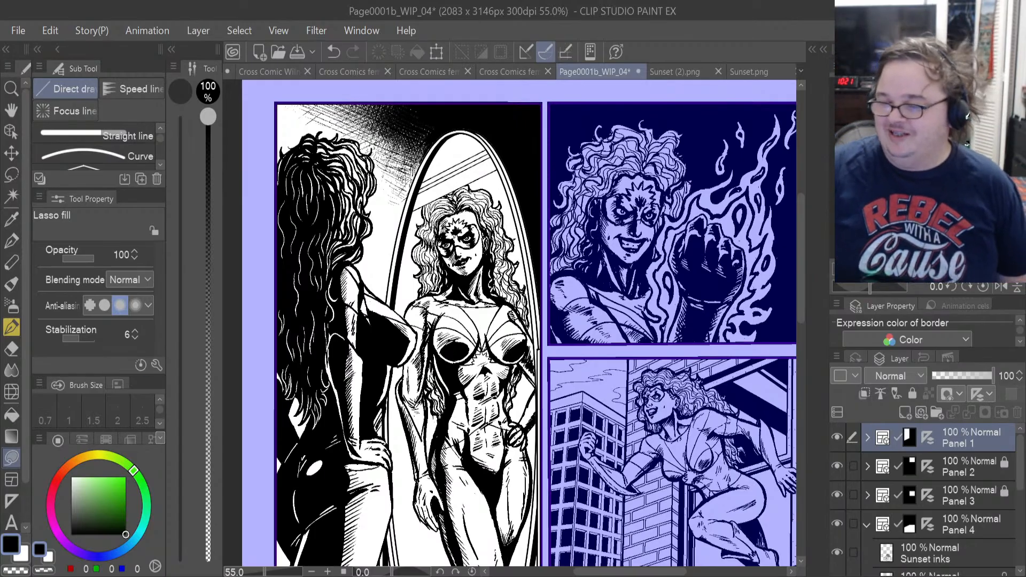
# Sample the skin tone from the neck of the figure in Sunset (2).png.
pyautogui.click(681, 78)
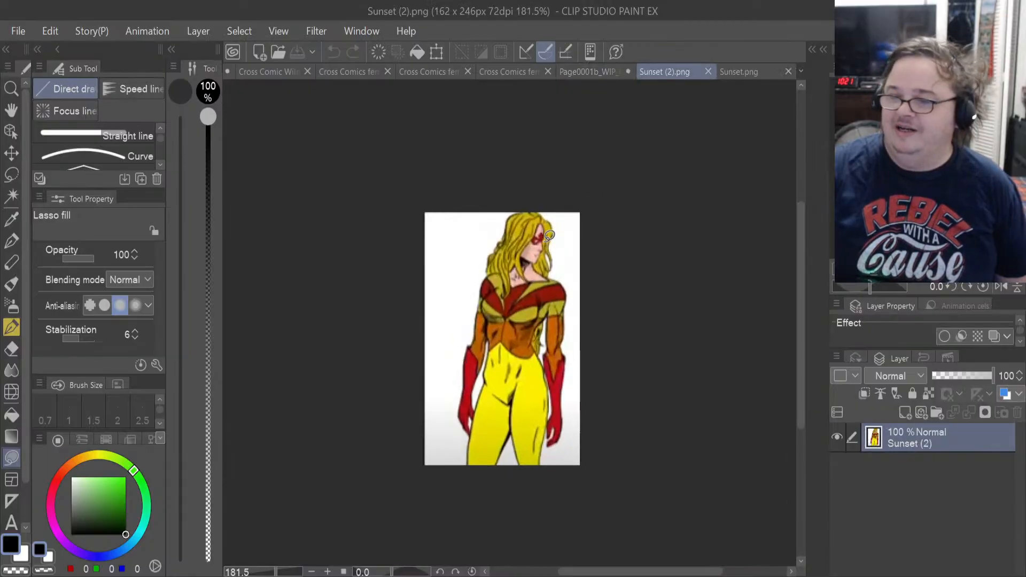
pyautogui.scroll(4, 549, 235)
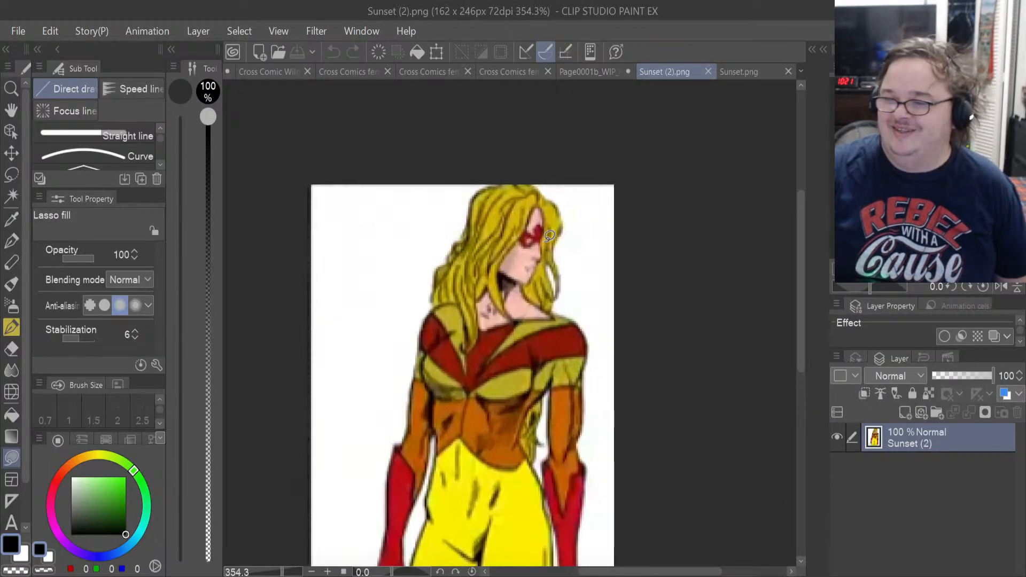
pyautogui.scroll(5, 549, 235)
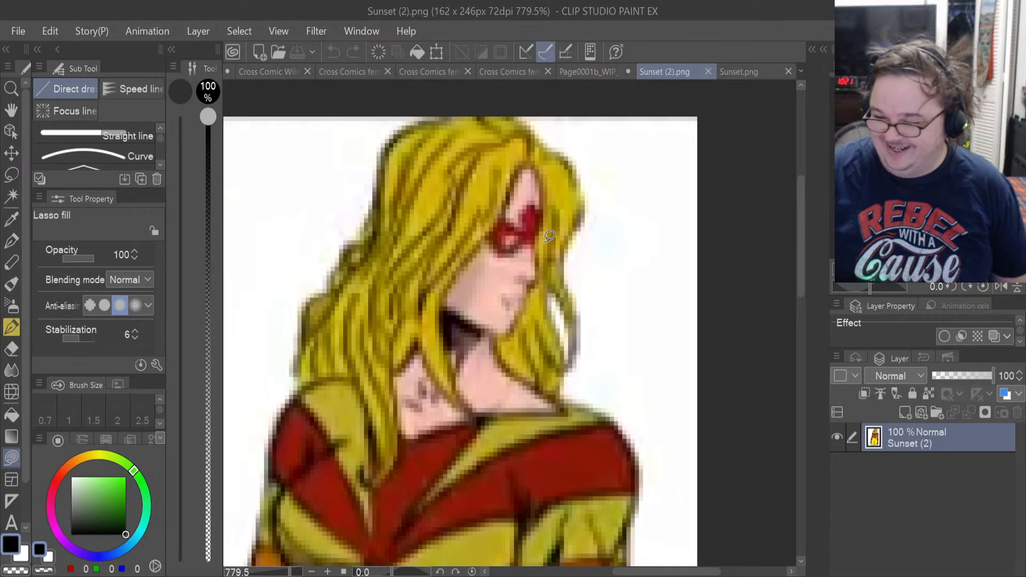
pyautogui.click(11, 220)
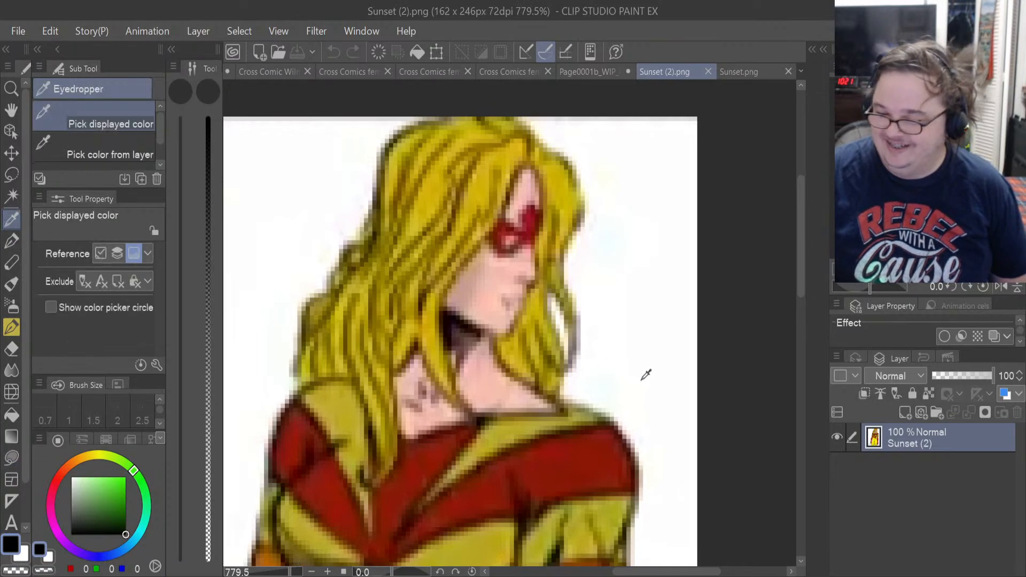
pyautogui.click(511, 381)
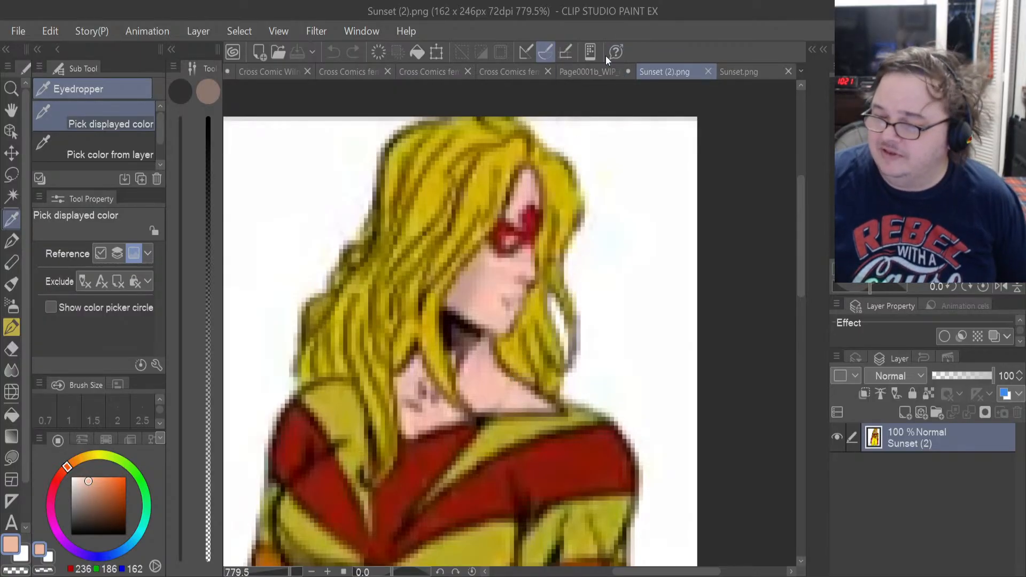
# In Page0001b_WIP_04, expand the Panel 1 folder and add two new folders above its Sunset reflection layer.
pyautogui.click(594, 74)
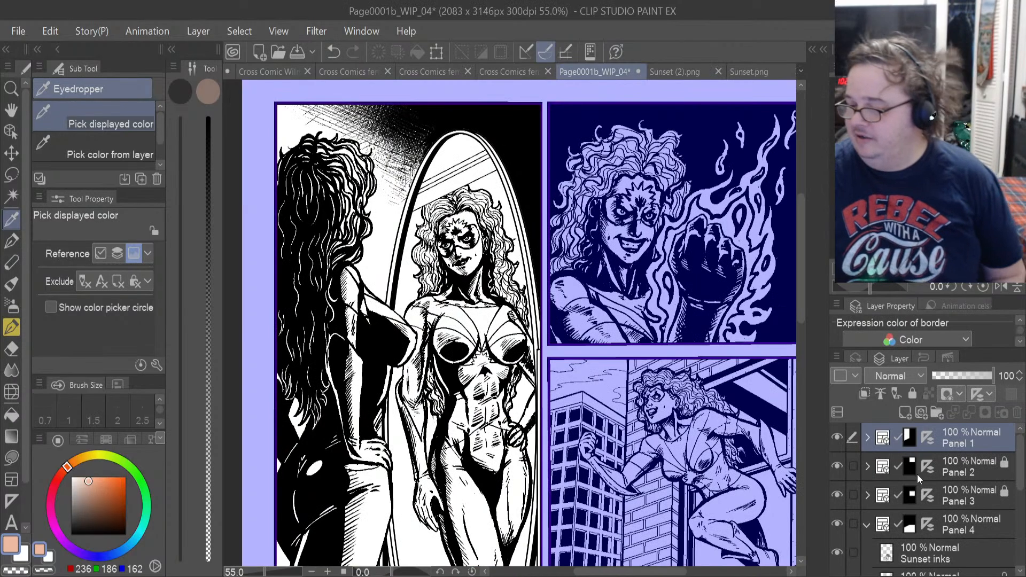
pyautogui.click(868, 436)
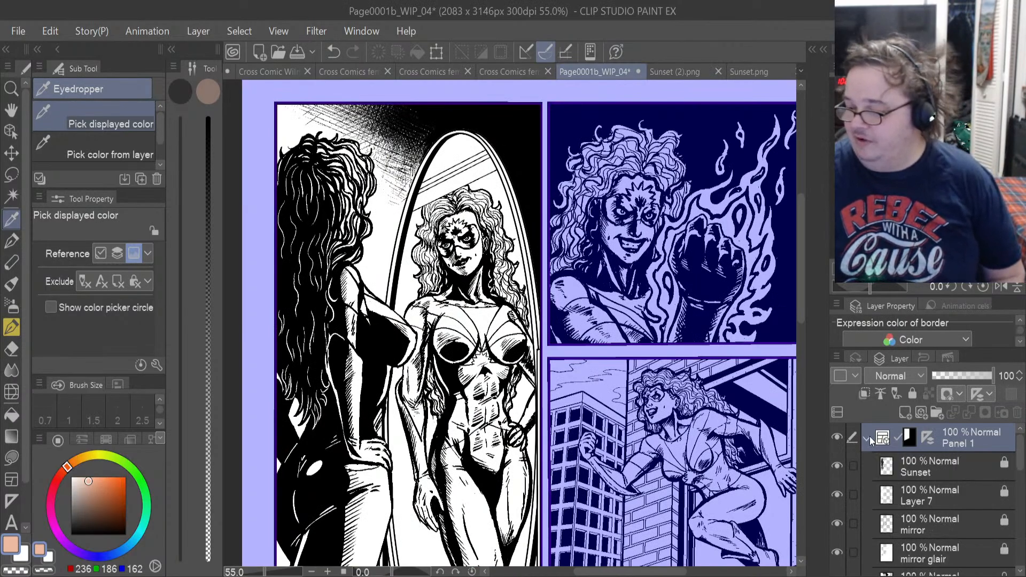
pyautogui.scroll(-2, 940, 500)
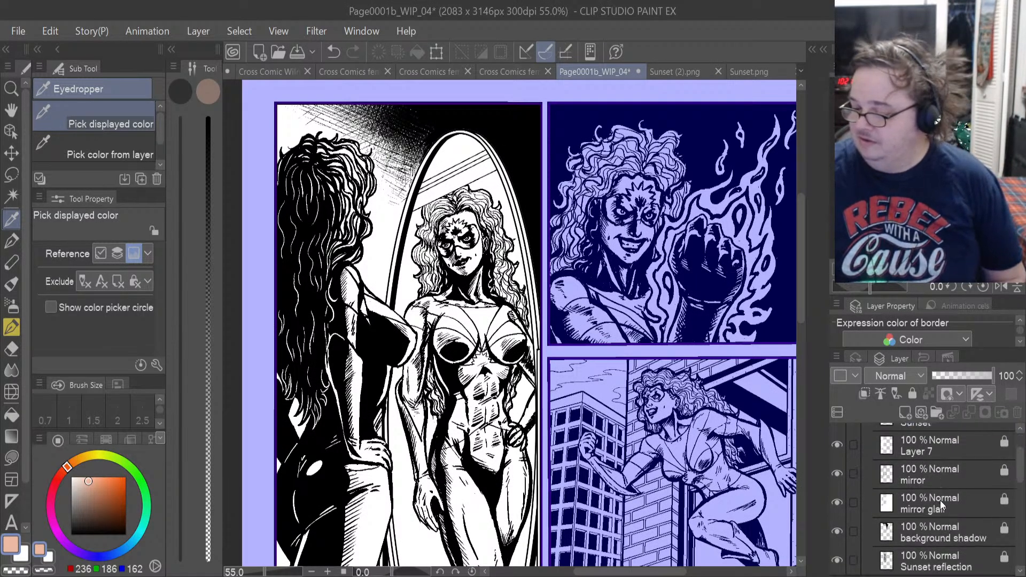
pyautogui.scroll(-2, 940, 500)
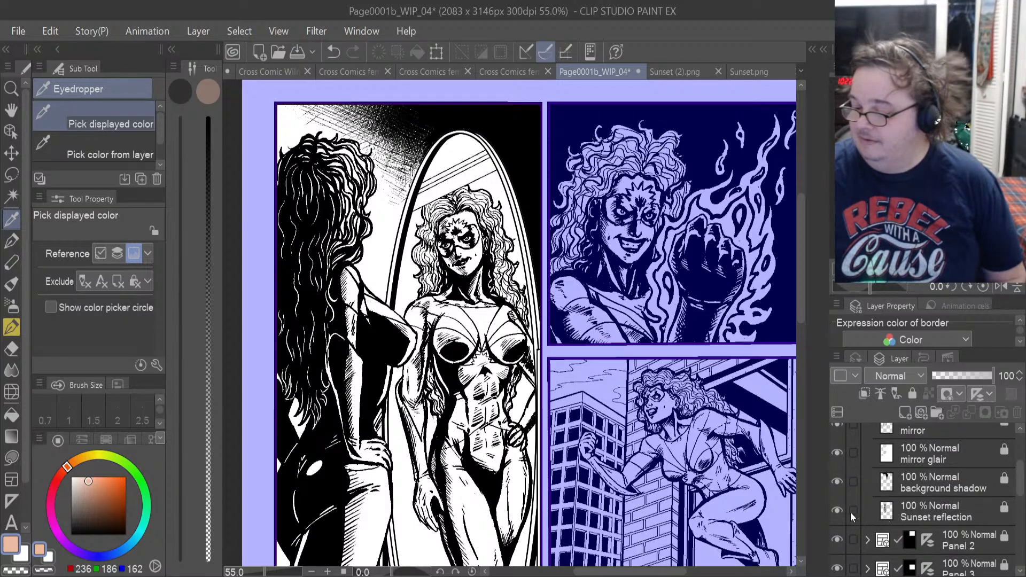
pyautogui.click(959, 519)
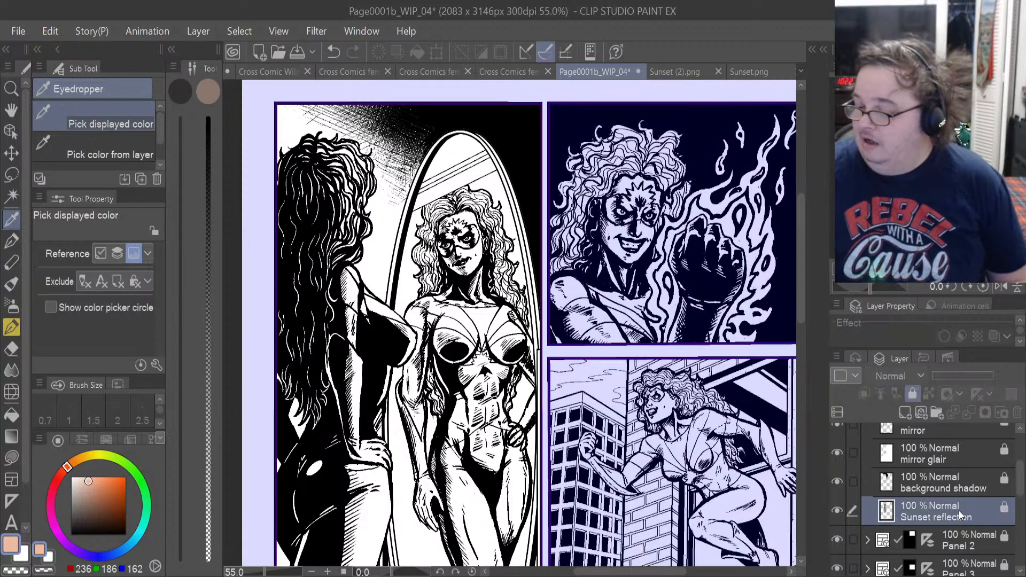
pyautogui.click(936, 411)
pyautogui.click(936, 411)
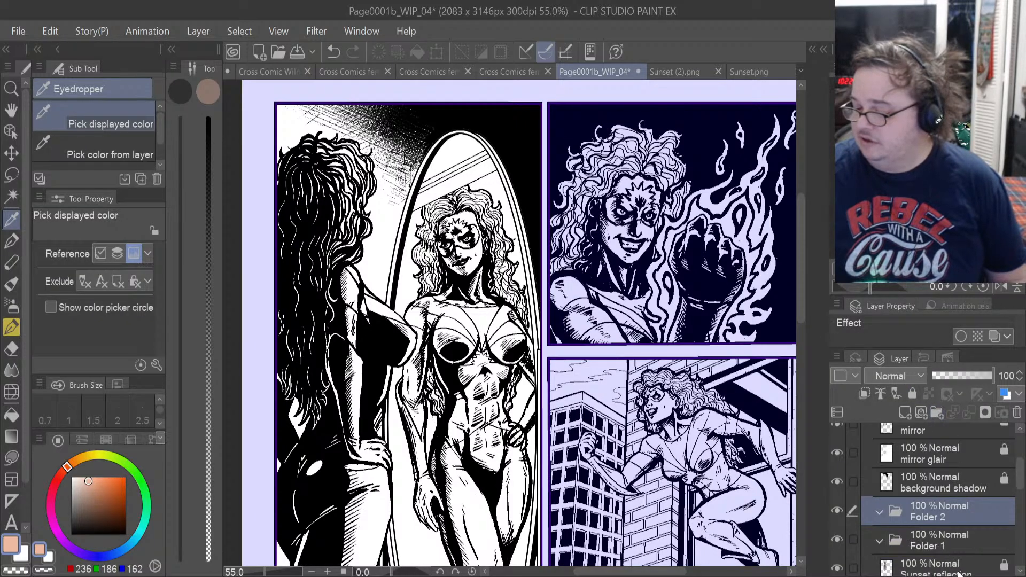
# Move the Sunset reflection layer above the two new folders, directly under the background shadow layer.
pyautogui.scroll(-2, 968, 571)
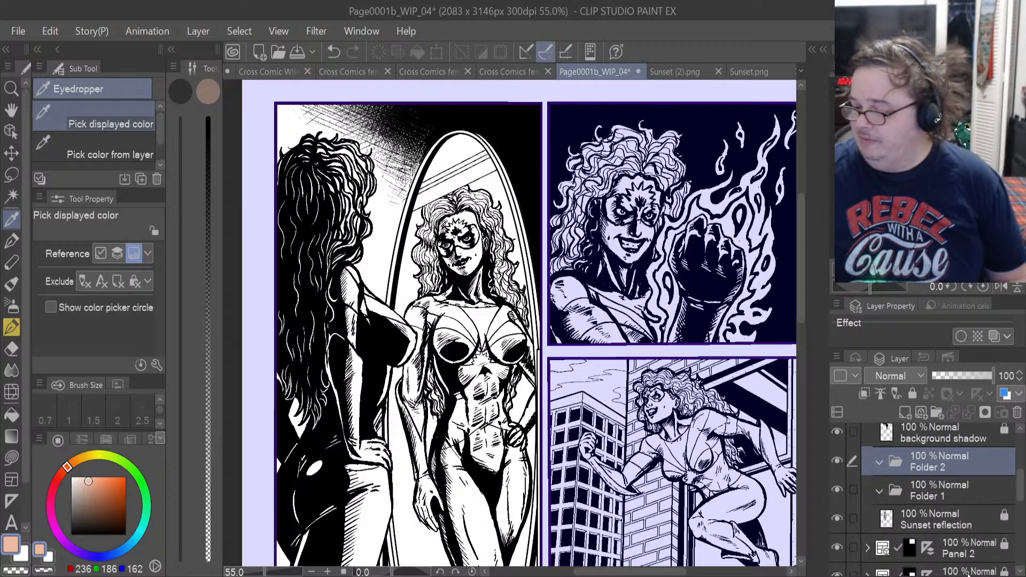
pyautogui.click(949, 522)
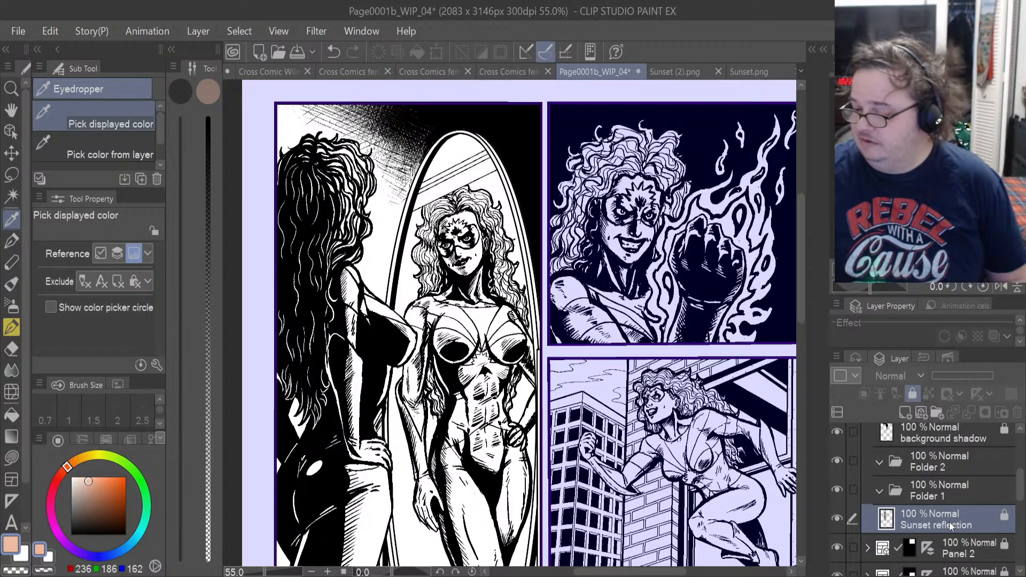
pyautogui.moveTo(949, 522); pyautogui.dragTo(948, 452)
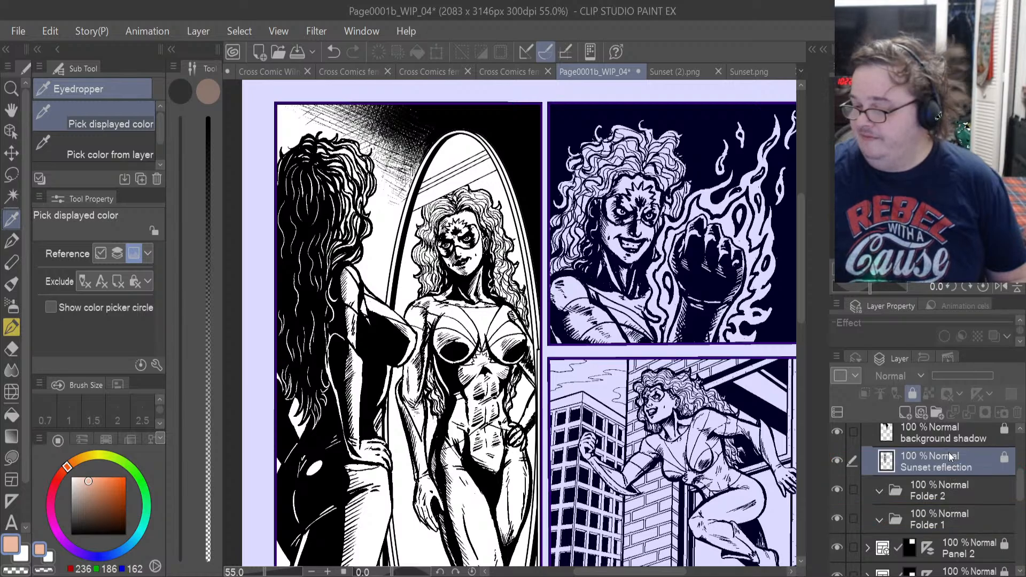
# Add two more folders between the Sunset reflection layer and Folder 2.
pyautogui.click(944, 495)
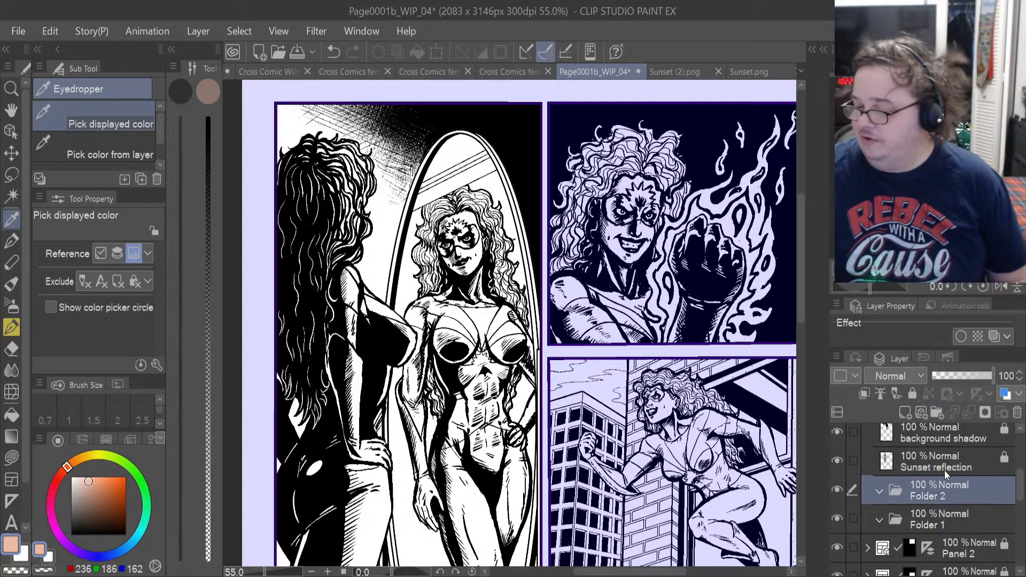
pyautogui.click(937, 412)
pyautogui.click(937, 411)
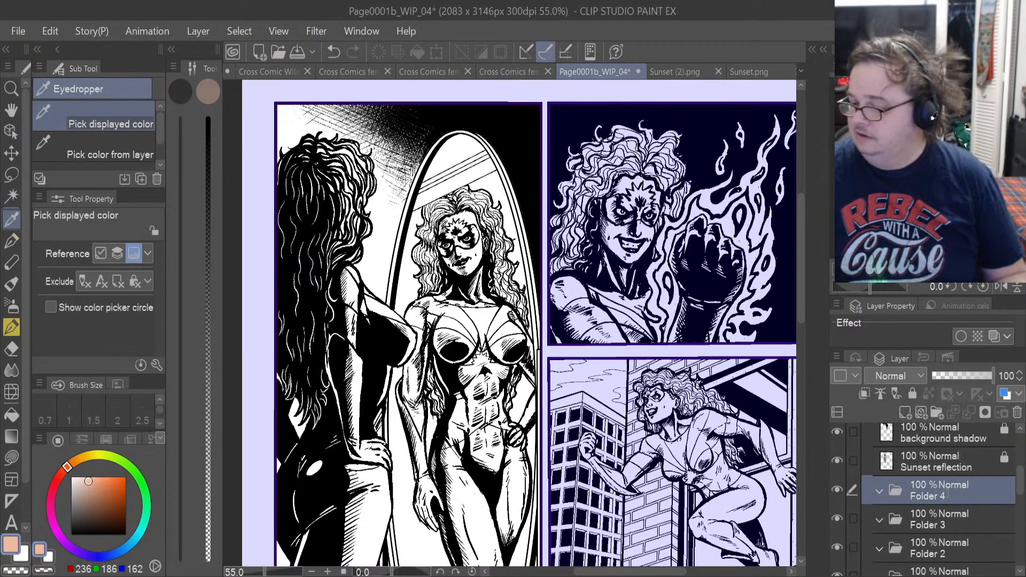
# Rename the four new folders from top to bottom as Sunset, Mirror, Sunset relfection and Background, and select the Sunset folder.
pyautogui.click(950, 522)
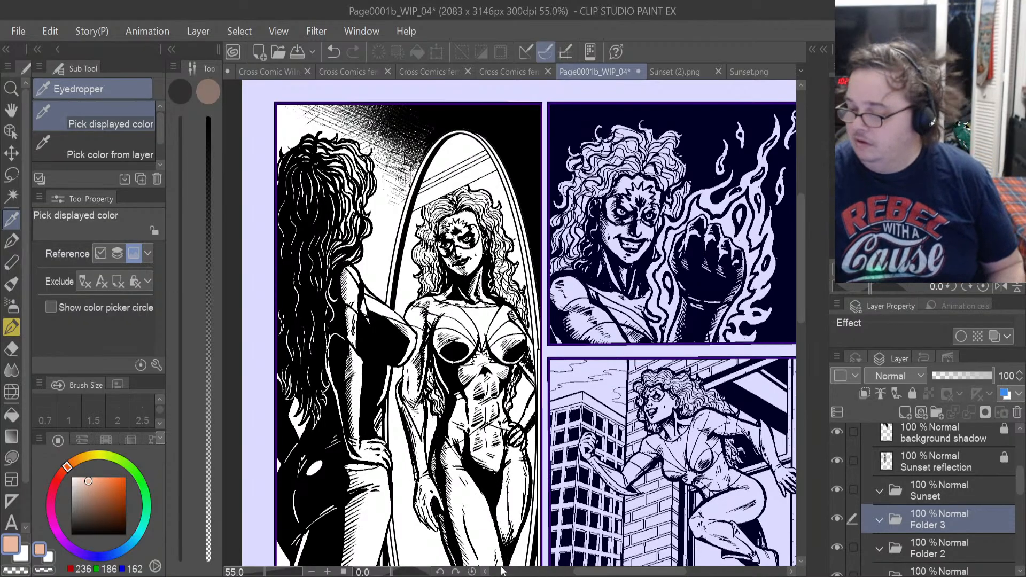
pyautogui.click(922, 546)
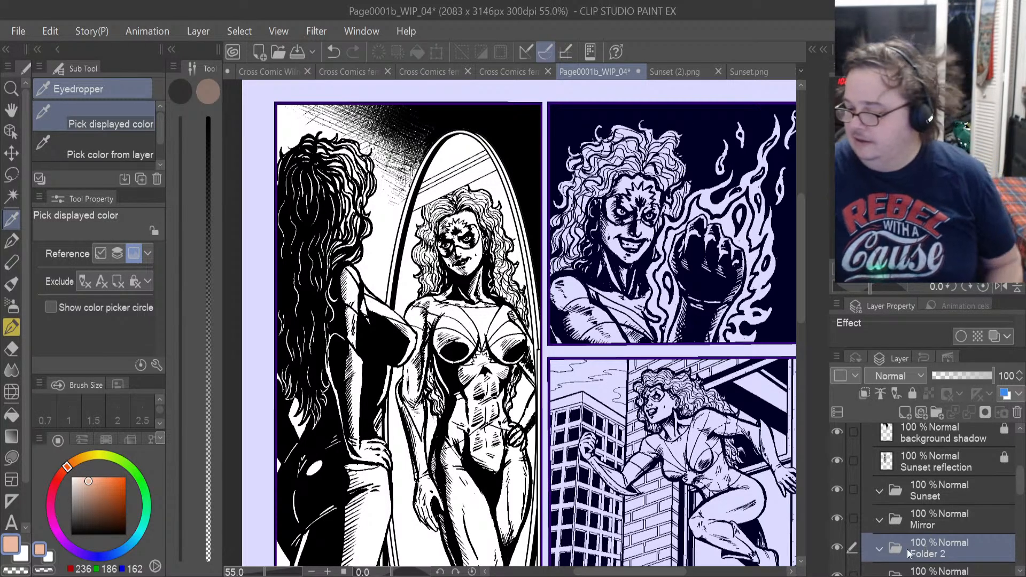
pyautogui.click(947, 524)
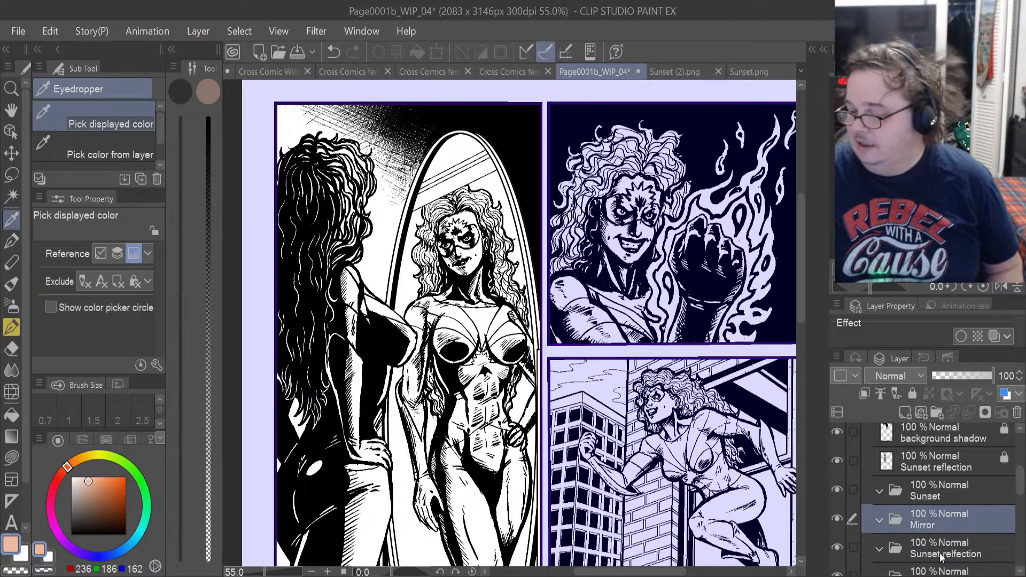
pyautogui.click(936, 570)
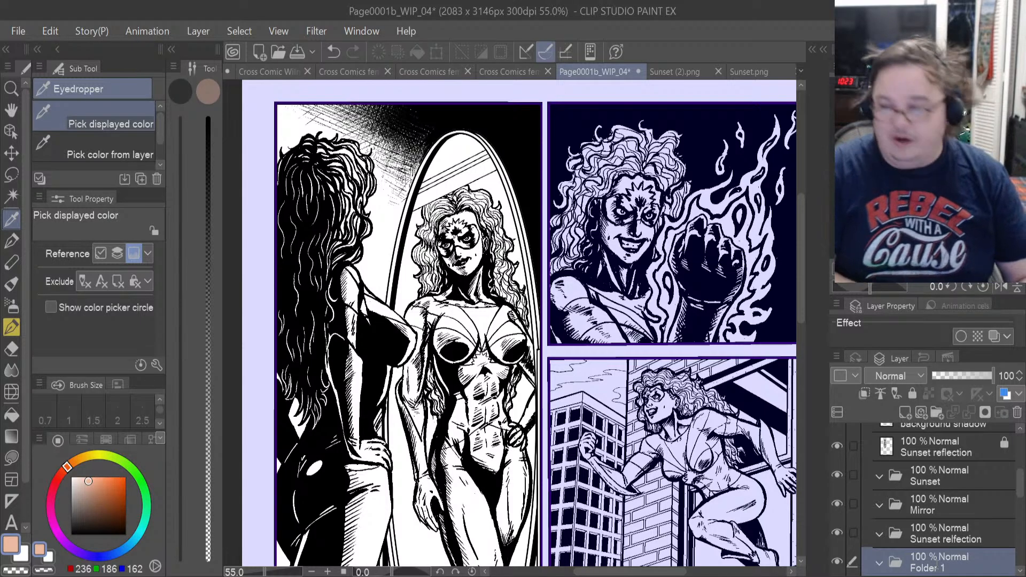
pyautogui.moveTo(956, 560); pyautogui.dragTo(938, 482)
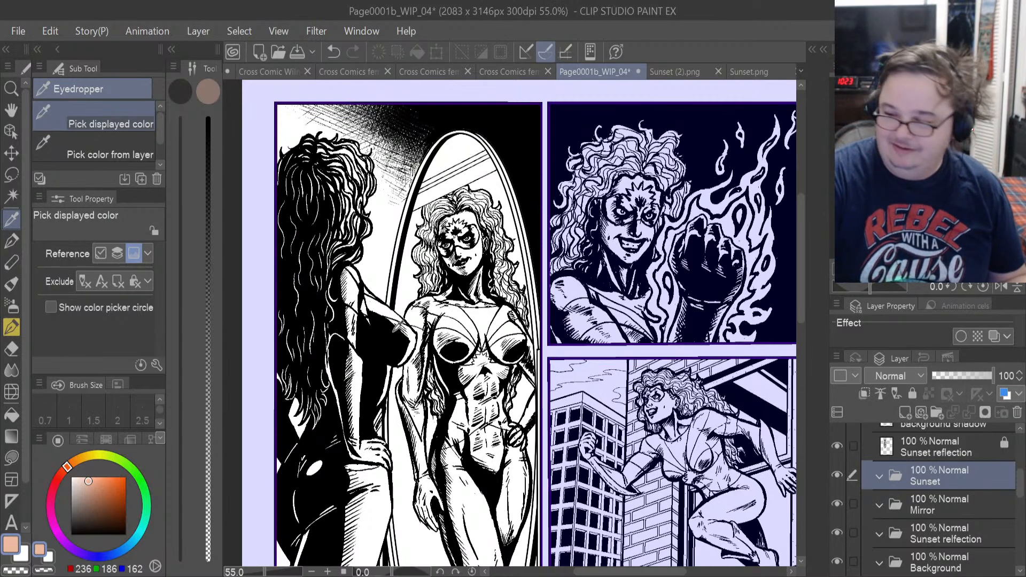
# Open the Cross Comic Sunset Turn around.png character sheet as a colour reference.
pyautogui.hotkey('alt', 'Tab')
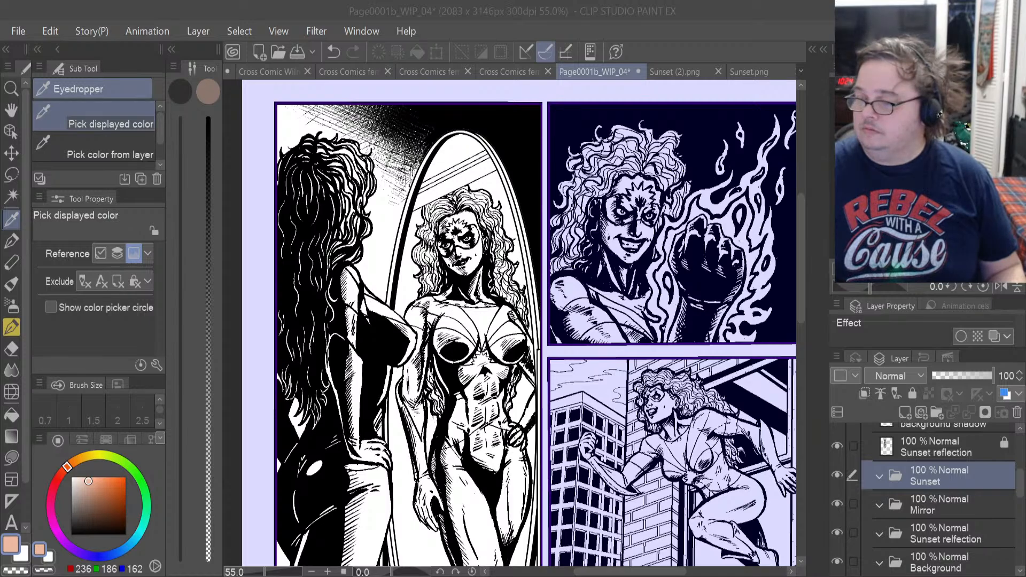
pyautogui.press('Return')
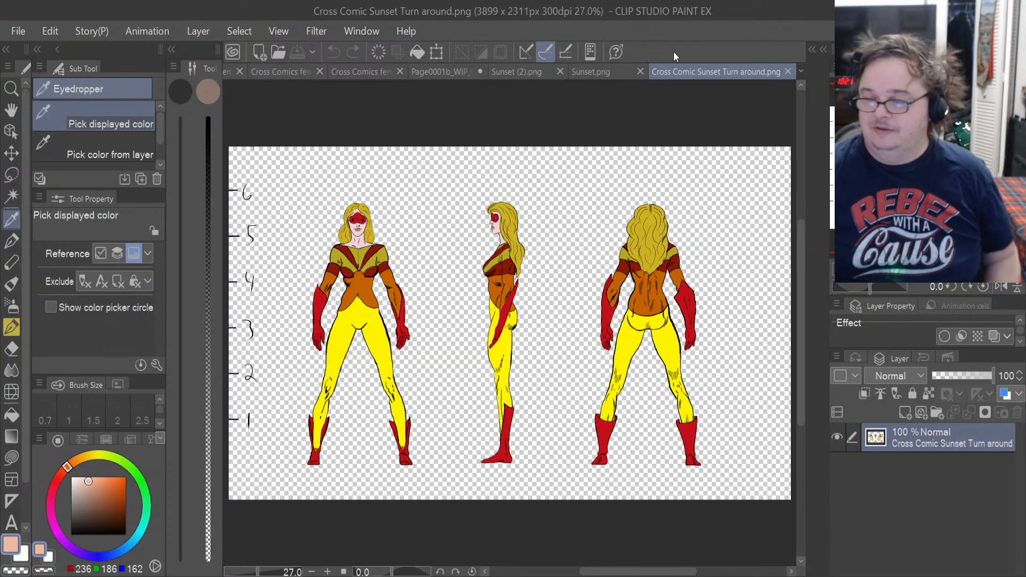
pyautogui.scroll(4, 390, 193)
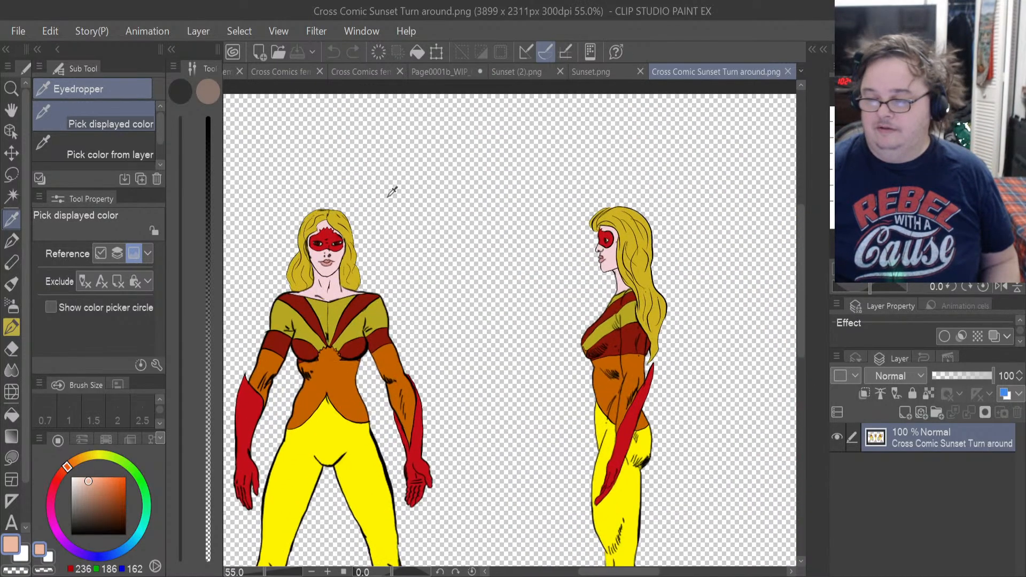
pyautogui.scroll(2, 391, 191)
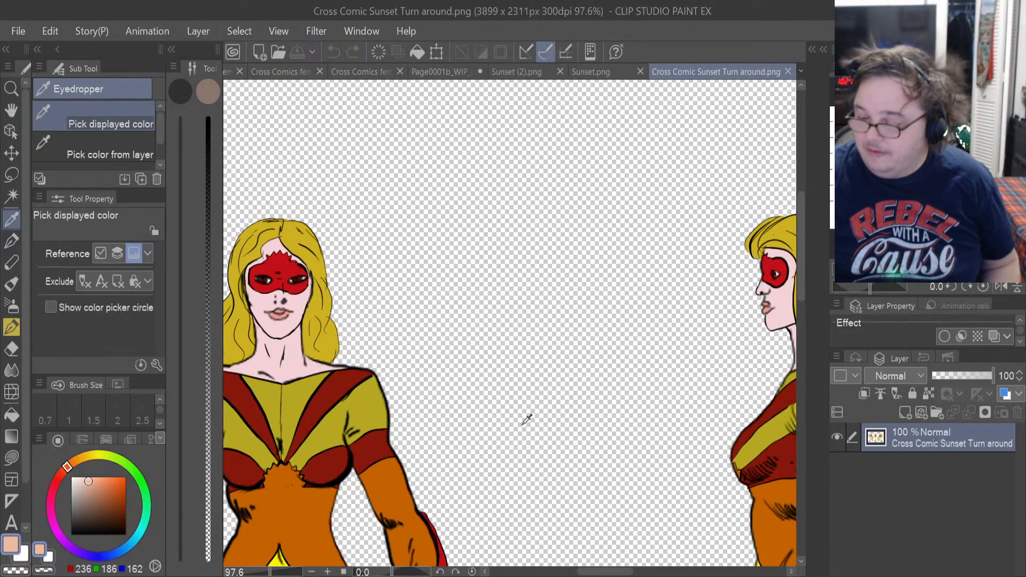
# Close the Sunset.png and Sunset (2).png reference images, keeping the turnaround sheet open.
pyautogui.click(593, 72)
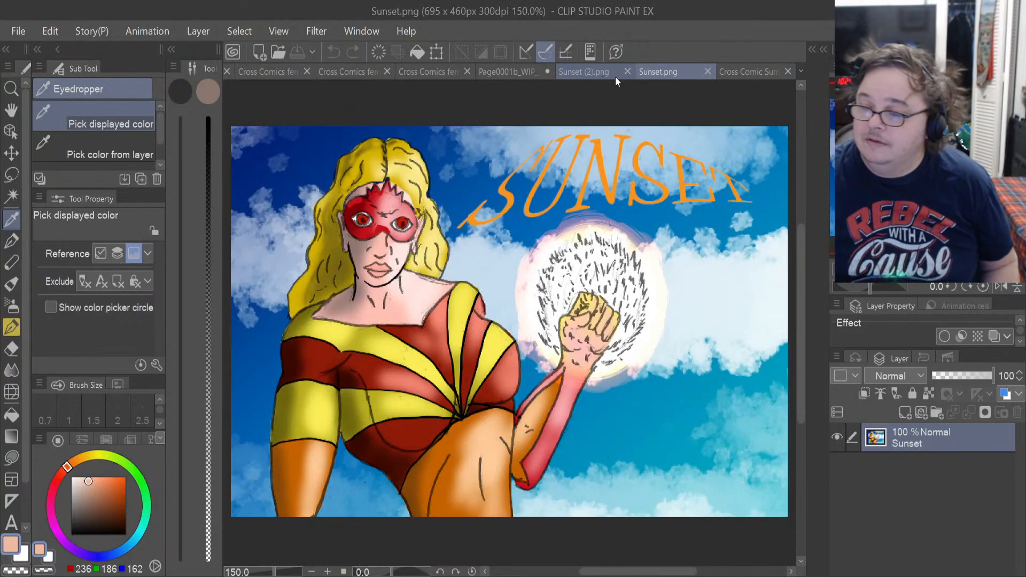
pyautogui.click(707, 71)
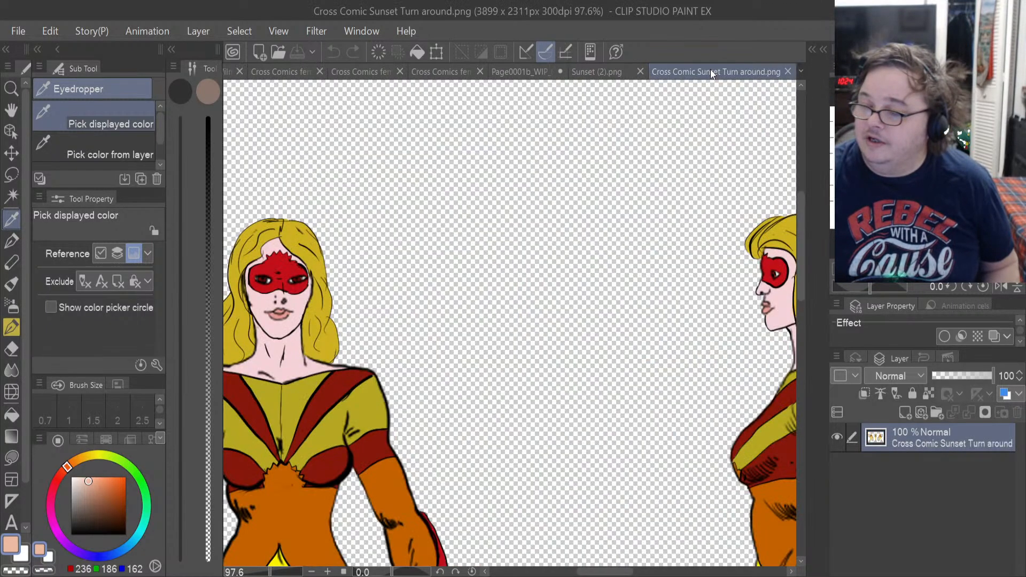
pyautogui.click(615, 70)
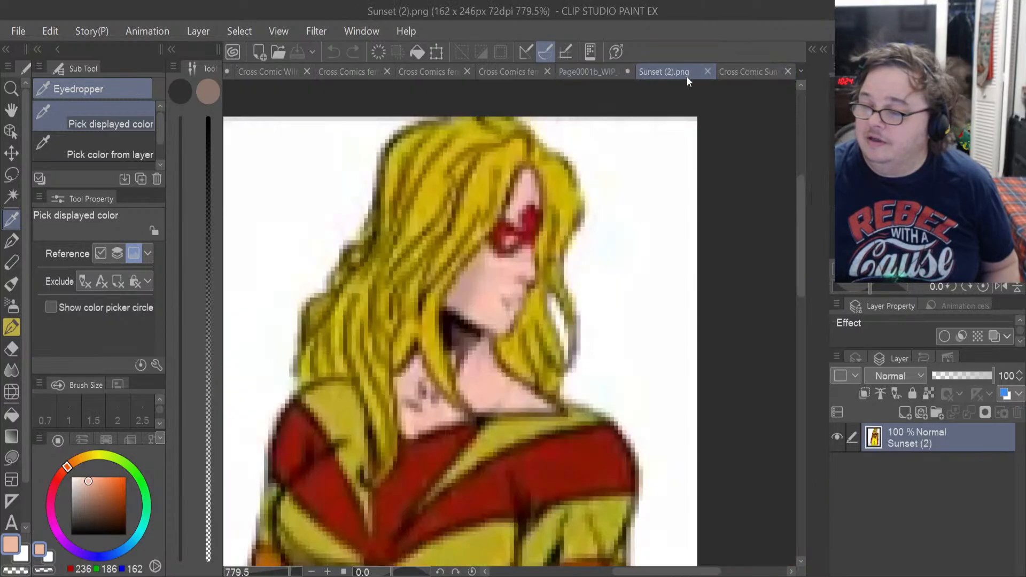
pyautogui.click(707, 72)
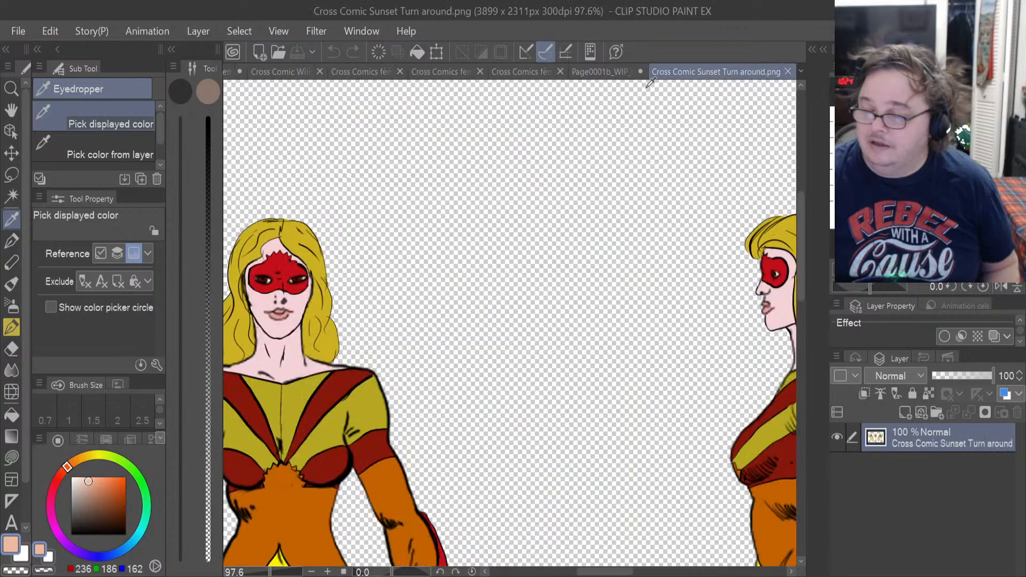
# Sample the light skin tone from the turnaround's front-view neck and add a new layer inside Page0001b_WIP_04's Sunset folder.
pyautogui.click(289, 363)
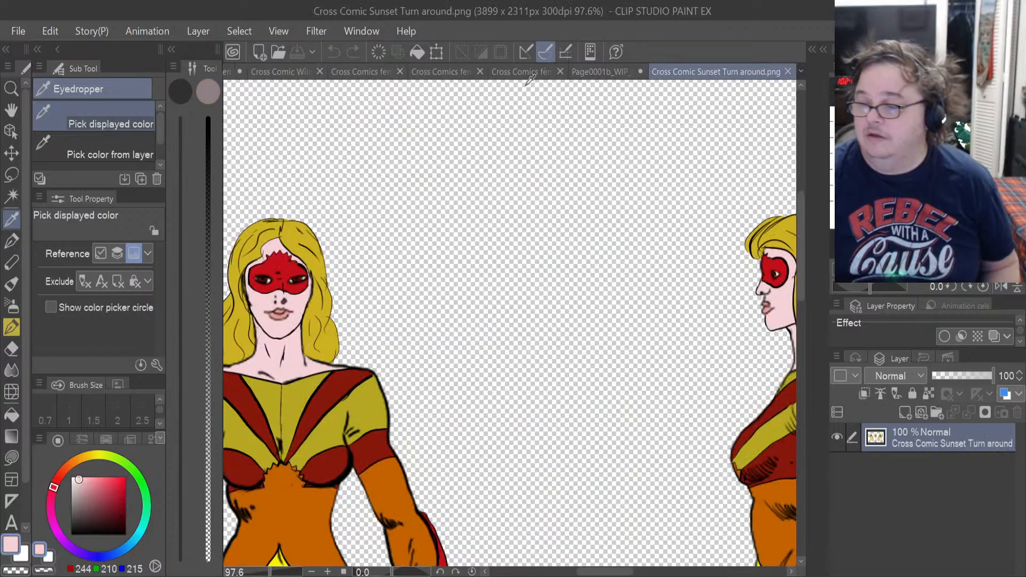
pyautogui.click(593, 70)
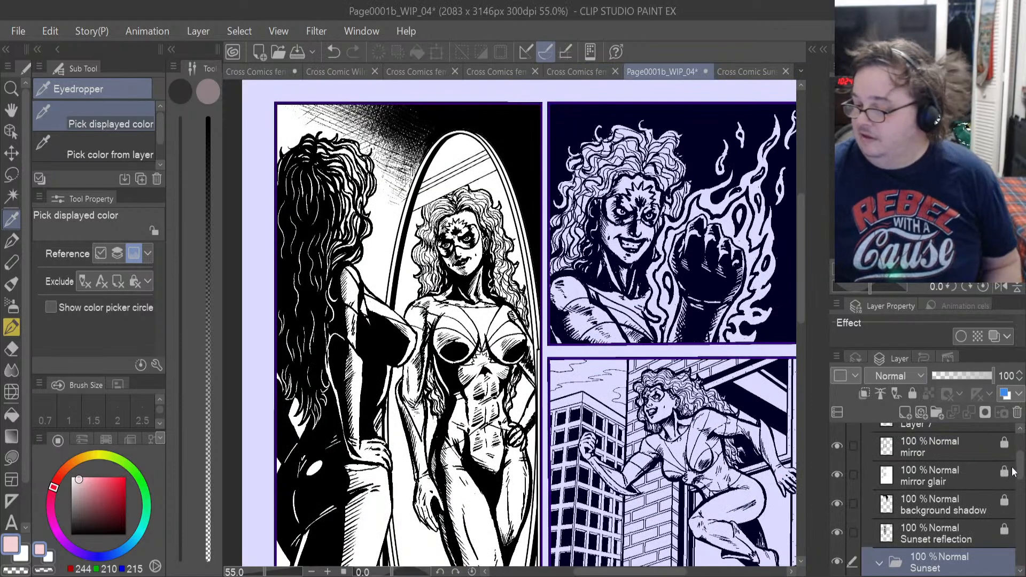
pyautogui.moveTo(1021, 466); pyautogui.dragTo(1021, 487)
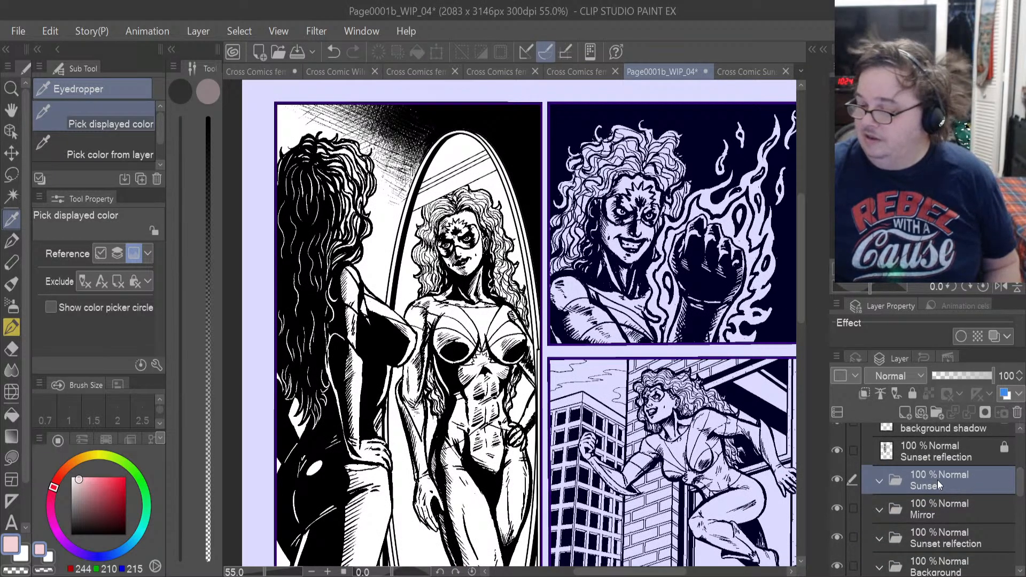
pyautogui.click(906, 412)
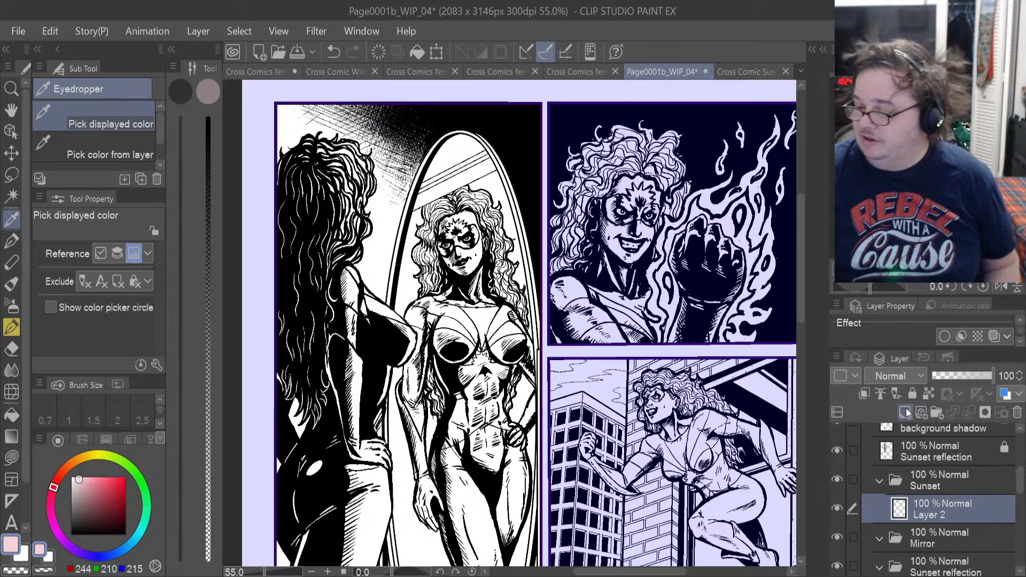
pyautogui.scroll(2, 391, 284)
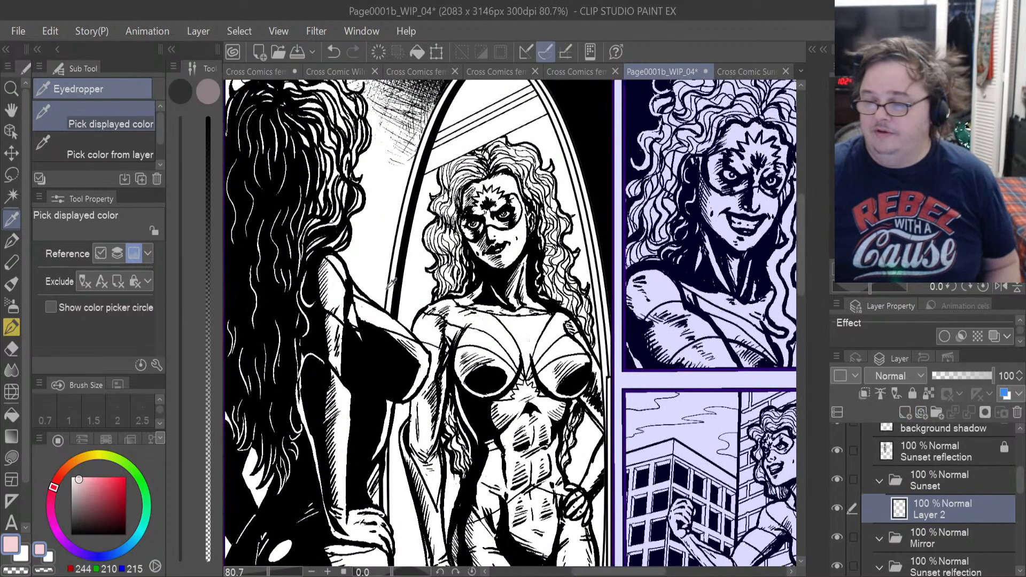
pyautogui.scroll(-2, 391, 283)
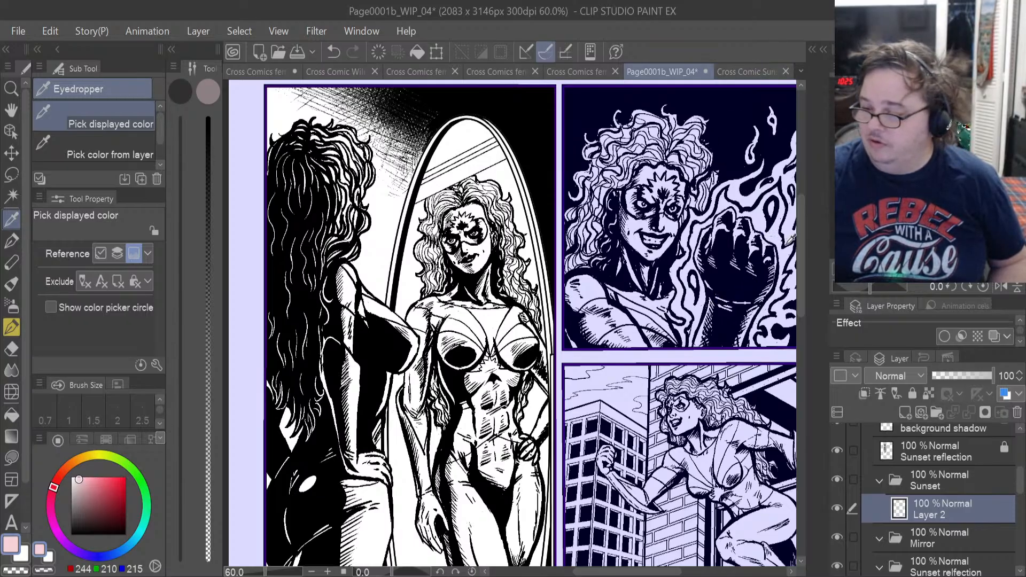
# Sample the bright yellow of the front-view leggings on the turnaround sheet and return to Page0001b_WIP_04.
pyautogui.moveTo(799, 246); pyautogui.dragTo(815, 228)
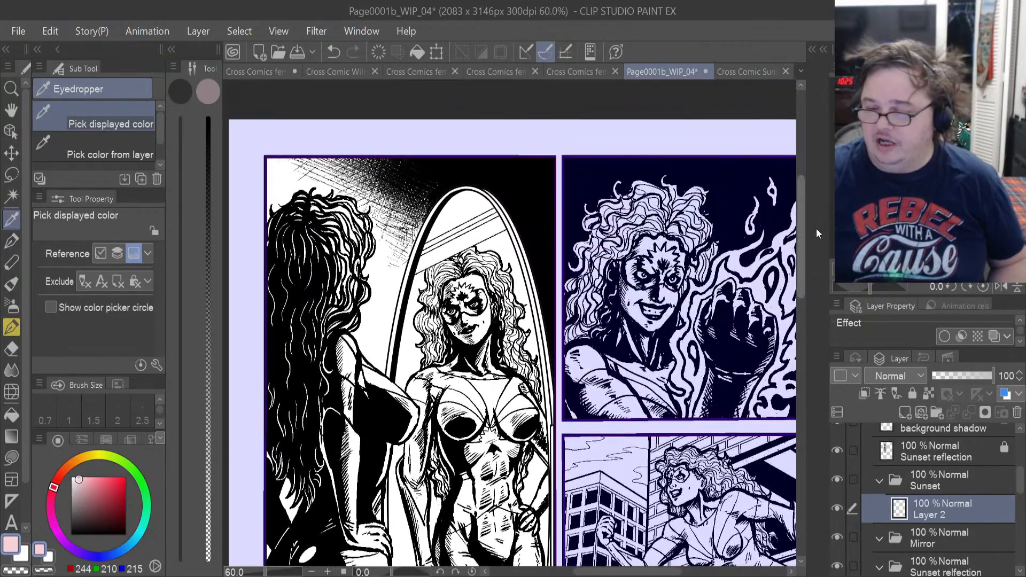
pyautogui.click(761, 68)
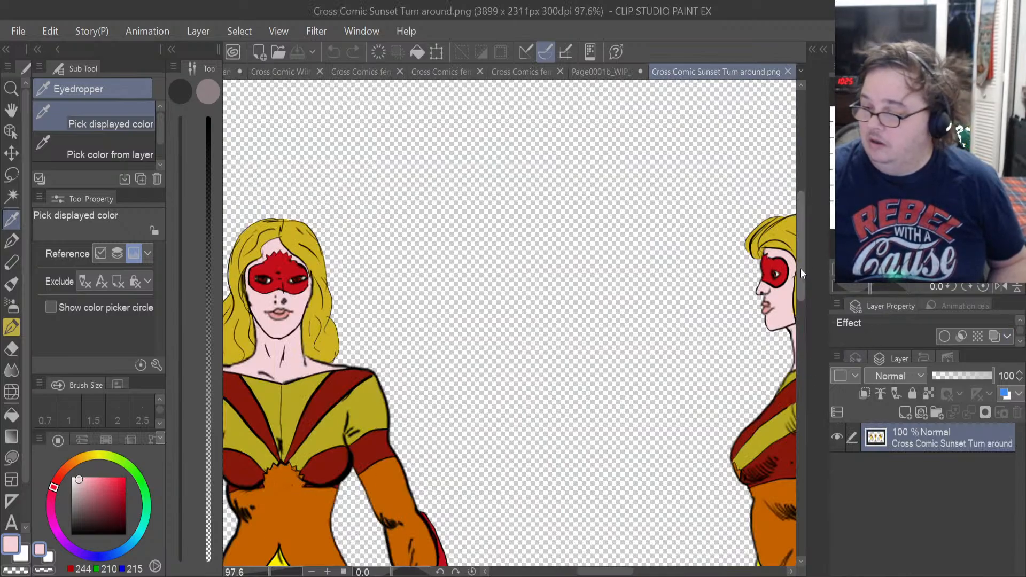
pyautogui.moveTo(800, 269); pyautogui.dragTo(800, 311)
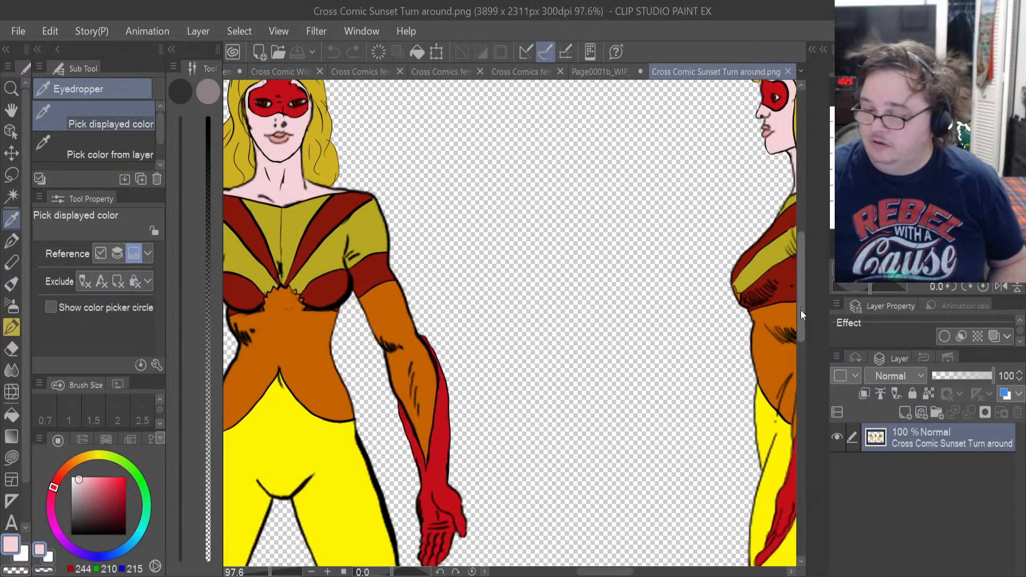
pyautogui.click(324, 443)
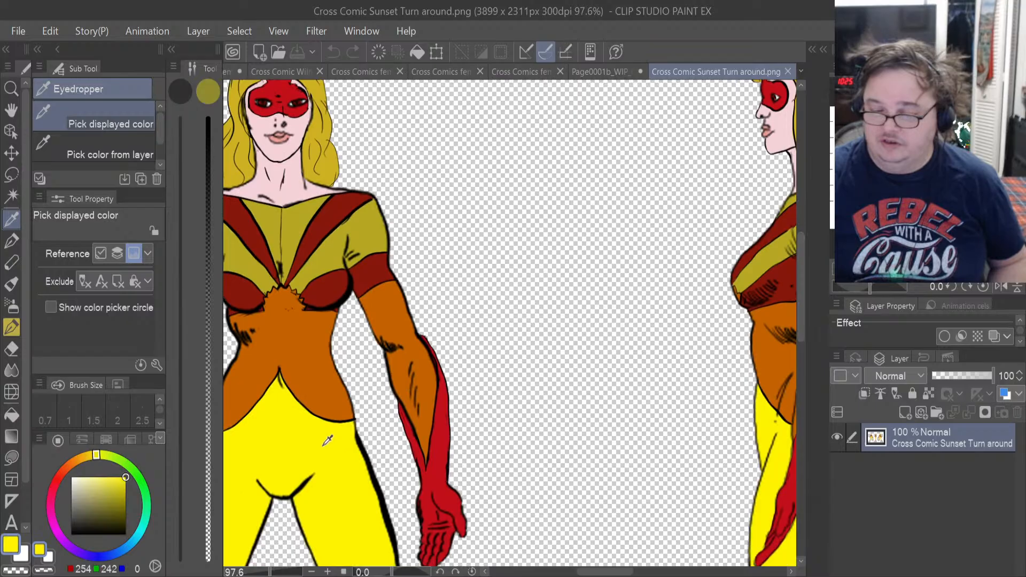
pyautogui.click(598, 71)
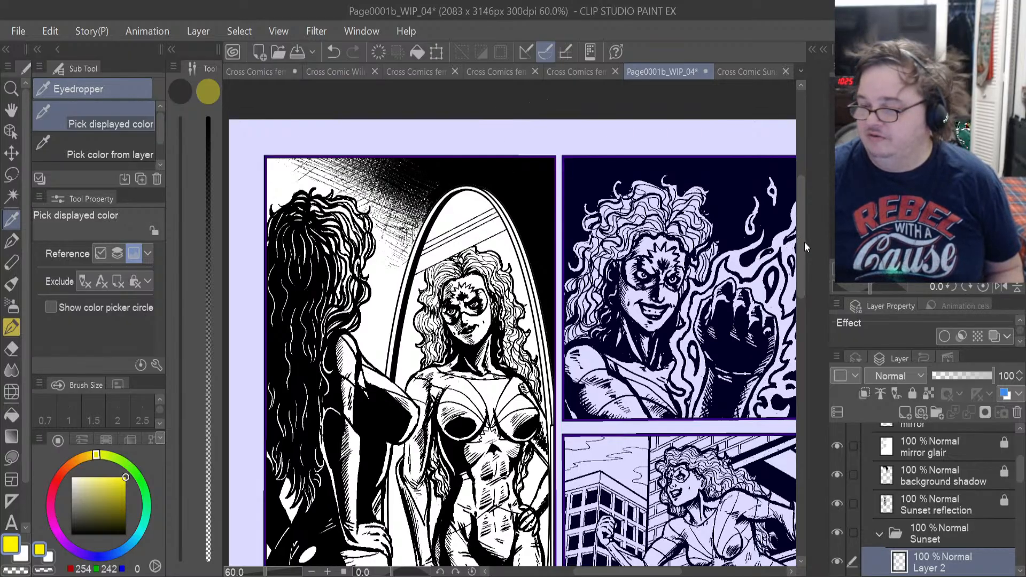
# Lasso-fill the leg of the foreground Sunset figure in Panel 1 with the sampled yellow on Layer 2.
pyautogui.moveTo(799, 244); pyautogui.dragTo(800, 306)
pyautogui.scroll(3, 367, 459)
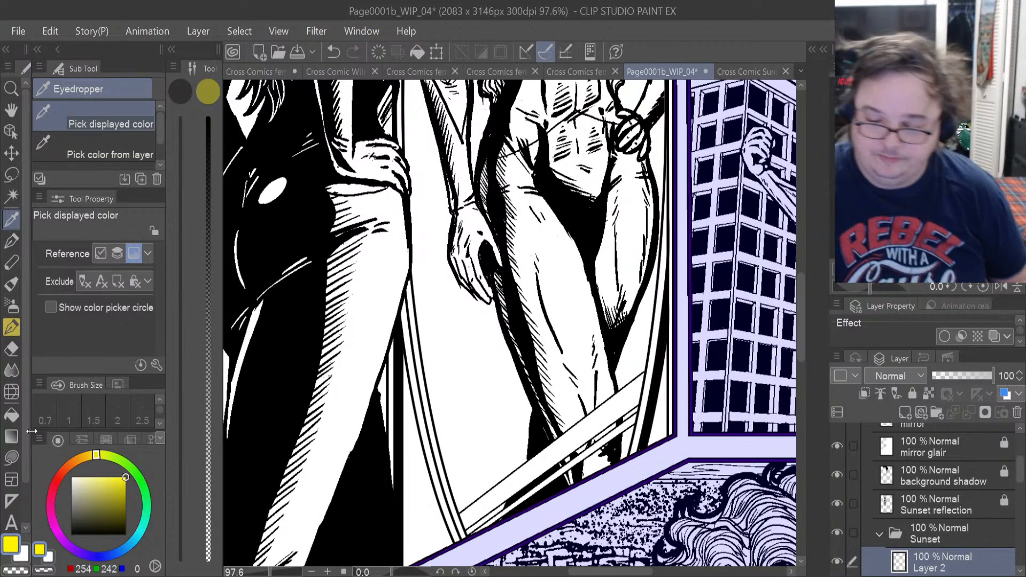
pyautogui.click(16, 454)
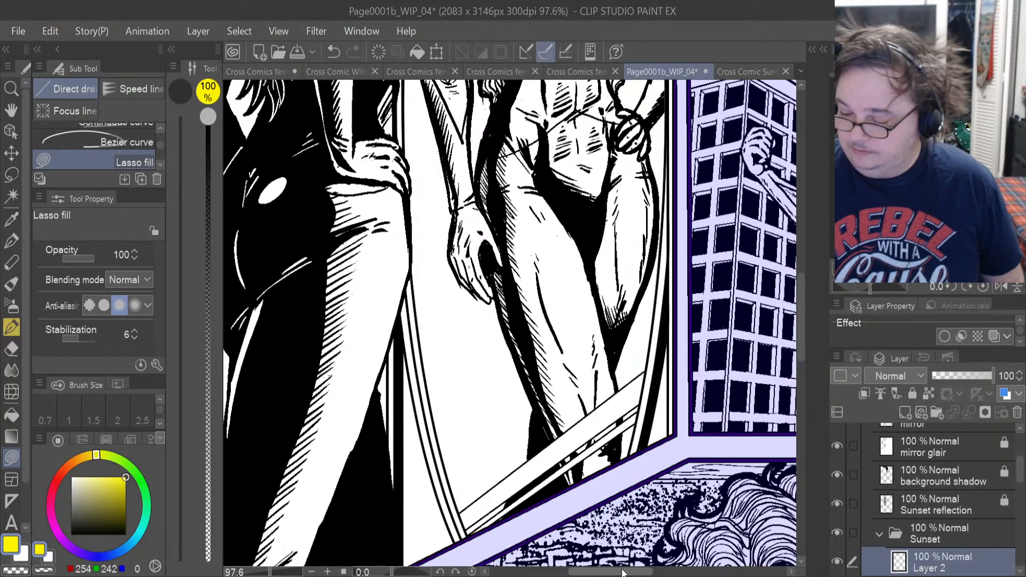
pyautogui.moveTo(623, 572); pyautogui.dragTo(609, 573)
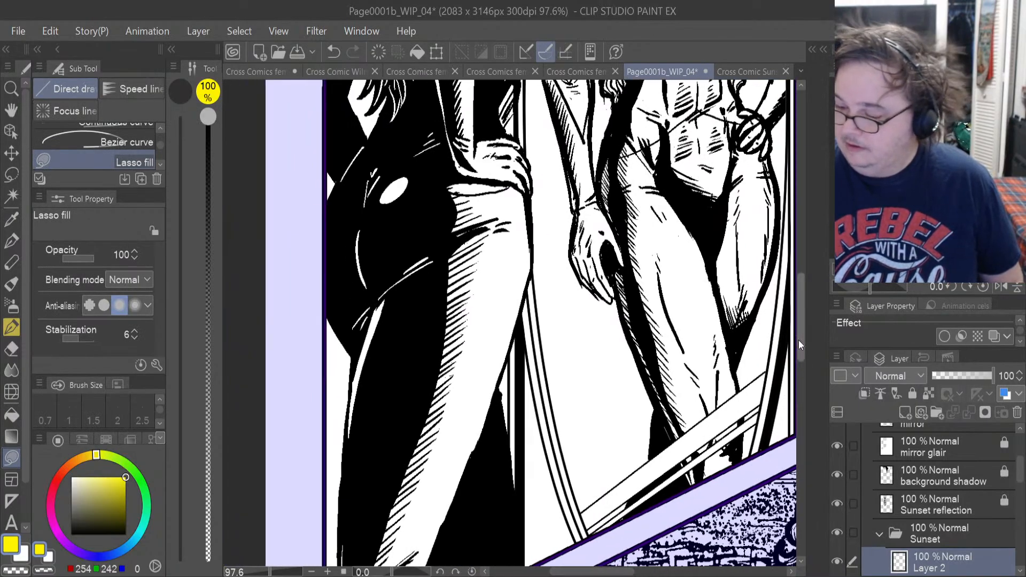
pyautogui.moveTo(799, 340); pyautogui.dragTo(799, 367)
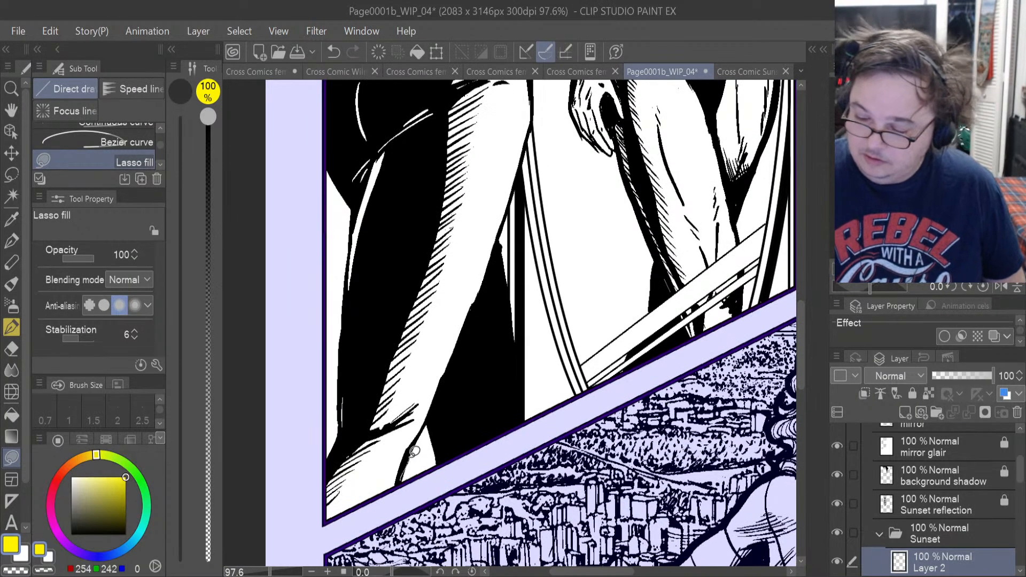
pyautogui.moveTo(431, 411)
pyautogui.mouseDown()
pyautogui.moveTo(465, 338)
pyautogui.moveTo(470, 153)
pyautogui.moveTo(381, 153)
pyautogui.moveTo(351, 251)
pyautogui.moveTo(347, 418)
pyautogui.moveTo(326, 510)
pyautogui.moveTo(384, 494)
pyautogui.mouseUp()
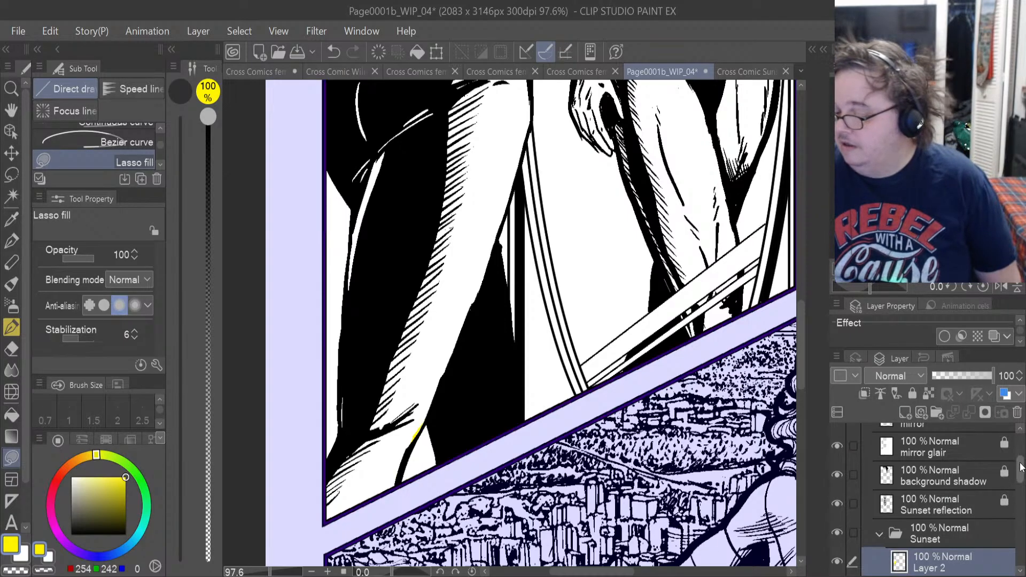
# Unlock the Sunset reflection, background shadow and mirror glair layers in Panel 1.
pyautogui.scroll(2, 1021, 465)
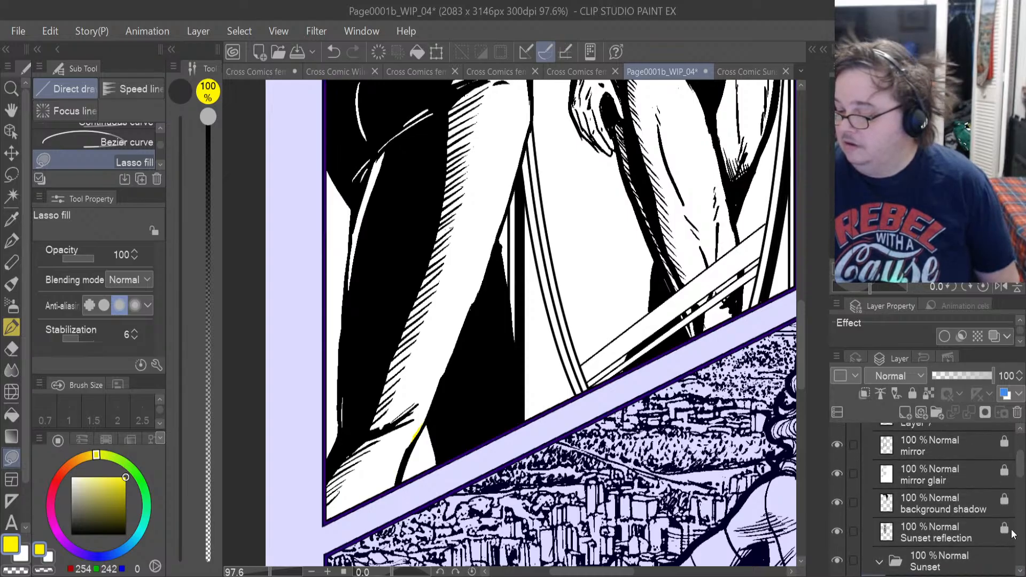
pyautogui.click(1008, 537)
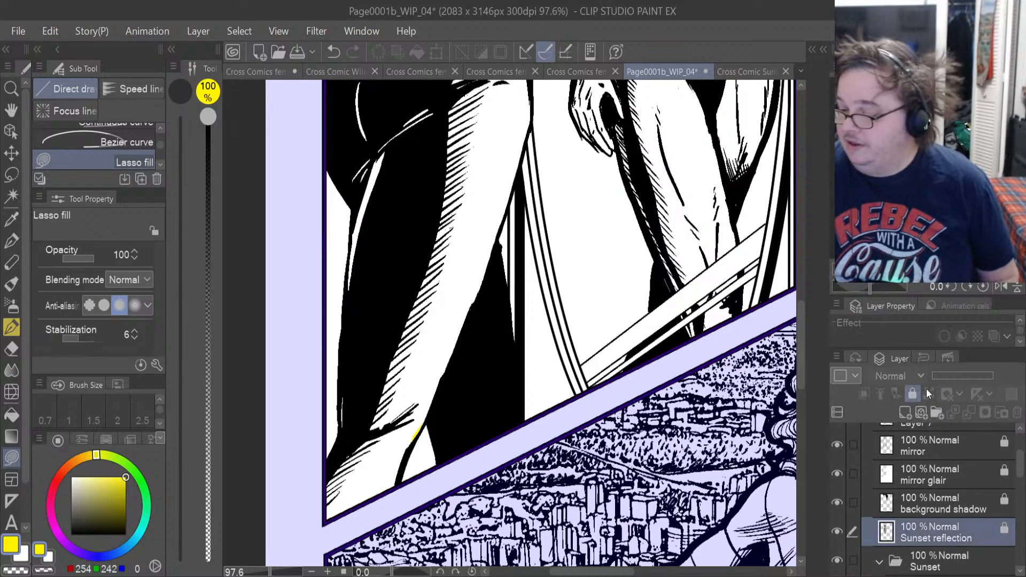
pyautogui.click(1008, 503)
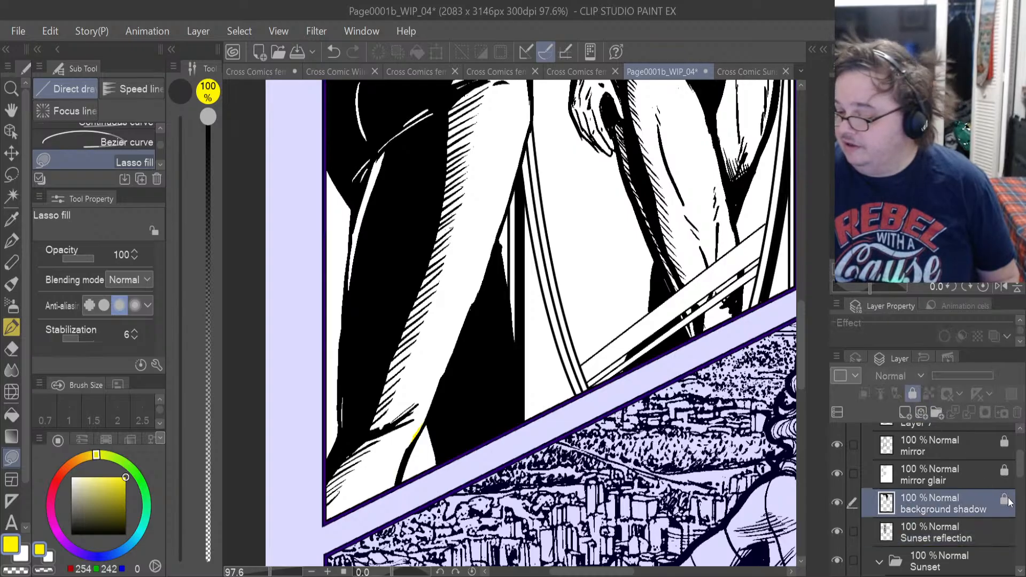
pyautogui.click(912, 394)
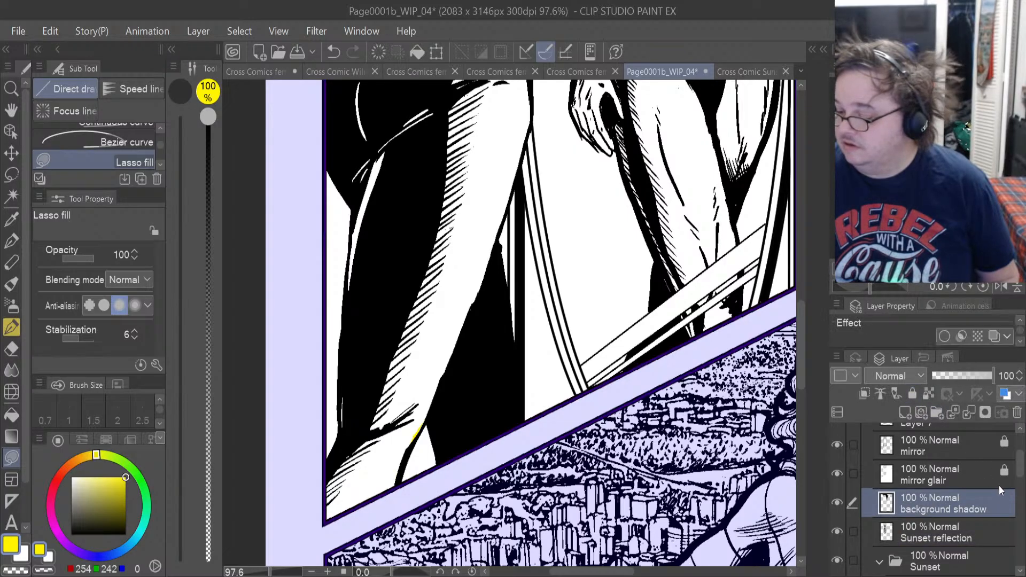
pyautogui.click(1003, 469)
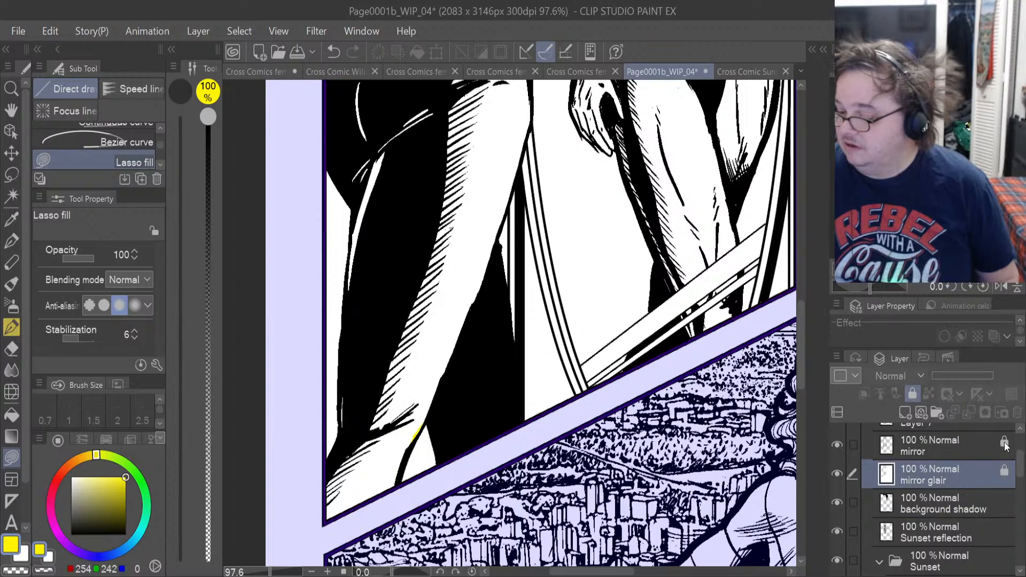
pyautogui.click(908, 395)
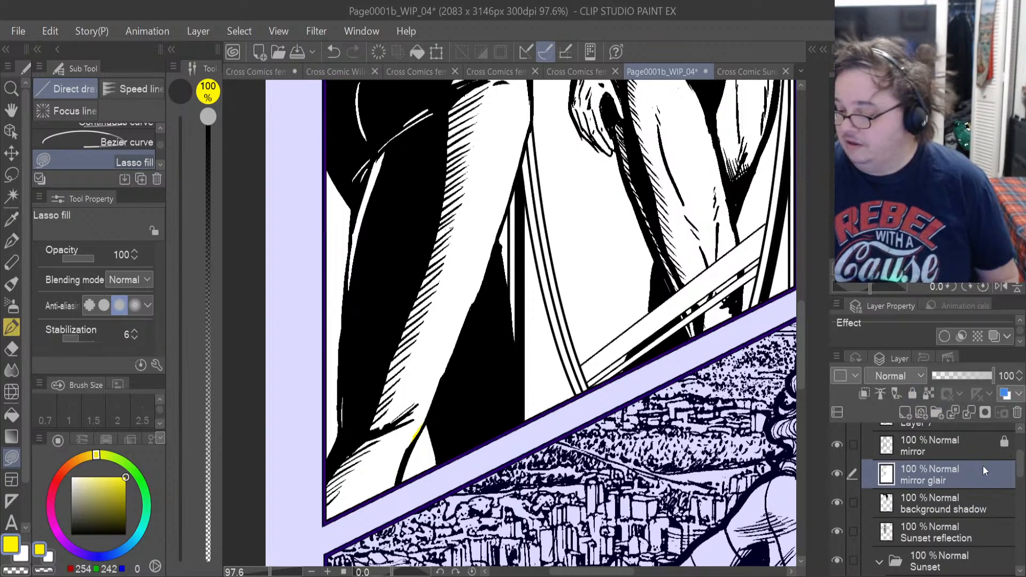
# Unlock the mirror, Layer 7 and Sunset ink layers in Panel 1.
pyautogui.scroll(3, 1023, 444)
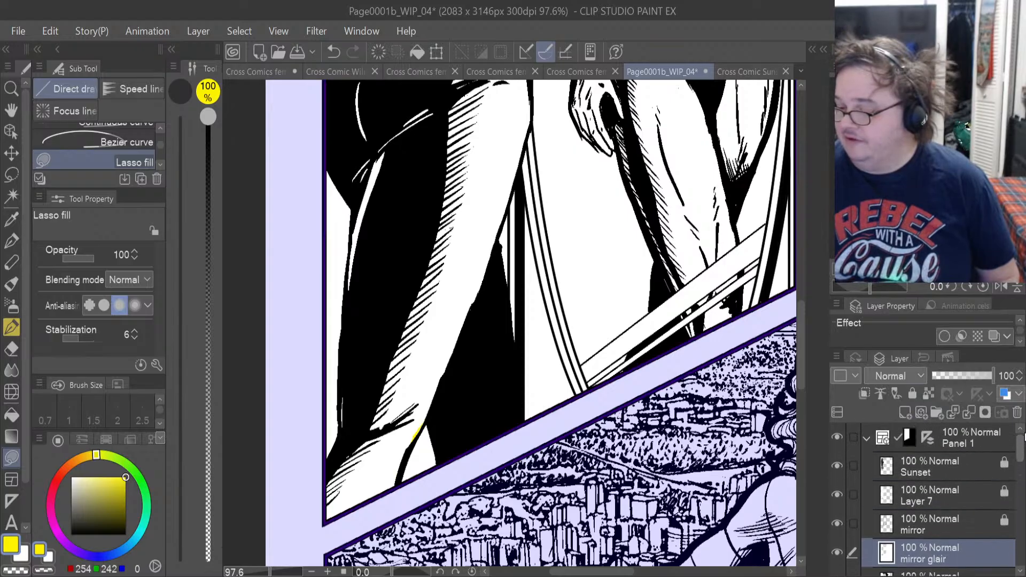
pyautogui.scroll(-6, 1022, 443)
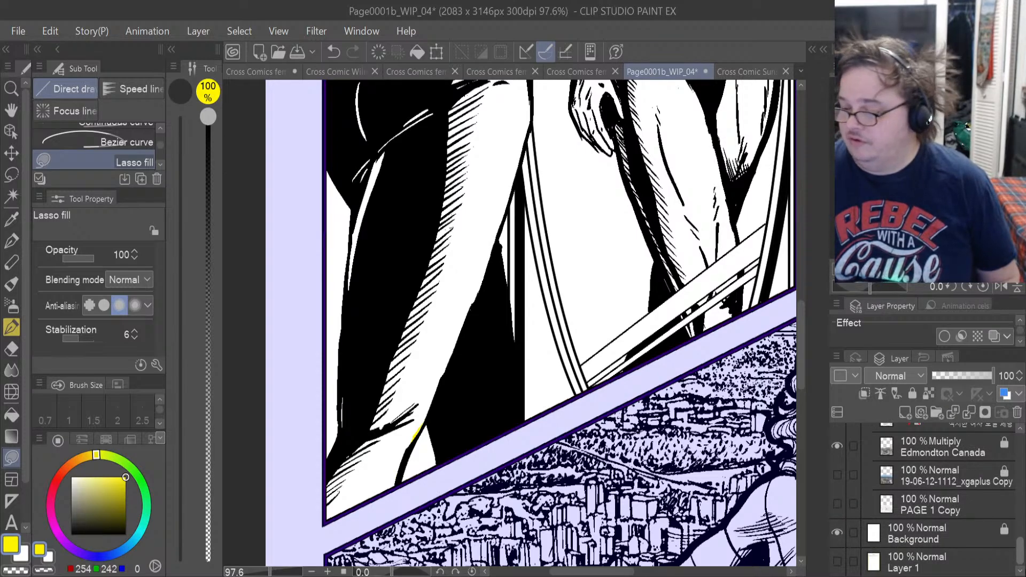
pyautogui.scroll(4, 924, 500)
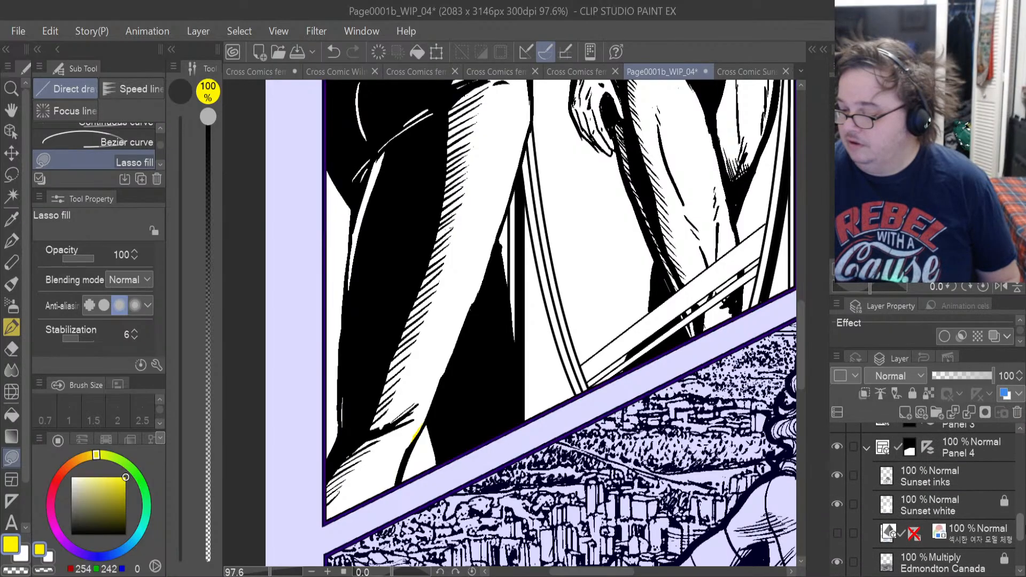
pyautogui.scroll(5, 928, 497)
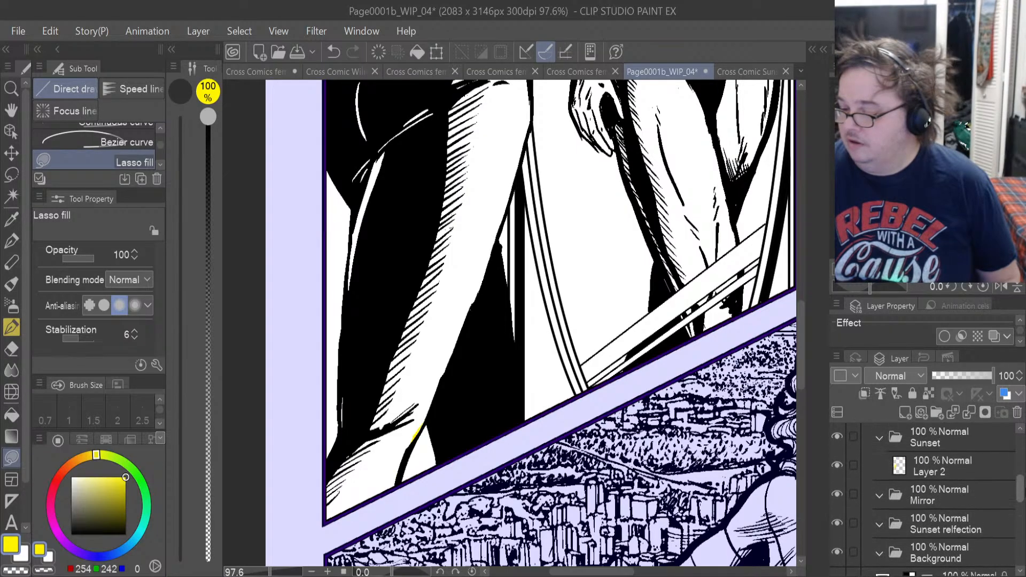
pyautogui.scroll(5, 928, 497)
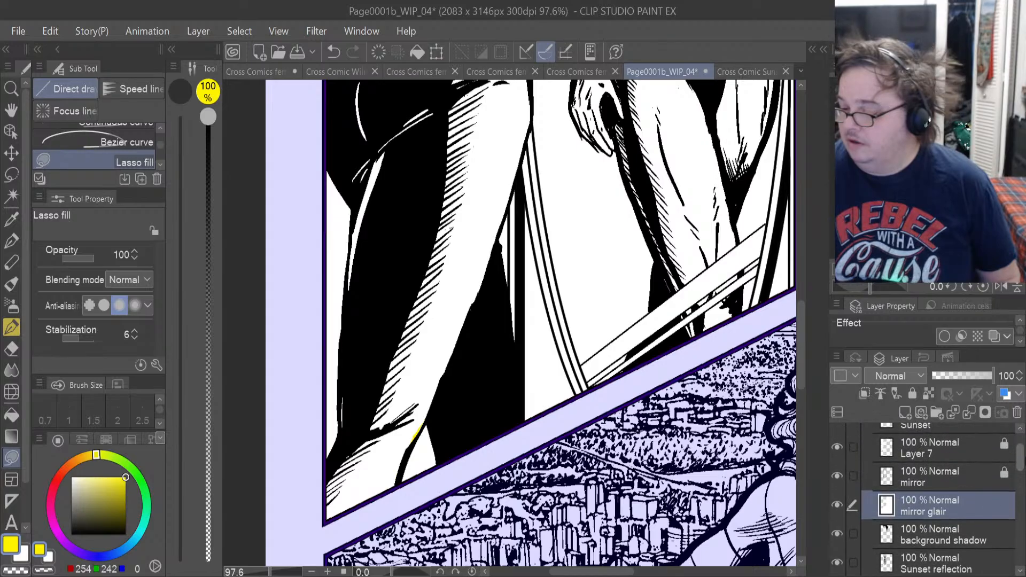
pyautogui.click(1009, 479)
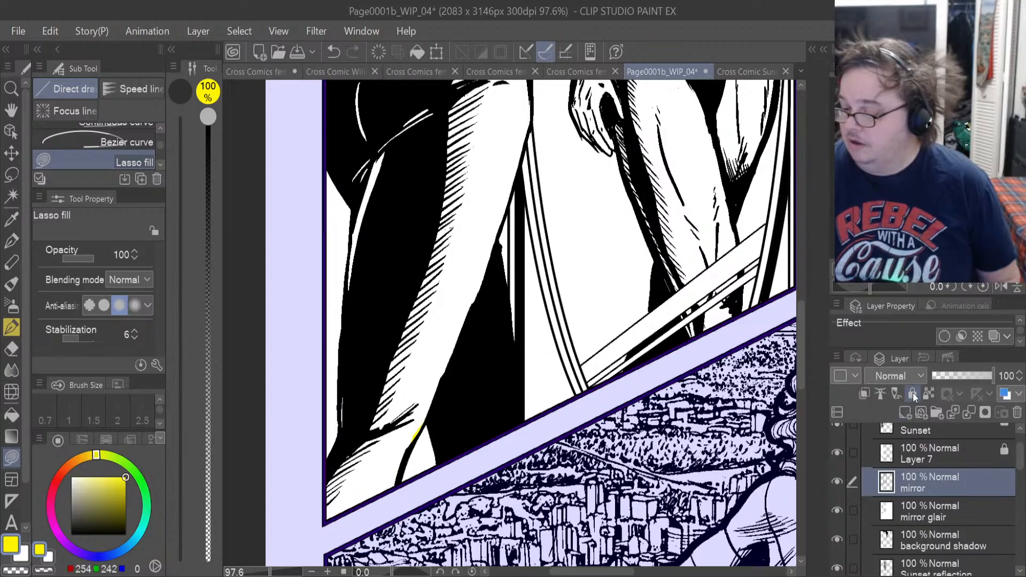
pyautogui.click(953, 455)
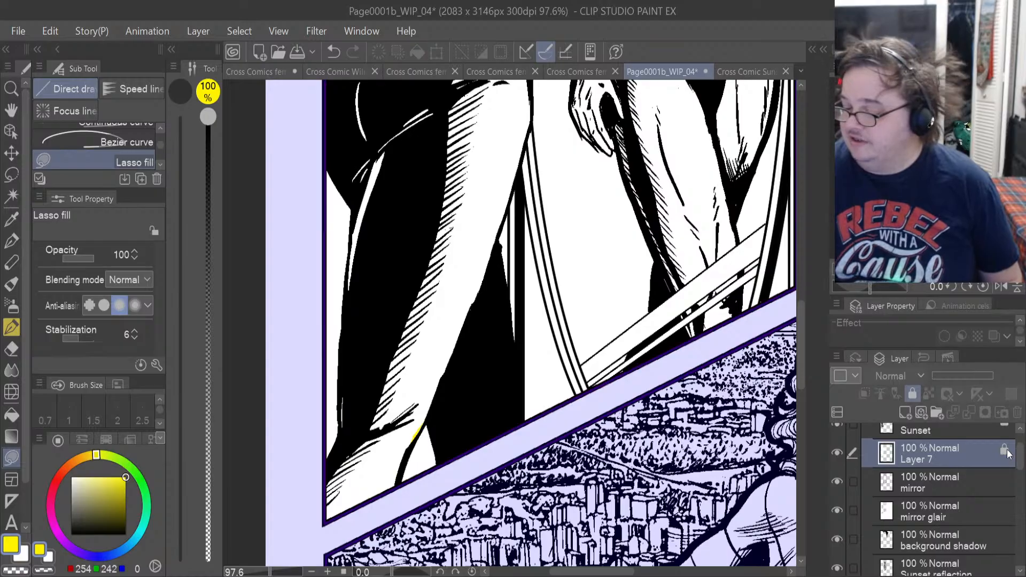
pyautogui.click(912, 397)
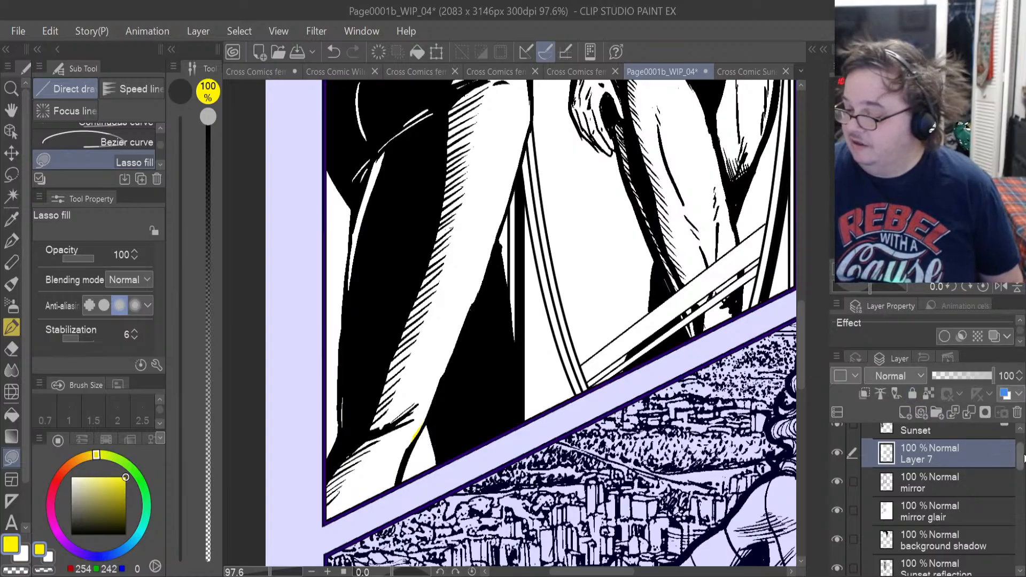
pyautogui.scroll(1, 1022, 458)
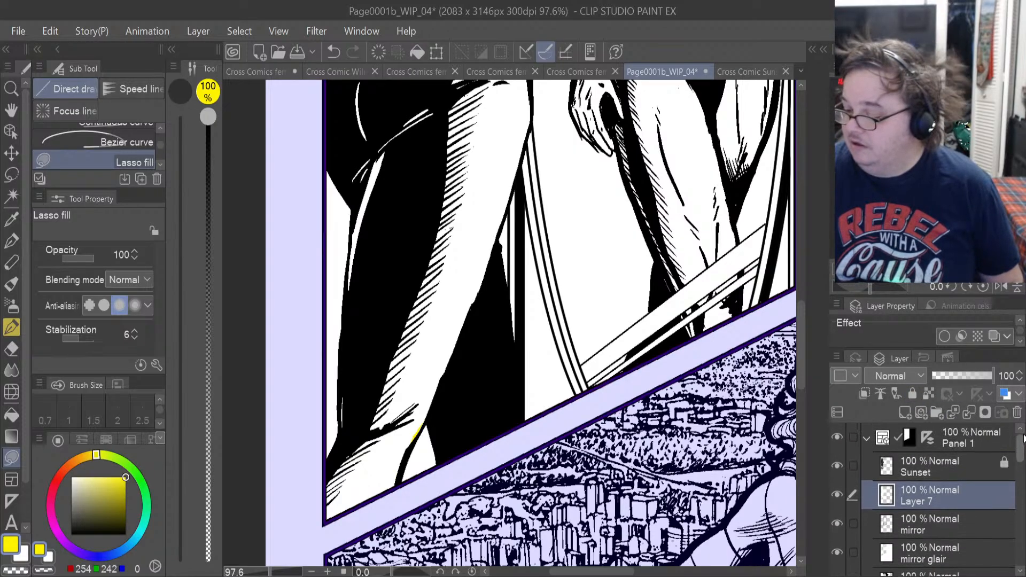
pyautogui.click(982, 465)
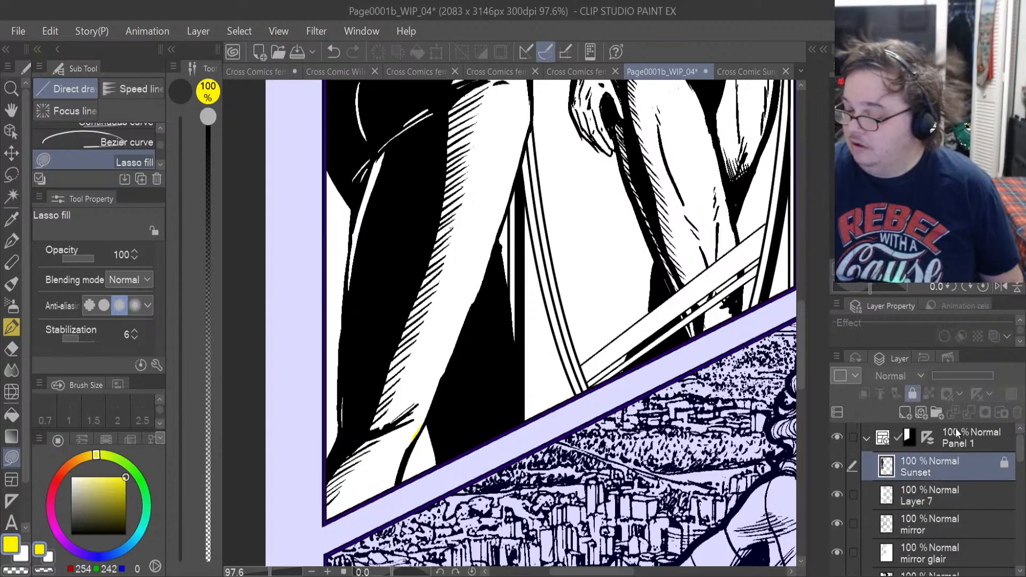
pyautogui.click(913, 392)
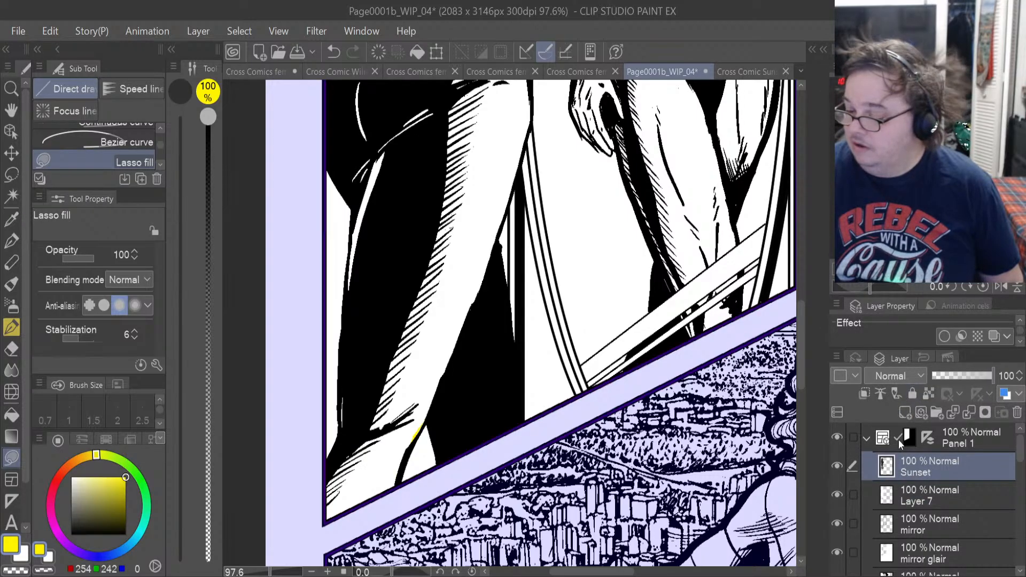
# Toggle the visibility of Panel 1's Sunset ink layer and Layer 7 to check which one covers the yellow leg fill.
pyautogui.click(838, 467)
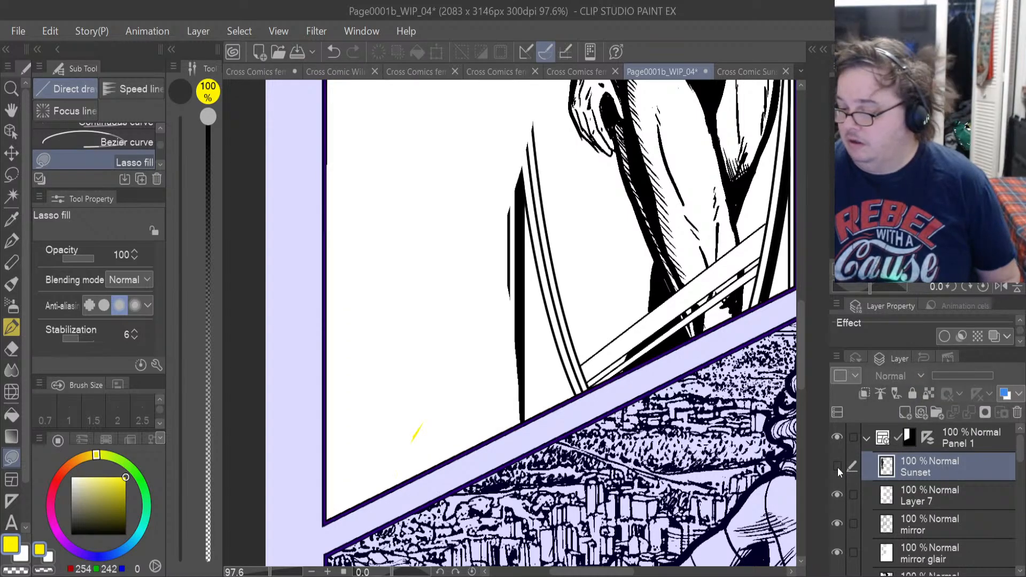
pyautogui.scroll(-2, 742, 450)
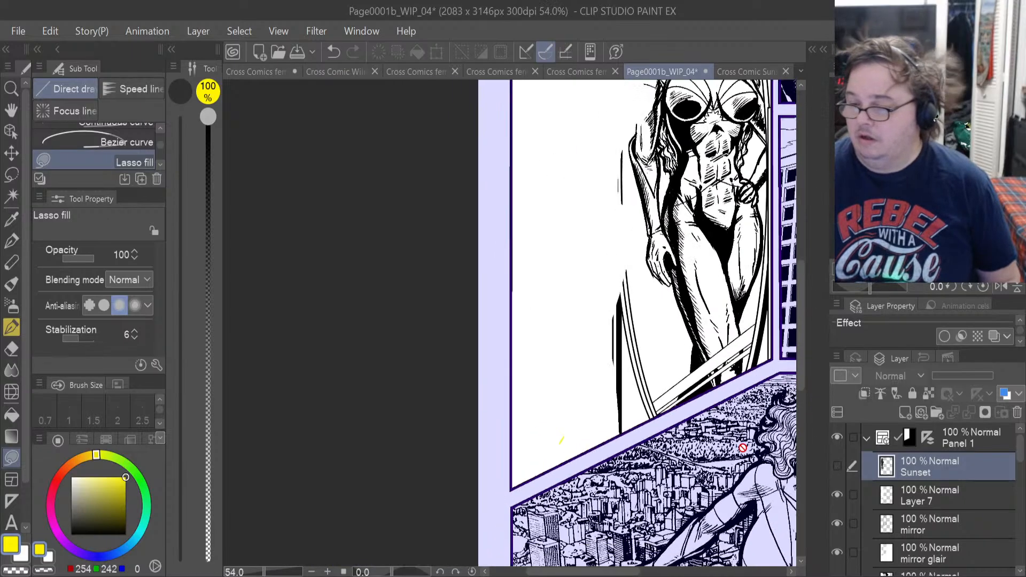
pyautogui.click(918, 499)
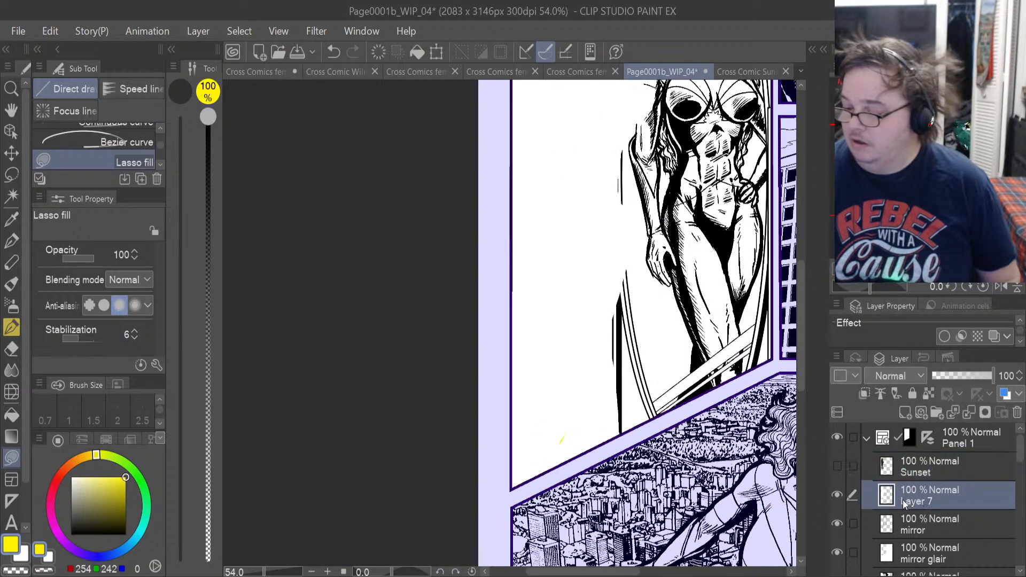
pyautogui.click(837, 495)
pyautogui.click(837, 495)
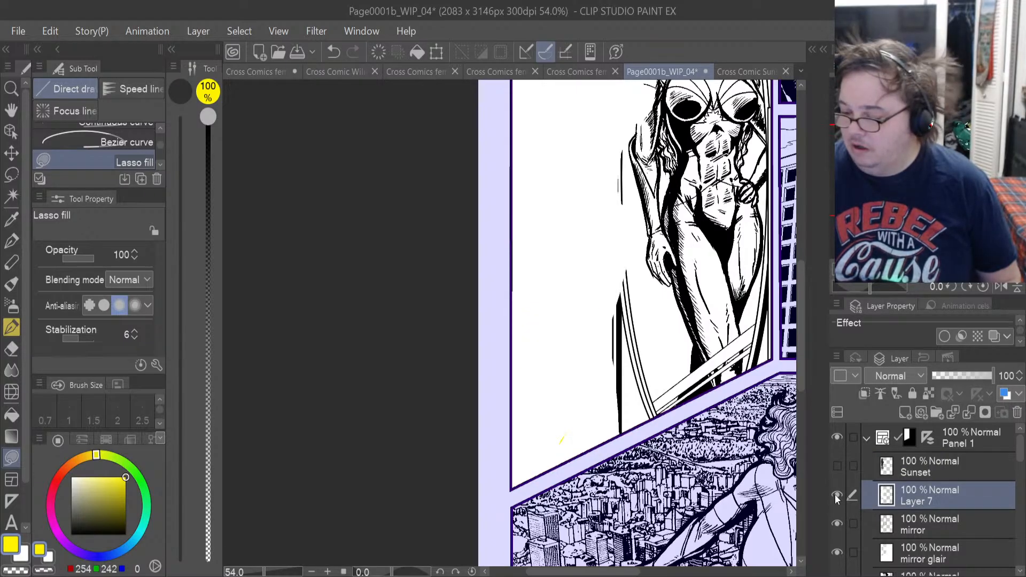
pyautogui.click(837, 495)
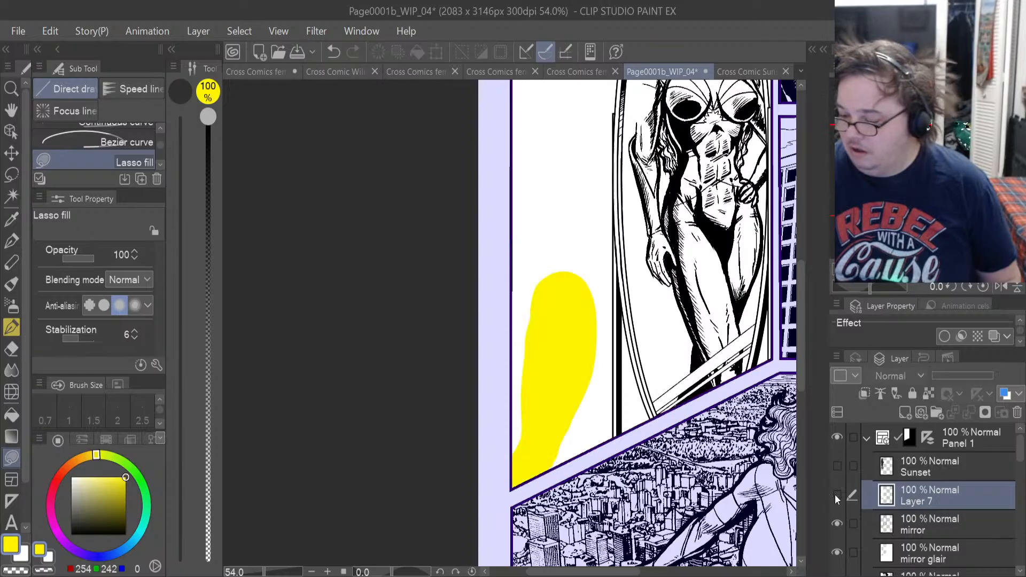
pyautogui.click(838, 465)
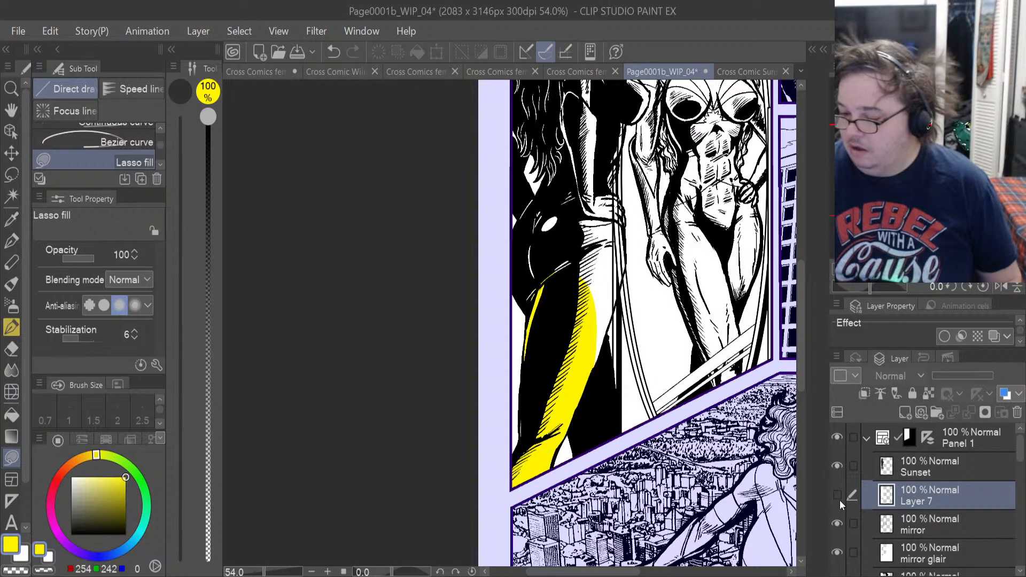
pyautogui.click(839, 500)
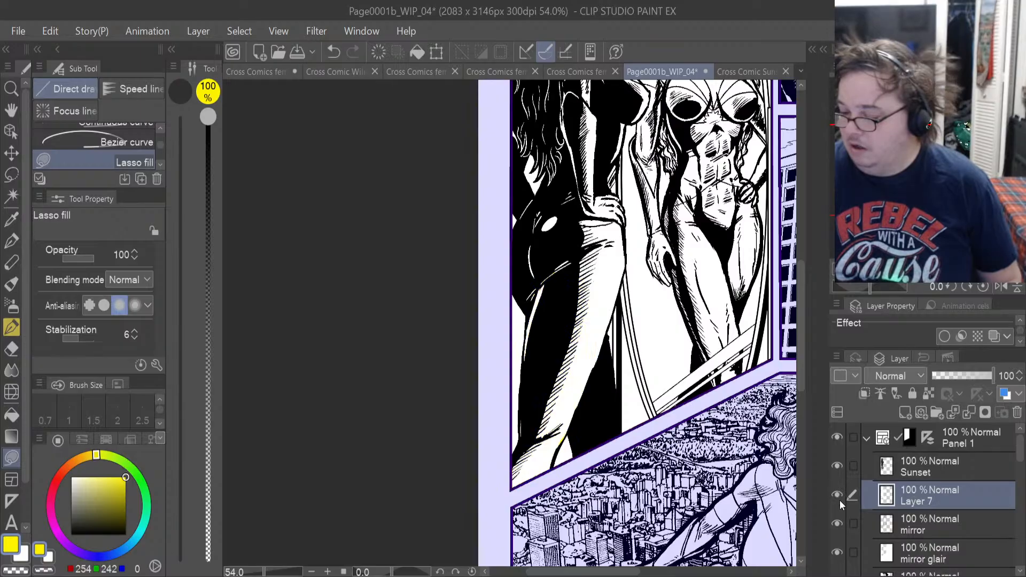
pyautogui.click(837, 465)
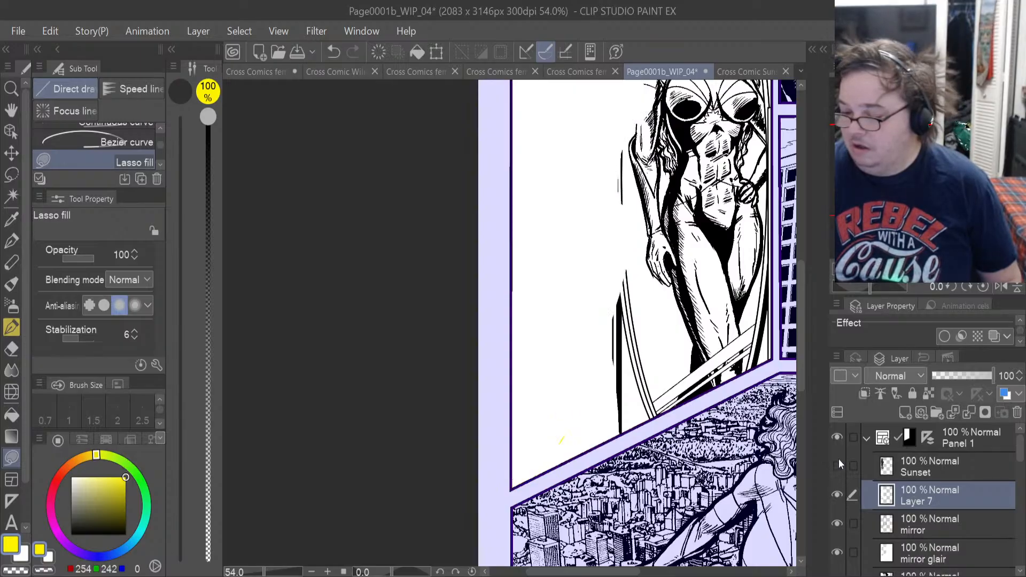
# Show Panel 1's Sunset ink layer again and toggle Layer 7 off and on to compare the leg fill beneath it.
pyautogui.click(837, 465)
pyautogui.click(838, 496)
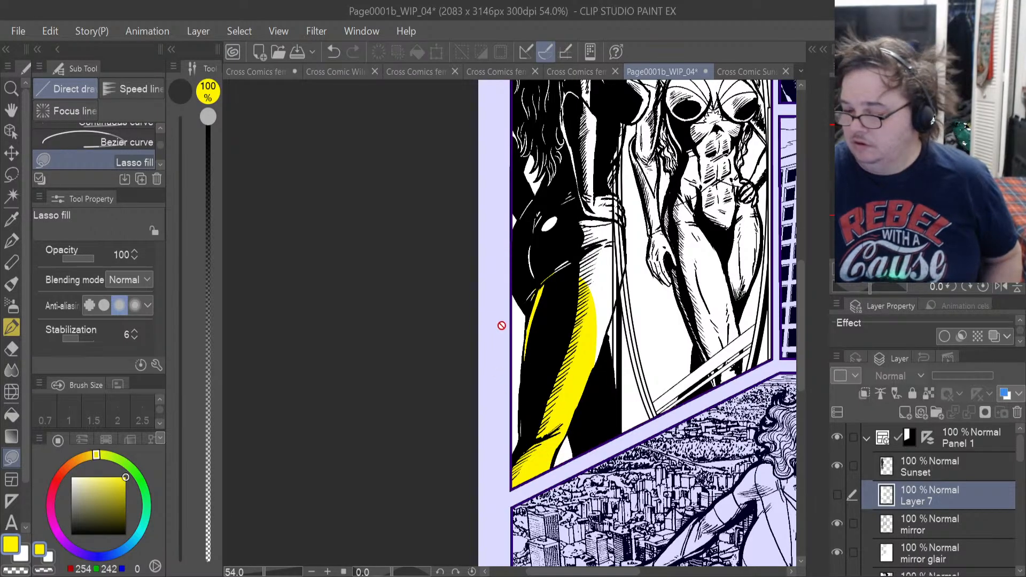
pyautogui.scroll(2, 532, 305)
pyautogui.scroll(1, 532, 305)
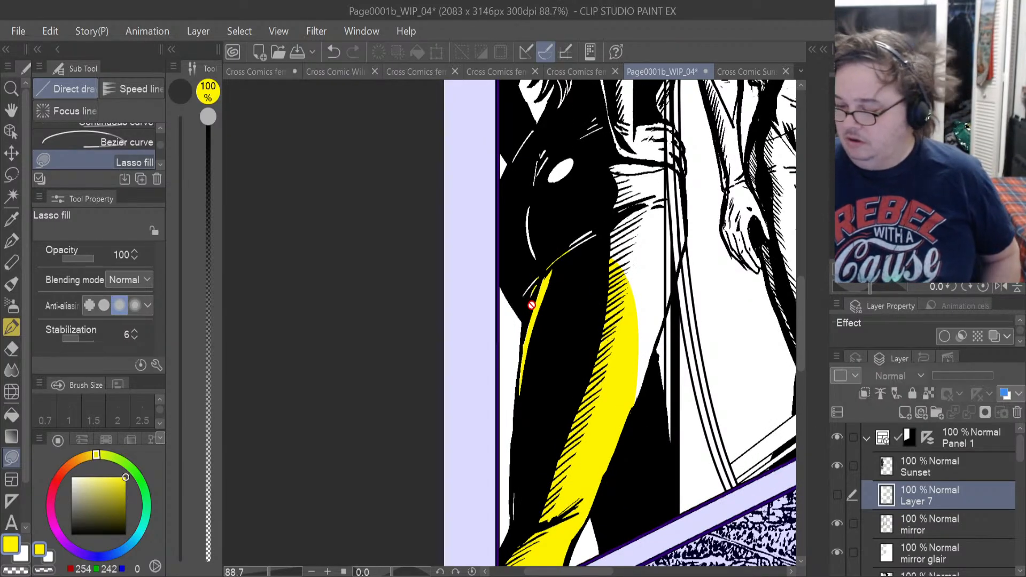
pyautogui.click(837, 492)
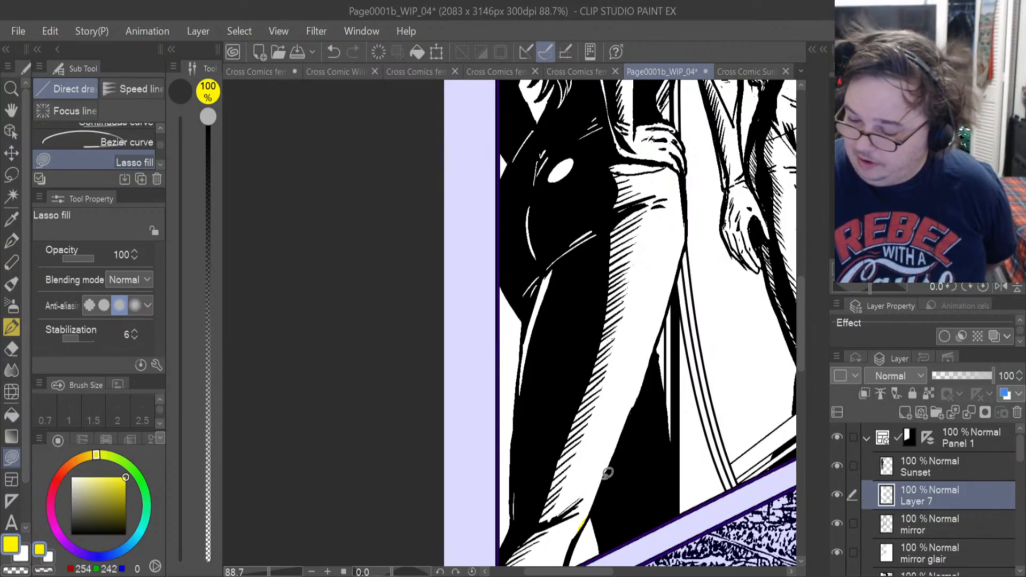
# Lasso-fill the lower leg of the foreground Sunset figure with yellow on Layer 7, and undo the stray fill beyond the leg's outer edge.
pyautogui.moveTo(607, 472)
pyautogui.mouseDown()
pyautogui.moveTo(626, 388)
pyautogui.moveTo(526, 489)
pyautogui.moveTo(521, 561)
pyautogui.mouseUp()
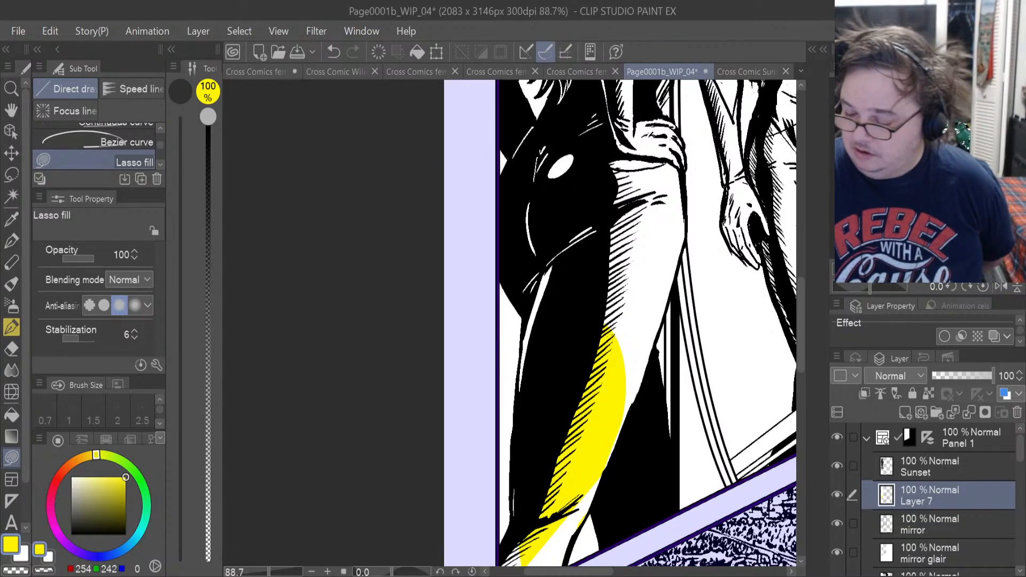
pyautogui.moveTo(582, 481)
pyautogui.mouseDown()
pyautogui.moveTo(647, 376)
pyautogui.moveTo(620, 348)
pyautogui.mouseUp()
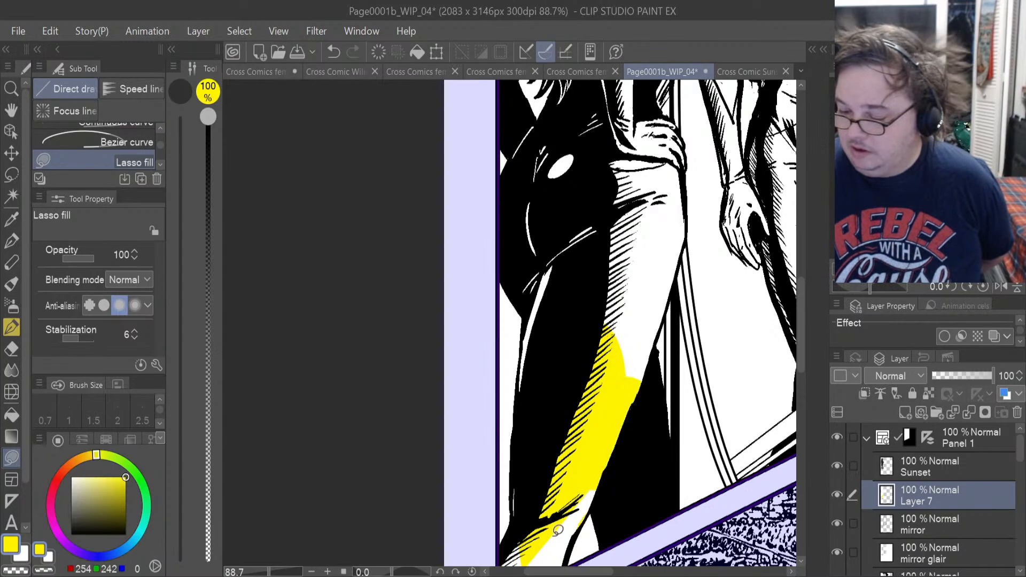
pyautogui.moveTo(558, 422)
pyautogui.mouseDown()
pyautogui.moveTo(508, 371)
pyautogui.moveTo(533, 366)
pyautogui.mouseUp()
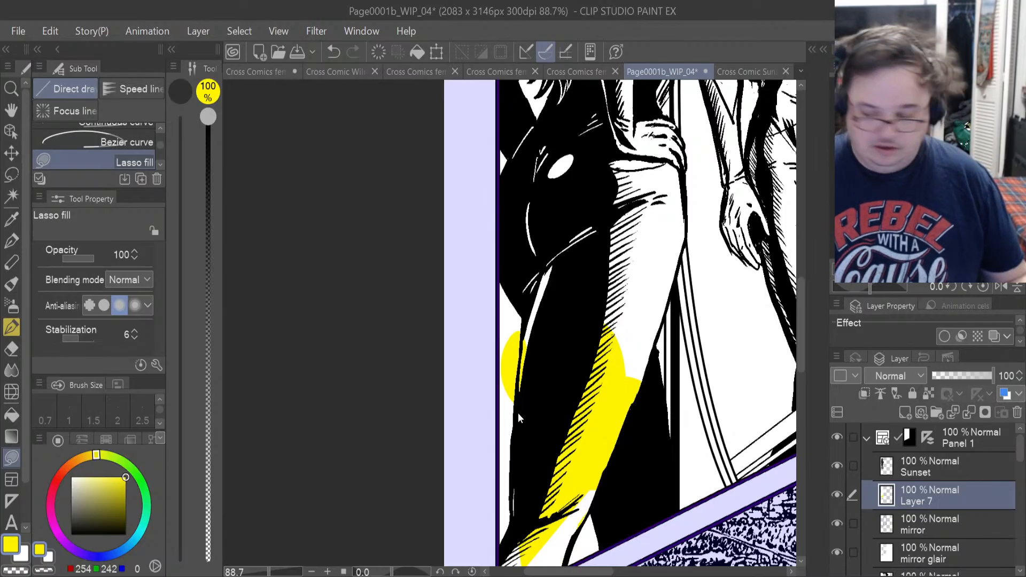
pyautogui.hotkey('ctrl', 'z')
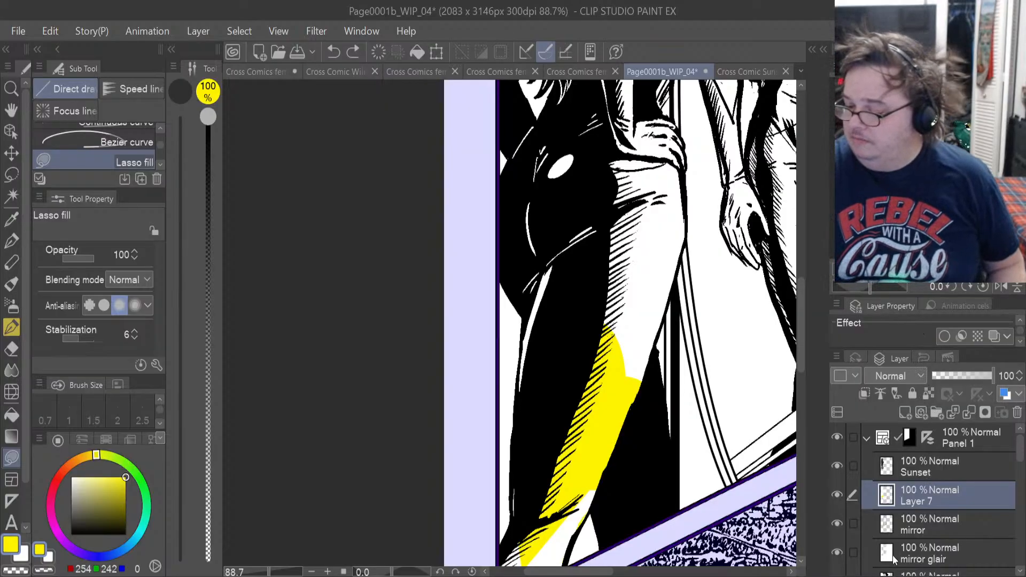
# Make Layer 7 the active layer and restore the previous selection around the foreground Sunset figure.
pyautogui.click(919, 524)
pyautogui.click(923, 494)
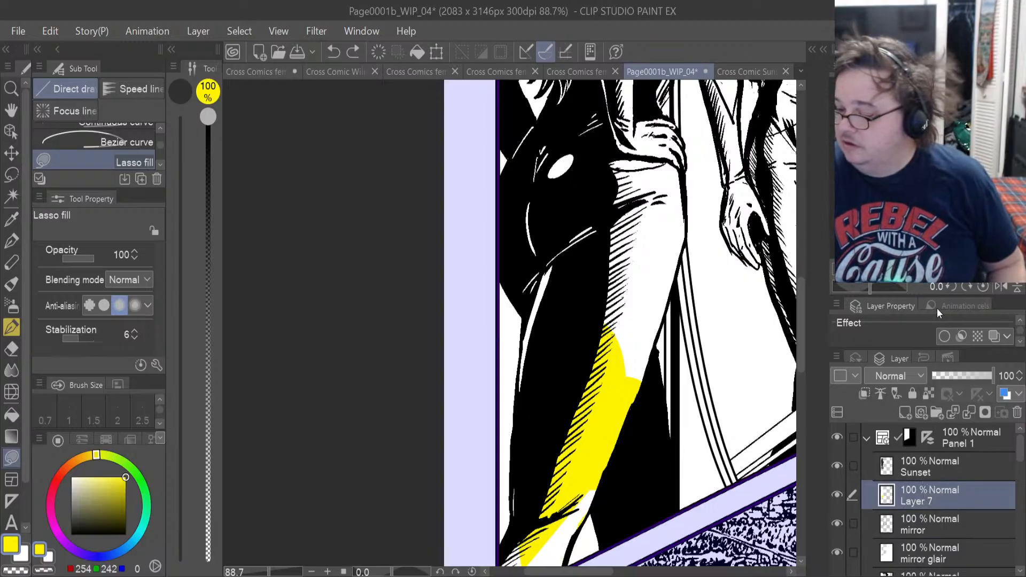
pyautogui.hotkey('ctrl', 'shift', 'd')
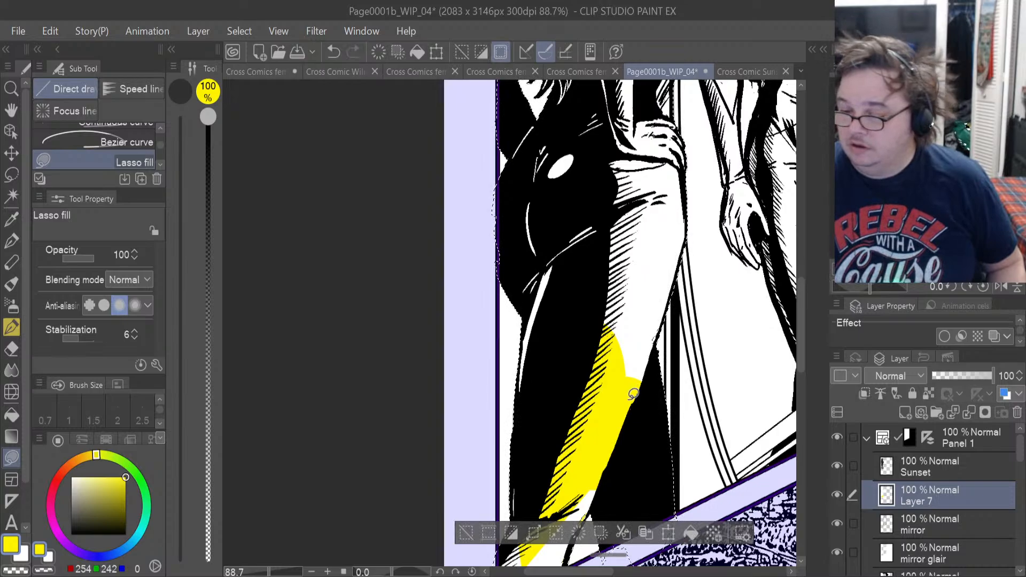
# Bucket-fill the thigh and hatched hip area below the figure's hand with yellow on Layer 7, referring to other layers.
pyautogui.scroll(3, 643, 292)
pyautogui.scroll(-1, 644, 290)
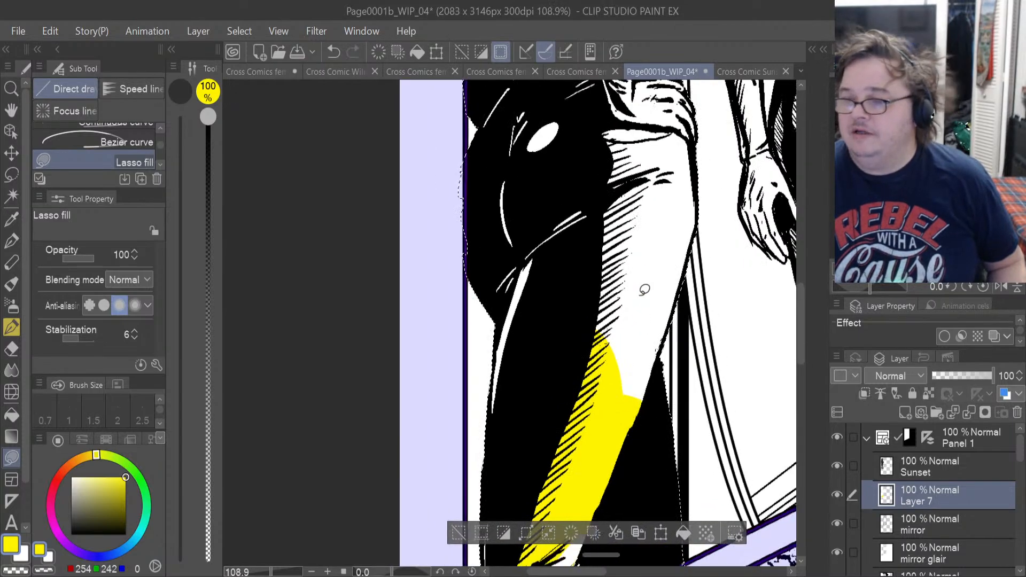
pyautogui.scroll(-3, 643, 289)
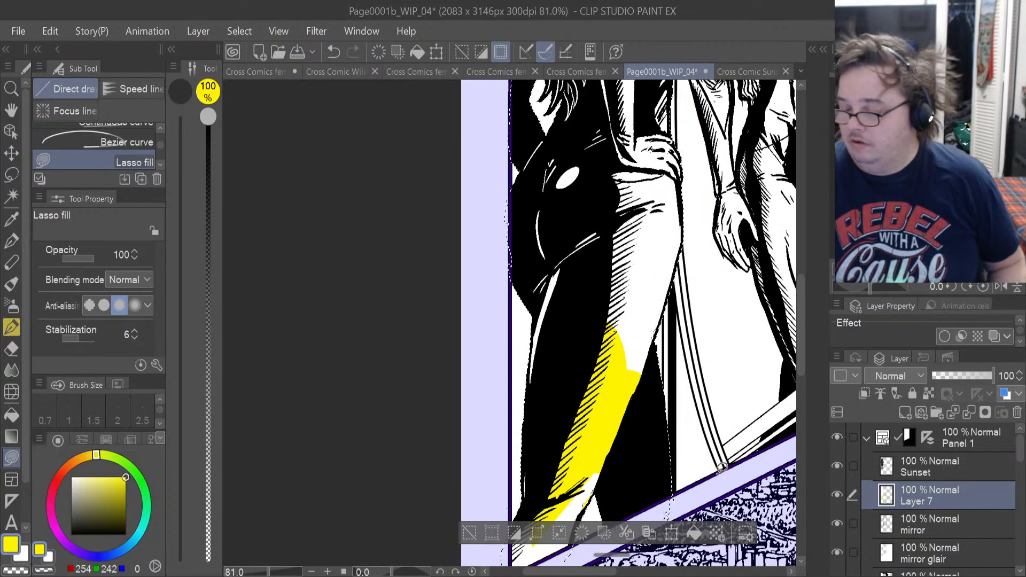
pyautogui.moveTo(799, 338); pyautogui.dragTo(799, 328)
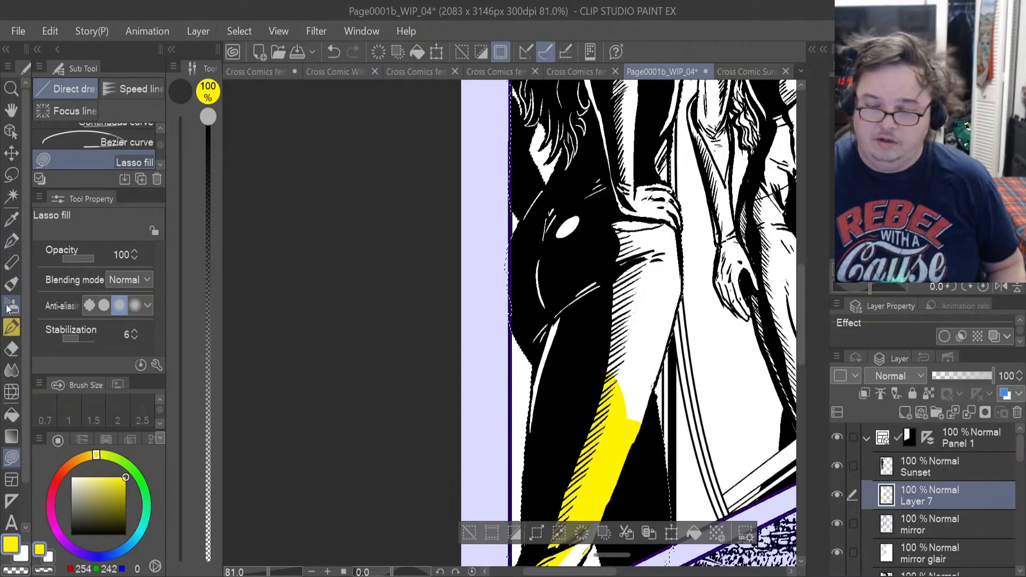
pyautogui.click(11, 414)
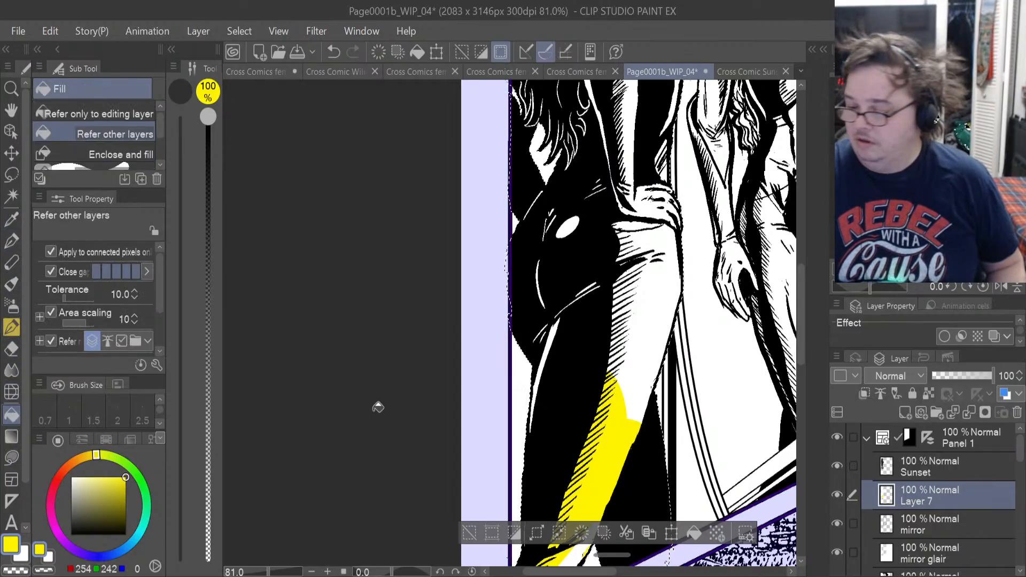
pyautogui.click(643, 369)
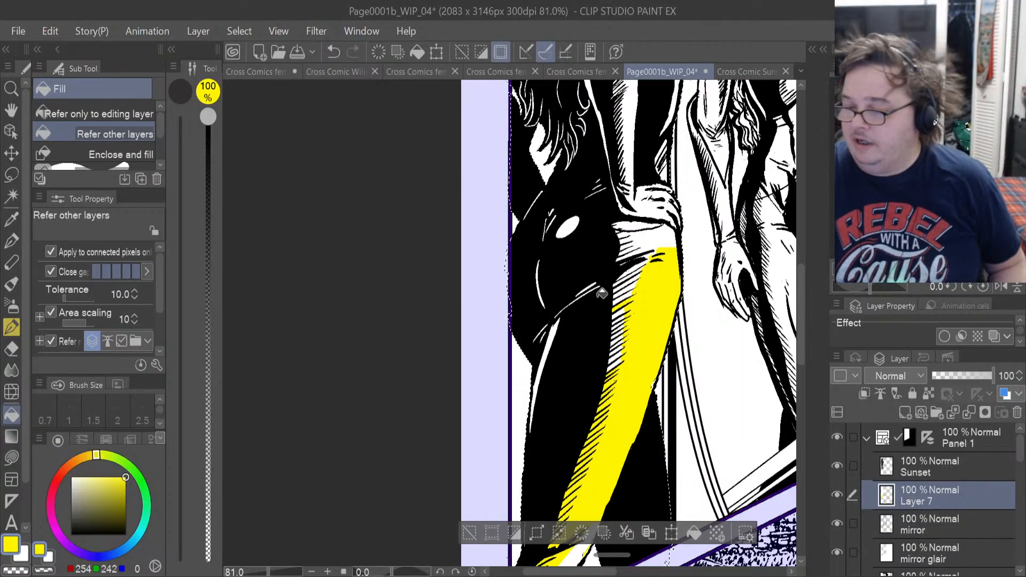
pyautogui.click(648, 237)
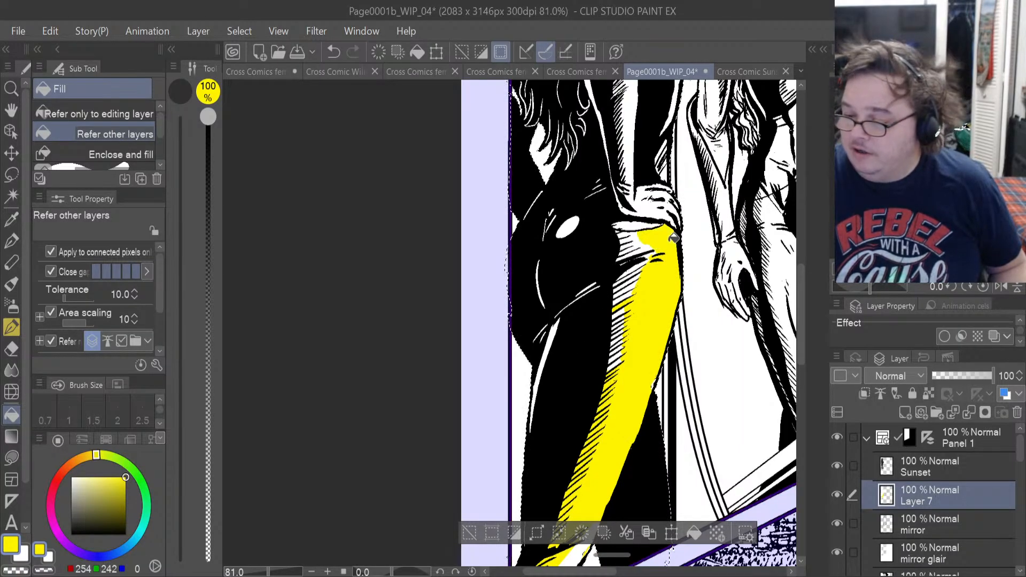
pyautogui.click(633, 237)
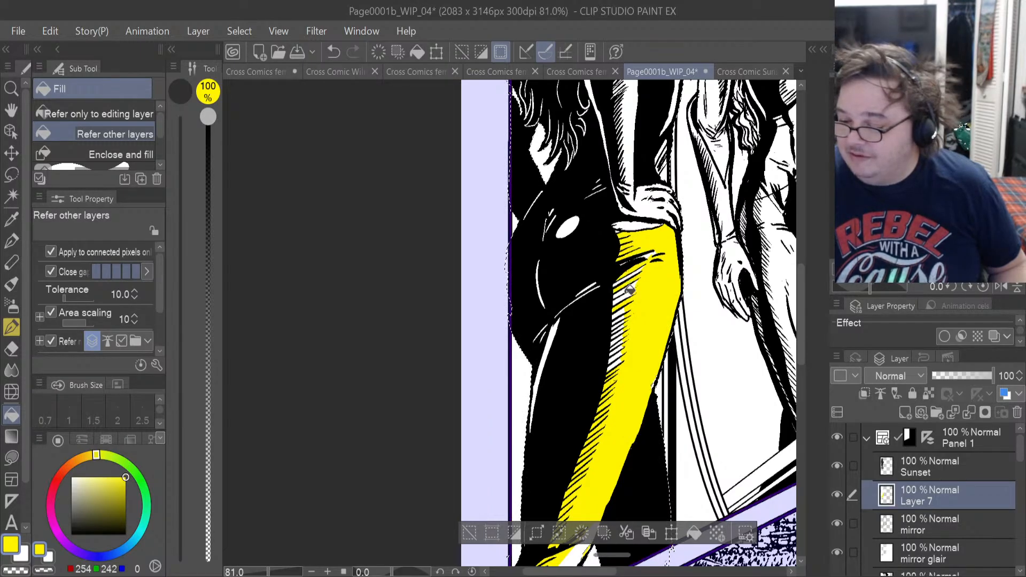
# Try a yellow fill on the oval highlight of the figure's hip, undo it, and clear the selection.
pyautogui.click(565, 230)
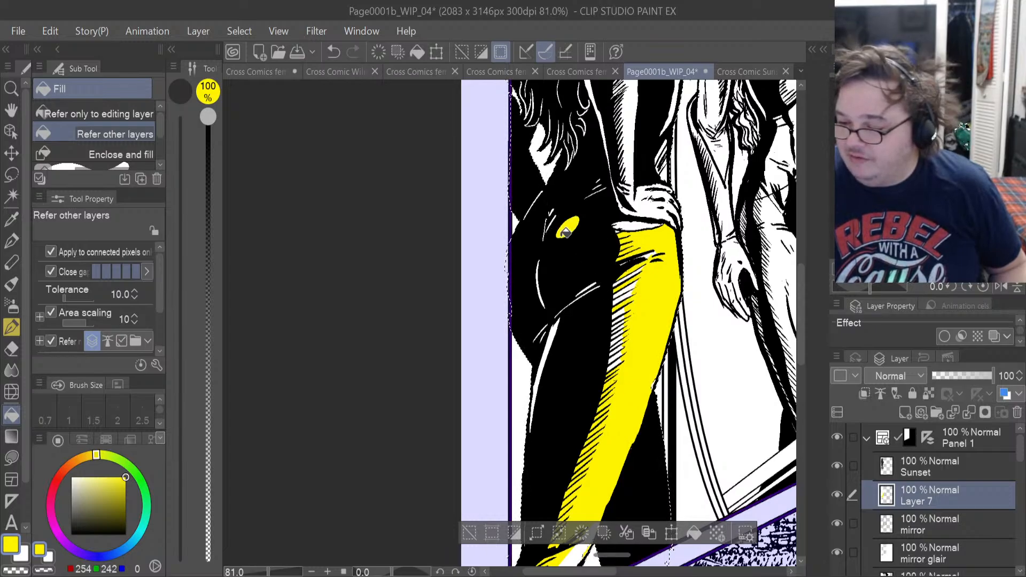
pyautogui.hotkey('ctrl', 'z')
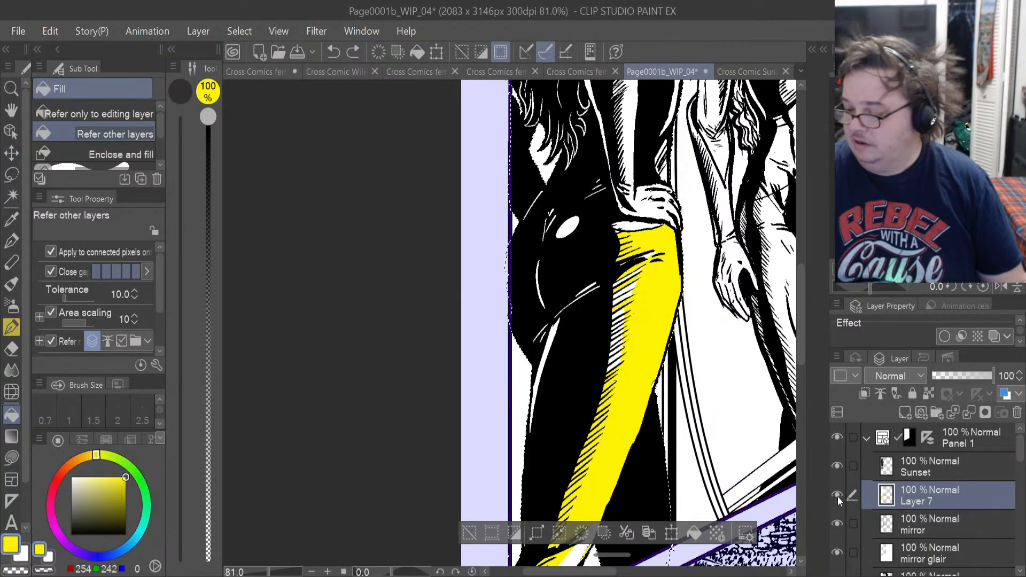
pyautogui.click(13, 174)
pyautogui.hotkey('ctrl', 'd')
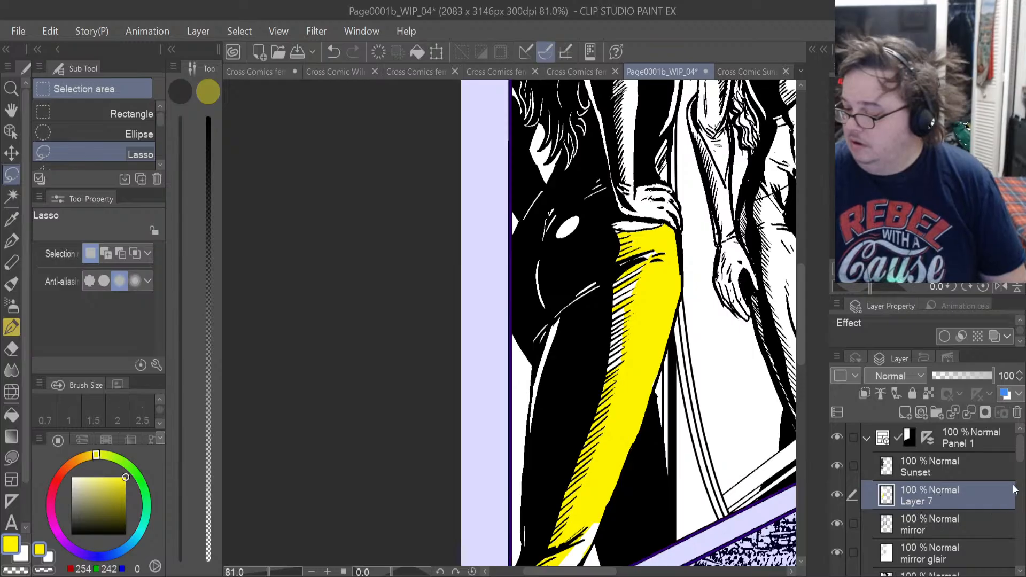
# Hide the mirror, mirror glair, background shadow and Sunset reflection layers in Panel 1.
pyautogui.moveTo(1022, 455); pyautogui.dragTo(1022, 468)
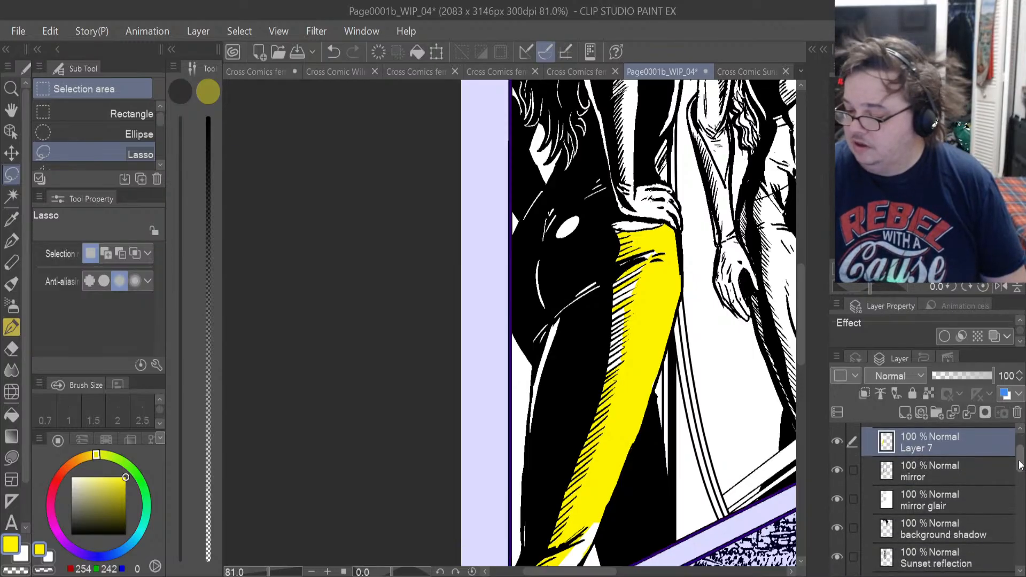
pyautogui.click(840, 470)
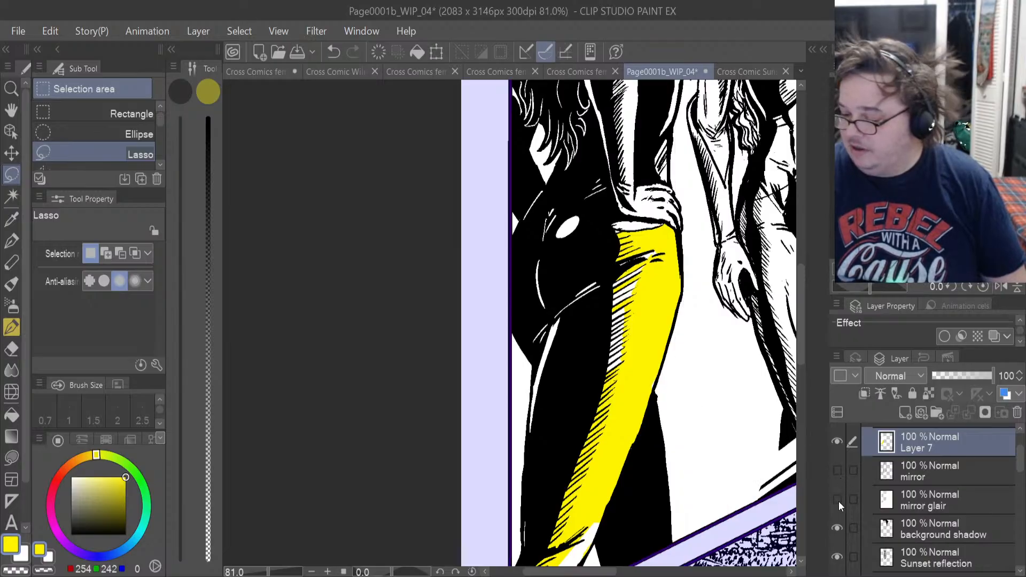
pyautogui.click(838, 501)
pyautogui.click(837, 528)
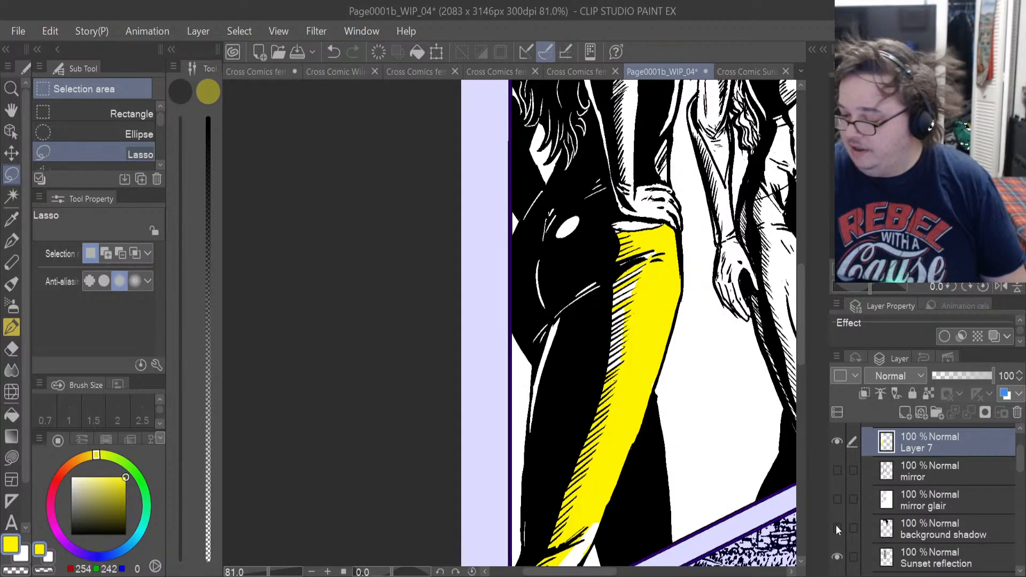
pyautogui.click(837, 557)
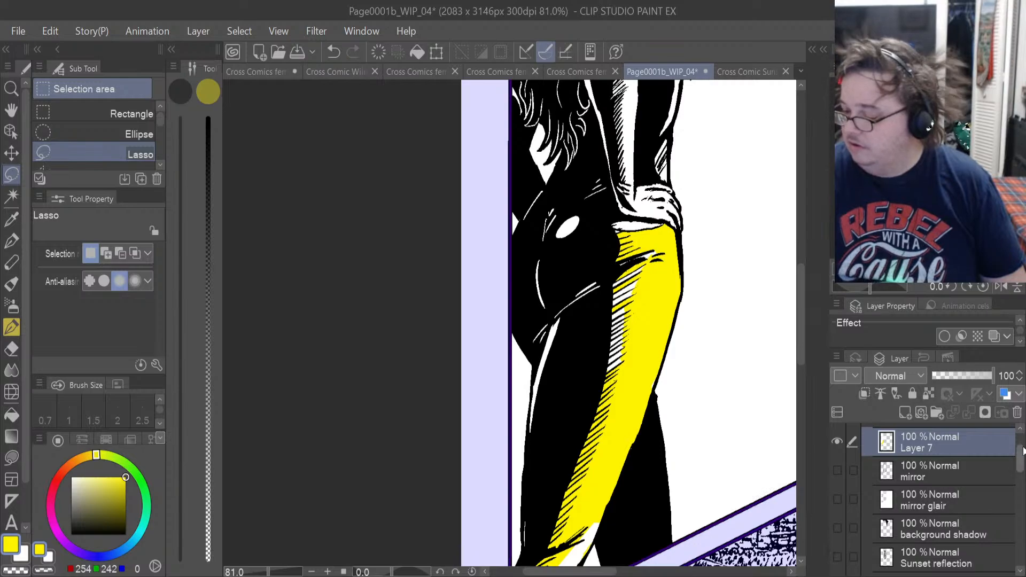
# Toggle the Sunset ink layer off and on, and hide Layer 7, to inspect the yellow fills in Panel 1.
pyautogui.moveTo(1021, 463)
pyautogui.mouseDown()
pyautogui.moveTo(1020, 484)
pyautogui.moveTo(1024, 444)
pyautogui.mouseUp()
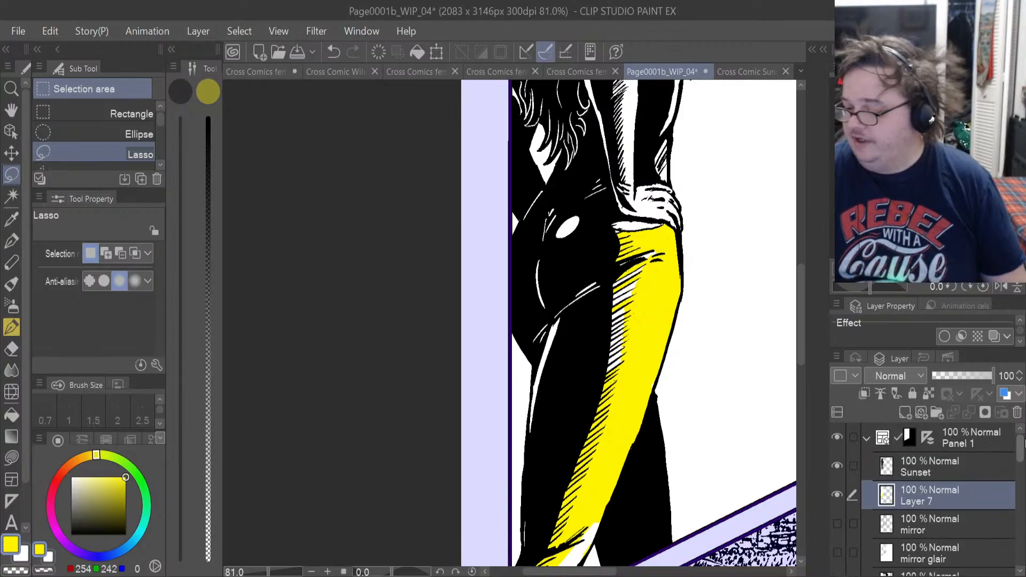
pyautogui.click(837, 465)
pyautogui.scroll(-5, 613, 441)
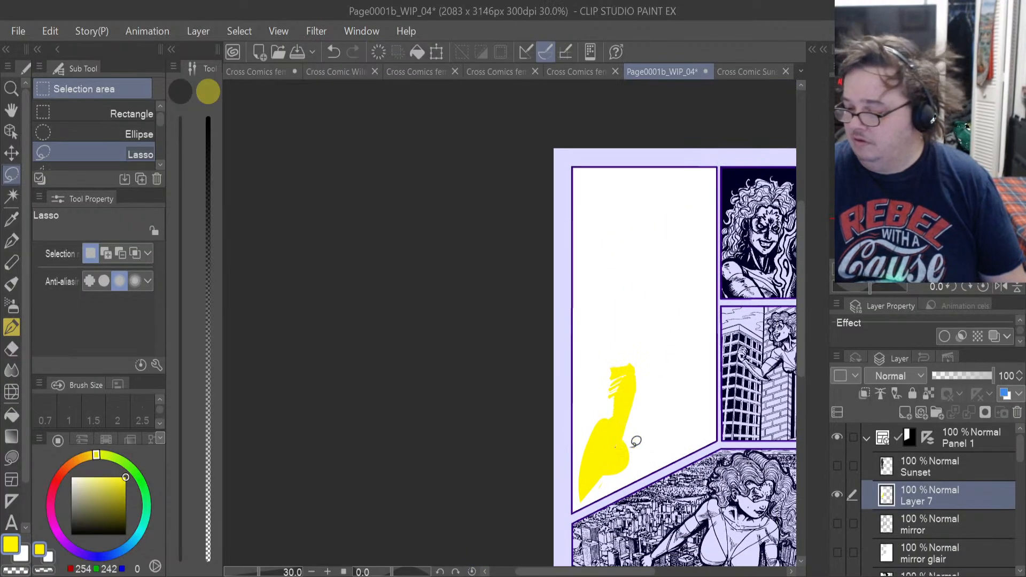
pyautogui.click(832, 460)
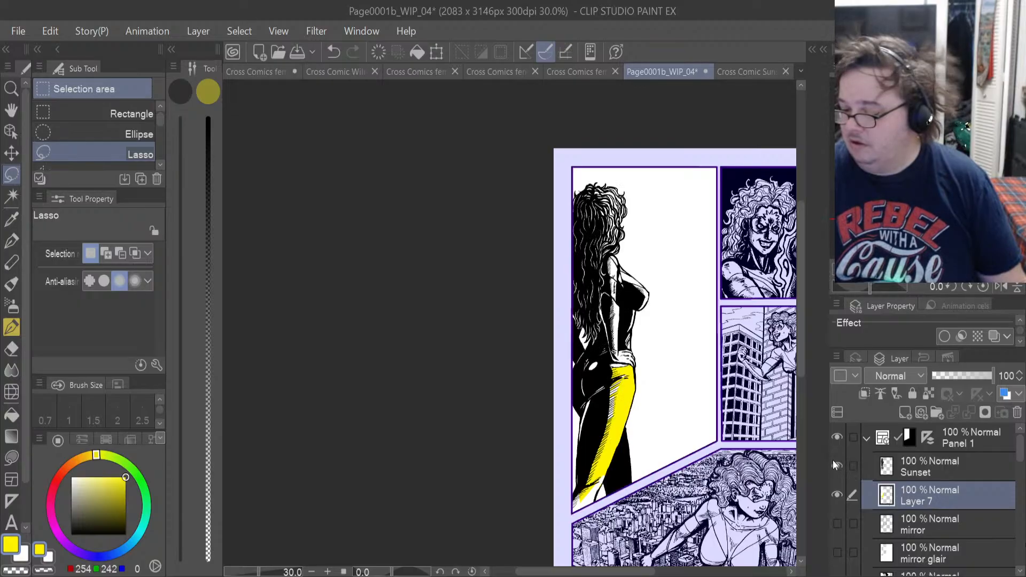
pyautogui.click(834, 491)
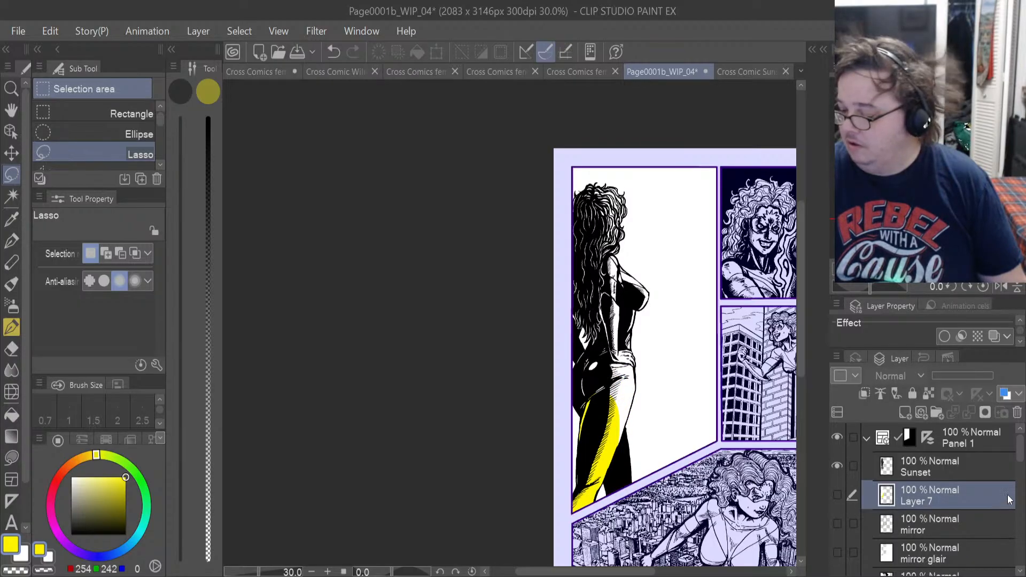
# Hide the page's Background layer at the bottom of the layer stack.
pyautogui.moveTo(1022, 454); pyautogui.dragTo(1021, 558)
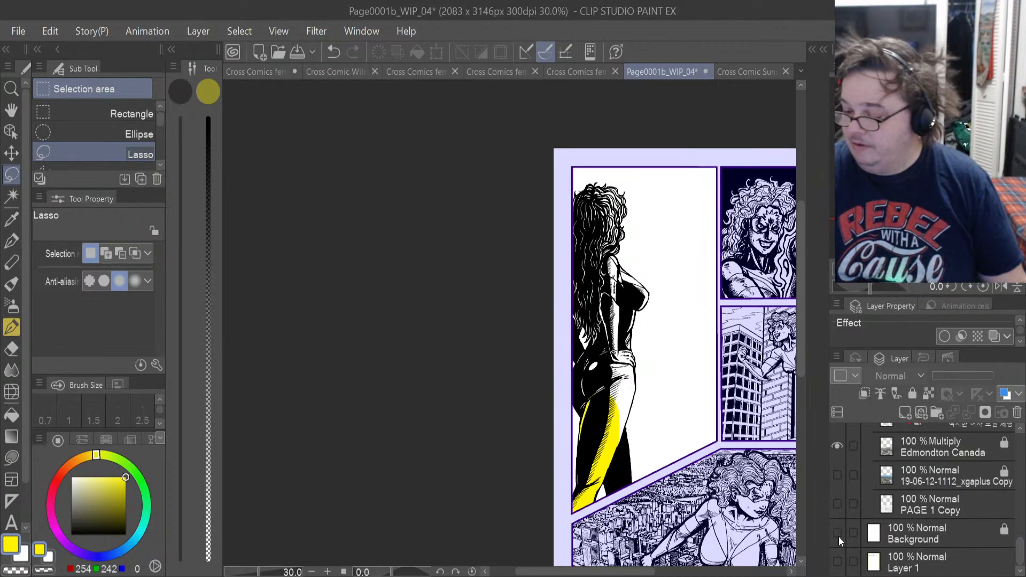
pyautogui.click(838, 536)
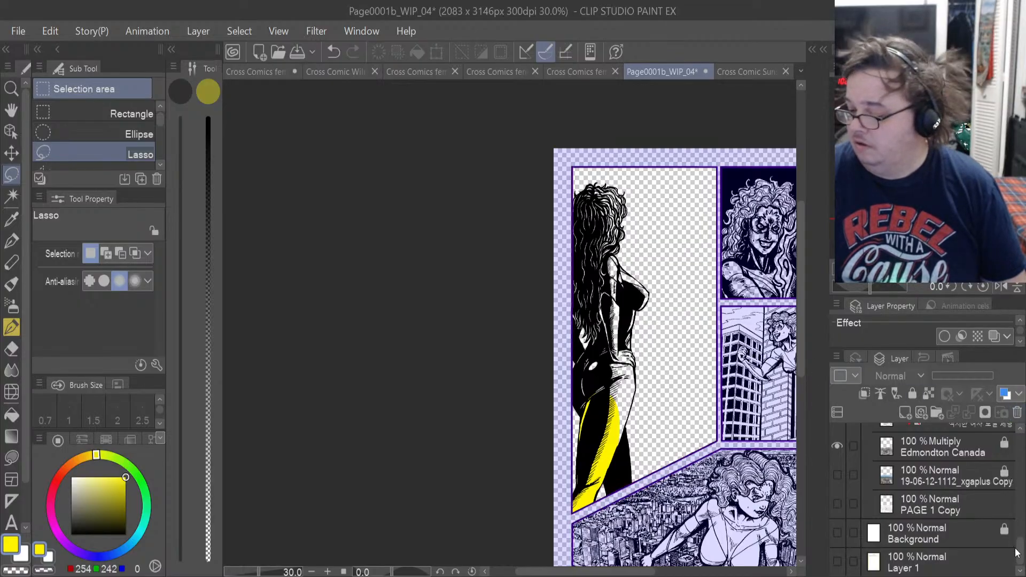
pyautogui.moveTo(1019, 553); pyautogui.dragTo(1019, 452)
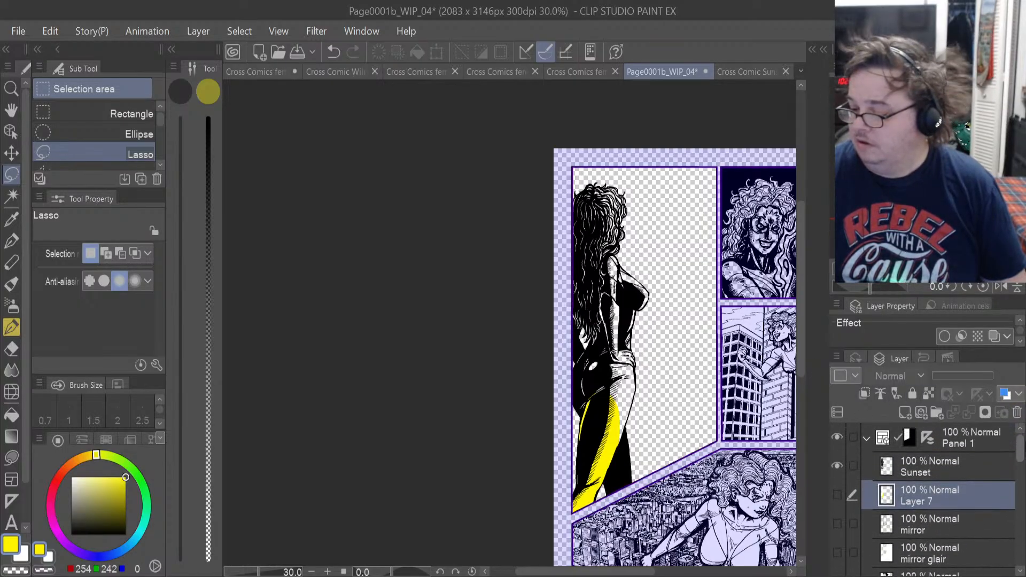
# Try a yellow Refer other layers fill on Layer 7's white silhouette with the Sunset ink layer temporarily hidden.
pyautogui.click(837, 466)
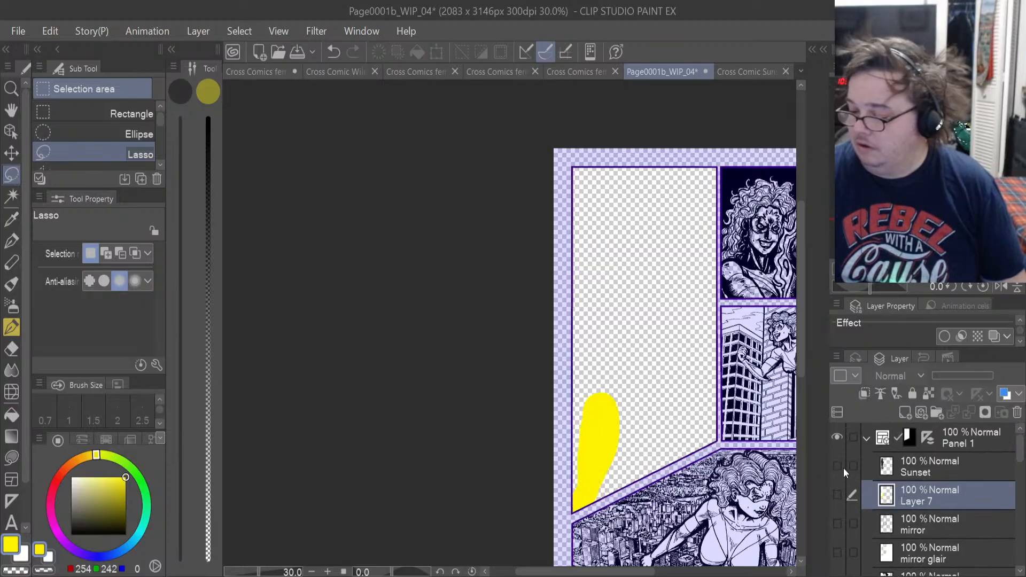
pyautogui.click(838, 496)
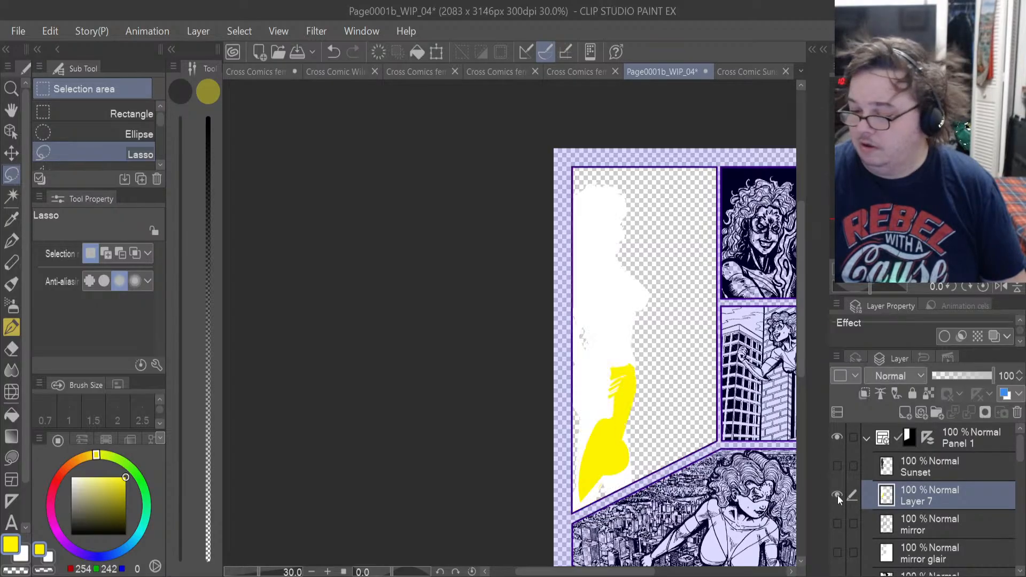
pyautogui.scroll(3, 630, 384)
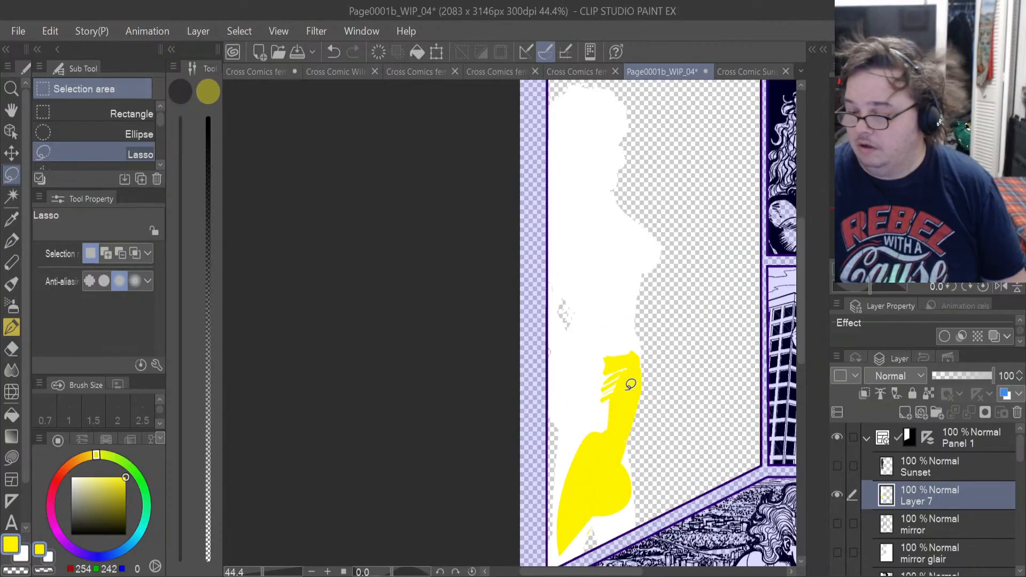
pyautogui.scroll(1, 631, 385)
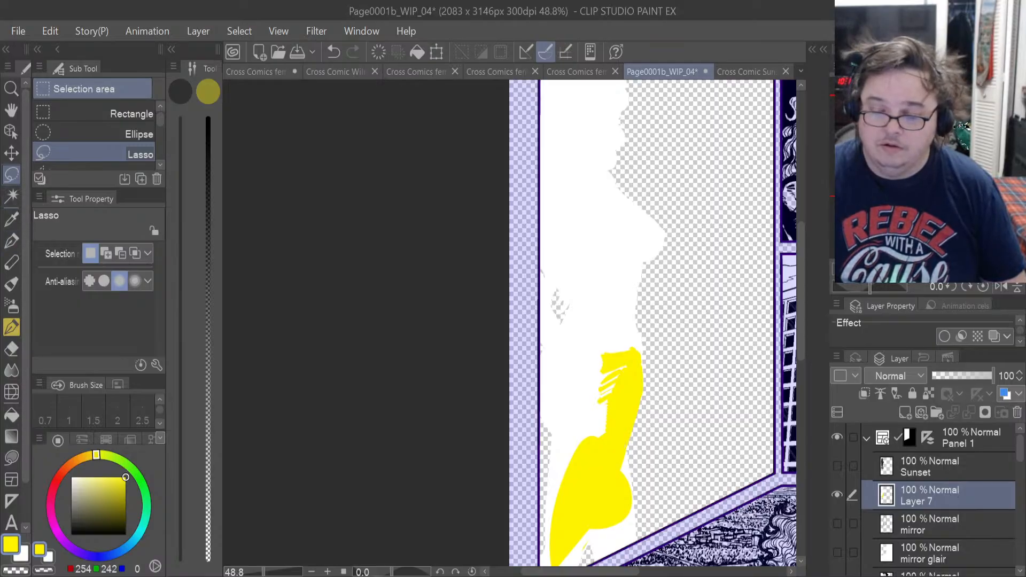
pyautogui.click(12, 415)
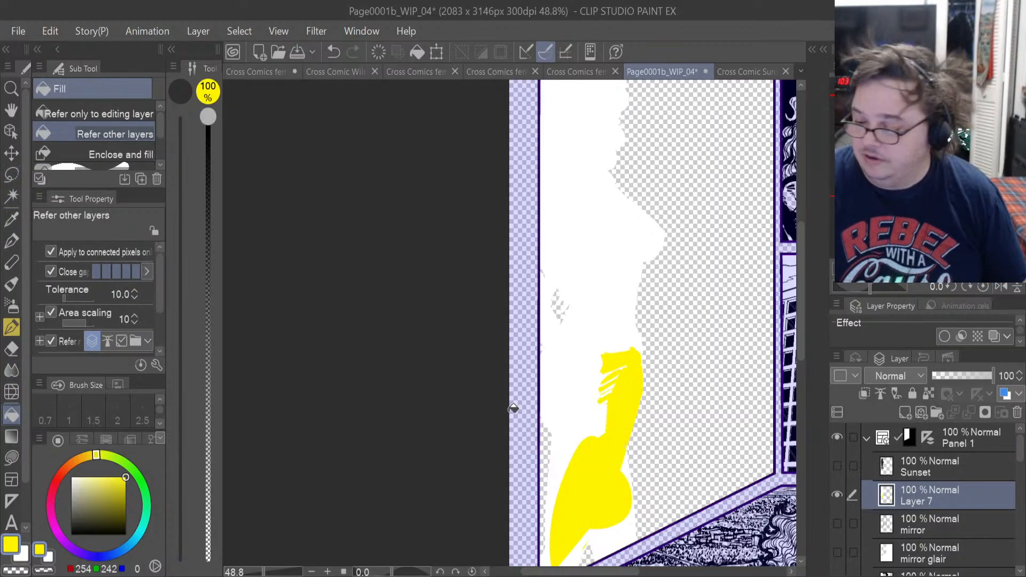
pyautogui.click(595, 421)
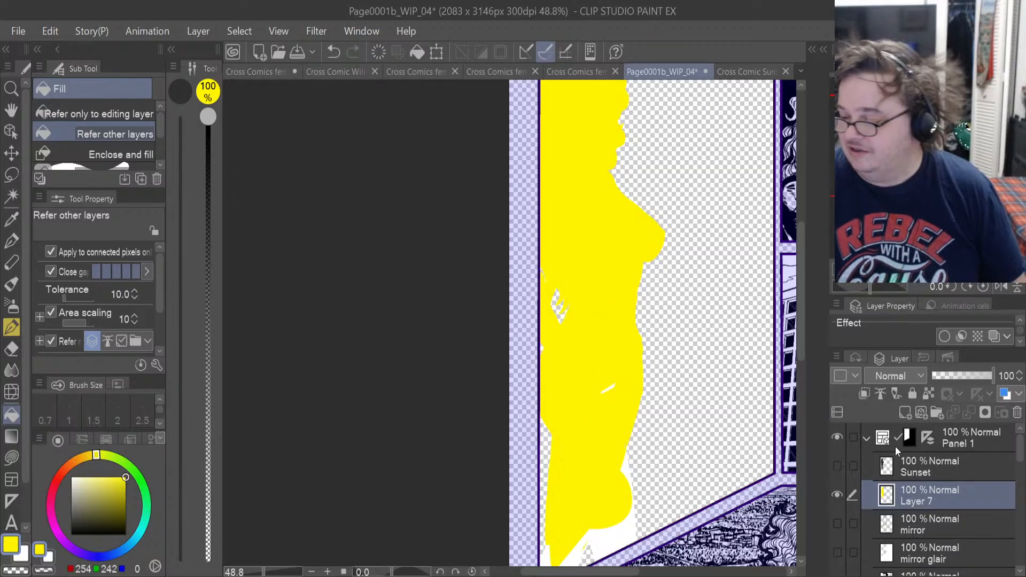
pyautogui.click(838, 466)
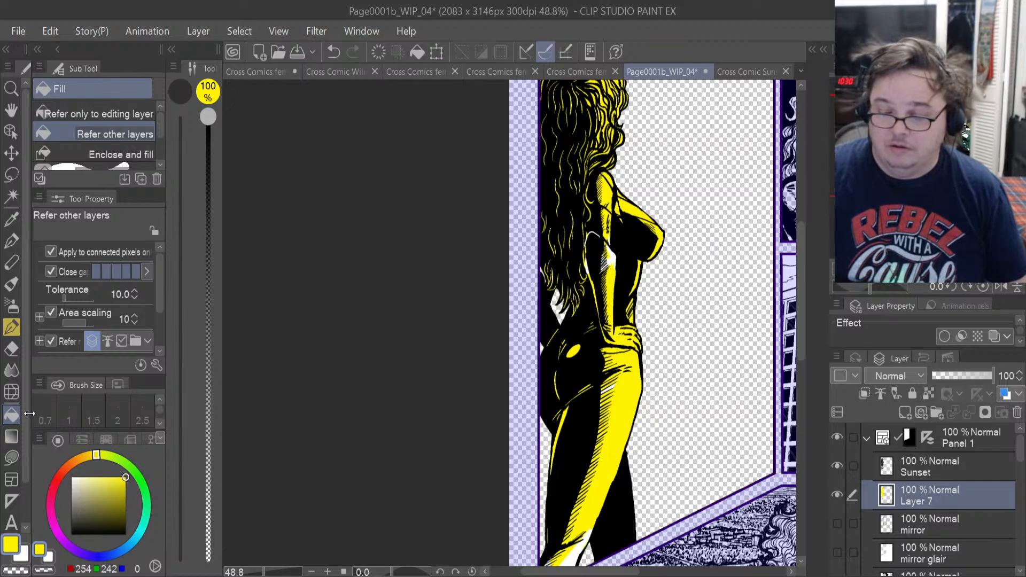
# Widen the tool palette to show all tools and set the Fill tool to Refer only to editing layer.
pyautogui.moveTo(31, 414); pyautogui.dragTo(97, 415)
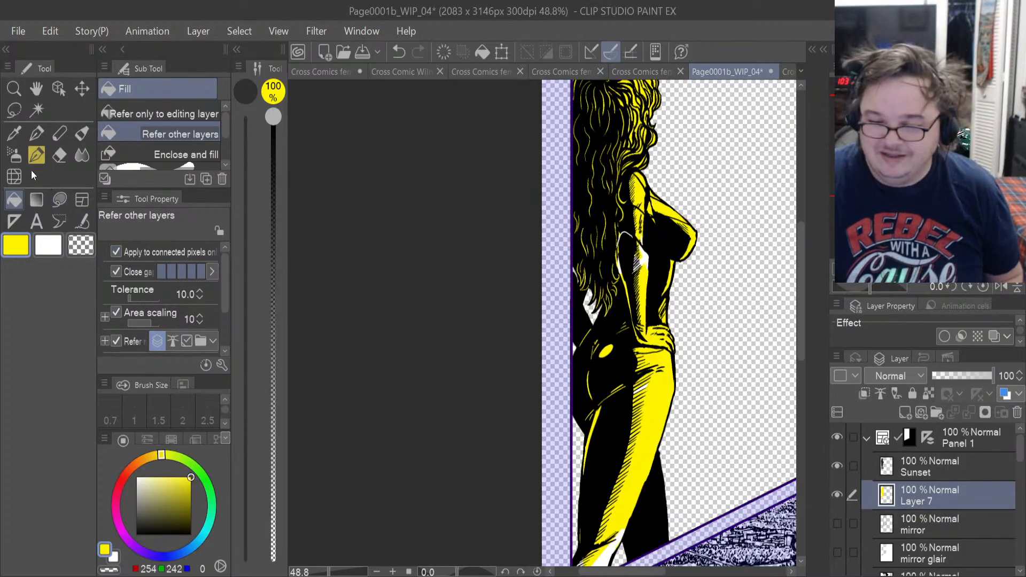
pyautogui.click(15, 201)
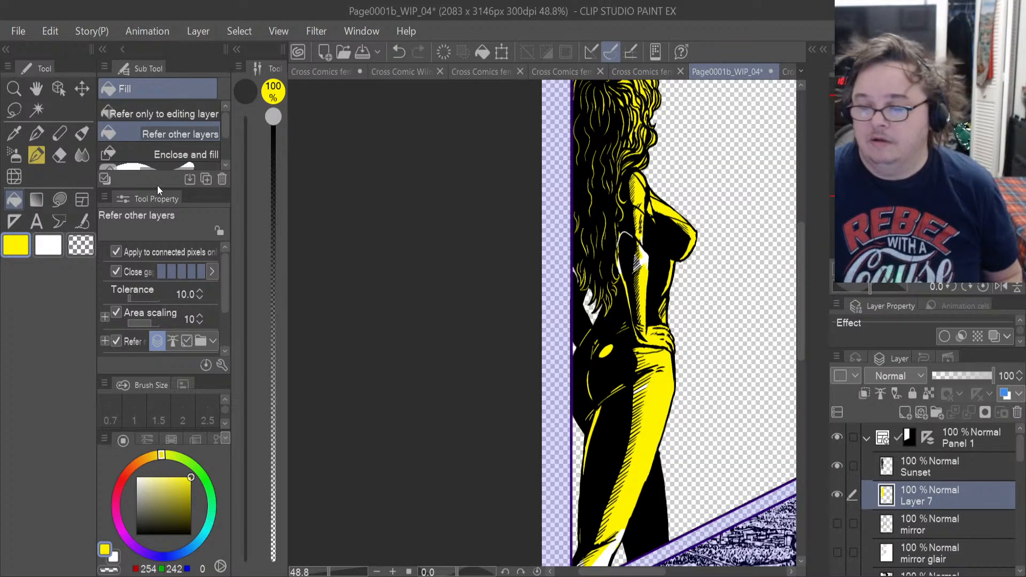
pyautogui.click(160, 117)
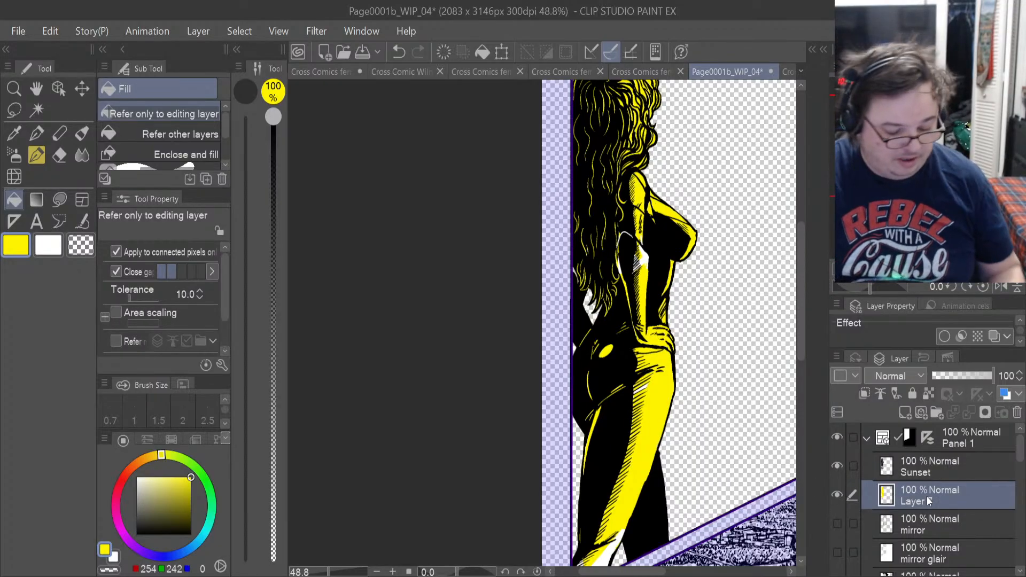
# Undo the yellow fills on Layer 7 back to the plain white silhouette, keeping the figure's selection active.
pyautogui.hotkey('ctrl', 'z')
pyautogui.hotkey('ctrl', 'z')
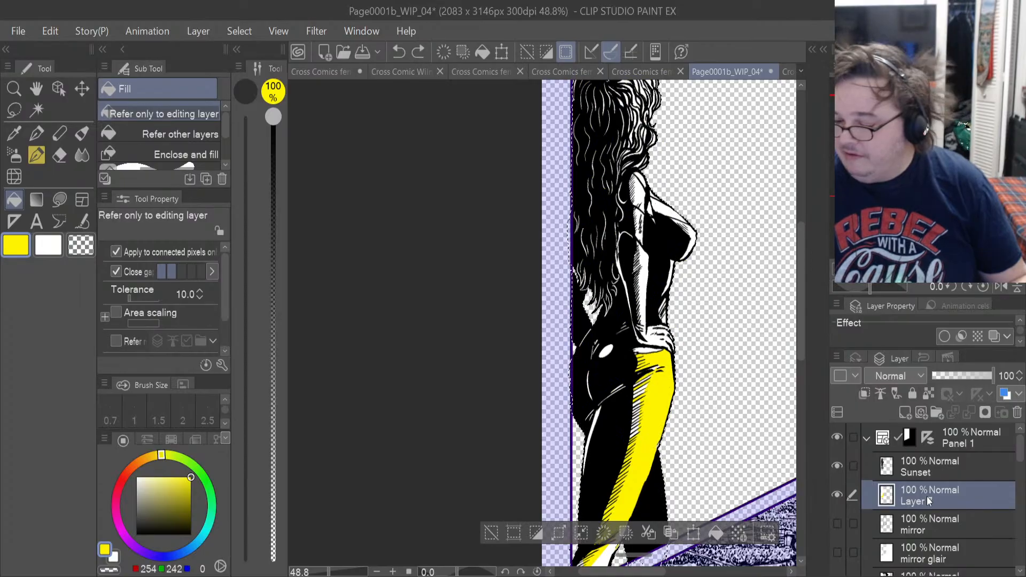
pyautogui.hotkey('ctrl', 'z')
pyautogui.hotkey('ctrl', 'z')
pyautogui.hotkey('ctrl', 'z')
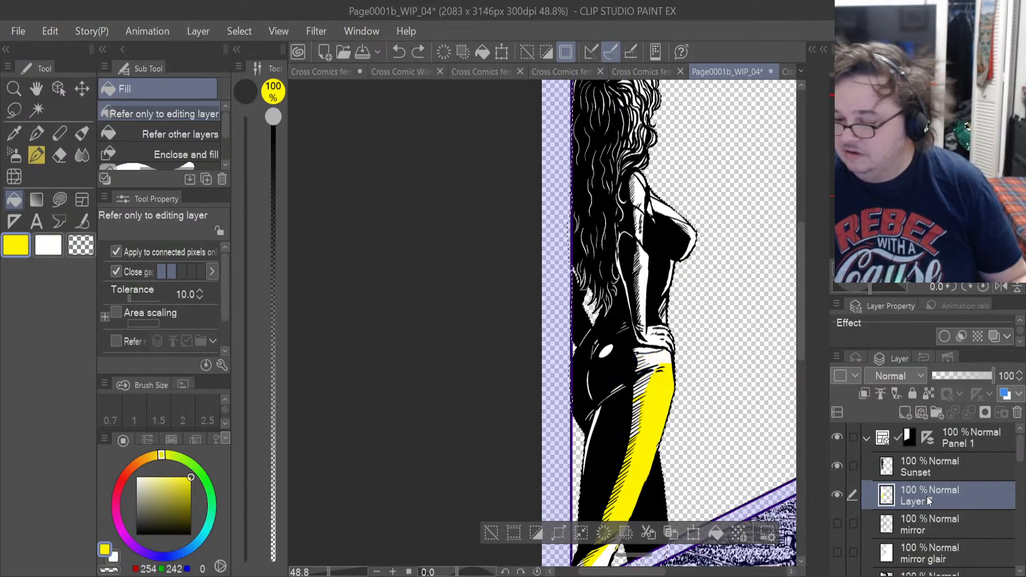
pyautogui.hotkey('ctrl', 'z')
pyautogui.hotkey('ctrl', 'z')
pyautogui.hotkey('ctrl', 'z')
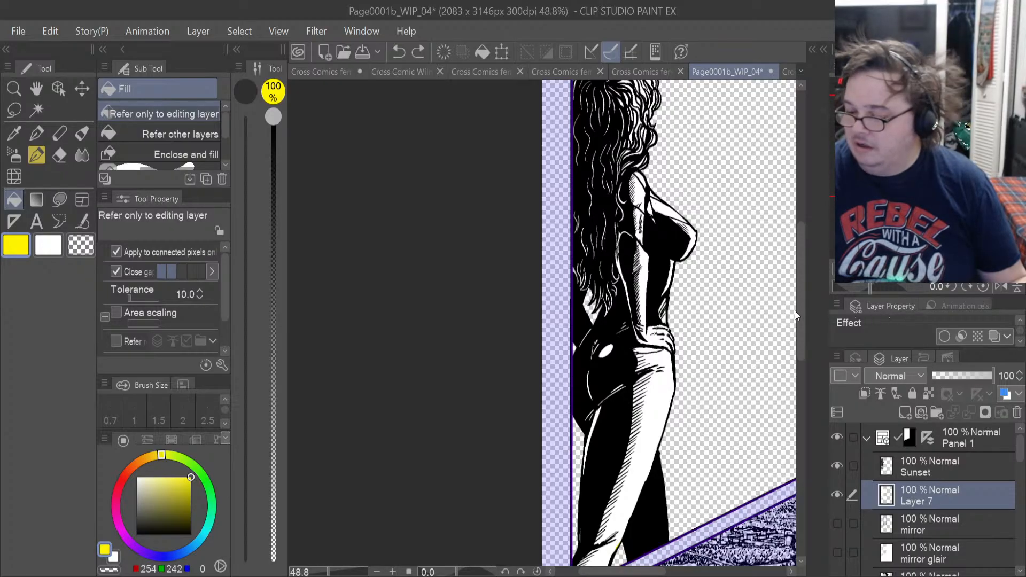
pyautogui.hotkey('ctrl', 'y')
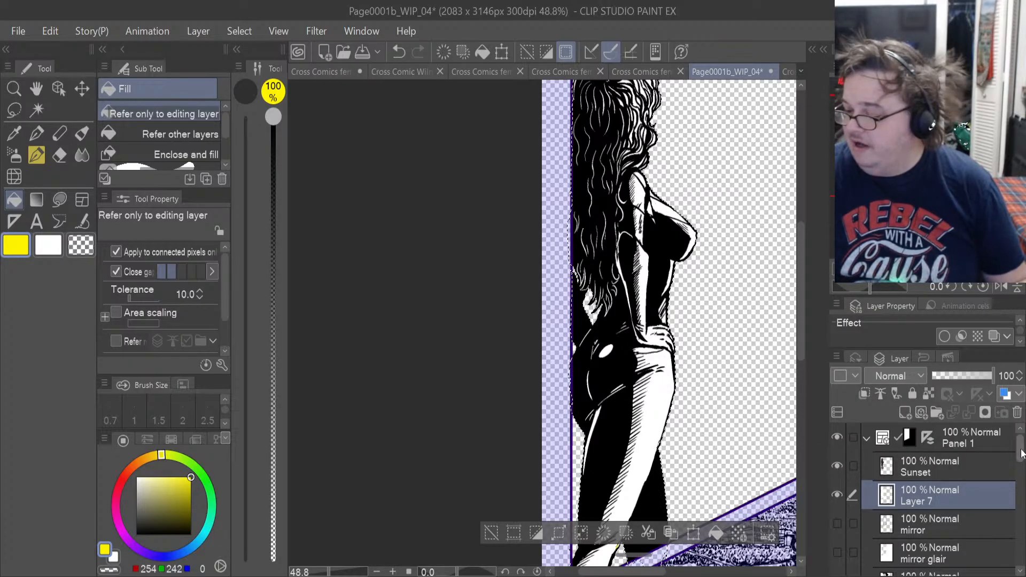
# Lasso-fill the figure's legs with yellow on Layer 2 in the Sunset folder, and hide Layer 7.
pyautogui.moveTo(1021, 452); pyautogui.dragTo(1024, 495)
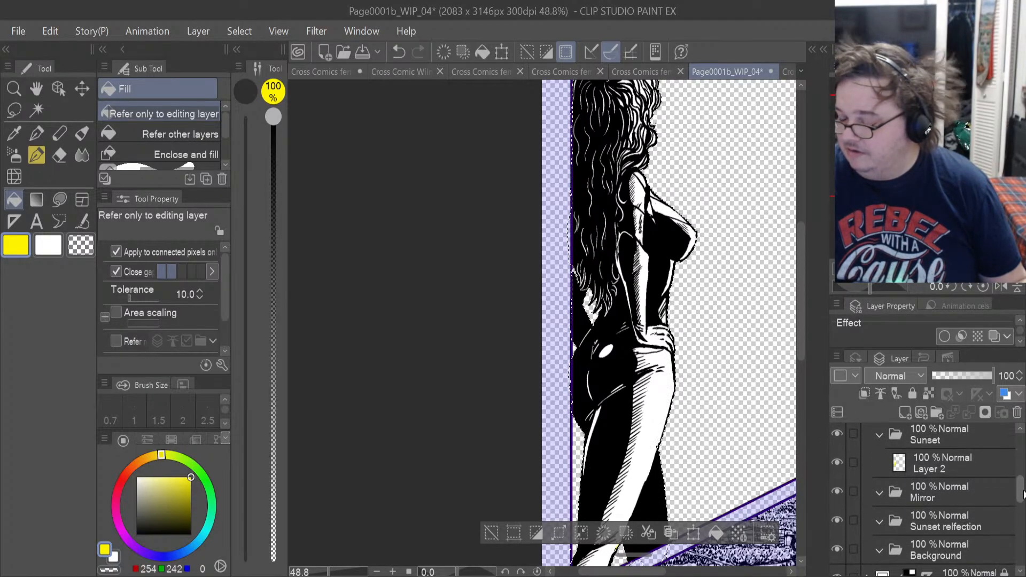
pyautogui.click(940, 467)
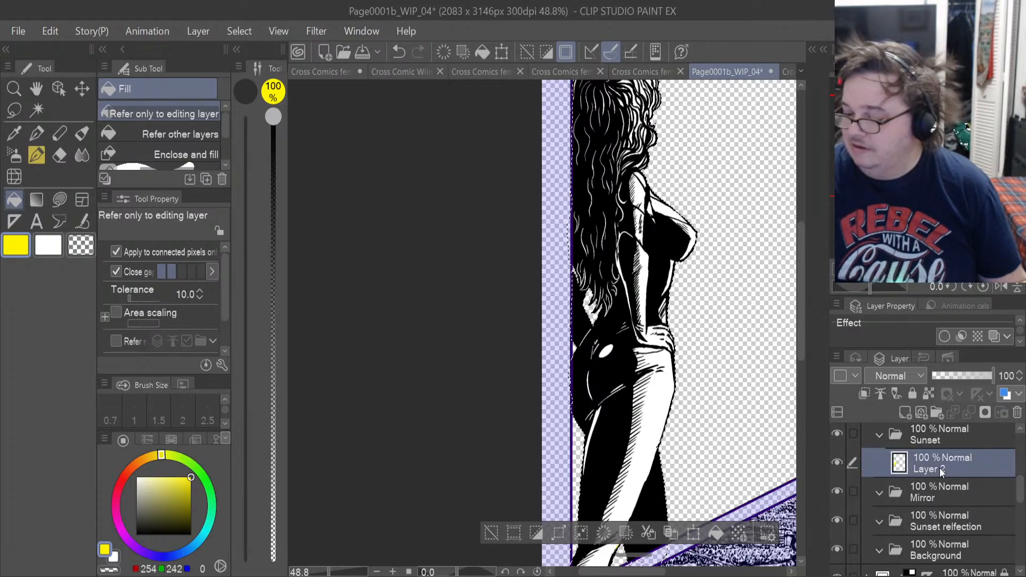
pyautogui.scroll(2, 696, 384)
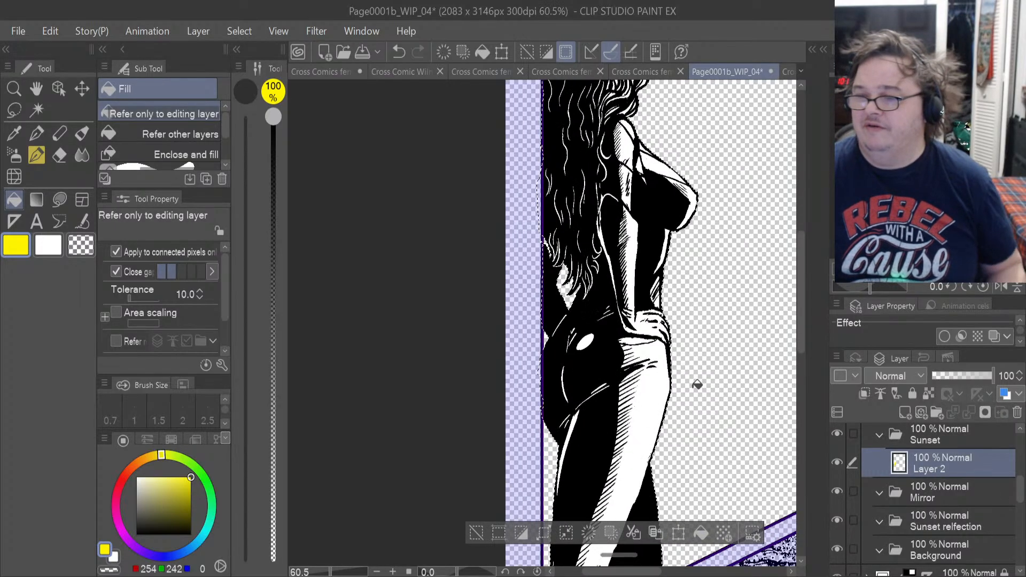
pyautogui.scroll(2, 697, 385)
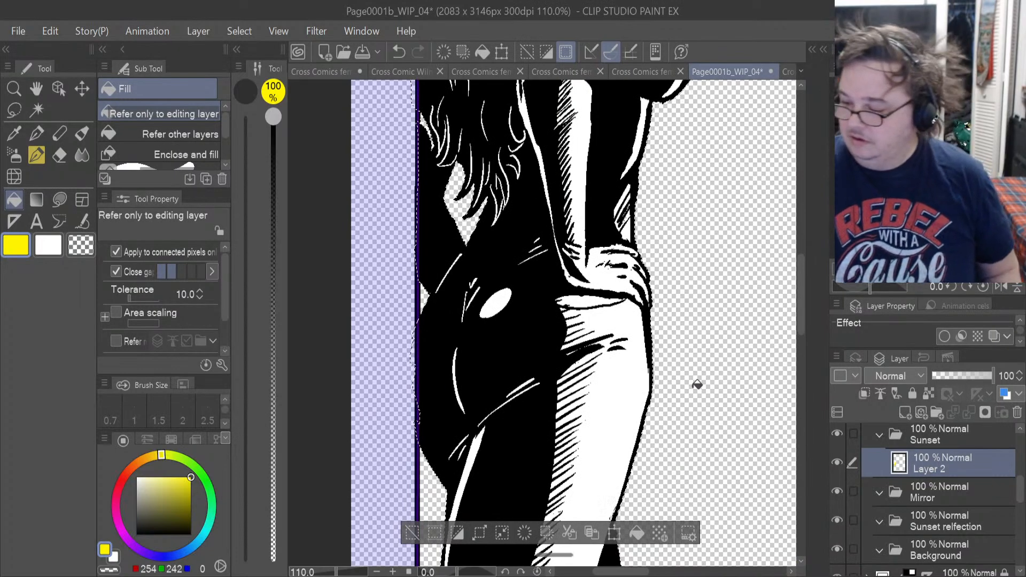
pyautogui.moveTo(799, 322); pyautogui.dragTo(799, 345)
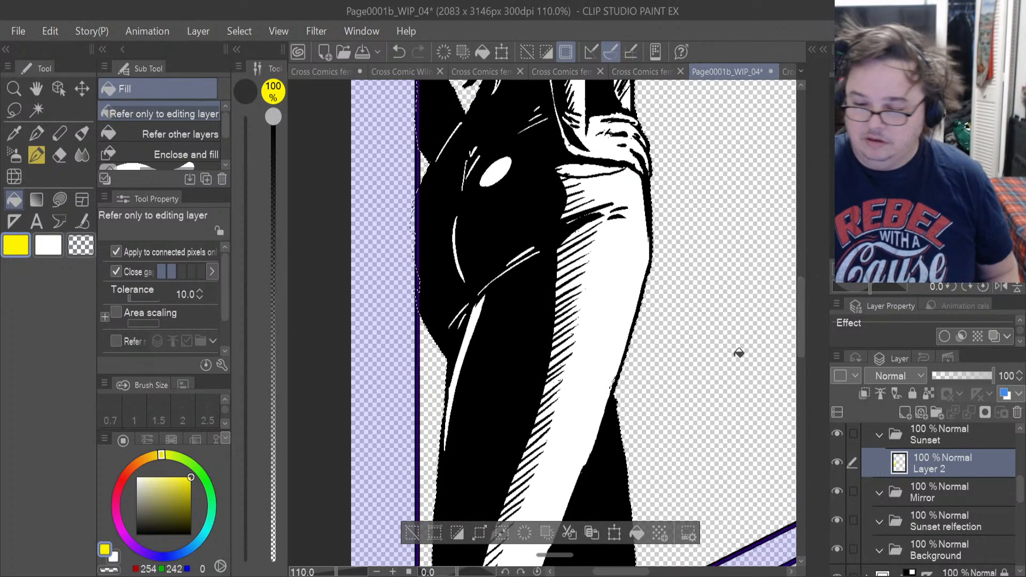
pyautogui.click(60, 202)
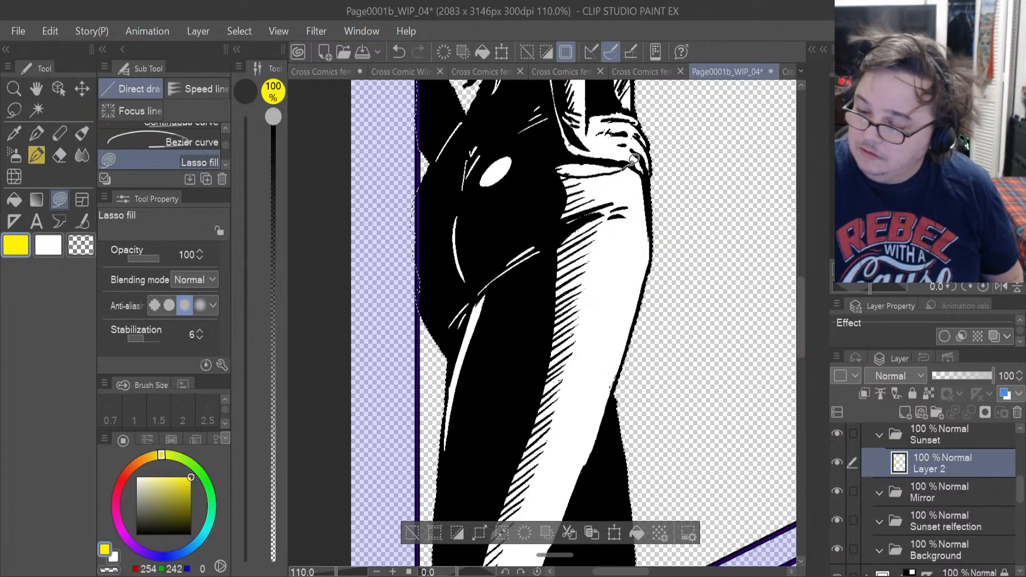
pyautogui.moveTo(613, 457); pyautogui.dragTo(430, 377)
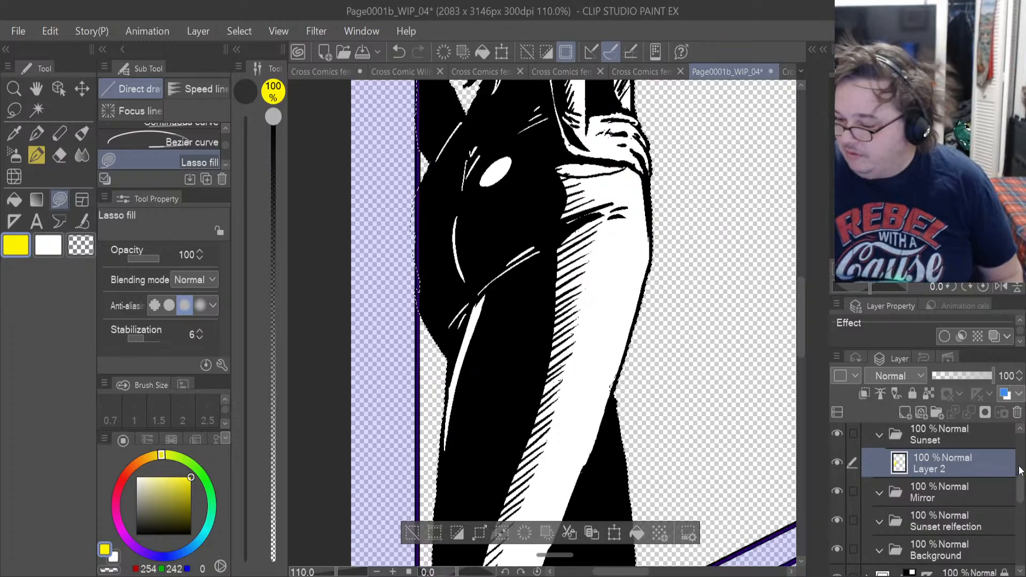
pyautogui.scroll(5, 1019, 470)
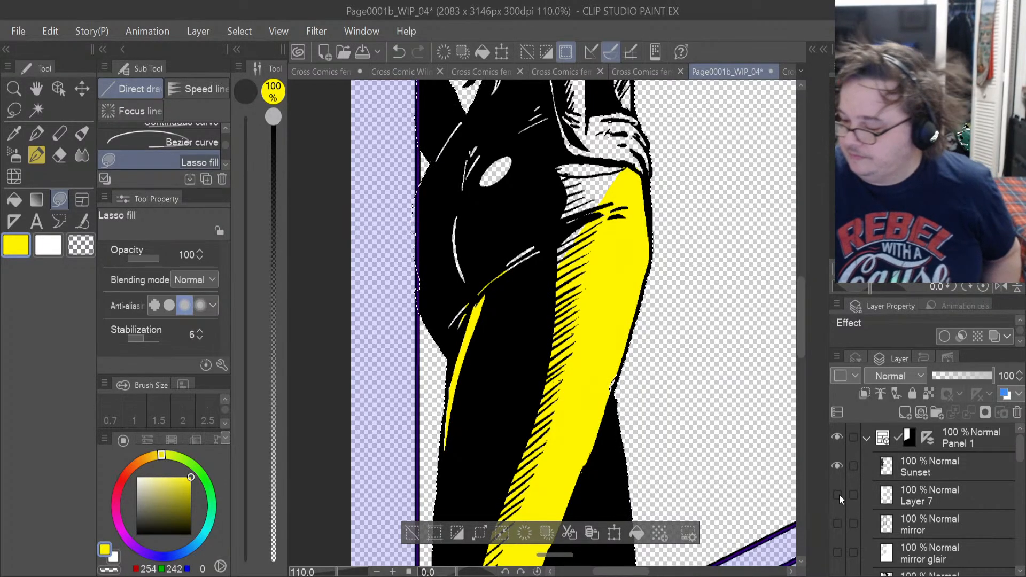
# Lasso-fill the upper thigh below the waistband and the thin highlights around the buttock with yellow on Layer 2.
pyautogui.moveTo(1021, 455); pyautogui.dragTo(1021, 482)
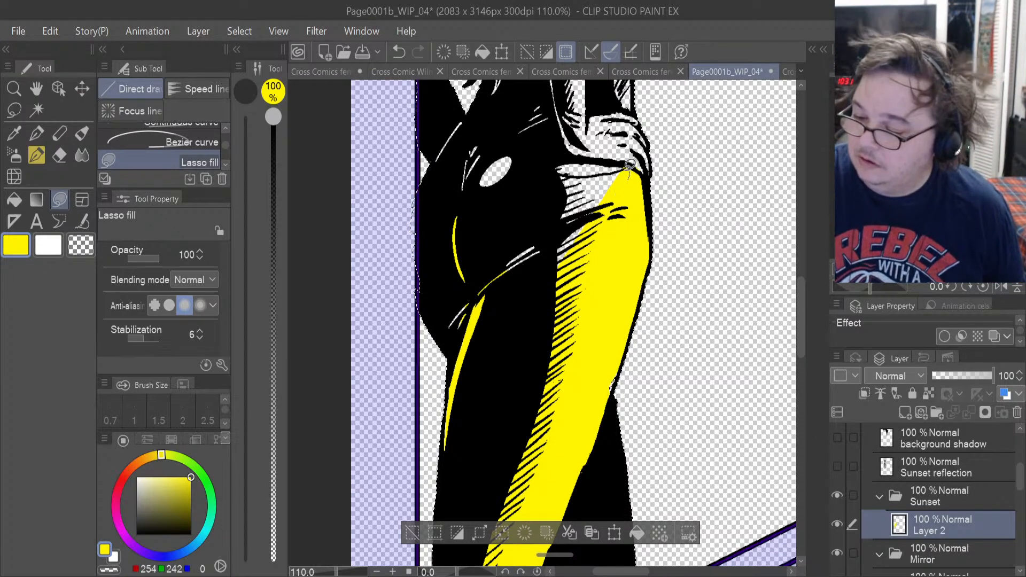
pyautogui.moveTo(607, 167)
pyautogui.mouseDown()
pyautogui.moveTo(556, 170)
pyautogui.moveTo(494, 251)
pyautogui.moveTo(643, 279)
pyautogui.mouseUp()
pyautogui.moveTo(494, 275)
pyautogui.mouseDown()
pyautogui.moveTo(442, 331)
pyautogui.moveTo(523, 303)
pyautogui.mouseUp()
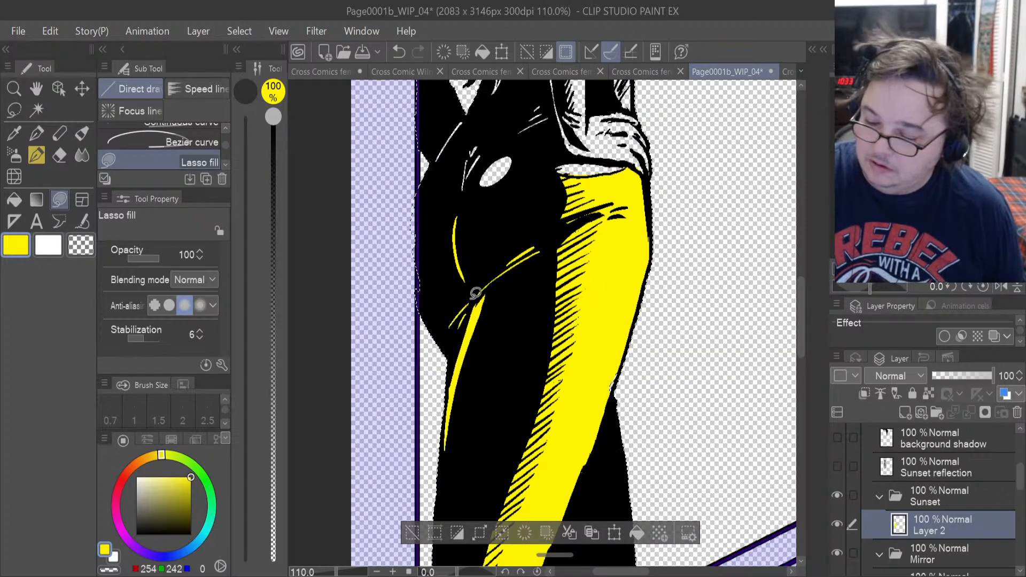
pyautogui.moveTo(442, 318)
pyautogui.mouseDown()
pyautogui.moveTo(415, 289)
pyautogui.moveTo(496, 280)
pyautogui.mouseUp()
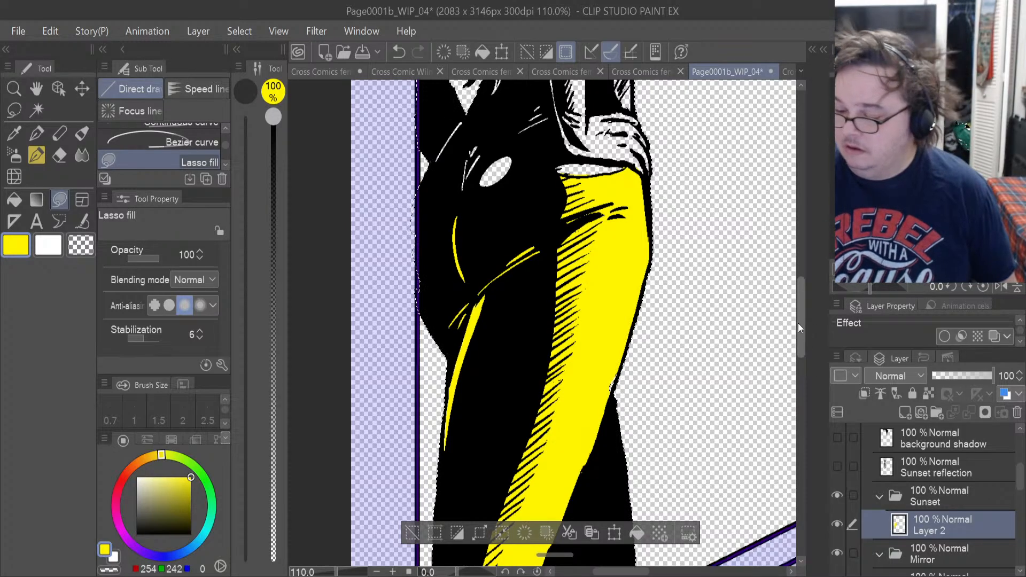
# Check the leg and hip fills in Panel 1 against the costume's back view in the Sunset turnaround reference.
pyautogui.moveTo(802, 297); pyautogui.dragTo(801, 353)
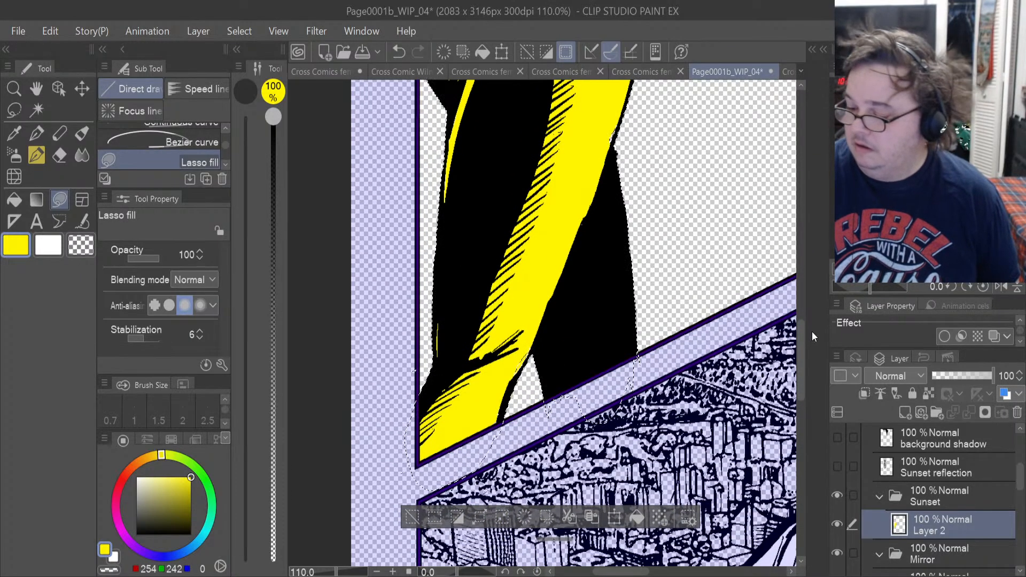
pyautogui.moveTo(802, 351); pyautogui.dragTo(795, 286)
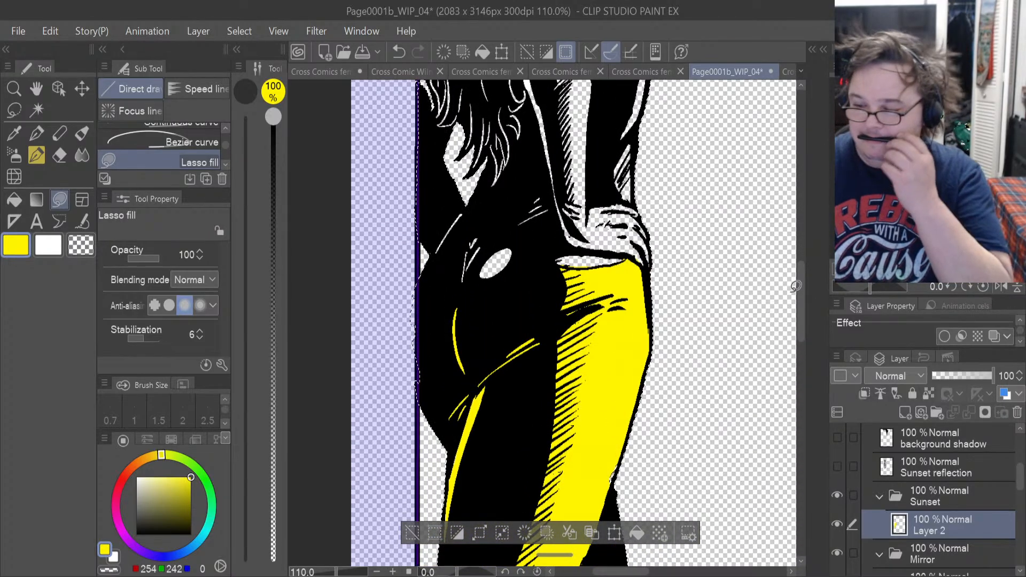
pyautogui.scroll(2, 795, 286)
pyautogui.scroll(4, 795, 286)
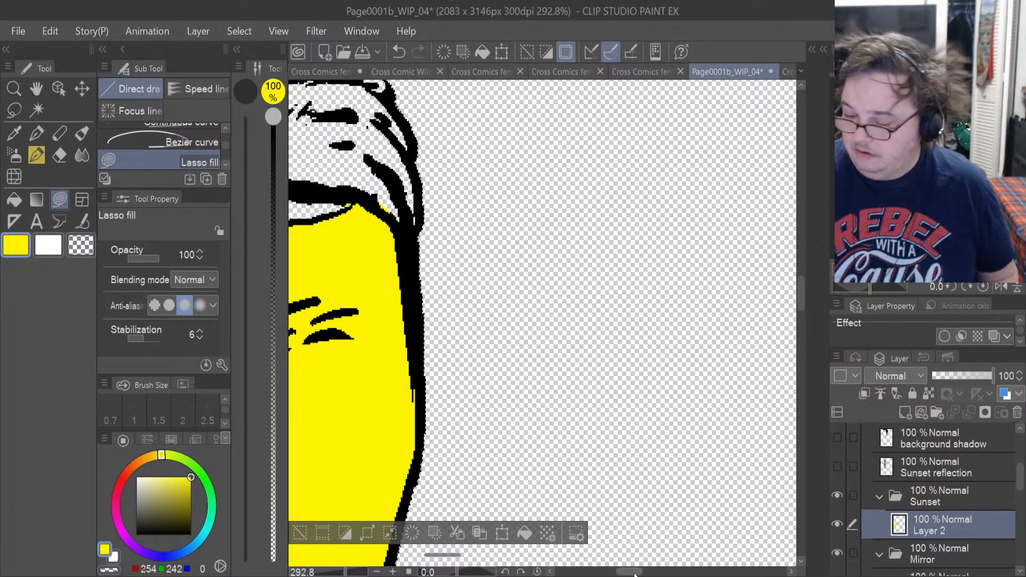
pyautogui.moveTo(634, 572); pyautogui.dragTo(602, 572)
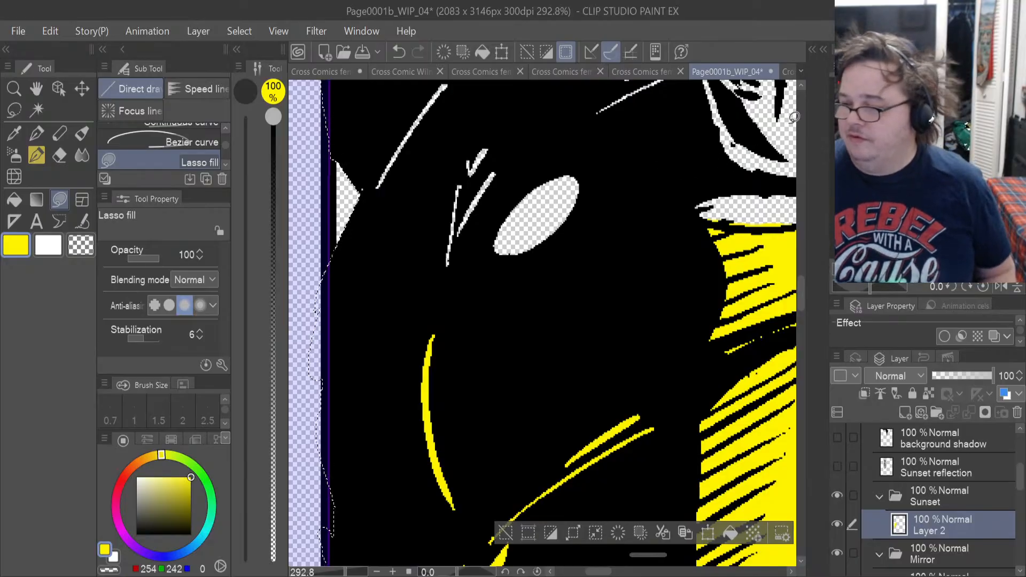
pyautogui.click(785, 73)
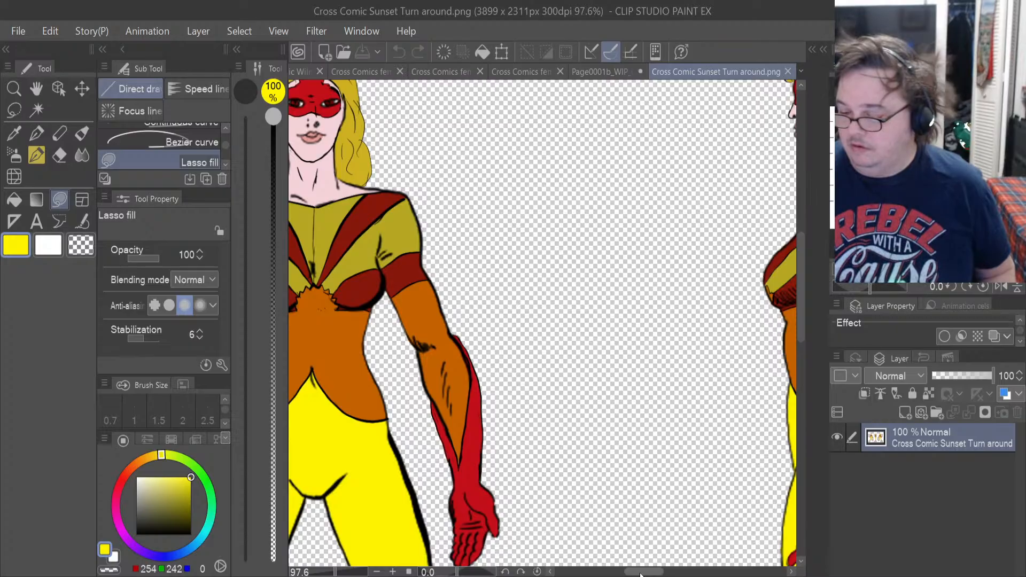
pyautogui.moveTo(640, 575); pyautogui.dragTo(711, 574)
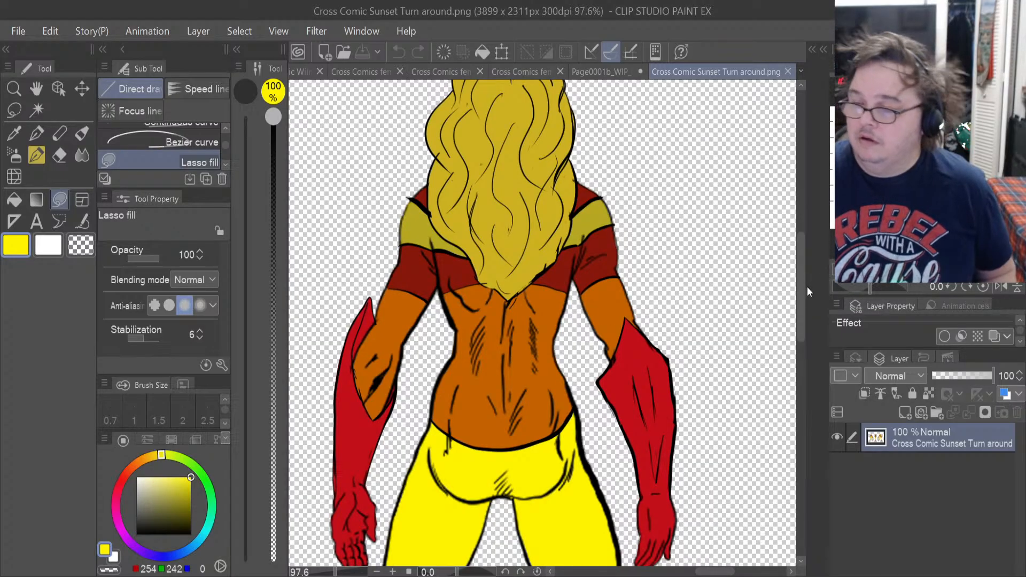
pyautogui.click(595, 79)
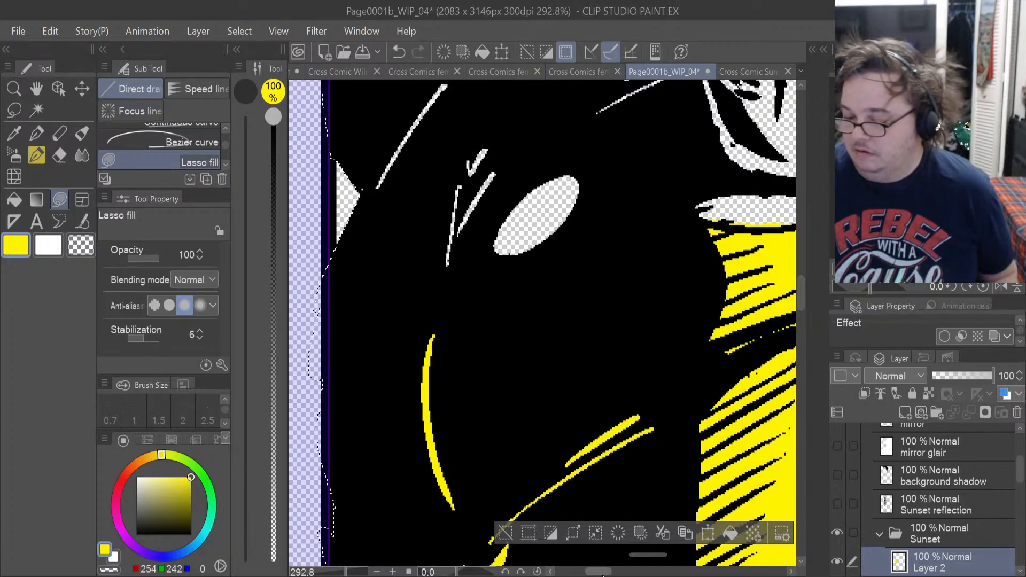
# Lasso-fill the oval highlight on the figure's hip with yellow on Layer 2.
pyautogui.moveTo(603, 573); pyautogui.dragTo(614, 573)
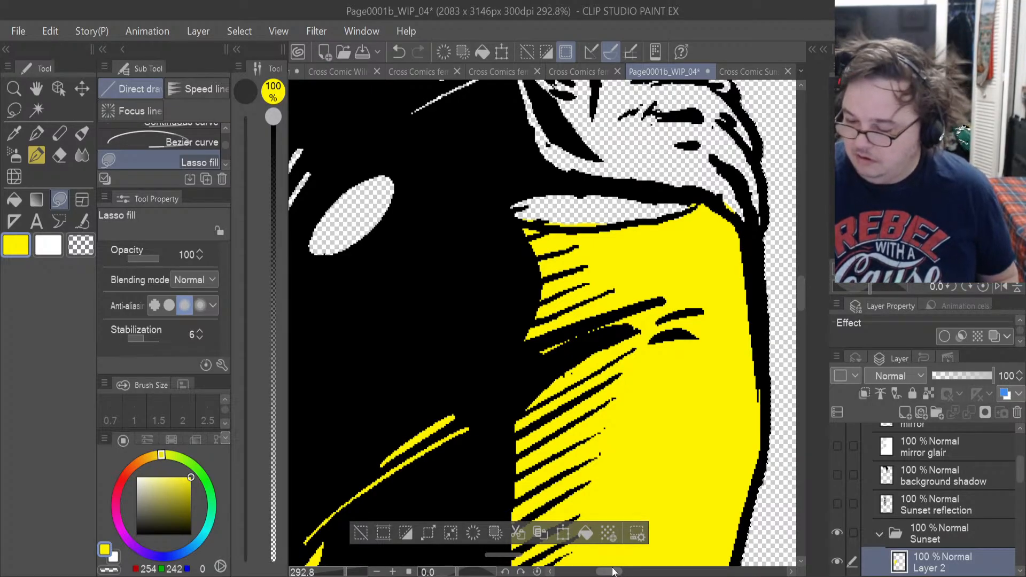
pyautogui.hscroll(-5, 610, 553)
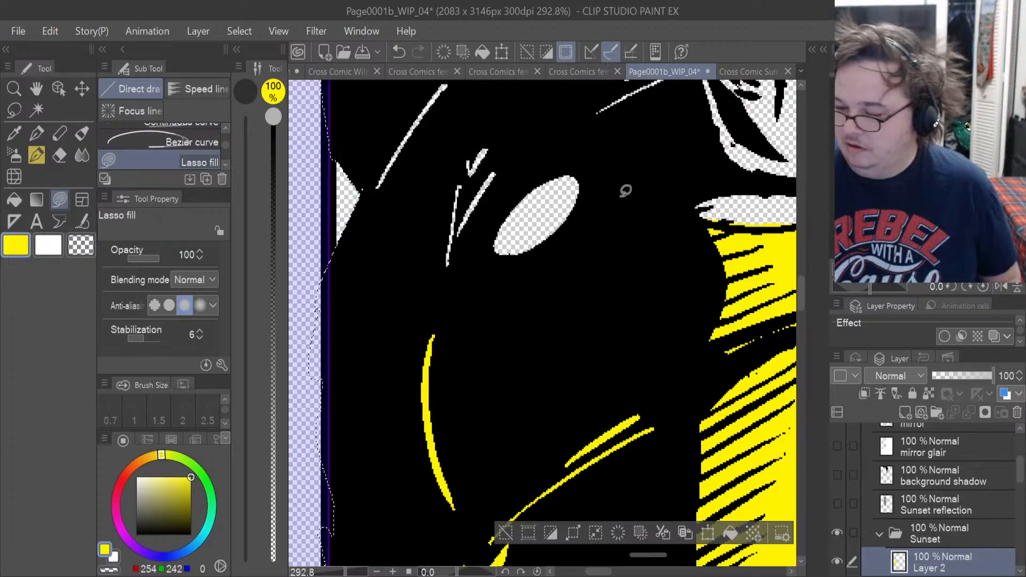
pyautogui.moveTo(581, 172)
pyautogui.mouseDown()
pyautogui.moveTo(465, 259)
pyautogui.moveTo(578, 175)
pyautogui.mouseUp()
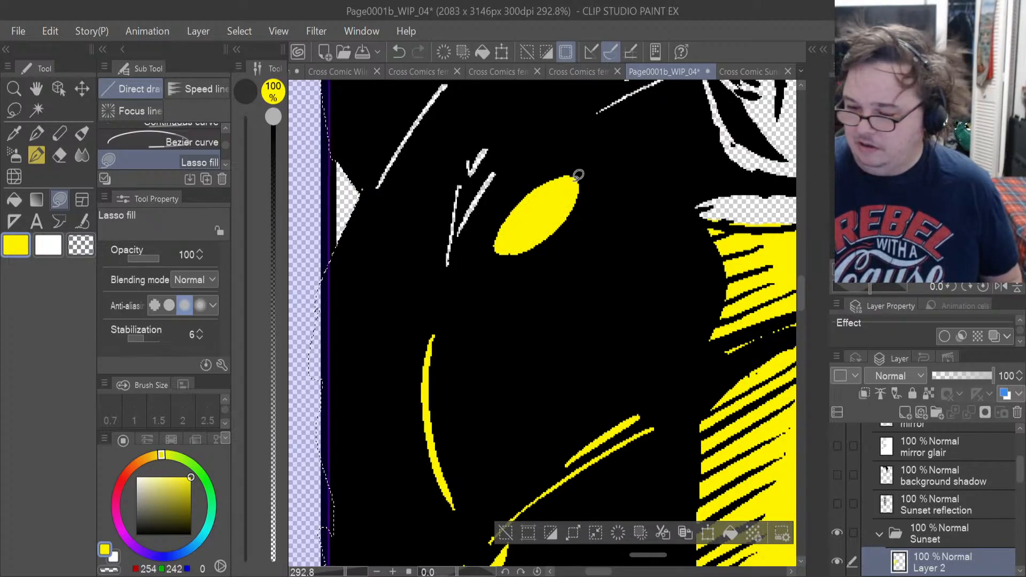
# Lasso-fill the thin highlights beside the hip oval, then clear the selection and fill the gap at the leg's outer edge with yellow.
pyautogui.moveTo(499, 143)
pyautogui.mouseDown()
pyautogui.moveTo(428, 310)
pyautogui.moveTo(500, 163)
pyautogui.mouseUp()
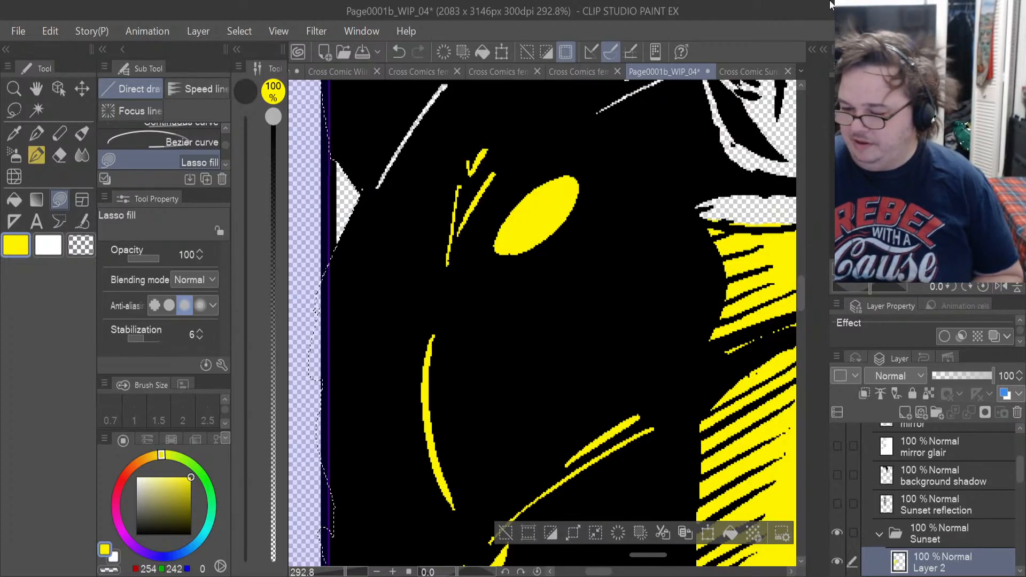
pyautogui.scroll(-6, 712, 178)
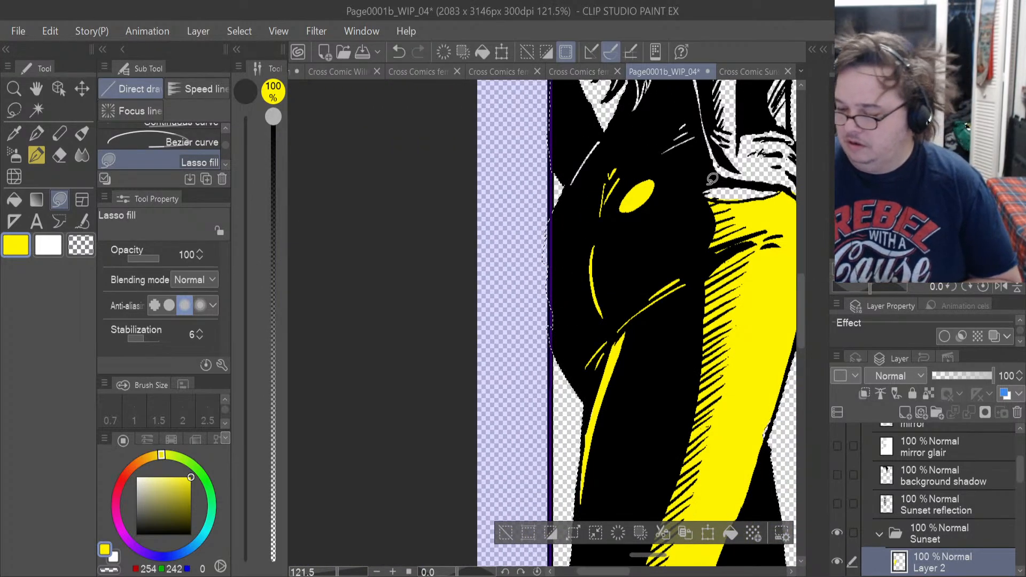
pyautogui.scroll(1, 748, 430)
pyautogui.scroll(4, 748, 430)
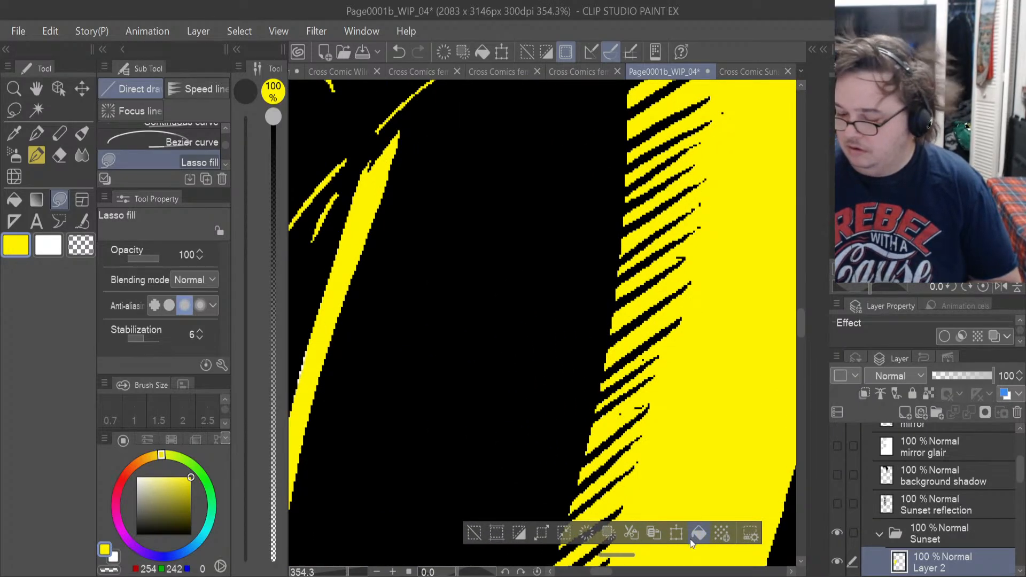
pyautogui.moveTo(598, 573); pyautogui.dragTo(614, 574)
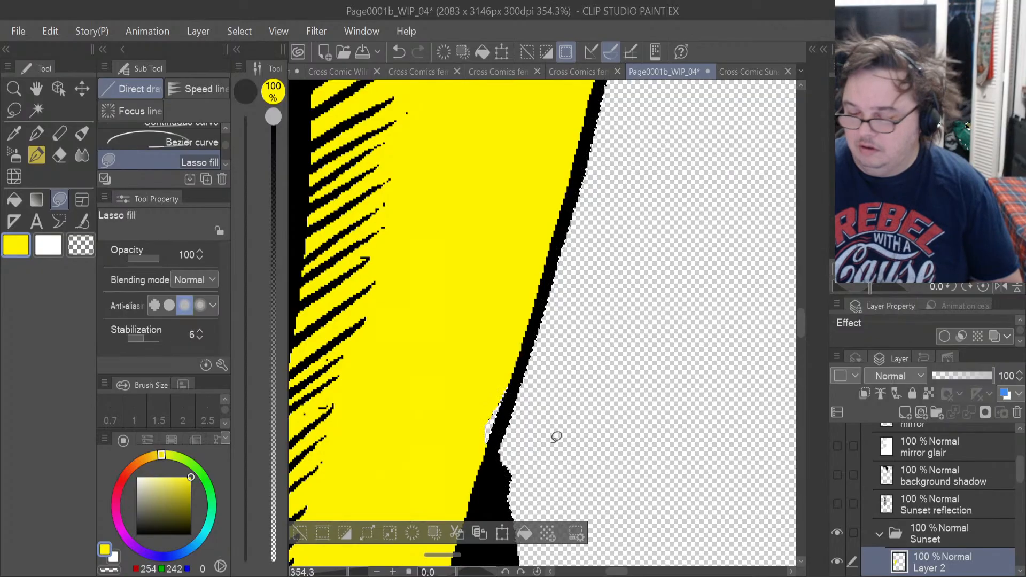
pyautogui.click(14, 110)
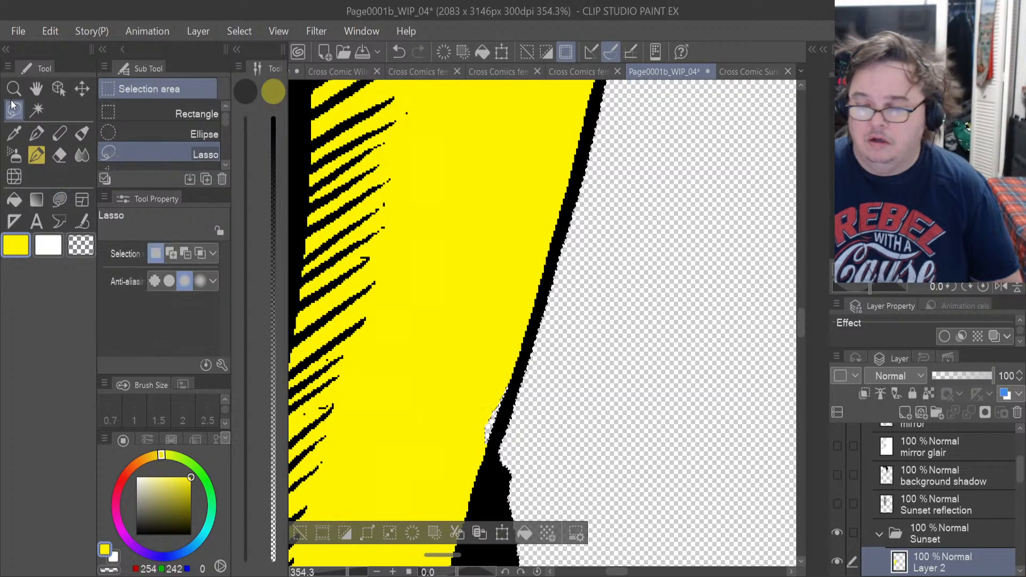
pyautogui.hotkey('ctrl', 'd')
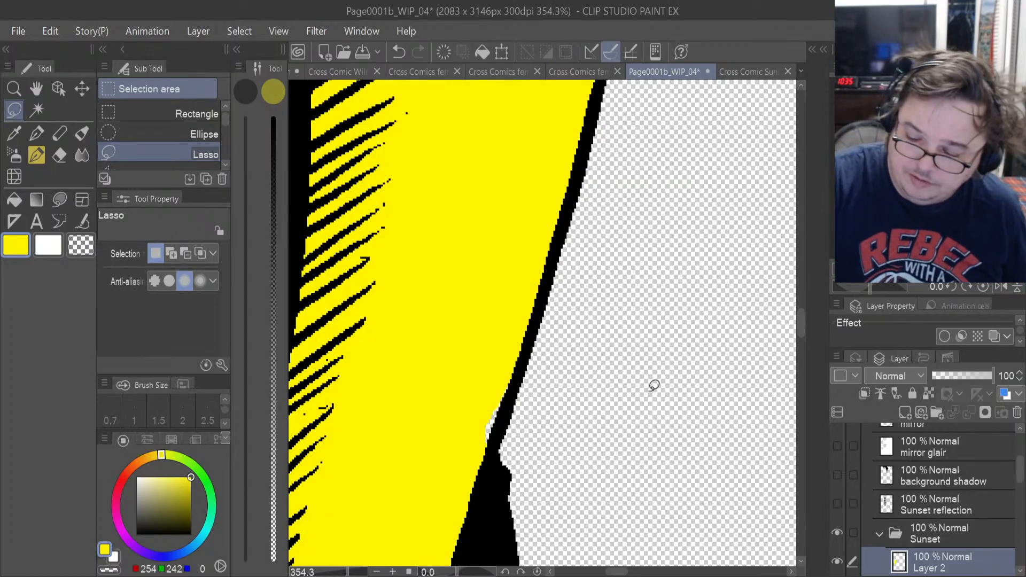
pyautogui.click(59, 199)
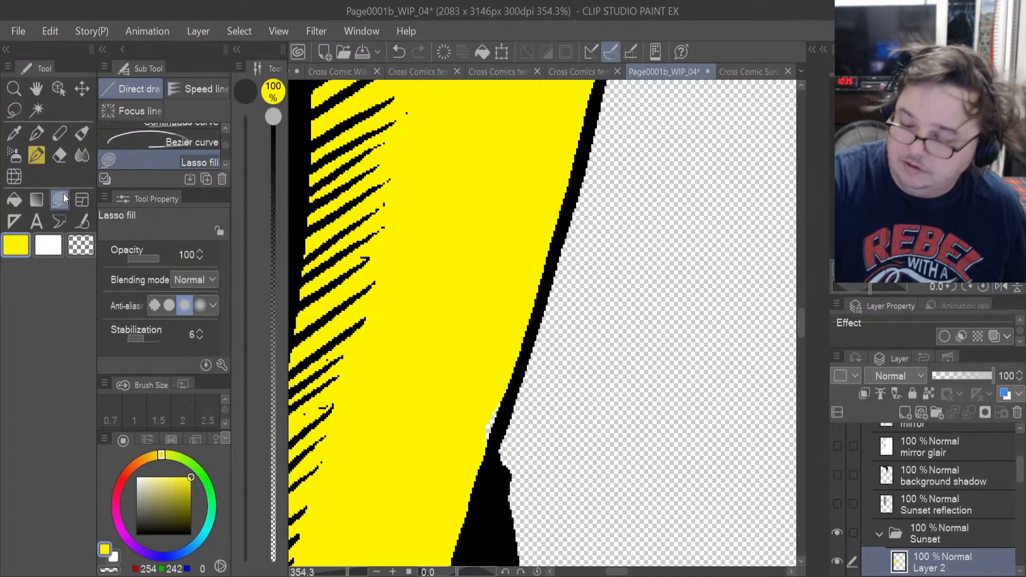
pyautogui.moveTo(474, 436)
pyautogui.mouseDown()
pyautogui.moveTo(486, 446)
pyautogui.moveTo(508, 411)
pyautogui.moveTo(467, 414)
pyautogui.mouseUp()
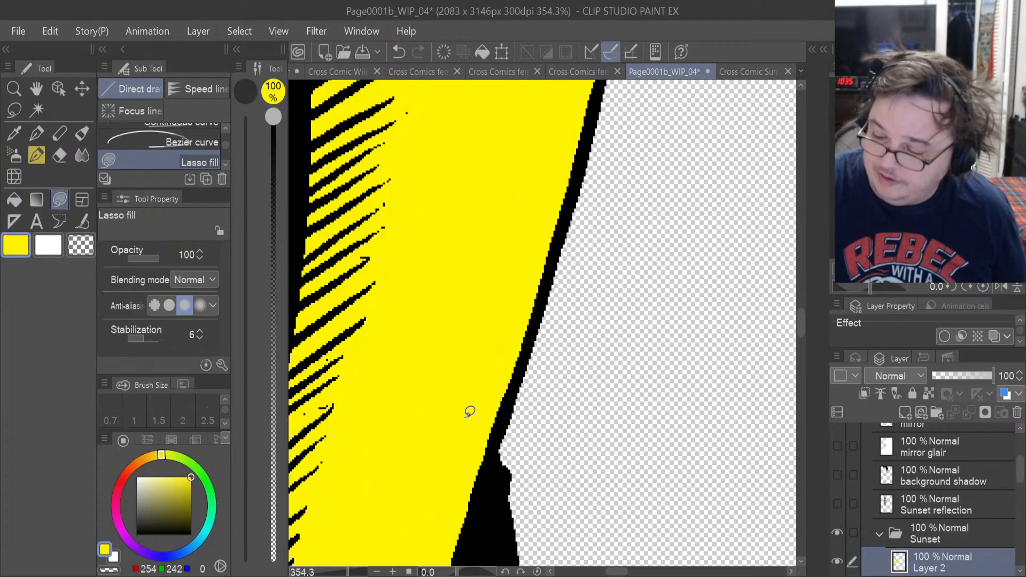
# Narrow the tool palette to one column and erase the yellow spilling into the waist gap with the Hard eraser at size 6.6.
pyautogui.moveTo(800, 323); pyautogui.dragTo(799, 289)
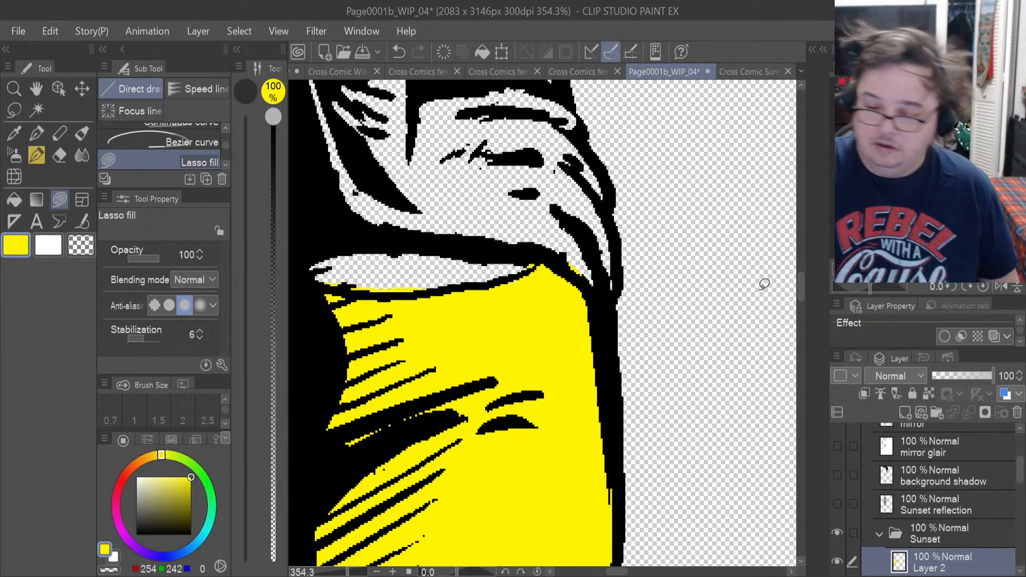
pyautogui.click(59, 154)
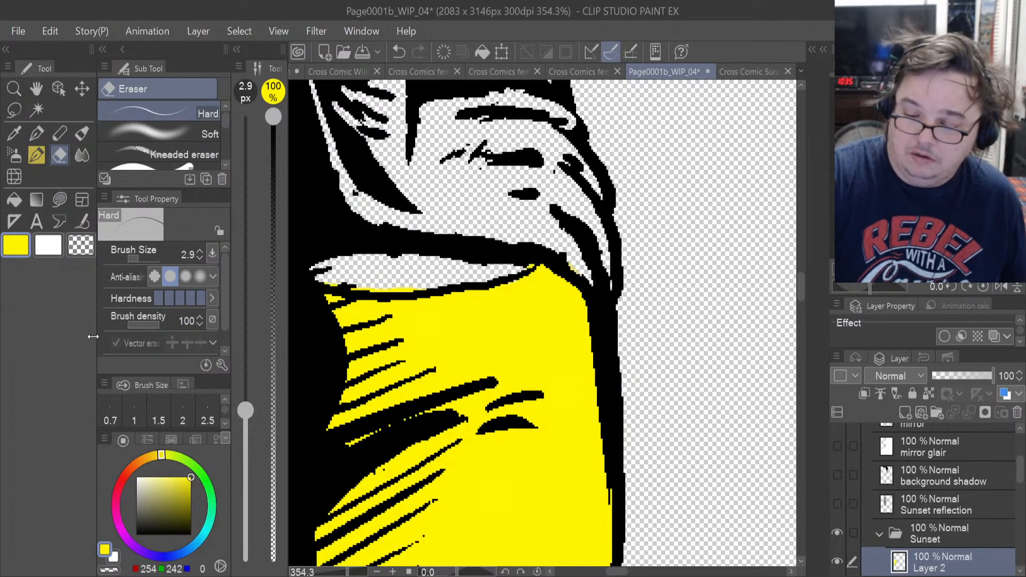
pyautogui.moveTo(93, 336); pyautogui.dragTo(32, 334)
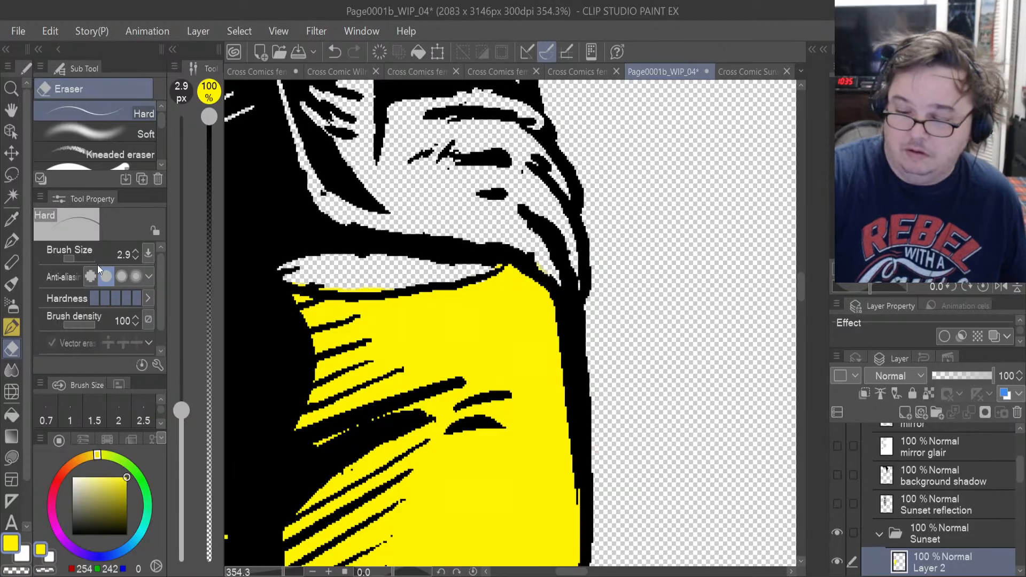
pyautogui.moveTo(75, 261); pyautogui.dragTo(77, 261)
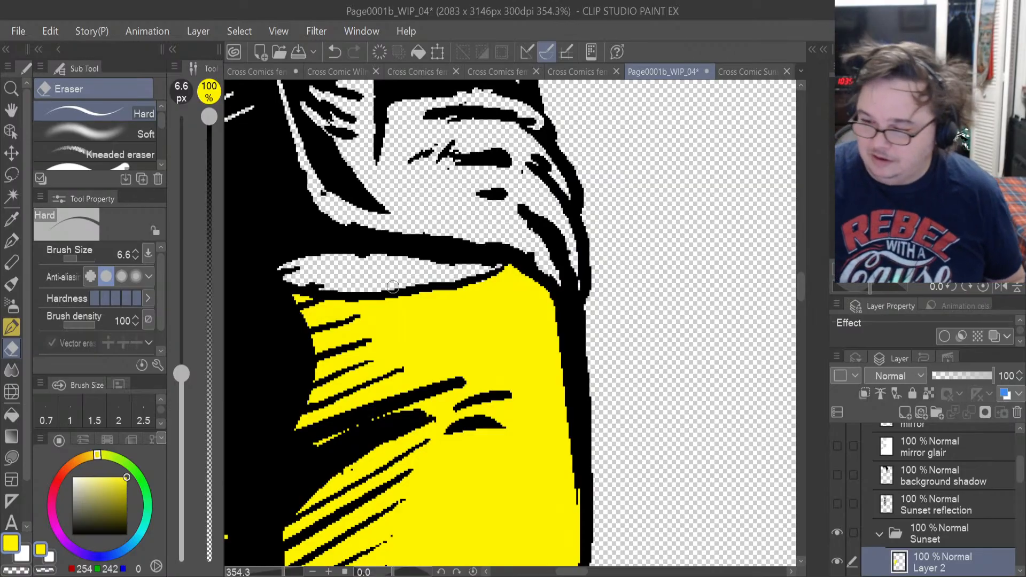
pyautogui.scroll(-5, 729, 359)
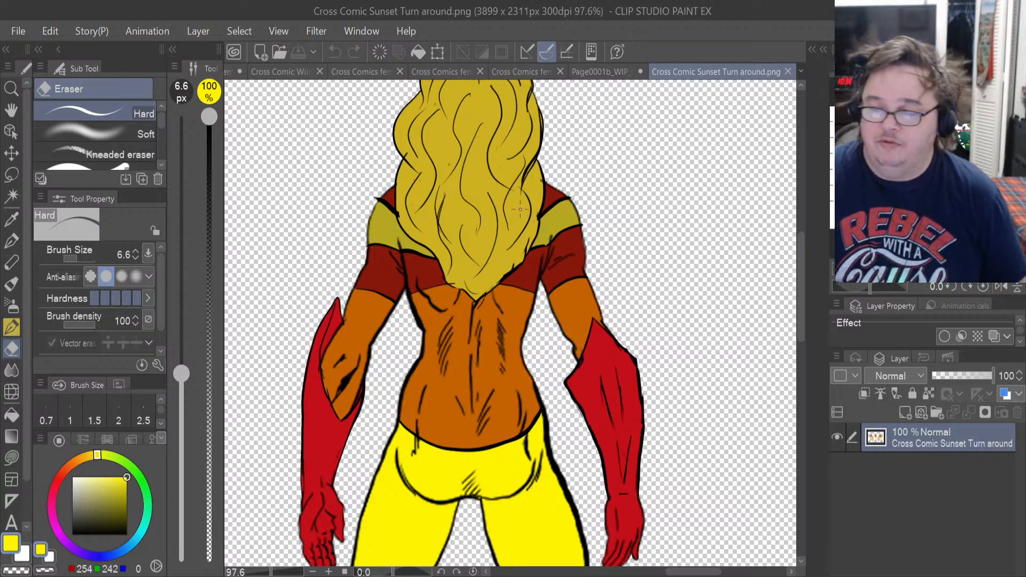
# Sample the orange-brown skin colour from the lower back in the Sunset turnaround reference and return to Page0001b_WIP_04.
pyautogui.click(10, 220)
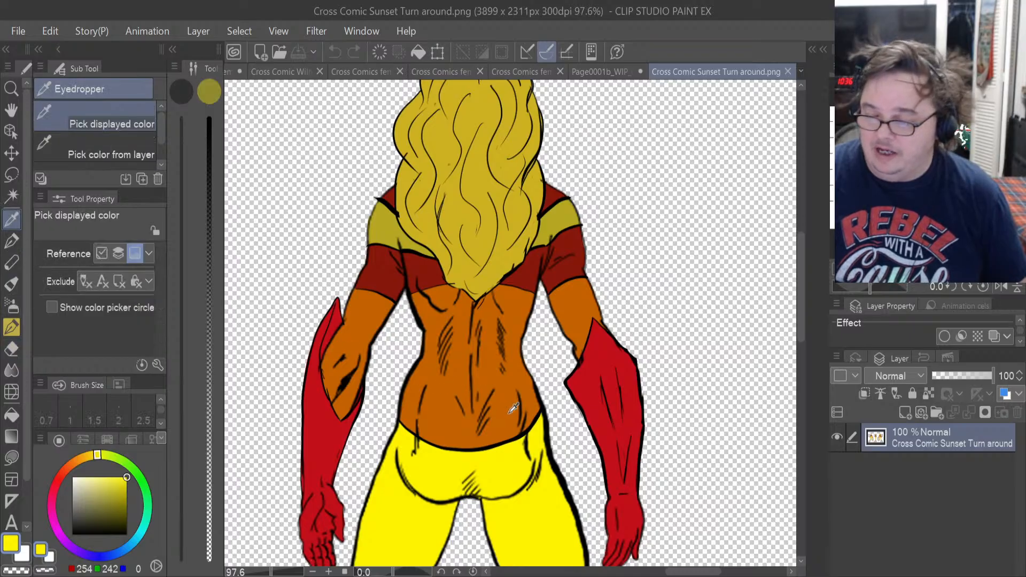
pyautogui.click(458, 418)
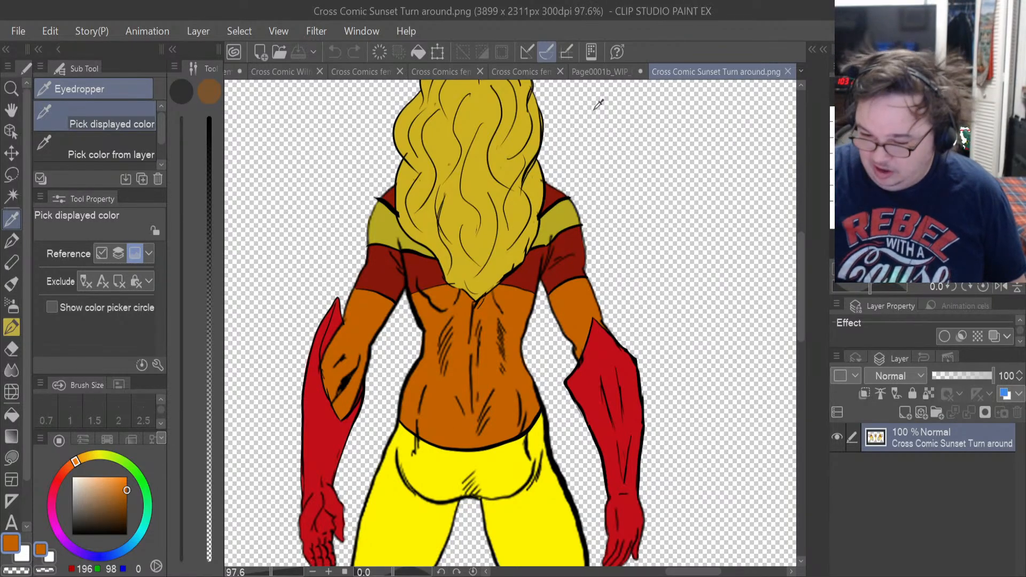
pyautogui.click(585, 70)
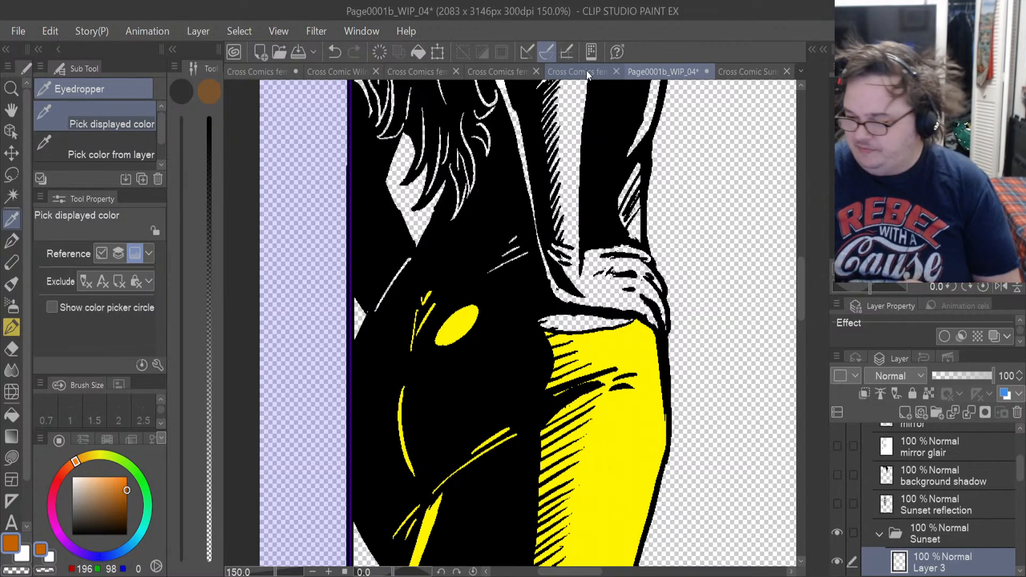
pyautogui.click(746, 71)
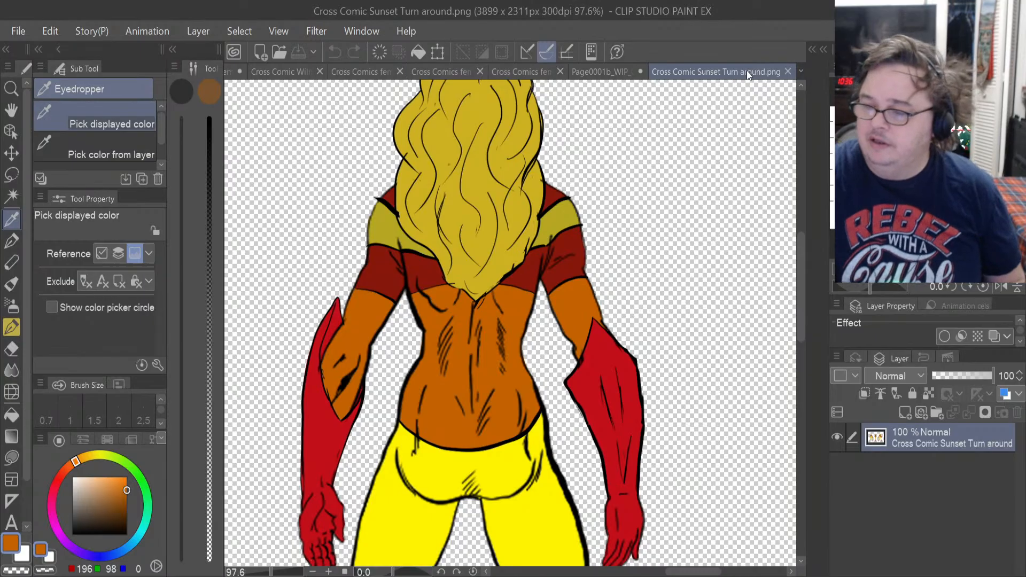
pyautogui.click(610, 71)
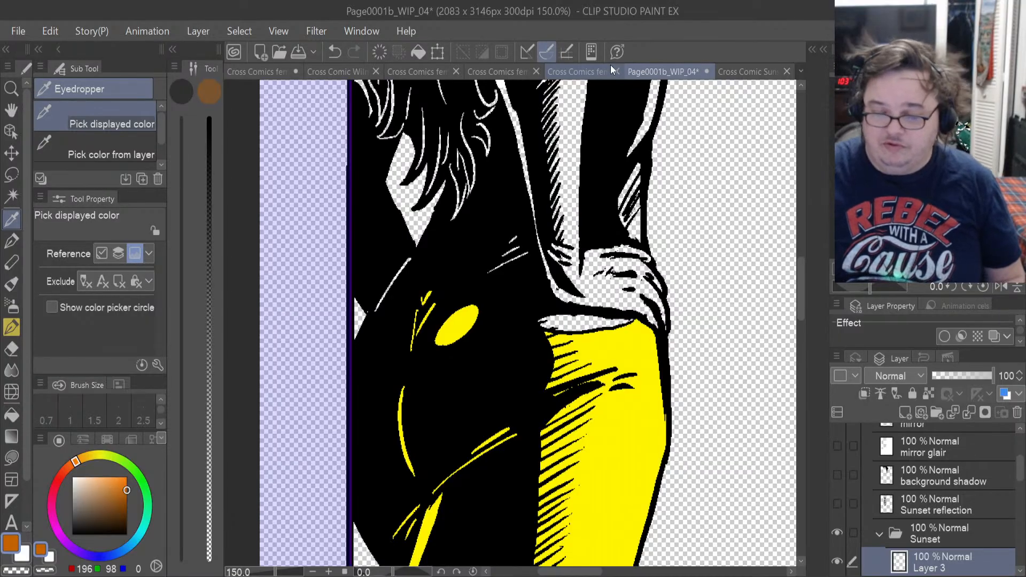
# Restore the panel selection and lasso-fill the waist gap and lower-back highlights with orange-brown on Layer 3 in the Sunset folder.
pyautogui.click(18, 452)
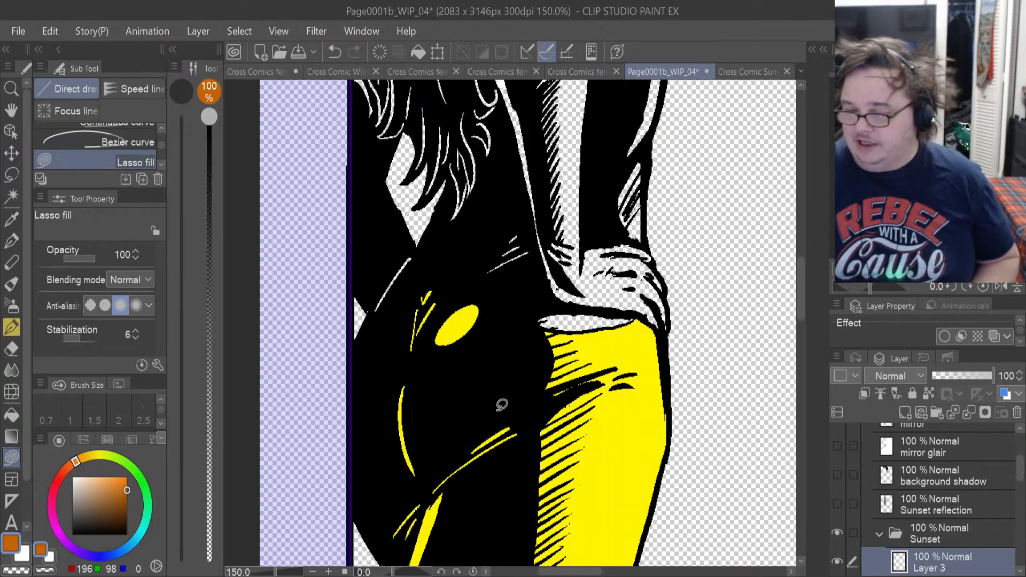
pyautogui.scroll(1, 502, 404)
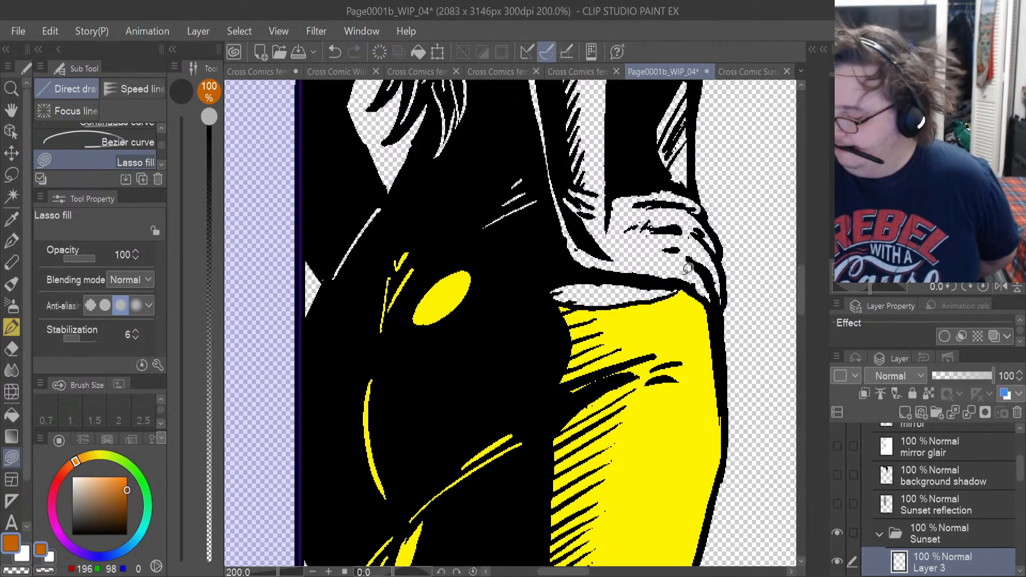
pyautogui.moveTo(1021, 471); pyautogui.dragTo(1023, 448)
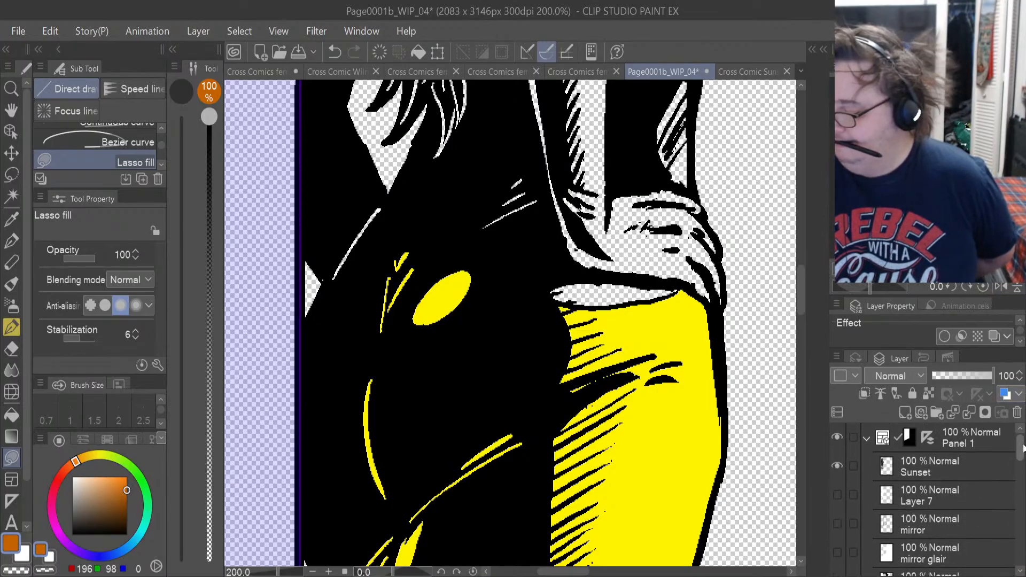
pyautogui.click(956, 497)
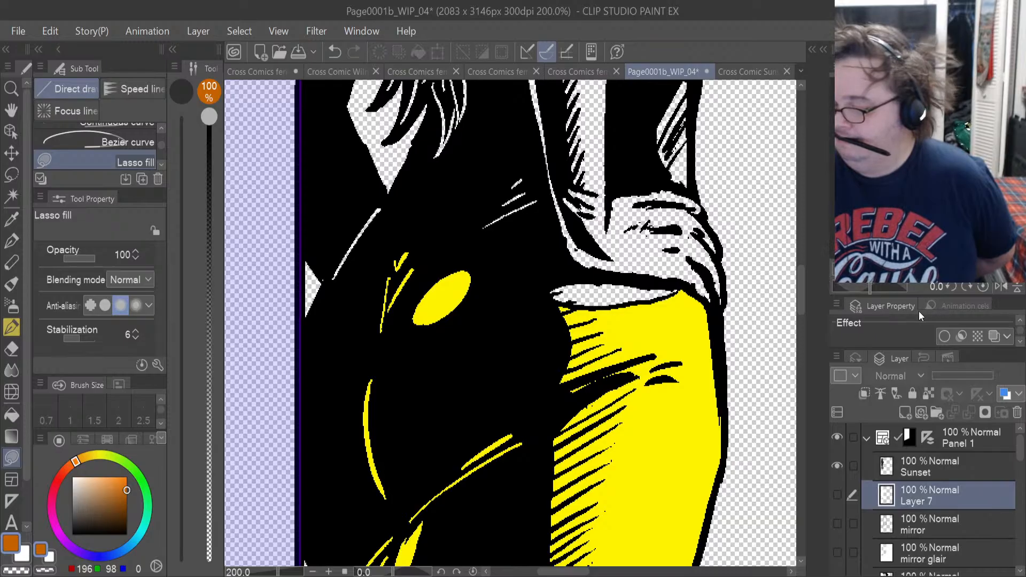
pyautogui.hotkey('ctrl', 'shift', 'd')
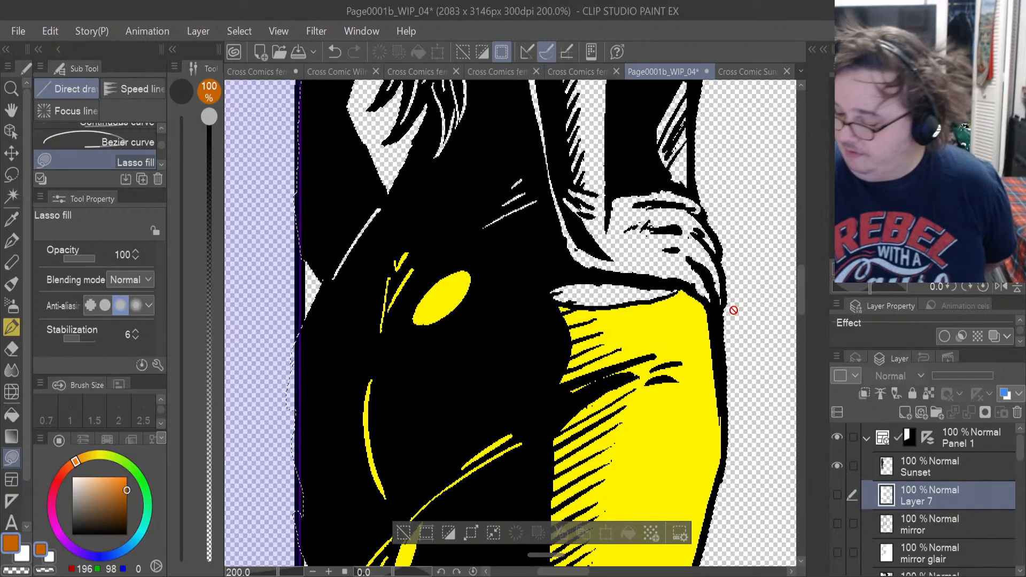
pyautogui.moveTo(1020, 451); pyautogui.dragTo(1021, 486)
pyautogui.click(940, 489)
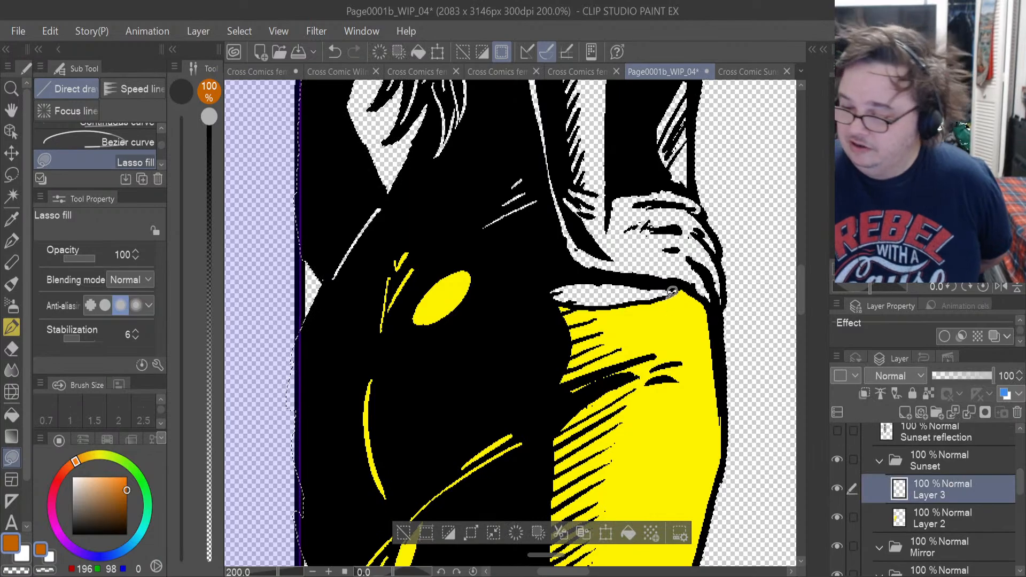
pyautogui.moveTo(672, 291)
pyautogui.mouseDown()
pyautogui.moveTo(578, 272)
pyautogui.moveTo(532, 280)
pyautogui.moveTo(564, 302)
pyautogui.moveTo(582, 292)
pyautogui.moveTo(586, 304)
pyautogui.moveTo(634, 293)
pyautogui.mouseUp()
pyautogui.moveTo(549, 222)
pyautogui.mouseDown()
pyautogui.moveTo(487, 170)
pyautogui.moveTo(516, 220)
pyautogui.mouseUp()
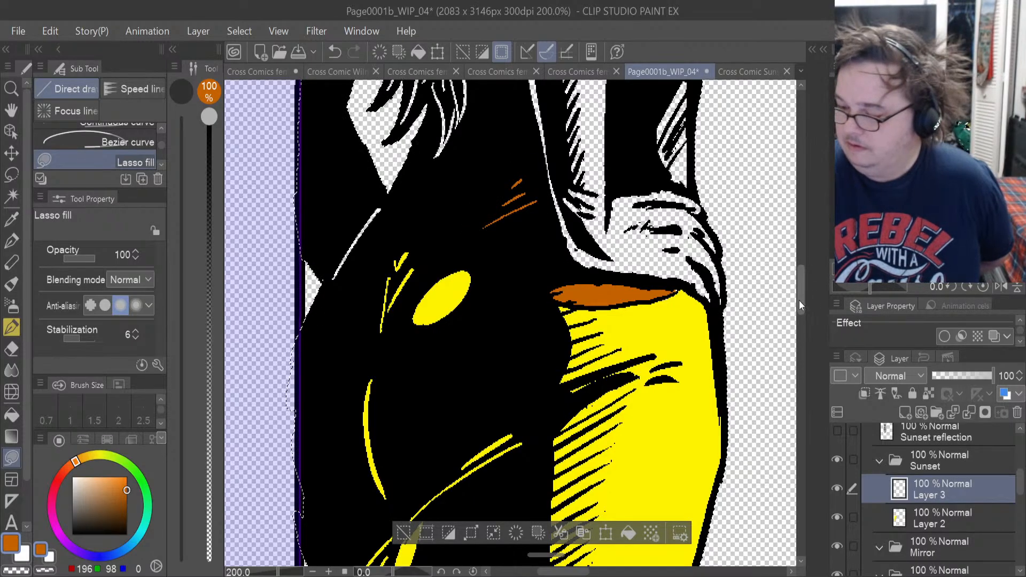
# Lasso-fill the skin strips along the front of the torso and the bare upper arm above the glove with orange-brown on Layer 3.
pyautogui.moveTo(800, 300); pyautogui.dragTo(800, 264)
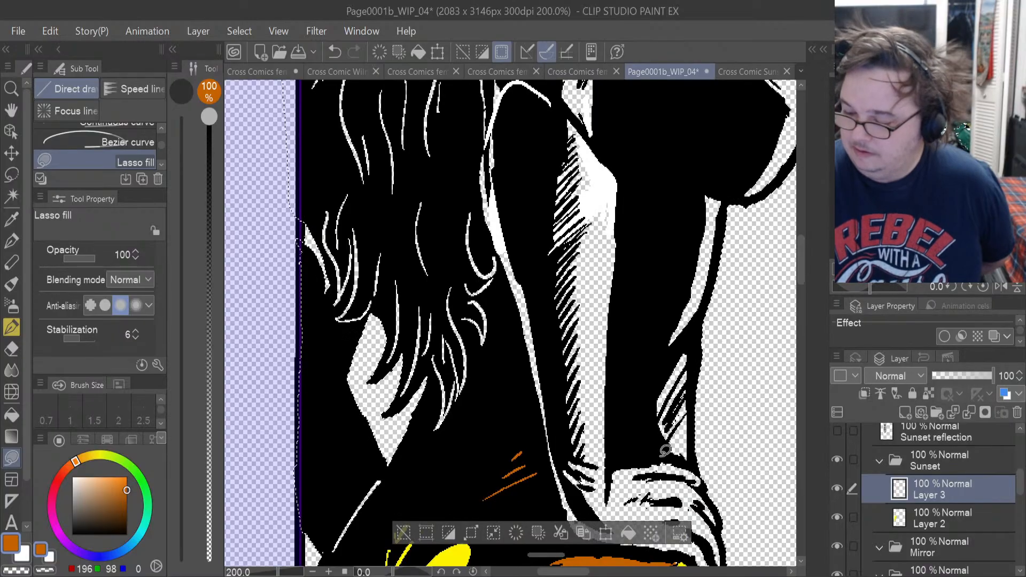
pyautogui.moveTo(665, 450)
pyautogui.mouseDown()
pyautogui.moveTo(695, 452)
pyautogui.moveTo(697, 331)
pyautogui.moveTo(655, 398)
pyautogui.mouseUp()
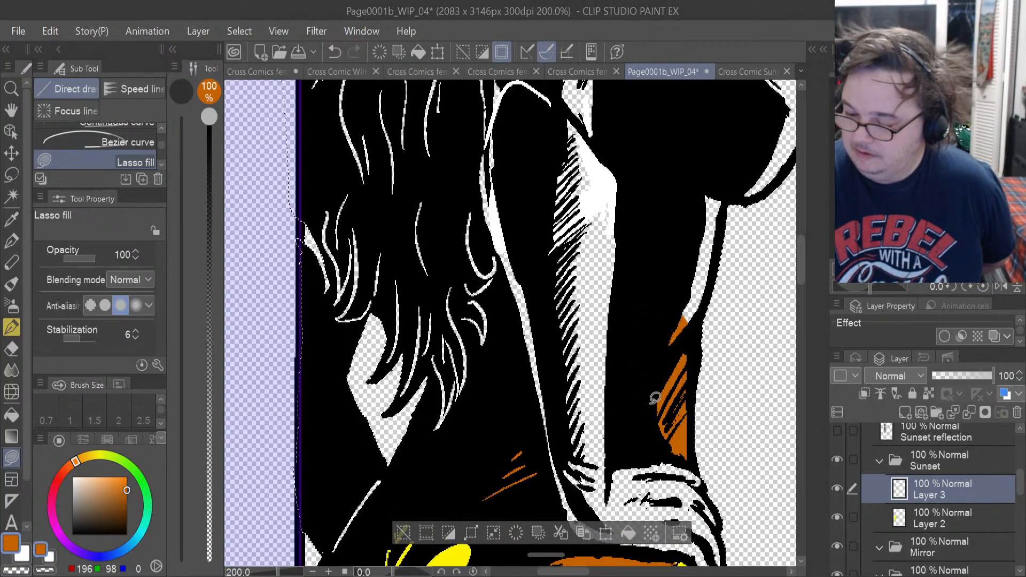
pyautogui.moveTo(702, 335)
pyautogui.mouseDown()
pyautogui.moveTo(720, 191)
pyautogui.moveTo(686, 193)
pyautogui.moveTo(650, 345)
pyautogui.moveTo(670, 342)
pyautogui.mouseUp()
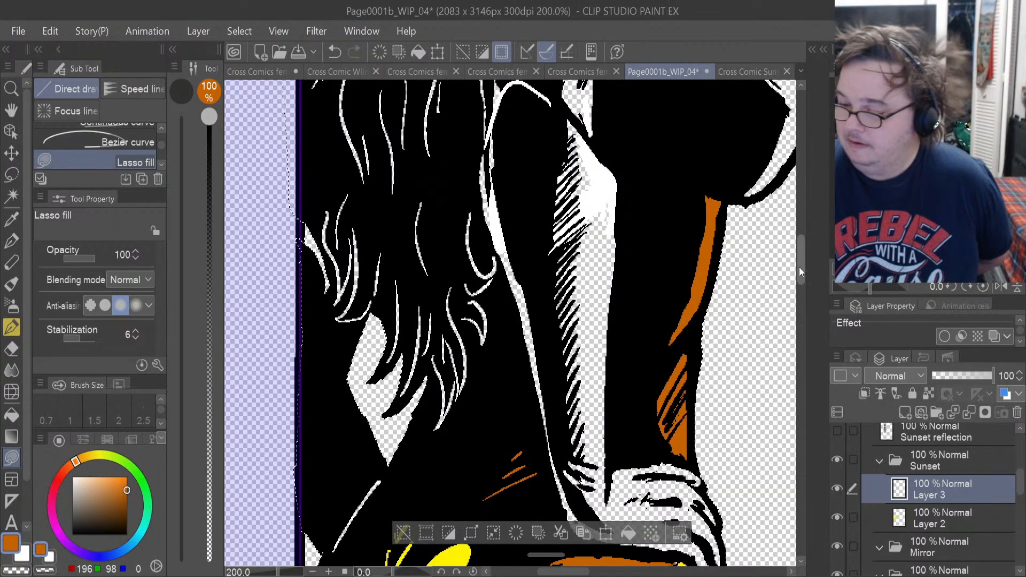
pyautogui.moveTo(799, 271); pyautogui.dragTo(799, 240)
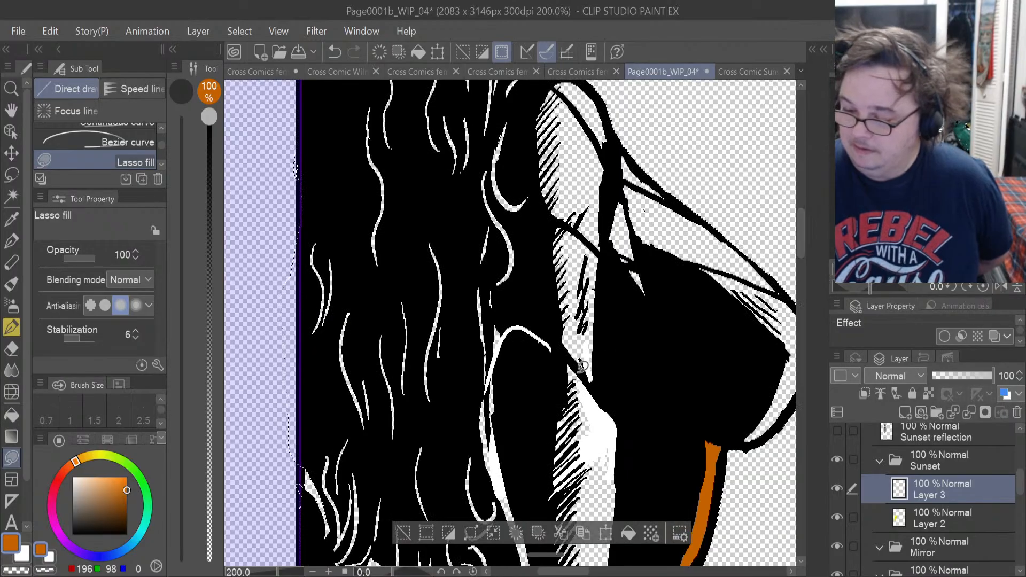
pyautogui.moveTo(582, 366)
pyautogui.mouseDown()
pyautogui.moveTo(609, 359)
pyautogui.moveTo(607, 260)
pyautogui.moveTo(582, 234)
pyautogui.moveTo(538, 223)
pyautogui.moveTo(561, 336)
pyautogui.moveTo(582, 367)
pyautogui.moveTo(574, 329)
pyautogui.moveTo(602, 348)
pyautogui.moveTo(591, 299)
pyautogui.moveTo(583, 342)
pyautogui.mouseUp()
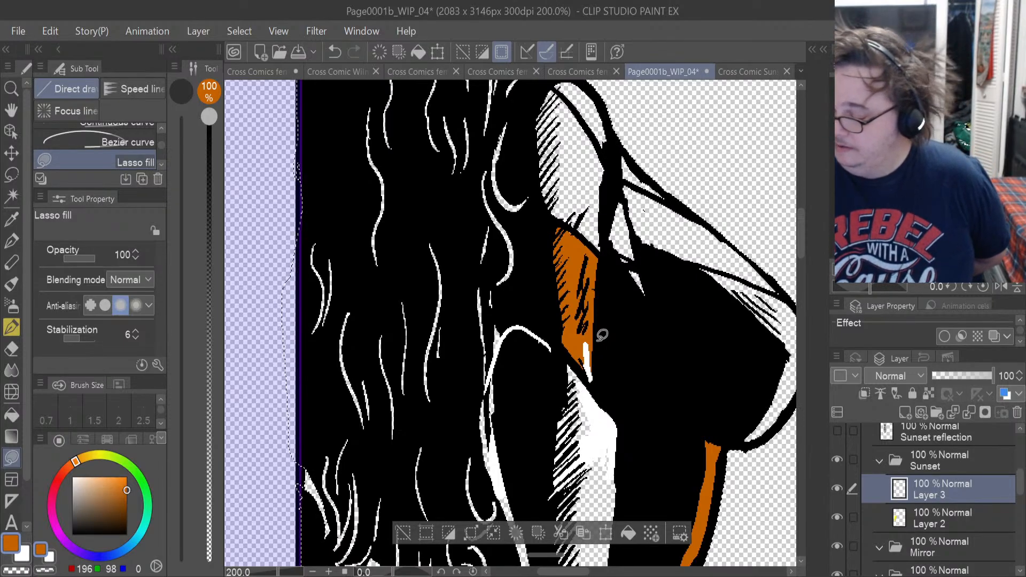
# Erase most of the white patch over the bare upper arm on the Sunset line-art layer with the Hard eraser at size 6.6.
pyautogui.moveTo(1022, 484); pyautogui.dragTo(1023, 454)
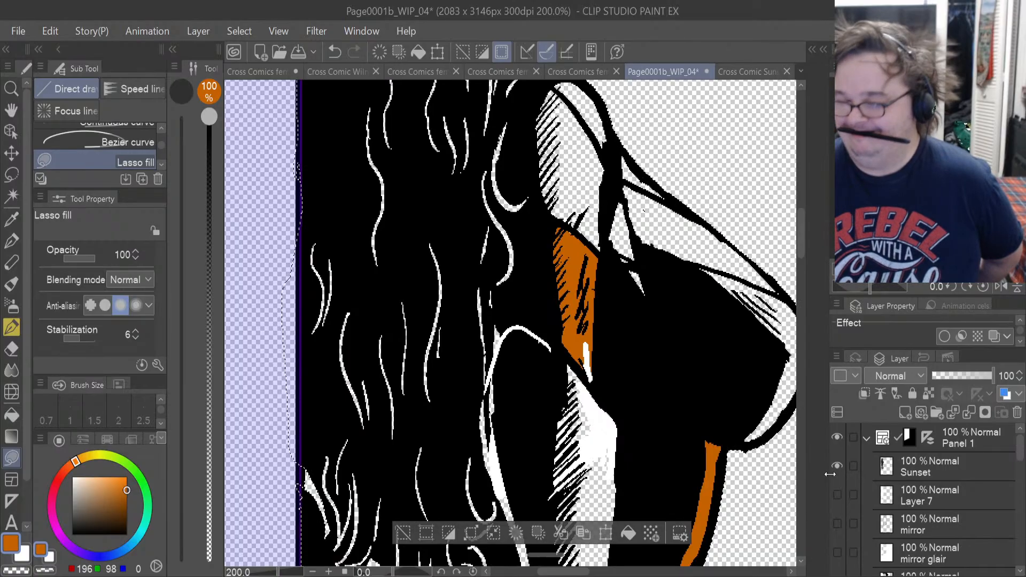
pyautogui.scroll(2, 647, 344)
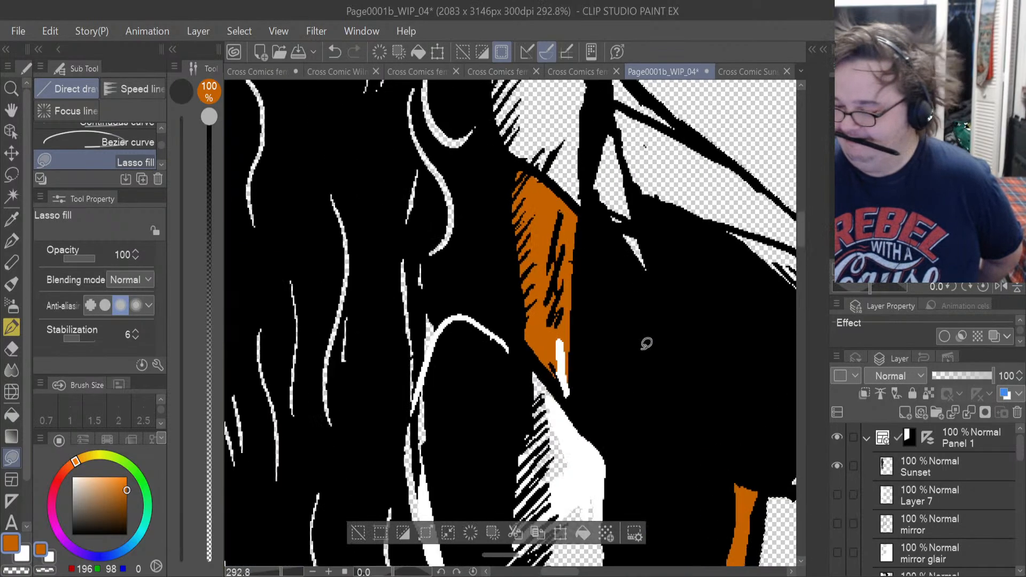
pyautogui.keyDown('alt'); pyautogui.click(837, 463); pyautogui.keyUp('alt')
pyautogui.keyDown('alt'); pyautogui.click(837, 463); pyautogui.keyUp('alt')
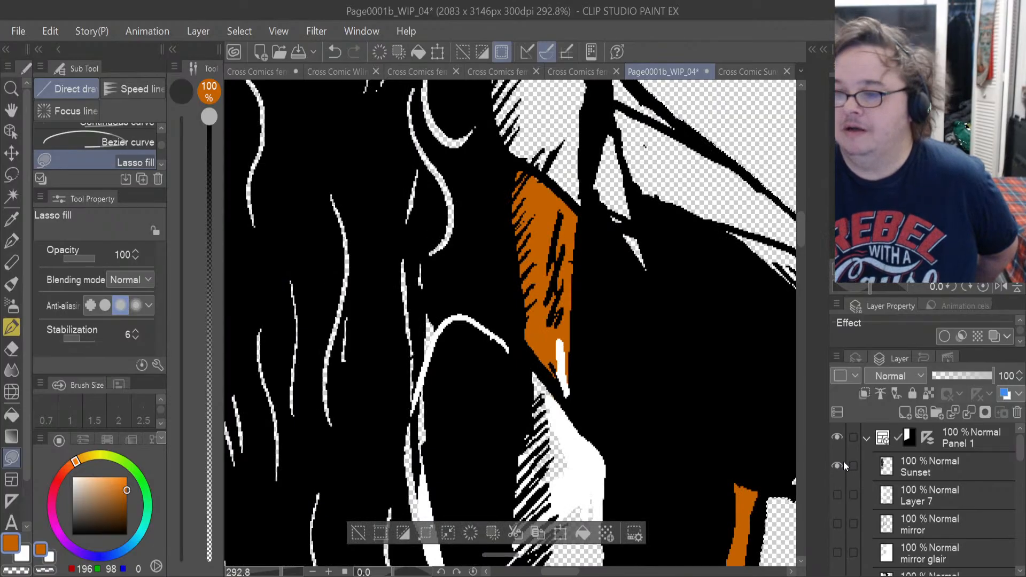
pyautogui.click(12, 349)
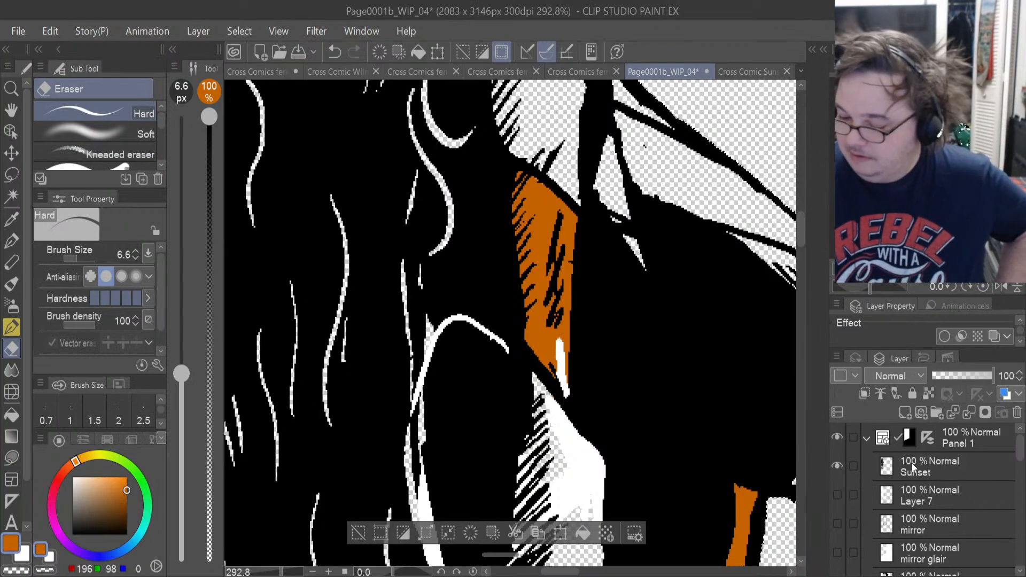
pyautogui.click(928, 465)
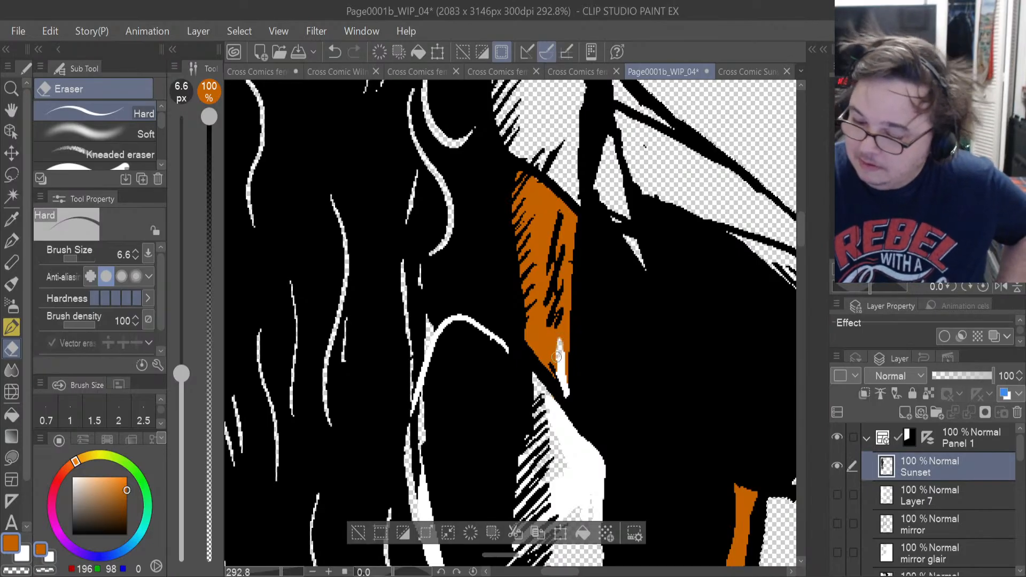
pyautogui.moveTo(557, 340); pyautogui.dragTo(556, 374)
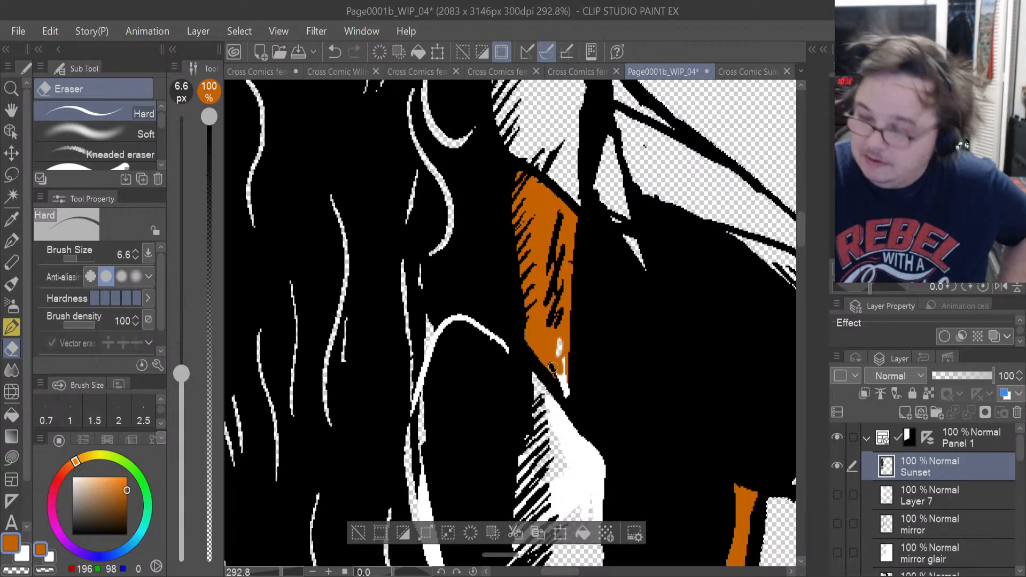
# Set the Hard eraser to size 1.5 and erase the remaining white along the upper arm's pointed lower tip on the Sunset line-art layer.
pyautogui.scroll(4, 553, 367)
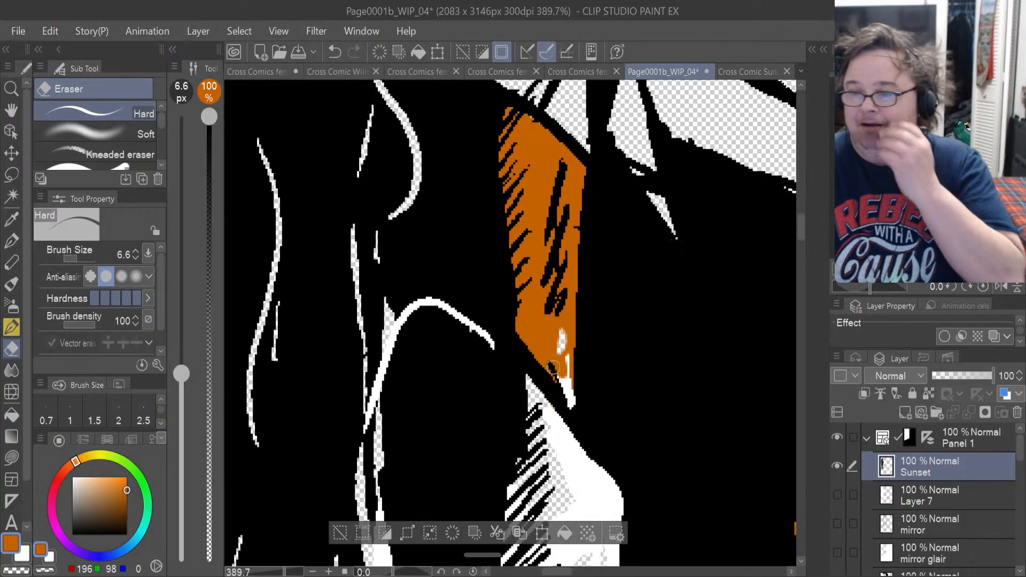
pyautogui.scroll(2, 552, 367)
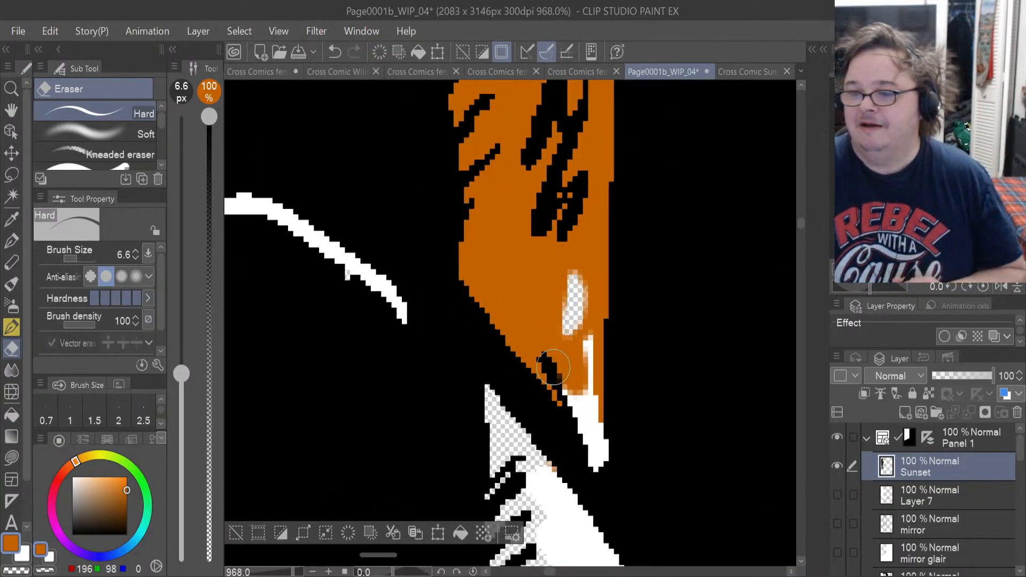
pyautogui.scroll(2, 553, 367)
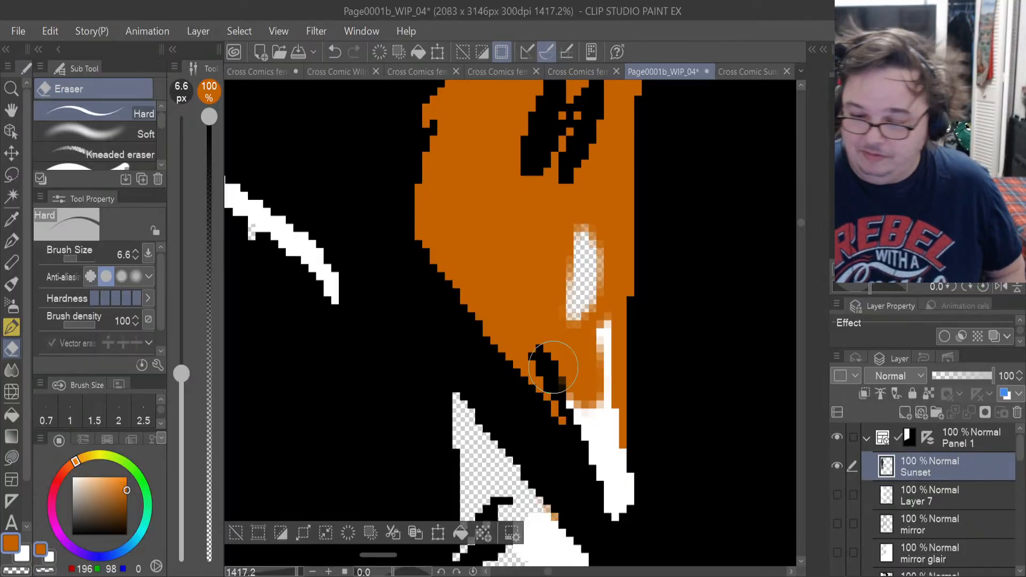
pyautogui.moveTo(91, 262); pyautogui.dragTo(72, 255)
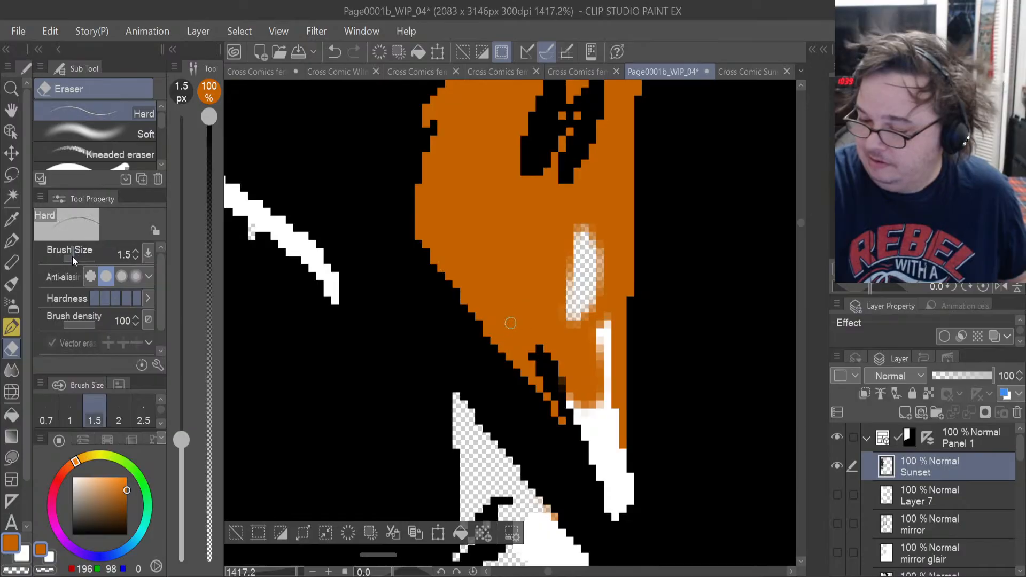
pyautogui.moveTo(613, 342)
pyautogui.mouseDown()
pyautogui.moveTo(612, 376)
pyautogui.moveTo(603, 339)
pyautogui.moveTo(611, 319)
pyautogui.moveTo(609, 459)
pyautogui.moveTo(597, 420)
pyautogui.moveTo(601, 451)
pyautogui.moveTo(571, 402)
pyautogui.moveTo(576, 393)
pyautogui.moveTo(599, 416)
pyautogui.moveTo(613, 375)
pyautogui.moveTo(612, 408)
pyautogui.moveTo(608, 317)
pyautogui.moveTo(609, 447)
pyautogui.moveTo(605, 423)
pyautogui.moveTo(621, 486)
pyautogui.moveTo(621, 478)
pyautogui.moveTo(637, 486)
pyautogui.moveTo(620, 519)
pyautogui.moveTo(628, 479)
pyautogui.mouseUp()
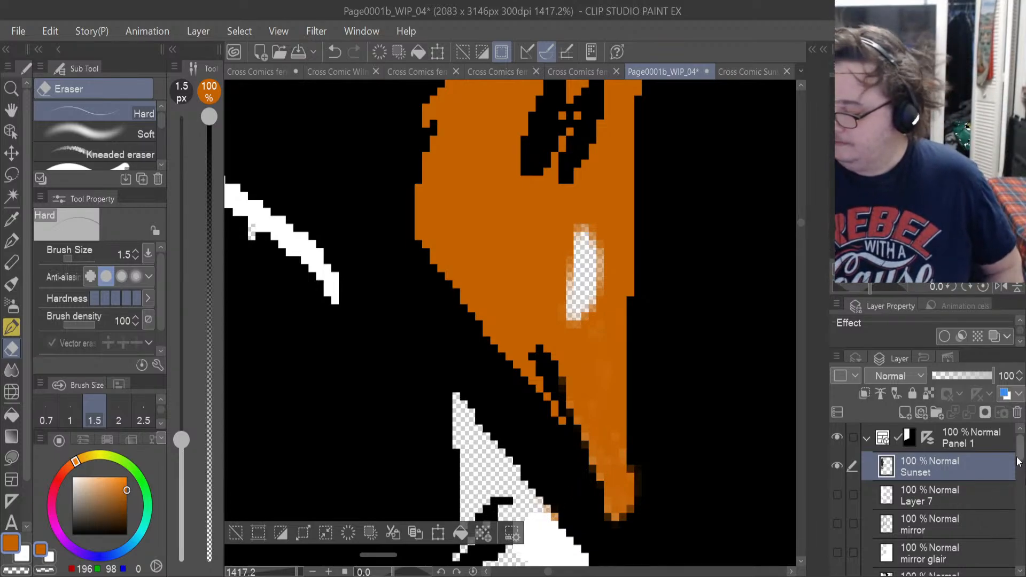
# Lasso-fill the small gap in the upper-arm skin with orange-brown on Layer 3 and erase the stray orange pixels on the glove edge below.
pyautogui.moveTo(1016, 457); pyautogui.dragTo(1017, 487)
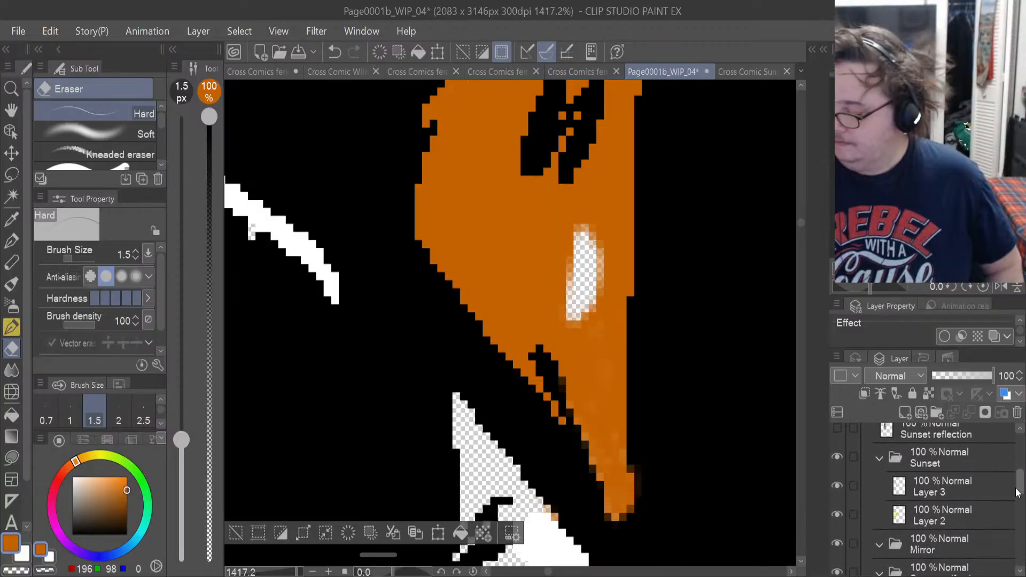
pyautogui.click(952, 490)
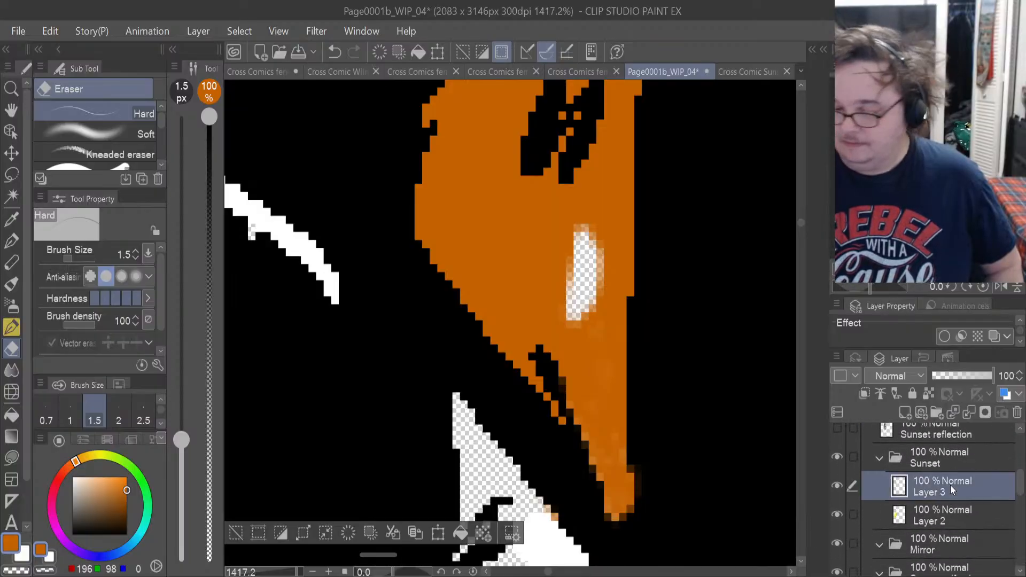
pyautogui.click(12, 458)
pyautogui.moveTo(591, 214)
pyautogui.mouseDown()
pyautogui.moveTo(550, 257)
pyautogui.moveTo(598, 206)
pyautogui.mouseUp()
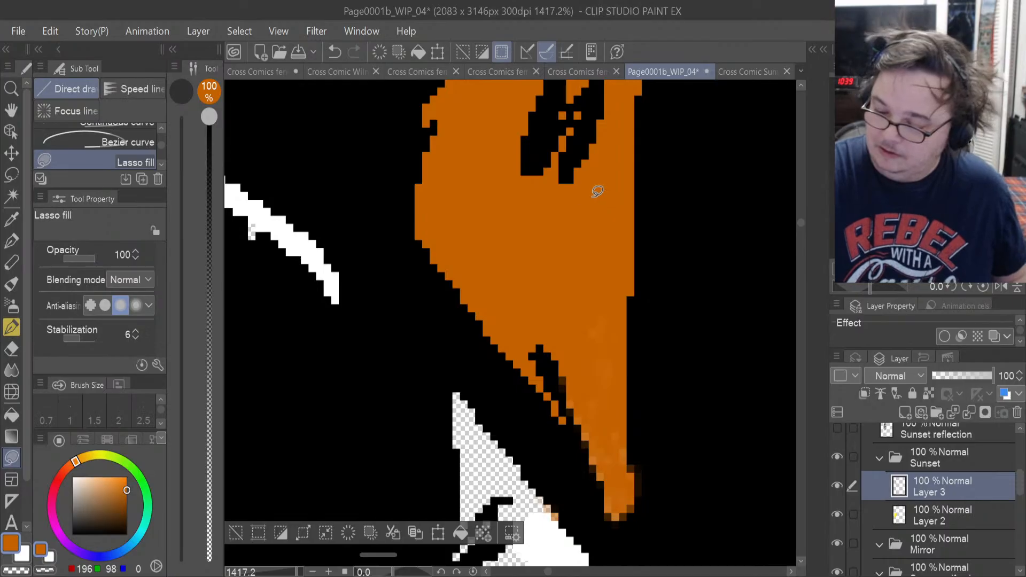
pyautogui.click(11, 349)
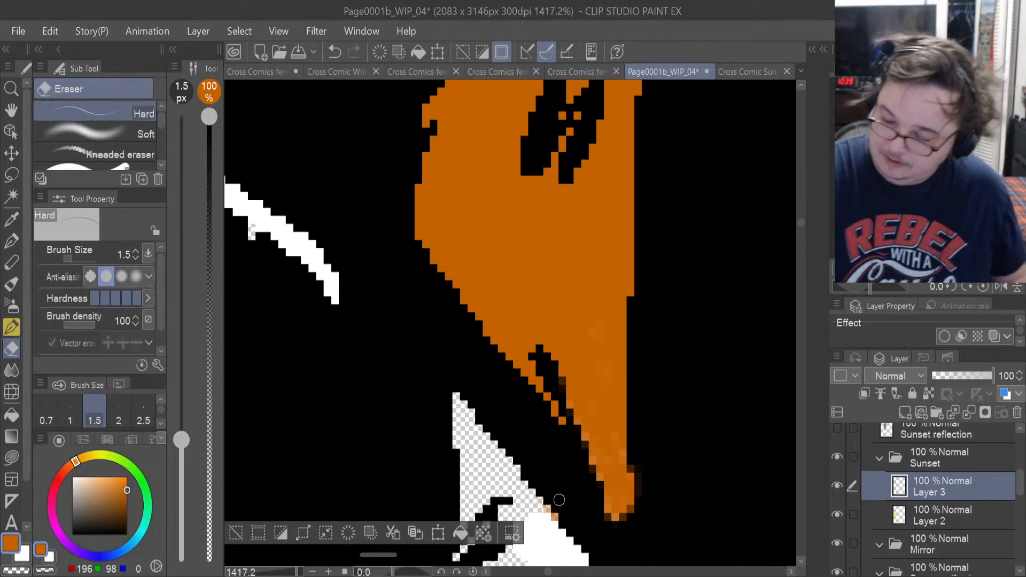
pyautogui.moveTo(545, 505); pyautogui.dragTo(555, 524)
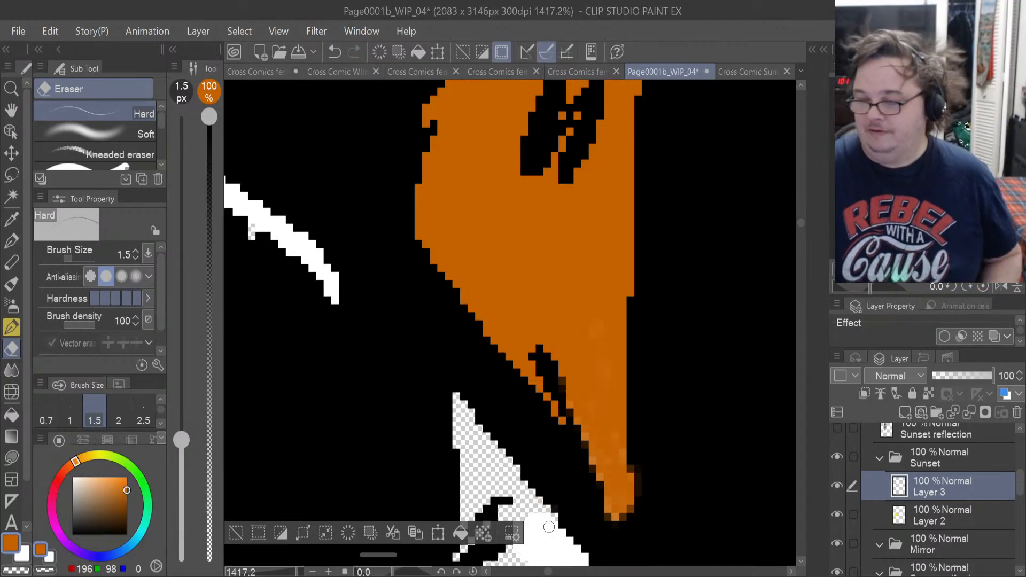
# Inspect the figure from the shoulder down to the legs for areas still without flat colour.
pyautogui.scroll(-4, 548, 527)
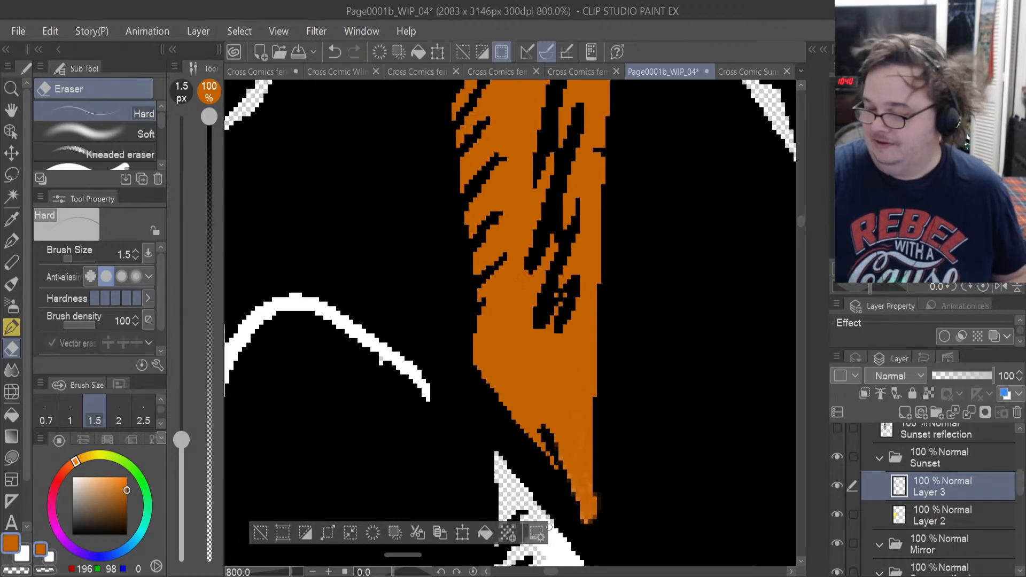
pyautogui.scroll(-1, 549, 527)
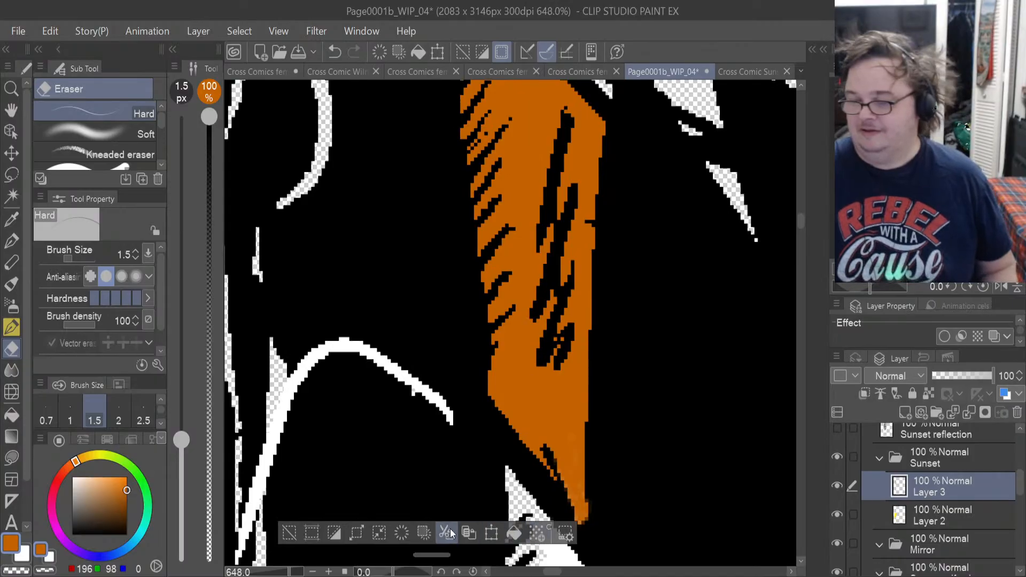
pyautogui.scroll(-5, 516, 304)
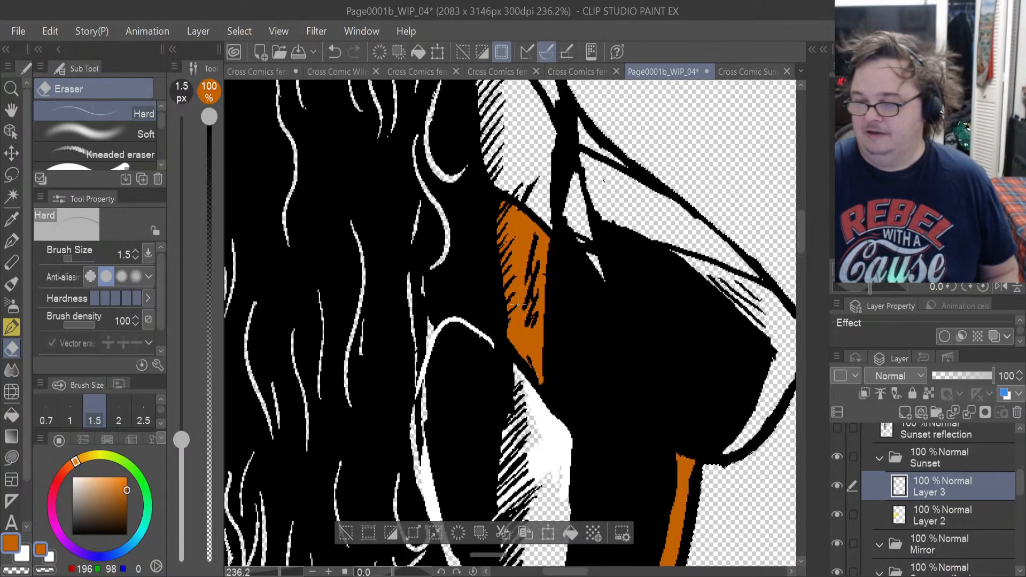
pyautogui.scroll(-4, 517, 304)
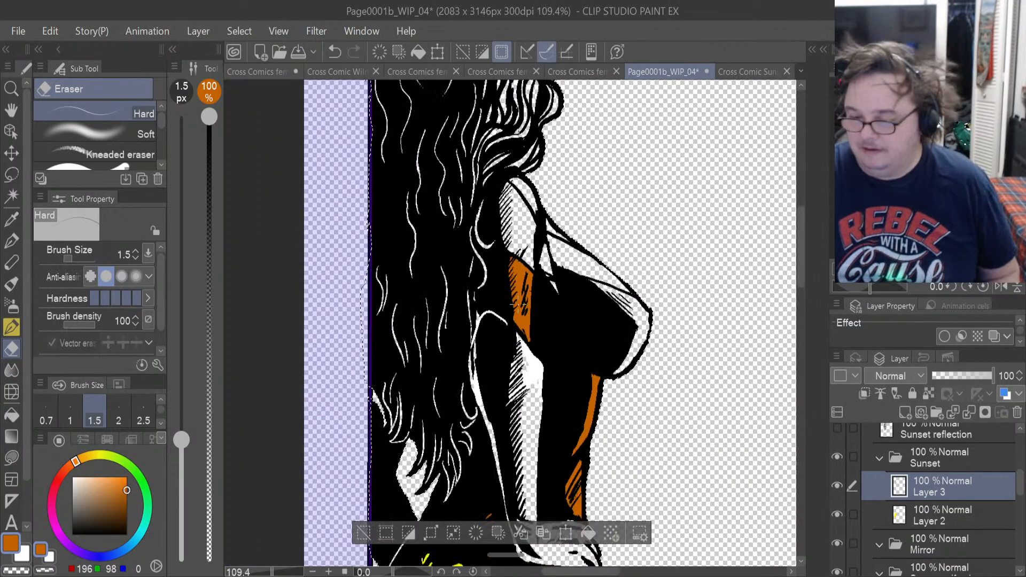
pyautogui.scroll(-1, 517, 304)
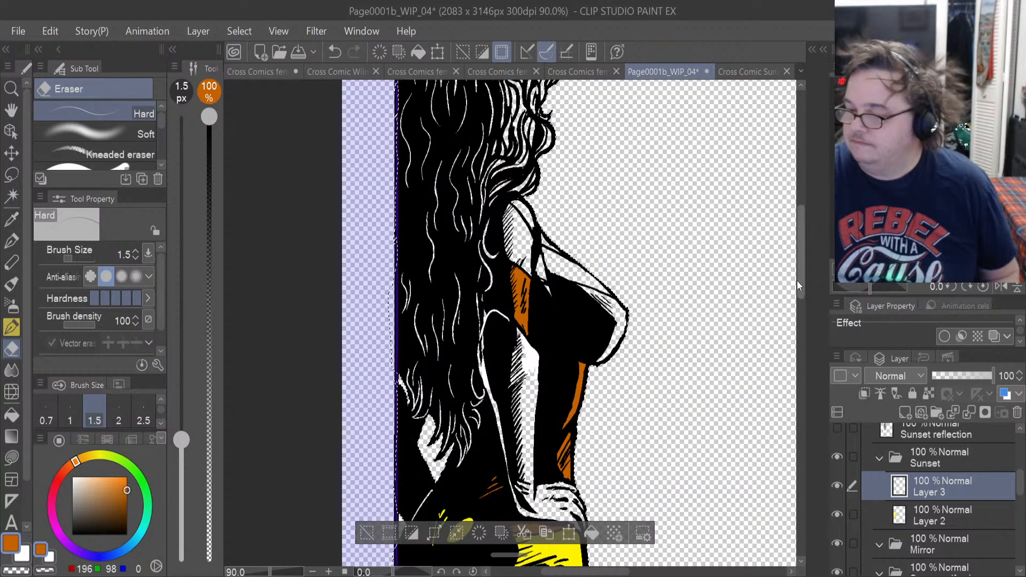
pyautogui.moveTo(797, 281); pyautogui.dragTo(799, 312)
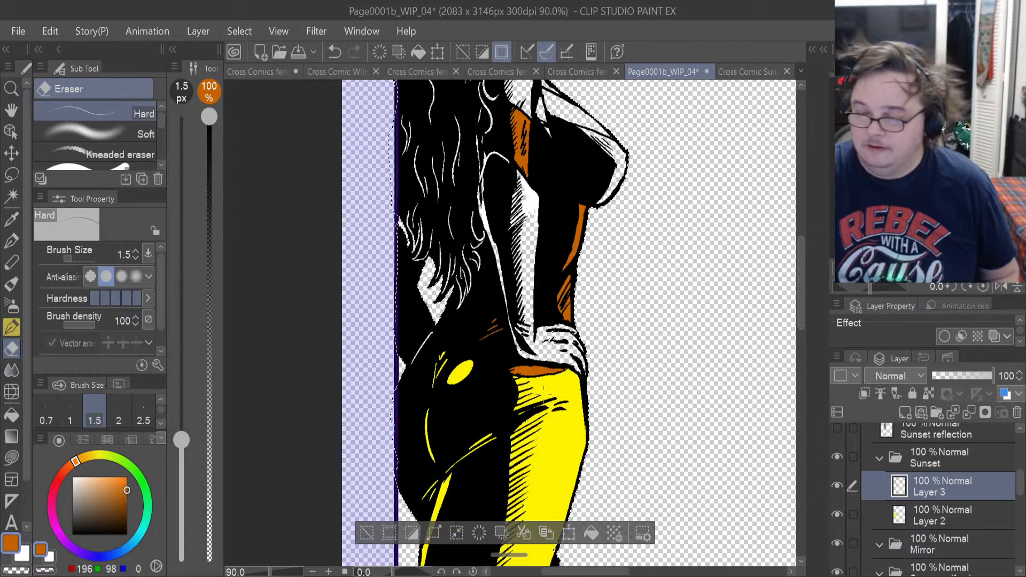
pyautogui.scroll(5, 428, 378)
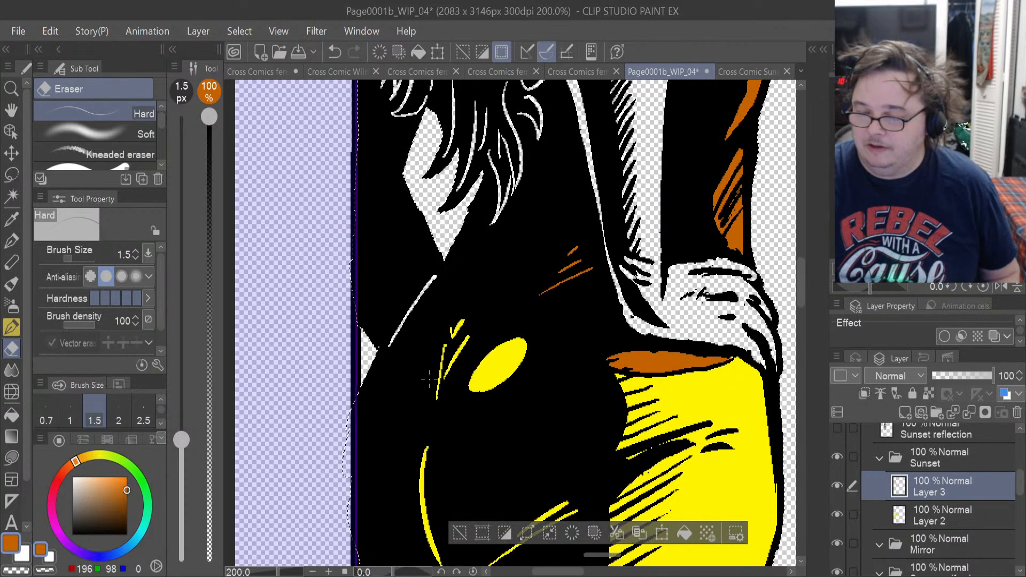
pyautogui.scroll(1, 427, 378)
pyautogui.scroll(-3, 427, 378)
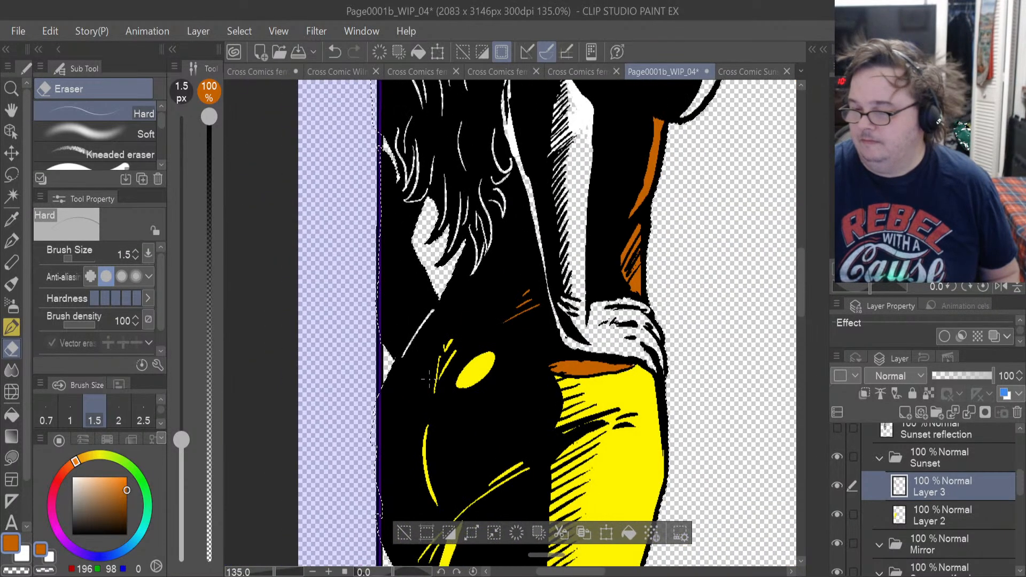
pyautogui.scroll(-1, 427, 377)
pyautogui.scroll(-2, 426, 378)
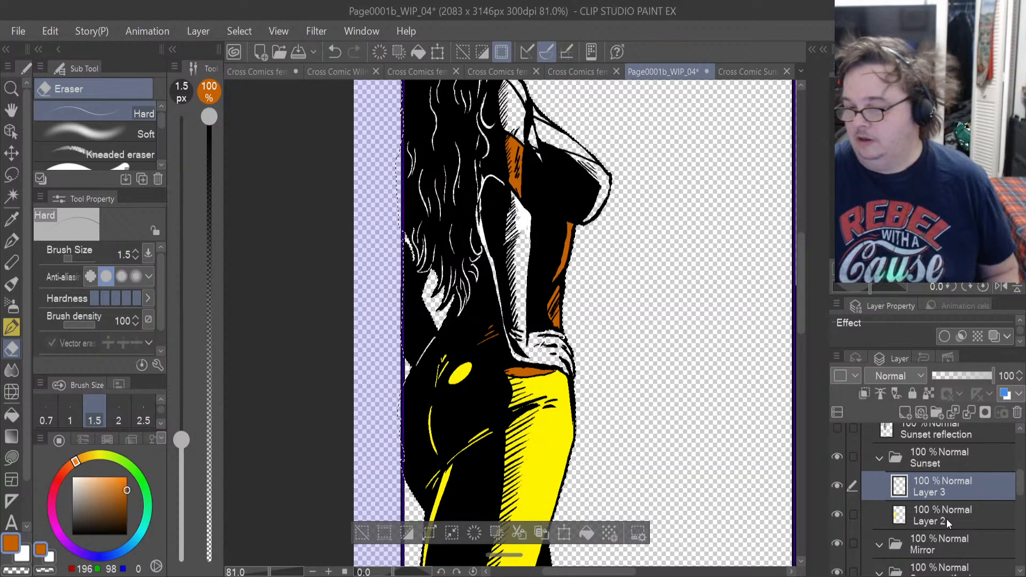
# Sample the bright red glove colour from the Sunset turnaround reference and return to Page0001b_WIP_04.
pyautogui.click(723, 70)
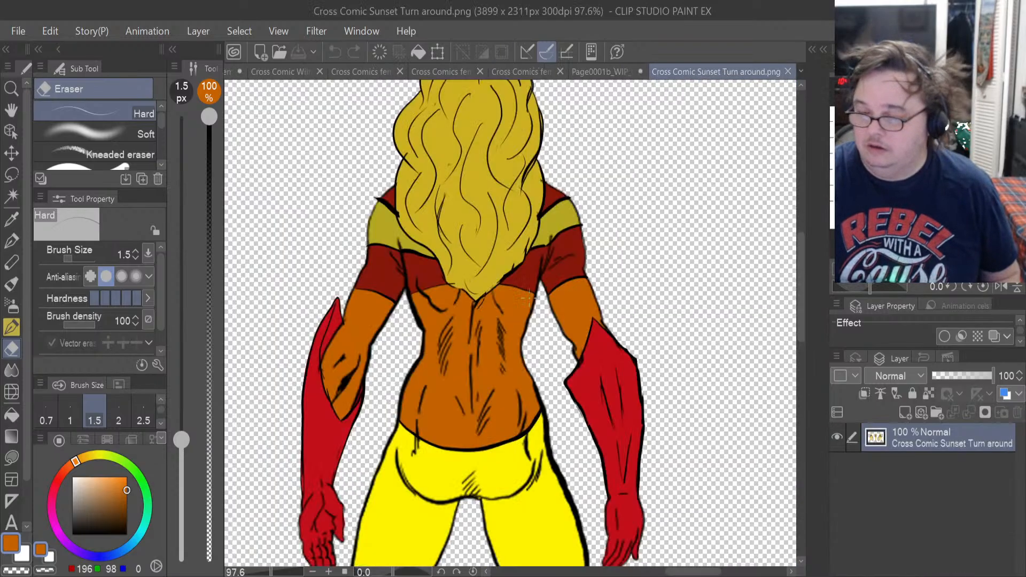
pyautogui.click(11, 216)
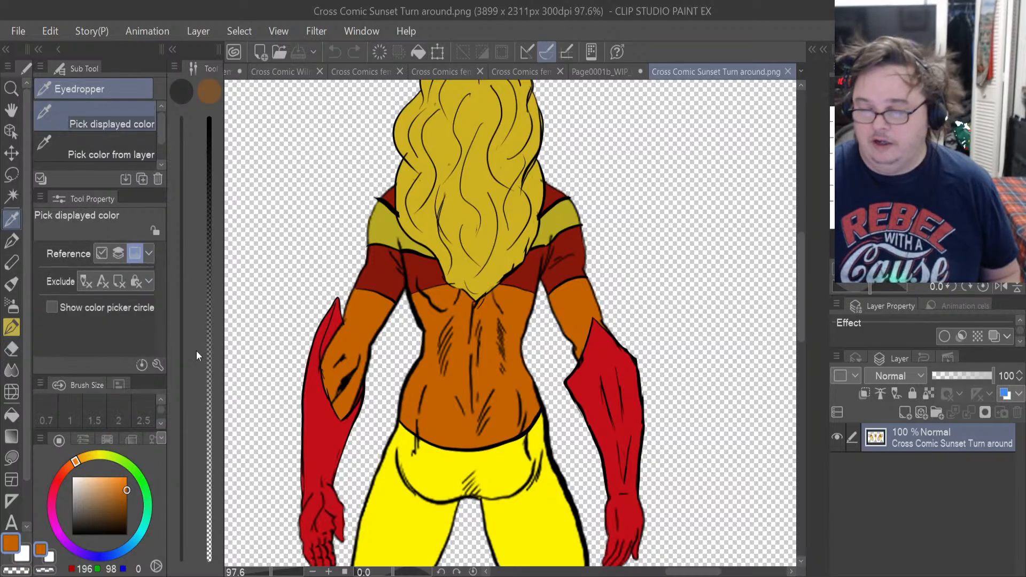
pyautogui.click(328, 428)
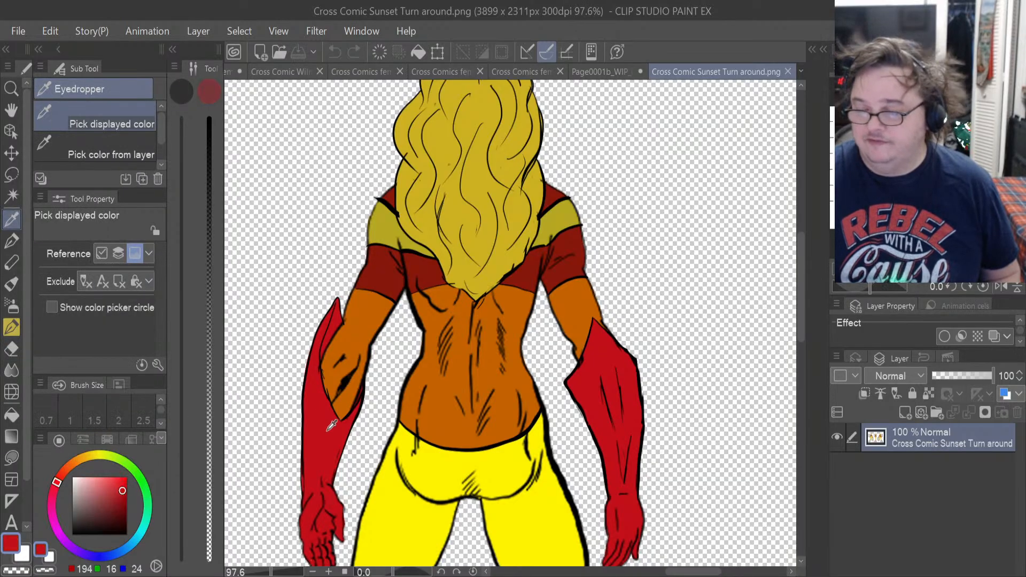
pyautogui.click(601, 71)
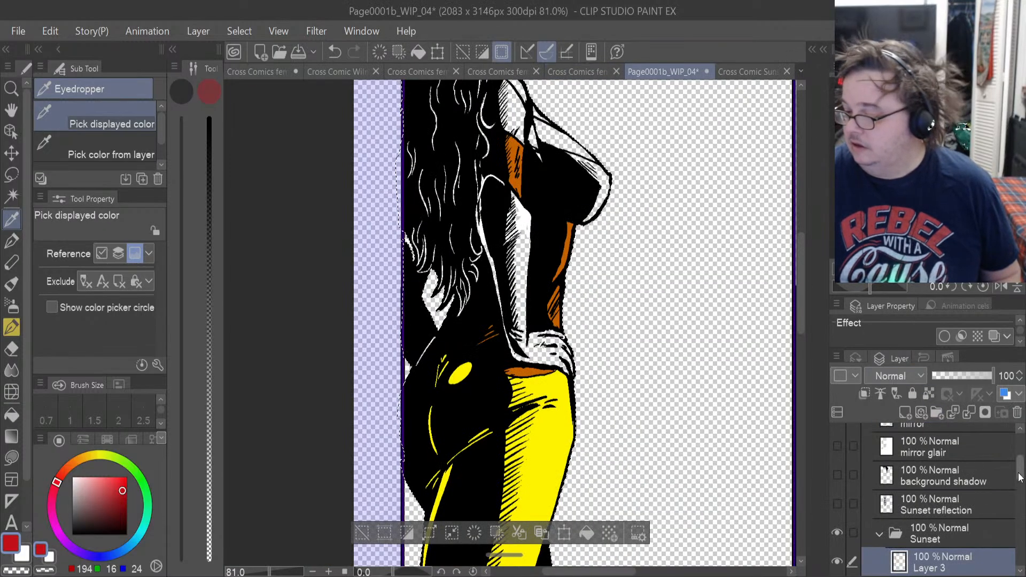
# Add a new layer above Layer 3 in the Sunset folder and lasso-fill the thin diagonal highlight between hair and hip with red.
pyautogui.click(904, 413)
pyautogui.scroll(2, 421, 283)
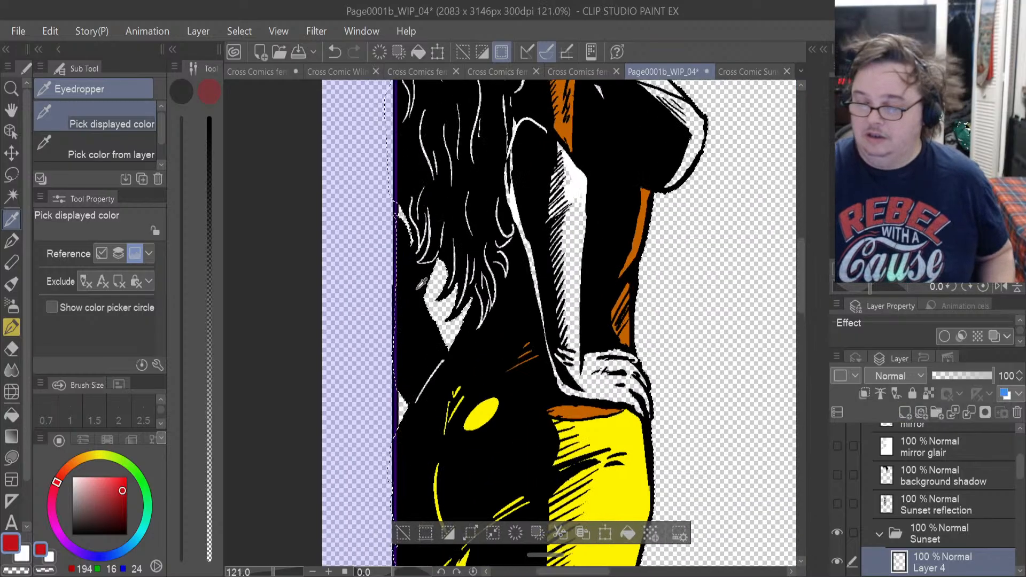
pyautogui.scroll(4, 421, 283)
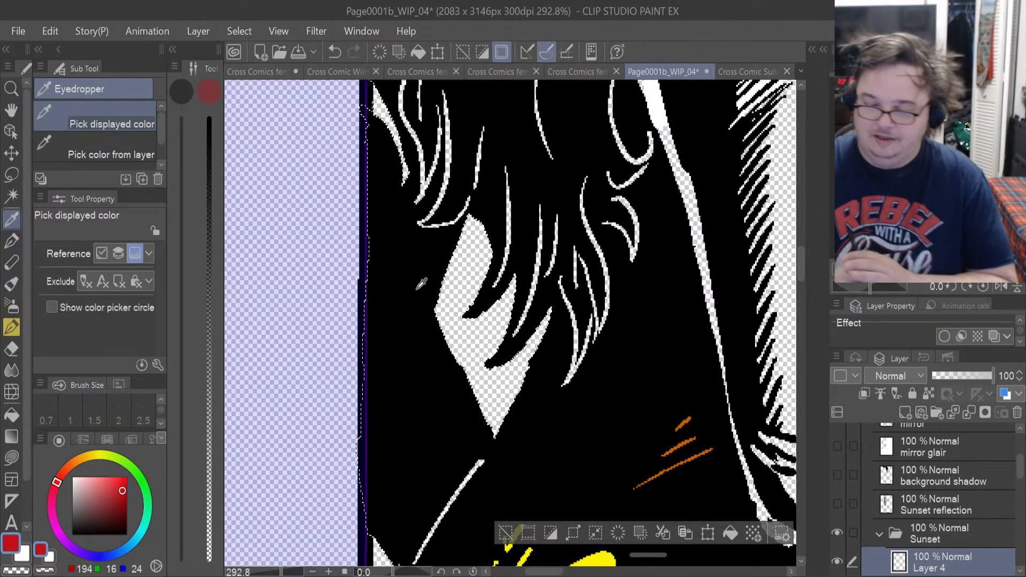
pyautogui.click(11, 457)
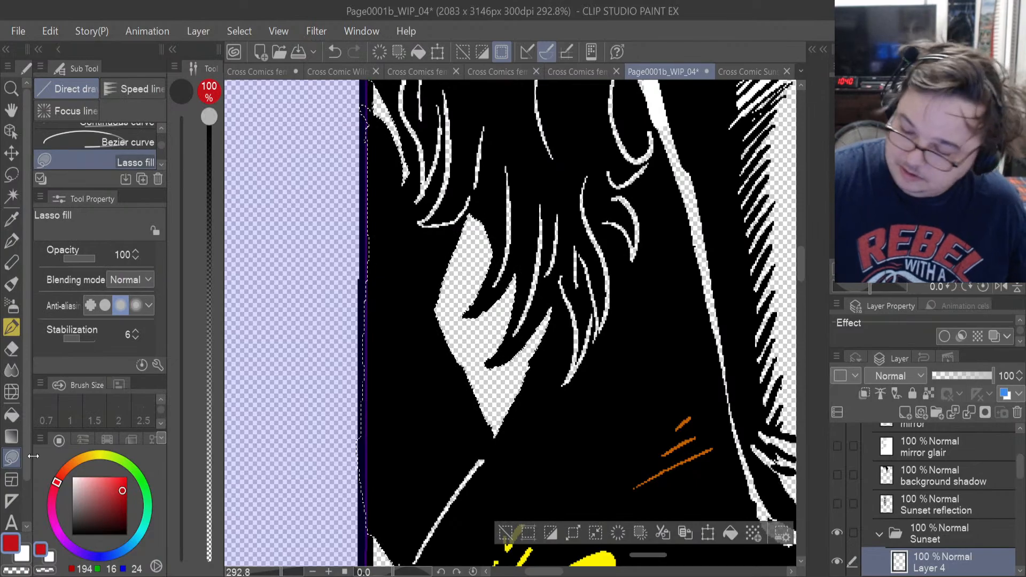
pyautogui.moveTo(799, 258); pyautogui.dragTo(799, 283)
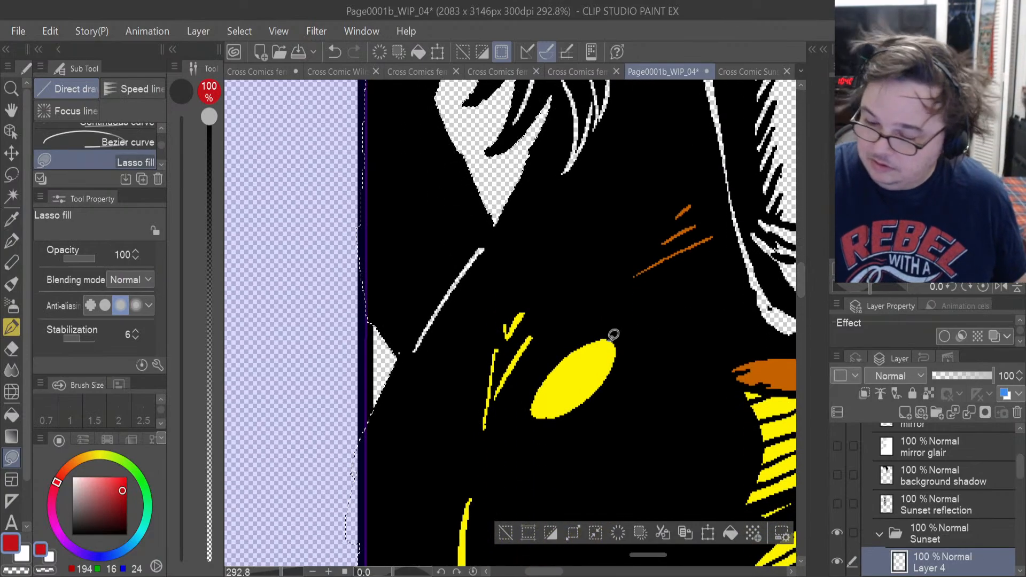
pyautogui.moveTo(419, 328)
pyautogui.mouseDown()
pyautogui.moveTo(424, 338)
pyautogui.moveTo(486, 259)
pyautogui.moveTo(406, 290)
pyautogui.mouseUp()
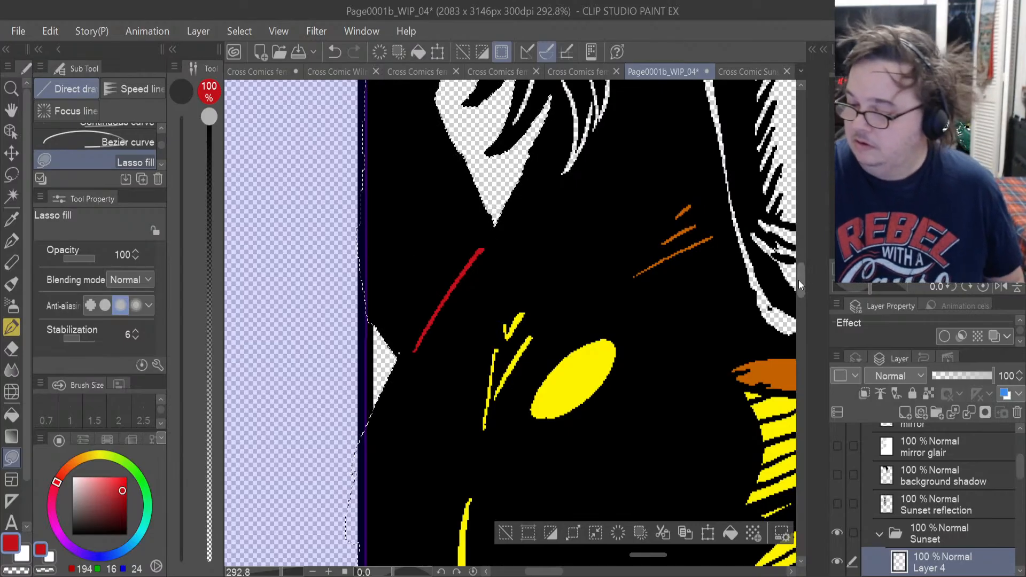
# Lasso-fill the gloved hand resting above the yellow hip with red on Layer 4 and set the hard eraser's size to 7.9.
pyautogui.moveTo(798, 279)
pyautogui.mouseDown()
pyautogui.moveTo(795, 249)
pyautogui.moveTo(793, 283)
pyautogui.mouseUp()
pyautogui.moveTo(546, 572); pyautogui.dragTo(569, 571)
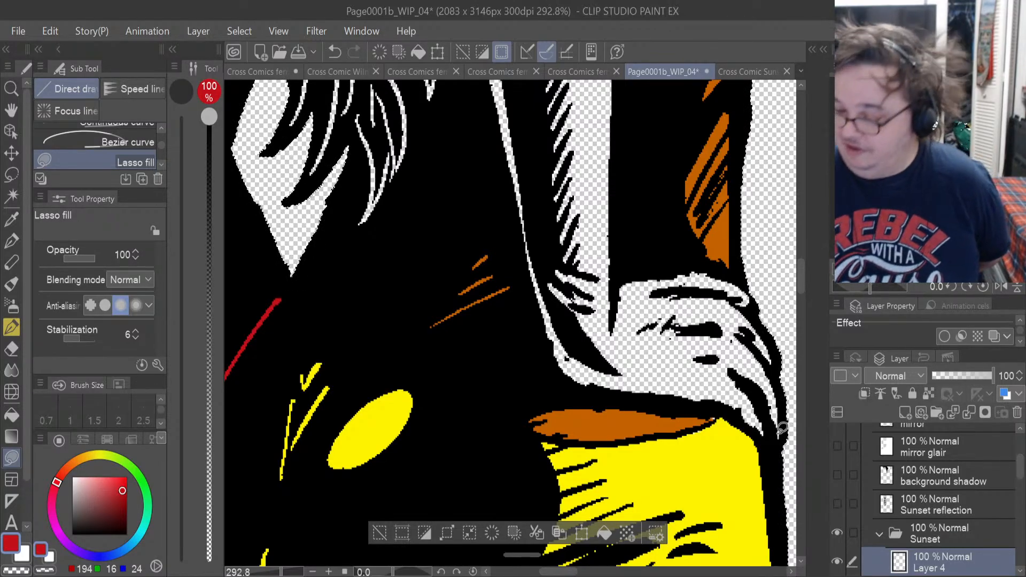
pyautogui.moveTo(783, 435)
pyautogui.mouseDown()
pyautogui.moveTo(774, 359)
pyautogui.moveTo(755, 302)
pyautogui.mouseUp()
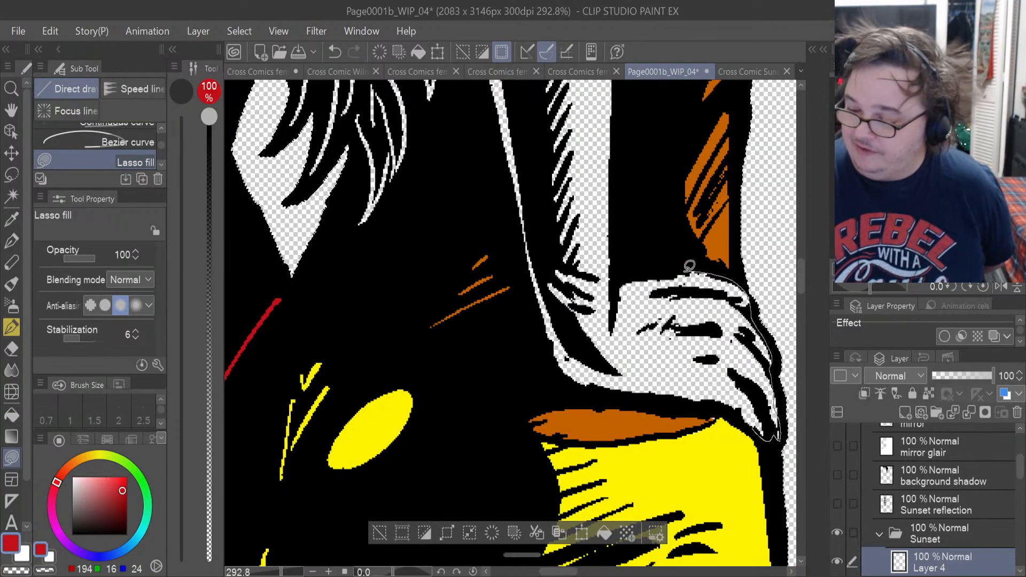
pyautogui.moveTo(689, 266)
pyautogui.mouseDown()
pyautogui.moveTo(582, 353)
pyautogui.moveTo(640, 367)
pyautogui.mouseUp()
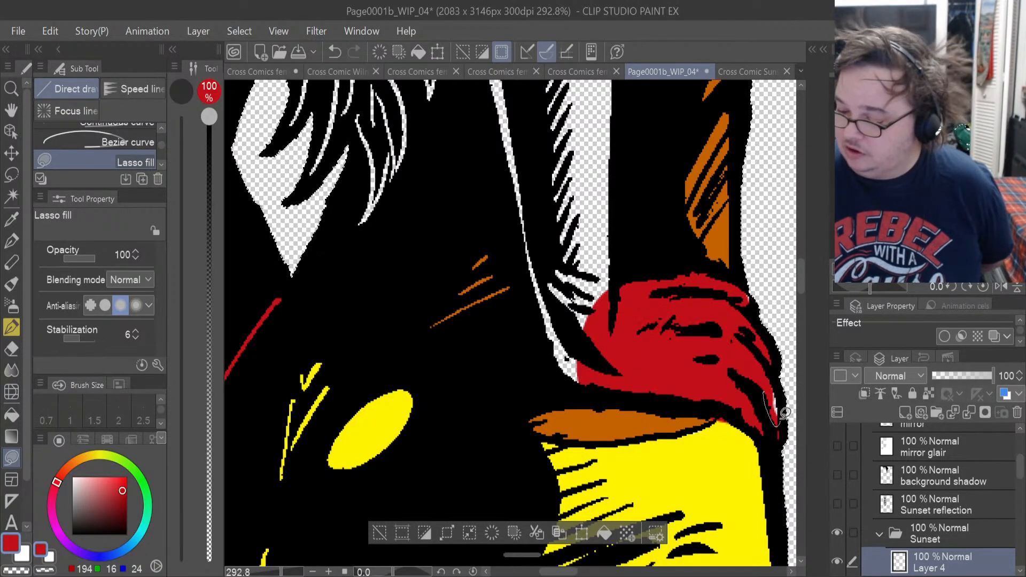
pyautogui.click(15, 350)
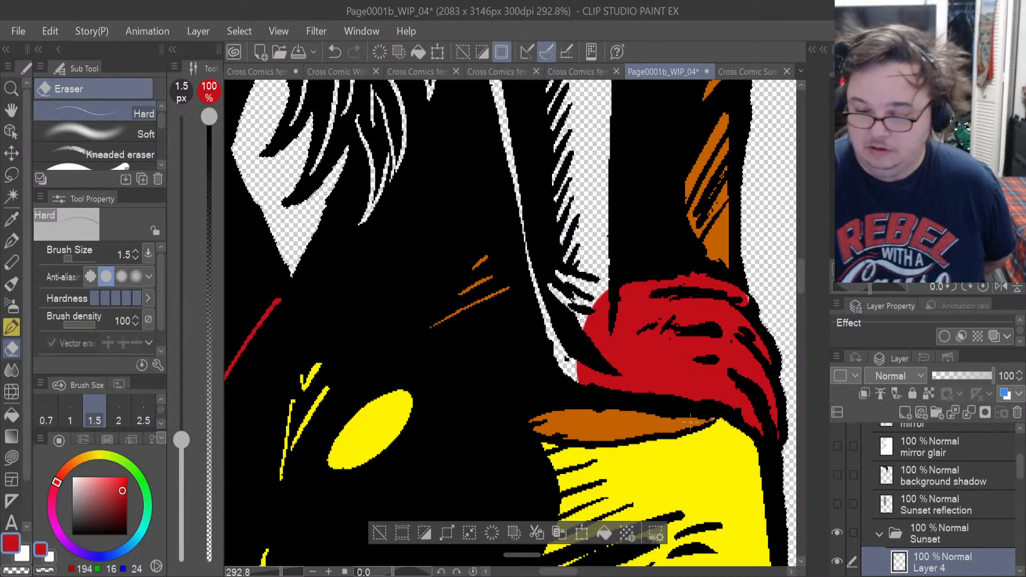
pyautogui.moveTo(73, 260); pyautogui.dragTo(78, 259)
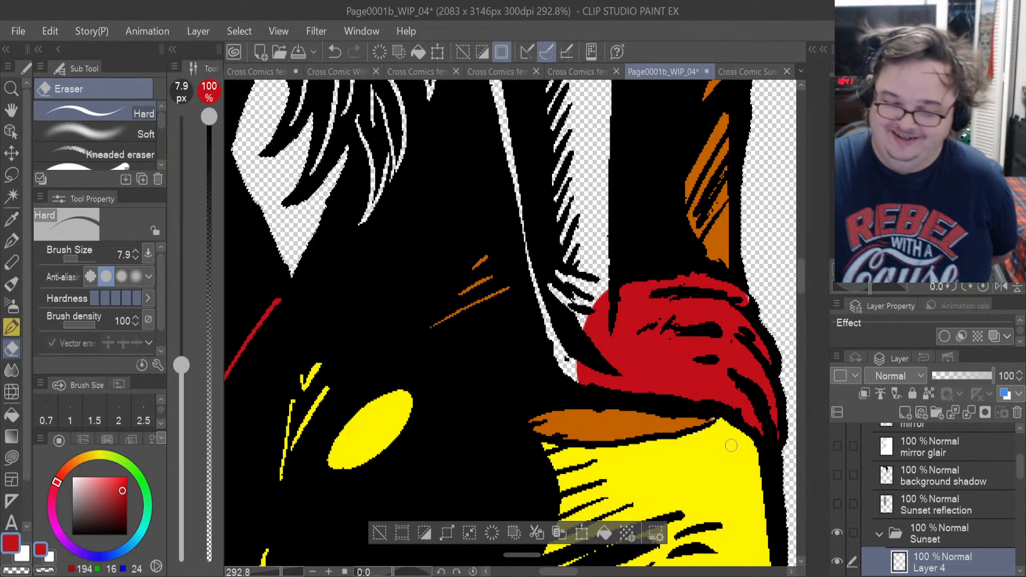
# Lasso-fill the glove's wrist, its thin outer edge and the lower forearm with red on Layer 4.
pyautogui.click(11, 458)
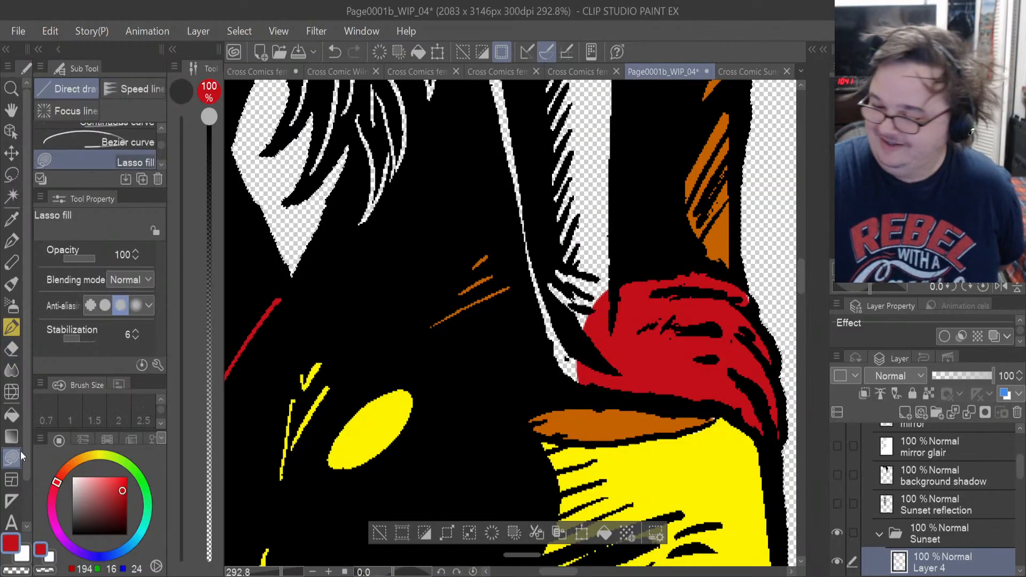
pyautogui.moveTo(574, 374)
pyautogui.mouseDown()
pyautogui.moveTo(540, 277)
pyautogui.moveTo(534, 161)
pyautogui.moveTo(606, 257)
pyautogui.mouseUp()
pyautogui.moveTo(533, 243); pyautogui.dragTo(535, 308)
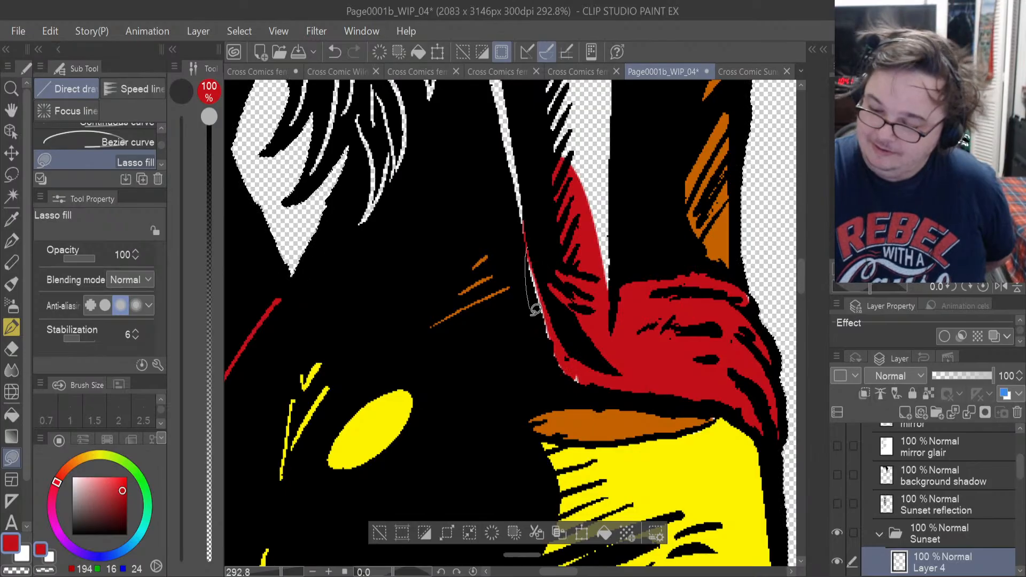
pyautogui.moveTo(577, 380); pyautogui.dragTo(573, 263)
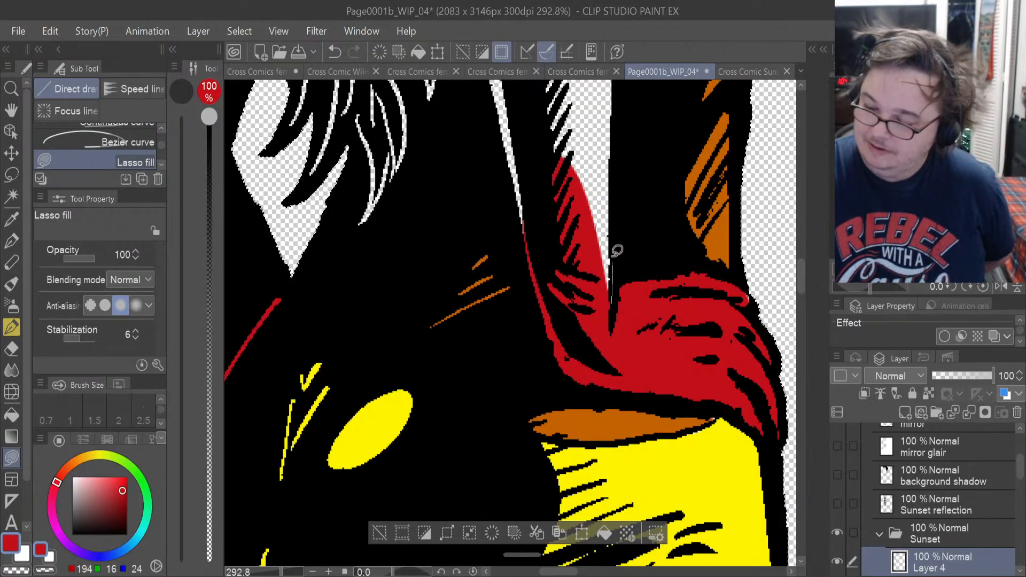
pyautogui.moveTo(617, 144); pyautogui.dragTo(541, 195)
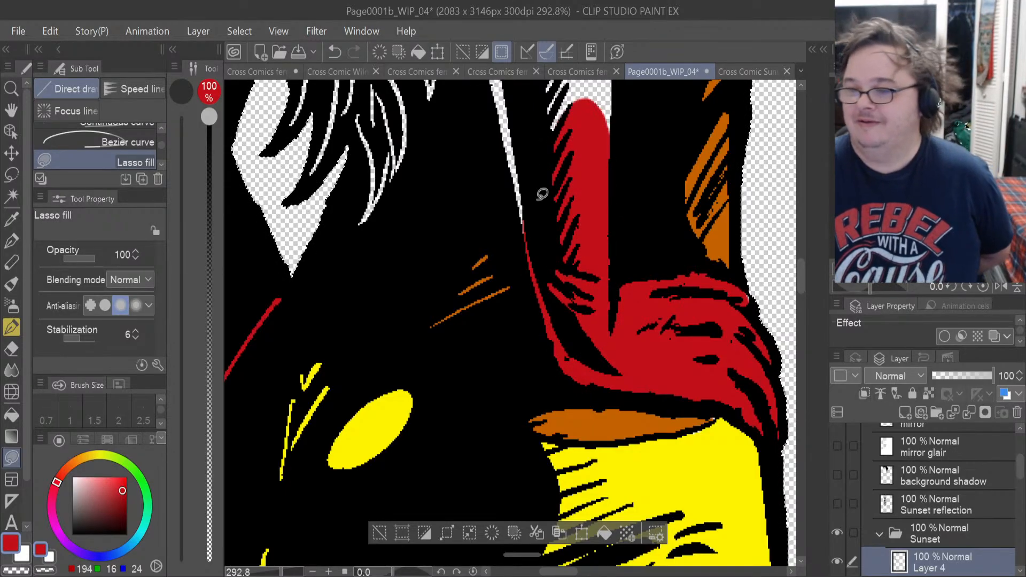
# Extend the red lasso fill up the forearm part of the glove, covering the hatched side and the thin outer strip.
pyautogui.moveTo(800, 281); pyautogui.dragTo(797, 268)
pyautogui.moveTo(616, 402)
pyautogui.mouseDown()
pyautogui.moveTo(619, 223)
pyautogui.moveTo(548, 175)
pyautogui.moveTo(493, 270)
pyautogui.moveTo(516, 483)
pyautogui.moveTo(558, 470)
pyautogui.mouseUp()
pyautogui.moveTo(546, 419)
pyautogui.mouseDown()
pyautogui.moveTo(536, 448)
pyautogui.moveTo(516, 436)
pyautogui.moveTo(470, 256)
pyautogui.mouseUp()
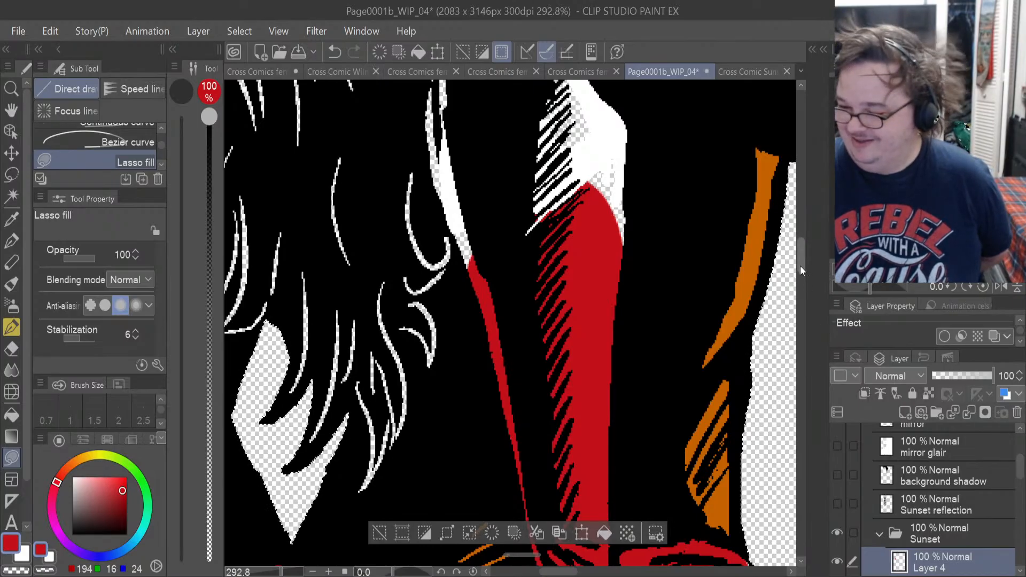
# Try to lasso-fill the glove's upper end around the elbow with red on Layer 4.
pyautogui.moveTo(800, 267); pyautogui.dragTo(797, 258)
pyautogui.moveTo(623, 444)
pyautogui.mouseDown()
pyautogui.moveTo(630, 322)
pyautogui.moveTo(568, 228)
pyautogui.mouseUp()
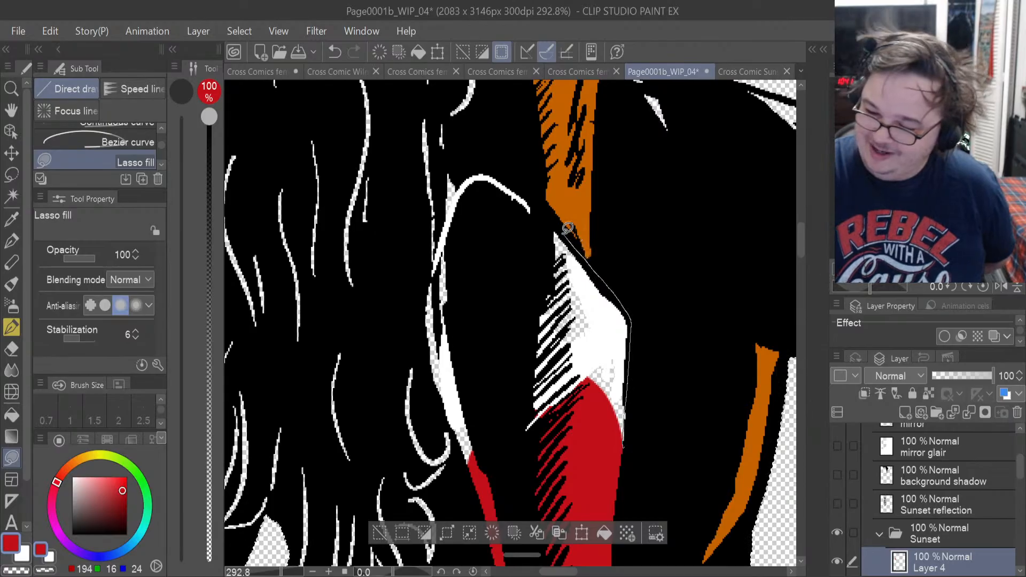
pyautogui.moveTo(535, 193); pyautogui.dragTo(483, 172)
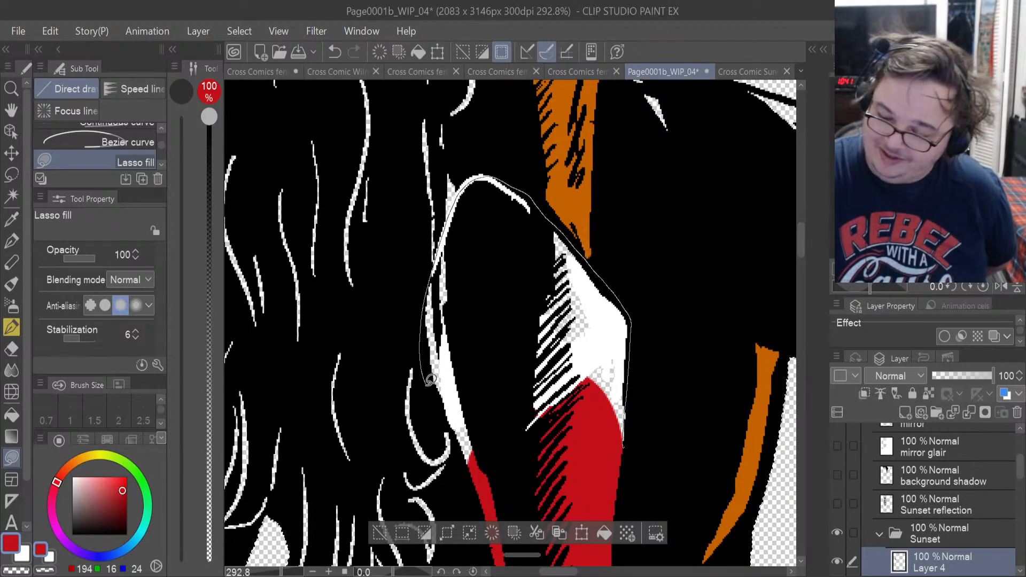
pyautogui.moveTo(460, 442); pyautogui.dragTo(463, 447)
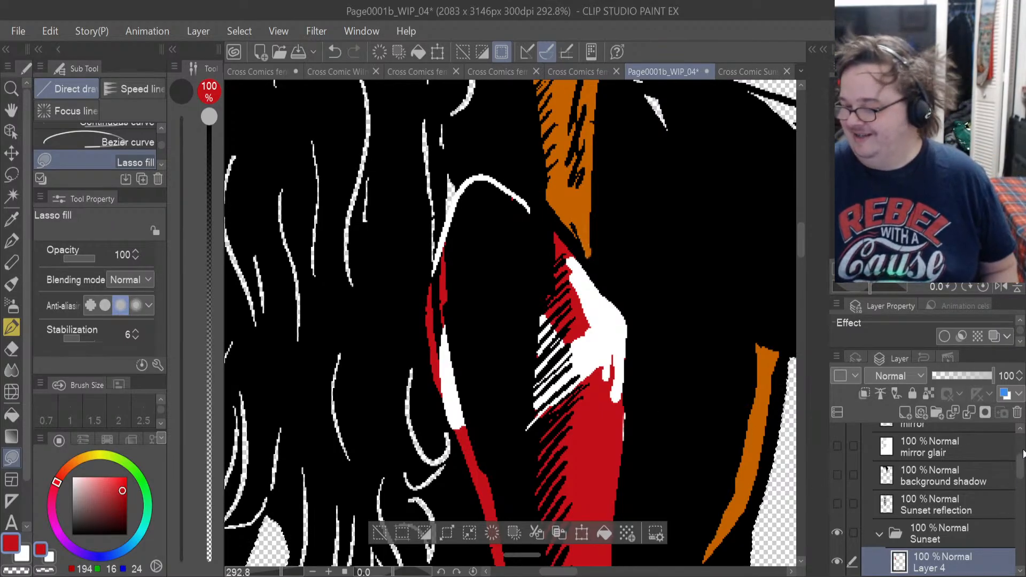
# Try to erase the white paint over the upper glove on the Sunset line-art layer with the hard eraser.
pyautogui.moveTo(1019, 472); pyautogui.dragTo(1021, 451)
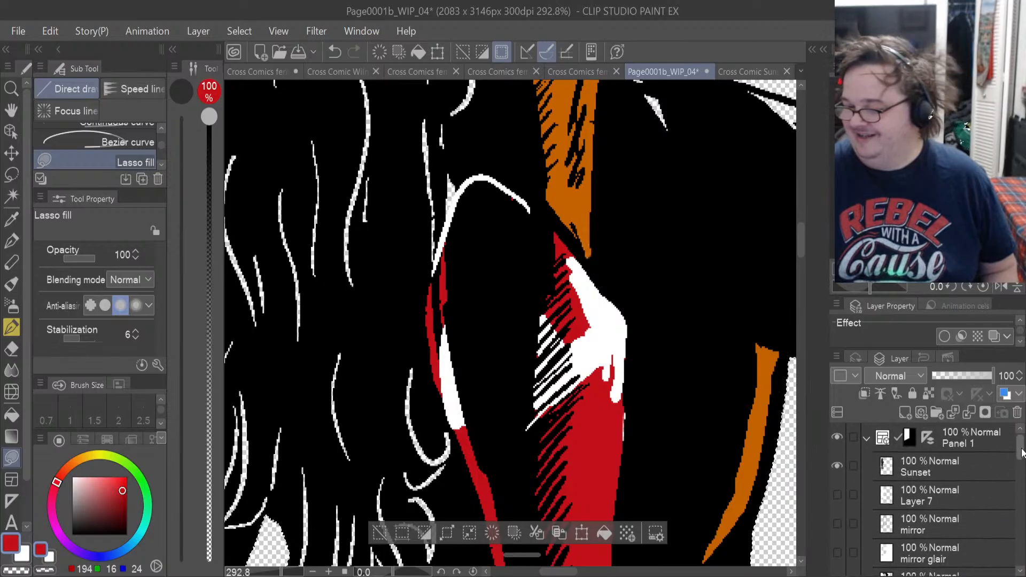
pyautogui.click(966, 463)
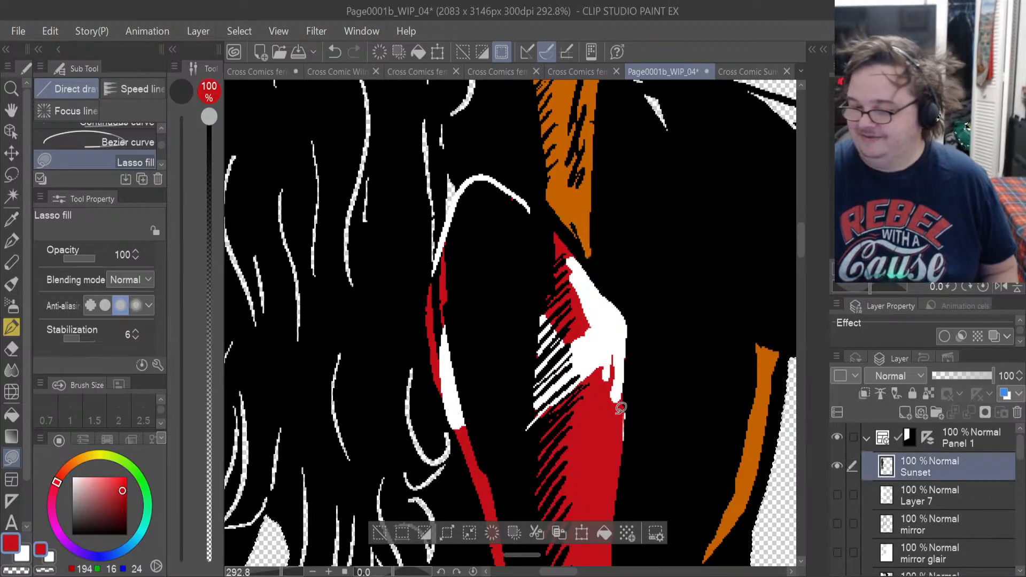
pyautogui.scroll(3, 621, 408)
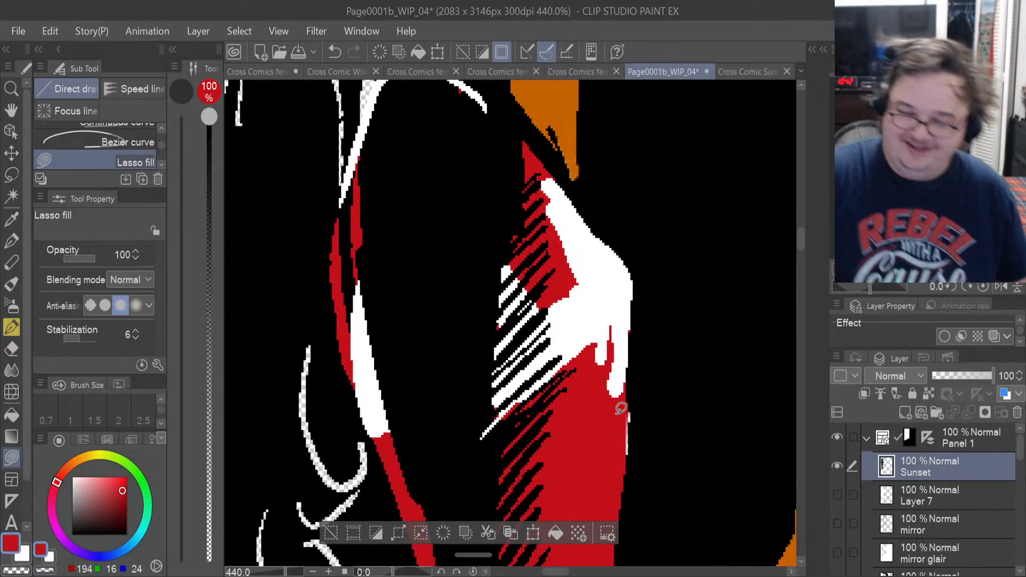
pyautogui.click(13, 349)
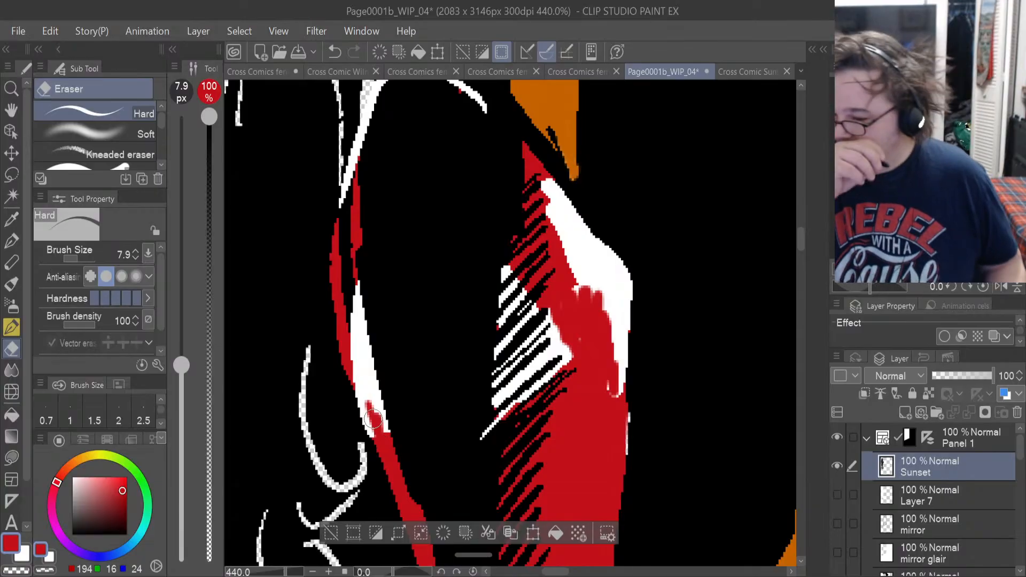
pyautogui.scroll(3, 602, 404)
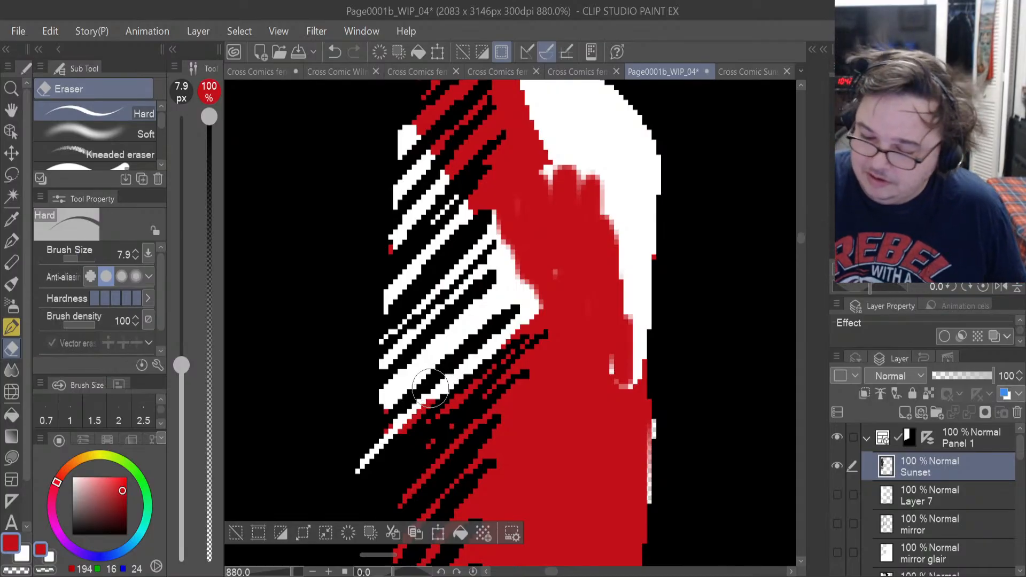
# Reduce the eraser size to 2.9 and try to erase the remaining white along the glove's outer edge on the Sunset layer.
pyautogui.moveTo(82, 259); pyautogui.dragTo(73, 257)
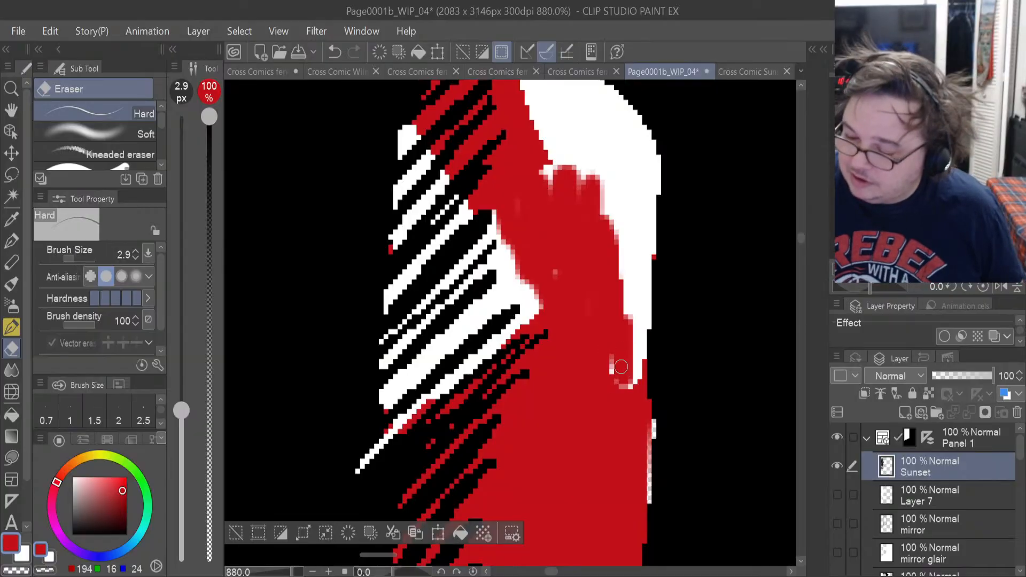
pyautogui.moveTo(614, 351)
pyautogui.mouseDown()
pyautogui.moveTo(637, 379)
pyautogui.moveTo(635, 282)
pyautogui.mouseUp()
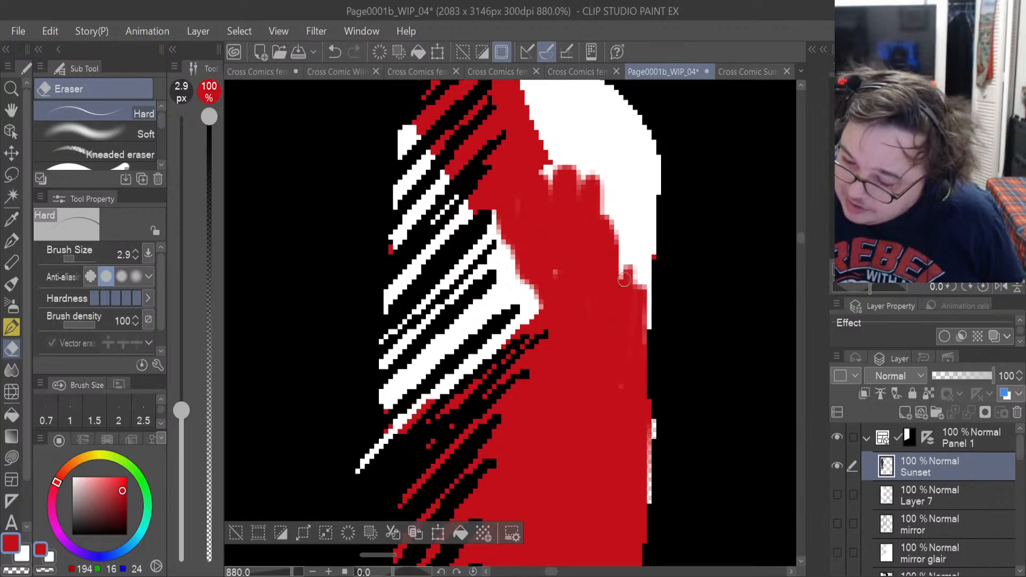
pyautogui.moveTo(540, 286)
pyautogui.mouseDown()
pyautogui.moveTo(532, 309)
pyautogui.moveTo(529, 288)
pyautogui.moveTo(536, 301)
pyautogui.mouseUp()
pyautogui.moveTo(643, 328)
pyautogui.mouseDown()
pyautogui.moveTo(646, 269)
pyautogui.moveTo(647, 309)
pyautogui.moveTo(643, 260)
pyautogui.moveTo(629, 287)
pyautogui.moveTo(624, 225)
pyautogui.moveTo(634, 250)
pyautogui.moveTo(630, 219)
pyautogui.moveTo(644, 242)
pyautogui.mouseUp()
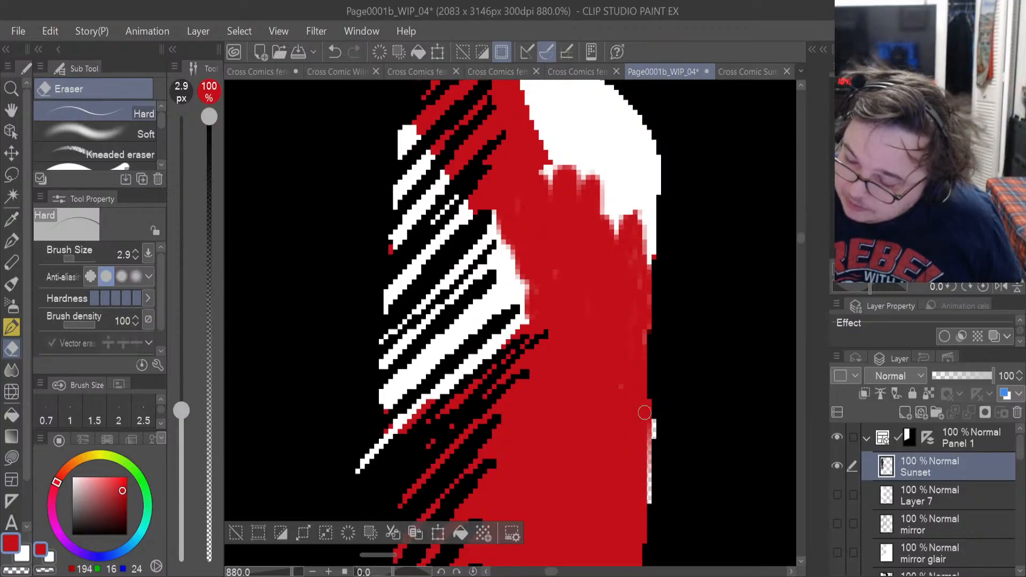
pyautogui.moveTo(800, 239); pyautogui.dragTo(800, 232)
pyautogui.moveTo(644, 429); pyautogui.dragTo(648, 411)
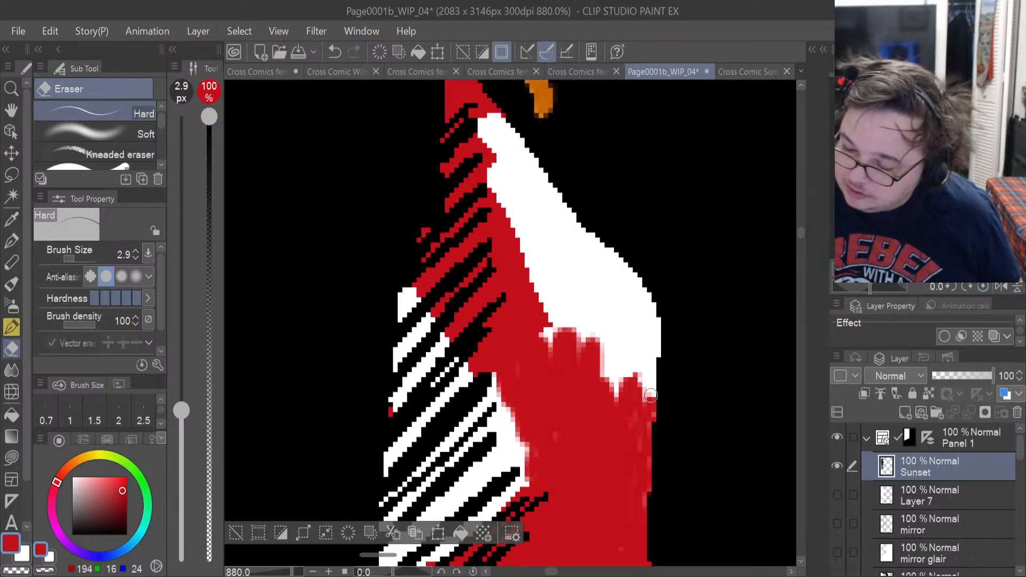
pyautogui.moveTo(651, 416)
pyautogui.mouseDown()
pyautogui.moveTo(657, 319)
pyautogui.moveTo(657, 327)
pyautogui.moveTo(640, 289)
pyautogui.moveTo(652, 304)
pyautogui.moveTo(634, 355)
pyautogui.mouseUp()
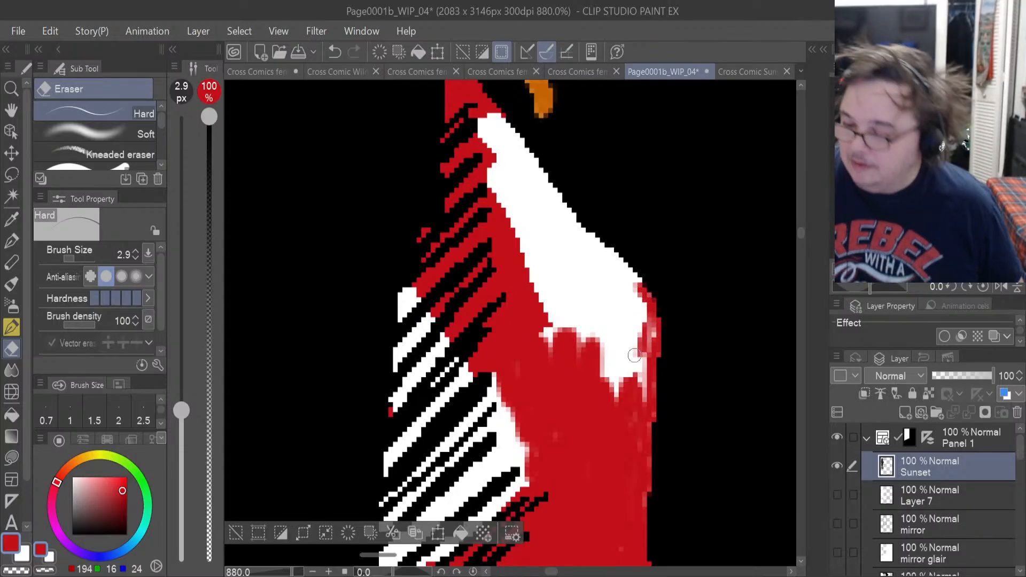
# Try to auto-select the remaining white area of the upper glove on the Sunset layer, fill it with red and deselect.
pyautogui.press('w')
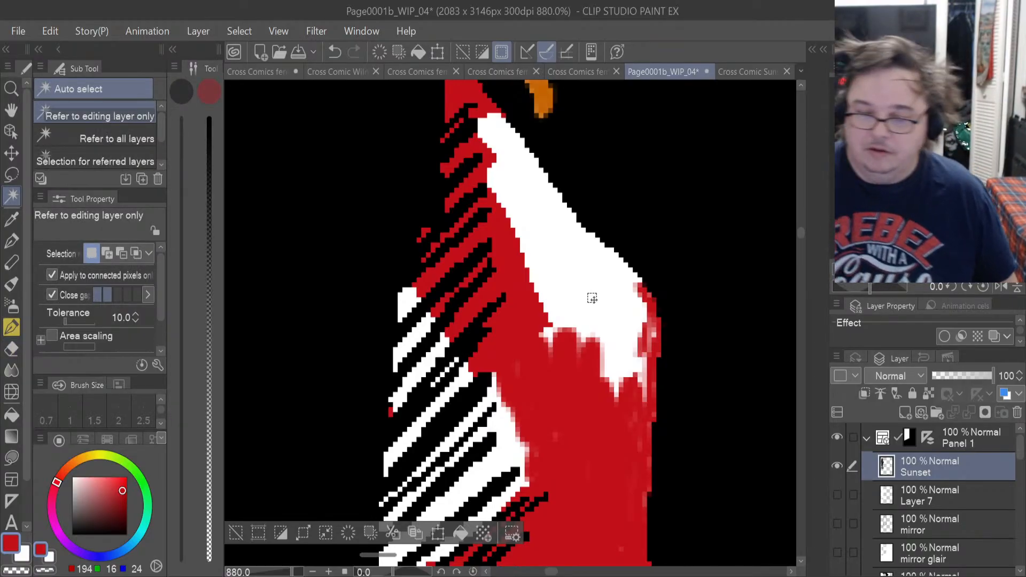
pyautogui.click(13, 177)
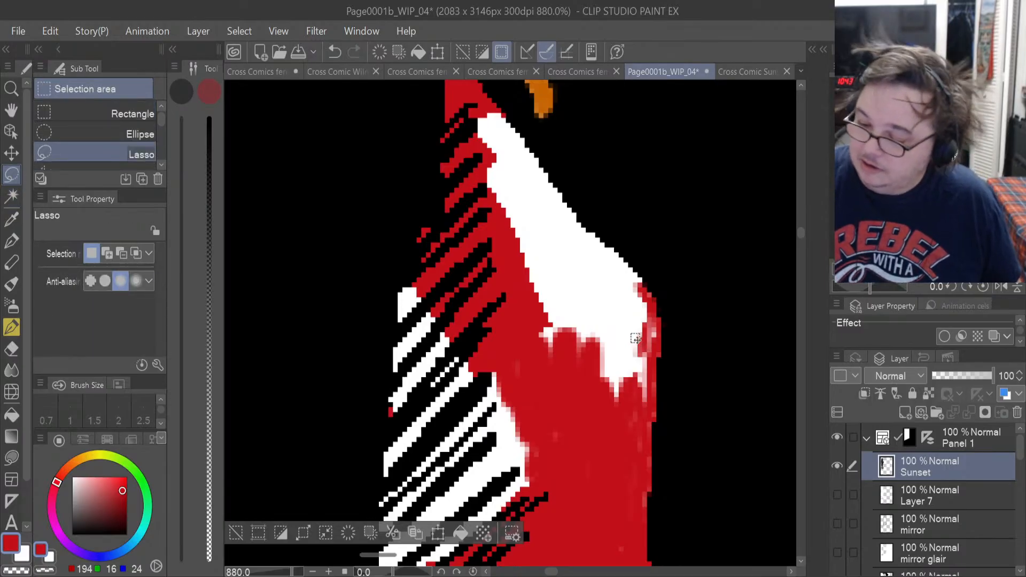
pyautogui.moveTo(560, 572); pyautogui.dragTo(506, 553)
pyautogui.click(451, 393)
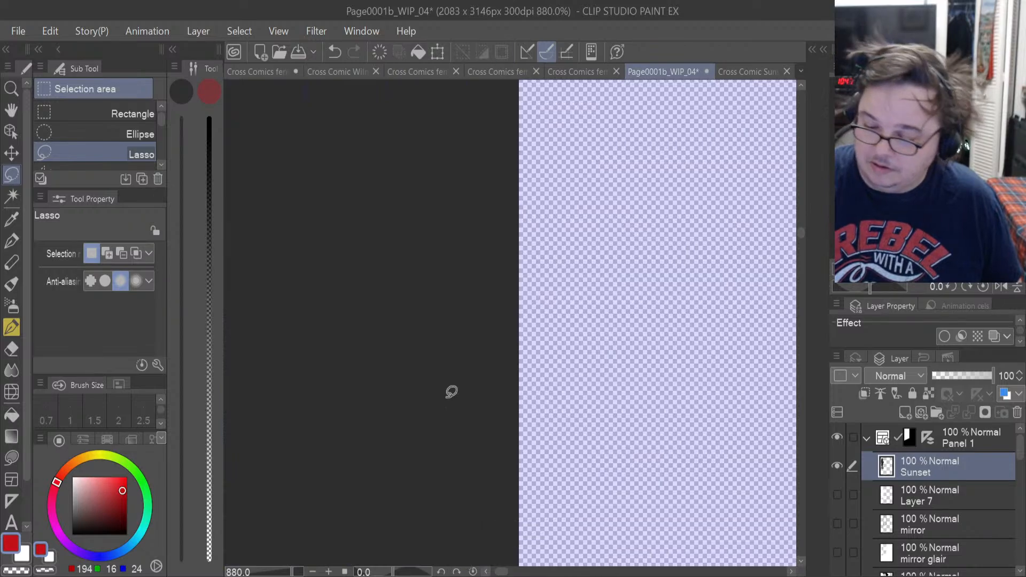
pyautogui.click(12, 195)
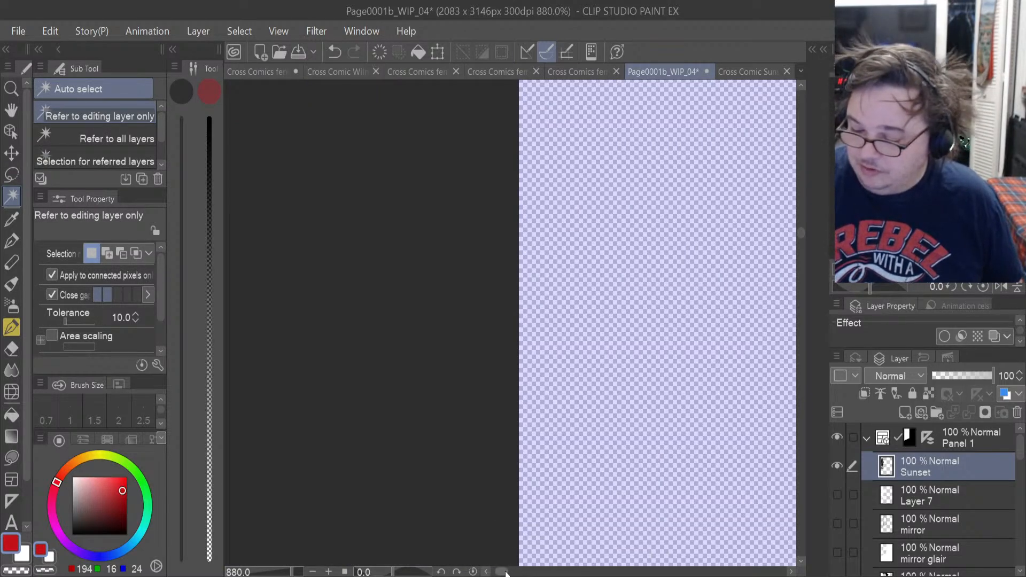
pyautogui.moveTo(505, 573); pyautogui.dragTo(558, 572)
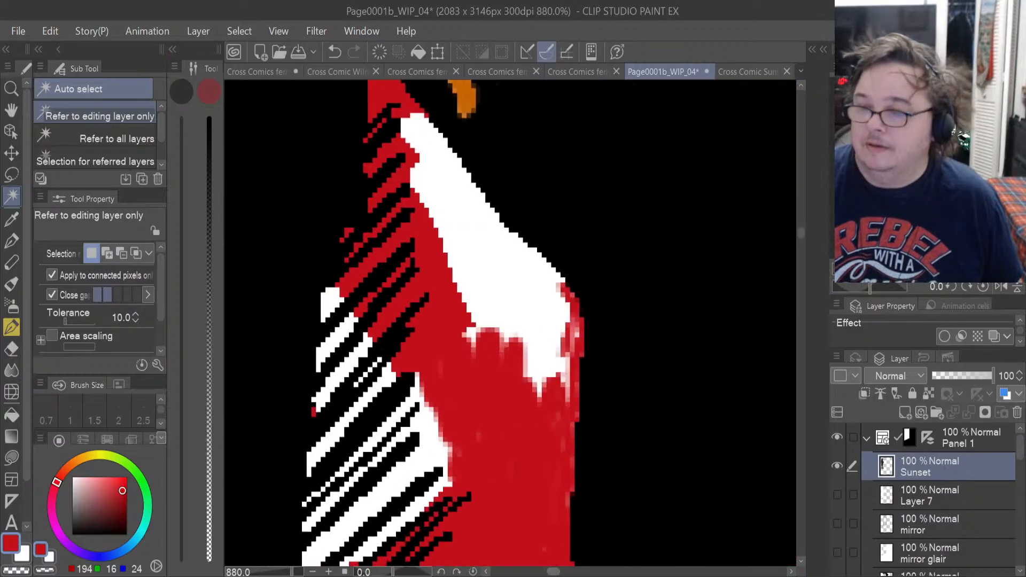
pyautogui.click(522, 289)
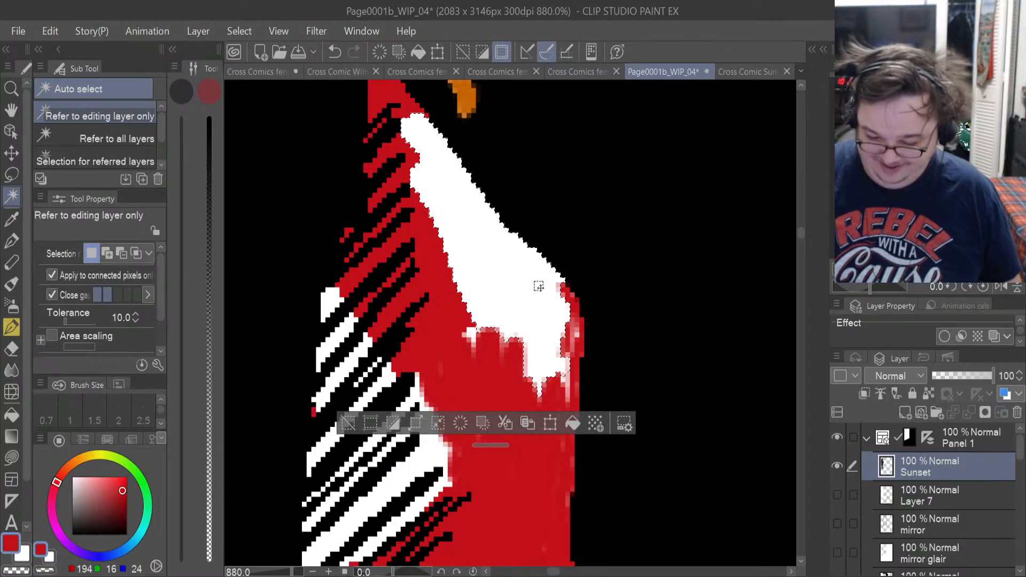
pyautogui.hotkey('alt', 'BackSpace')
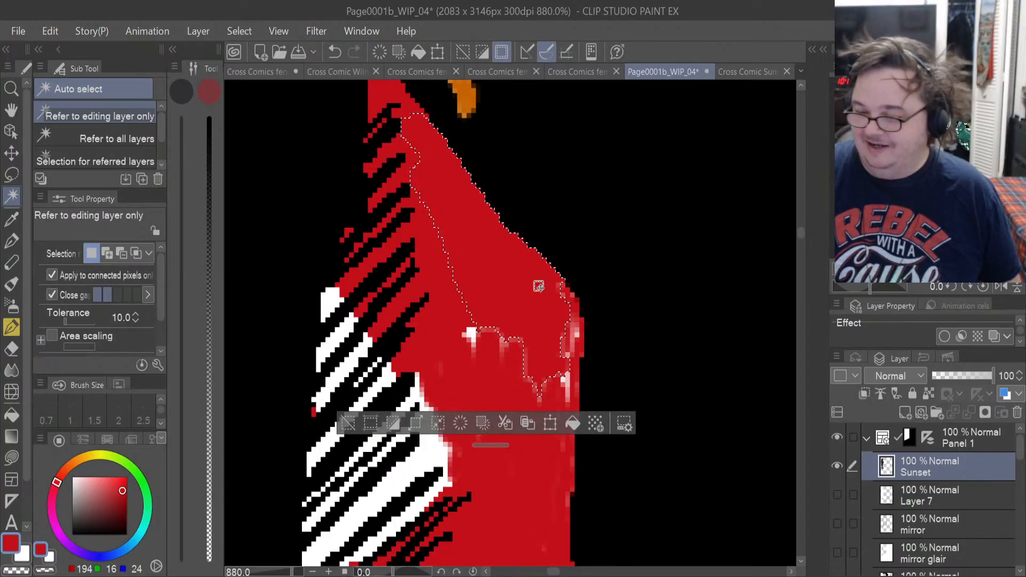
pyautogui.hotkey('ctrl', 'd')
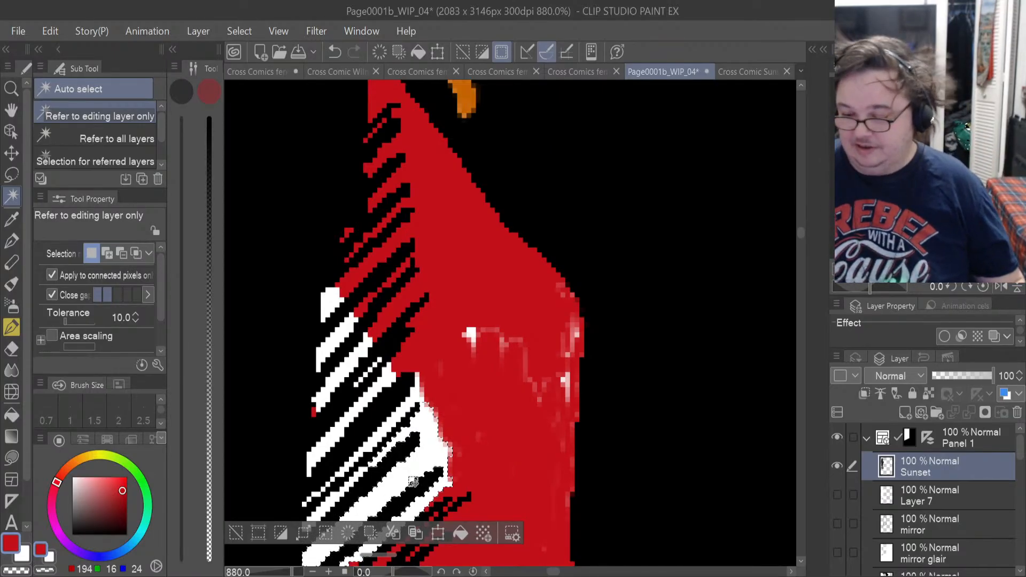
# Undo the red fill and erasing on the Sunset layer, along with the last red lasso fill of the upper glove.
pyautogui.hotkey('ctrl', 'z')
pyautogui.hotkey('ctrl', 'z')
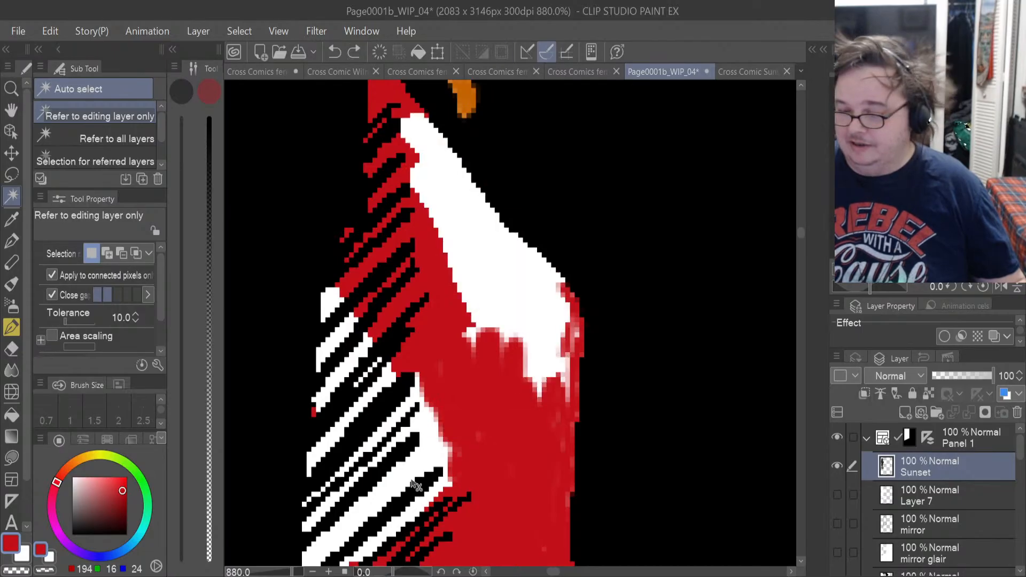
pyautogui.hotkey('ctrl', 'z')
pyautogui.hotkey('ctrl', 'z')
pyautogui.hotkey('ctrl', 'z')
pyautogui.hotkey('ctrl', 'z')
pyautogui.hotkey('ctrl', 'z')
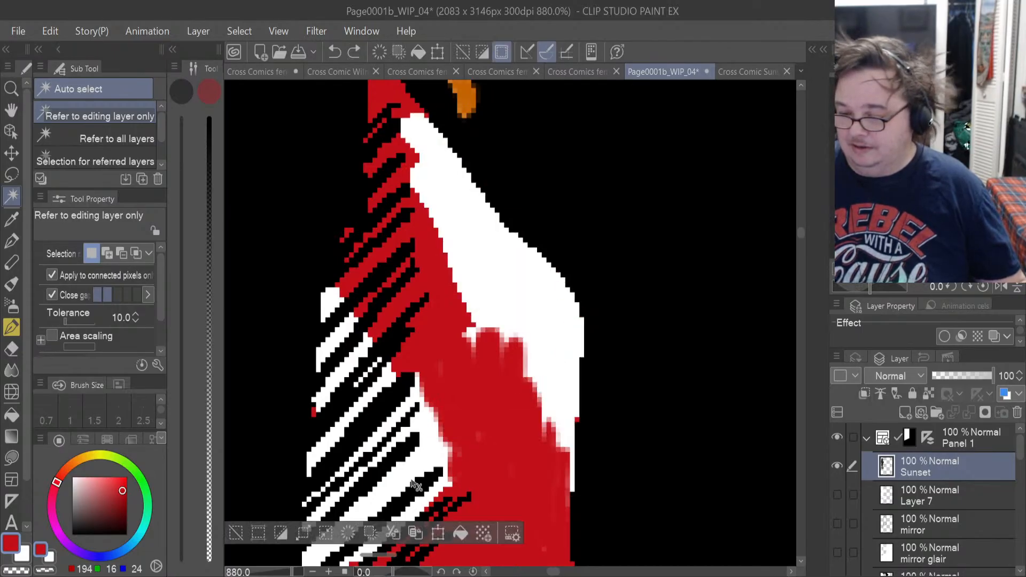
pyautogui.hotkey('ctrl', 'z')
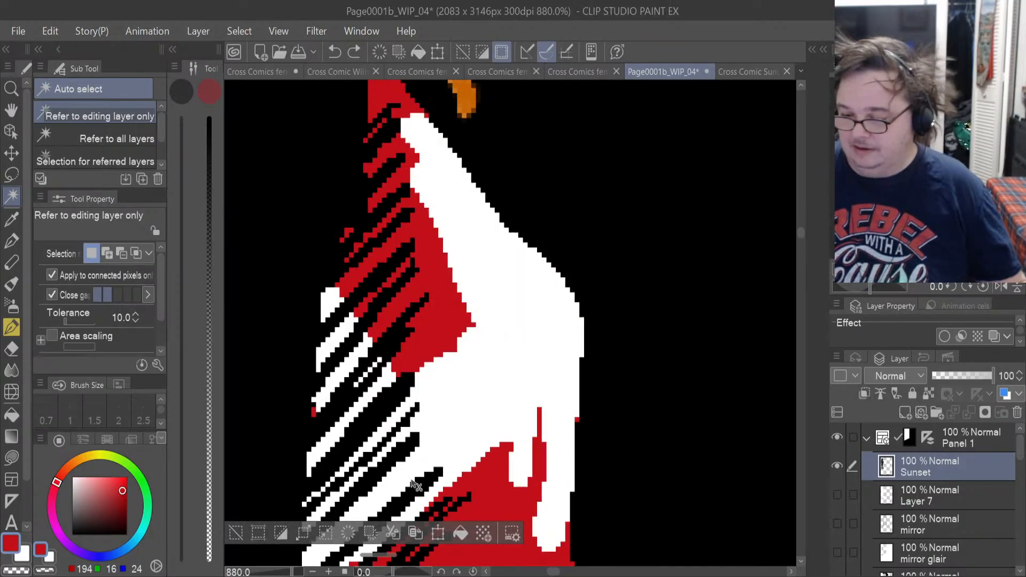
pyautogui.hotkey('ctrl', 'z')
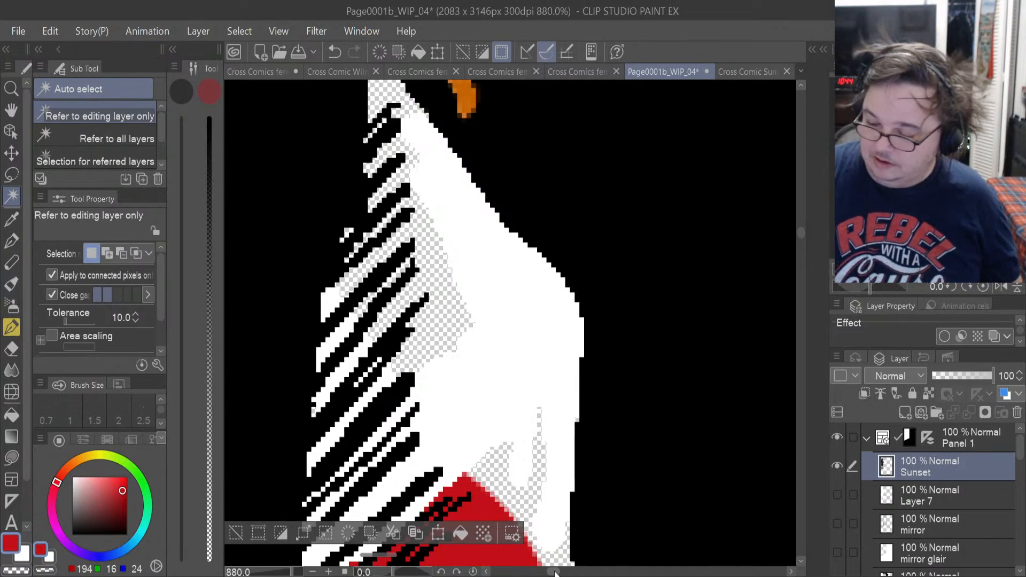
# Clear the existing selection, then auto-select the large white area of the upper glove on the Sunset layer and delete it.
pyautogui.moveTo(554, 571); pyautogui.dragTo(507, 571)
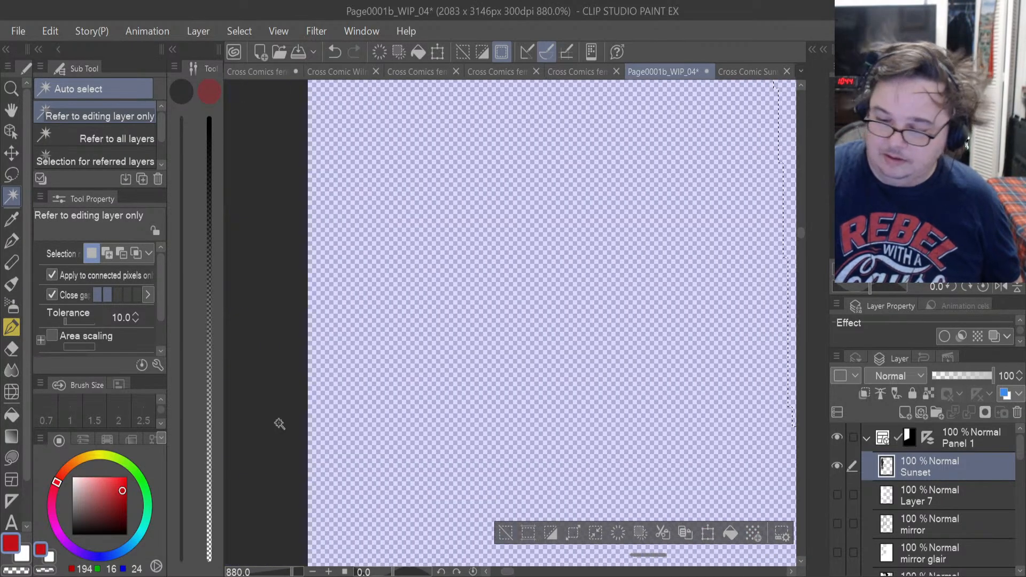
pyautogui.hotkey('ctrl', 'd')
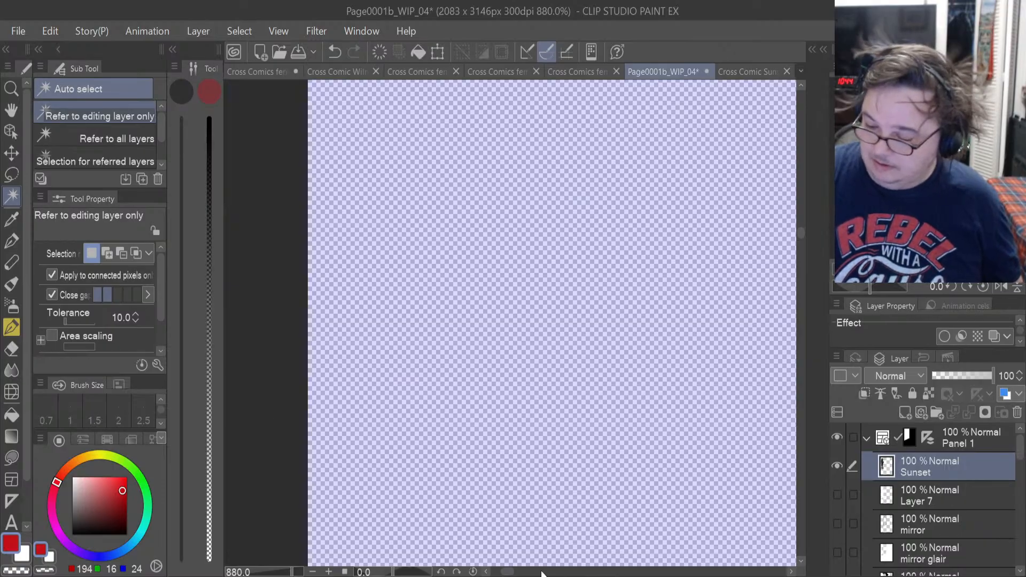
pyautogui.moveTo(509, 572); pyautogui.dragTo(553, 572)
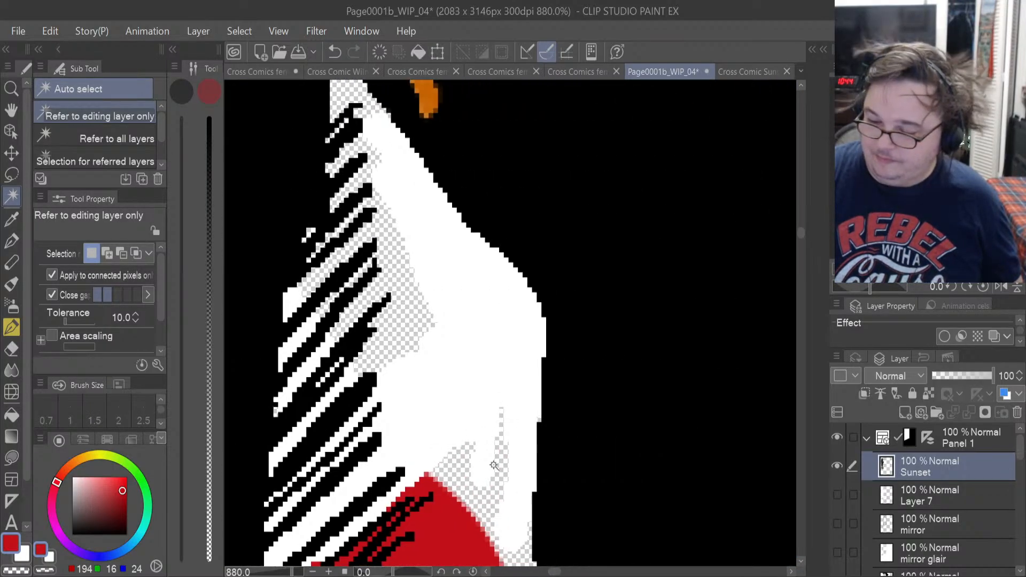
pyautogui.click(444, 393)
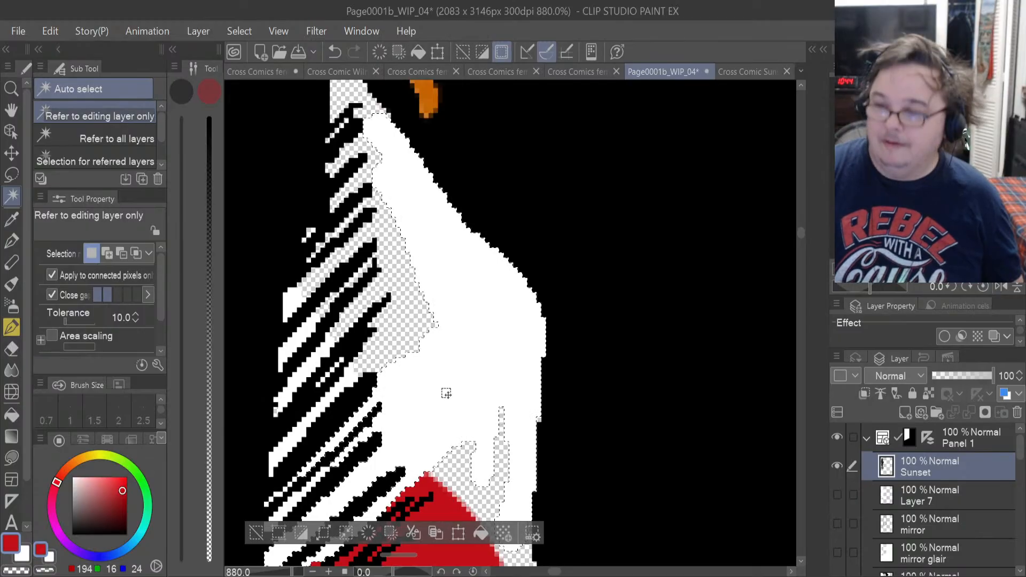
pyautogui.press('Delete')
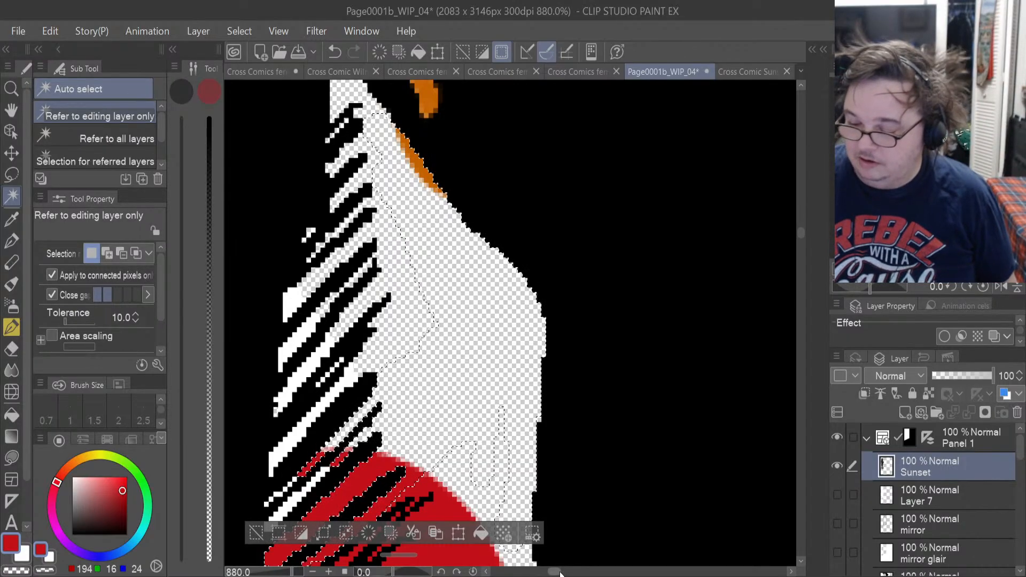
# Auto-select and delete the white gaps between the hatching lines along the upper glove's shaded edge on the Sunset layer.
pyautogui.moveTo(560, 573); pyautogui.dragTo(555, 574)
pyautogui.click(499, 443)
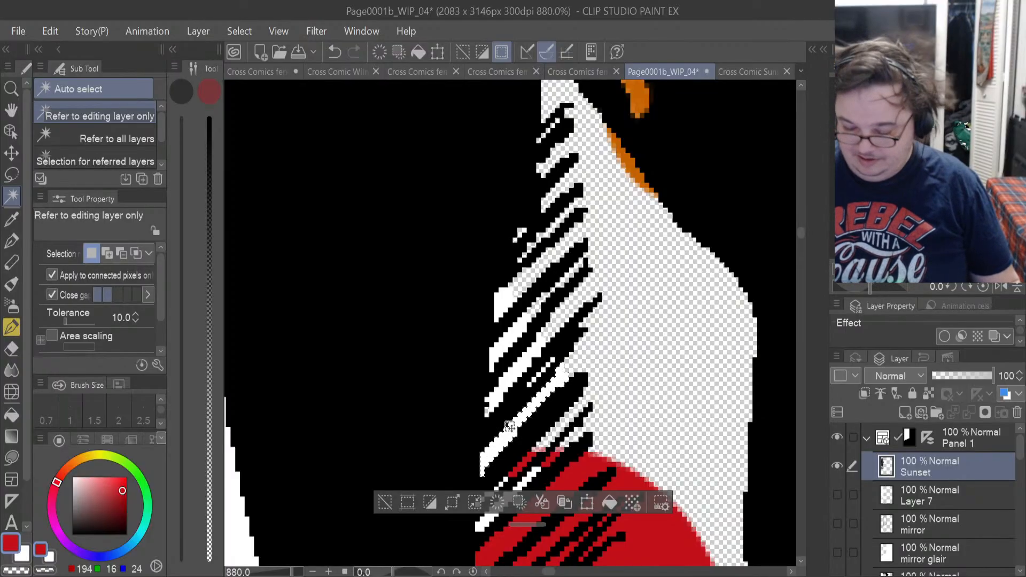
pyautogui.click(510, 378)
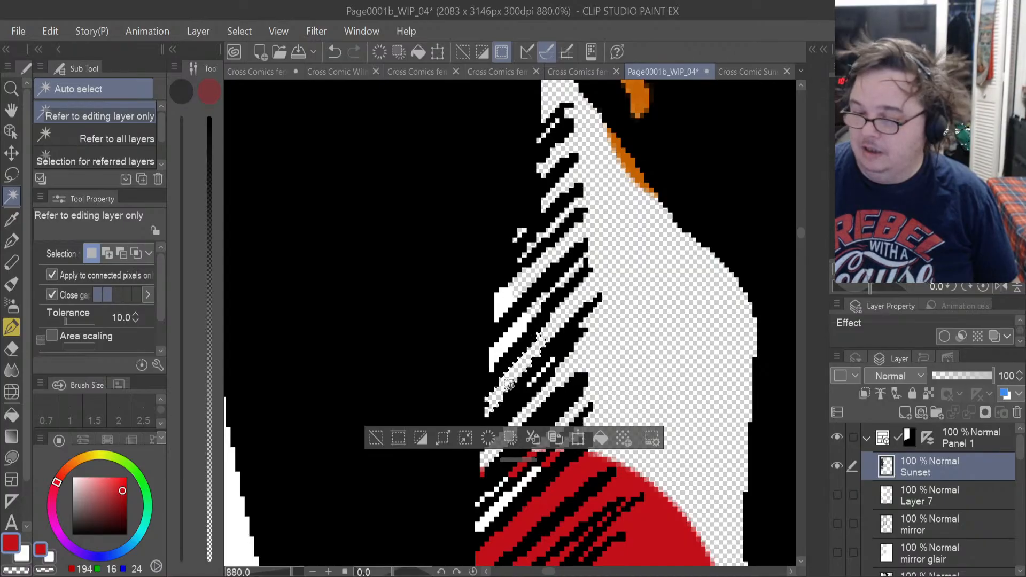
pyautogui.click(519, 338)
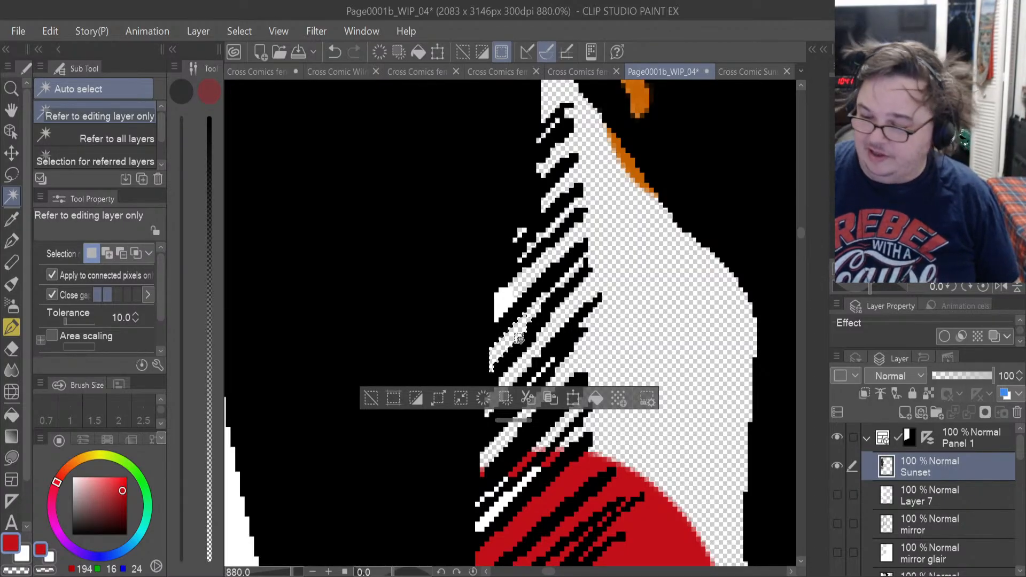
pyautogui.click(508, 294)
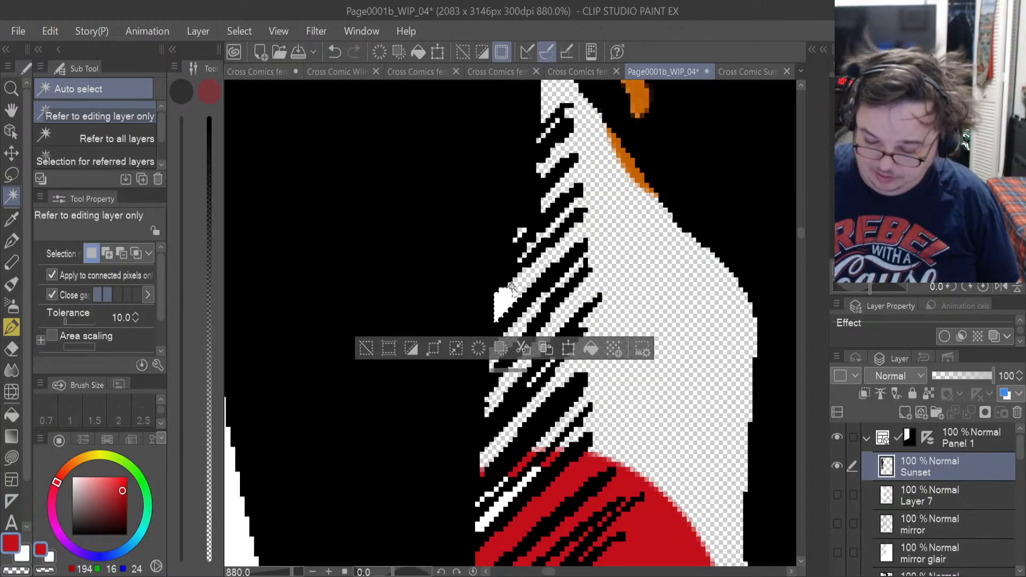
pyautogui.press('Delete')
pyautogui.click(494, 514)
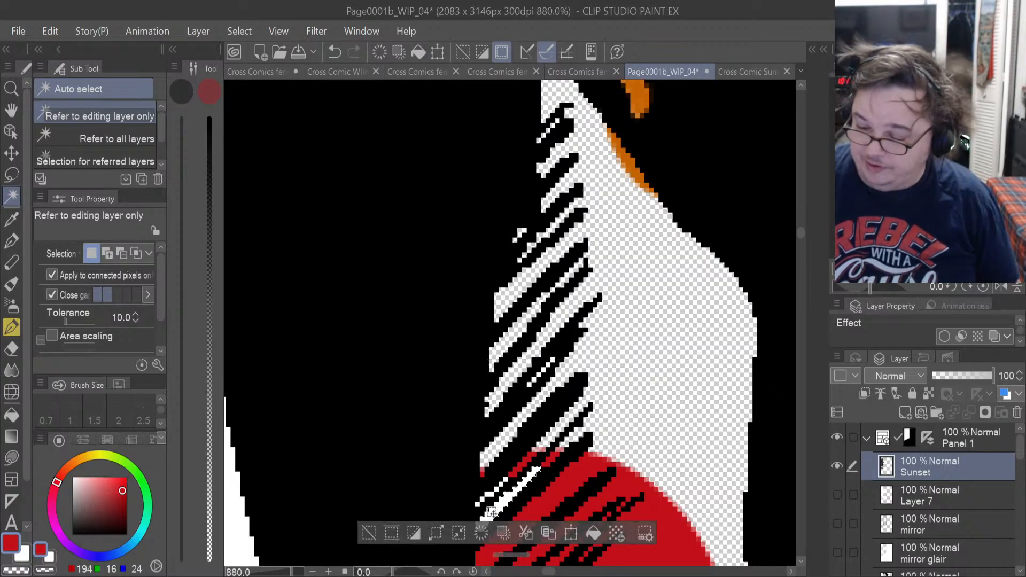
pyautogui.press('Delete')
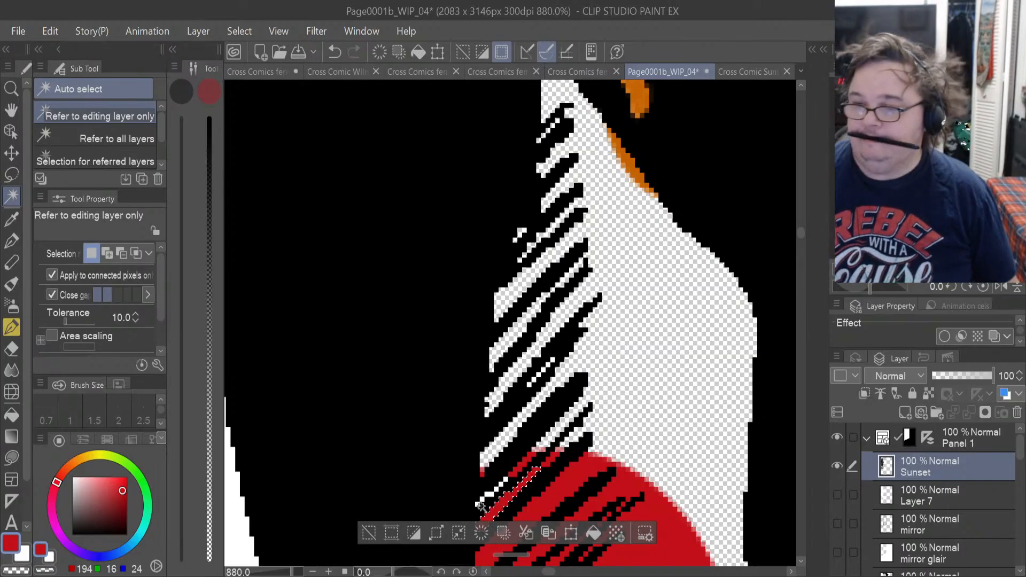
# Delete the white strip between the hair and the gloved arm on the Sunset layer, and deselect.
pyautogui.scroll(-5, 479, 505)
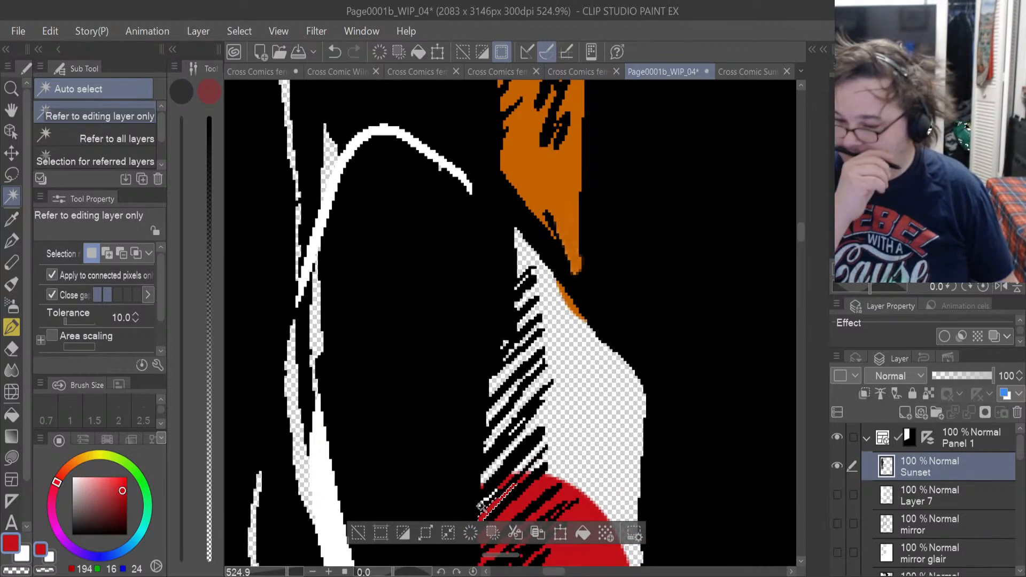
pyautogui.click(333, 503)
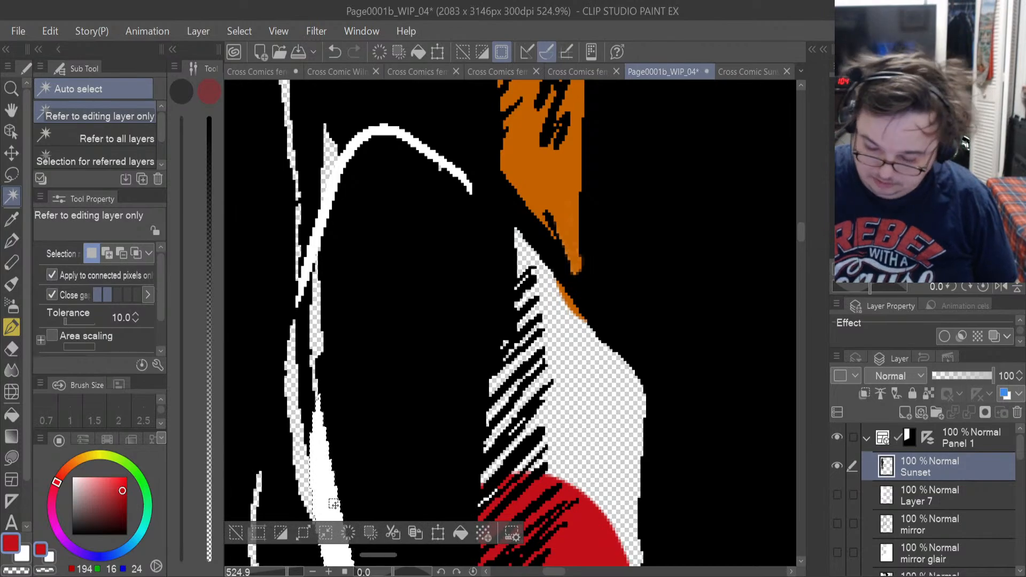
pyautogui.press('Delete')
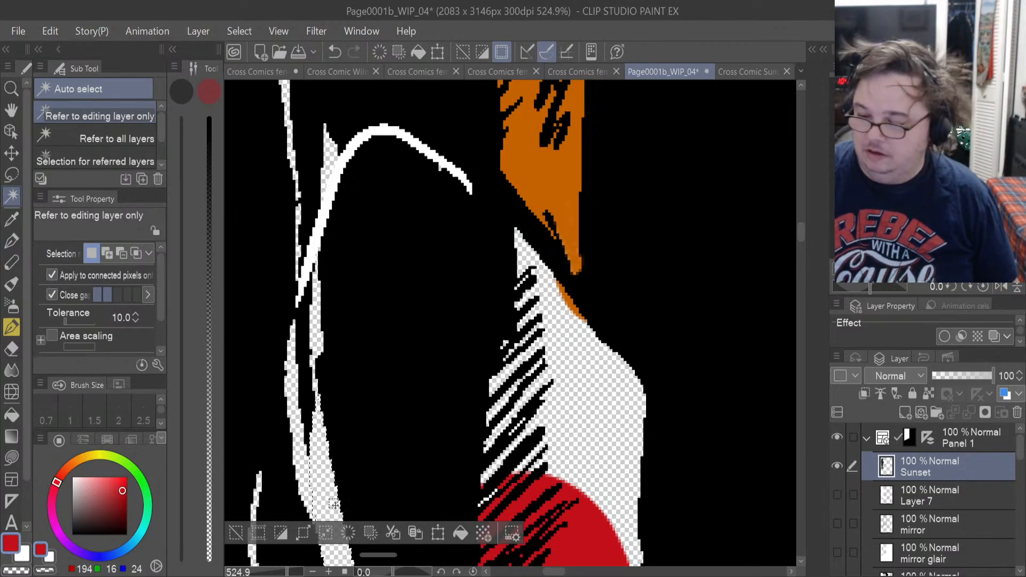
pyautogui.moveTo(802, 236)
pyautogui.mouseDown()
pyautogui.moveTo(797, 258)
pyautogui.moveTo(796, 230)
pyautogui.mouseUp()
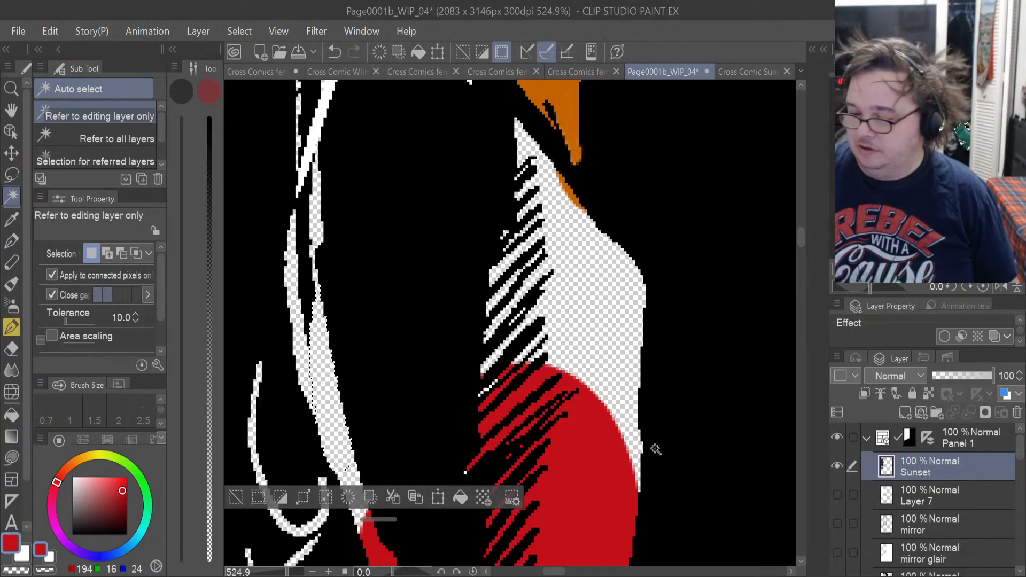
pyautogui.scroll(-6, 657, 479)
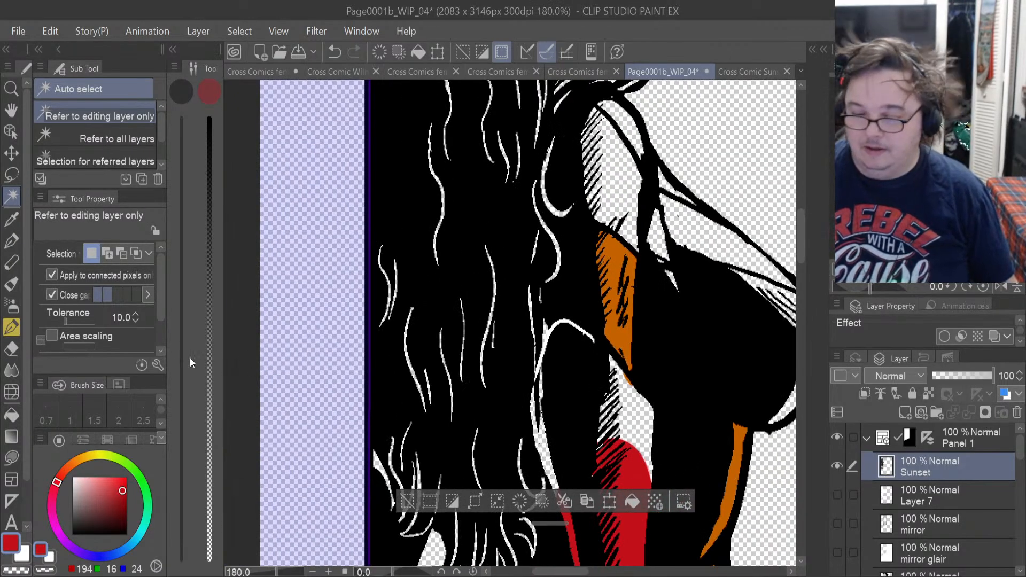
pyautogui.hotkey('ctrl', 'd')
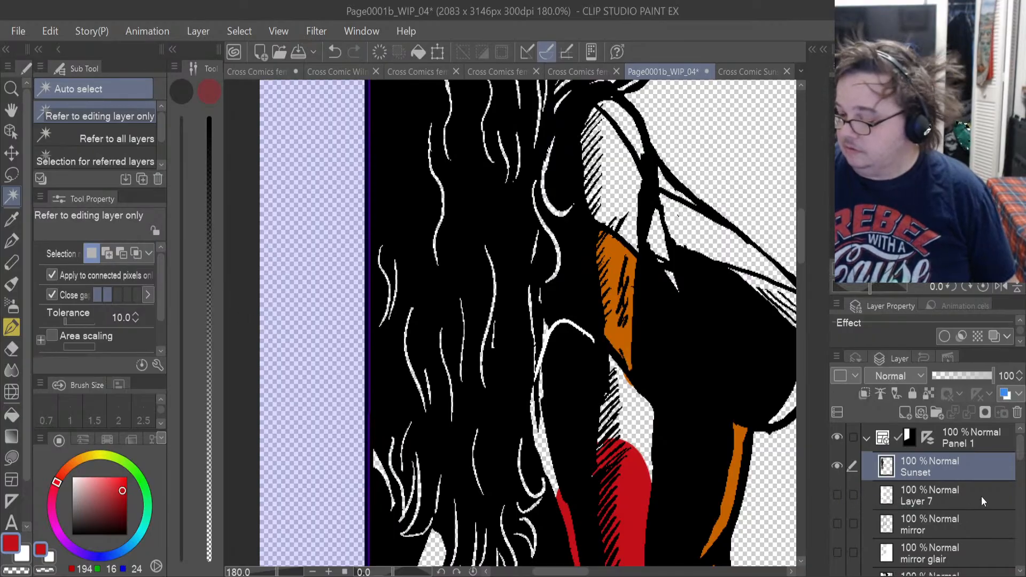
# Collapse the Sunset colour folder and hide it so only the Sunset line art shows.
pyautogui.moveTo(1020, 454); pyautogui.dragTo(1021, 486)
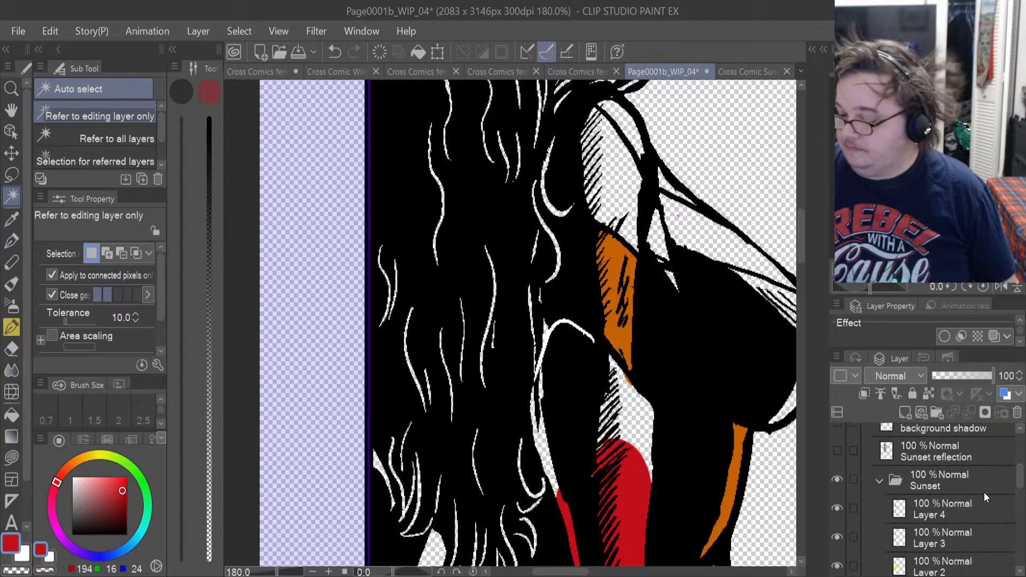
pyautogui.click(880, 480)
pyautogui.click(837, 480)
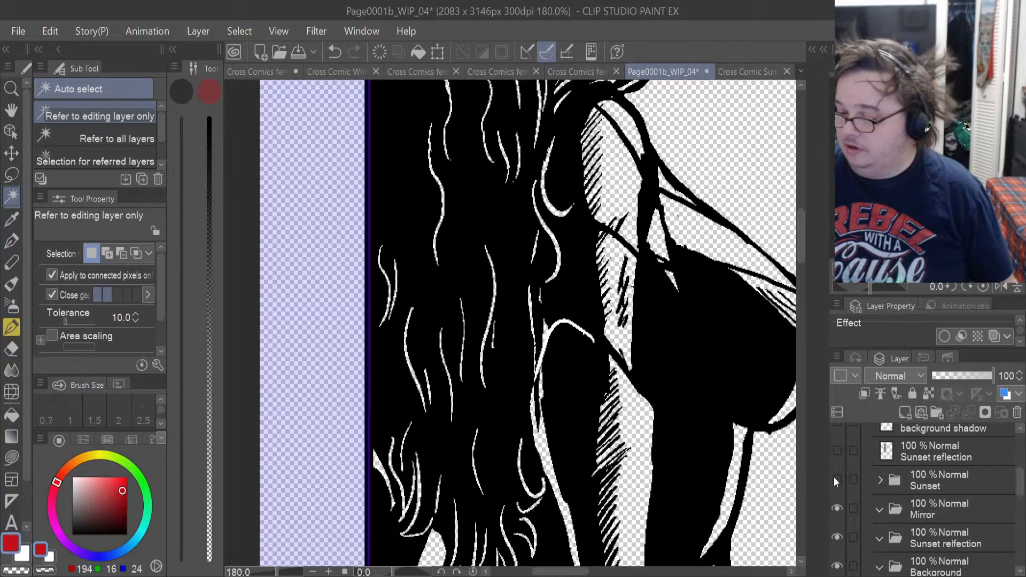
pyautogui.moveTo(1020, 490); pyautogui.dragTo(1020, 449)
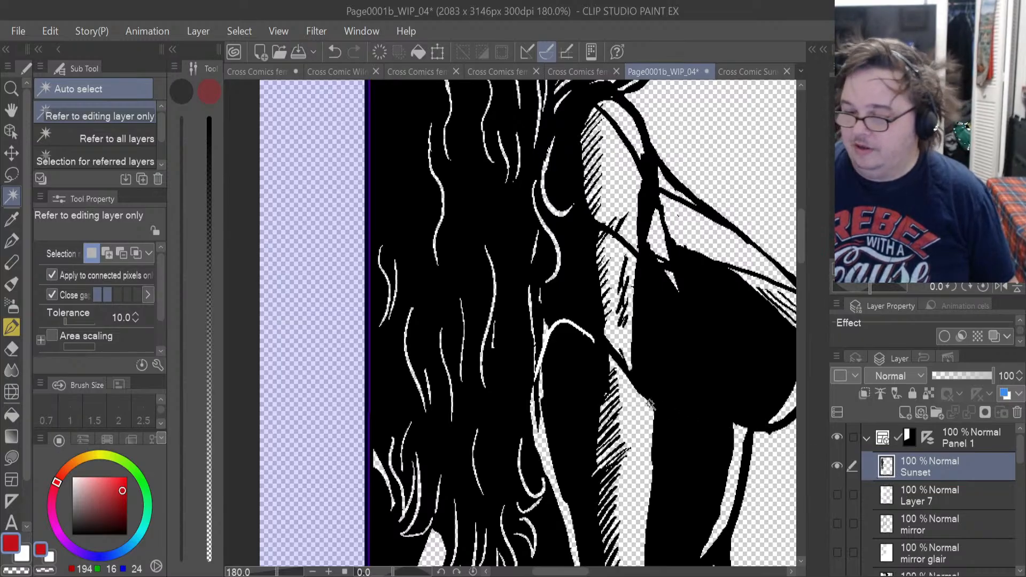
pyautogui.scroll(-8, 649, 405)
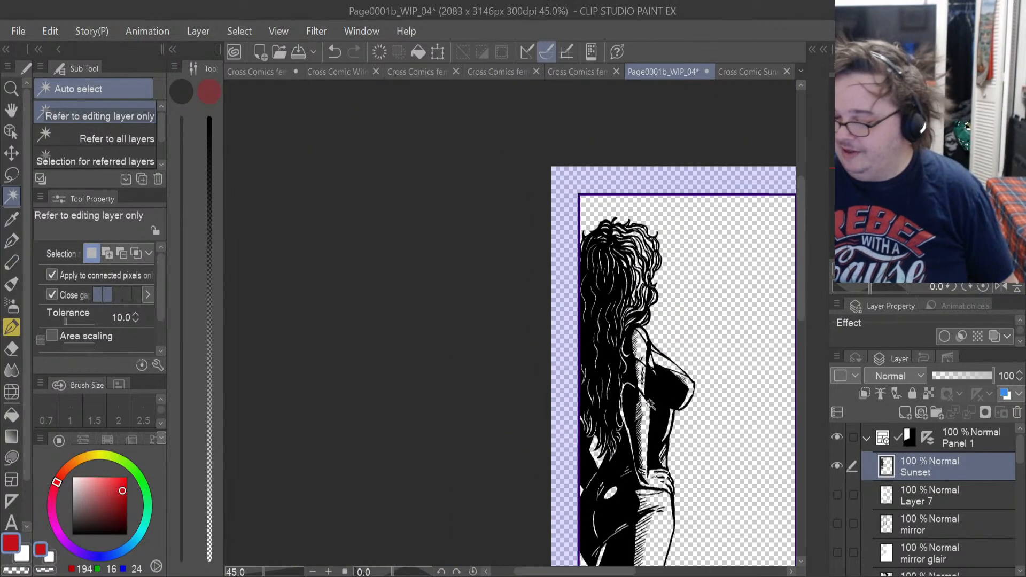
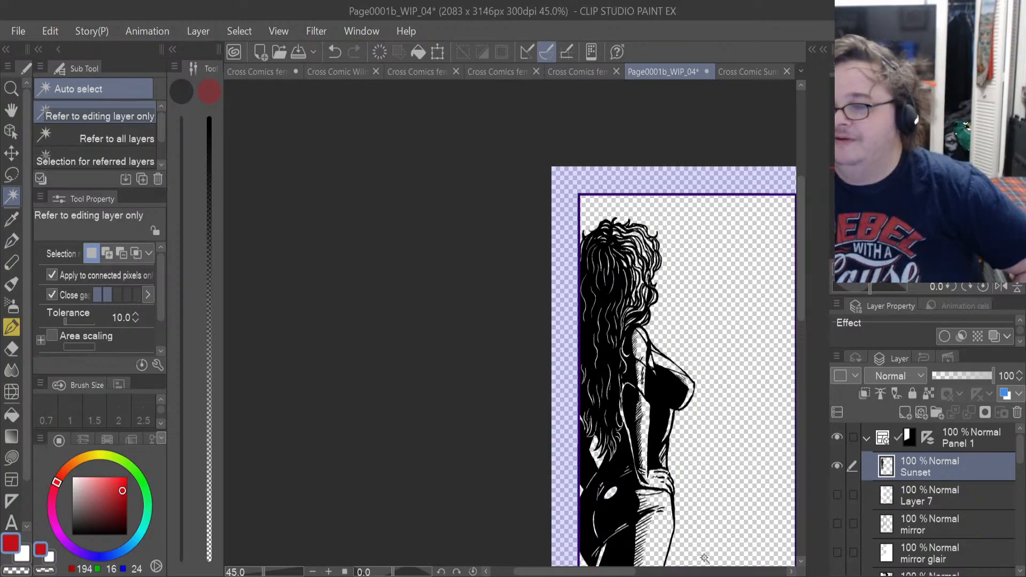
pyautogui.scroll(6, 689, 525)
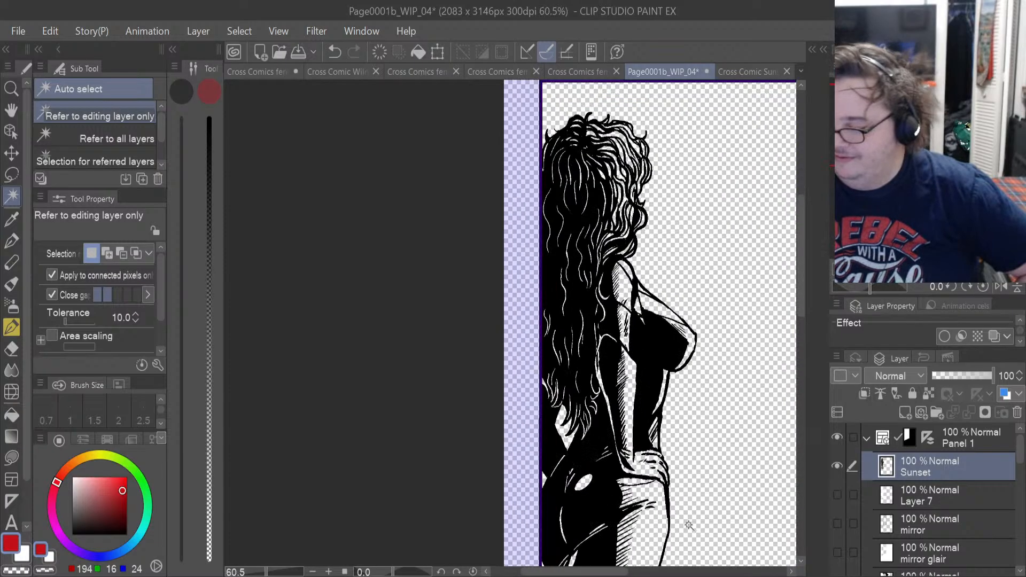
pyautogui.scroll(3, 689, 525)
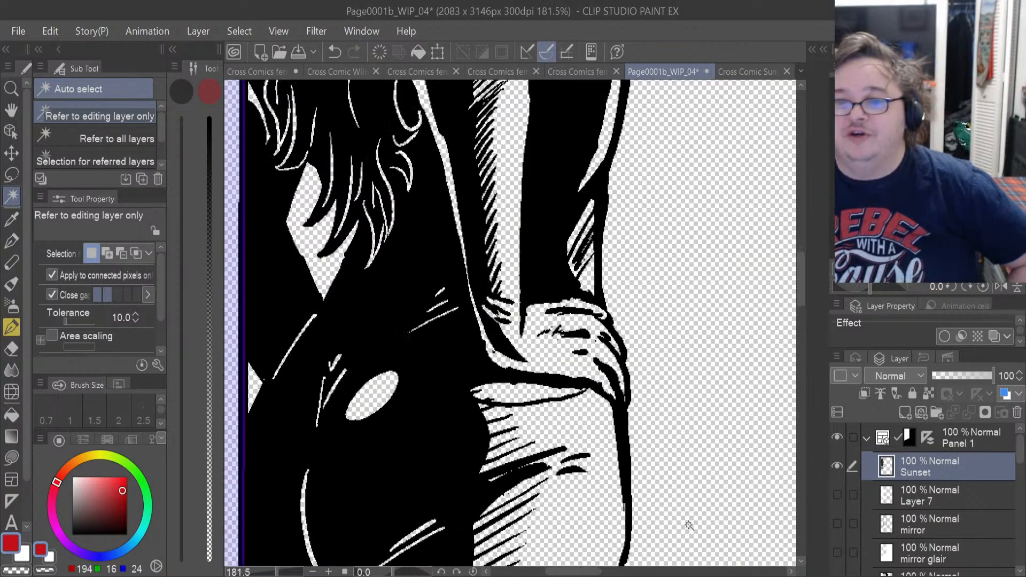
pyautogui.scroll(-4, 688, 526)
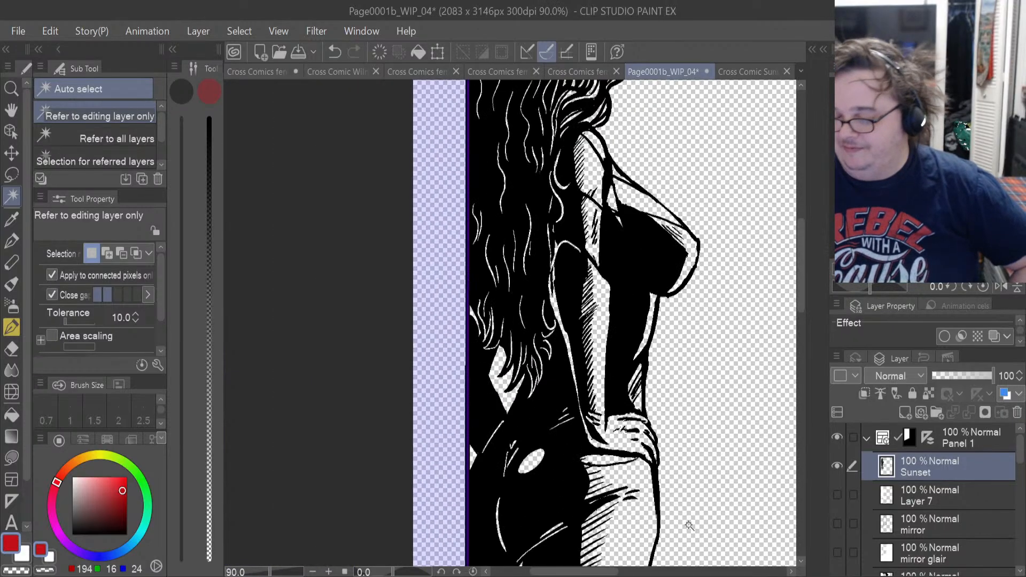
pyautogui.scroll(-2, 689, 525)
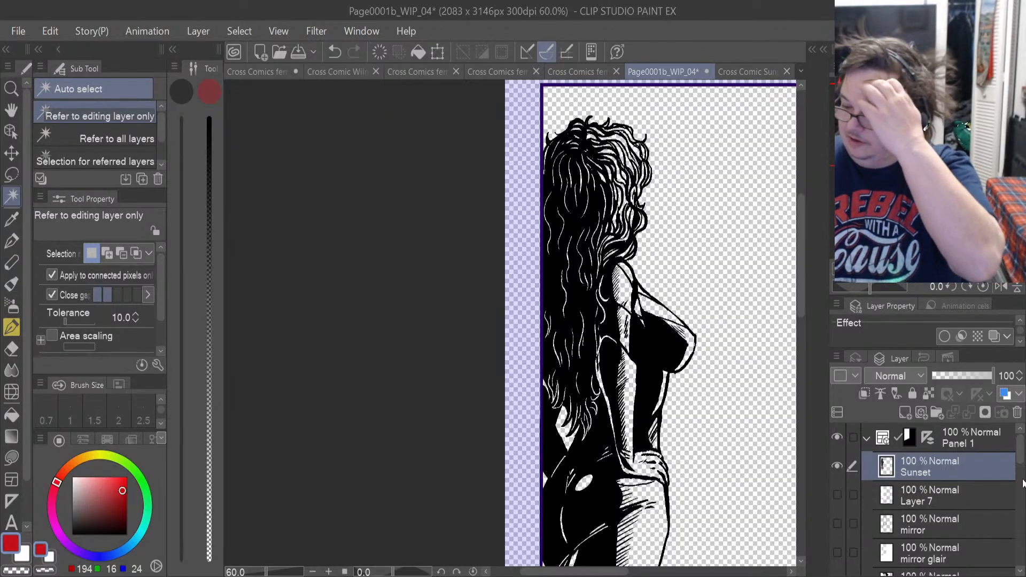
# Show and expand the Sunset colour folder, and make its Layer 4 active.
pyautogui.moveTo(1022, 483); pyautogui.dragTo(1022, 502)
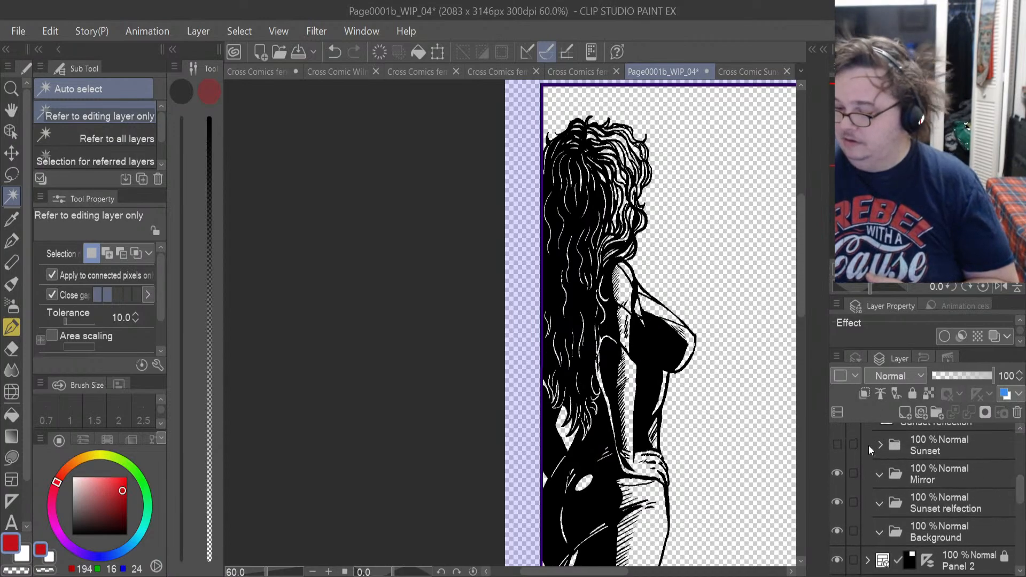
pyautogui.click(837, 445)
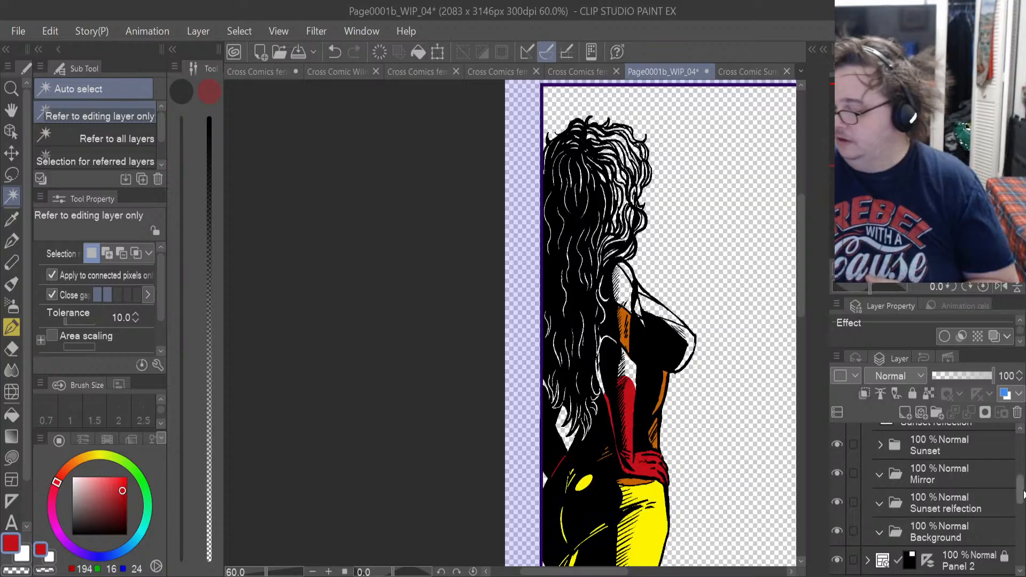
pyautogui.moveTo(1022, 494)
pyautogui.mouseDown()
pyautogui.moveTo(1022, 464)
pyautogui.moveTo(1021, 493)
pyautogui.mouseUp()
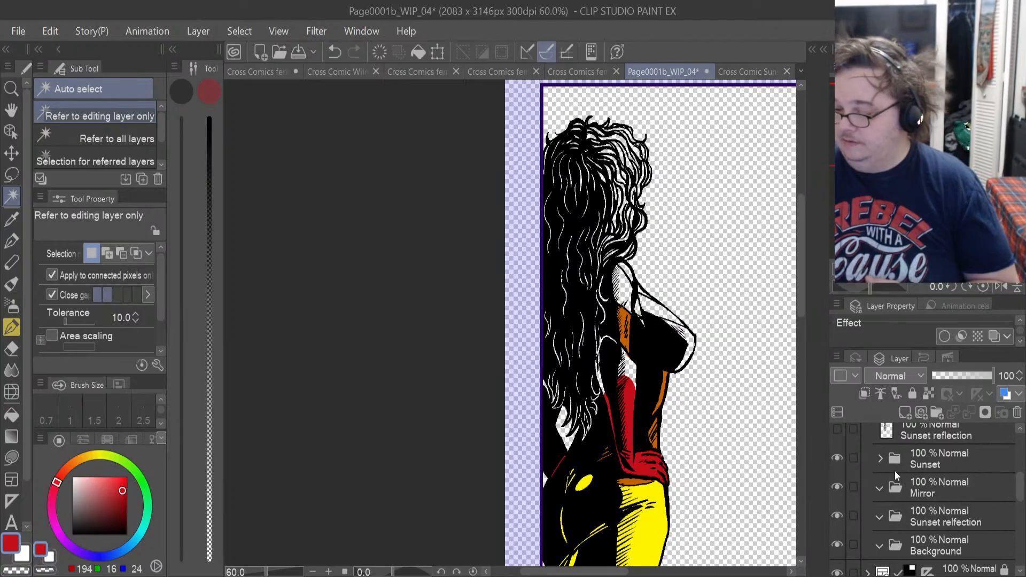
pyautogui.click(880, 459)
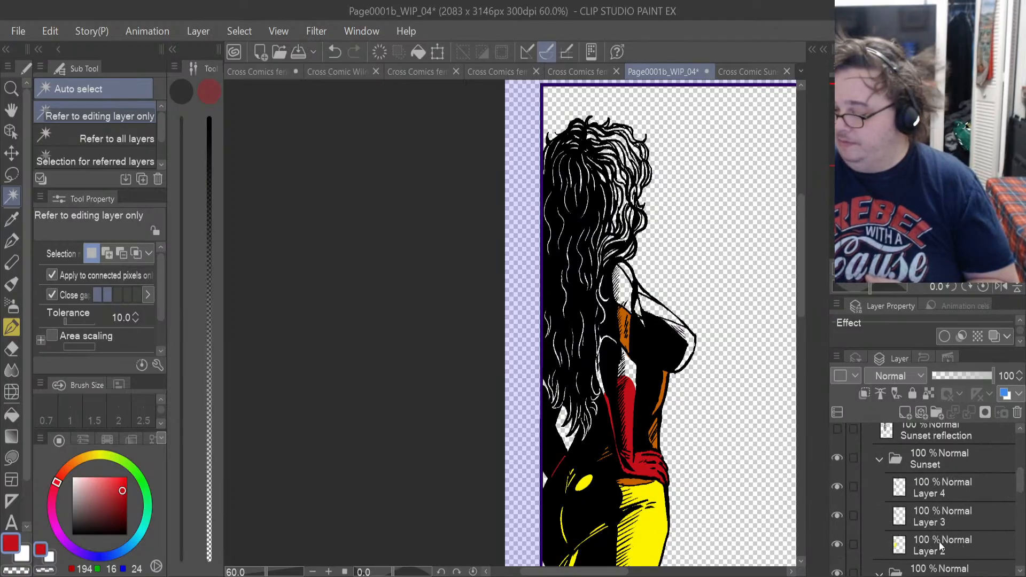
pyautogui.click(928, 494)
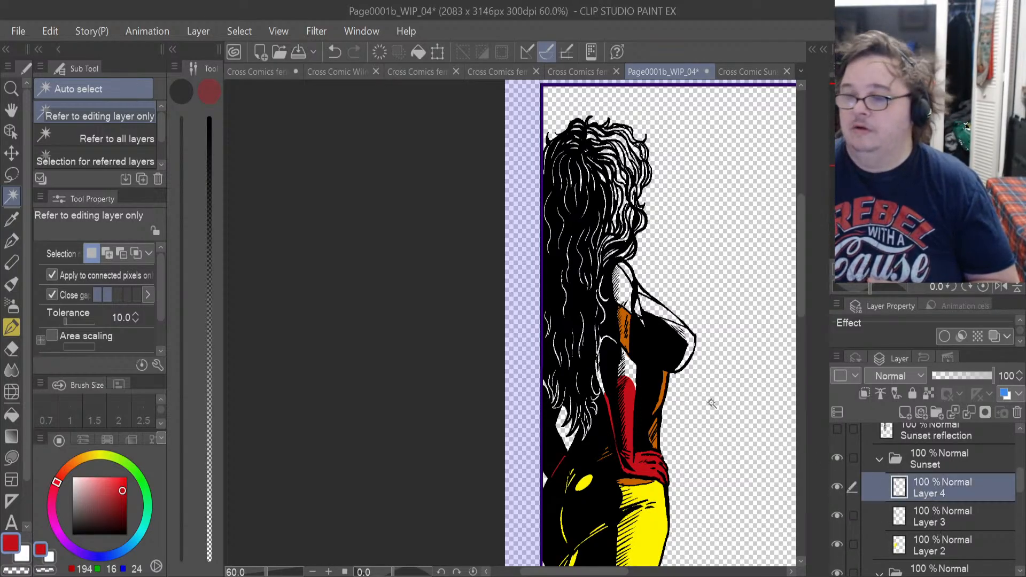
# Lasso-fill the blank upper glove and the long strip along its hair-side edge with red on Layer 4.
pyautogui.scroll(2, 711, 403)
pyautogui.scroll(5, 619, 369)
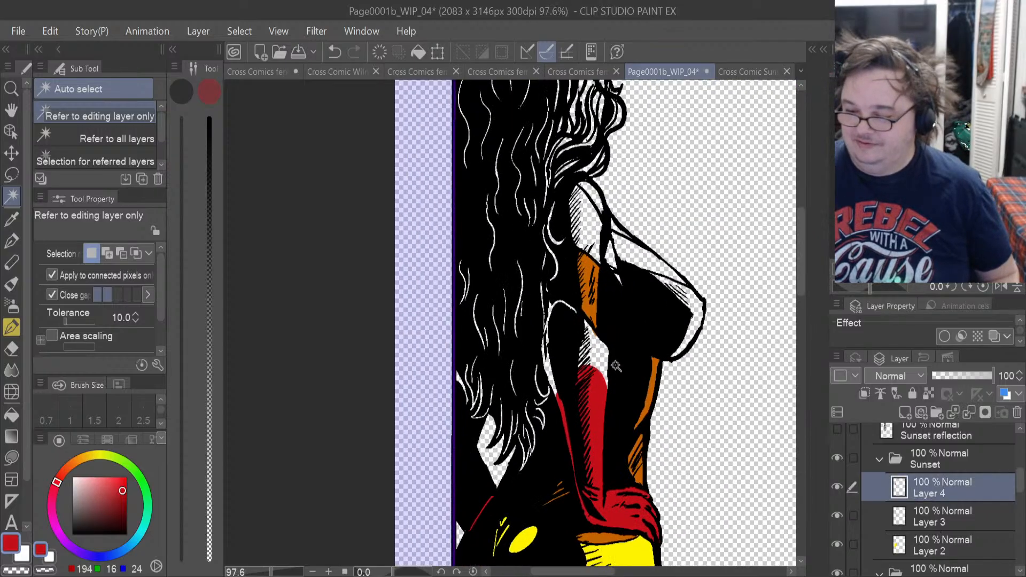
pyautogui.scroll(1, 598, 366)
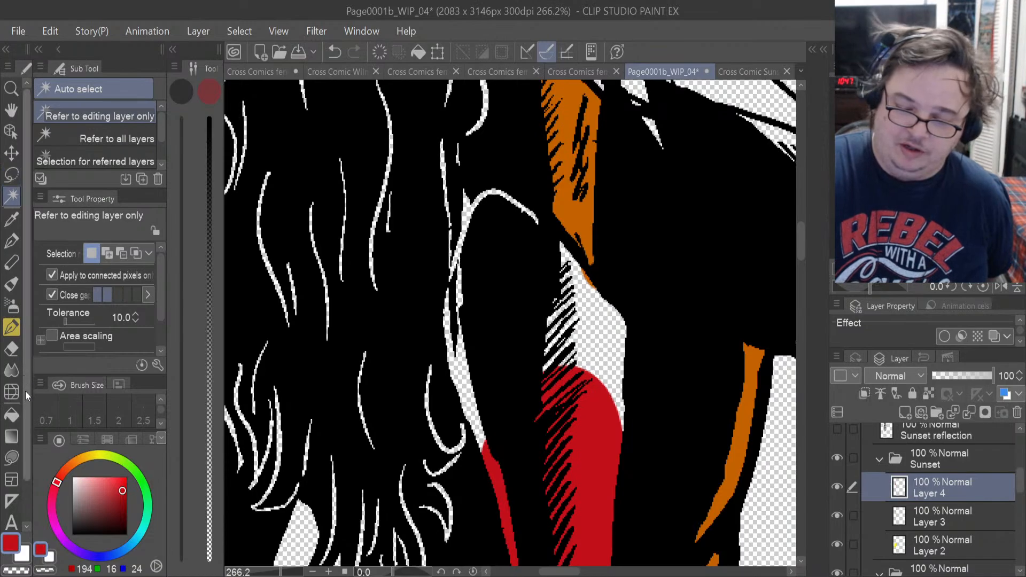
pyautogui.click(12, 457)
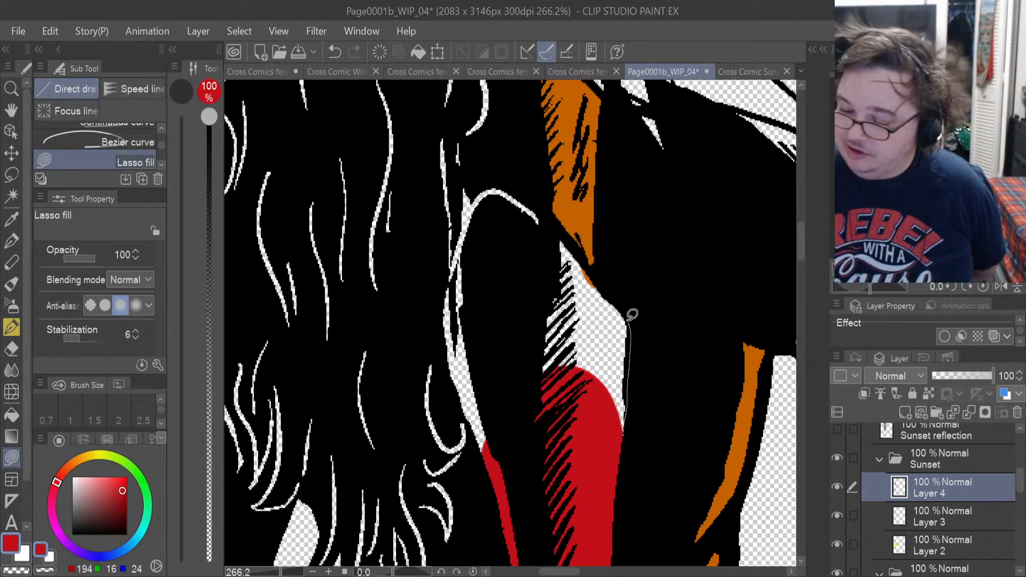
pyautogui.moveTo(632, 315)
pyautogui.mouseDown()
pyautogui.moveTo(568, 238)
pyautogui.moveTo(523, 380)
pyautogui.moveTo(540, 428)
pyautogui.mouseUp()
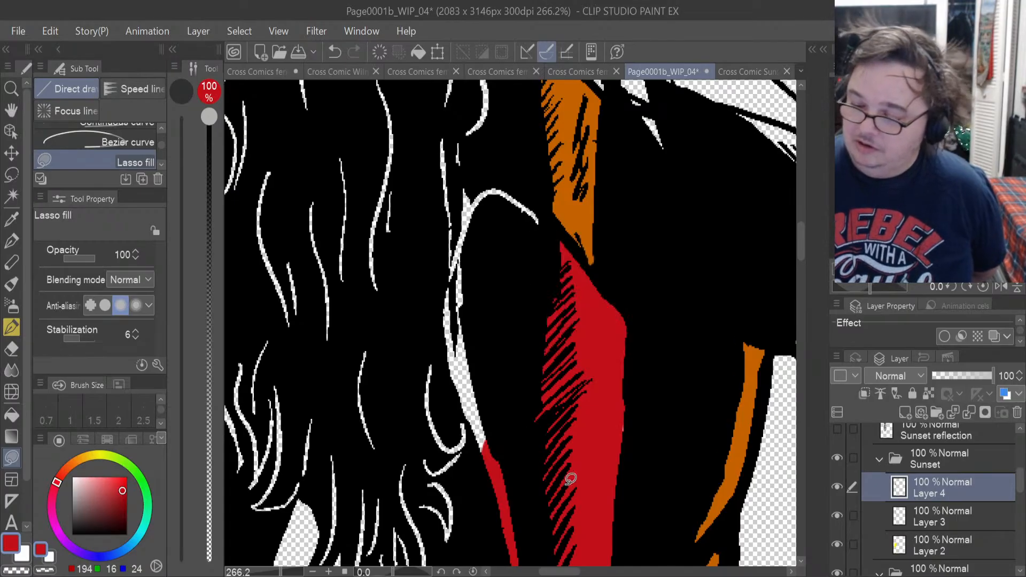
pyautogui.moveTo(486, 457)
pyautogui.mouseDown()
pyautogui.moveTo(446, 371)
pyautogui.moveTo(438, 318)
pyautogui.moveTo(443, 273)
pyautogui.moveTo(490, 192)
pyautogui.mouseUp()
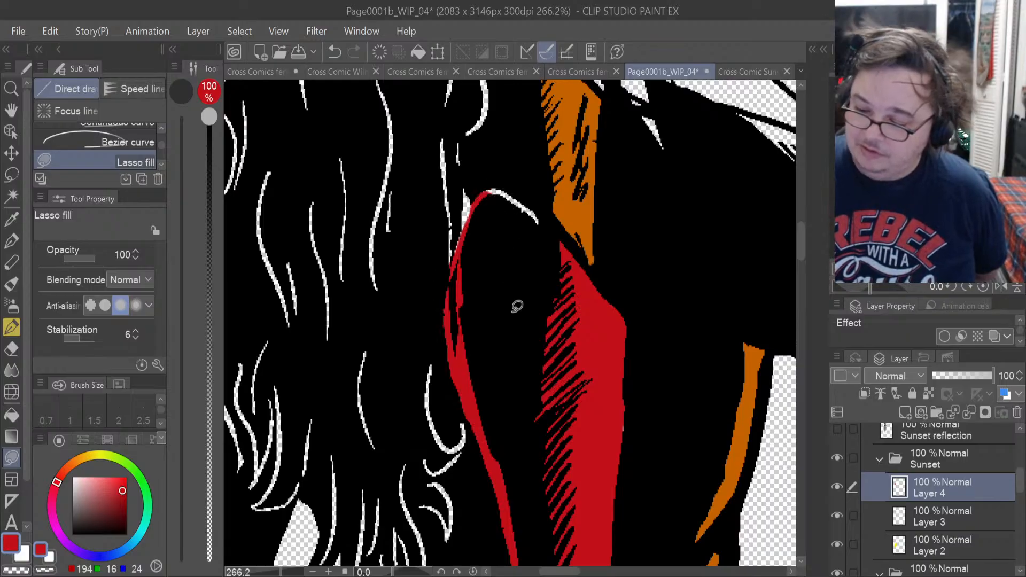
# Lasso-fill the remaining gaps along the glove's curved upper rim in red, and switch to the Hard eraser.
pyautogui.scroll(2, 517, 307)
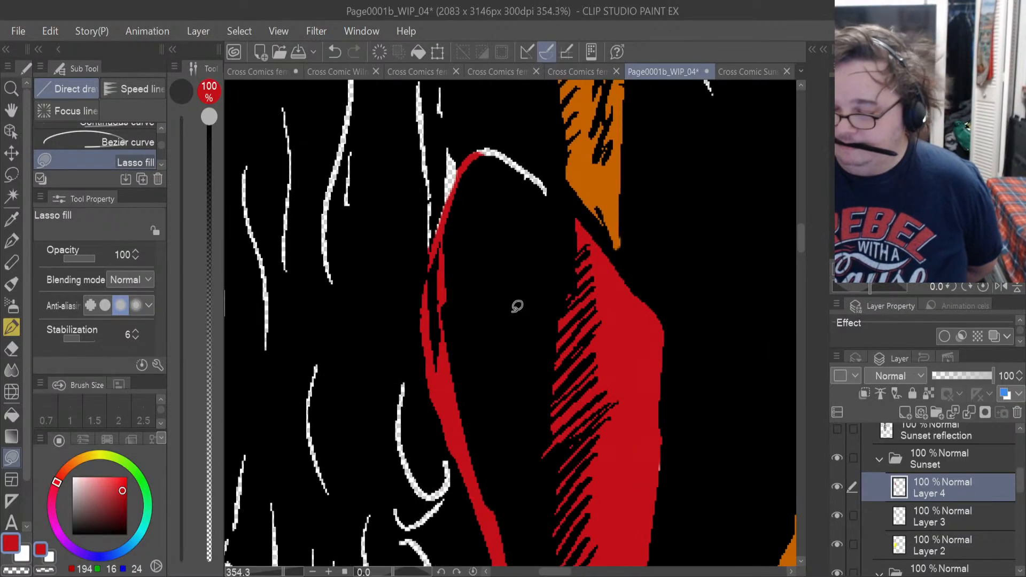
pyautogui.scroll(2, 517, 306)
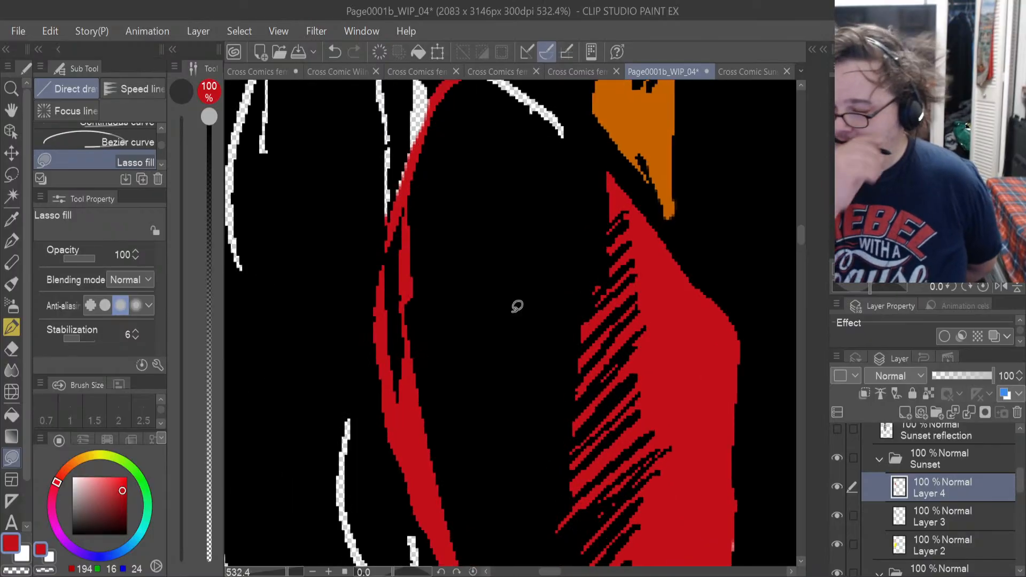
pyautogui.moveTo(415, 176)
pyautogui.mouseDown()
pyautogui.moveTo(399, 199)
pyautogui.moveTo(402, 170)
pyautogui.mouseUp()
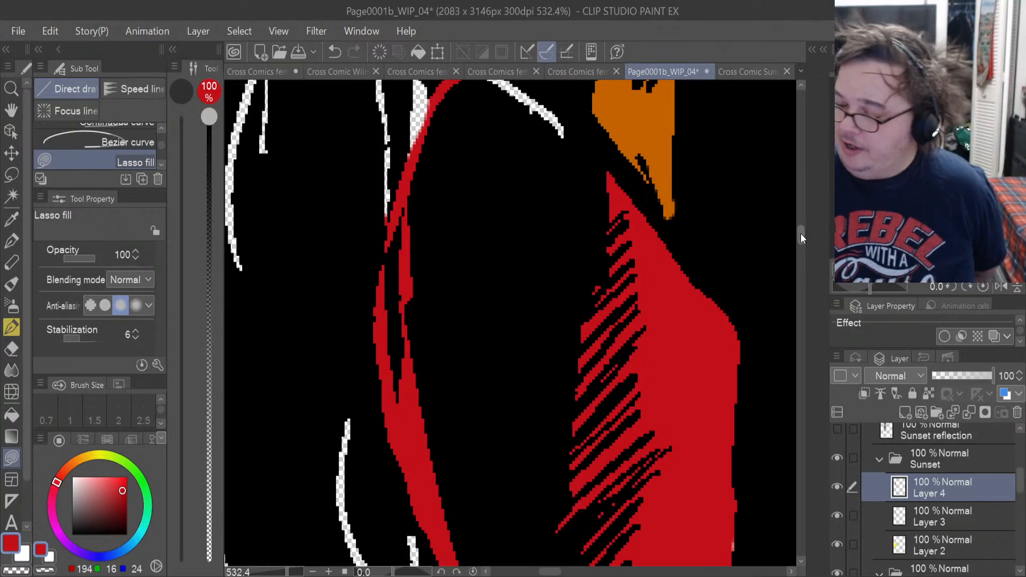
pyautogui.scroll(4, 800, 233)
pyautogui.moveTo(559, 330)
pyautogui.mouseDown()
pyautogui.moveTo(568, 300)
pyautogui.moveTo(503, 238)
pyautogui.moveTo(469, 233)
pyautogui.moveTo(452, 250)
pyautogui.mouseUp()
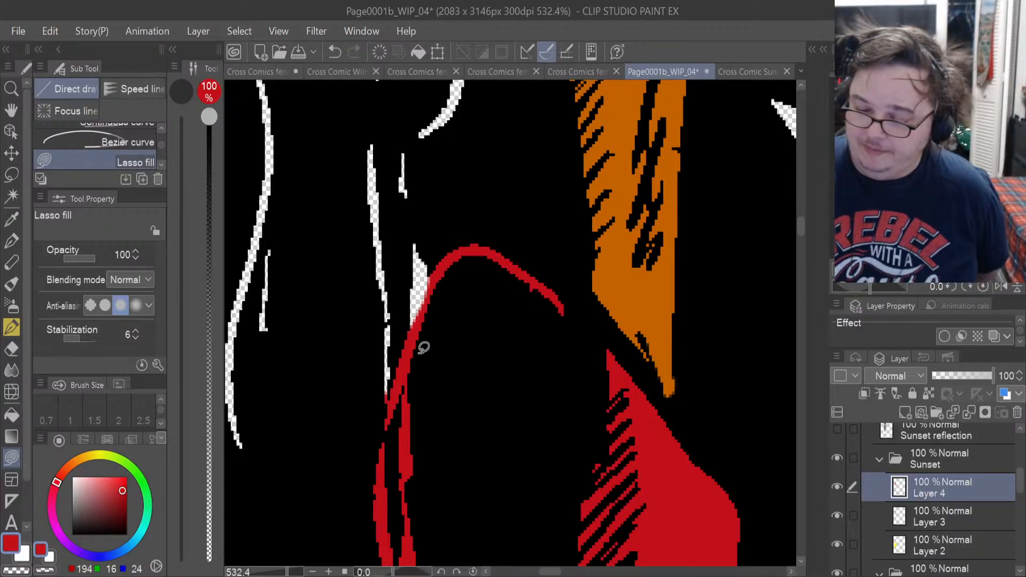
pyautogui.click(17, 348)
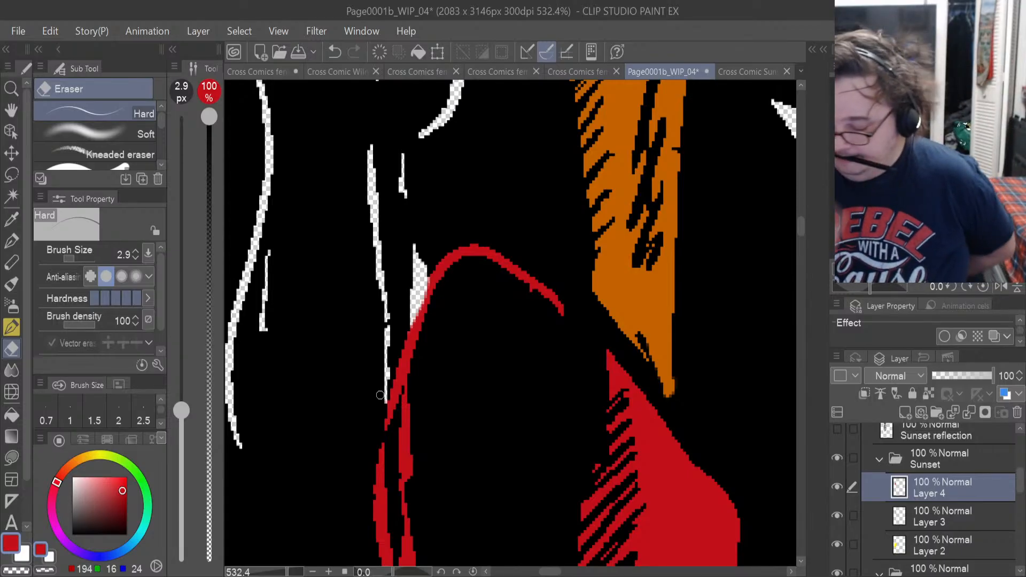
# Make Layer 3 in the Sunset folder active and sample the orange from the torso as the drawing colour.
pyautogui.scroll(-1, 379, 396)
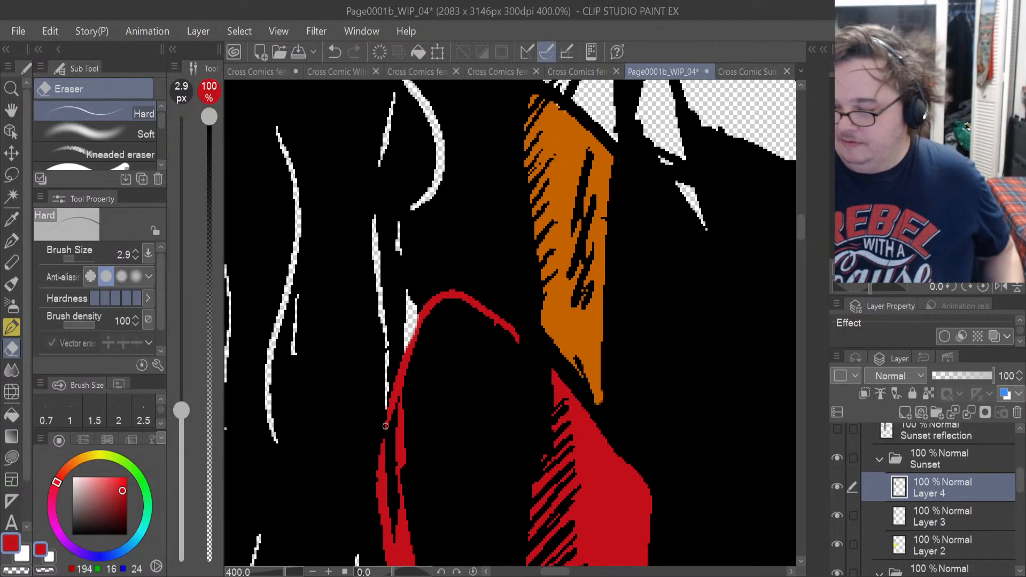
pyautogui.scroll(-5, 385, 426)
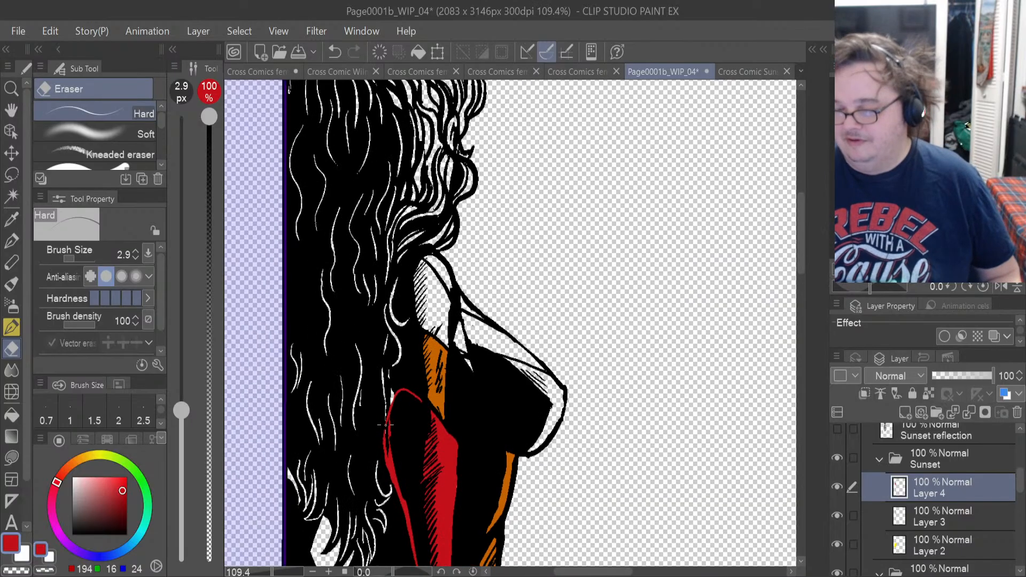
pyautogui.scroll(-1, 385, 424)
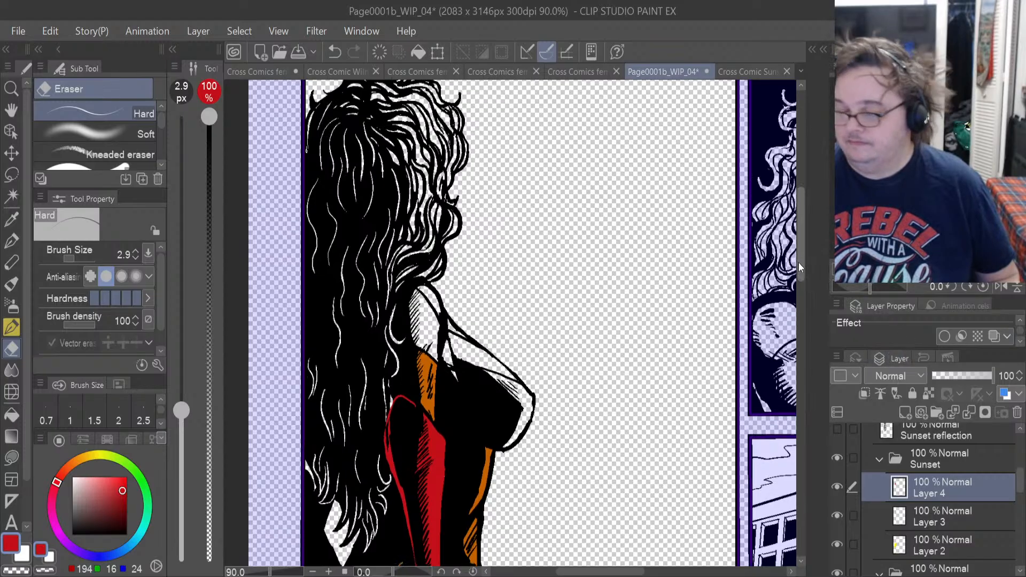
pyautogui.moveTo(798, 262); pyautogui.dragTo(812, 284)
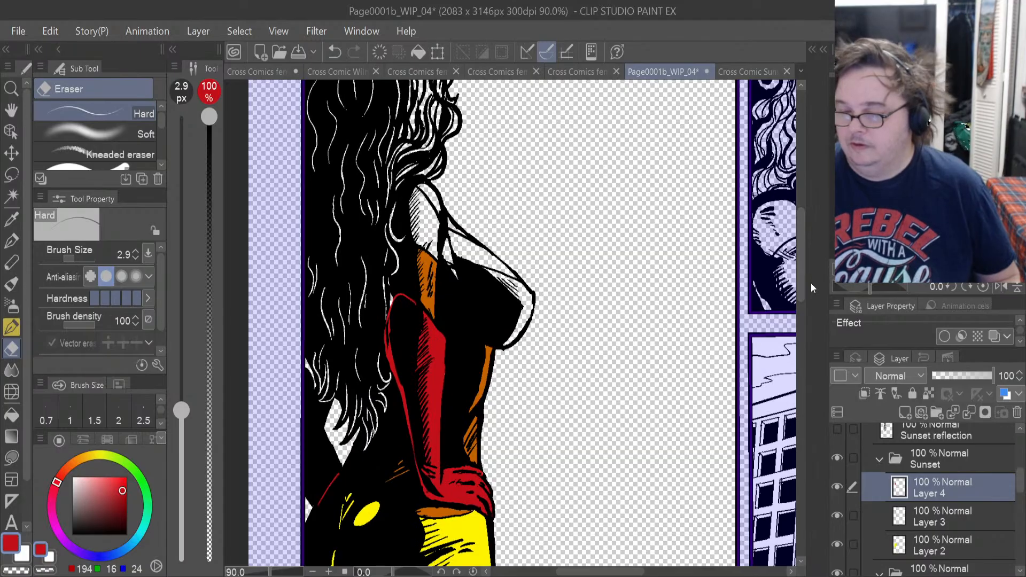
pyautogui.click(924, 522)
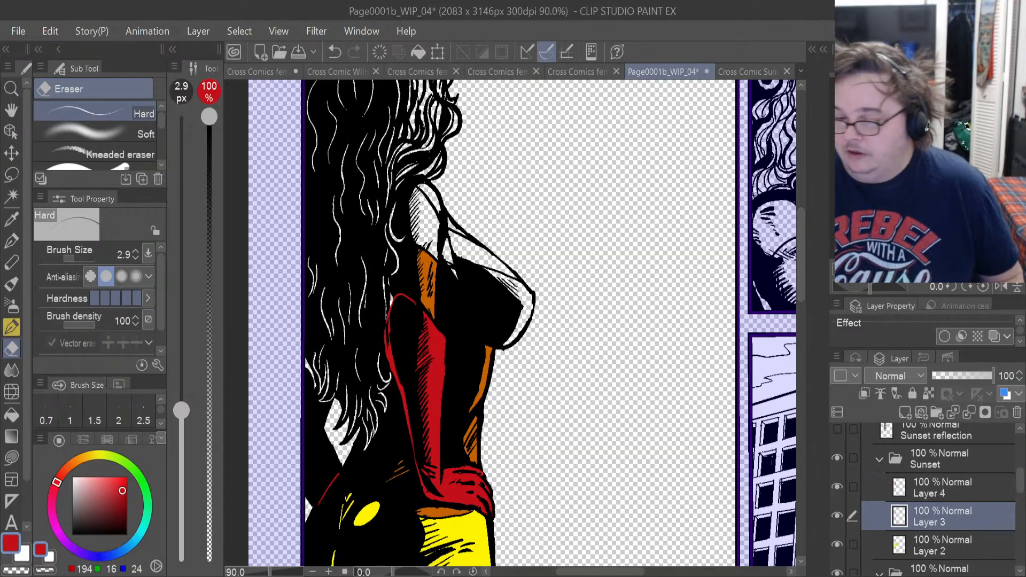
pyautogui.scroll(6, 426, 280)
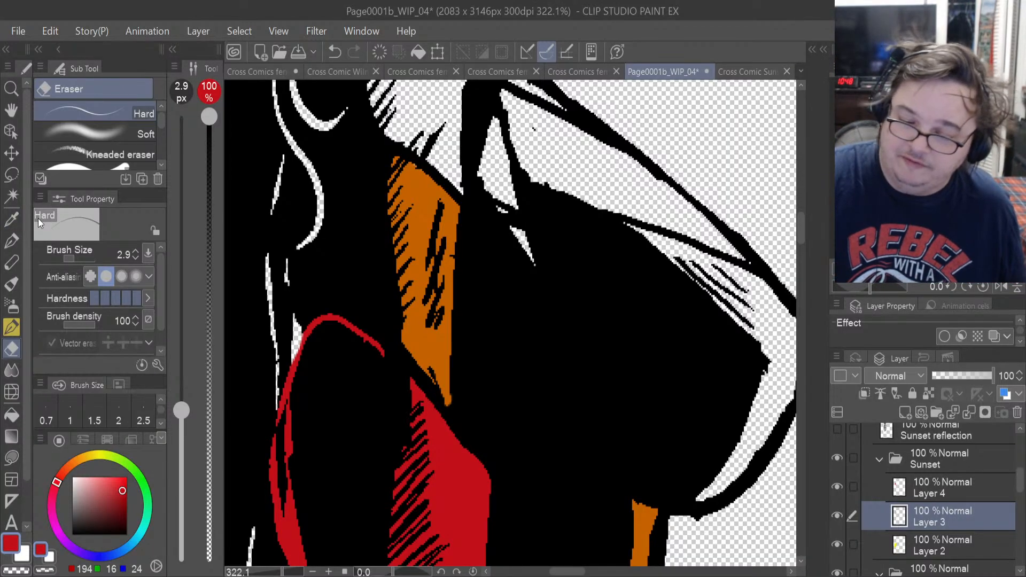
pyautogui.click(15, 220)
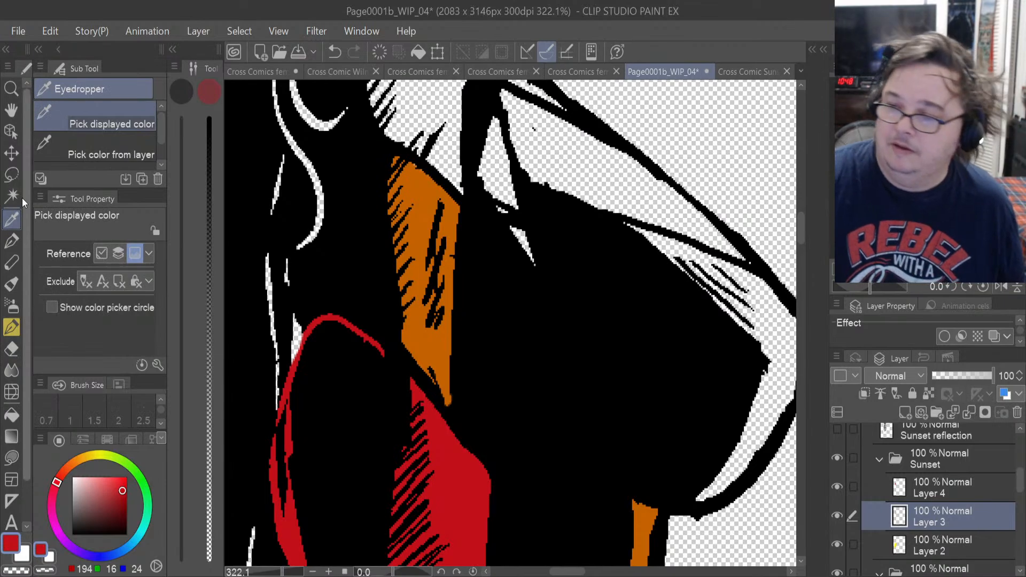
pyautogui.click(444, 363)
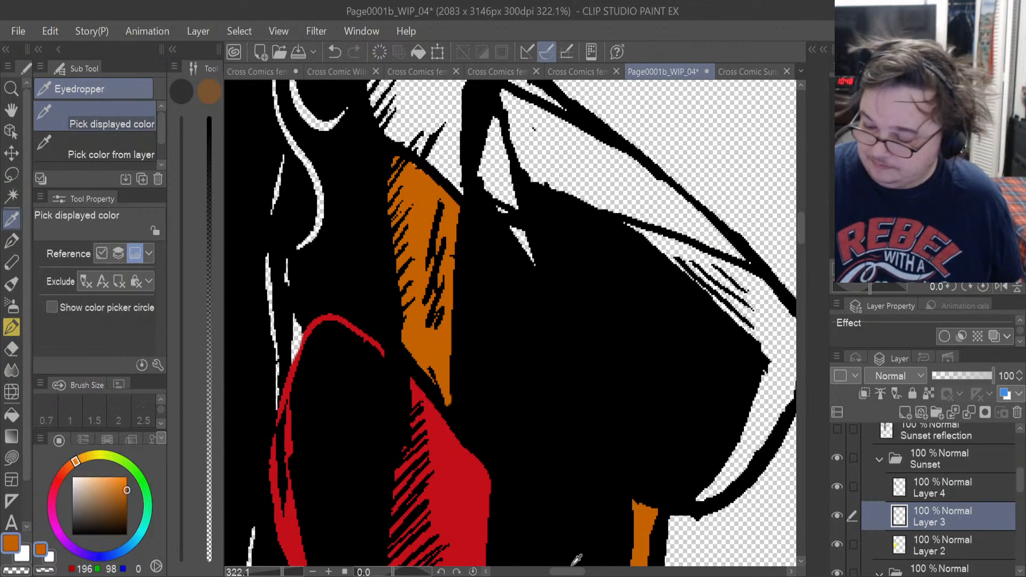
# Lasso-fill the small blank slivers between the hair and the top of the glove with orange on Layer 3.
pyautogui.moveTo(571, 571); pyautogui.dragTo(562, 571)
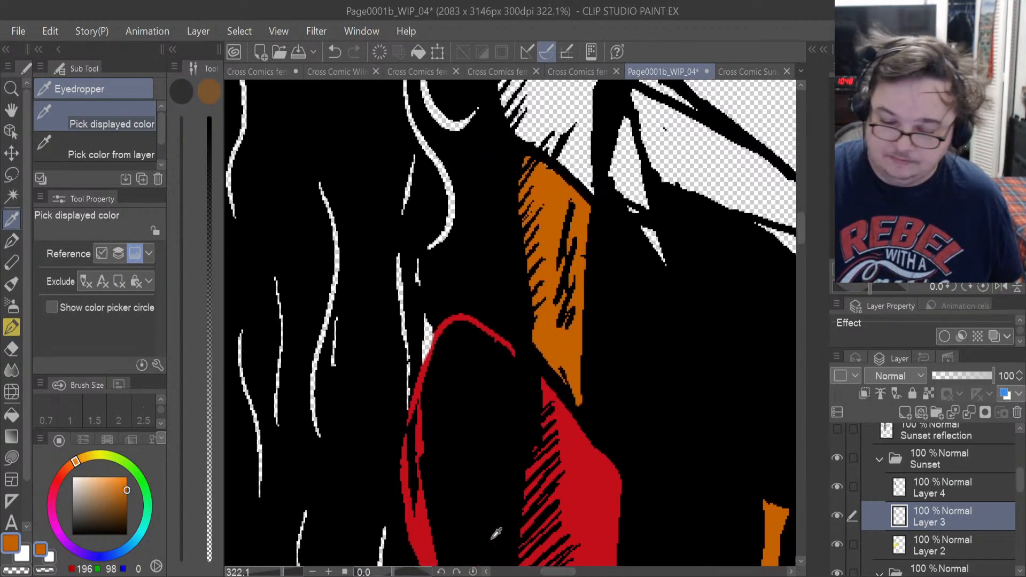
pyautogui.click(18, 454)
pyautogui.moveTo(432, 347)
pyautogui.mouseDown()
pyautogui.moveTo(439, 323)
pyautogui.moveTo(414, 314)
pyautogui.moveTo(434, 345)
pyautogui.moveTo(420, 374)
pyautogui.moveTo(429, 320)
pyautogui.mouseUp()
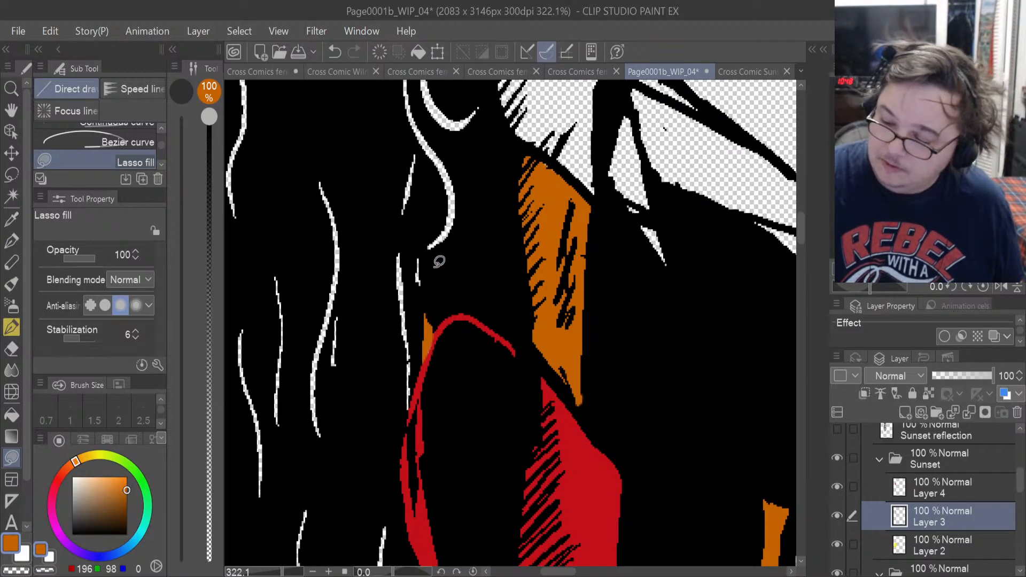
pyautogui.moveTo(430, 256)
pyautogui.mouseDown()
pyautogui.moveTo(418, 291)
pyautogui.moveTo(430, 282)
pyautogui.mouseUp()
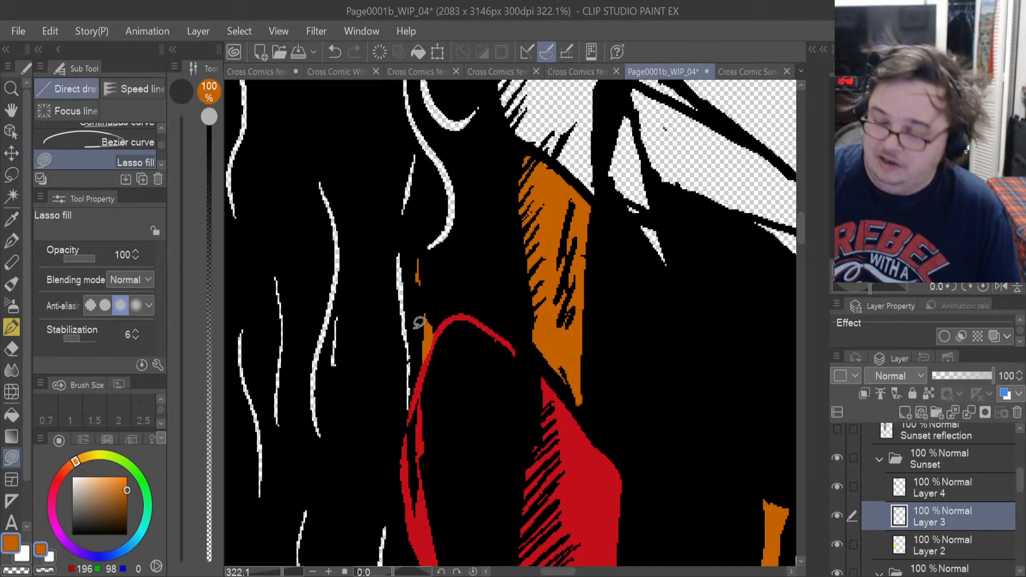
pyautogui.moveTo(409, 409); pyautogui.dragTo(405, 335)
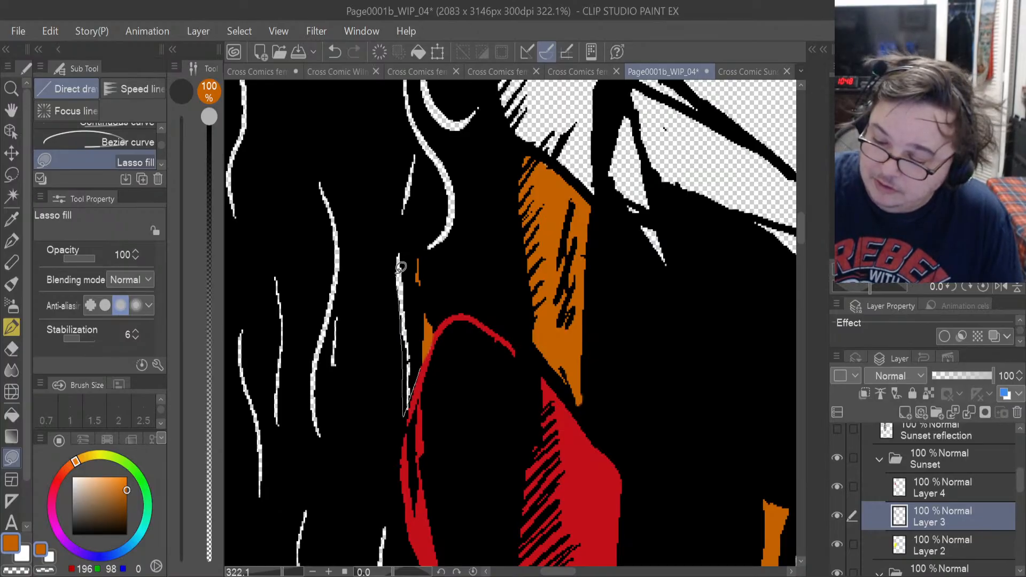
pyautogui.moveTo(430, 160); pyautogui.dragTo(426, 161)
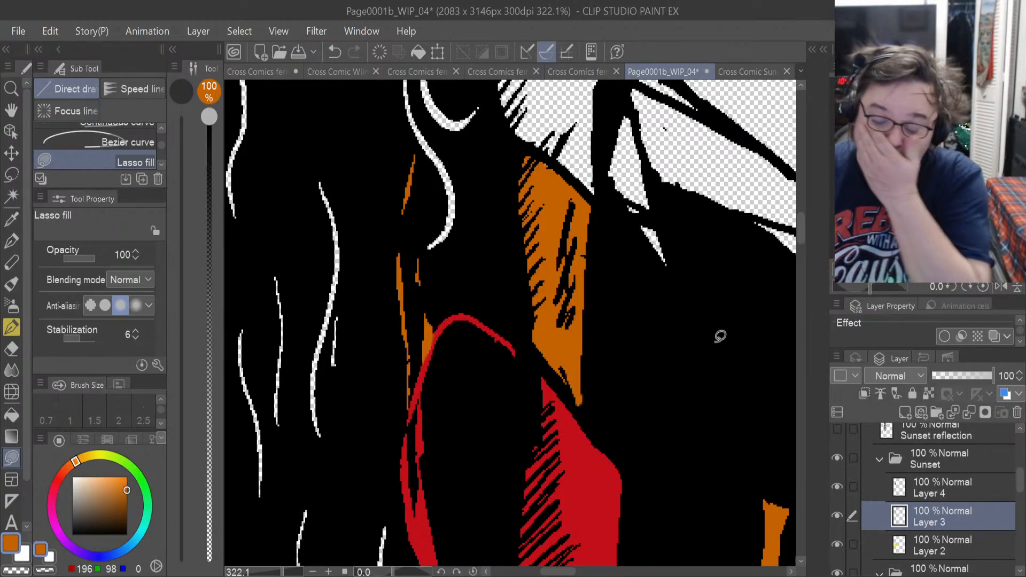
# Add a new raster layer directly above Layer 4 in the Sunset folder.
pyautogui.scroll(-1, 743, 314)
pyautogui.scroll(-4, 744, 314)
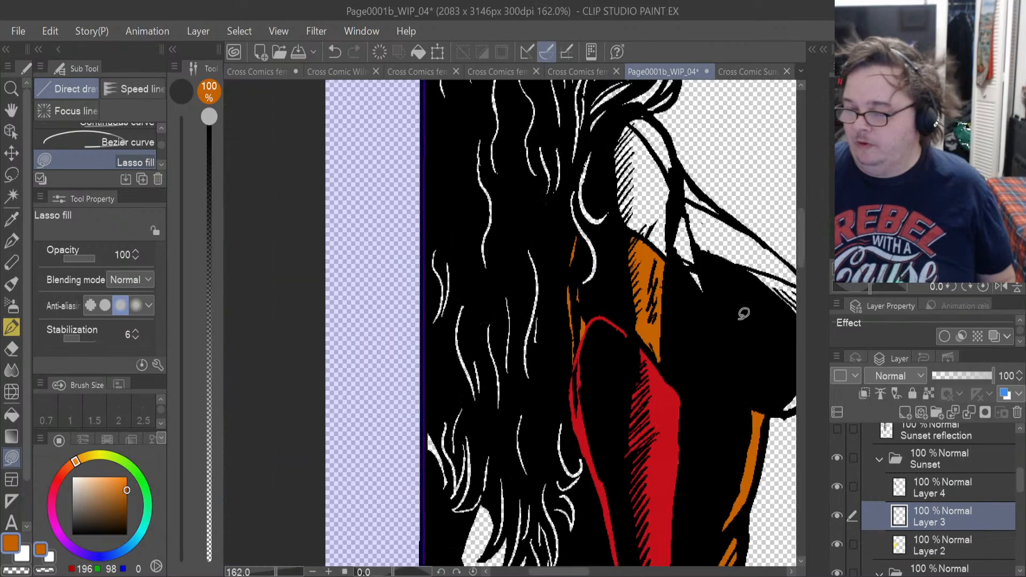
pyautogui.scroll(-1, 743, 314)
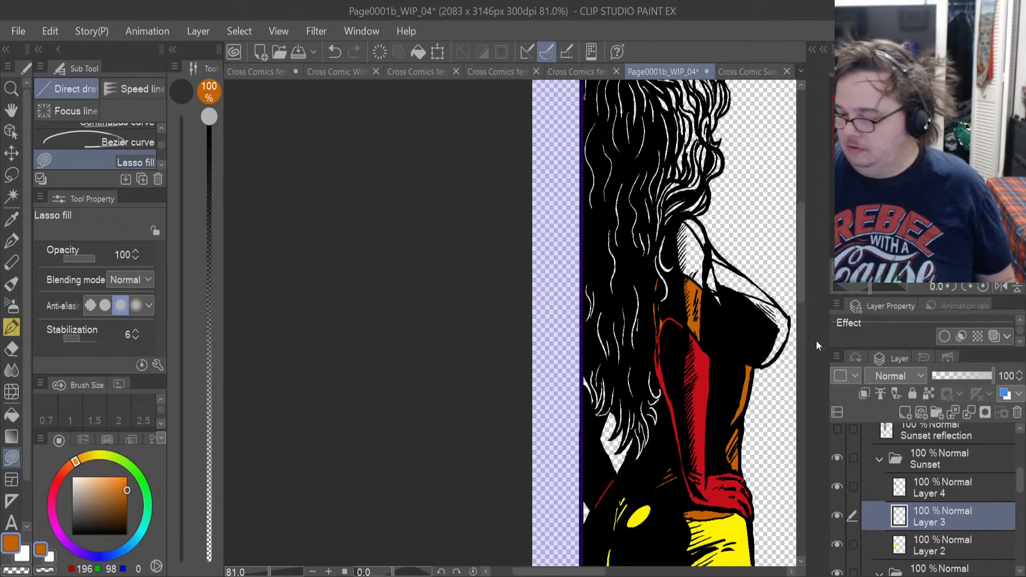
pyautogui.click(954, 488)
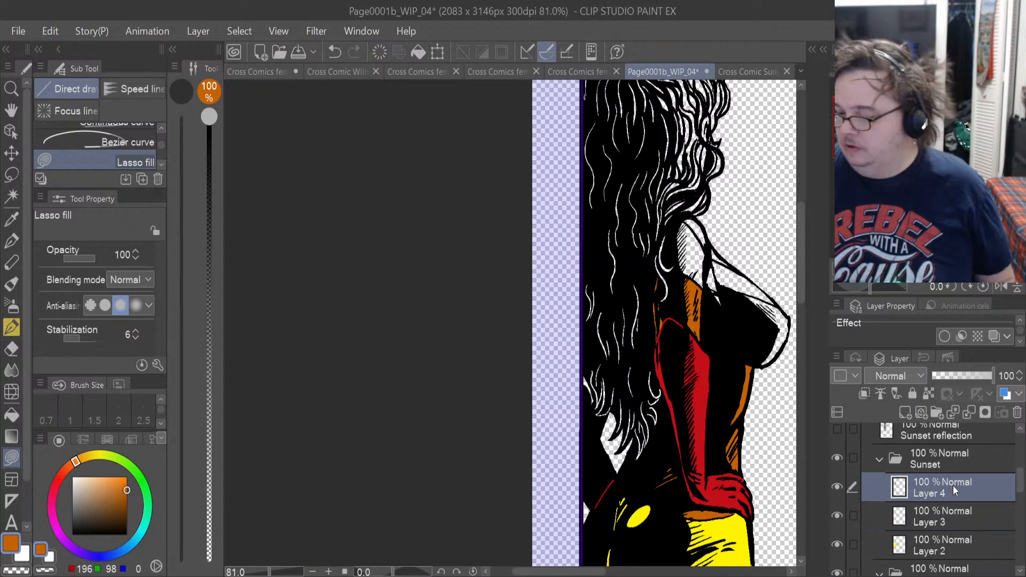
pyautogui.click(906, 410)
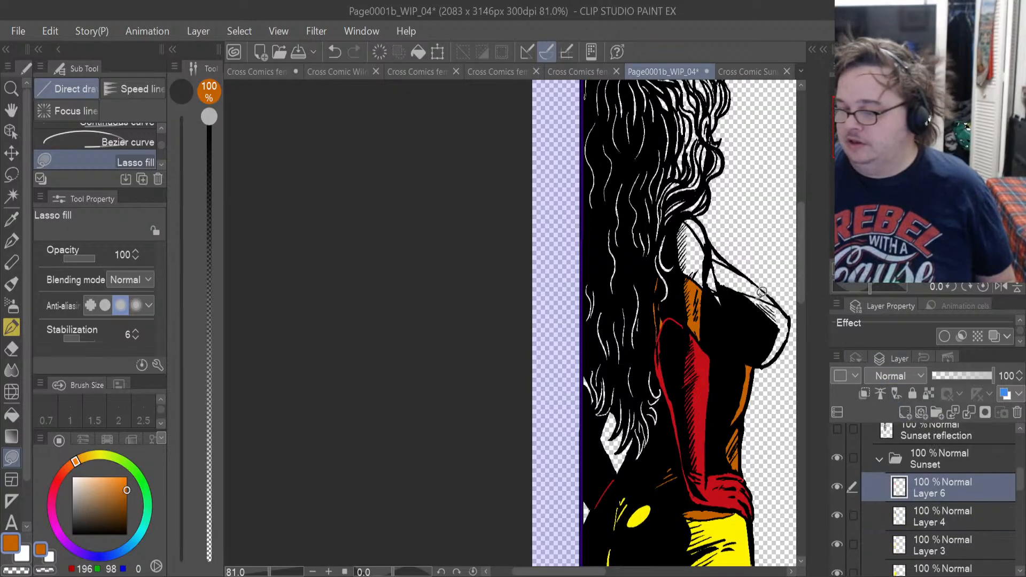
# Sample the sleeve's dark red as main colour and its olive yellow as sub colour from the Sunset turnaround image, and return to Page0001b_WIP_04.
pyautogui.click(744, 71)
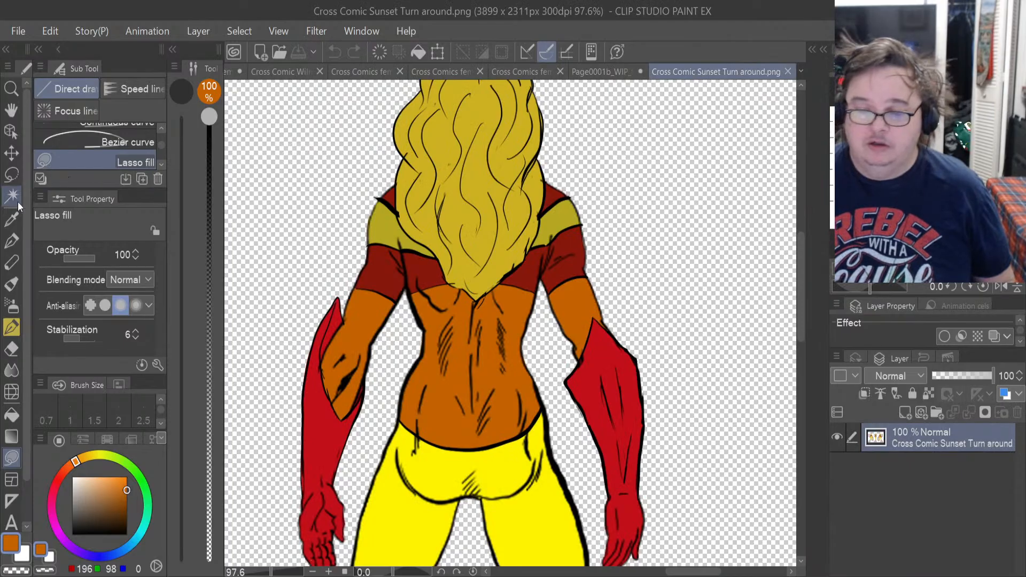
pyautogui.click(12, 218)
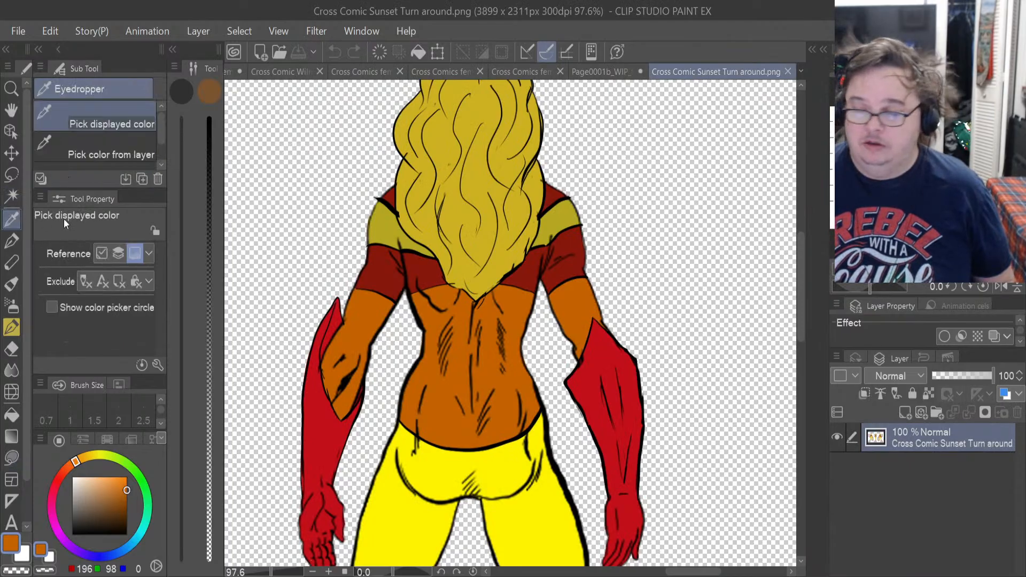
pyautogui.click(382, 270)
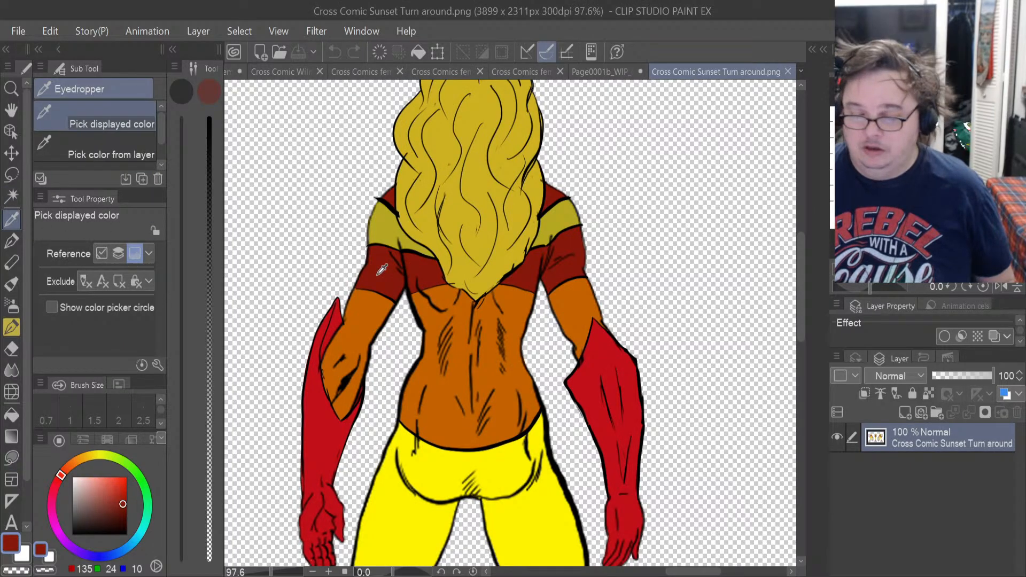
pyautogui.click(27, 560)
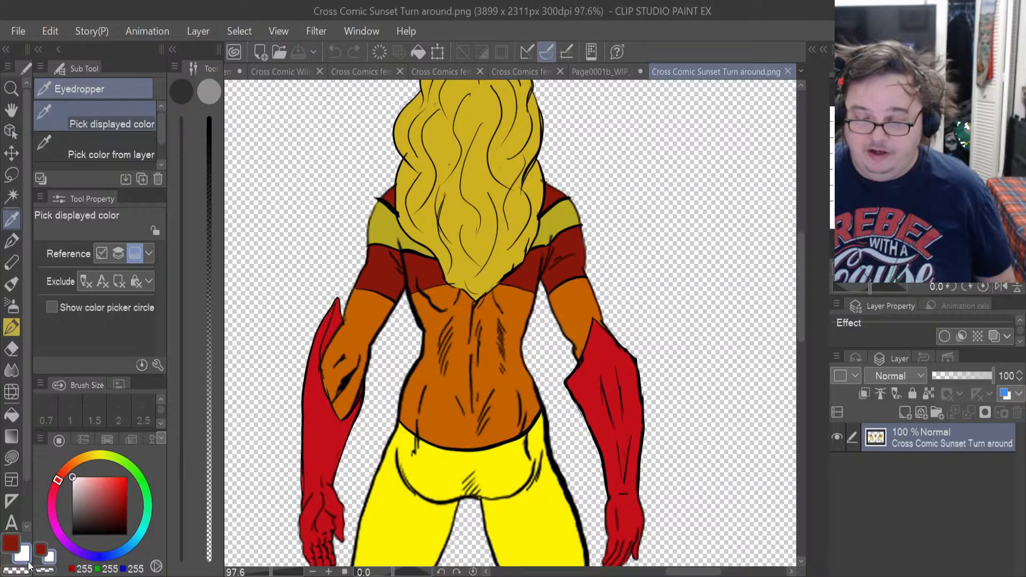
pyautogui.click(383, 224)
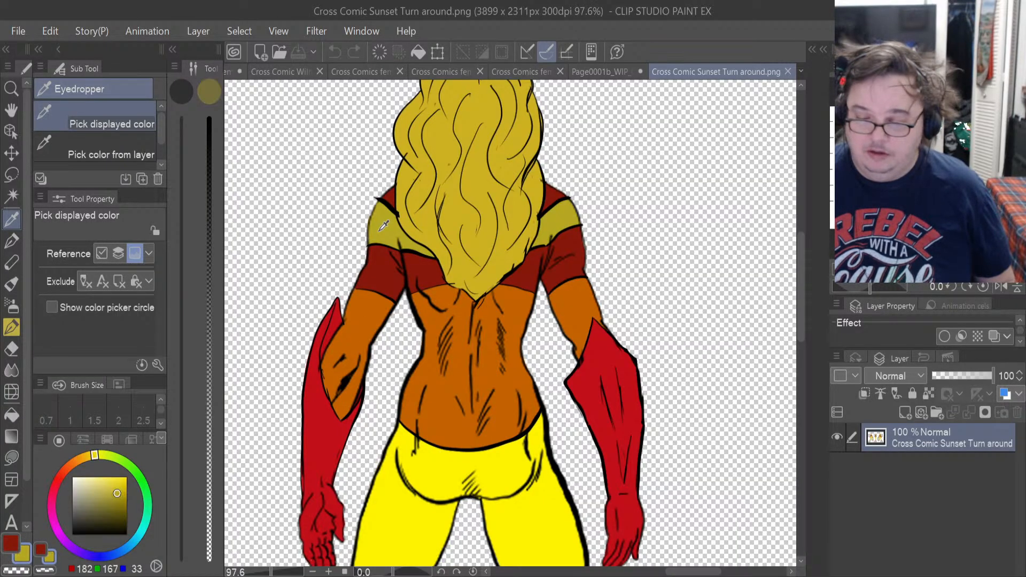
pyautogui.click(40, 549)
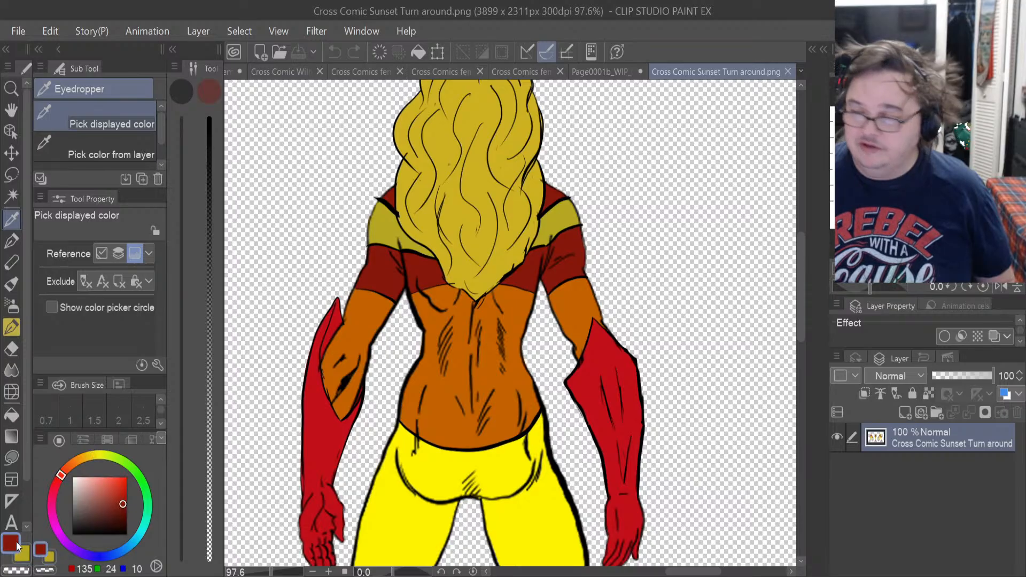
pyautogui.click(619, 75)
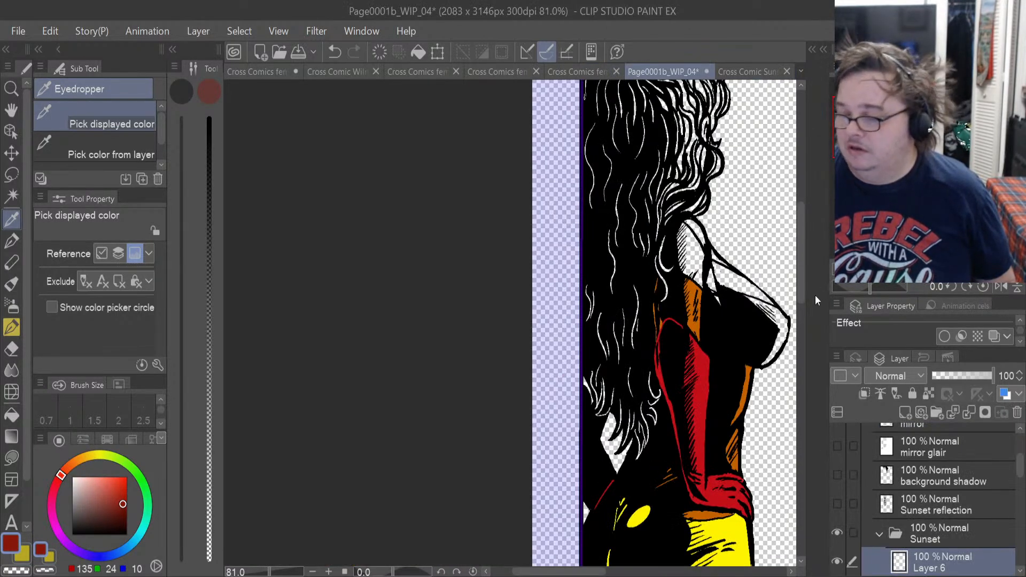
# Check the costume bands against the Sunset turnaround image, and lasso-fill the chest's outer edge and small upper sliver in dark red on Layer 6.
pyautogui.scroll(4, 753, 347)
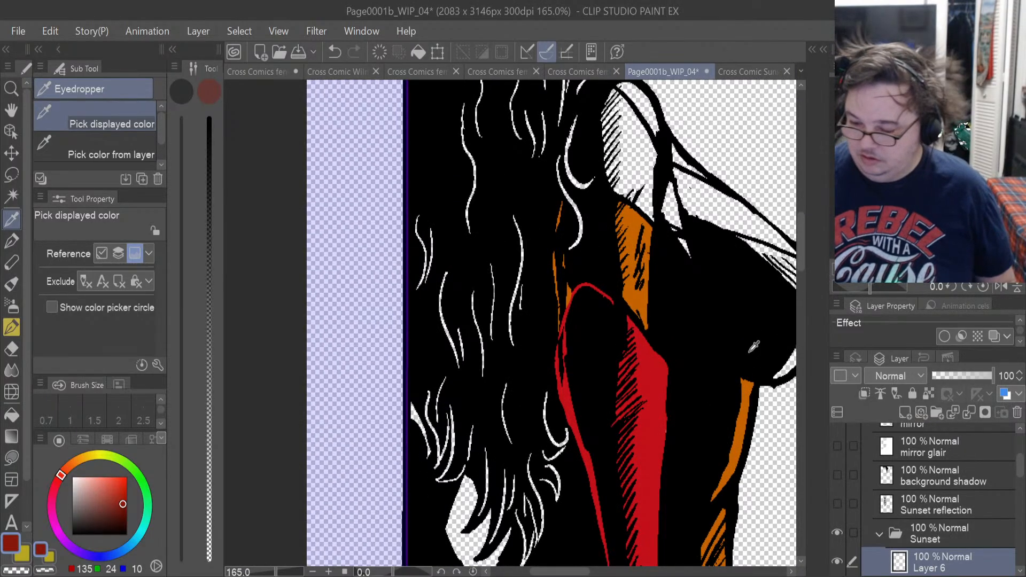
pyautogui.moveTo(564, 572); pyautogui.dragTo(580, 572)
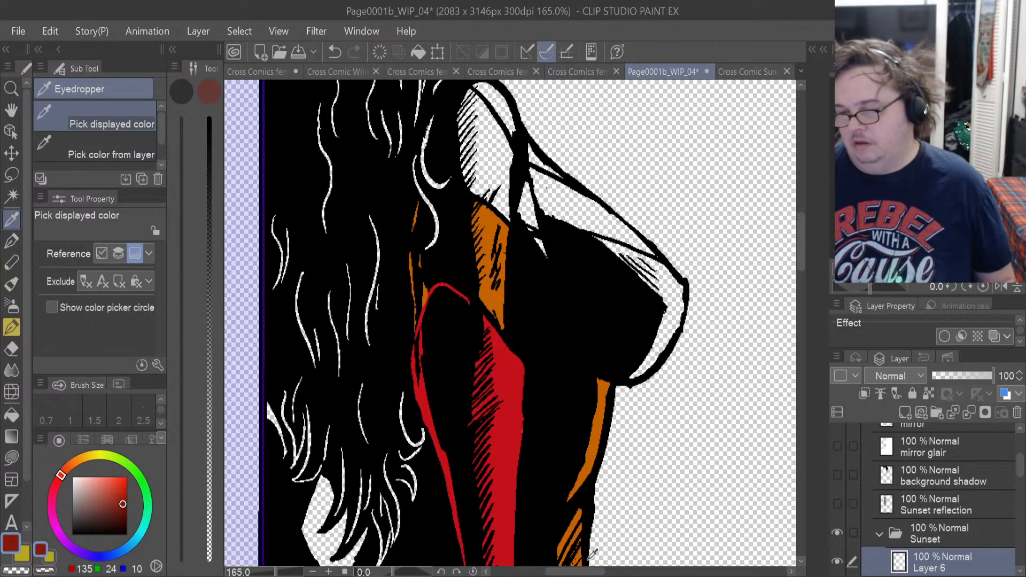
pyautogui.click(750, 81)
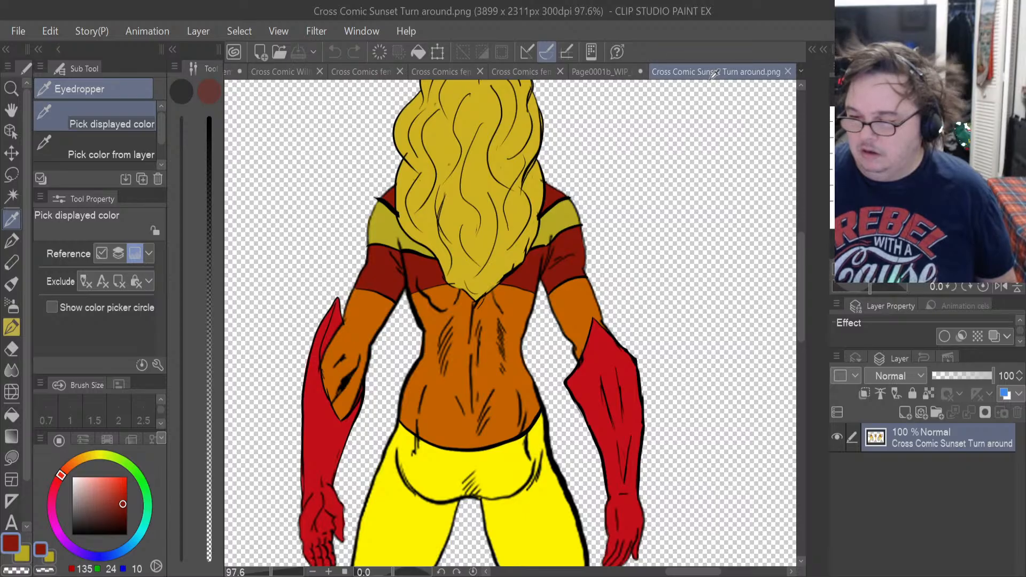
pyautogui.click(592, 72)
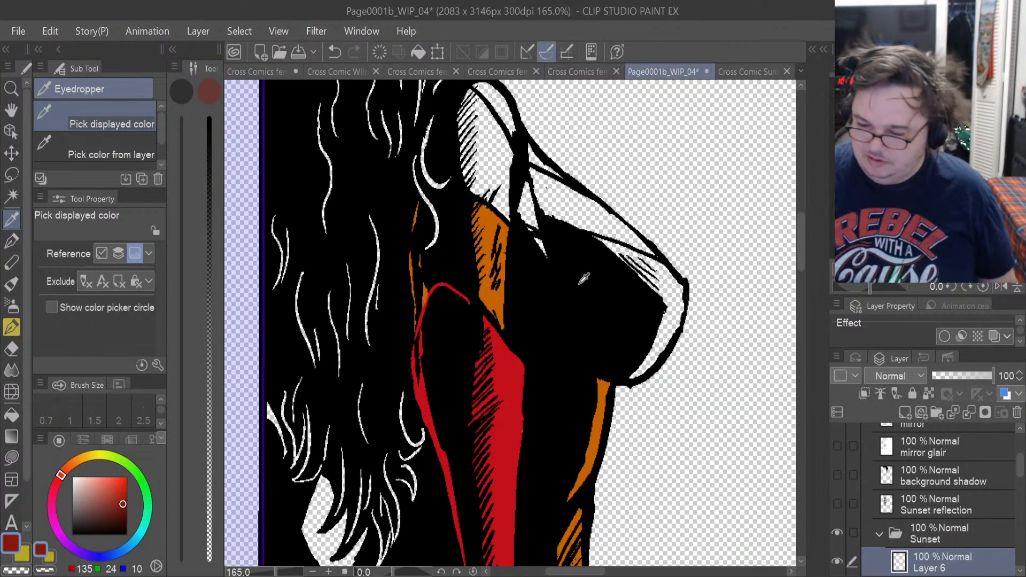
pyautogui.click(746, 71)
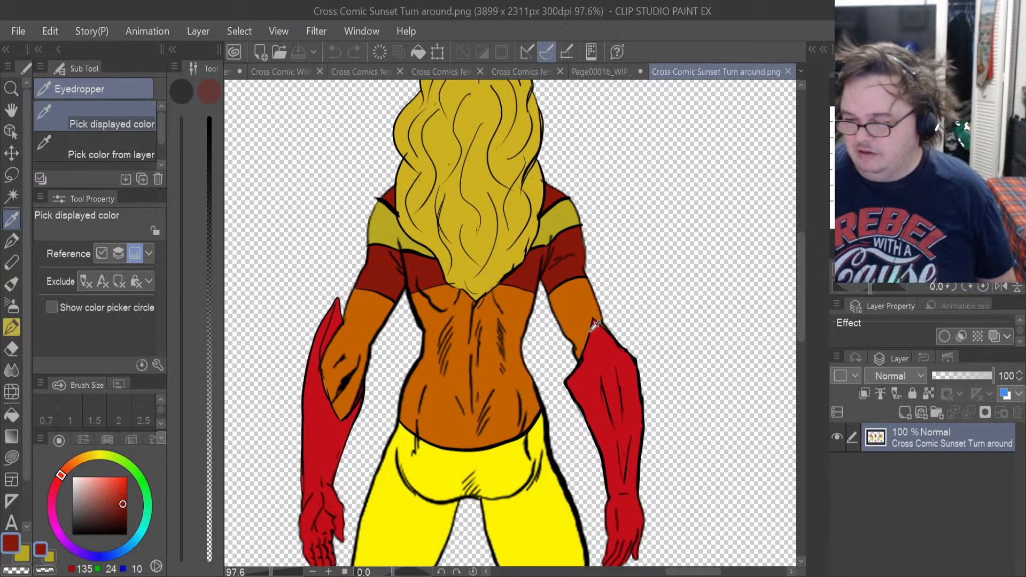
pyautogui.click(599, 71)
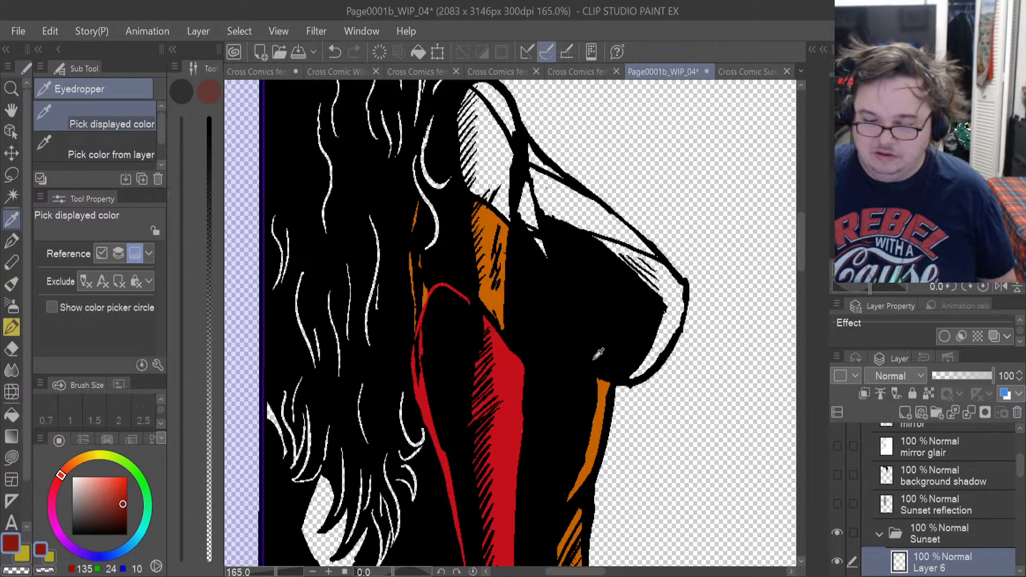
pyautogui.click(13, 457)
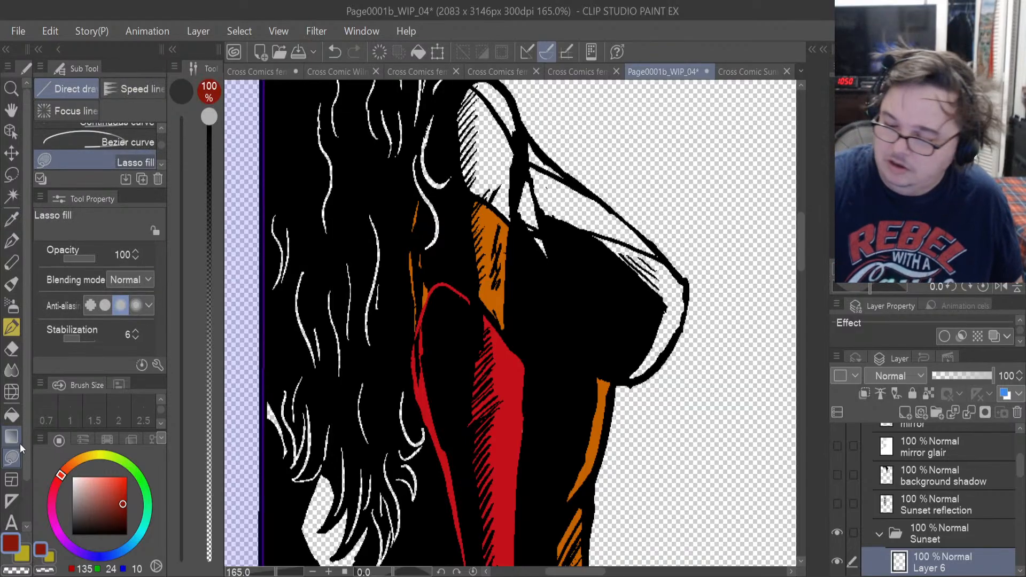
pyautogui.moveTo(630, 357)
pyautogui.mouseDown()
pyautogui.moveTo(622, 372)
pyautogui.moveTo(636, 383)
pyautogui.moveTo(683, 327)
pyautogui.moveTo(689, 291)
pyautogui.moveTo(674, 262)
pyautogui.moveTo(555, 214)
pyautogui.moveTo(542, 227)
pyautogui.moveTo(546, 297)
pyautogui.mouseUp()
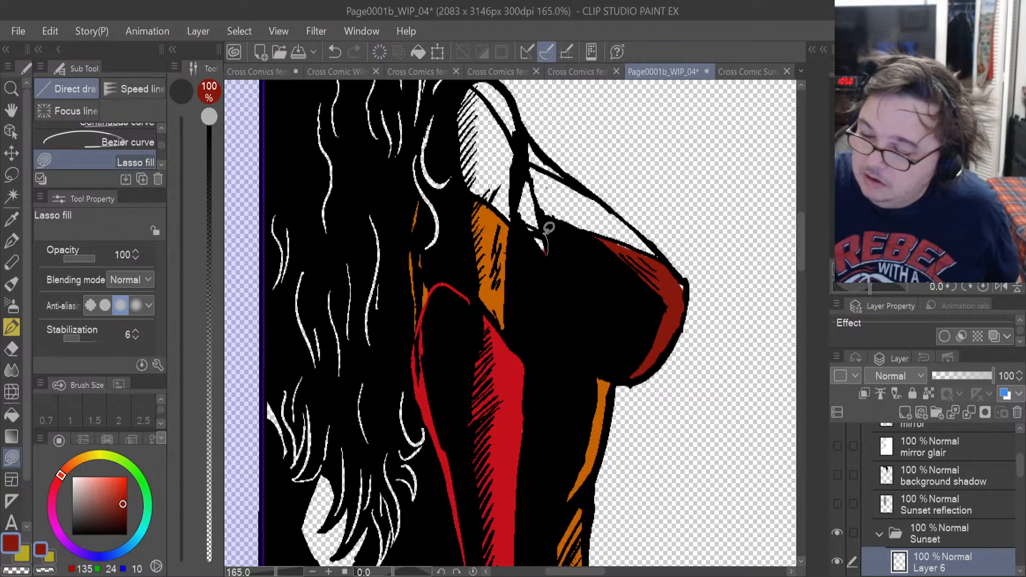
pyautogui.moveTo(549, 228)
pyautogui.mouseDown()
pyautogui.moveTo(528, 224)
pyautogui.moveTo(534, 253)
pyautogui.mouseUp()
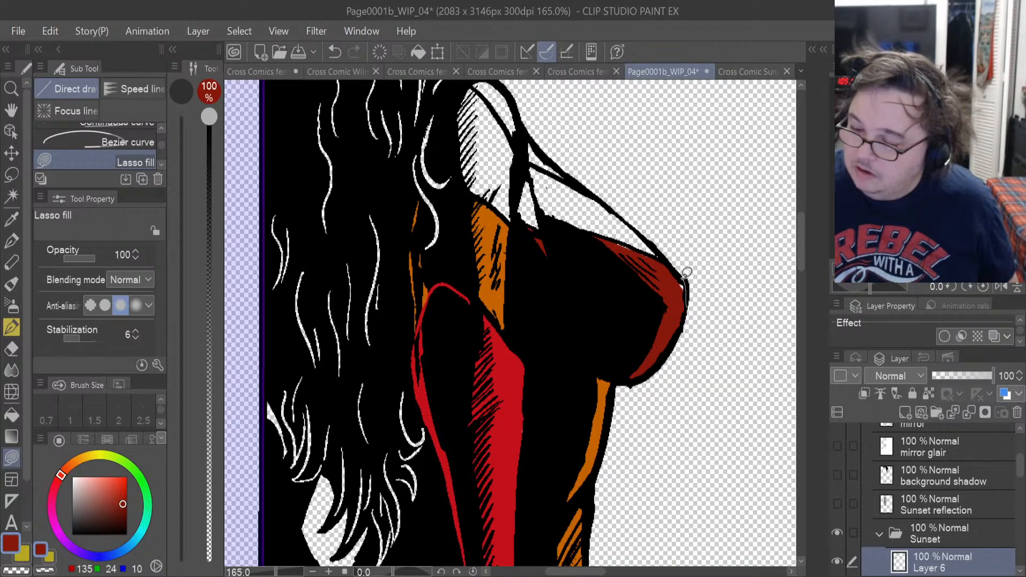
pyautogui.moveTo(686, 274); pyautogui.dragTo(681, 278)
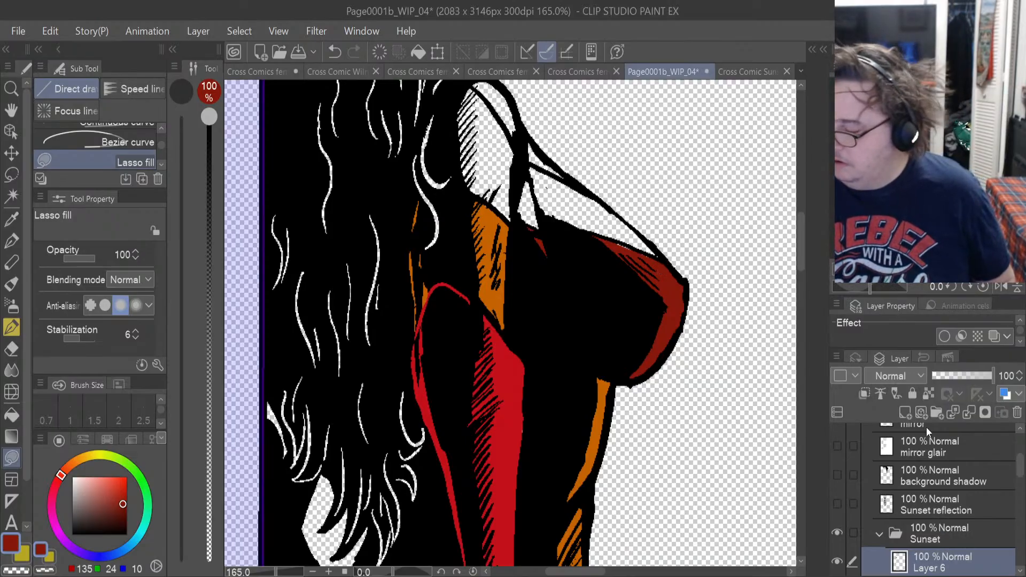
# Add a new layer above Layer 6 and make the sampled olive yellow the drawing colour for Lasso fill.
pyautogui.click(906, 411)
pyautogui.click(41, 545)
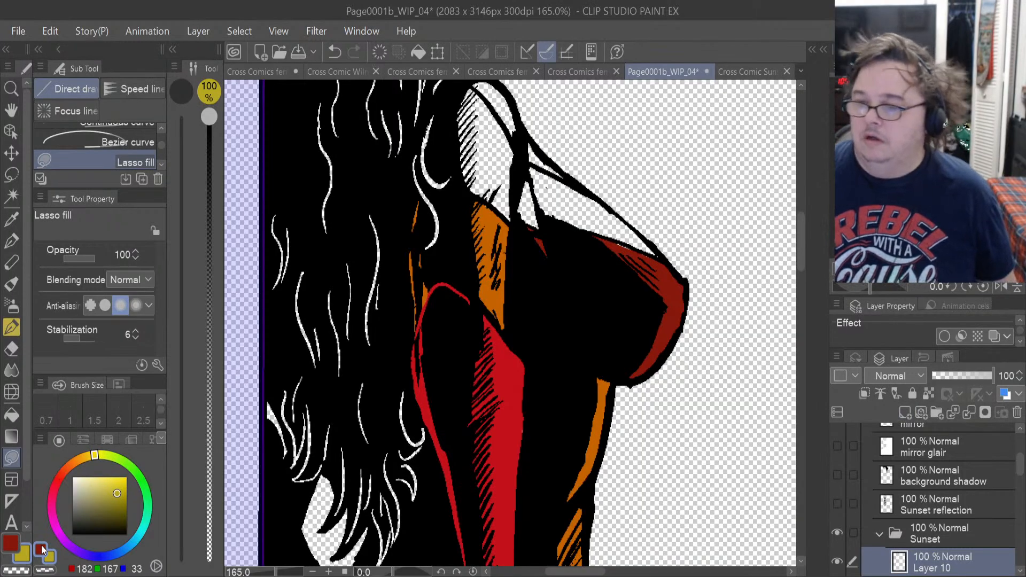
pyautogui.moveTo(800, 261); pyautogui.dragTo(799, 243)
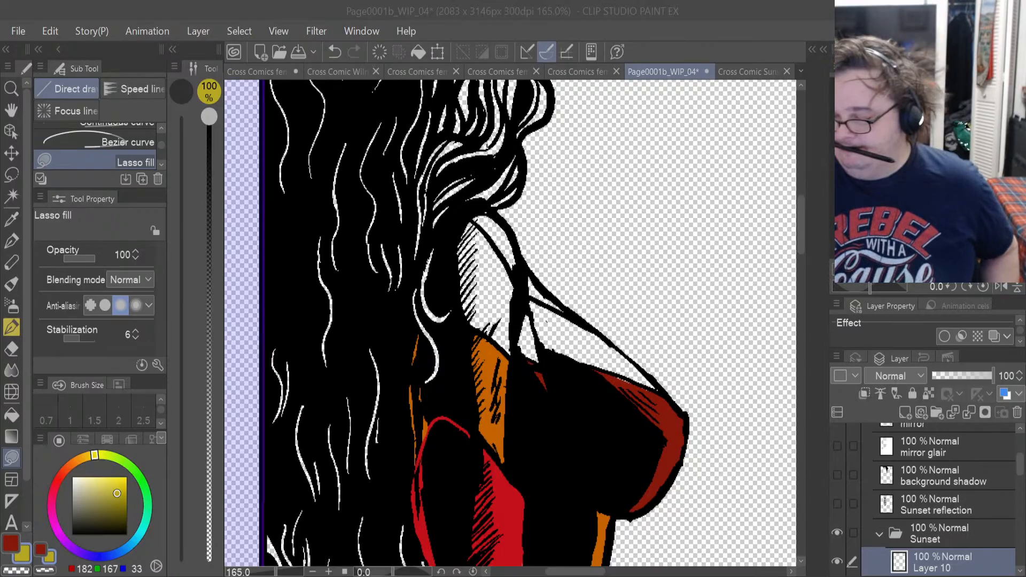
pyautogui.click(12, 458)
pyautogui.scroll(1, 750, 444)
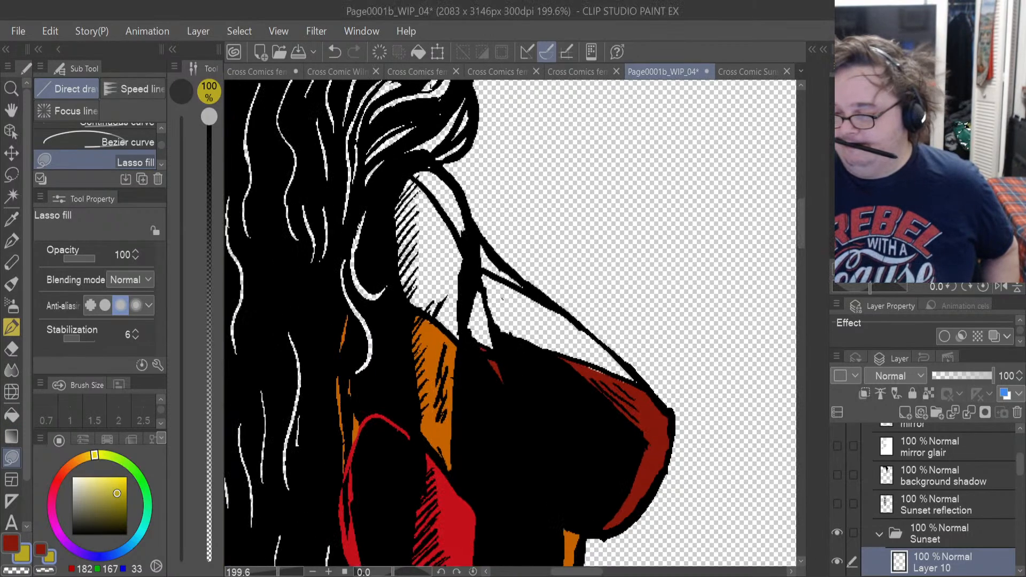
pyautogui.scroll(1, 481, 373)
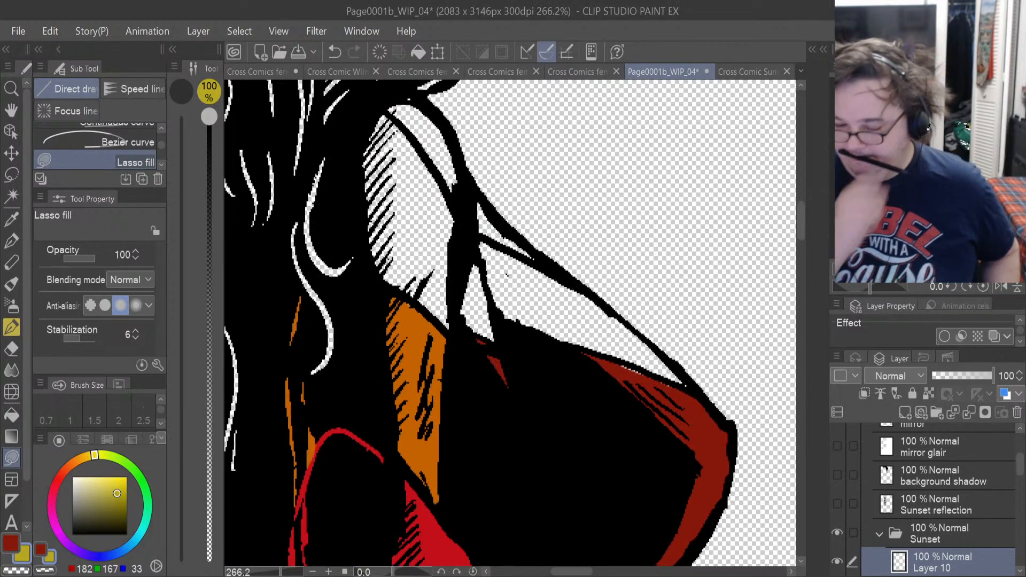
# Return to Layer 6, check its content by toggling its visibility, and lasso-fill the thin gap along the chest's upper line in dark red.
pyautogui.click(18, 539)
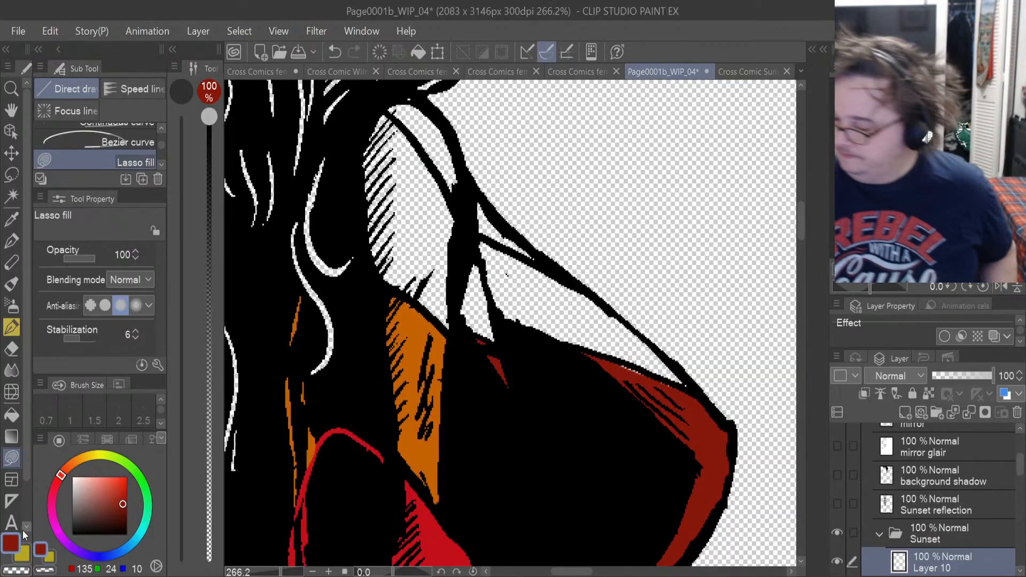
pyautogui.scroll(-3, 977, 498)
pyautogui.click(969, 505)
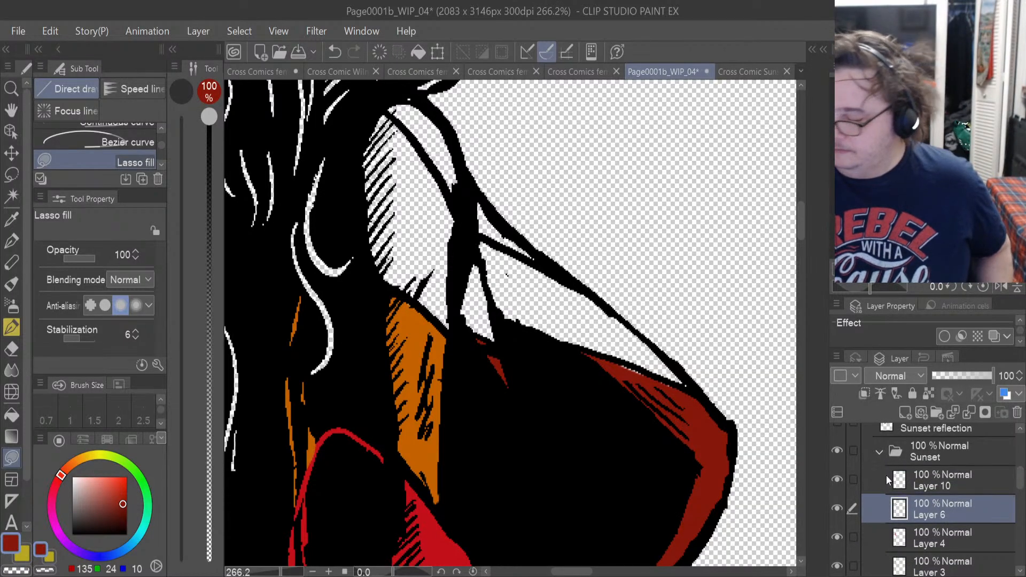
pyautogui.click(837, 508)
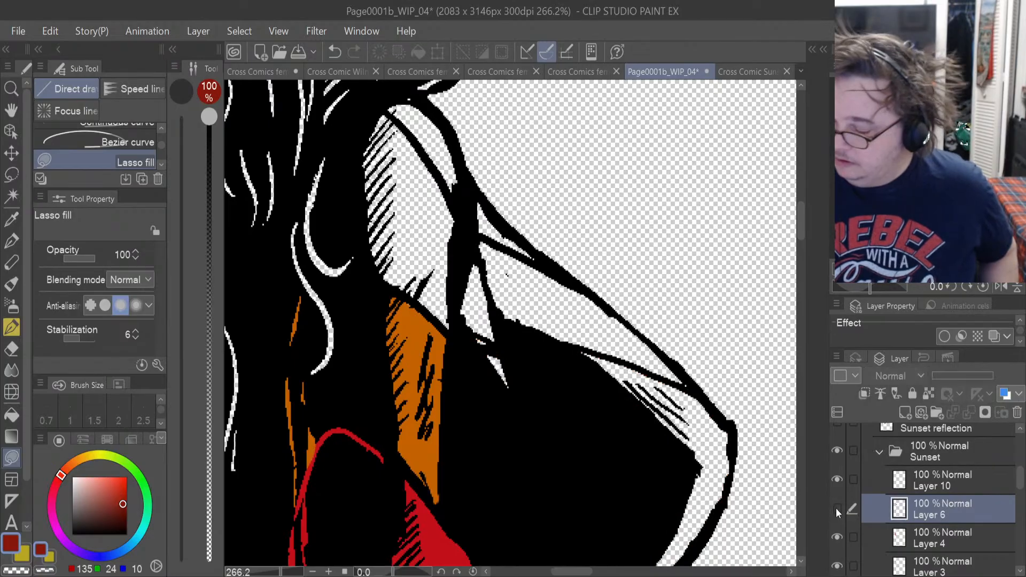
pyautogui.click(837, 508)
pyautogui.moveTo(641, 374); pyautogui.dragTo(612, 358)
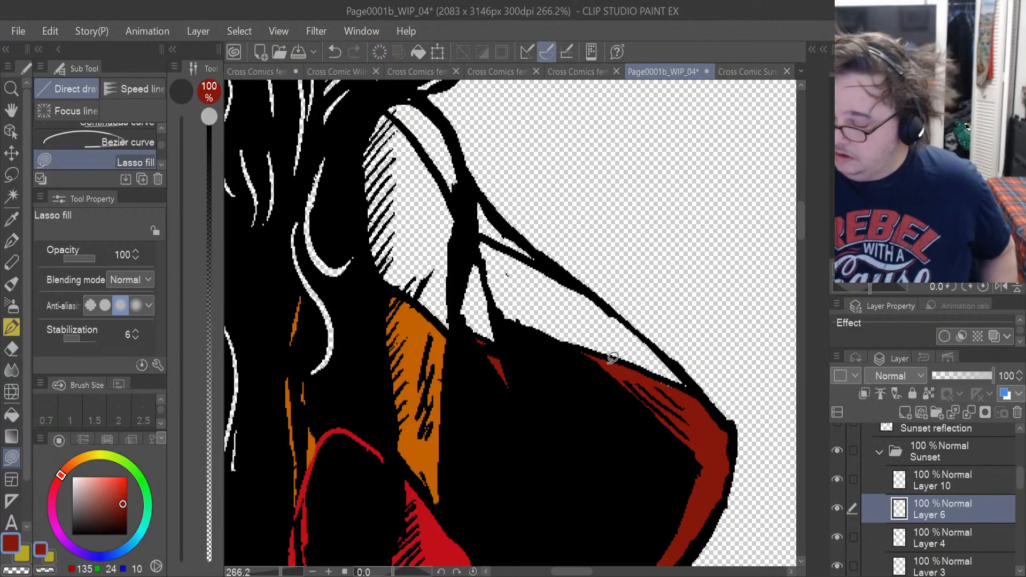
# Lasso-fill the long band above the chest in olive yellow on Layer 10, and erase the spill below its line with the Hard eraser.
pyautogui.click(944, 484)
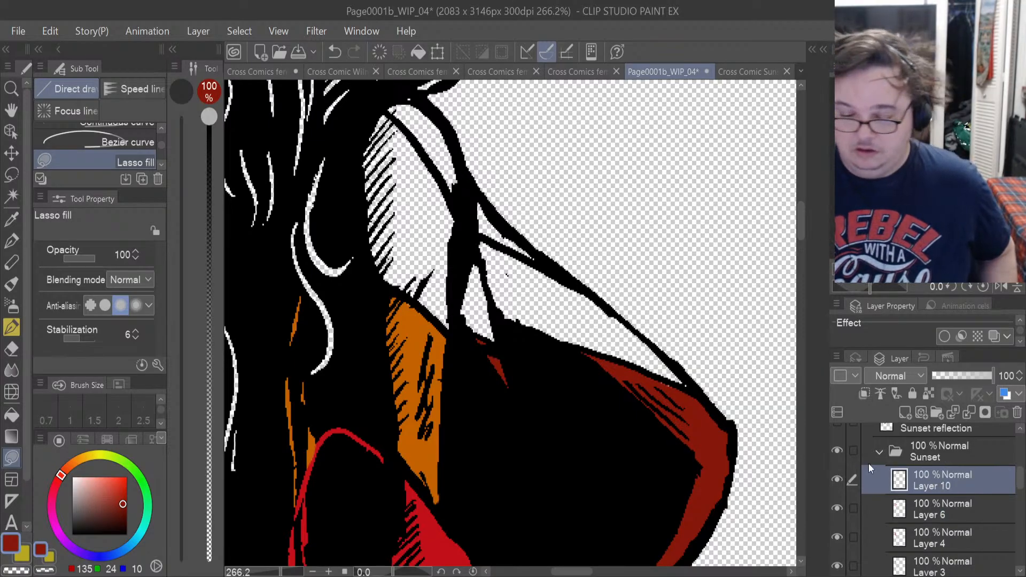
pyautogui.click(46, 547)
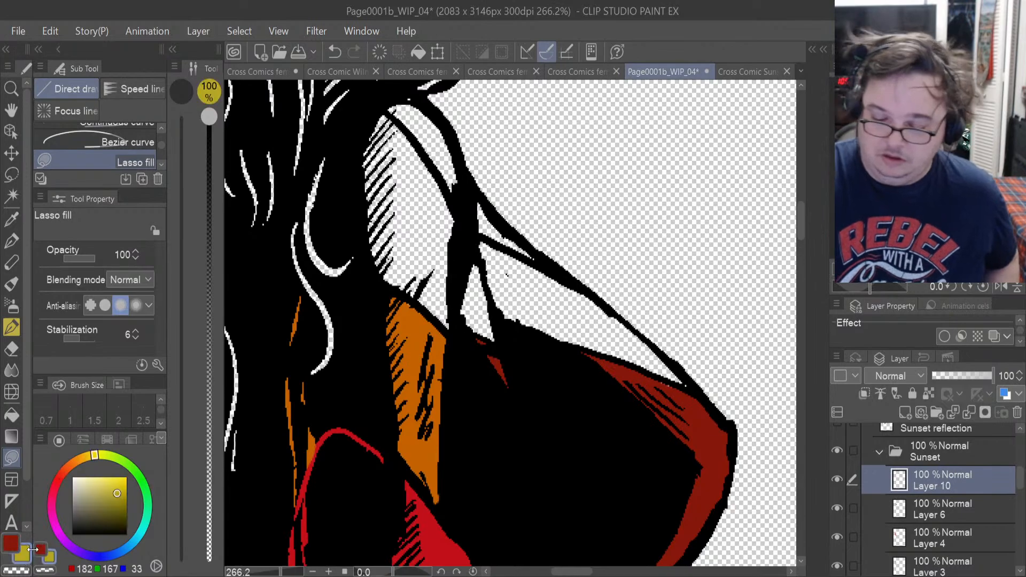
pyautogui.moveTo(687, 383)
pyautogui.mouseDown()
pyautogui.moveTo(558, 265)
pyautogui.moveTo(495, 242)
pyautogui.moveTo(511, 317)
pyautogui.moveTo(680, 374)
pyautogui.mouseUp()
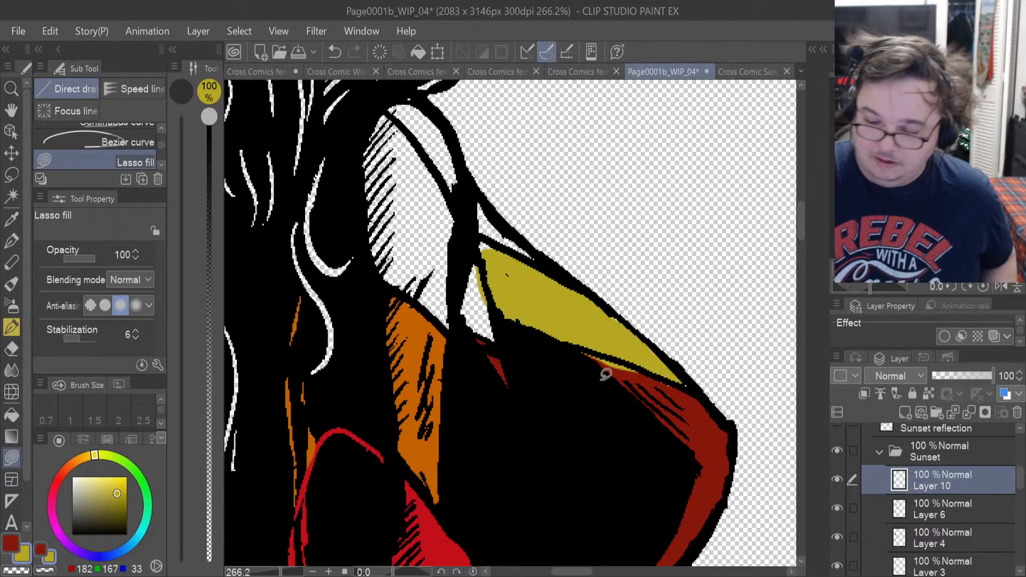
pyautogui.click(12, 348)
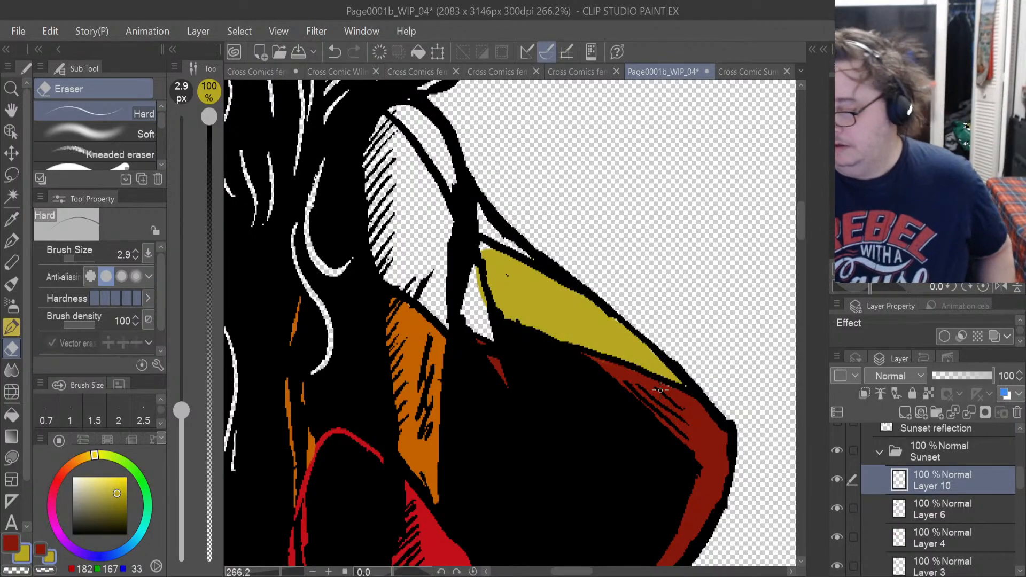
# Lasso-fill the hatched shoulder panel and the small triangle beside the armpit line in olive yellow on Layer 10.
pyautogui.click(11, 457)
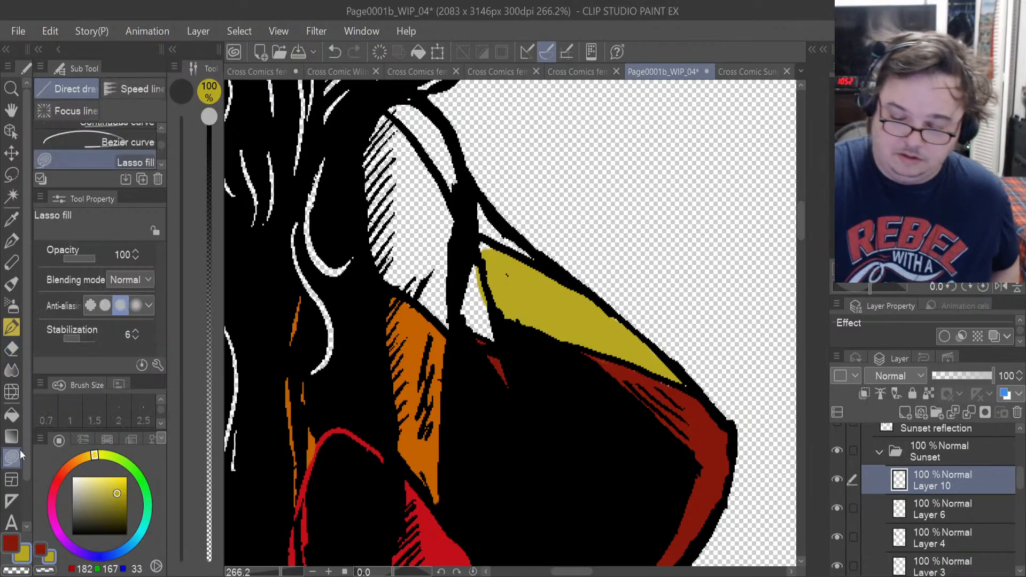
pyautogui.moveTo(382, 280)
pyautogui.mouseDown()
pyautogui.moveTo(456, 333)
pyautogui.moveTo(457, 321)
pyautogui.moveTo(493, 329)
pyautogui.moveTo(509, 320)
pyautogui.moveTo(483, 244)
pyautogui.moveTo(389, 116)
pyautogui.moveTo(345, 139)
pyautogui.moveTo(357, 230)
pyautogui.mouseUp()
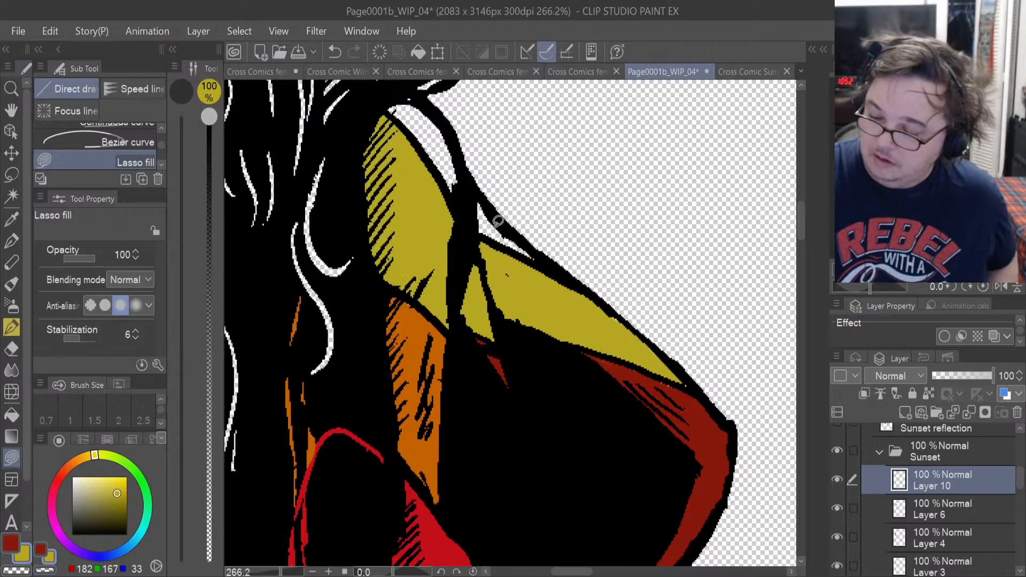
# On Layer 6, lasso-fill the two white slivers along the outer neck and shoulder edge in dark red.
pyautogui.click(885, 501)
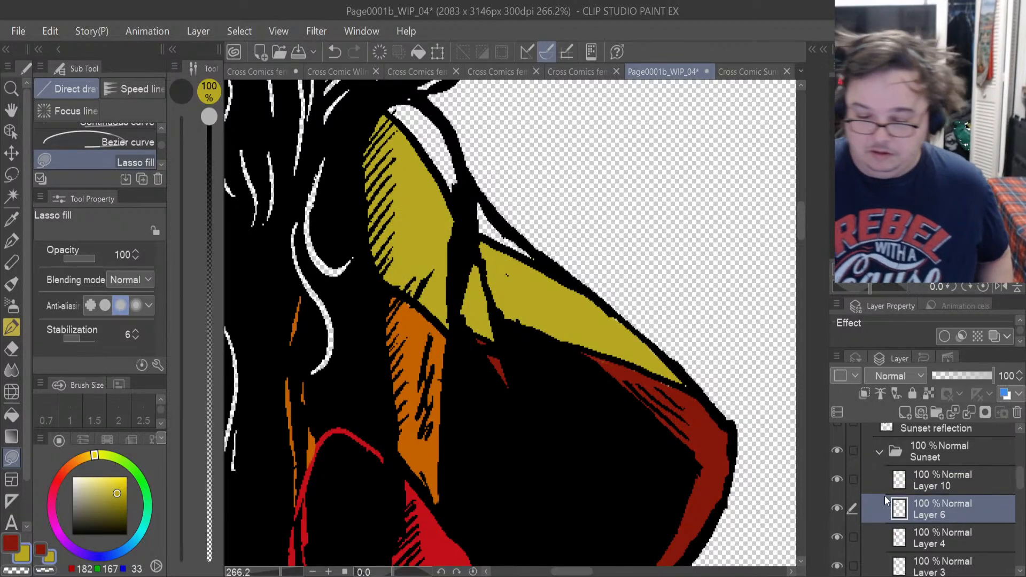
pyautogui.press('c')
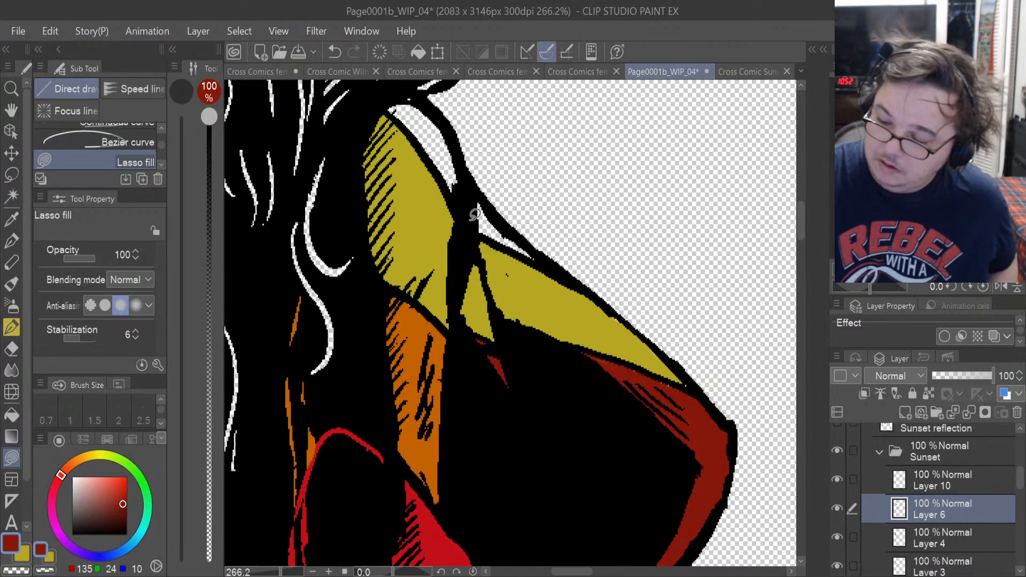
pyautogui.moveTo(474, 213)
pyautogui.mouseDown()
pyautogui.moveTo(541, 256)
pyautogui.moveTo(483, 189)
pyautogui.moveTo(433, 109)
pyautogui.moveTo(401, 96)
pyautogui.moveTo(391, 108)
pyautogui.moveTo(474, 226)
pyautogui.moveTo(502, 232)
pyautogui.mouseUp()
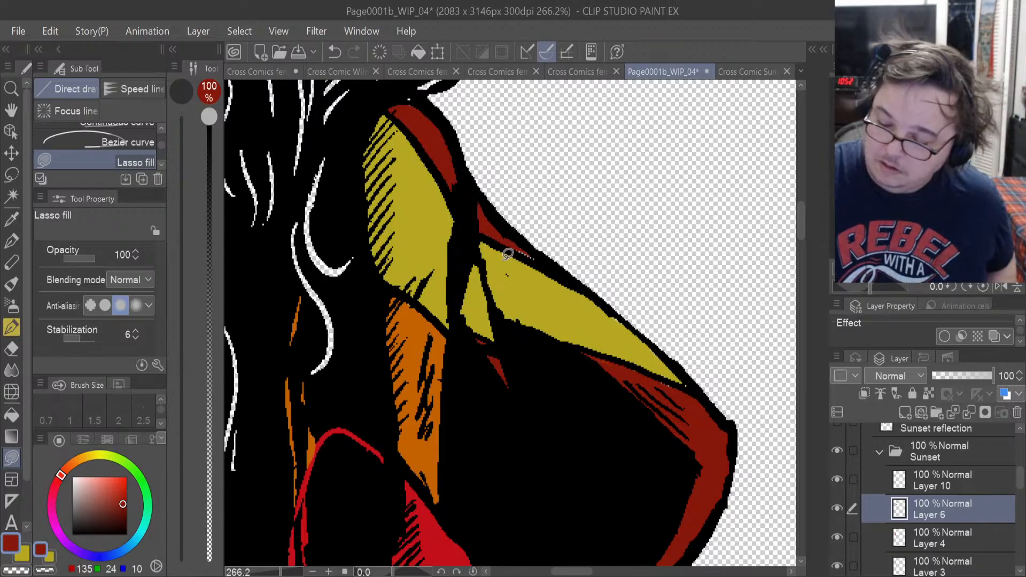
# Lasso-fill the leftover white specks at the pointed tip of the shoulder sliver in dark red on Layer 4.
pyautogui.click(915, 465)
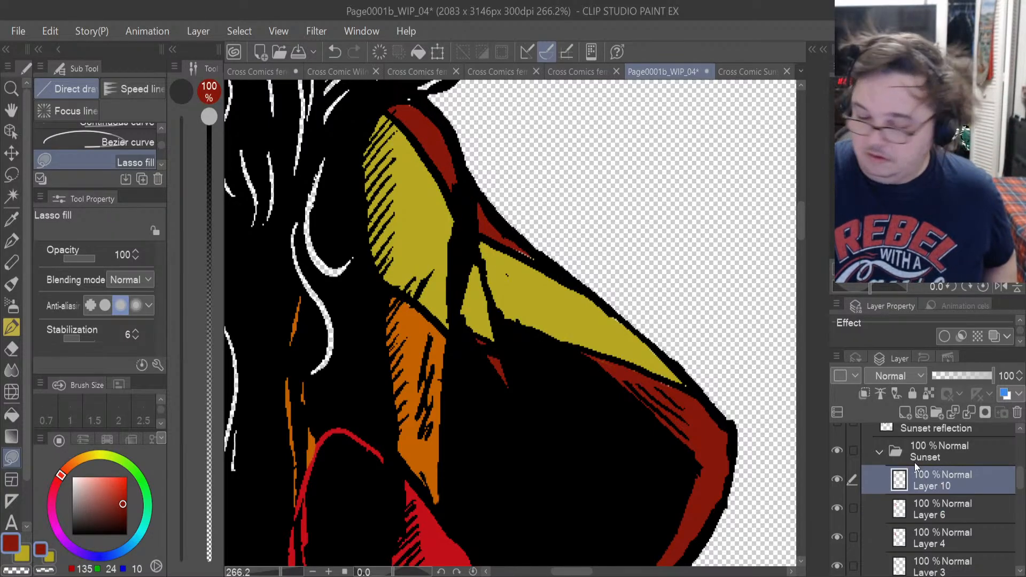
pyautogui.click(11, 349)
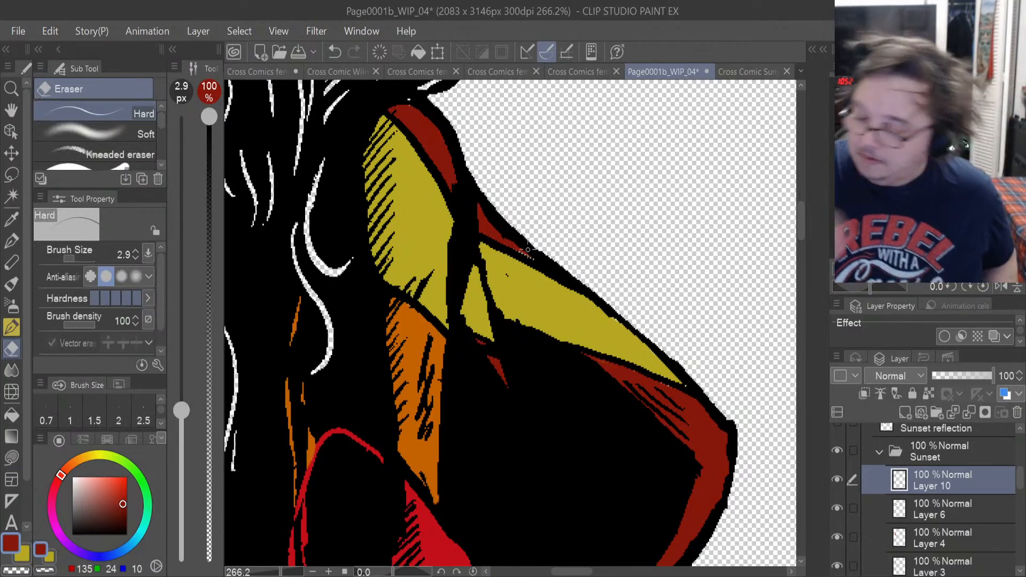
pyautogui.scroll(2, 527, 250)
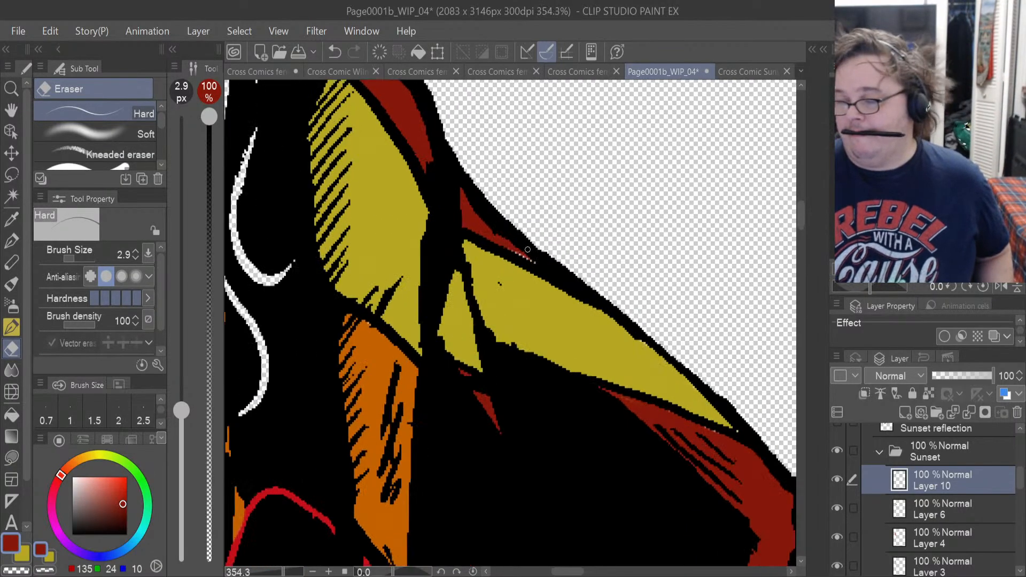
pyautogui.scroll(2, 528, 250)
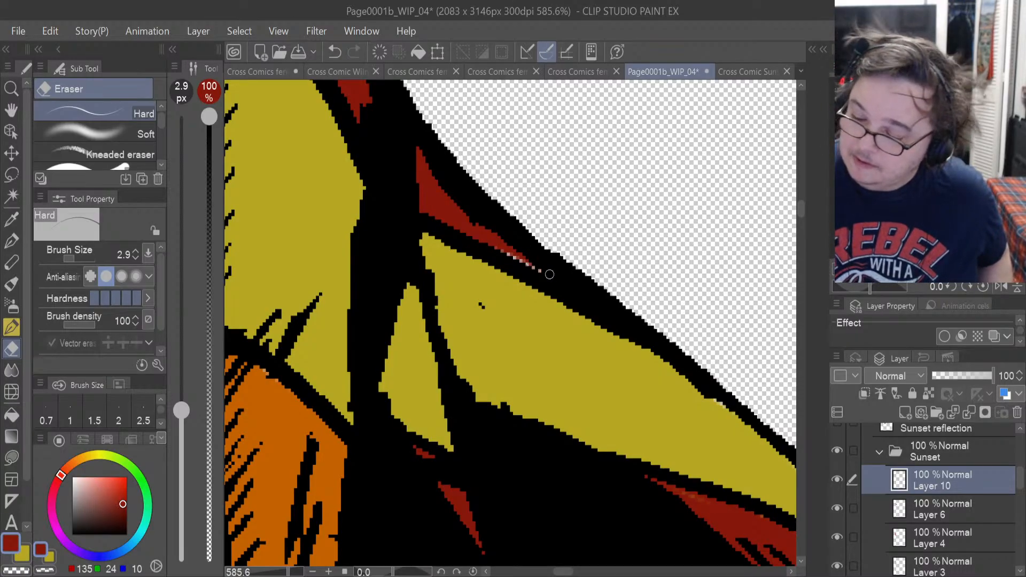
pyautogui.click(932, 532)
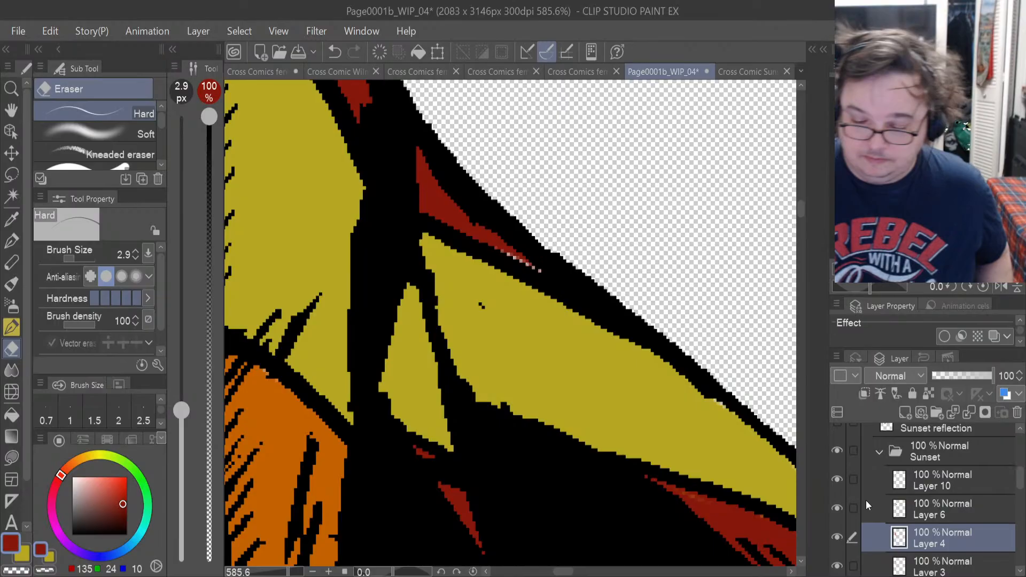
pyautogui.click(11, 457)
pyautogui.moveTo(516, 243)
pyautogui.mouseDown()
pyautogui.moveTo(552, 277)
pyautogui.moveTo(500, 238)
pyautogui.mouseUp()
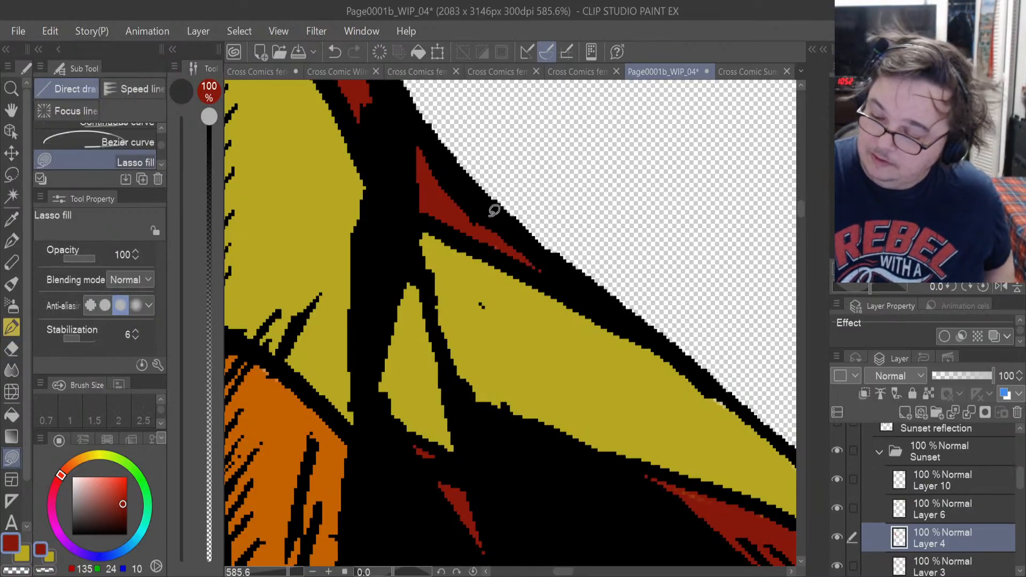
# Examine the neck and hair edge up close and the whole figure in Panel 1 for areas still unfilled.
pyautogui.moveTo(568, 571); pyautogui.dragTo(554, 573)
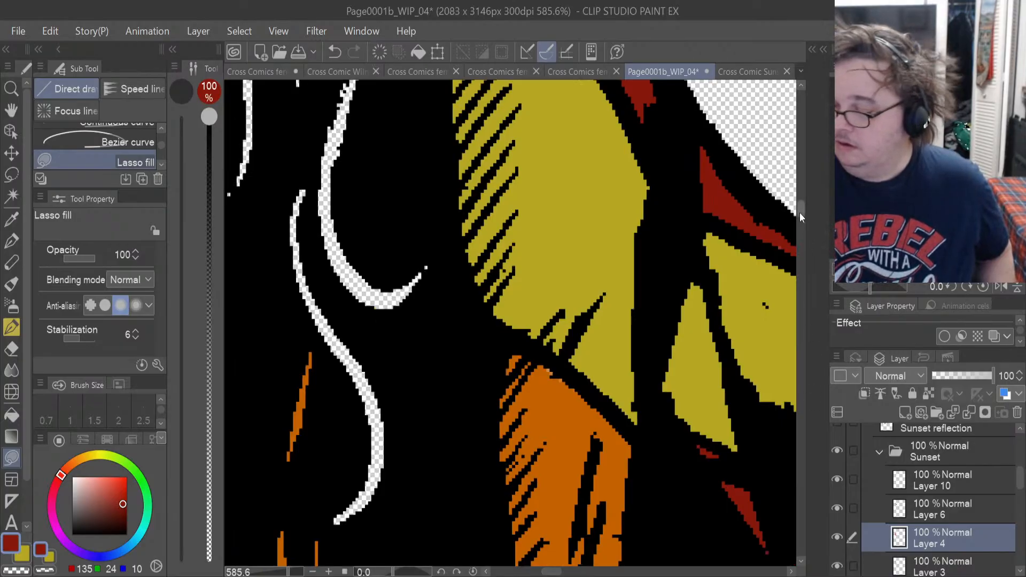
pyautogui.moveTo(800, 213); pyautogui.dragTo(799, 193)
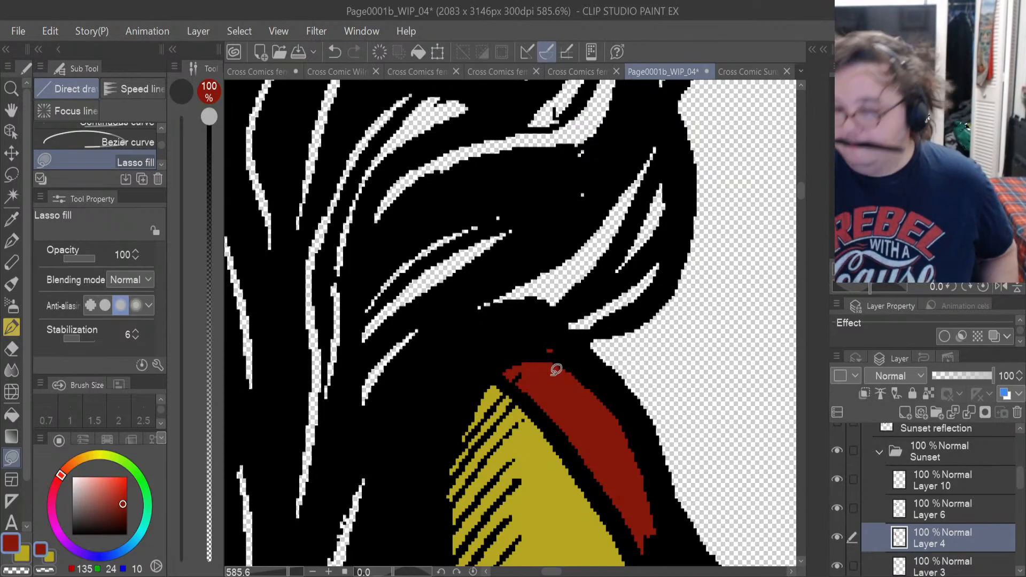
pyautogui.scroll(-6, 556, 369)
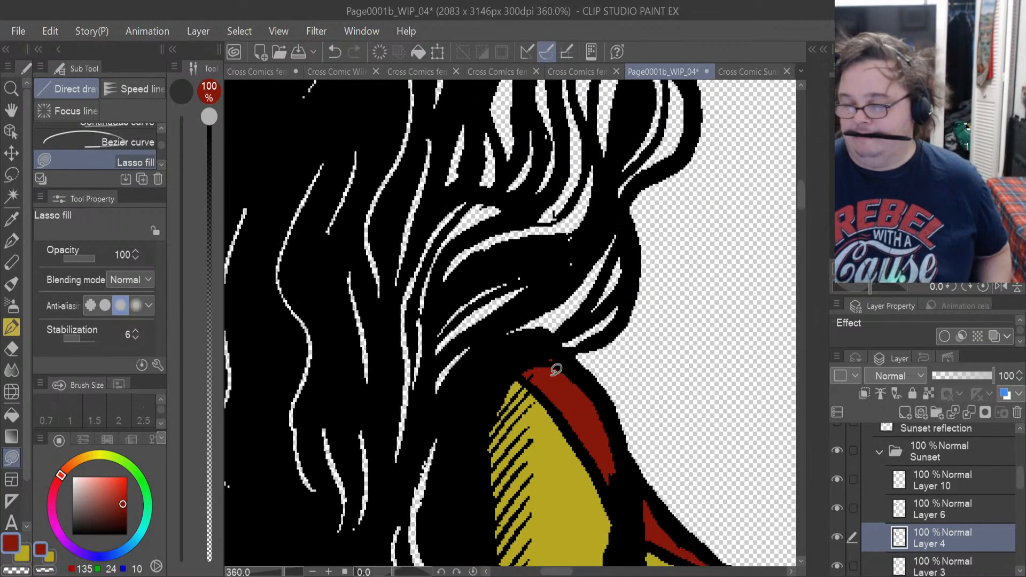
pyautogui.scroll(-8, 556, 369)
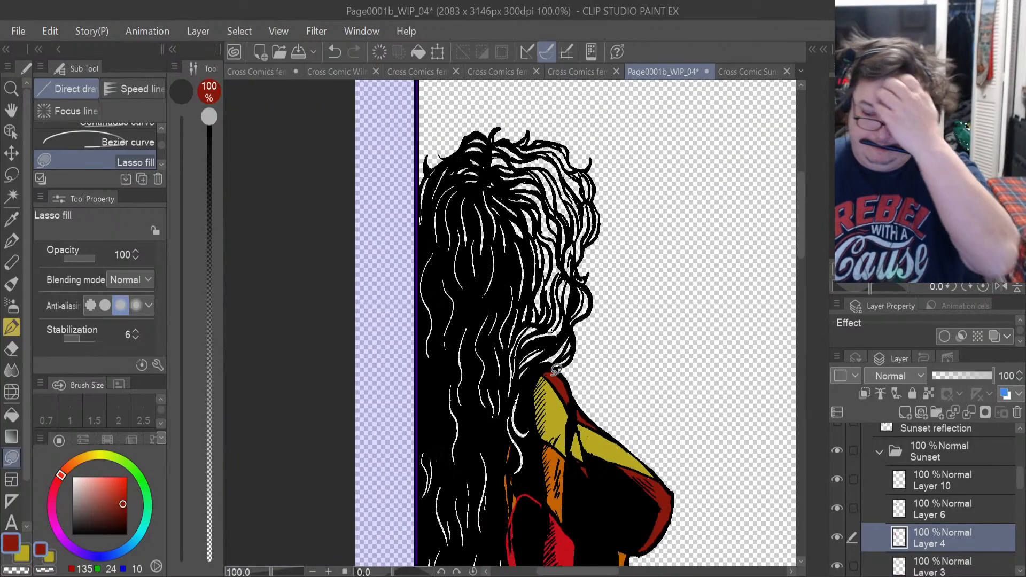
pyautogui.scroll(-5, 556, 368)
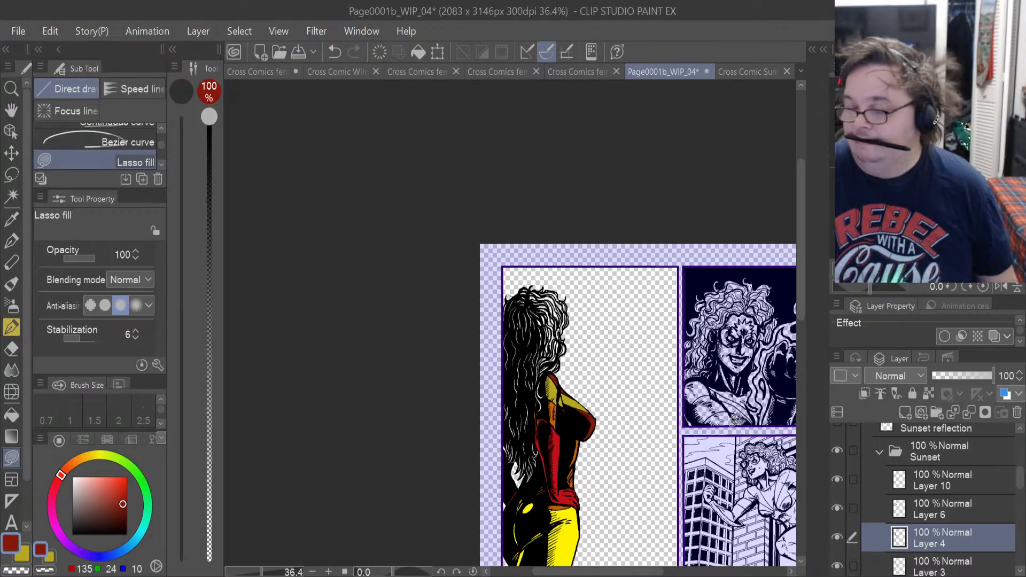
pyautogui.scroll(3, 643, 355)
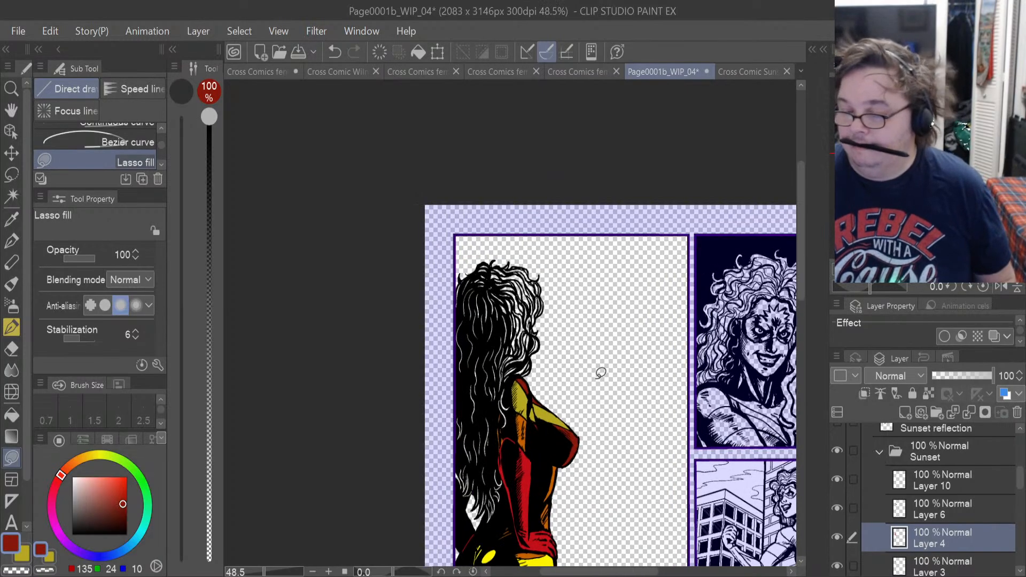
pyautogui.scroll(1, 563, 360)
pyautogui.scroll(-1, 562, 359)
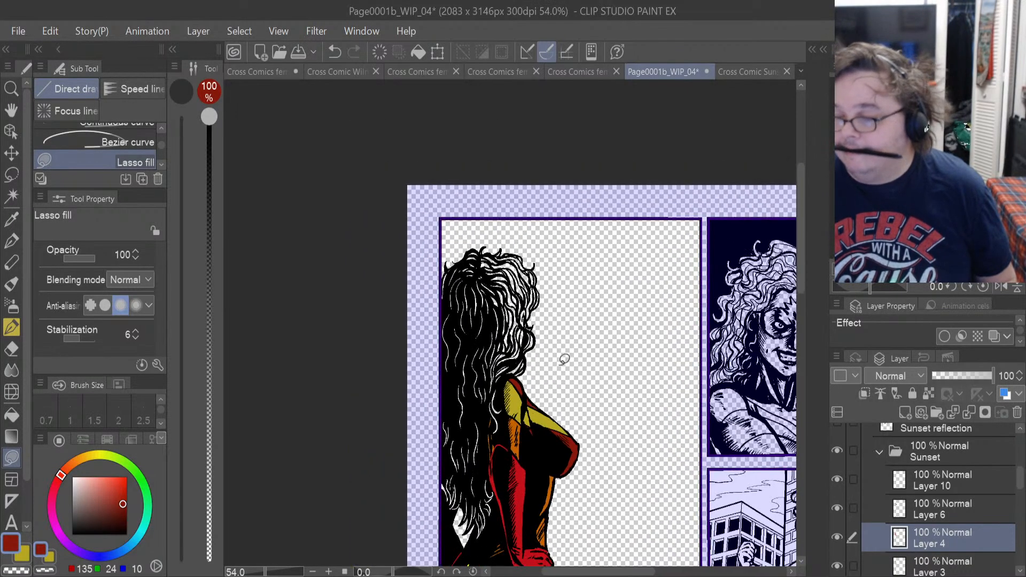
# Sample the gold hair colour from the Cross Comic Sunset Turn around reference and return to the Page0001b_WIP_04 page.
pyautogui.click(737, 71)
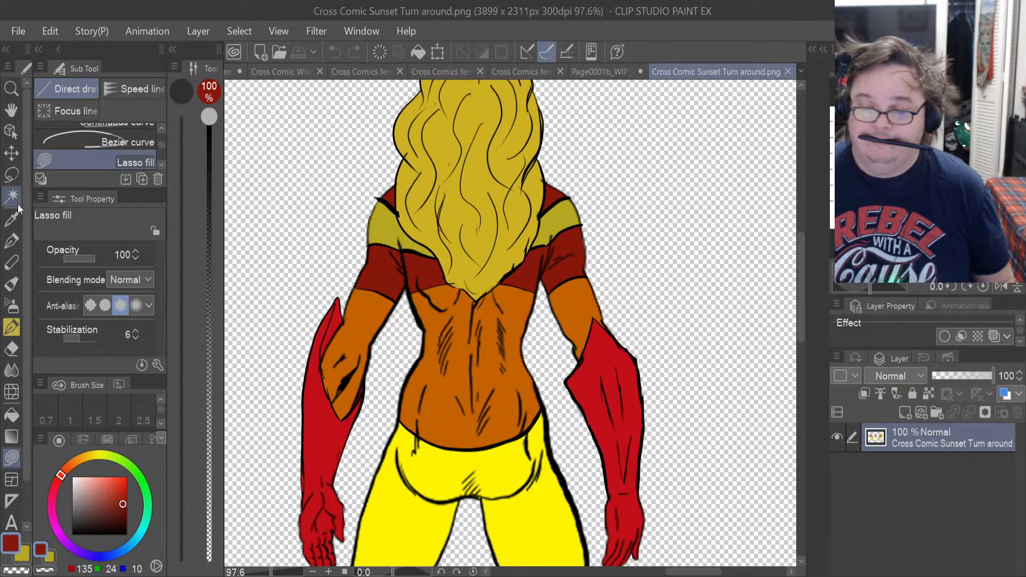
pyautogui.click(5, 221)
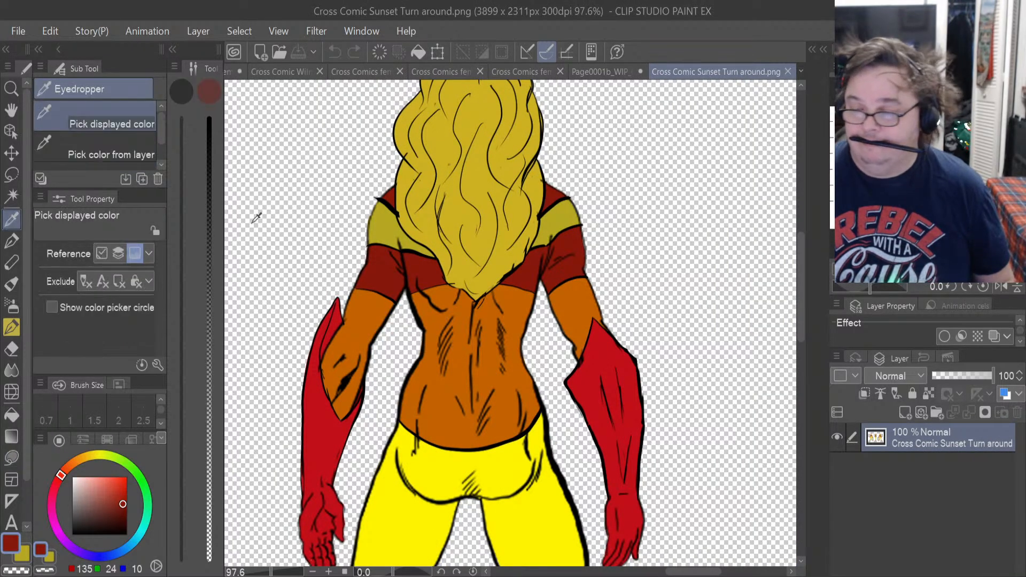
pyautogui.click(466, 262)
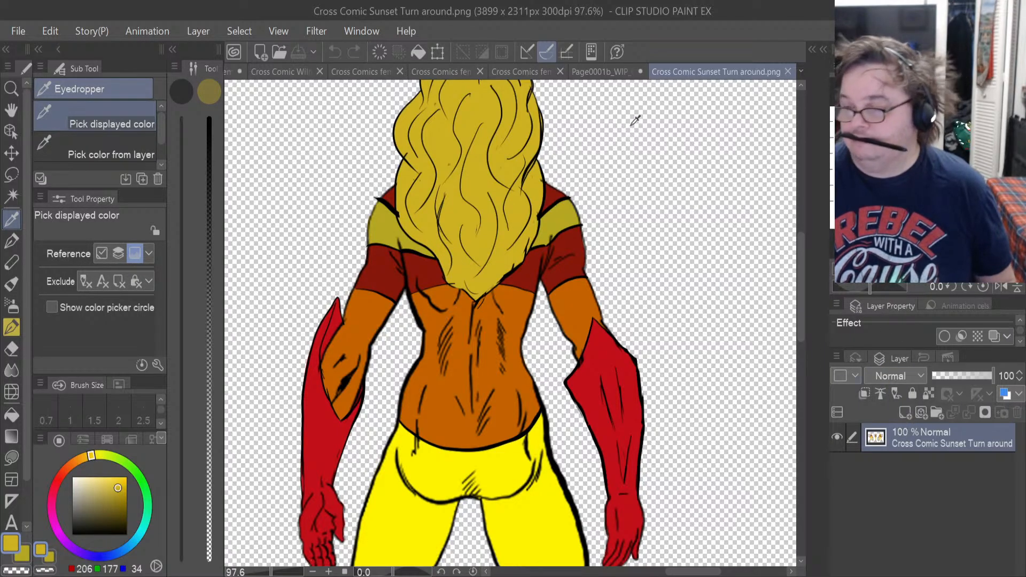
pyautogui.click(615, 76)
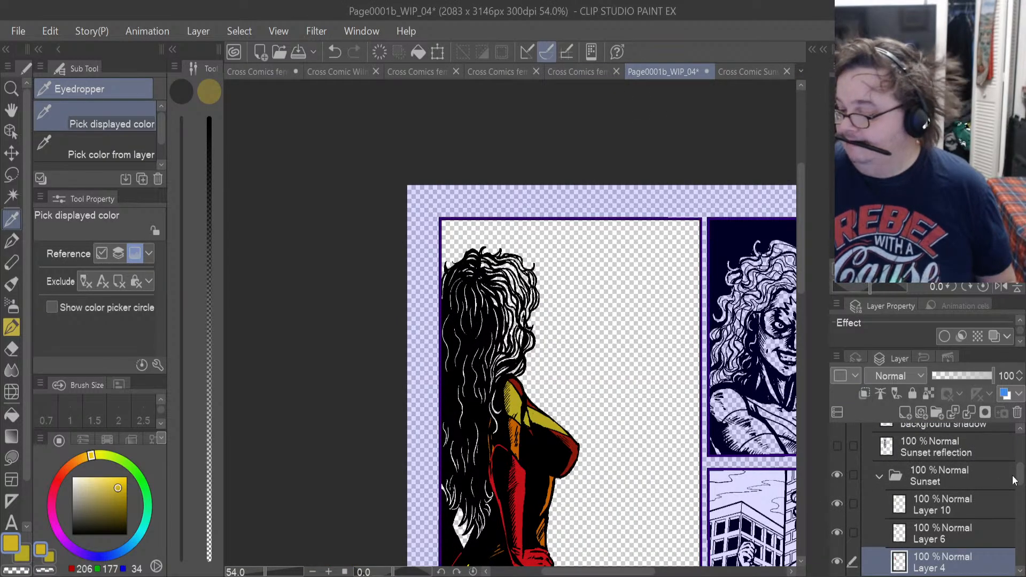
# Make Layer 7 in Panel 1 active and restore the selection around the Sunset figure's outline.
pyautogui.moveTo(1021, 475); pyautogui.dragTo(1023, 450)
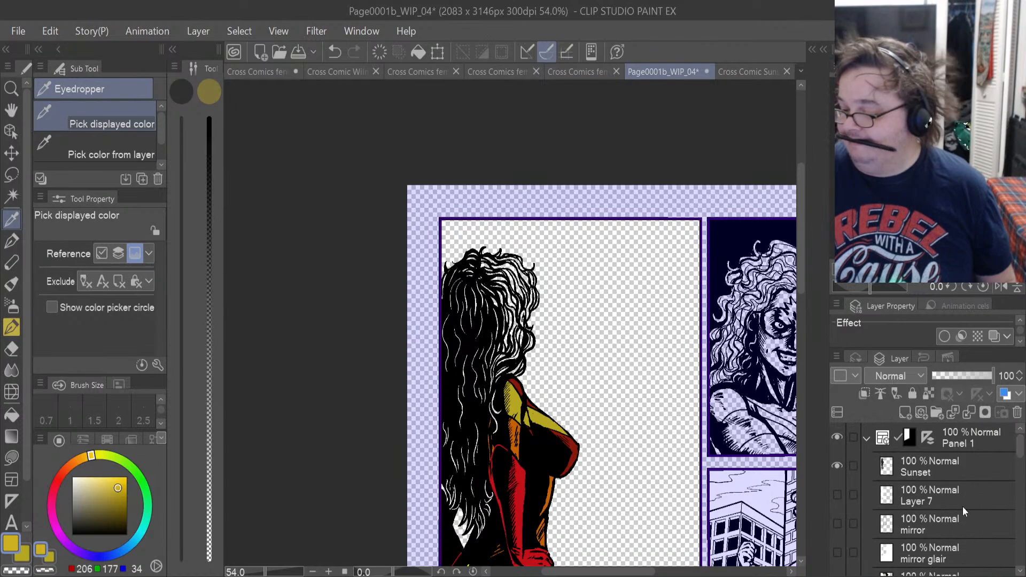
pyautogui.click(920, 499)
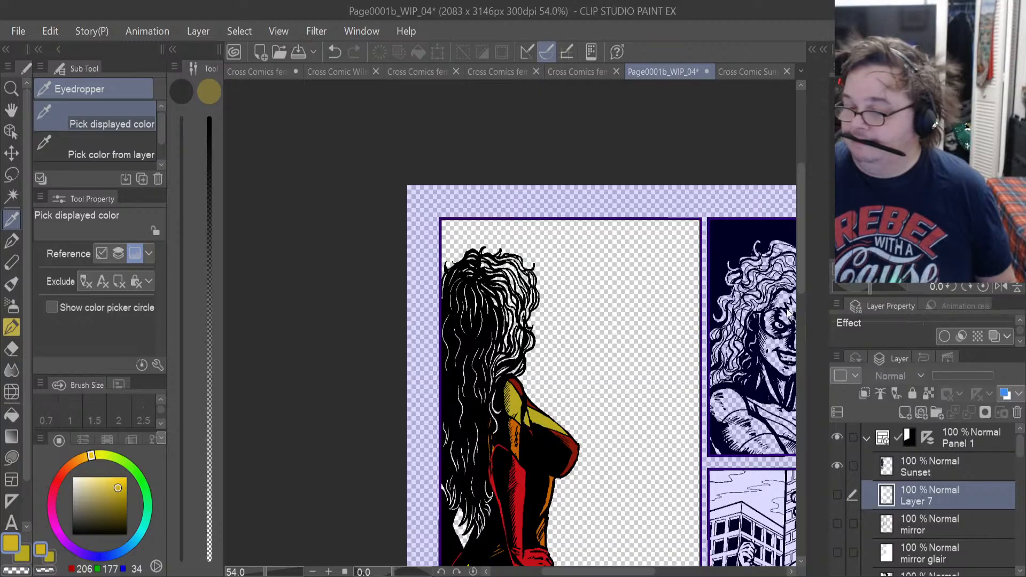
pyautogui.hotkey('ctrl', 'shift', 'd')
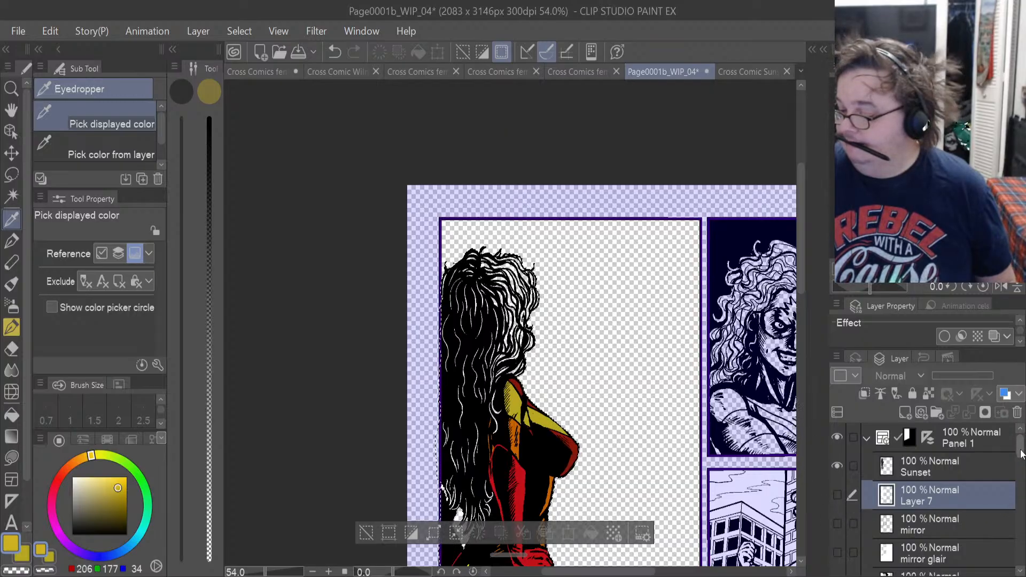
# Add a new layer above Layer 10 in the Sunset folder and get Lasso fill ready with the gold.
pyautogui.moveTo(1020, 453); pyautogui.dragTo(1021, 496)
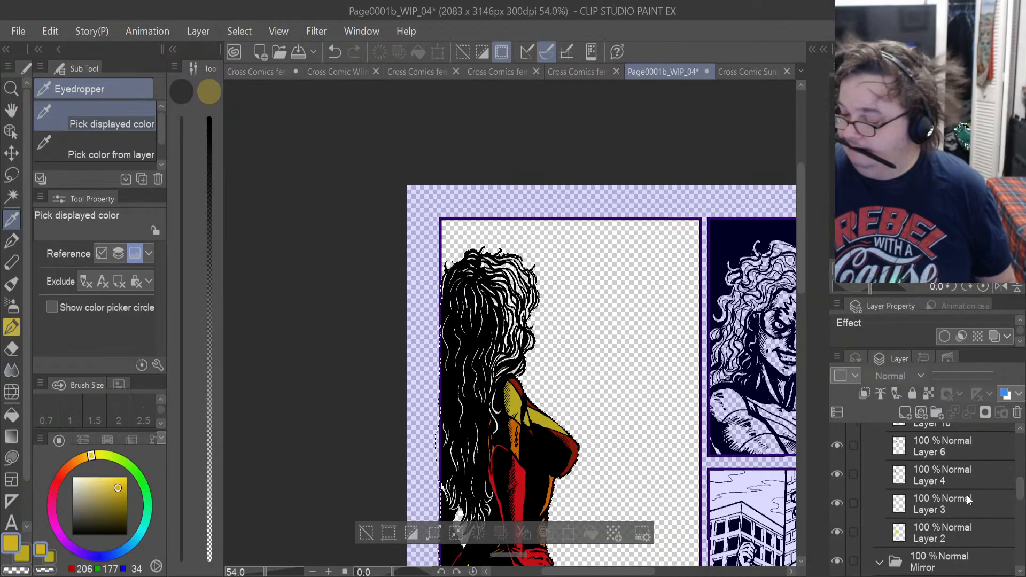
pyautogui.scroll(4, 991, 488)
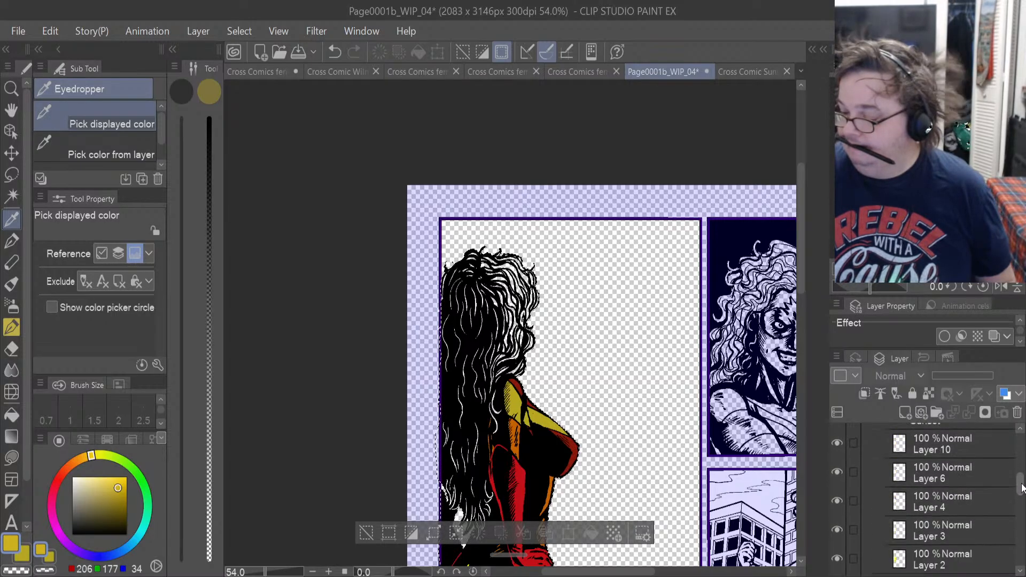
pyautogui.click(957, 500)
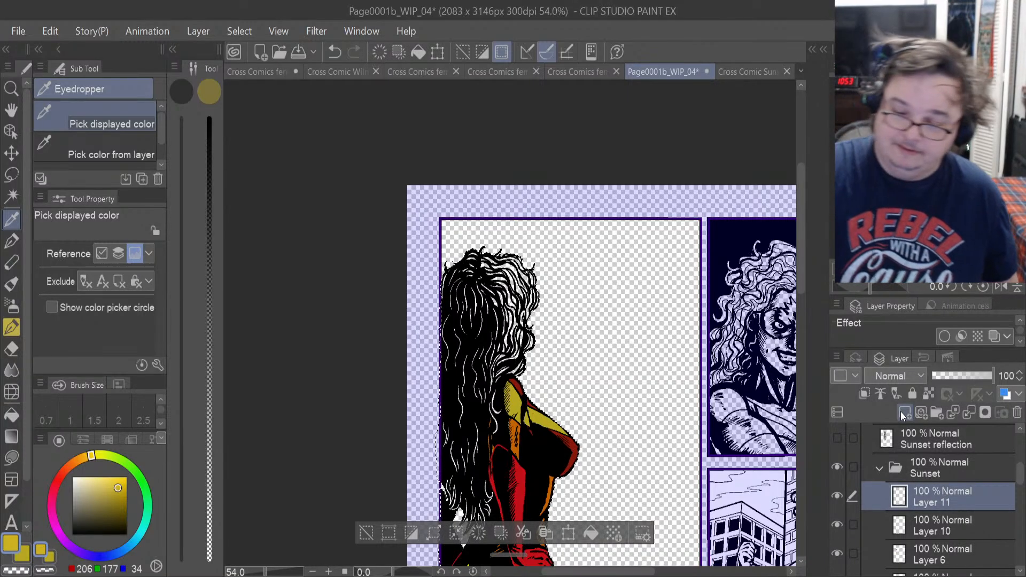
pyautogui.press('u')
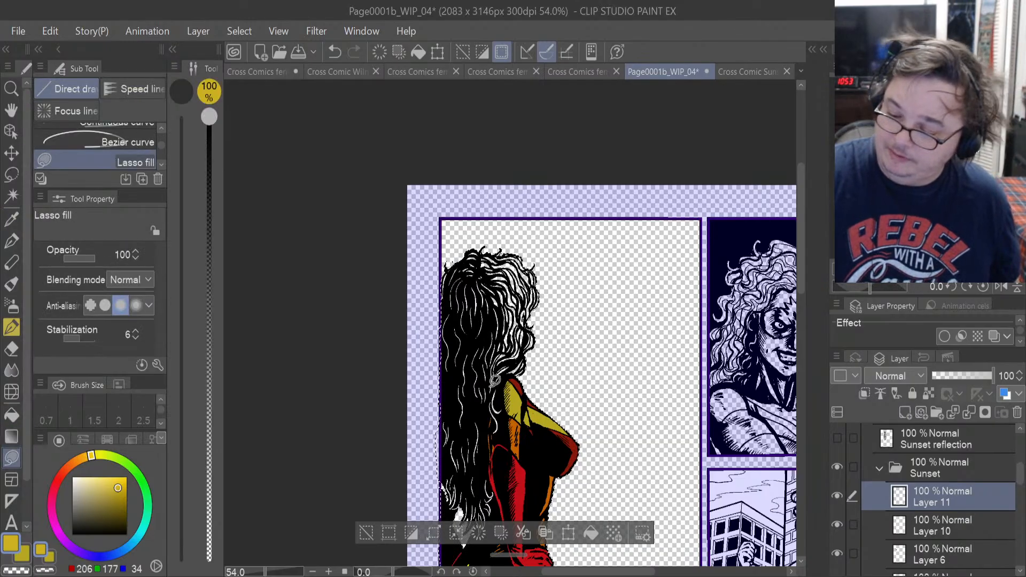
# Lasso-fill the head and upper hair down to the shoulder in gold on Layer 11.
pyautogui.moveTo(559, 291)
pyautogui.mouseDown()
pyautogui.moveTo(400, 368)
pyautogui.moveTo(469, 411)
pyautogui.mouseUp()
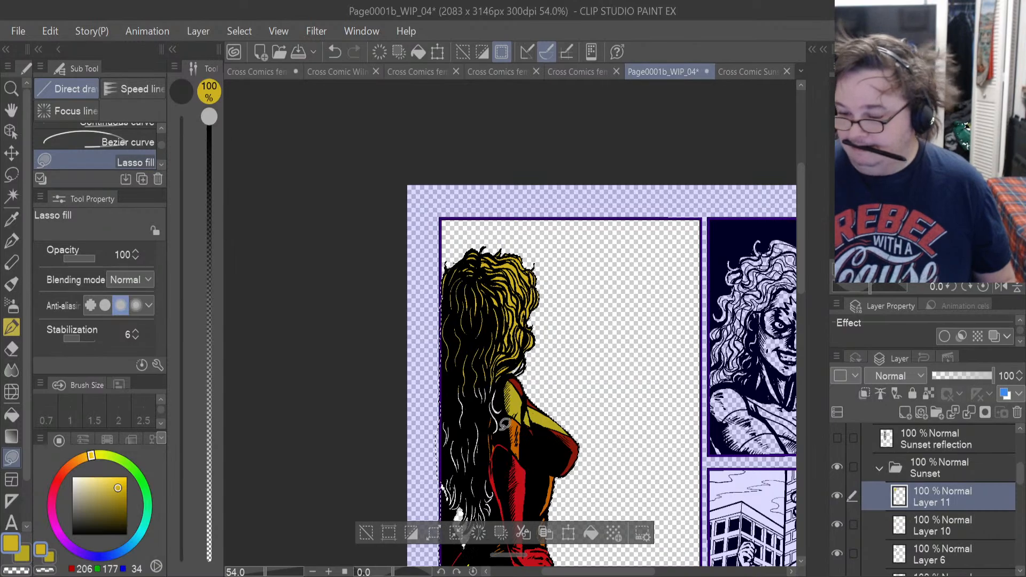
pyautogui.scroll(3, 500, 430)
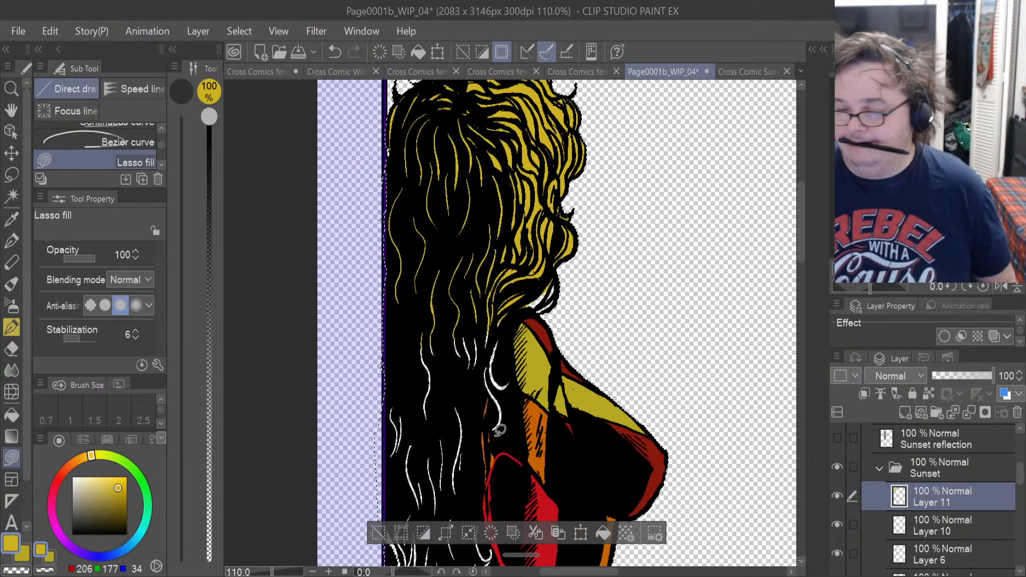
pyautogui.moveTo(407, 137); pyautogui.dragTo(386, 176)
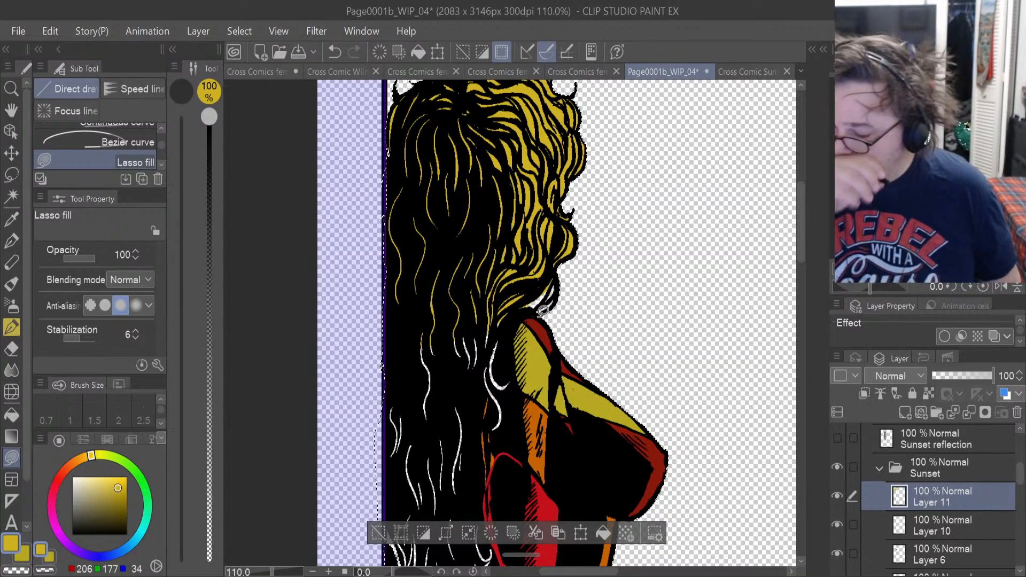
pyautogui.scroll(4, 543, 310)
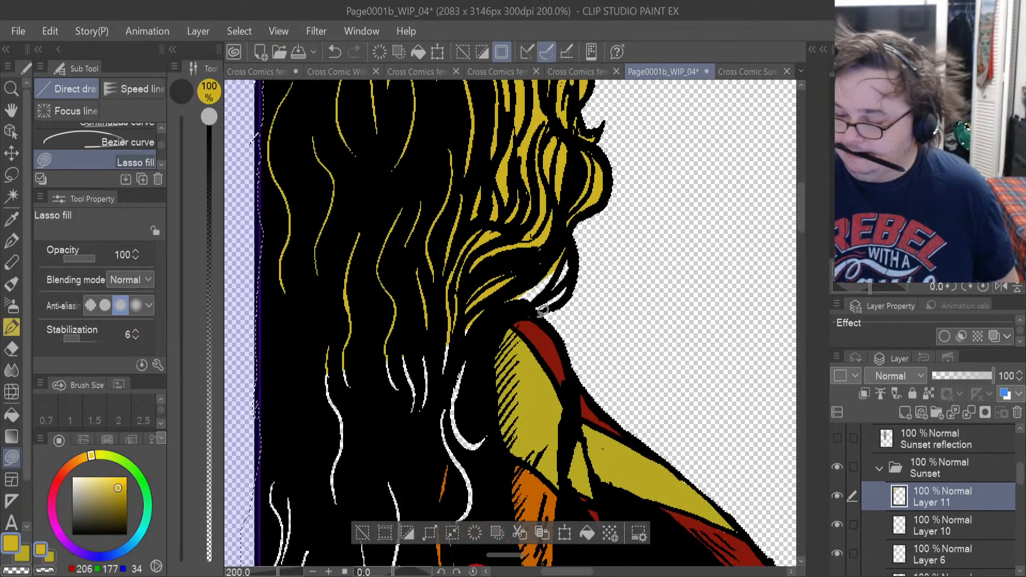
pyautogui.moveTo(455, 293); pyautogui.dragTo(467, 471)
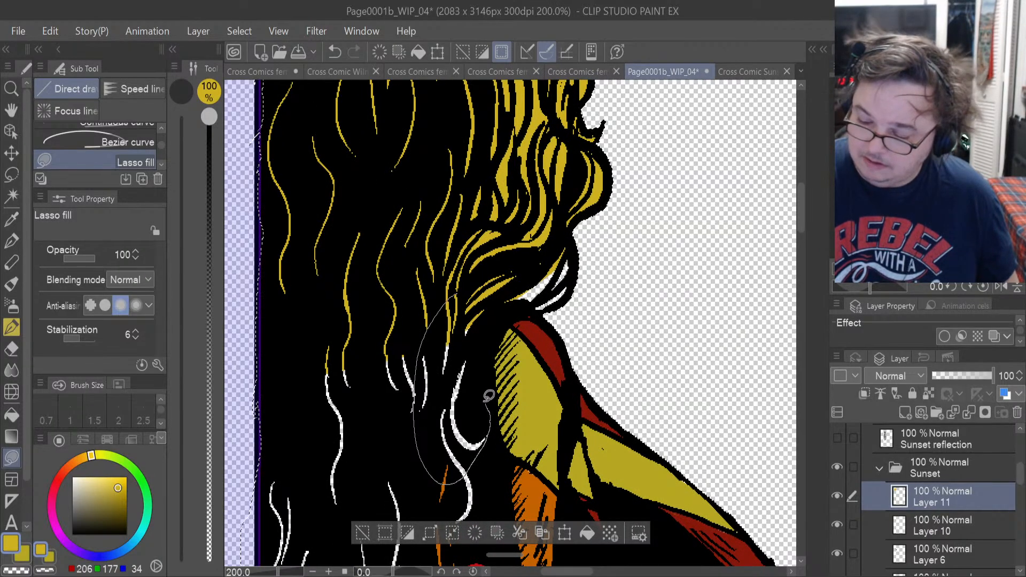
pyautogui.moveTo(488, 395); pyautogui.dragTo(464, 320)
pyautogui.hotkey('ctrl', 'z')
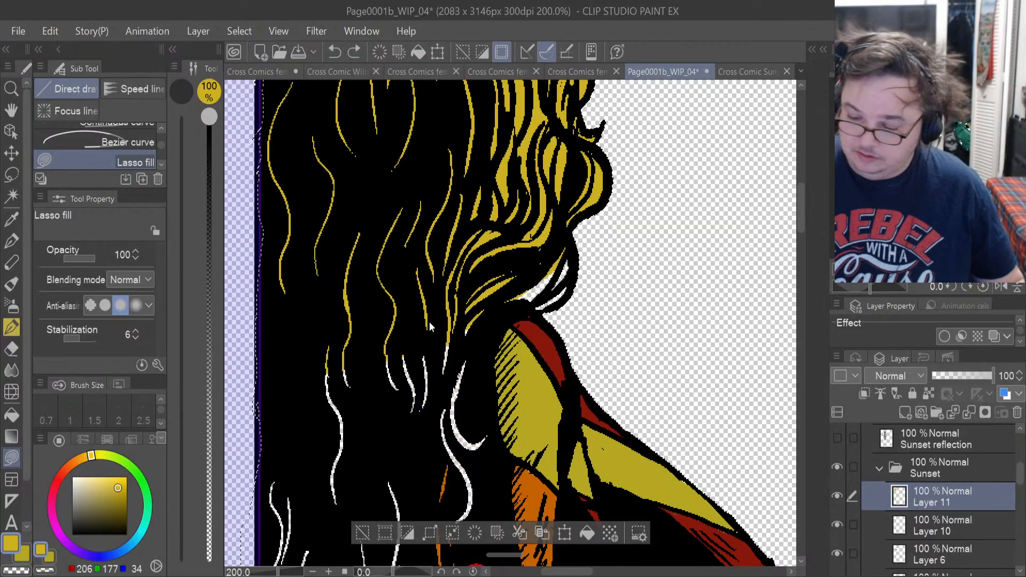
# Lasso-fill the white curled hair strands beside the hatched shoulder panel in gold on Layer 11.
pyautogui.moveTo(442, 452); pyautogui.dragTo(453, 462)
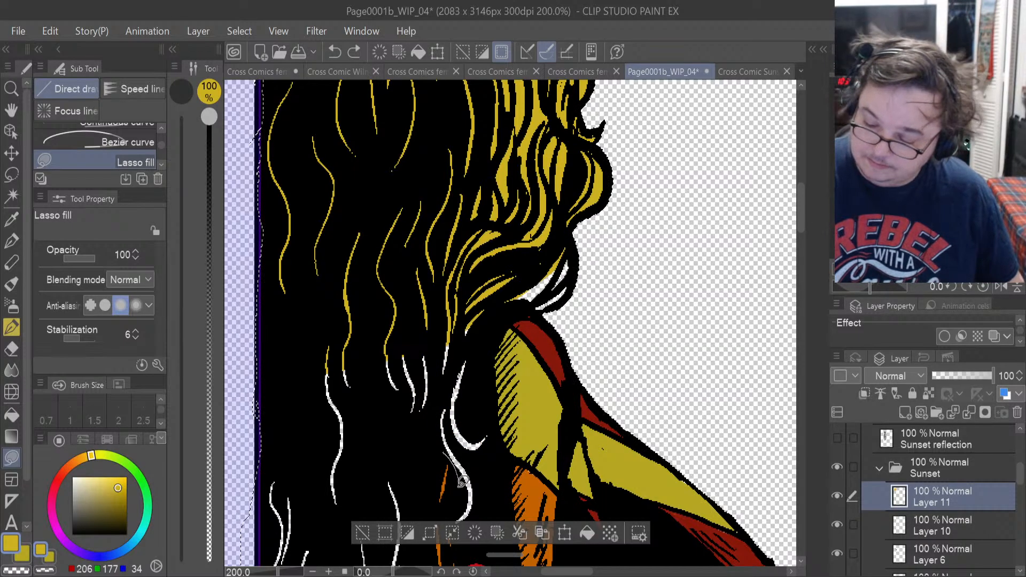
pyautogui.moveTo(500, 427)
pyautogui.mouseDown()
pyautogui.moveTo(478, 331)
pyautogui.moveTo(446, 384)
pyautogui.mouseUp()
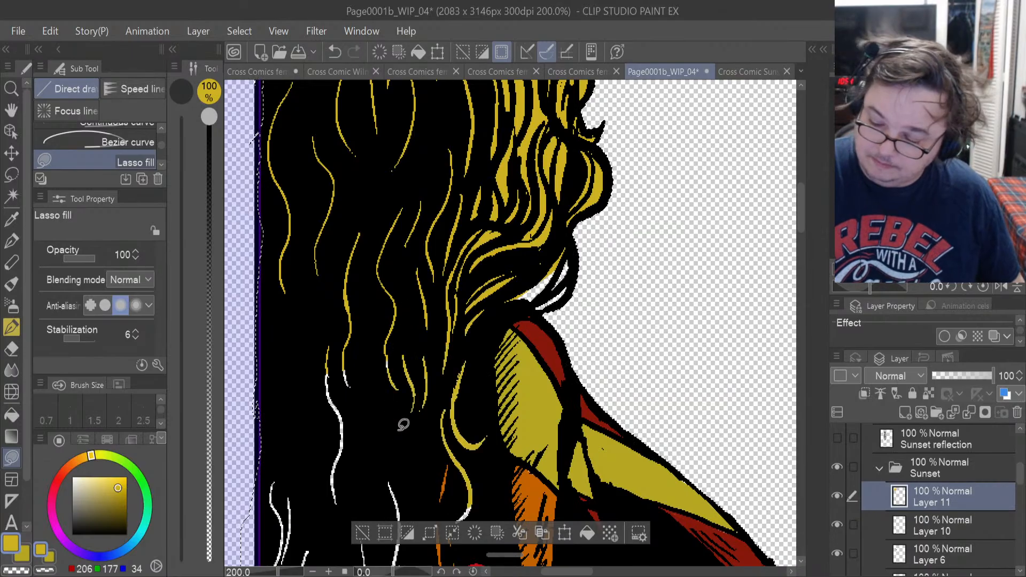
# Lasso-fill the mid-back strand, the white curl above the shoulder and the lower hair ends in gold on Layer 11.
pyautogui.moveTo(361, 322)
pyautogui.mouseDown()
pyautogui.moveTo(306, 439)
pyautogui.moveTo(382, 321)
pyautogui.mouseUp()
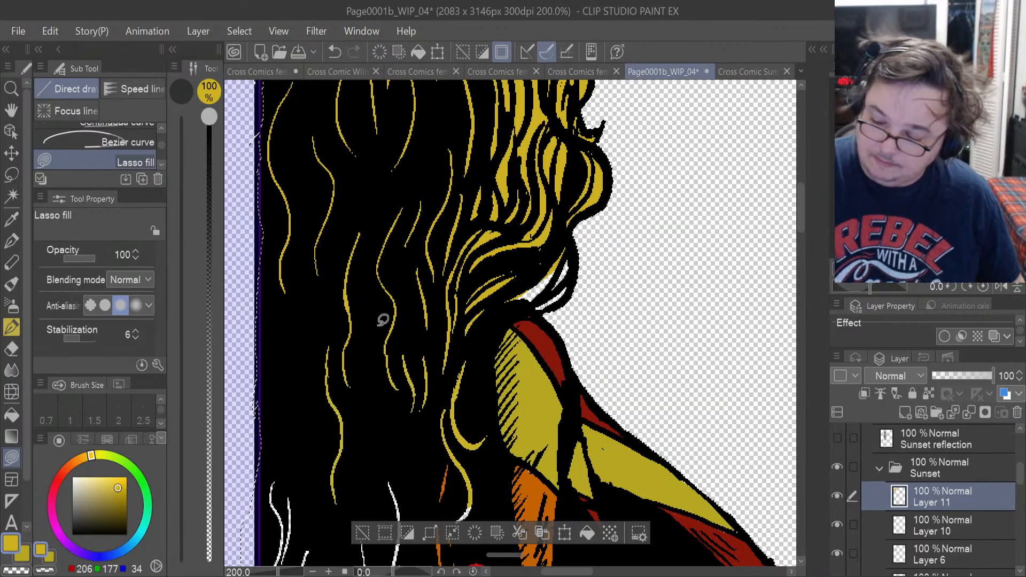
pyautogui.moveTo(508, 303)
pyautogui.mouseDown()
pyautogui.moveTo(561, 305)
pyautogui.moveTo(586, 281)
pyautogui.moveTo(556, 217)
pyautogui.mouseUp()
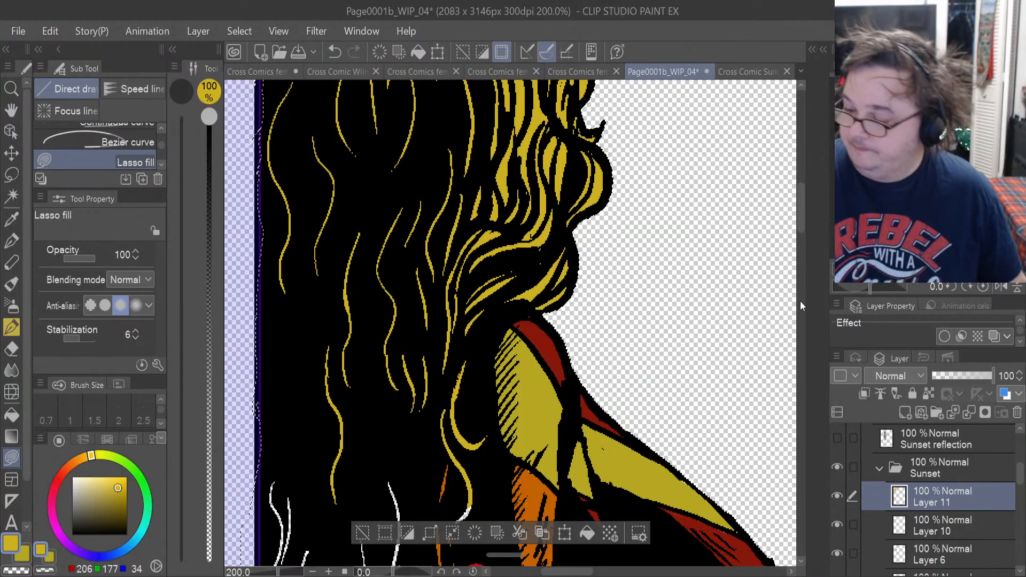
pyautogui.moveTo(800, 219); pyautogui.dragTo(793, 267)
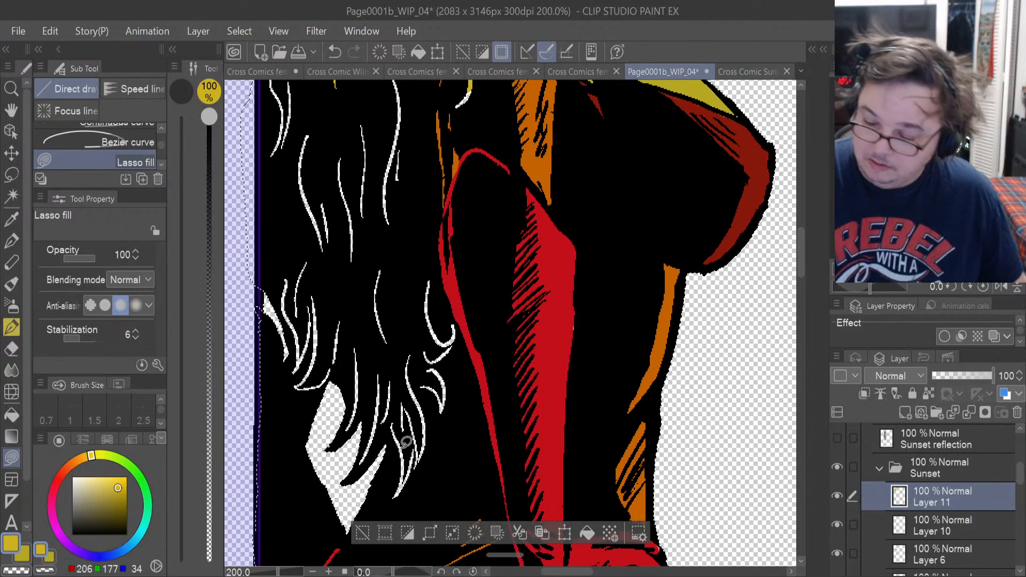
pyautogui.moveTo(395, 448)
pyautogui.mouseDown()
pyautogui.moveTo(411, 497)
pyautogui.moveTo(452, 450)
pyautogui.moveTo(464, 407)
pyautogui.mouseUp()
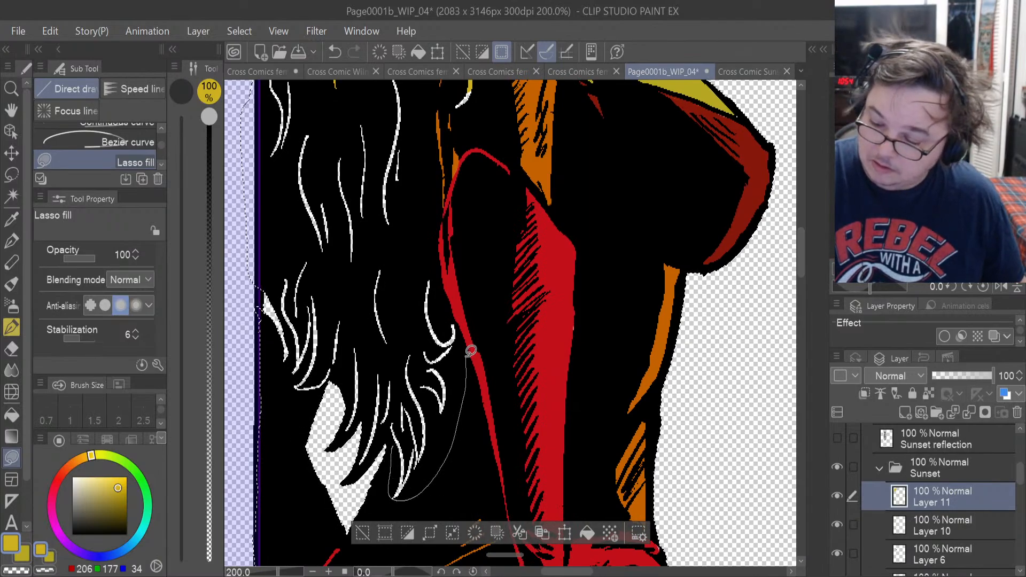
pyautogui.moveTo(471, 350)
pyautogui.mouseDown()
pyautogui.moveTo(427, 259)
pyautogui.moveTo(360, 252)
pyautogui.moveTo(332, 463)
pyautogui.mouseUp()
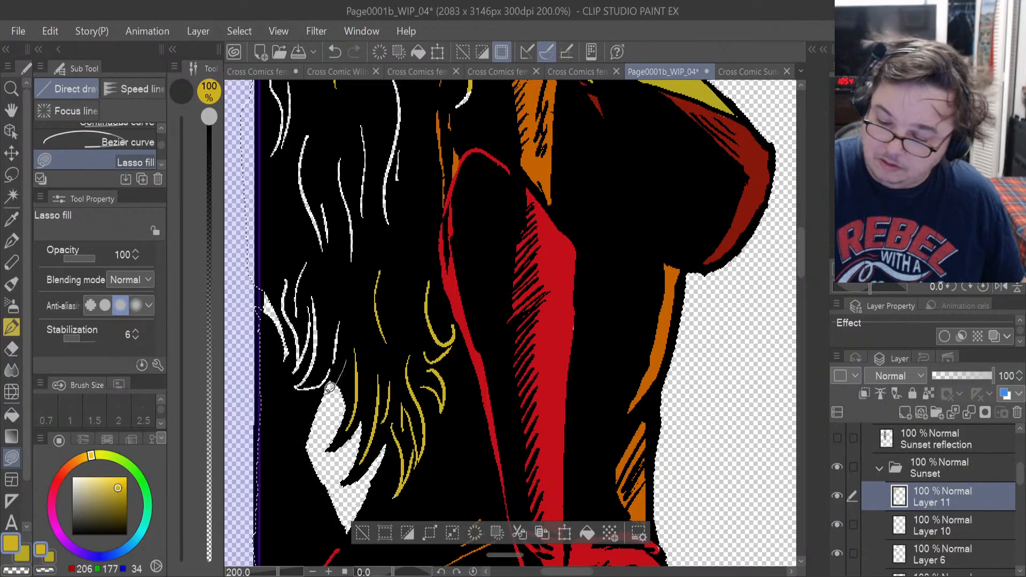
pyautogui.moveTo(330, 387)
pyautogui.mouseDown()
pyautogui.moveTo(266, 327)
pyautogui.moveTo(362, 321)
pyautogui.moveTo(365, 346)
pyautogui.mouseUp()
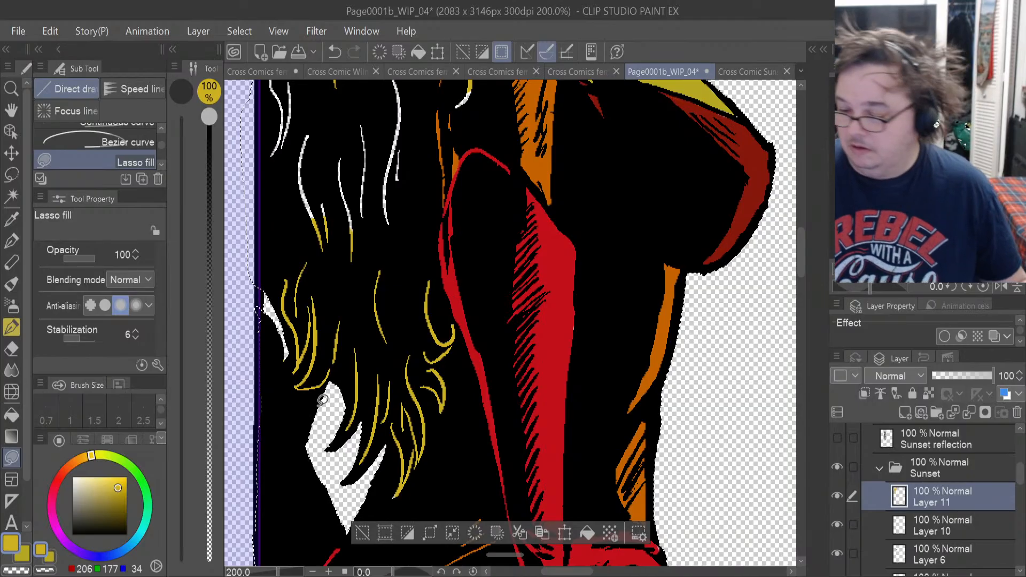
# Lasso-fill the remaining white strands between the shoulder and the lower hair ends in gold on Layer 11.
pyautogui.moveTo(797, 265); pyautogui.dragTo(797, 243)
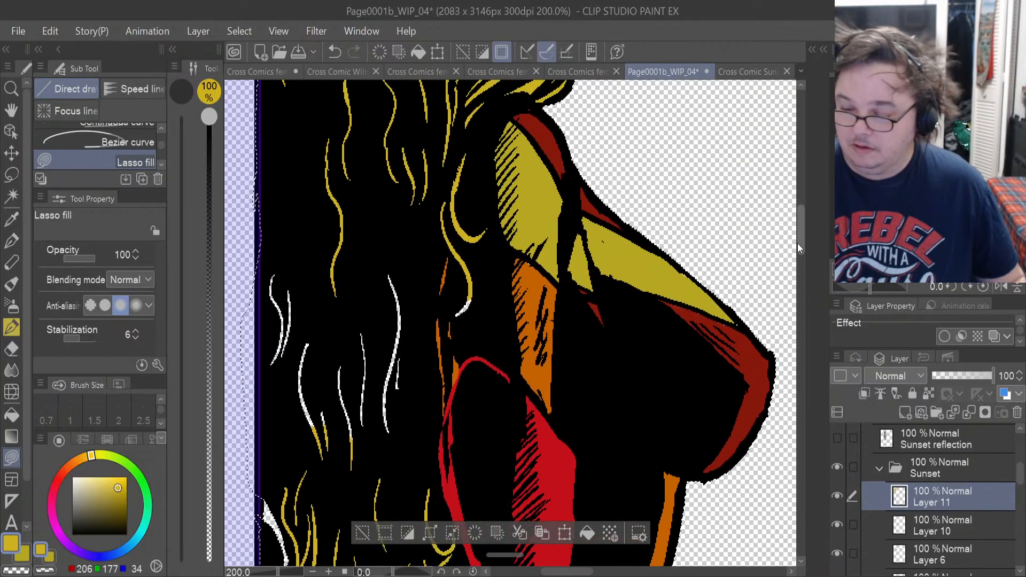
pyautogui.moveTo(466, 294)
pyautogui.mouseDown()
pyautogui.moveTo(467, 325)
pyautogui.moveTo(478, 281)
pyautogui.mouseUp()
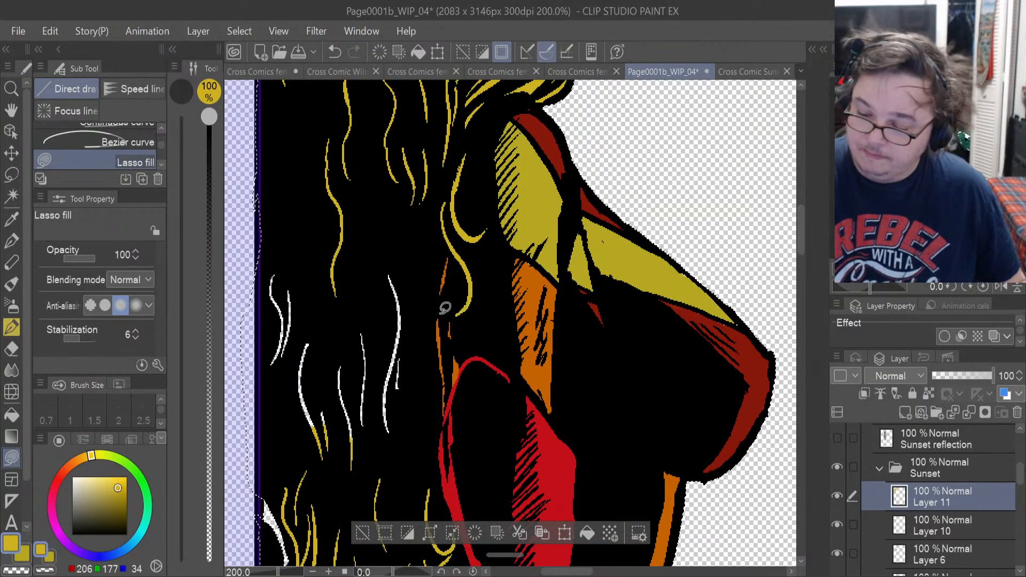
pyautogui.moveTo(378, 394)
pyautogui.mouseDown()
pyautogui.moveTo(426, 378)
pyautogui.moveTo(344, 248)
pyautogui.moveTo(365, 296)
pyautogui.mouseUp()
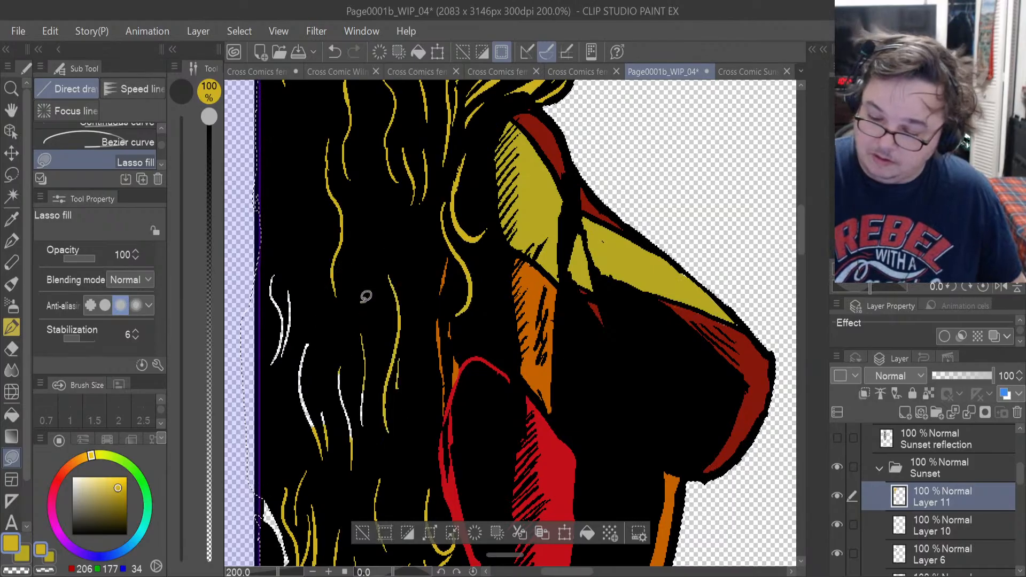
pyautogui.moveTo(298, 428); pyautogui.dragTo(367, 297)
pyautogui.moveTo(314, 326); pyautogui.dragTo(277, 389)
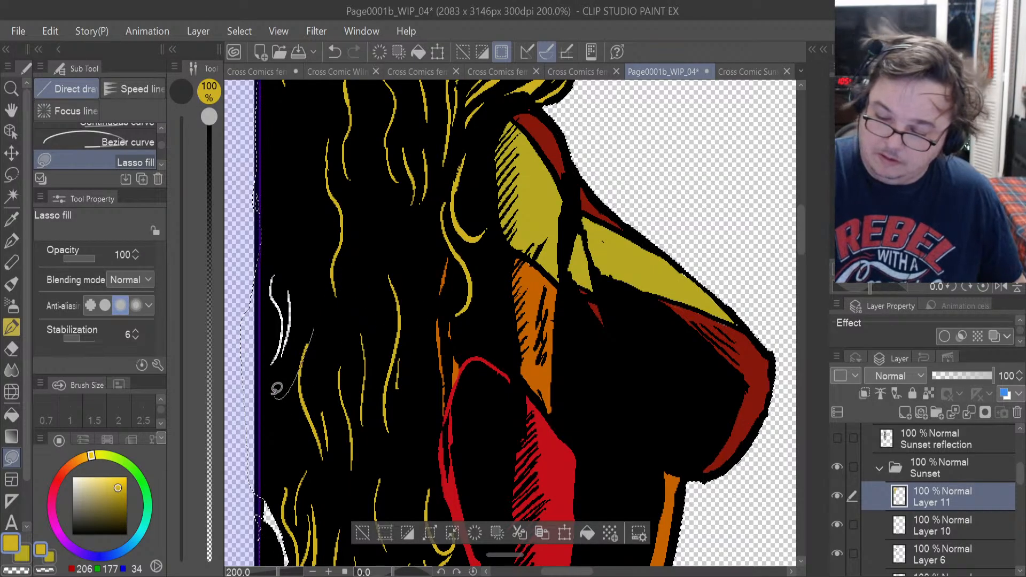
pyautogui.moveTo(302, 220); pyautogui.dragTo(340, 279)
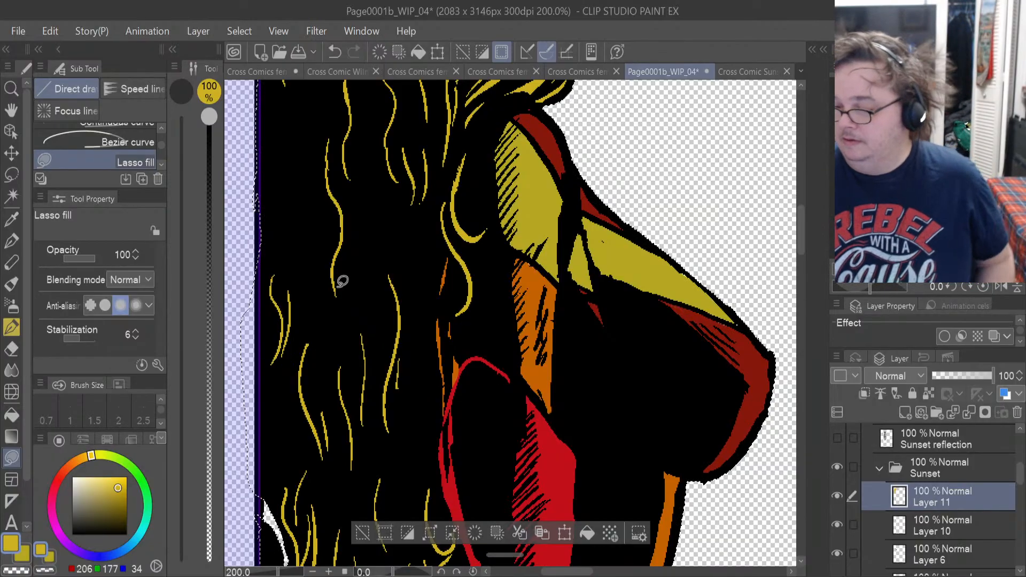
# Clear the selection and lasso-fill the leftover white slivers of hair along the panel border in gold on Layer 11.
pyautogui.moveTo(797, 244); pyautogui.dragTo(803, 200)
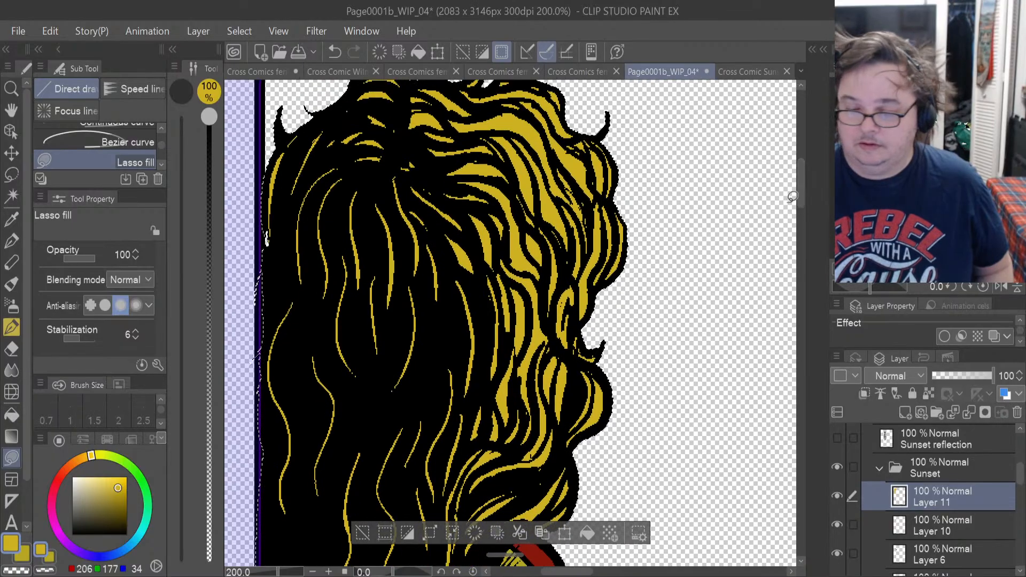
pyautogui.click(12, 173)
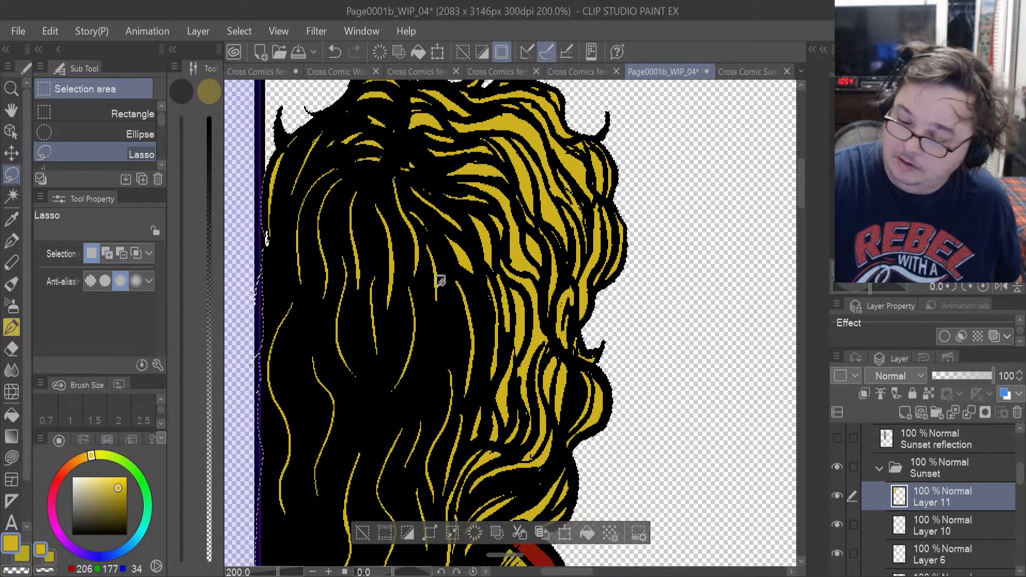
pyautogui.moveTo(581, 292); pyautogui.dragTo(596, 296)
pyautogui.click(644, 304)
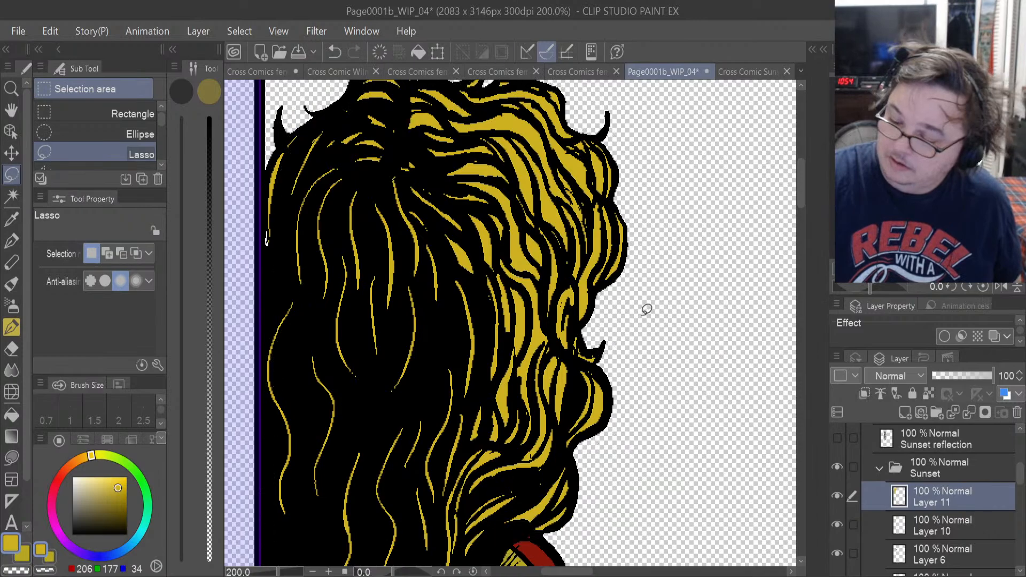
pyautogui.click(12, 458)
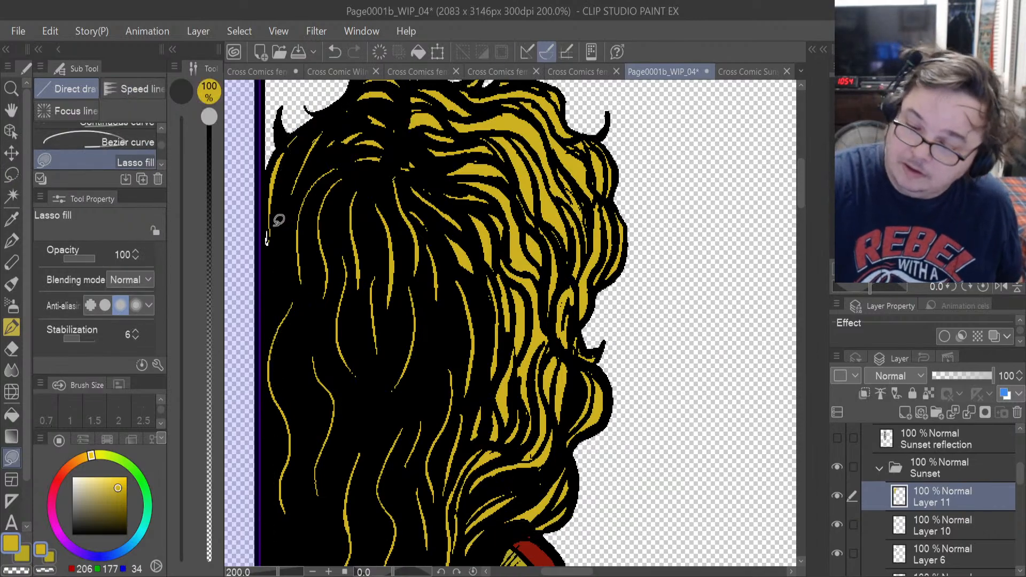
pyautogui.moveTo(273, 228)
pyautogui.mouseDown()
pyautogui.moveTo(272, 258)
pyautogui.moveTo(273, 228)
pyautogui.mouseUp()
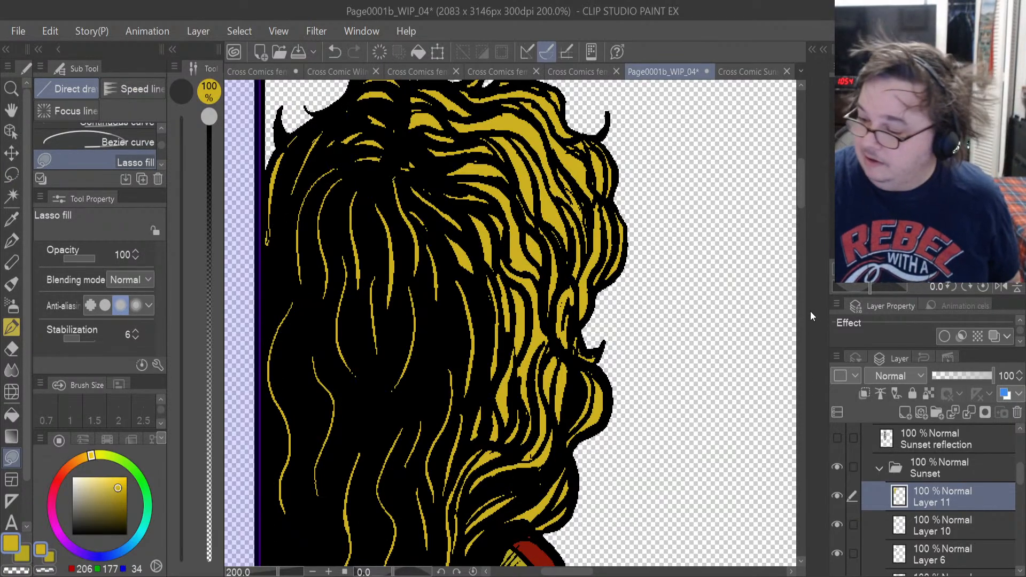
pyautogui.moveTo(799, 197); pyautogui.dragTo(803, 254)
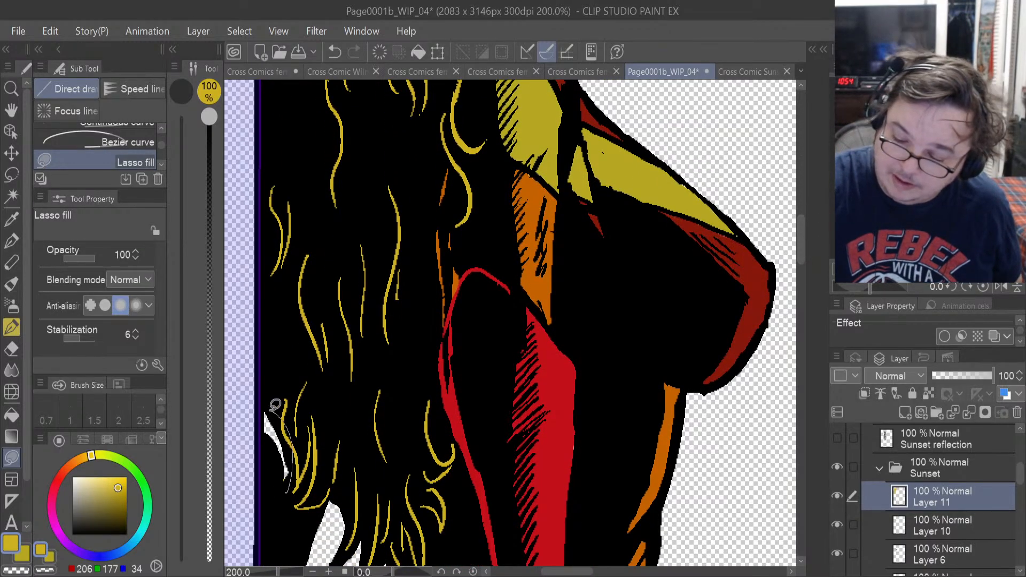
pyautogui.moveTo(275, 404)
pyautogui.mouseDown()
pyautogui.moveTo(272, 465)
pyautogui.moveTo(267, 410)
pyautogui.mouseUp()
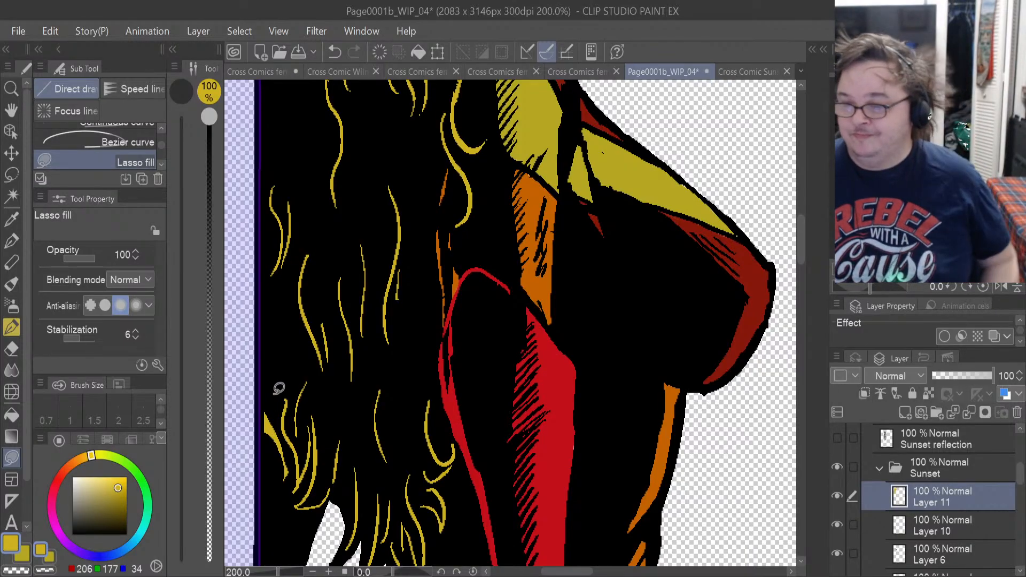
# Examine the coloured Sunset figure in Panel 1 as a whole and up close around the hips and thigh.
pyautogui.scroll(-3, 362, 325)
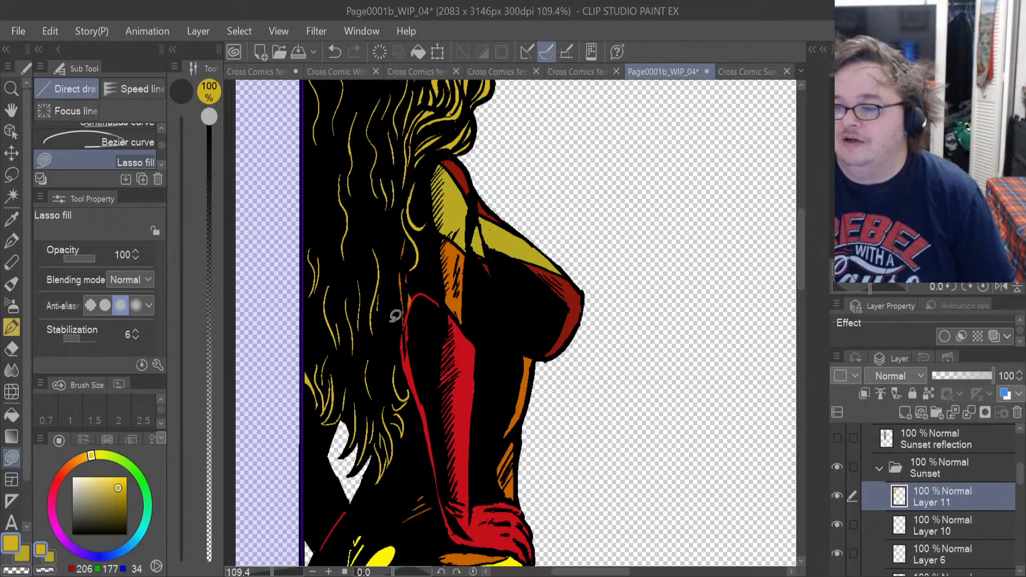
pyautogui.scroll(-2, 458, 376)
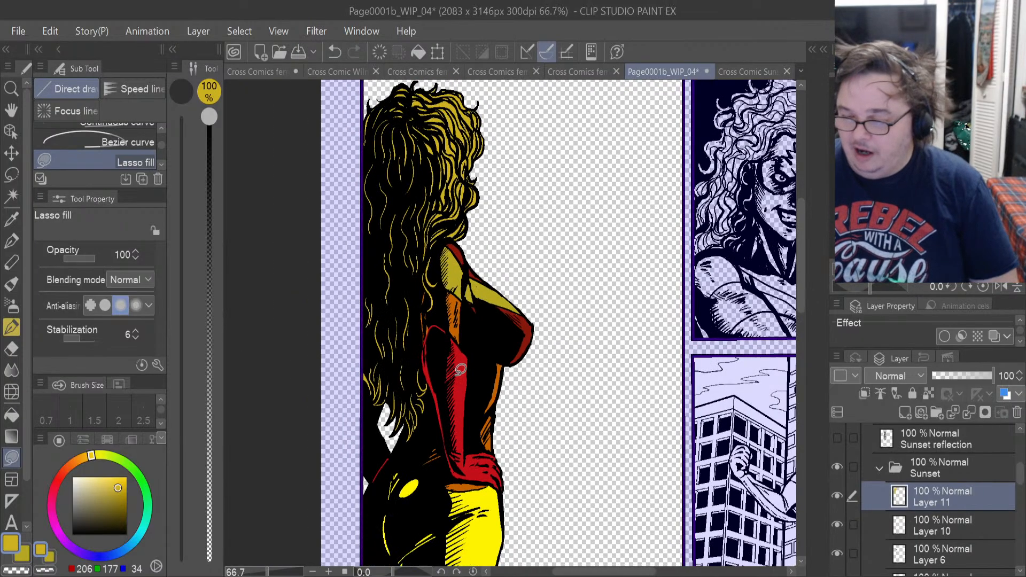
pyautogui.scroll(-3, 460, 369)
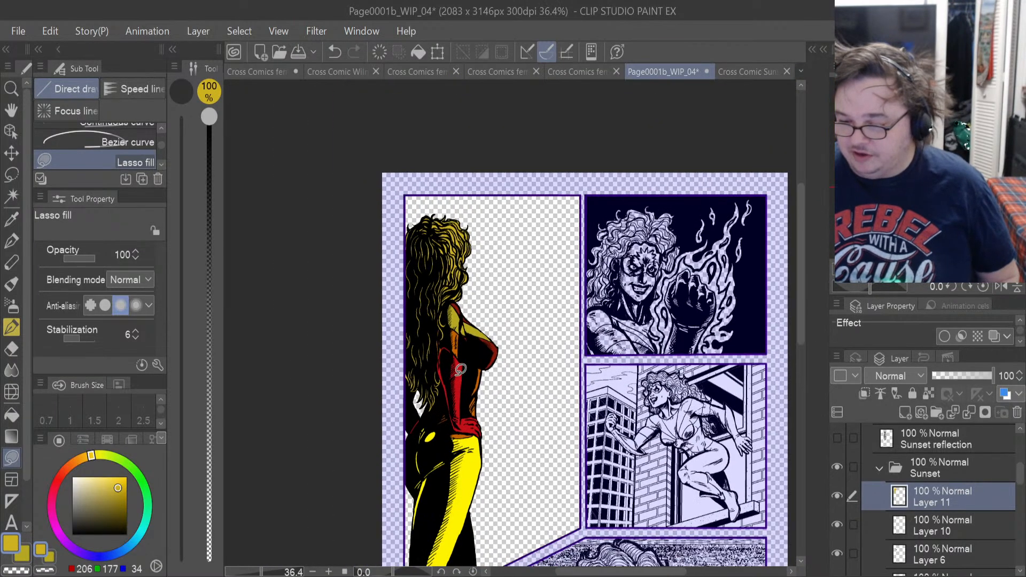
pyautogui.scroll(-1, 460, 369)
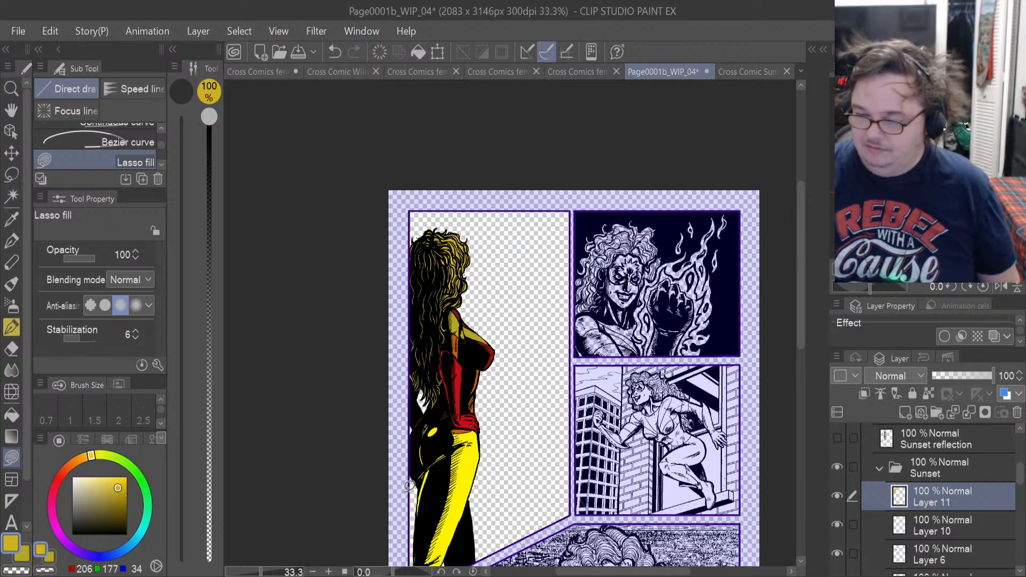
pyautogui.scroll(7, 468, 481)
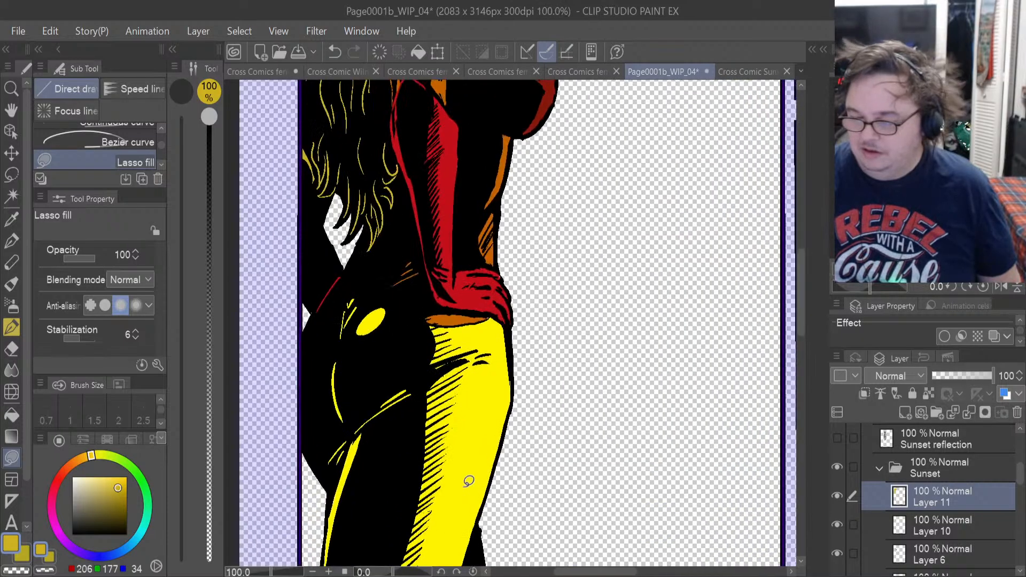
pyautogui.scroll(4, 468, 480)
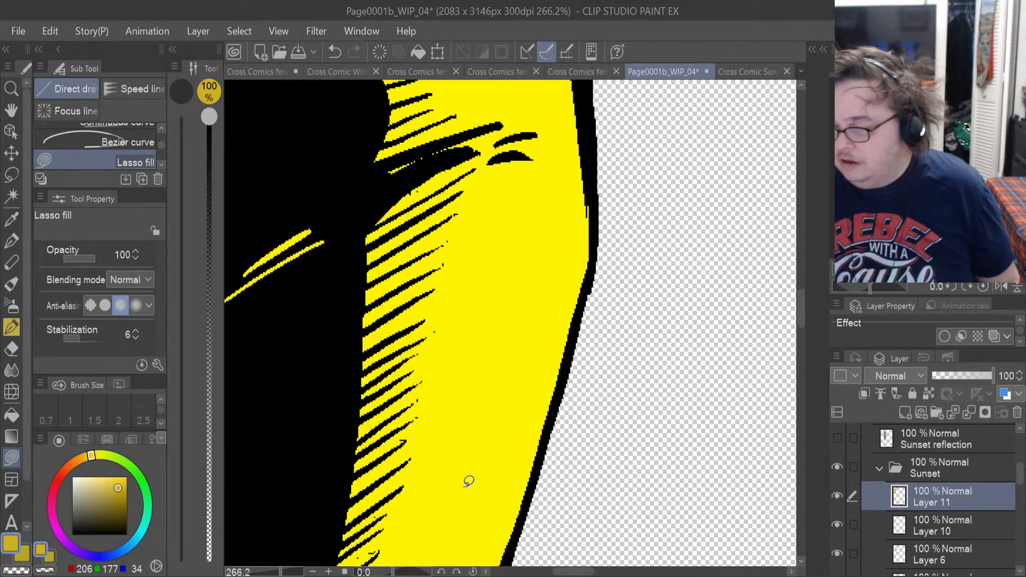
pyautogui.scroll(-3, 468, 480)
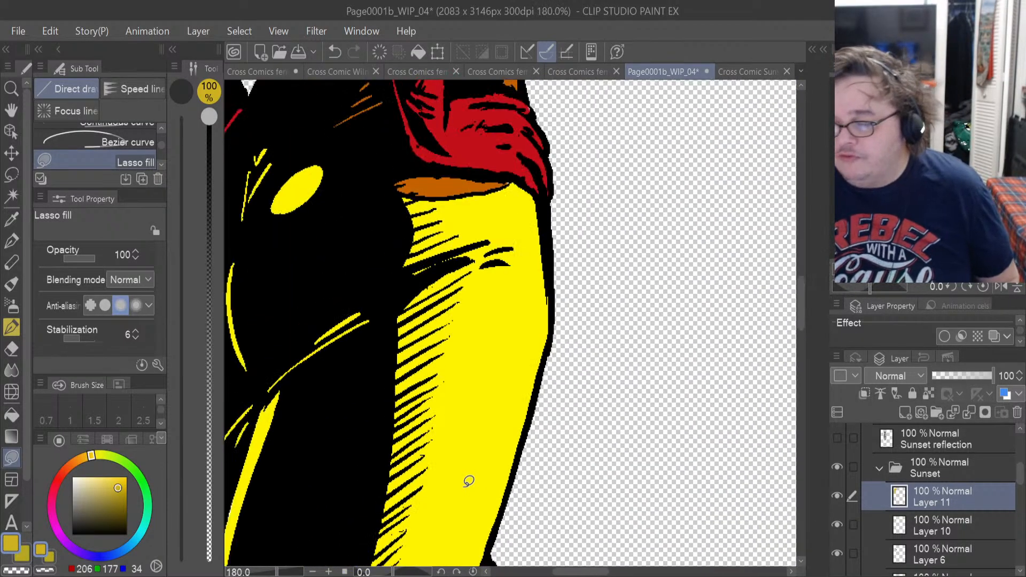
pyautogui.scroll(-4, 468, 481)
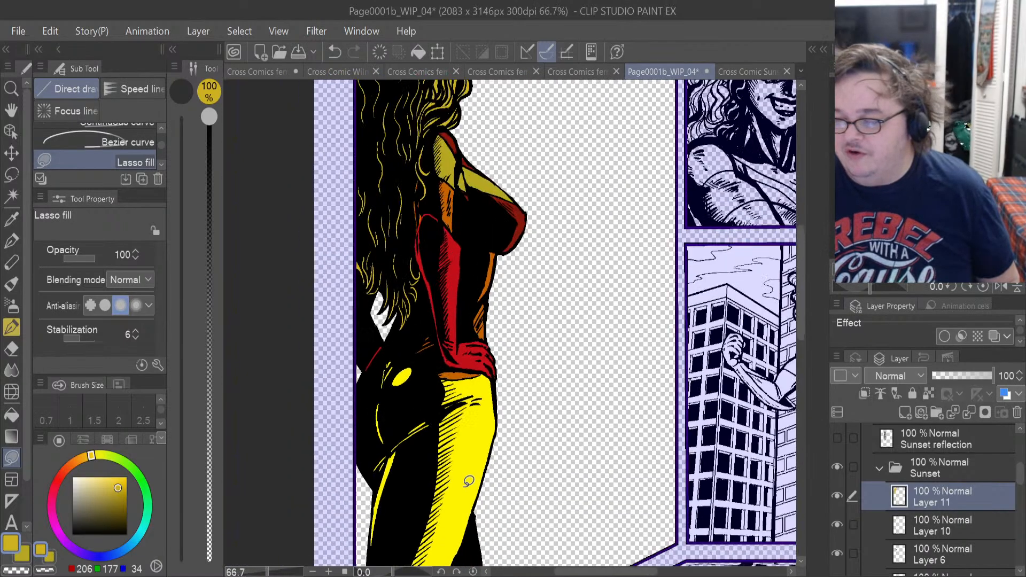
pyautogui.scroll(-3, 469, 480)
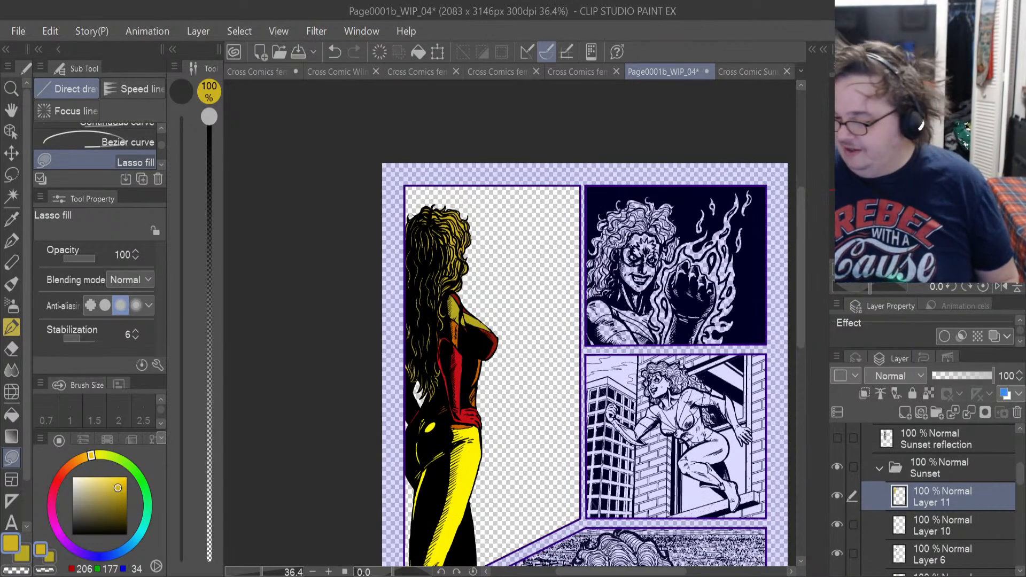
# Collapse the Sunset folder and make the Mirror folder in Panel 1 active.
pyautogui.click(879, 467)
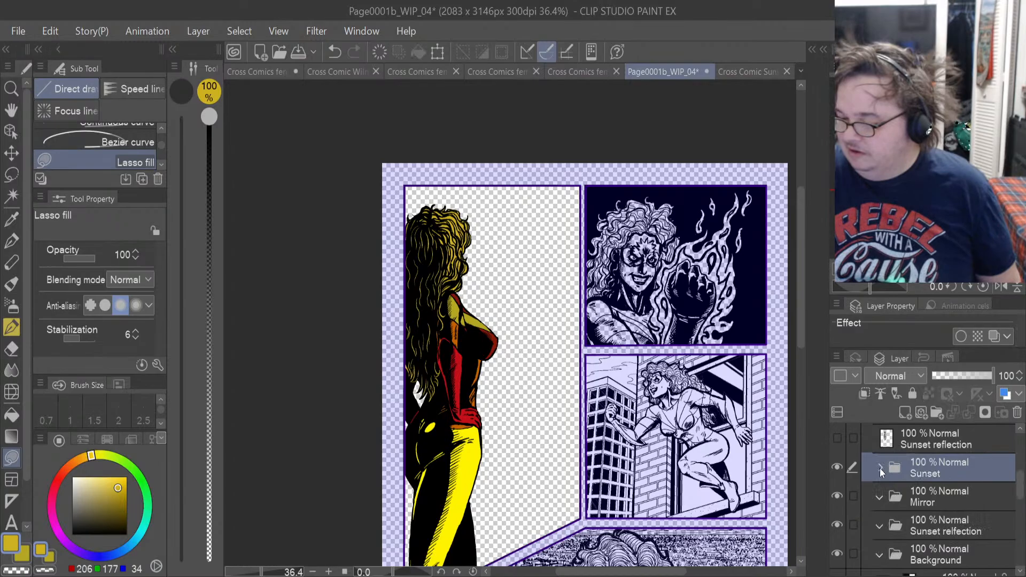
pyautogui.click(879, 496)
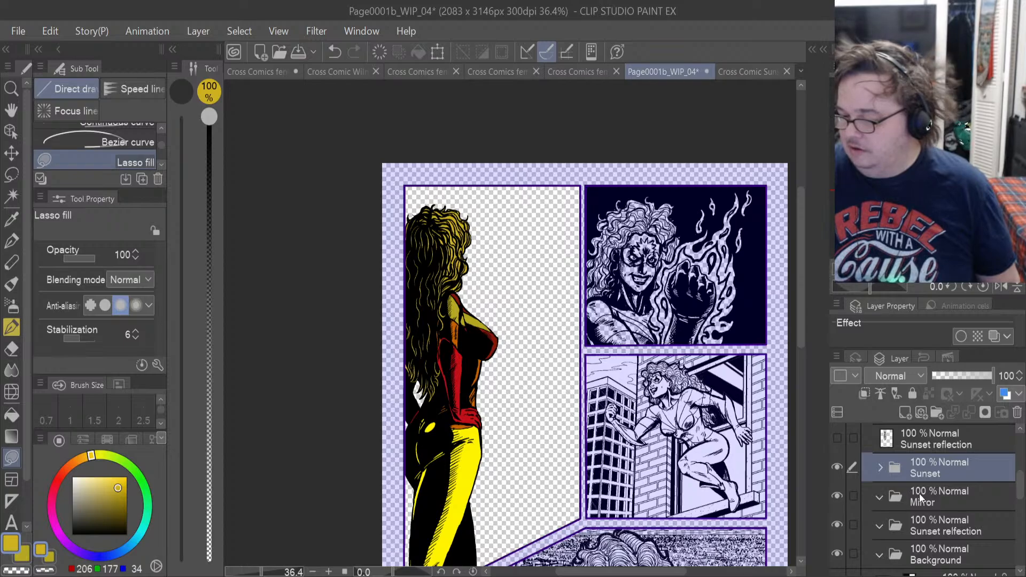
pyautogui.click(919, 492)
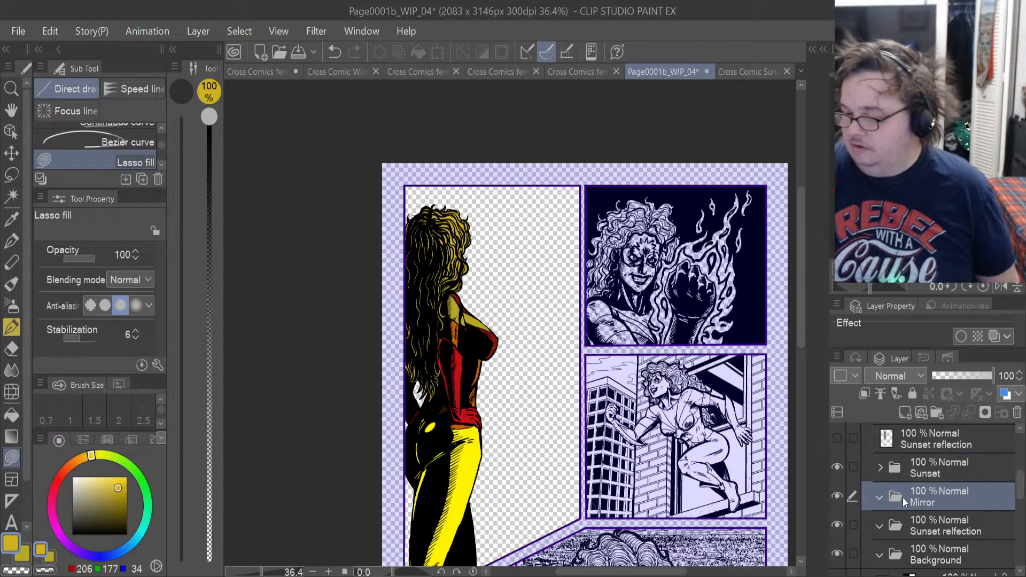
# Show the mirror line-art layer briefly, hide it again, and make the Sunset relfection folder active.
pyautogui.moveTo(1019, 492); pyautogui.dragTo(1020, 441)
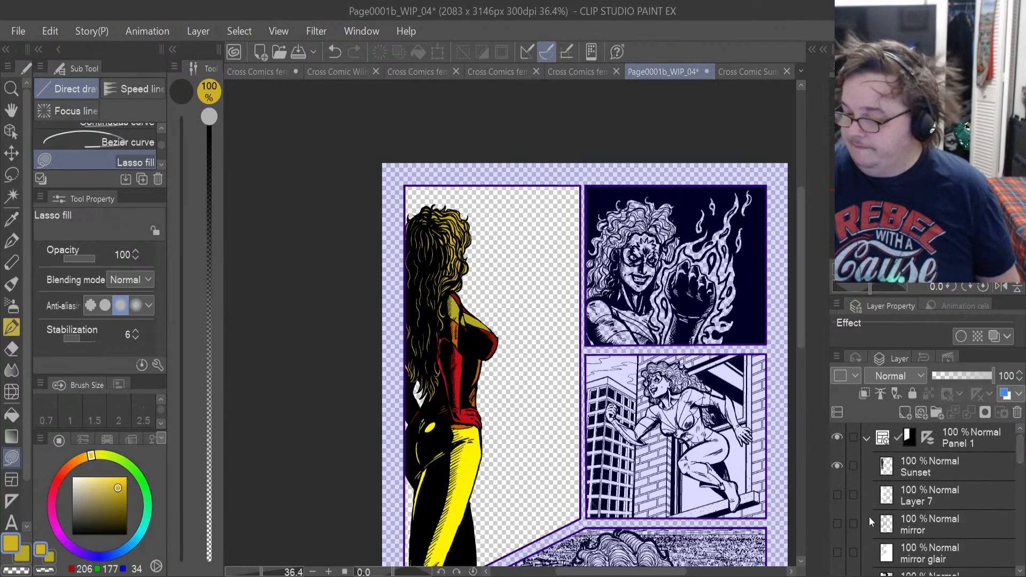
pyautogui.click(836, 523)
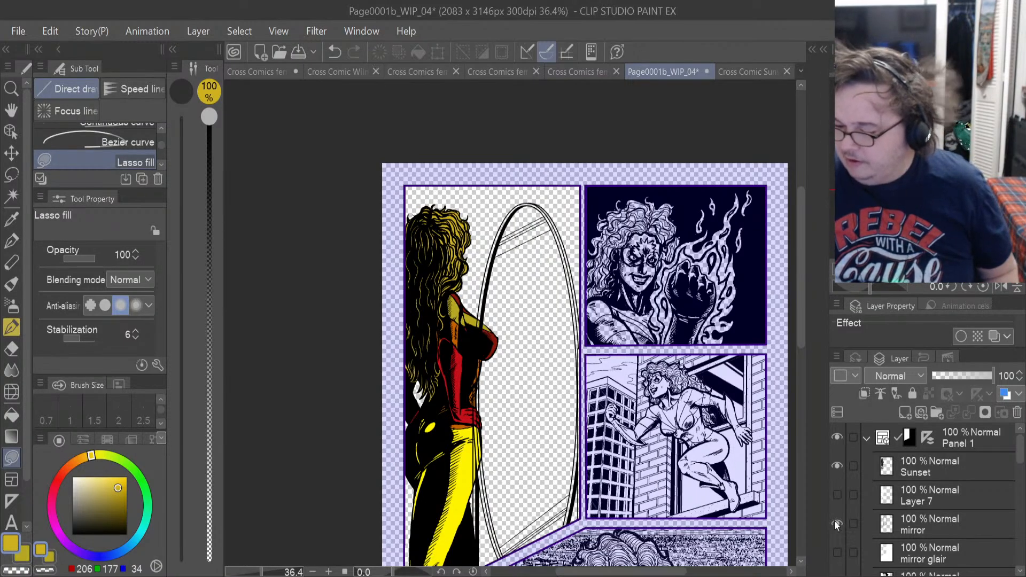
pyautogui.click(836, 523)
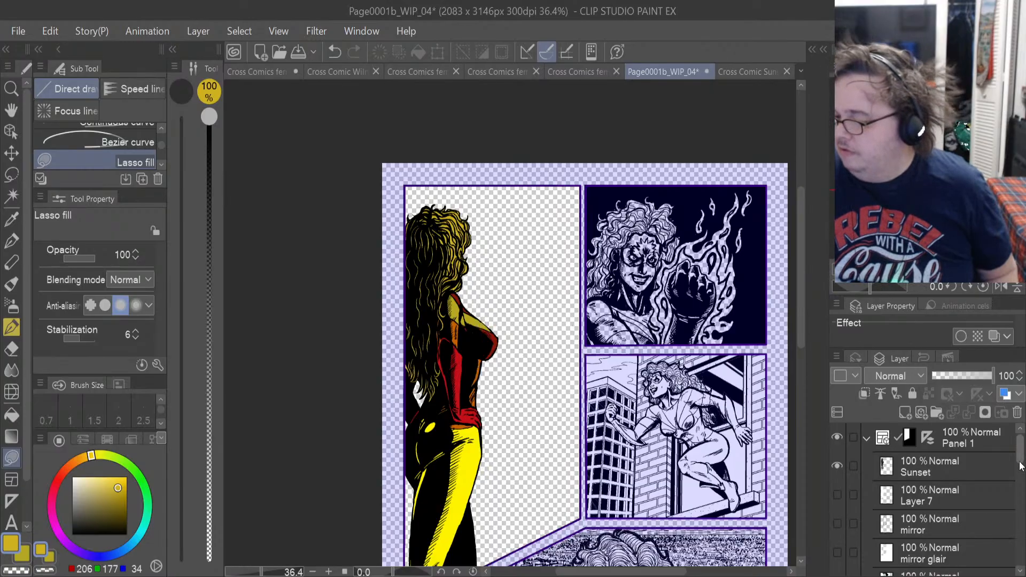
pyautogui.moveTo(1019, 464); pyautogui.dragTo(1018, 506)
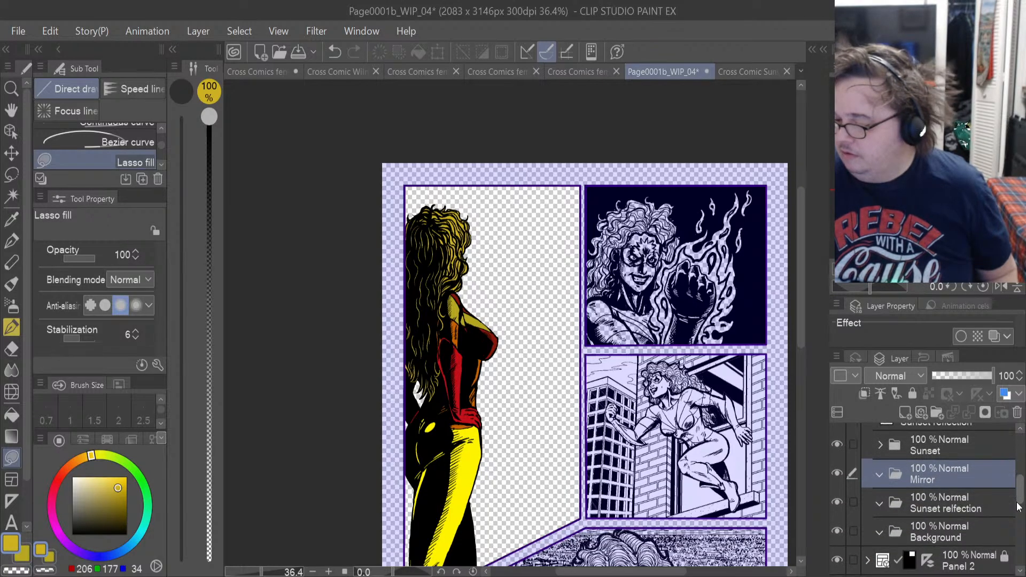
pyautogui.click(928, 509)
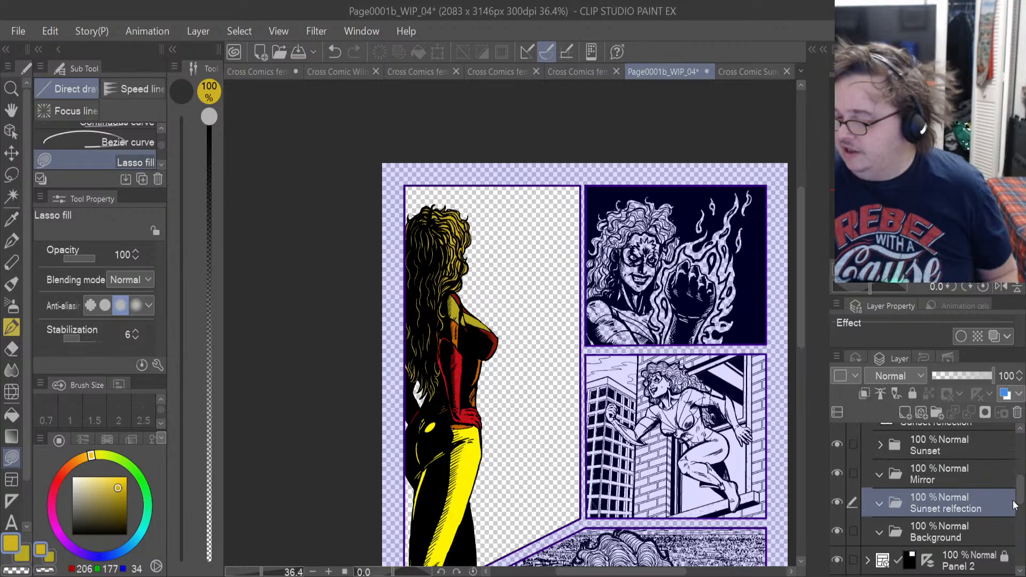
# Check the background shadow layer briefly, hide it again, and show the Sunset reflection line-art layer in Panel 1.
pyautogui.moveTo(1020, 497)
pyautogui.mouseDown()
pyautogui.moveTo(1020, 460)
pyautogui.moveTo(1021, 478)
pyautogui.mouseUp()
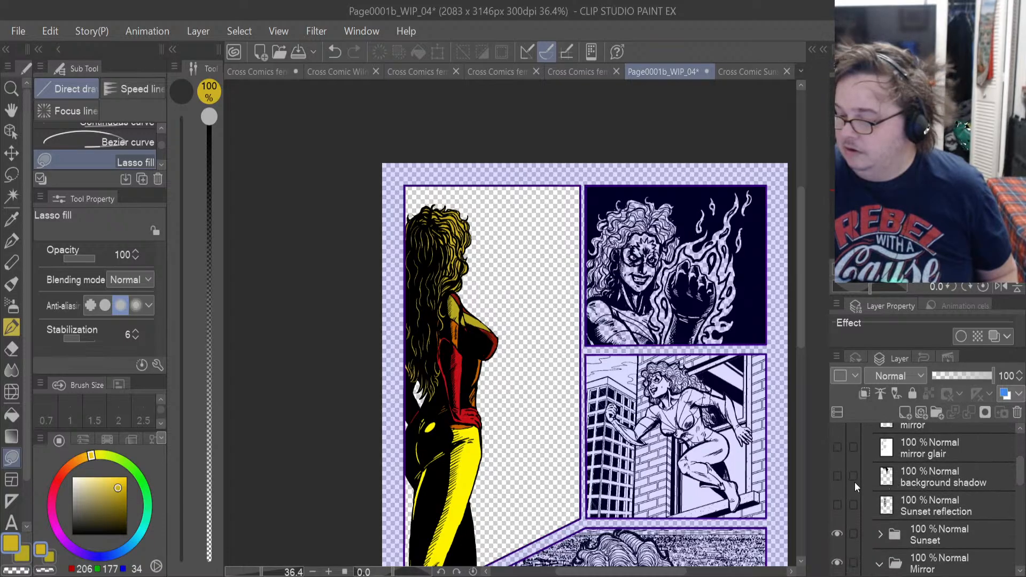
pyautogui.click(837, 476)
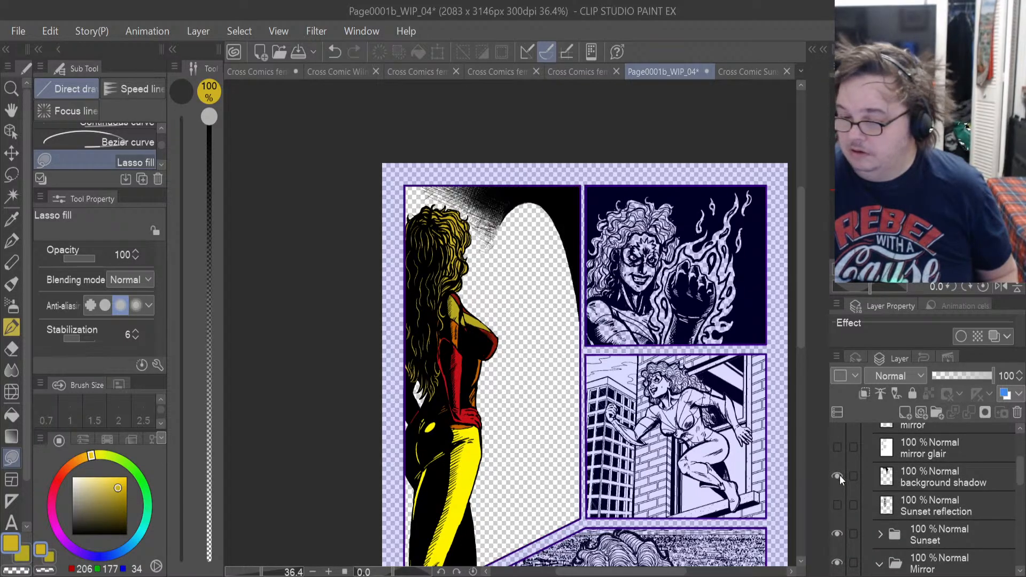
pyautogui.click(837, 475)
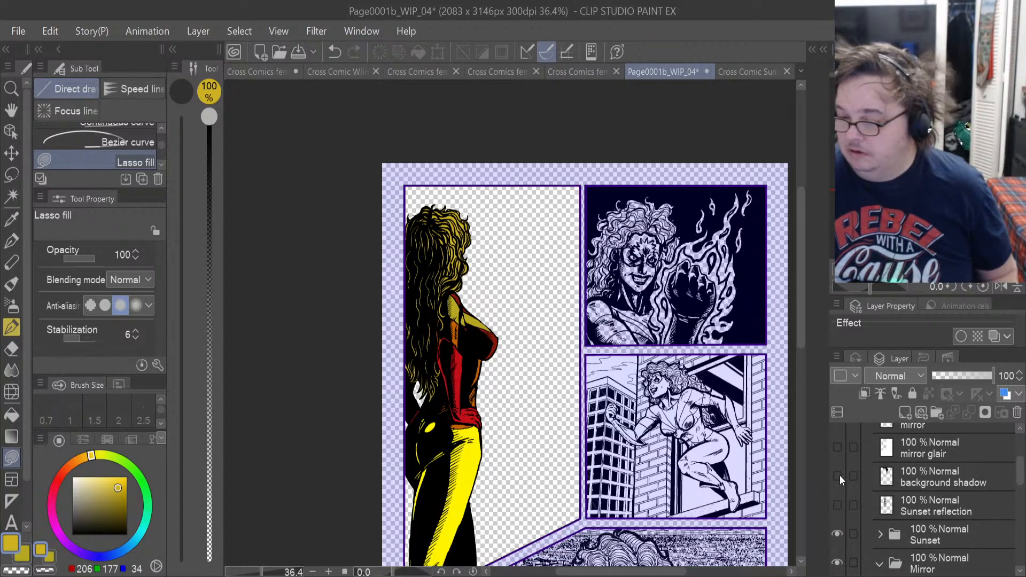
pyautogui.click(837, 504)
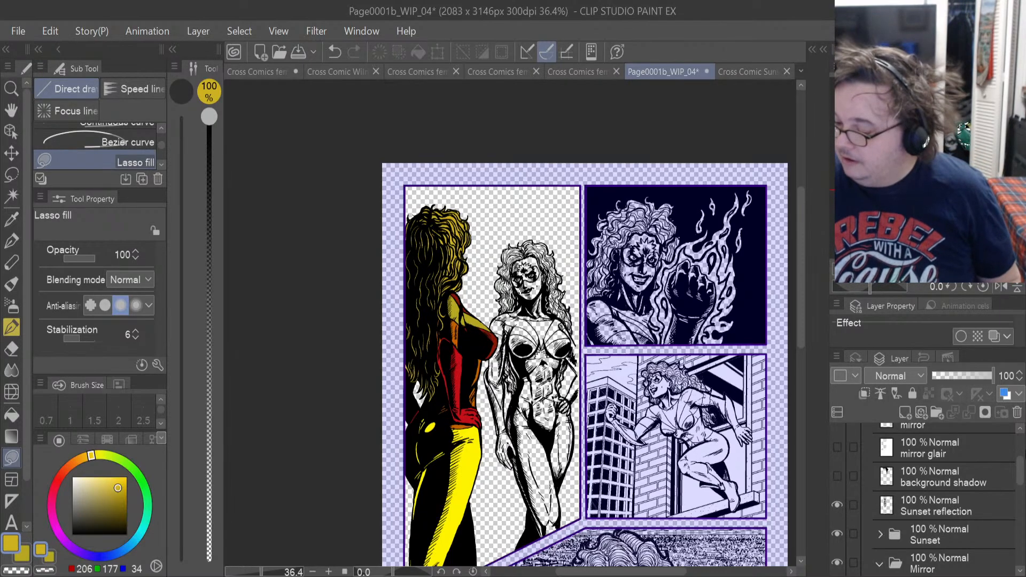
pyautogui.scroll(-1, 1017, 468)
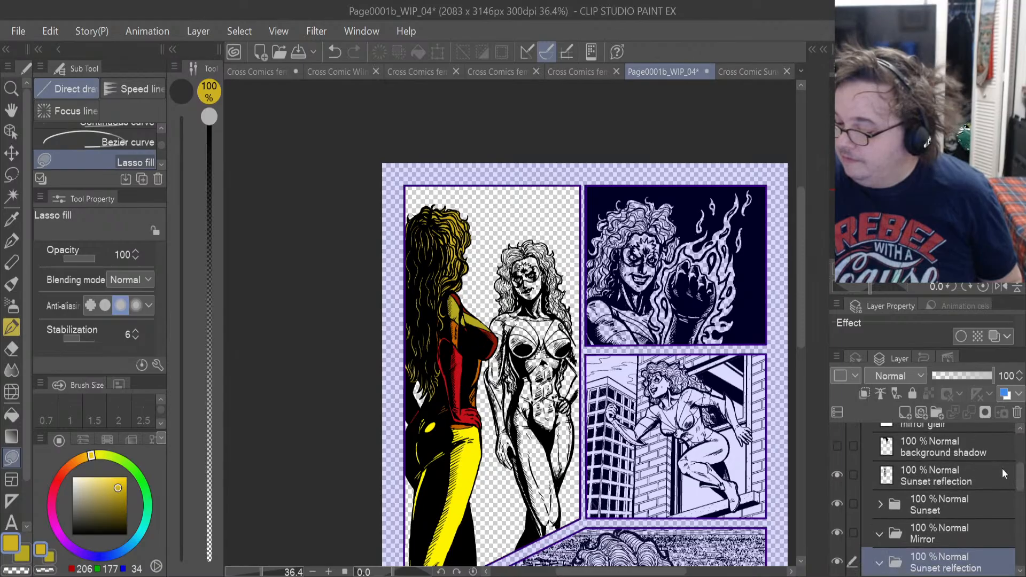
pyautogui.click(837, 476)
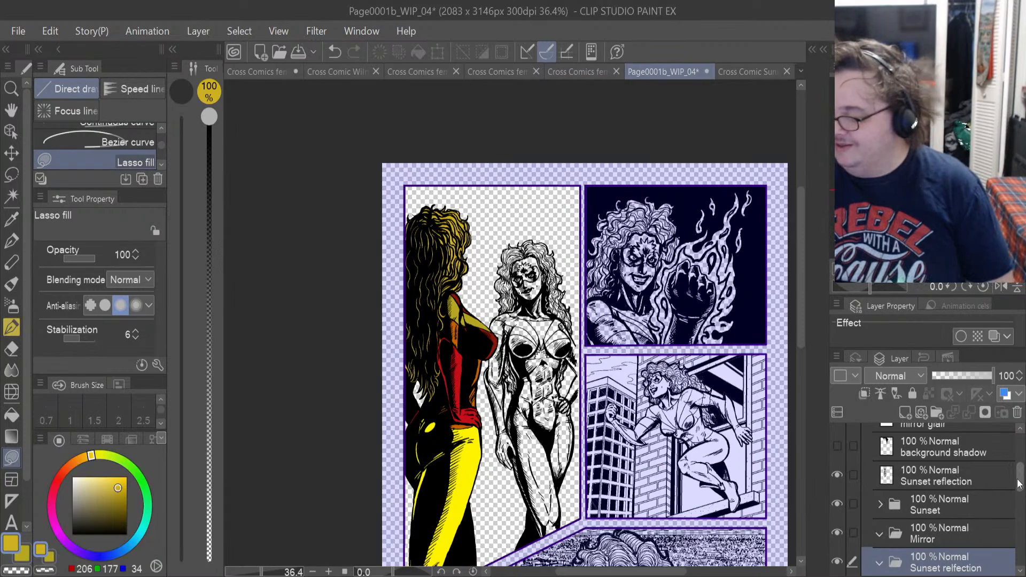
# Add a new layer inside the Sunset relfection folder and sample the bright yellow from Sunset's leg.
pyautogui.moveTo(1019, 483); pyautogui.dragTo(1019, 505)
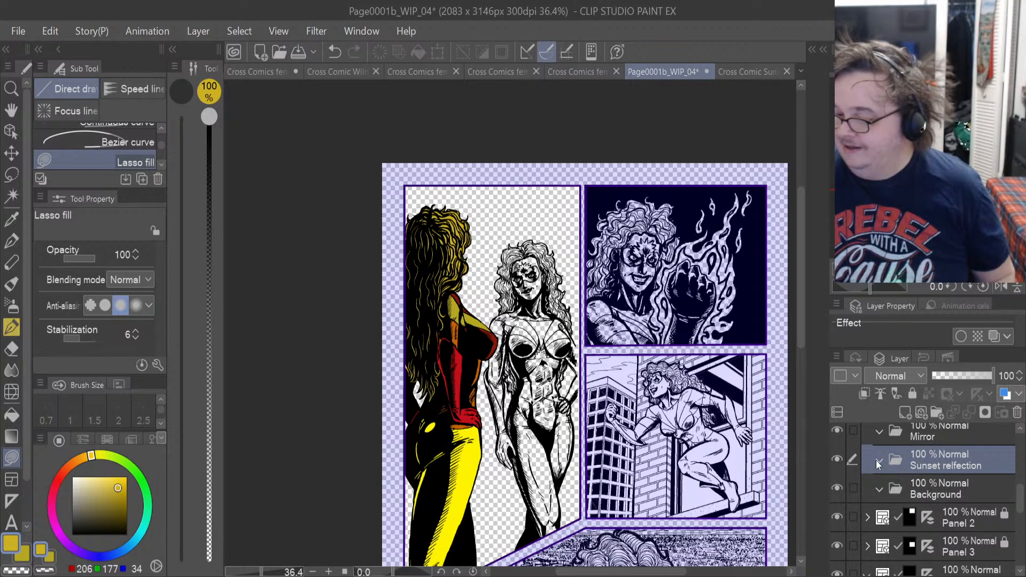
pyautogui.click(905, 412)
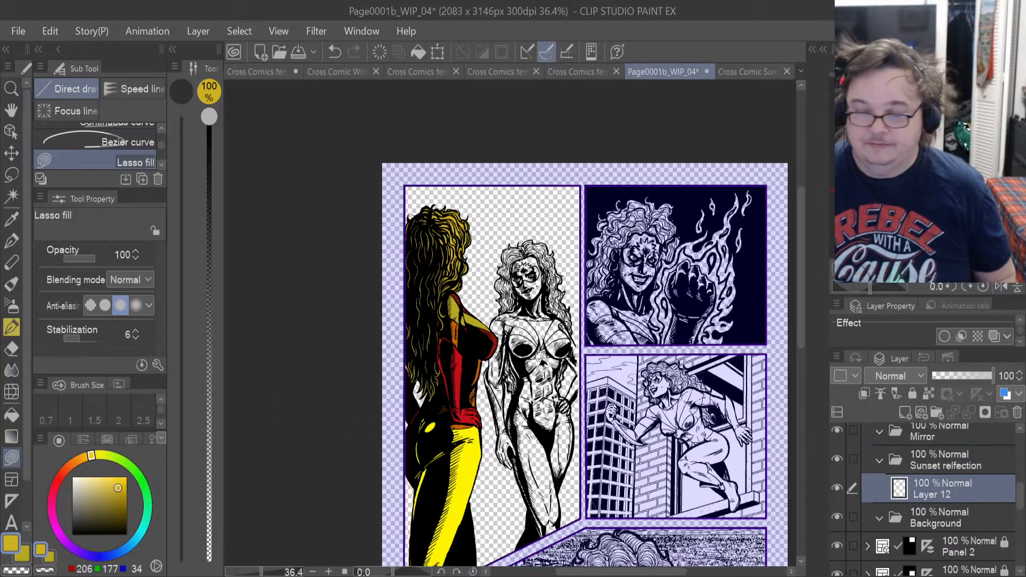
pyautogui.click(11, 218)
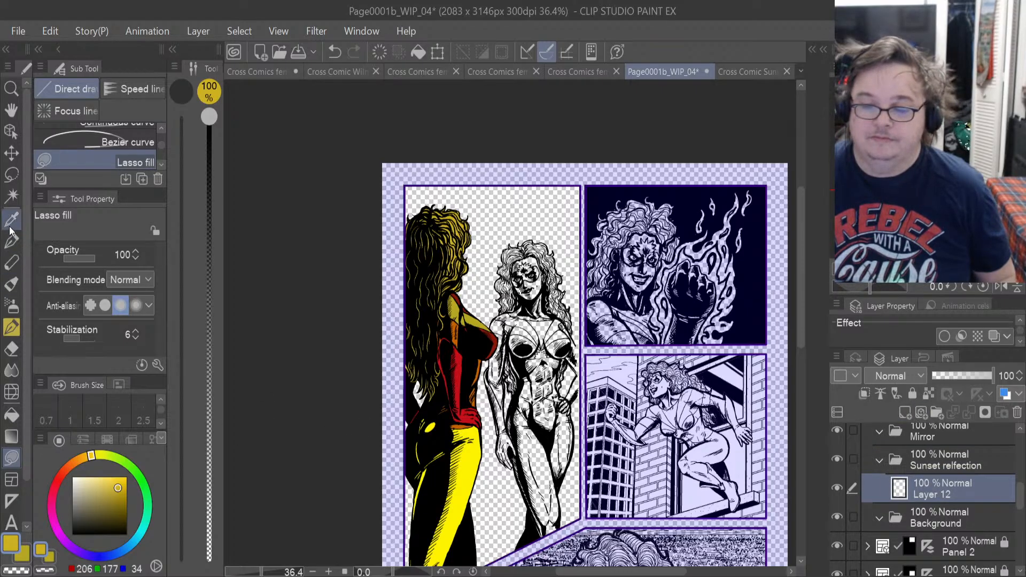
pyautogui.click(468, 453)
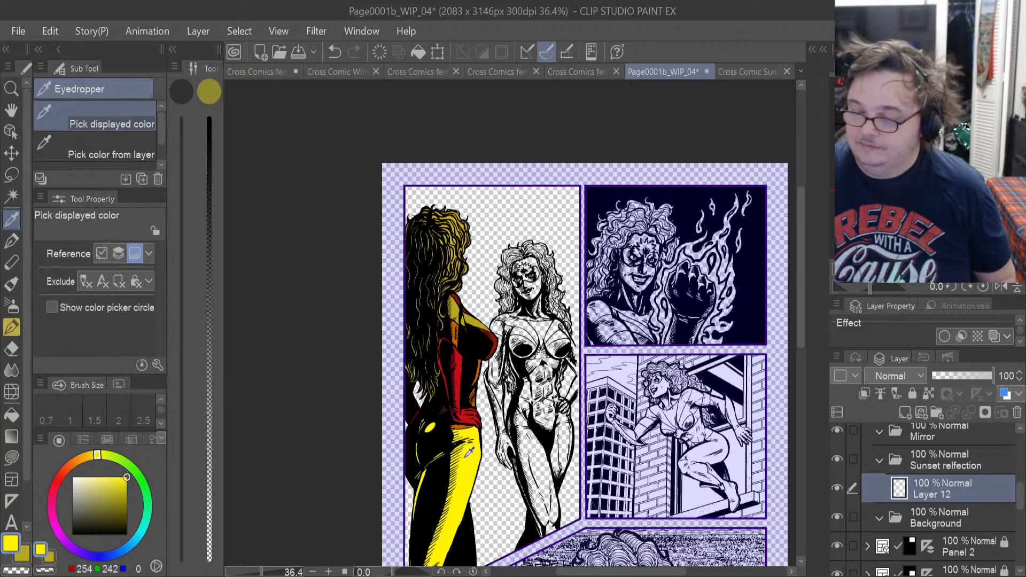
# Lasso-fill the lower part of the reflection's front leg in yellow down to the panel border.
pyautogui.scroll(3, 601, 549)
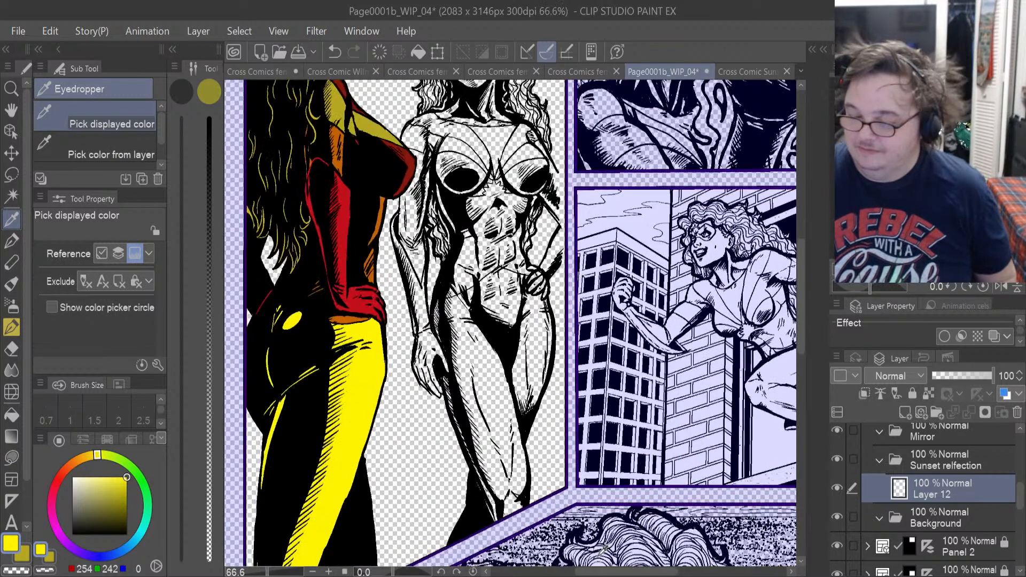
pyautogui.scroll(3, 549, 536)
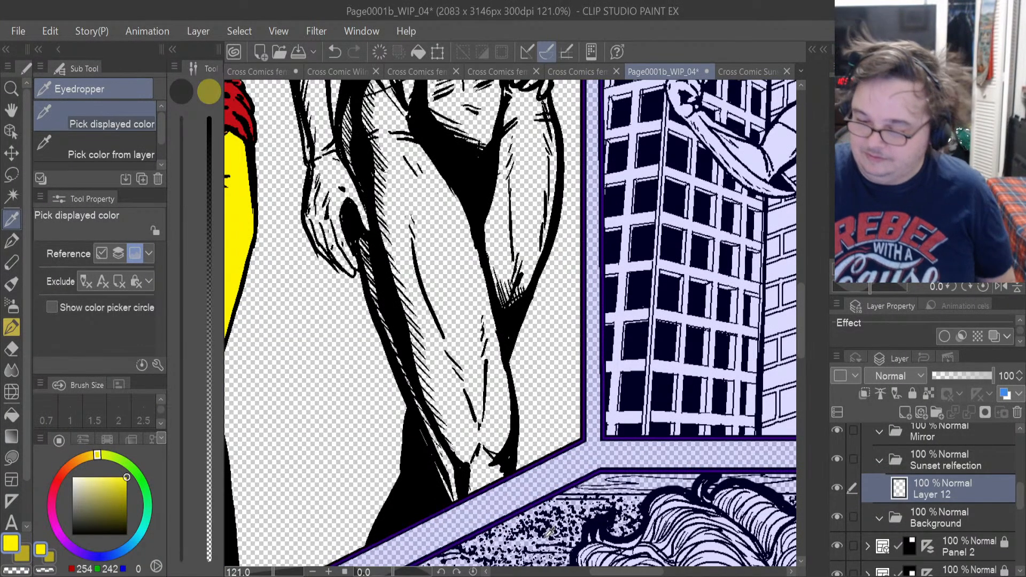
pyautogui.click(11, 457)
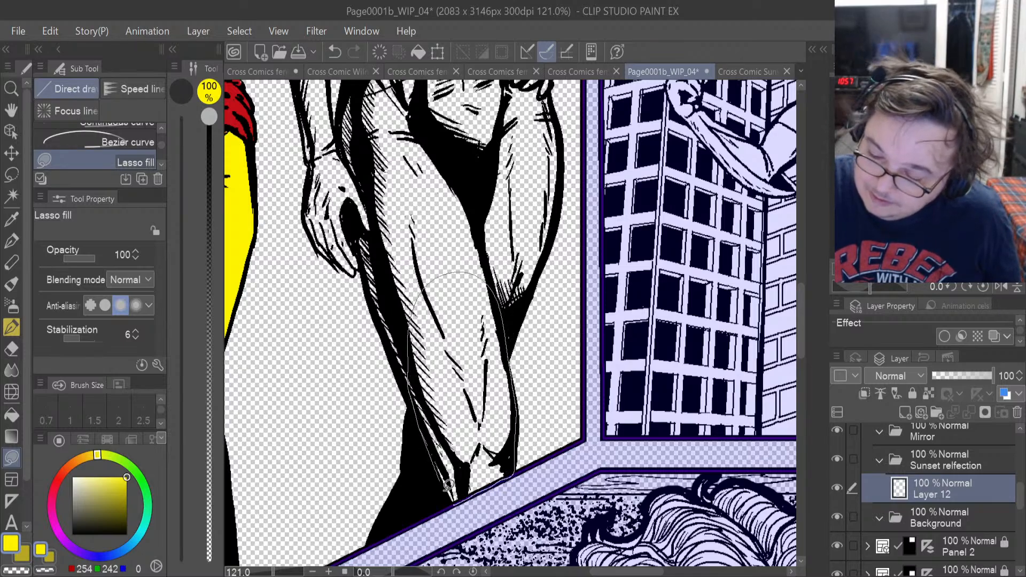
pyautogui.moveTo(448, 484); pyautogui.dragTo(451, 499)
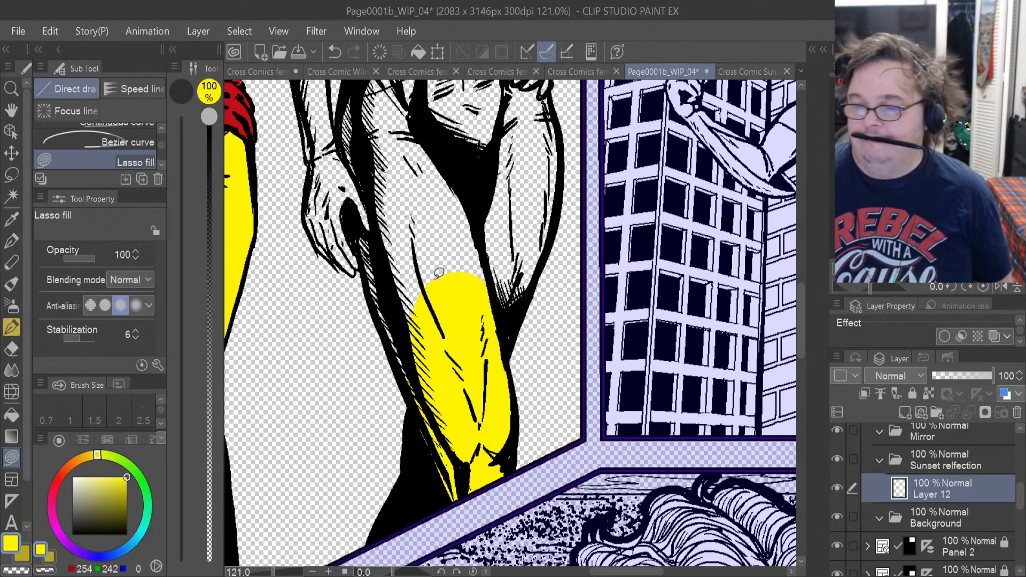
# Lasso-fill the reflection's front thigh, the hatched outer strip below the hand, and the other thigh in yellow.
pyautogui.scroll(3, 443, 165)
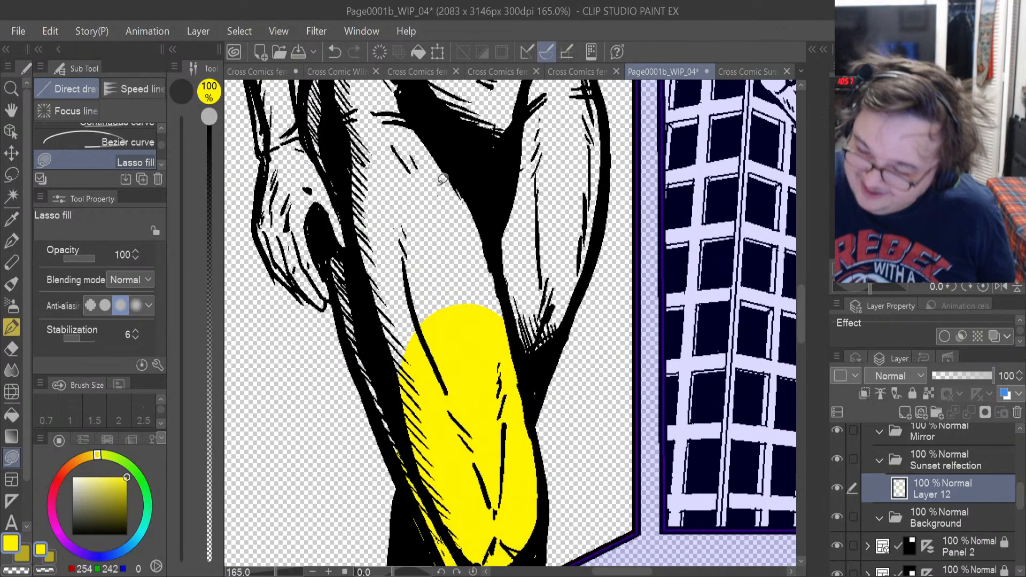
pyautogui.moveTo(415, 504); pyautogui.dragTo(358, 355)
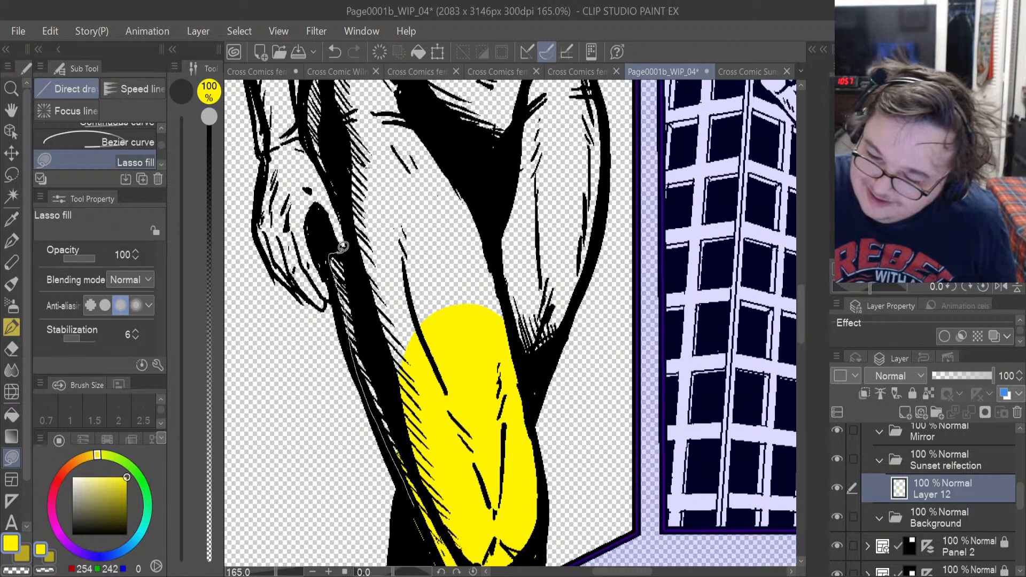
pyautogui.moveTo(342, 246)
pyautogui.mouseDown()
pyautogui.moveTo(364, 263)
pyautogui.moveTo(417, 239)
pyautogui.moveTo(451, 406)
pyautogui.mouseUp()
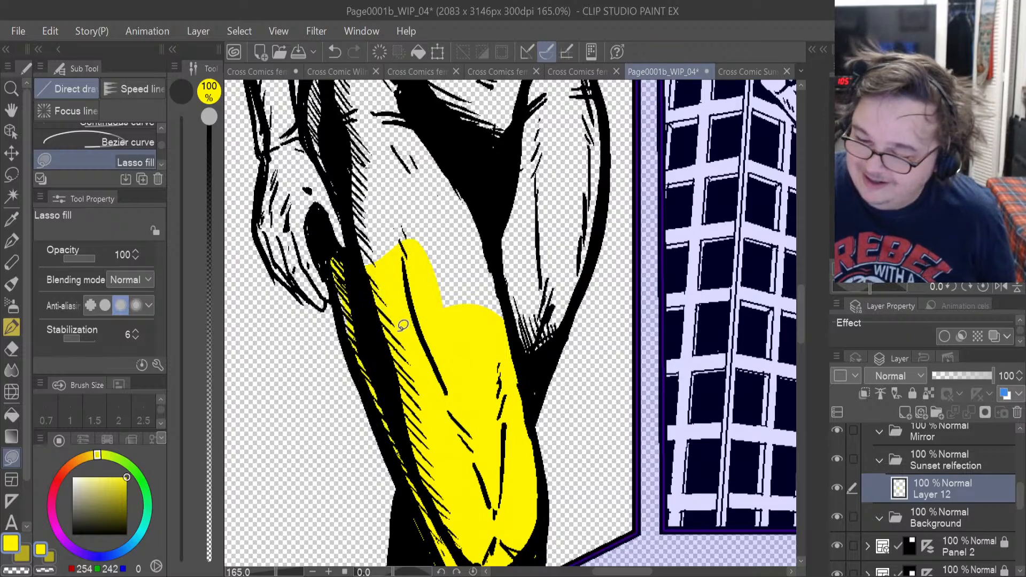
pyautogui.moveTo(342, 280)
pyautogui.mouseDown()
pyautogui.moveTo(348, 338)
pyautogui.moveTo(397, 436)
pyautogui.moveTo(398, 388)
pyautogui.mouseUp()
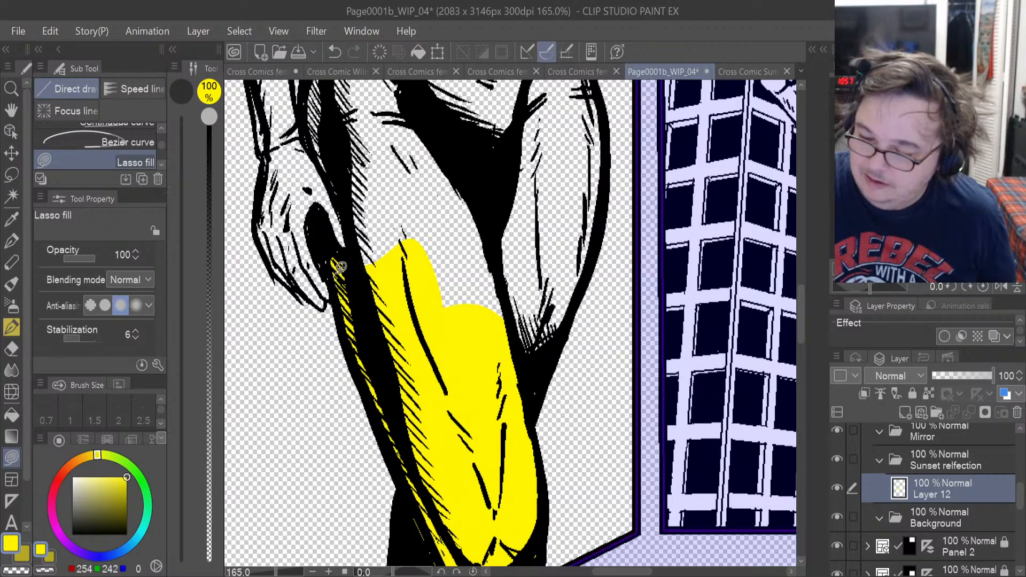
pyautogui.moveTo(341, 268)
pyautogui.mouseDown()
pyautogui.moveTo(357, 346)
pyautogui.moveTo(403, 399)
pyautogui.moveTo(401, 374)
pyautogui.mouseUp()
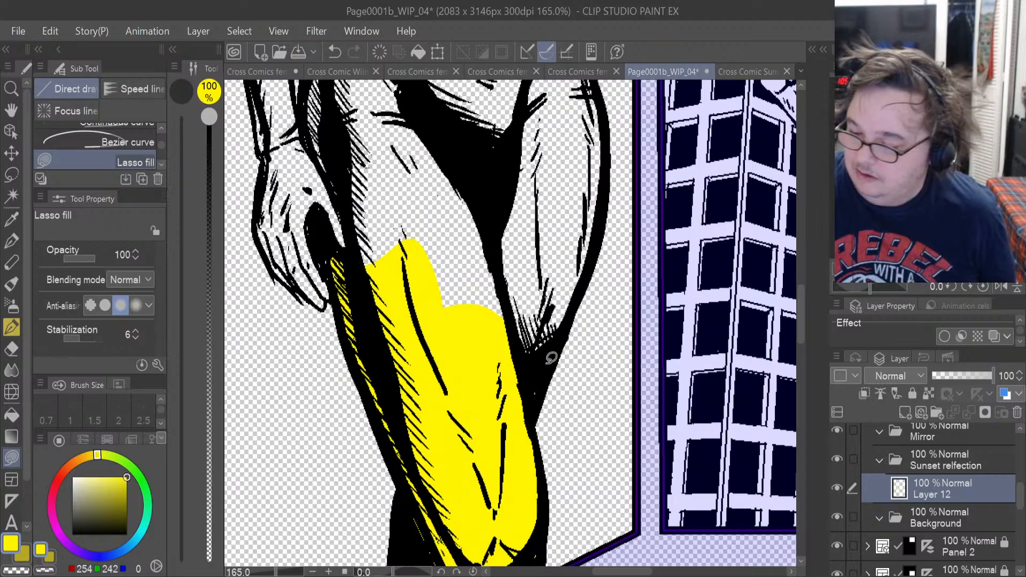
pyautogui.moveTo(551, 358); pyautogui.dragTo(569, 316)
pyautogui.moveTo(605, 210)
pyautogui.mouseDown()
pyautogui.moveTo(453, 160)
pyautogui.moveTo(412, 238)
pyautogui.mouseUp()
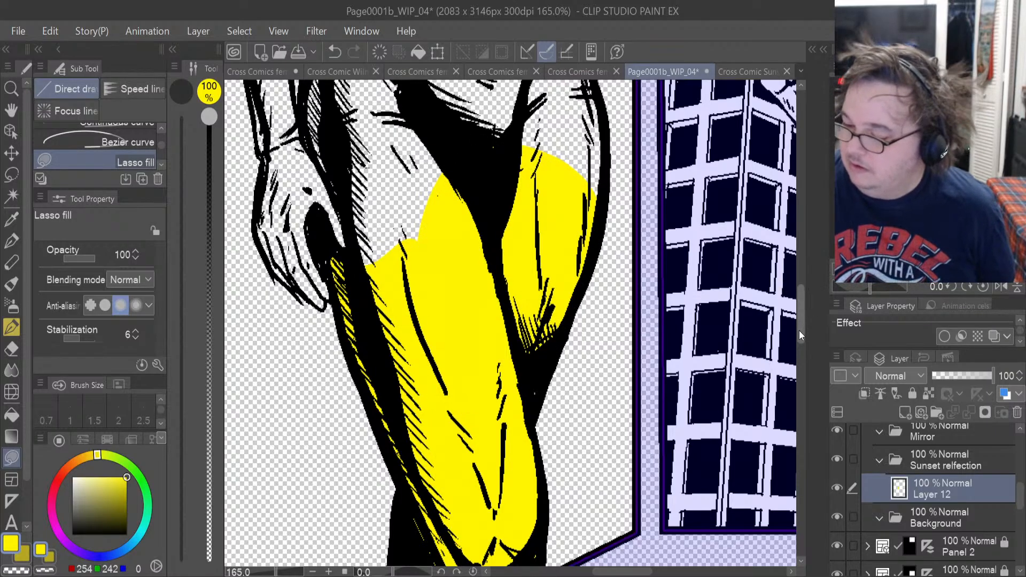
# Extend the yellow lasso fill over the reflection's lower belly, hips and upper thighs, closing the leftover gap on the front thigh.
pyautogui.moveTo(799, 330); pyautogui.dragTo(800, 297)
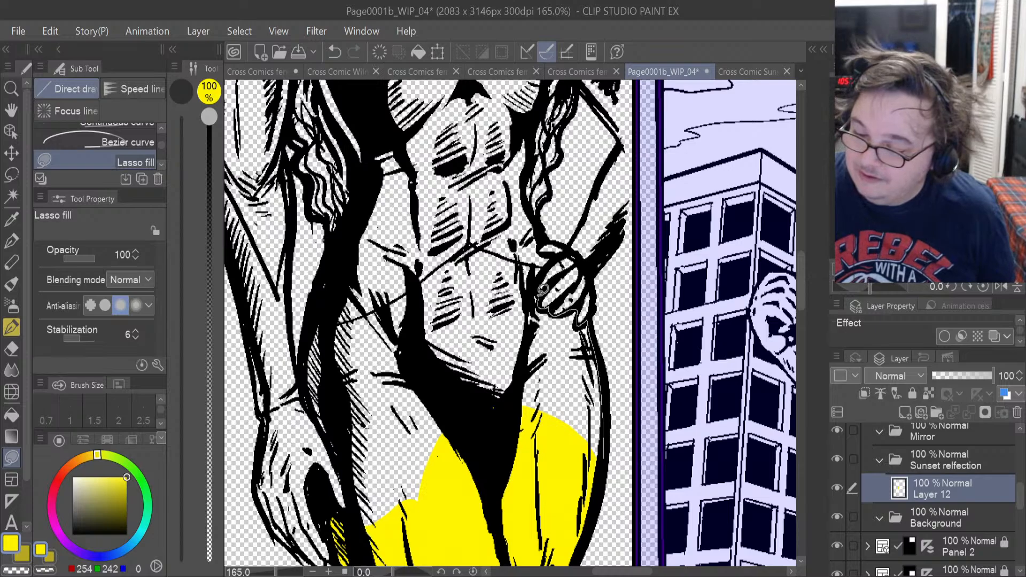
pyautogui.moveTo(462, 278); pyautogui.dragTo(419, 454)
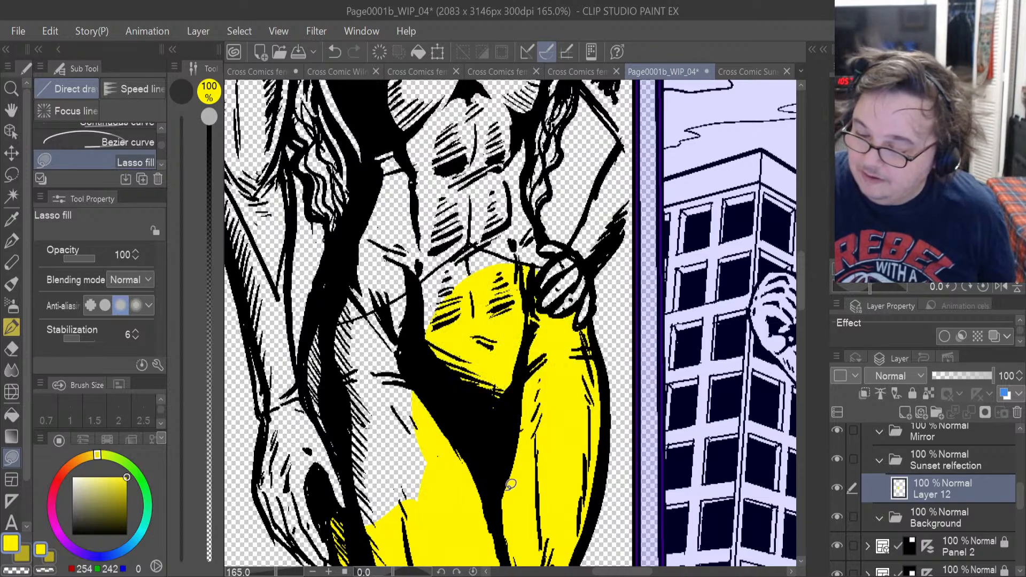
pyautogui.moveTo(383, 529); pyautogui.dragTo(326, 434)
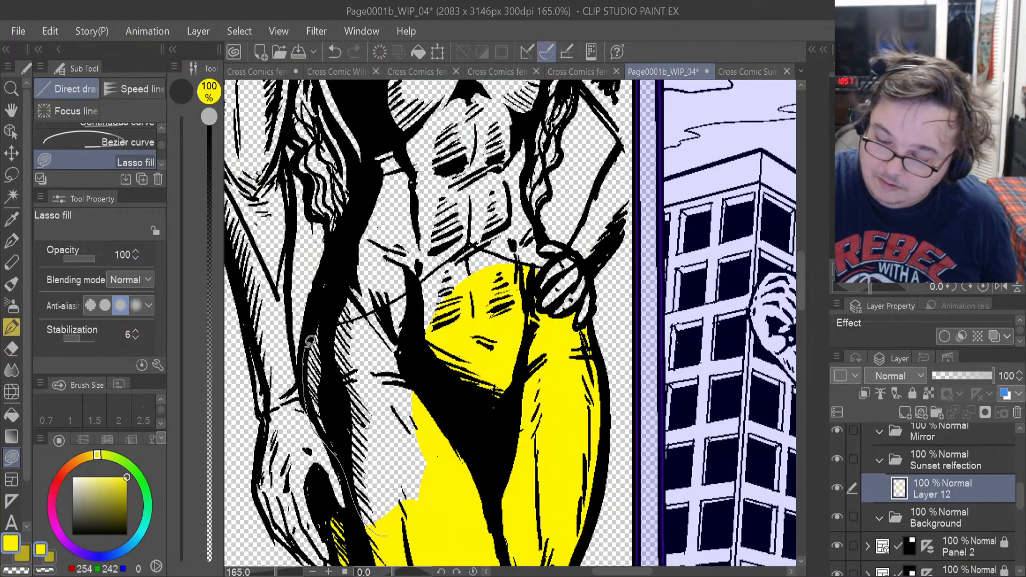
pyautogui.moveTo(365, 318); pyautogui.dragTo(398, 350)
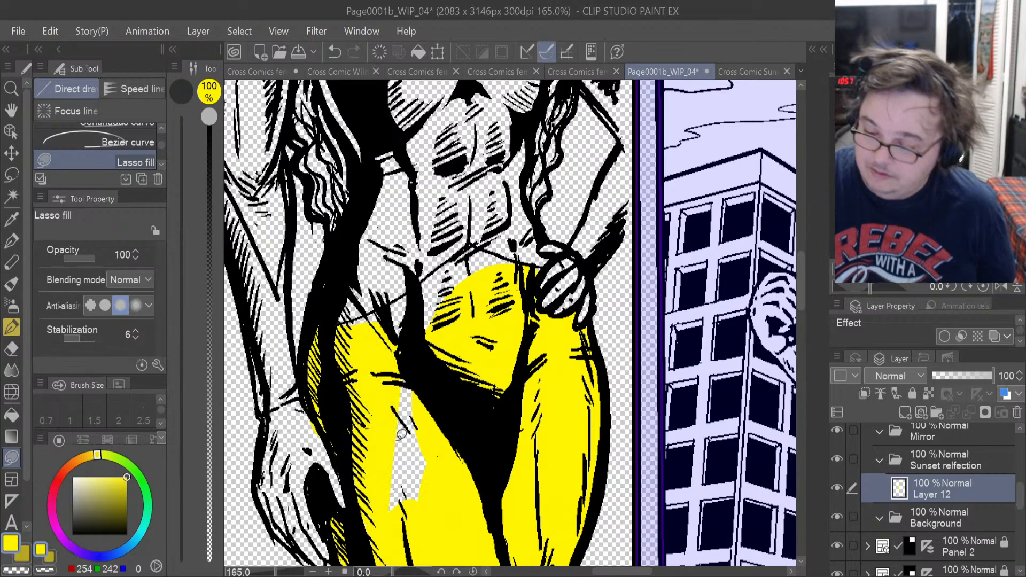
pyautogui.moveTo(443, 380)
pyautogui.mouseDown()
pyautogui.moveTo(416, 532)
pyautogui.moveTo(427, 513)
pyautogui.mouseUp()
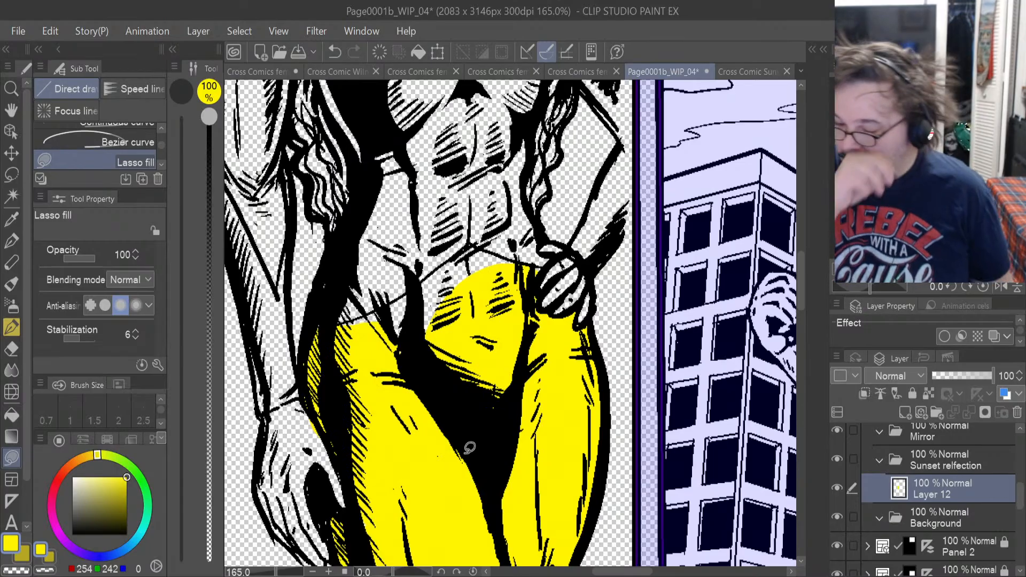
# Lasso-fill the remaining area up to the reflection's waistline in yellow, following the V-shaped edge from hip to hip.
pyautogui.scroll(4, 452, 138)
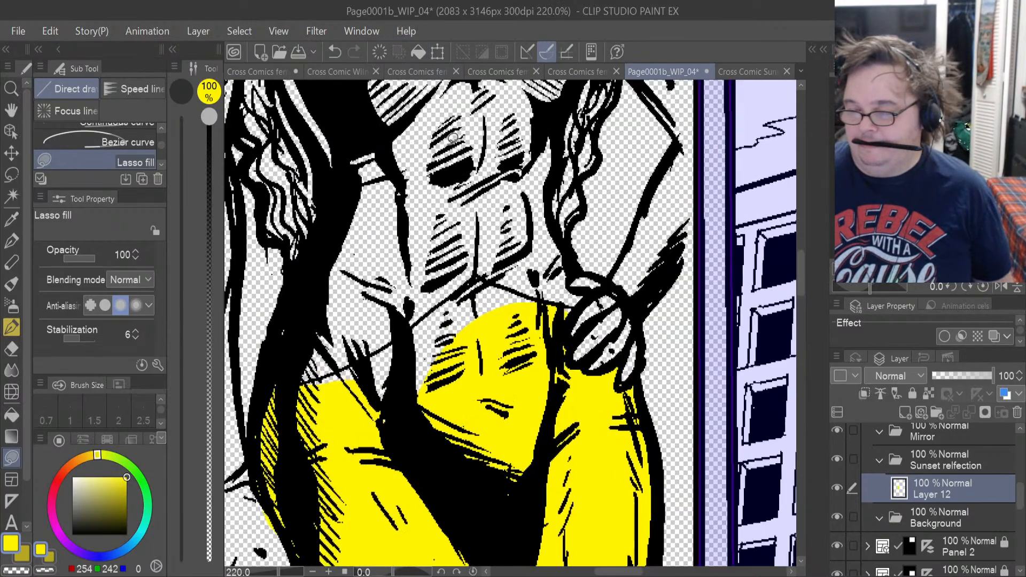
pyautogui.scroll(1, 452, 138)
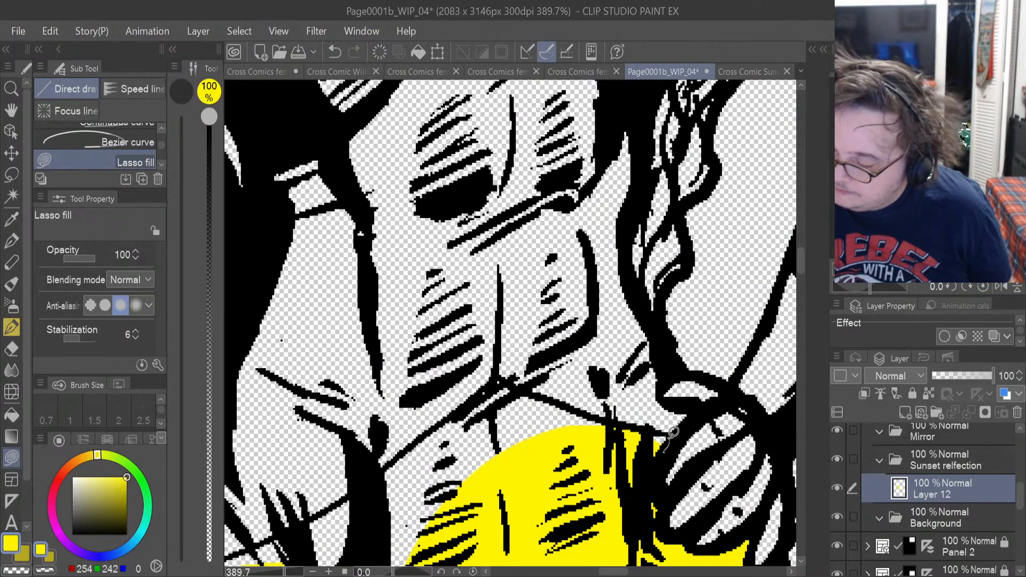
pyautogui.moveTo(655, 434)
pyautogui.mouseDown()
pyautogui.moveTo(606, 429)
pyautogui.moveTo(605, 438)
pyautogui.moveTo(629, 427)
pyautogui.moveTo(488, 380)
pyautogui.moveTo(428, 486)
pyautogui.moveTo(430, 534)
pyautogui.mouseUp()
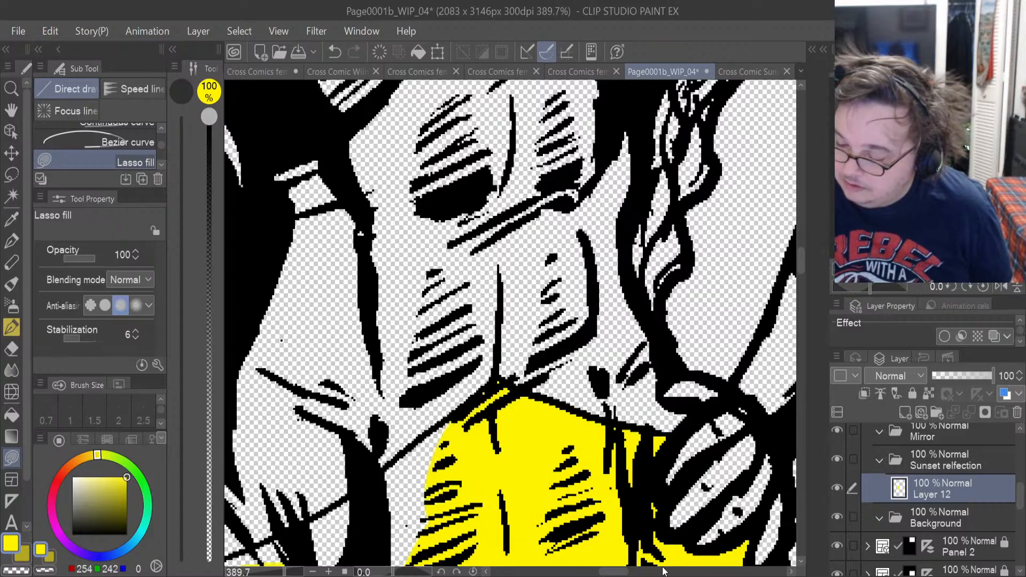
pyautogui.moveTo(623, 571); pyautogui.dragTo(595, 571)
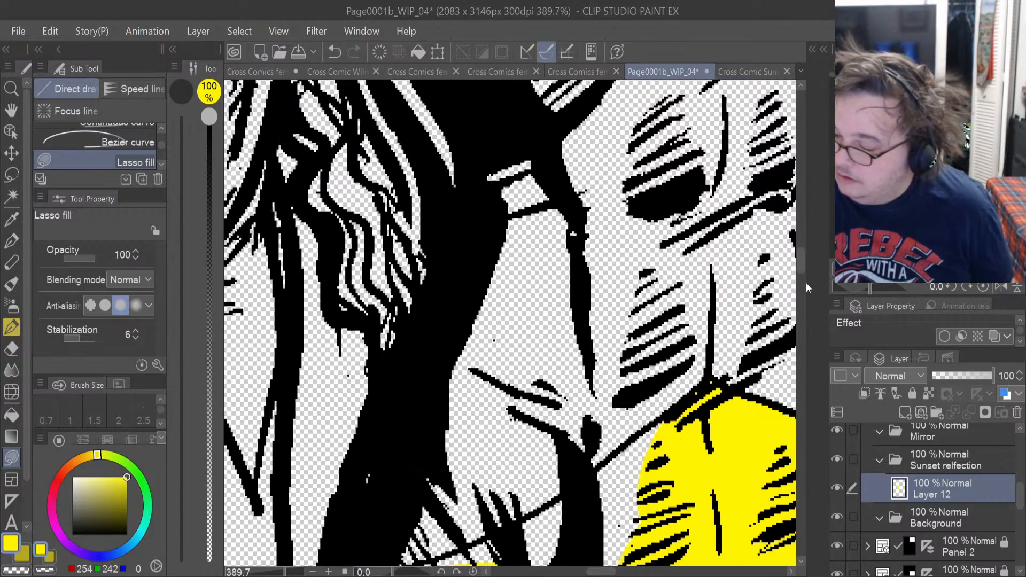
pyautogui.moveTo(798, 265); pyautogui.dragTo(799, 282)
pyautogui.moveTo(534, 430)
pyautogui.mouseDown()
pyautogui.moveTo(582, 406)
pyautogui.moveTo(672, 301)
pyautogui.moveTo(666, 184)
pyautogui.moveTo(556, 254)
pyautogui.moveTo(432, 398)
pyautogui.moveTo(570, 426)
pyautogui.mouseUp()
pyautogui.moveTo(449, 374)
pyautogui.mouseDown()
pyautogui.moveTo(513, 310)
pyautogui.moveTo(496, 299)
pyautogui.moveTo(398, 347)
pyautogui.mouseUp()
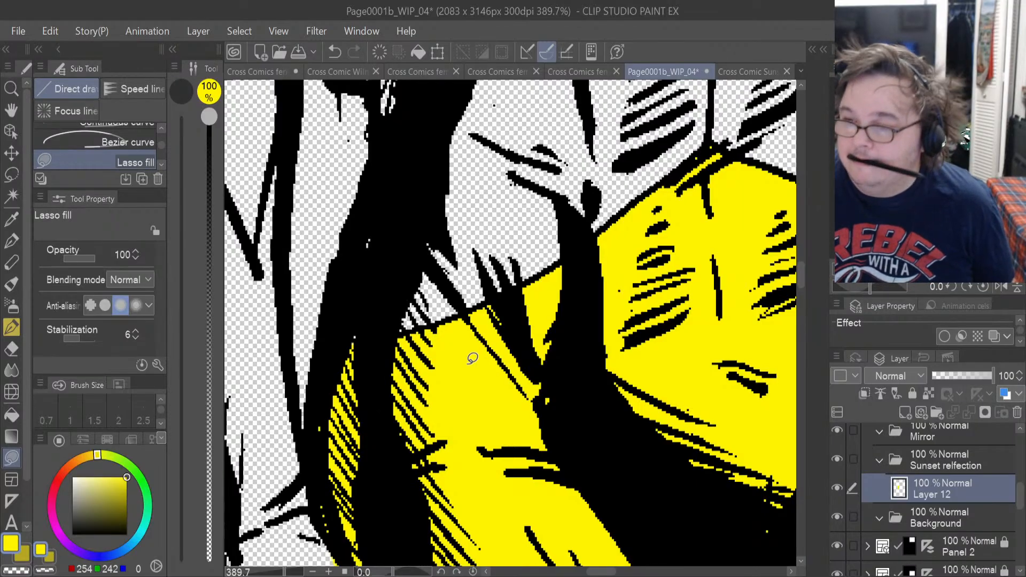
# Erase the yellow spilling past the thigh outline onto the reflection's hand with the Hard eraser and return to Lasso fill.
pyautogui.scroll(2, 473, 357)
pyautogui.scroll(1, 473, 358)
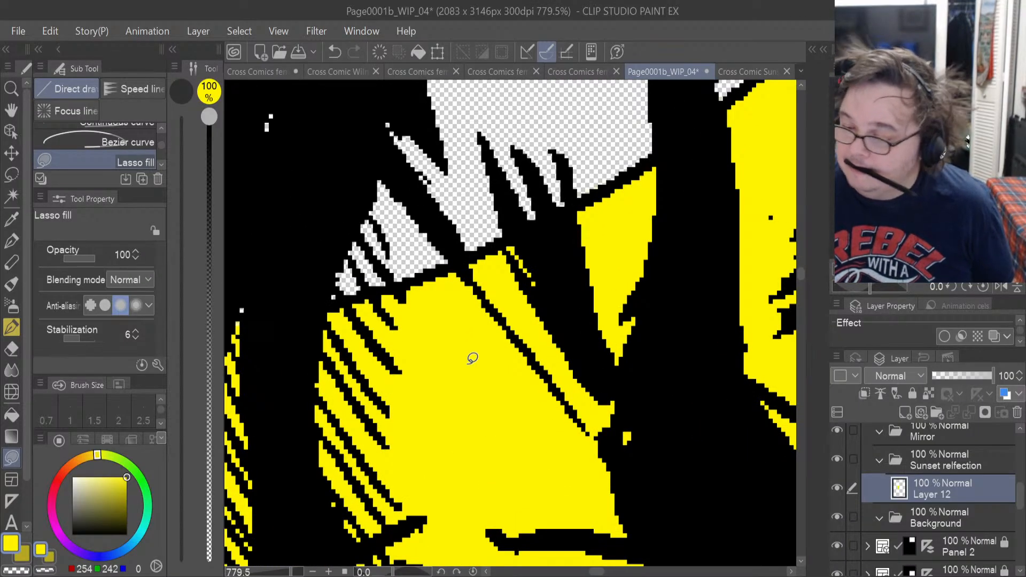
pyautogui.scroll(1, 472, 358)
pyautogui.scroll(-2, 472, 358)
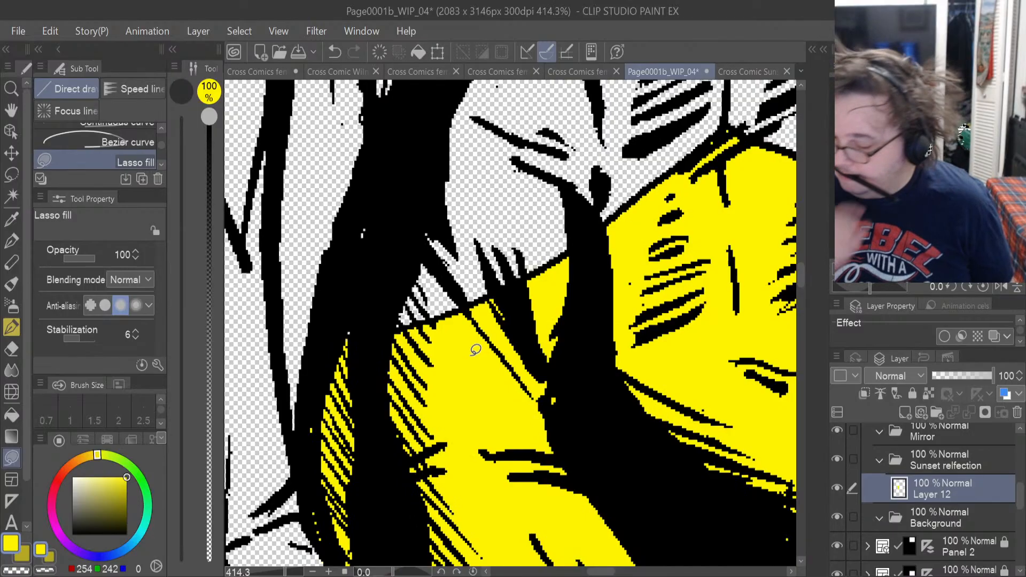
pyautogui.moveTo(799, 278)
pyautogui.mouseDown()
pyautogui.moveTo(797, 309)
pyautogui.moveTo(797, 294)
pyautogui.mouseUp()
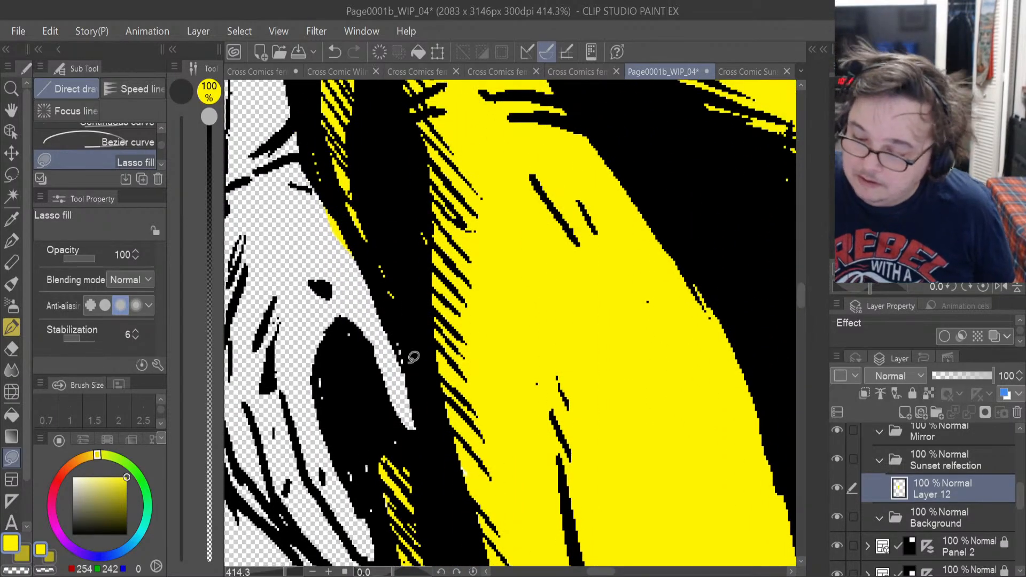
pyautogui.press('e')
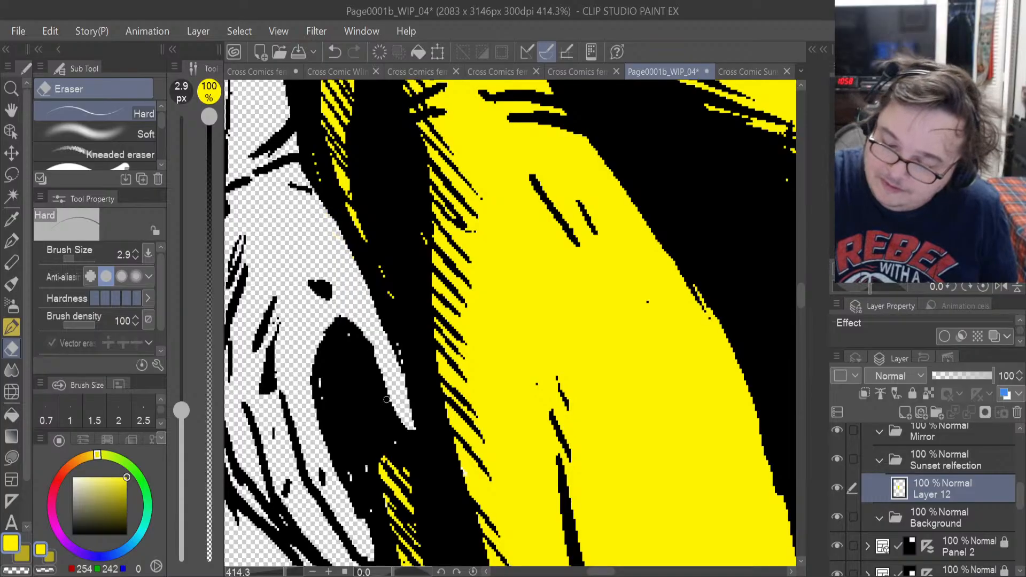
pyautogui.click(12, 457)
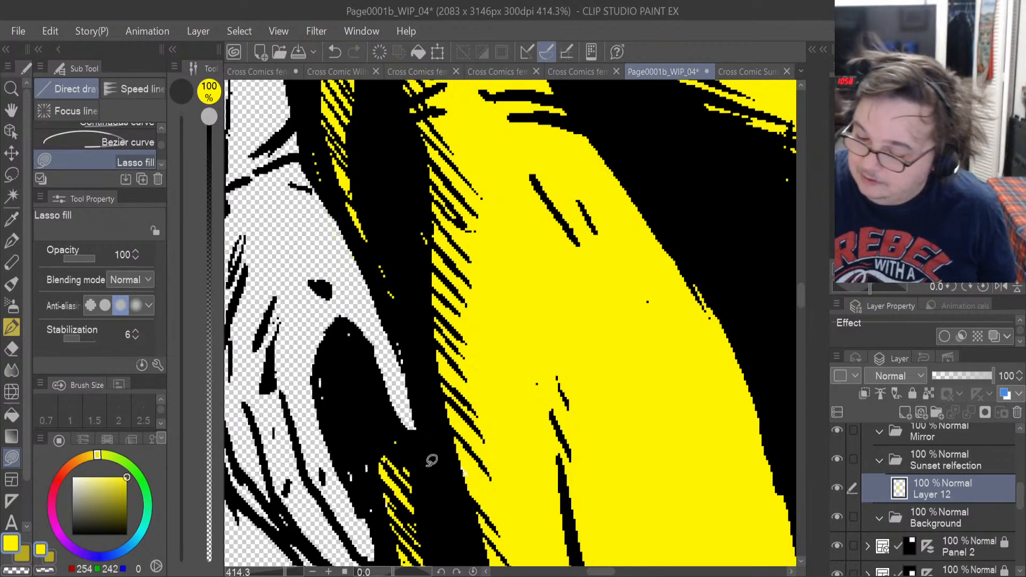
# Close the remaining gap in the yellow along the hatched edge of the reflection's thigh with a small lasso fill.
pyautogui.moveTo(482, 439)
pyautogui.mouseDown()
pyautogui.moveTo(454, 447)
pyautogui.moveTo(484, 505)
pyautogui.mouseUp()
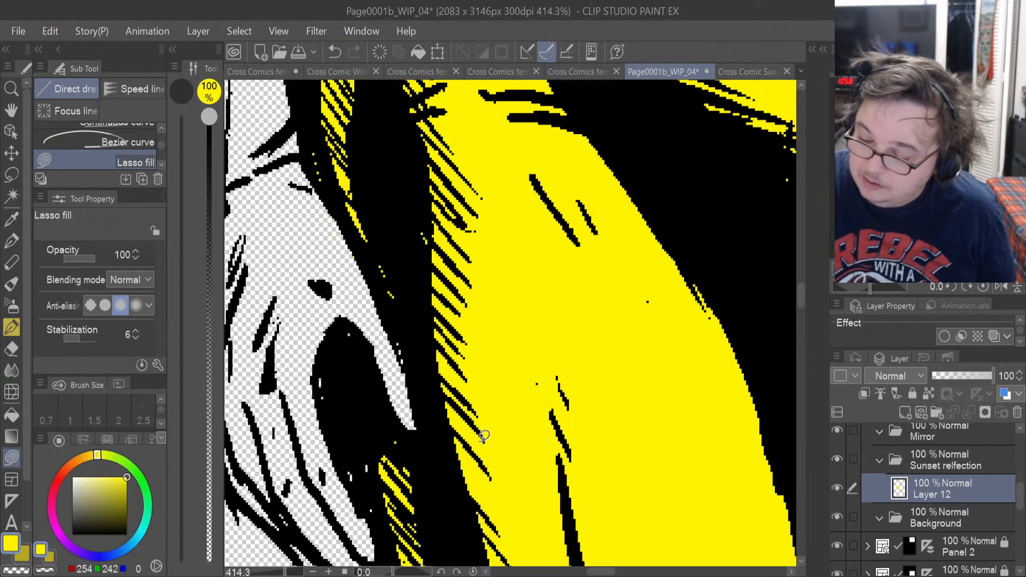
pyautogui.moveTo(801, 296); pyautogui.dragTo(805, 349)
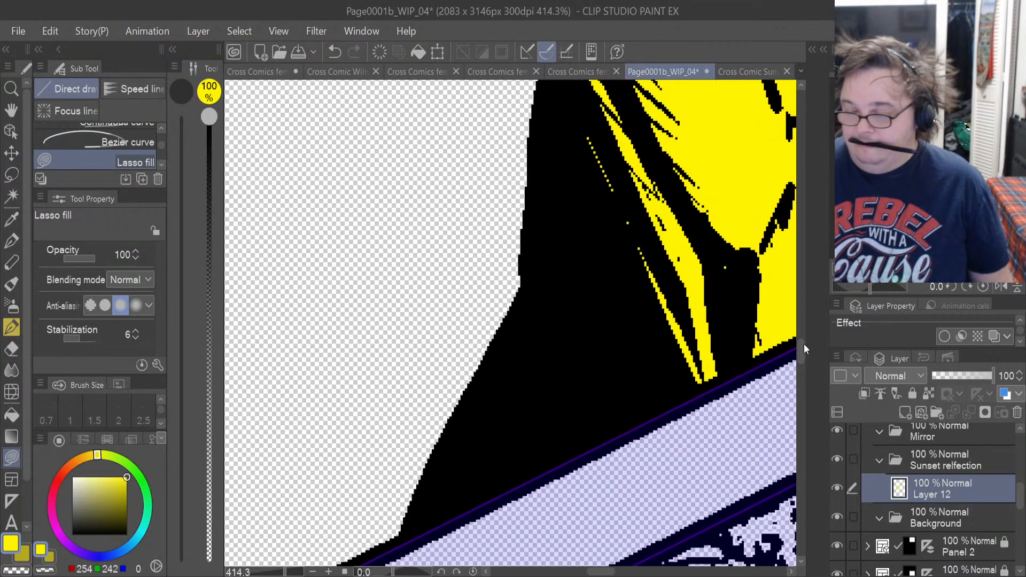
pyautogui.scroll(-1, 749, 337)
pyautogui.scroll(-6, 749, 338)
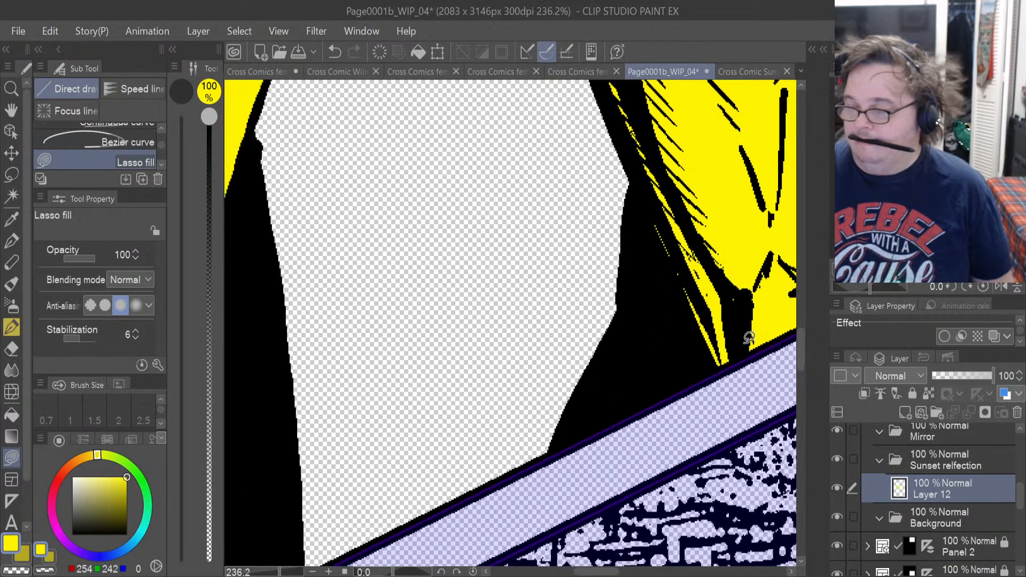
pyautogui.scroll(-1, 750, 334)
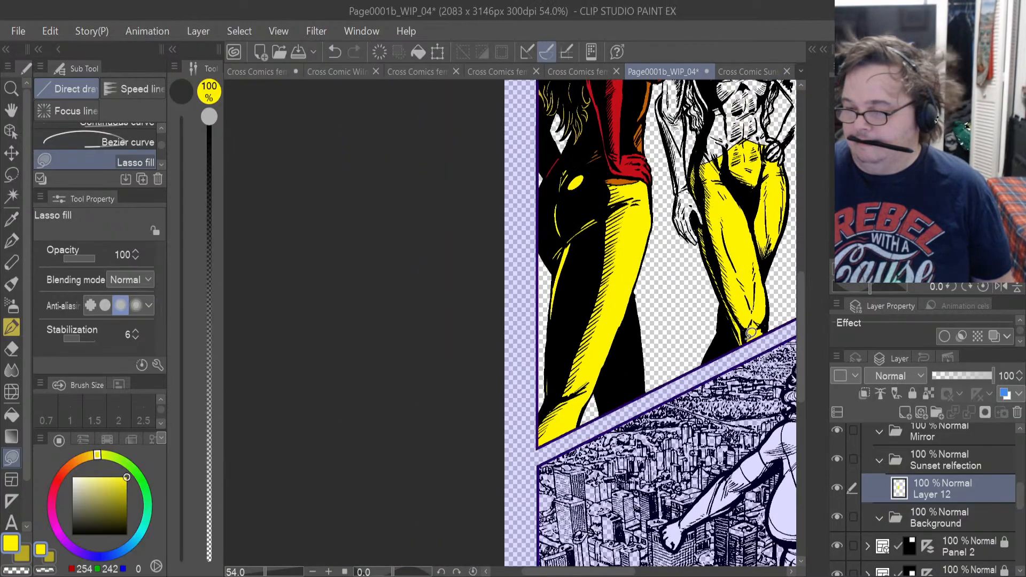
# Sample the orange at the finished Sunset figure's waist and add a new layer above the reflection's yellow layer.
pyautogui.scroll(1, 609, 201)
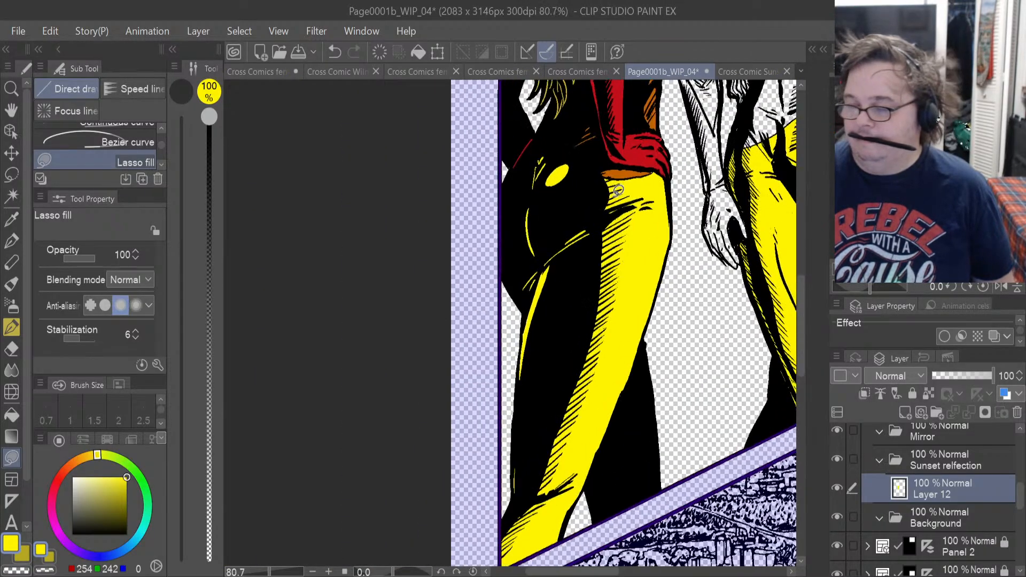
pyautogui.click(7, 217)
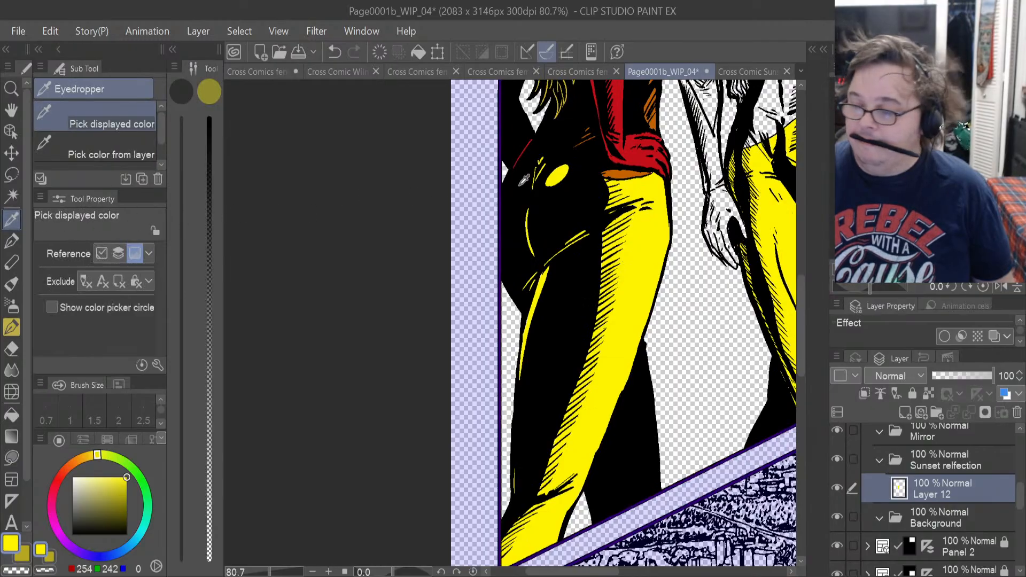
pyautogui.click(629, 169)
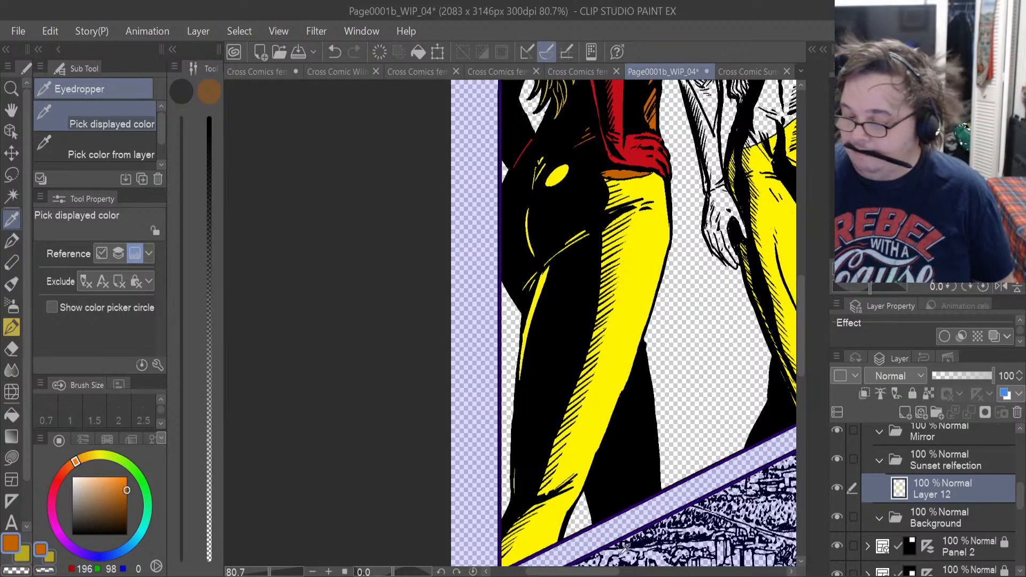
pyautogui.moveTo(582, 575); pyautogui.dragTo(629, 575)
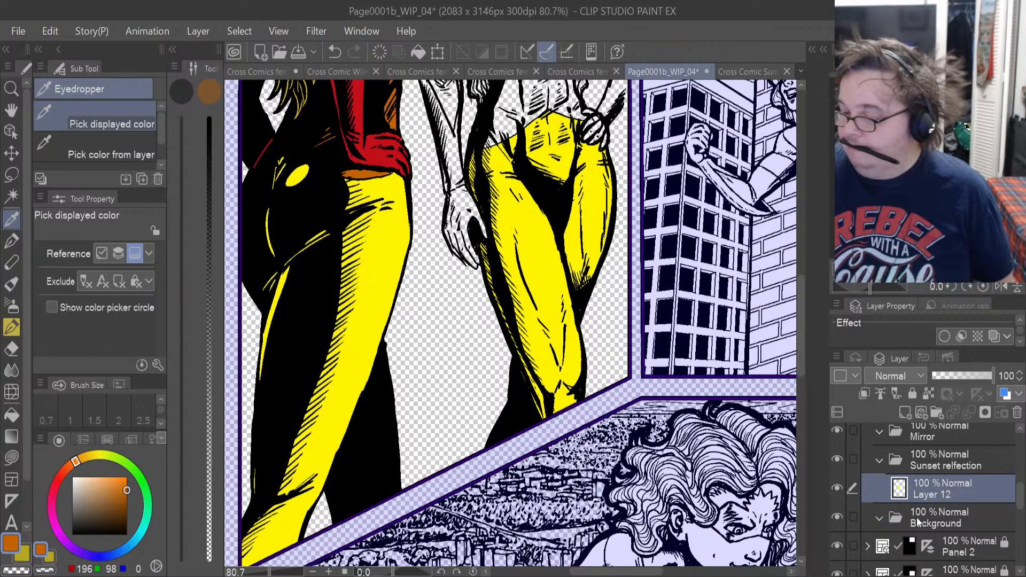
pyautogui.click(905, 412)
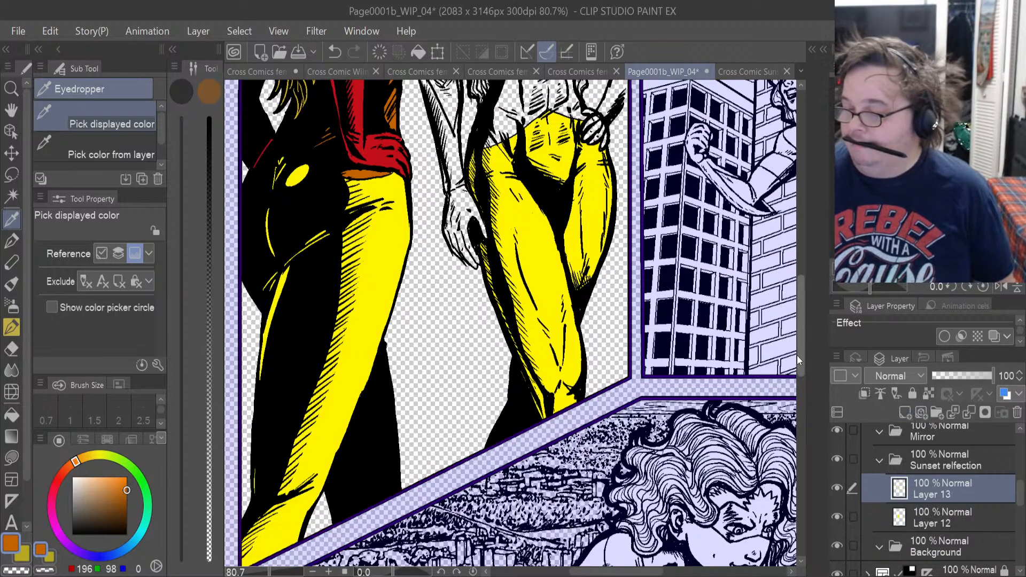
# Lasso-fill the reflection's bare midriff in the sampled orange, from the V-shaped waistline up over the abdomen and ribs.
pyautogui.moveTo(801, 354); pyautogui.dragTo(803, 305)
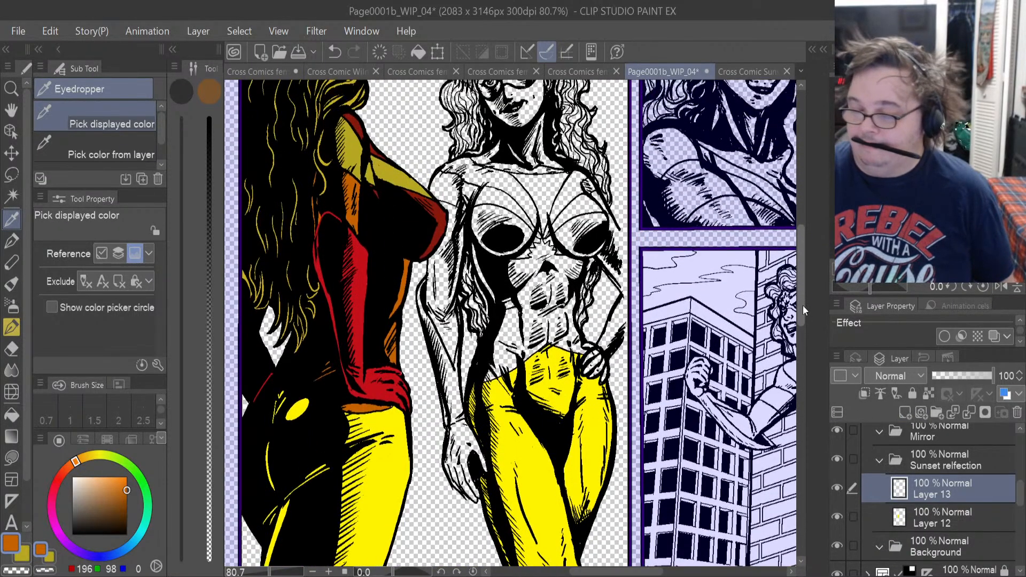
pyautogui.scroll(3, 530, 364)
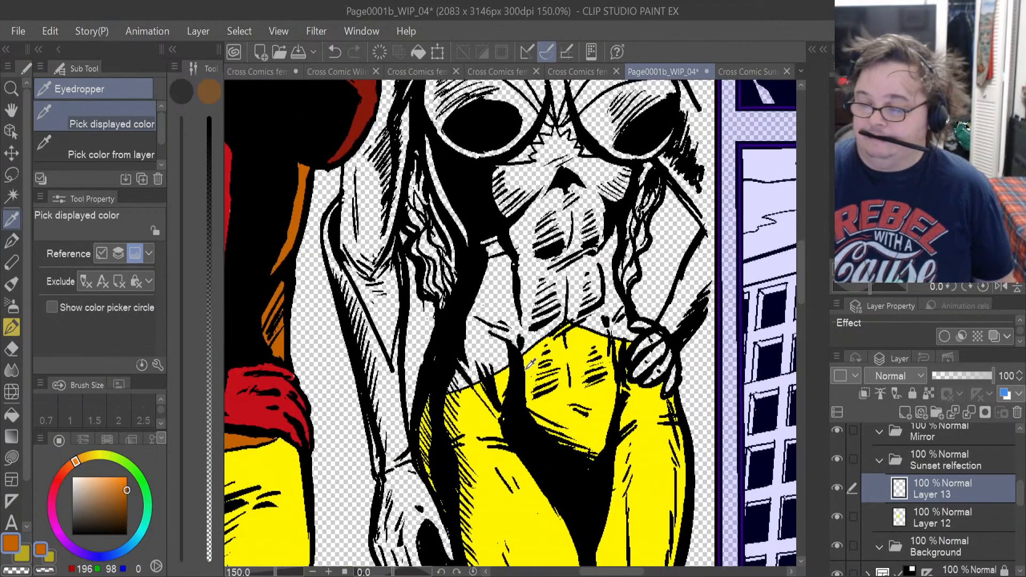
pyautogui.scroll(3, 531, 364)
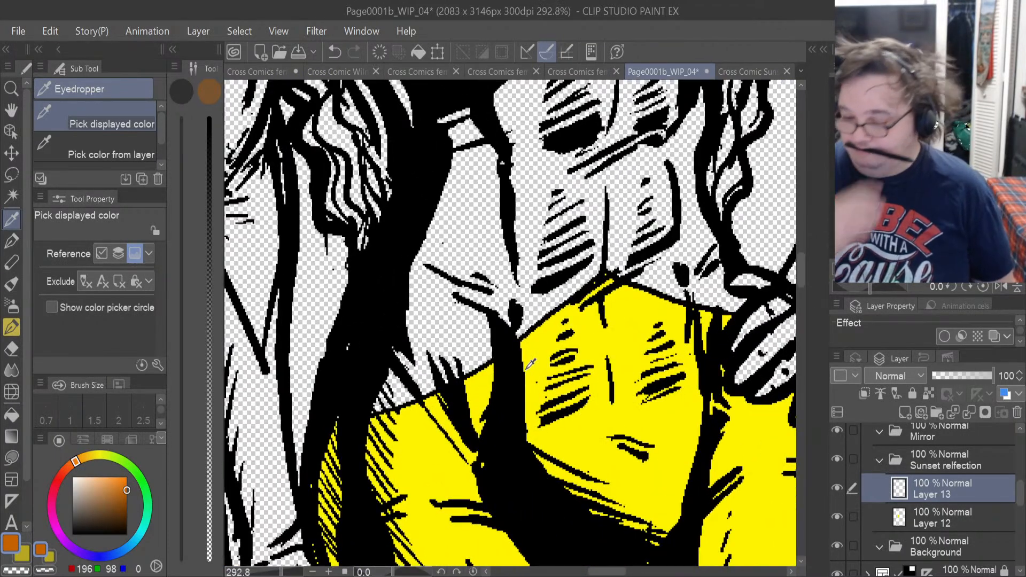
pyautogui.click(13, 456)
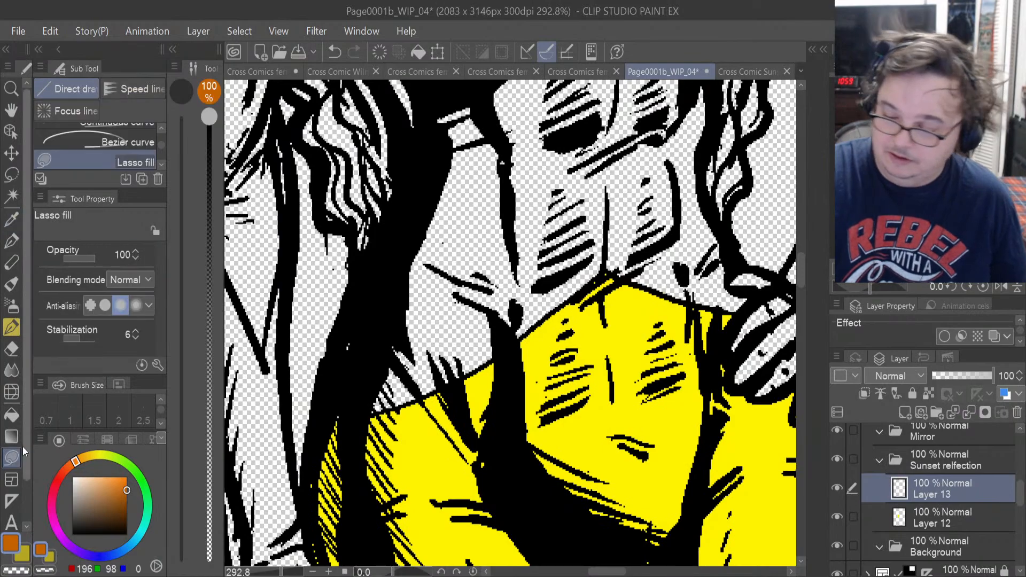
pyautogui.moveTo(389, 405)
pyautogui.mouseDown()
pyautogui.moveTo(495, 356)
pyautogui.moveTo(580, 248)
pyautogui.moveTo(521, 159)
pyautogui.moveTo(400, 243)
pyautogui.moveTo(338, 350)
pyautogui.moveTo(370, 373)
pyautogui.mouseUp()
pyautogui.moveTo(534, 327); pyautogui.dragTo(545, 317)
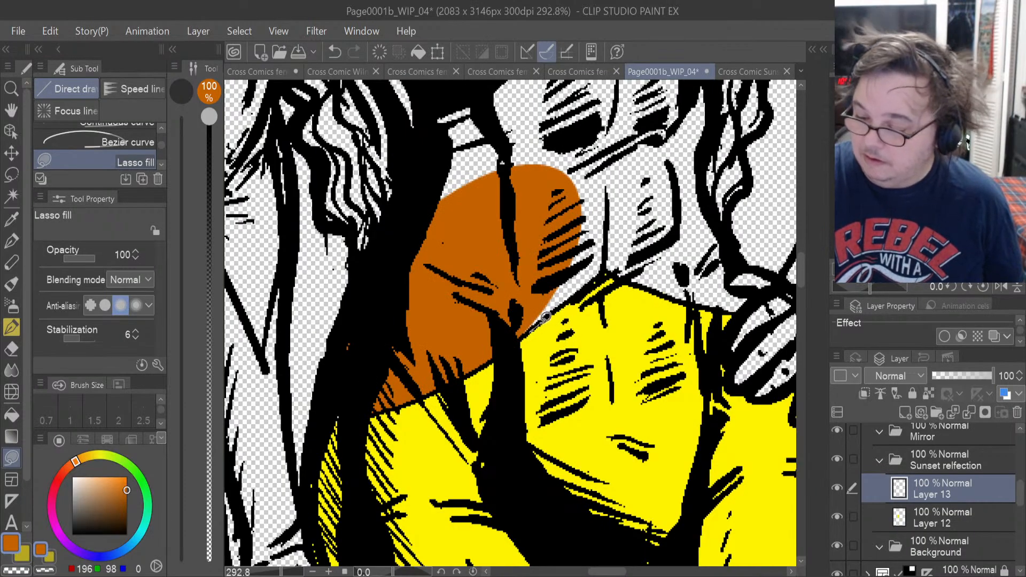
pyautogui.moveTo(648, 185)
pyautogui.mouseDown()
pyautogui.moveTo(609, 114)
pyautogui.moveTo(467, 224)
pyautogui.moveTo(486, 233)
pyautogui.mouseUp()
pyautogui.moveTo(623, 273)
pyautogui.mouseDown()
pyautogui.moveTo(711, 307)
pyautogui.moveTo(754, 297)
pyautogui.moveTo(736, 293)
pyautogui.moveTo(726, 273)
pyautogui.moveTo(733, 255)
pyautogui.moveTo(702, 172)
pyautogui.moveTo(637, 114)
pyautogui.mouseUp()
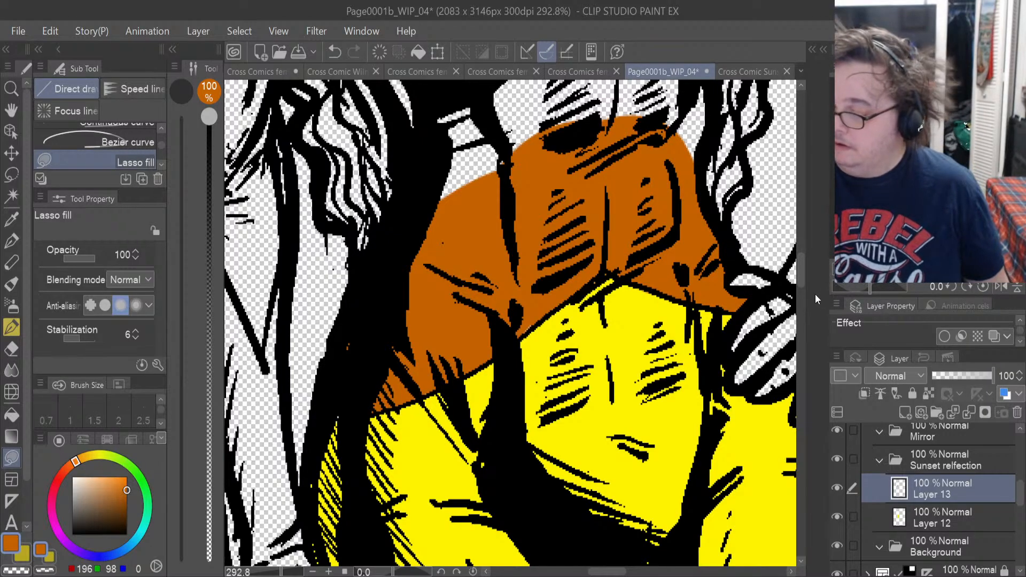
pyautogui.moveTo(801, 283); pyautogui.dragTo(800, 261)
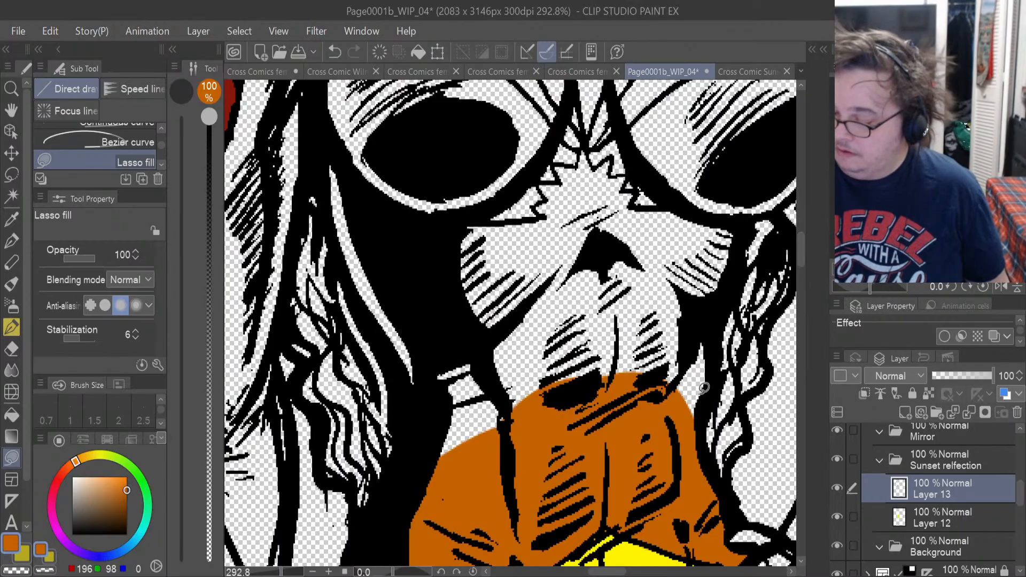
pyautogui.moveTo(700, 440)
pyautogui.mouseDown()
pyautogui.moveTo(745, 251)
pyautogui.moveTo(716, 214)
pyautogui.moveTo(640, 200)
pyautogui.moveTo(523, 428)
pyautogui.moveTo(464, 470)
pyautogui.moveTo(437, 393)
pyautogui.moveTo(434, 300)
pyautogui.moveTo(553, 273)
pyautogui.moveTo(555, 300)
pyautogui.moveTo(529, 214)
pyautogui.moveTo(470, 219)
pyautogui.moveTo(521, 380)
pyautogui.mouseUp()
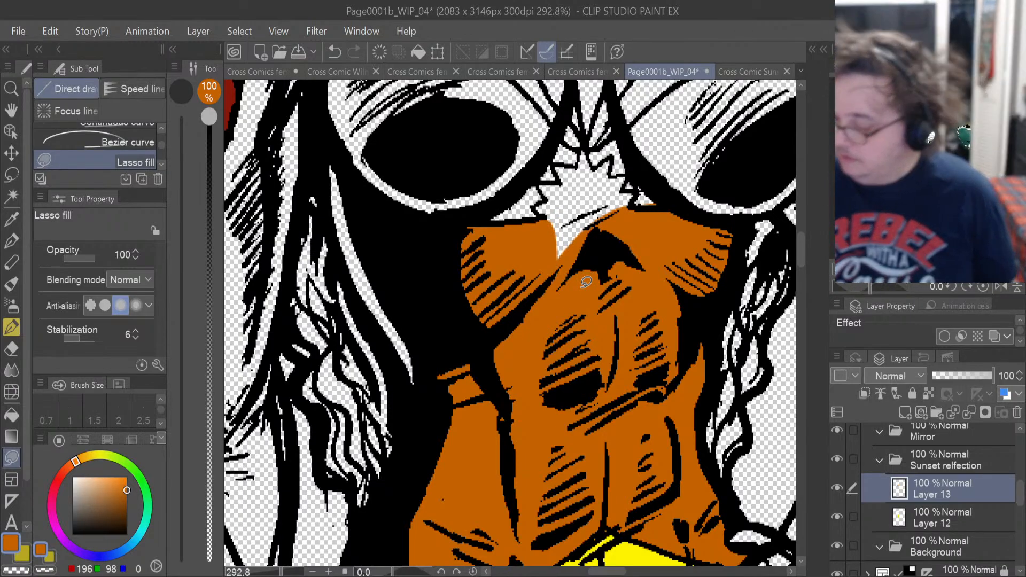
# Select Panel 1's Sunset line art layer and prepare the Mapping pen with black.
pyautogui.moveTo(1020, 497); pyautogui.dragTo(1020, 441)
pyautogui.click(949, 464)
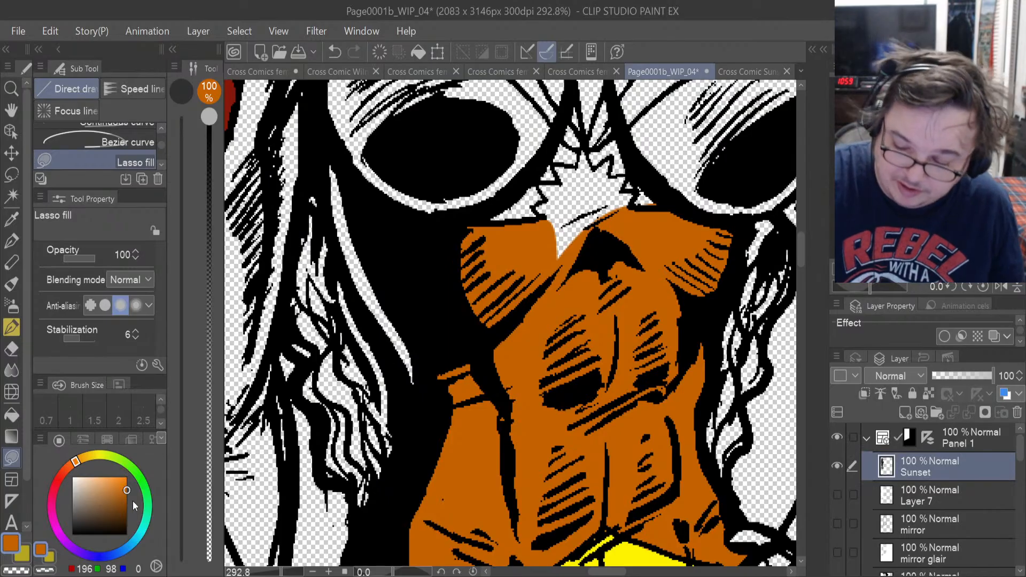
pyautogui.moveTo(128, 487); pyautogui.dragTo(138, 549)
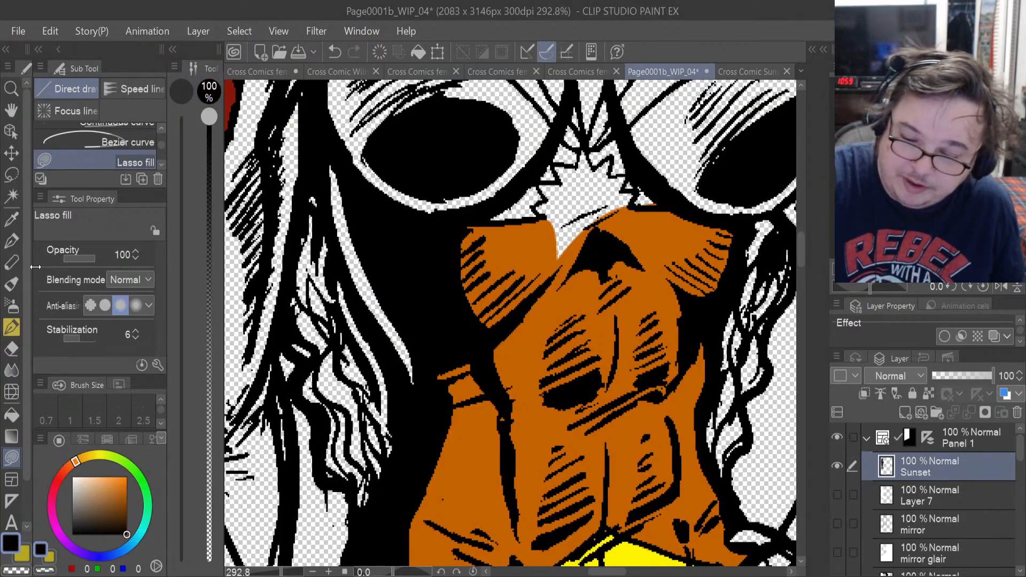
pyautogui.click(12, 240)
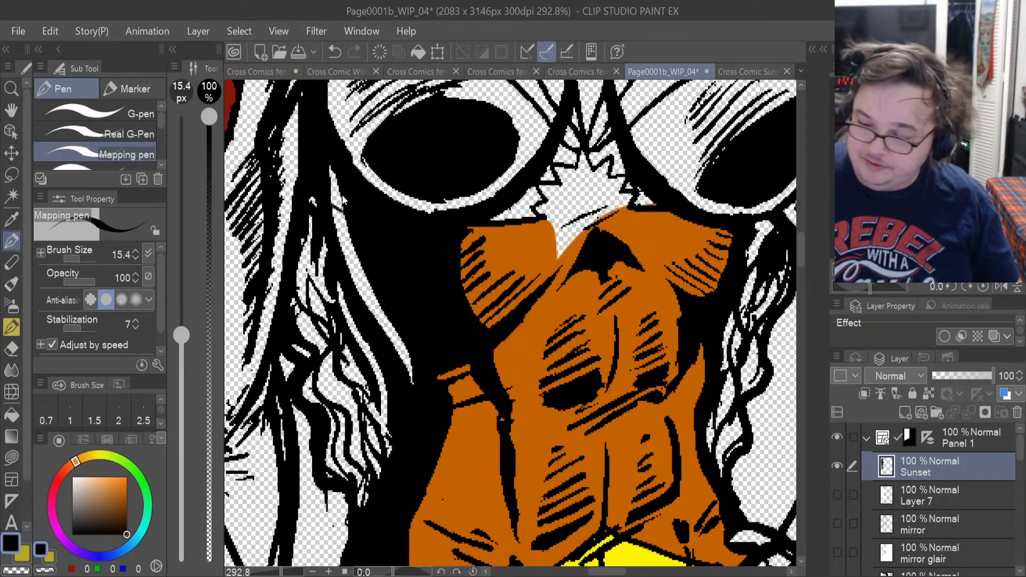
pyautogui.hotkey('ctrl', 'z')
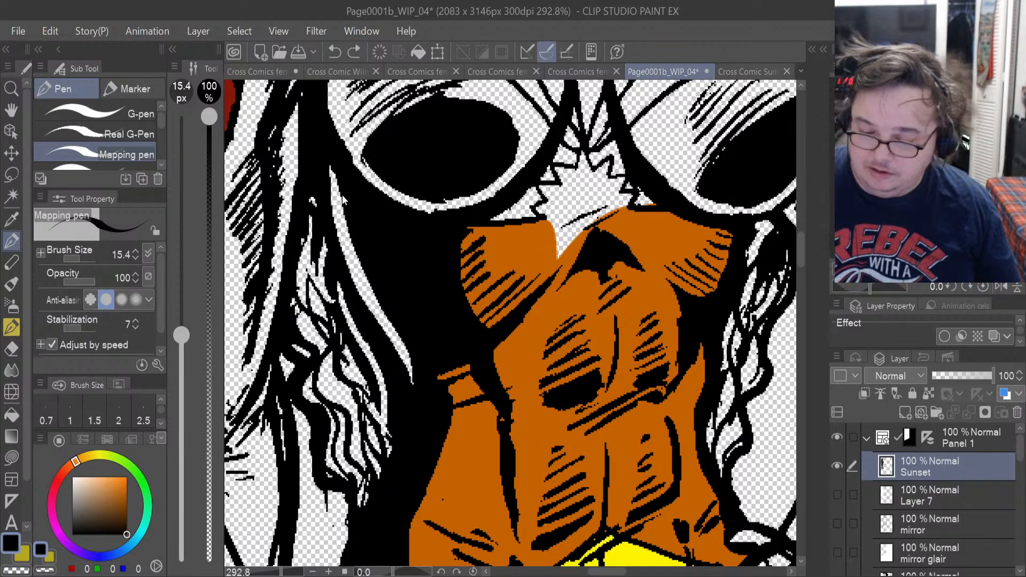
pyautogui.hotkey('ctrl', 'z')
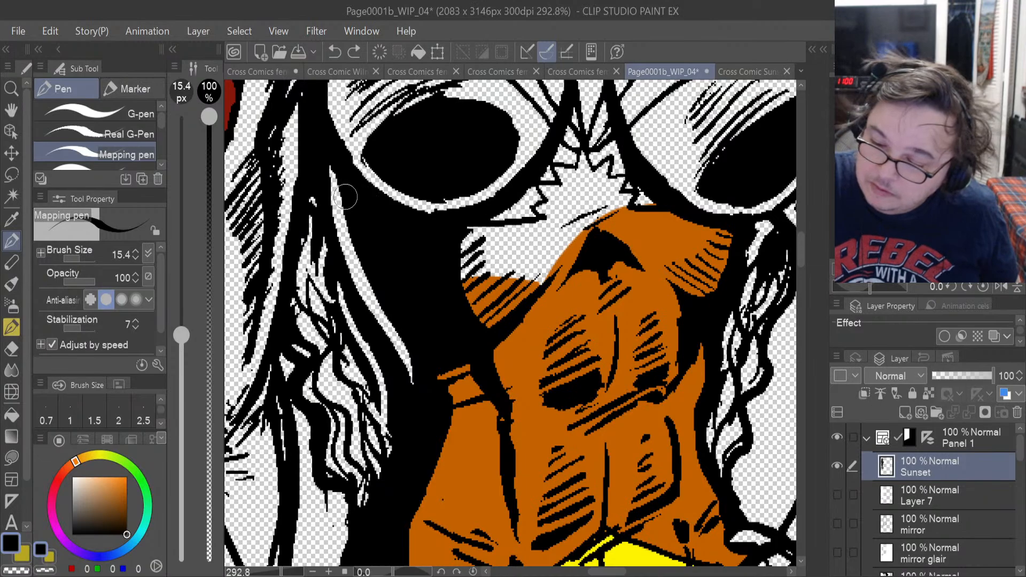
pyautogui.moveTo(331, 182); pyautogui.dragTo(347, 200)
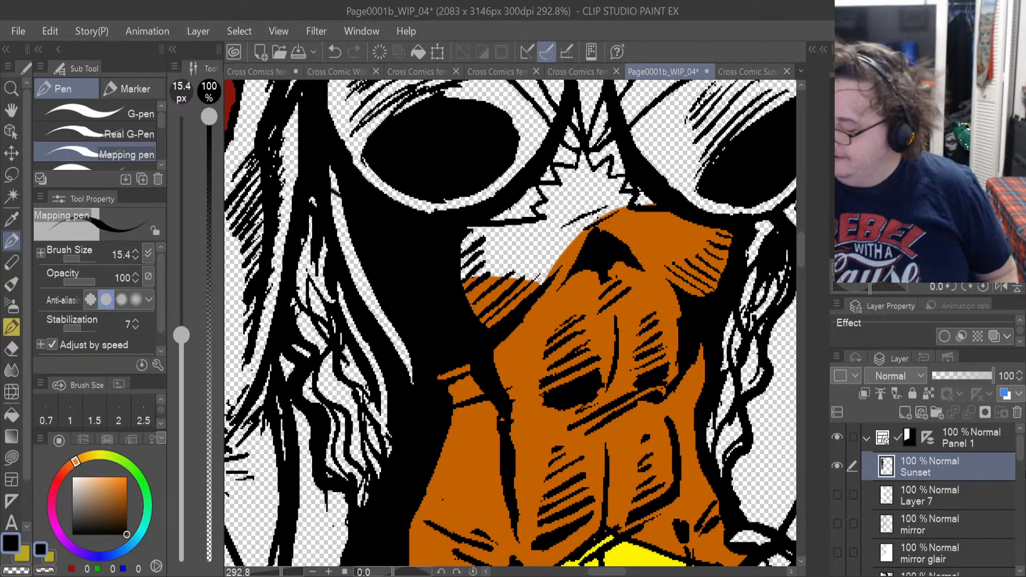
pyautogui.moveTo(1019, 458); pyautogui.dragTo(1021, 490)
pyautogui.scroll(3, 955, 481)
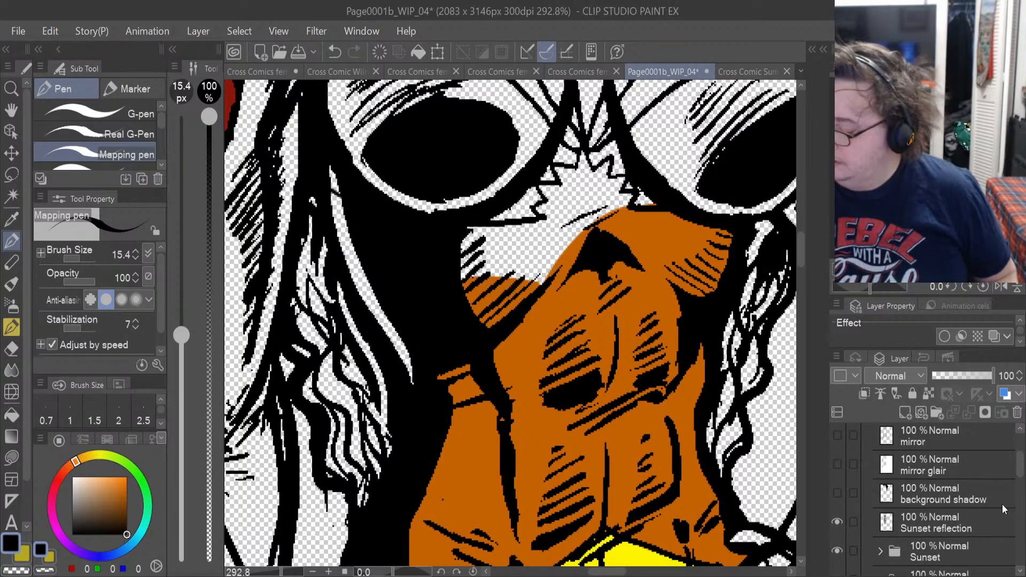
pyautogui.moveTo(1021, 466); pyautogui.dragTo(1021, 455)
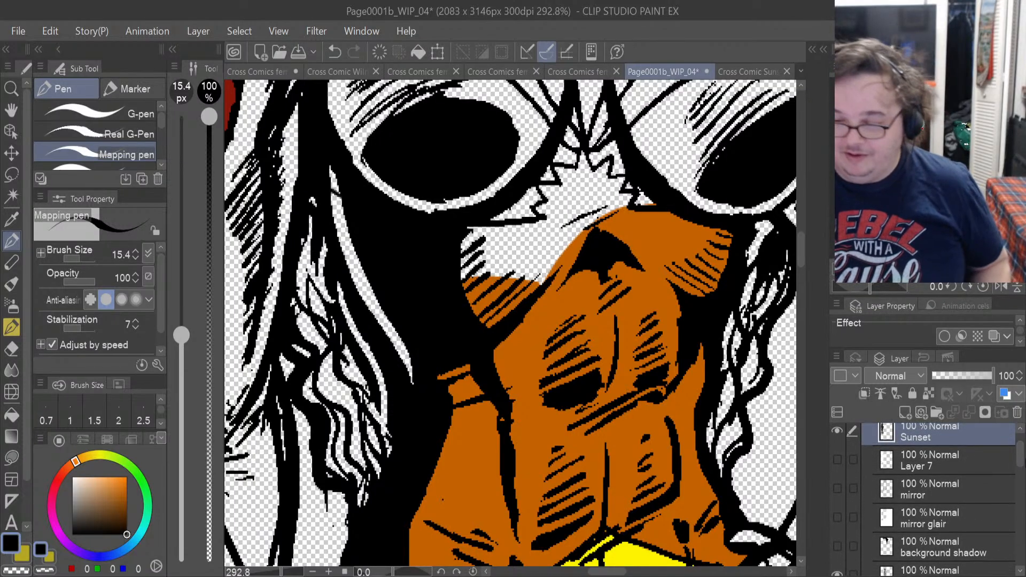
pyautogui.hotkey('ctrl', 'z')
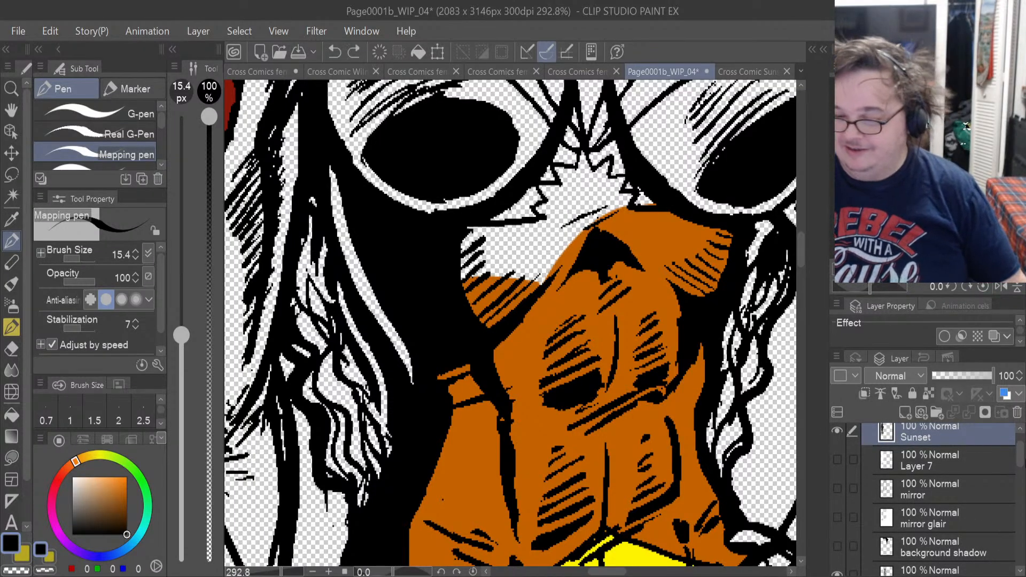
# Toggle the Sunset layer's visibility off and on to check whether it holds the reflection's line art.
pyautogui.scroll(-3, 1020, 455)
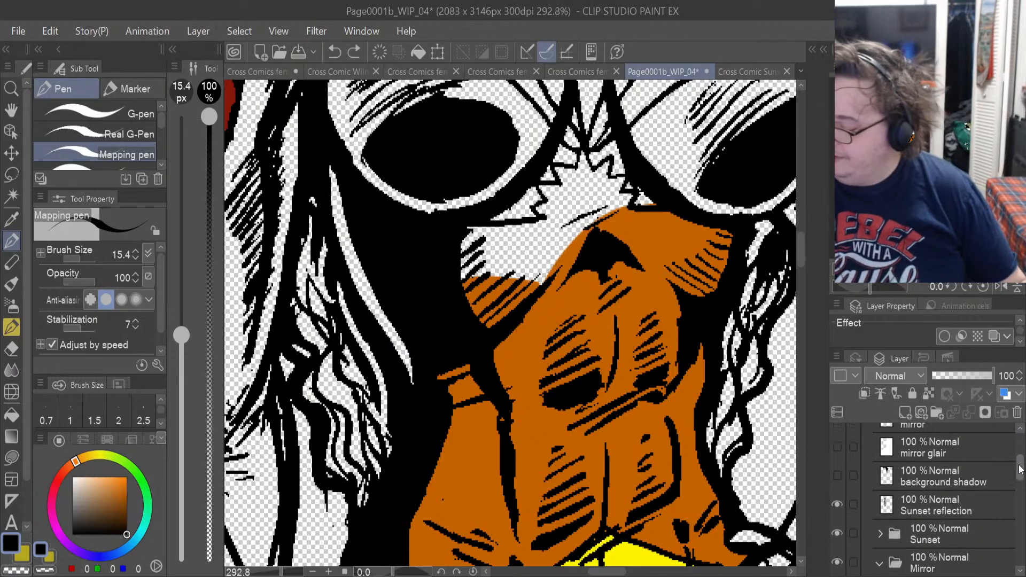
pyautogui.scroll(4, 1019, 455)
pyautogui.scroll(1, 1018, 455)
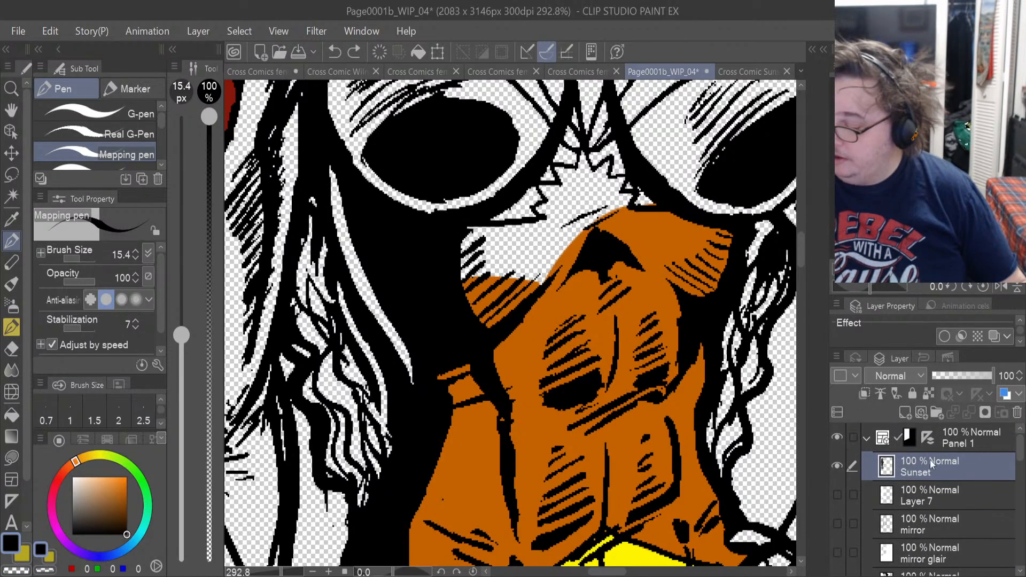
pyautogui.click(838, 467)
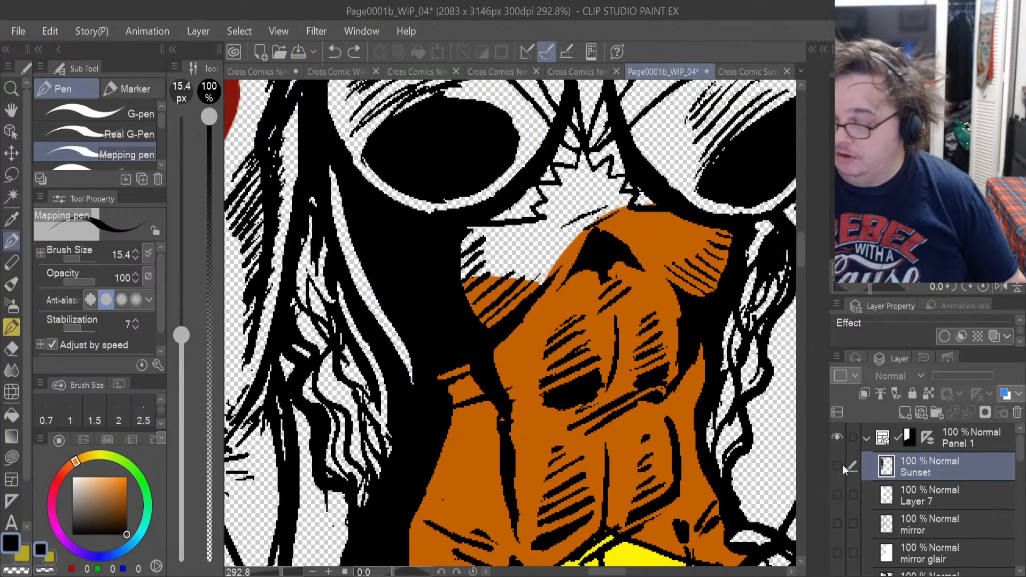
pyautogui.click(842, 466)
pyautogui.click(843, 467)
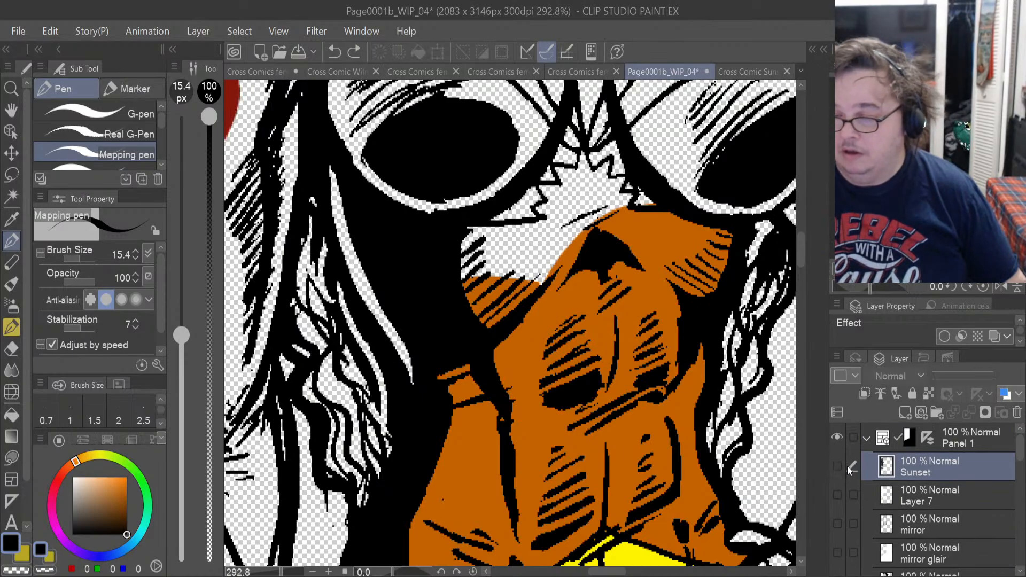
pyautogui.click(842, 466)
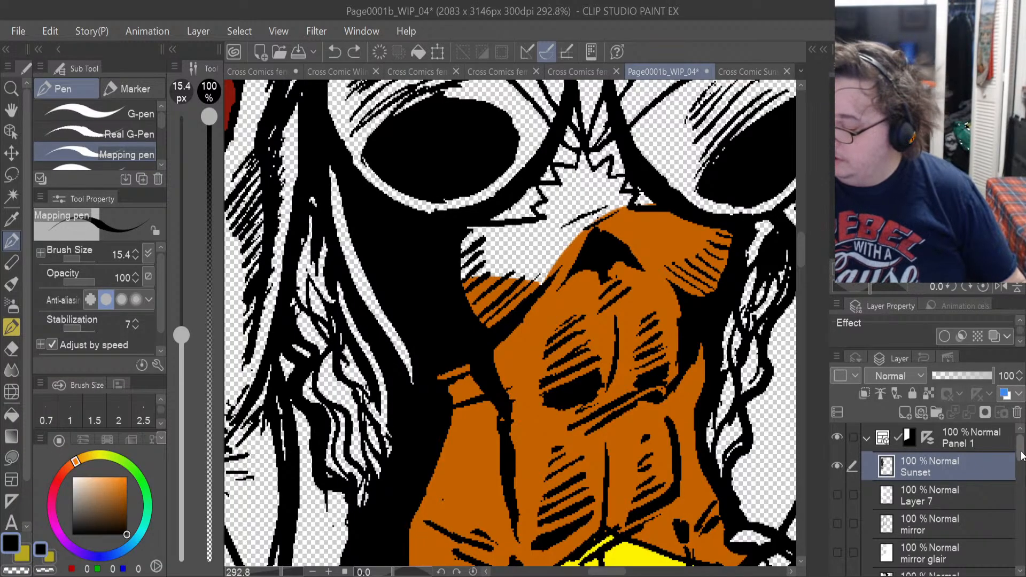
# Ink a short black line across the narrow strip beside the reflection's bust on the Sunset reflection layer, and return to Lasso fill.
pyautogui.moveTo(1020, 455)
pyautogui.mouseDown()
pyautogui.moveTo(1018, 477)
pyautogui.moveTo(1019, 458)
pyautogui.mouseUp()
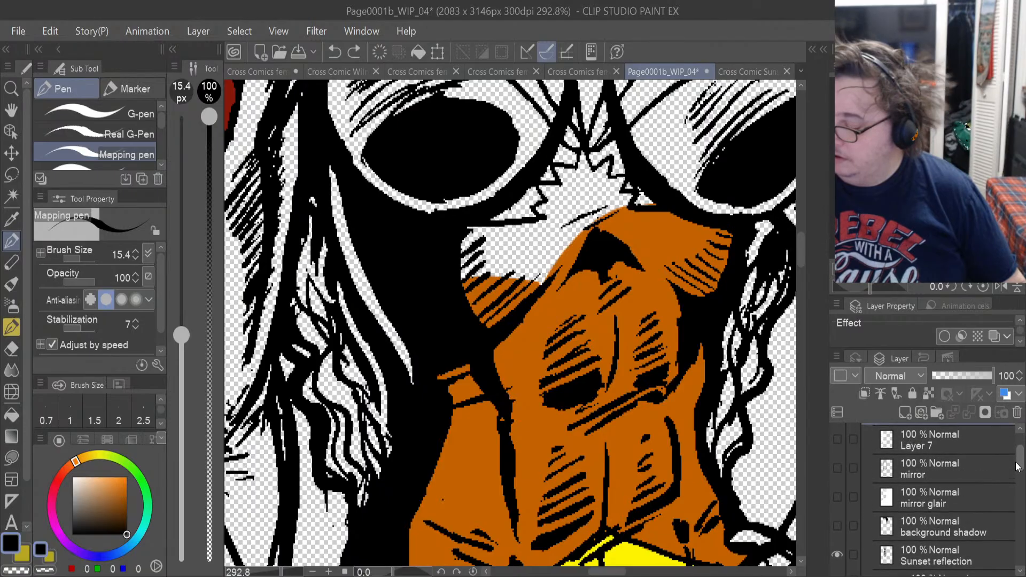
pyautogui.click(915, 556)
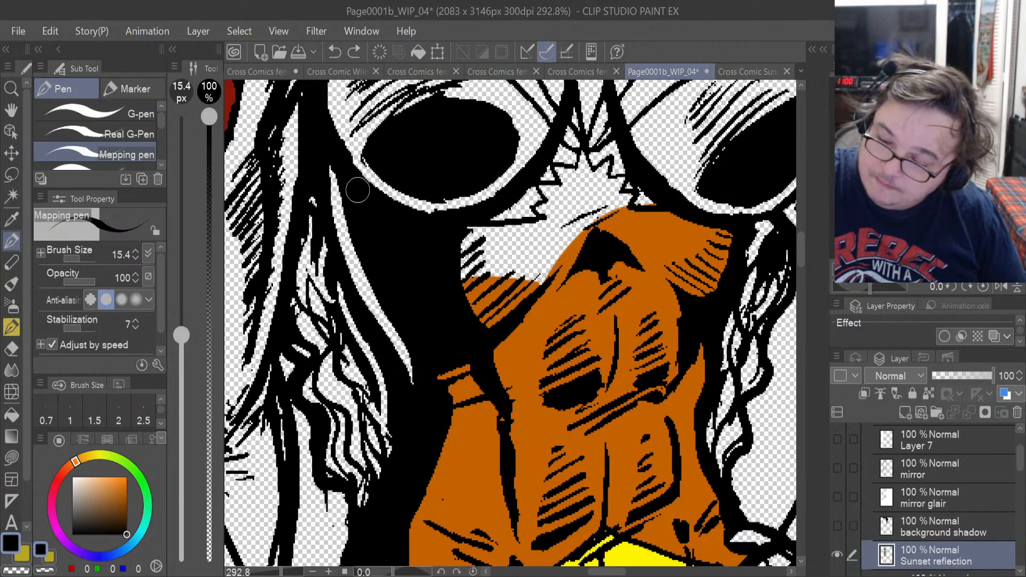
pyautogui.moveTo(331, 186); pyautogui.dragTo(344, 194)
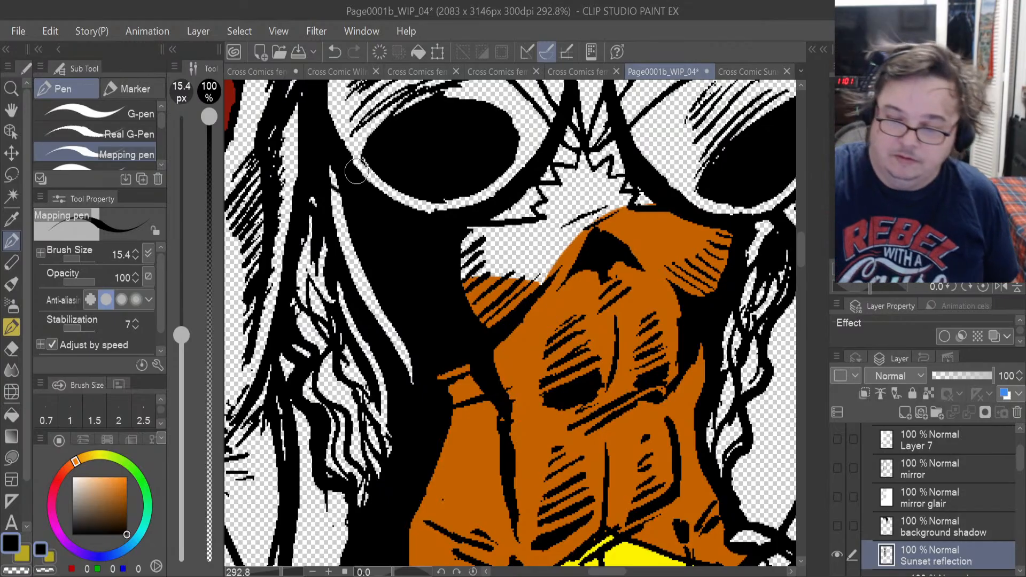
pyautogui.click(19, 454)
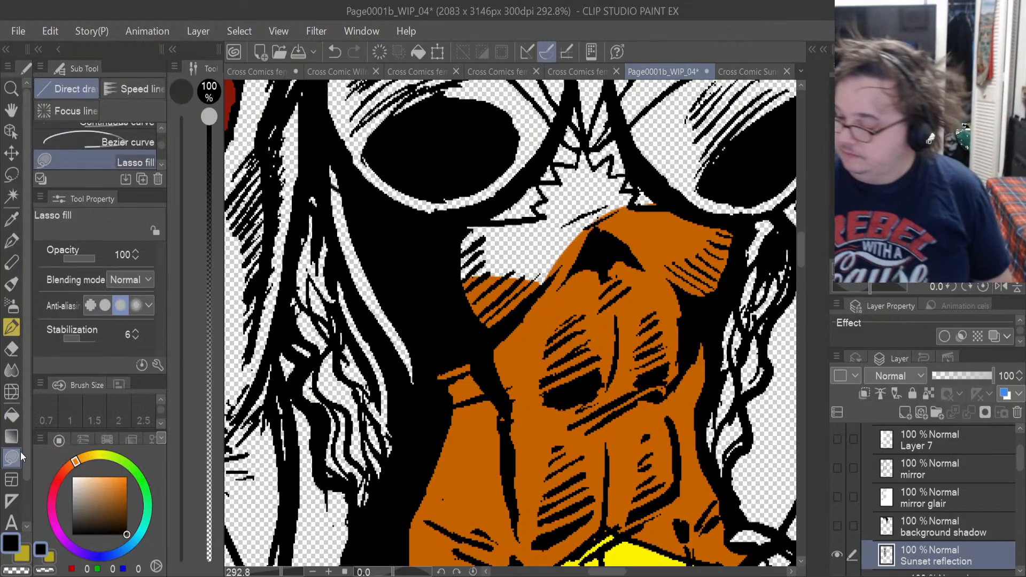
# On Layer 13 in the Sunset reflection folder, lasso-fill the narrow skin strip beside the reflection's bust with orange sampled from the midriff.
pyautogui.moveTo(1021, 459); pyautogui.dragTo(1009, 497)
pyautogui.click(931, 496)
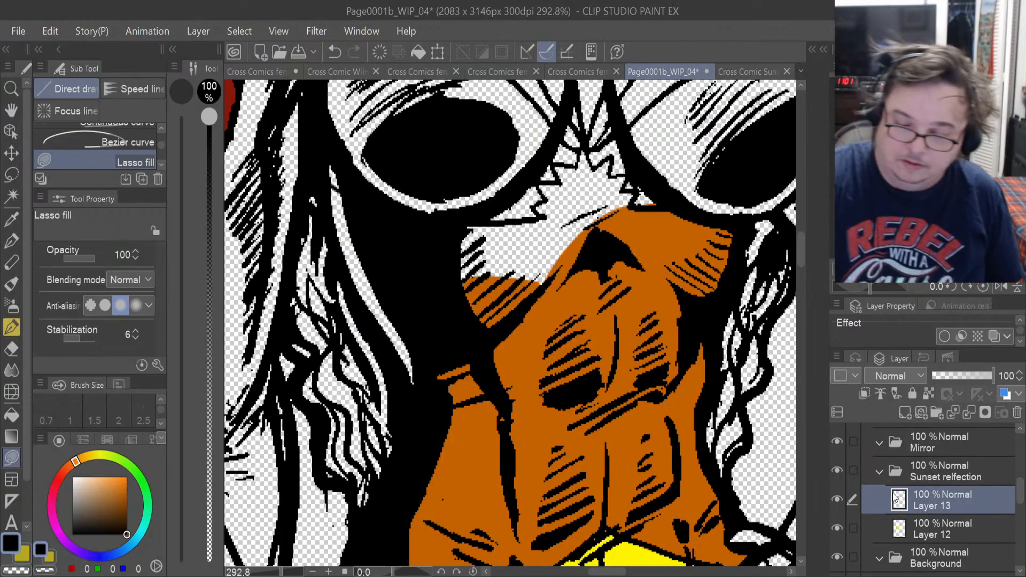
pyautogui.click(12, 218)
pyautogui.click(525, 344)
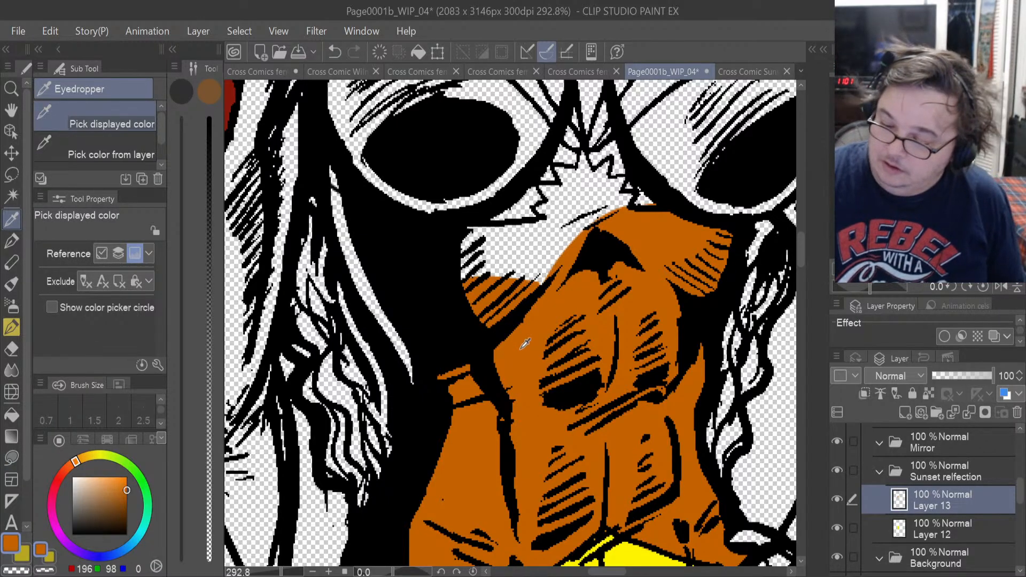
pyautogui.press('u')
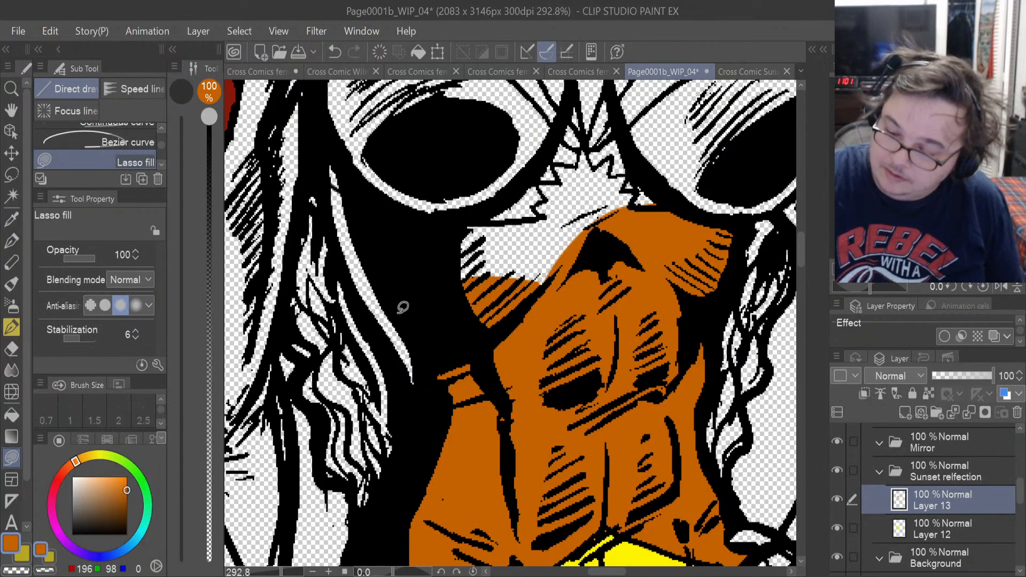
pyautogui.moveTo(400, 350)
pyautogui.mouseDown()
pyautogui.moveTo(407, 268)
pyautogui.moveTo(350, 180)
pyautogui.moveTo(330, 200)
pyautogui.moveTo(414, 380)
pyautogui.mouseUp()
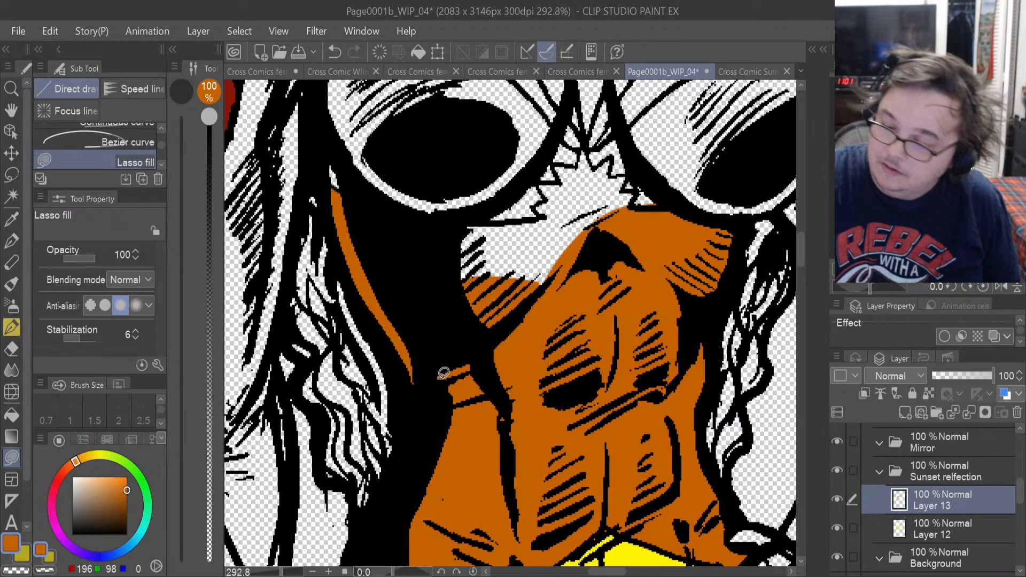
# Lasso-fill the remaining bare skin beneath the reflection's bust in orange, following the jagged lower edge of the costume top.
pyautogui.moveTo(560, 299)
pyautogui.mouseDown()
pyautogui.moveTo(555, 214)
pyautogui.moveTo(440, 256)
pyautogui.moveTo(465, 286)
pyautogui.mouseUp()
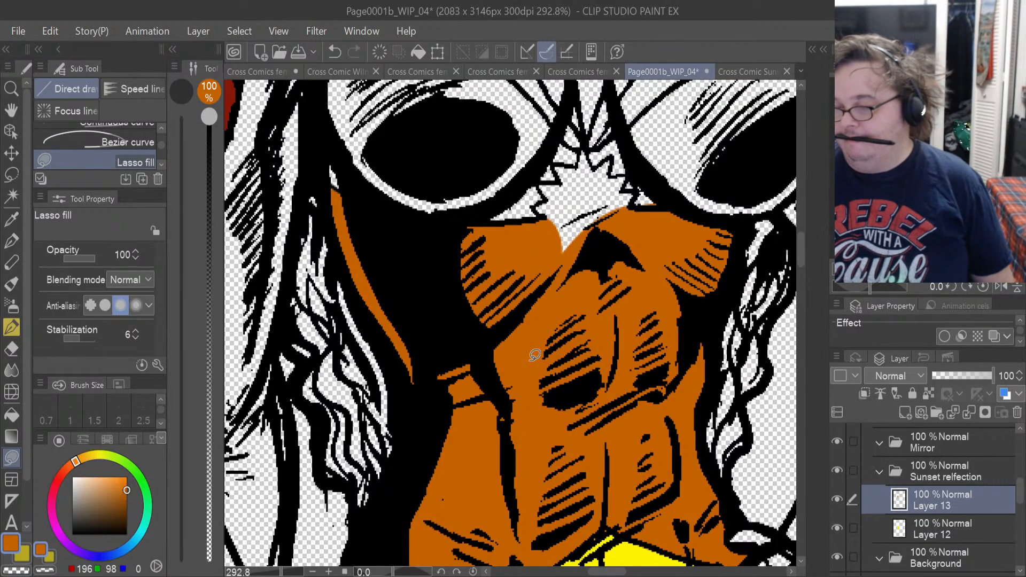
pyautogui.scroll(6, 648, 229)
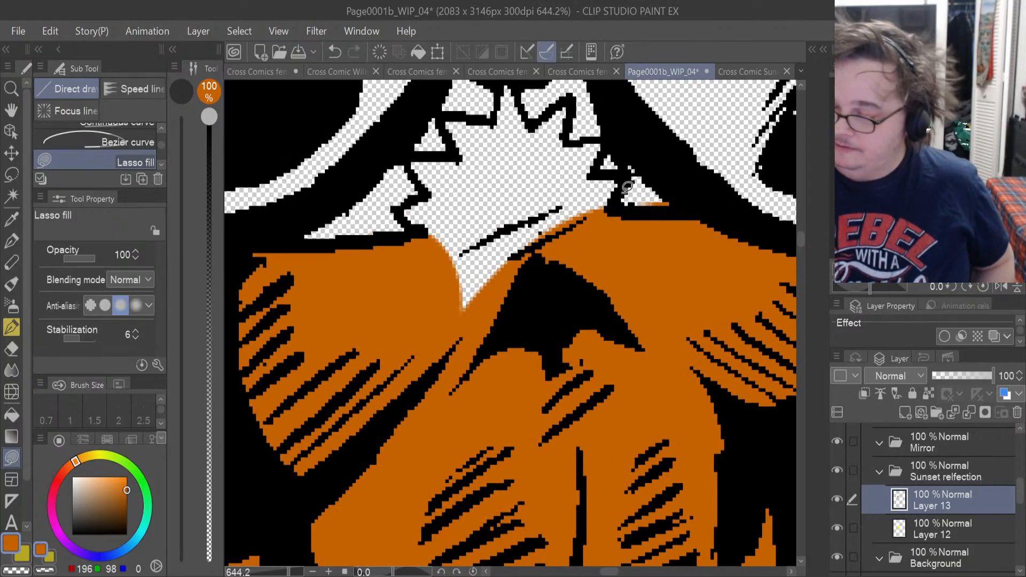
pyautogui.moveTo(615, 208)
pyautogui.mouseDown()
pyautogui.moveTo(629, 167)
pyautogui.moveTo(598, 168)
pyautogui.moveTo(613, 139)
pyautogui.moveTo(573, 140)
pyautogui.moveTo(568, 99)
pyautogui.moveTo(542, 118)
pyautogui.moveTo(513, 79)
pyautogui.moveTo(495, 111)
pyautogui.moveTo(470, 109)
pyautogui.mouseUp()
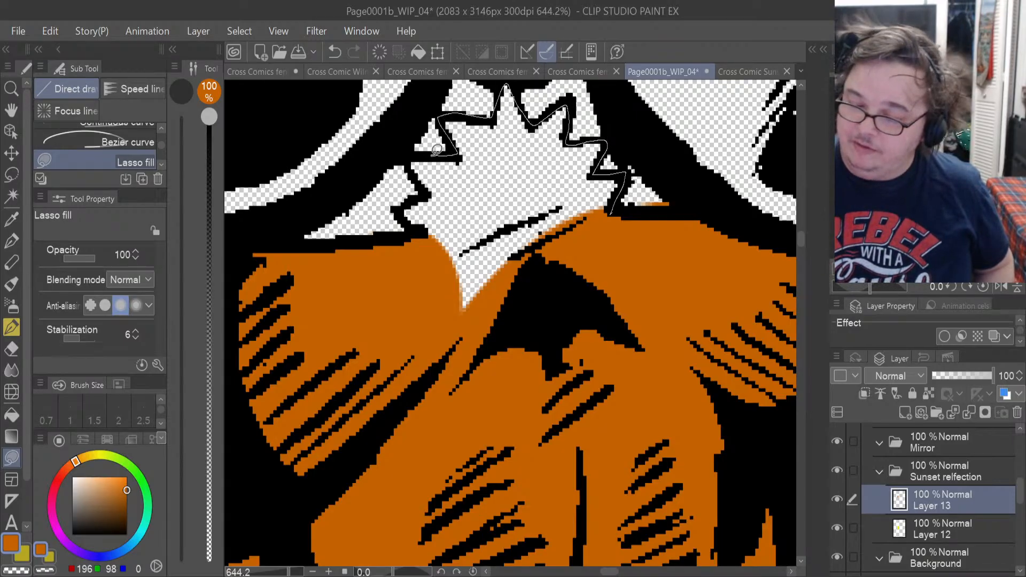
pyautogui.moveTo(436, 151)
pyautogui.mouseDown()
pyautogui.moveTo(409, 172)
pyautogui.moveTo(426, 199)
pyautogui.moveTo(406, 225)
pyautogui.moveTo(458, 395)
pyautogui.mouseUp()
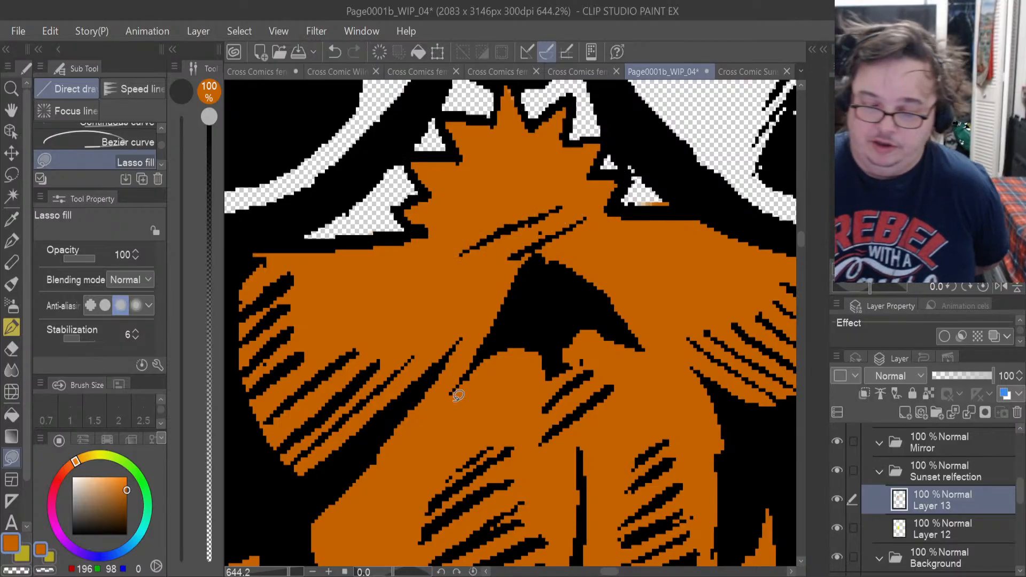
# Erase the stray orange from the small costume triangle under the reflection's bust with the Hard eraser.
pyautogui.press('e')
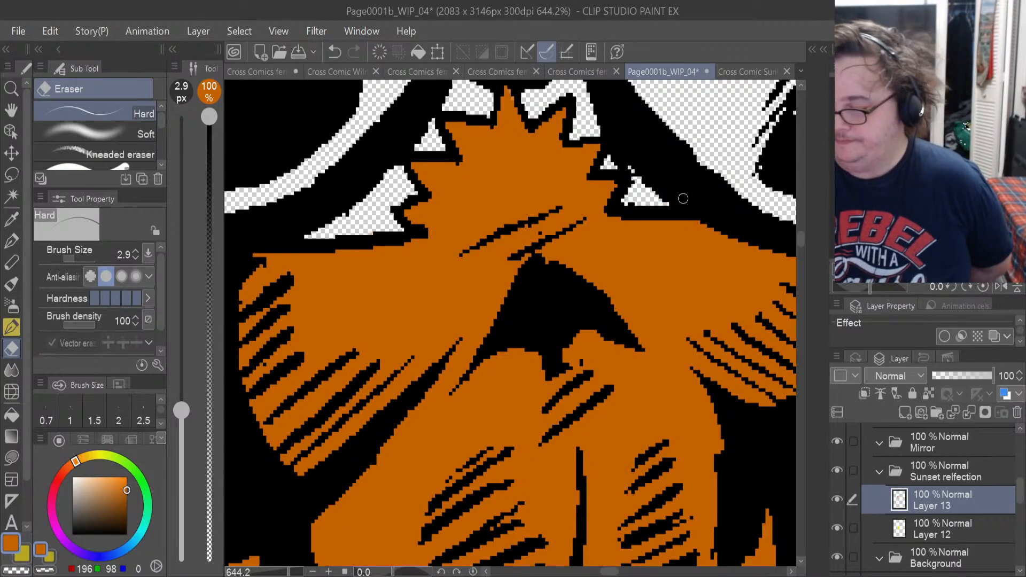
pyautogui.scroll(-10, 673, 297)
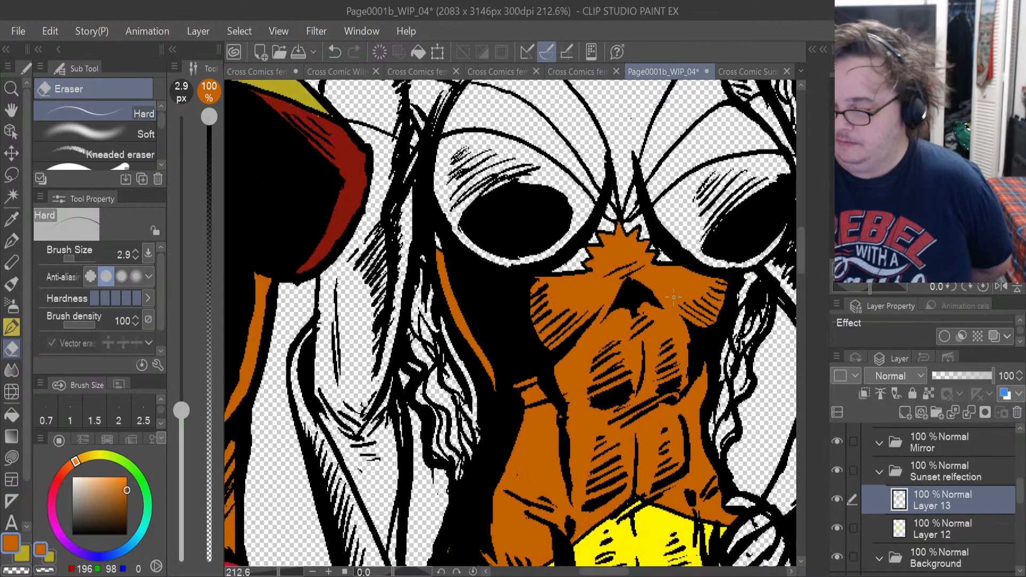
pyautogui.scroll(-4, 673, 297)
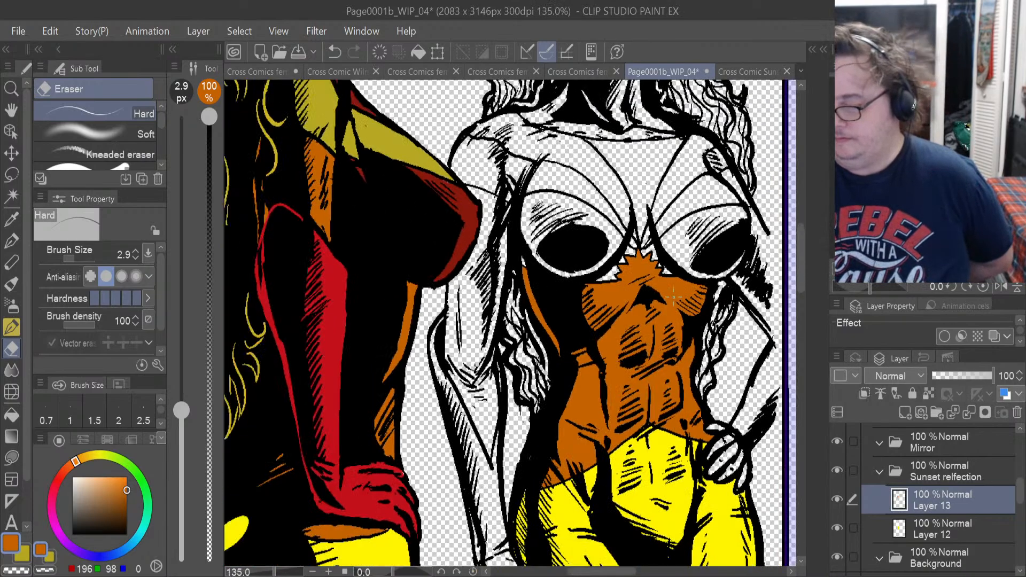
# On the Sunset reflection layer, ink a thin black Mapping pen line across each of the reflection's arms at bust level.
pyautogui.scroll(1, 673, 297)
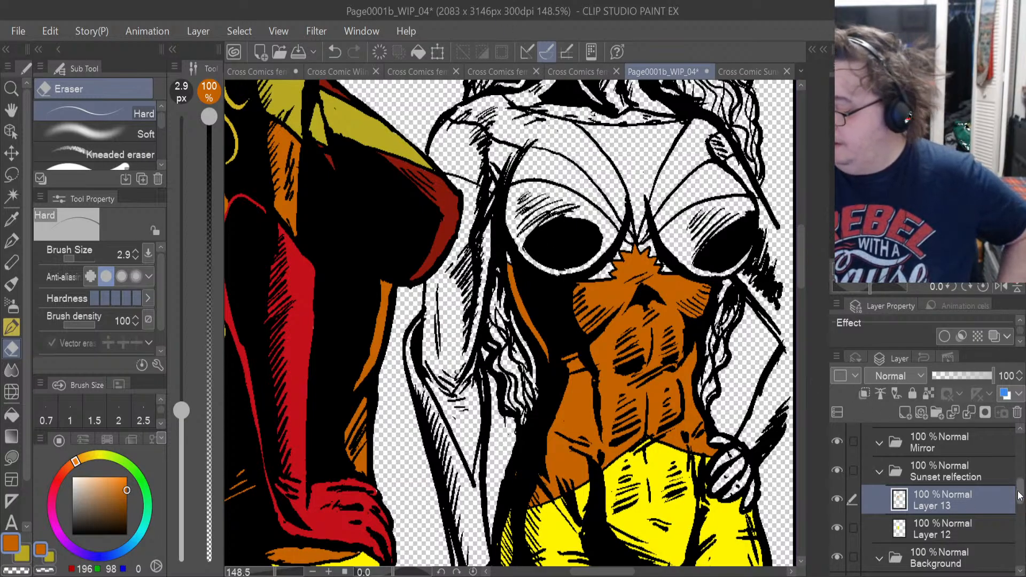
pyautogui.scroll(5, 1019, 495)
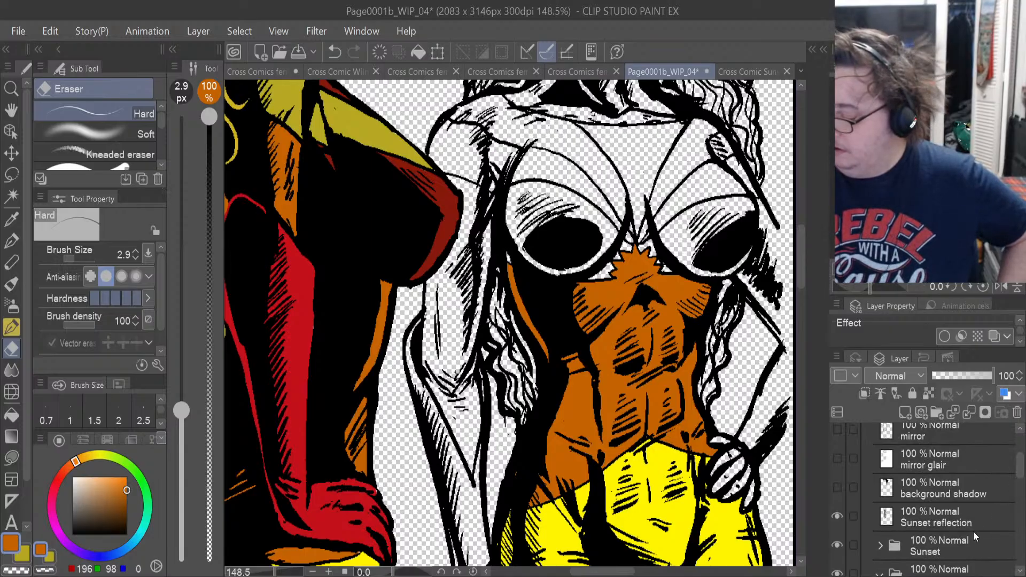
pyautogui.click(959, 524)
pyautogui.scroll(5, 389, 220)
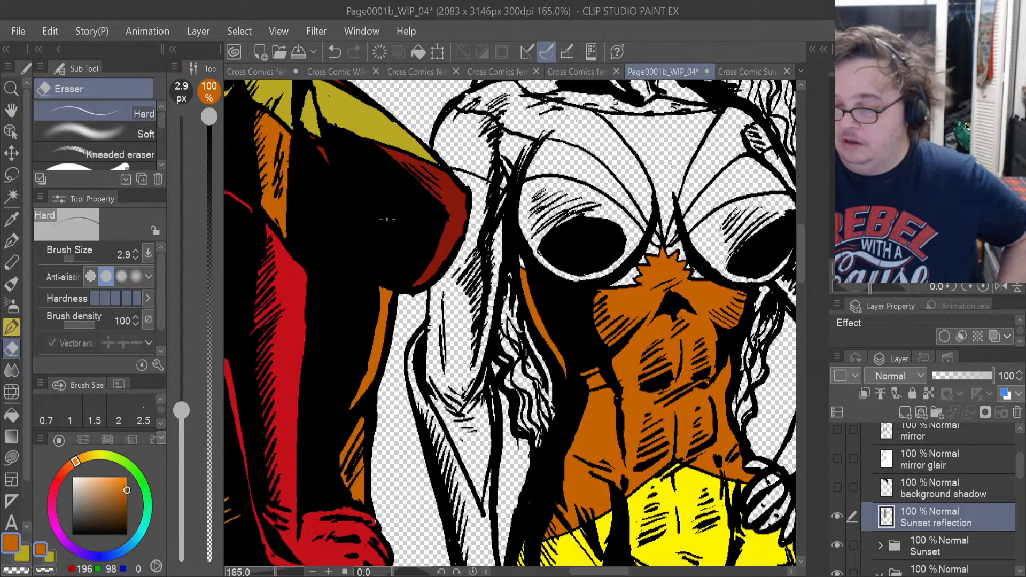
pyautogui.scroll(3, 467, 248)
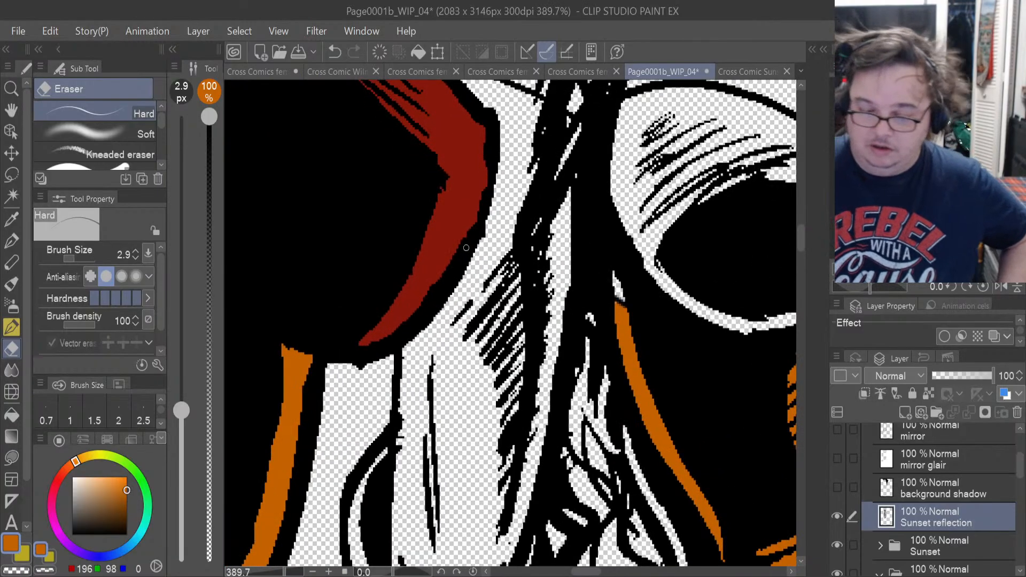
pyautogui.moveTo(128, 492); pyautogui.dragTo(137, 554)
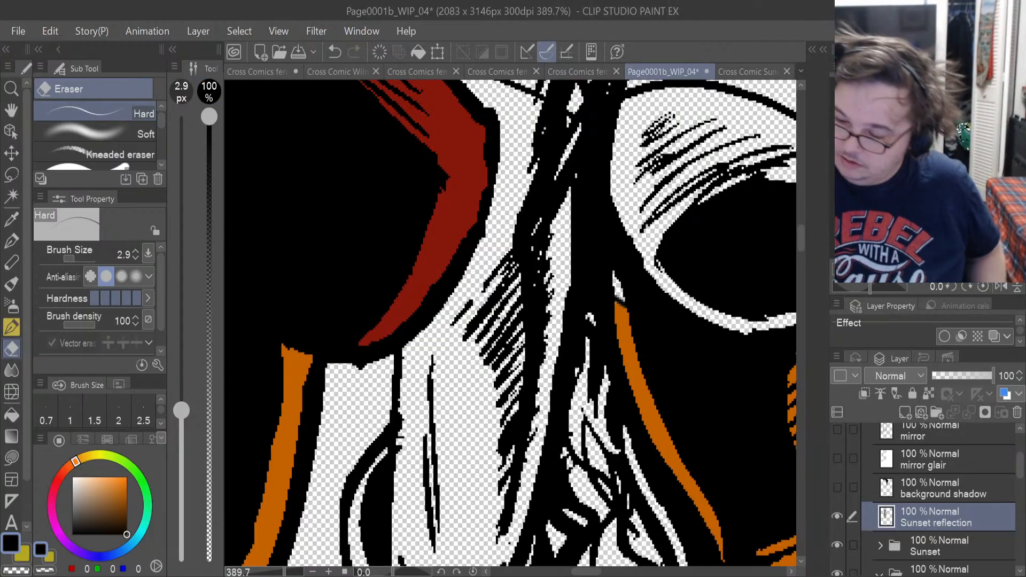
pyautogui.click(13, 241)
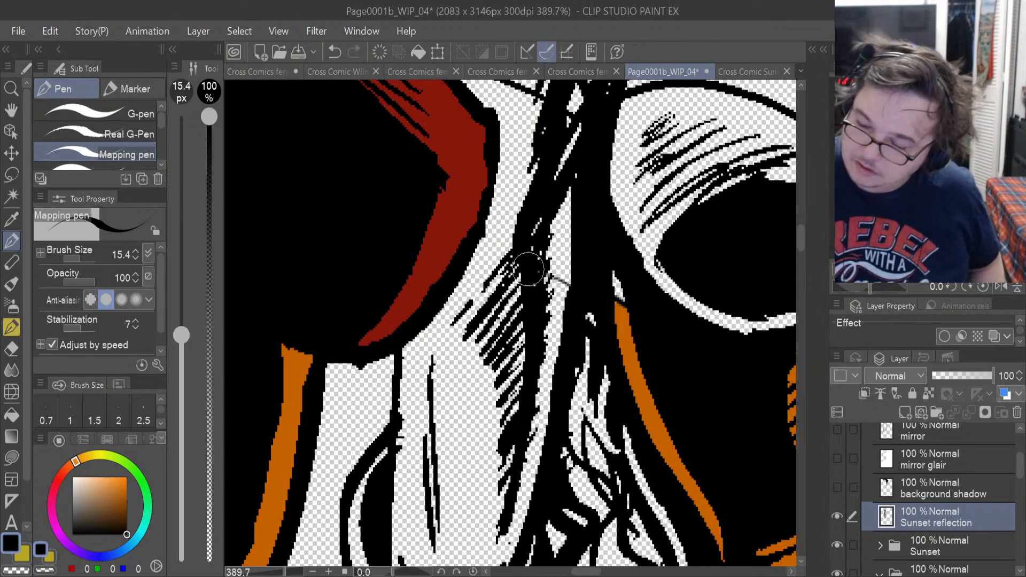
pyautogui.hotkey('ctrl', 'z')
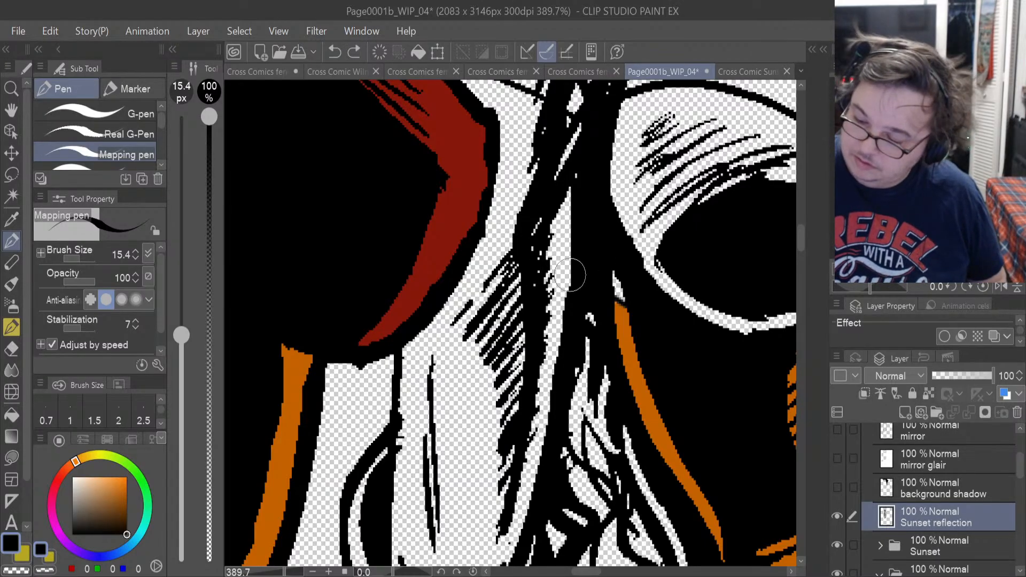
pyautogui.moveTo(569, 290)
pyautogui.mouseDown()
pyautogui.moveTo(464, 265)
pyautogui.moveTo(522, 286)
pyautogui.mouseUp()
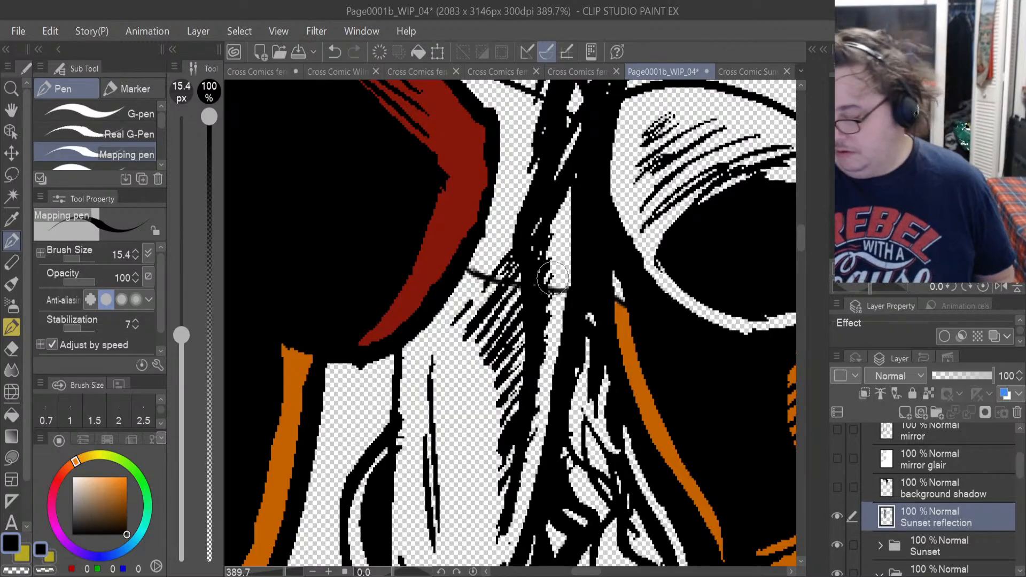
pyautogui.moveTo(533, 285); pyautogui.dragTo(568, 291)
pyautogui.moveTo(590, 573); pyautogui.dragTo(630, 569)
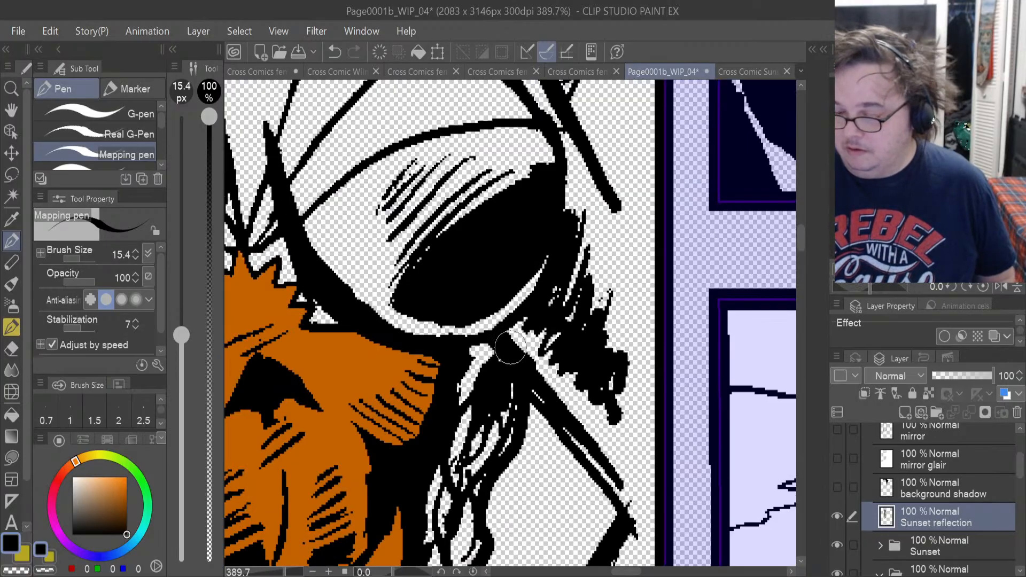
pyautogui.moveTo(510, 347)
pyautogui.mouseDown()
pyautogui.moveTo(561, 319)
pyautogui.moveTo(632, 244)
pyautogui.mouseUp()
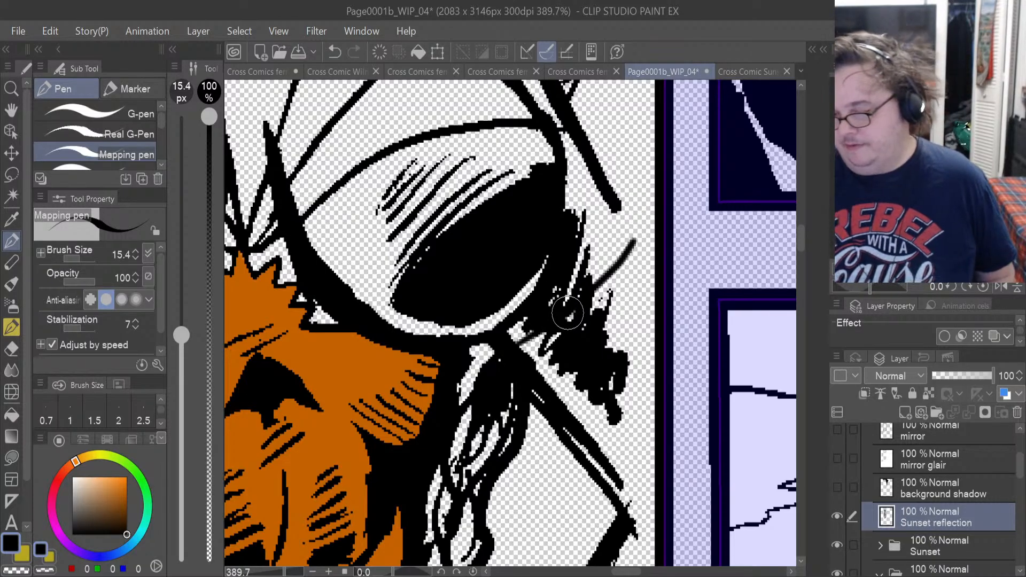
# On Layer 13, lasso-fill the reflection's arm beside the panel border with sampled orange, from the new line down to the elbow.
pyautogui.moveTo(1020, 474); pyautogui.dragTo(1022, 500)
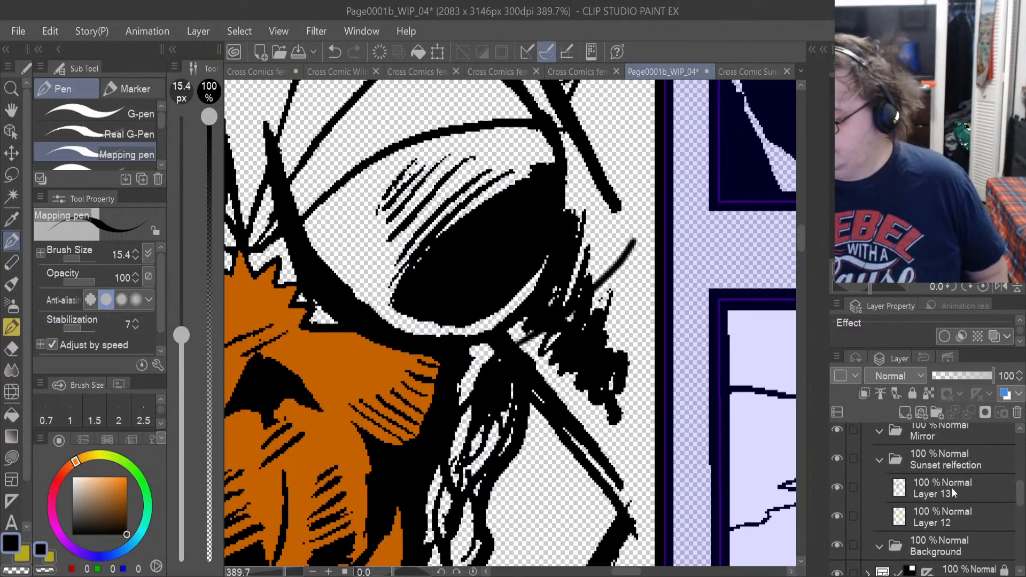
pyautogui.click(923, 489)
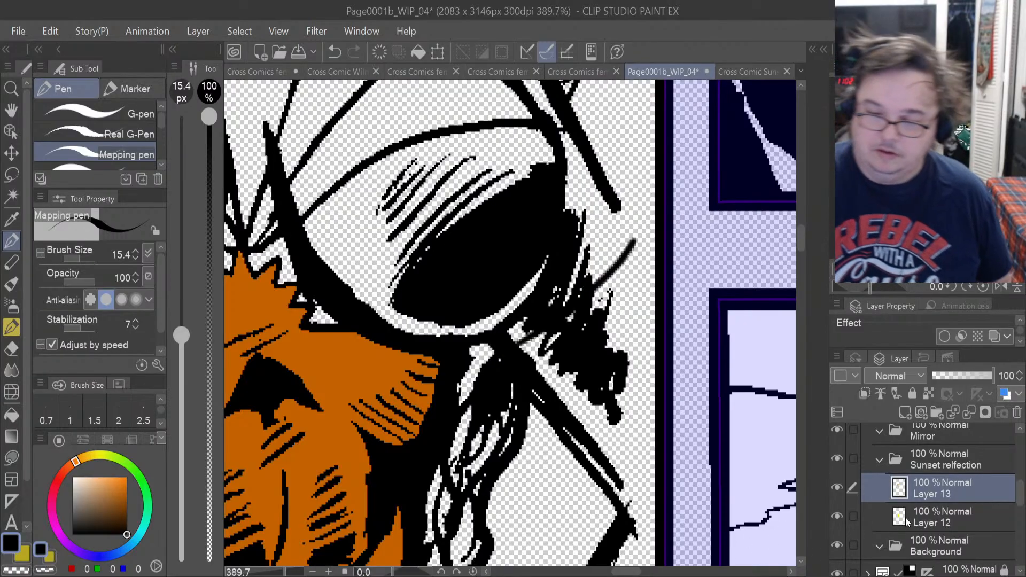
pyautogui.press('i')
pyautogui.click(325, 396)
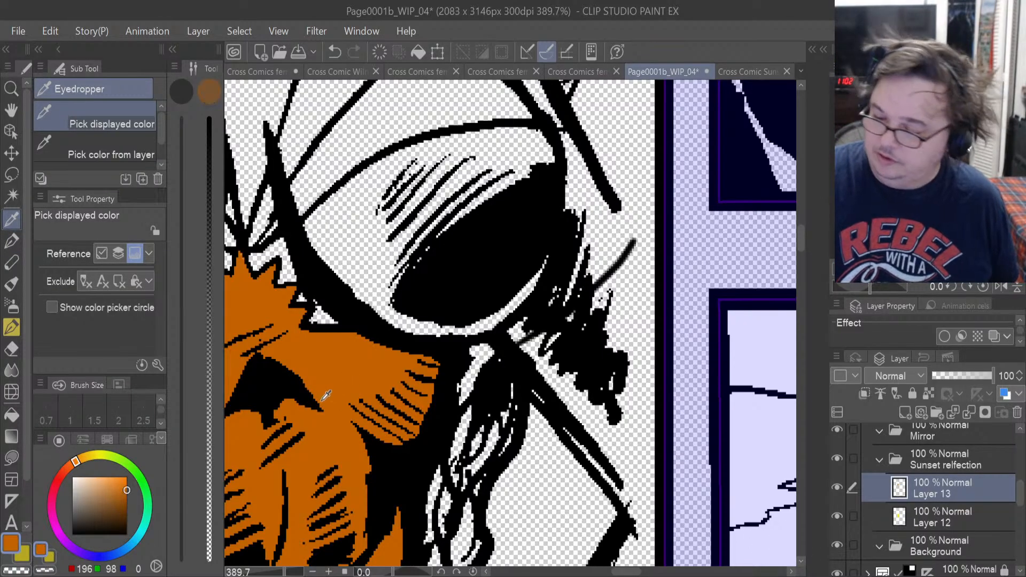
pyautogui.click(11, 458)
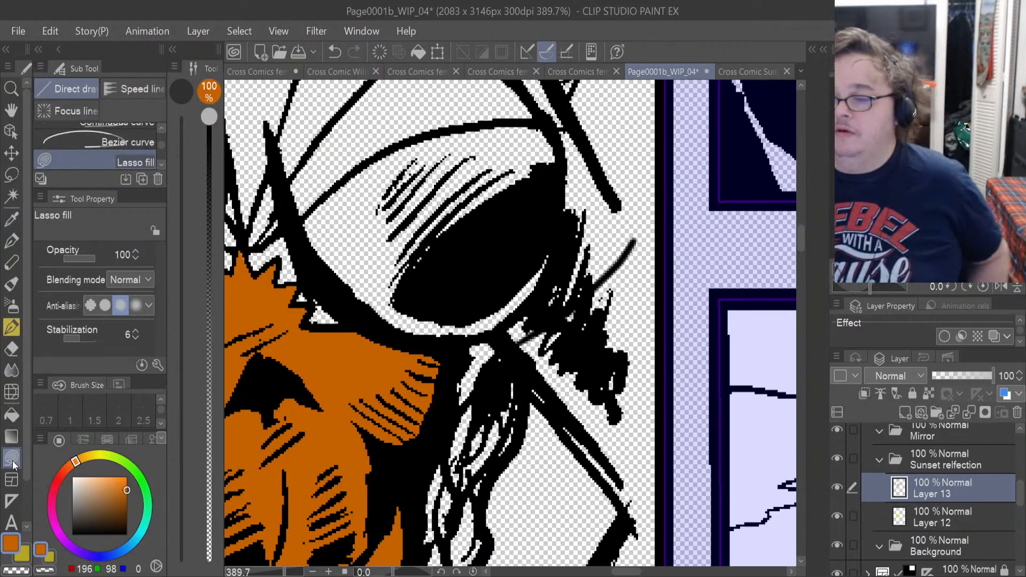
pyautogui.moveTo(628, 516)
pyautogui.mouseDown()
pyautogui.moveTo(518, 356)
pyautogui.moveTo(546, 324)
pyautogui.mouseUp()
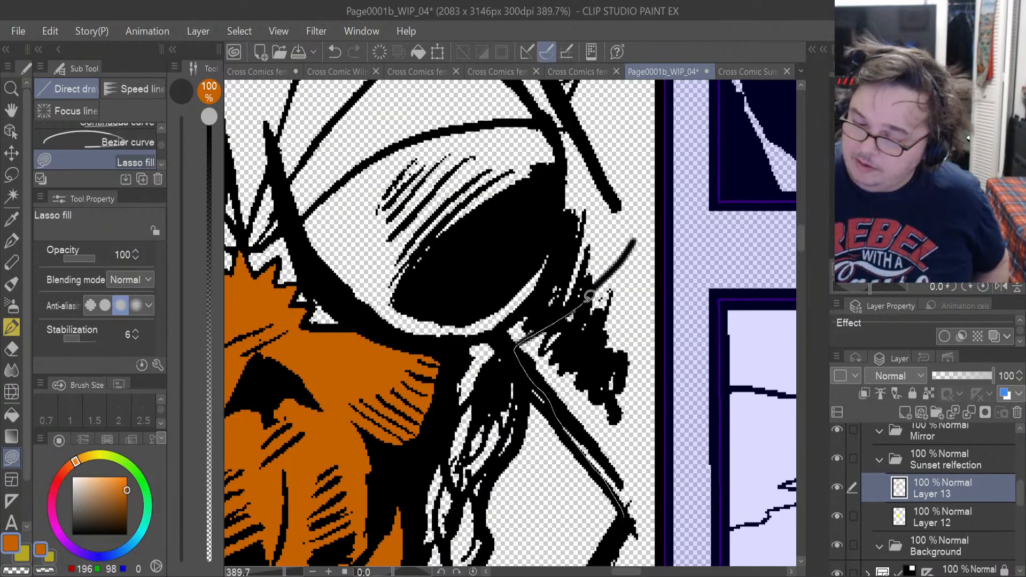
pyautogui.moveTo(590, 296)
pyautogui.mouseDown()
pyautogui.moveTo(641, 238)
pyautogui.moveTo(658, 280)
pyautogui.moveTo(668, 428)
pyautogui.moveTo(644, 516)
pyautogui.mouseUp()
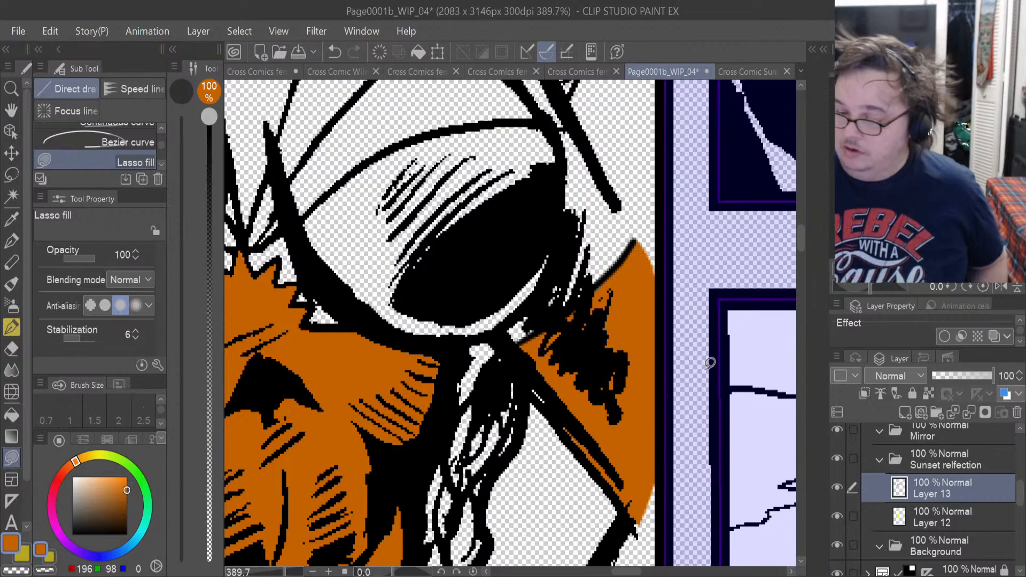
pyautogui.moveTo(553, 411)
pyautogui.mouseDown()
pyautogui.moveTo(533, 368)
pyautogui.moveTo(546, 409)
pyautogui.mouseUp()
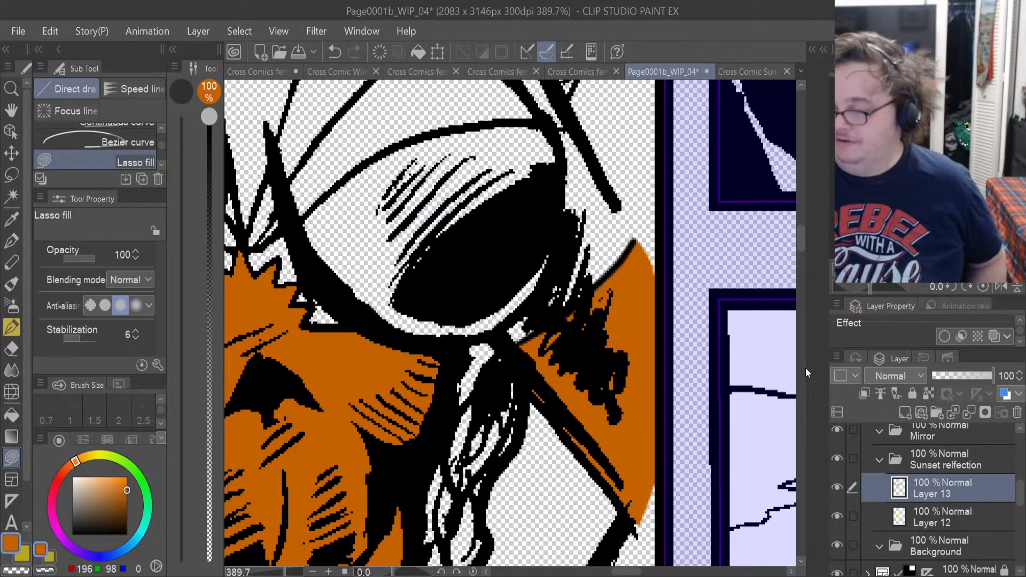
# Lasso-fill the reflection's arm nearest the foreground figure in orange, from the bust-level line down to the pointed glove opening.
pyautogui.moveTo(796, 245)
pyautogui.mouseDown()
pyautogui.moveTo(799, 267)
pyautogui.moveTo(799, 248)
pyautogui.mouseUp()
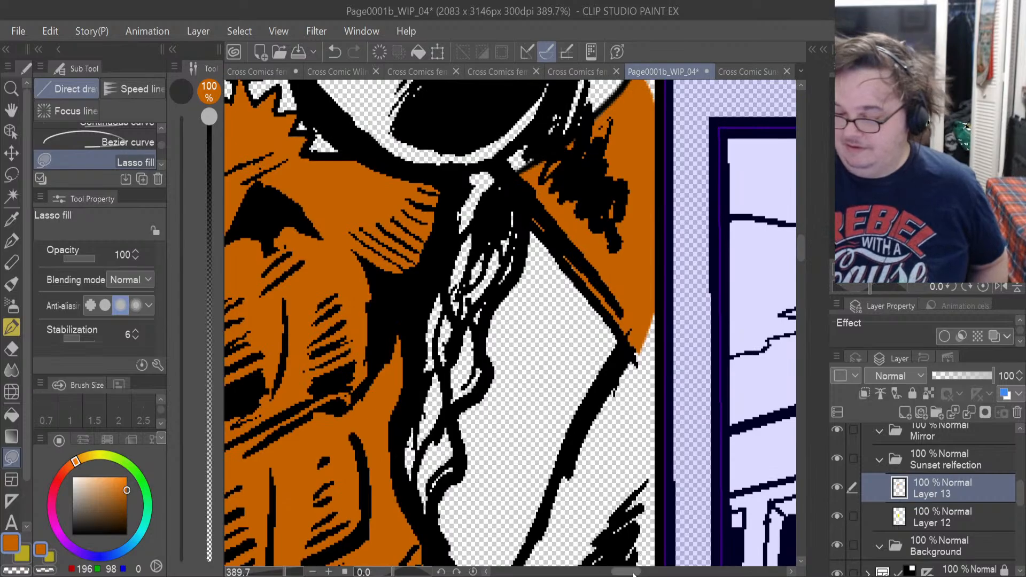
pyautogui.moveTo(630, 572); pyautogui.dragTo(587, 572)
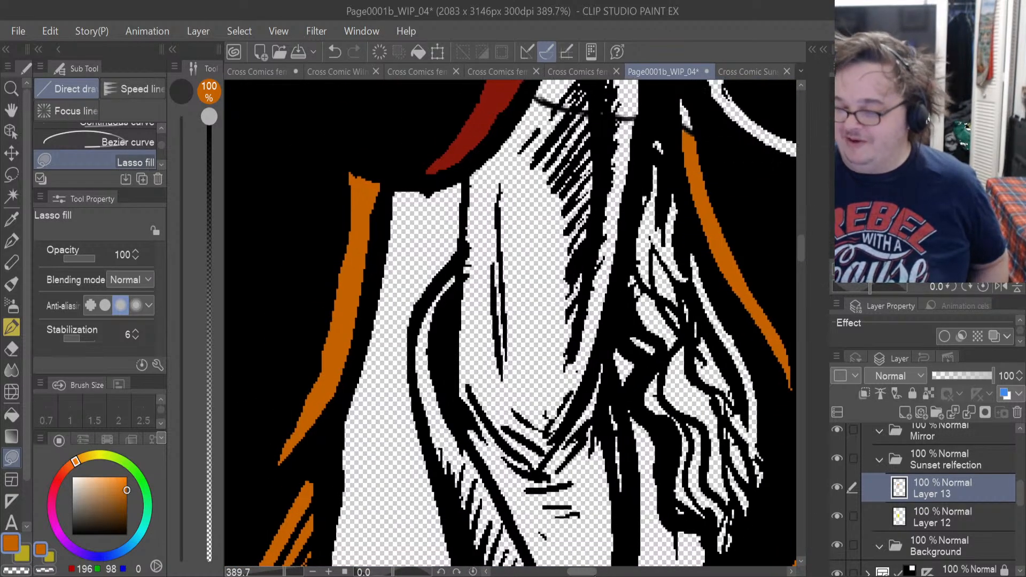
pyautogui.moveTo(615, 508); pyautogui.dragTo(613, 438)
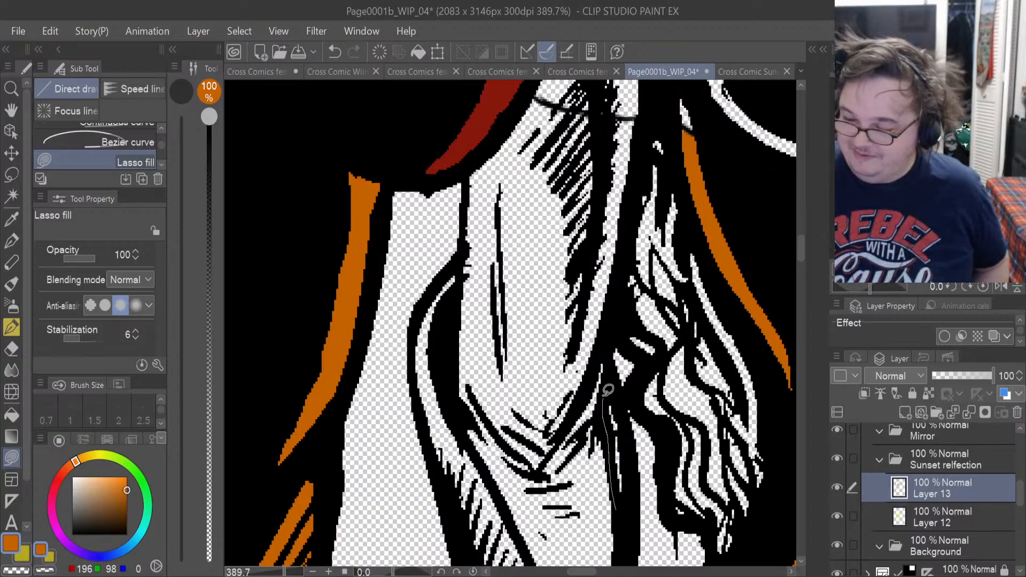
pyautogui.moveTo(641, 211)
pyautogui.mouseDown()
pyautogui.moveTo(648, 114)
pyautogui.moveTo(536, 91)
pyautogui.mouseUp()
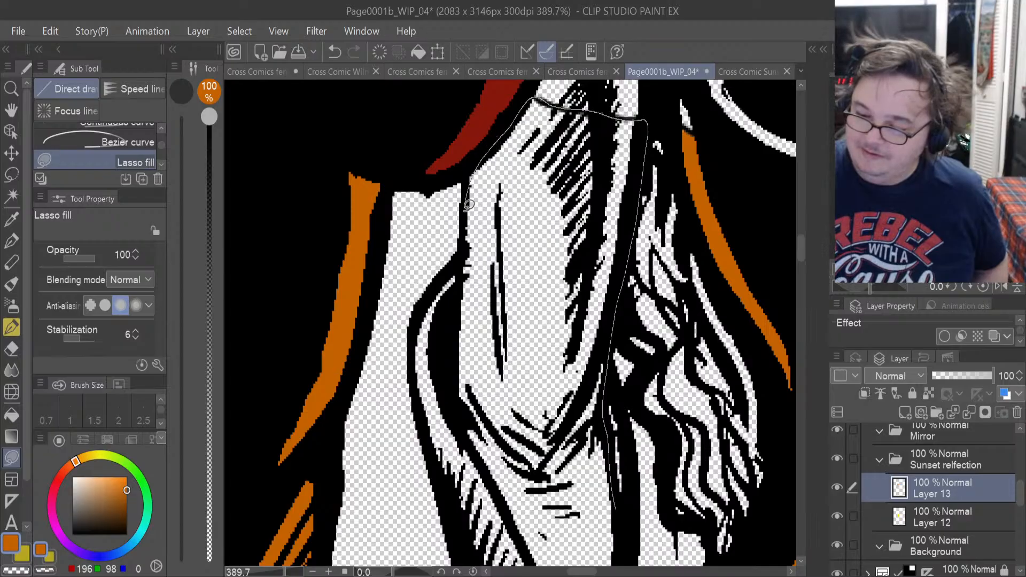
pyautogui.moveTo(469, 205); pyautogui.dragTo(475, 270)
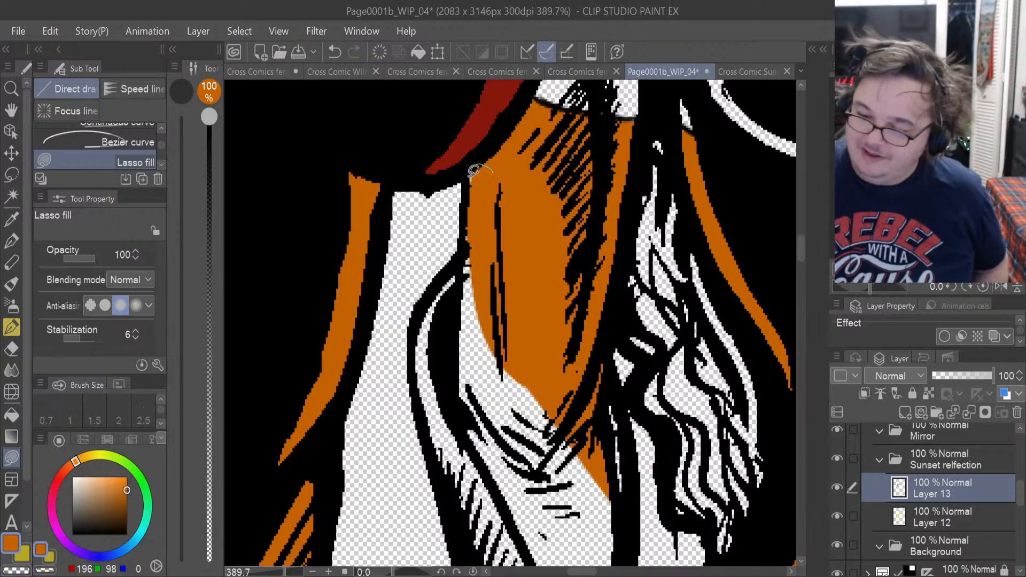
pyautogui.moveTo(511, 499); pyautogui.dragTo(466, 421)
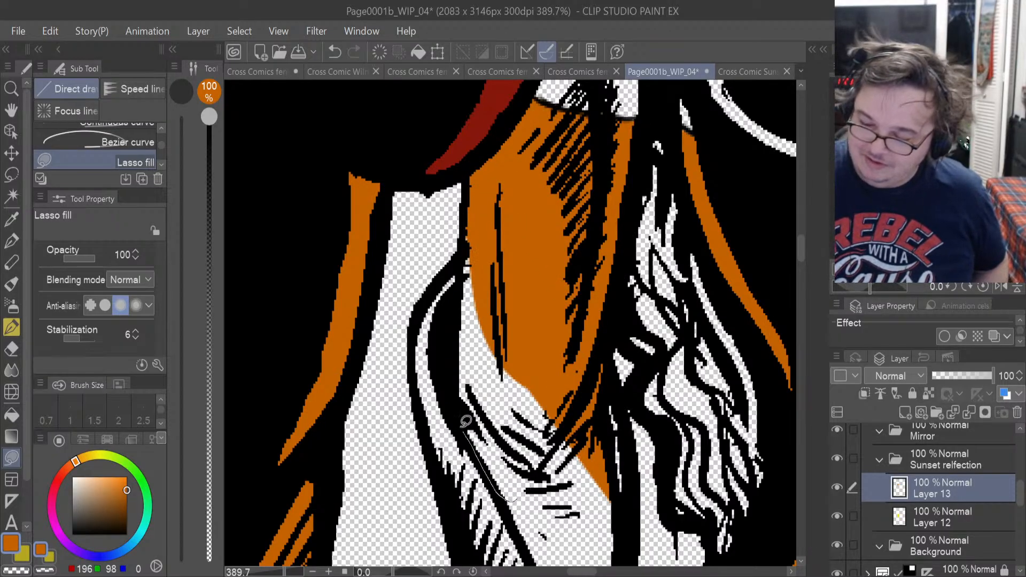
pyautogui.moveTo(458, 340); pyautogui.dragTo(465, 200)
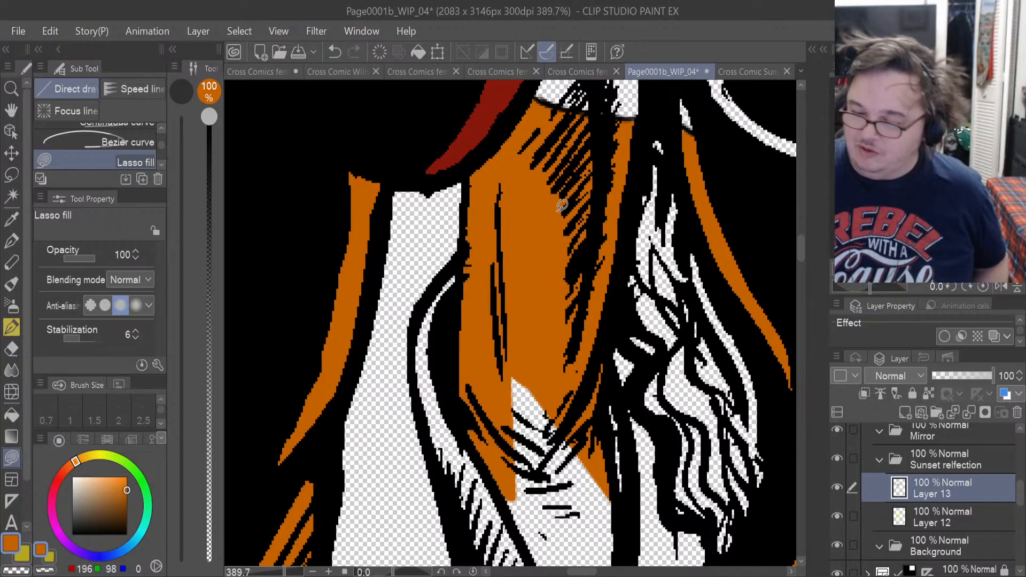
pyautogui.moveTo(797, 249); pyautogui.dragTo(800, 262)
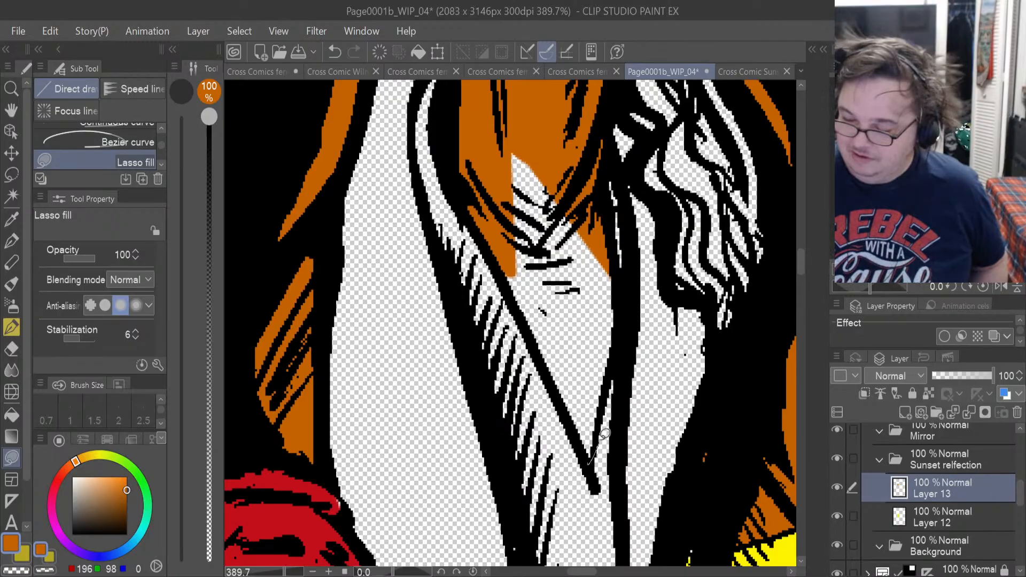
pyautogui.moveTo(617, 282)
pyautogui.mouseDown()
pyautogui.moveTo(529, 135)
pyautogui.moveTo(512, 254)
pyautogui.moveTo(521, 315)
pyautogui.mouseUp()
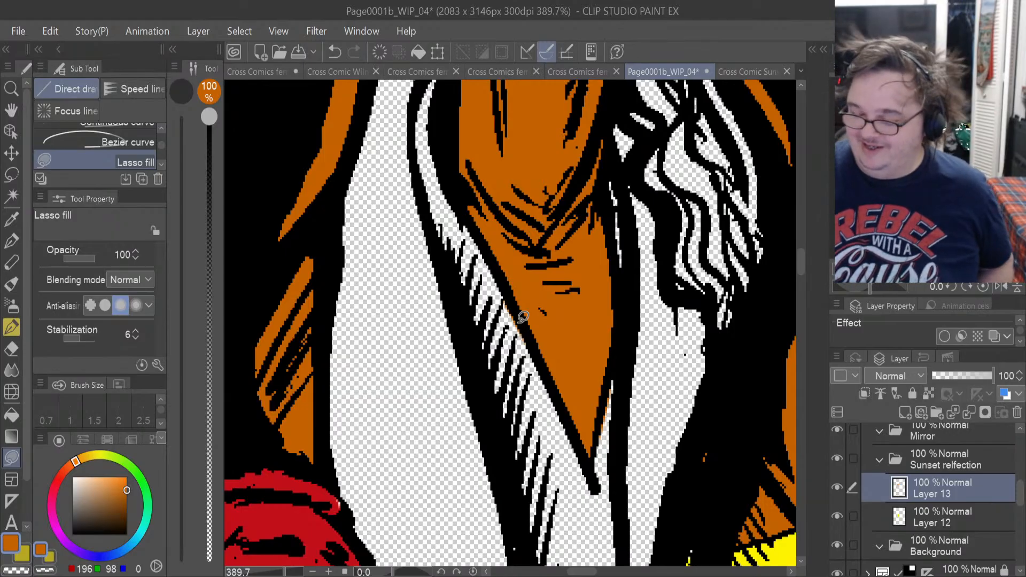
# Erase the stray orange outside the outline of the arm's pointed glove opening with the Hard eraser.
pyautogui.click(11, 349)
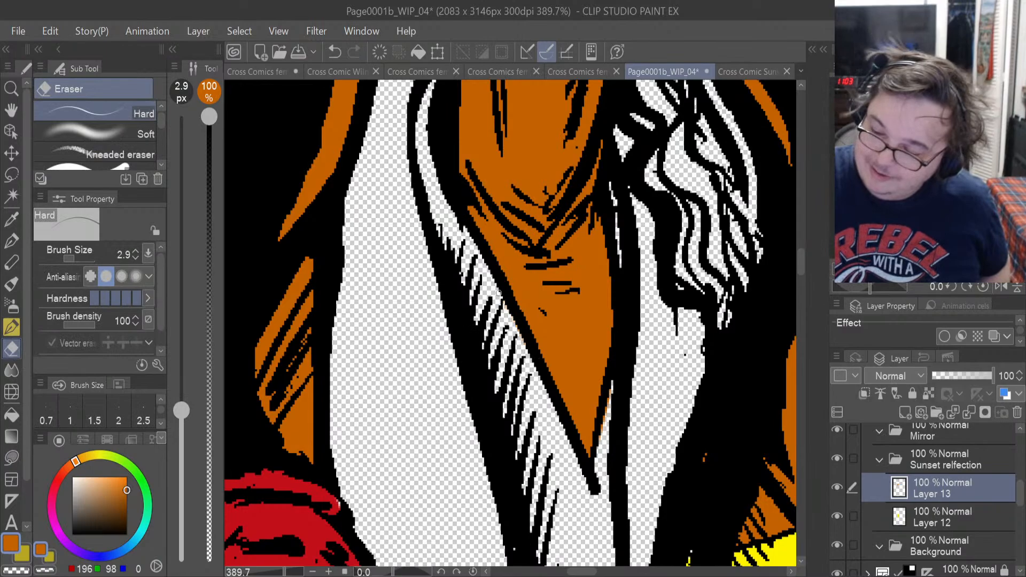
pyautogui.moveTo(600, 432); pyautogui.dragTo(608, 394)
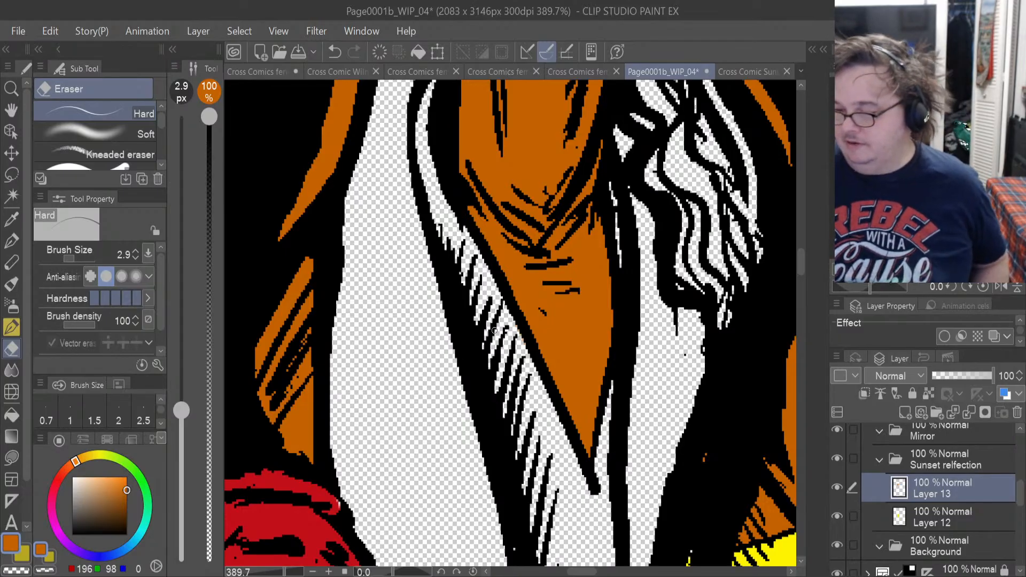
pyautogui.scroll(-6, 702, 484)
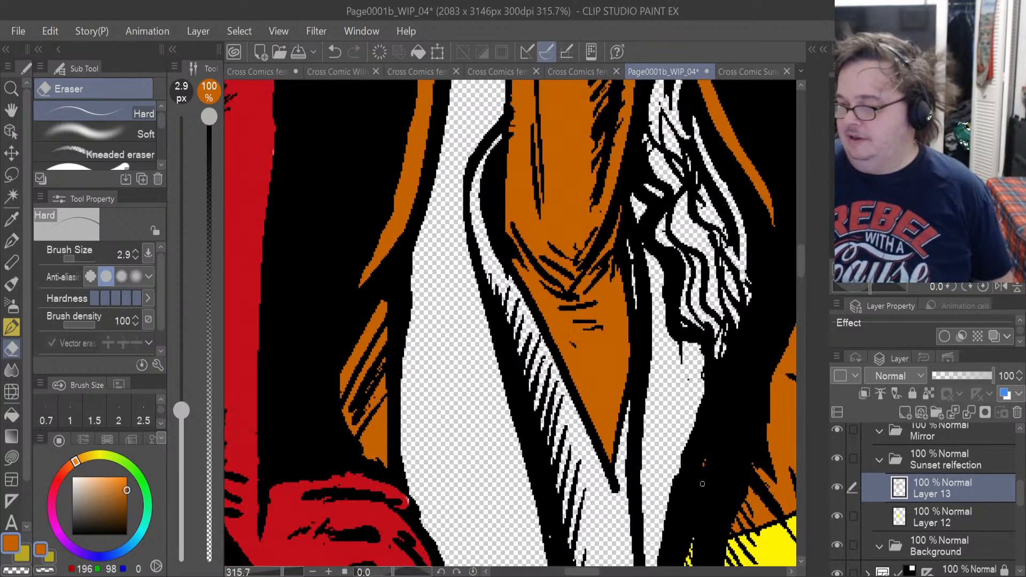
pyautogui.scroll(-1, 702, 483)
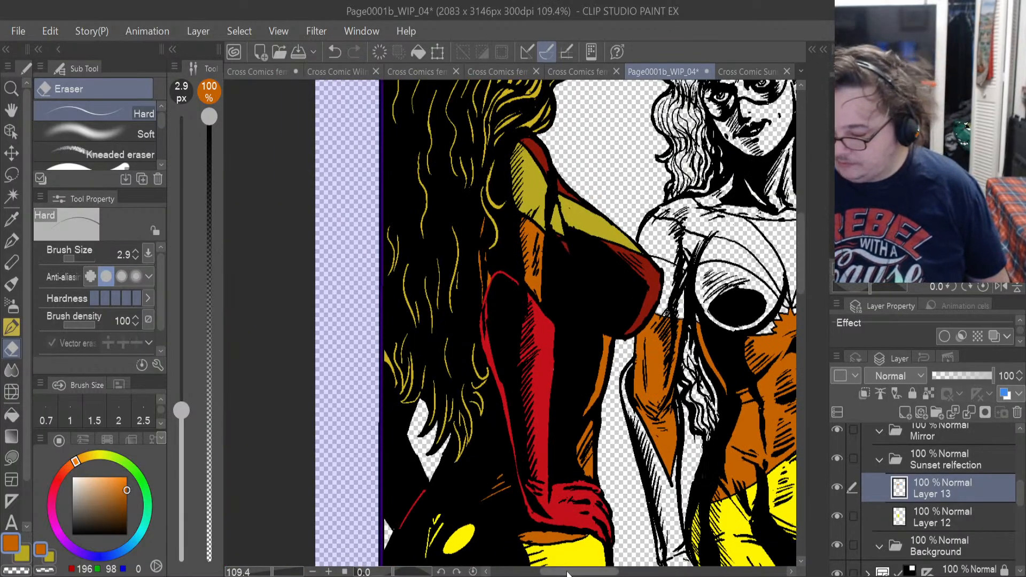
pyautogui.moveTo(552, 573); pyautogui.dragTo(572, 574)
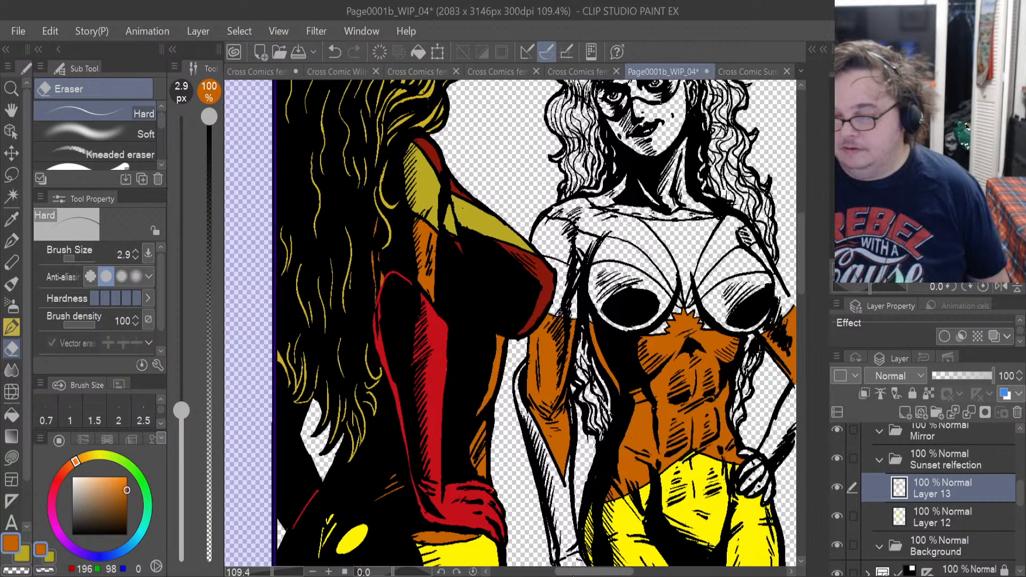
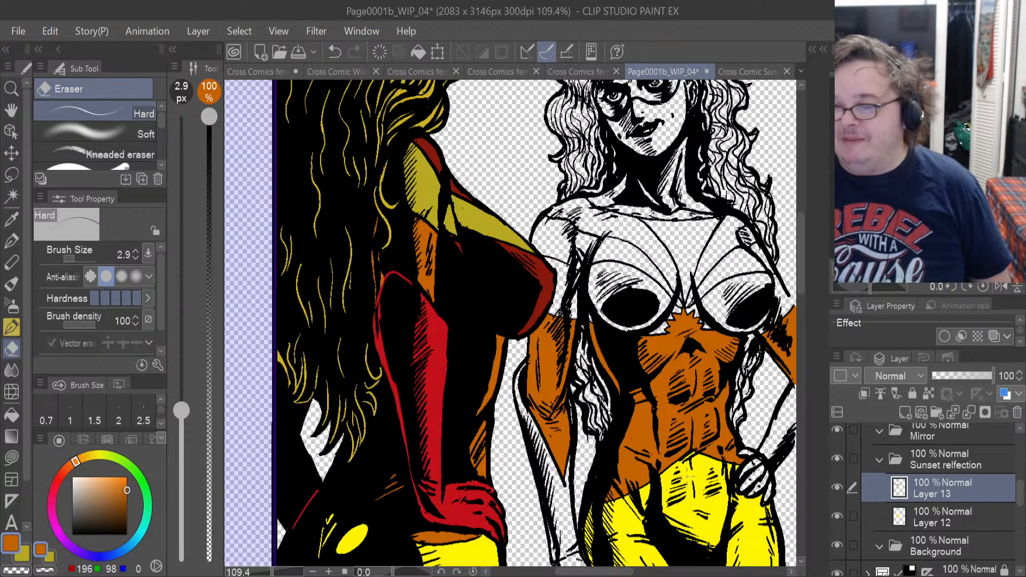
# Add a new layer above Layer 13 and sample the bright red of the foreground figure's glove.
pyautogui.click(905, 411)
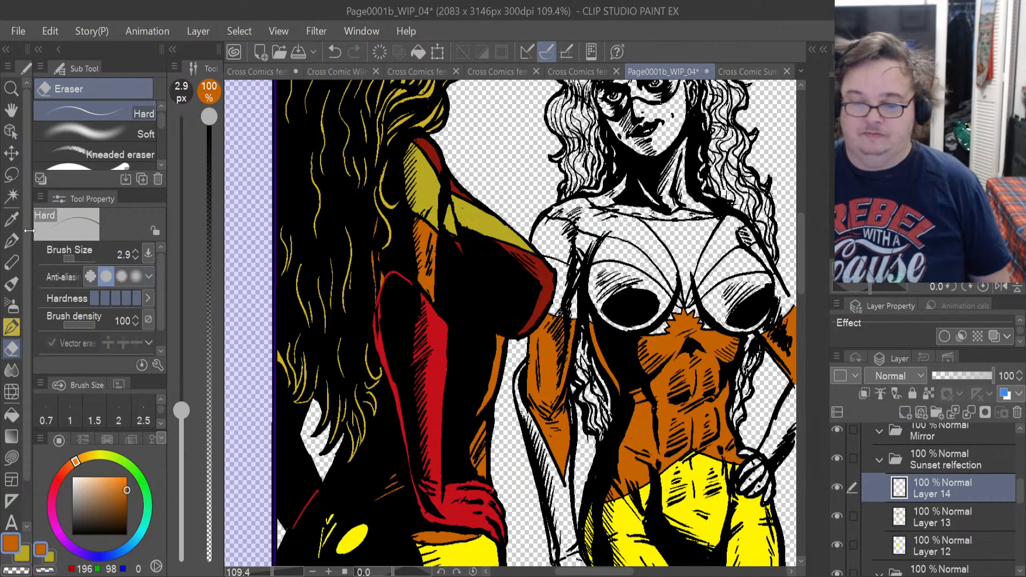
pyautogui.click(12, 220)
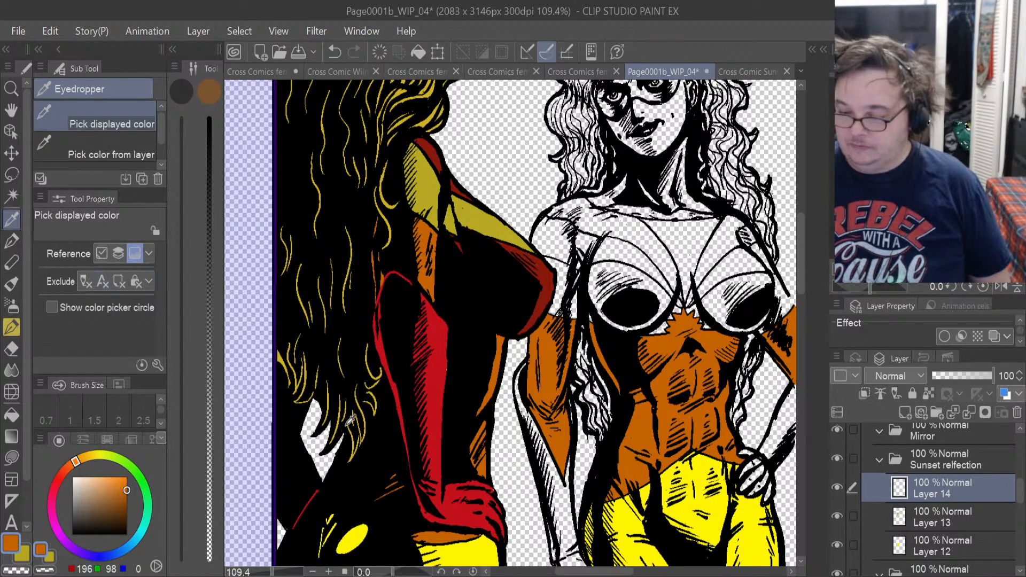
pyautogui.click(439, 385)
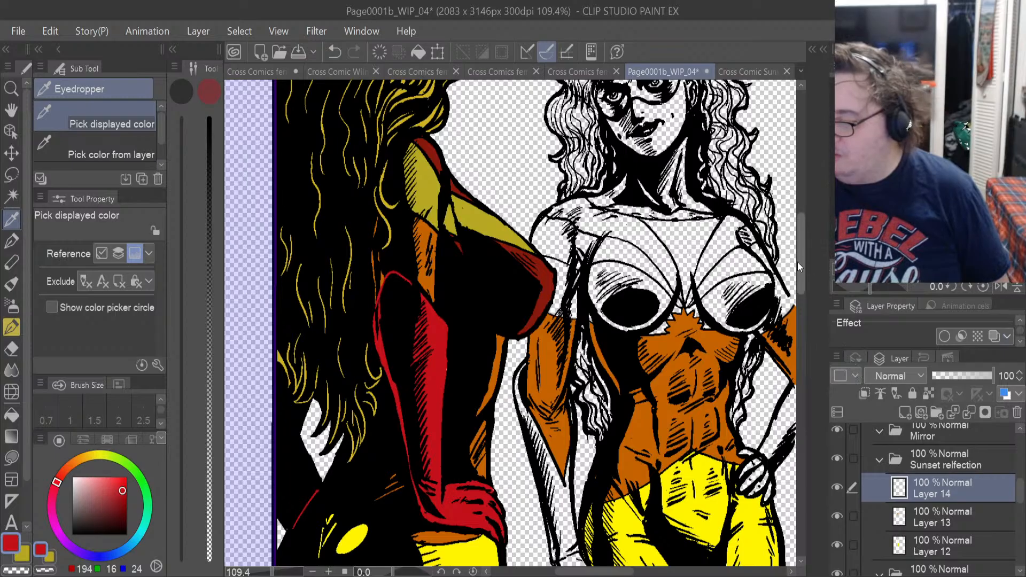
# Lasso-fill the reflection's hanging gloved hand in the sampled red on Layer 14, covering the fingers, thumb and back of the hand.
pyautogui.moveTo(806, 262); pyautogui.dragTo(806, 297)
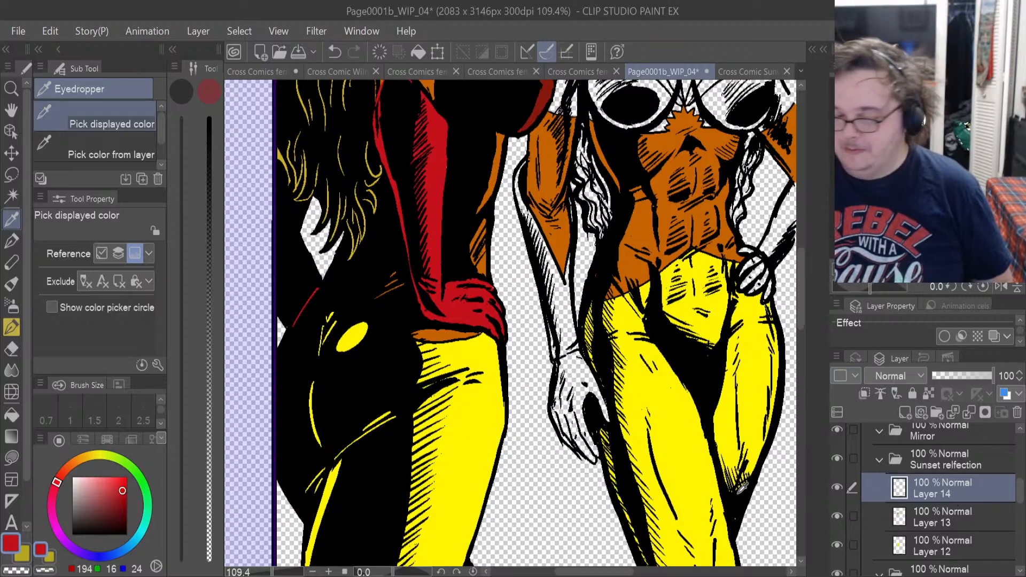
pyautogui.scroll(3, 585, 459)
pyautogui.scroll(2, 585, 459)
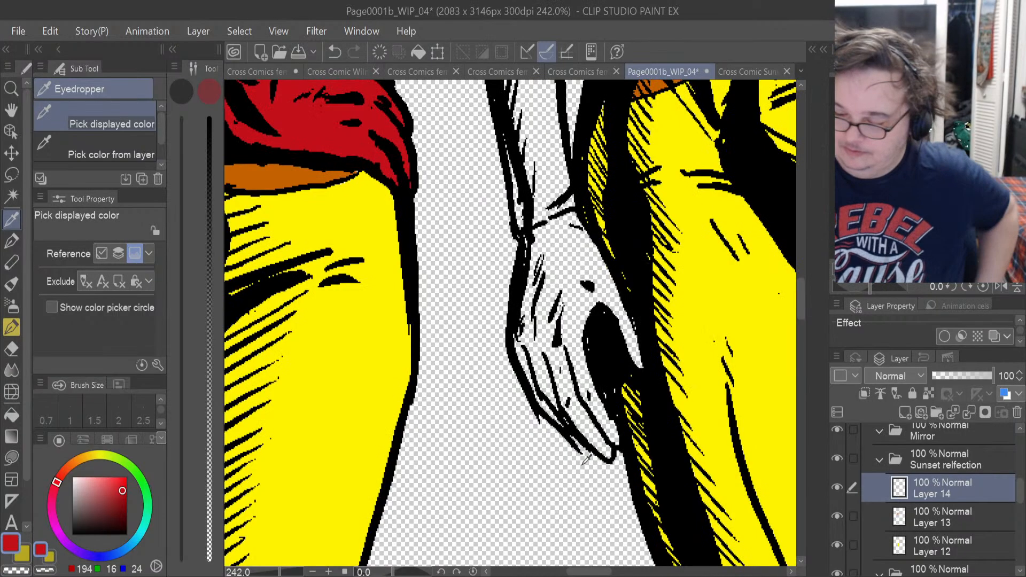
pyautogui.click(20, 457)
pyautogui.moveTo(606, 448)
pyautogui.mouseDown()
pyautogui.moveTo(615, 458)
pyautogui.moveTo(623, 412)
pyautogui.moveTo(585, 350)
pyautogui.moveTo(545, 369)
pyautogui.moveTo(579, 423)
pyautogui.mouseUp()
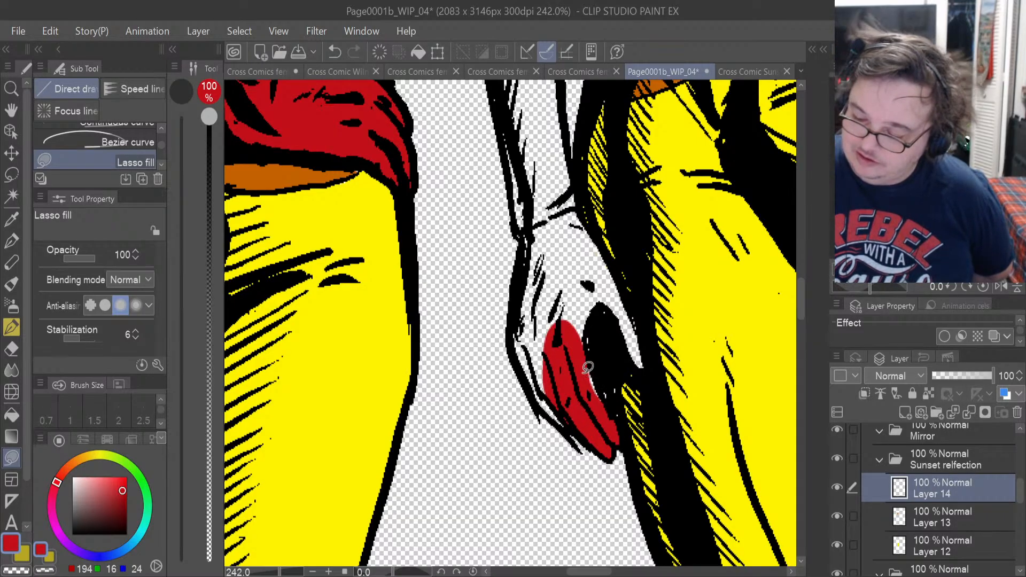
pyautogui.moveTo(602, 374); pyautogui.dragTo(588, 332)
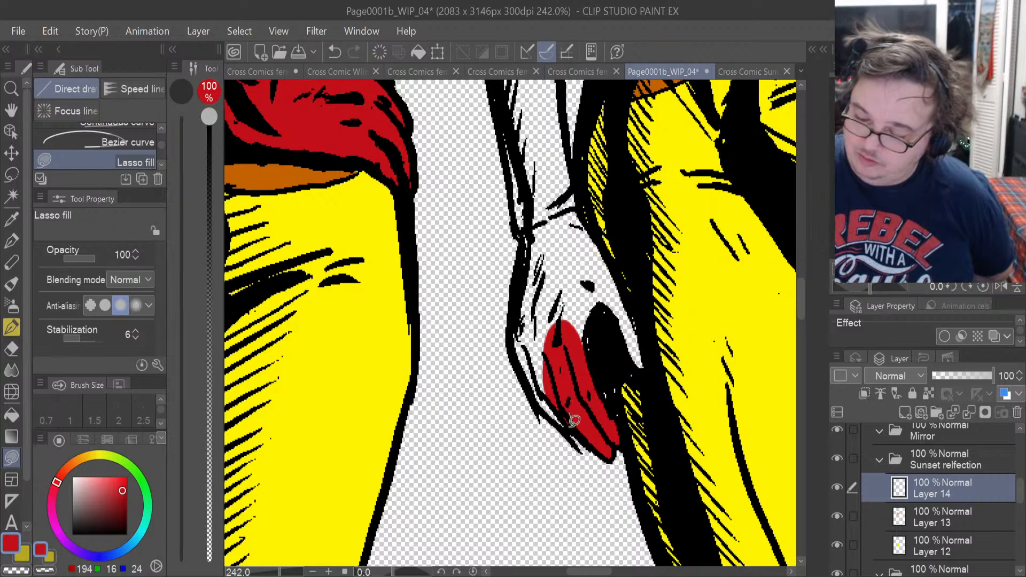
pyautogui.moveTo(574, 420)
pyautogui.mouseDown()
pyautogui.moveTo(560, 419)
pyautogui.moveTo(530, 380)
pyautogui.moveTo(512, 338)
pyautogui.moveTo(531, 253)
pyautogui.moveTo(574, 291)
pyautogui.mouseUp()
pyautogui.moveTo(546, 369)
pyautogui.mouseDown()
pyautogui.moveTo(550, 405)
pyautogui.moveTo(581, 432)
pyautogui.mouseUp()
pyautogui.moveTo(645, 366)
pyautogui.mouseDown()
pyautogui.moveTo(646, 334)
pyautogui.moveTo(606, 246)
pyautogui.moveTo(552, 335)
pyautogui.mouseUp()
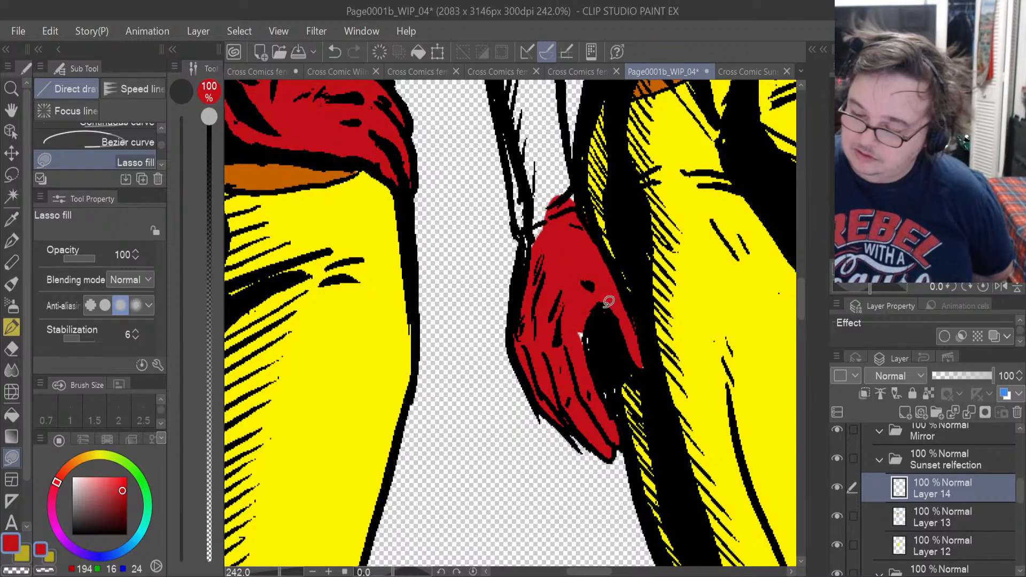
pyautogui.moveTo(583, 300); pyautogui.dragTo(581, 355)
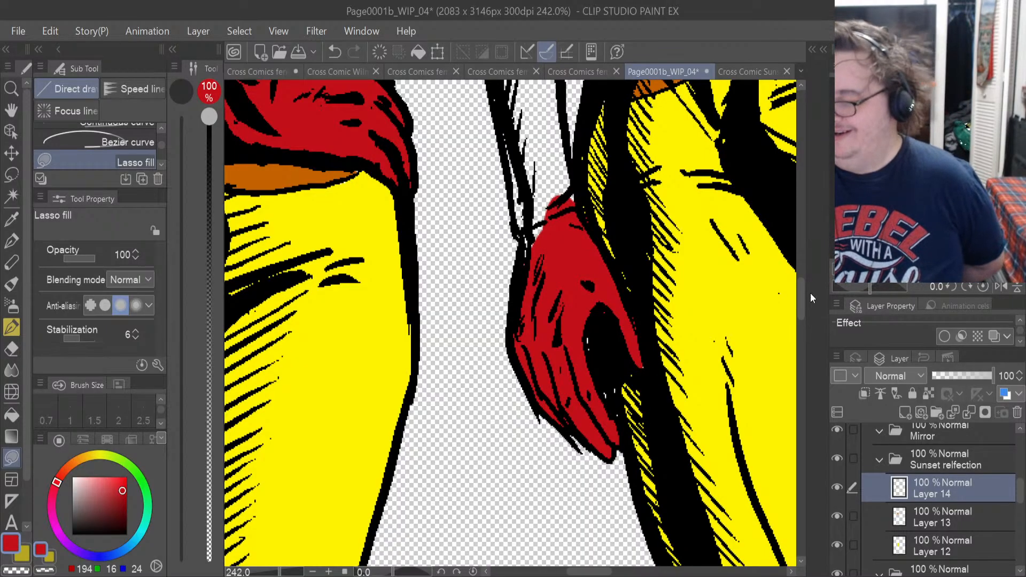
# Lasso-fill the lower forearm of the reflection's hanging arm in red, from the wrist up towards the glove's pointed opening.
pyautogui.scroll(3, 799, 307)
pyautogui.scroll(5, 800, 300)
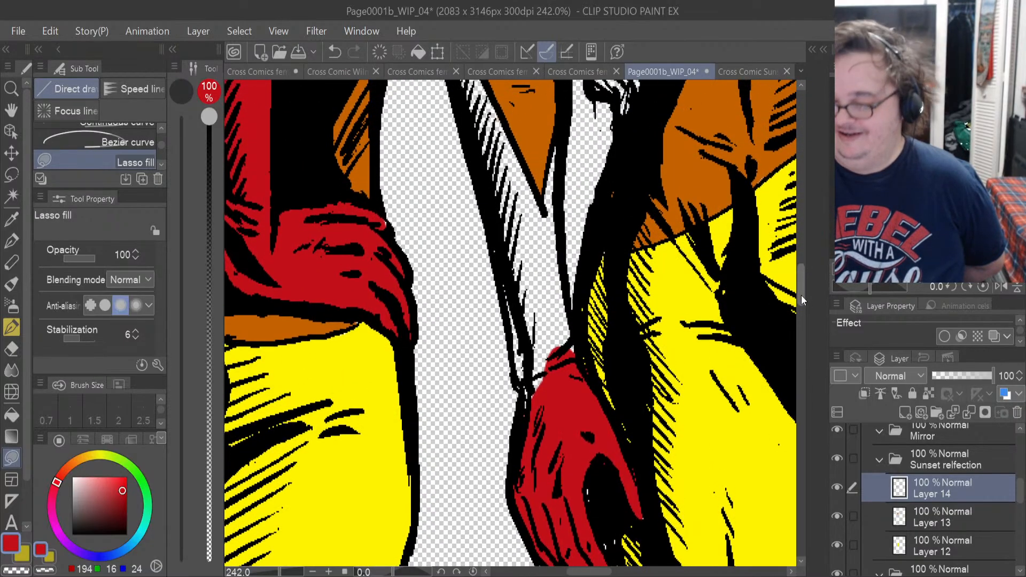
pyautogui.moveTo(589, 443)
pyautogui.mouseDown()
pyautogui.moveTo(569, 342)
pyautogui.moveTo(562, 206)
pyautogui.moveTo(540, 306)
pyautogui.moveTo(543, 455)
pyautogui.moveTo(533, 463)
pyautogui.moveTo(514, 406)
pyautogui.mouseUp()
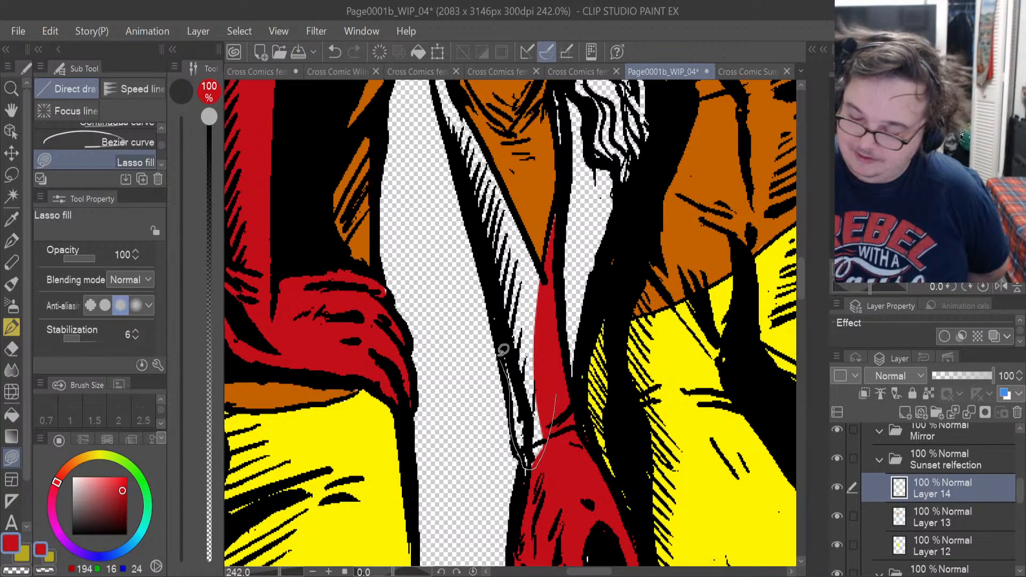
pyautogui.moveTo(503, 350)
pyautogui.mouseDown()
pyautogui.moveTo(545, 347)
pyautogui.moveTo(536, 434)
pyautogui.mouseUp()
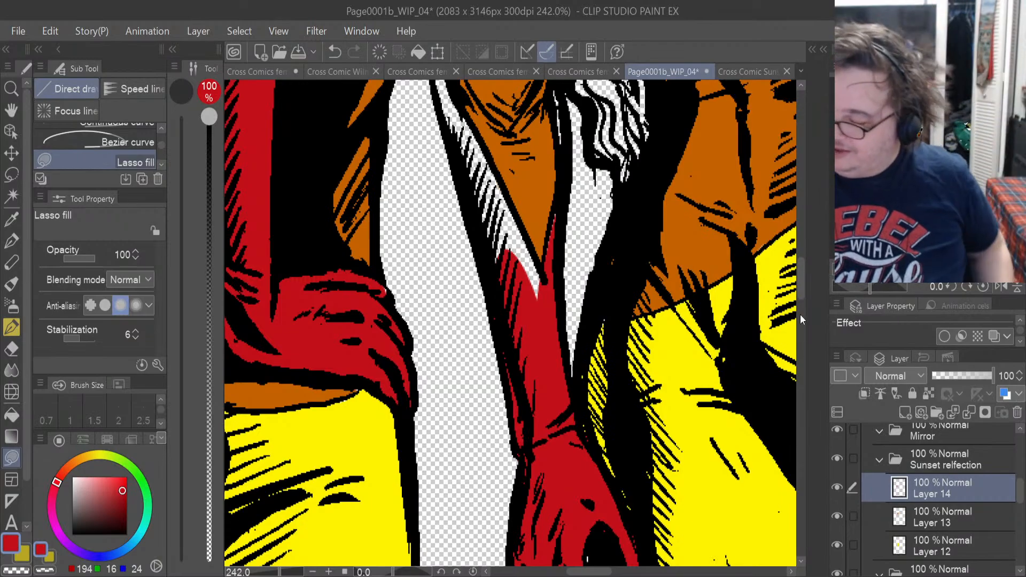
# Lasso-fill the rest of that glove in red along both sides of its pointed opening, up to the elbow.
pyautogui.scroll(4, 800, 293)
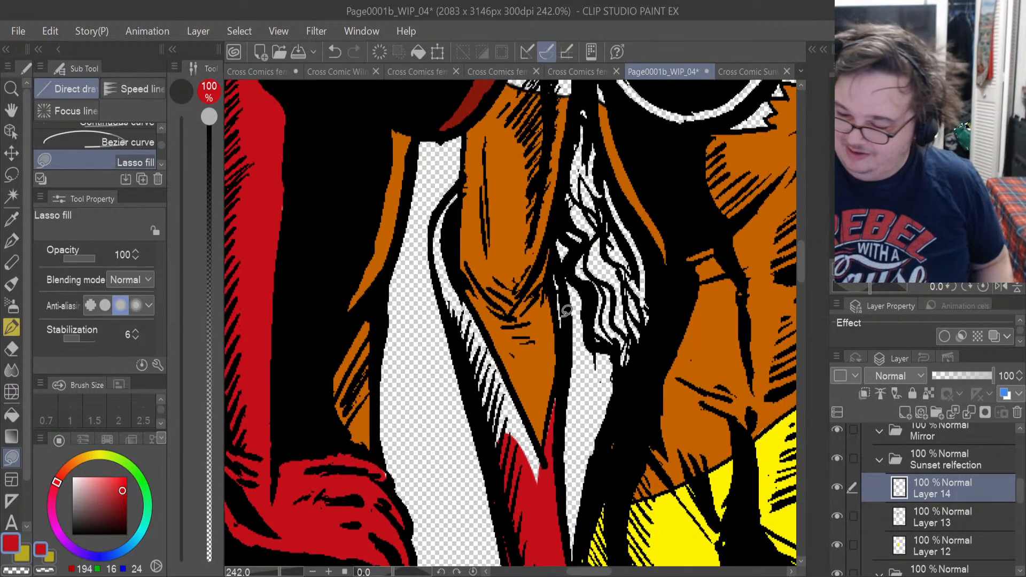
pyautogui.moveTo(562, 270); pyautogui.dragTo(560, 273)
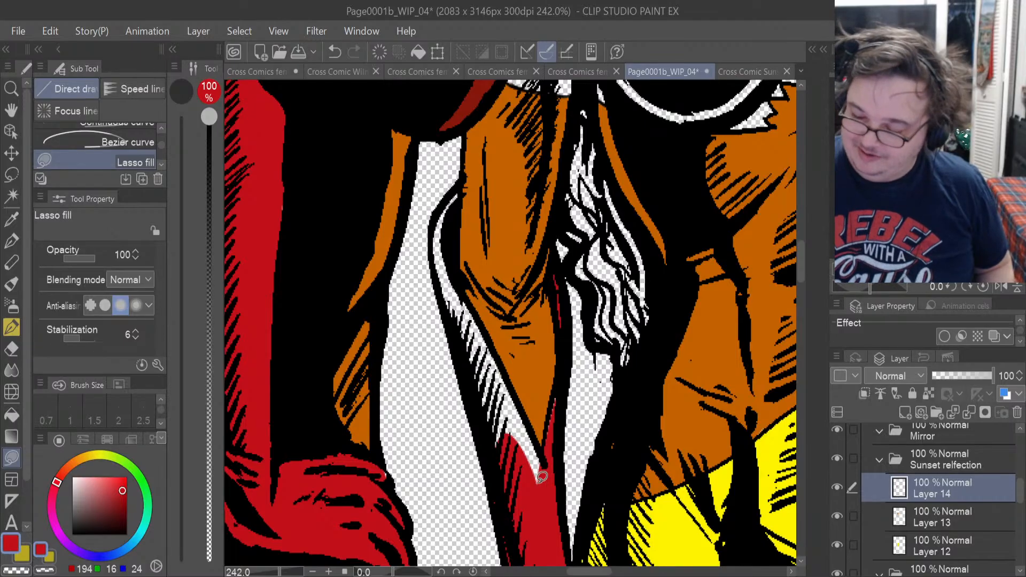
pyautogui.moveTo(532, 494); pyautogui.dragTo(546, 474)
pyautogui.moveTo(541, 438)
pyautogui.mouseDown()
pyautogui.moveTo(481, 342)
pyautogui.moveTo(532, 488)
pyautogui.mouseUp()
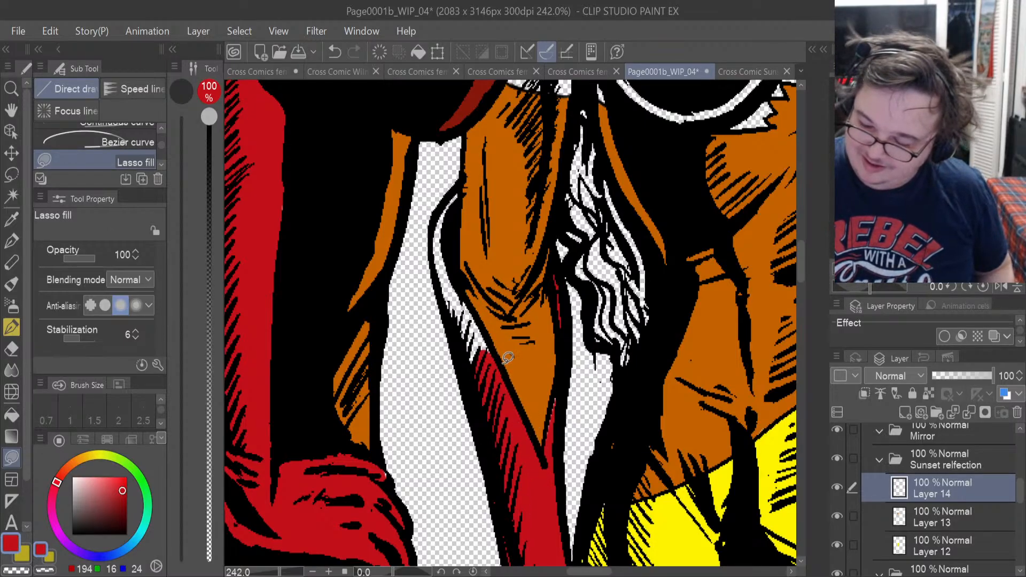
pyautogui.moveTo(486, 326); pyautogui.dragTo(463, 286)
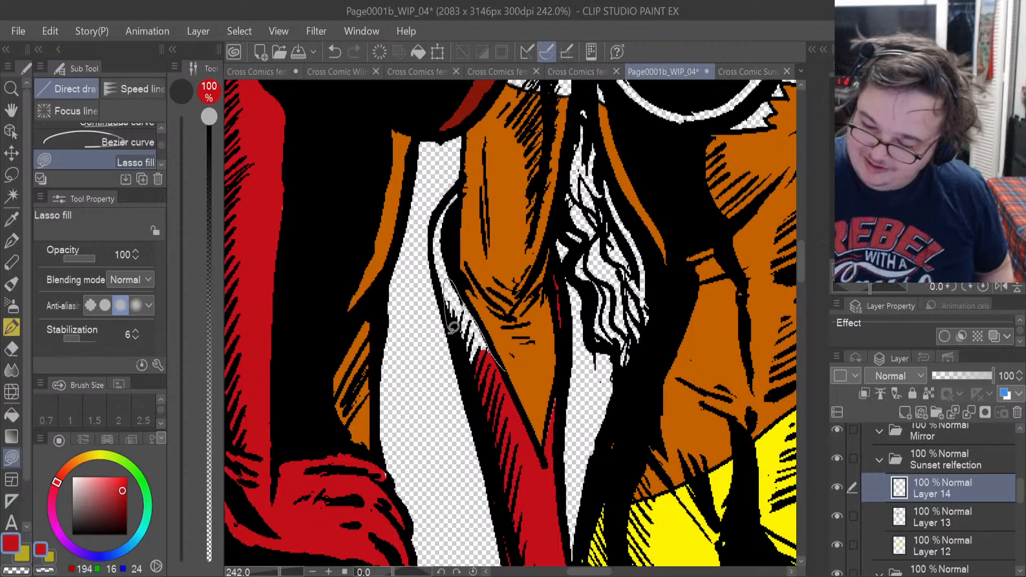
pyautogui.moveTo(453, 327); pyautogui.dragTo(476, 348)
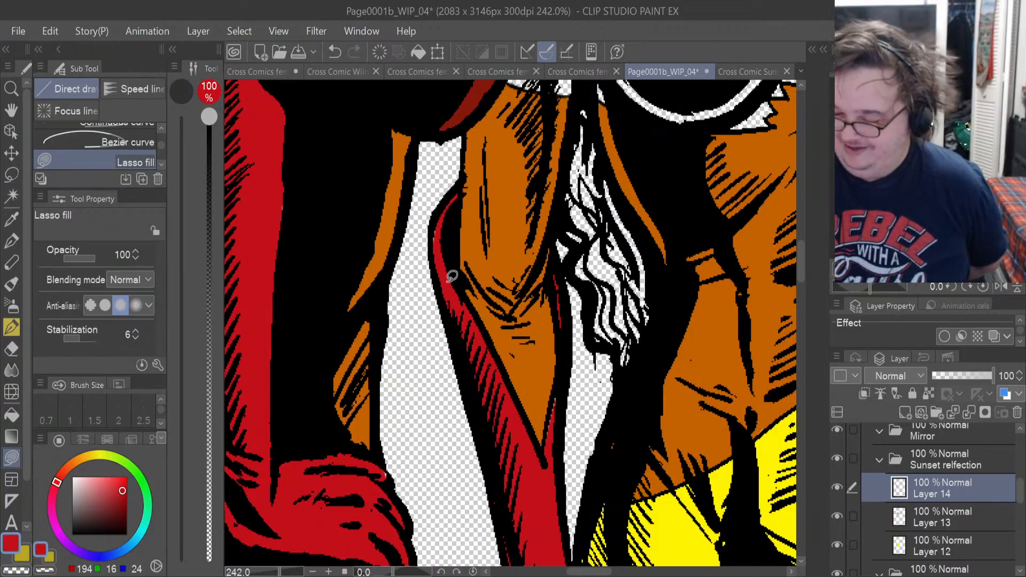
# Lasso-fill the reflection's other glove in red, covering the forearm beside the panel border and the hand on the hip.
pyautogui.moveTo(589, 573); pyautogui.dragTo(629, 572)
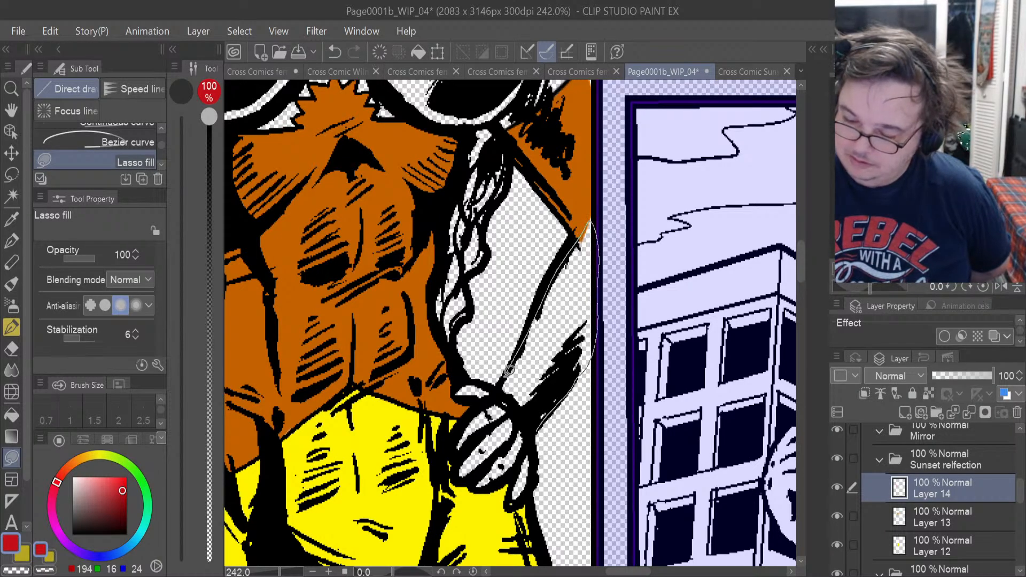
pyautogui.moveTo(509, 371); pyautogui.dragTo(546, 417)
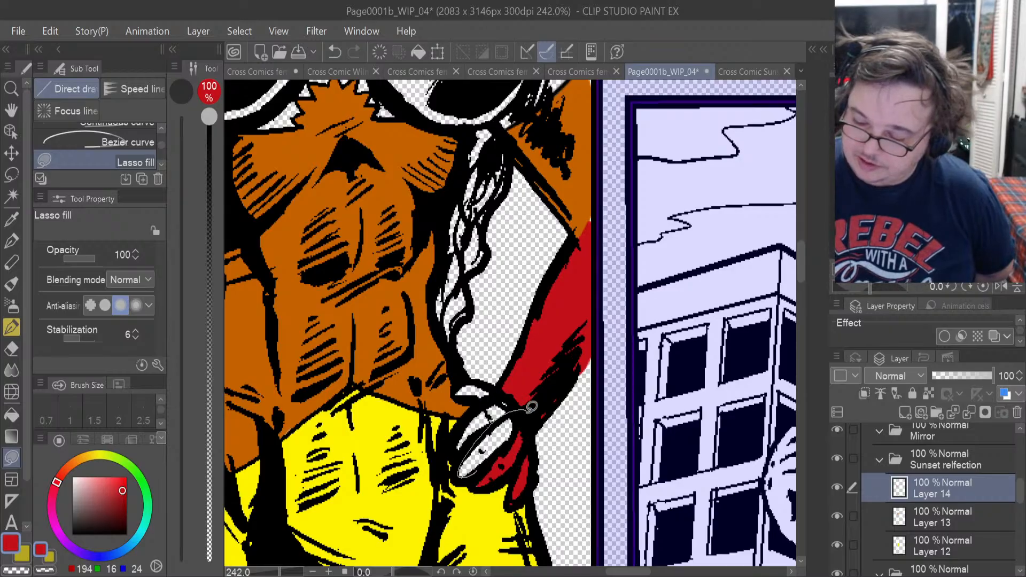
pyautogui.moveTo(531, 407); pyautogui.dragTo(517, 434)
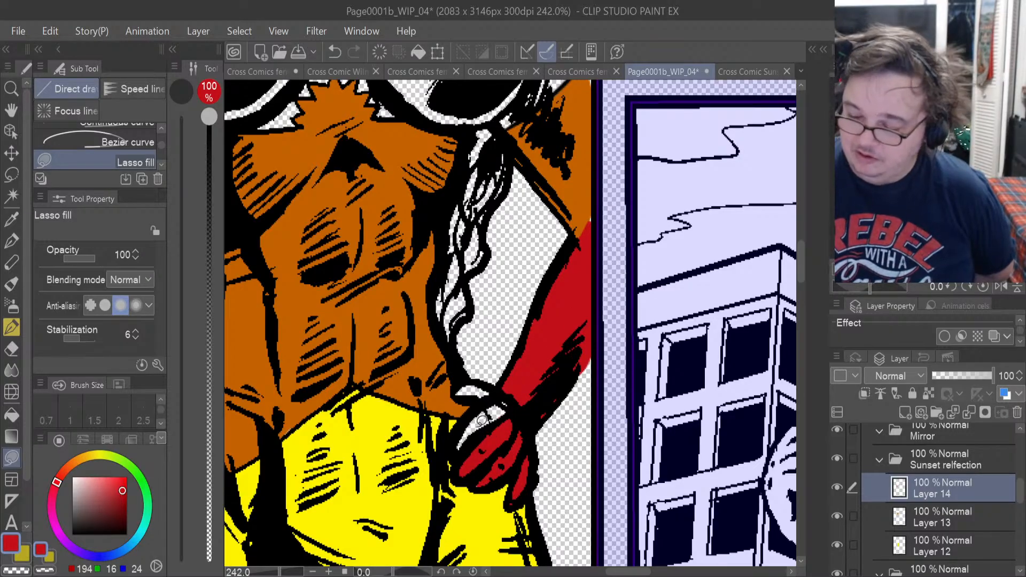
pyautogui.moveTo(514, 386); pyautogui.dragTo(502, 407)
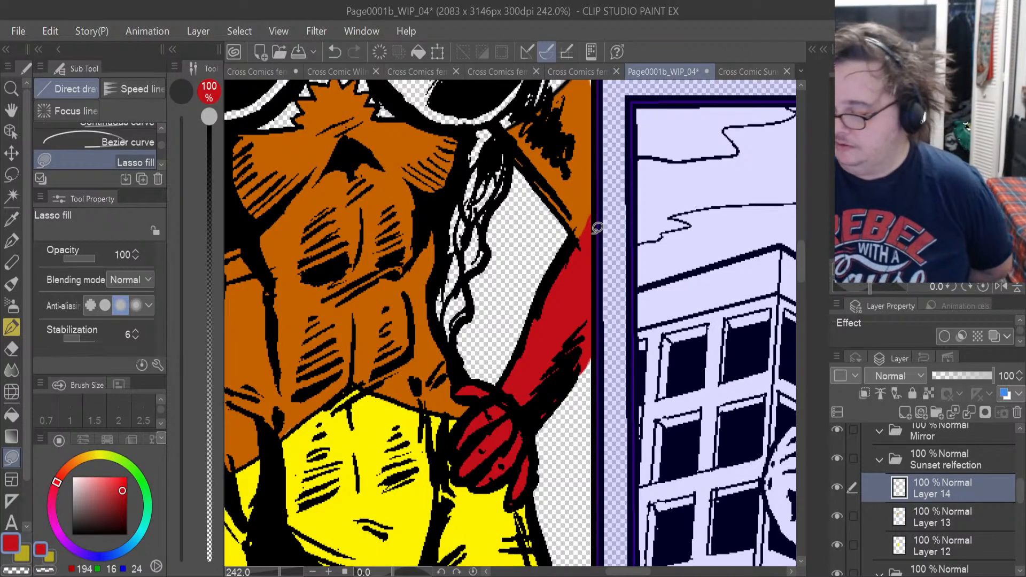
# Add a new layer above Layer 14 and sample the dark red from the foreground figure's bust for lasso filling.
pyautogui.moveTo(799, 266); pyautogui.dragTo(798, 247)
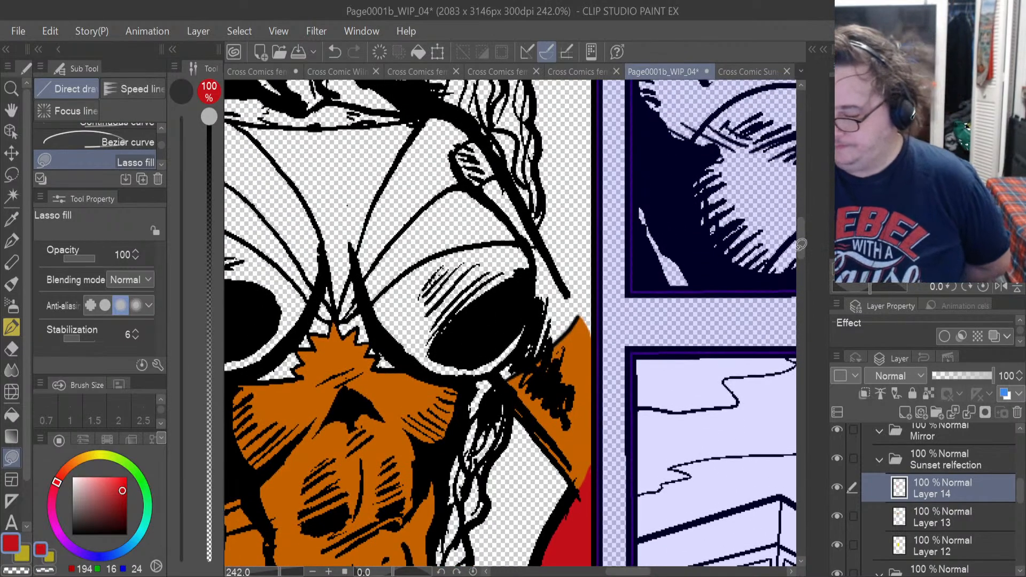
pyautogui.click(905, 411)
pyautogui.moveTo(636, 572); pyautogui.dragTo(580, 574)
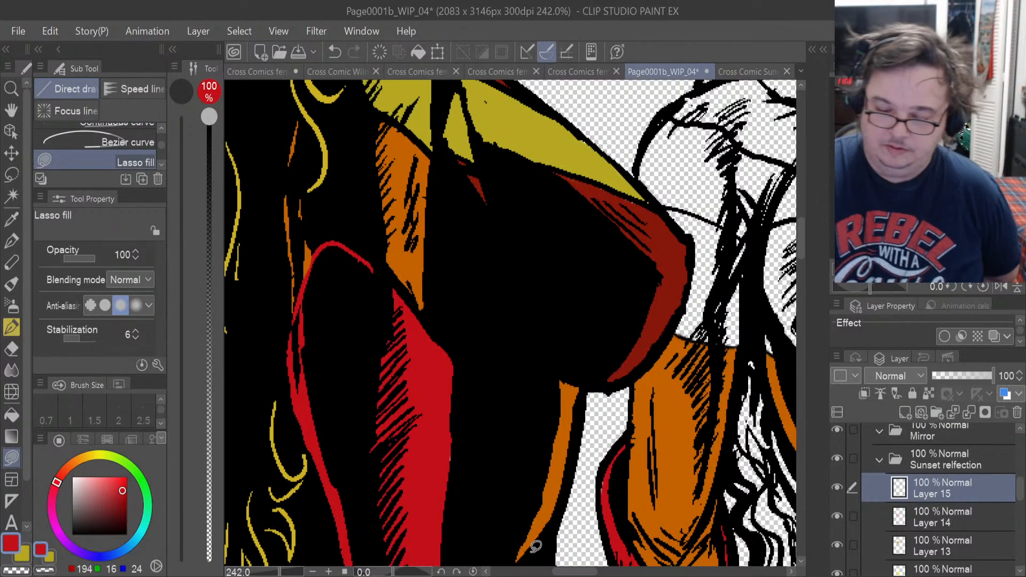
pyautogui.press('i')
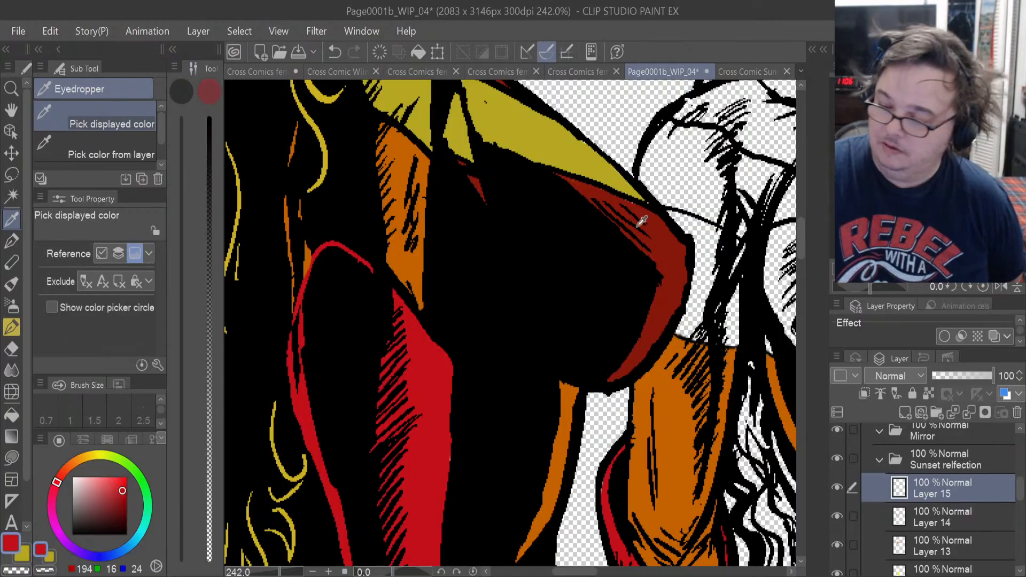
pyautogui.click(11, 457)
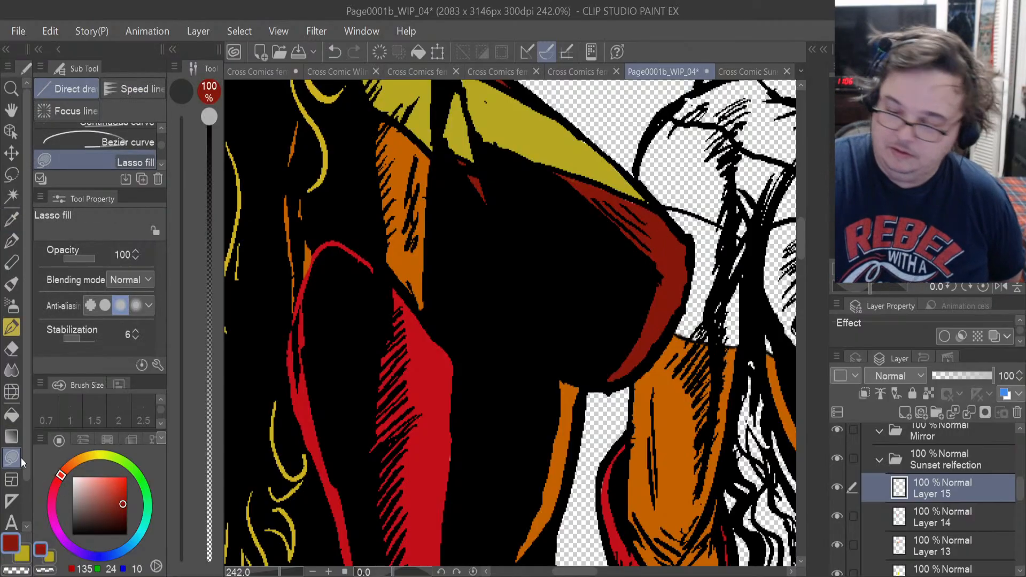
pyautogui.moveTo(595, 574); pyautogui.dragTo(625, 574)
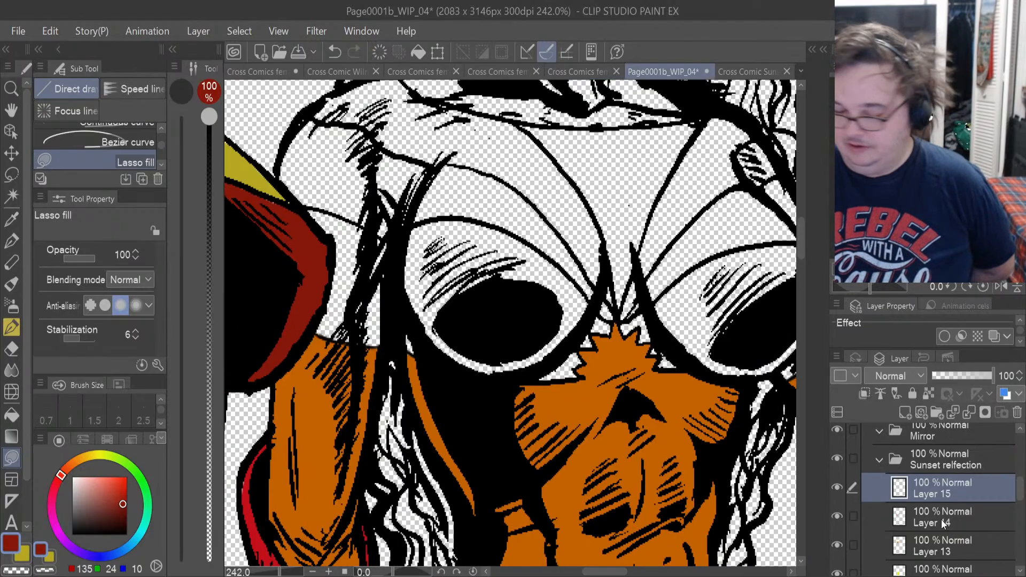
# On Layer 14, lasso-fill the reflection's spiked face mask around both eyes with the bright red resampled from the glove.
pyautogui.click(885, 524)
pyautogui.click(12, 219)
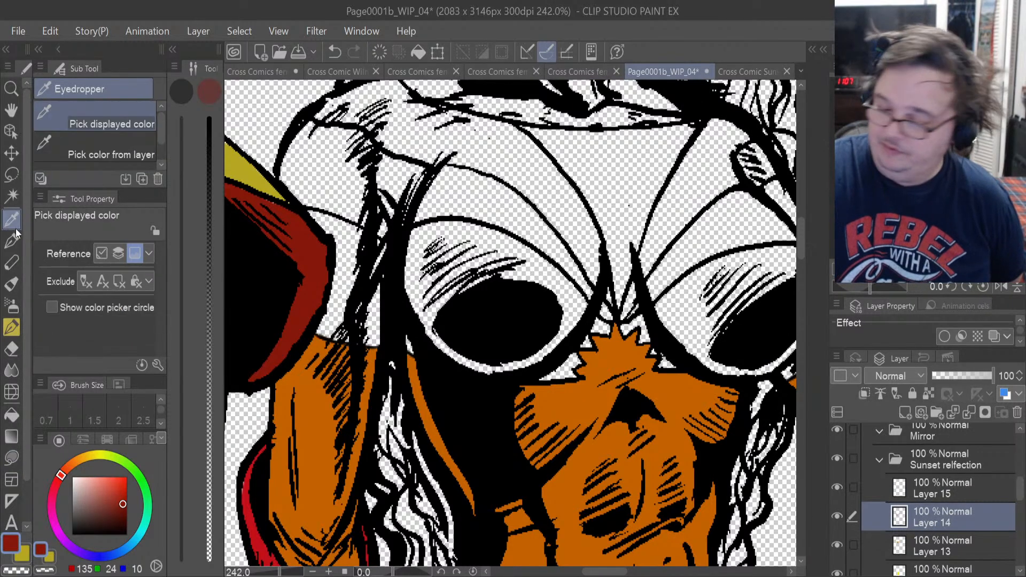
pyautogui.click(253, 526)
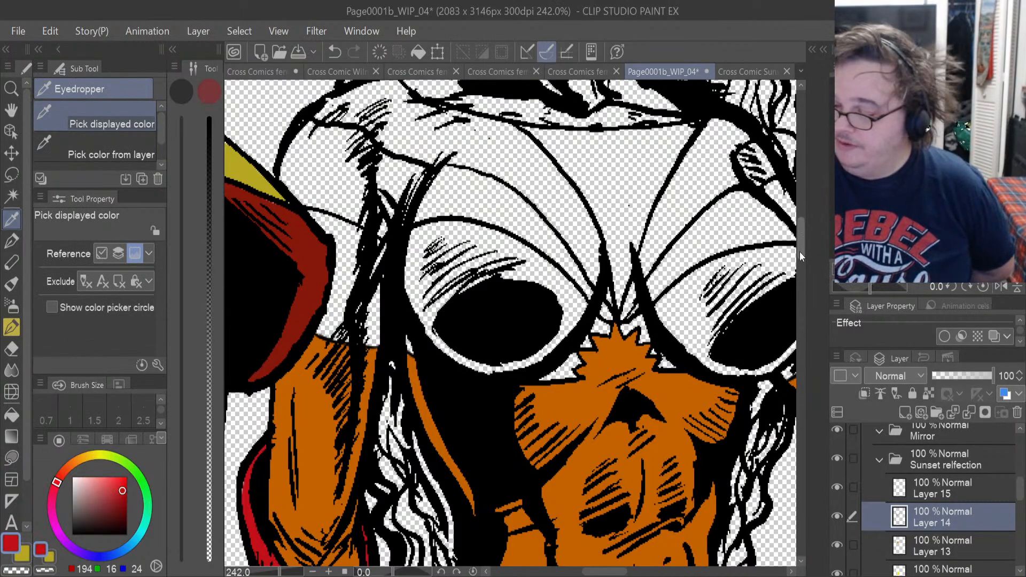
pyautogui.moveTo(799, 251); pyautogui.dragTo(796, 214)
pyautogui.press('u')
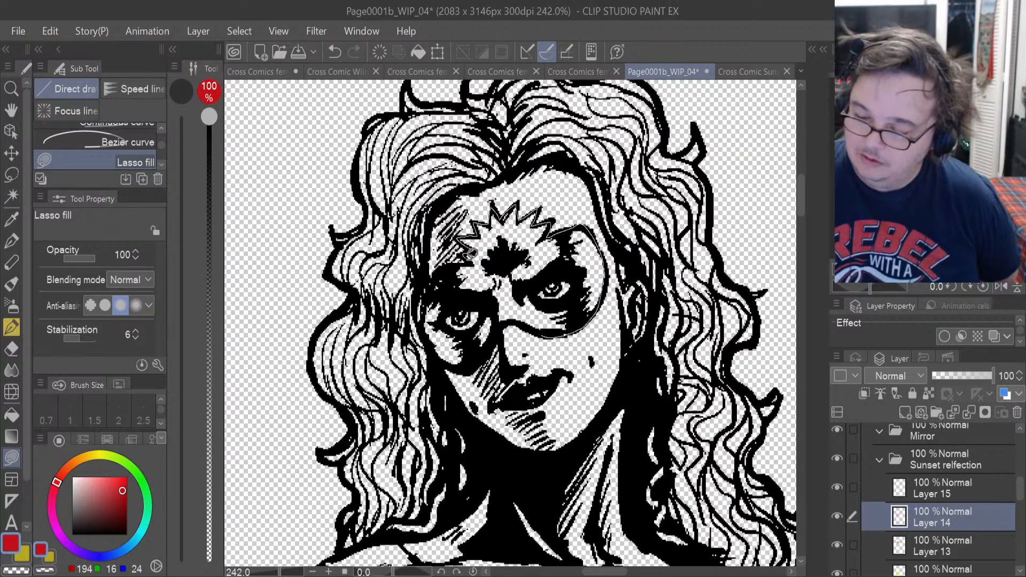
pyautogui.moveTo(508, 299); pyautogui.dragTo(541, 277)
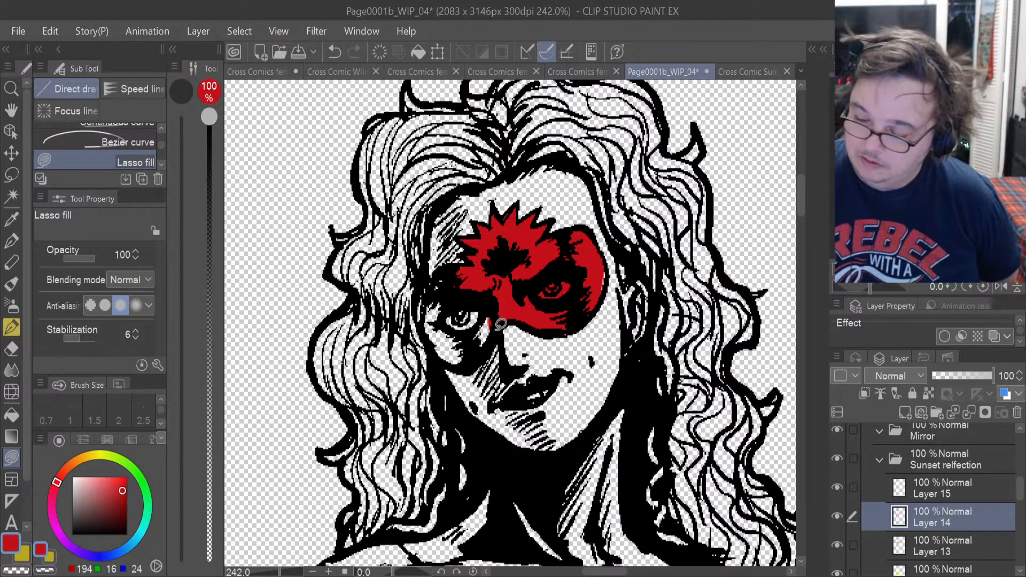
pyautogui.moveTo(469, 274); pyautogui.dragTo(481, 284)
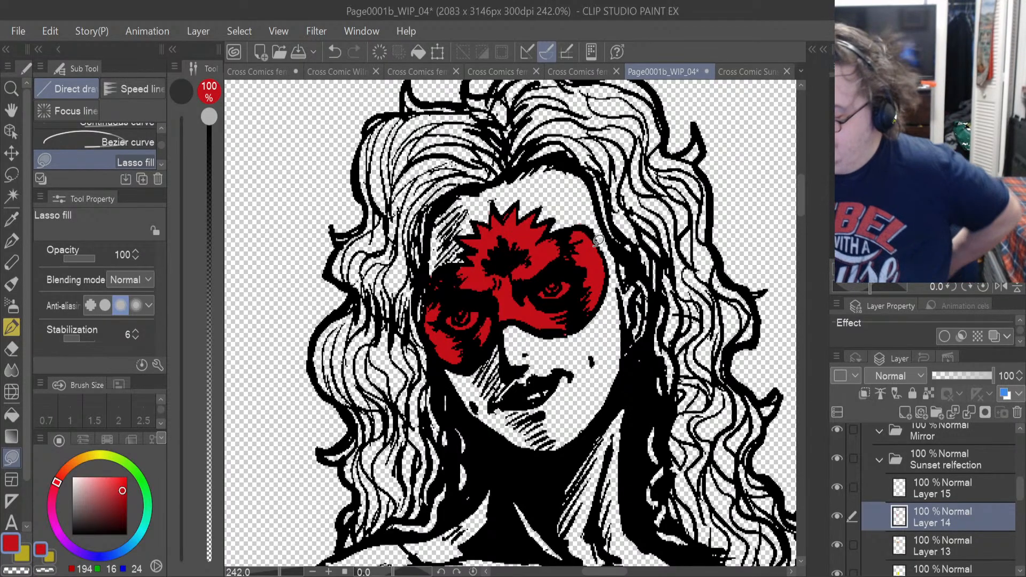
# Add a new layer directly above Layer 13, beneath the red glove and mask layer.
pyautogui.click(941, 550)
pyautogui.click(904, 411)
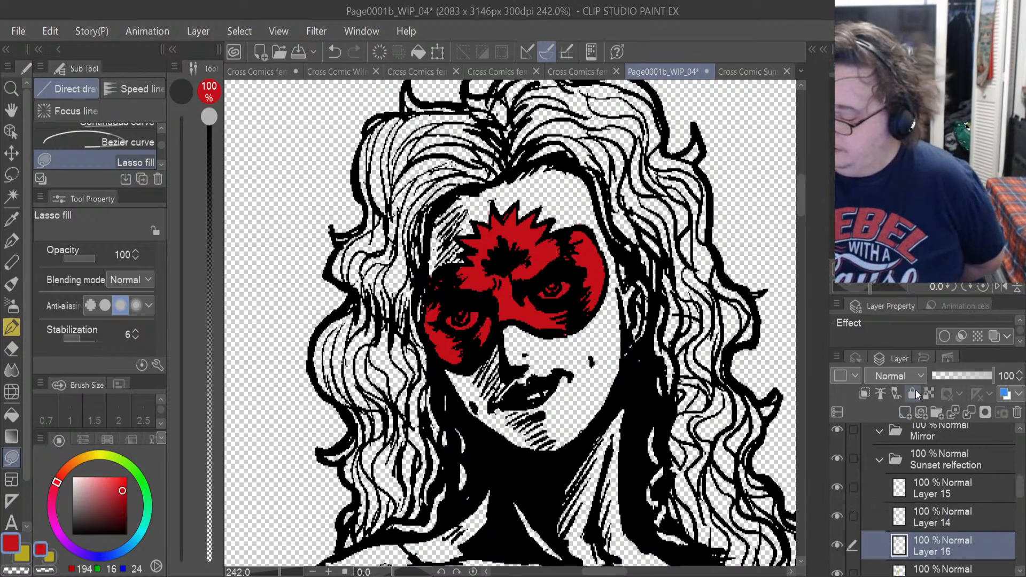
pyautogui.click(837, 545)
pyautogui.click(838, 544)
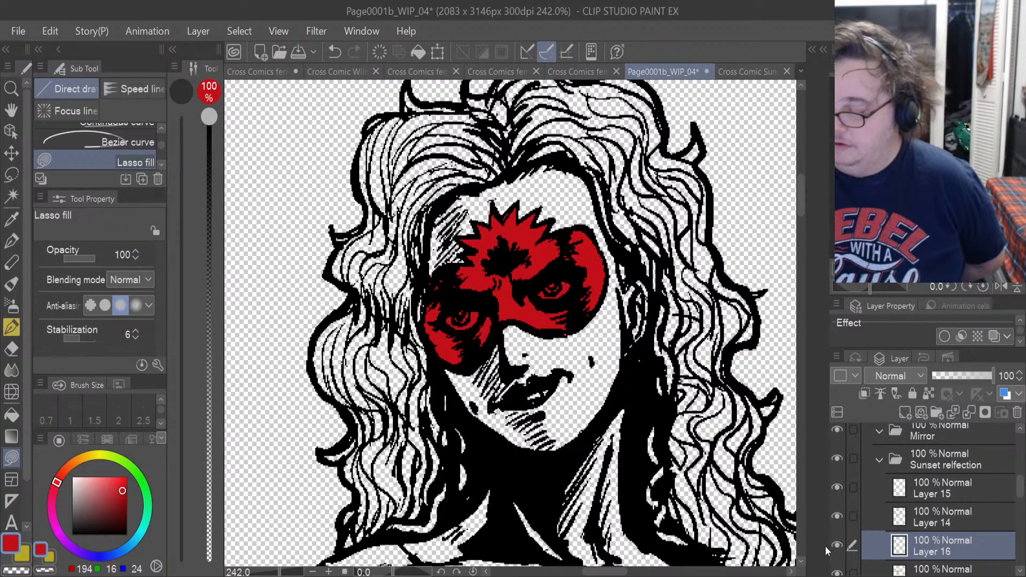
pyautogui.click(592, 69)
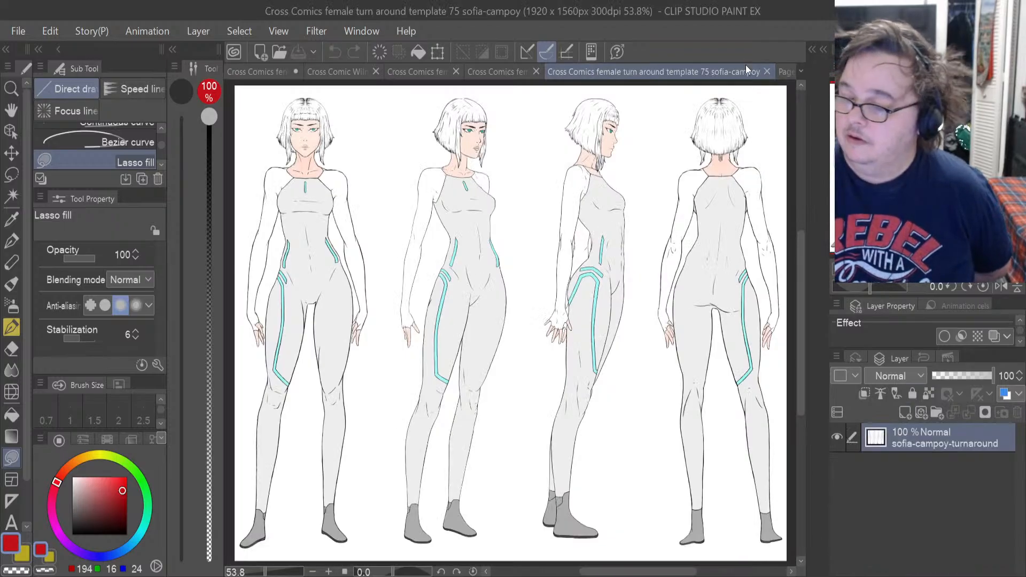
pyautogui.click(786, 72)
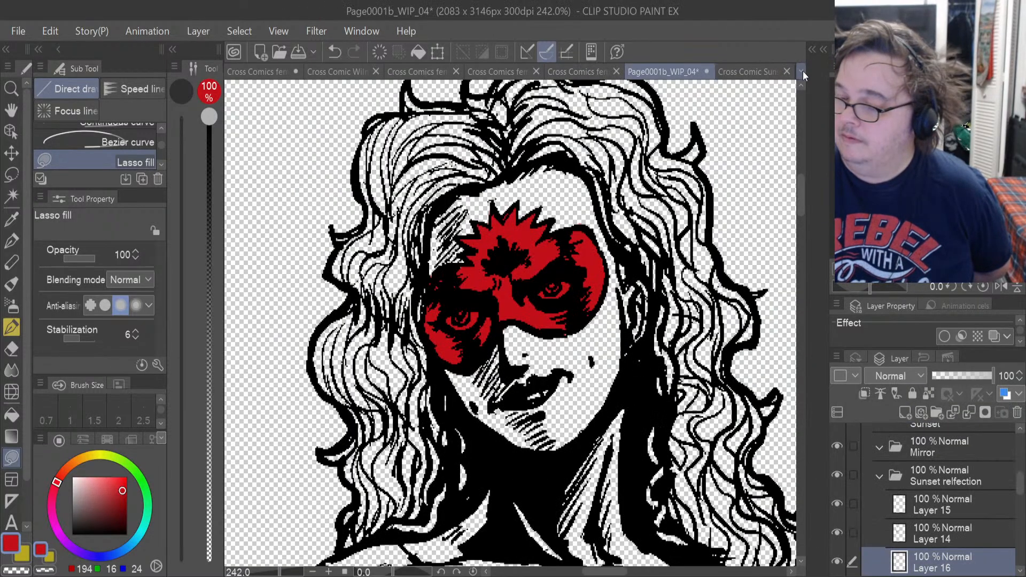
# Sample the pale pink skin colour from the front-view neck in Cross Comic Sunset Turn around.png, and return to Page0001b_WIP_04.
pyautogui.click(742, 72)
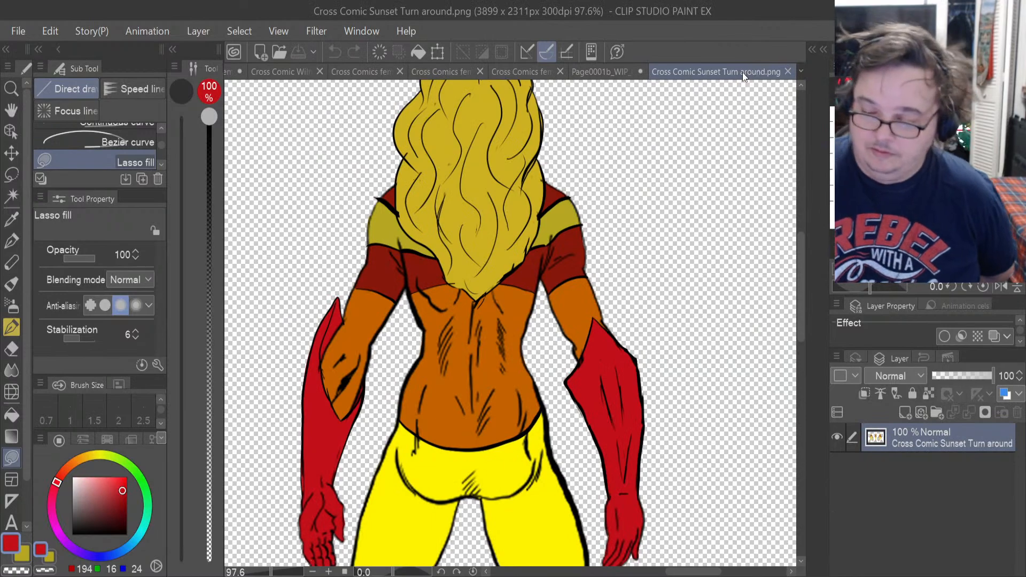
pyautogui.click(602, 572)
pyautogui.click(603, 572)
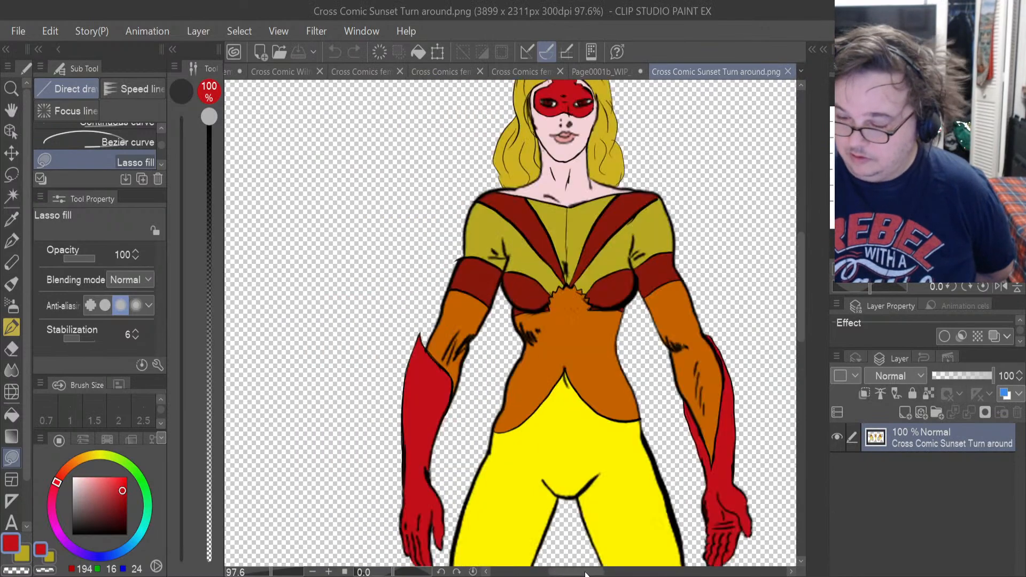
pyautogui.press('i')
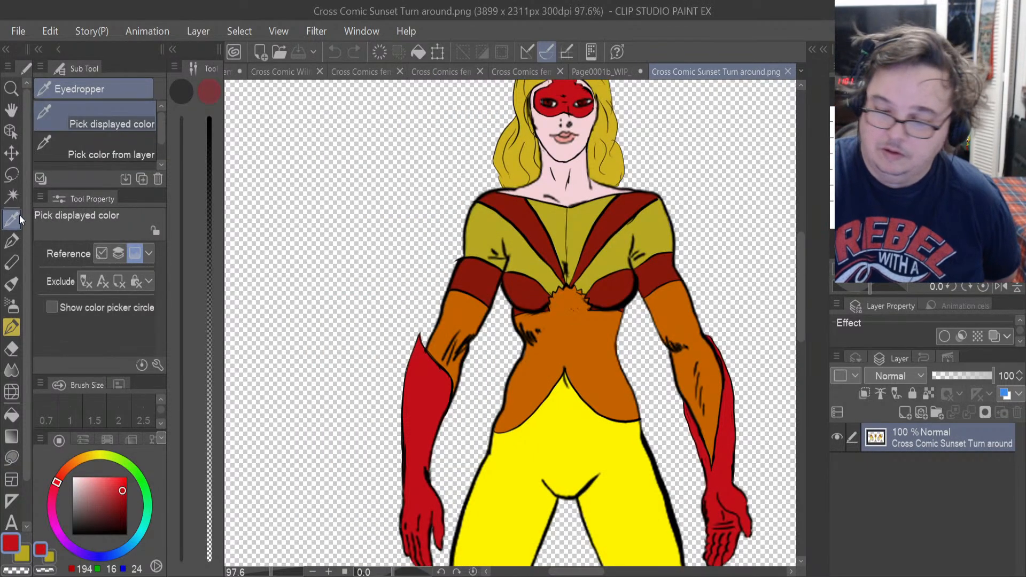
pyautogui.click(578, 182)
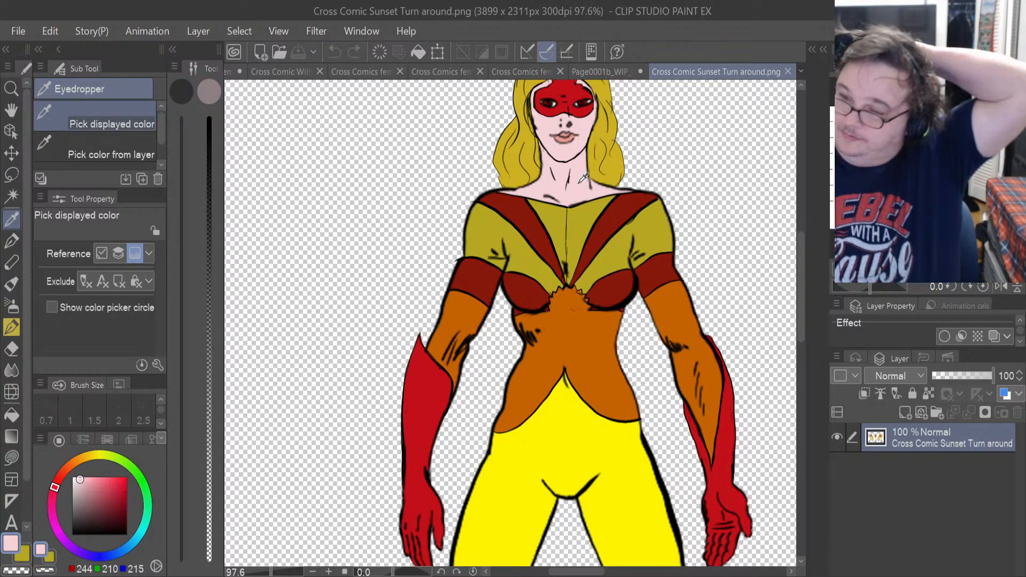
pyautogui.click(618, 65)
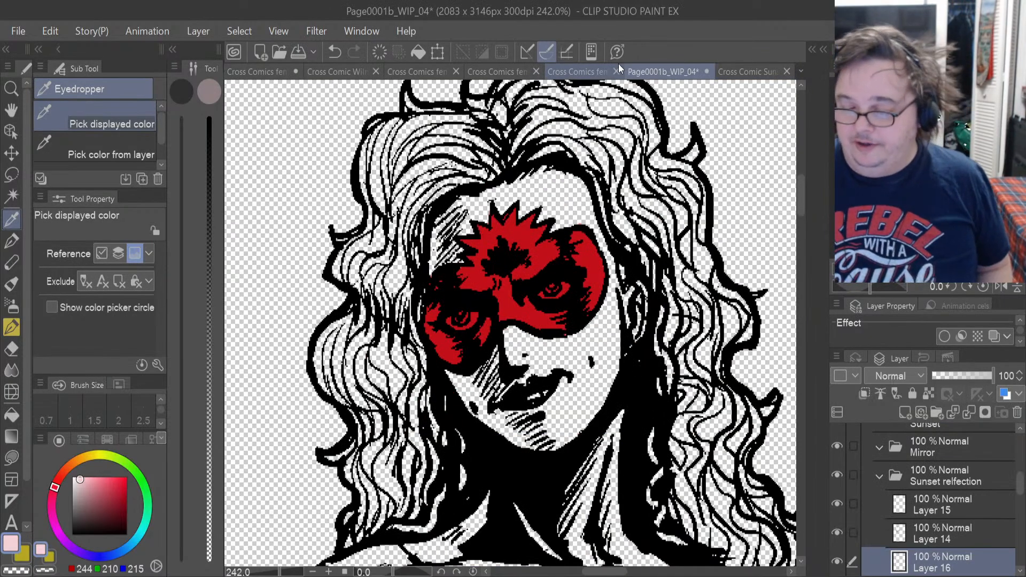
# On Layer 16, lasso-fill the reflection's neck and collarbone area with the sampled pale pink, including part of the chin.
pyautogui.click(19, 454)
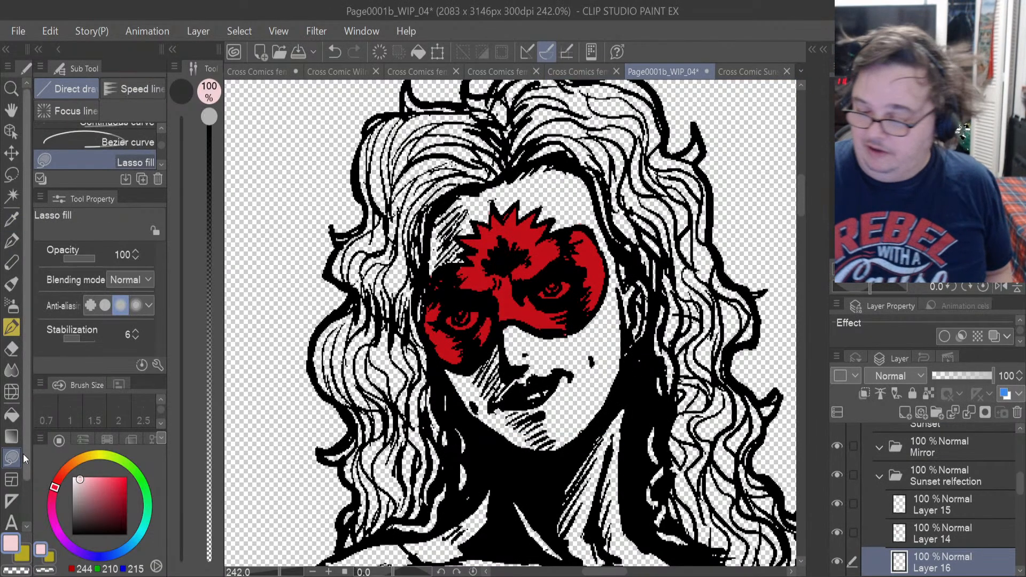
pyautogui.moveTo(800, 201); pyautogui.dragTo(800, 217)
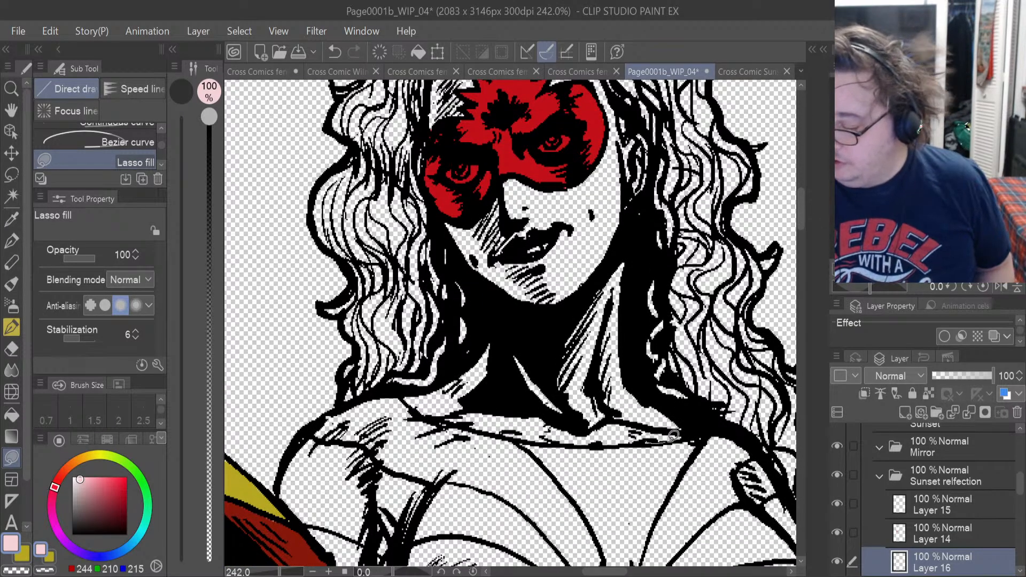
pyautogui.moveTo(586, 245)
pyautogui.mouseDown()
pyautogui.moveTo(534, 406)
pyautogui.moveTo(587, 397)
pyautogui.mouseUp()
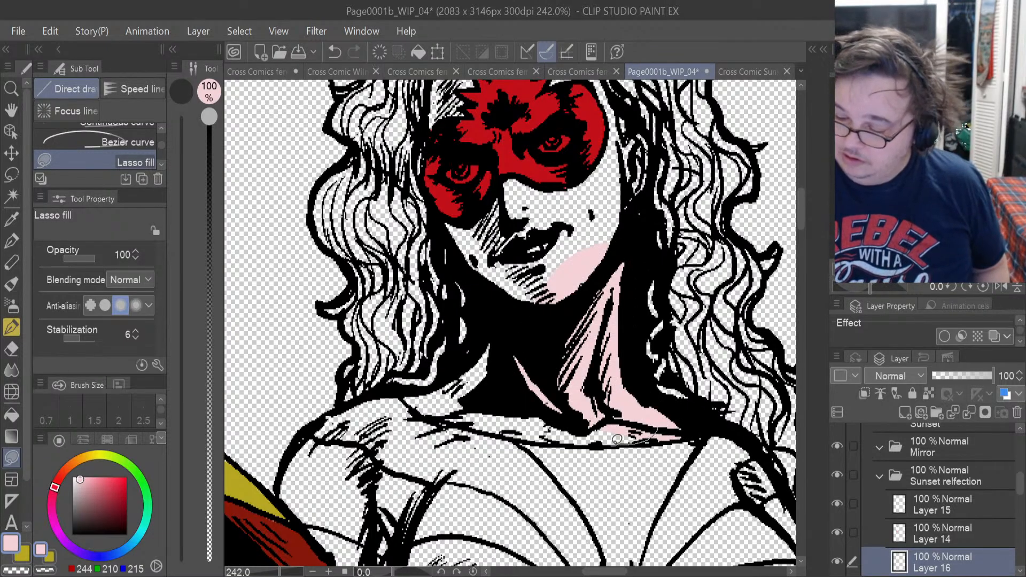
pyautogui.moveTo(617, 439)
pyautogui.mouseDown()
pyautogui.moveTo(529, 427)
pyautogui.moveTo(592, 365)
pyautogui.mouseUp()
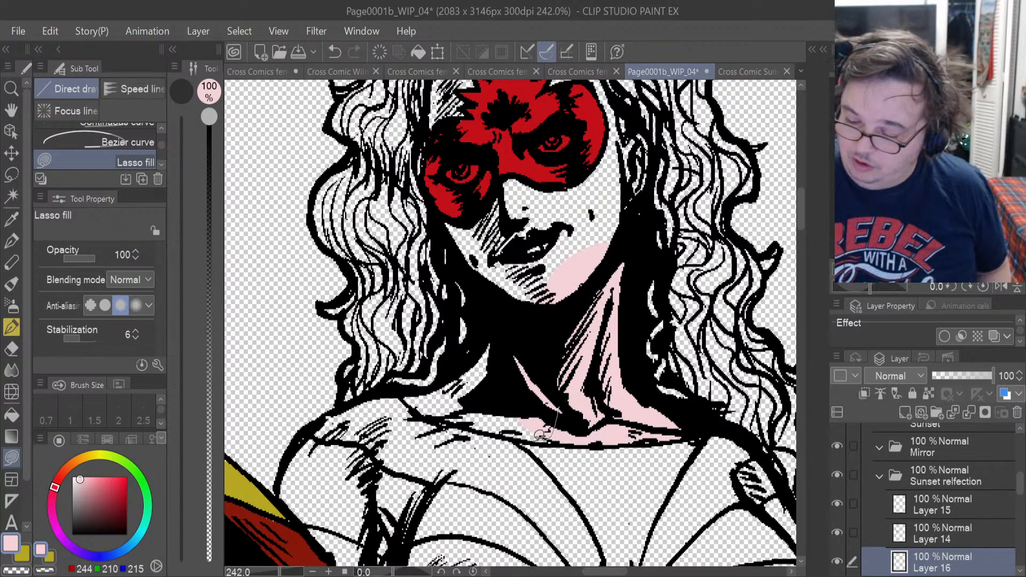
pyautogui.moveTo(477, 368)
pyautogui.mouseDown()
pyautogui.moveTo(535, 345)
pyautogui.moveTo(503, 315)
pyautogui.mouseUp()
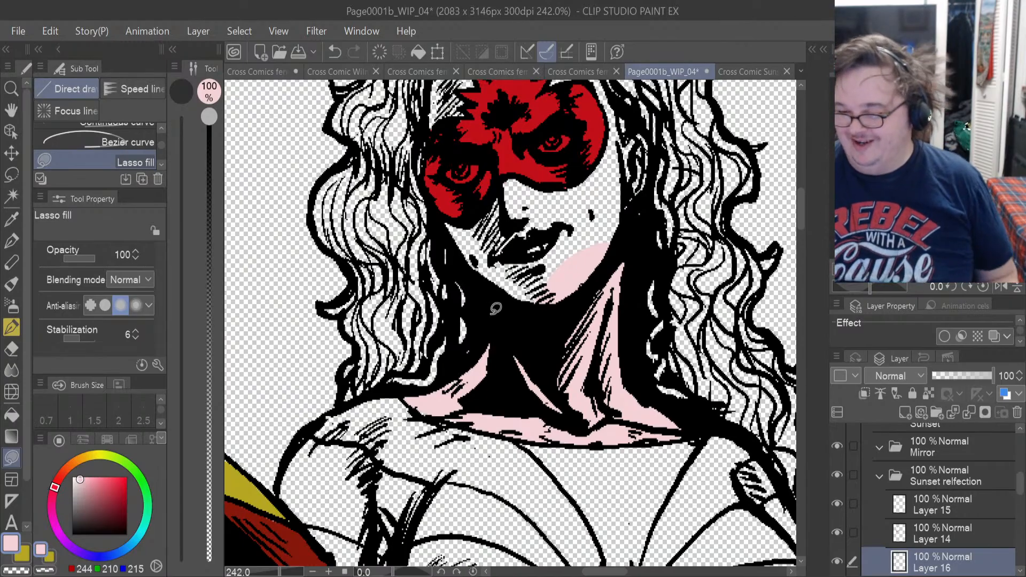
pyautogui.scroll(4, 492, 306)
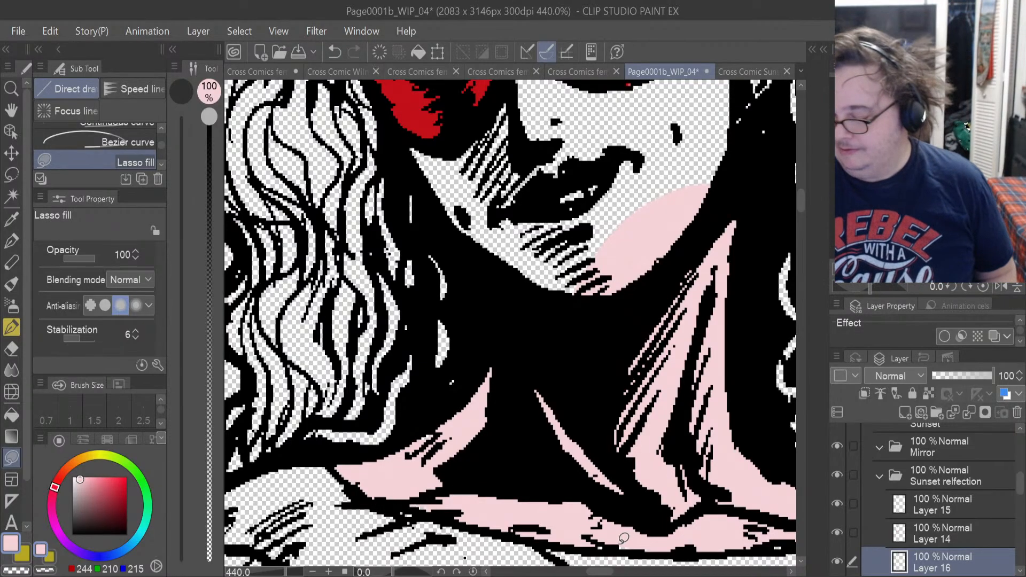
pyautogui.moveTo(660, 532); pyautogui.dragTo(602, 538)
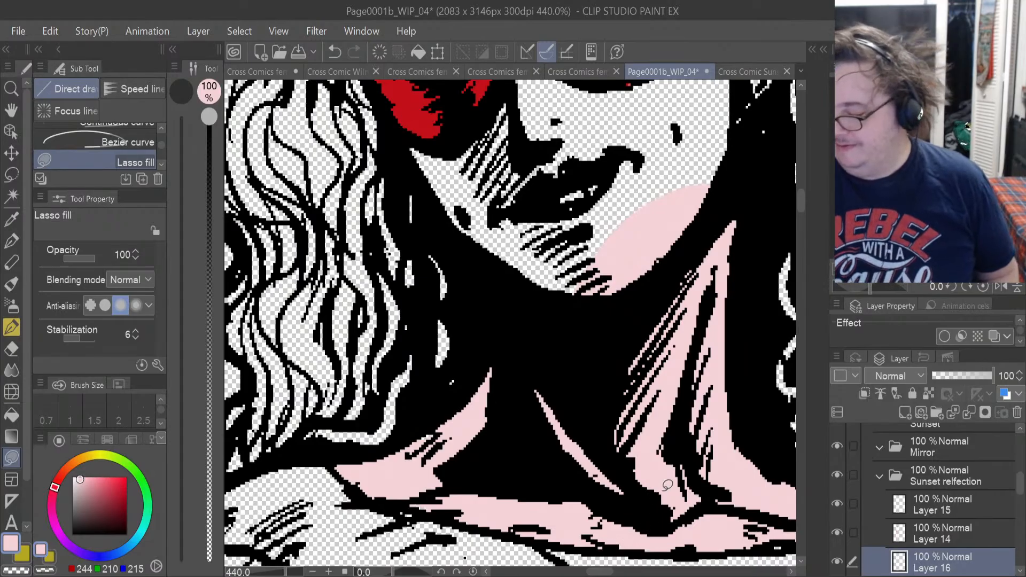
# Lasso-fill the reflection's ear, cheek, nose and mouth area in pale pink, continuing up the mask's outer edge to the temple.
pyautogui.moveTo(799, 200); pyautogui.dragTo(800, 188)
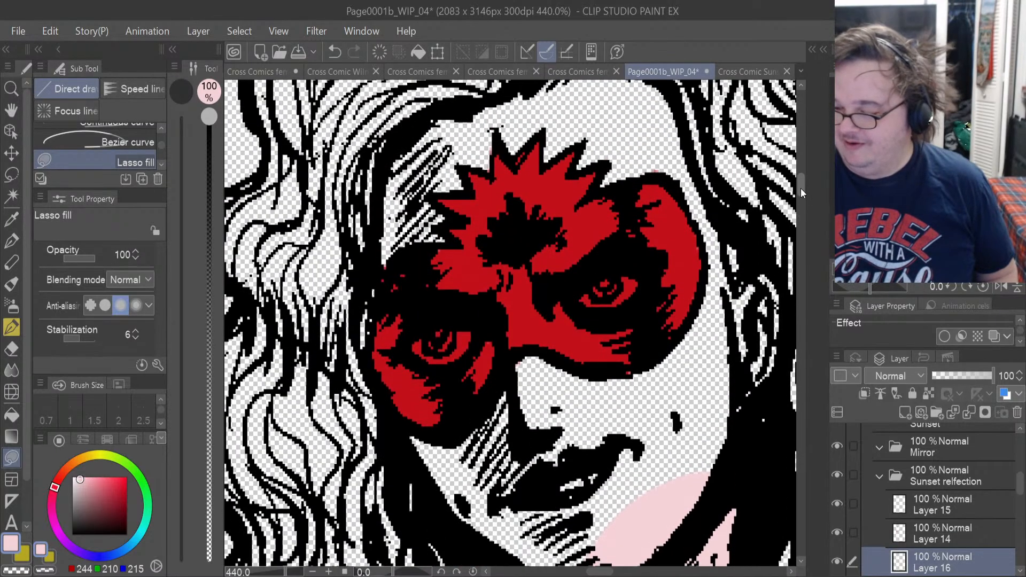
pyautogui.moveTo(711, 488); pyautogui.dragTo(748, 408)
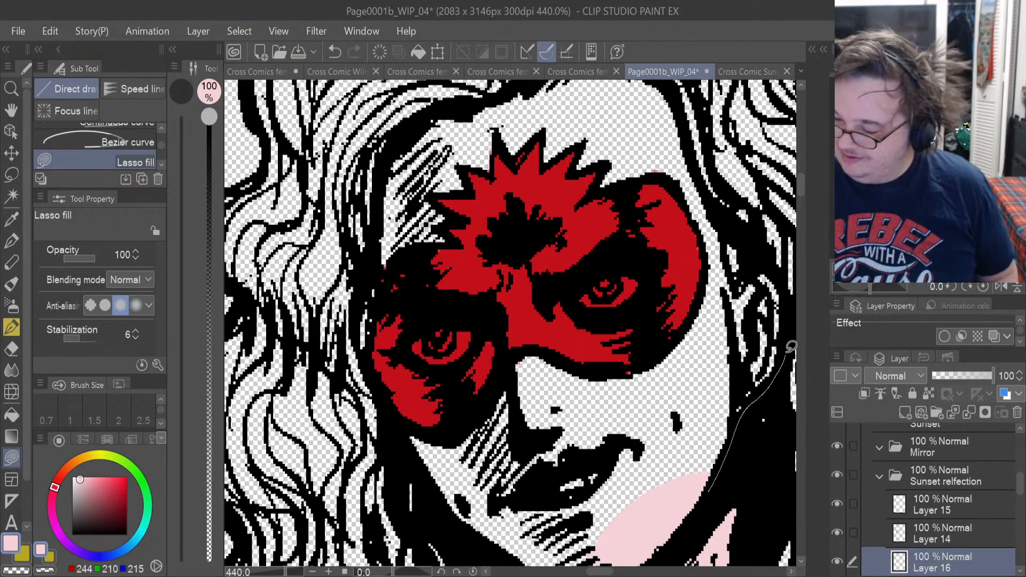
pyautogui.moveTo(791, 347)
pyautogui.mouseDown()
pyautogui.moveTo(778, 261)
pyautogui.moveTo(711, 327)
pyautogui.moveTo(634, 483)
pyautogui.mouseUp()
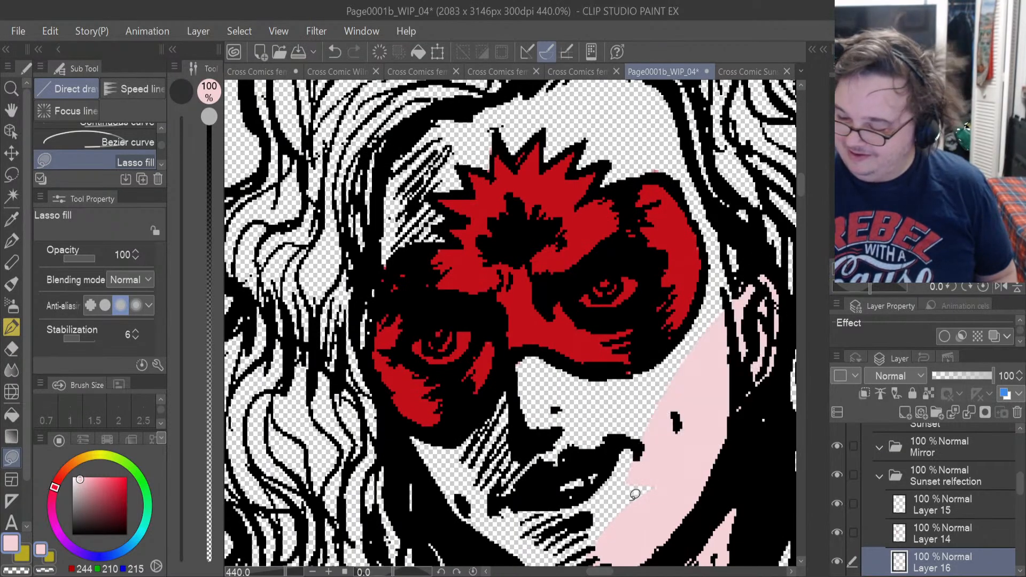
pyautogui.moveTo(620, 529)
pyautogui.mouseDown()
pyautogui.moveTo(534, 427)
pyautogui.moveTo(587, 357)
pyautogui.moveTo(636, 385)
pyautogui.moveTo(658, 494)
pyautogui.mouseUp()
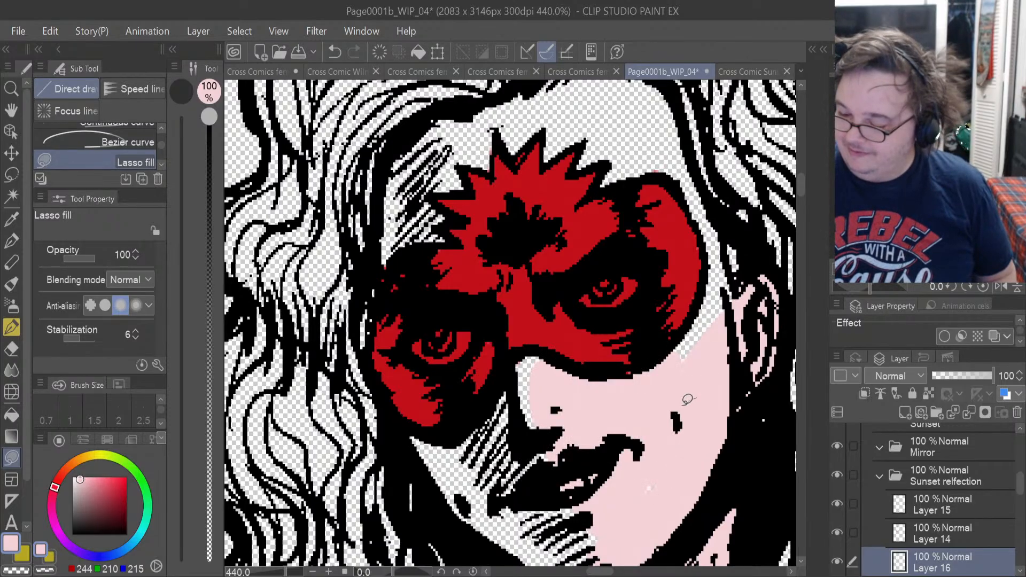
pyautogui.moveTo(653, 365); pyautogui.dragTo(676, 335)
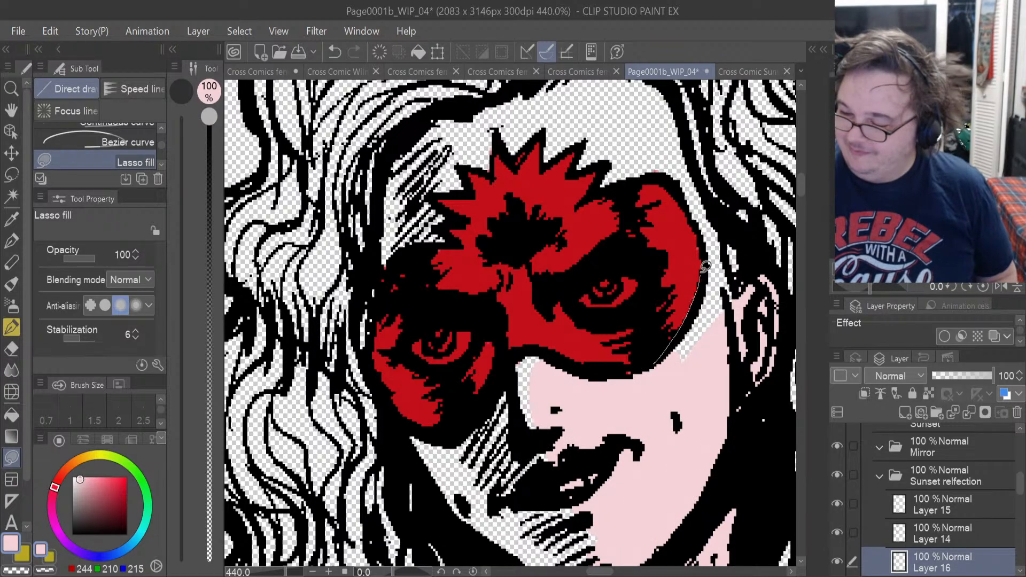
pyautogui.moveTo(704, 267)
pyautogui.mouseDown()
pyautogui.moveTo(719, 209)
pyautogui.moveTo(734, 299)
pyautogui.mouseUp()
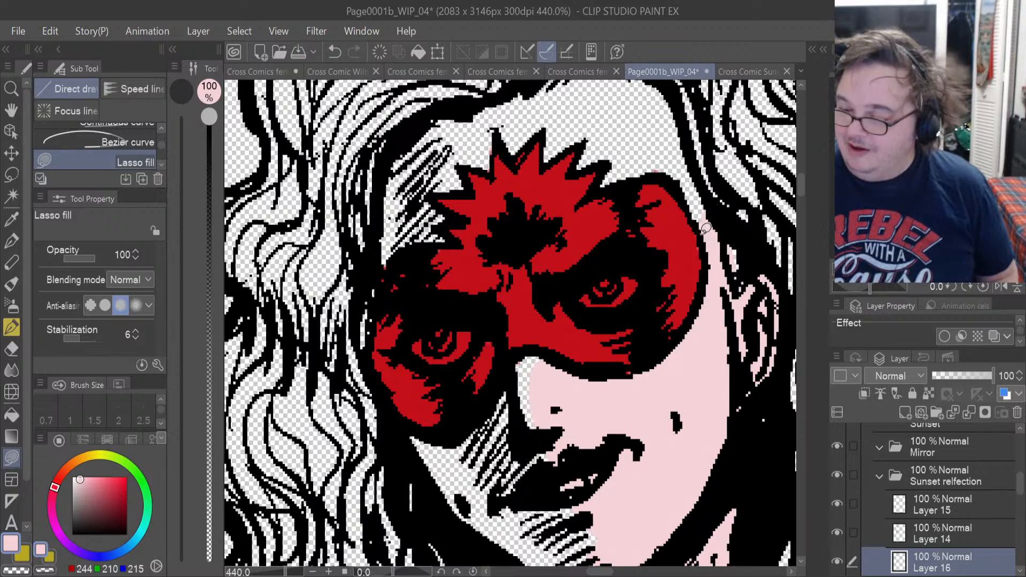
pyautogui.moveTo(705, 230)
pyautogui.mouseDown()
pyautogui.moveTo(674, 152)
pyautogui.moveTo(716, 229)
pyautogui.mouseUp()
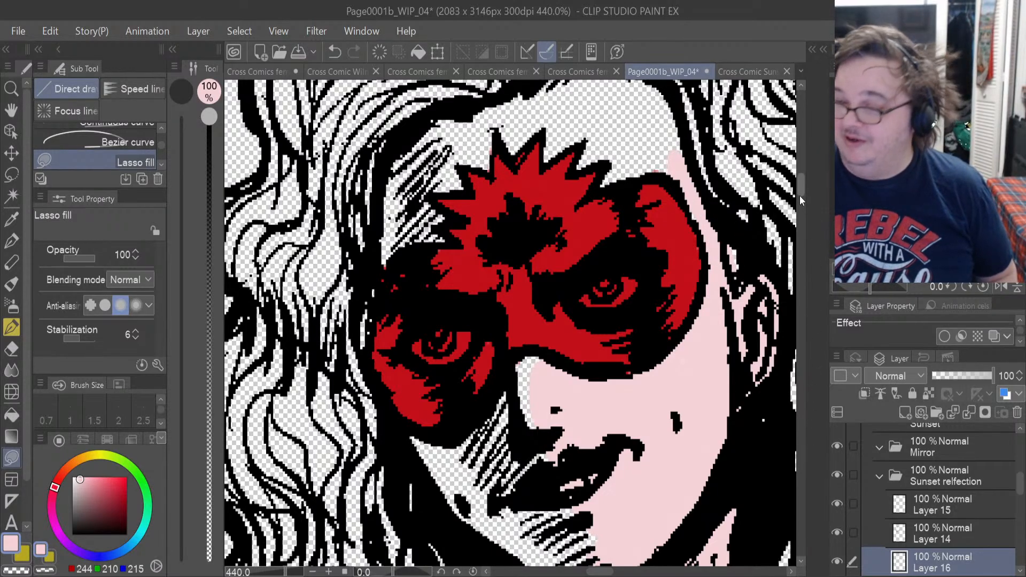
# Lasso-fill the reflection's forehead in pale pink between the hairline and the mask's spikes, including the hatched temple.
pyautogui.moveTo(799, 195); pyautogui.dragTo(796, 186)
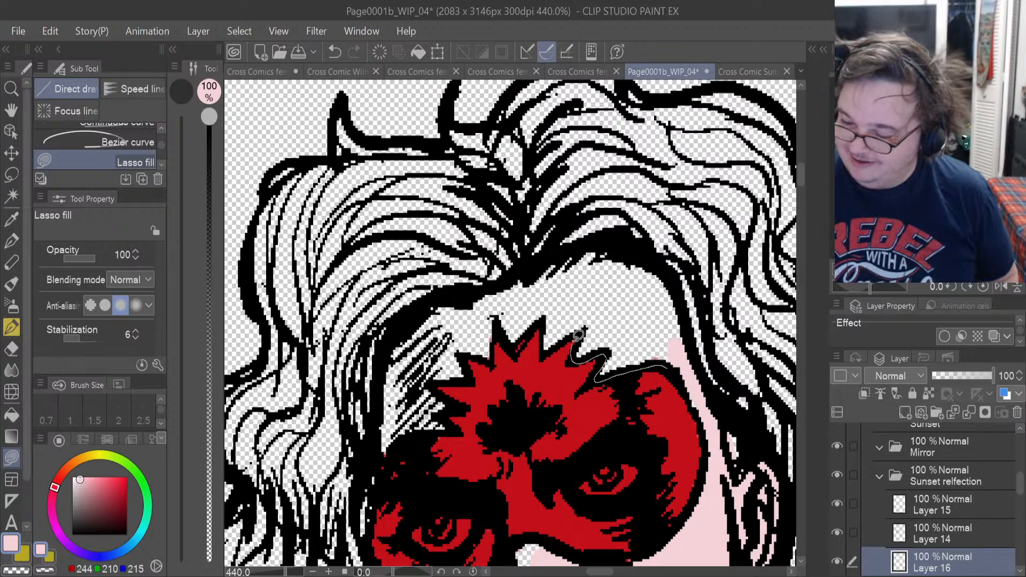
pyautogui.moveTo(575, 341)
pyautogui.mouseDown()
pyautogui.moveTo(672, 299)
pyautogui.moveTo(678, 347)
pyautogui.mouseUp()
pyautogui.moveTo(664, 281)
pyautogui.mouseDown()
pyautogui.moveTo(607, 258)
pyautogui.moveTo(534, 280)
pyautogui.moveTo(540, 347)
pyautogui.mouseUp()
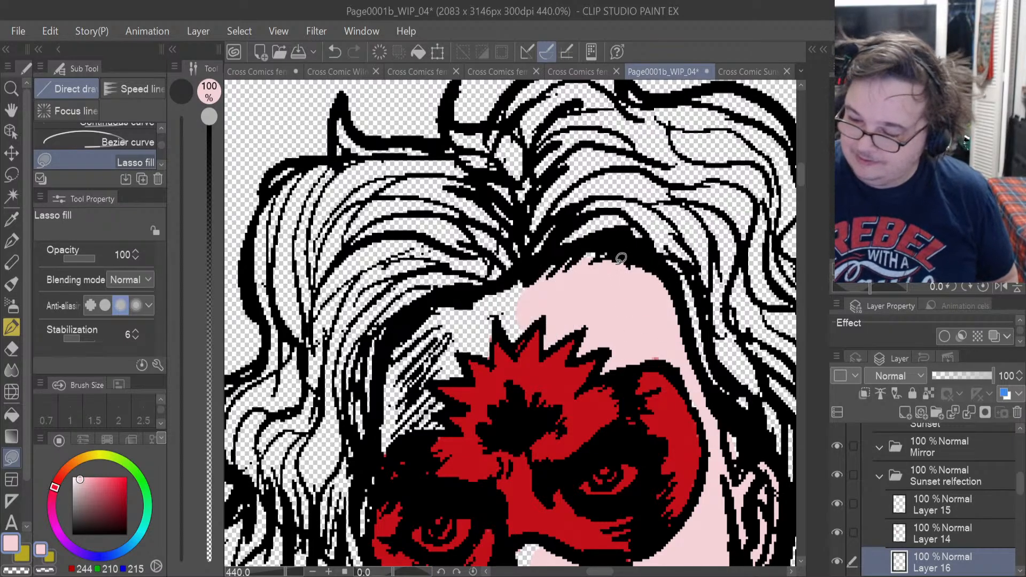
pyautogui.moveTo(620, 259)
pyautogui.mouseDown()
pyautogui.moveTo(555, 257)
pyautogui.moveTo(454, 339)
pyautogui.moveTo(470, 348)
pyautogui.mouseUp()
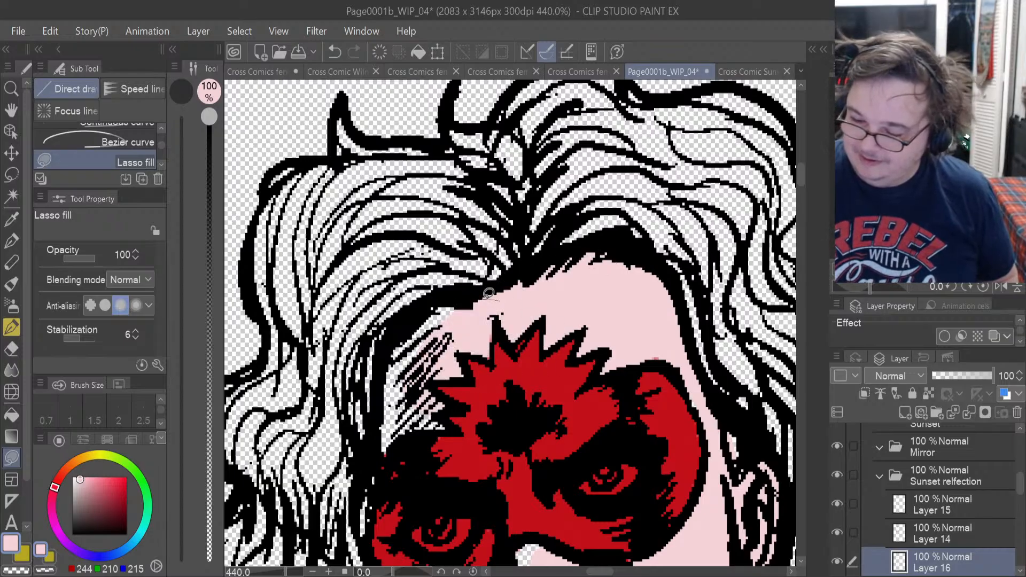
pyautogui.moveTo(488, 294)
pyautogui.mouseDown()
pyautogui.moveTo(381, 394)
pyautogui.moveTo(454, 368)
pyautogui.mouseUp()
pyautogui.moveTo(473, 308)
pyautogui.mouseDown()
pyautogui.moveTo(425, 303)
pyautogui.moveTo(469, 401)
pyautogui.mouseUp()
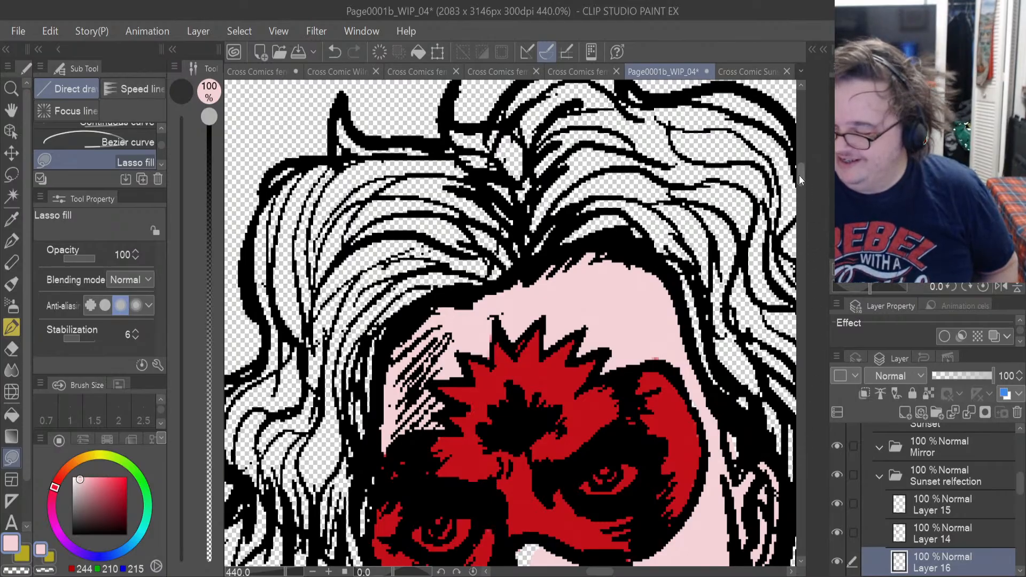
# Fill the remaining pale pink skin gaps at the jaw, shaded cheek, side of the nose and the sliver beside the mask.
pyautogui.moveTo(799, 175); pyautogui.dragTo(799, 199)
pyautogui.moveTo(619, 402)
pyautogui.mouseDown()
pyautogui.moveTo(460, 332)
pyautogui.moveTo(543, 202)
pyautogui.moveTo(540, 214)
pyautogui.mouseUp()
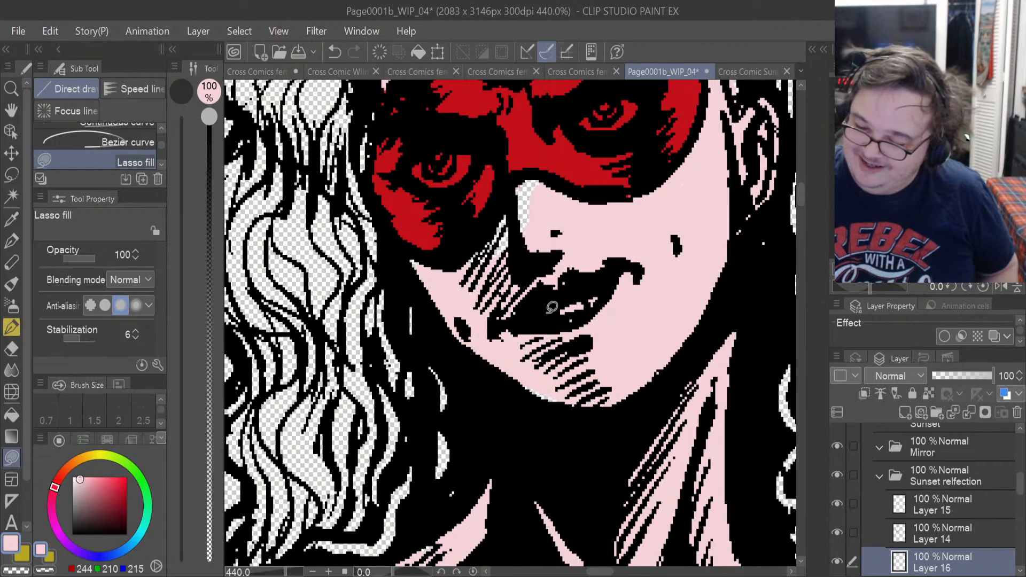
pyautogui.moveTo(568, 255)
pyautogui.mouseDown()
pyautogui.moveTo(562, 188)
pyautogui.moveTo(529, 168)
pyautogui.moveTo(483, 264)
pyautogui.mouseUp()
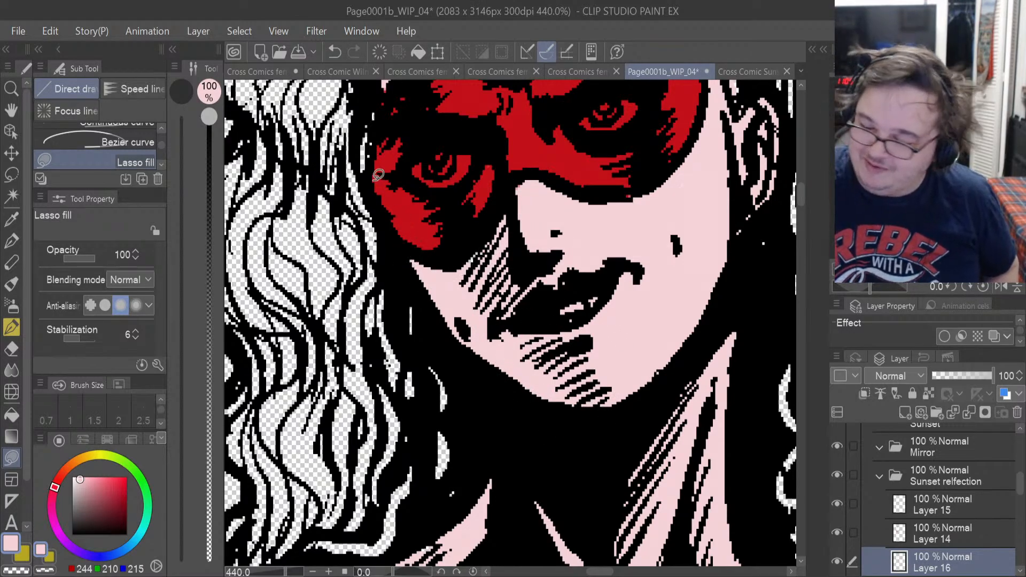
pyautogui.scroll(5, 797, 192)
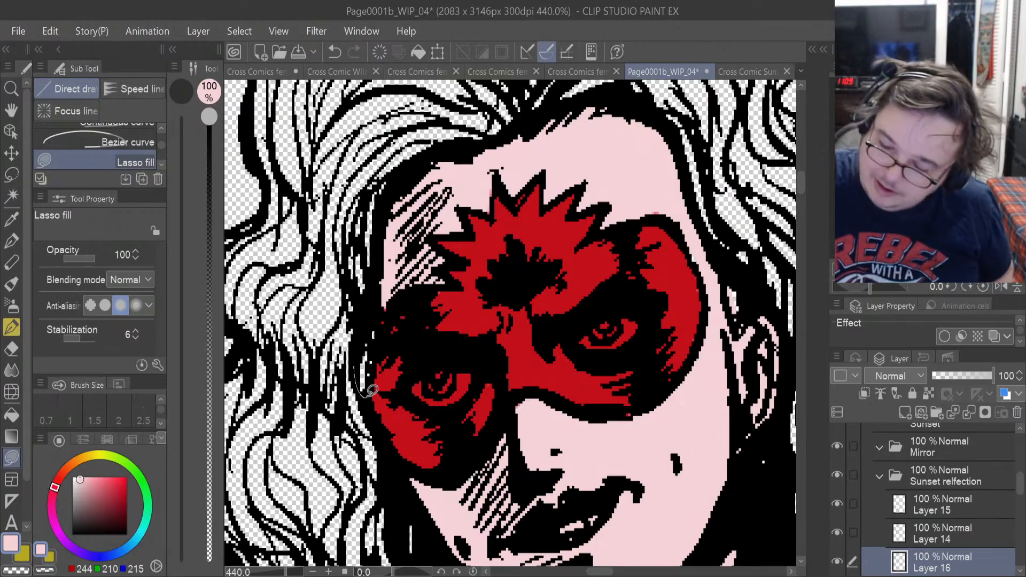
pyautogui.moveTo(372, 390)
pyautogui.mouseDown()
pyautogui.moveTo(384, 334)
pyautogui.moveTo(376, 308)
pyautogui.mouseUp()
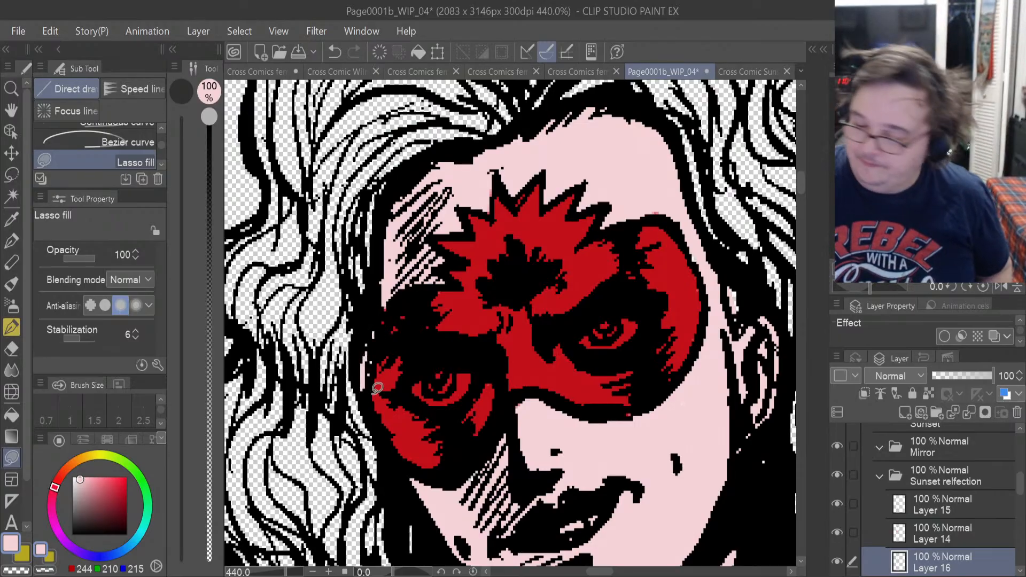
# Hide and reshow Layer 14 to check the skin fill around the mask, and inspect the mask's edge with the Eraser ready.
pyautogui.click(837, 531)
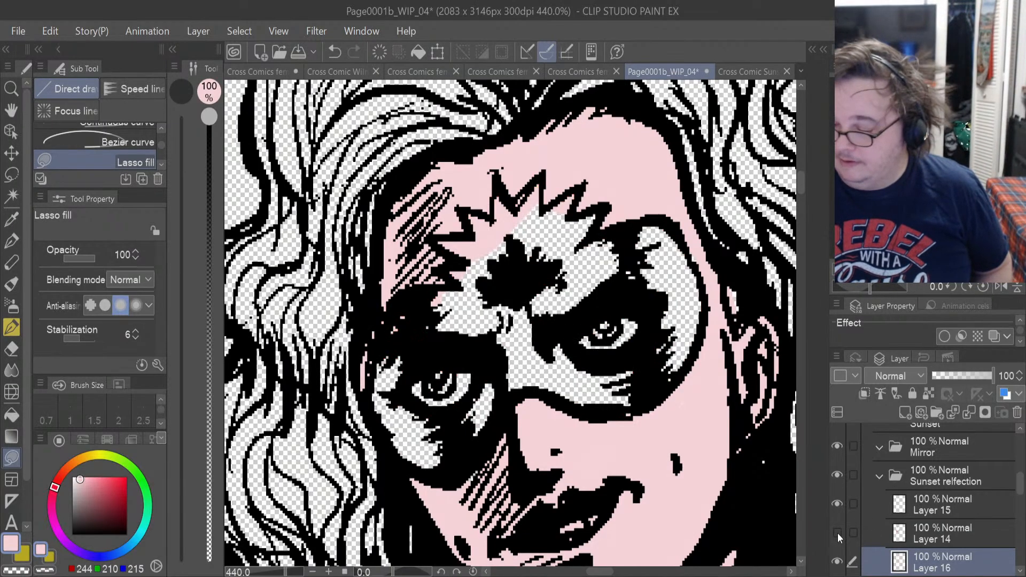
pyautogui.click(837, 533)
pyautogui.click(931, 531)
pyautogui.press('e')
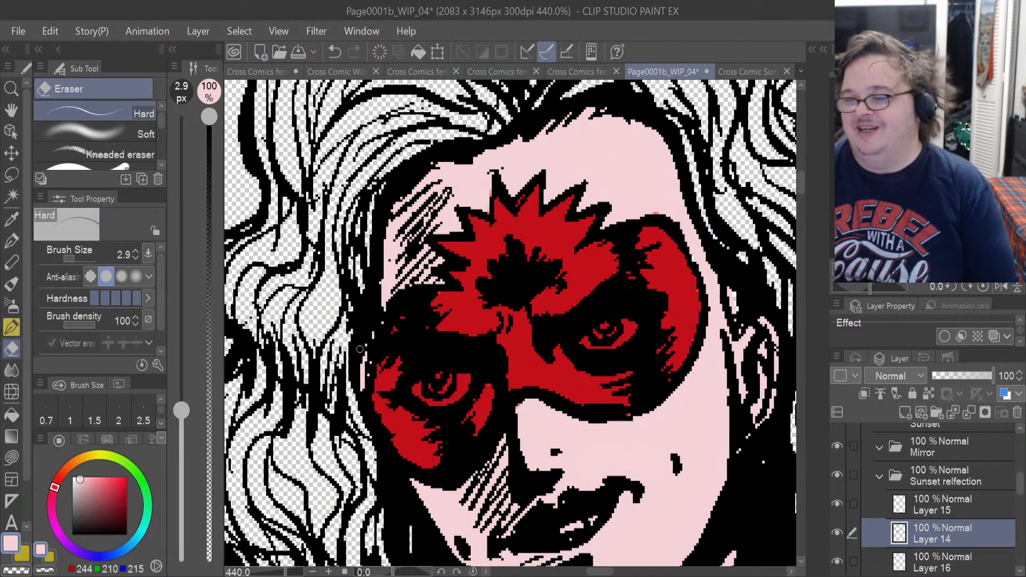
pyautogui.scroll(-2, 359, 349)
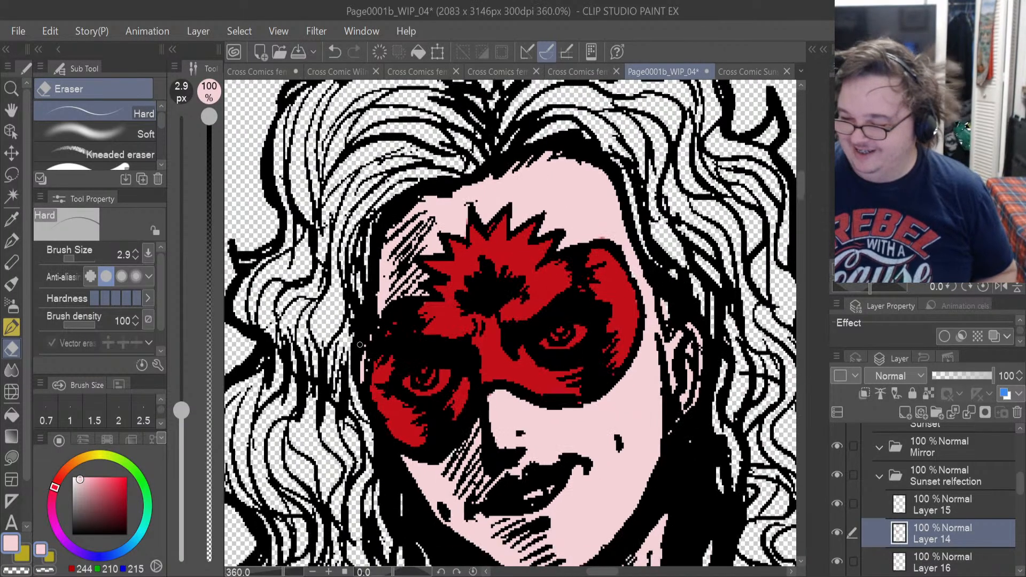
pyautogui.scroll(1, 360, 345)
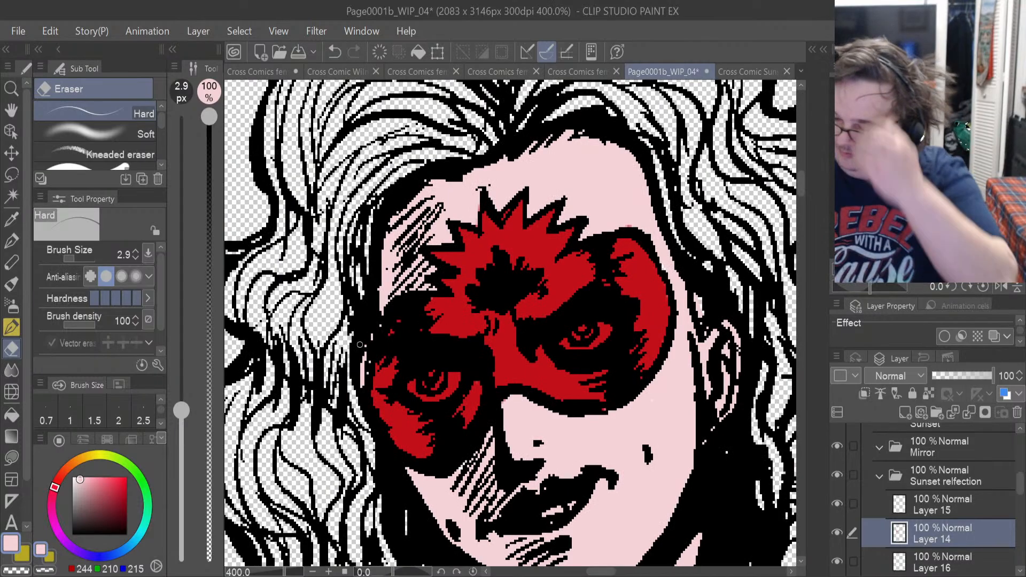
# On Layer 15, lasso-fill the whites of both of the reflection's eyes with pure white.
pyautogui.click(941, 511)
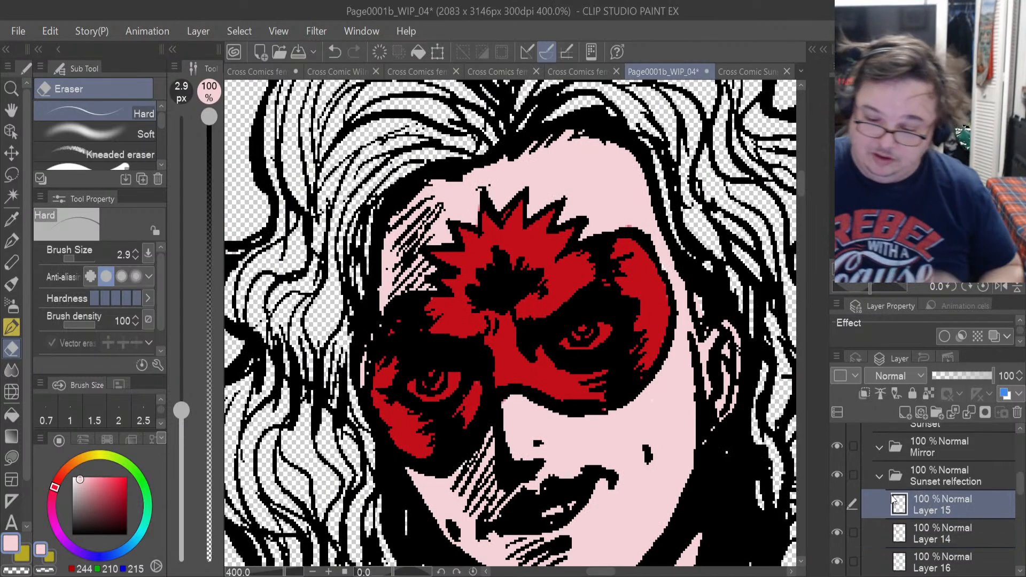
pyautogui.click(73, 476)
pyautogui.click(11, 457)
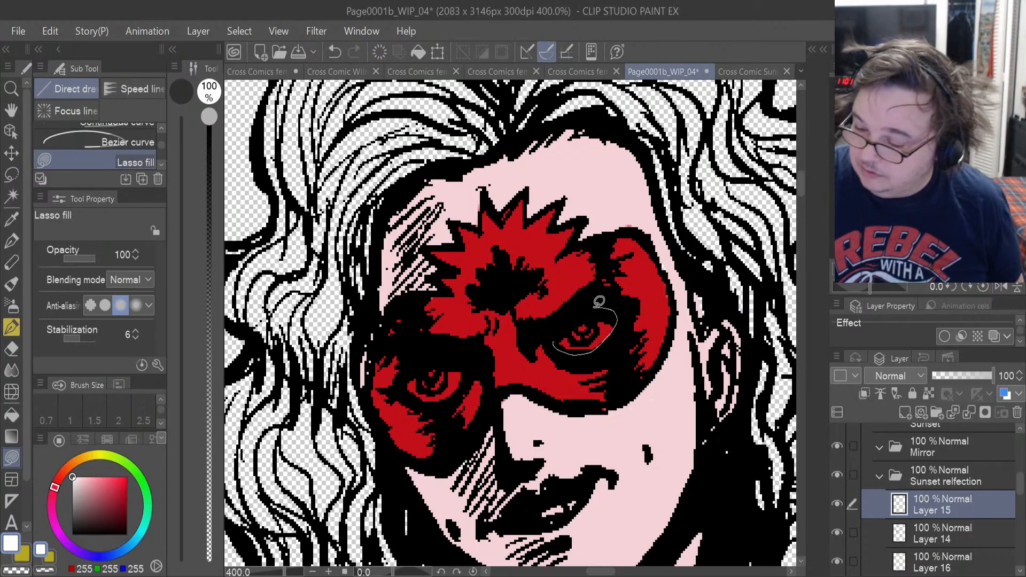
pyautogui.moveTo(599, 301); pyautogui.dragTo(596, 331)
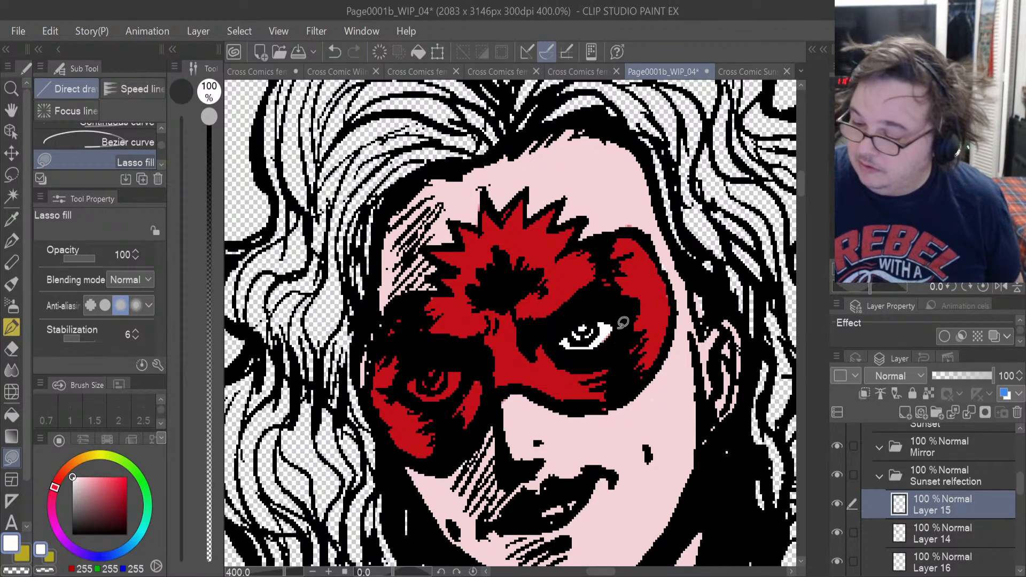
pyautogui.moveTo(437, 369)
pyautogui.mouseDown()
pyautogui.moveTo(407, 387)
pyautogui.moveTo(424, 398)
pyautogui.moveTo(467, 383)
pyautogui.moveTo(461, 356)
pyautogui.moveTo(452, 388)
pyautogui.moveTo(453, 361)
pyautogui.moveTo(425, 364)
pyautogui.mouseUp()
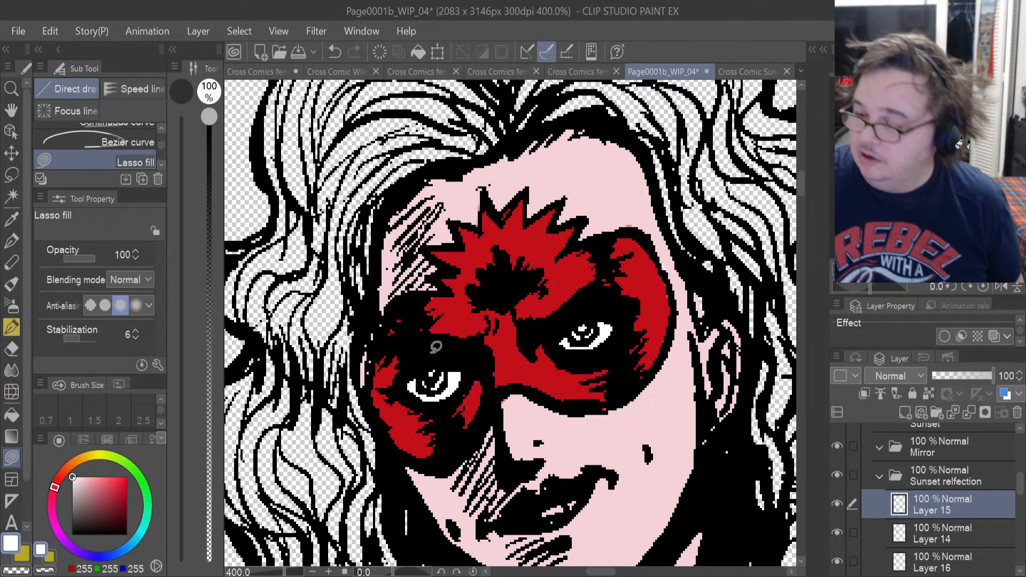
# Sample the dark red iris colour from the Sunset turnaround reference and lasso-fill both of the reflection's irises on a new layer.
pyautogui.click(739, 72)
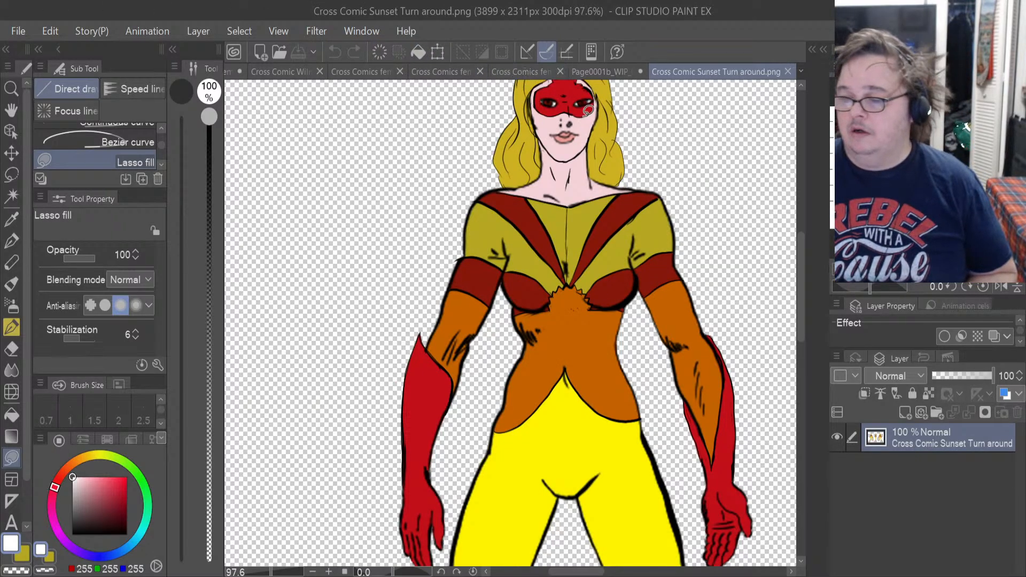
pyautogui.scroll(2, 585, 102)
pyautogui.scroll(4, 584, 102)
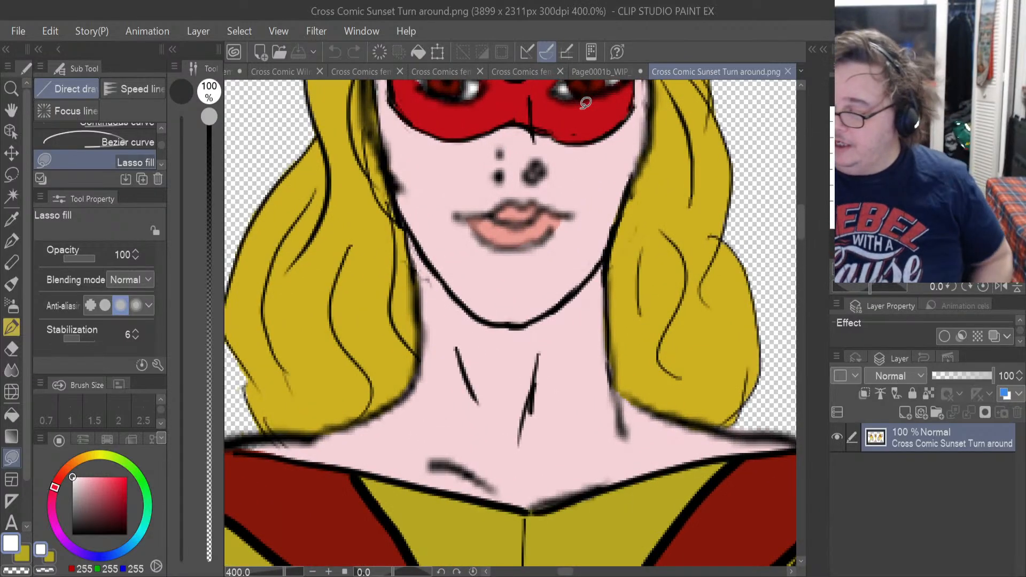
pyautogui.moveTo(801, 226); pyautogui.dragTo(798, 214)
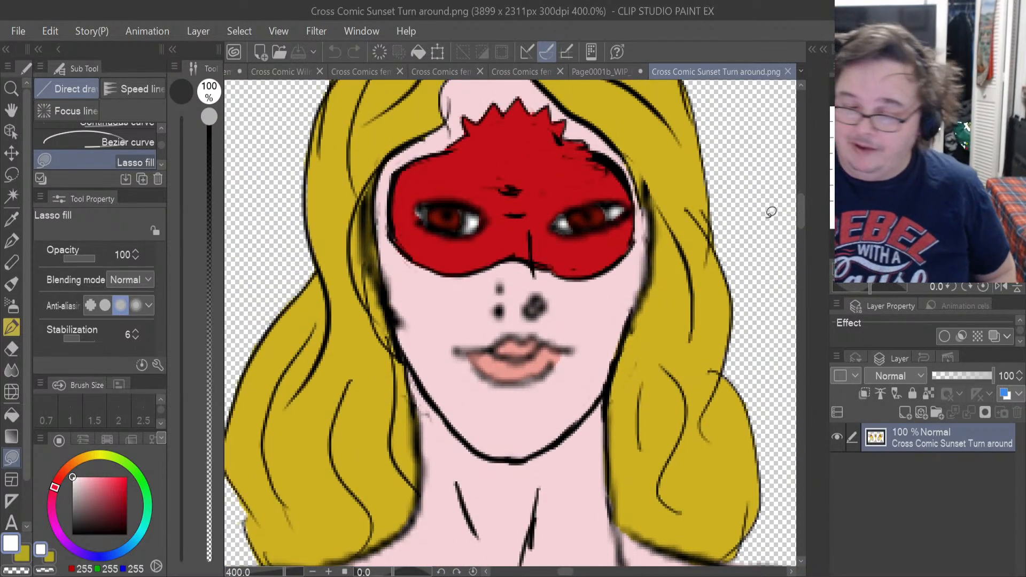
pyautogui.click(12, 225)
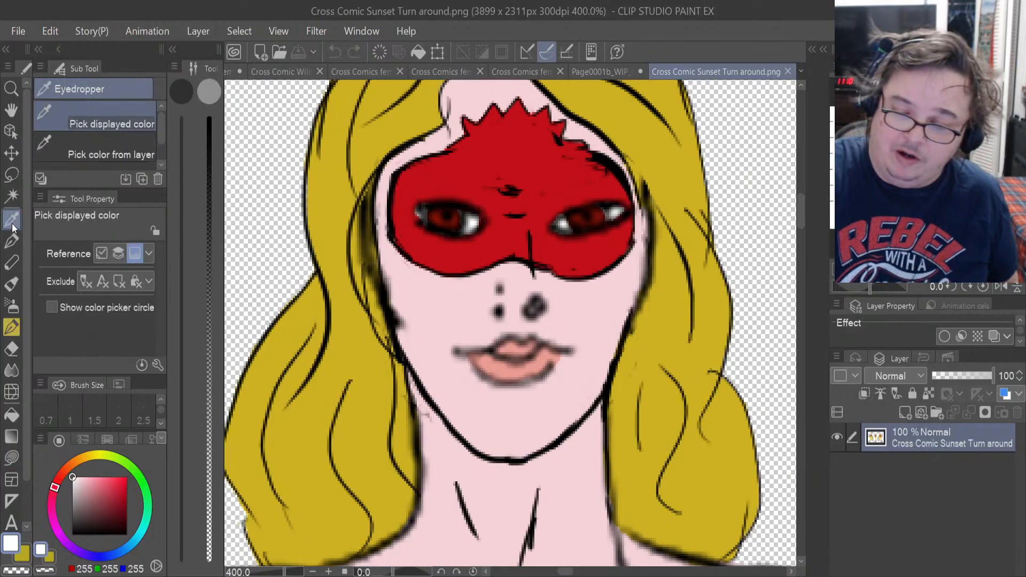
pyautogui.click(602, 206)
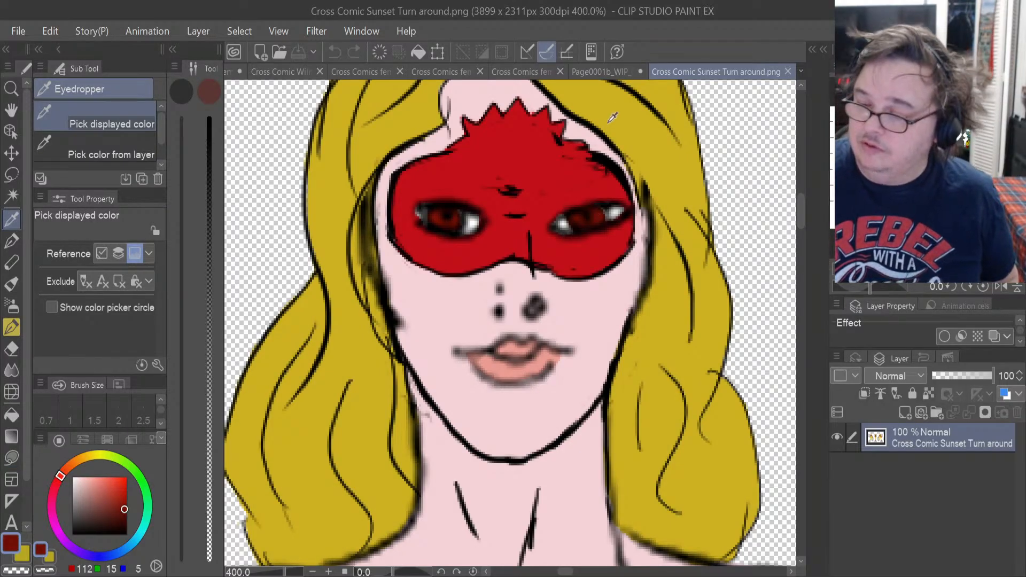
pyautogui.click(602, 72)
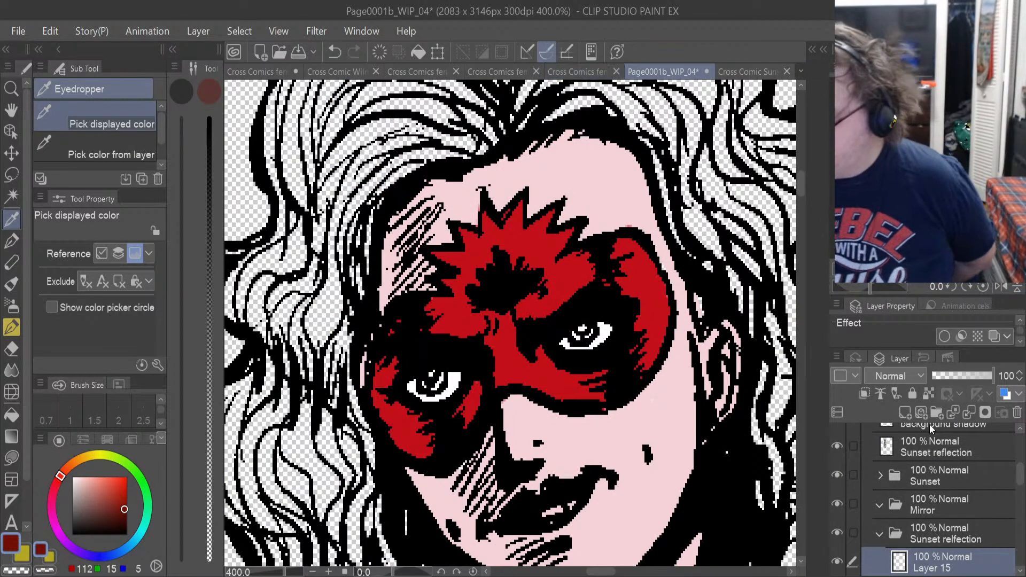
pyautogui.click(918, 416)
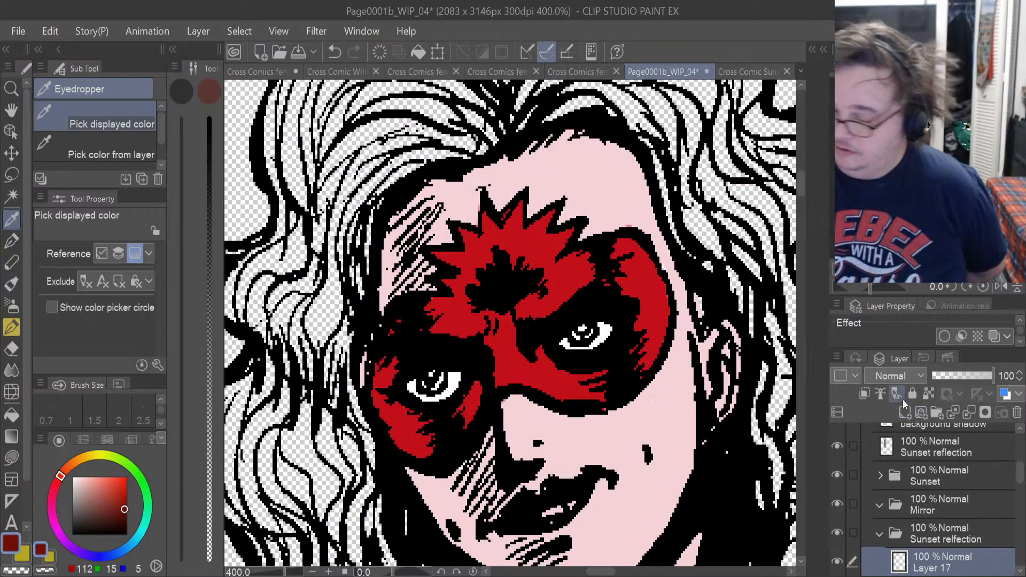
pyautogui.press('u')
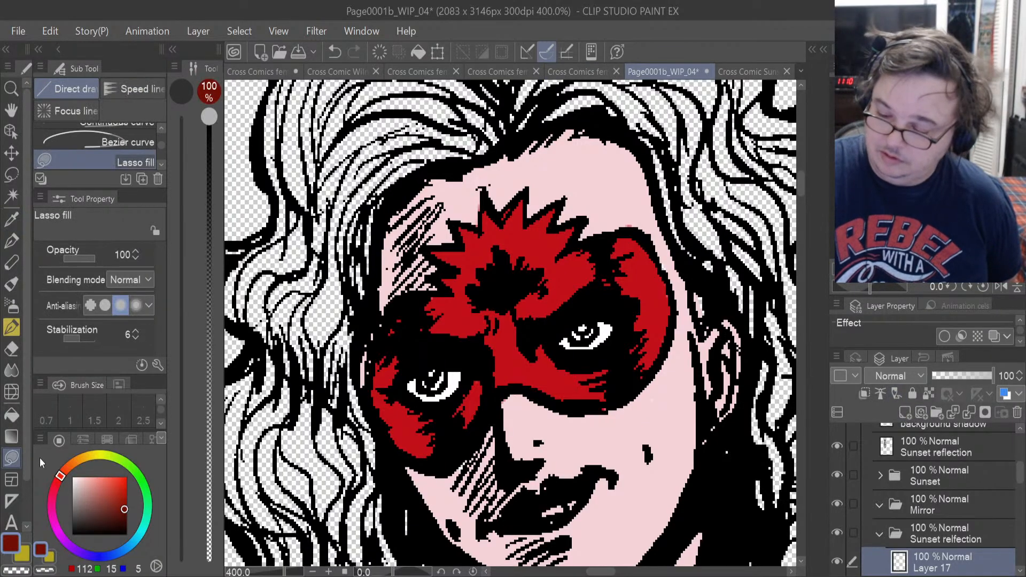
pyautogui.moveTo(427, 366)
pyautogui.mouseDown()
pyautogui.moveTo(434, 392)
pyautogui.moveTo(450, 375)
pyautogui.moveTo(433, 370)
pyautogui.mouseUp()
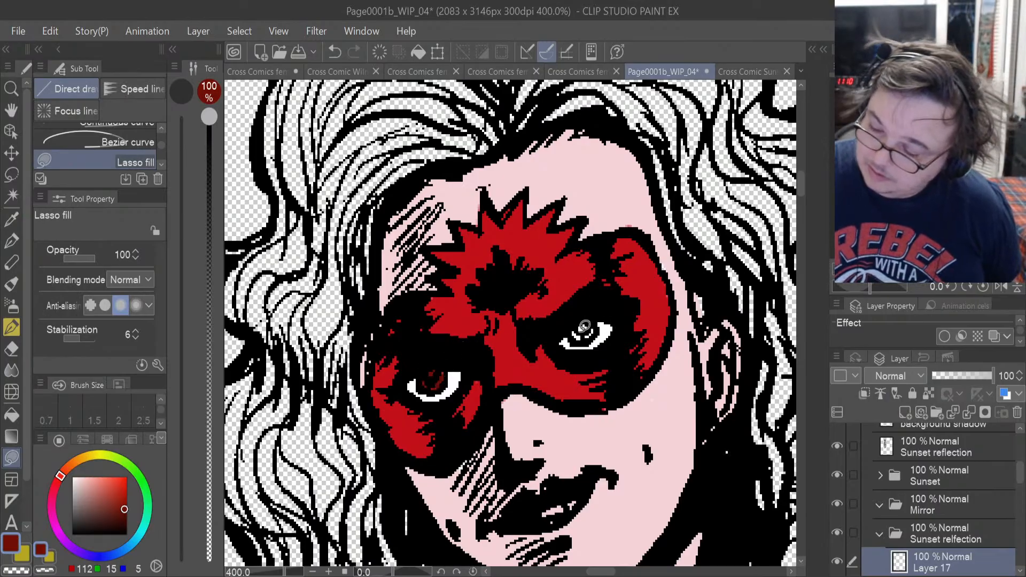
pyautogui.moveTo(582, 316); pyautogui.dragTo(584, 319)
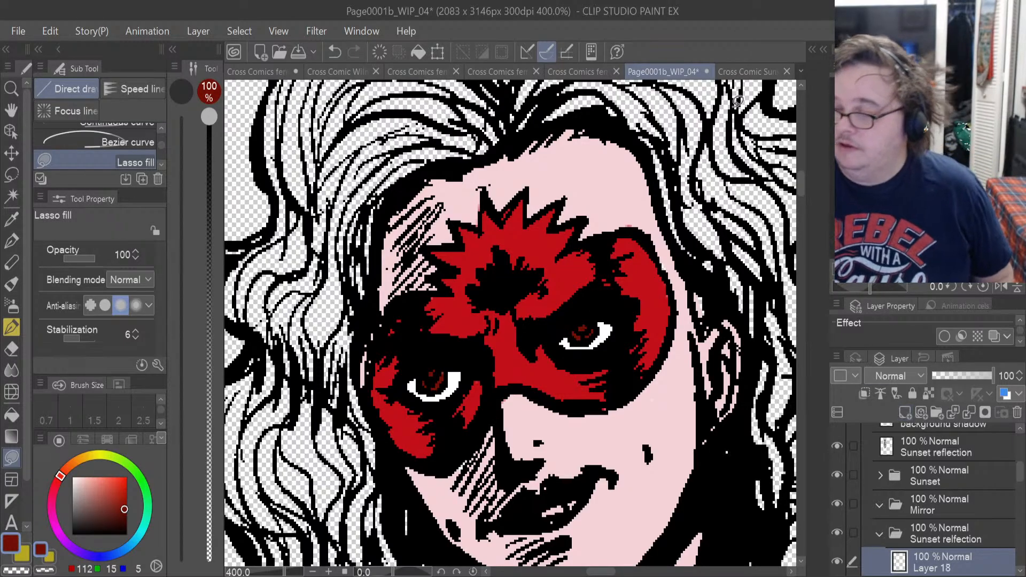
# Sample the salmon pink lip colour from the turnaround reference and lasso-fill the reflection's lips on Layer 18.
pyautogui.click(738, 72)
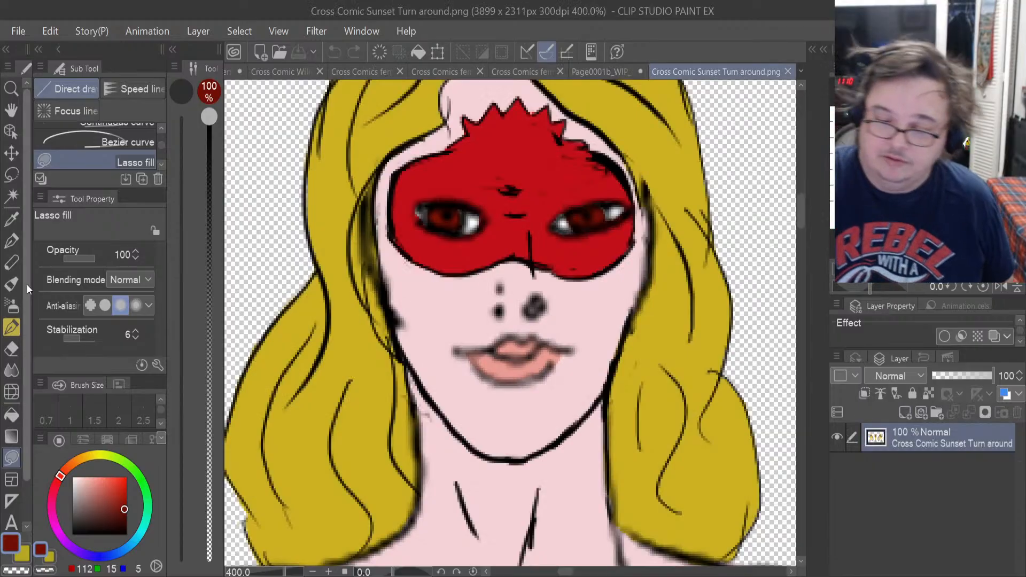
pyautogui.press('i')
pyautogui.click(517, 363)
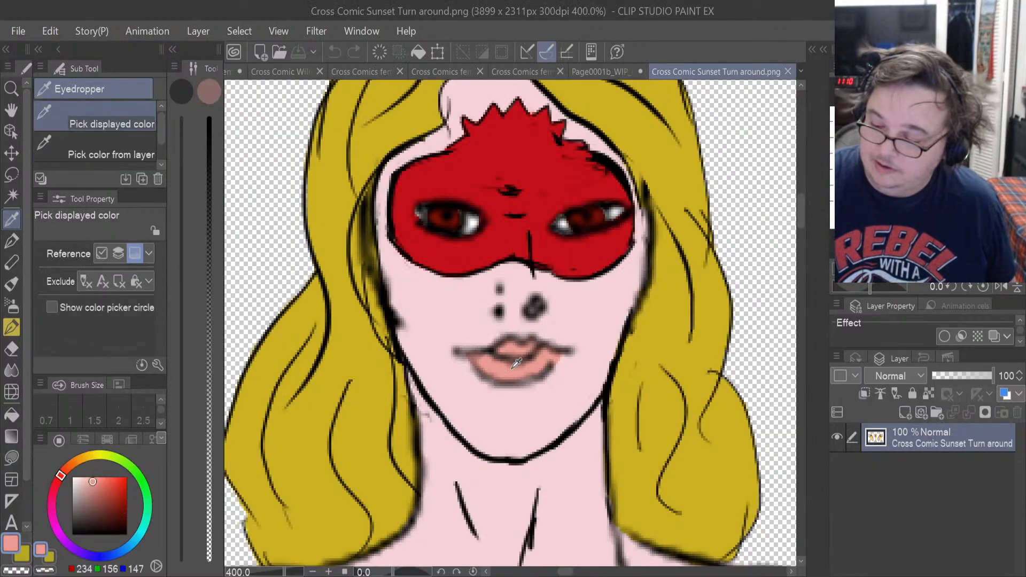
pyautogui.click(591, 72)
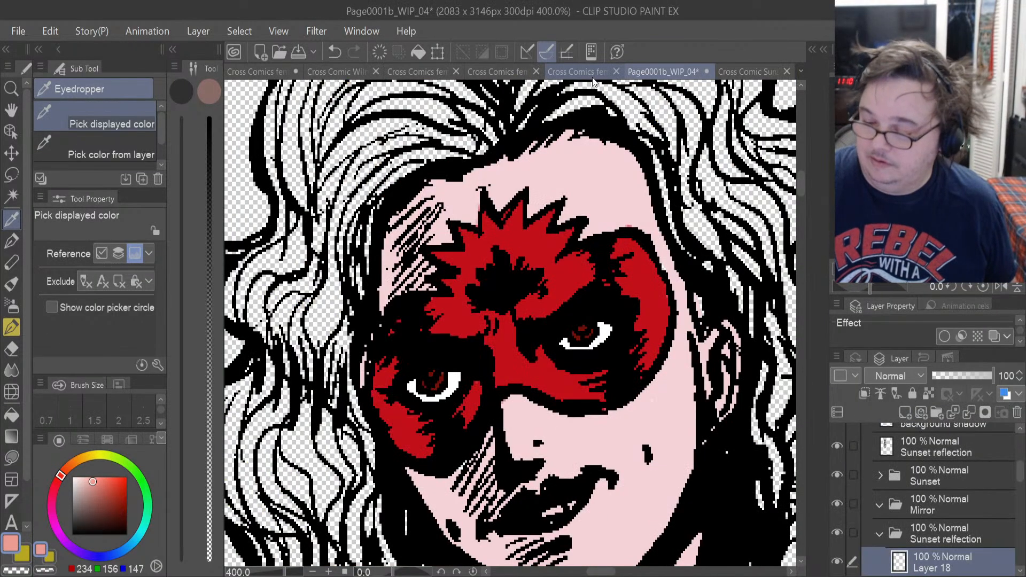
pyautogui.press('u')
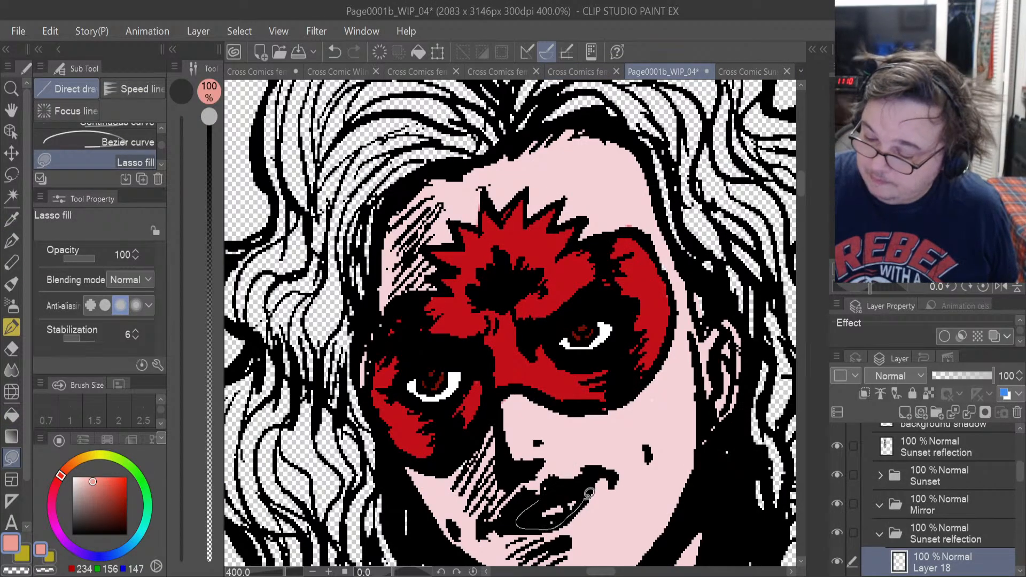
pyautogui.moveTo(588, 492); pyautogui.dragTo(586, 489)
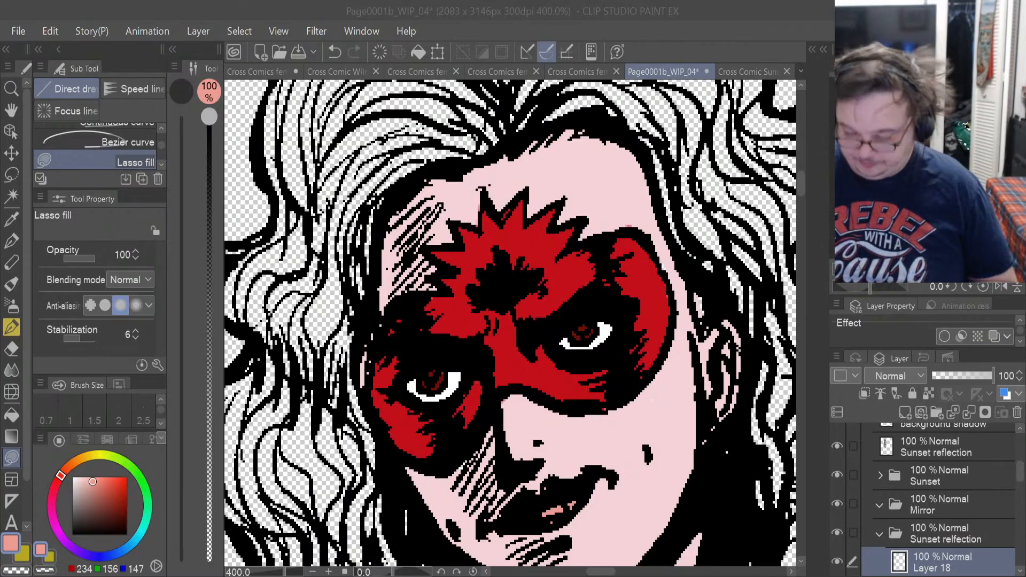
# Sample the golden yellow from the foreground Sunset's hair and add a new layer beneath Layer 12 in the reflection's folder.
pyautogui.scroll(-5, 546, 256)
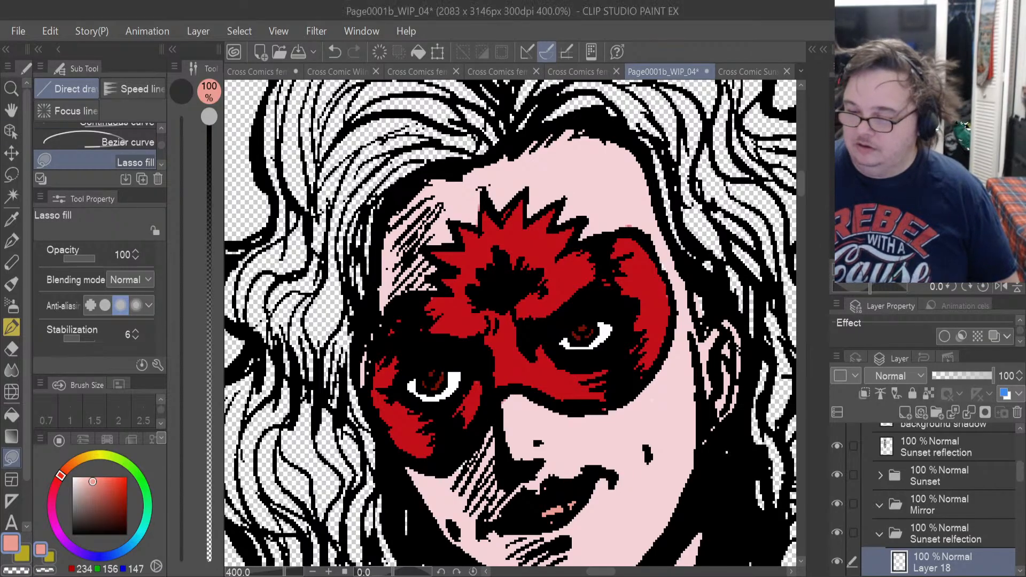
pyautogui.scroll(-2, 546, 260)
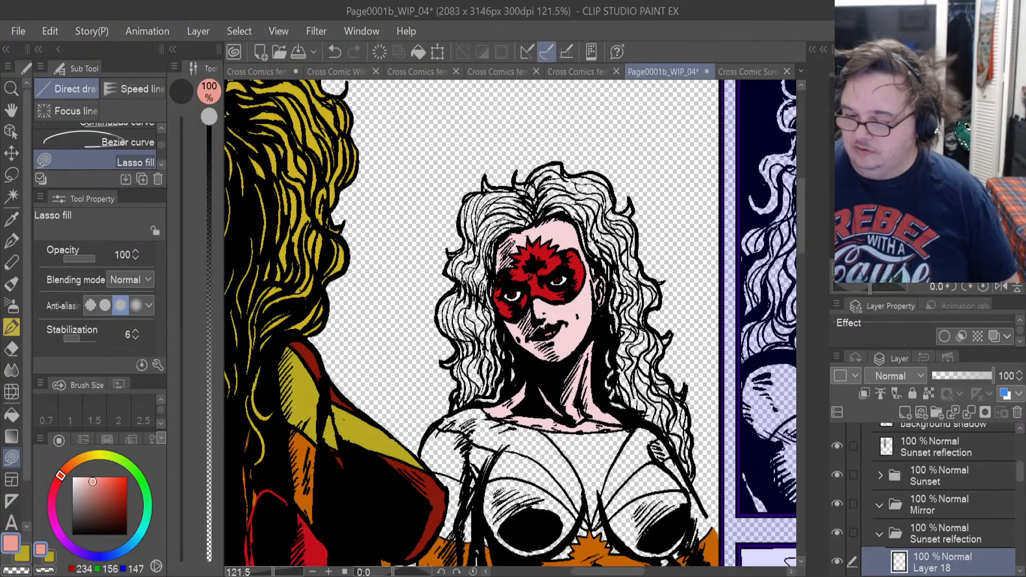
pyautogui.scroll(-1, 545, 259)
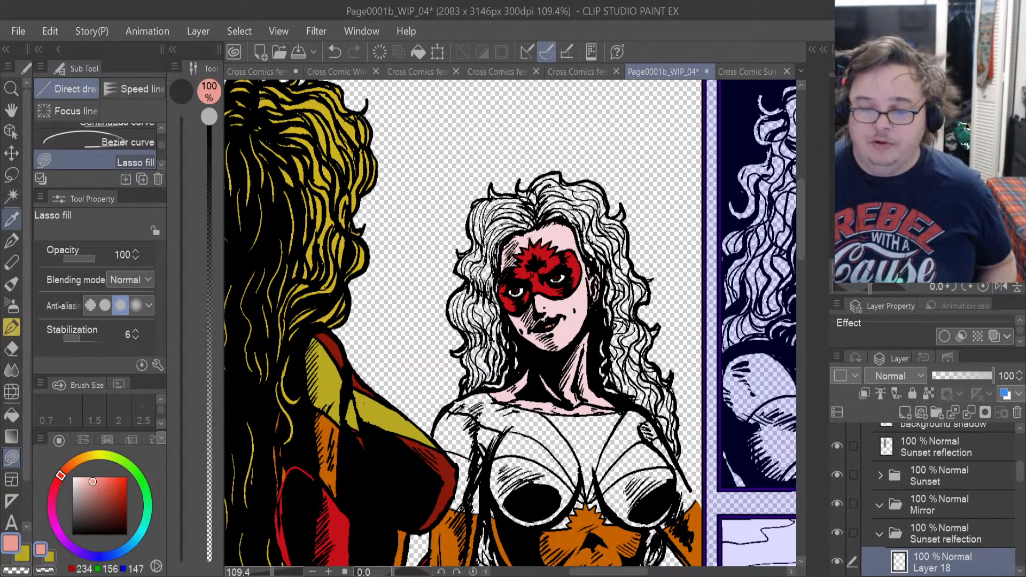
pyautogui.click(11, 218)
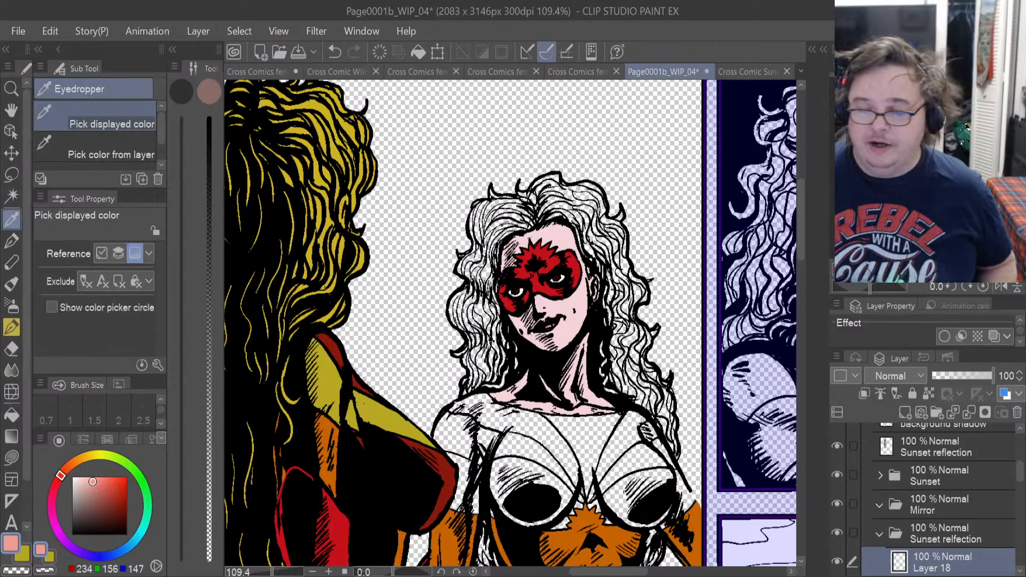
pyautogui.click(328, 108)
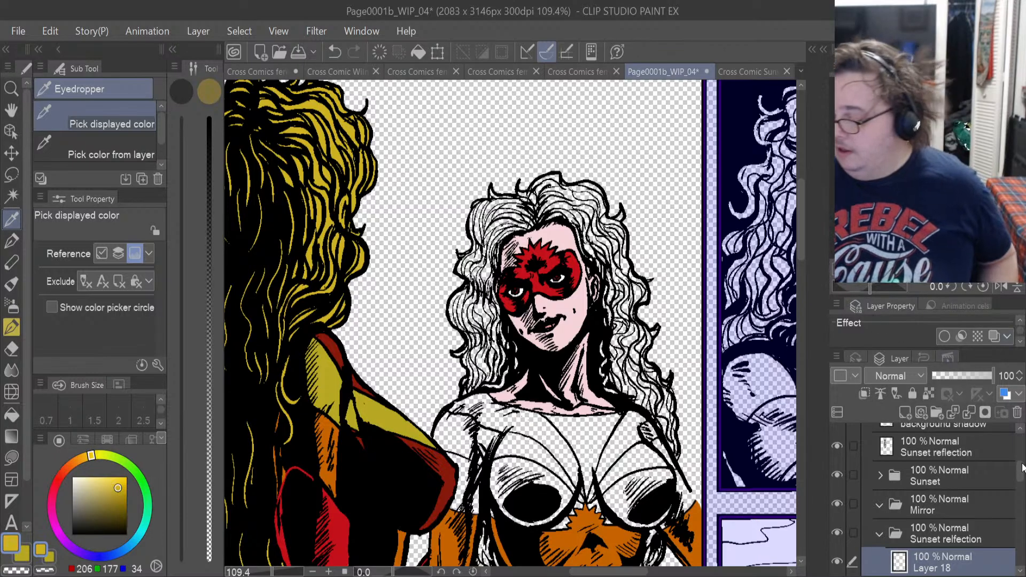
pyautogui.moveTo(1021, 471); pyautogui.dragTo(1020, 501)
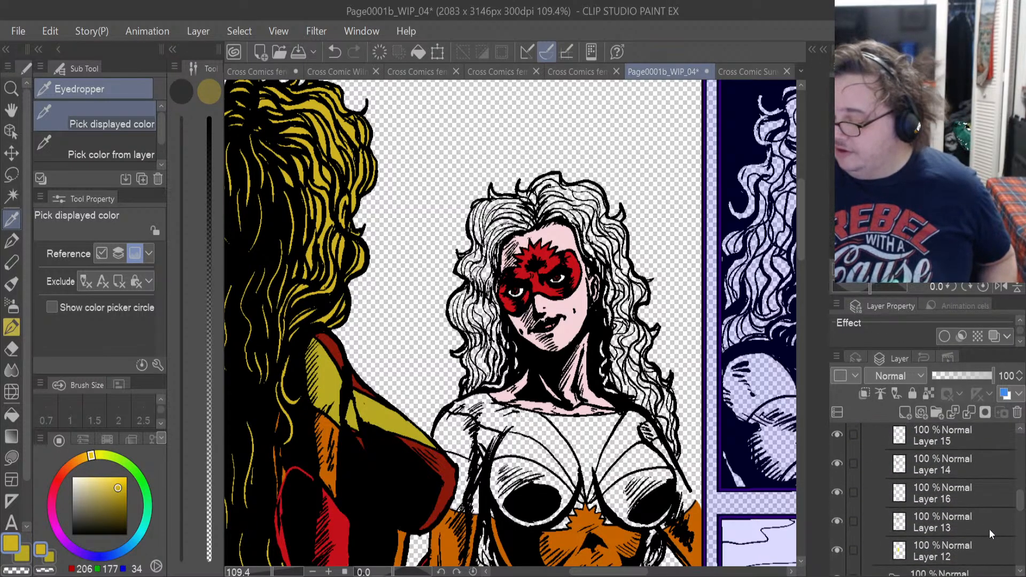
pyautogui.click(967, 554)
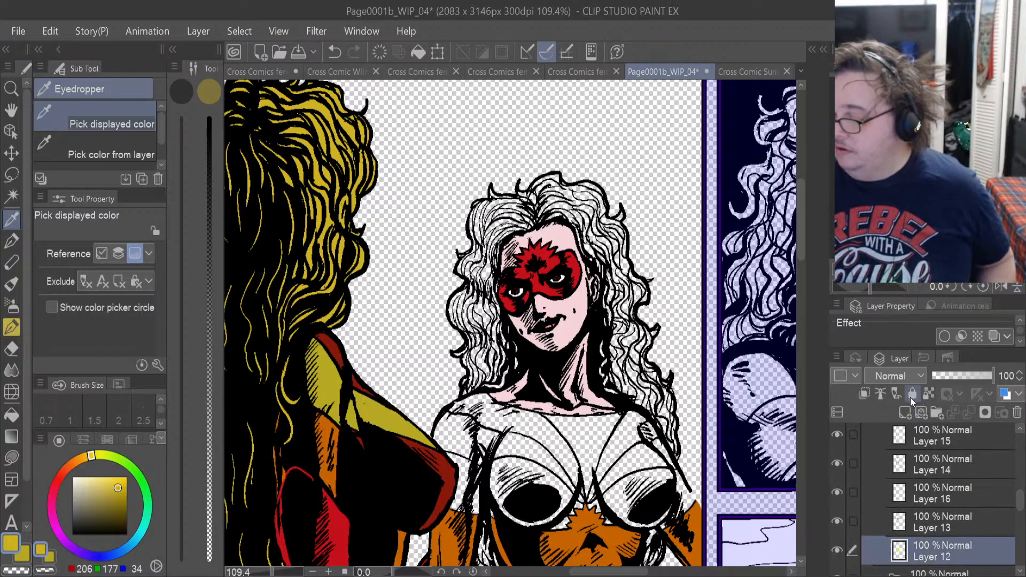
pyautogui.click(906, 414)
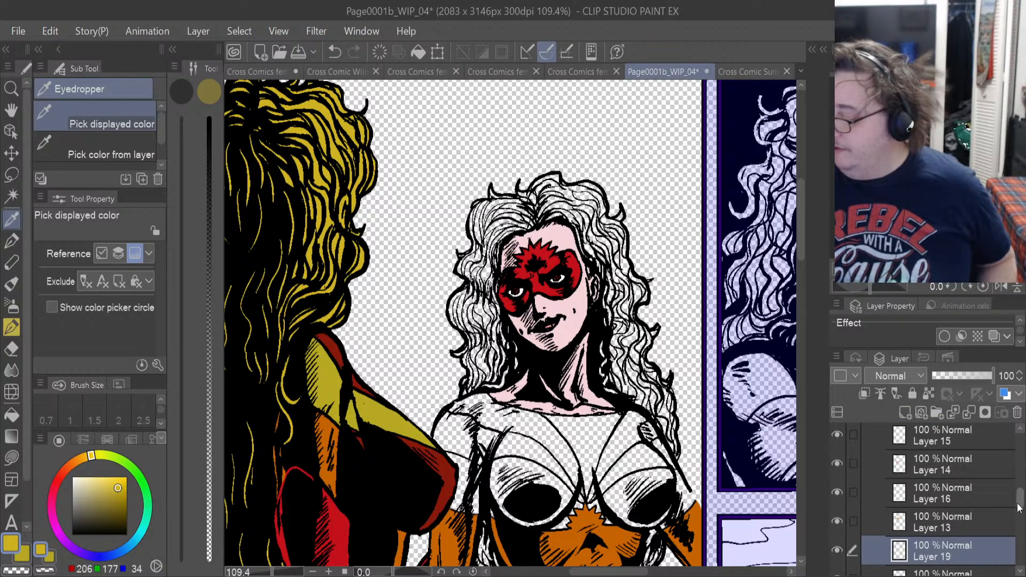
pyautogui.moveTo(1021, 503); pyautogui.dragTo(1021, 517)
pyautogui.moveTo(928, 480); pyautogui.dragTo(937, 515)
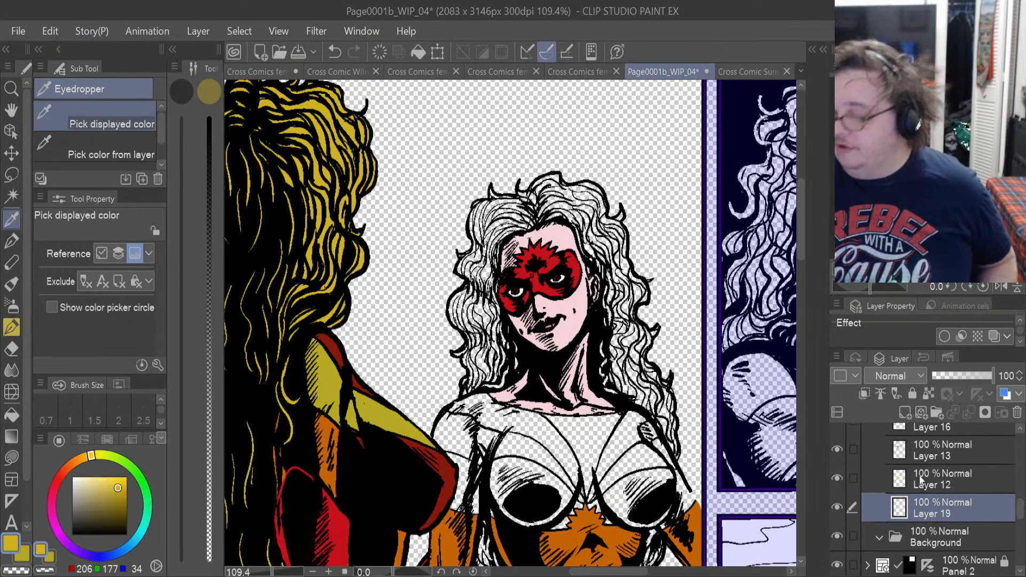
# Lasso-fill the reflection's hair golden yellow on the side with the visible ear, from beside the forehead down past the shoulder.
pyautogui.scroll(2, 658, 282)
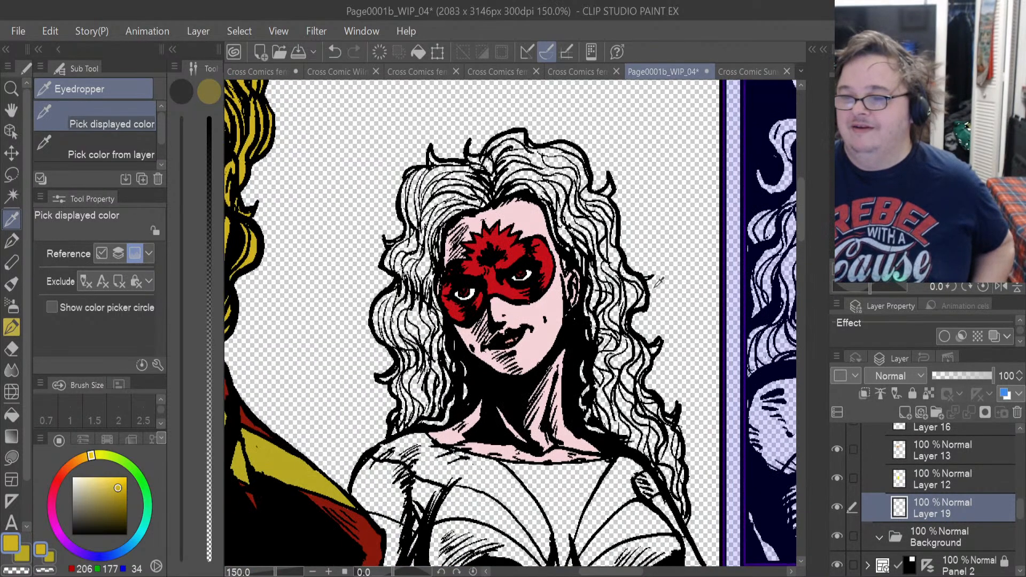
pyautogui.scroll(2, 659, 281)
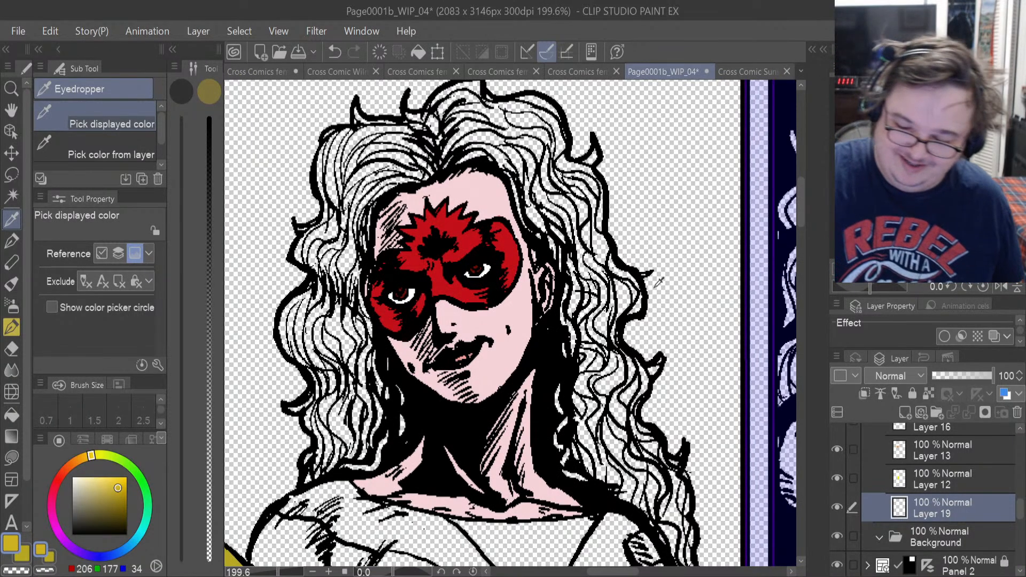
pyautogui.press('u')
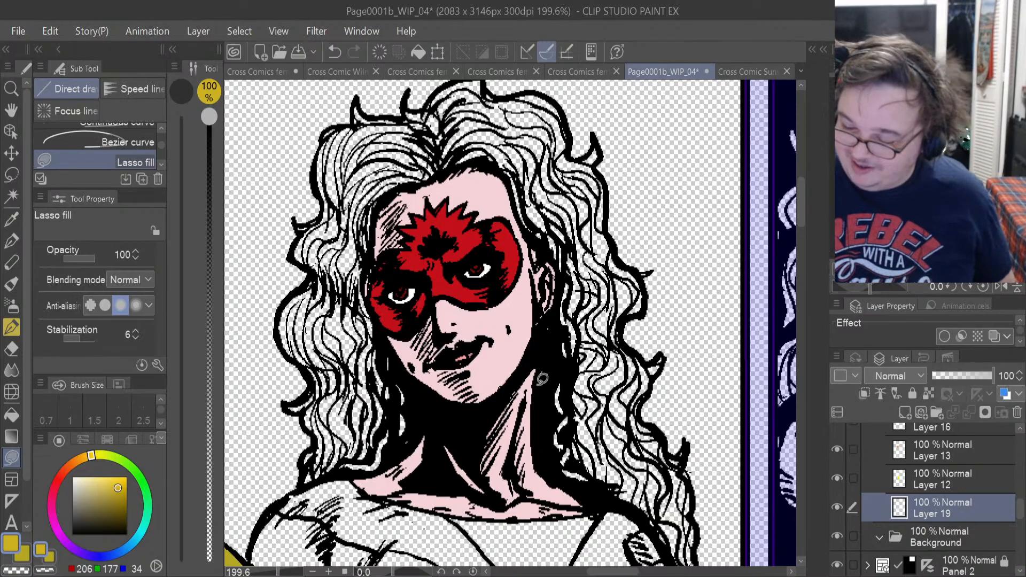
pyautogui.moveTo(542, 379)
pyautogui.mouseDown()
pyautogui.moveTo(567, 470)
pyautogui.moveTo(620, 486)
pyautogui.moveTo(654, 465)
pyautogui.moveTo(661, 437)
pyautogui.moveTo(645, 417)
pyautogui.moveTo(662, 380)
pyautogui.moveTo(663, 342)
pyautogui.moveTo(641, 294)
pyautogui.moveTo(566, 243)
pyautogui.moveTo(554, 308)
pyautogui.mouseUp()
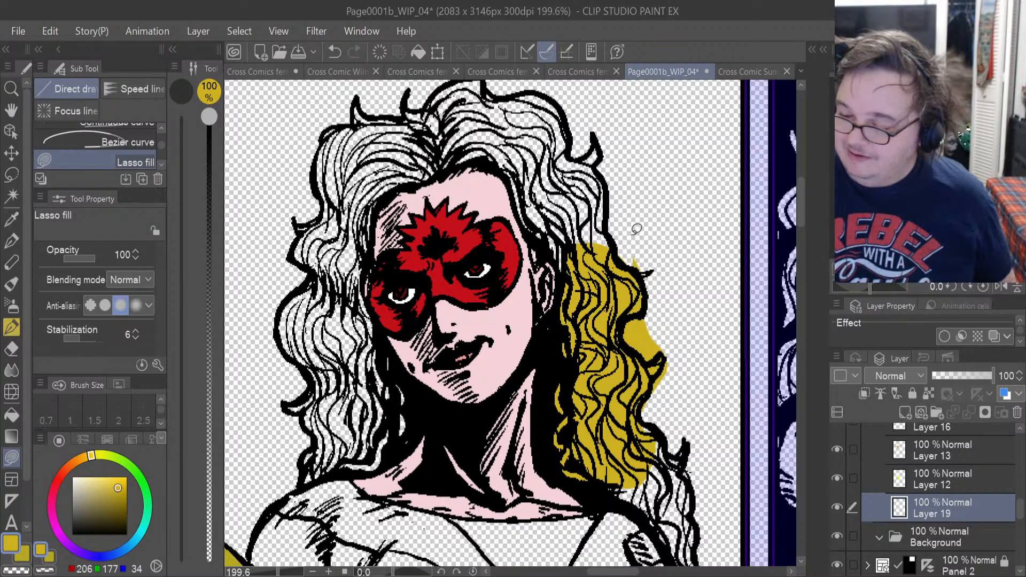
pyautogui.moveTo(569, 273)
pyautogui.mouseDown()
pyautogui.moveTo(516, 207)
pyautogui.moveTo(535, 123)
pyautogui.moveTo(607, 137)
pyautogui.moveTo(628, 254)
pyautogui.mouseUp()
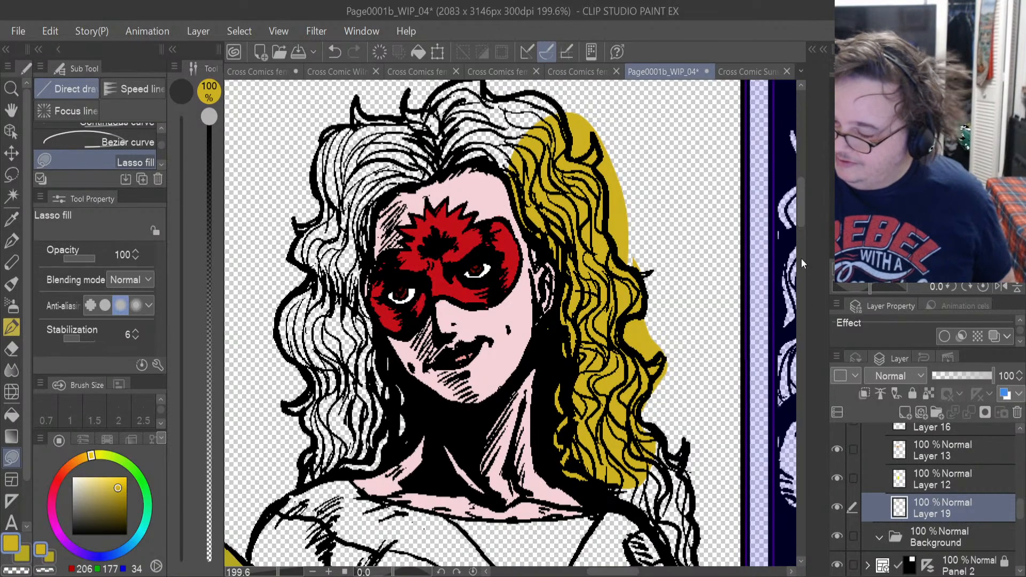
pyautogui.moveTo(803, 208); pyautogui.dragTo(801, 231)
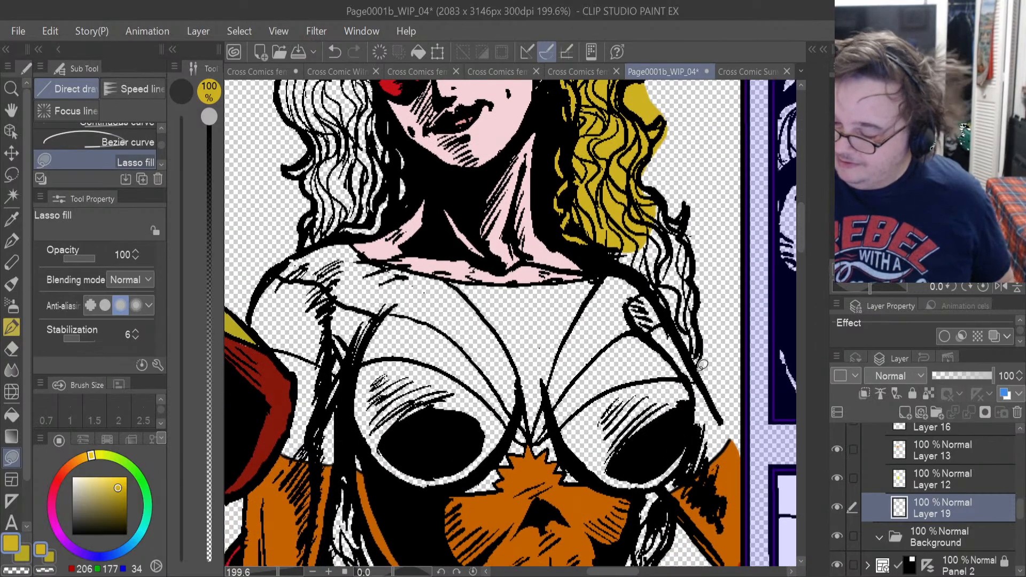
pyautogui.moveTo(700, 365)
pyautogui.mouseDown()
pyautogui.moveTo(648, 287)
pyautogui.moveTo(609, 255)
pyautogui.moveTo(626, 198)
pyautogui.moveTo(682, 188)
pyautogui.moveTo(703, 364)
pyautogui.mouseUp()
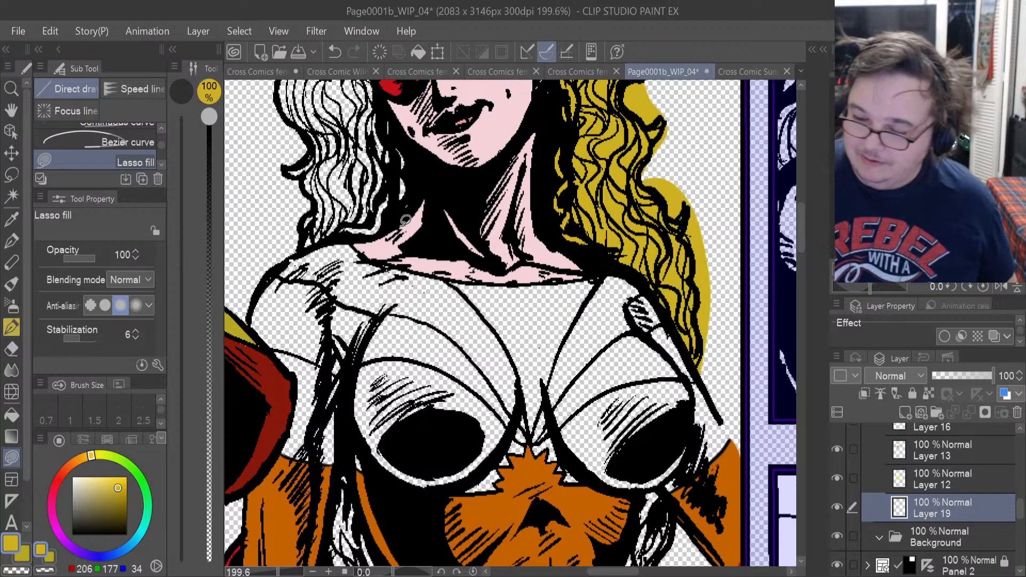
# Lasso-fill the reflection's hair golden yellow on the side without the visible ear, from the shoulder up past the temple.
pyautogui.moveTo(406, 220)
pyautogui.mouseDown()
pyautogui.moveTo(411, 159)
pyautogui.moveTo(382, 107)
pyautogui.moveTo(324, 109)
pyautogui.moveTo(282, 167)
pyautogui.moveTo(291, 247)
pyautogui.mouseUp()
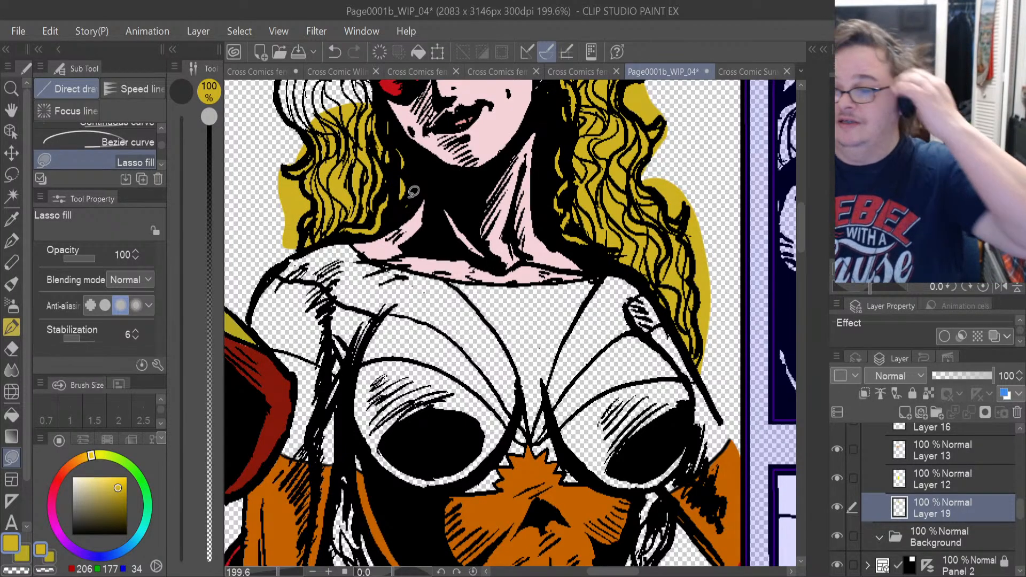
pyautogui.moveTo(798, 260); pyautogui.dragTo(802, 220)
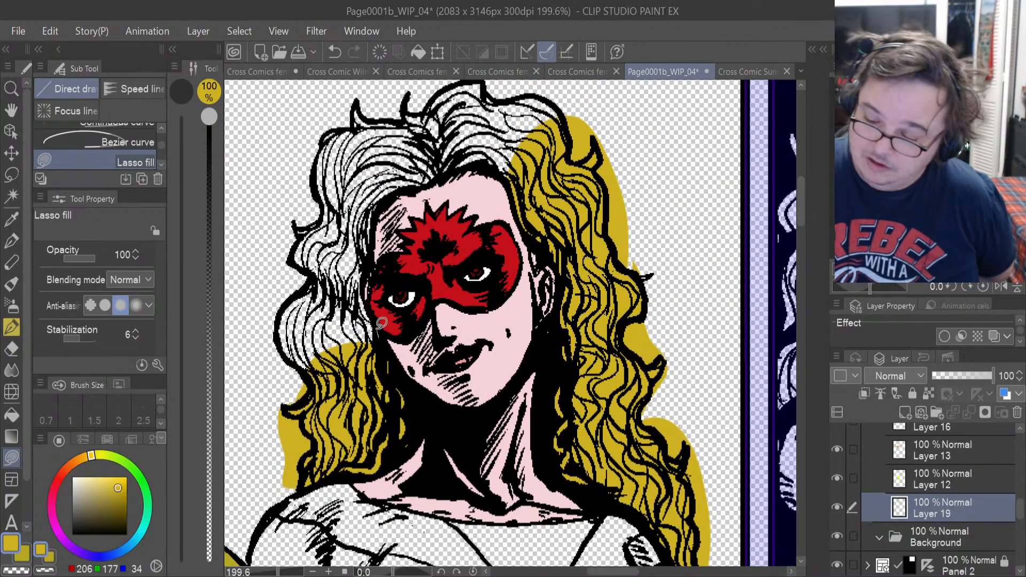
pyautogui.moveTo(381, 323)
pyautogui.mouseDown()
pyautogui.moveTo(372, 206)
pyautogui.moveTo(315, 181)
pyautogui.moveTo(261, 252)
pyautogui.moveTo(283, 433)
pyautogui.mouseUp()
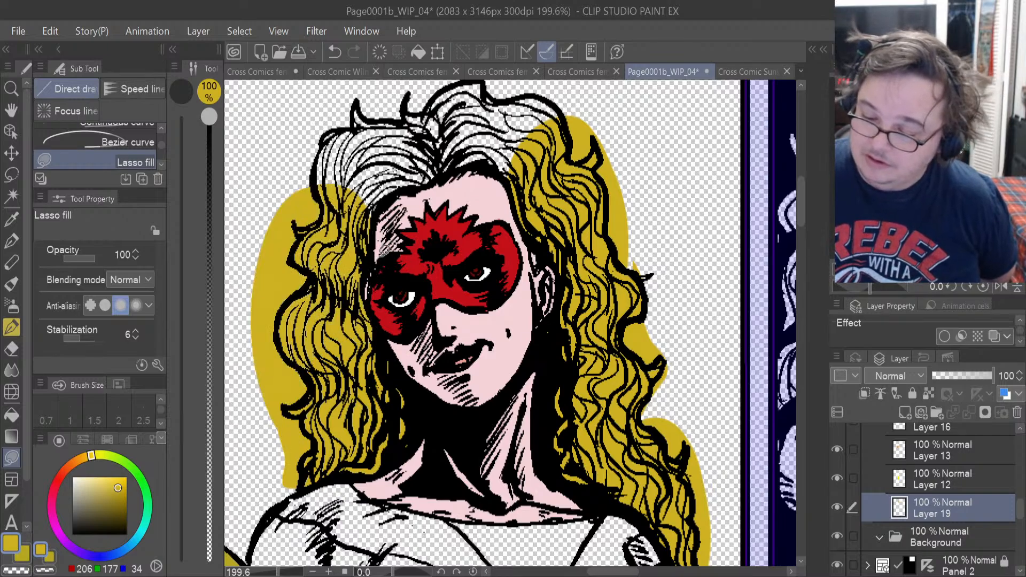
# Lasso-fill the hair above the reflection's forehead and the remaining gap at the crown with golden yellow on Layer 19.
pyautogui.moveTo(383, 250)
pyautogui.mouseDown()
pyautogui.moveTo(396, 199)
pyautogui.moveTo(378, 210)
pyautogui.moveTo(375, 218)
pyautogui.moveTo(430, 174)
pyautogui.moveTo(426, 140)
pyautogui.moveTo(391, 99)
pyautogui.moveTo(315, 133)
pyautogui.mouseUp()
pyautogui.moveTo(419, 187)
pyautogui.mouseDown()
pyautogui.moveTo(476, 146)
pyautogui.moveTo(454, 99)
pyautogui.moveTo(381, 107)
pyautogui.mouseUp()
pyautogui.moveTo(459, 170)
pyautogui.mouseDown()
pyautogui.moveTo(531, 179)
pyautogui.moveTo(571, 139)
pyautogui.moveTo(561, 106)
pyautogui.moveTo(529, 86)
pyautogui.moveTo(459, 102)
pyautogui.mouseUp()
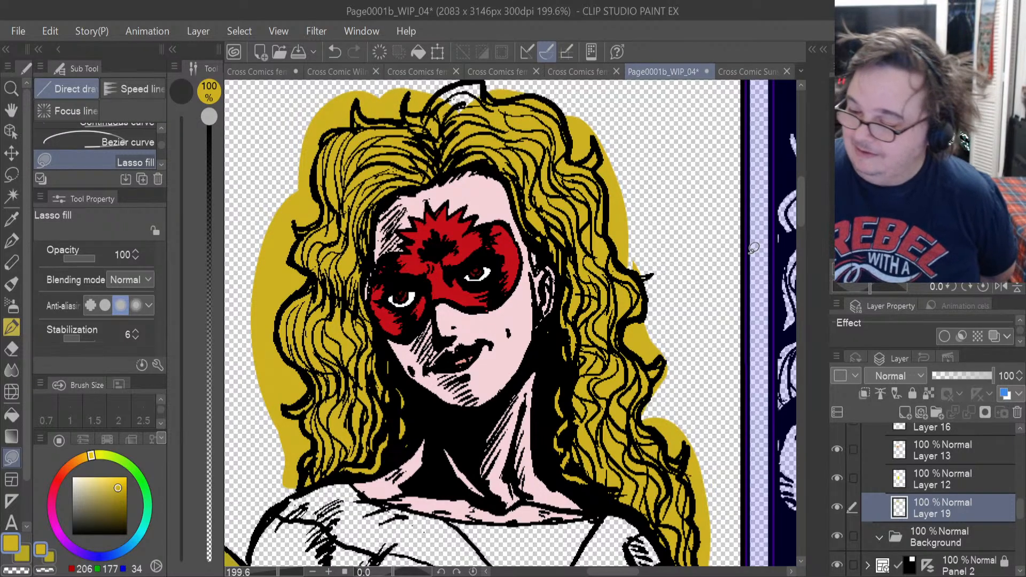
pyautogui.scroll(-4, 799, 228)
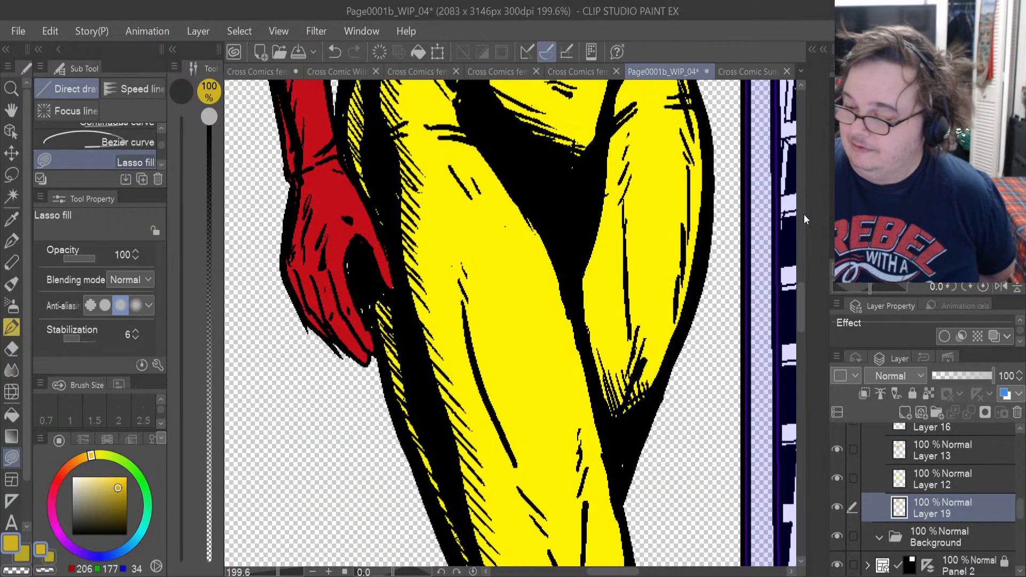
pyautogui.scroll(5, 804, 214)
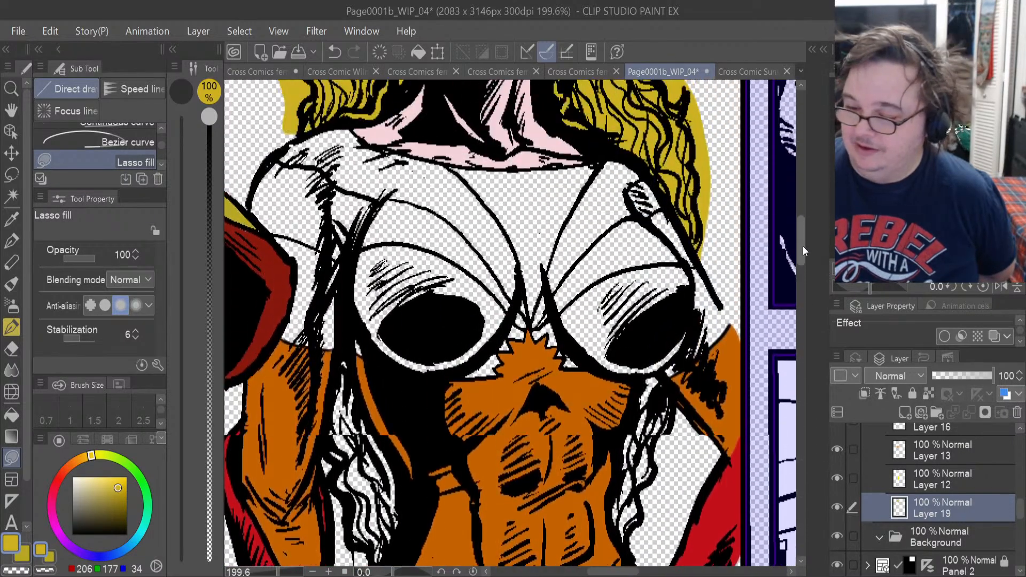
pyautogui.scroll(5, 794, 217)
pyautogui.moveTo(490, 191)
pyautogui.mouseDown()
pyautogui.moveTo(478, 181)
pyautogui.moveTo(428, 211)
pyautogui.moveTo(483, 211)
pyautogui.mouseUp()
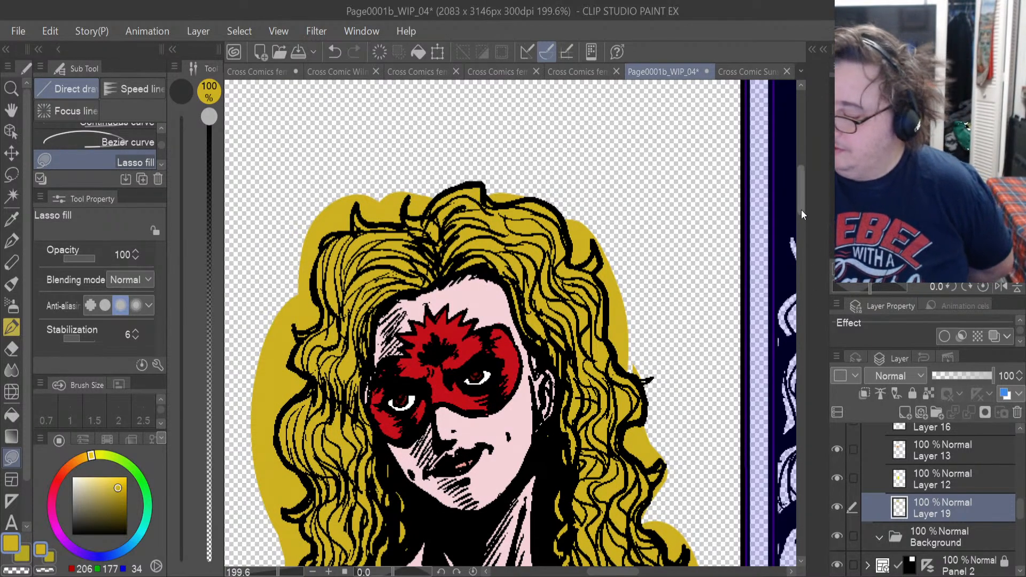
# Lasso-fill the reflection's lower hair locks golden yellow on both sides of the torso, between the arms and waist.
pyautogui.moveTo(800, 210); pyautogui.dragTo(800, 268)
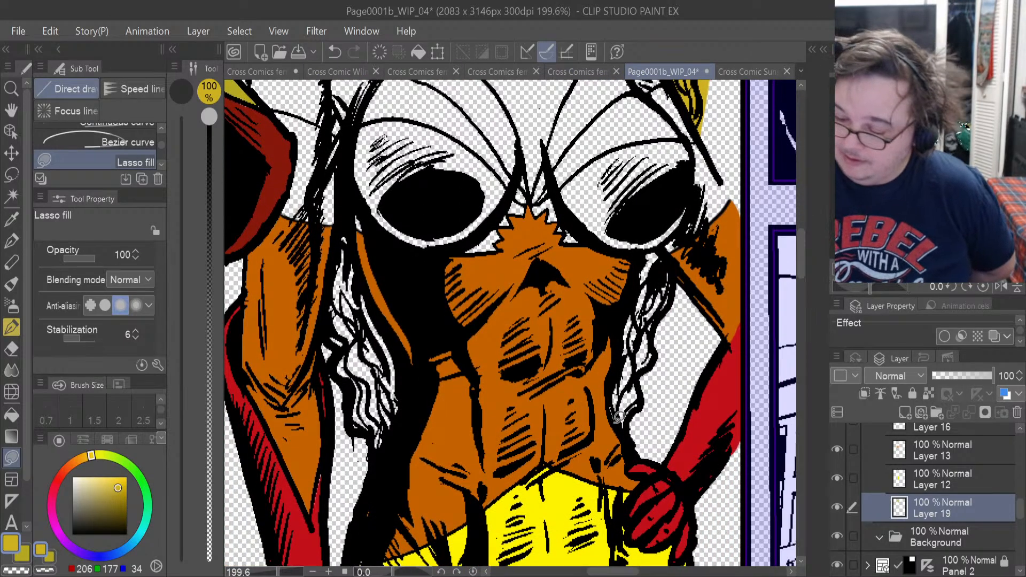
pyautogui.moveTo(610, 408)
pyautogui.mouseDown()
pyautogui.moveTo(660, 395)
pyautogui.moveTo(687, 291)
pyautogui.moveTo(668, 250)
pyautogui.moveTo(641, 255)
pyautogui.moveTo(626, 299)
pyautogui.moveTo(614, 436)
pyautogui.mouseUp()
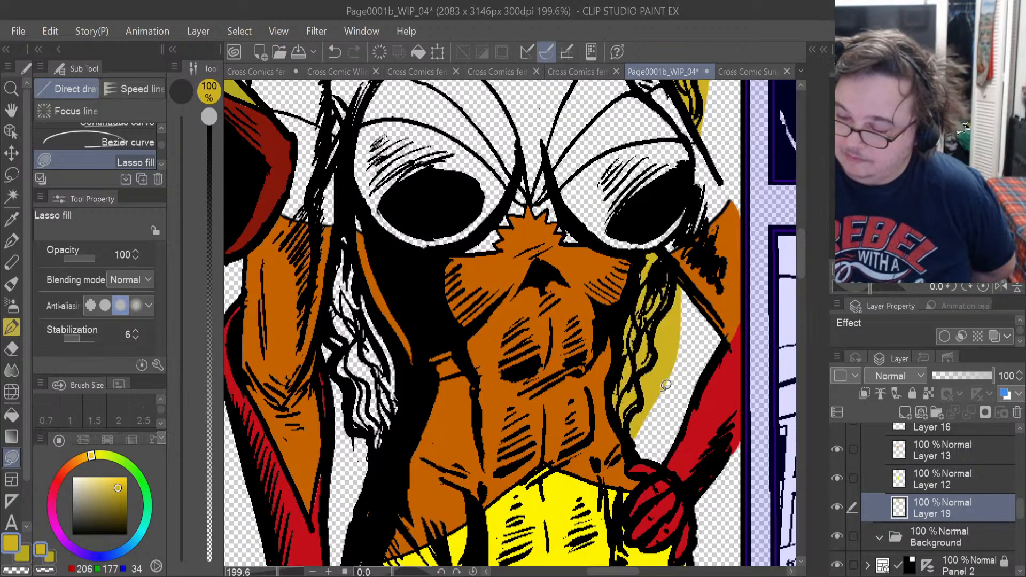
pyautogui.moveTo(375, 458)
pyautogui.mouseDown()
pyautogui.moveTo(412, 386)
pyautogui.moveTo(357, 243)
pyautogui.moveTo(336, 250)
pyautogui.moveTo(324, 311)
pyautogui.mouseUp()
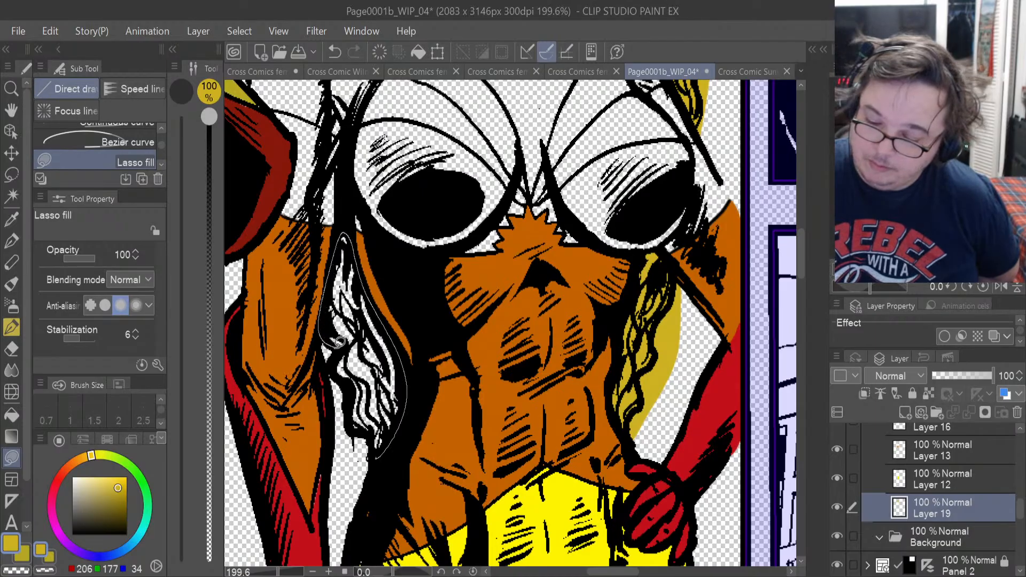
pyautogui.moveTo(365, 427); pyautogui.dragTo(375, 459)
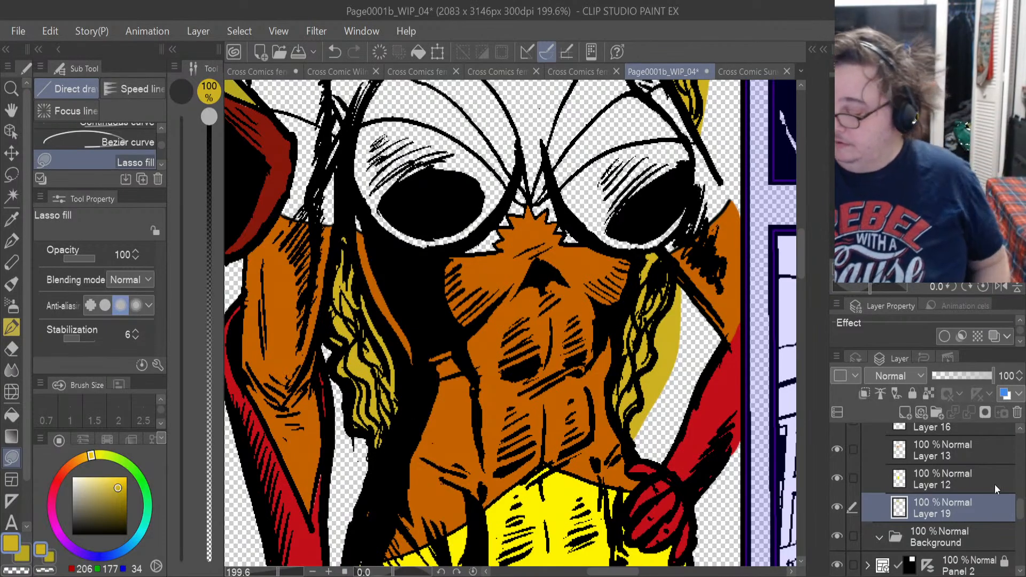
# Lasso-fill a small pure white highlight in each of the reflection's irises on Layer 18.
pyautogui.scroll(5, 940, 496)
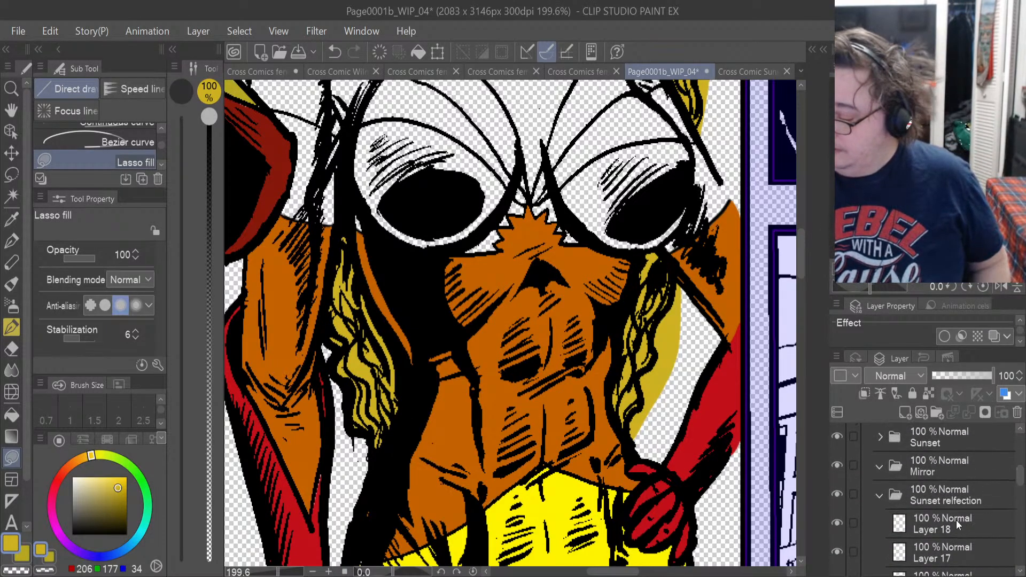
pyautogui.click(956, 520)
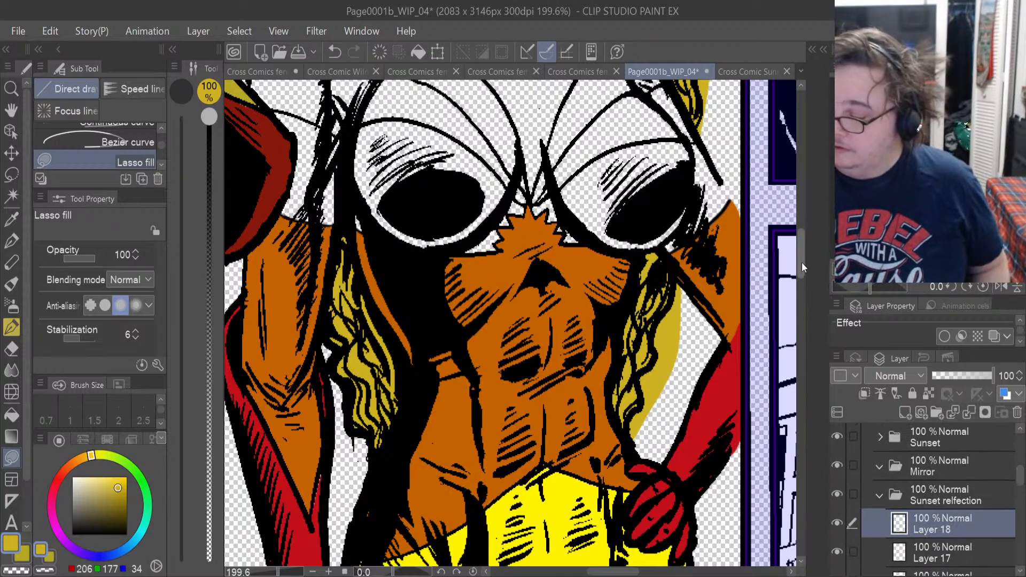
pyautogui.moveTo(802, 262); pyautogui.dragTo(798, 203)
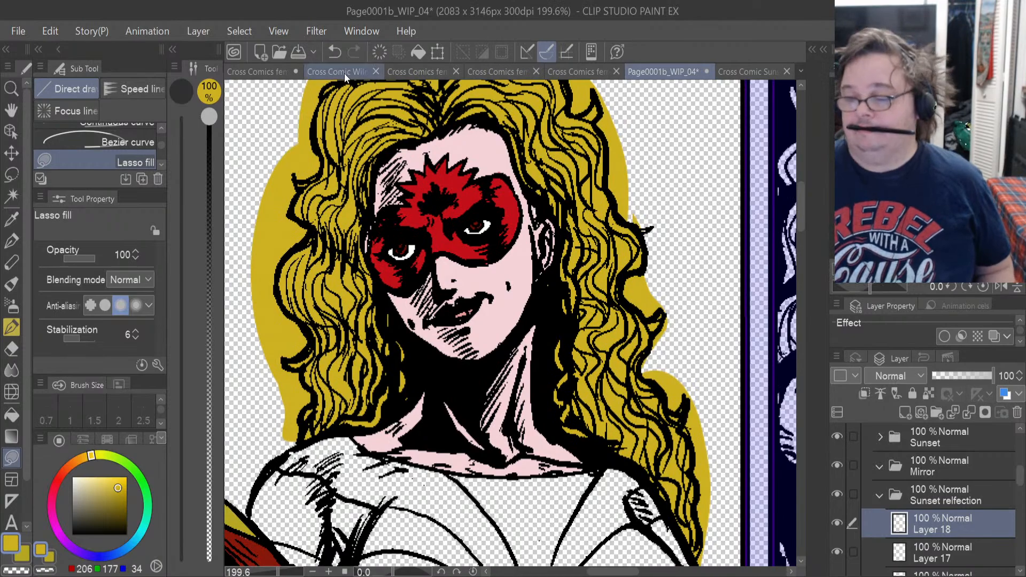
pyautogui.scroll(5, 414, 245)
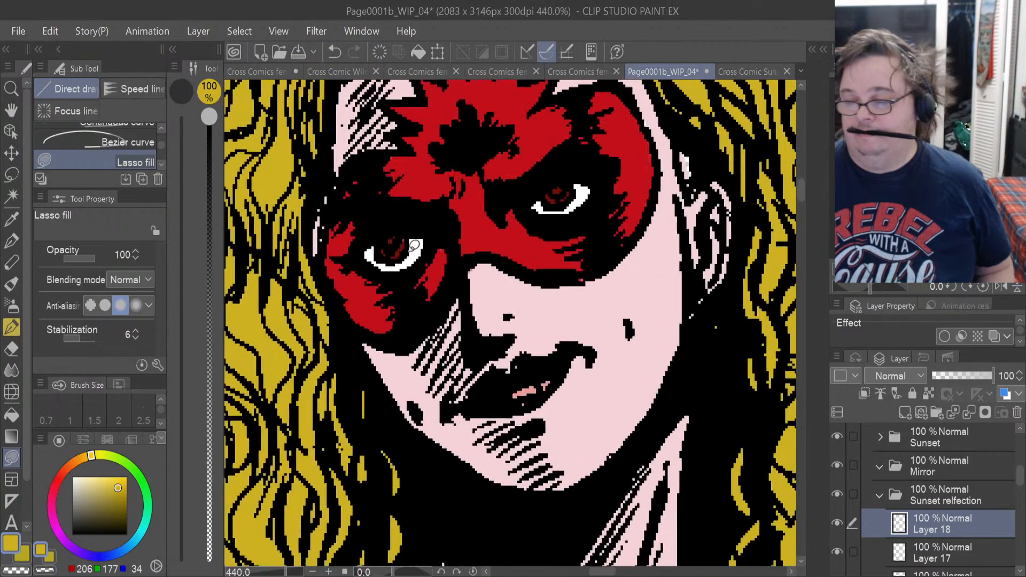
pyautogui.scroll(2, 414, 246)
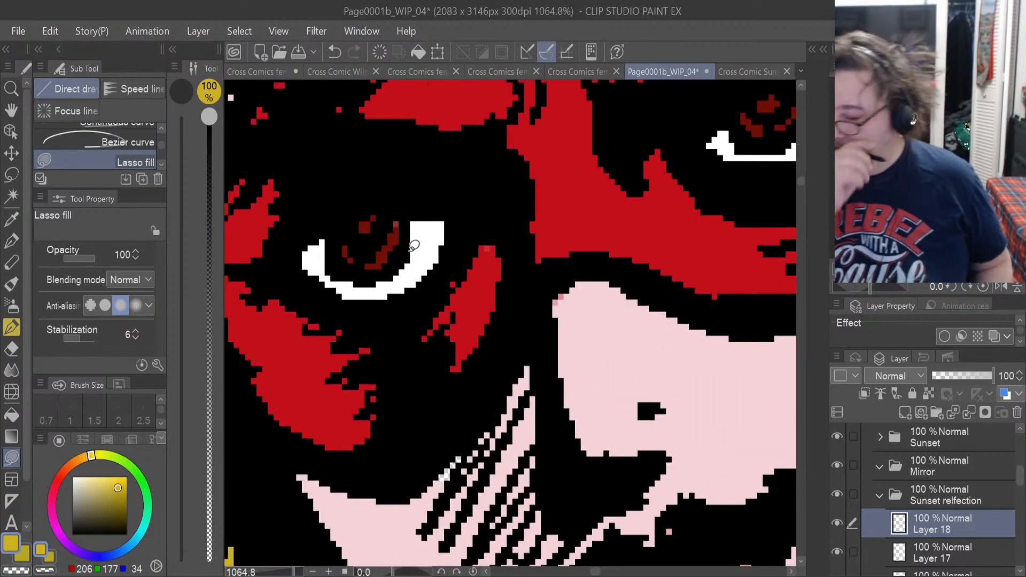
pyautogui.click(838, 523)
pyautogui.click(837, 522)
pyautogui.click(838, 522)
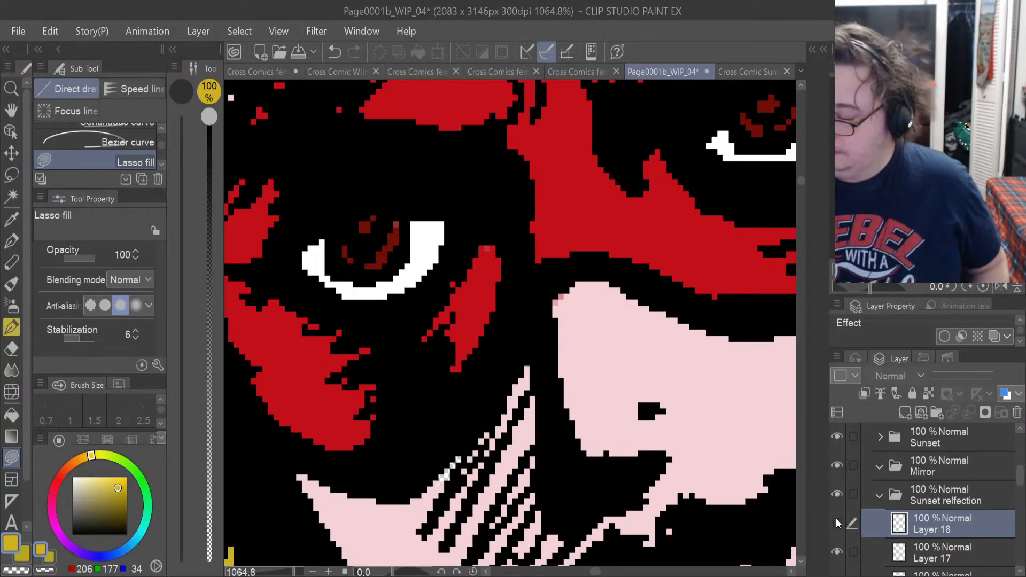
pyautogui.click(838, 523)
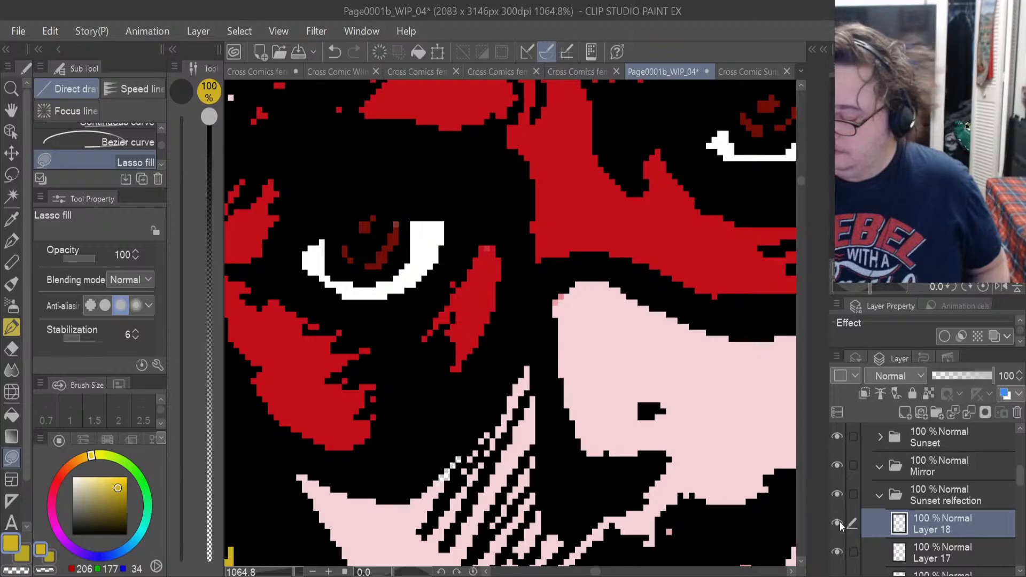
pyautogui.moveTo(79, 488); pyautogui.dragTo(60, 468)
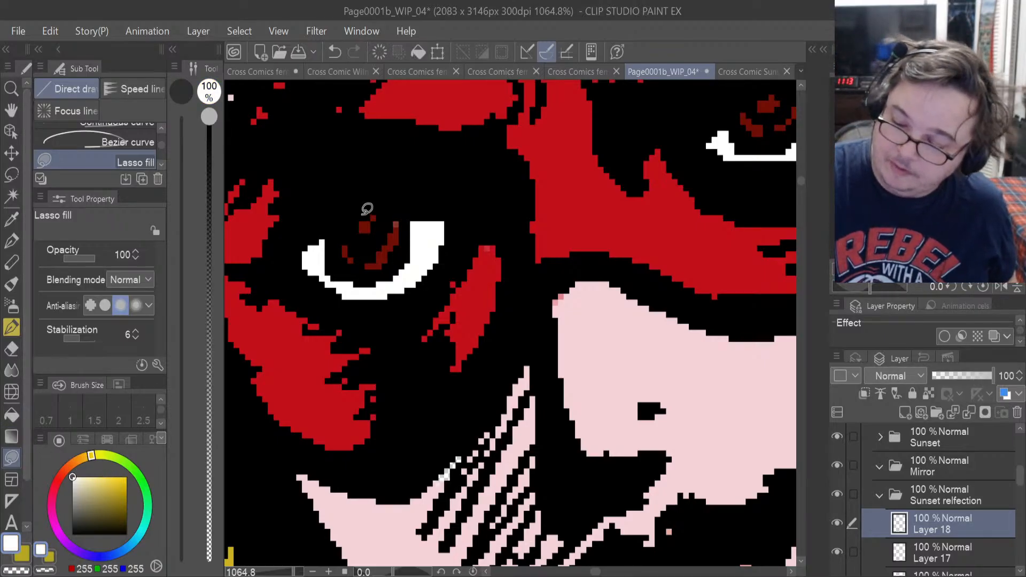
pyautogui.moveTo(368, 213)
pyautogui.mouseDown()
pyautogui.moveTo(382, 224)
pyautogui.moveTo(378, 216)
pyautogui.mouseUp()
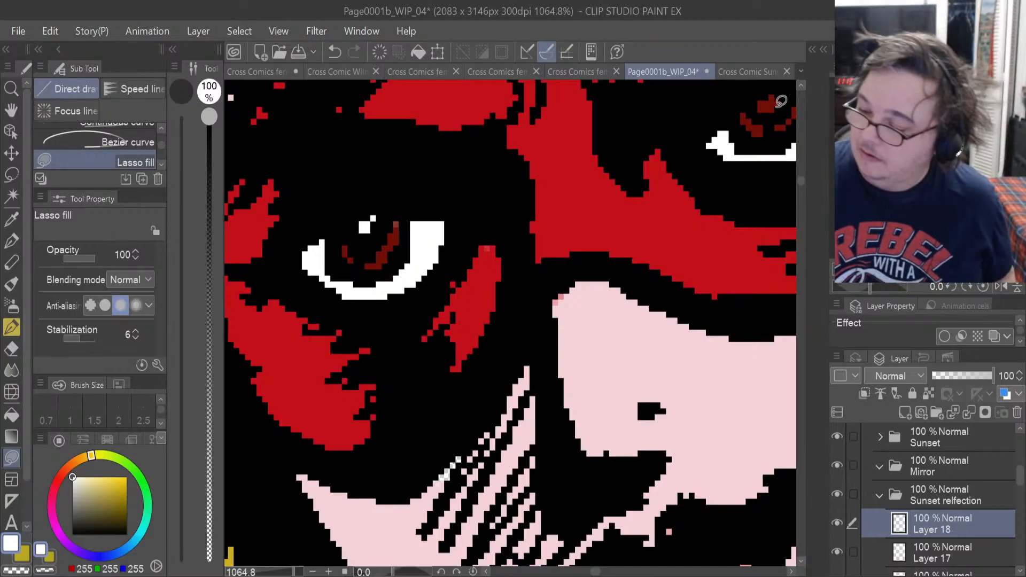
pyautogui.hscroll(5, 602, 572)
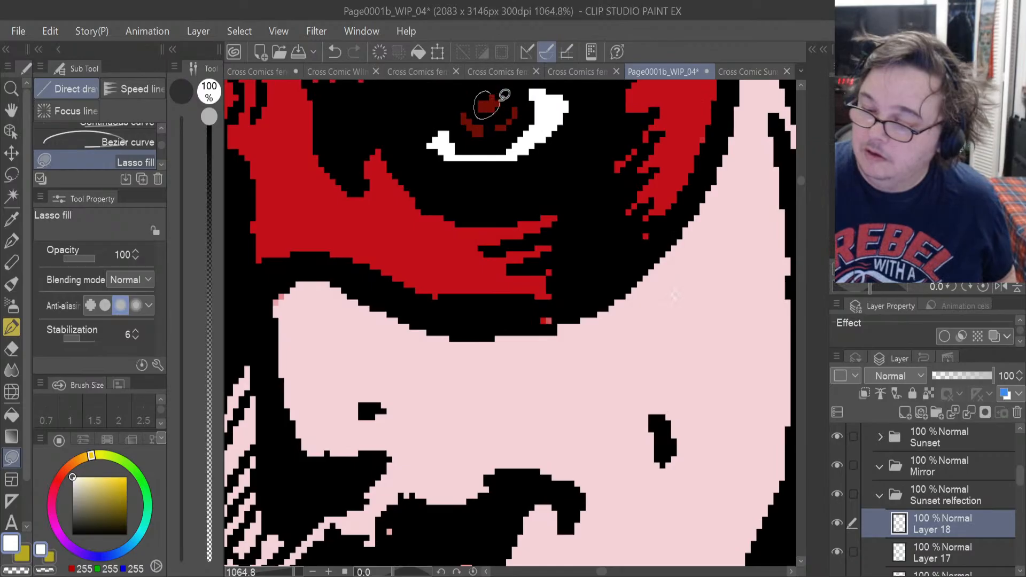
pyautogui.moveTo(505, 95); pyautogui.dragTo(504, 95)
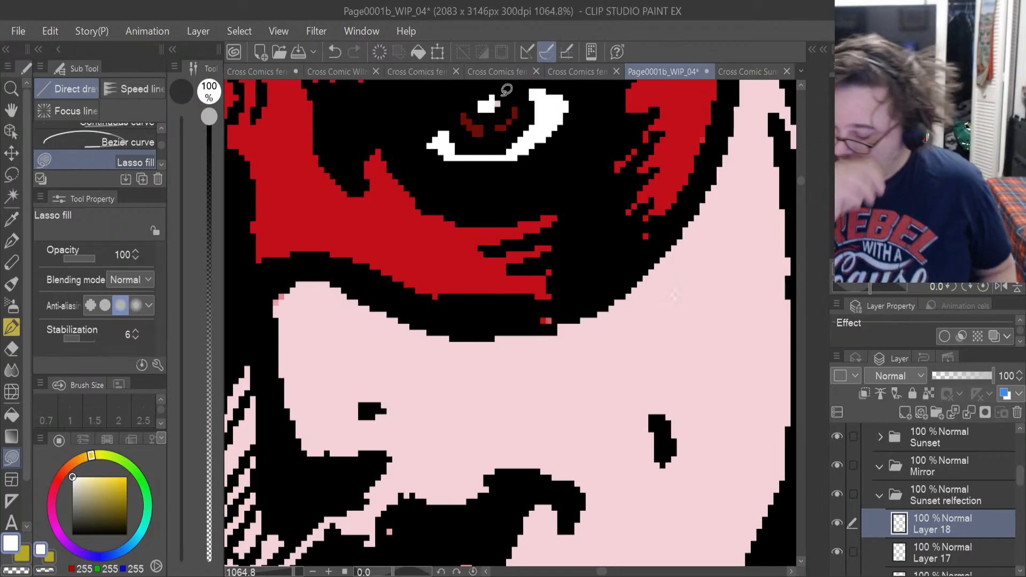
# Inspect the reflection's face for stray colour and toggle the visibility of Layers 15 and 14 to find the mask's layer.
pyautogui.scroll(-3, 506, 90)
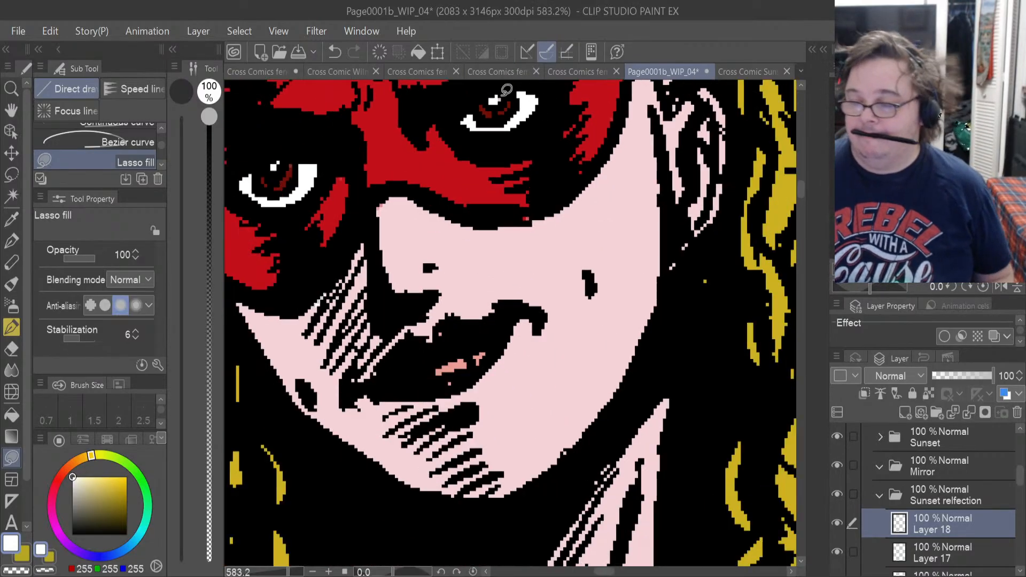
pyautogui.scroll(-2, 416, 367)
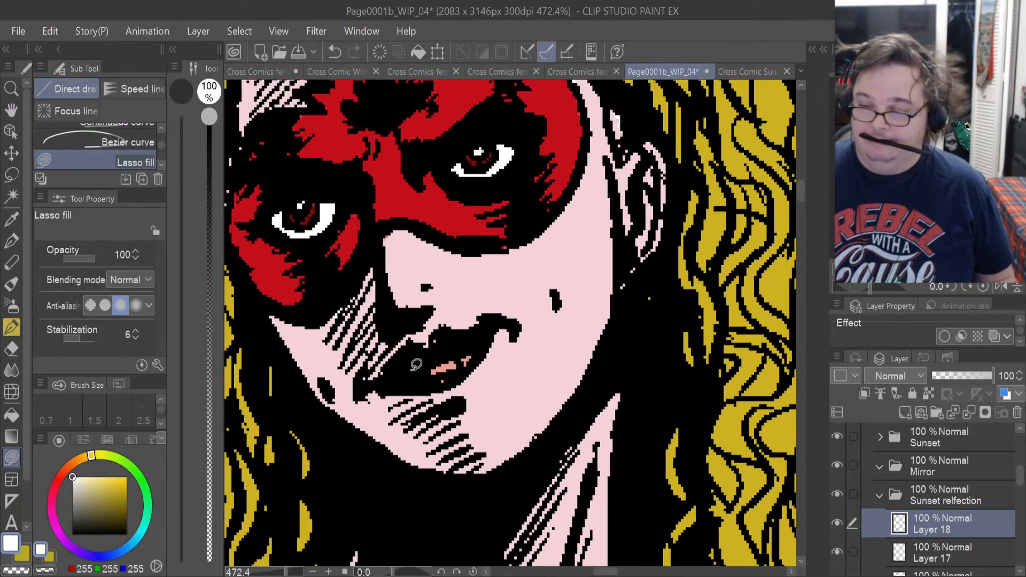
pyautogui.scroll(2, 398, 270)
pyautogui.scroll(2, 385, 236)
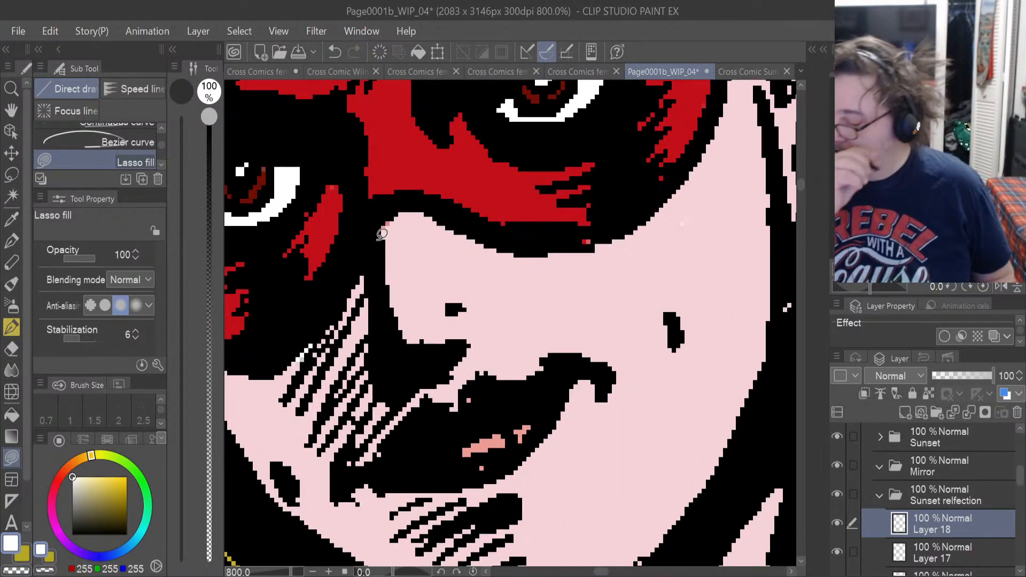
pyautogui.click(928, 555)
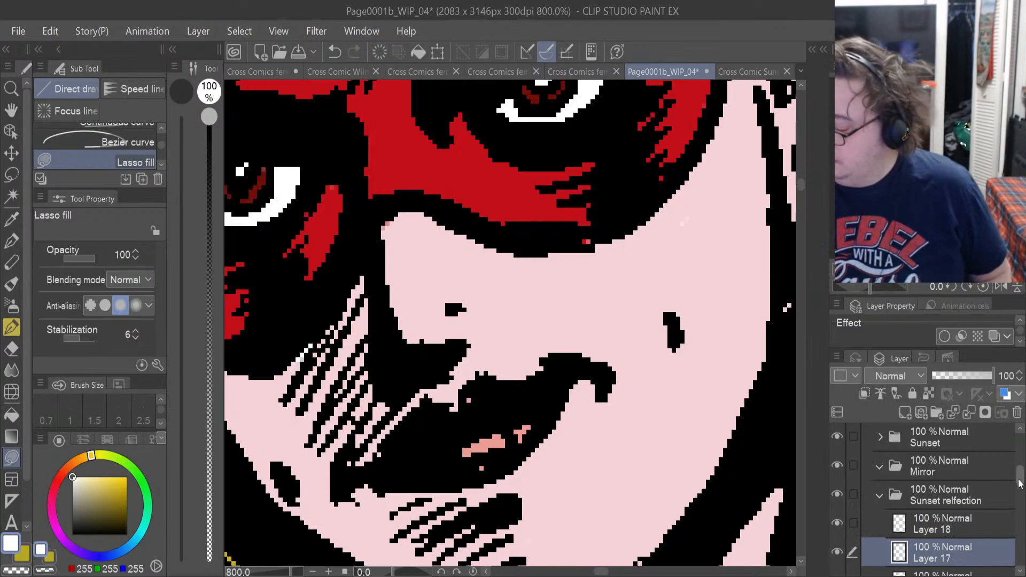
pyautogui.scroll(-3, 1019, 483)
pyautogui.click(853, 501)
pyautogui.click(836, 495)
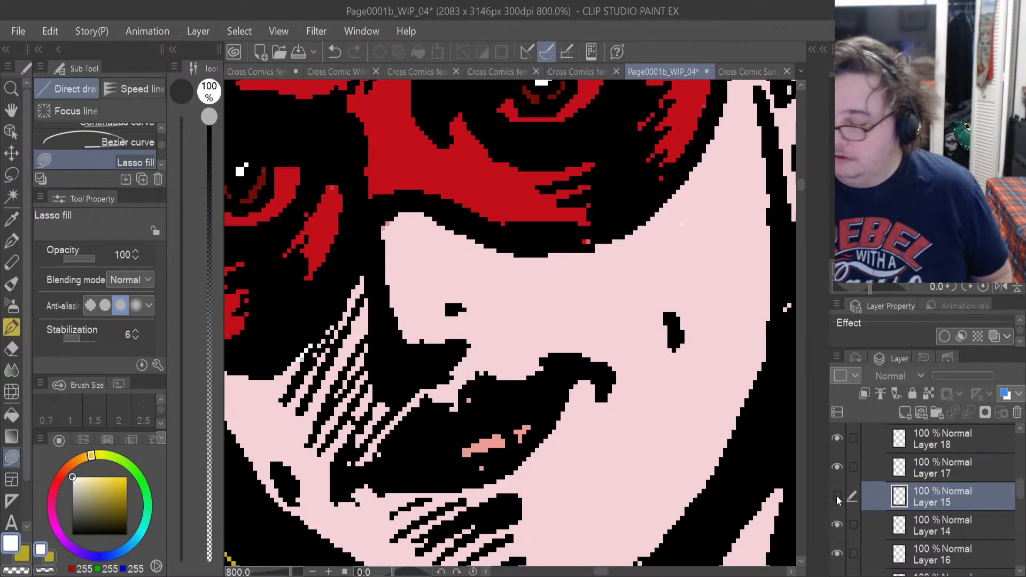
pyautogui.click(837, 497)
pyautogui.click(838, 527)
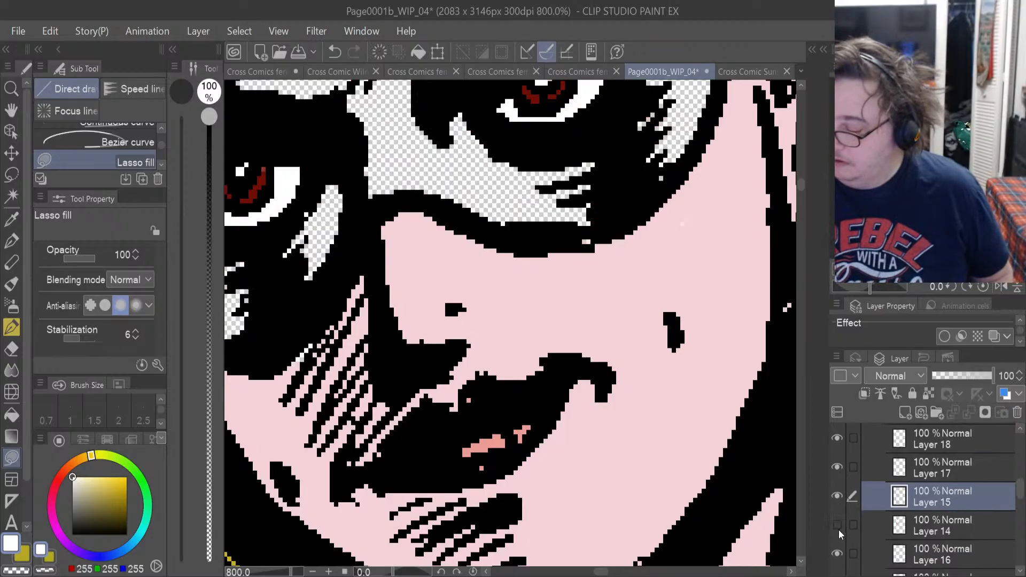
pyautogui.click(839, 524)
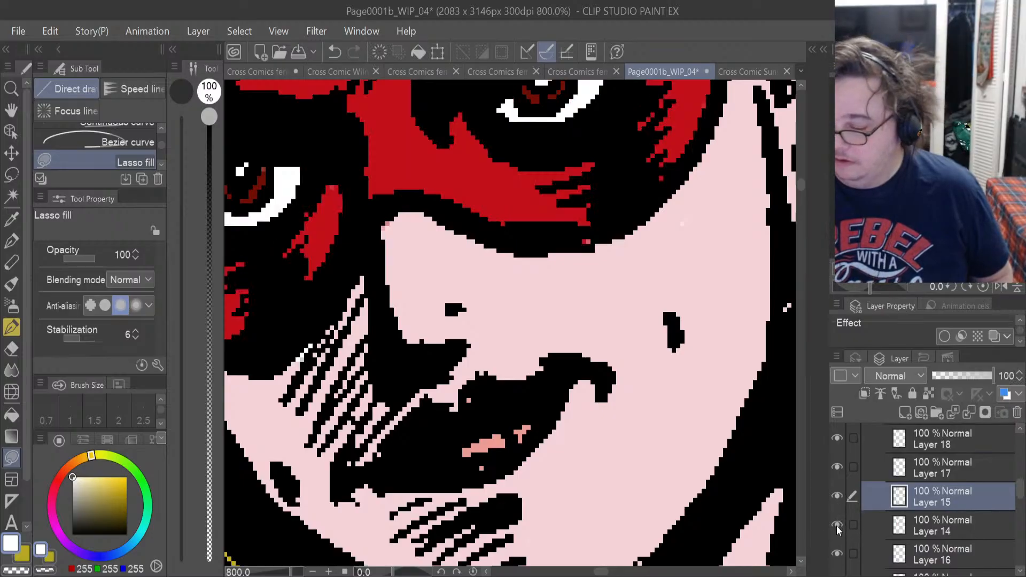
# Erase the stray red pixels beside the bridge of the reflection's nose on Layer 14 with the hard eraser.
pyautogui.click(925, 524)
pyautogui.press('e')
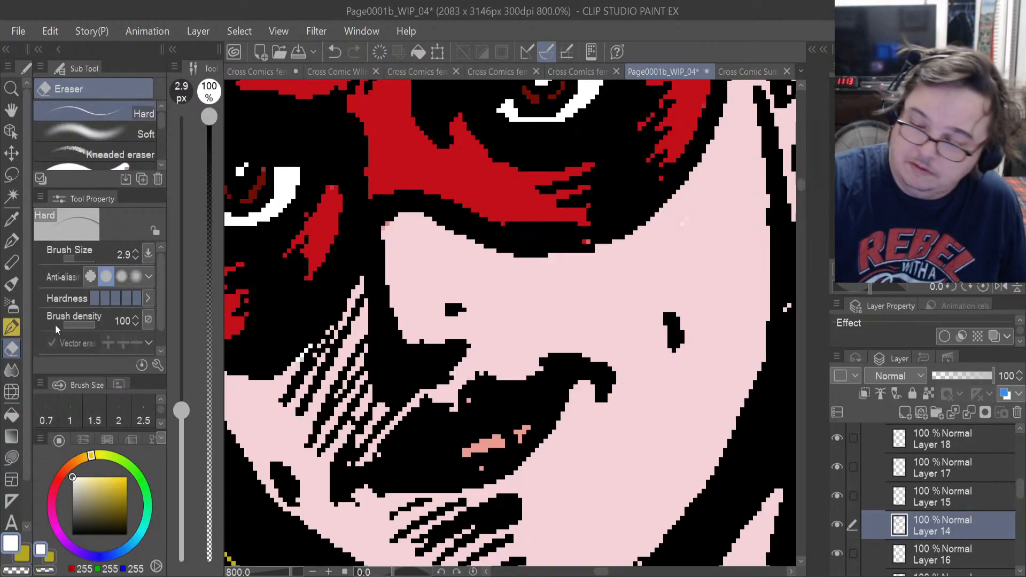
pyautogui.moveTo(383, 231); pyautogui.dragTo(374, 236)
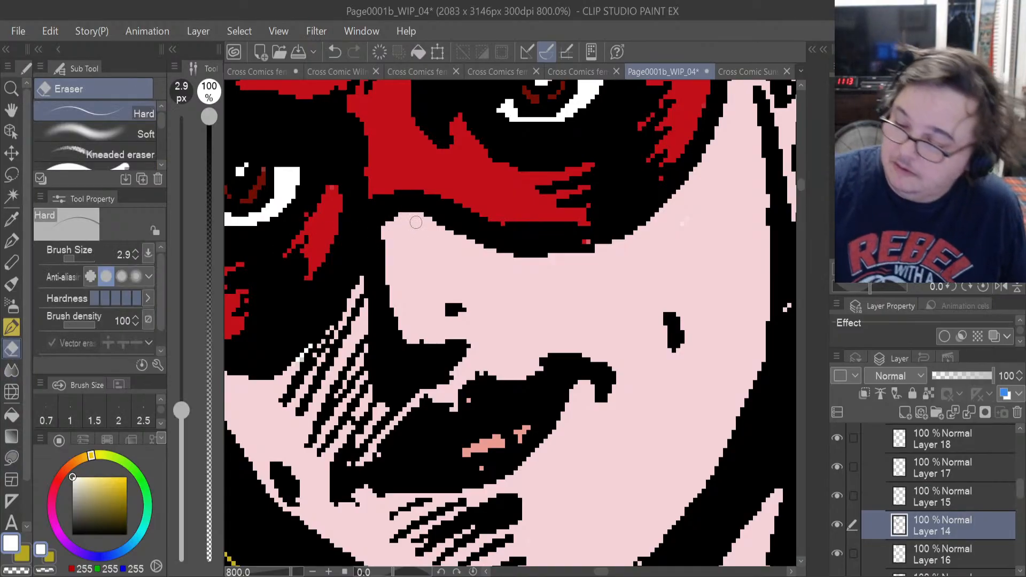
# Sample the mask's red and lasso-fill the unfilled speck at the mask's lower edge on Layer 14.
pyautogui.click(11, 218)
pyautogui.click(336, 203)
pyautogui.click(11, 458)
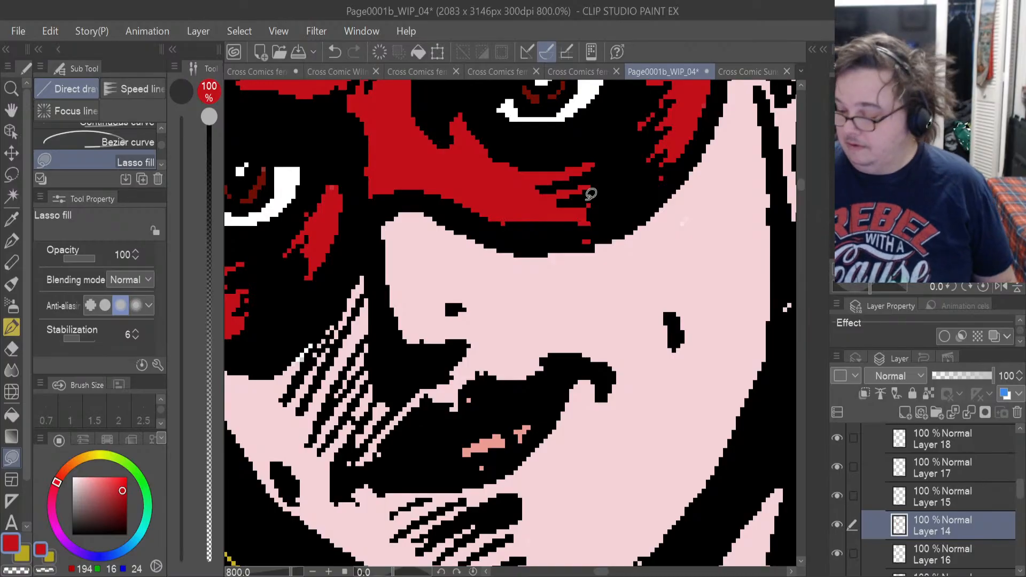
# Identify the skin's Layer 16 by toggling its visibility, sample the pale pink skin, and lasso-fill the specks in the cheek hatching there.
pyautogui.click(837, 554)
pyautogui.click(836, 555)
pyautogui.click(881, 542)
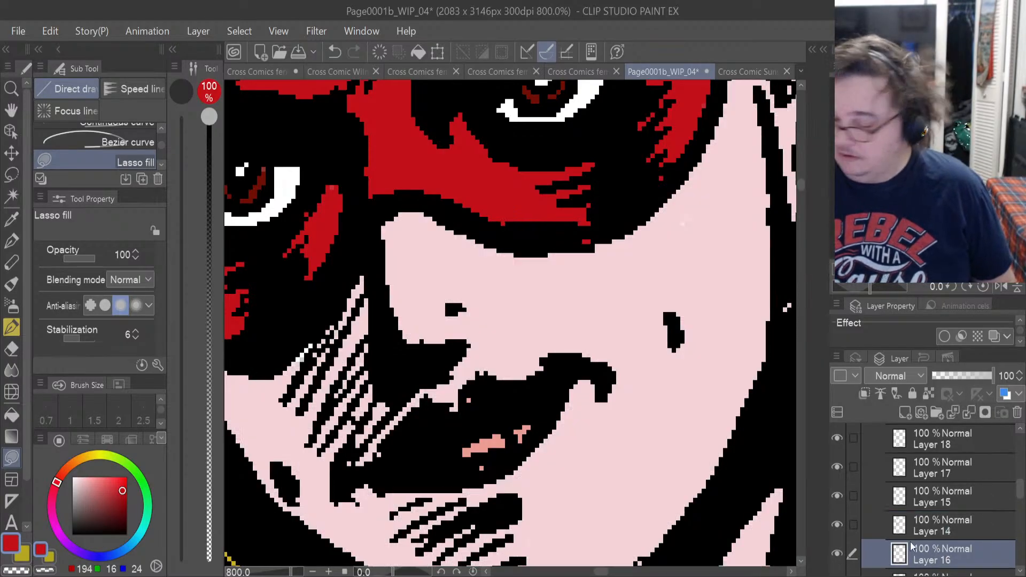
pyautogui.press('i')
pyautogui.click(346, 298)
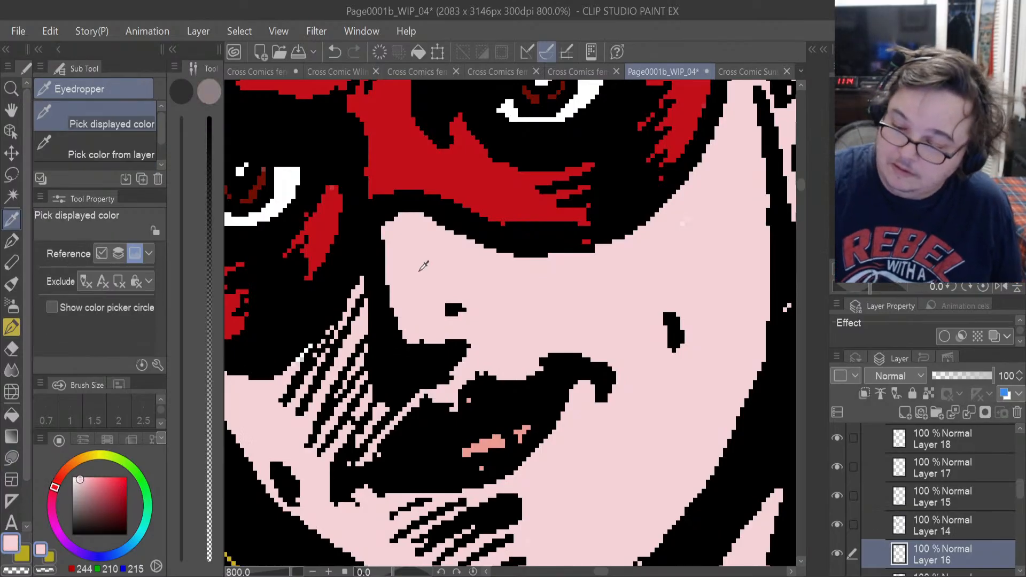
pyautogui.click(11, 457)
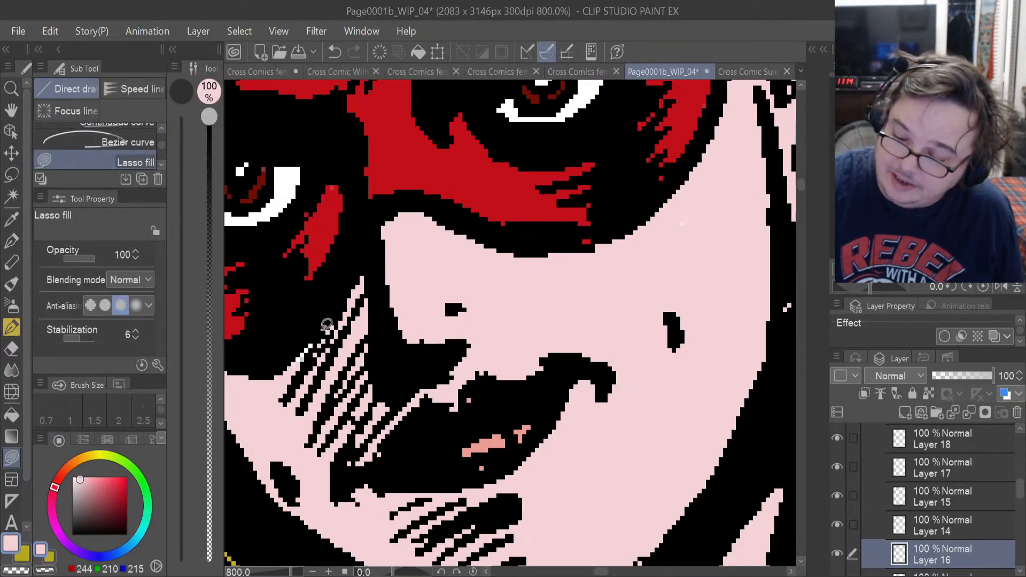
pyautogui.moveTo(319, 328)
pyautogui.mouseDown()
pyautogui.moveTo(298, 377)
pyautogui.moveTo(316, 327)
pyautogui.mouseUp()
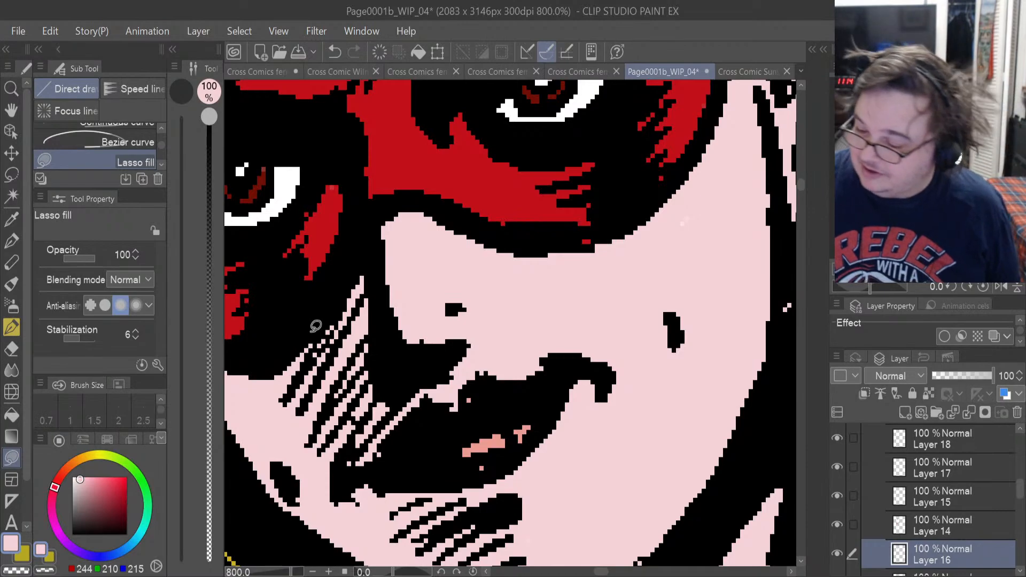
# Toggle Layer 14 to check the mask, and erase the stray red pixels beside the mask's forehead spike with the hard eraser.
pyautogui.moveTo(605, 572); pyautogui.dragTo(599, 572)
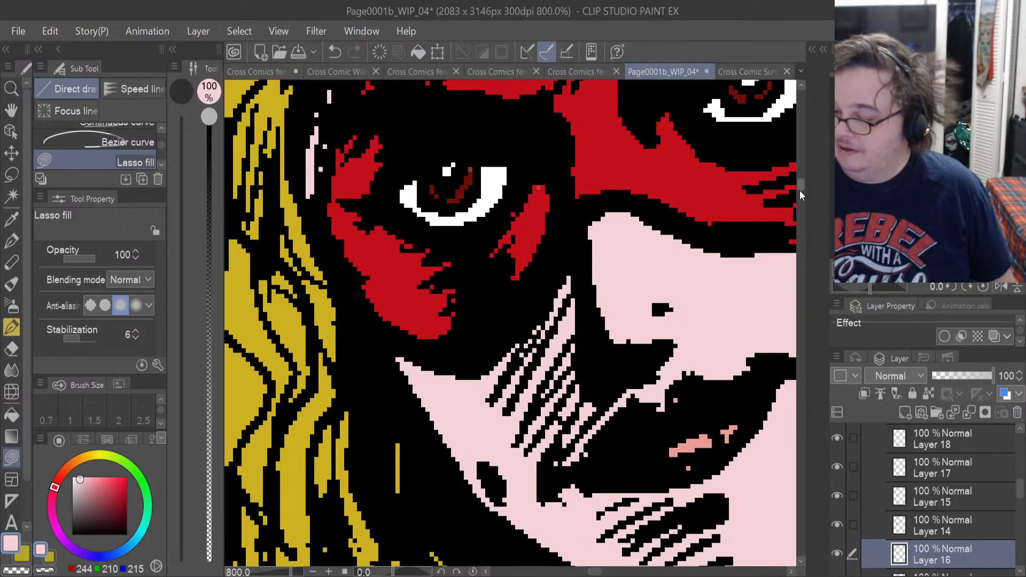
pyautogui.moveTo(800, 187); pyautogui.dragTo(799, 175)
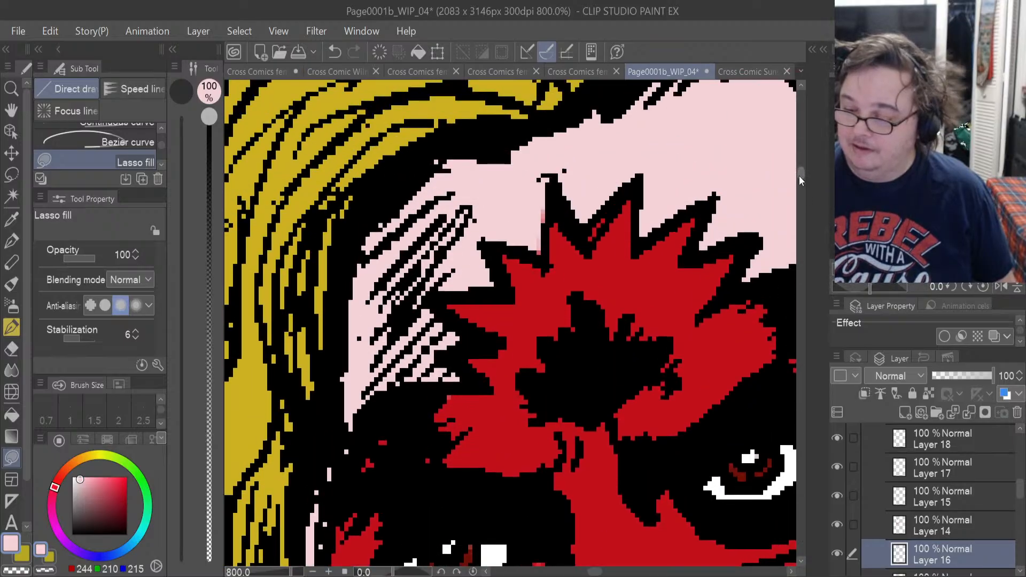
pyautogui.click(837, 524)
pyautogui.click(838, 524)
pyautogui.click(932, 521)
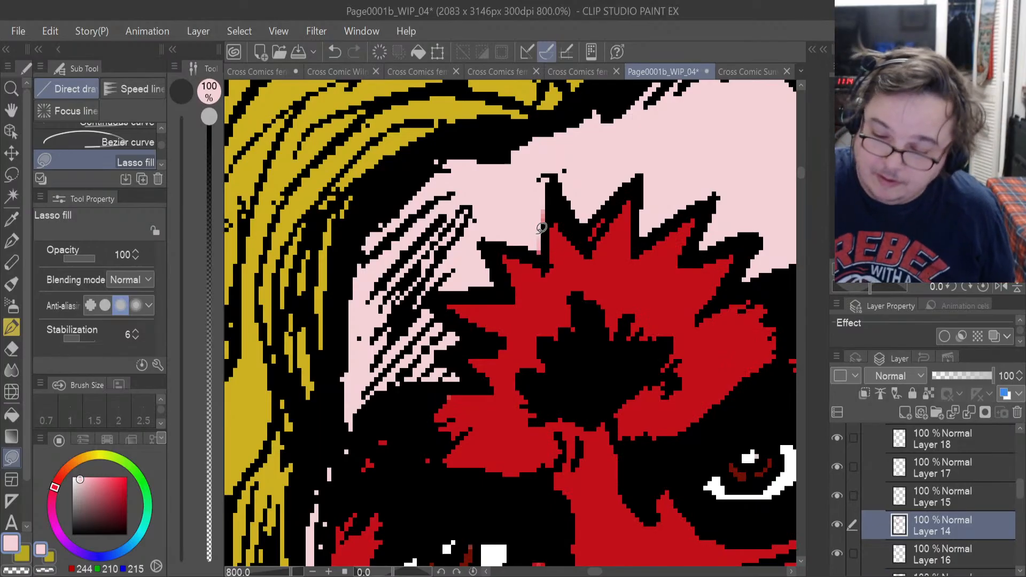
pyautogui.click(11, 348)
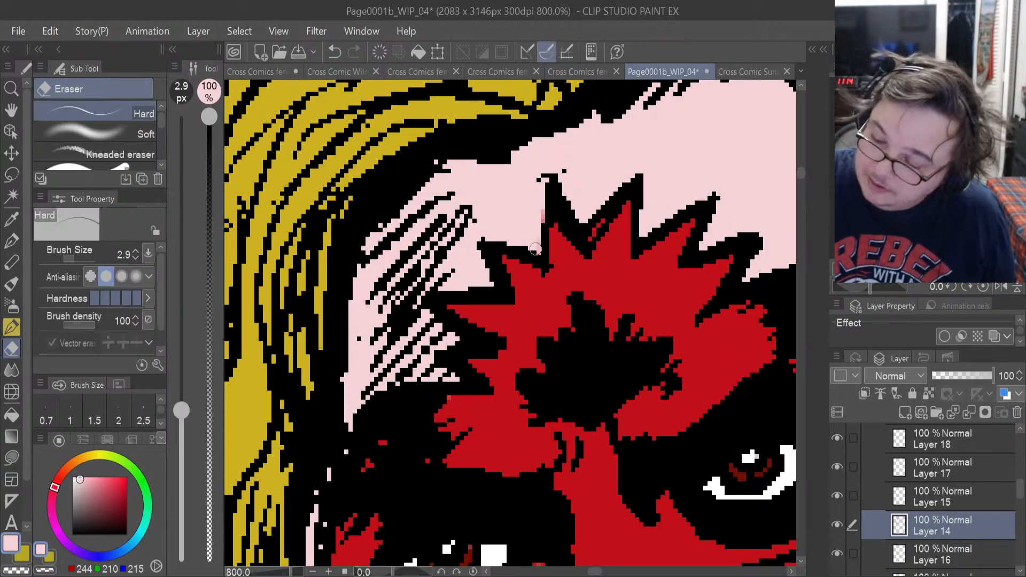
pyautogui.moveTo(537, 257); pyautogui.dragTo(541, 209)
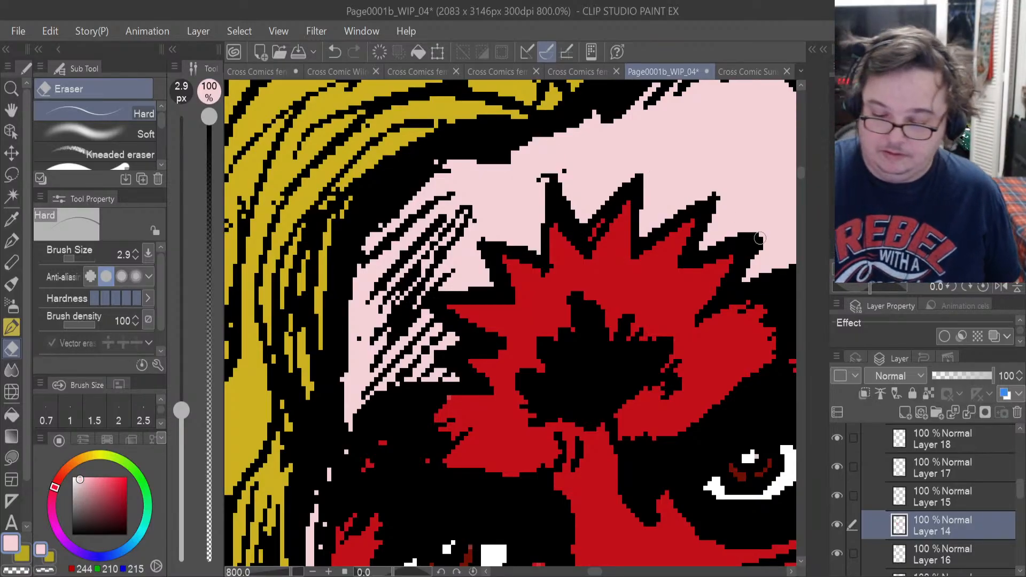
# Sample the mask's red and switch to Lasso fill for touching up the mask's edge on Layer 14.
pyautogui.click(11, 219)
pyautogui.click(434, 418)
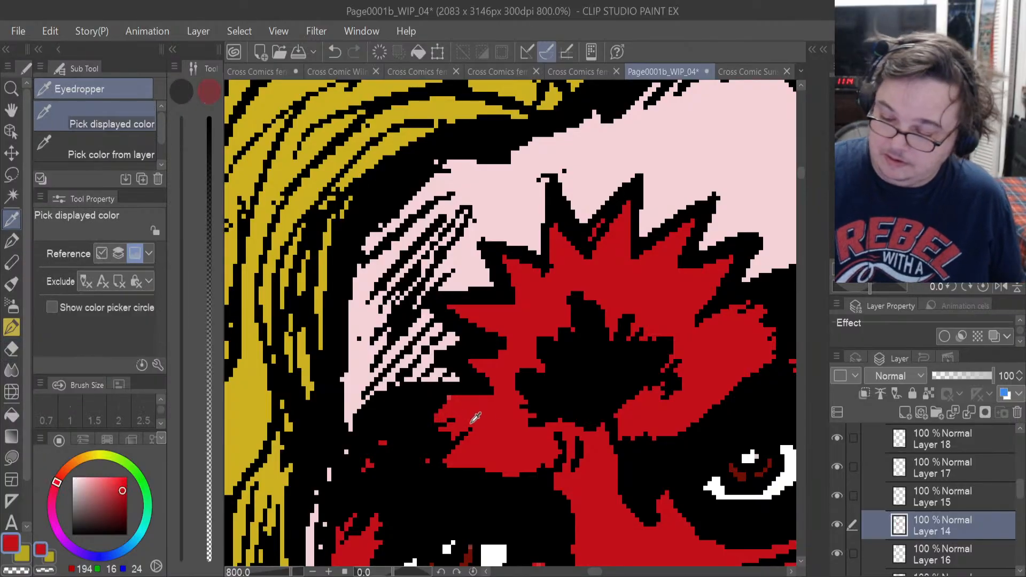
pyautogui.press('u')
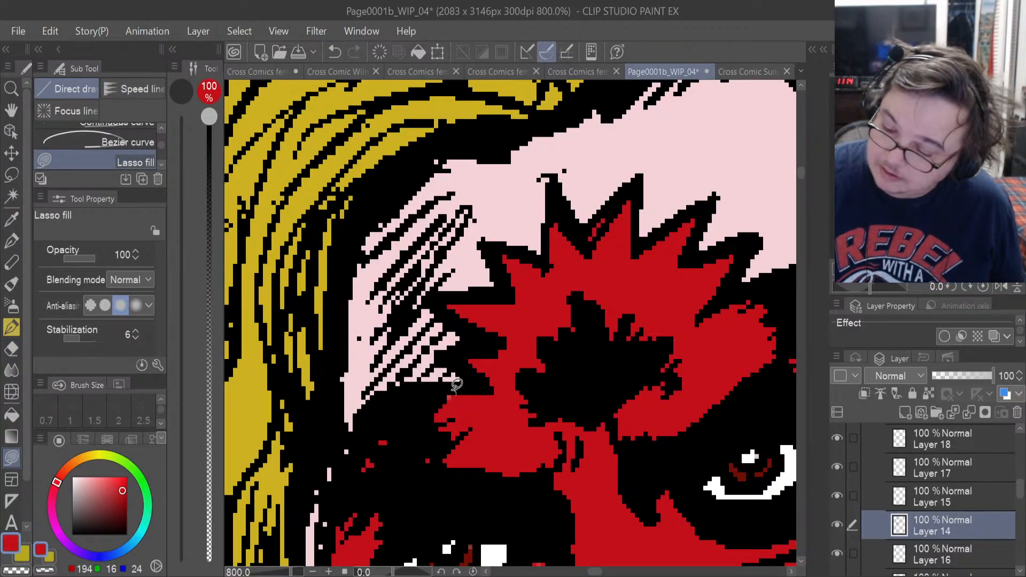
# Sample the pale pink skin and lasso-fill the unfilled gaps beside the mask's outer edge and near the ear on Layer 16.
pyautogui.moveTo(595, 572); pyautogui.dragTo(601, 573)
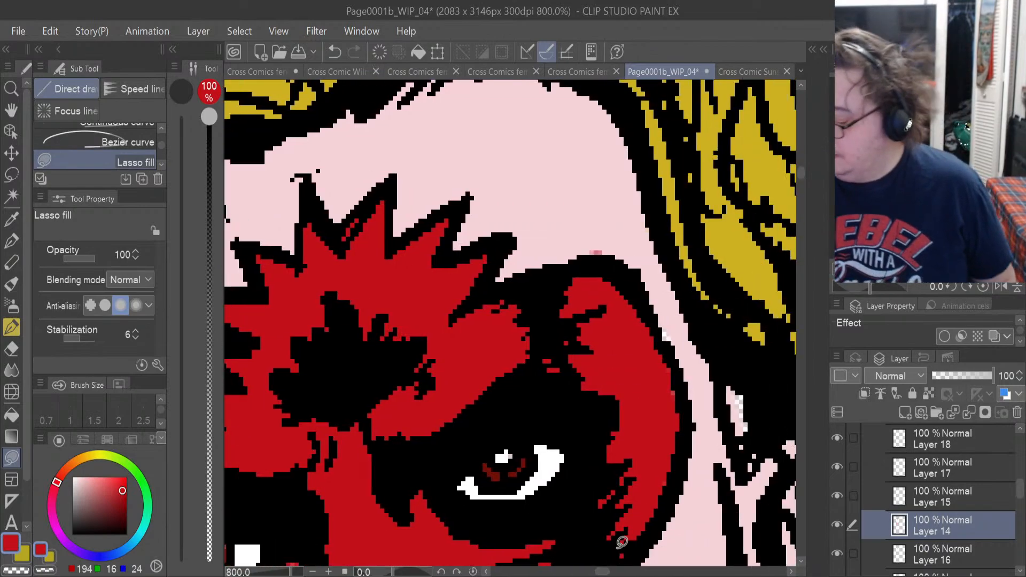
pyautogui.click(936, 561)
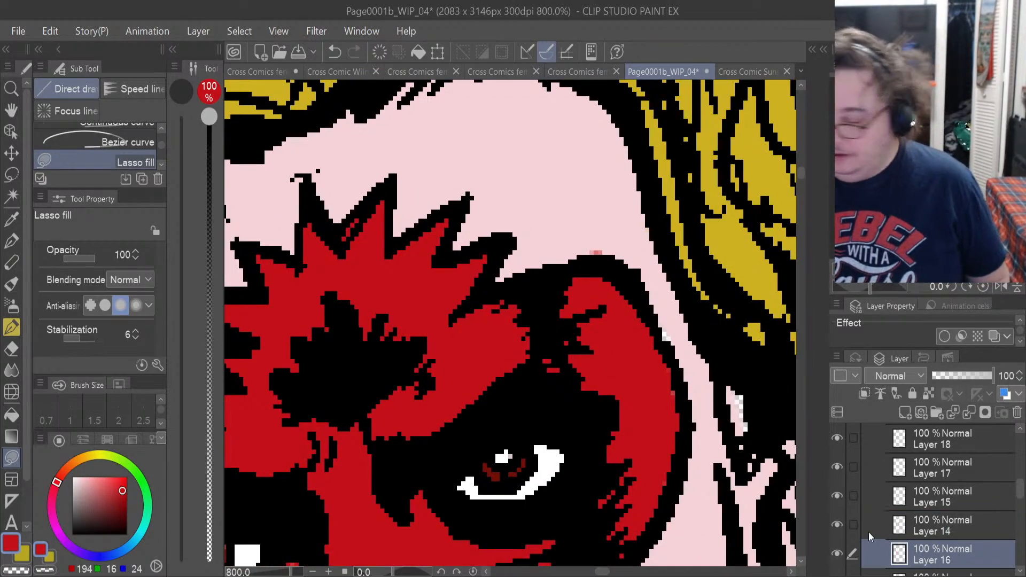
pyautogui.click(20, 216)
pyautogui.click(446, 148)
pyautogui.click(12, 458)
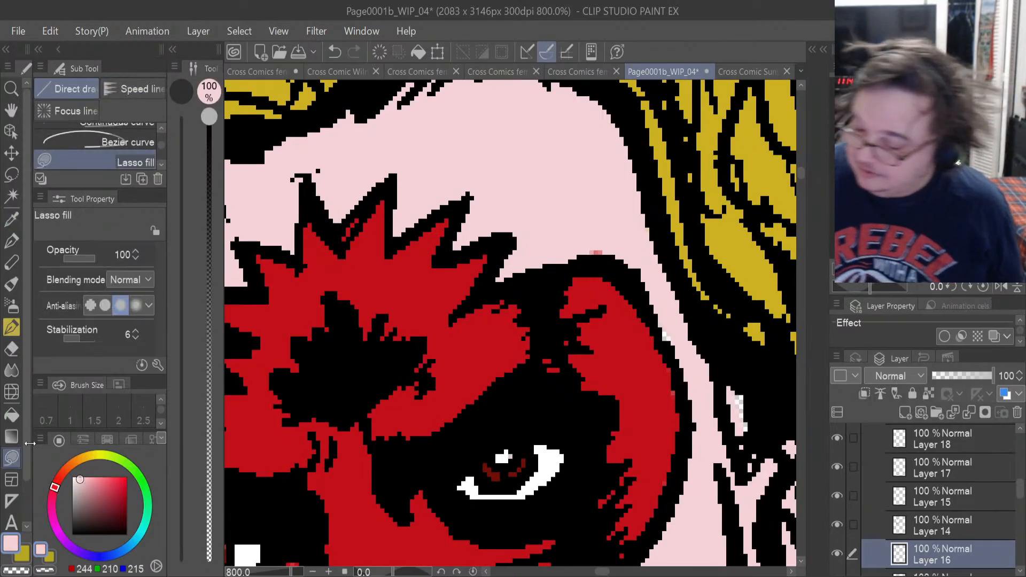
pyautogui.moveTo(743, 450); pyautogui.dragTo(734, 398)
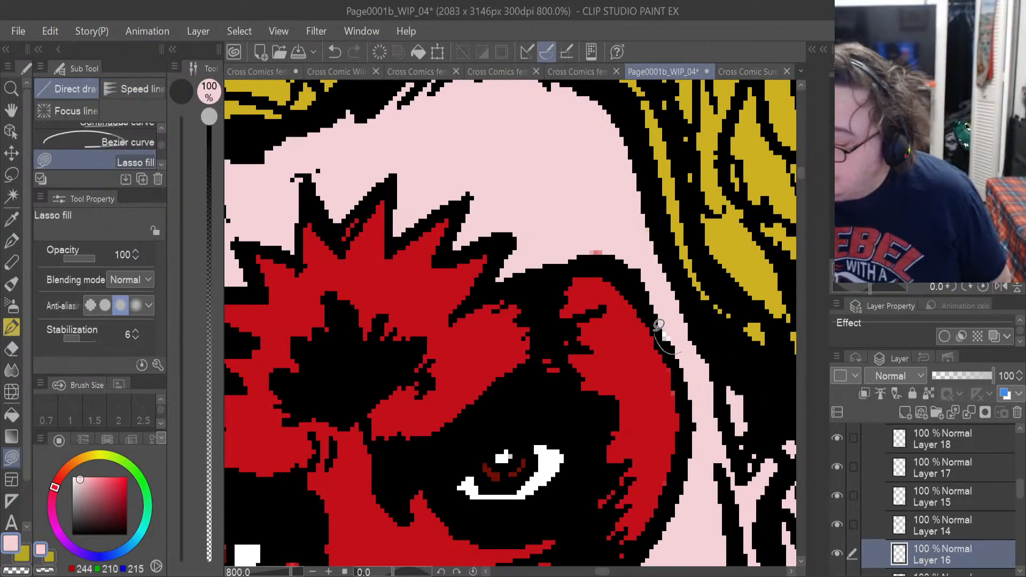
# Erase the stray red pixels on the forehead just above the mask's outer curve on Layer 14.
pyautogui.click(951, 532)
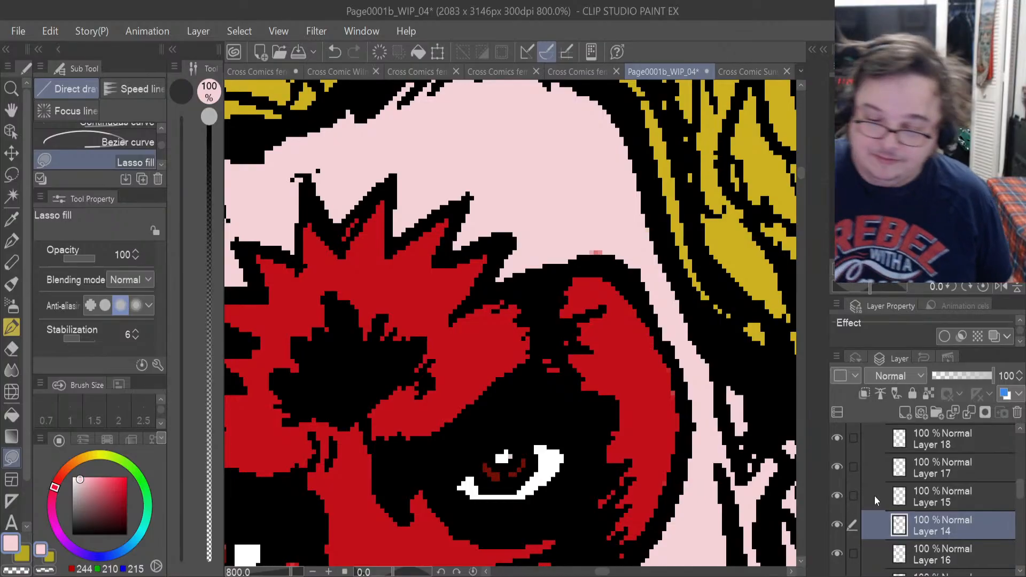
pyautogui.click(11, 349)
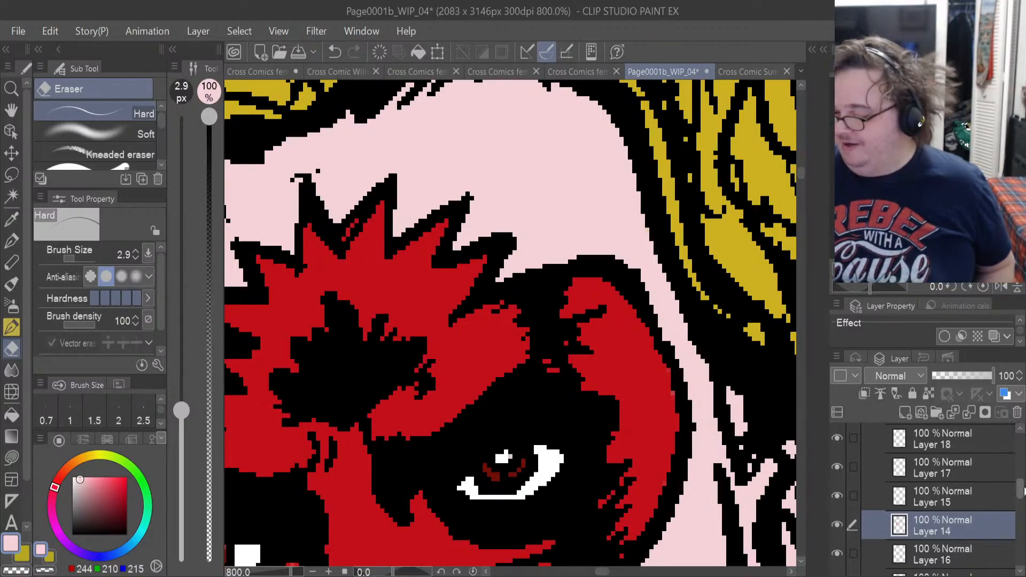
# Add a new layer directly above Layer 1 and fill the whole canvas on it with bright green (RGB 62, 231, 36).
pyautogui.moveTo(1021, 488); pyautogui.dragTo(1021, 558)
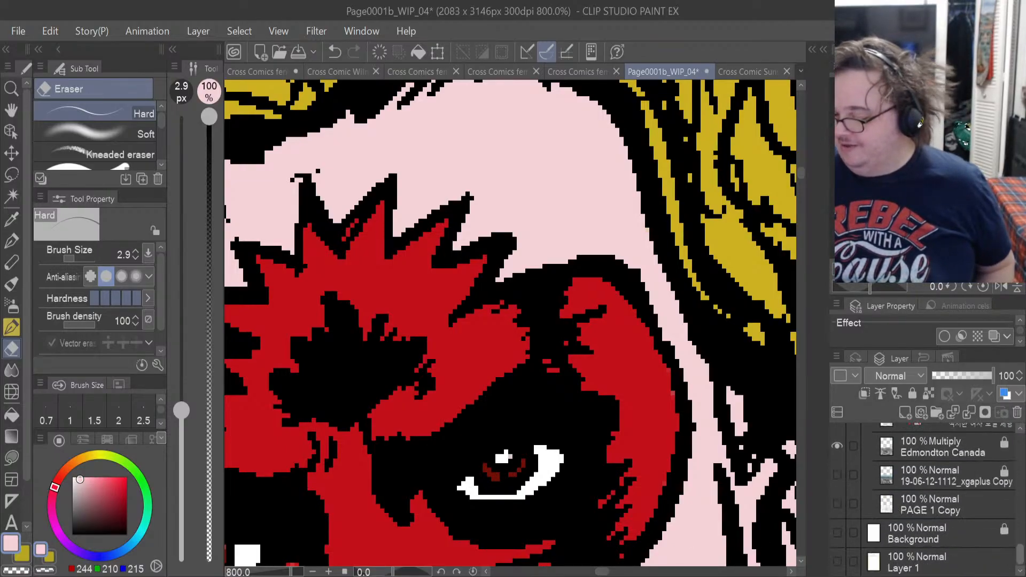
pyautogui.click(908, 562)
pyautogui.hotkey('ctrl', 'a')
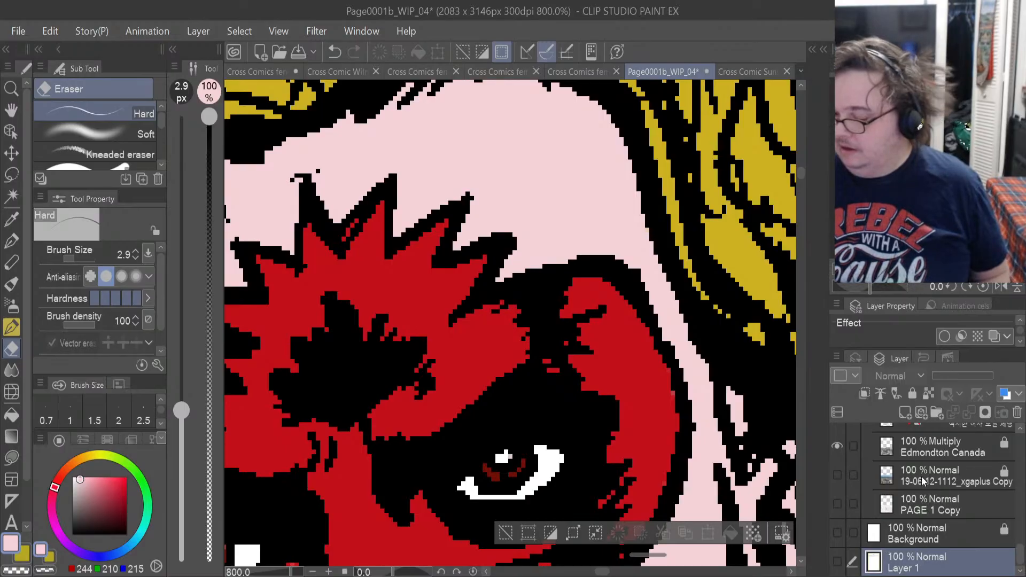
pyautogui.click(904, 413)
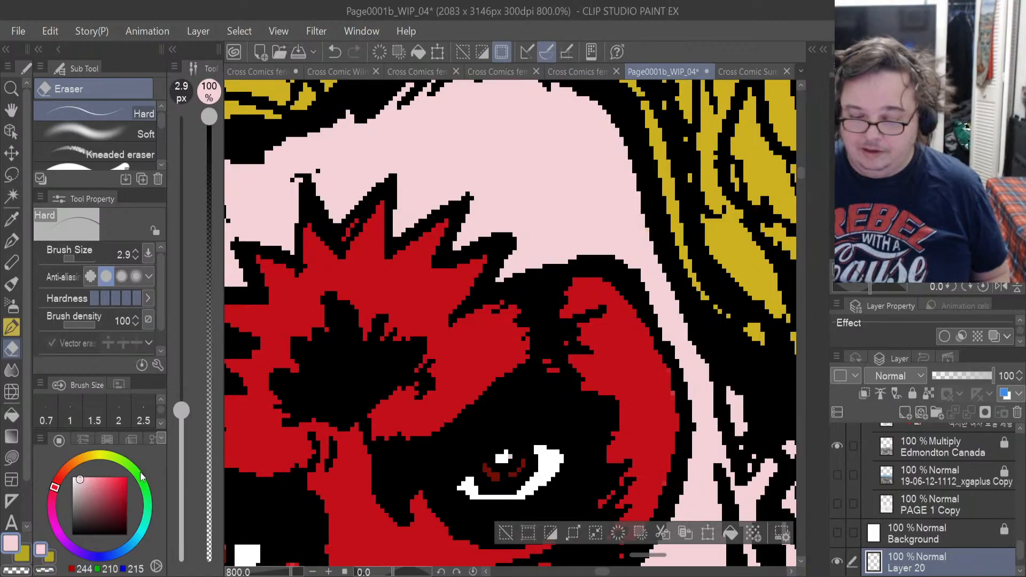
pyautogui.click(140, 475)
pyautogui.click(121, 480)
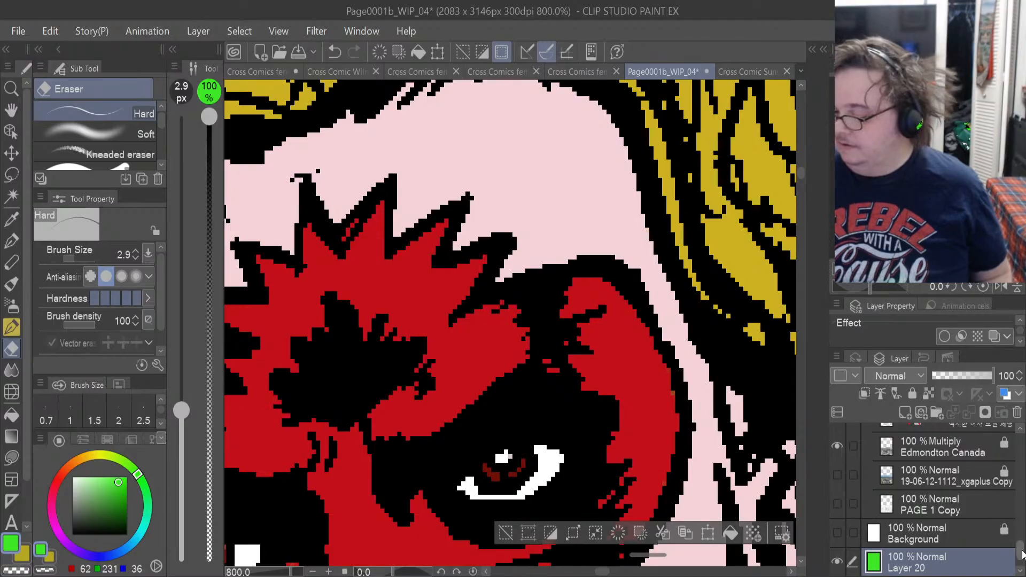
# Make Layer 18 in the Sunset relfection folder active, choose the Lasso selection tool, and clear the full-canvas selection.
pyautogui.moveTo(1022, 553); pyautogui.dragTo(1022, 477)
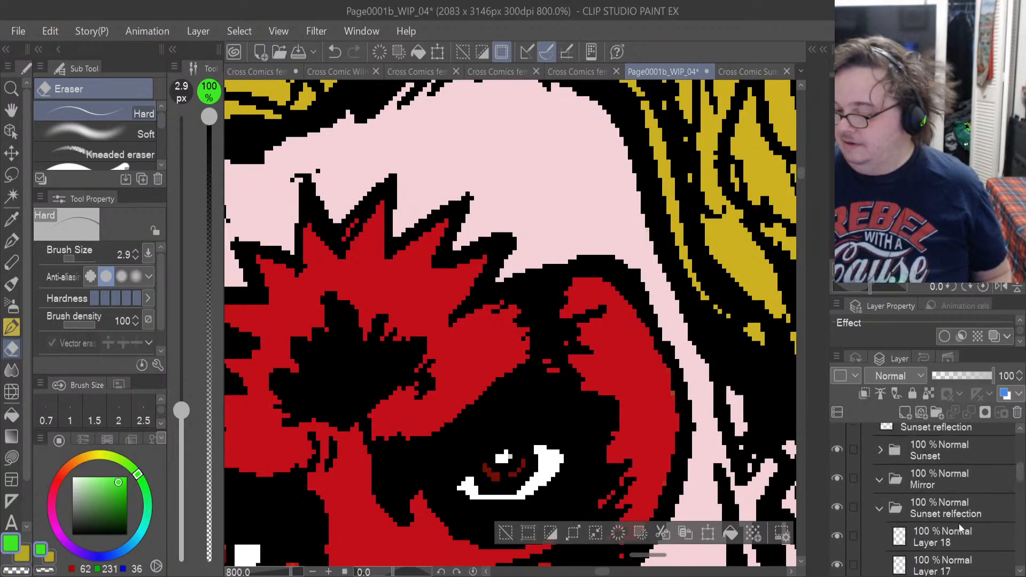
pyautogui.click(945, 542)
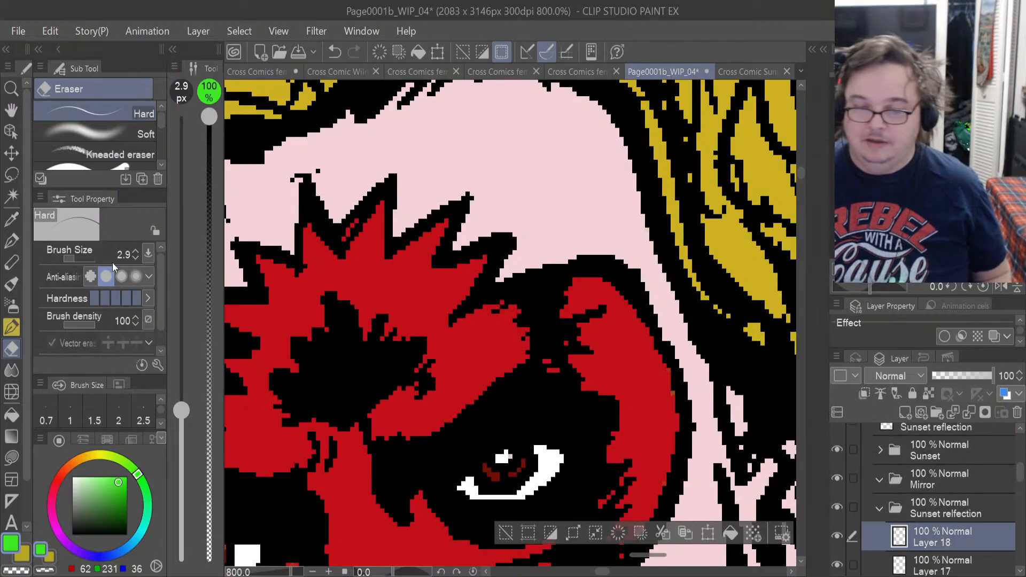
pyautogui.click(11, 174)
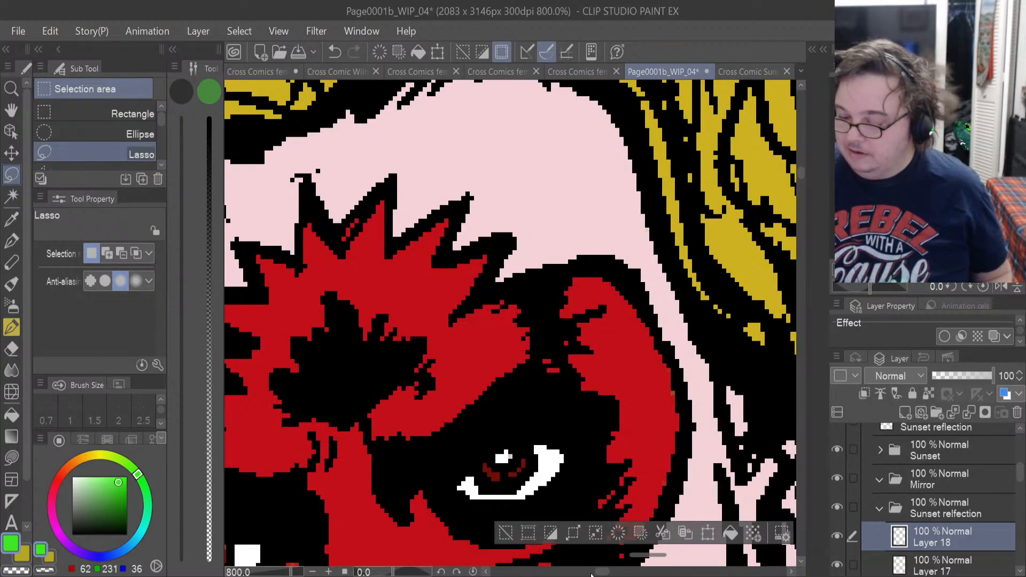
pyautogui.moveTo(602, 571); pyautogui.dragTo(576, 572)
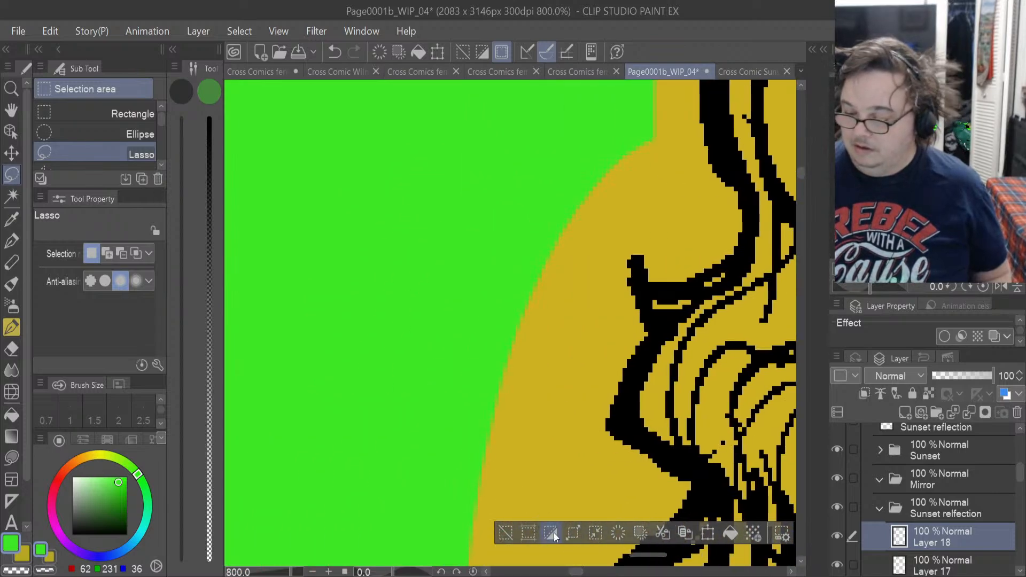
pyautogui.moveTo(574, 573); pyautogui.dragTo(492, 567)
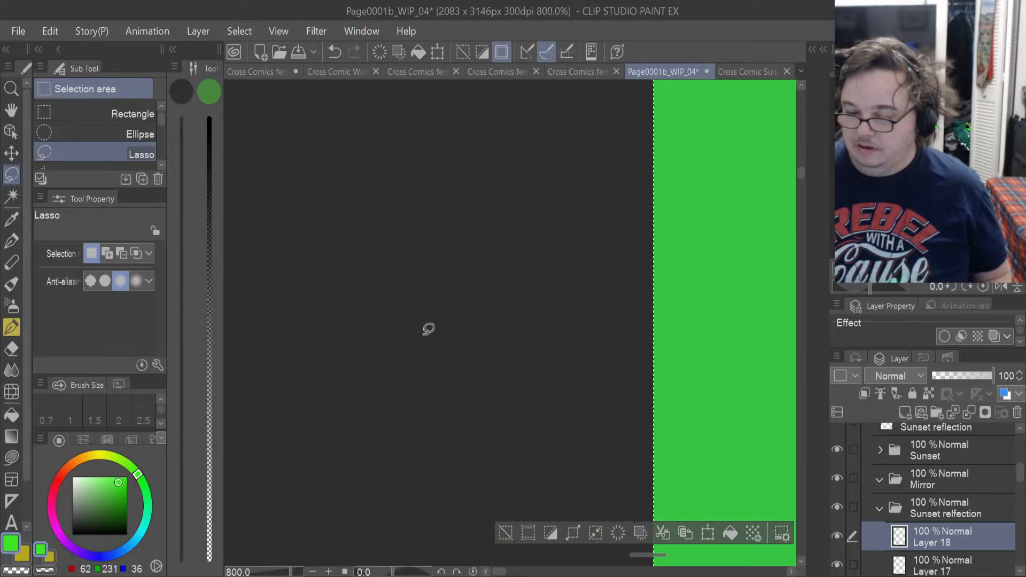
pyautogui.hotkey('ctrl', 'd')
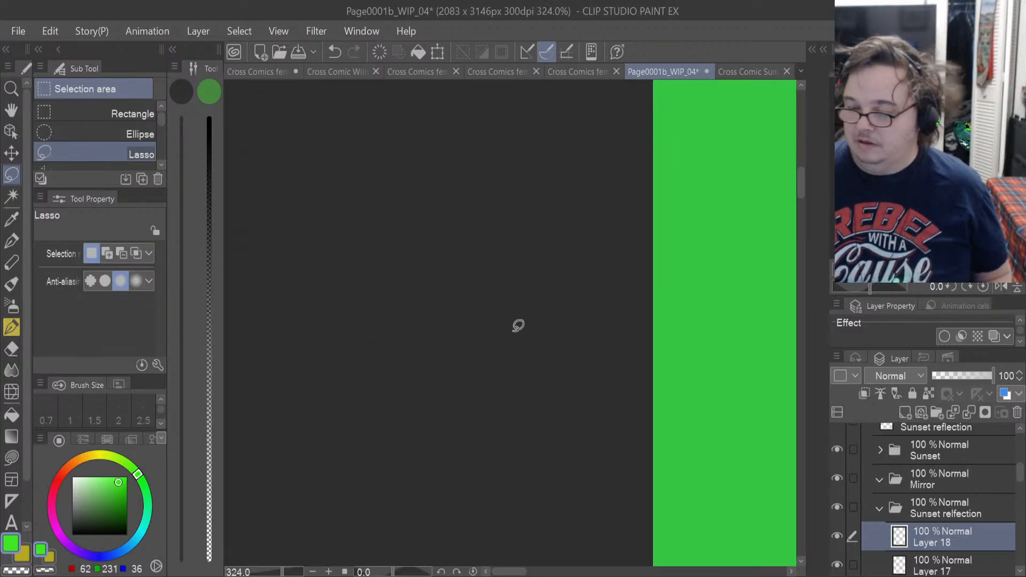
# Examine Panel 1's figures against the green backdrop for unfilled areas and colour spilling outside the line art.
pyautogui.scroll(-8, 649, 333)
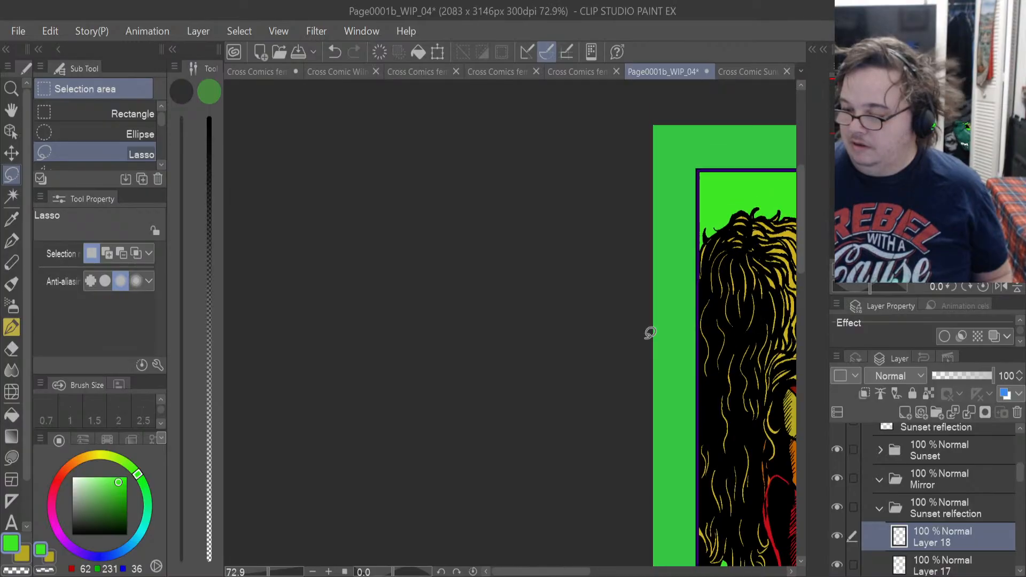
pyautogui.scroll(-2, 650, 333)
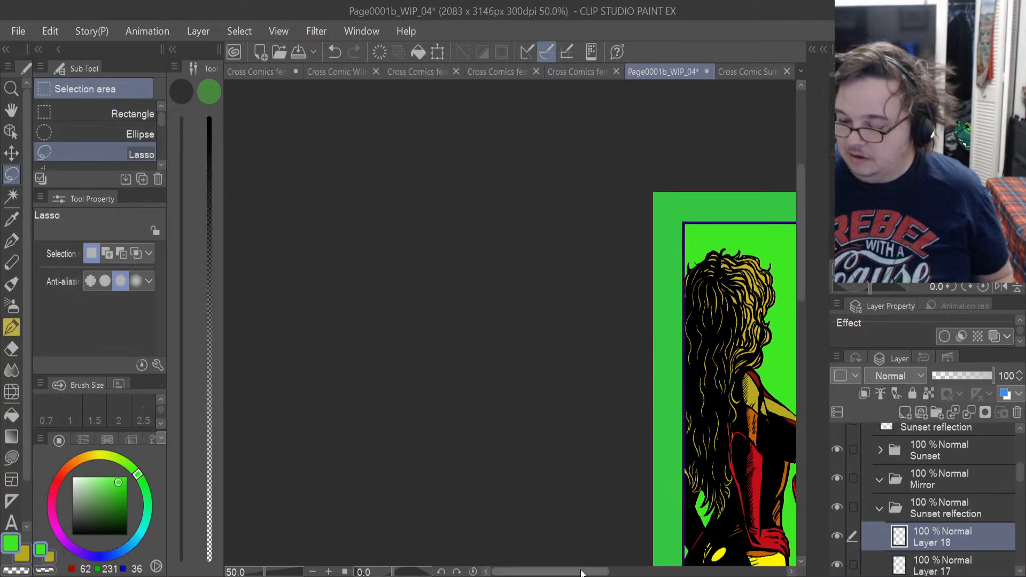
pyautogui.moveTo(581, 576); pyautogui.dragTo(611, 533)
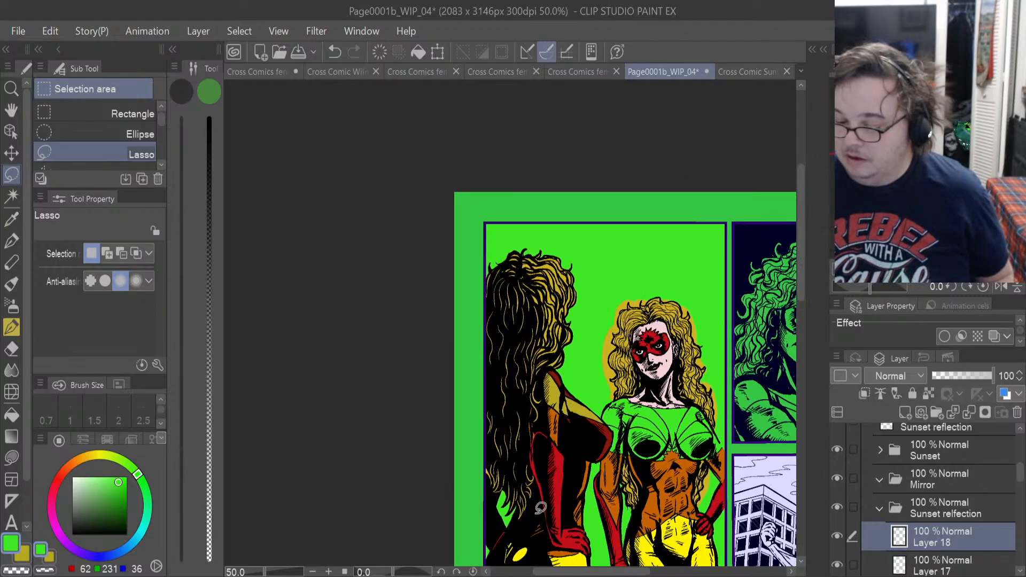
pyautogui.scroll(4, 541, 507)
pyautogui.scroll(-3, 541, 508)
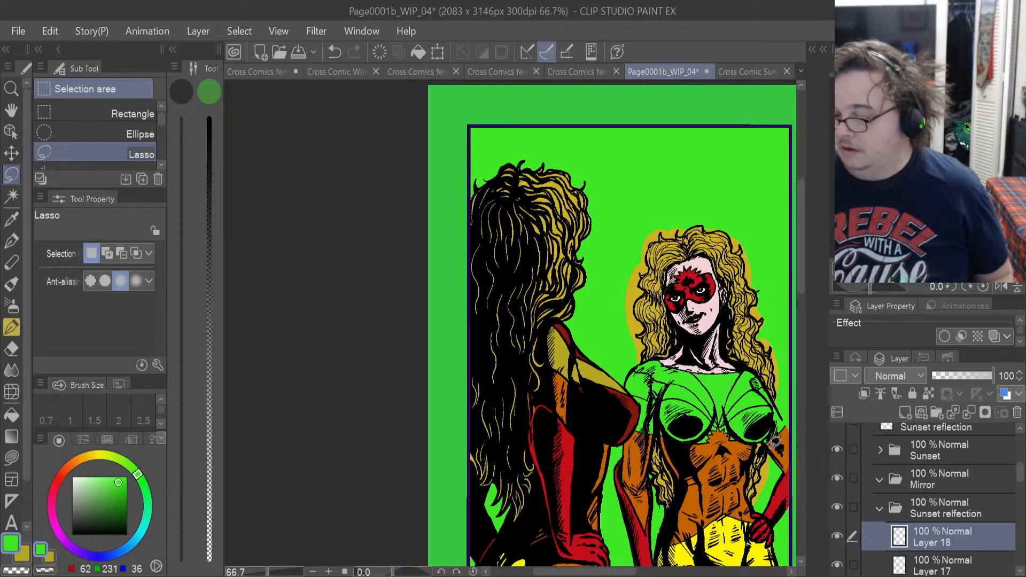
pyautogui.scroll(4, 706, 528)
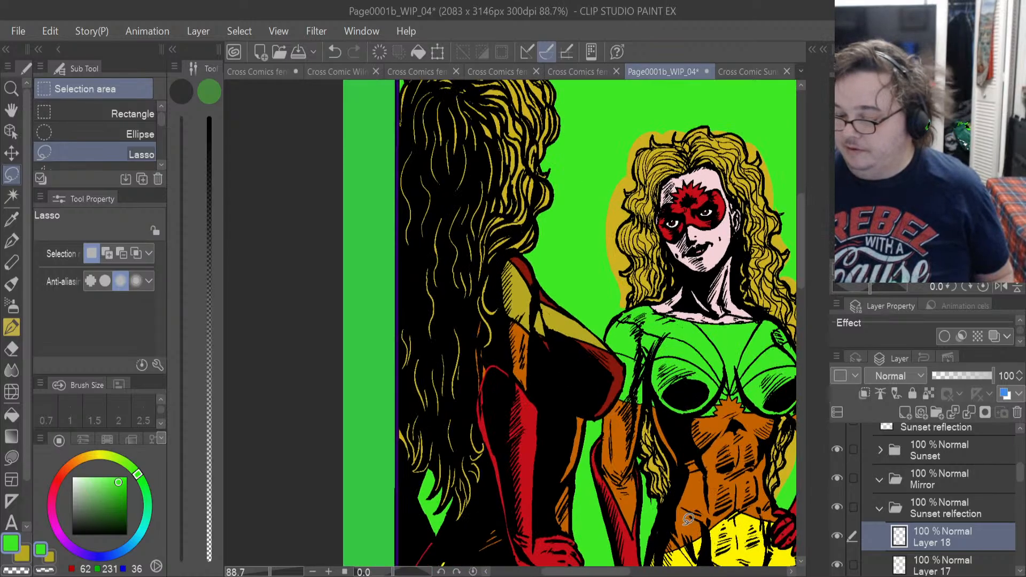
pyautogui.scroll(1, 666, 506)
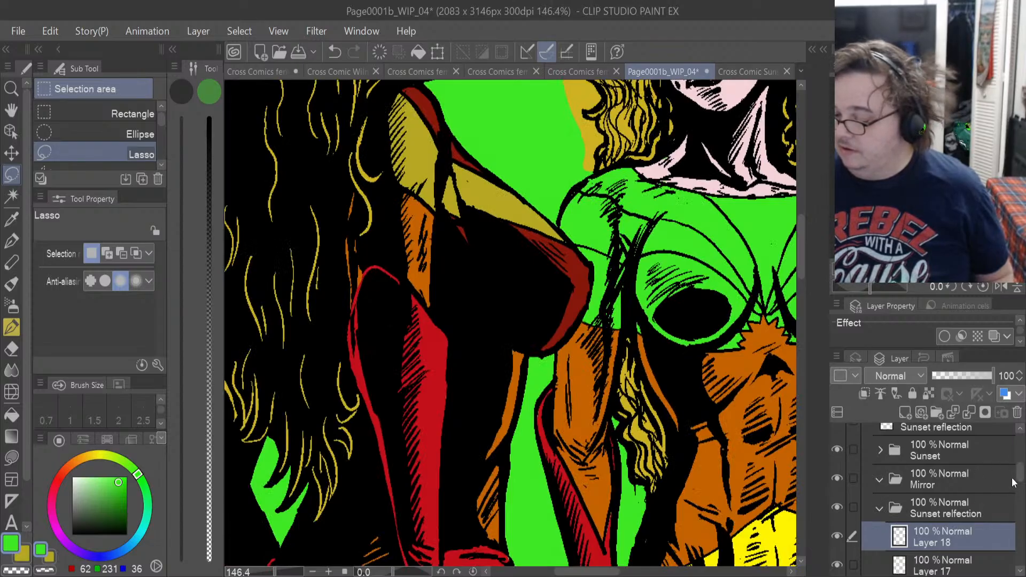
# On Layer 19, erase the yellow hair spill from the upper part of the gap between hair and red glove with a 7.9 px Hard eraser.
pyautogui.moveTo(1022, 475); pyautogui.dragTo(1022, 511)
pyautogui.click(986, 502)
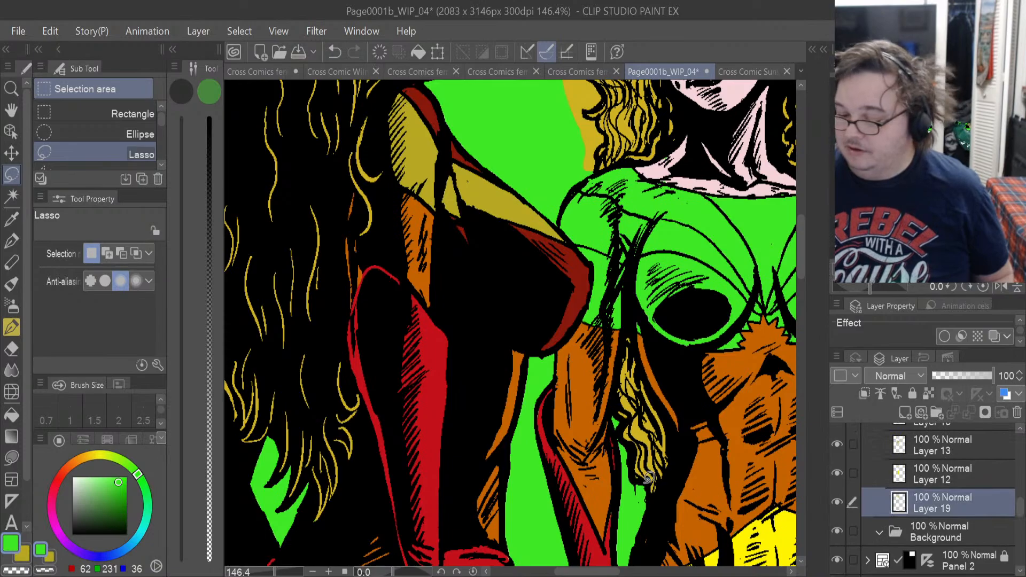
pyautogui.scroll(6, 648, 477)
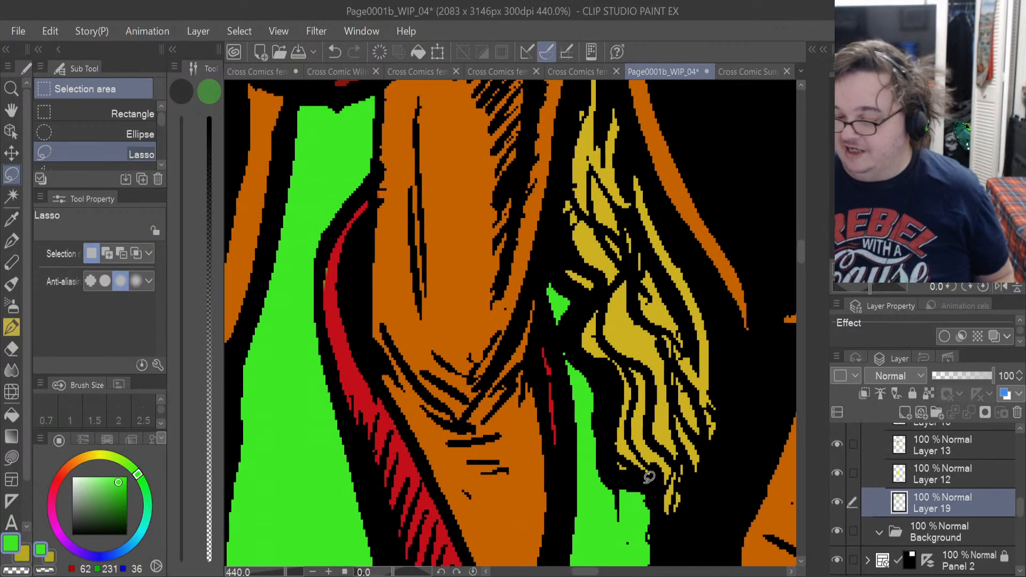
pyautogui.scroll(3, 648, 477)
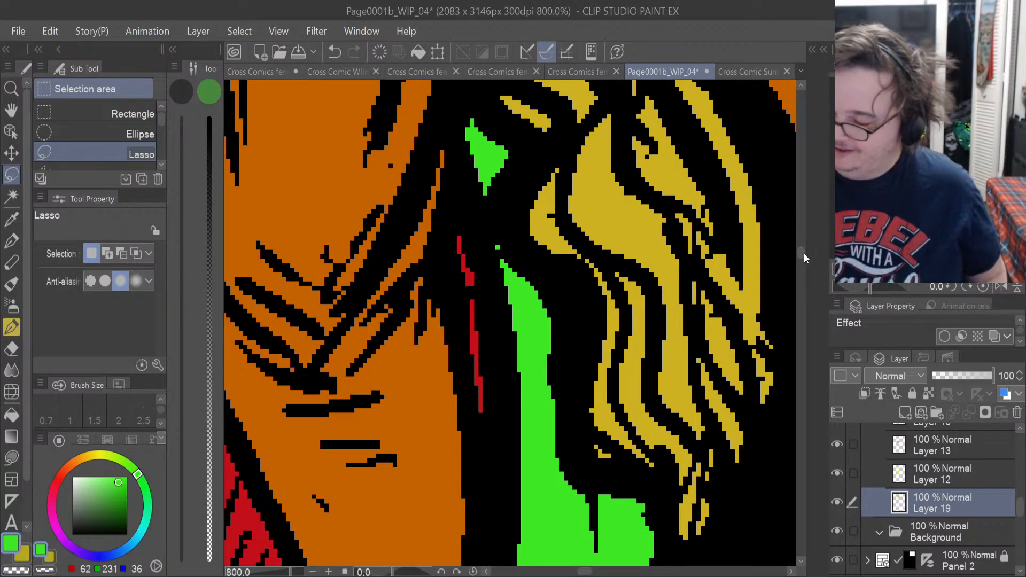
pyautogui.moveTo(803, 258)
pyautogui.mouseDown()
pyautogui.moveTo(797, 265)
pyautogui.moveTo(797, 248)
pyautogui.mouseUp()
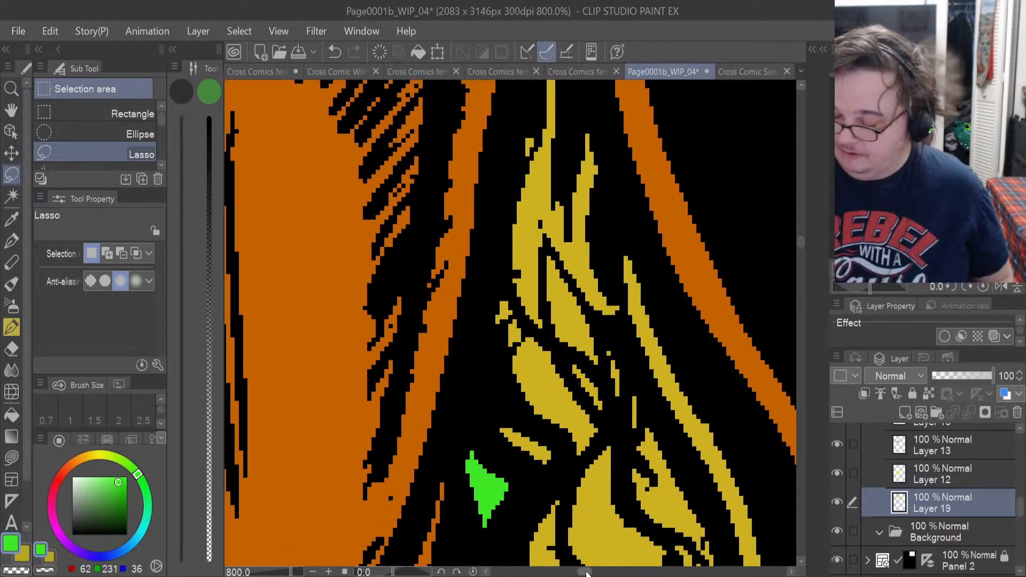
pyautogui.moveTo(586, 571); pyautogui.dragTo(627, 573)
pyautogui.press('e')
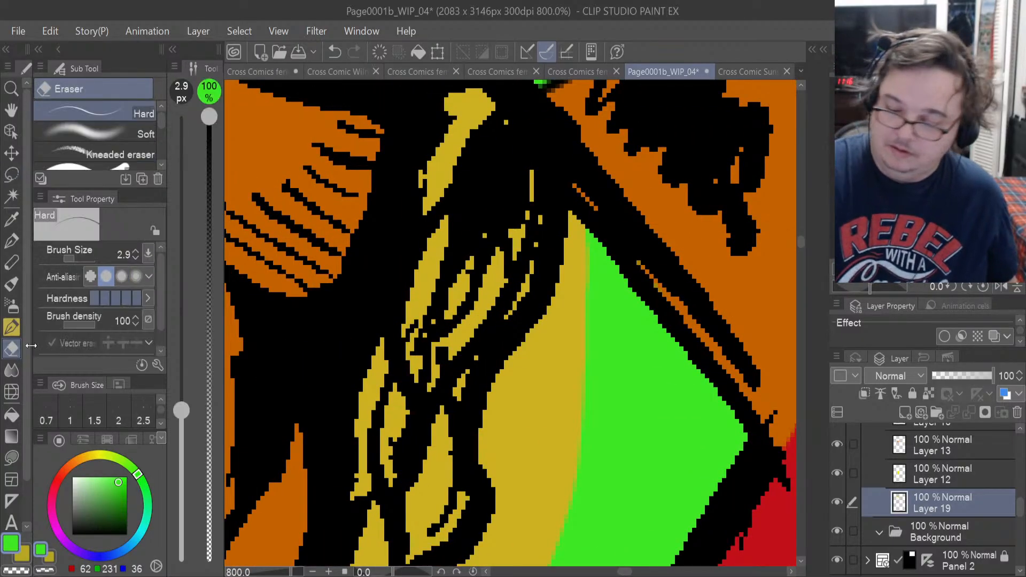
pyautogui.moveTo(572, 374); pyautogui.dragTo(578, 345)
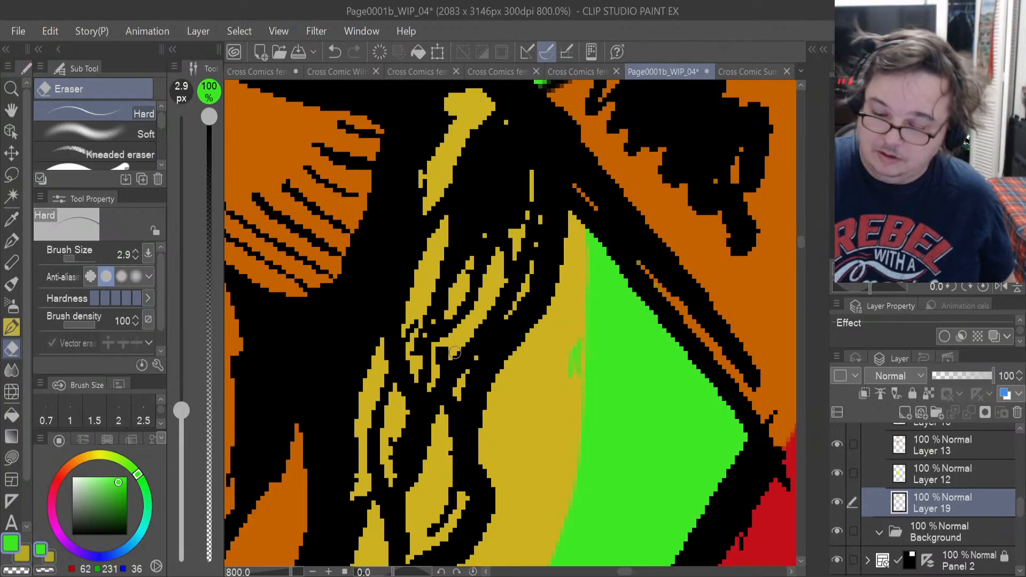
pyautogui.moveTo(86, 260); pyautogui.dragTo(79, 266)
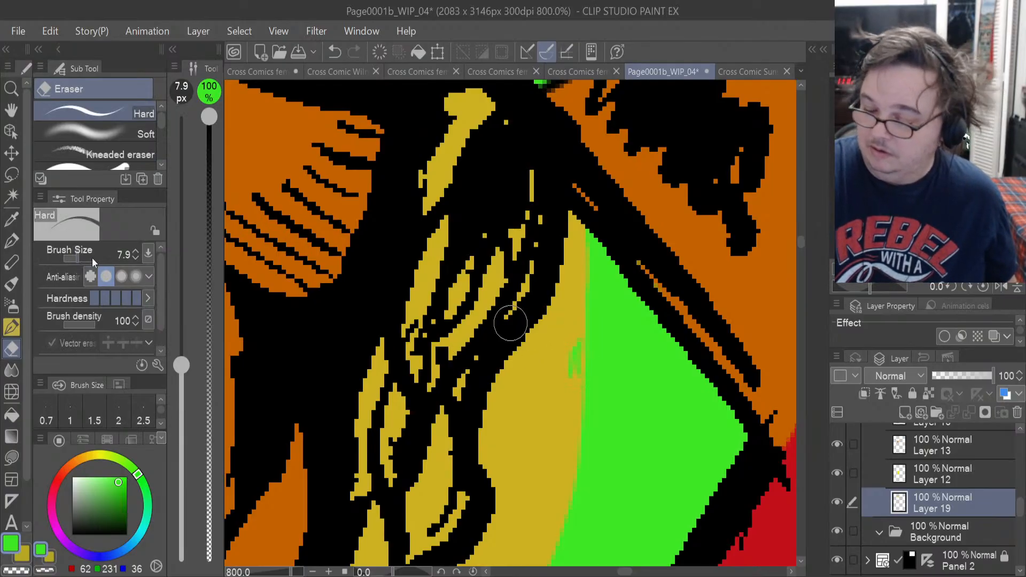
pyautogui.moveTo(561, 407); pyautogui.dragTo(575, 407)
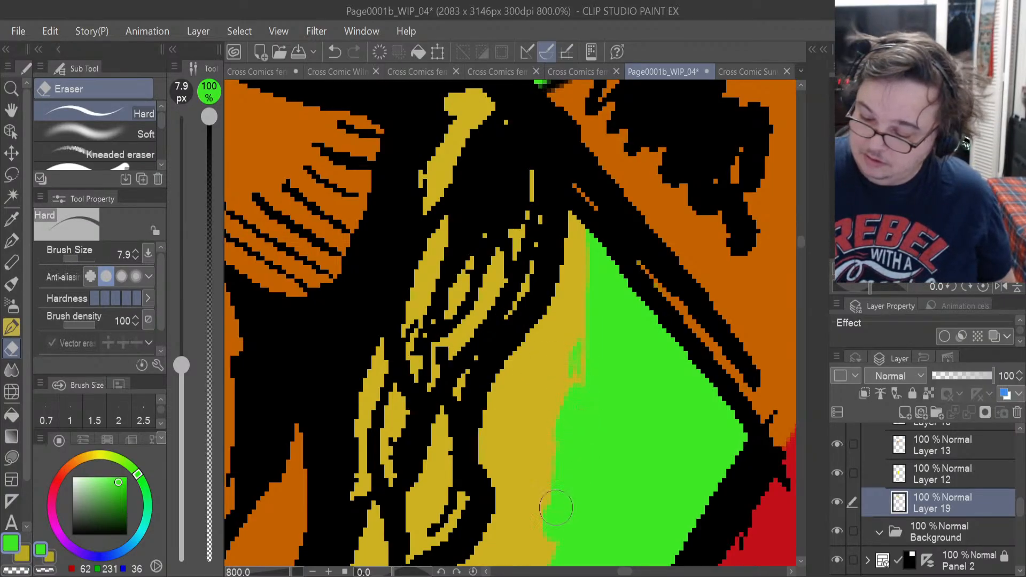
pyautogui.moveTo(534, 472); pyautogui.dragTo(510, 463)
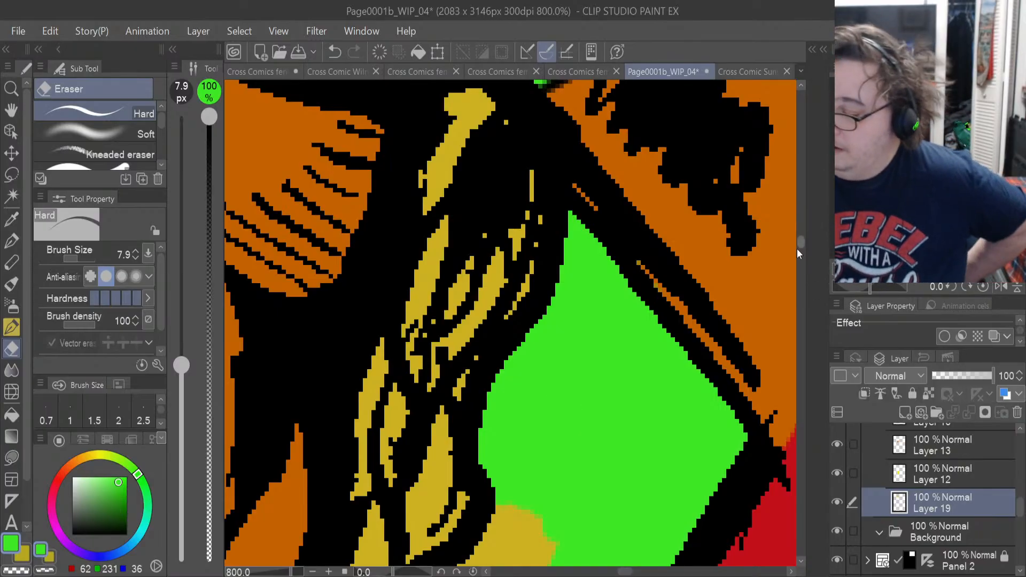
# Erase the remaining yellow spill further down the same gap, following the lower hair curls' outline to the strand tips.
pyautogui.scroll(-5, 535, 422)
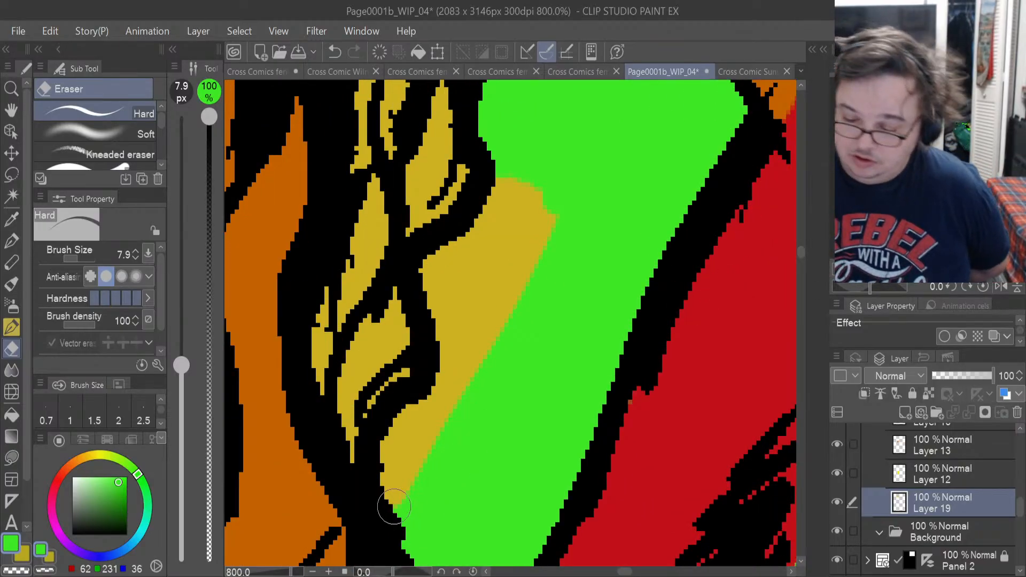
pyautogui.click(395, 488)
pyautogui.moveTo(390, 488)
pyautogui.mouseDown()
pyautogui.moveTo(400, 419)
pyautogui.moveTo(388, 446)
pyautogui.moveTo(440, 390)
pyautogui.moveTo(412, 497)
pyautogui.moveTo(449, 376)
pyautogui.mouseUp()
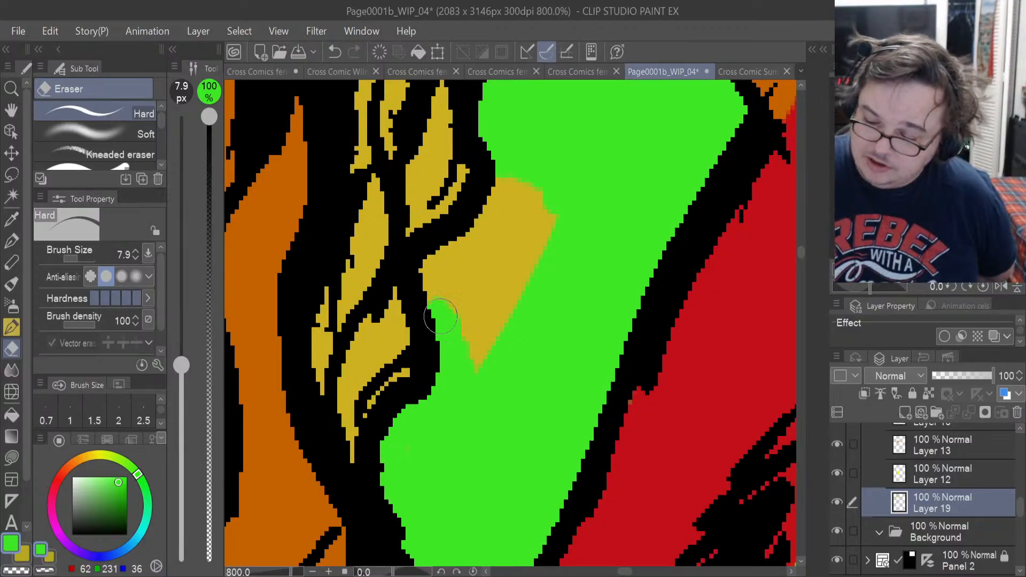
pyautogui.moveTo(440, 316)
pyautogui.mouseDown()
pyautogui.moveTo(429, 268)
pyautogui.moveTo(487, 210)
pyautogui.moveTo(503, 165)
pyautogui.moveTo(529, 169)
pyautogui.moveTo(510, 310)
pyautogui.mouseUp()
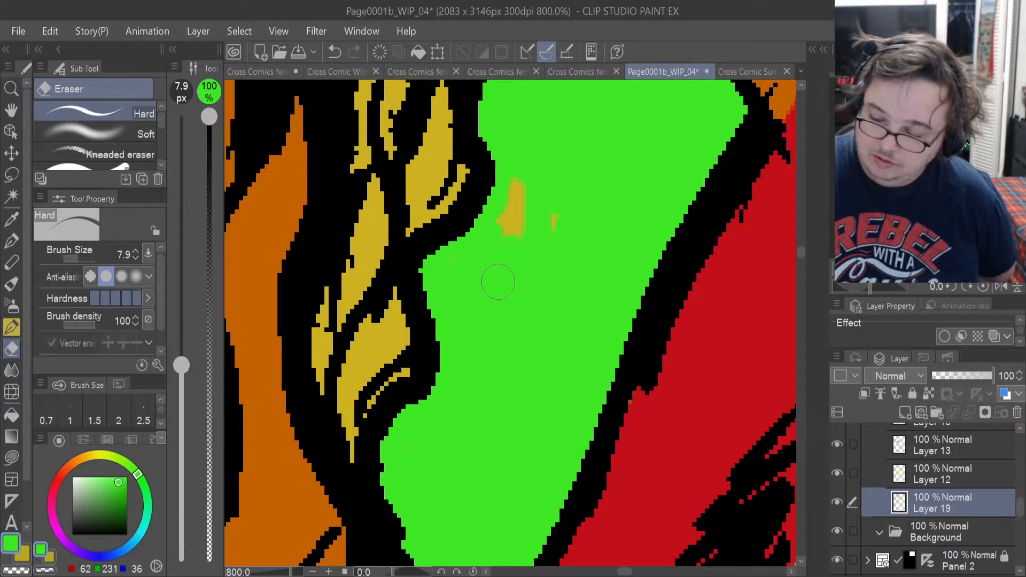
pyautogui.moveTo(536, 197); pyautogui.dragTo(550, 229)
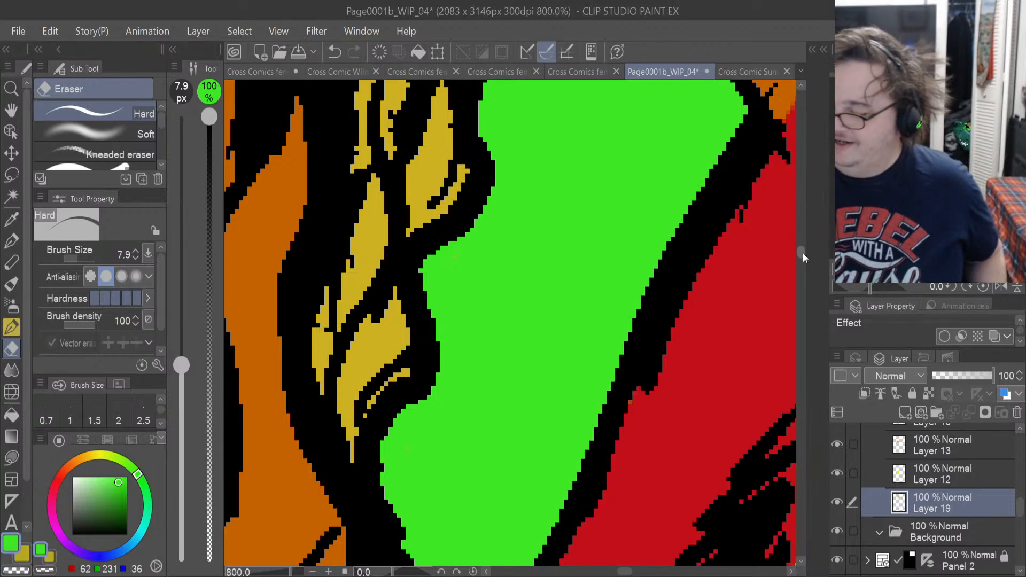
# Erase the yellow spill outside the outline of the hair's lower tip where it falls over the shoulder.
pyautogui.moveTo(799, 253); pyautogui.dragTo(802, 217)
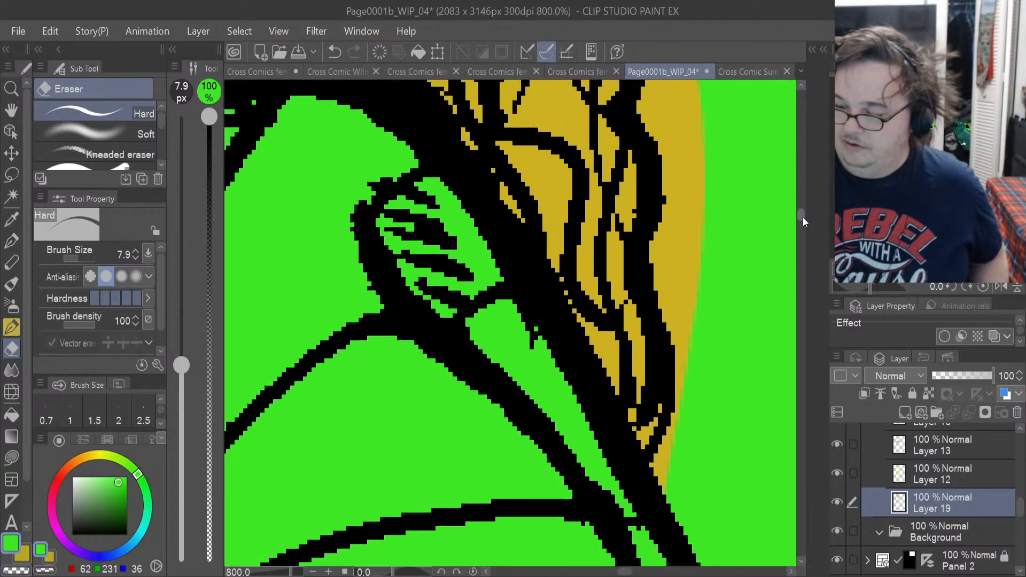
pyautogui.moveTo(666, 471); pyautogui.dragTo(659, 485)
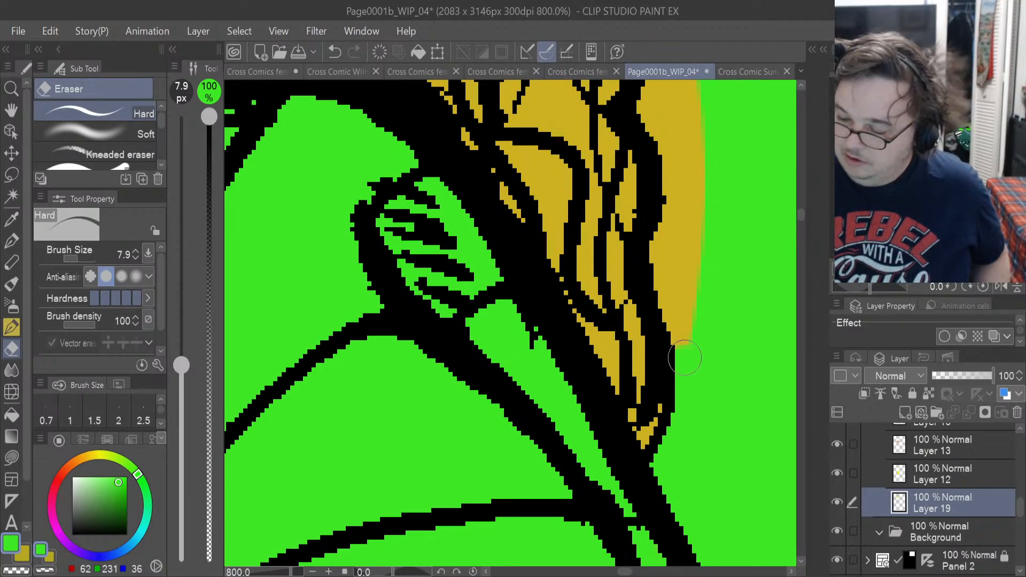
pyautogui.moveTo(673, 316)
pyautogui.mouseDown()
pyautogui.moveTo(666, 283)
pyautogui.moveTo(677, 258)
pyautogui.moveTo(668, 265)
pyautogui.mouseUp()
pyautogui.moveTo(668, 228)
pyautogui.mouseDown()
pyautogui.moveTo(682, 250)
pyautogui.moveTo(693, 296)
pyautogui.moveTo(694, 230)
pyautogui.moveTo(683, 173)
pyautogui.moveTo(674, 205)
pyautogui.moveTo(664, 171)
pyautogui.mouseUp()
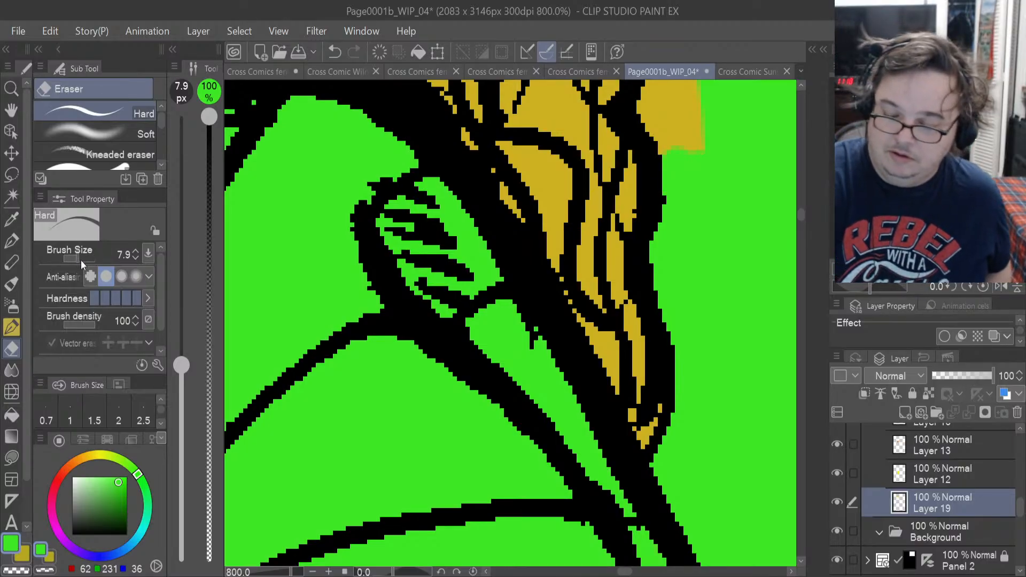
# Set the eraser size to 4.0 px and trim the yellow spill further up the hair's outer edge above the shoulder.
pyautogui.moveTo(81, 260); pyautogui.dragTo(74, 257)
pyautogui.scroll(5, 800, 217)
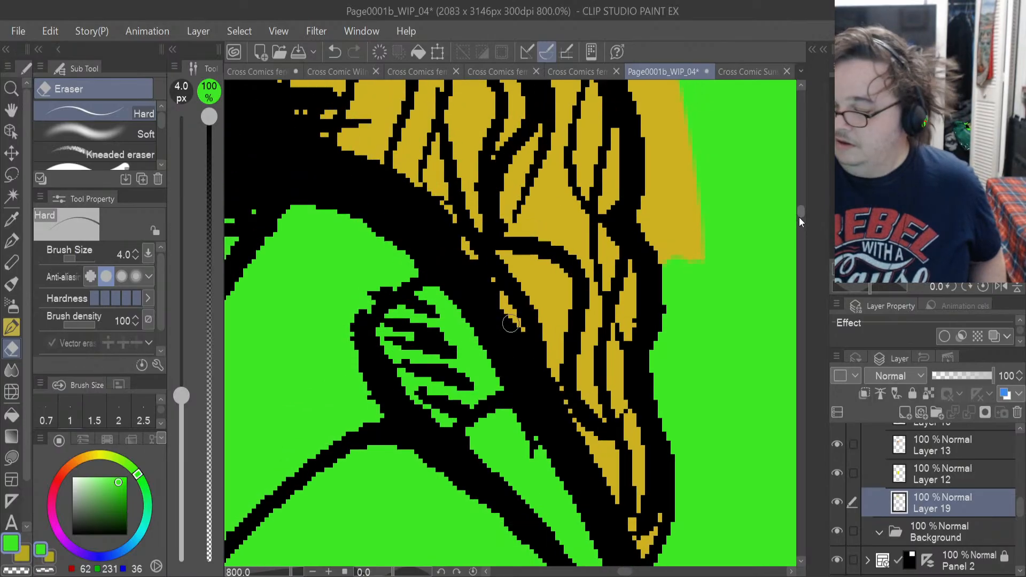
pyautogui.scroll(-2, 798, 210)
pyautogui.moveTo(697, 360)
pyautogui.mouseDown()
pyautogui.moveTo(659, 359)
pyautogui.moveTo(661, 379)
pyautogui.moveTo(641, 347)
pyautogui.mouseUp()
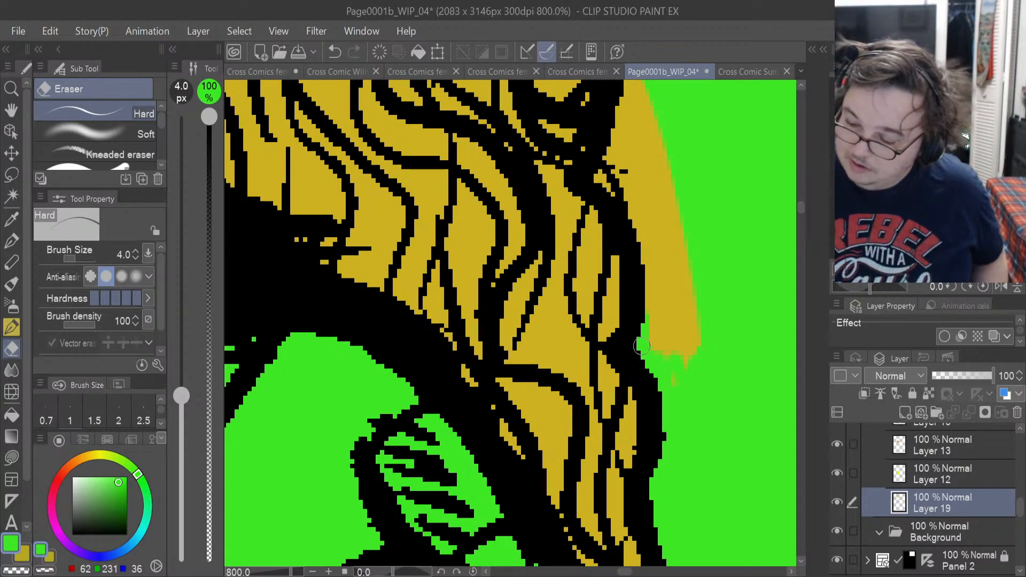
pyautogui.moveTo(658, 300)
pyautogui.mouseDown()
pyautogui.moveTo(685, 400)
pyautogui.moveTo(698, 315)
pyautogui.moveTo(683, 391)
pyautogui.moveTo(676, 337)
pyautogui.moveTo(672, 355)
pyautogui.moveTo(687, 297)
pyautogui.moveTo(679, 268)
pyautogui.moveTo(669, 284)
pyautogui.moveTo(681, 347)
pyautogui.moveTo(689, 330)
pyautogui.moveTo(676, 269)
pyautogui.moveTo(654, 271)
pyautogui.moveTo(651, 295)
pyautogui.moveTo(645, 241)
pyautogui.moveTo(653, 297)
pyautogui.moveTo(685, 229)
pyautogui.mouseUp()
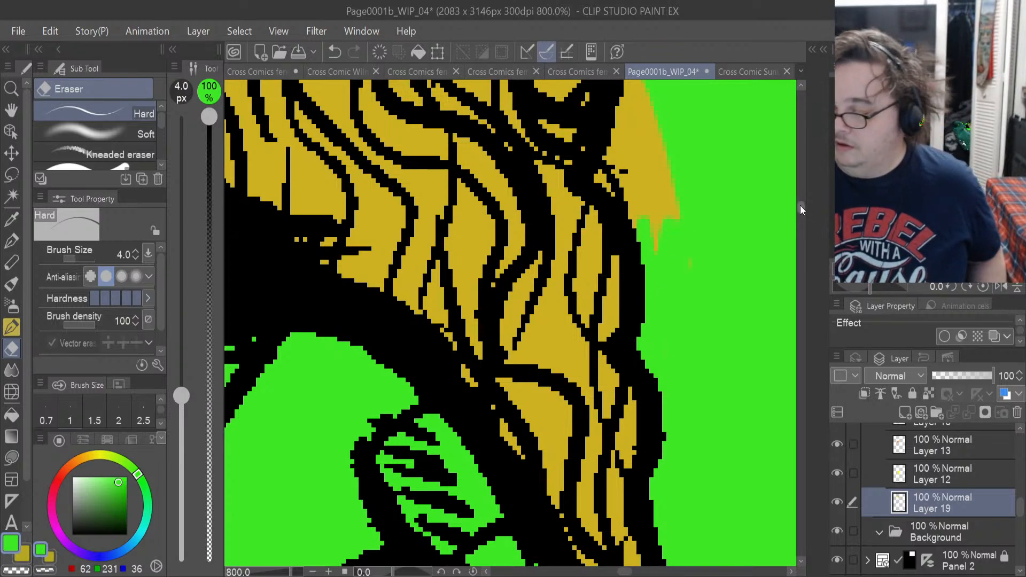
# Erase the yellow spill around the protruding upright lock, including the notch beside it and the rounded curve above.
pyautogui.scroll(5, 797, 209)
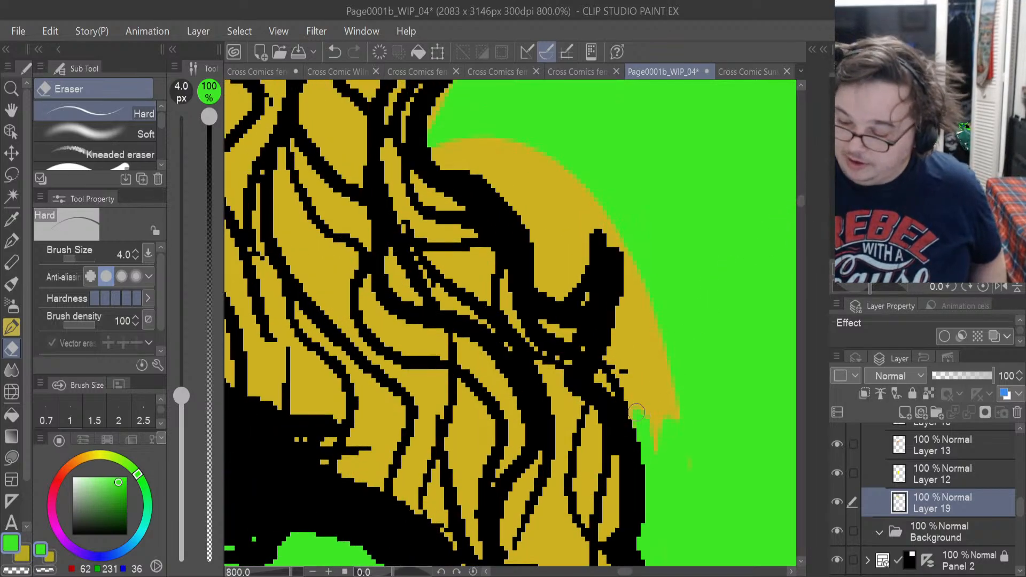
pyautogui.moveTo(636, 412)
pyautogui.mouseDown()
pyautogui.moveTo(627, 388)
pyautogui.moveTo(652, 424)
pyautogui.moveTo(663, 397)
pyautogui.moveTo(675, 453)
pyautogui.mouseUp()
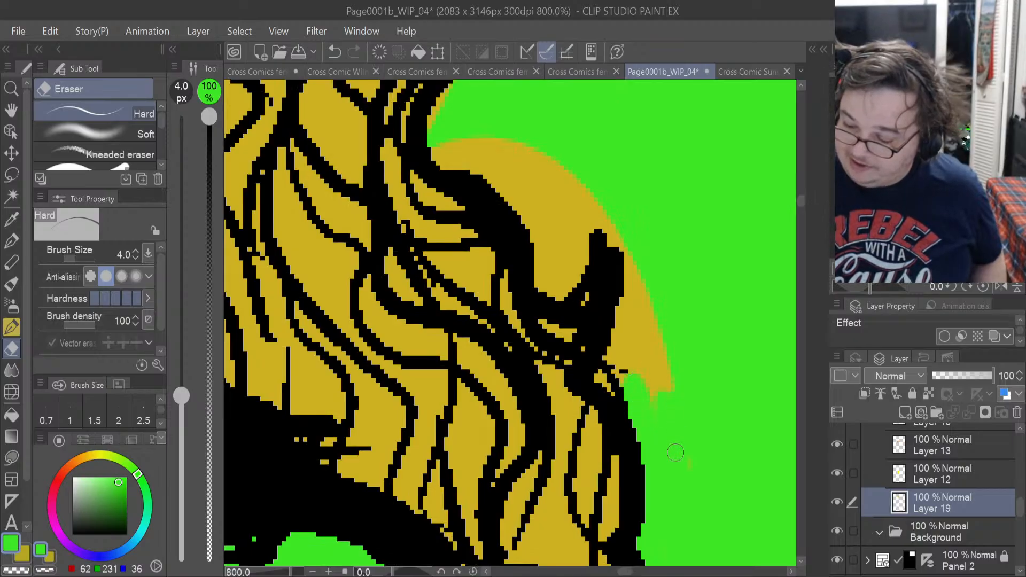
pyautogui.moveTo(650, 405)
pyautogui.mouseDown()
pyautogui.moveTo(610, 360)
pyautogui.moveTo(620, 298)
pyautogui.mouseUp()
pyautogui.moveTo(621, 258)
pyautogui.mouseDown()
pyautogui.moveTo(655, 333)
pyautogui.moveTo(644, 294)
pyautogui.mouseUp()
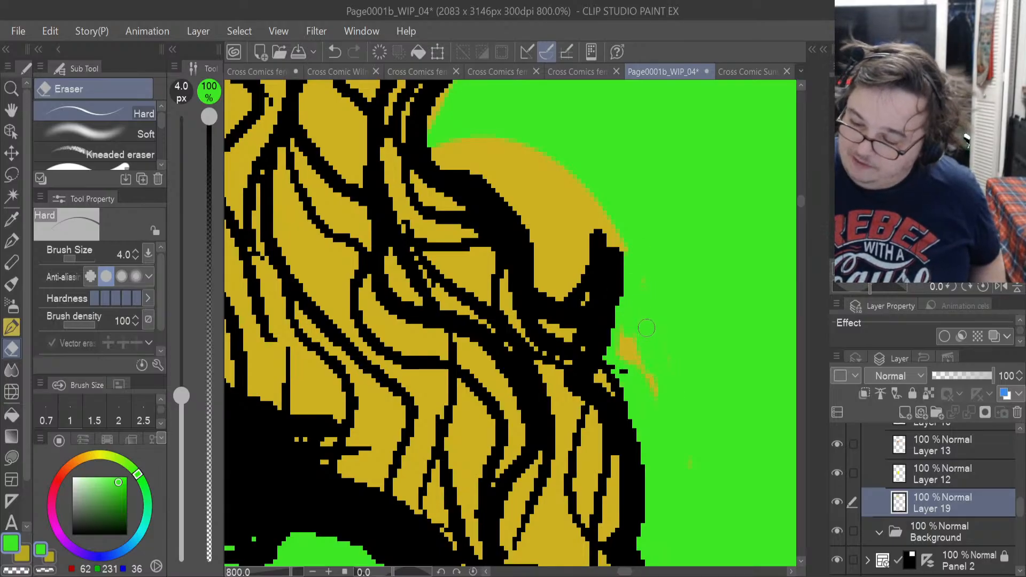
pyautogui.moveTo(657, 393); pyautogui.dragTo(627, 347)
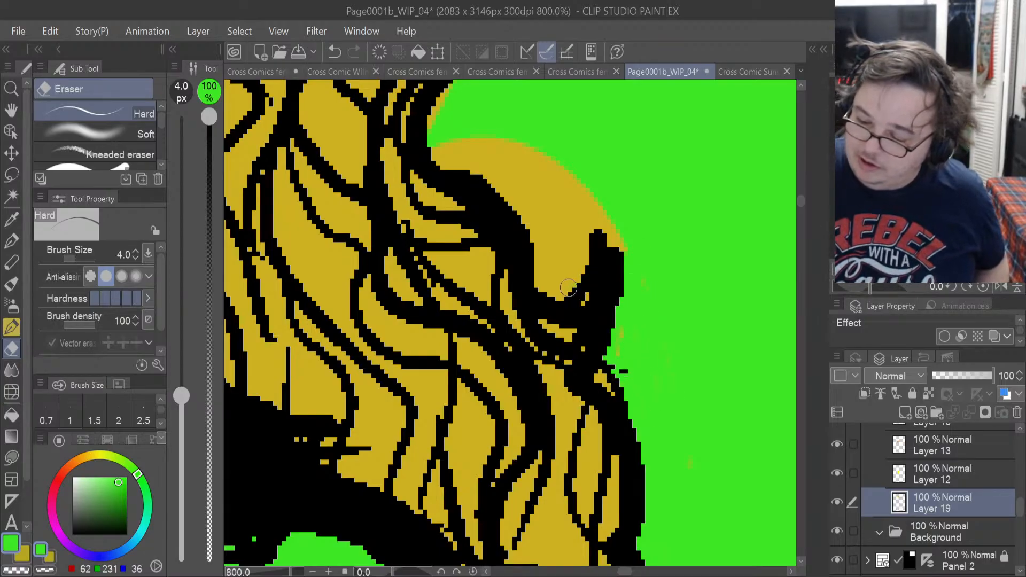
pyautogui.moveTo(558, 296)
pyautogui.mouseDown()
pyautogui.moveTo(592, 218)
pyautogui.moveTo(612, 264)
pyautogui.moveTo(614, 225)
pyautogui.mouseUp()
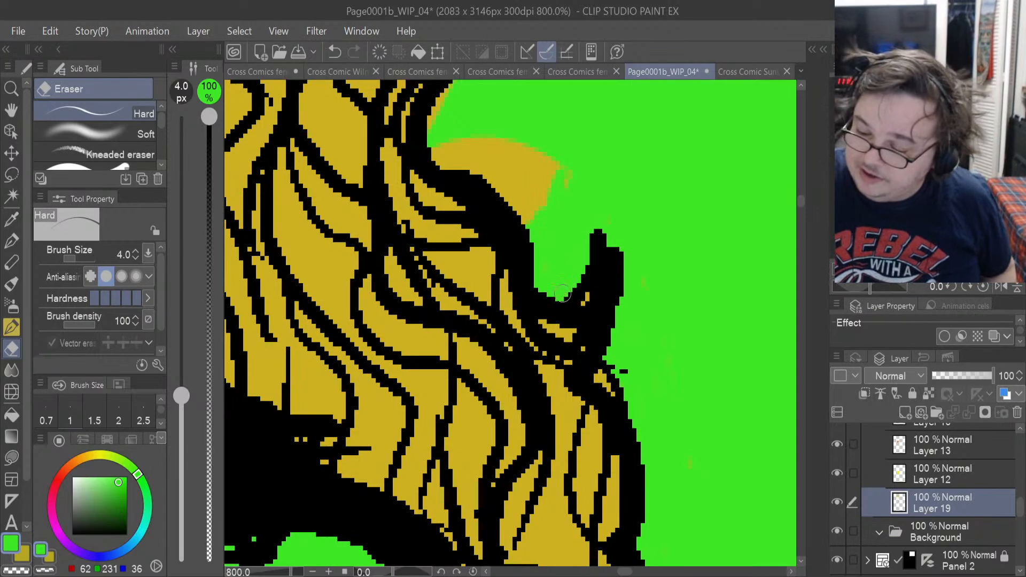
pyautogui.moveTo(535, 149)
pyautogui.mouseDown()
pyautogui.moveTo(532, 221)
pyautogui.moveTo(502, 189)
pyautogui.moveTo(524, 226)
pyautogui.moveTo(518, 159)
pyautogui.moveTo(554, 201)
pyautogui.moveTo(542, 176)
pyautogui.moveTo(549, 152)
pyautogui.moveTo(532, 161)
pyautogui.moveTo(541, 210)
pyautogui.moveTo(517, 129)
pyautogui.moveTo(543, 145)
pyautogui.moveTo(551, 156)
pyautogui.moveTo(510, 166)
pyautogui.moveTo(484, 152)
pyautogui.moveTo(505, 178)
pyautogui.moveTo(500, 133)
pyautogui.moveTo(503, 166)
pyautogui.moveTo(455, 160)
pyautogui.moveTo(490, 184)
pyautogui.moveTo(469, 149)
pyautogui.moveTo(494, 167)
pyautogui.moveTo(435, 148)
pyautogui.mouseUp()
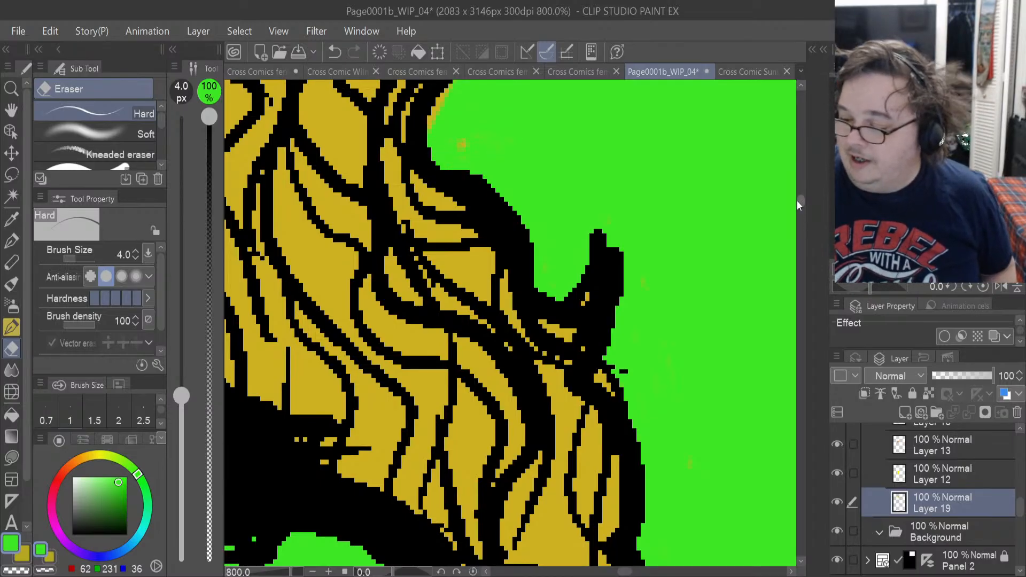
# Trim the yellow spill along the hair's outer edge up to the next pointed lock and begin clearing the hollow above it.
pyautogui.moveTo(797, 200); pyautogui.dragTo(796, 193)
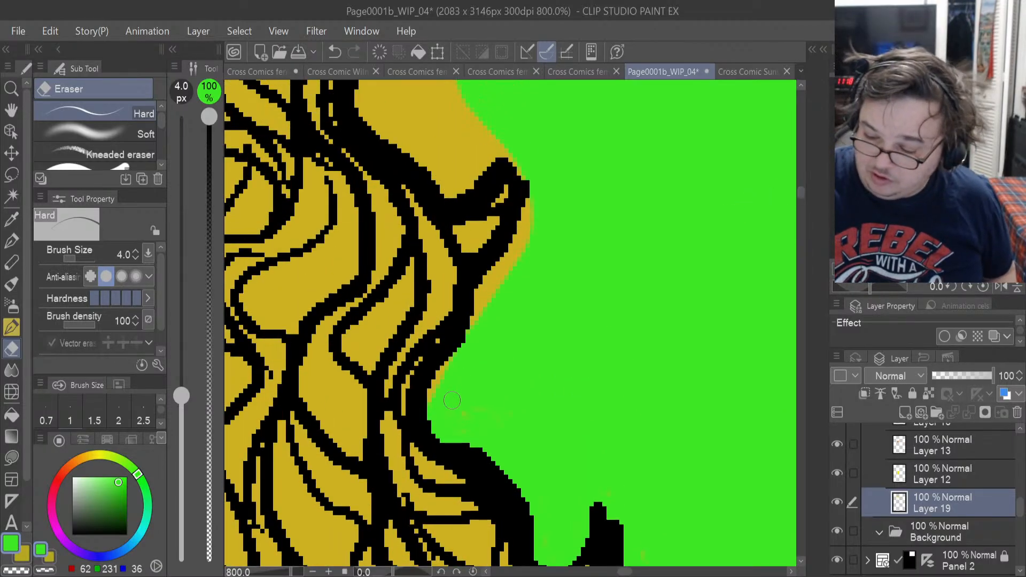
pyautogui.moveTo(435, 409); pyautogui.dragTo(490, 288)
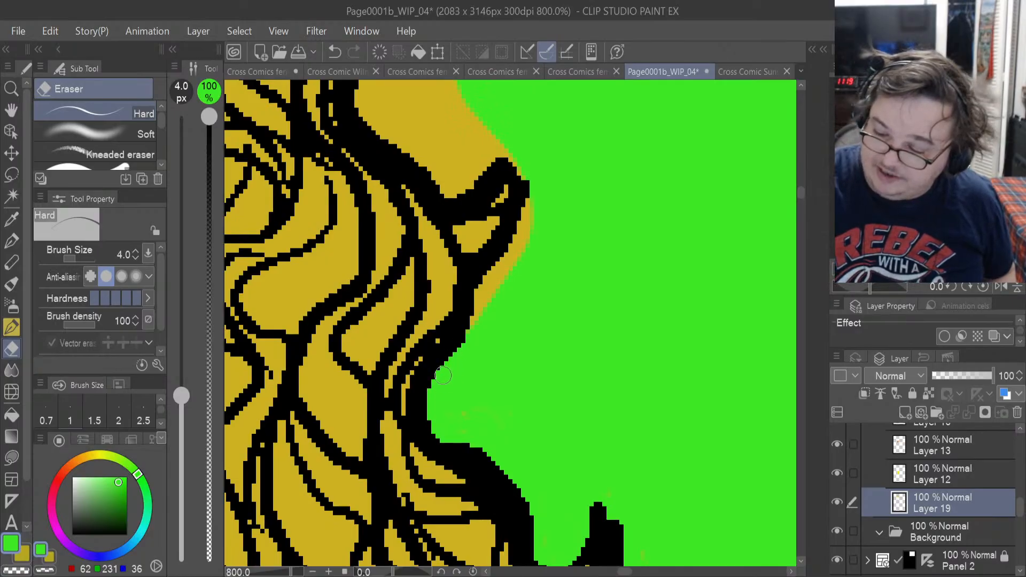
pyautogui.moveTo(489, 287); pyautogui.dragTo(505, 270)
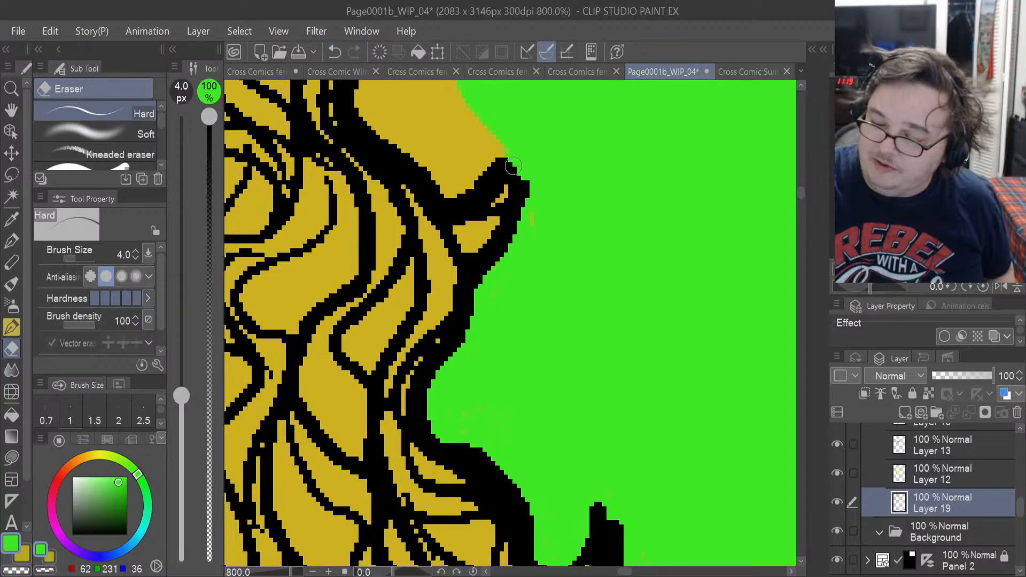
pyautogui.moveTo(513, 166)
pyautogui.mouseDown()
pyautogui.moveTo(494, 142)
pyautogui.moveTo(471, 181)
pyautogui.moveTo(474, 172)
pyautogui.moveTo(443, 195)
pyautogui.moveTo(430, 176)
pyautogui.moveTo(437, 190)
pyautogui.moveTo(417, 156)
pyautogui.moveTo(440, 181)
pyautogui.moveTo(484, 135)
pyautogui.mouseUp()
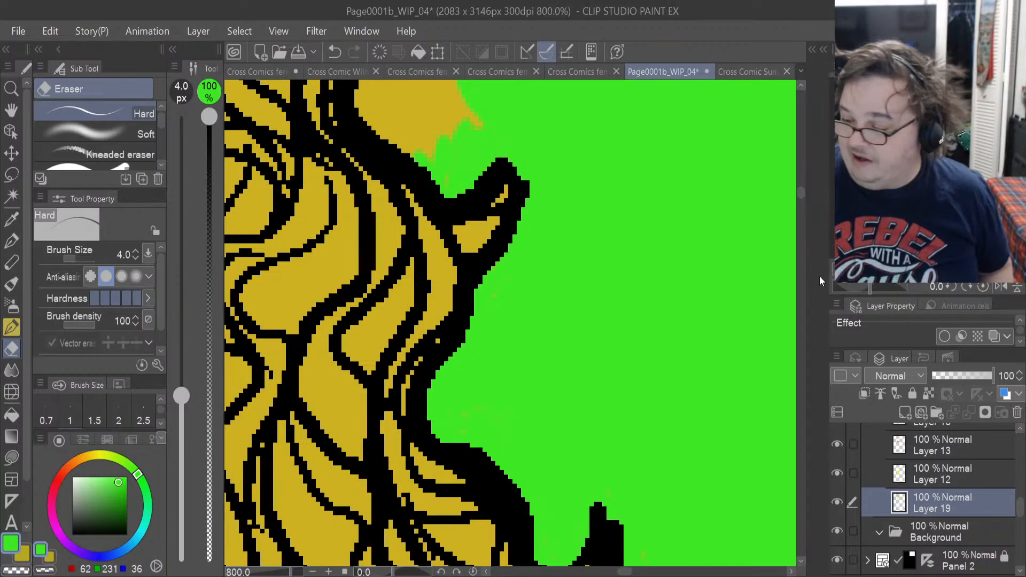
# Erase all remaining yellow spill from the rounded hollow between the pointed lock and the hair curl above it.
pyautogui.scroll(5, 797, 190)
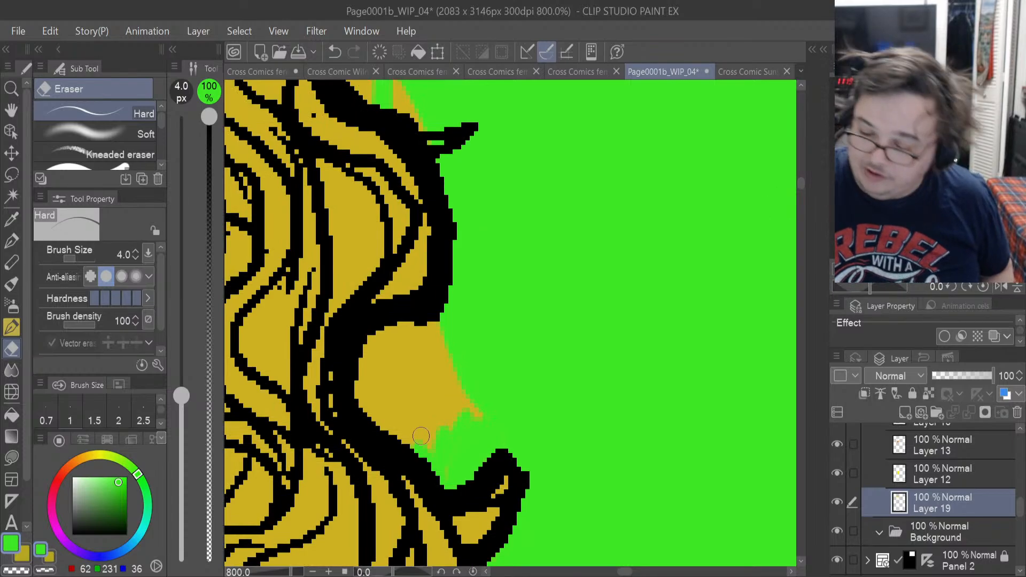
pyautogui.moveTo(417, 451); pyautogui.dragTo(361, 358)
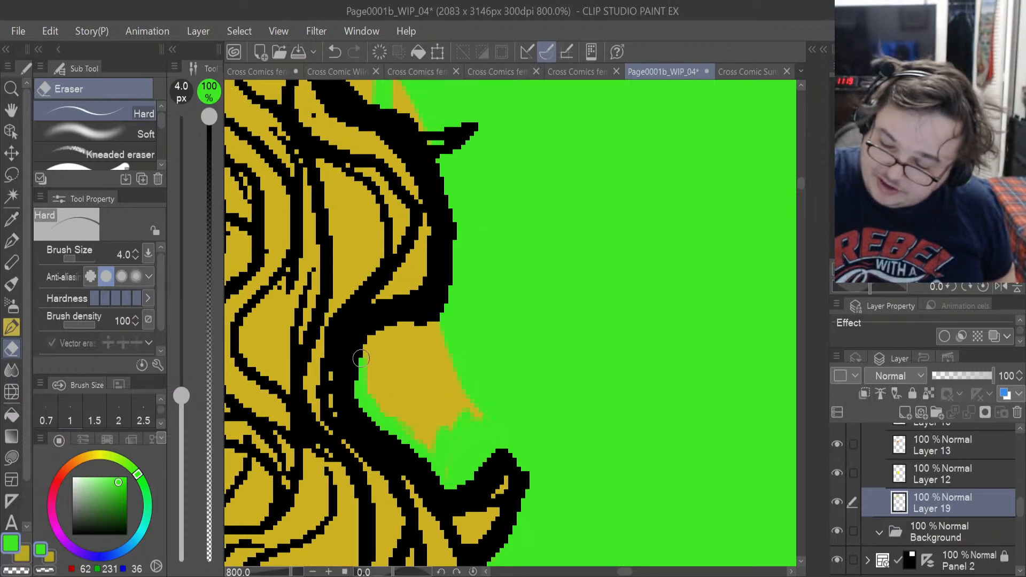
pyautogui.moveTo(386, 408)
pyautogui.mouseDown()
pyautogui.moveTo(402, 397)
pyautogui.moveTo(425, 390)
pyautogui.moveTo(455, 449)
pyautogui.mouseUp()
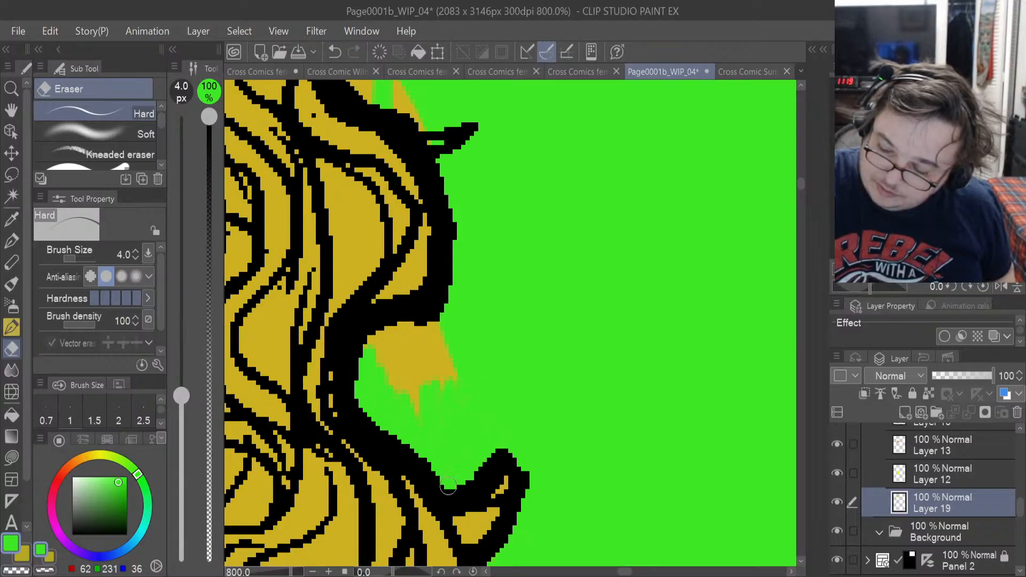
pyautogui.moveTo(432, 375)
pyautogui.mouseDown()
pyautogui.moveTo(414, 403)
pyautogui.moveTo(407, 361)
pyautogui.mouseUp()
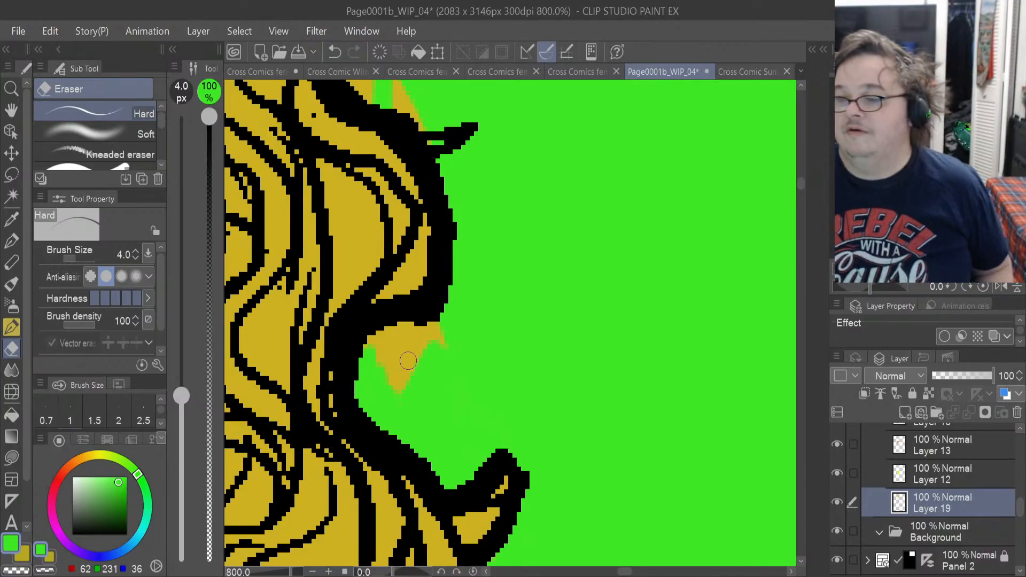
pyautogui.moveTo(381, 404)
pyautogui.mouseDown()
pyautogui.moveTo(429, 338)
pyautogui.moveTo(414, 329)
pyautogui.mouseUp()
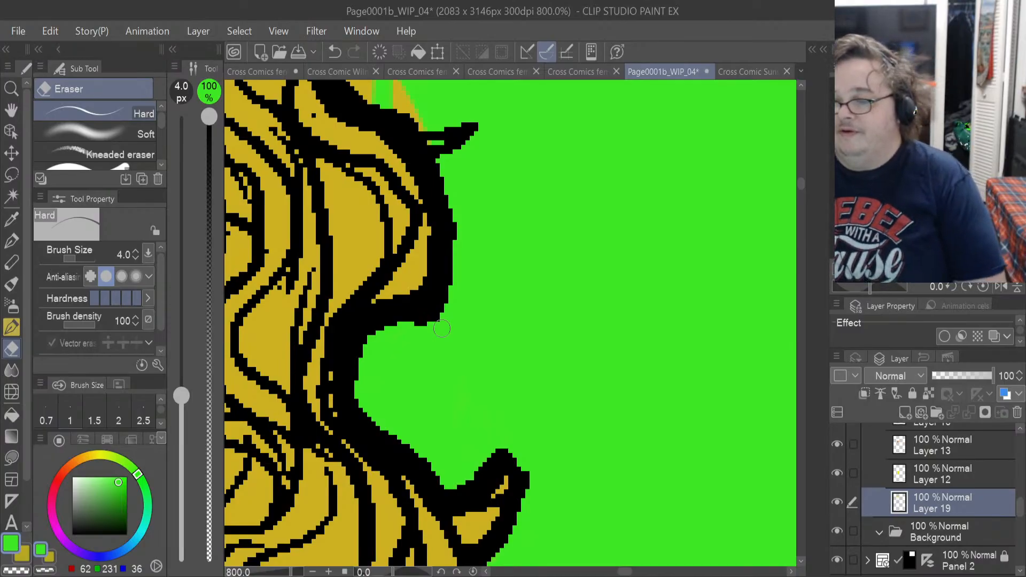
pyautogui.moveTo(800, 187); pyautogui.dragTo(800, 179)
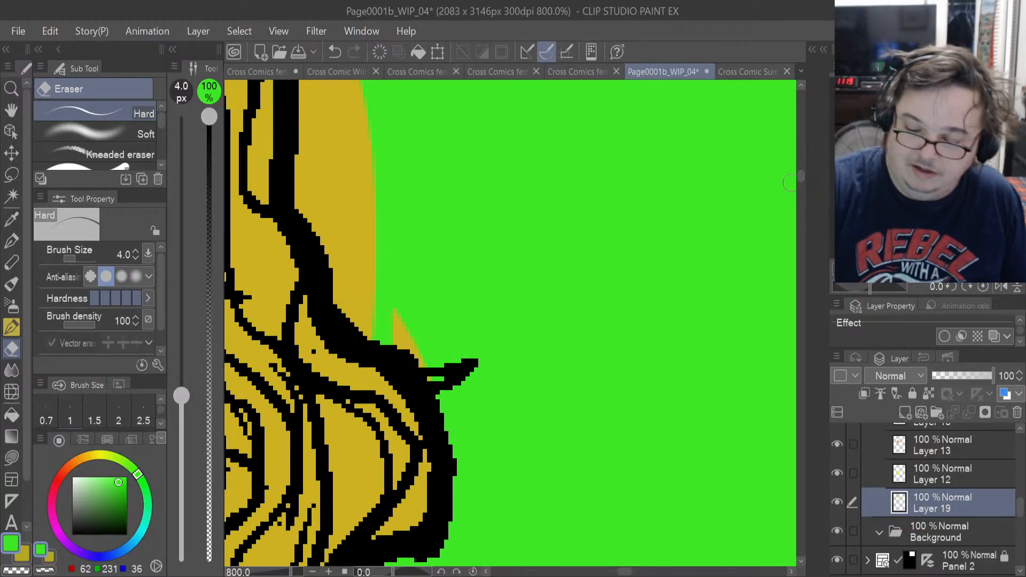
# Sample the hair's yellow and lasso-fill the uncoloured gap inside the small pointed lock on the hair's outer edge.
pyautogui.click(11, 219)
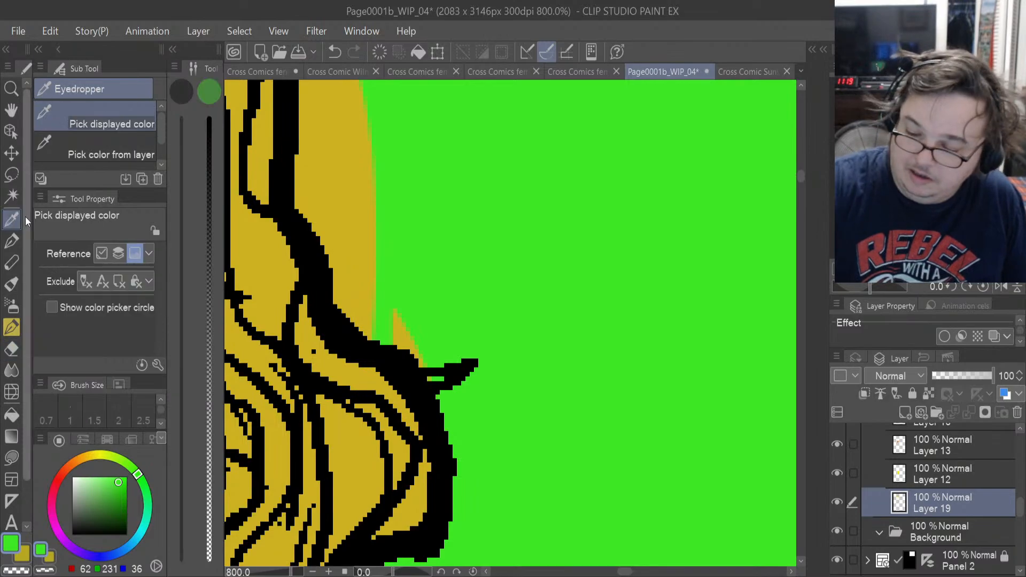
pyautogui.click(344, 435)
pyautogui.click(11, 457)
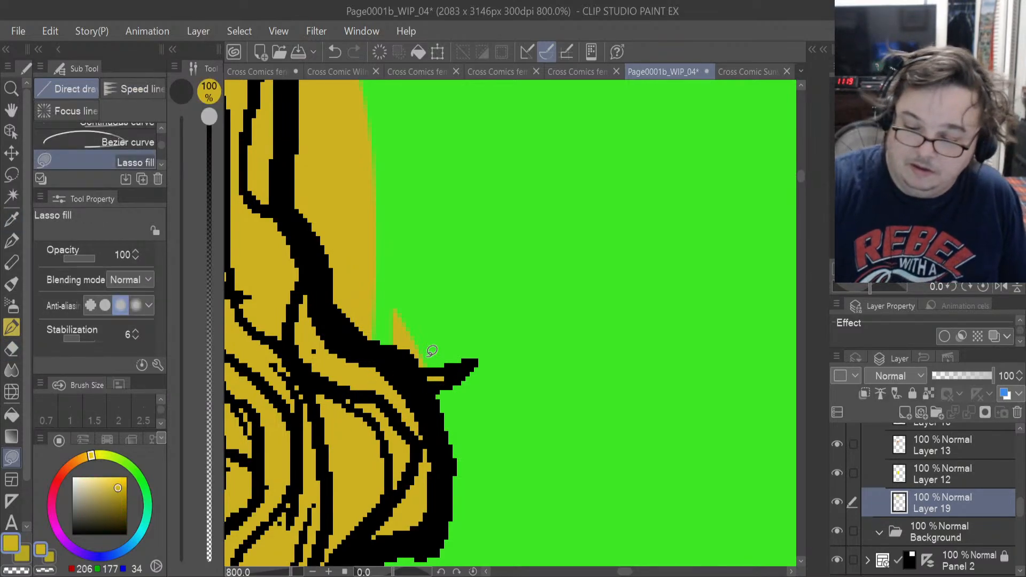
# Erase the yellow spill above the small pointed lock and along the curved outer hair edge leading up from it.
pyautogui.press('e')
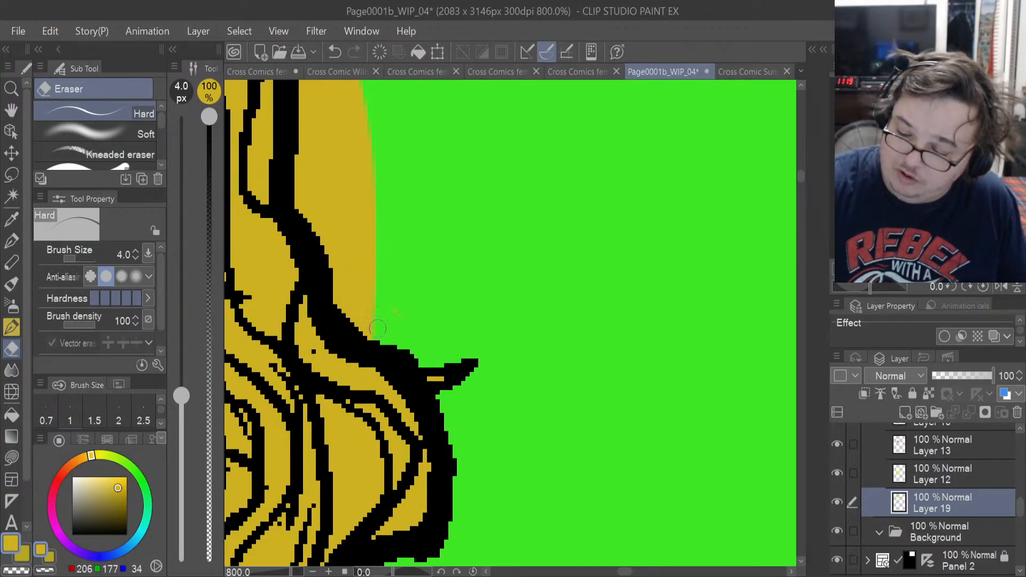
pyautogui.moveTo(377, 344); pyautogui.dragTo(363, 262)
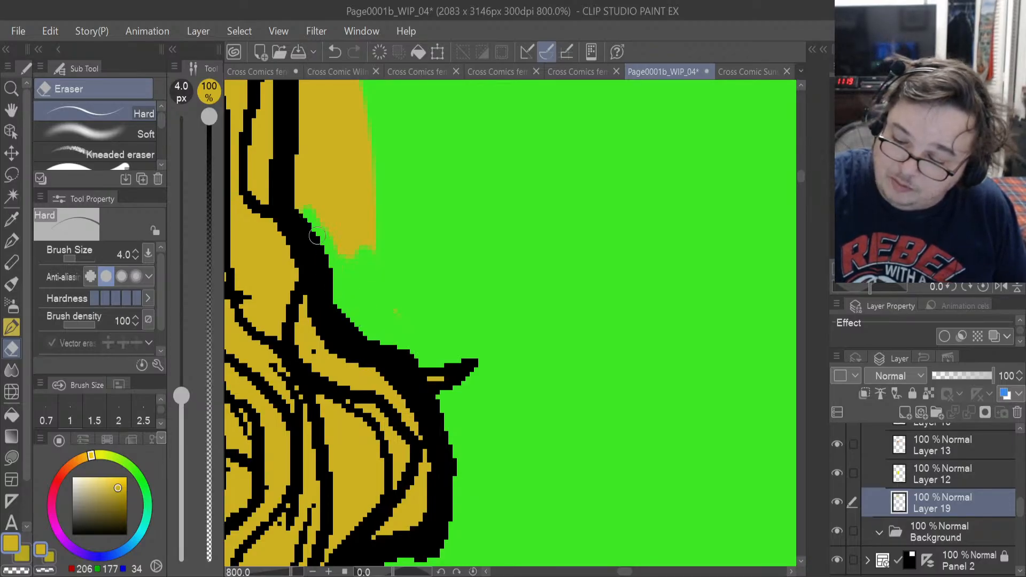
pyautogui.moveTo(317, 236); pyautogui.dragTo(298, 210)
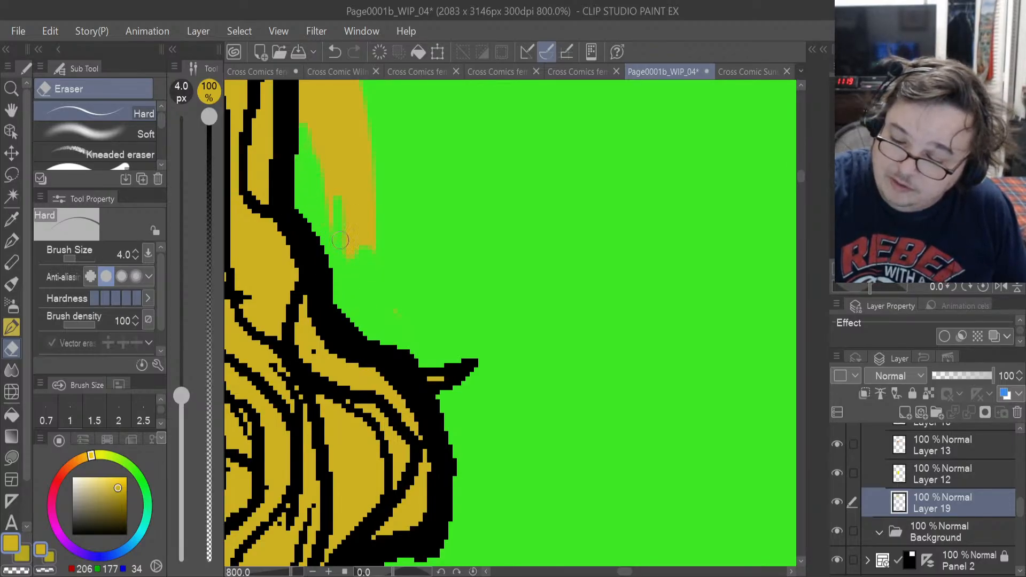
pyautogui.moveTo(343, 260); pyautogui.dragTo(332, 170)
pyautogui.moveTo(354, 256); pyautogui.dragTo(351, 191)
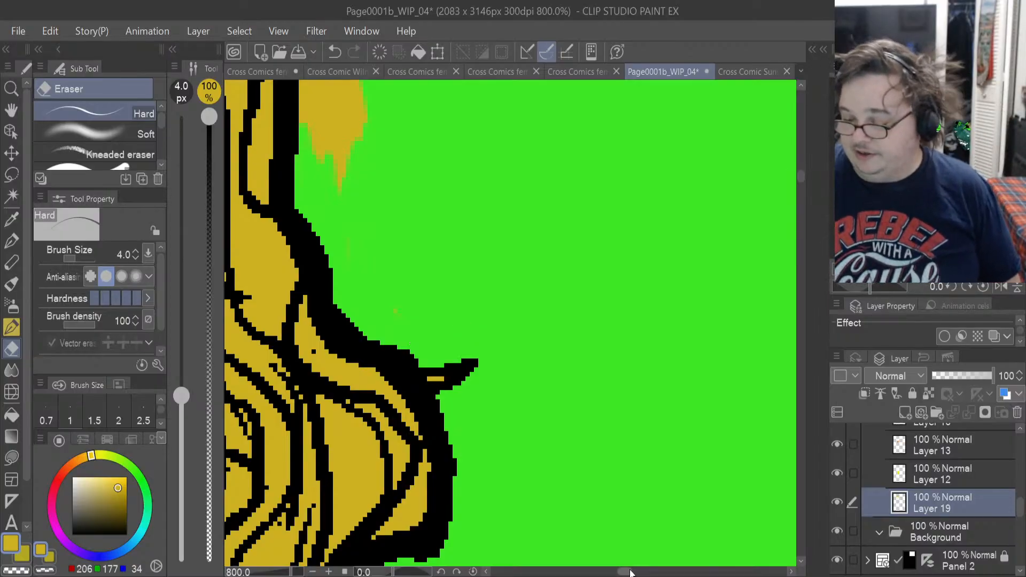
# Erase the yellow spill beside the straight vertical stretch of the hair's outer edge, up to the curve below the upper lock.
pyautogui.moveTo(625, 571); pyautogui.dragTo(621, 574)
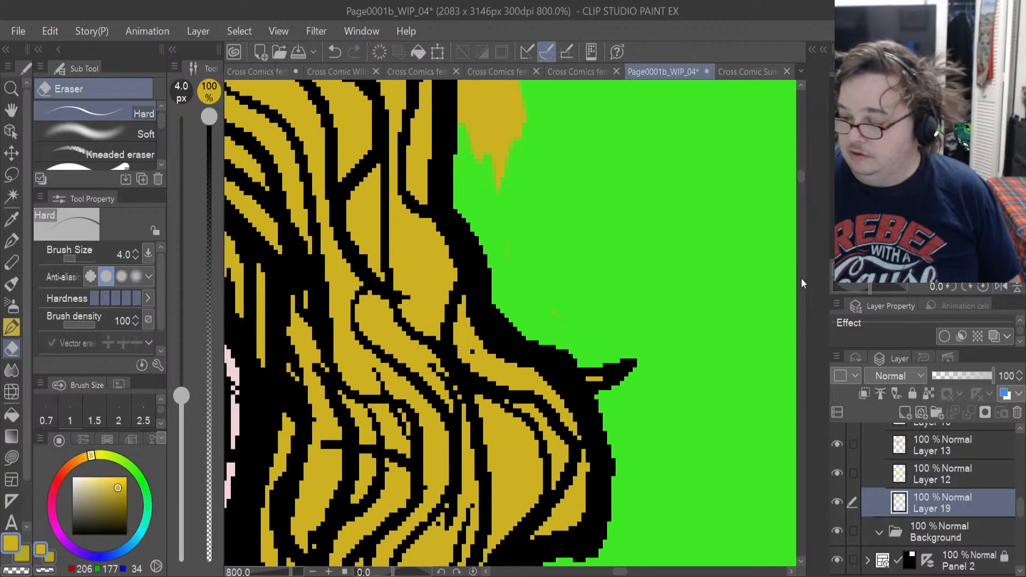
pyautogui.moveTo(798, 188); pyautogui.dragTo(797, 178)
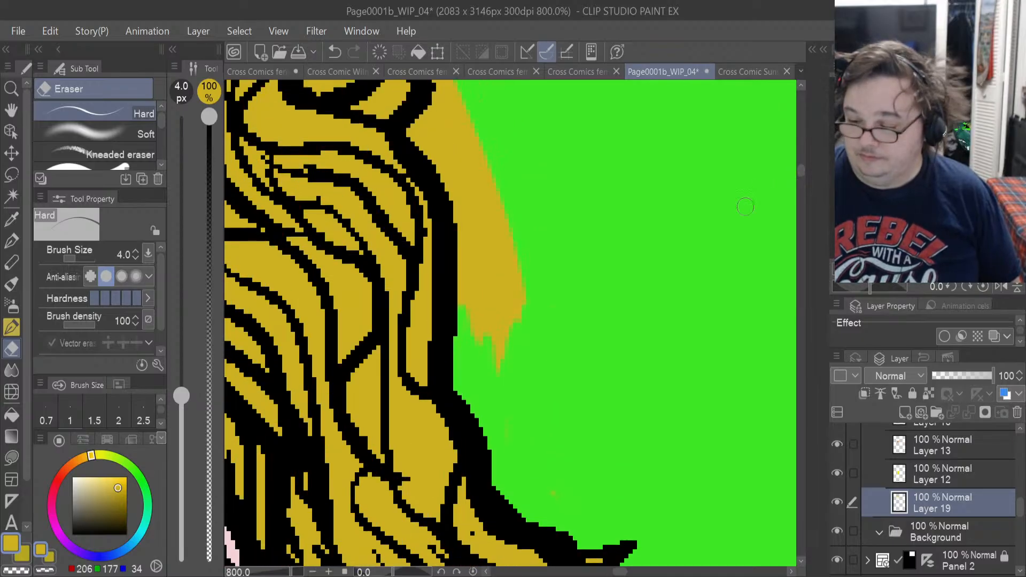
pyautogui.moveTo(525, 276)
pyautogui.mouseDown()
pyautogui.moveTo(515, 328)
pyautogui.moveTo(495, 350)
pyautogui.mouseUp()
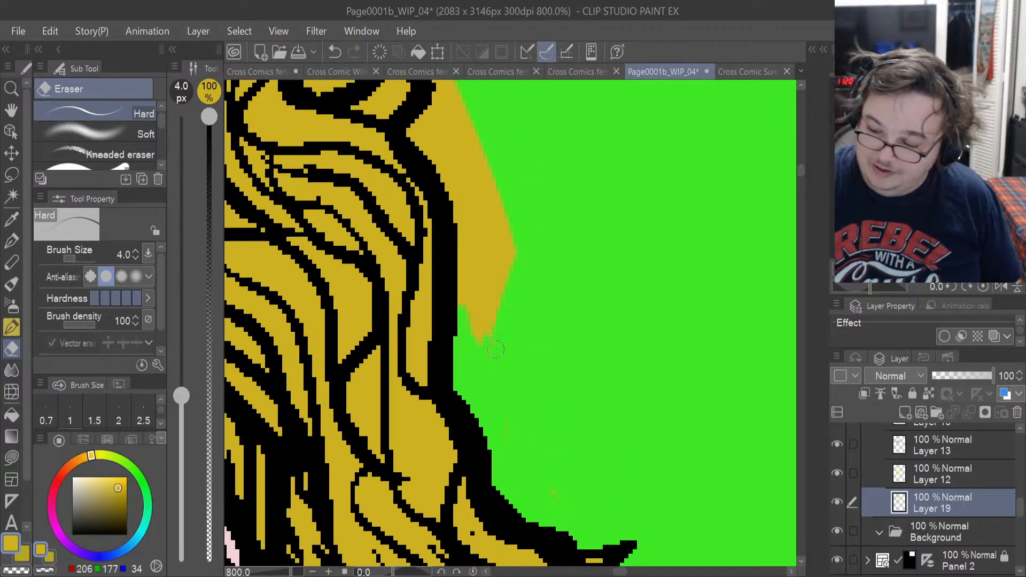
pyautogui.moveTo(512, 244)
pyautogui.mouseDown()
pyautogui.moveTo(460, 302)
pyautogui.moveTo(455, 220)
pyautogui.moveTo(462, 261)
pyautogui.moveTo(466, 192)
pyautogui.moveTo(487, 215)
pyautogui.moveTo(482, 268)
pyautogui.moveTo(494, 269)
pyautogui.moveTo(509, 242)
pyautogui.moveTo(499, 274)
pyautogui.mouseUp()
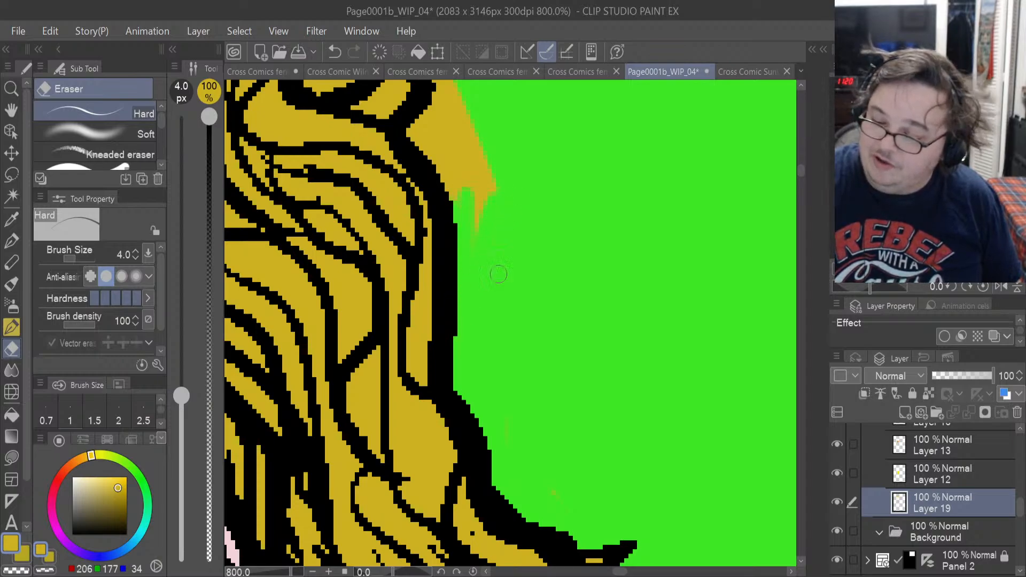
pyautogui.moveTo(487, 187); pyautogui.dragTo(475, 241)
pyautogui.moveTo(483, 145); pyautogui.dragTo(470, 209)
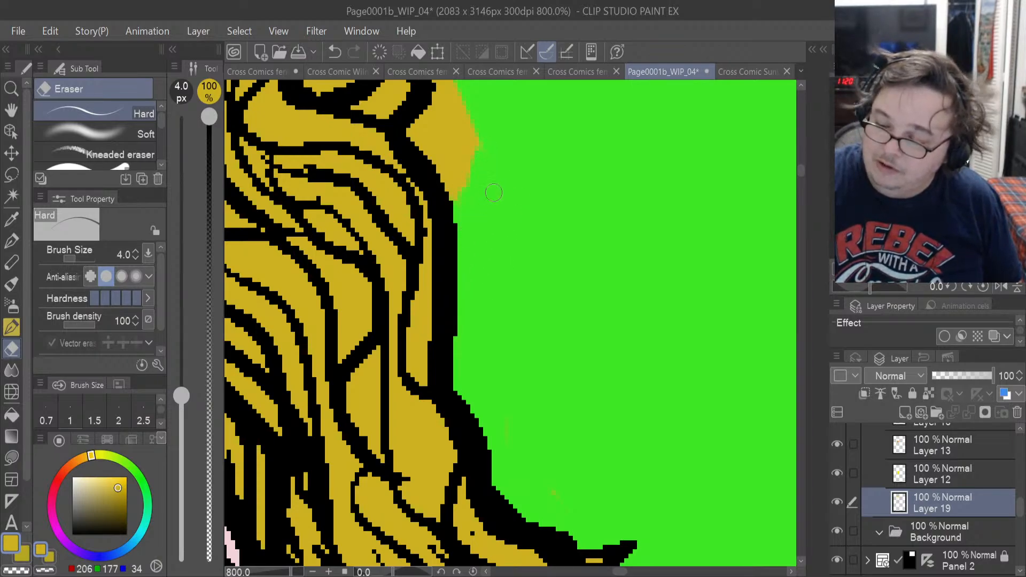
# Erase all yellow spill around the upper pointed lock, including the hollow between it and the crown of the hair.
pyautogui.scroll(2, 799, 178)
pyautogui.scroll(3, 799, 177)
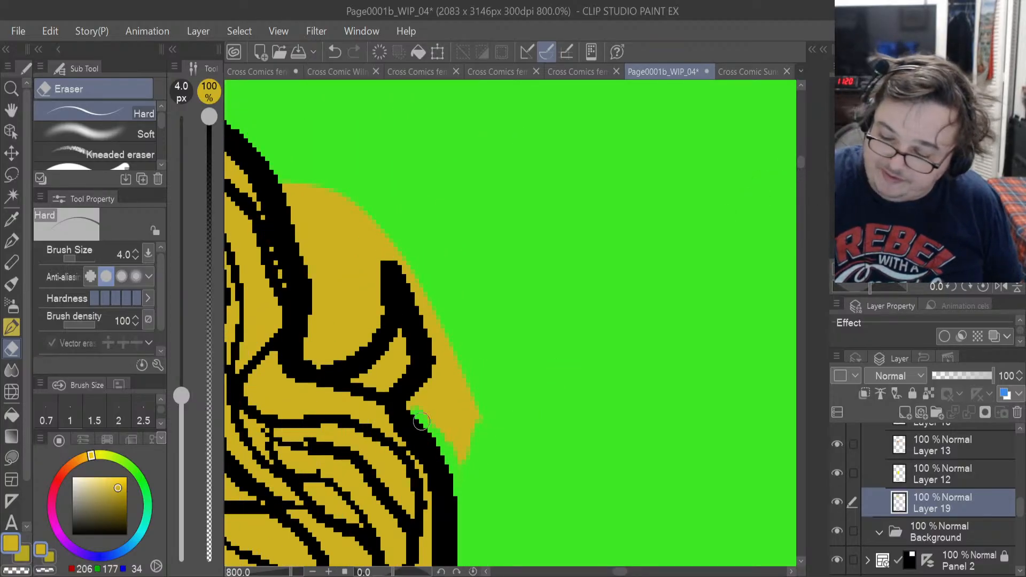
pyautogui.moveTo(434, 422)
pyautogui.mouseDown()
pyautogui.moveTo(430, 382)
pyautogui.moveTo(422, 404)
pyautogui.mouseUp()
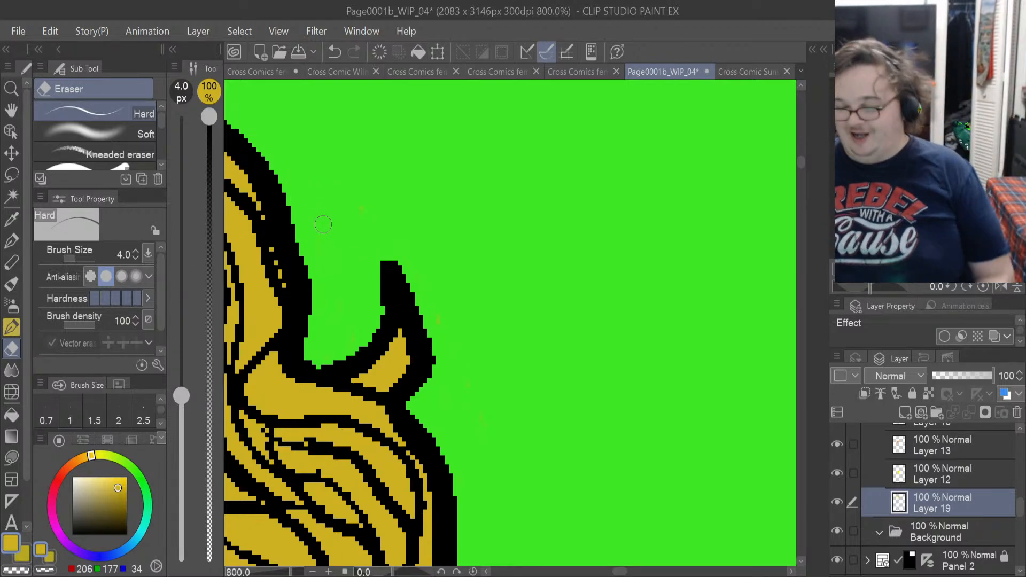
# Erase the yellow spill from the shallow dip in the hair's top outline beside the raised crown.
pyautogui.moveTo(624, 573); pyautogui.dragTo(609, 572)
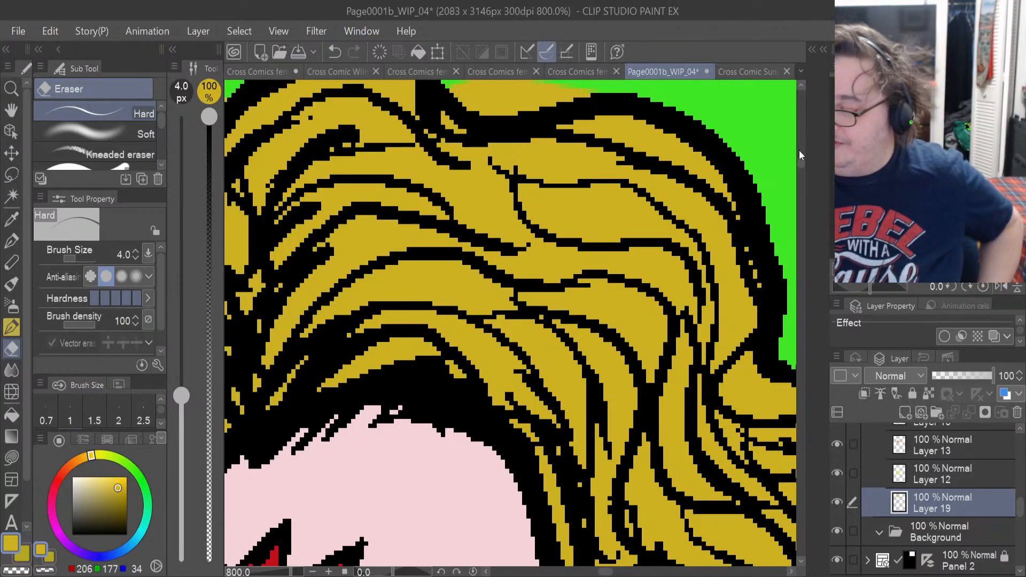
pyautogui.moveTo(802, 166); pyautogui.dragTo(799, 162)
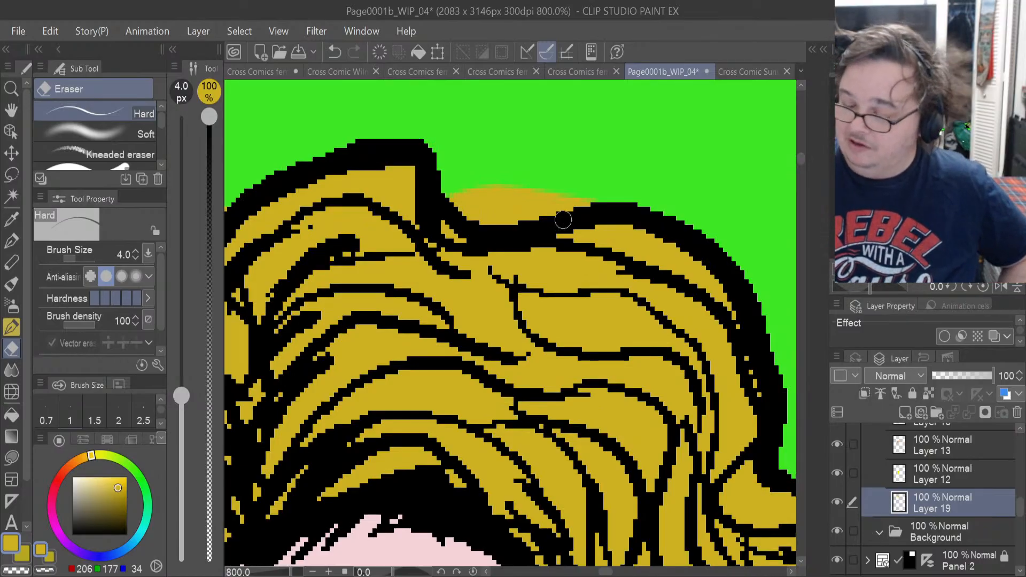
pyautogui.moveTo(520, 216); pyautogui.dragTo(592, 198)
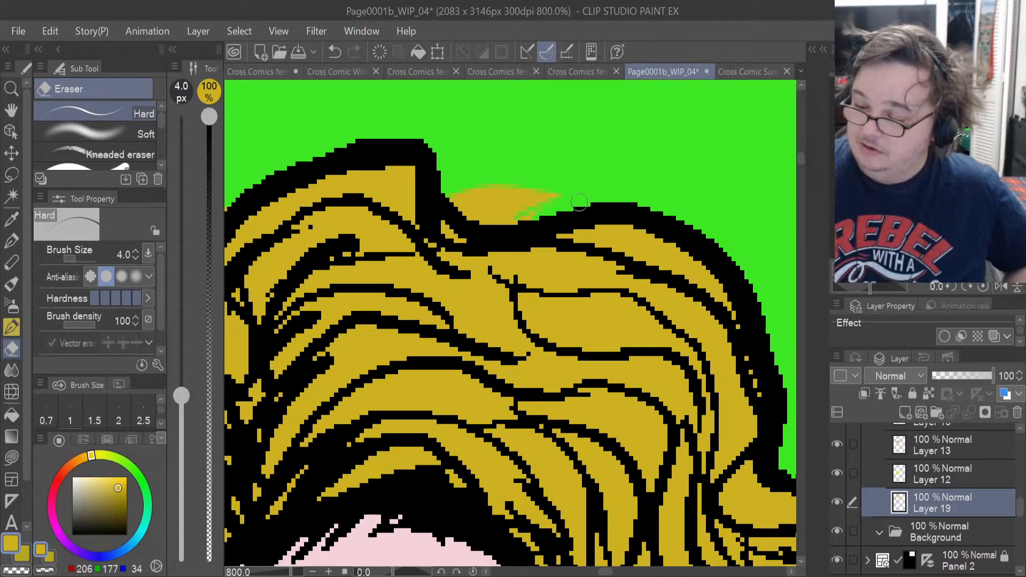
pyautogui.moveTo(505, 219)
pyautogui.mouseDown()
pyautogui.moveTo(538, 217)
pyautogui.moveTo(480, 224)
pyautogui.moveTo(479, 213)
pyautogui.moveTo(452, 201)
pyautogui.moveTo(474, 222)
pyautogui.moveTo(452, 203)
pyautogui.moveTo(517, 208)
pyautogui.moveTo(499, 213)
pyautogui.moveTo(559, 193)
pyautogui.moveTo(532, 205)
pyautogui.moveTo(483, 202)
pyautogui.moveTo(504, 195)
pyautogui.moveTo(468, 190)
pyautogui.moveTo(506, 192)
pyautogui.moveTo(476, 196)
pyautogui.mouseUp()
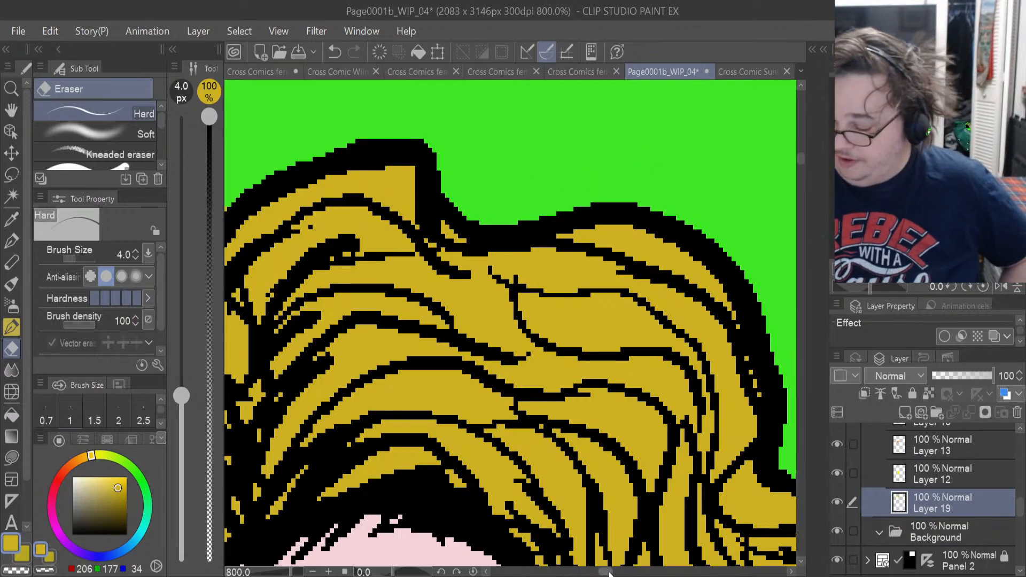
# Erase the yellow spill around and between the two upright locks atop the hair, and start trimming the far side's rounded edge.
pyautogui.moveTo(610, 573); pyautogui.dragTo(598, 573)
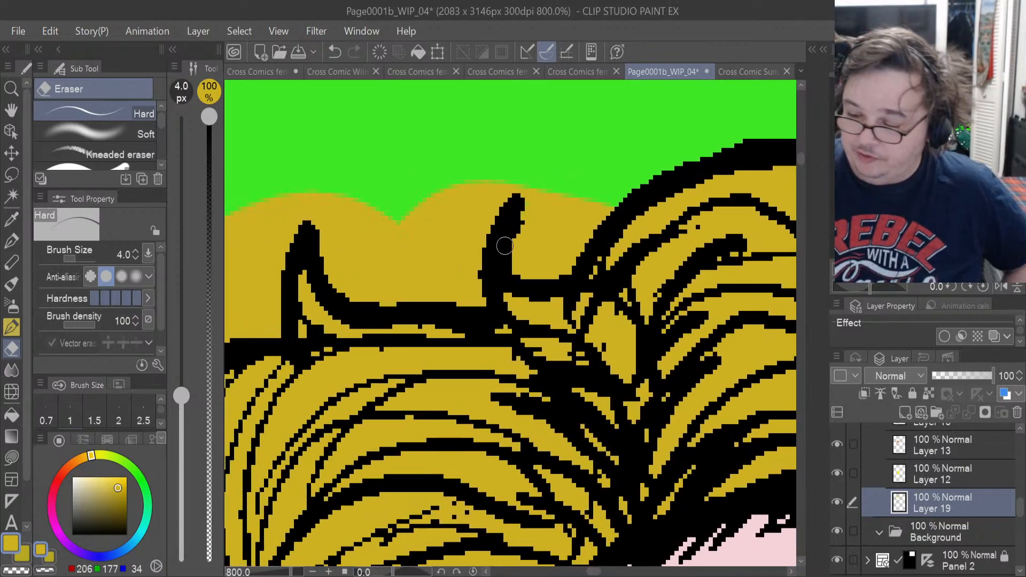
pyautogui.moveTo(504, 245); pyautogui.dragTo(533, 269)
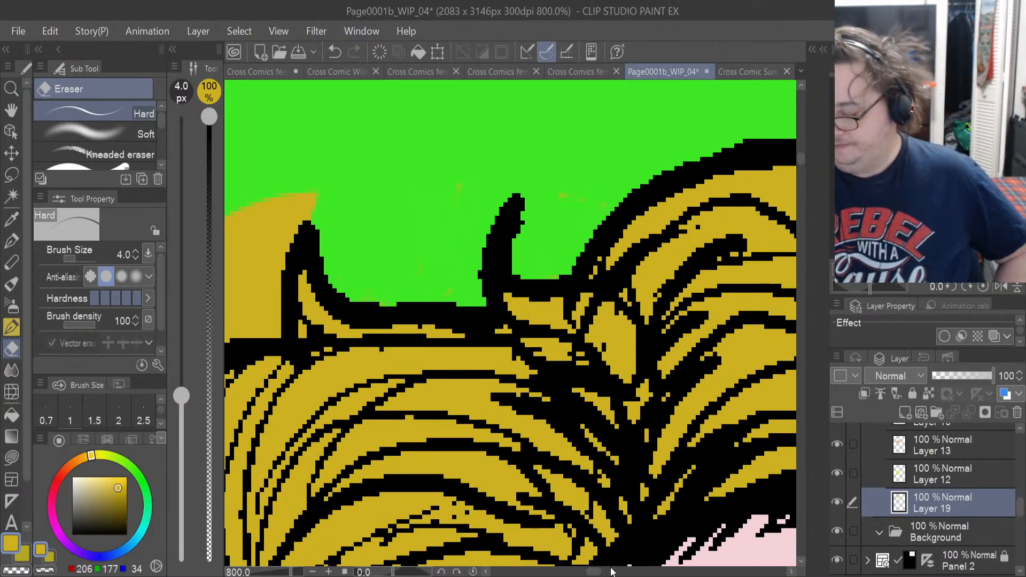
pyautogui.moveTo(593, 573); pyautogui.dragTo(581, 561)
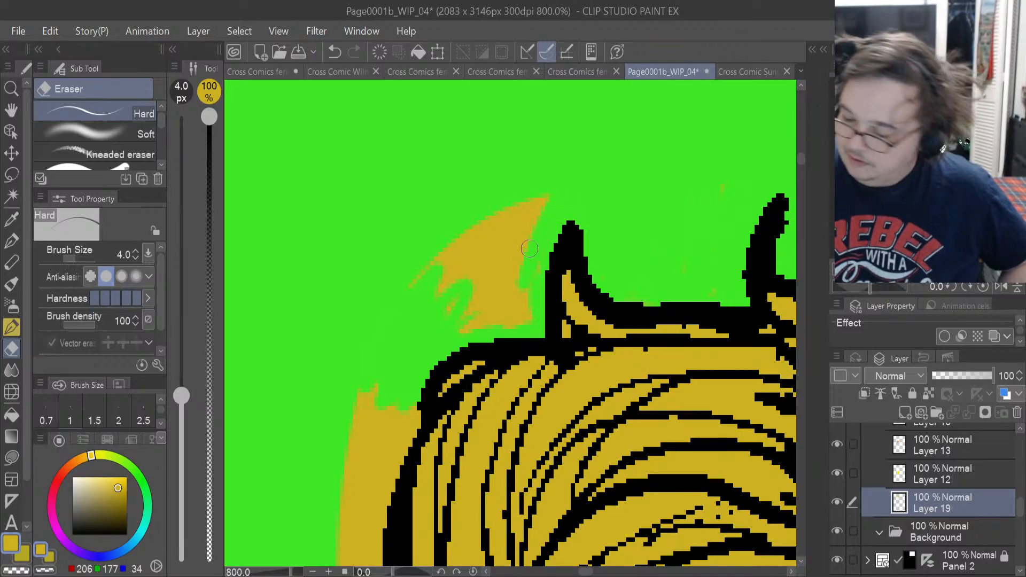
# Auto-select the area outside the figure on the Sunset reflection line art layer and delete the remaining yellow spill there on Layer 19.
pyautogui.scroll(-10, 1017, 499)
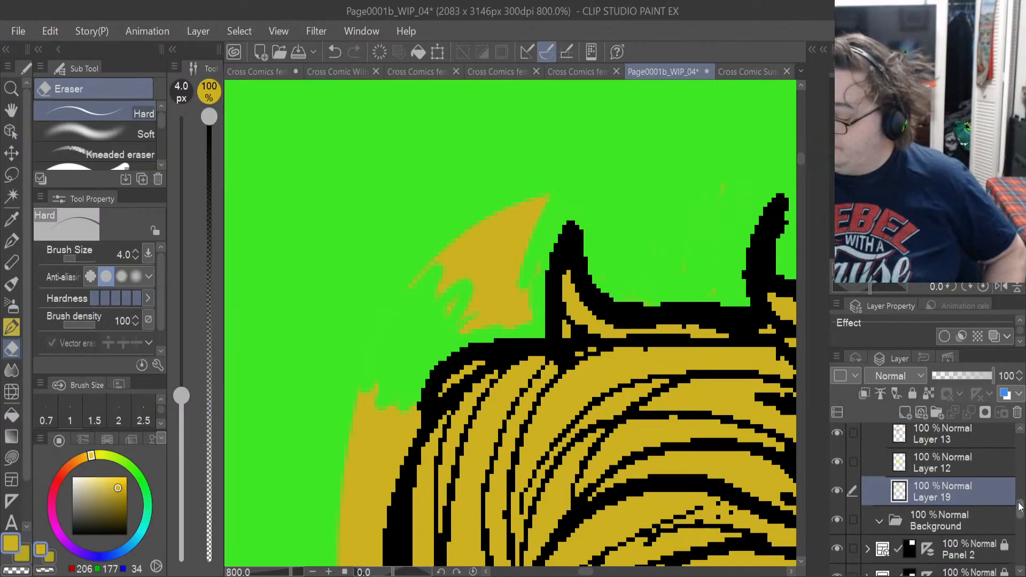
pyautogui.scroll(1, 1020, 460)
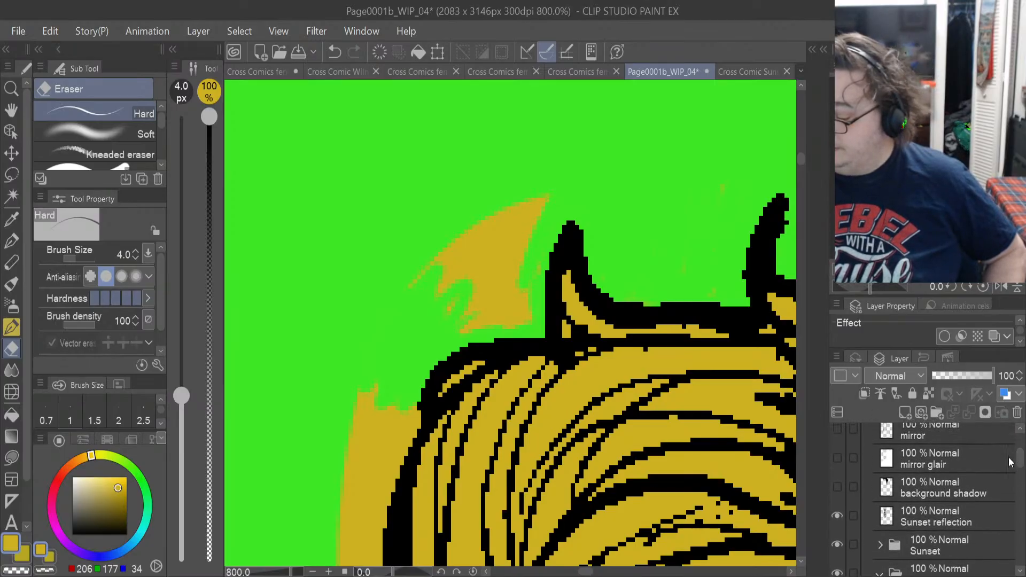
pyautogui.click(919, 515)
pyautogui.press('w')
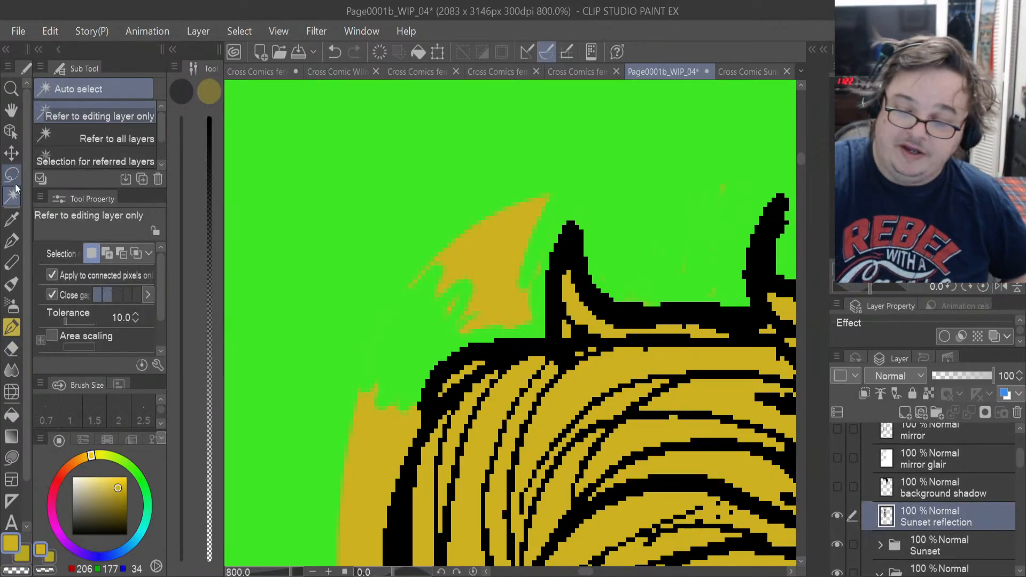
pyautogui.click(396, 182)
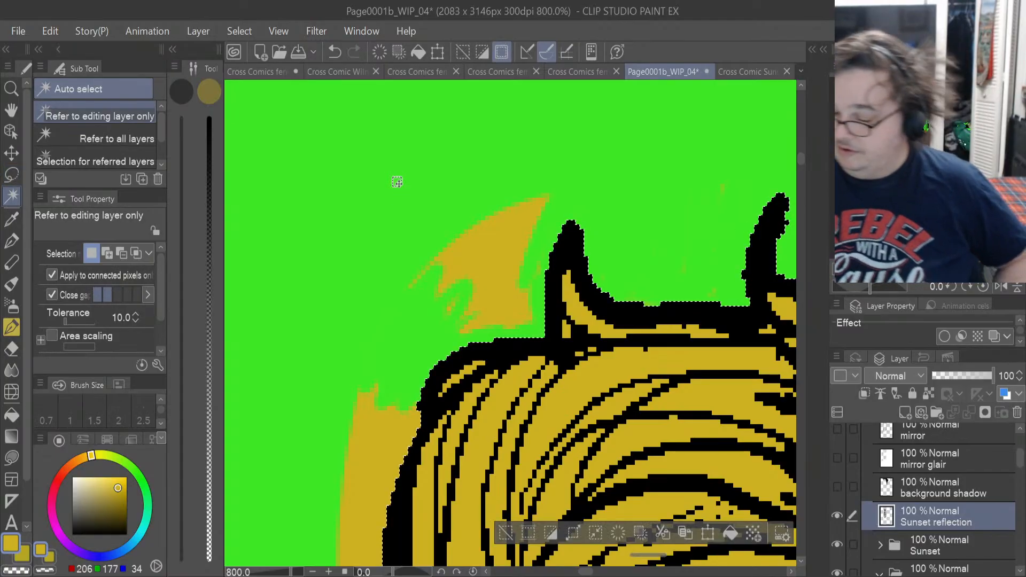
pyautogui.scroll(-3, 1020, 472)
pyautogui.scroll(-5, 1020, 474)
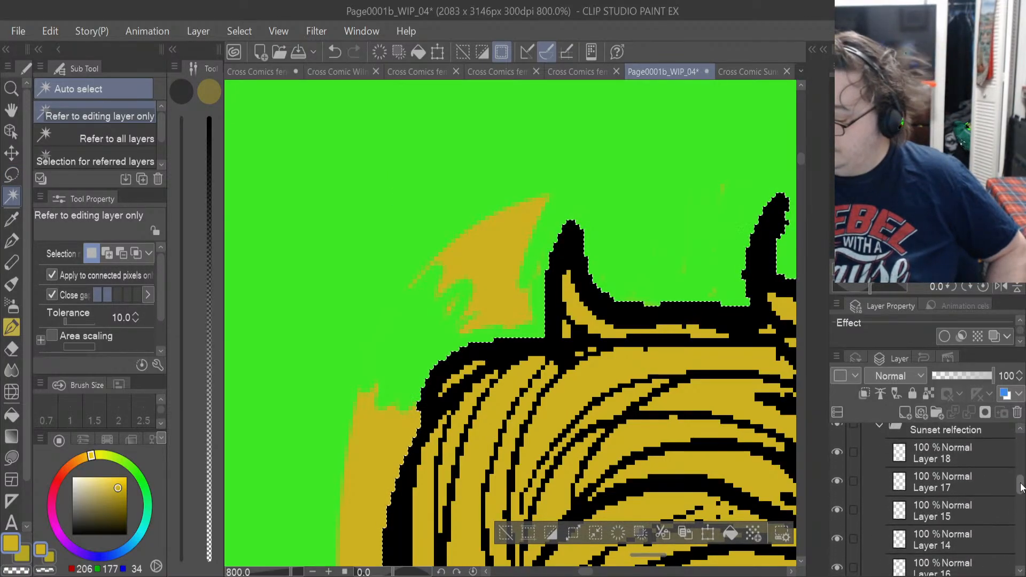
pyautogui.click(950, 514)
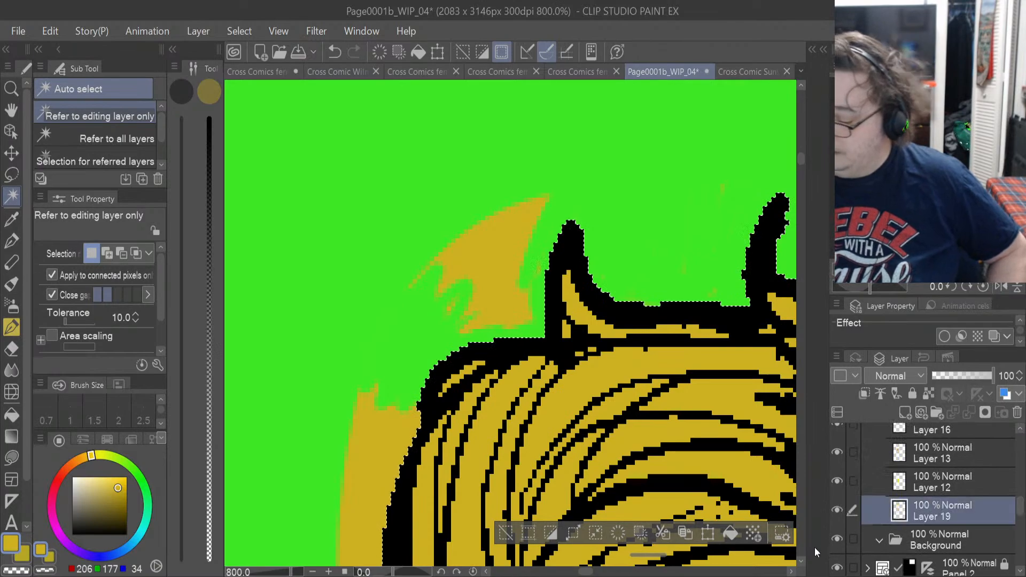
pyautogui.click(620, 533)
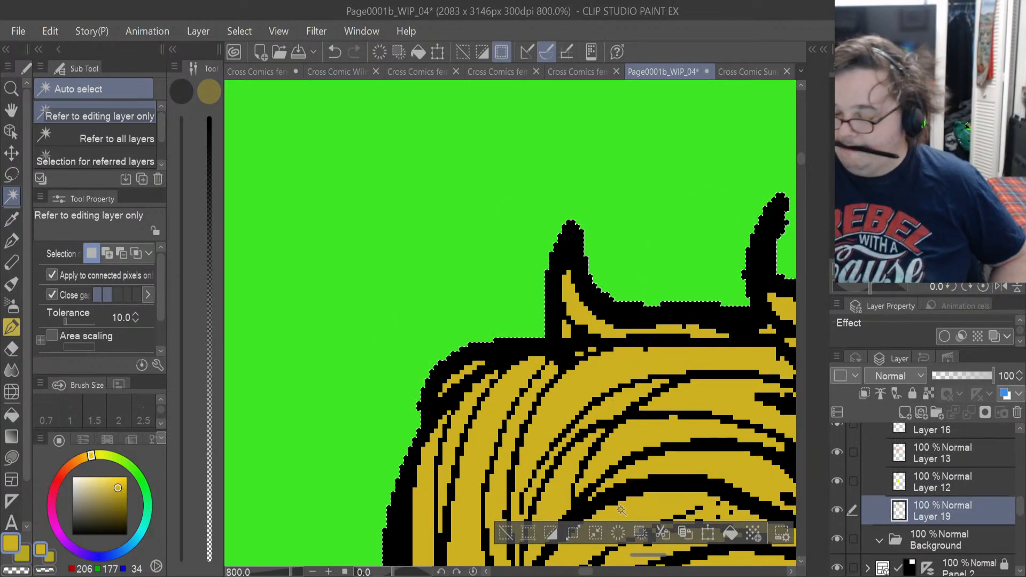
# Check the cleaned hair within the whole of Panel 1 and deselect the area outside the figure.
pyautogui.scroll(-4, 621, 510)
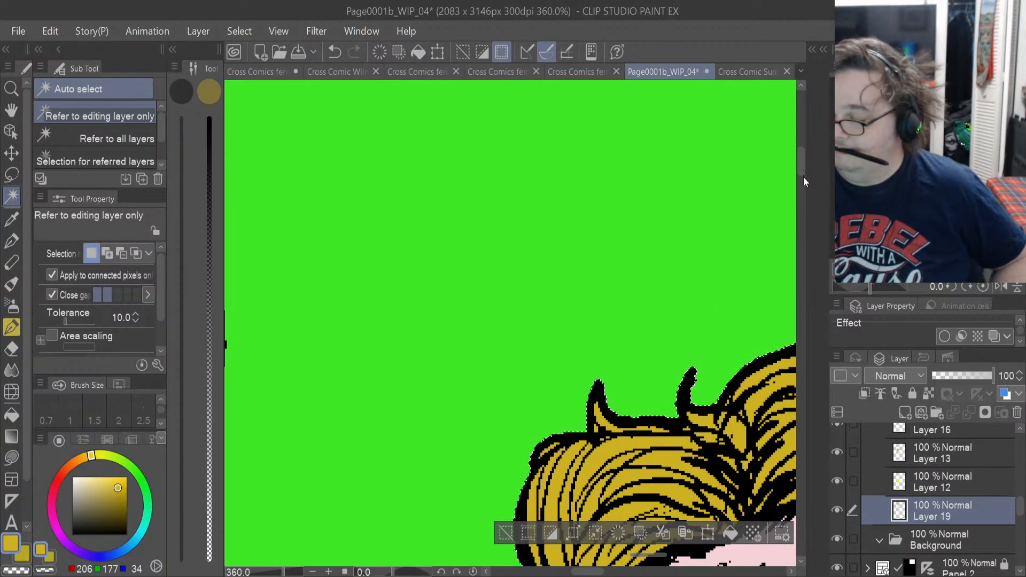
pyautogui.moveTo(799, 162); pyautogui.dragTo(796, 203)
pyautogui.scroll(-6, 455, 232)
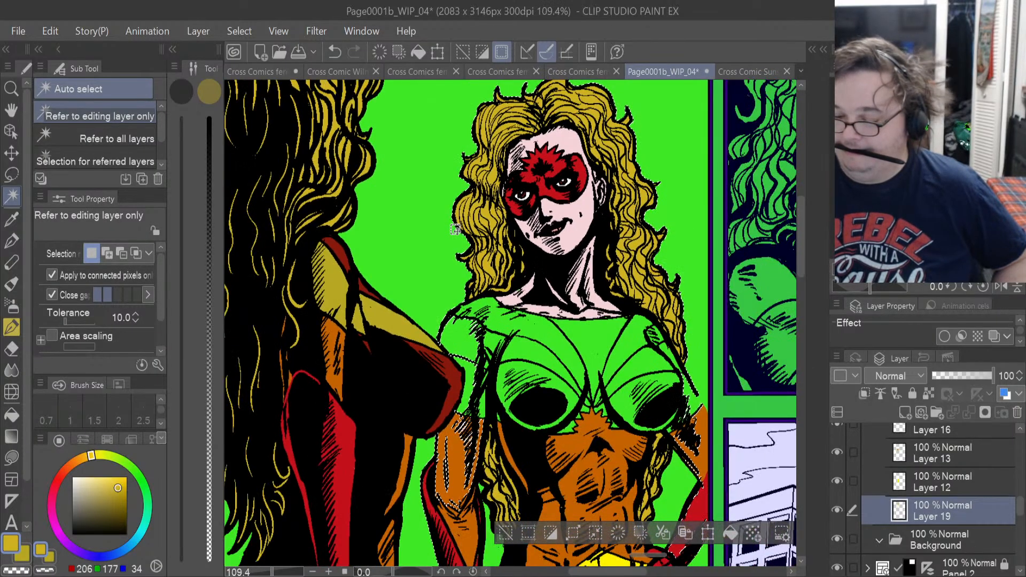
pyautogui.scroll(-3, 455, 230)
pyautogui.scroll(-2, 455, 230)
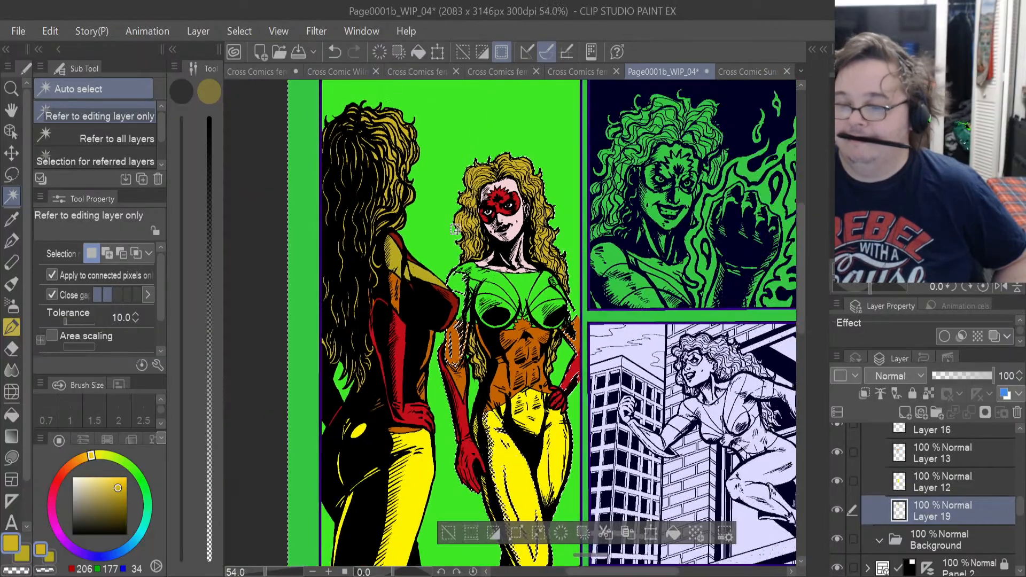
pyautogui.click(252, 231)
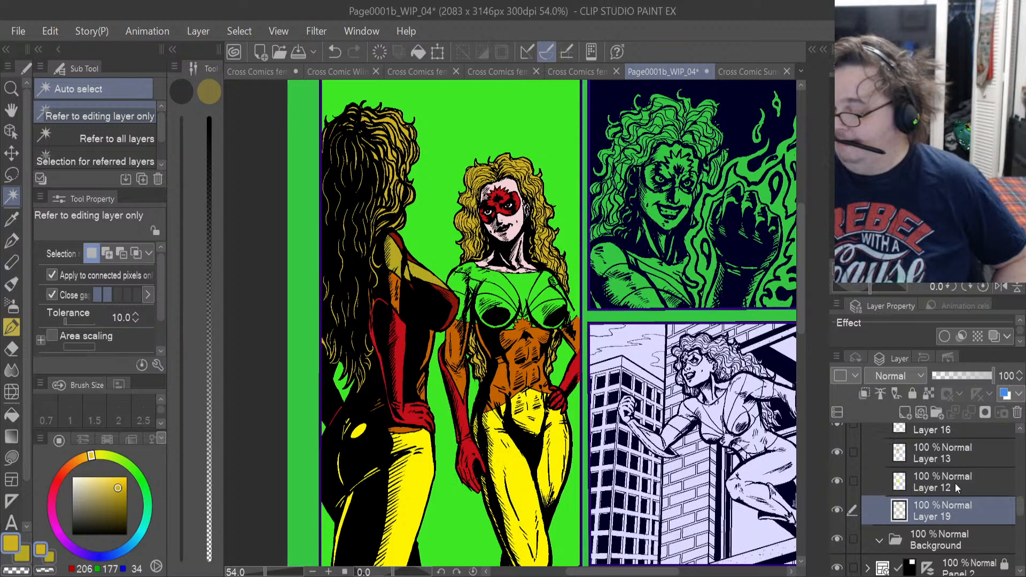
# Check Layer 18 by toggling its visibility and add a new layer directly above it in the Sunset relfection folder.
pyautogui.scroll(2, 1020, 504)
pyautogui.scroll(3, 1021, 504)
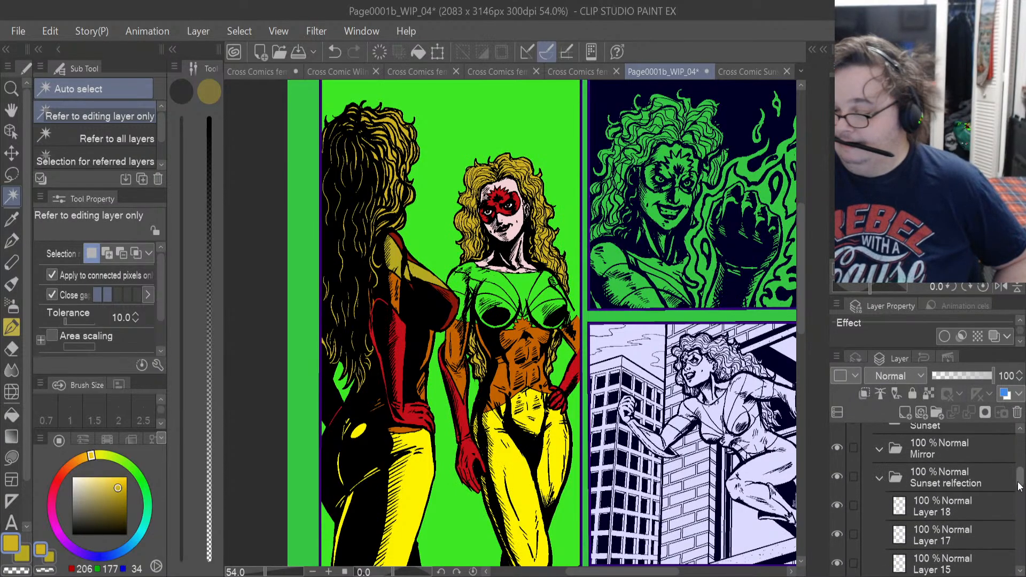
pyautogui.click(942, 511)
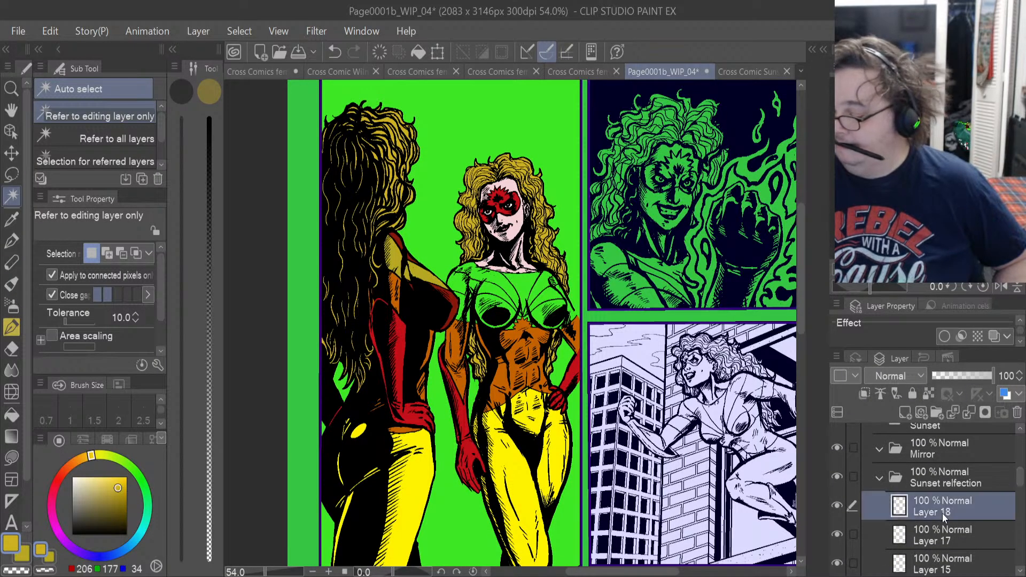
pyautogui.click(837, 508)
pyautogui.click(837, 507)
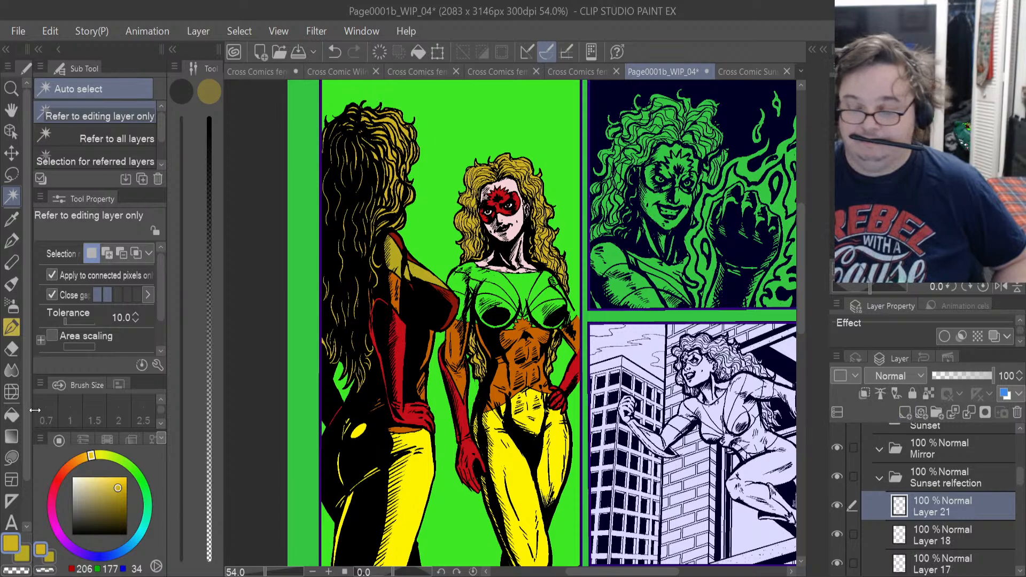
# Sample the dark red from the foreground figure's top and lasso-fill the lower sleeve on the reflection's near arm down to its hem.
pyautogui.click(12, 218)
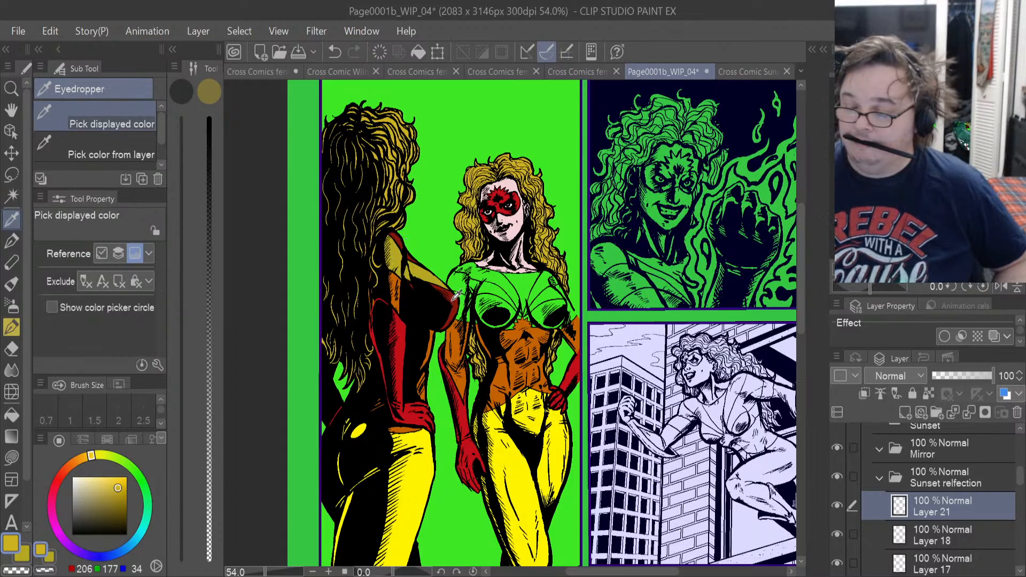
pyautogui.scroll(5, 457, 294)
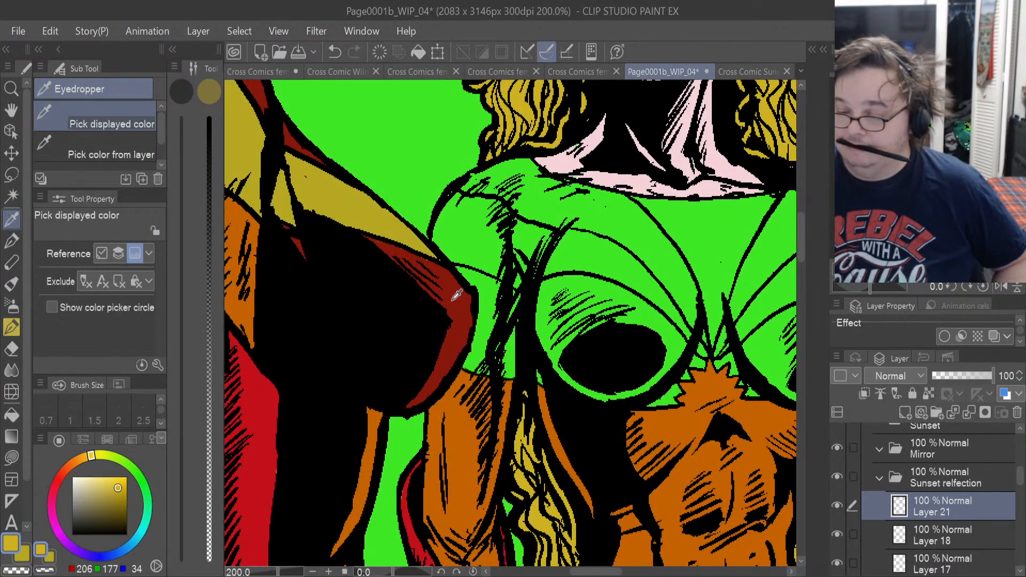
pyautogui.click(457, 294)
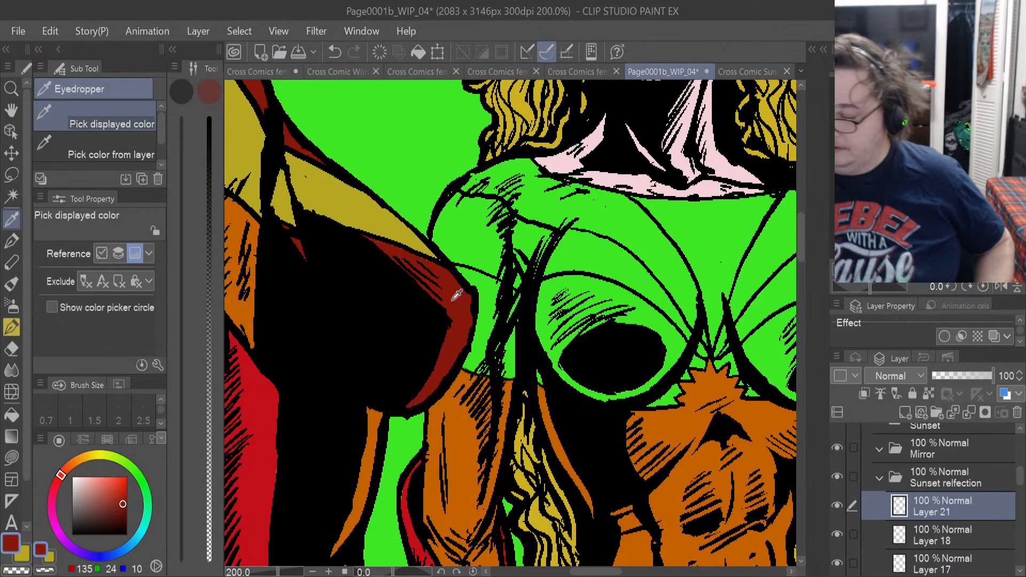
pyautogui.click(12, 457)
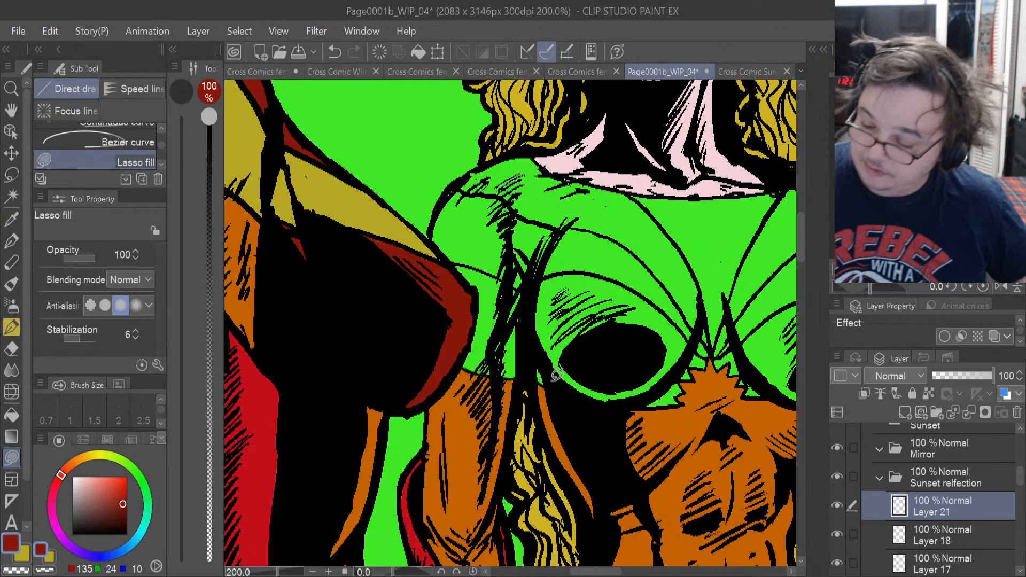
pyautogui.moveTo(557, 379)
pyautogui.mouseDown()
pyautogui.moveTo(540, 313)
pyautogui.moveTo(510, 278)
pyautogui.moveTo(461, 273)
pyautogui.moveTo(467, 332)
pyautogui.moveTo(523, 364)
pyautogui.mouseUp()
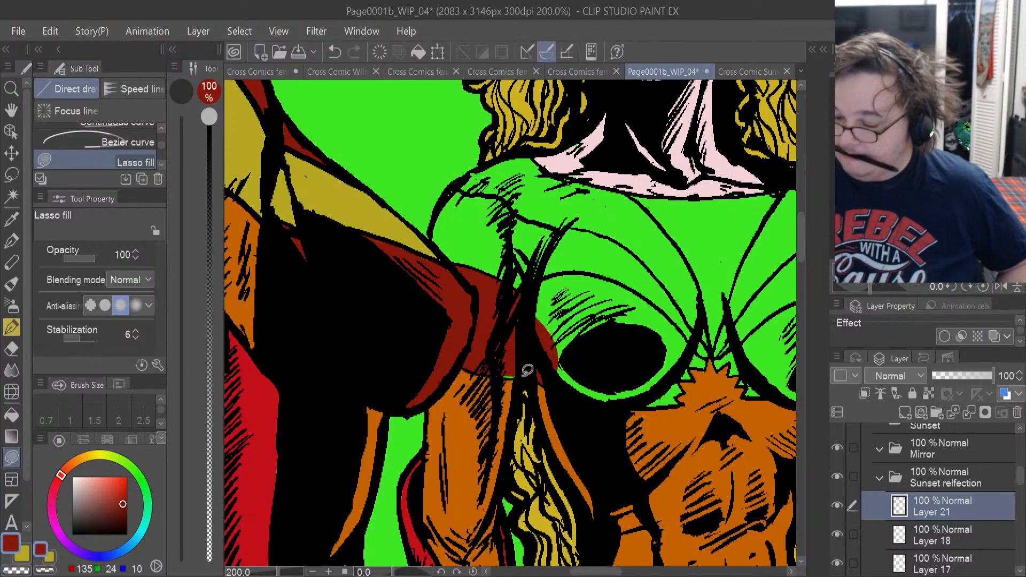
pyautogui.scroll(5, 527, 370)
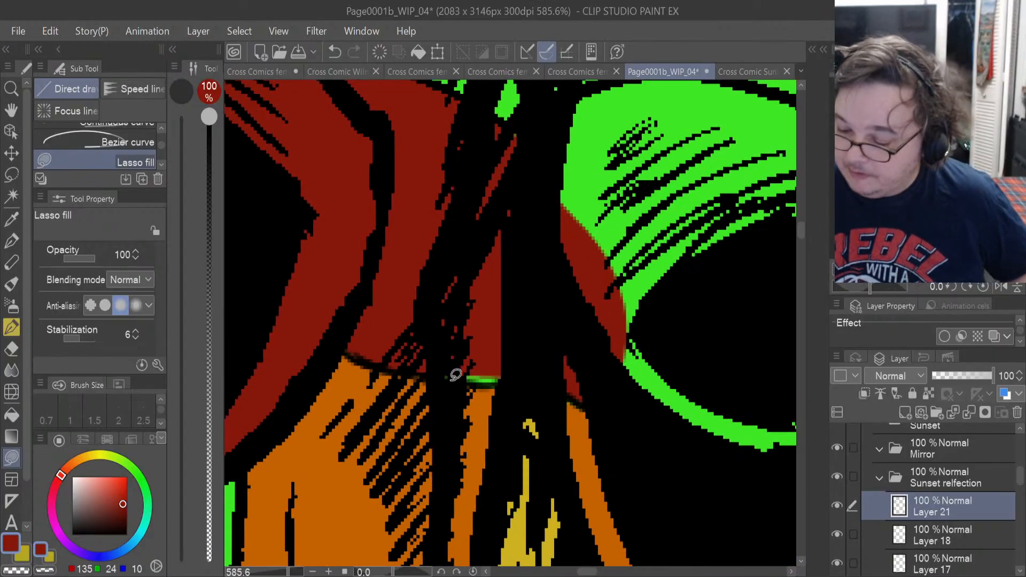
pyautogui.moveTo(455, 374); pyautogui.dragTo(455, 377)
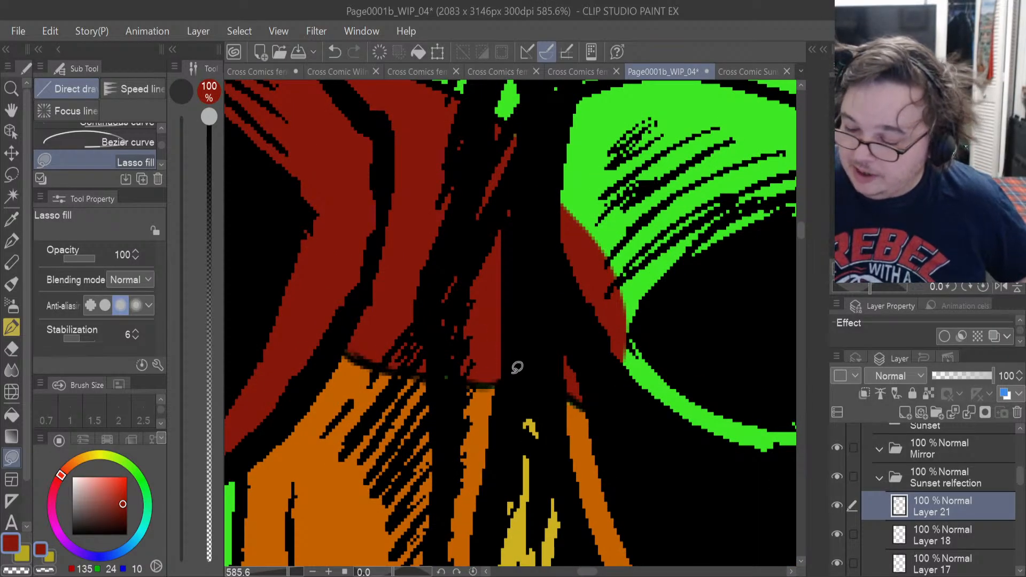
# Lasso-fill the outer hatched side and lower rim of the reflection's near chest cup in dark red.
pyautogui.moveTo(796, 233); pyautogui.dragTo(799, 227)
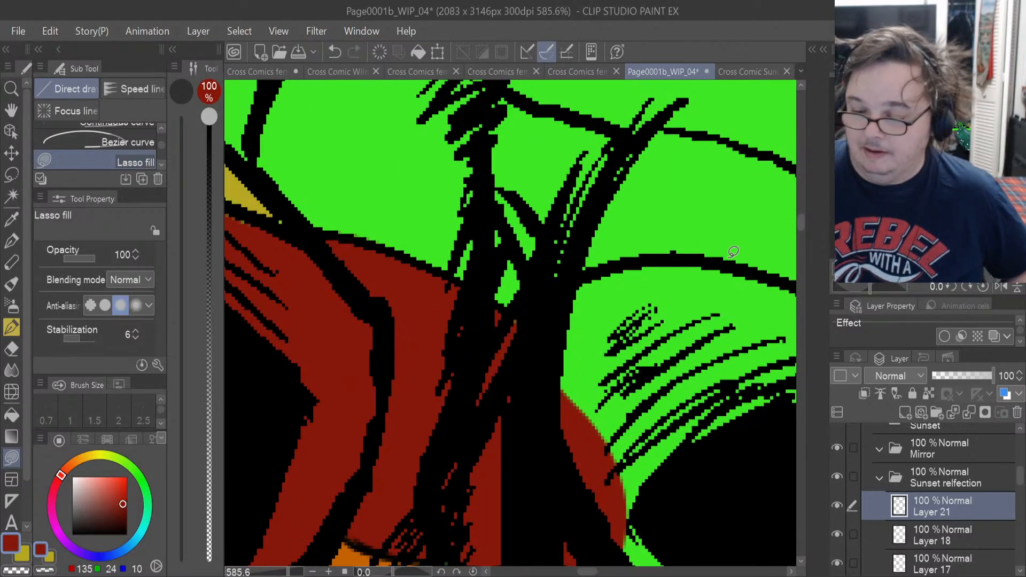
pyautogui.moveTo(593, 571); pyautogui.dragTo(584, 573)
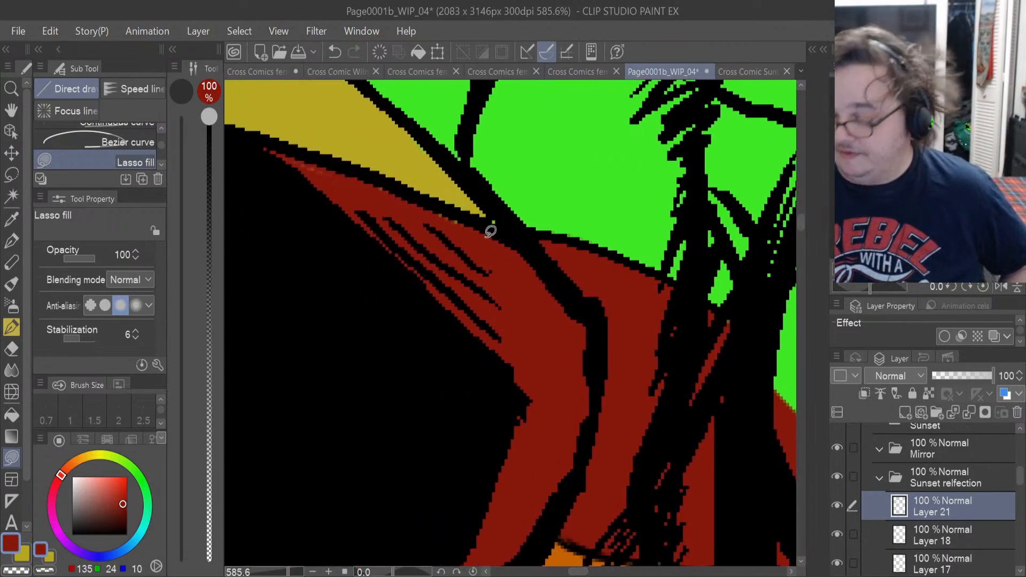
pyautogui.moveTo(577, 572); pyautogui.dragTo(594, 573)
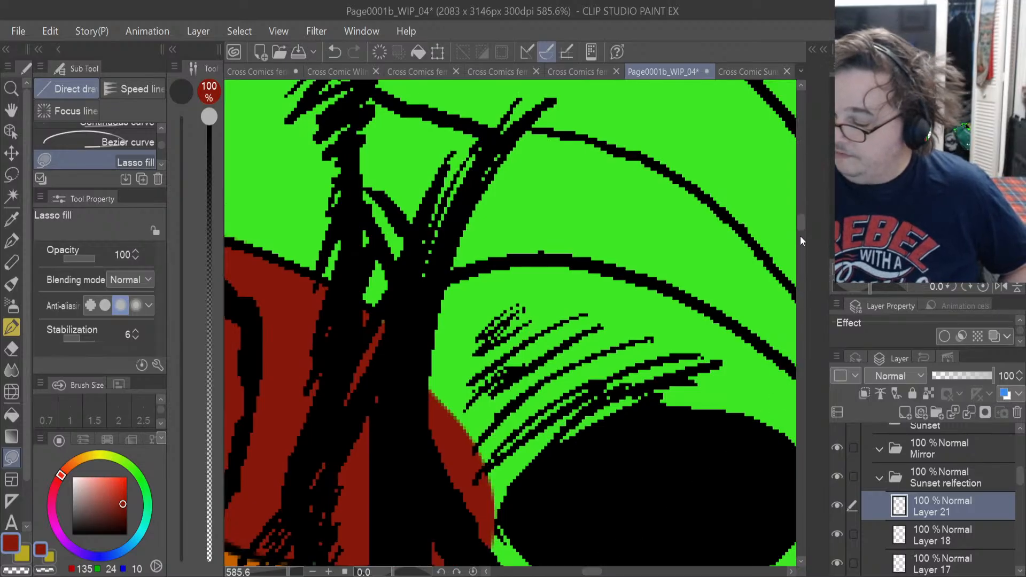
pyautogui.scroll(-5, 799, 232)
pyautogui.moveTo(471, 344)
pyautogui.mouseDown()
pyautogui.moveTo(554, 405)
pyautogui.moveTo(657, 426)
pyautogui.moveTo(751, 367)
pyautogui.moveTo(641, 160)
pyautogui.moveTo(479, 240)
pyautogui.mouseUp()
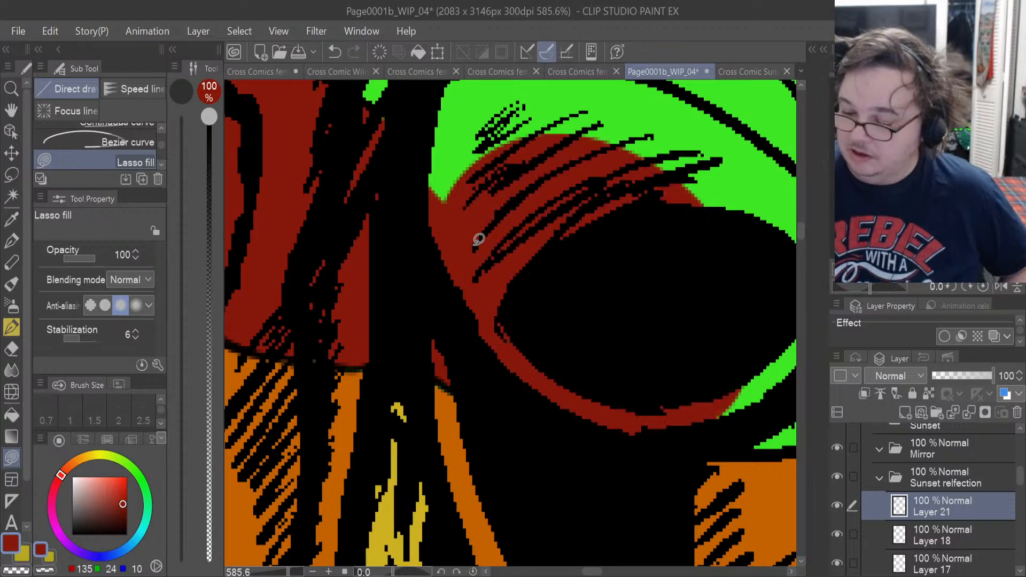
# Lasso-fill the rest of the near cup up to its curved seam, plus the jagged gaps beside the midriff, in dark red.
pyautogui.moveTo(593, 573); pyautogui.dragTo(607, 573)
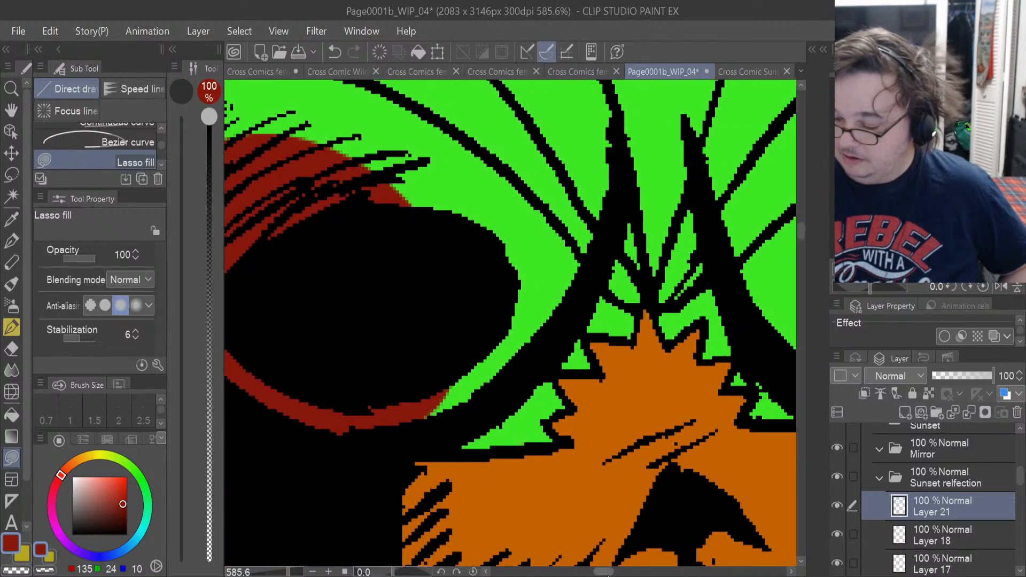
pyautogui.moveTo(445, 454); pyautogui.dragTo(533, 448)
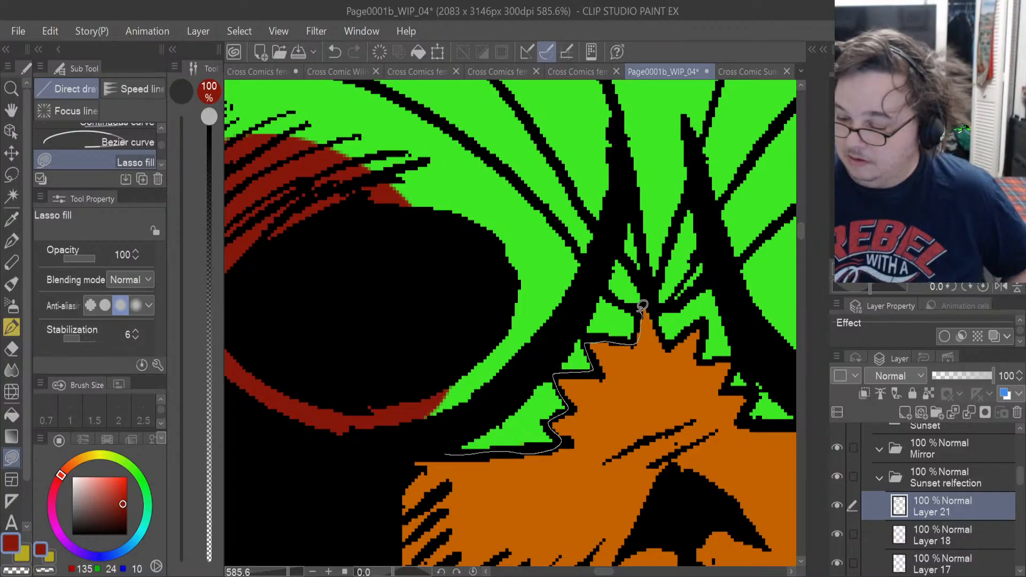
pyautogui.moveTo(643, 305)
pyautogui.mouseDown()
pyautogui.moveTo(590, 264)
pyautogui.moveTo(389, 256)
pyautogui.moveTo(385, 378)
pyautogui.mouseUp()
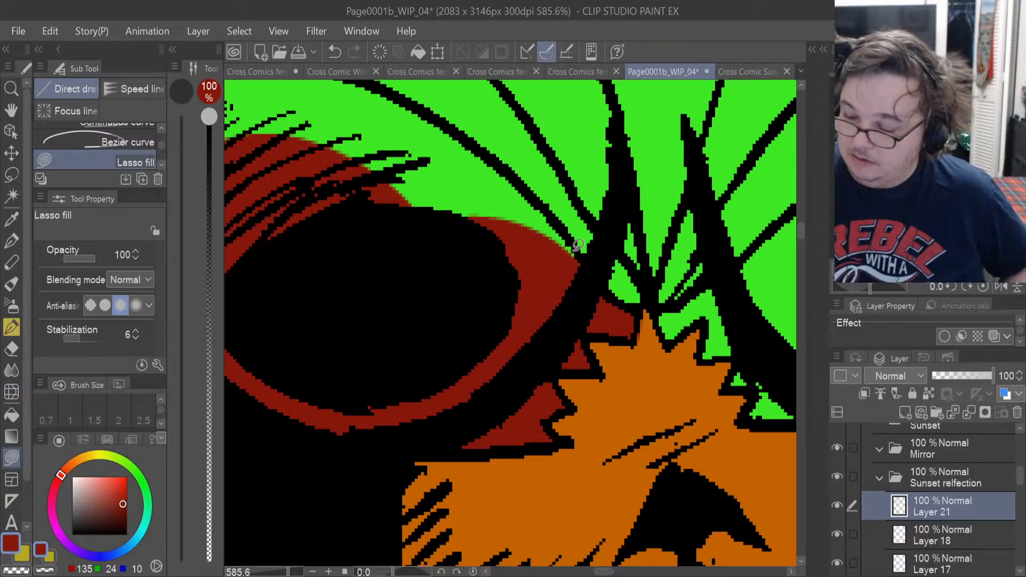
pyautogui.moveTo(578, 244)
pyautogui.mouseDown()
pyautogui.moveTo(510, 172)
pyautogui.moveTo(414, 115)
pyautogui.moveTo(362, 280)
pyautogui.mouseUp()
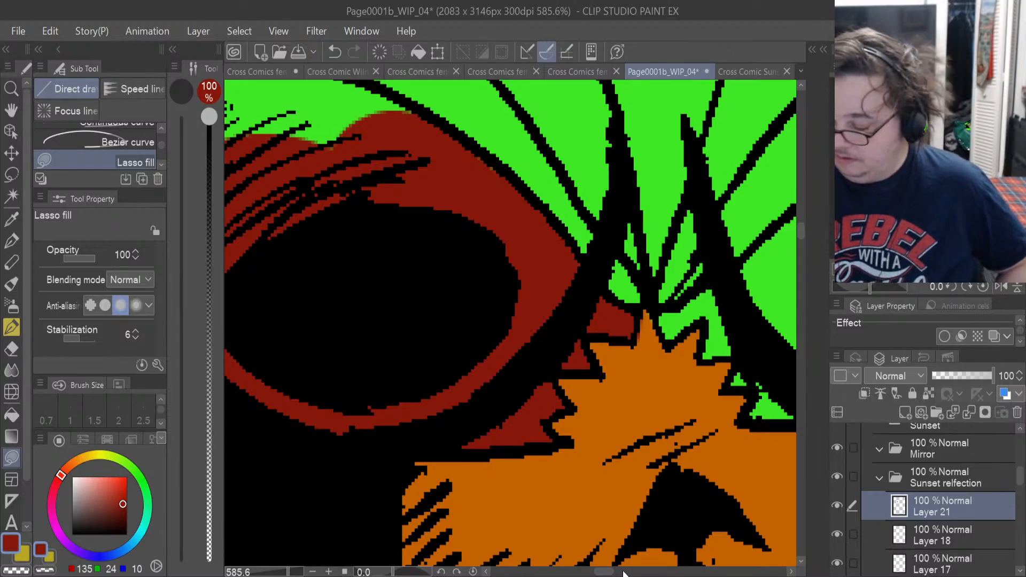
pyautogui.moveTo(606, 572); pyautogui.dragTo(597, 571)
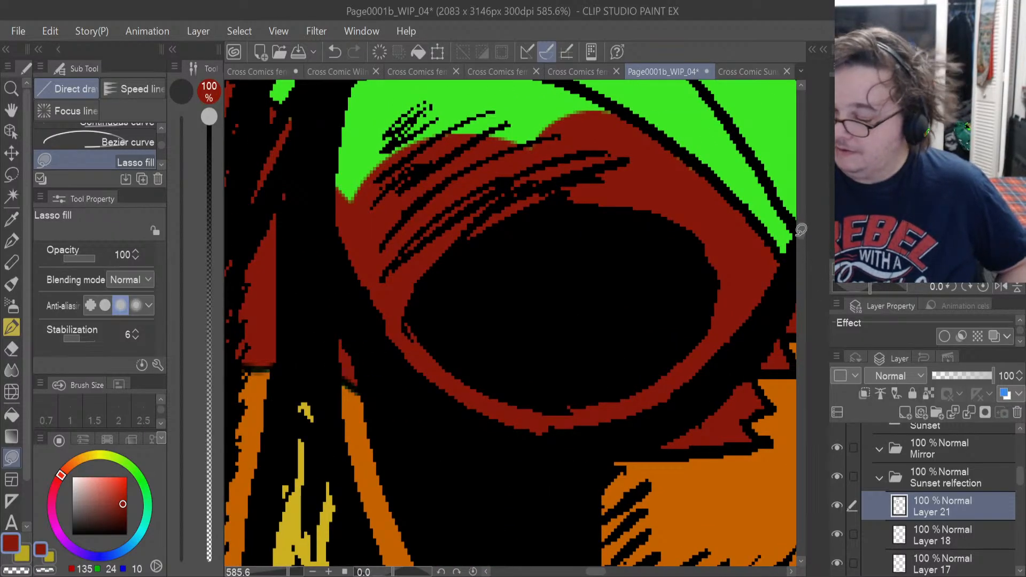
pyautogui.moveTo(800, 230); pyautogui.dragTo(799, 224)
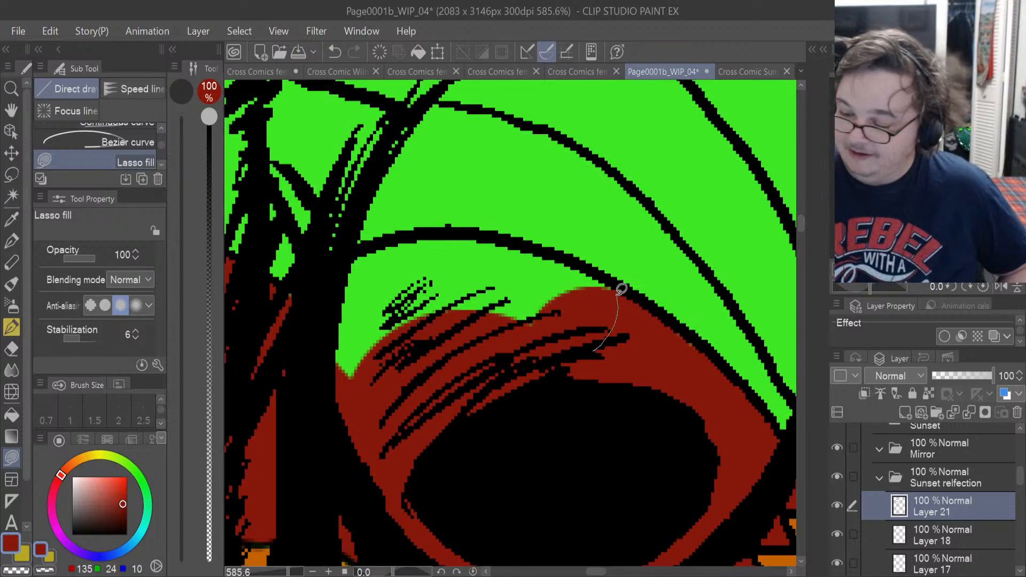
pyautogui.moveTo(621, 289)
pyautogui.mouseDown()
pyautogui.moveTo(606, 271)
pyautogui.moveTo(532, 245)
pyautogui.moveTo(399, 235)
pyautogui.moveTo(354, 254)
pyautogui.moveTo(315, 374)
pyautogui.mouseUp()
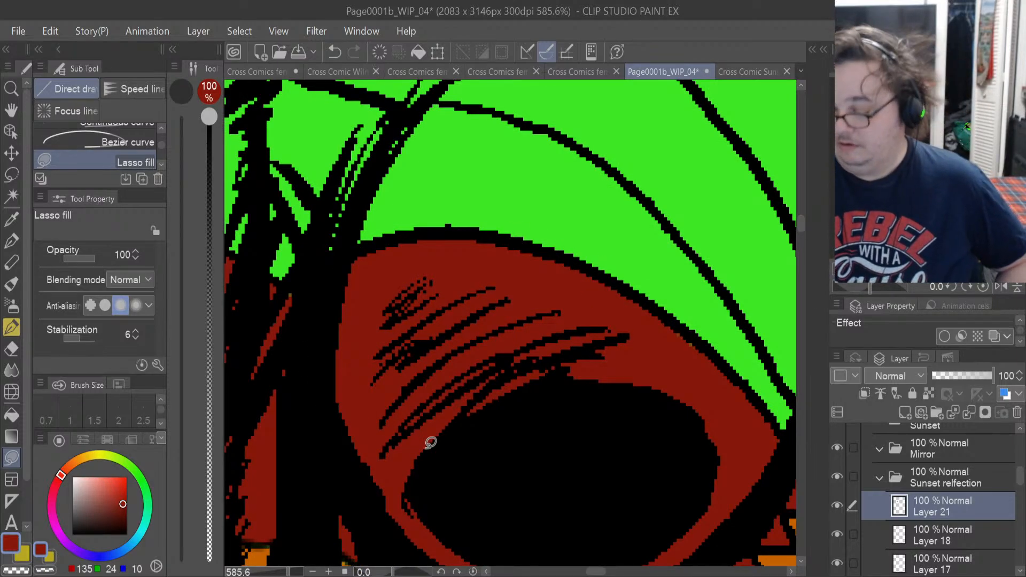
# Lasso-fill the jagged gaps on the far side of the midriff and the inner edge of the far cup in dark red.
pyautogui.moveTo(595, 571); pyautogui.dragTo(614, 572)
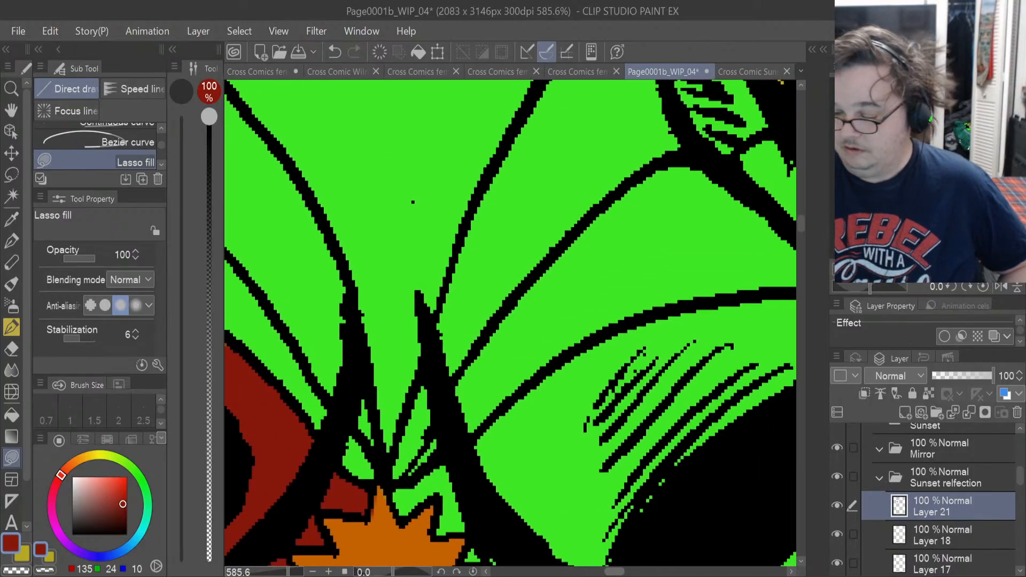
pyautogui.moveTo(798, 224); pyautogui.dragTo(799, 238)
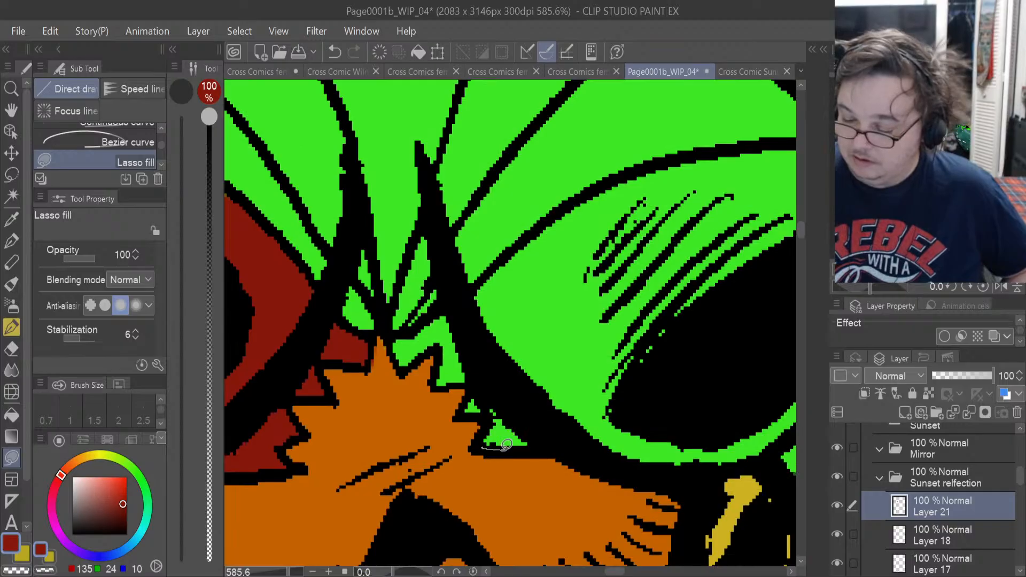
pyautogui.moveTo(586, 425)
pyautogui.mouseDown()
pyautogui.moveTo(522, 393)
pyautogui.moveTo(490, 418)
pyautogui.moveTo(498, 407)
pyautogui.mouseUp()
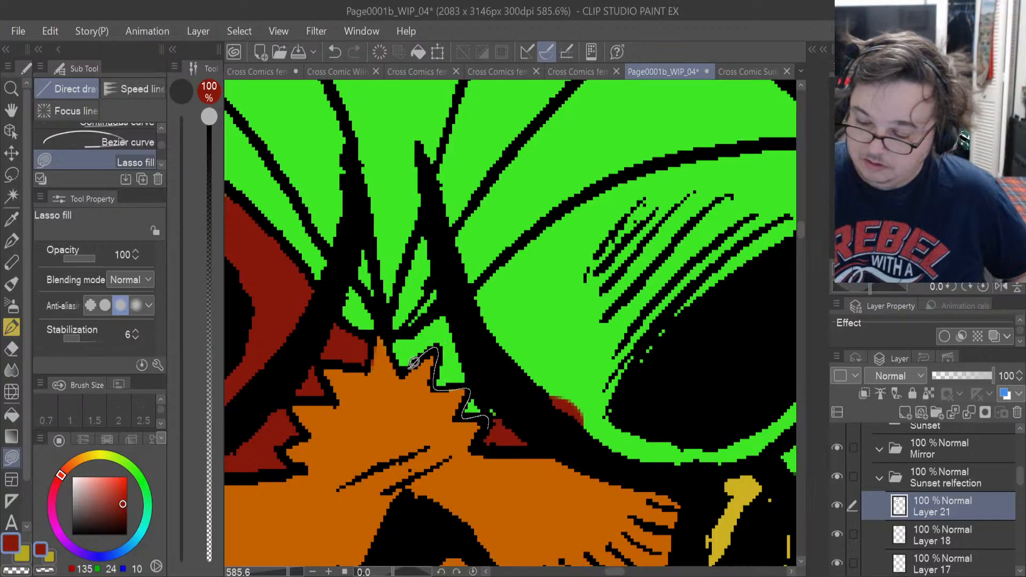
pyautogui.moveTo(433, 318); pyautogui.dragTo(472, 291)
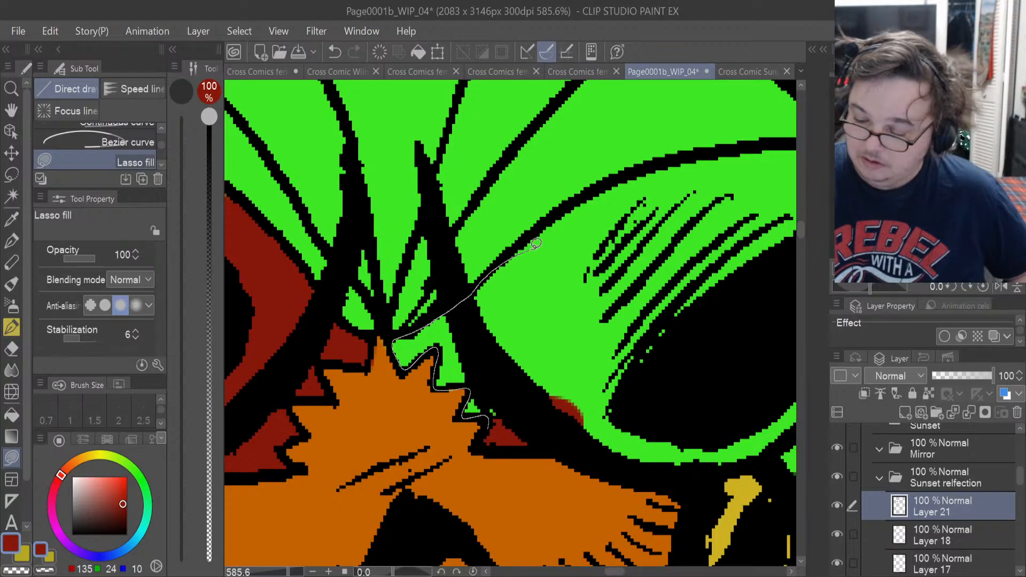
pyautogui.moveTo(536, 244); pyautogui.dragTo(580, 410)
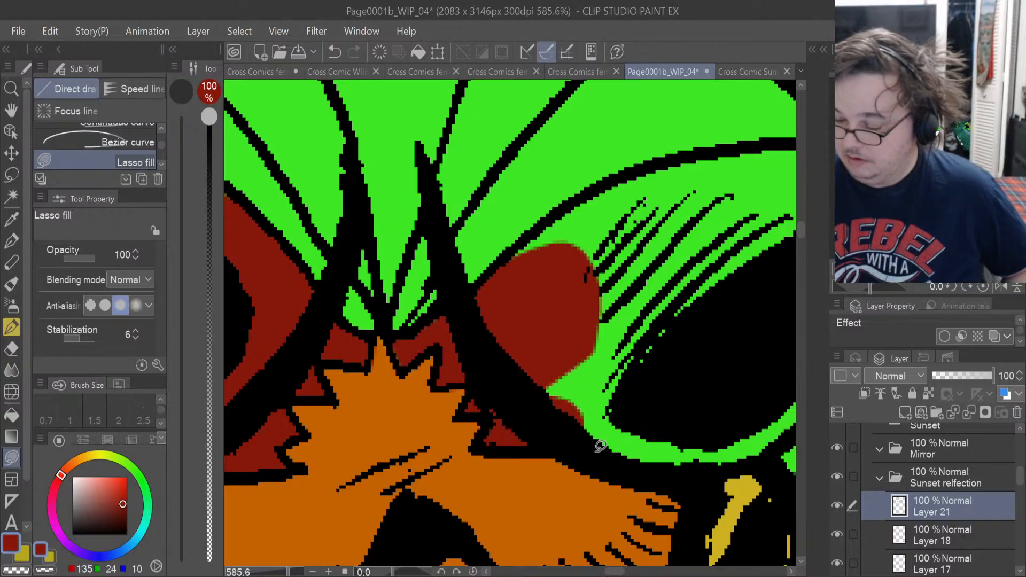
# Lasso-fill the remainder of the far cup and the adjoining side and sleeve area down to the hem in dark red.
pyautogui.moveTo(590, 450)
pyautogui.mouseDown()
pyautogui.moveTo(675, 469)
pyautogui.moveTo(737, 293)
pyautogui.moveTo(560, 356)
pyautogui.mouseUp()
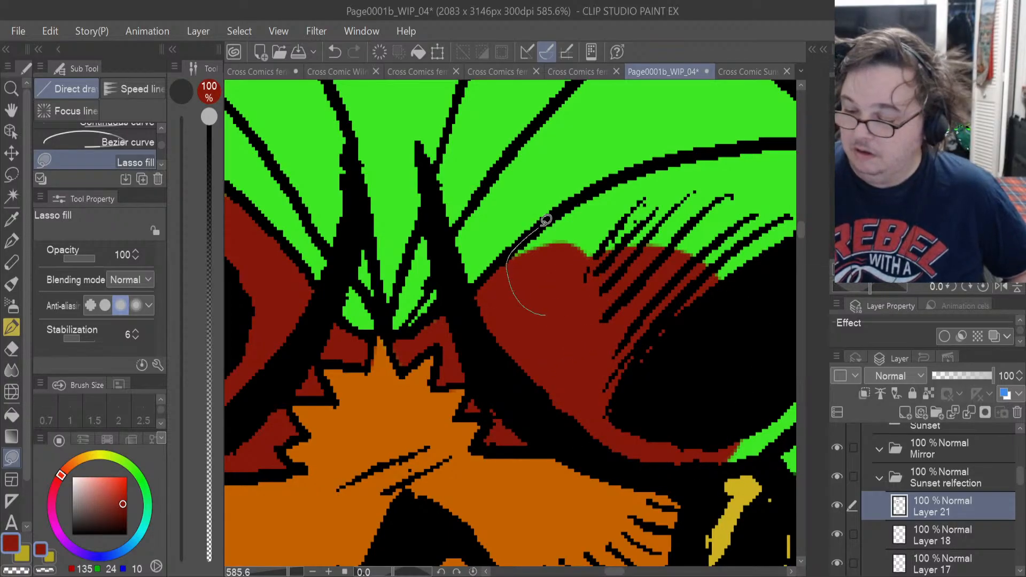
pyautogui.moveTo(769, 208); pyautogui.dragTo(675, 358)
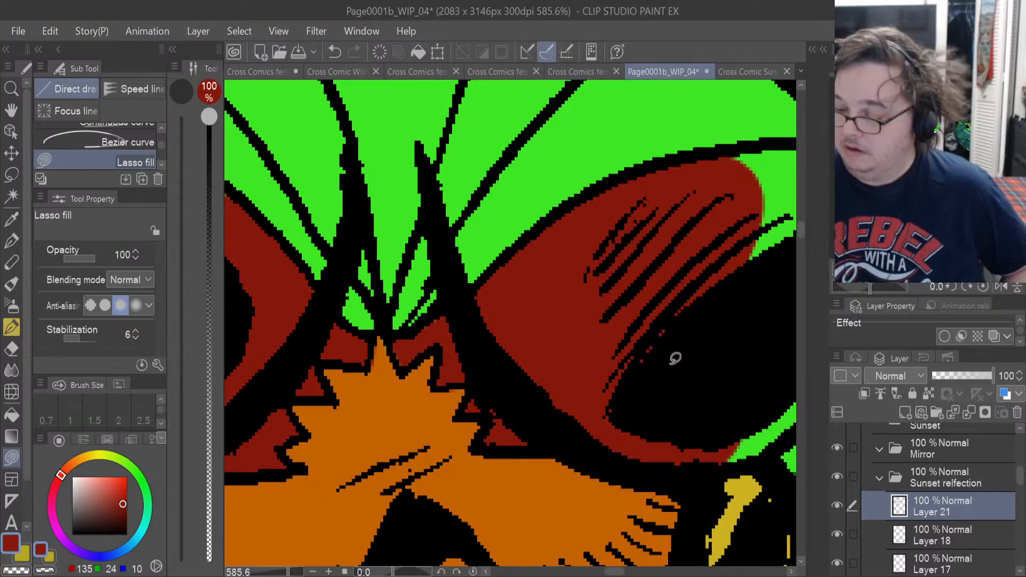
pyautogui.moveTo(617, 575); pyautogui.dragTo(627, 575)
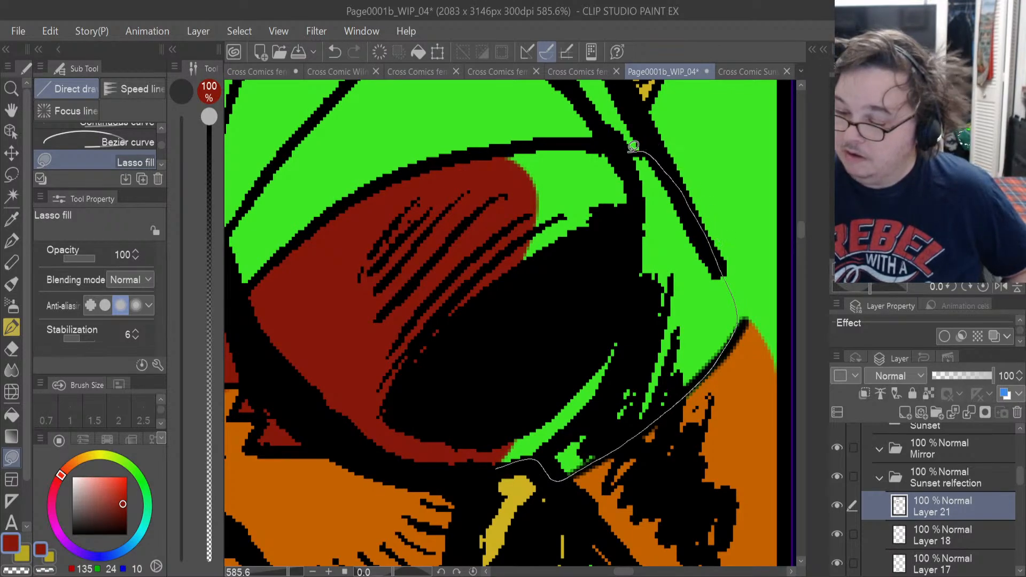
pyautogui.moveTo(588, 135)
pyautogui.mouseDown()
pyautogui.moveTo(429, 239)
pyautogui.moveTo(437, 431)
pyautogui.mouseUp()
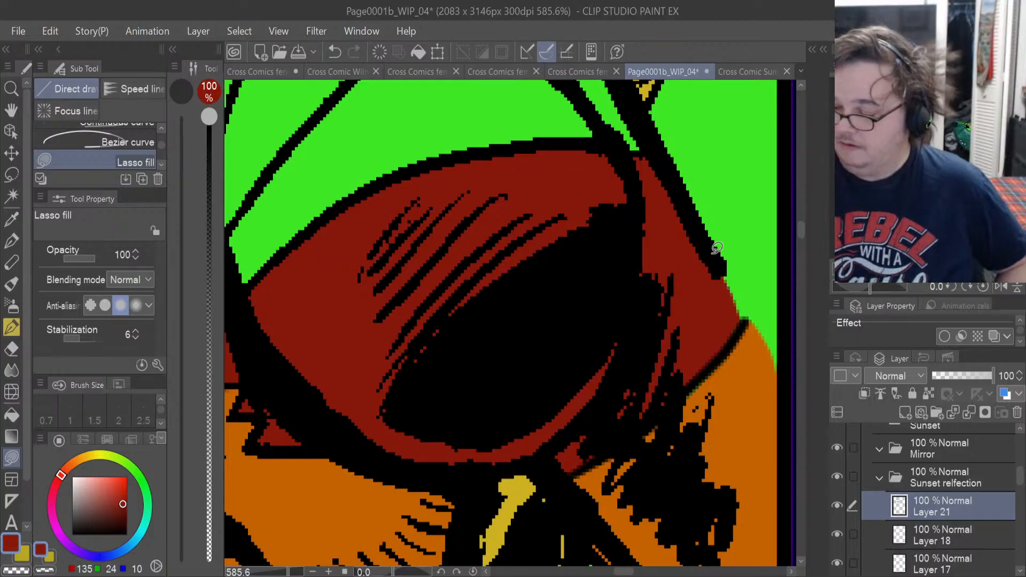
# Lasso-fill the lower parts of both shoulder bands, down to where they converge above the midriff, in dark red.
pyautogui.moveTo(628, 573); pyautogui.dragTo(616, 572)
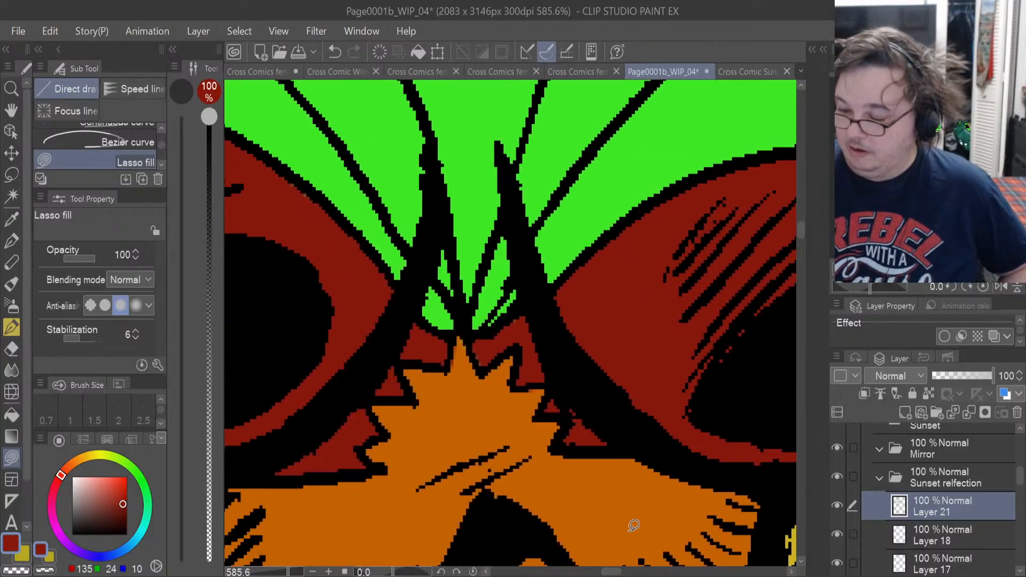
pyautogui.moveTo(801, 241); pyautogui.dragTo(802, 220)
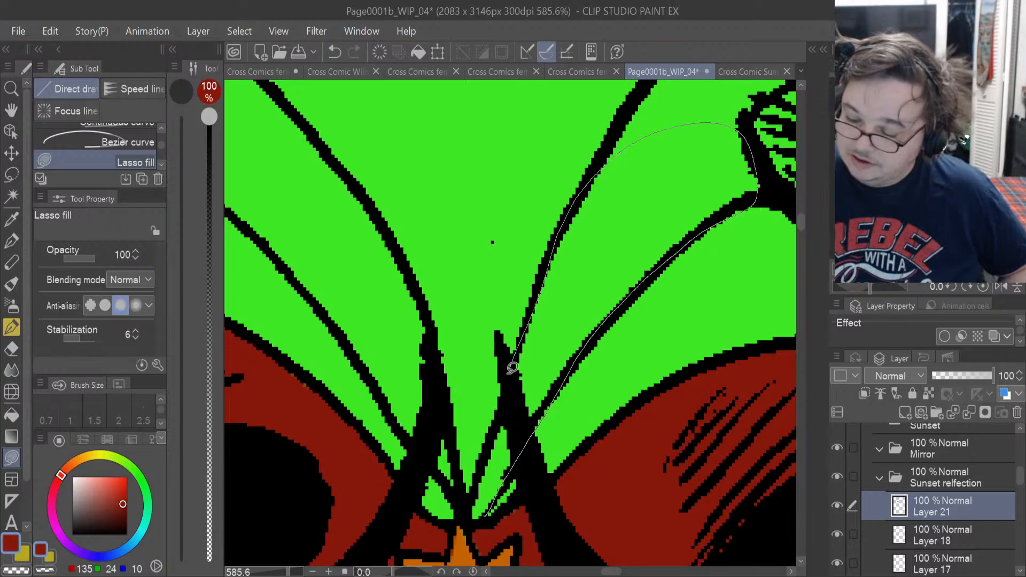
pyautogui.moveTo(512, 367); pyautogui.dragTo(473, 538)
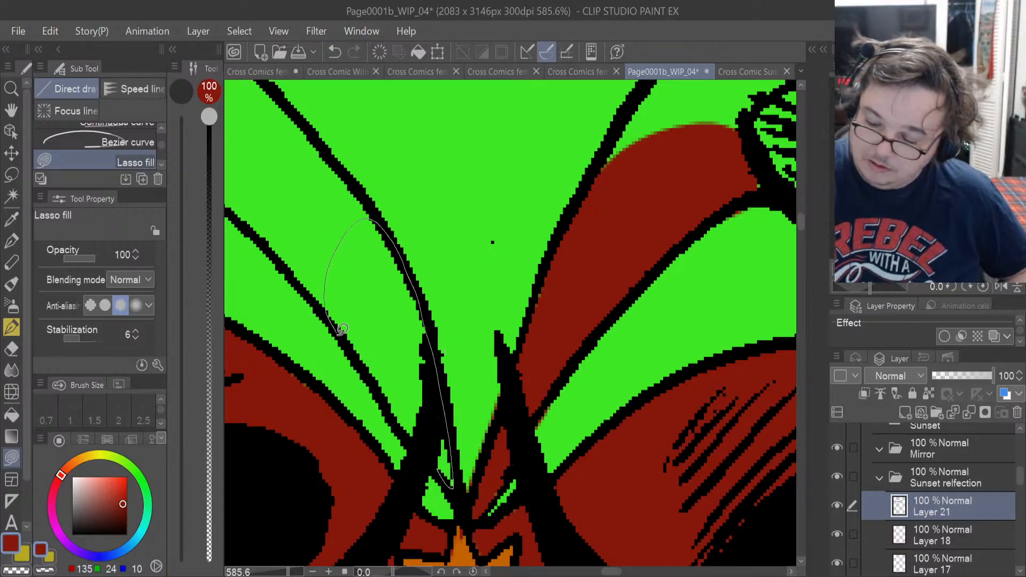
pyautogui.moveTo(398, 408); pyautogui.dragTo(464, 483)
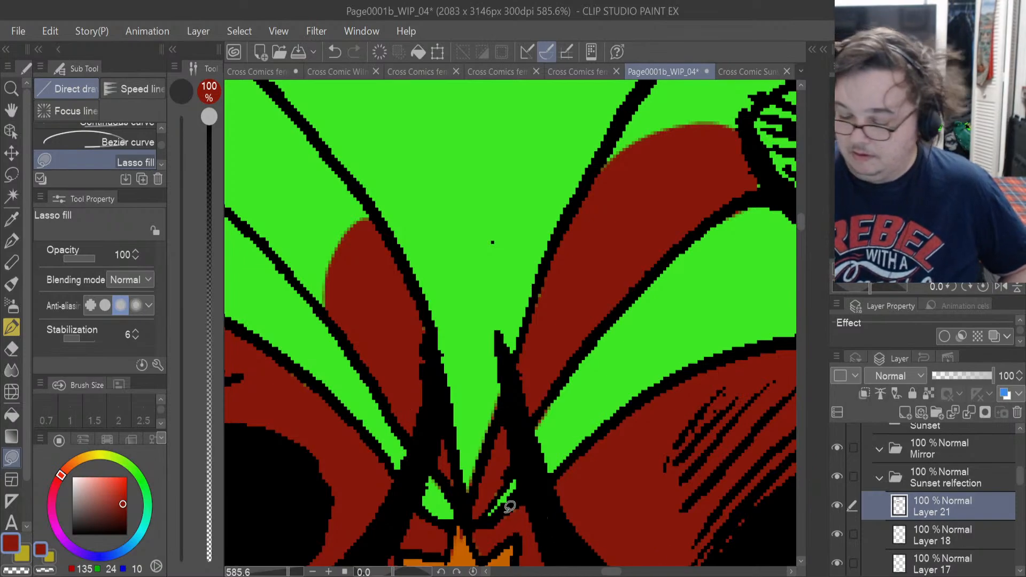
pyautogui.press('e')
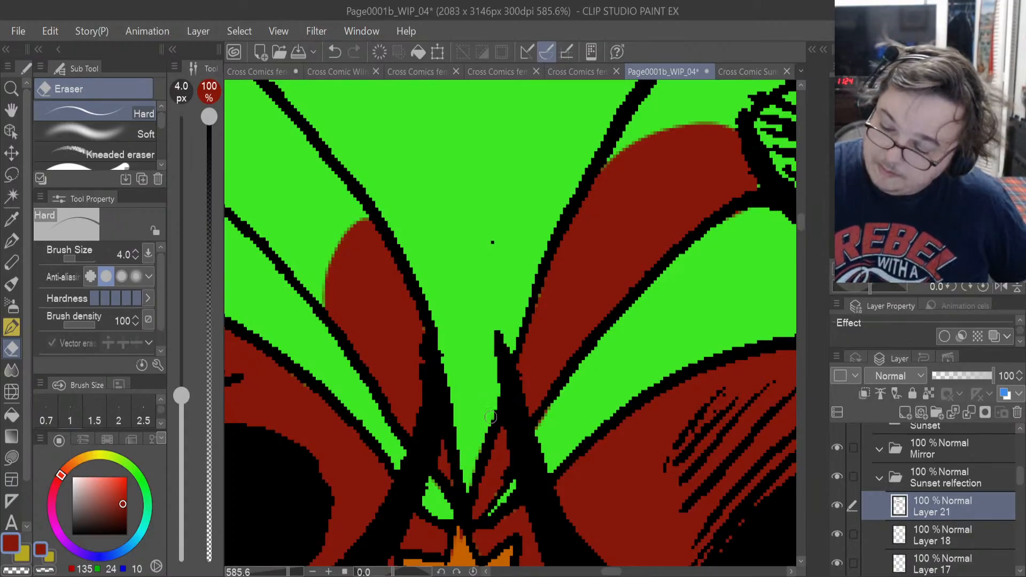
pyautogui.click(12, 459)
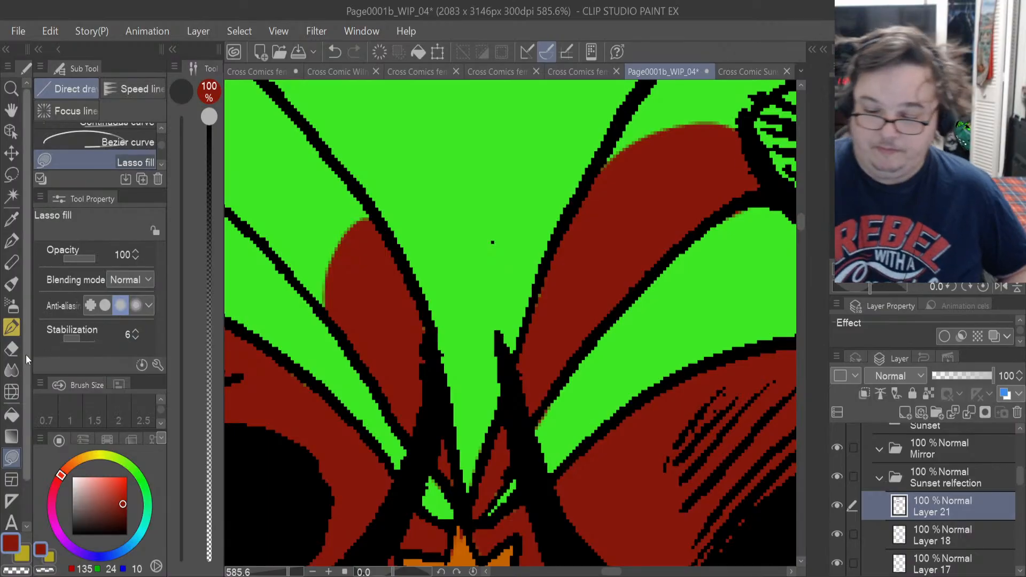
pyautogui.click(12, 348)
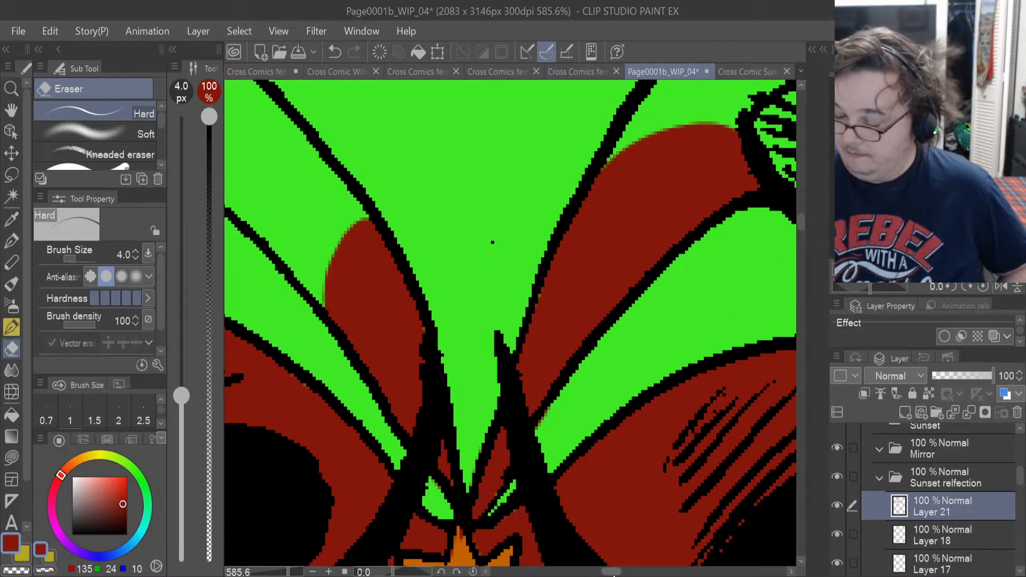
# Lasso-fill the upper part of the far shoulder band up to the neck and hair, including its small hatched patch, in dark red.
pyautogui.moveTo(613, 575); pyautogui.dragTo(621, 574)
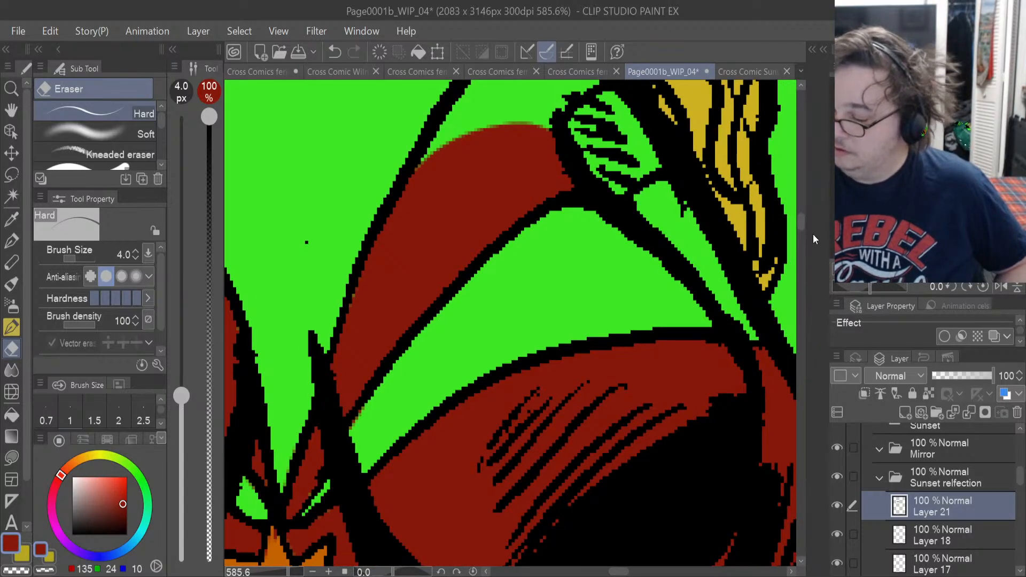
pyautogui.moveTo(800, 226); pyautogui.dragTo(802, 219)
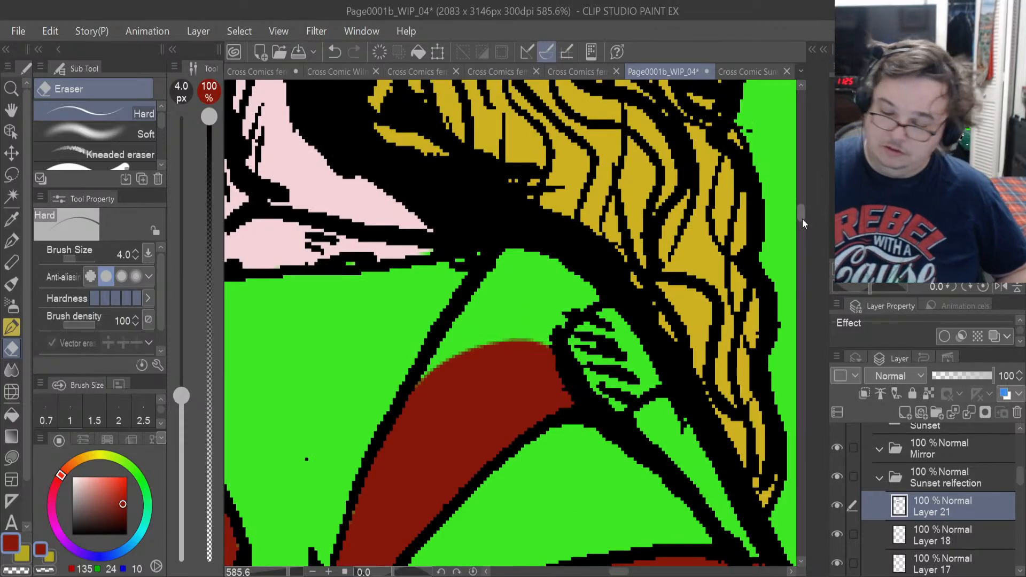
pyautogui.click(12, 458)
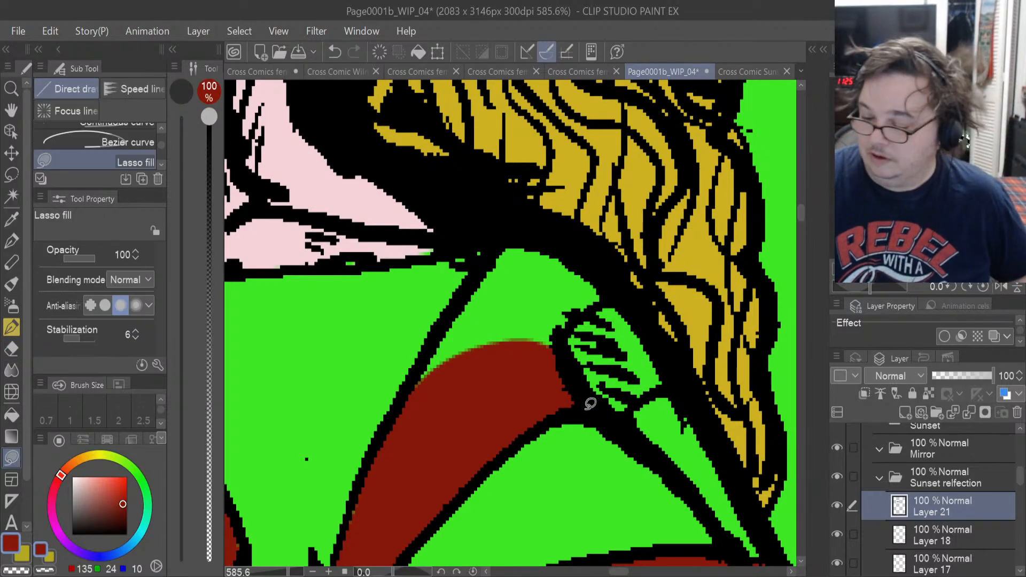
pyautogui.moveTo(590, 404)
pyautogui.mouseDown()
pyautogui.moveTo(627, 411)
pyautogui.moveTo(660, 390)
pyautogui.moveTo(658, 345)
pyautogui.moveTo(619, 283)
pyautogui.moveTo(557, 243)
pyautogui.moveTo(514, 237)
pyautogui.moveTo(413, 371)
pyautogui.moveTo(410, 464)
pyautogui.mouseUp()
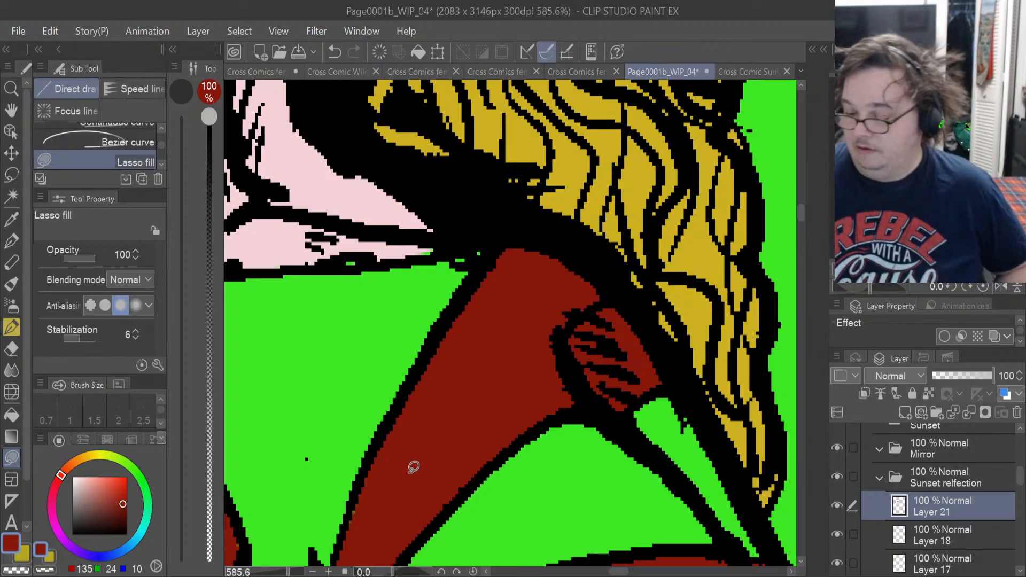
# Extend the dark red lasso fill farther up the near shoulder band toward the collar.
pyautogui.moveTo(624, 572); pyautogui.dragTo(608, 575)
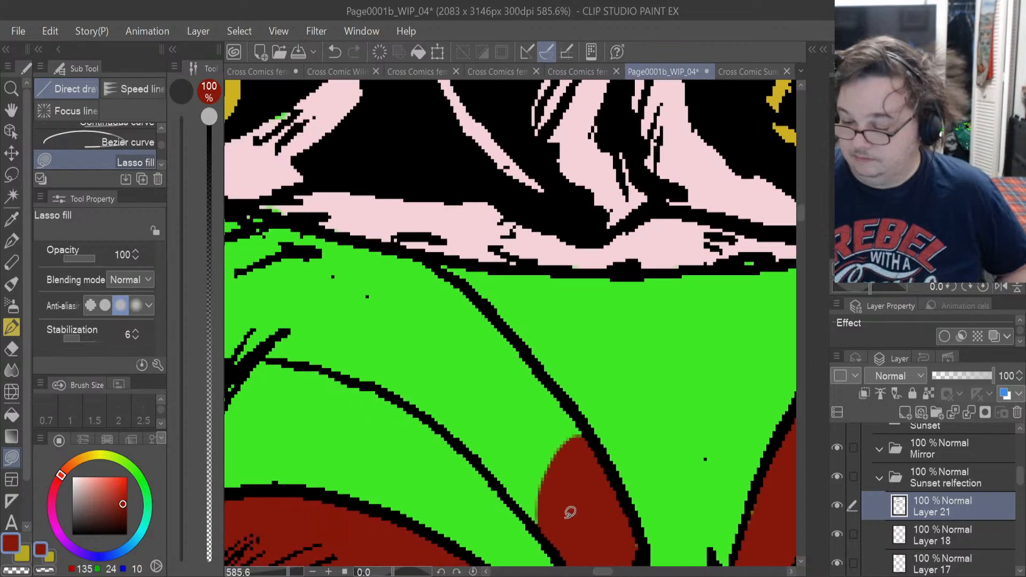
pyautogui.moveTo(541, 507)
pyautogui.mouseDown()
pyautogui.moveTo(545, 530)
pyautogui.moveTo(452, 422)
pyautogui.moveTo(502, 360)
pyautogui.moveTo(534, 367)
pyautogui.moveTo(564, 398)
pyautogui.moveTo(592, 465)
pyautogui.moveTo(587, 507)
pyautogui.mouseUp()
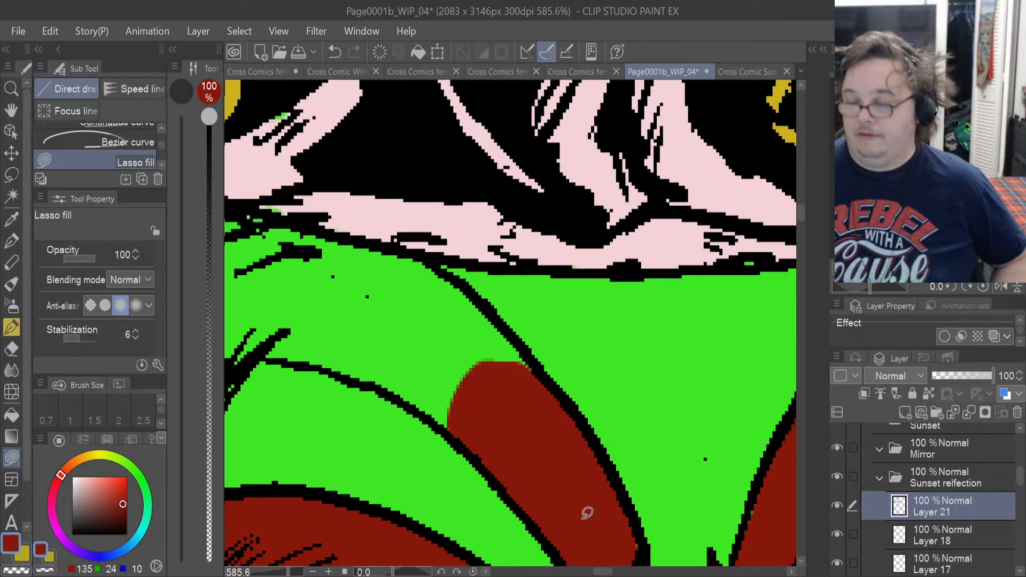
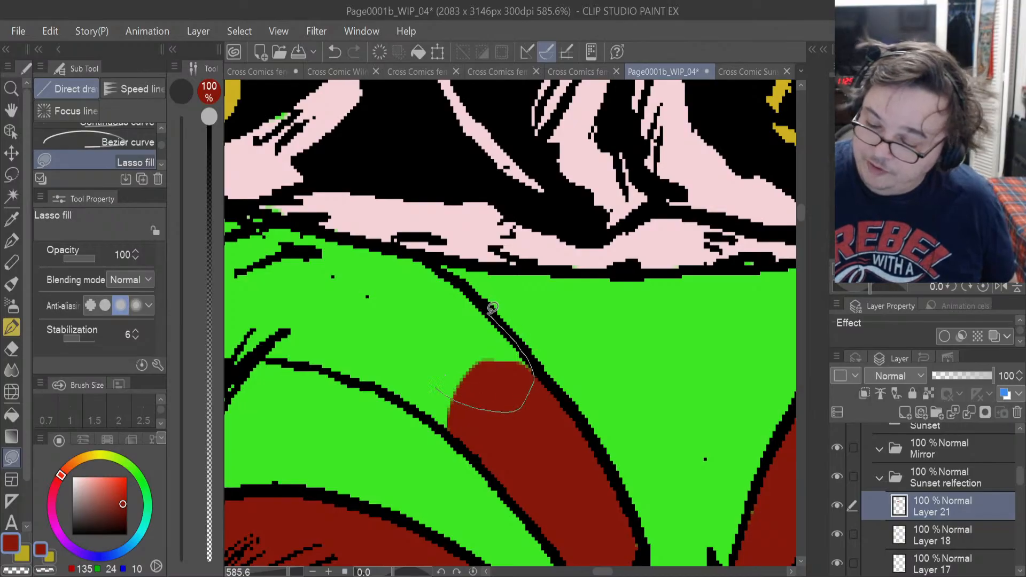
# Lasso-fill the near shoulder band in dark red along the collar's lower edge, down to the band's lower outline.
pyautogui.moveTo(327, 250); pyautogui.dragTo(446, 374)
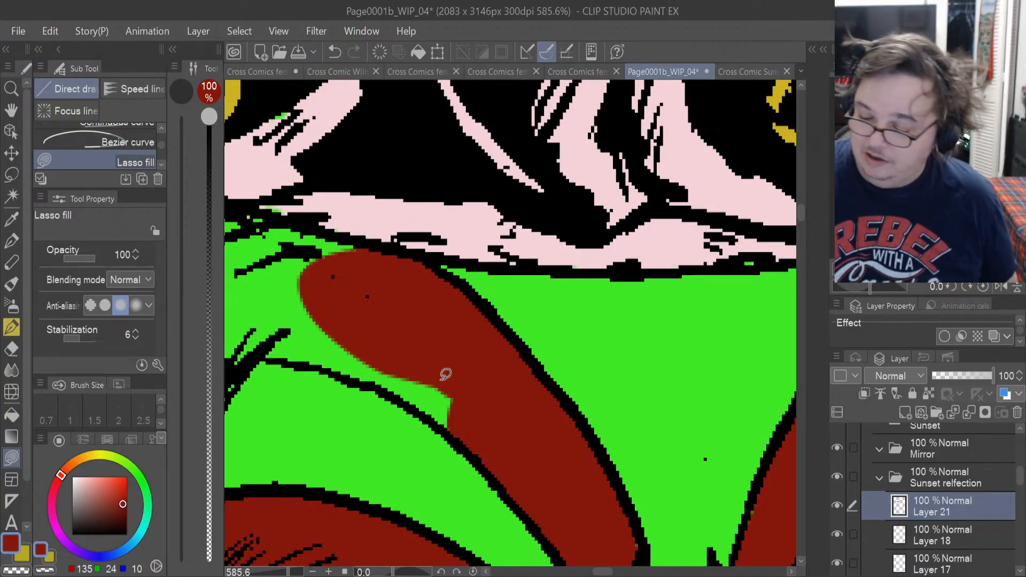
pyautogui.hscroll(-5, 607, 572)
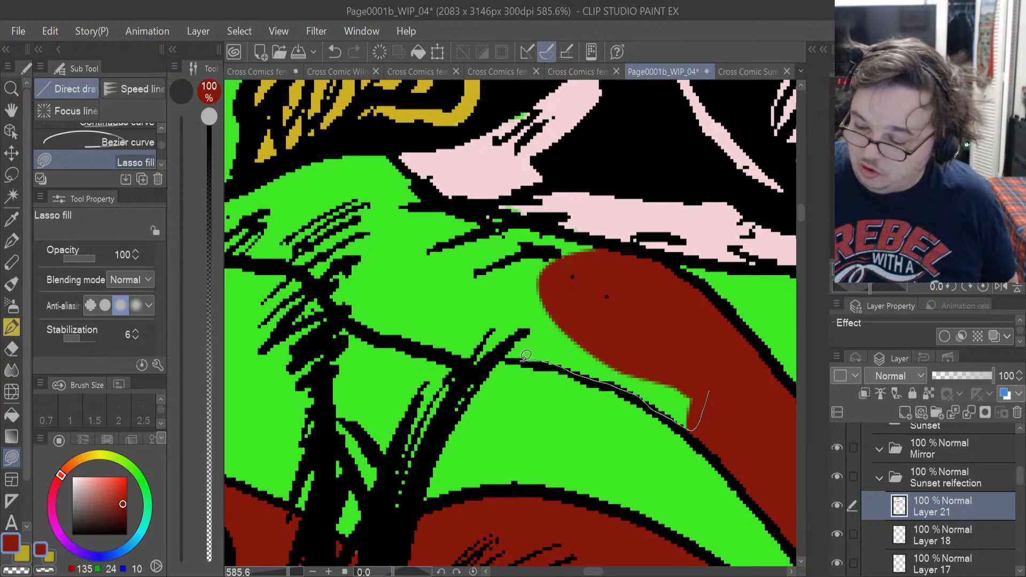
pyautogui.moveTo(469, 283); pyautogui.dragTo(543, 243)
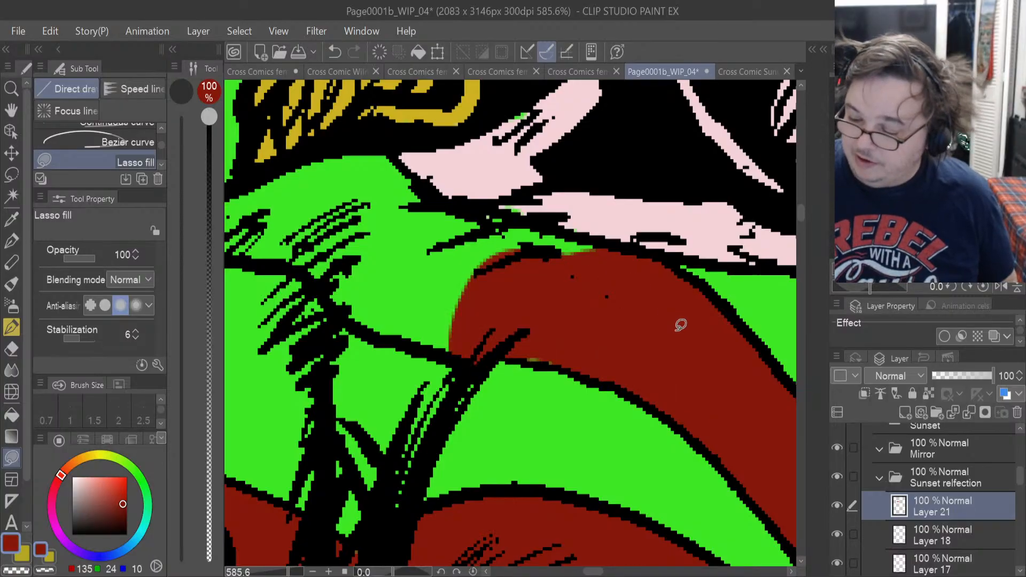
pyautogui.moveTo(537, 359); pyautogui.dragTo(564, 367)
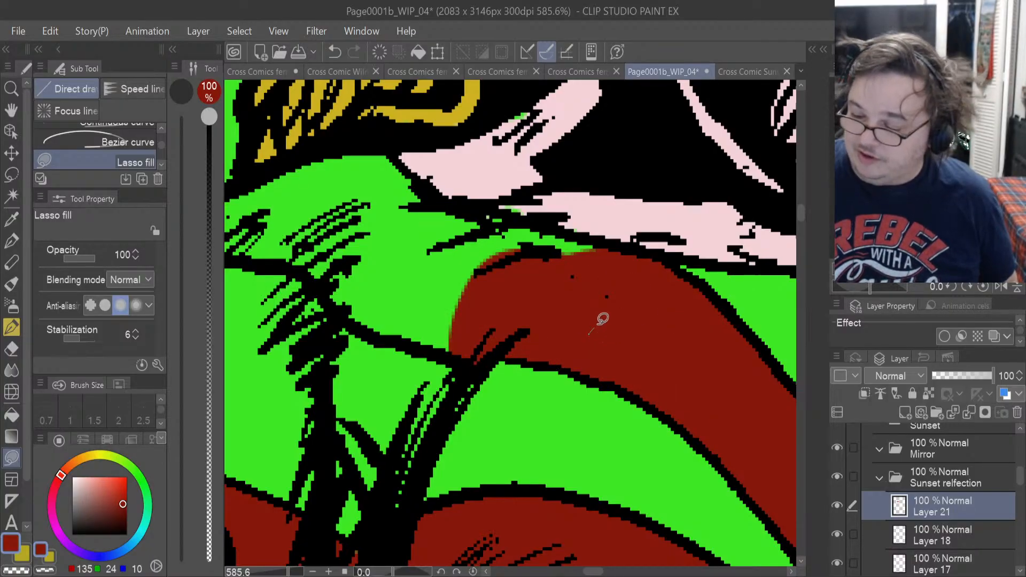
pyautogui.moveTo(451, 201); pyautogui.dragTo(531, 328)
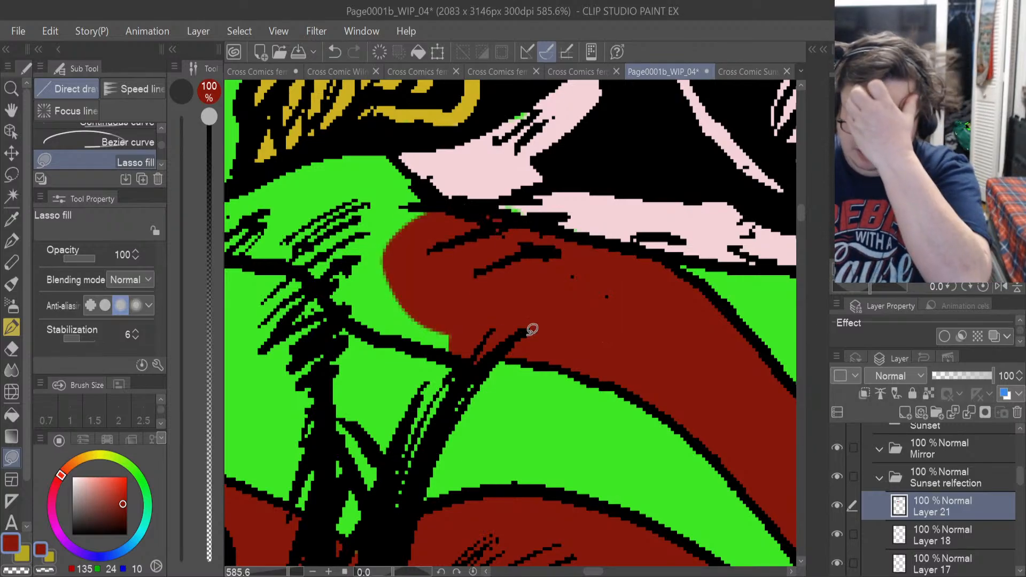
# Lasso-fill the remaining outer end of the near shoulder band, including its hatching and the corner under the hair, in dark red.
pyautogui.moveTo(602, 572); pyautogui.dragTo(596, 572)
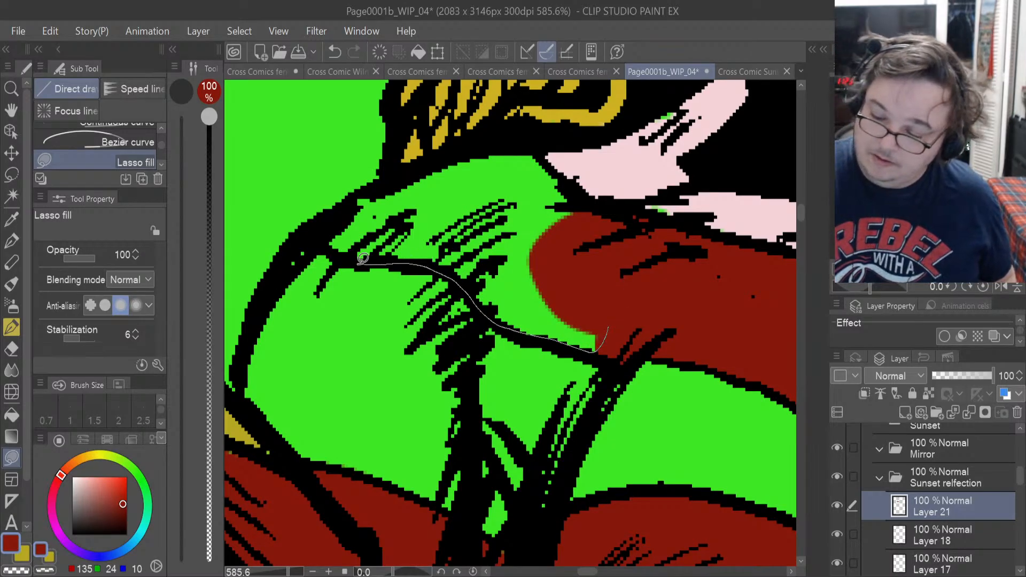
pyautogui.moveTo(471, 158); pyautogui.dragTo(584, 232)
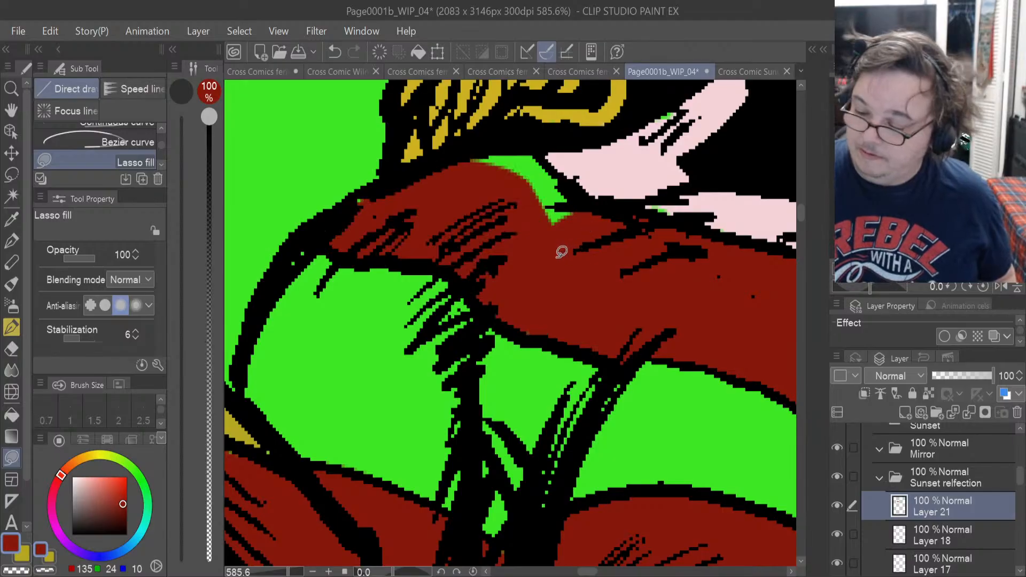
pyautogui.moveTo(514, 134); pyautogui.dragTo(458, 220)
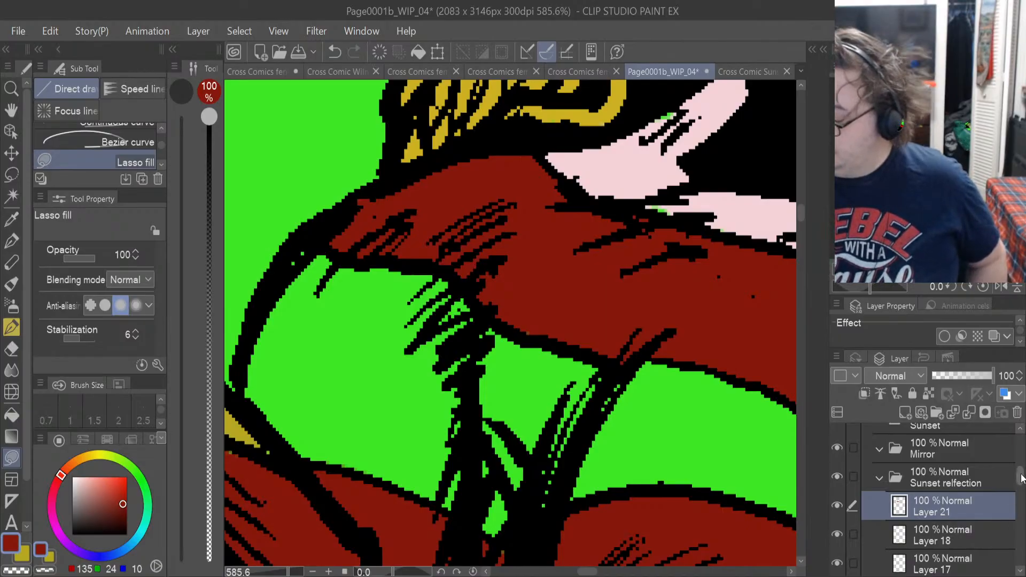
# On Layer 16, lasso-fill the small unfilled gaps along the collar with the light pink sampled from the neighbouring area.
pyautogui.moveTo(1020, 477); pyautogui.dragTo(1019, 493)
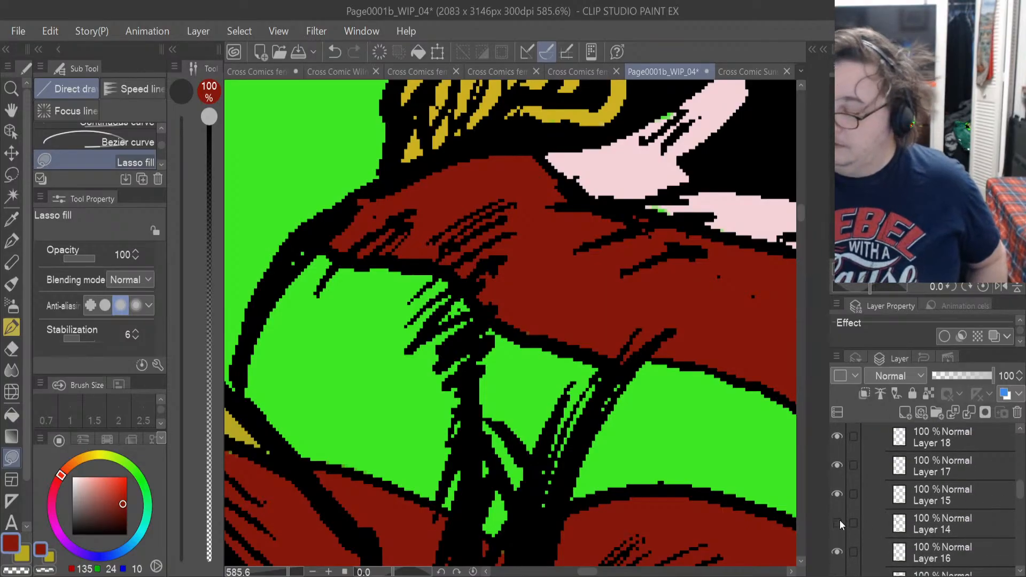
pyautogui.click(836, 552)
pyautogui.click(926, 557)
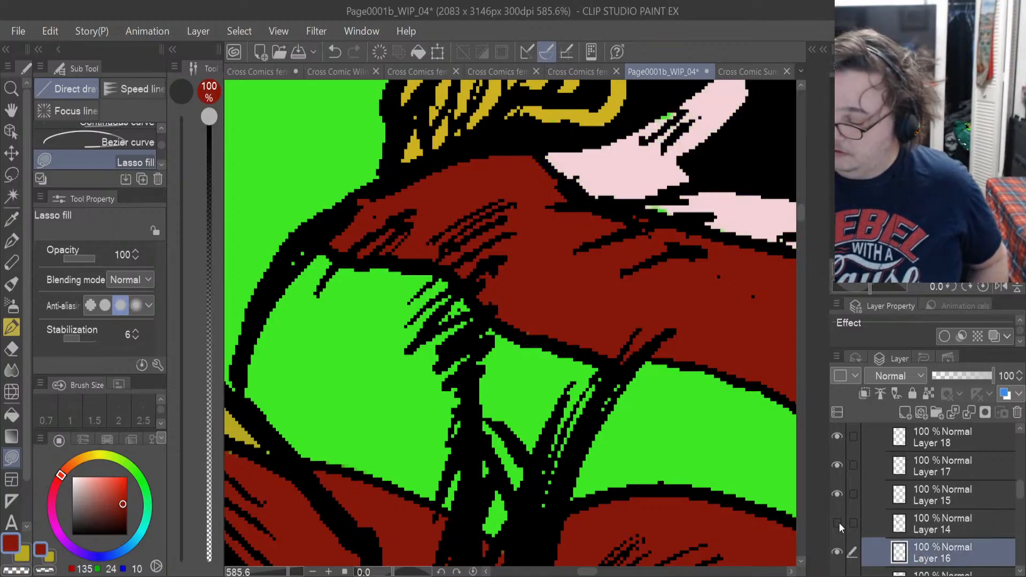
pyautogui.click(11, 218)
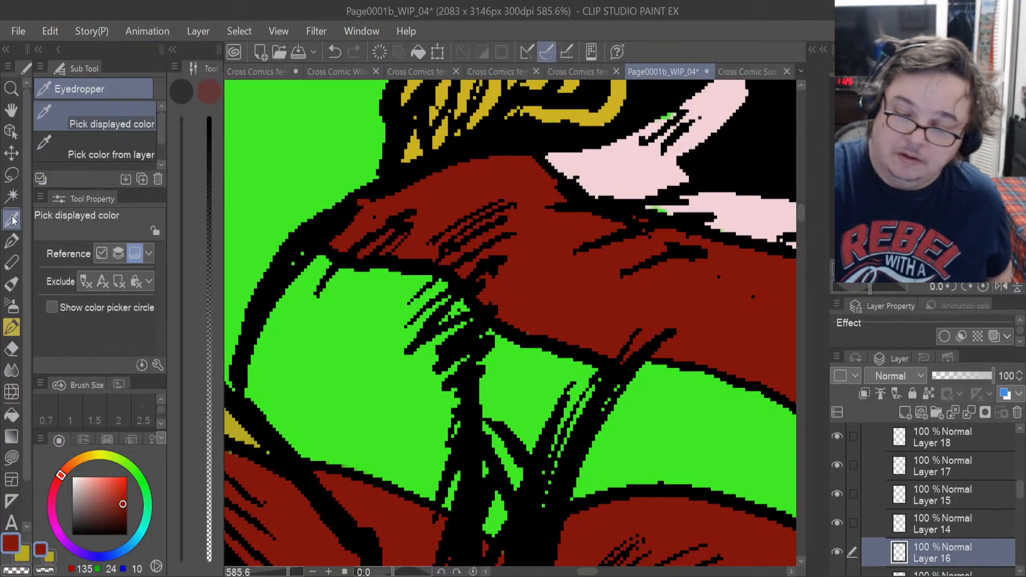
pyautogui.click(621, 161)
pyautogui.click(12, 458)
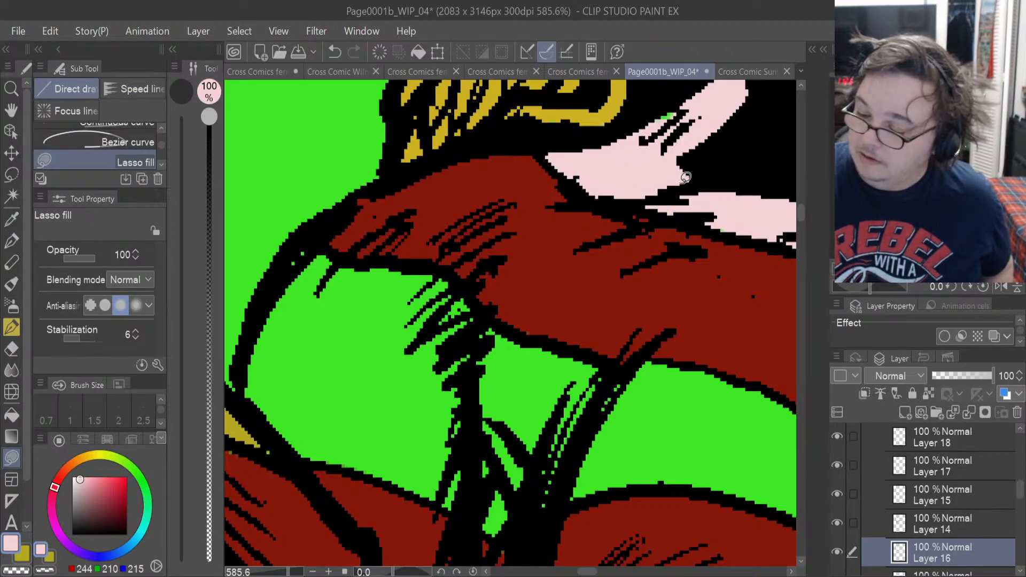
pyautogui.moveTo(627, 159); pyautogui.dragTo(714, 176)
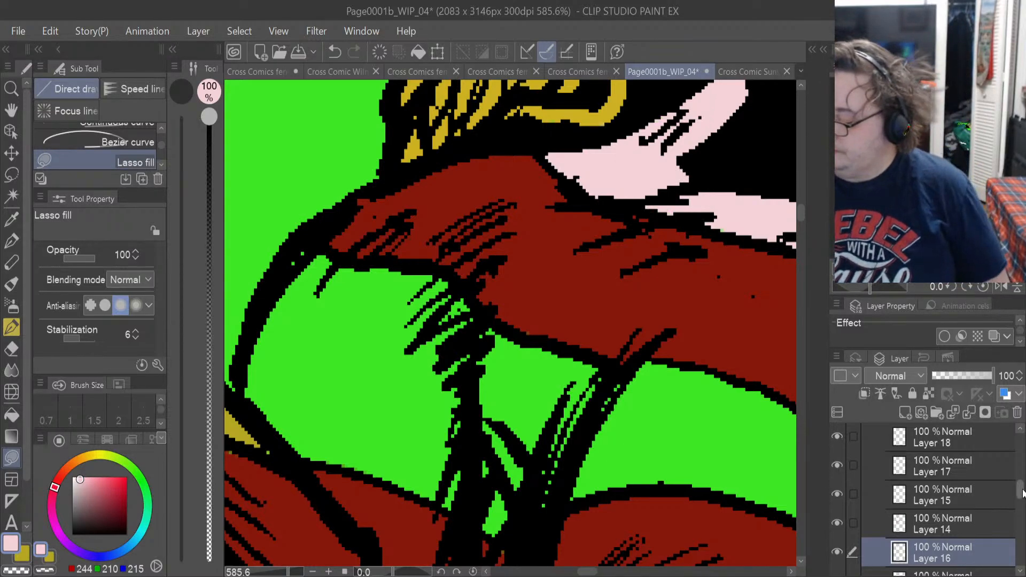
# Add a new layer above Layer 21 and lasso-fill the area beneath the outer shoulder band in mustard yellow.
pyautogui.scroll(3, 1021, 493)
pyautogui.click(956, 486)
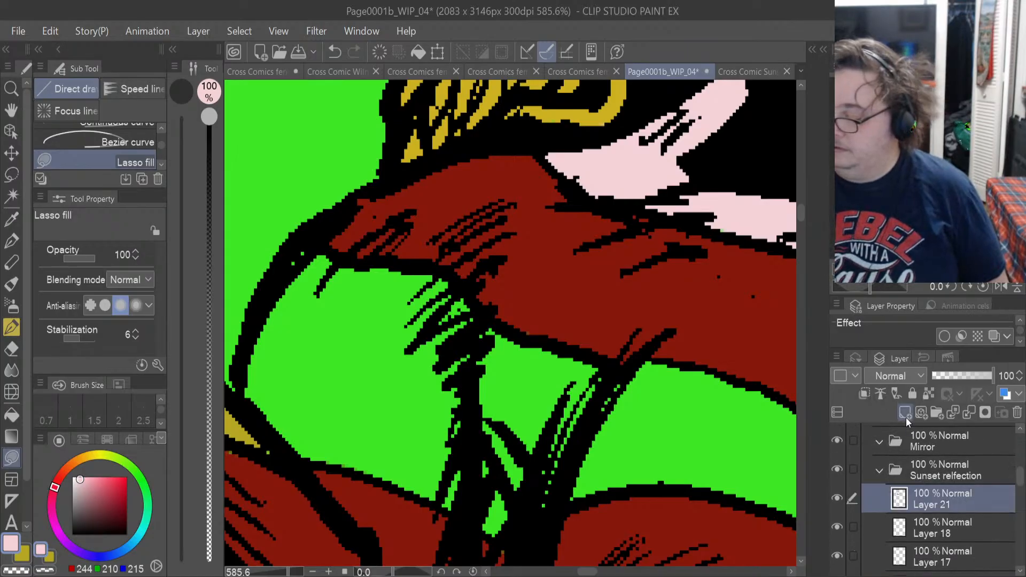
pyautogui.click(24, 556)
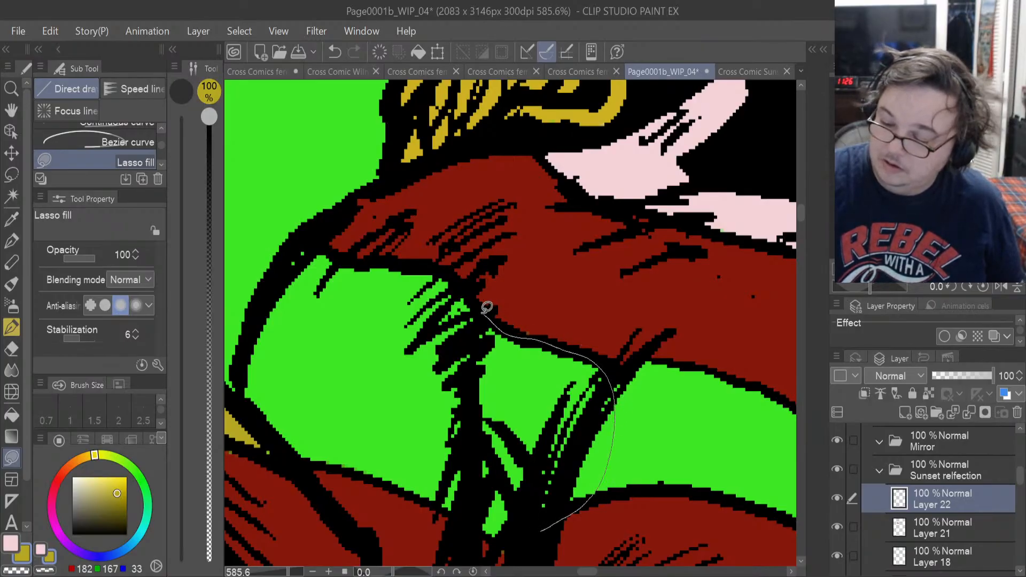
pyautogui.moveTo(376, 258)
pyautogui.mouseDown()
pyautogui.moveTo(312, 247)
pyautogui.moveTo(245, 336)
pyautogui.moveTo(256, 420)
pyautogui.moveTo(412, 493)
pyautogui.mouseUp()
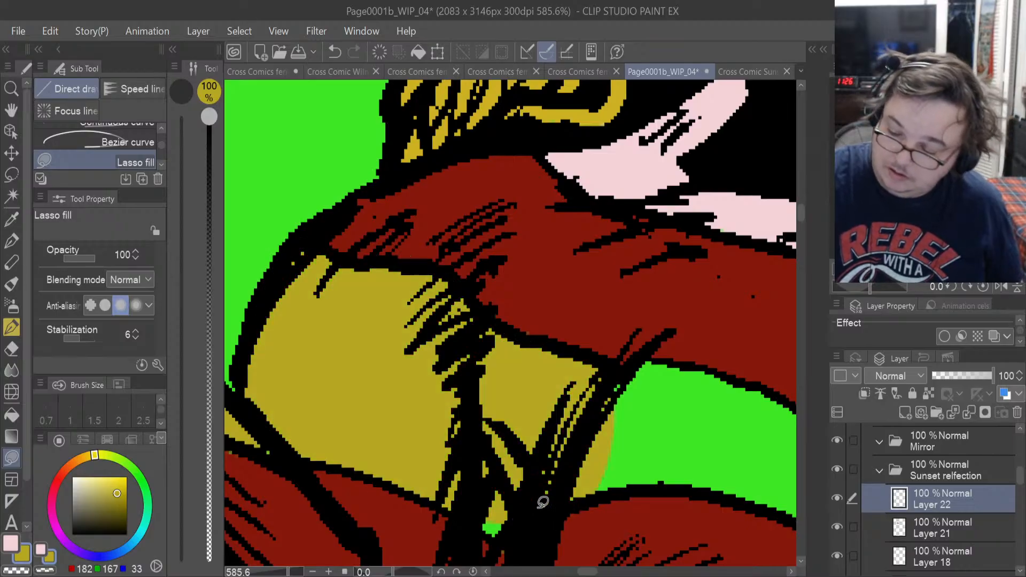
pyautogui.moveTo(480, 500)
pyautogui.mouseDown()
pyautogui.moveTo(530, 507)
pyautogui.moveTo(525, 495)
pyautogui.mouseUp()
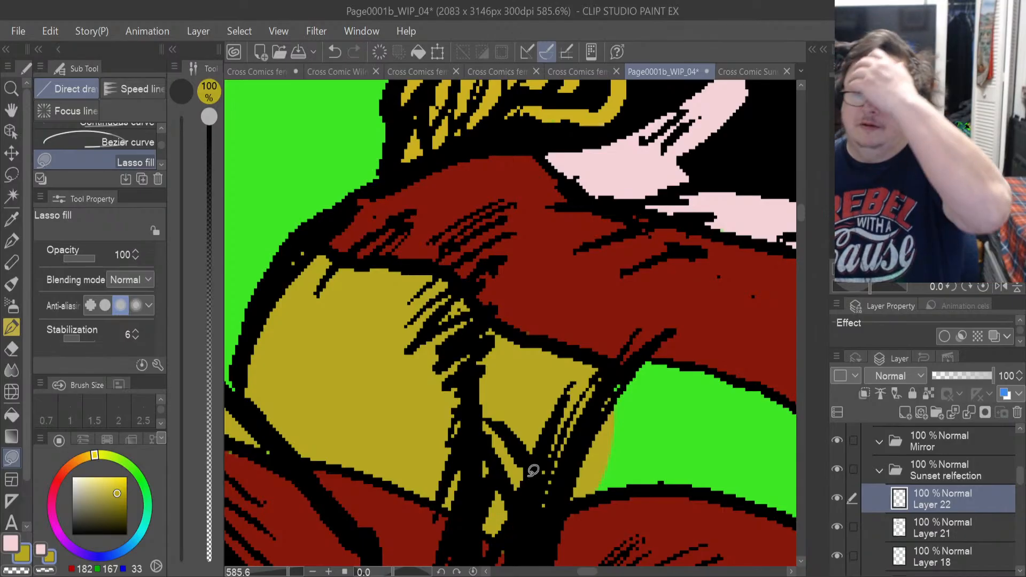
# Lasso-fill the tapering strip between the near shoulder band and the cup in mustard yellow, down to its tip.
pyautogui.moveTo(587, 572); pyautogui.dragTo(597, 572)
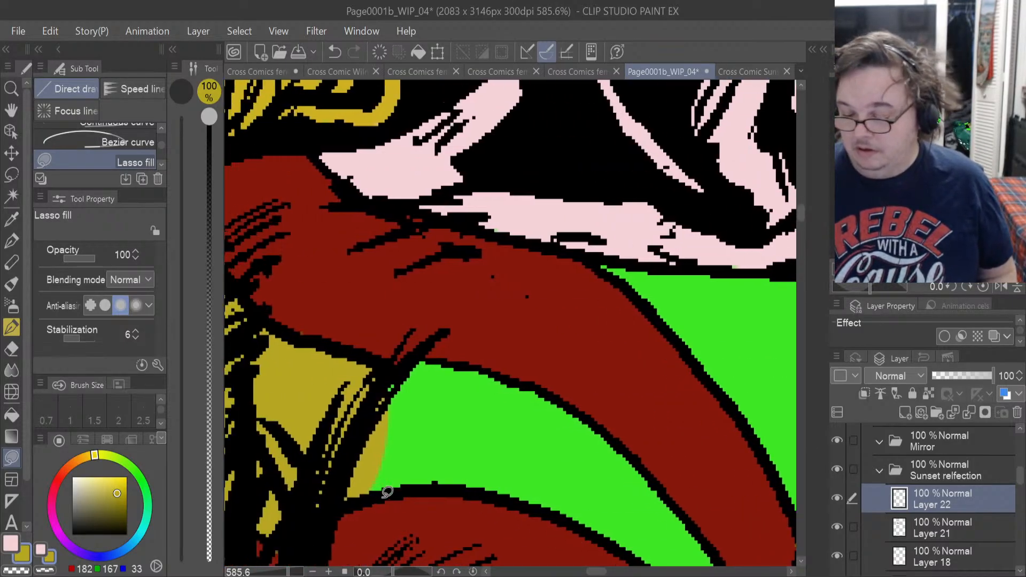
pyautogui.moveTo(374, 496)
pyautogui.mouseDown()
pyautogui.moveTo(446, 489)
pyautogui.moveTo(548, 510)
pyautogui.moveTo(559, 430)
pyautogui.moveTo(537, 381)
pyautogui.moveTo(442, 355)
pyautogui.moveTo(403, 362)
pyautogui.moveTo(352, 480)
pyautogui.mouseUp()
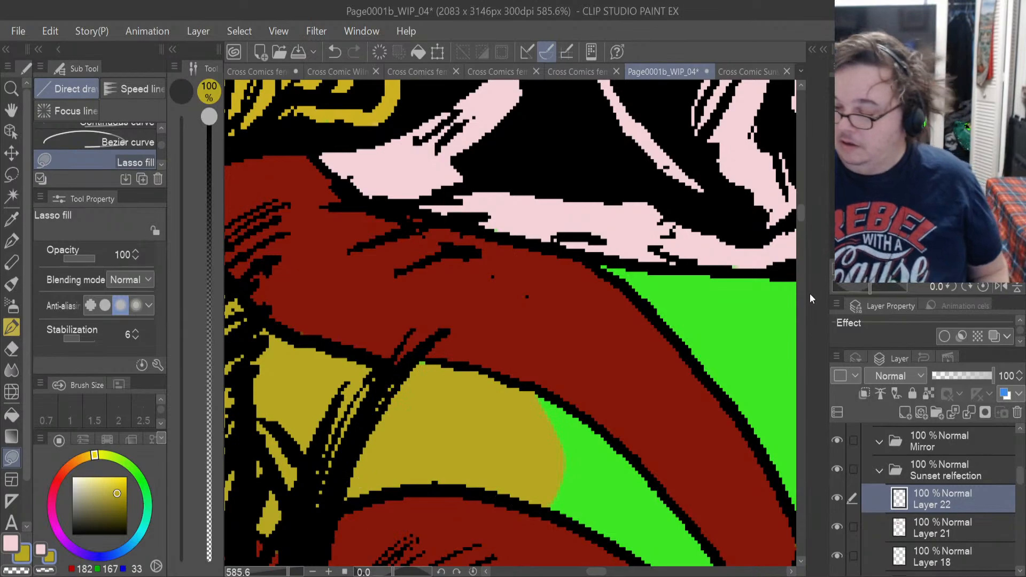
pyautogui.moveTo(798, 217); pyautogui.dragTo(799, 229)
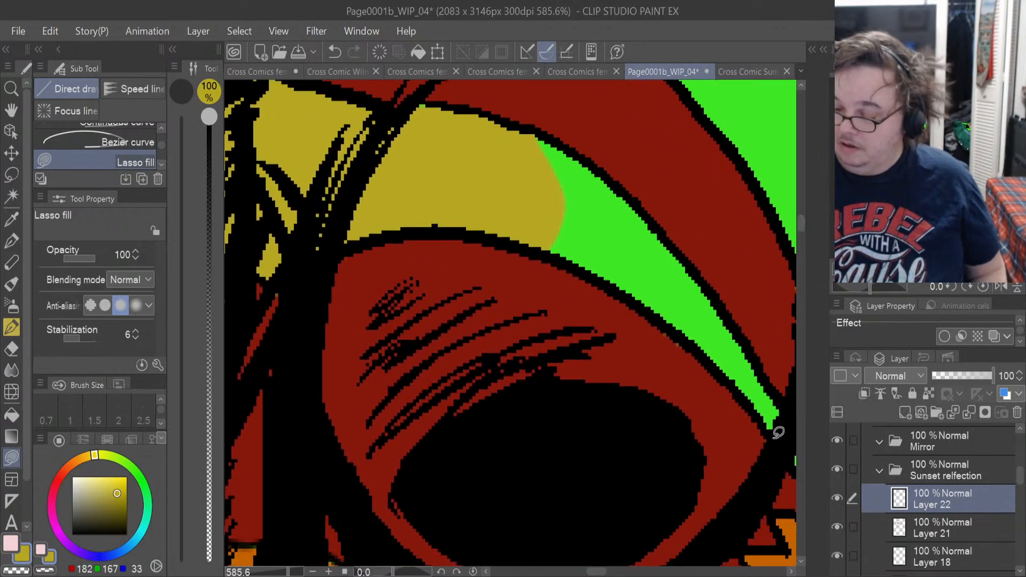
pyautogui.moveTo(771, 439)
pyautogui.mouseDown()
pyautogui.moveTo(774, 400)
pyautogui.moveTo(711, 293)
pyautogui.moveTo(631, 193)
pyautogui.moveTo(575, 145)
pyautogui.moveTo(540, 224)
pyautogui.moveTo(555, 251)
pyautogui.mouseUp()
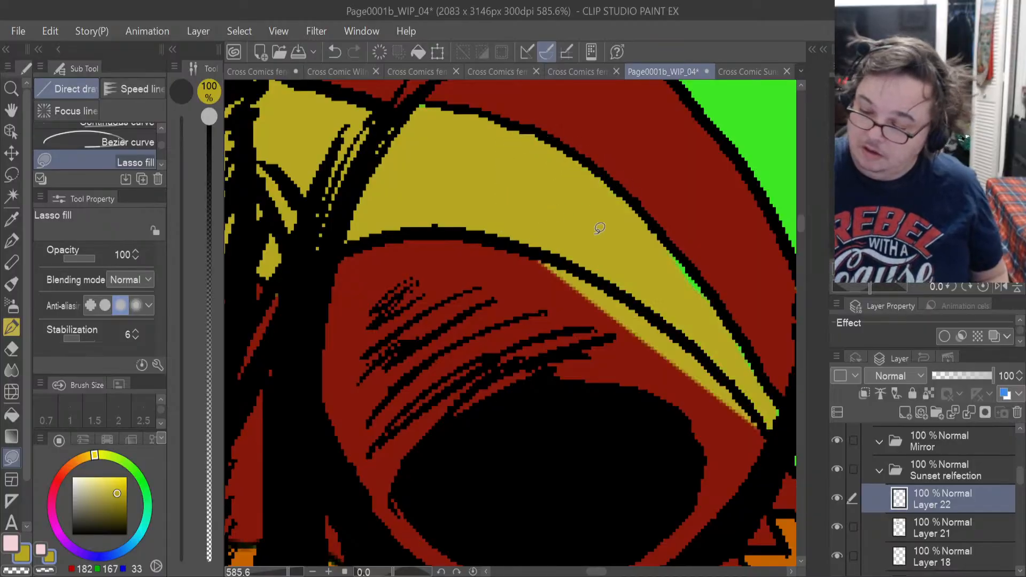
pyautogui.moveTo(656, 262)
pyautogui.mouseDown()
pyautogui.moveTo(766, 366)
pyautogui.moveTo(658, 222)
pyautogui.moveTo(695, 272)
pyautogui.mouseUp()
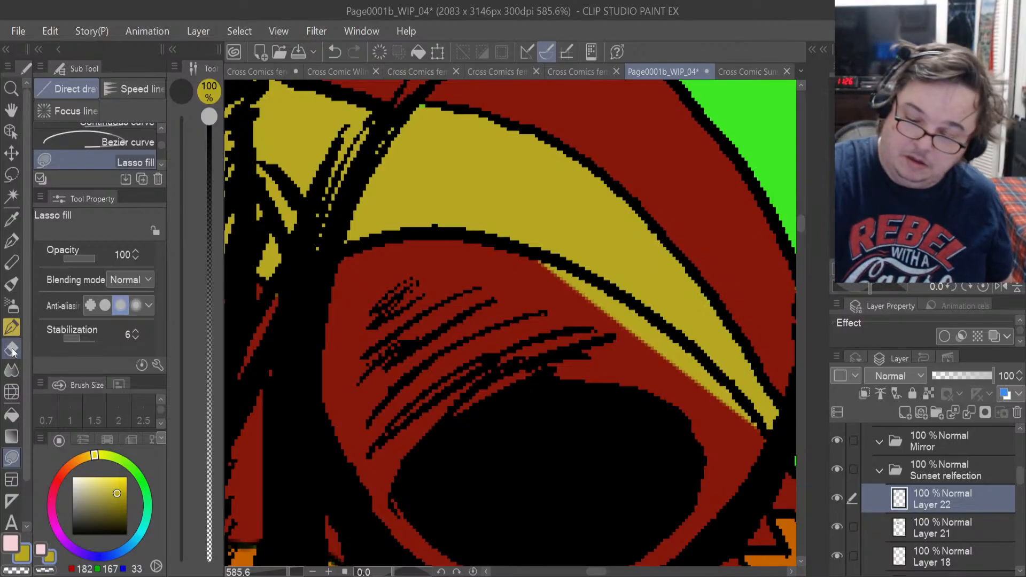
# Erase the yellow that spilled over the strip's lower outline onto the dark red cup, using the 4 px Hard eraser.
pyautogui.press('e')
pyautogui.moveTo(746, 422)
pyautogui.mouseDown()
pyautogui.moveTo(665, 343)
pyautogui.moveTo(716, 388)
pyautogui.moveTo(692, 377)
pyautogui.mouseUp()
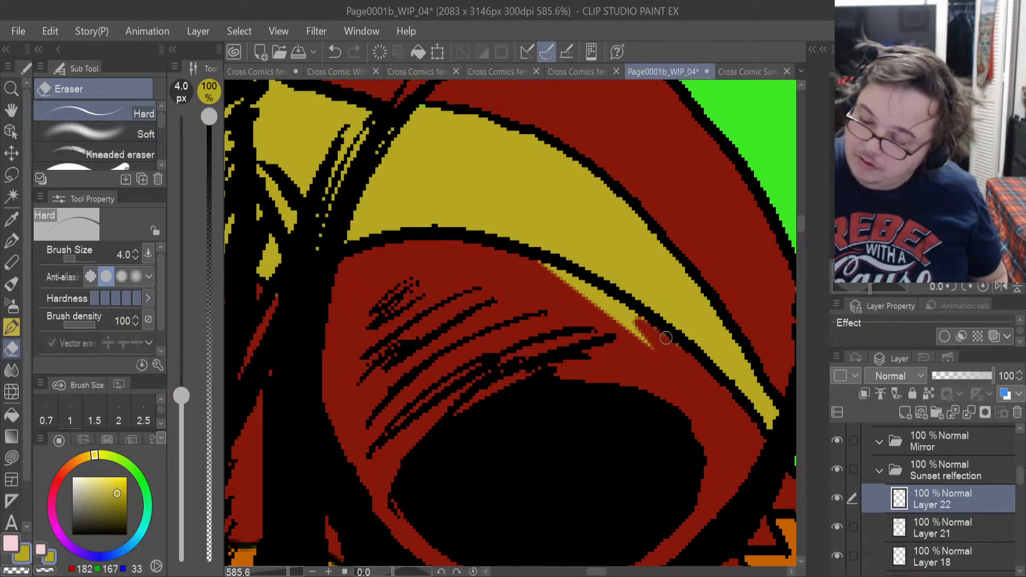
pyautogui.moveTo(666, 337); pyautogui.dragTo(614, 308)
pyautogui.moveTo(656, 355); pyautogui.dragTo(650, 333)
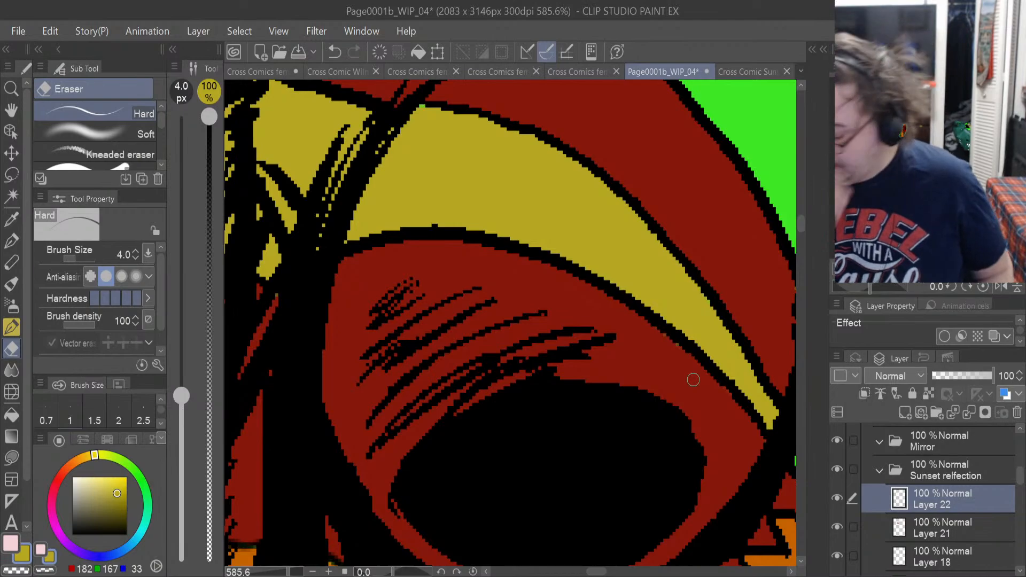
# Inspect the strip's lower outline for stray pixels with Layer 22 hidden and shown, and make Layer 21 active.
pyautogui.scroll(4, 693, 379)
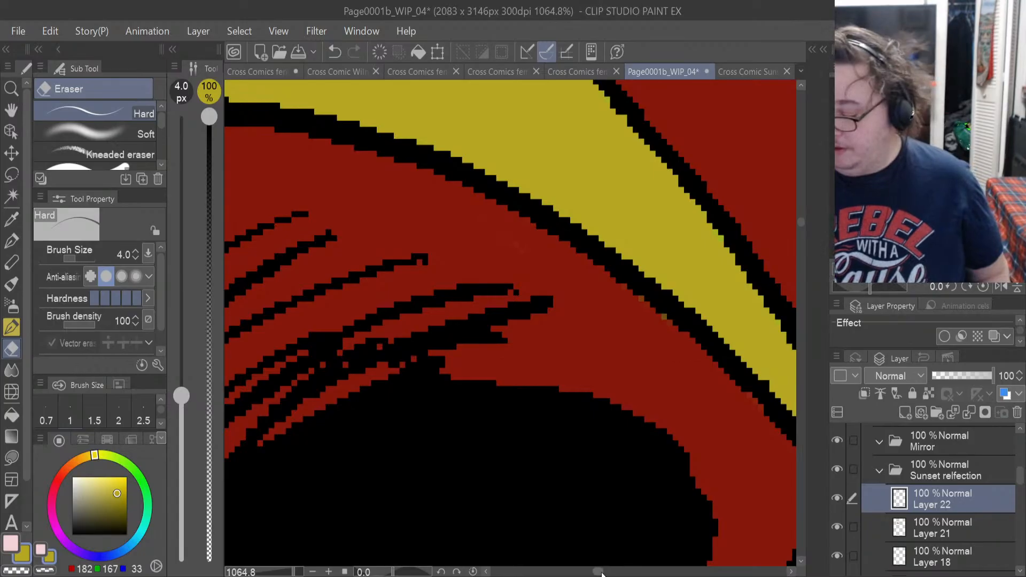
pyautogui.moveTo(601, 572); pyautogui.dragTo(603, 573)
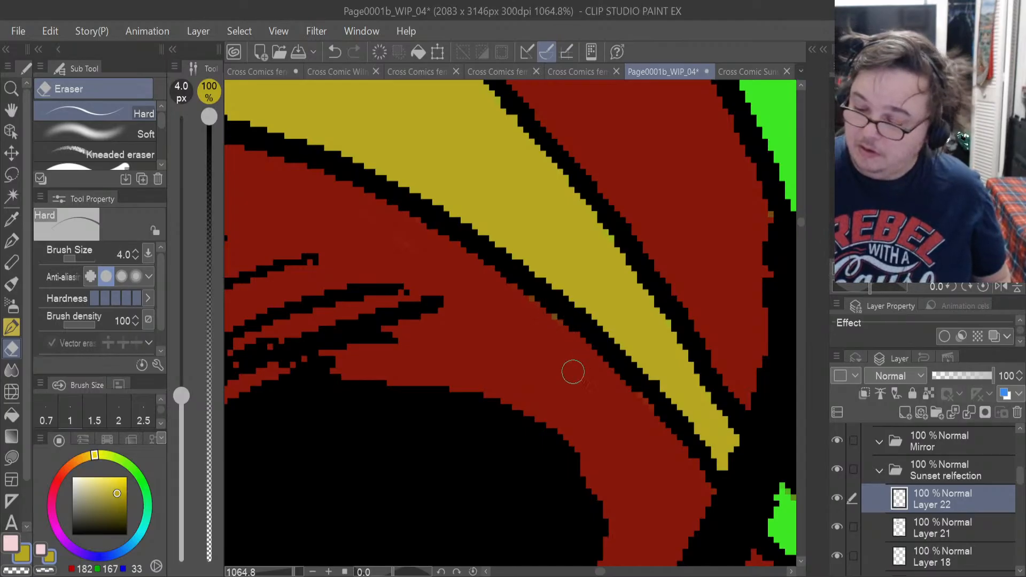
pyautogui.click(838, 499)
pyautogui.click(837, 498)
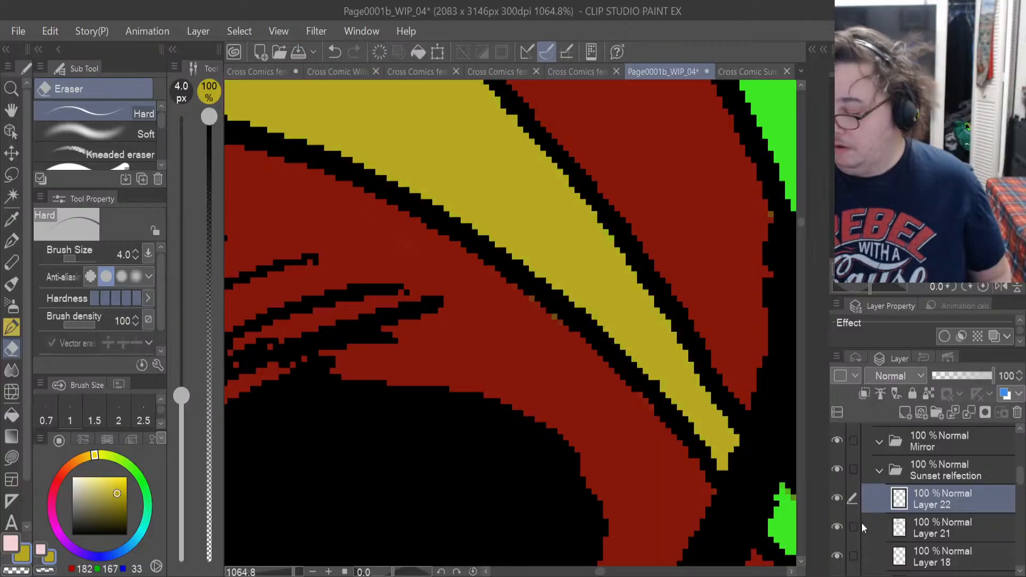
pyautogui.click(877, 527)
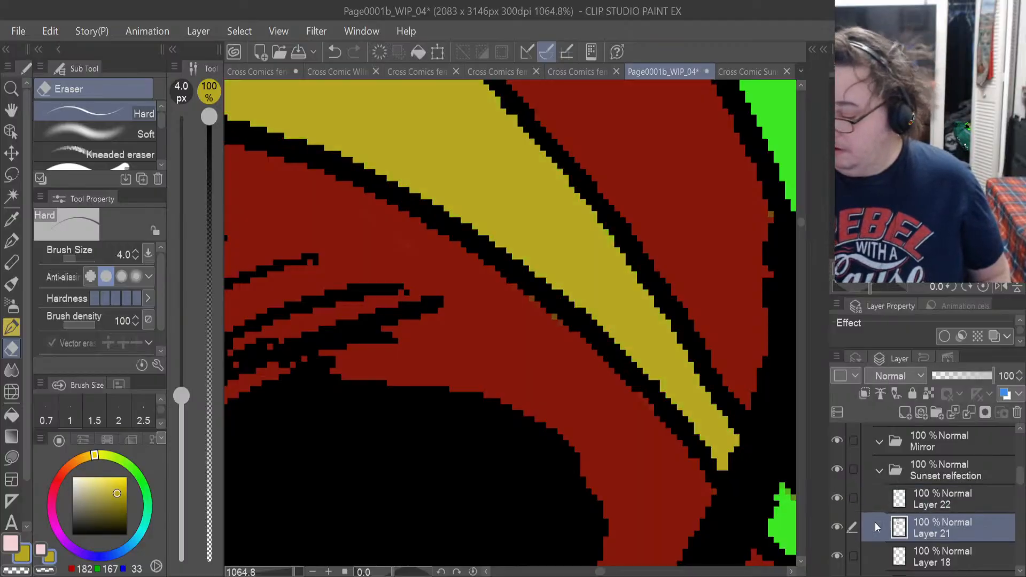
pyautogui.click(15, 541)
pyautogui.click(11, 218)
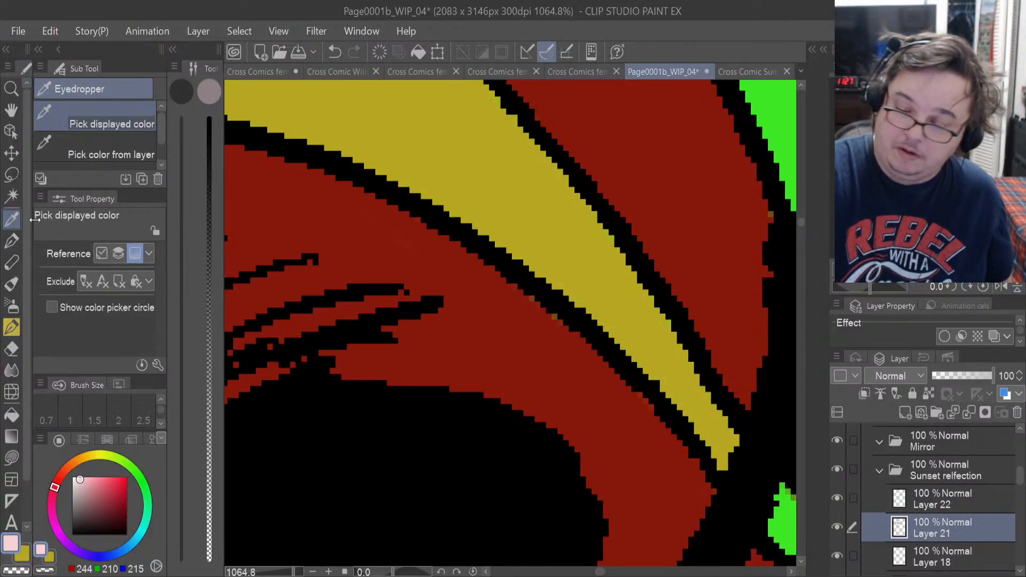
pyautogui.press('u')
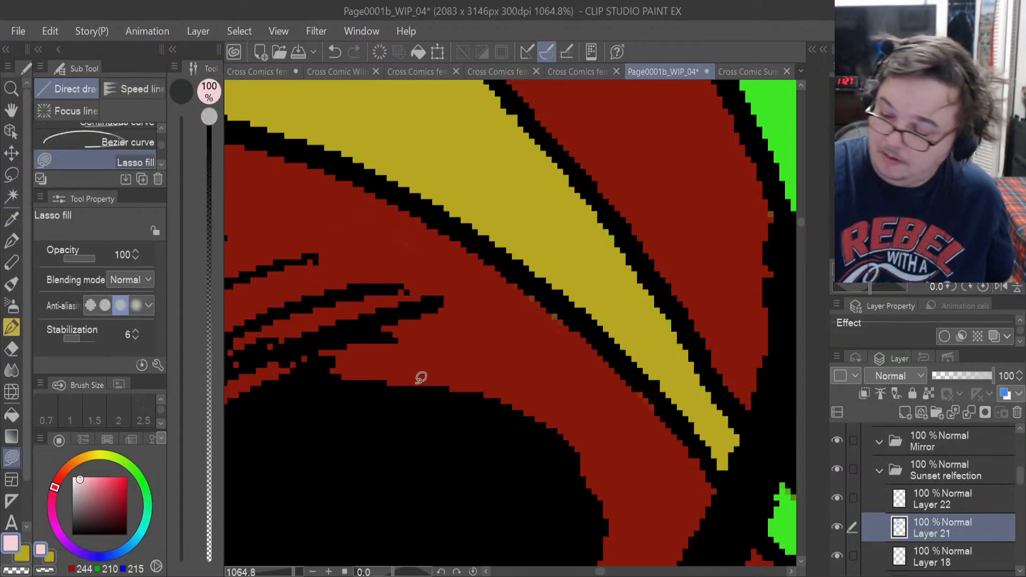
pyautogui.moveTo(550, 289); pyautogui.dragTo(528, 384)
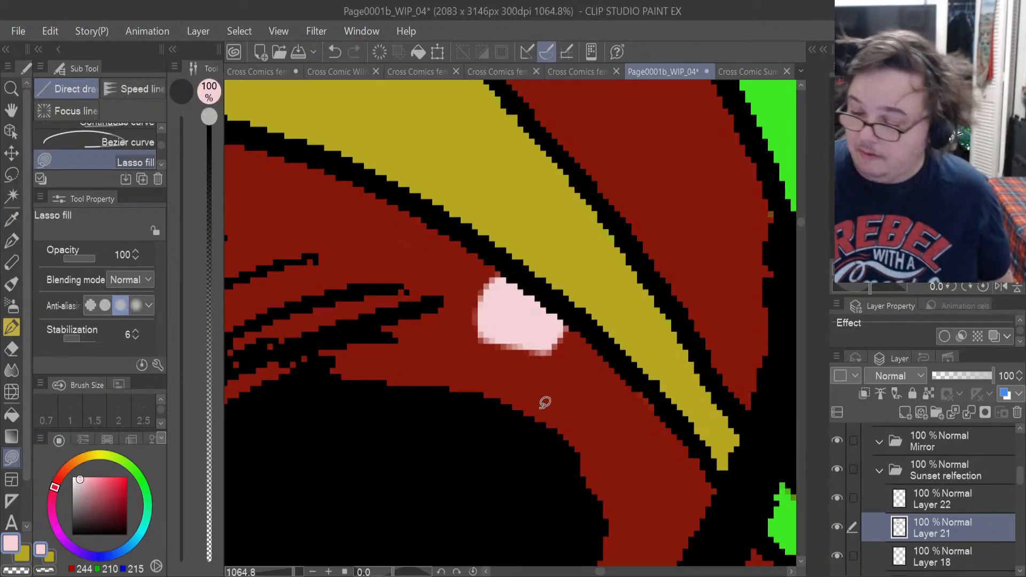
pyautogui.hotkey('ctrl', 'z')
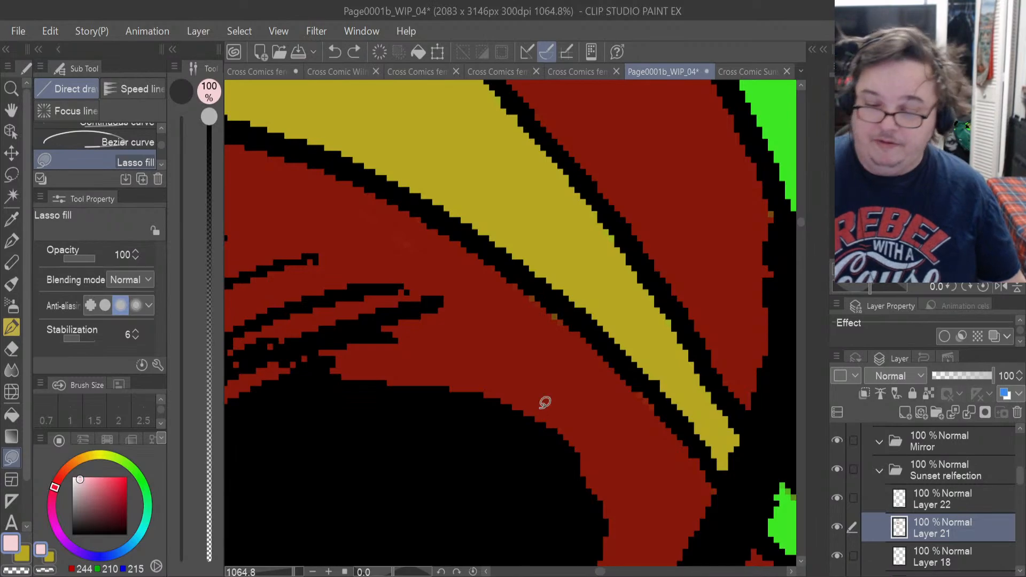
# Sample the cup's dark red and lasso-fill the stray pixels along the yellow strip's lower outline on Layer 21.
pyautogui.click(11, 219)
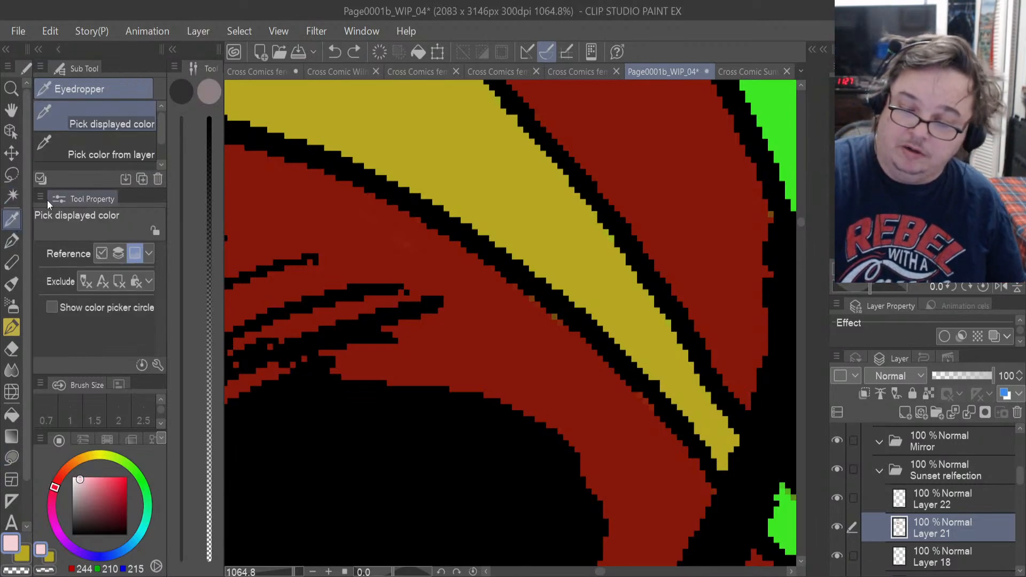
pyautogui.click(288, 214)
pyautogui.press('u')
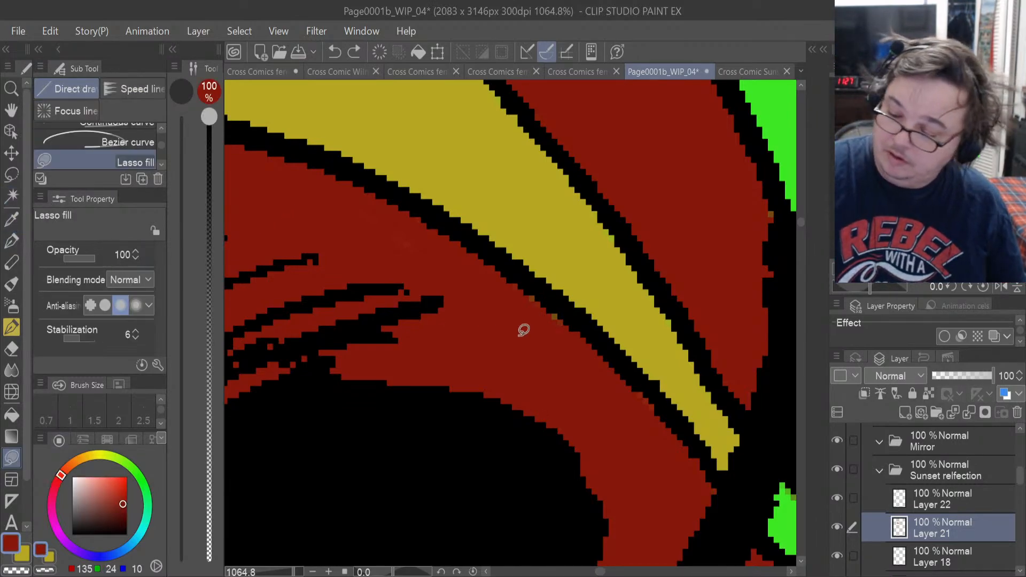
pyautogui.moveTo(533, 345); pyautogui.dragTo(569, 314)
pyautogui.moveTo(525, 268); pyautogui.dragTo(475, 332)
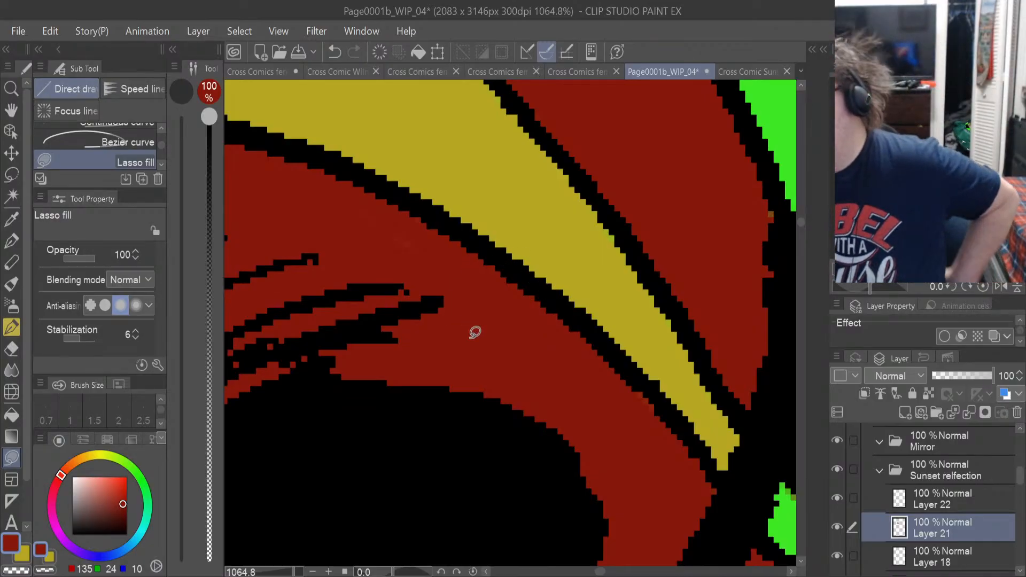
# Lasso-fill the lower part of the chest's central green wedge in mustard yellow on Layer 22, down to its point.
pyautogui.click(937, 499)
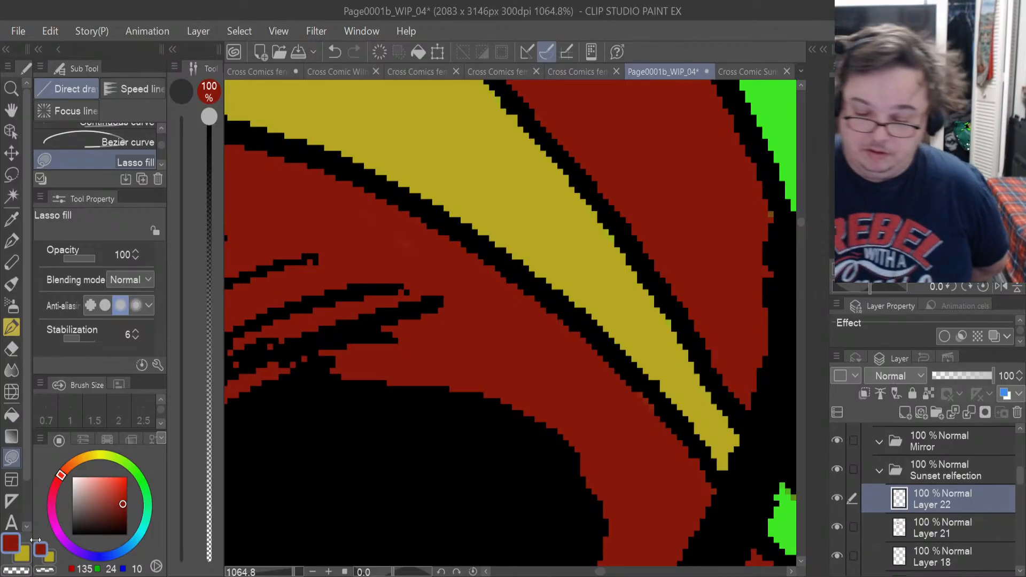
pyautogui.keyDown('alt'); pyautogui.click(620, 246); pyautogui.keyUp('alt')
pyautogui.moveTo(632, 245)
pyautogui.mouseDown()
pyautogui.moveTo(574, 168)
pyautogui.moveTo(614, 241)
pyautogui.mouseUp()
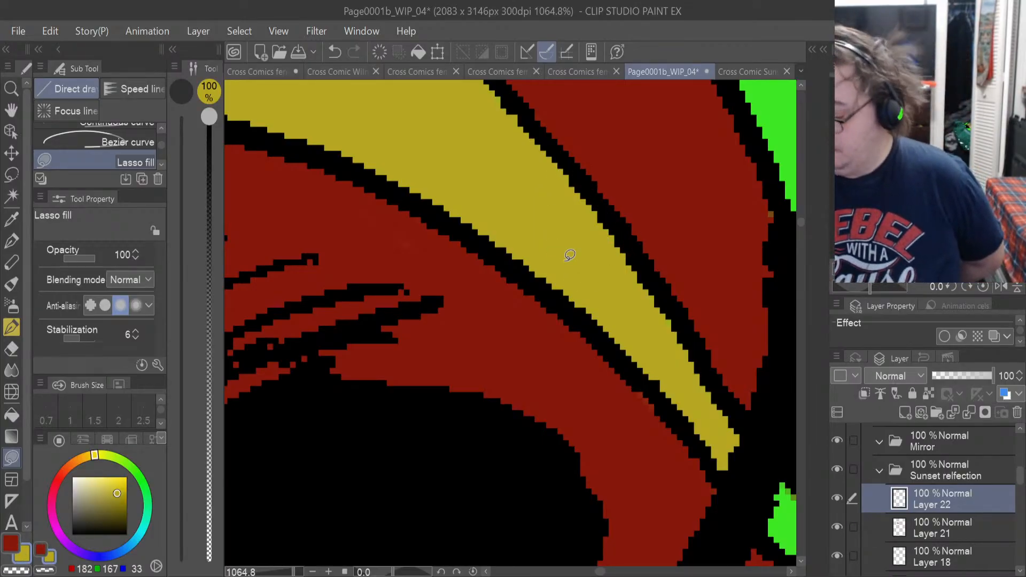
pyautogui.moveTo(601, 572); pyautogui.dragTo(608, 572)
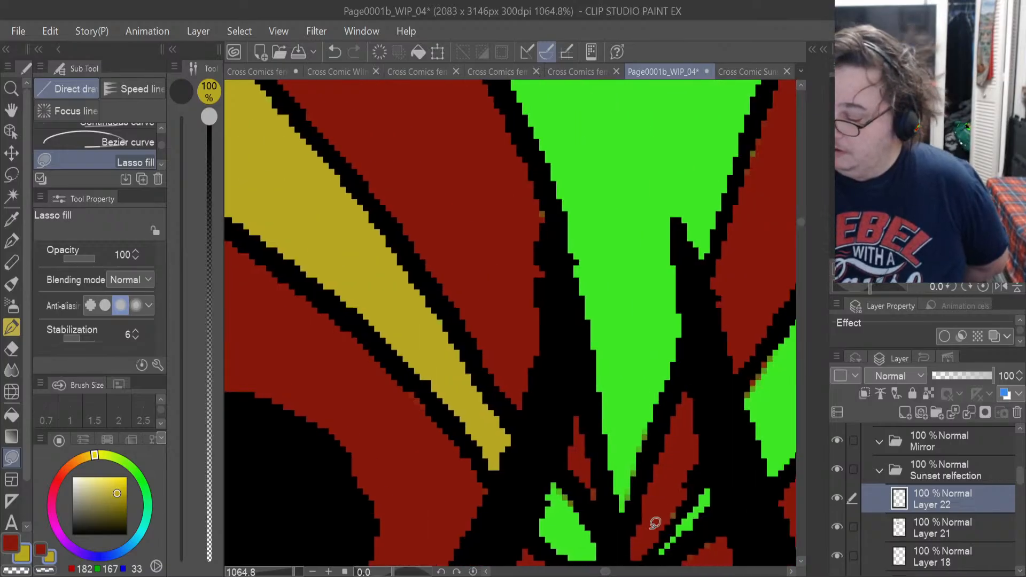
pyautogui.moveTo(604, 458)
pyautogui.mouseDown()
pyautogui.moveTo(623, 507)
pyautogui.moveTo(728, 188)
pyautogui.moveTo(582, 193)
pyautogui.moveTo(577, 359)
pyautogui.moveTo(605, 462)
pyautogui.mouseUp()
pyautogui.moveTo(660, 327)
pyautogui.mouseDown()
pyautogui.moveTo(655, 369)
pyautogui.moveTo(712, 272)
pyautogui.moveTo(721, 188)
pyautogui.moveTo(668, 262)
pyautogui.mouseUp()
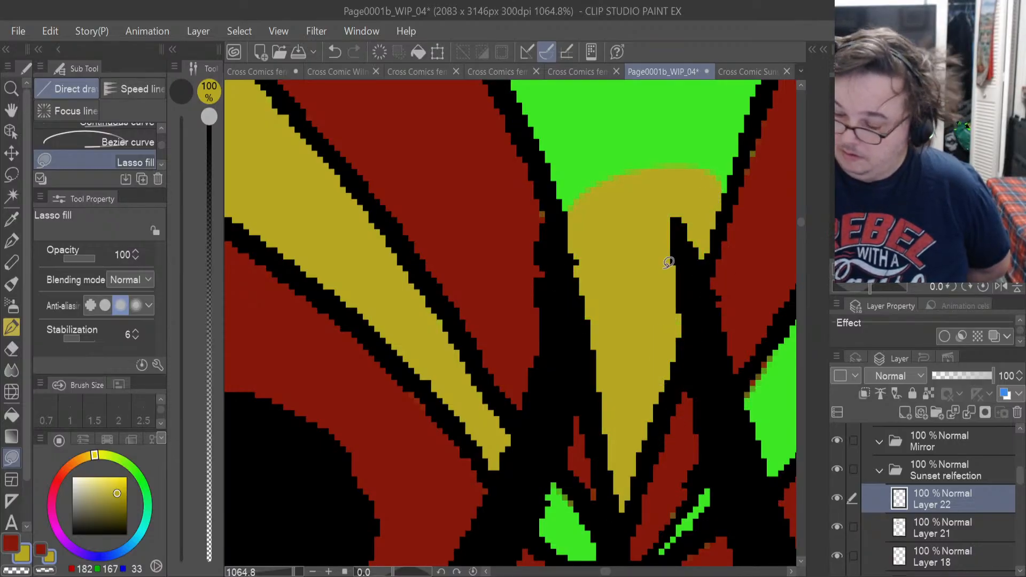
# Lasso-fill the small green facet above the orange star, between the central wedge and the near cup, in mustard yellow.
pyautogui.moveTo(802, 222); pyautogui.dragTo(801, 225)
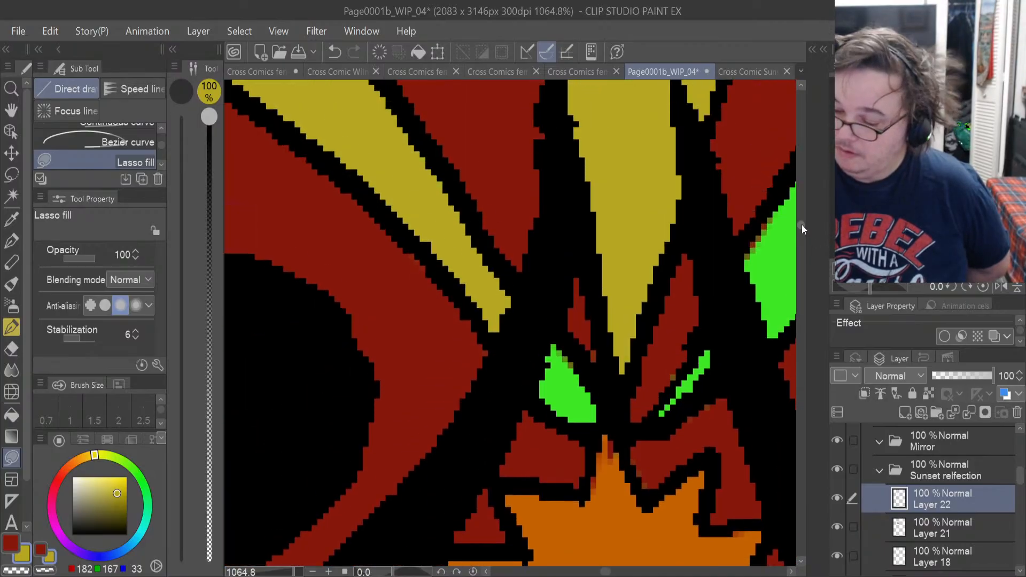
pyautogui.moveTo(536, 393); pyautogui.dragTo(586, 428)
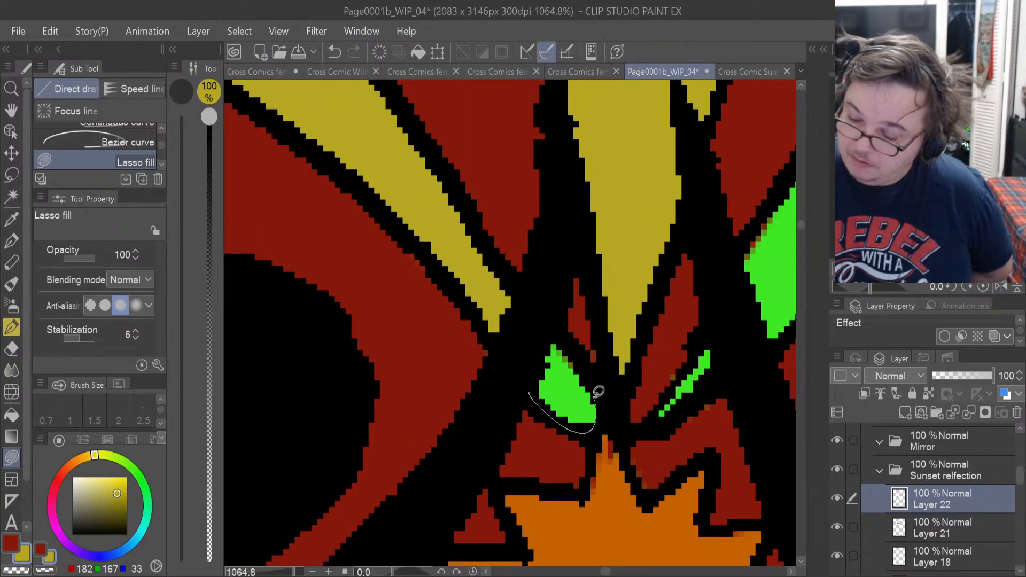
pyautogui.moveTo(598, 391)
pyautogui.mouseDown()
pyautogui.moveTo(550, 316)
pyautogui.moveTo(532, 385)
pyautogui.mouseUp()
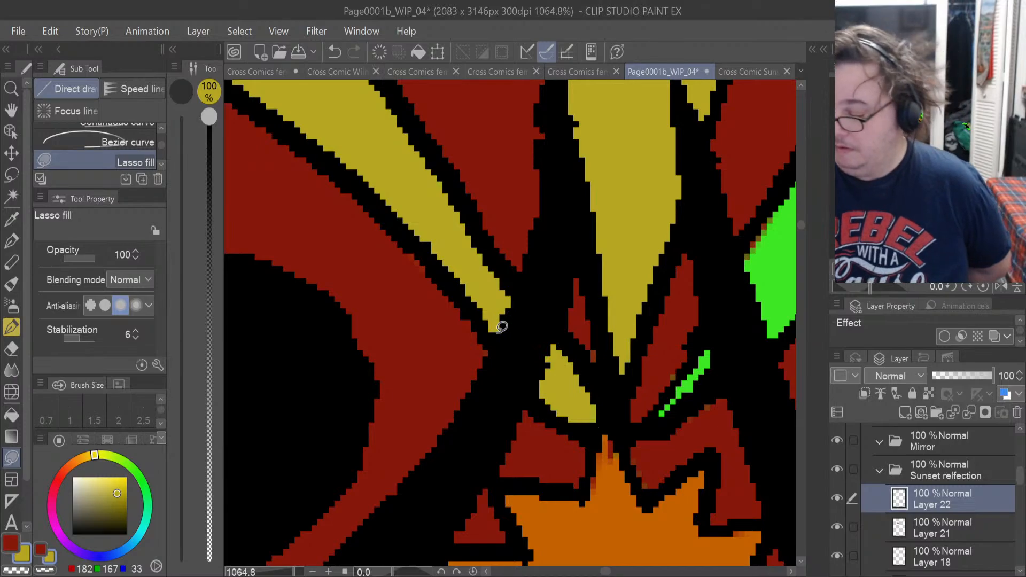
# Erase the stray dark red pixels over the orange star's upper point on Layer 21, using the 4 px Hard eraser.
pyautogui.click(943, 535)
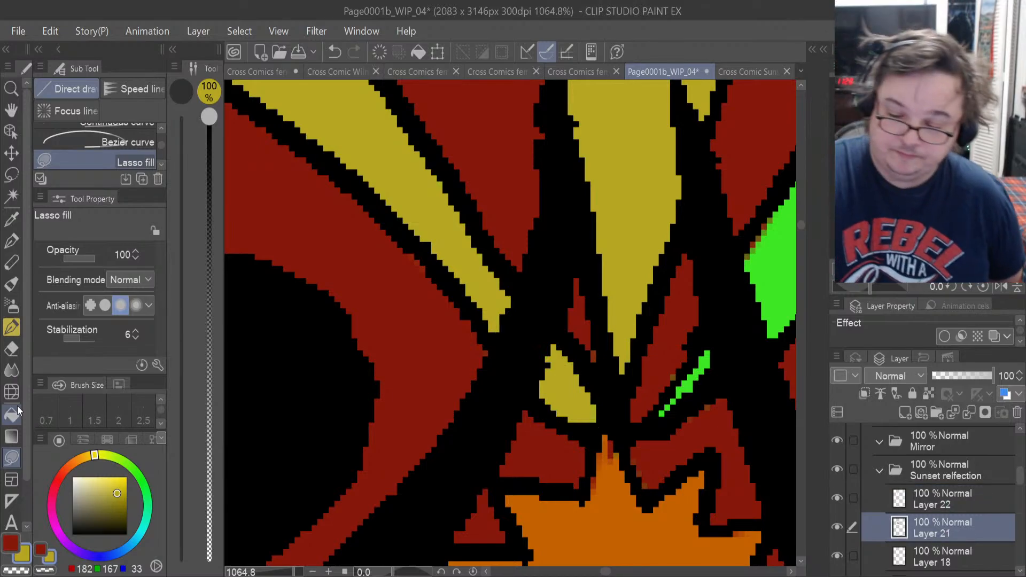
pyautogui.click(11, 348)
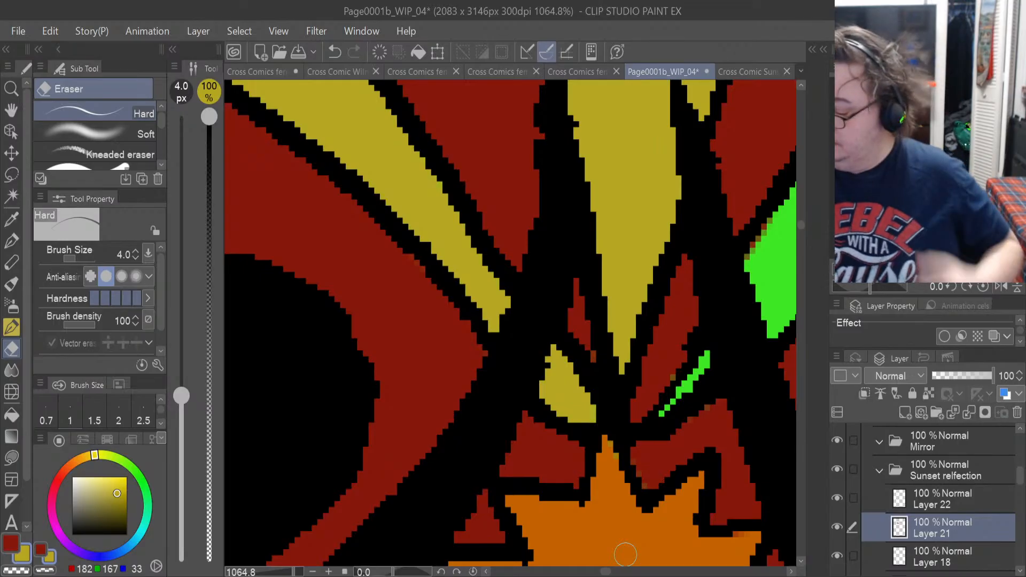
# Make Layer 13 active, check it hidden and shown, and sample the star's orange for Lasso fill.
pyautogui.moveTo(1020, 481); pyautogui.dragTo(1020, 512)
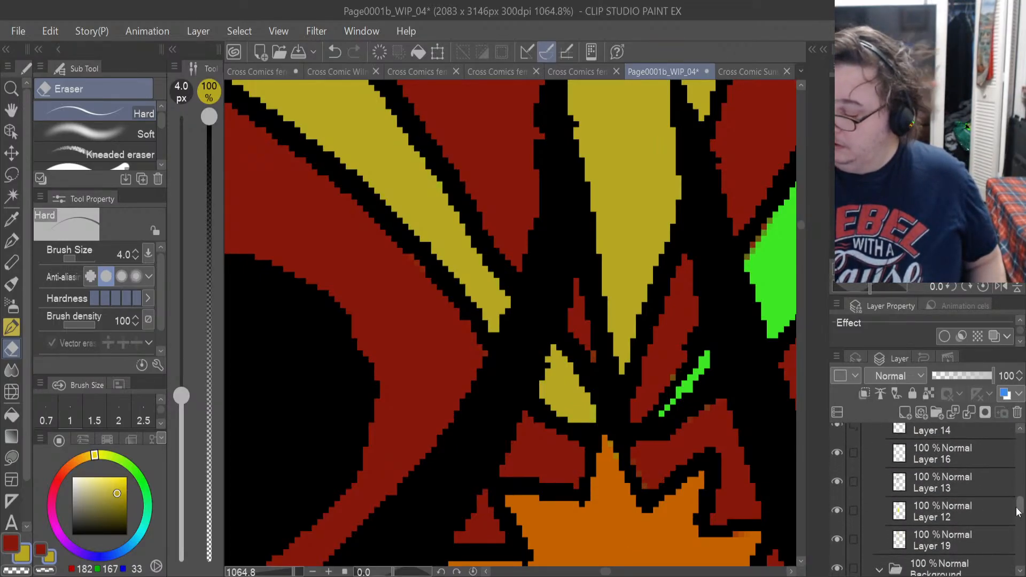
pyautogui.click(914, 479)
pyautogui.click(837, 483)
pyautogui.click(837, 483)
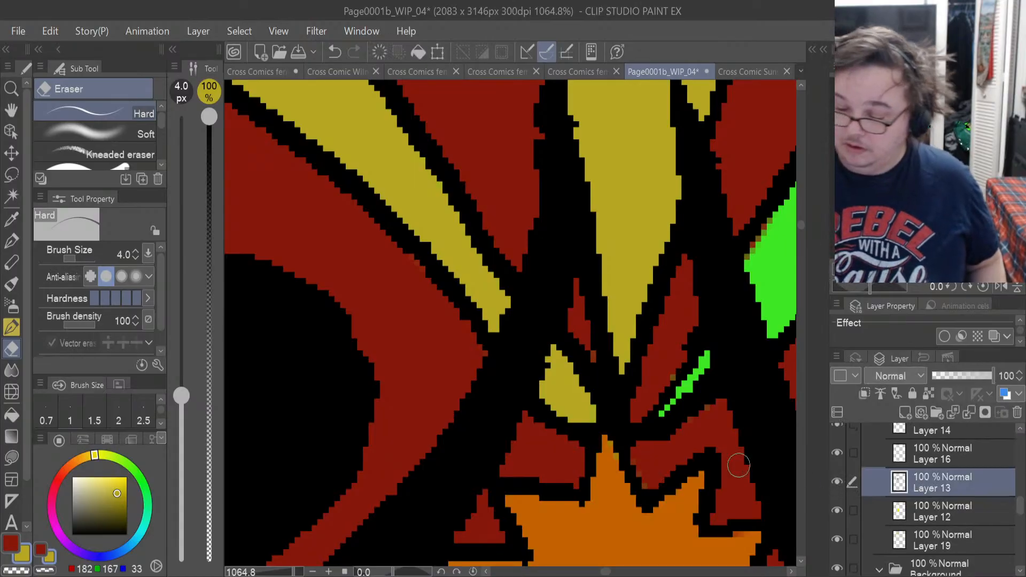
pyautogui.click(12, 544)
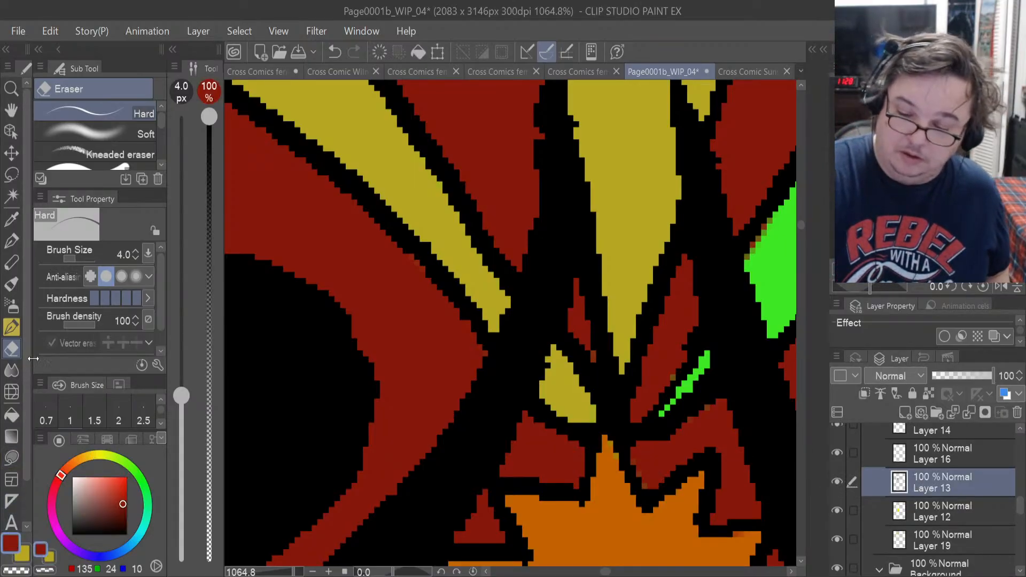
pyautogui.click(13, 219)
pyautogui.click(599, 508)
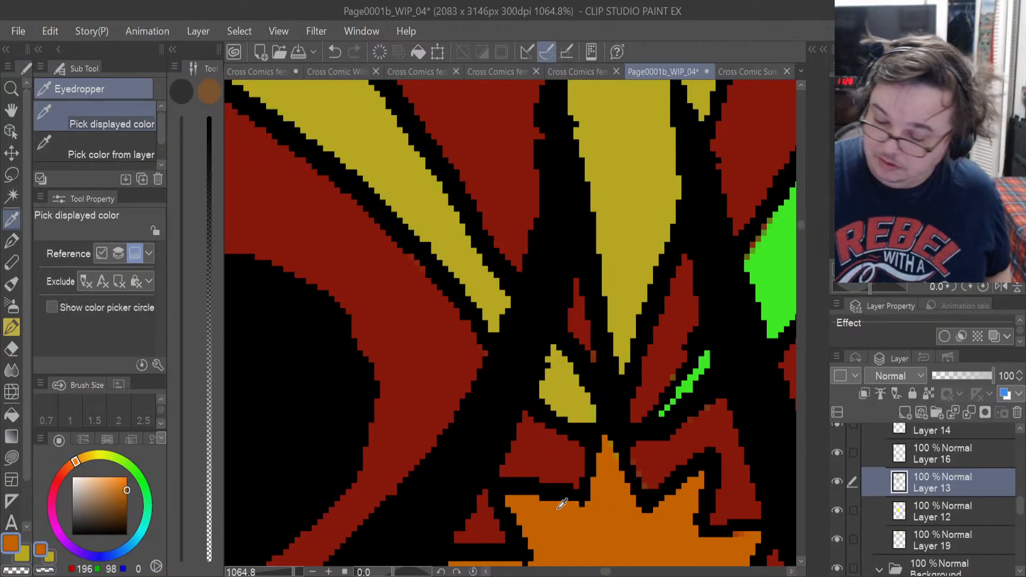
pyautogui.click(11, 456)
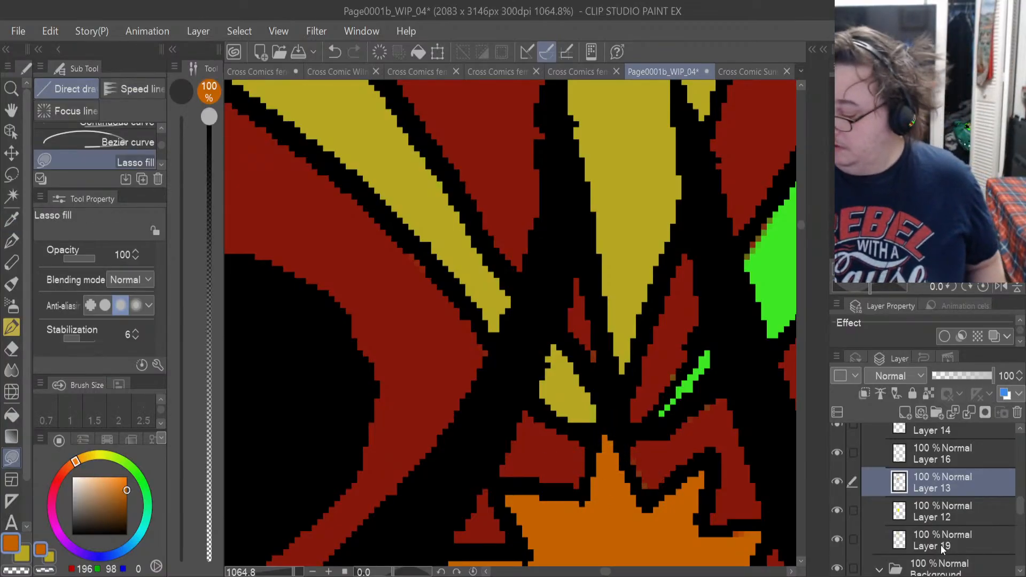
# Lasso-fill the thin green sliver above the star and the inner end of the far strip in mustard yellow on Layer 22.
pyautogui.moveTo(1018, 506); pyautogui.dragTo(1018, 480)
pyautogui.click(967, 482)
pyautogui.click(24, 553)
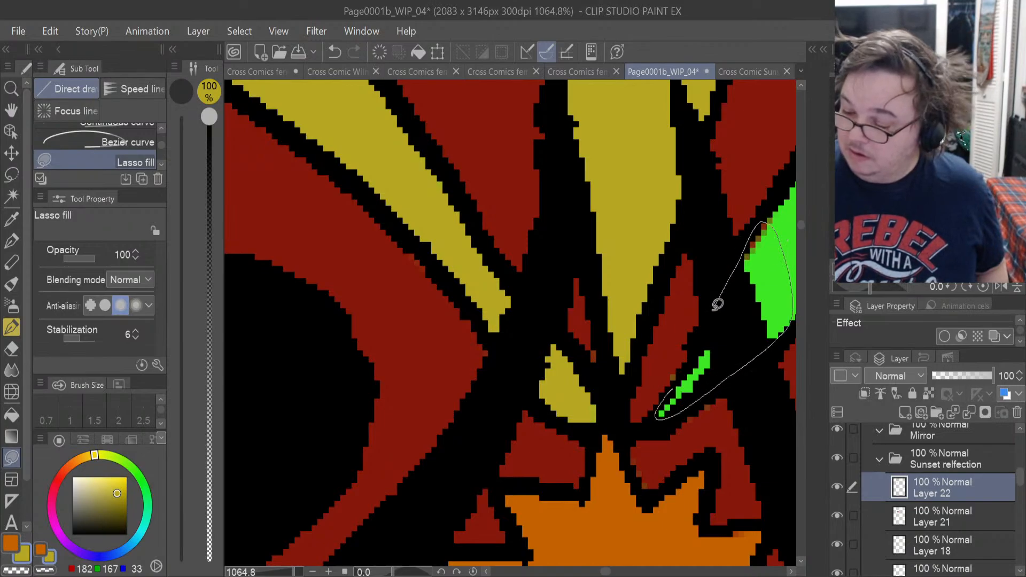
pyautogui.moveTo(693, 359); pyautogui.dragTo(692, 362)
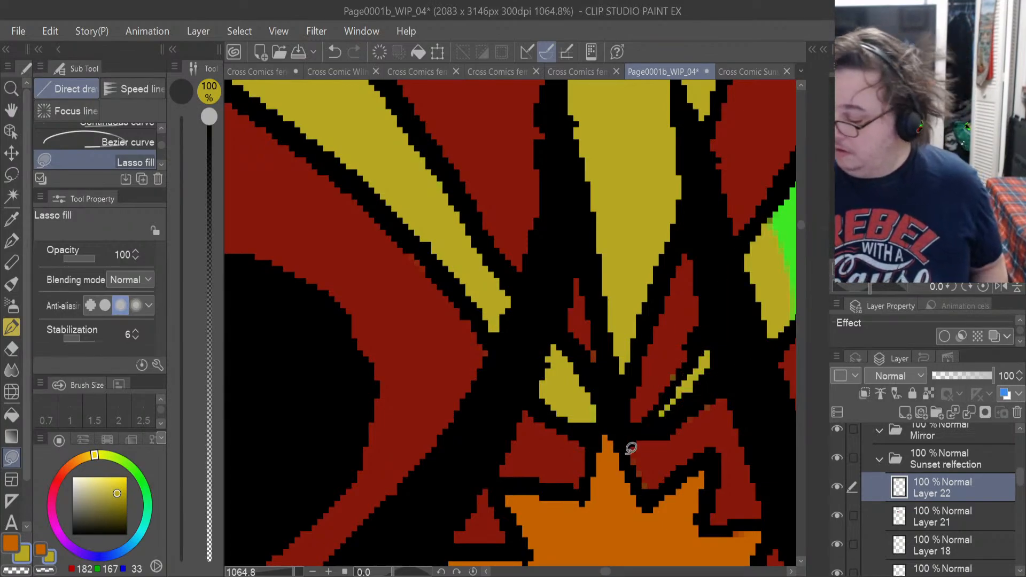
# Sample the cup's dark red and lasso-fill the stray pixels beside the thin yellow sliver on Layer 21.
pyautogui.click(966, 526)
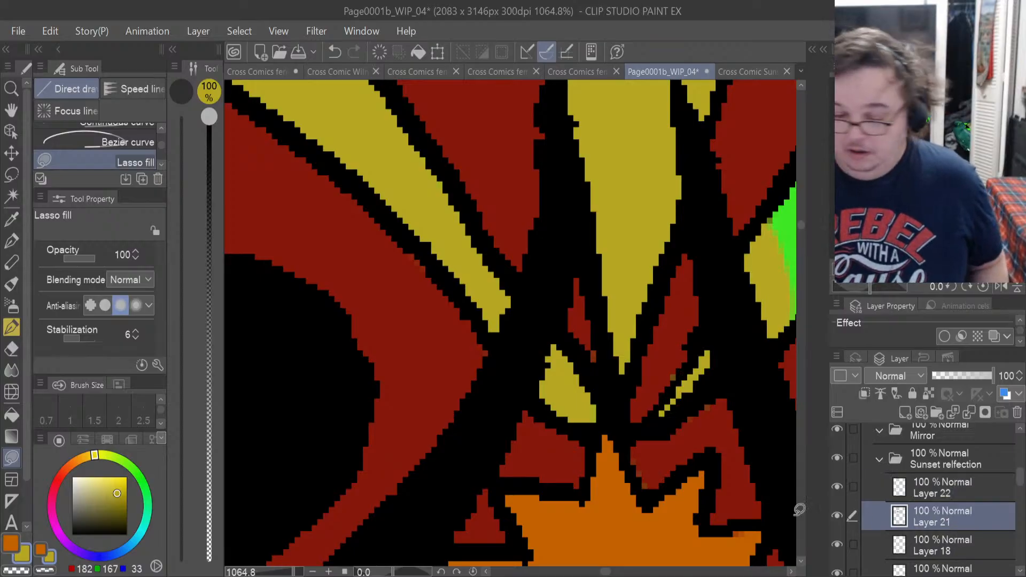
pyautogui.click(18, 541)
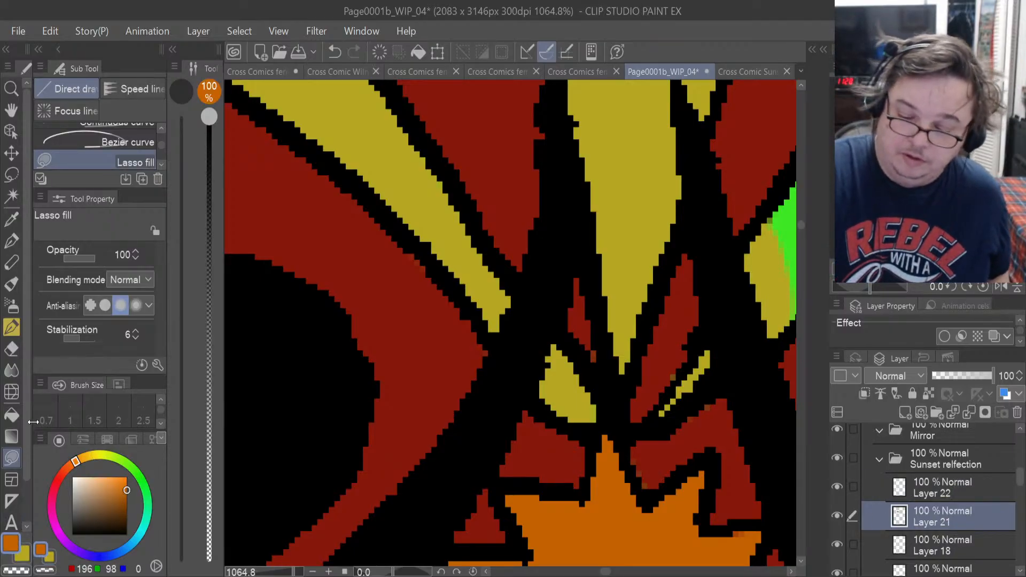
pyautogui.click(13, 219)
pyautogui.click(398, 301)
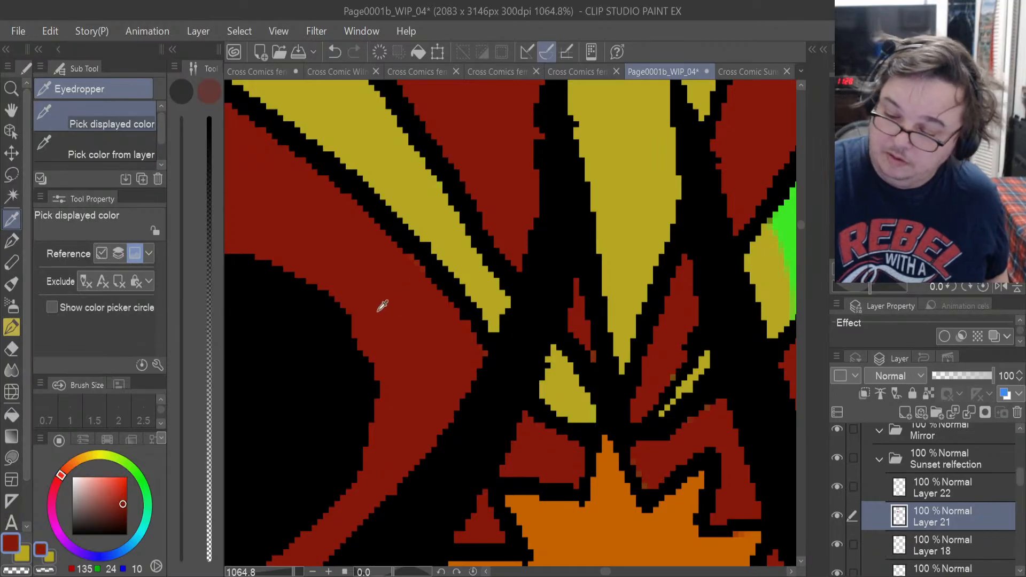
pyautogui.click(11, 458)
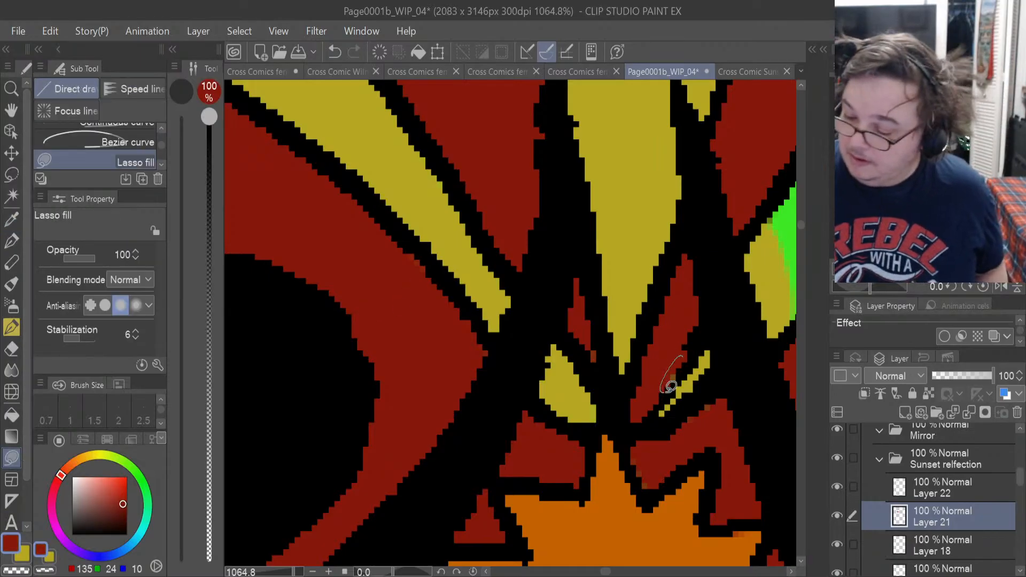
pyautogui.moveTo(671, 386); pyautogui.dragTo(687, 350)
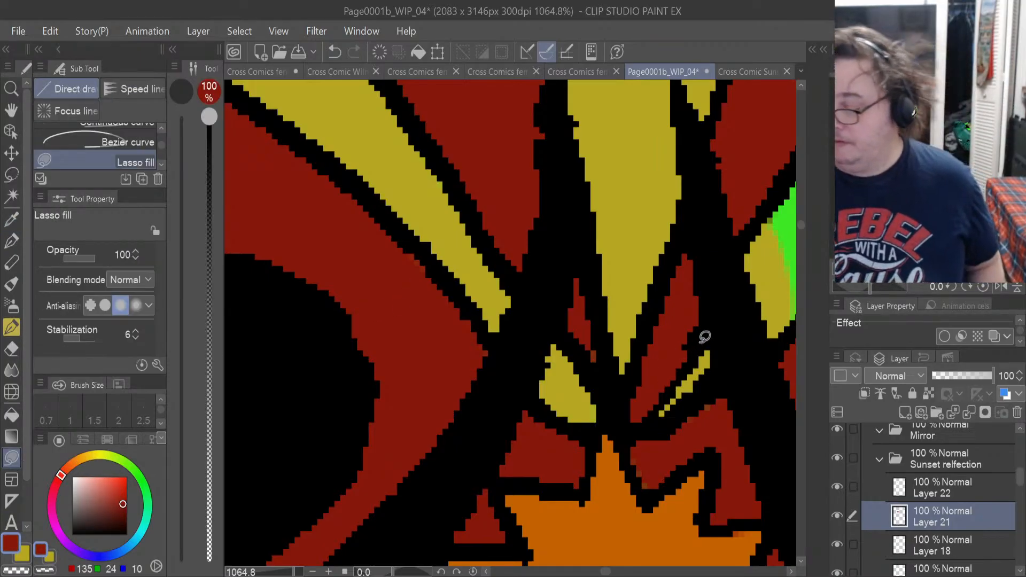
# Lasso-fill the far strip in mustard yellow on Layer 22, from its inner end outward to the wider section above the cup.
pyautogui.hscroll(5, 622, 572)
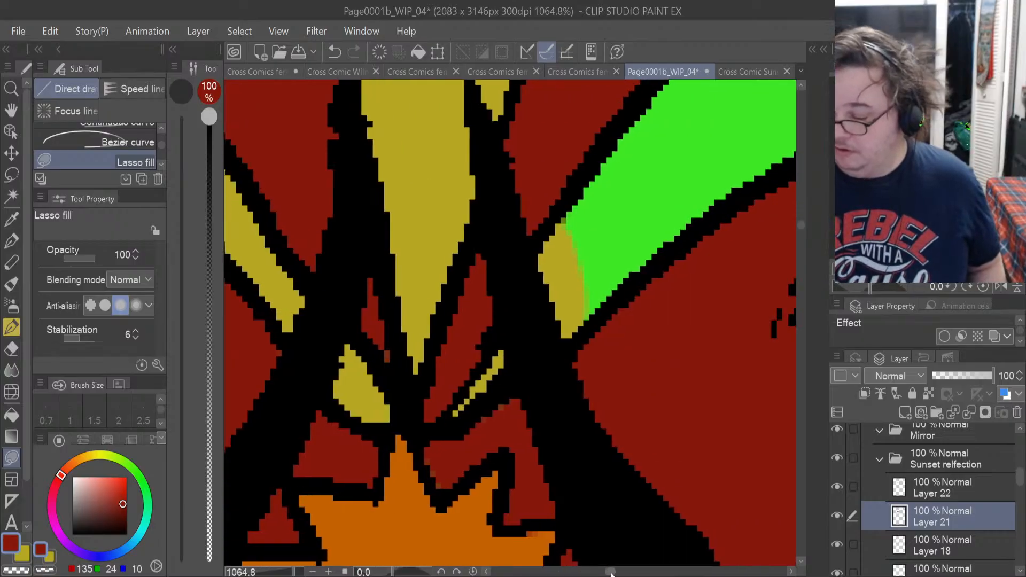
pyautogui.click(25, 554)
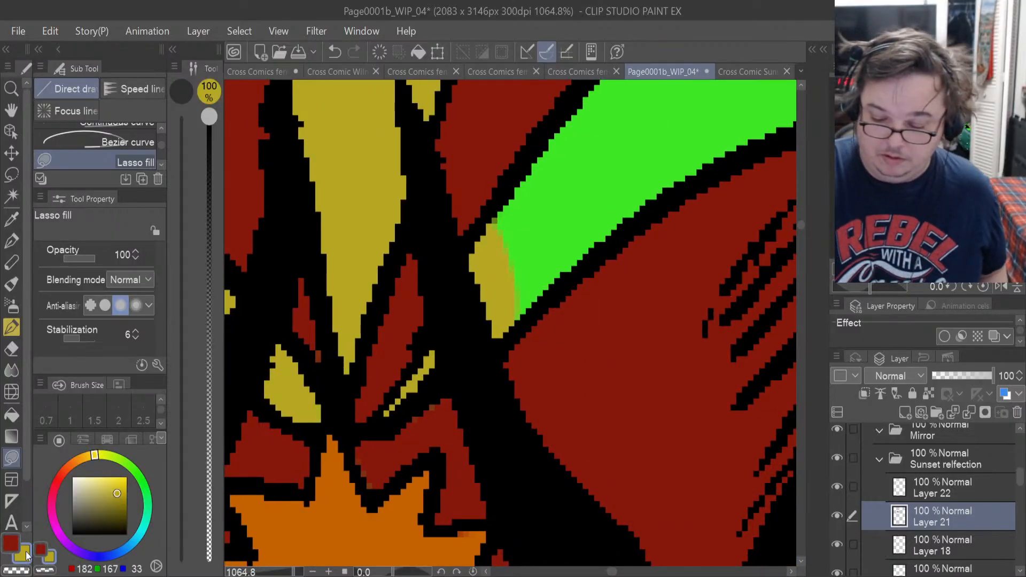
pyautogui.click(912, 486)
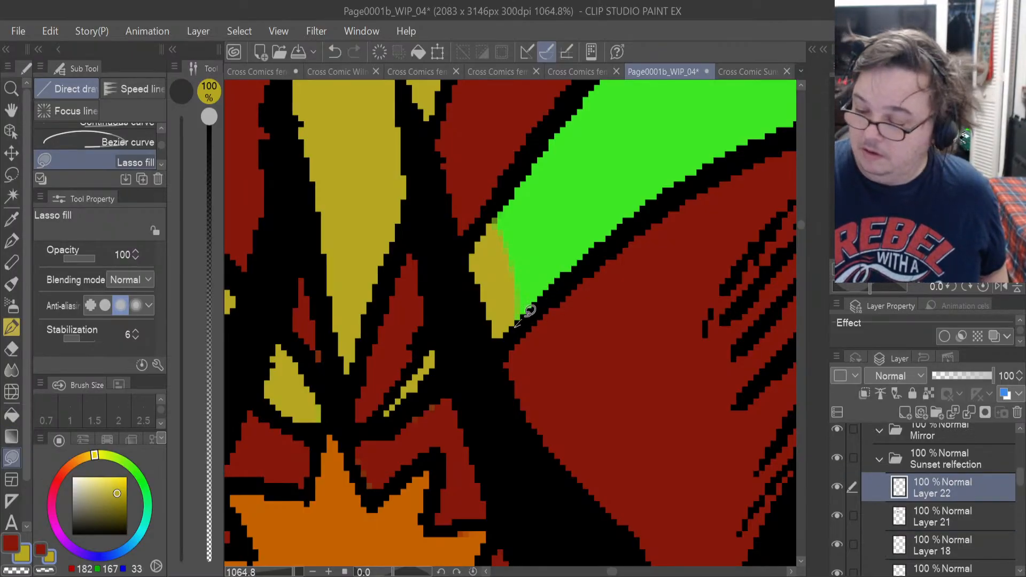
pyautogui.moveTo(519, 321); pyautogui.dragTo(611, 242)
pyautogui.moveTo(633, 112)
pyautogui.mouseDown()
pyautogui.moveTo(533, 151)
pyautogui.moveTo(477, 240)
pyautogui.moveTo(513, 320)
pyautogui.mouseUp()
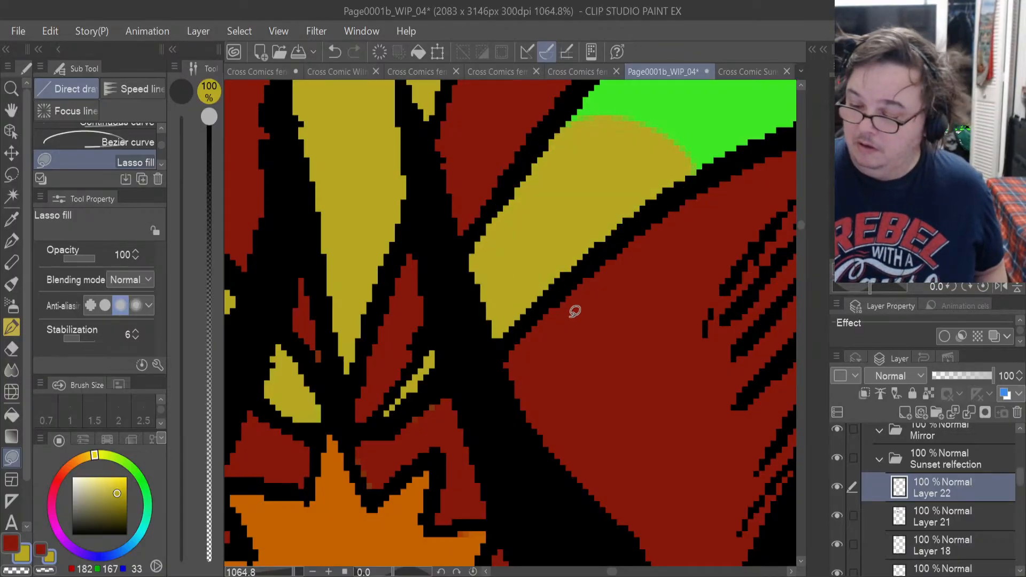
pyautogui.moveTo(802, 225); pyautogui.dragTo(801, 219)
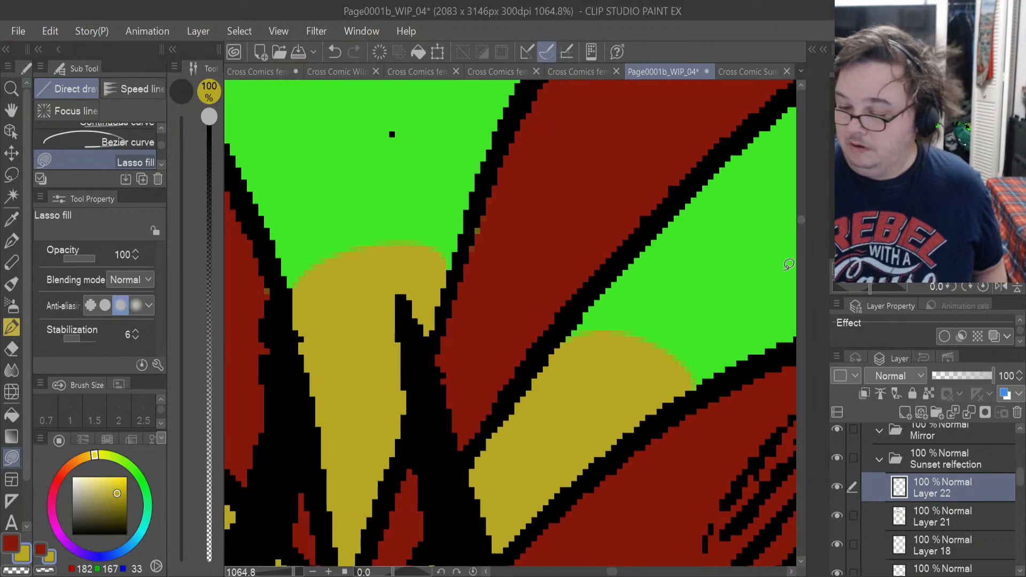
pyautogui.moveTo(613, 572); pyautogui.dragTo(618, 572)
pyautogui.moveTo(484, 399)
pyautogui.mouseDown()
pyautogui.moveTo(614, 337)
pyautogui.moveTo(671, 262)
pyautogui.moveTo(529, 160)
pyautogui.moveTo(444, 223)
pyautogui.moveTo(373, 299)
pyautogui.moveTo(342, 369)
pyautogui.moveTo(345, 393)
pyautogui.mouseUp()
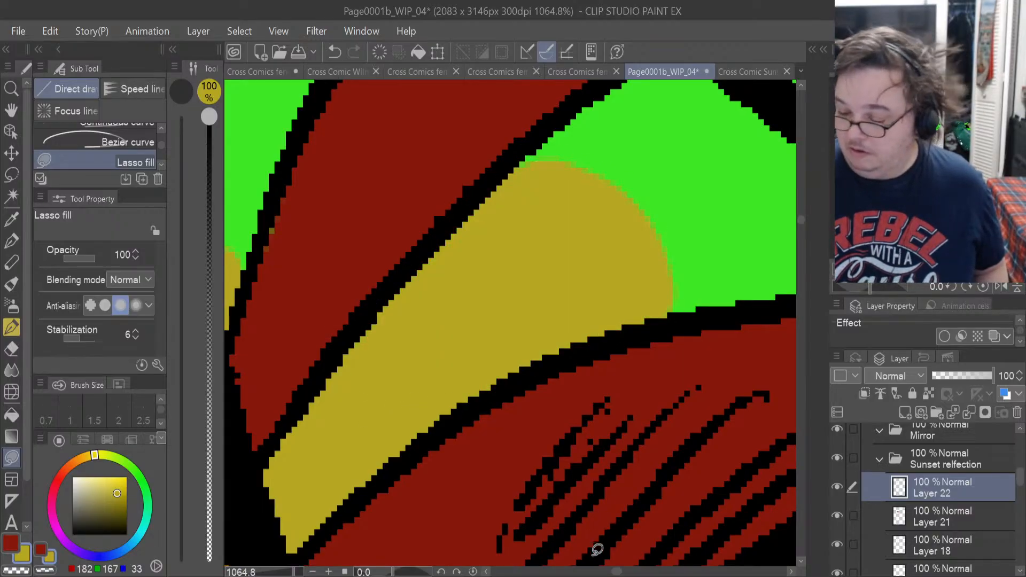
# Extend the yellow along the far strip's lower edge and fill the narrow side piece down to its tip.
pyautogui.moveTo(618, 572); pyautogui.dragTo(624, 573)
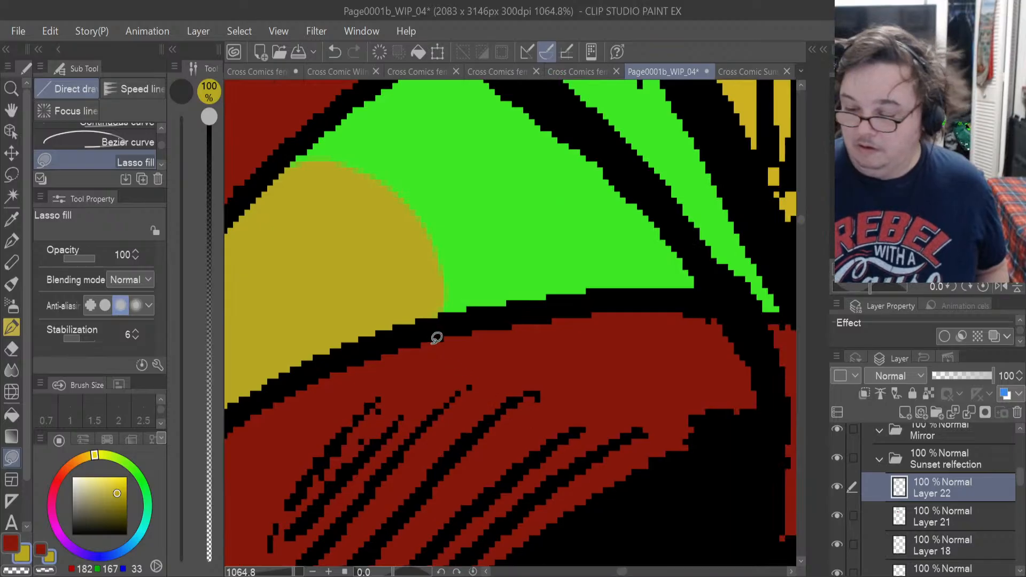
pyautogui.moveTo(422, 333)
pyautogui.mouseDown()
pyautogui.moveTo(631, 300)
pyautogui.moveTo(735, 297)
pyautogui.mouseUp()
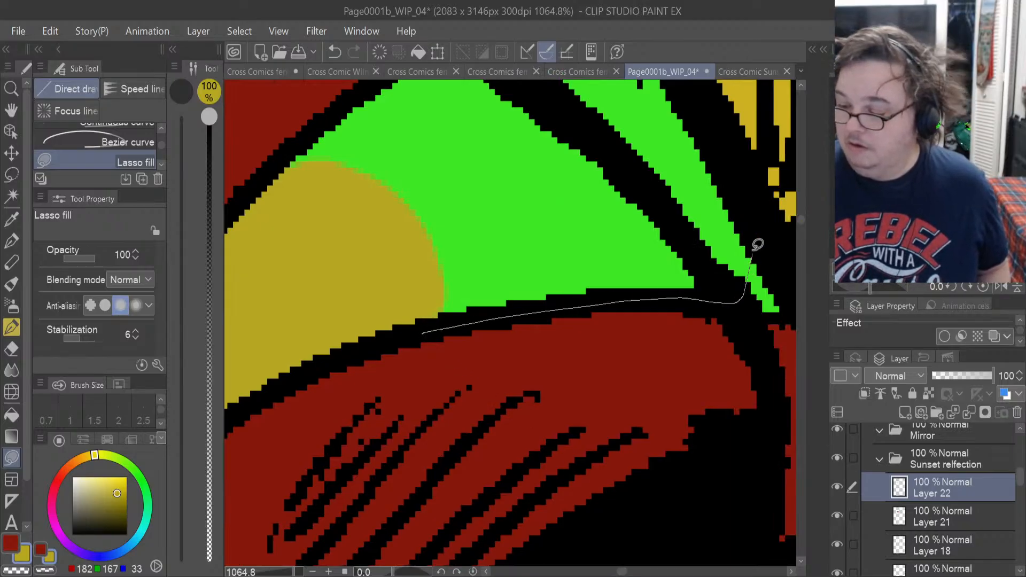
pyautogui.moveTo(757, 244)
pyautogui.mouseDown()
pyautogui.moveTo(675, 126)
pyautogui.moveTo(385, 176)
pyautogui.mouseUp()
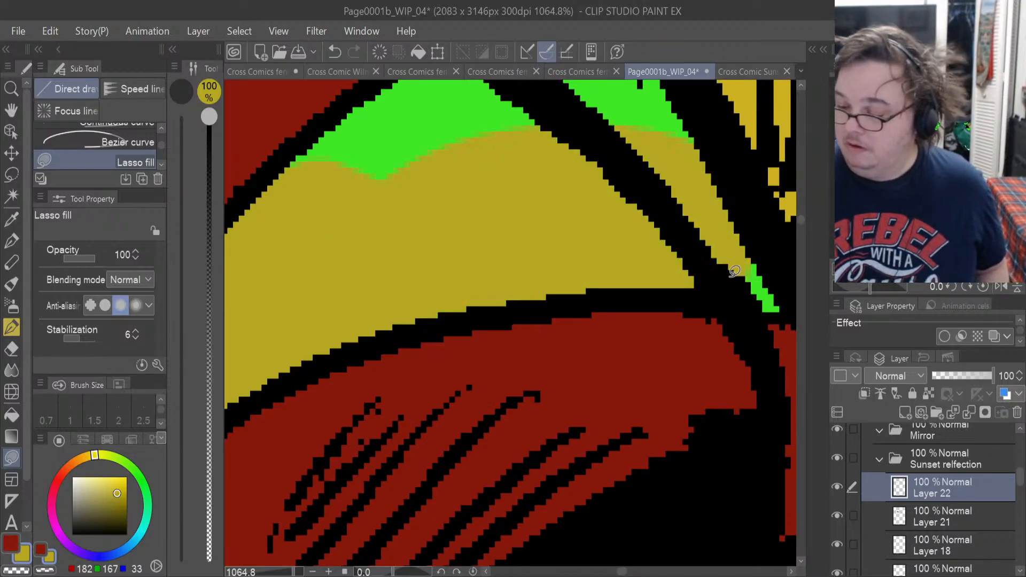
pyautogui.moveTo(727, 274)
pyautogui.mouseDown()
pyautogui.moveTo(737, 300)
pyautogui.moveTo(776, 308)
pyautogui.mouseUp()
pyautogui.moveTo(776, 261); pyautogui.dragTo(796, 276)
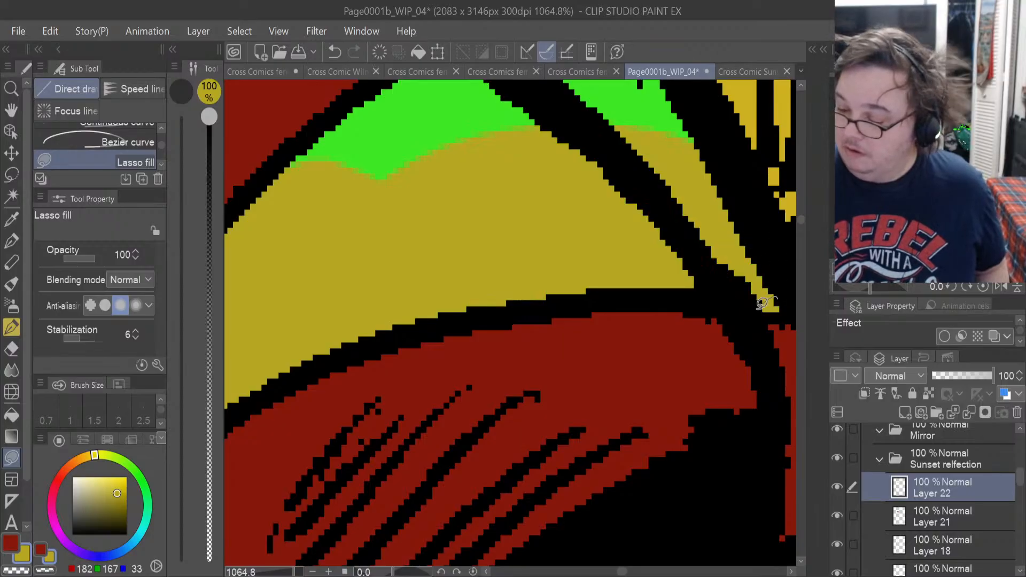
# Lasso-fill the remaining green at the upper ends of the far strip and the narrow side piece in mustard yellow.
pyautogui.moveTo(801, 224); pyautogui.dragTo(800, 216)
pyautogui.moveTo(674, 329)
pyautogui.mouseDown()
pyautogui.moveTo(634, 284)
pyautogui.moveTo(586, 287)
pyautogui.moveTo(517, 329)
pyautogui.moveTo(431, 321)
pyautogui.moveTo(344, 367)
pyautogui.mouseUp()
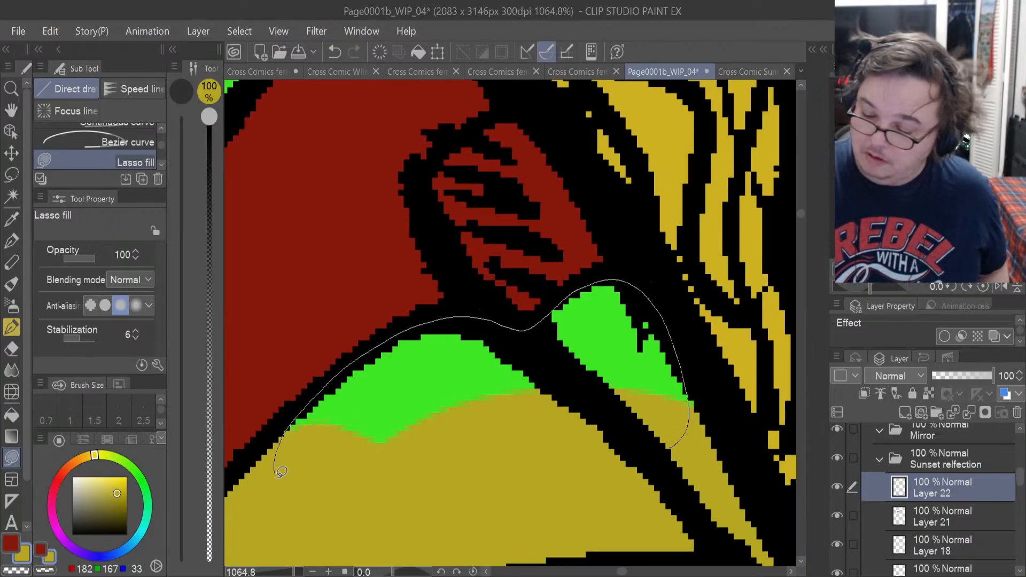
pyautogui.moveTo(282, 471)
pyautogui.mouseDown()
pyautogui.moveTo(600, 470)
pyautogui.moveTo(668, 449)
pyautogui.mouseUp()
pyautogui.moveTo(706, 398); pyautogui.dragTo(690, 368)
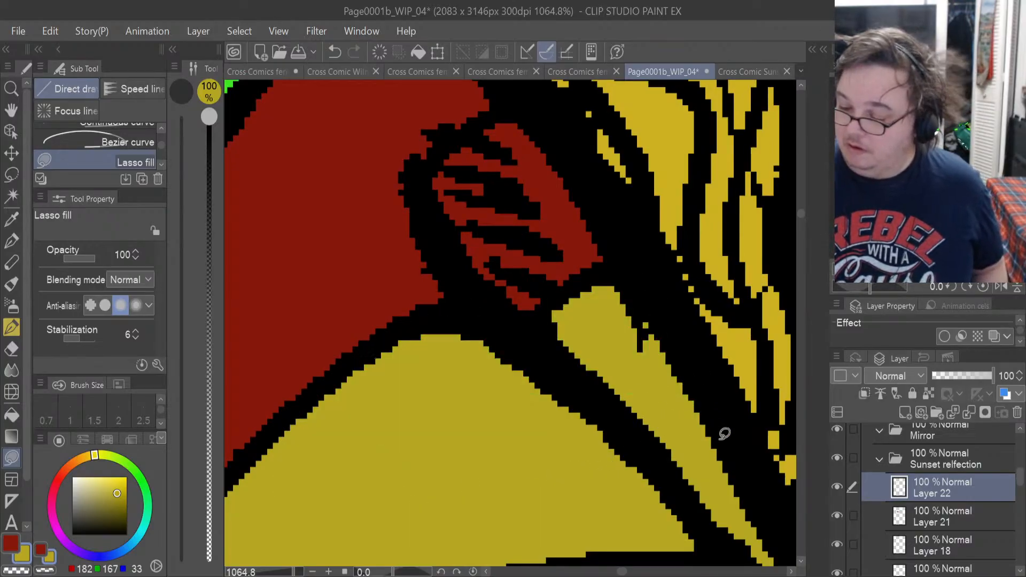
pyautogui.scroll(-1, 724, 434)
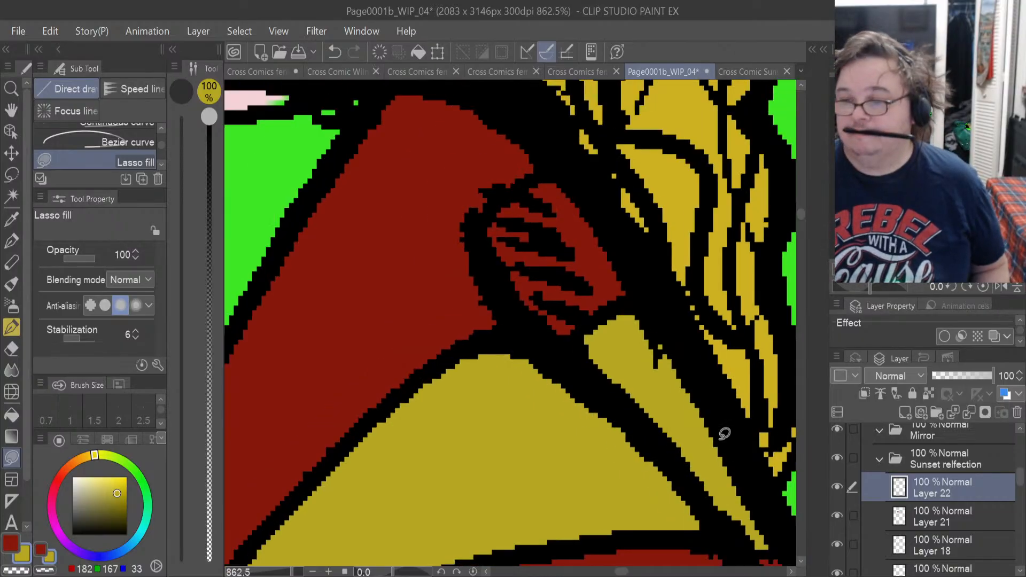
pyautogui.scroll(-5, 723, 433)
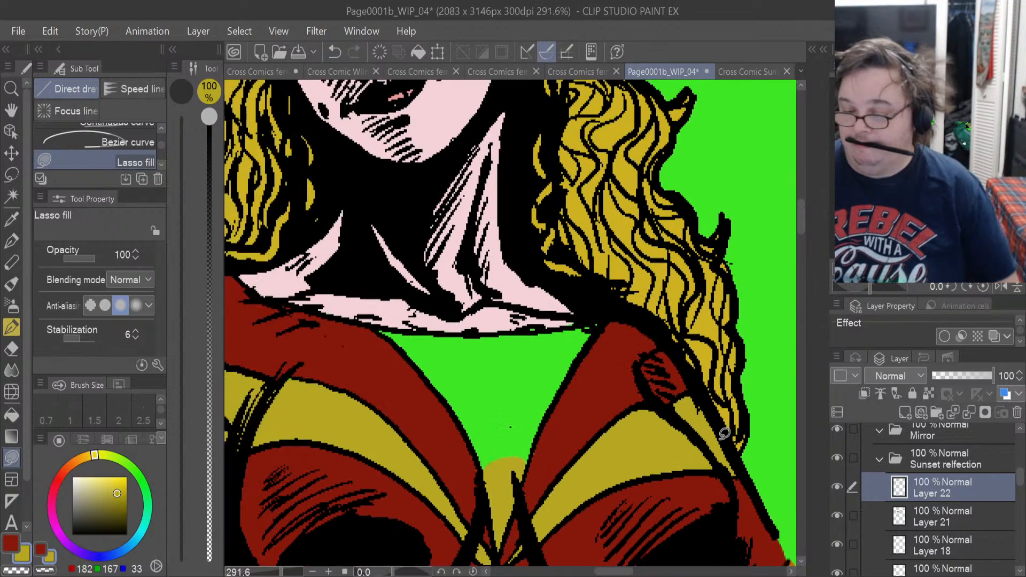
# Lasso-fill the stray yellow pixels on the red edges either side of the chest panel's lower point in dark red on Layer 21.
pyautogui.scroll(-3, 724, 433)
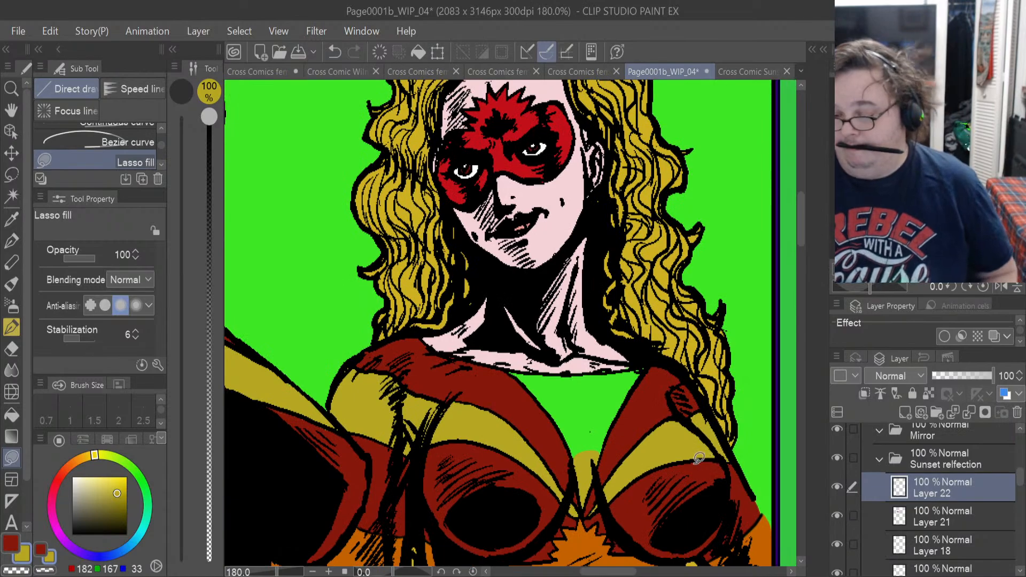
pyautogui.scroll(5, 699, 458)
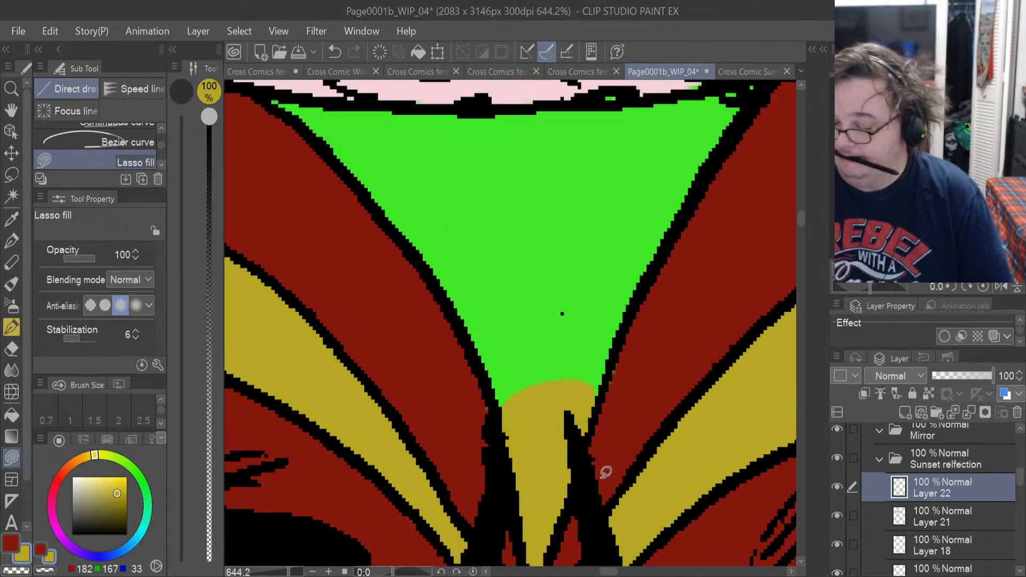
pyautogui.scroll(4, 606, 472)
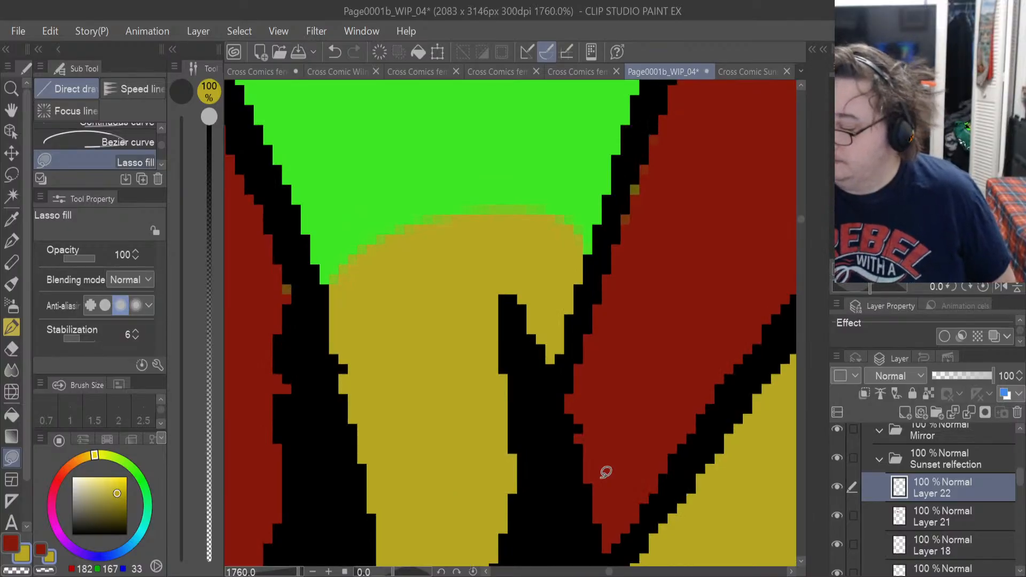
pyautogui.click(886, 510)
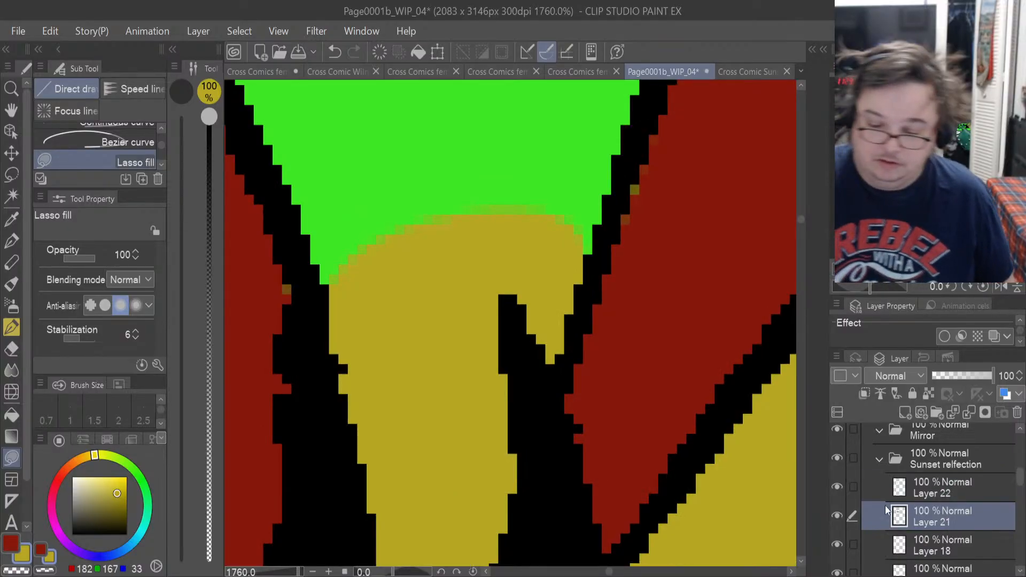
pyautogui.press('x')
pyautogui.moveTo(670, 159)
pyautogui.mouseDown()
pyautogui.moveTo(652, 138)
pyautogui.moveTo(620, 197)
pyautogui.moveTo(613, 300)
pyautogui.mouseUp()
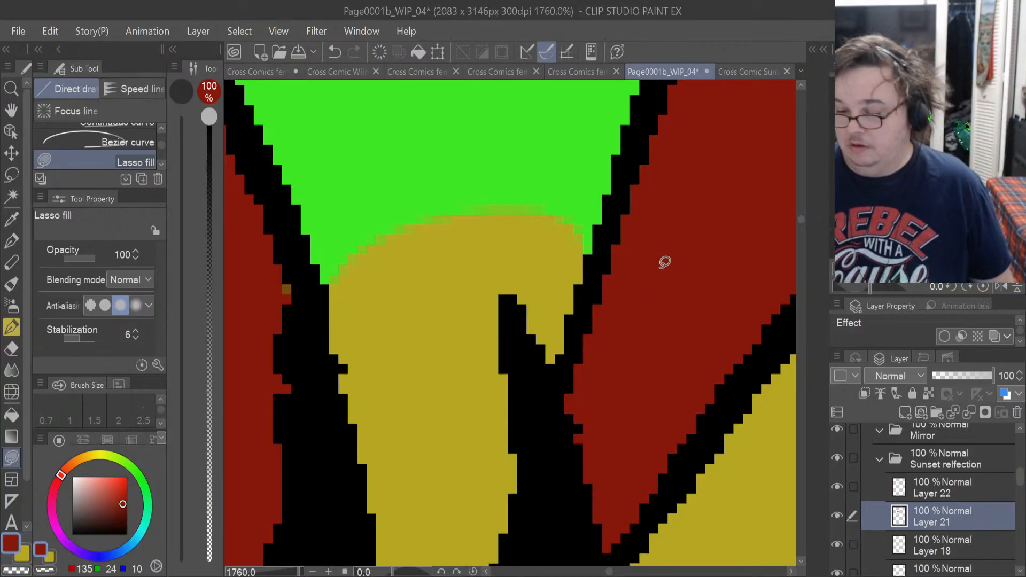
pyautogui.moveTo(265, 261)
pyautogui.mouseDown()
pyautogui.moveTo(311, 330)
pyautogui.moveTo(288, 262)
pyautogui.mouseUp()
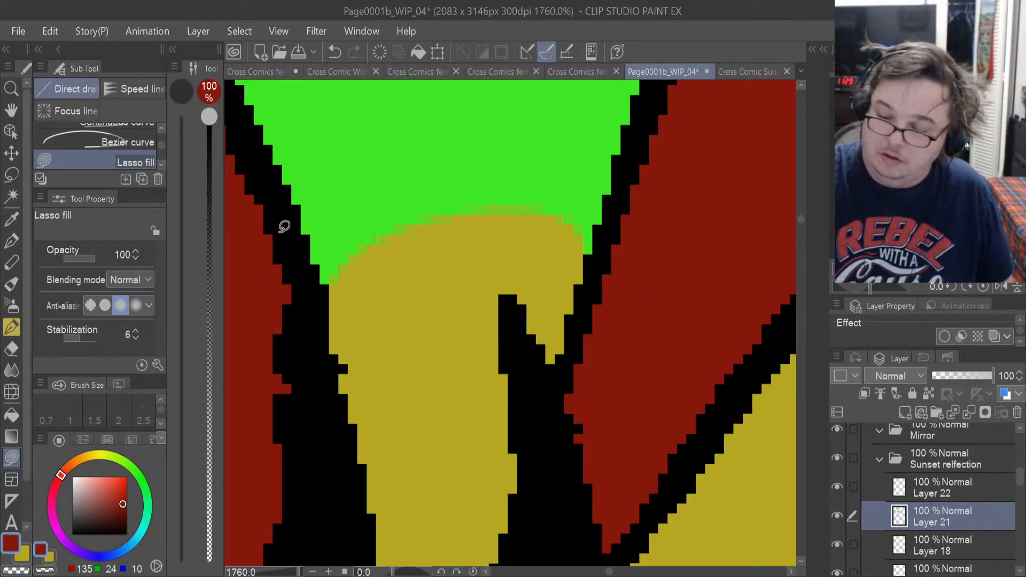
# Lasso-fill the lower and middle part of the green triangular chest panel in mustard yellow on Layer 22.
pyautogui.click(850, 483)
pyautogui.click(27, 560)
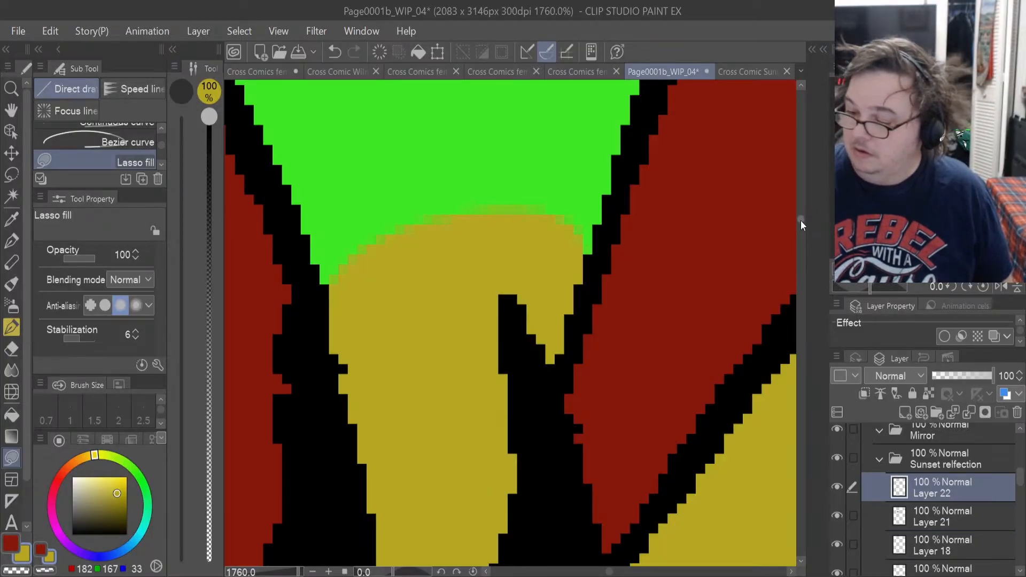
pyautogui.moveTo(800, 220); pyautogui.dragTo(800, 214)
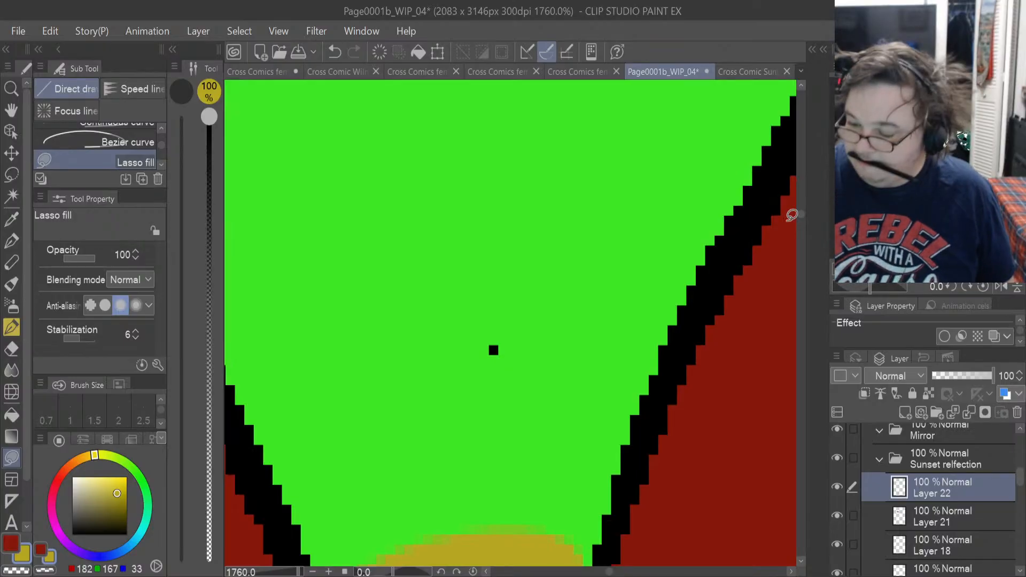
pyautogui.scroll(-2, 769, 223)
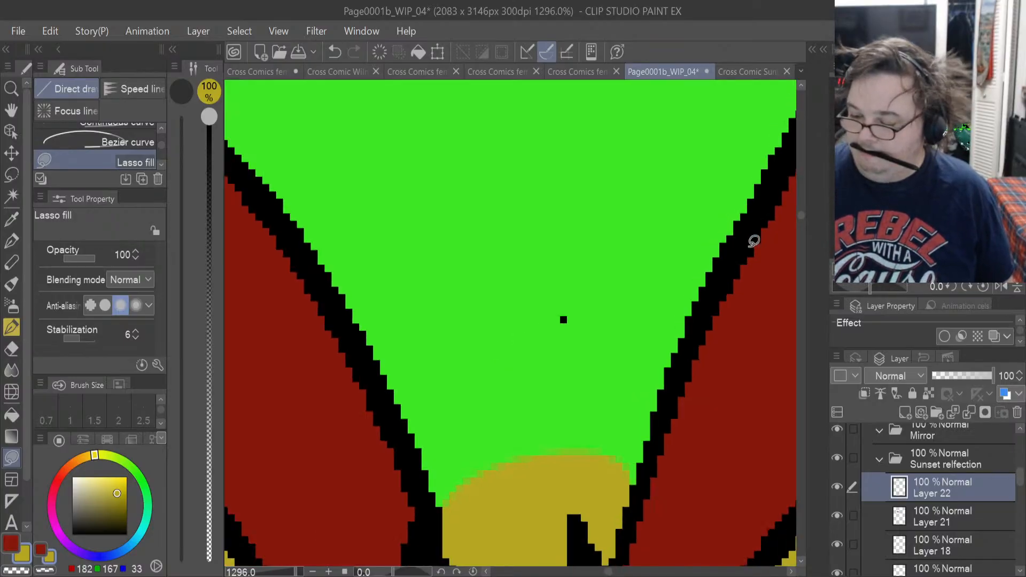
pyautogui.moveTo(575, 463); pyautogui.dragTo(637, 490)
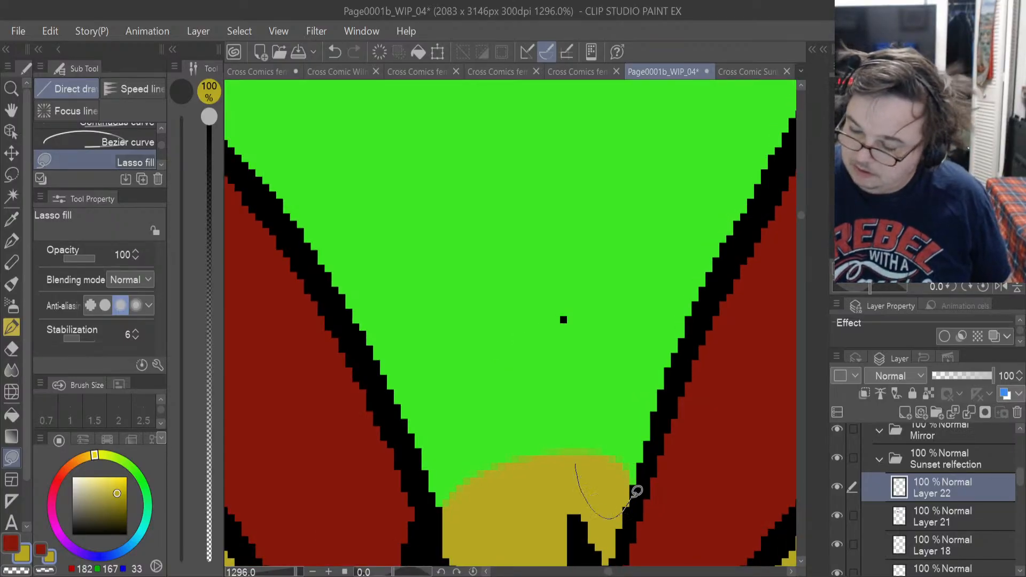
pyautogui.moveTo(693, 339); pyautogui.dragTo(737, 243)
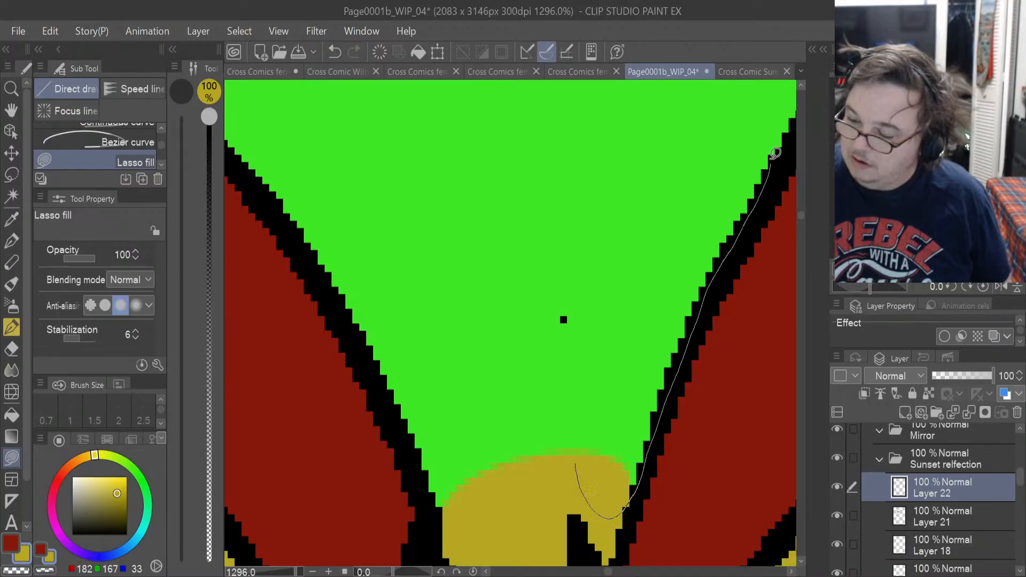
pyautogui.moveTo(775, 153)
pyautogui.mouseDown()
pyautogui.moveTo(688, 103)
pyautogui.moveTo(503, 168)
pyautogui.moveTo(530, 496)
pyautogui.moveTo(460, 513)
pyautogui.moveTo(427, 492)
pyautogui.moveTo(295, 247)
pyautogui.moveTo(267, 147)
pyautogui.moveTo(390, 92)
pyautogui.mouseUp()
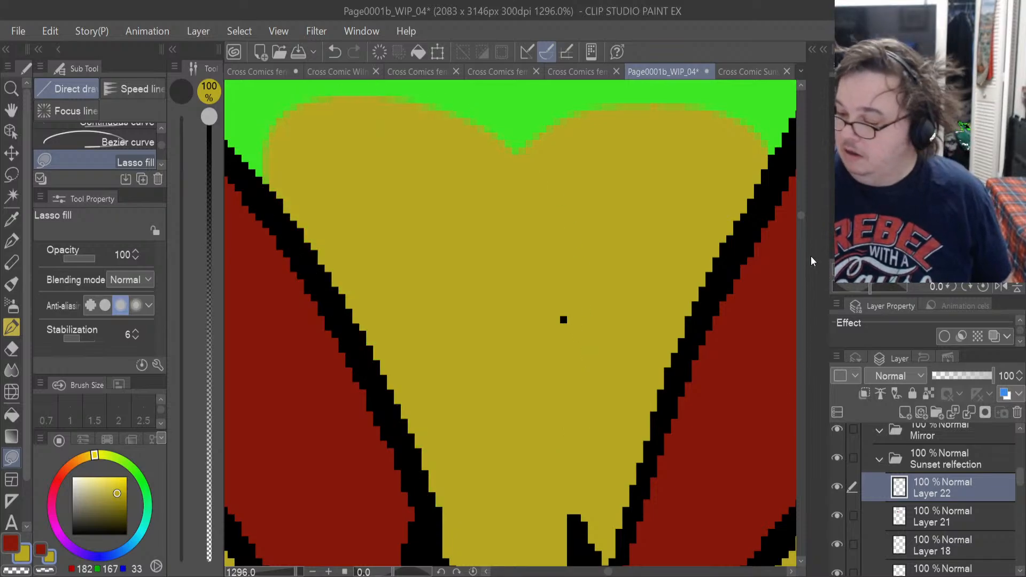
# Extend the mustard yellow up to the neckline across the chest panel's right-hand corner and middle, including the small line-art gaps beside that corner.
pyautogui.moveTo(800, 213); pyautogui.dragTo(801, 209)
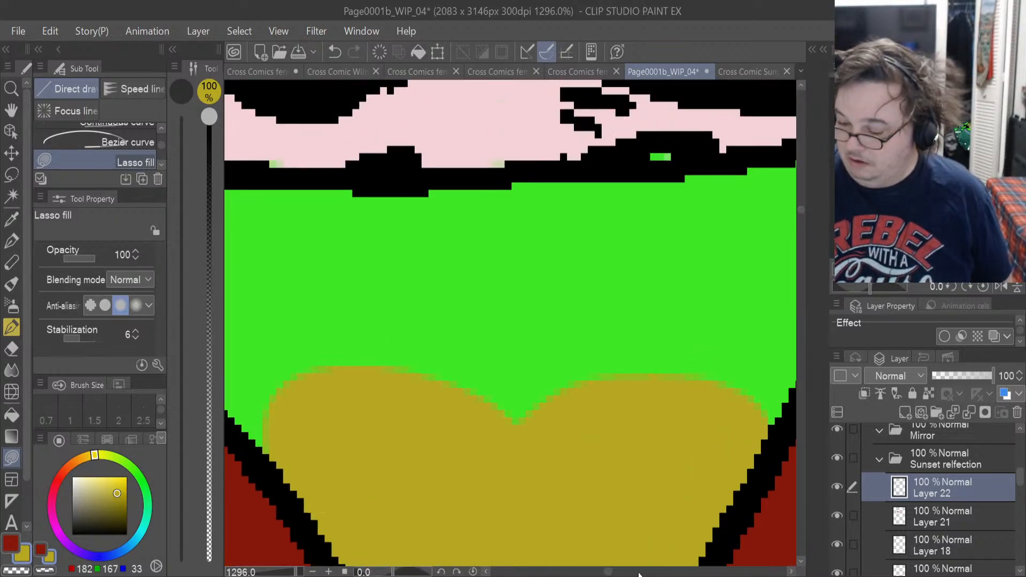
pyautogui.moveTo(609, 572); pyautogui.dragTo(615, 573)
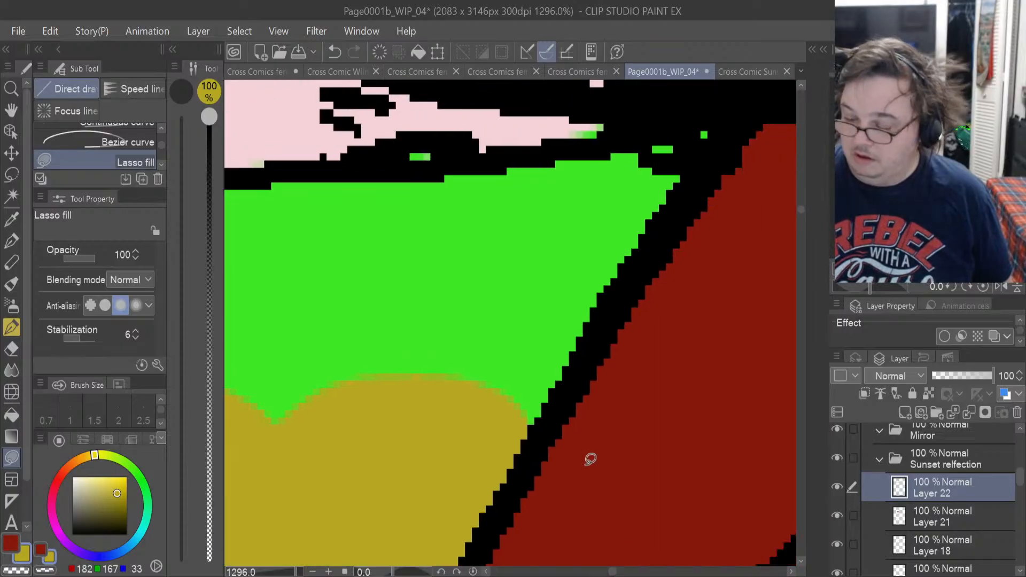
pyautogui.moveTo(511, 471)
pyautogui.mouseDown()
pyautogui.moveTo(708, 163)
pyautogui.moveTo(577, 146)
pyautogui.moveTo(488, 151)
pyautogui.moveTo(270, 371)
pyautogui.moveTo(268, 398)
pyautogui.mouseUp()
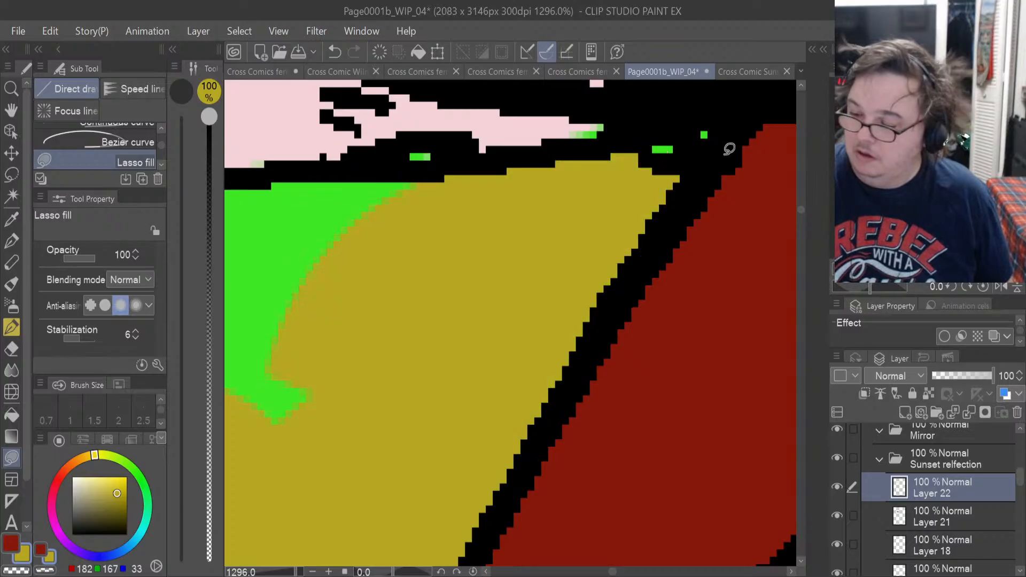
pyautogui.moveTo(729, 149)
pyautogui.mouseDown()
pyautogui.moveTo(694, 107)
pyautogui.moveTo(648, 240)
pyautogui.mouseUp()
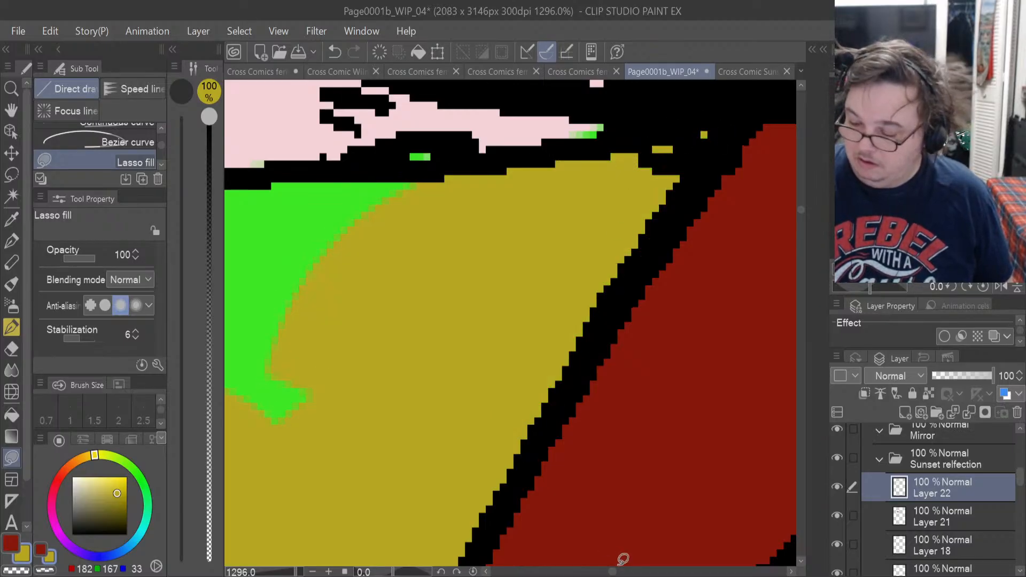
pyautogui.moveTo(616, 571); pyautogui.dragTo(613, 571)
pyautogui.moveTo(503, 523)
pyautogui.mouseDown()
pyautogui.moveTo(634, 323)
pyautogui.moveTo(643, 171)
pyautogui.moveTo(563, 163)
pyautogui.moveTo(398, 170)
pyautogui.moveTo(353, 467)
pyautogui.moveTo(428, 508)
pyautogui.mouseUp()
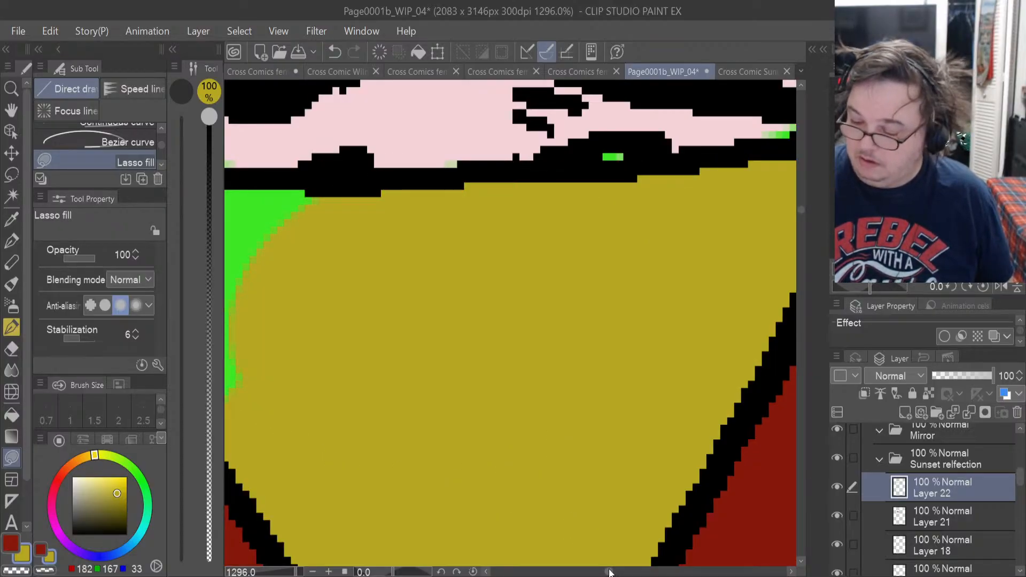
# Lasso-fill the chest panel's remaining green left-hand corner in mustard yellow, out to its narrow tip under the neckline.
pyautogui.moveTo(609, 571); pyautogui.dragTo(603, 571)
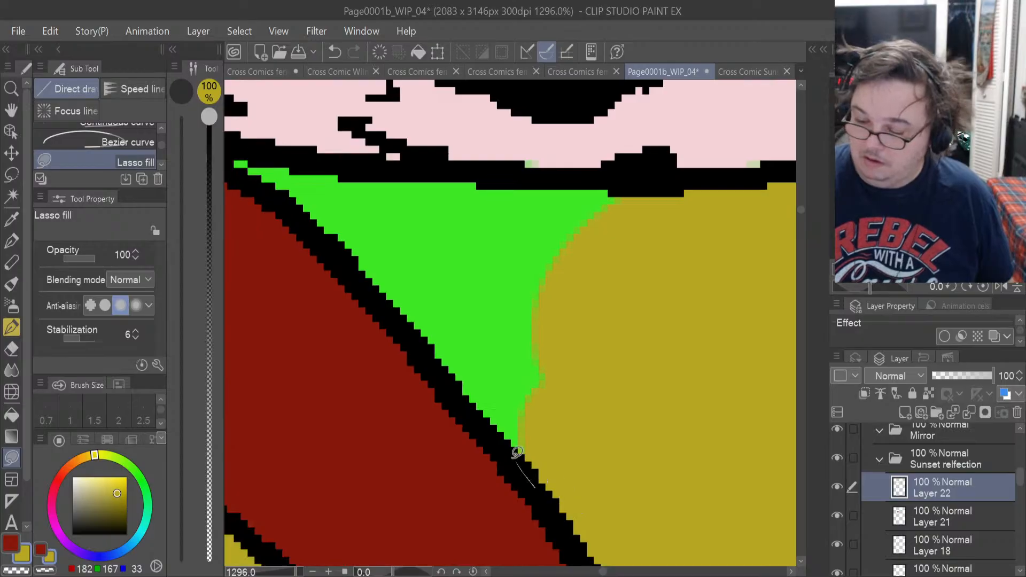
pyautogui.moveTo(646, 206); pyautogui.dragTo(646, 207)
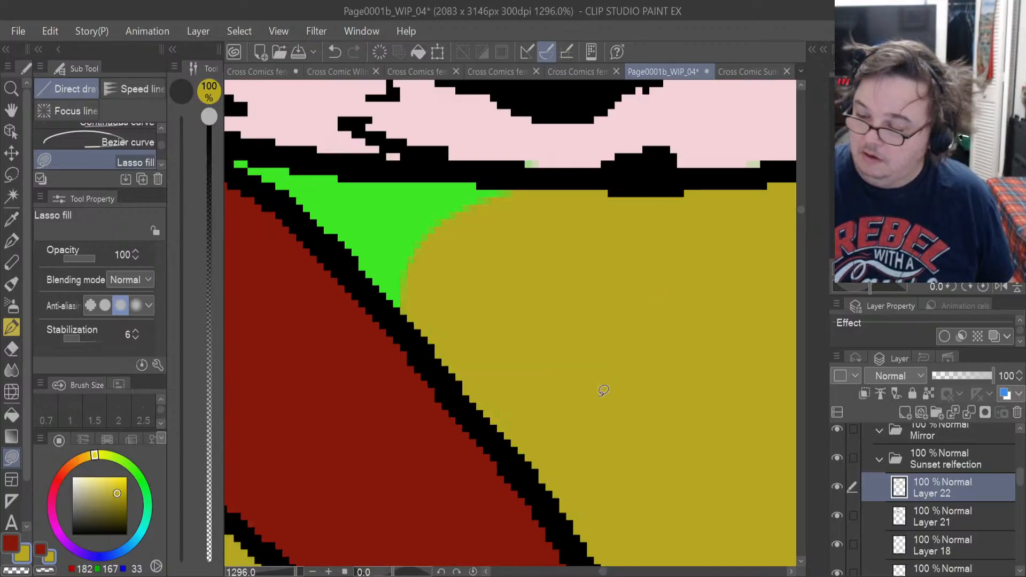
pyautogui.moveTo(603, 573); pyautogui.dragTo(601, 574)
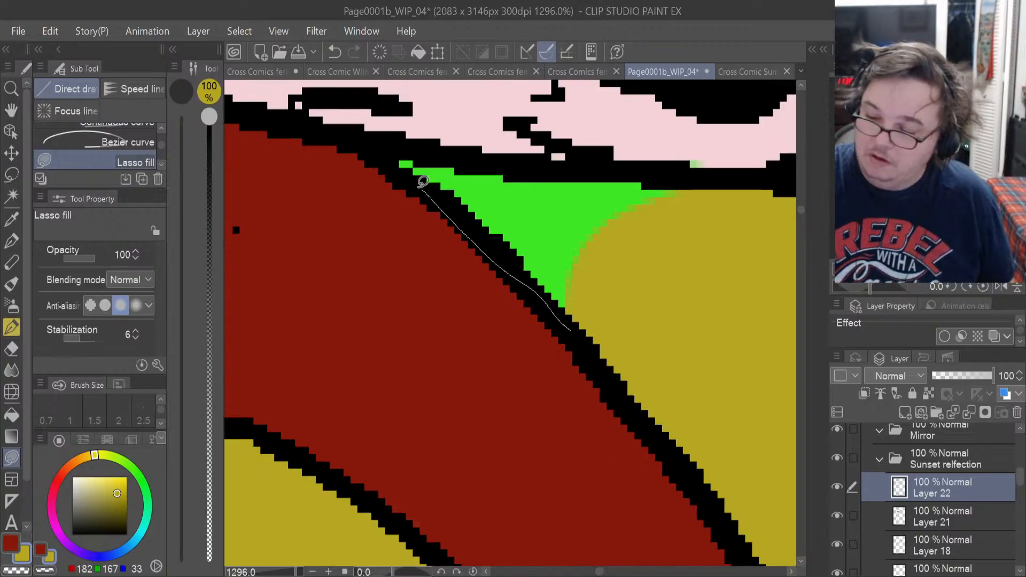
pyautogui.moveTo(609, 164); pyautogui.dragTo(671, 170)
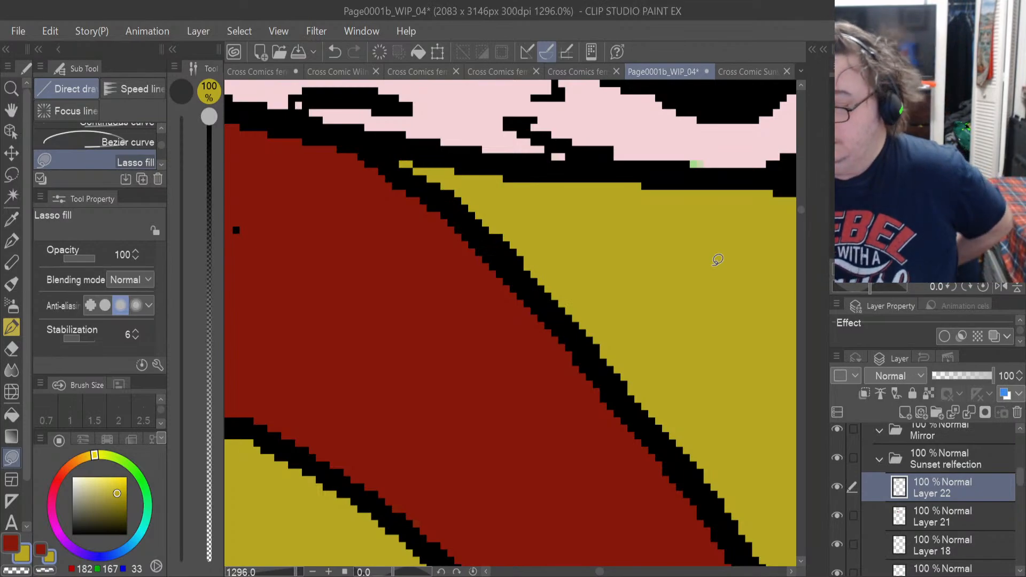
# Toggle the visibility of Layer 14 and Layer 16 to find the skin color layer, and make Layer 16 active.
pyautogui.scroll(-3, 1022, 481)
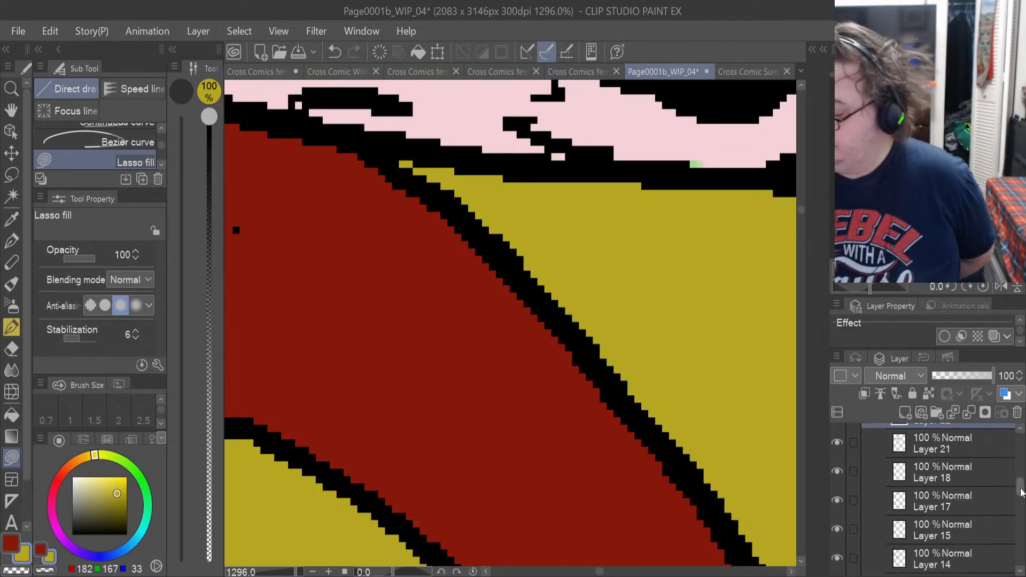
pyautogui.click(865, 541)
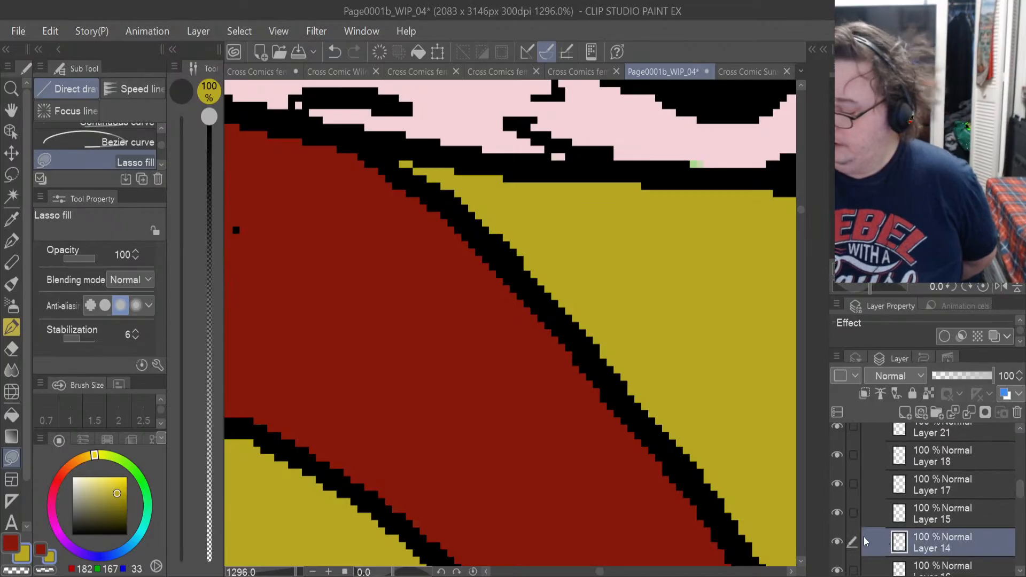
pyautogui.click(838, 570)
pyautogui.click(837, 541)
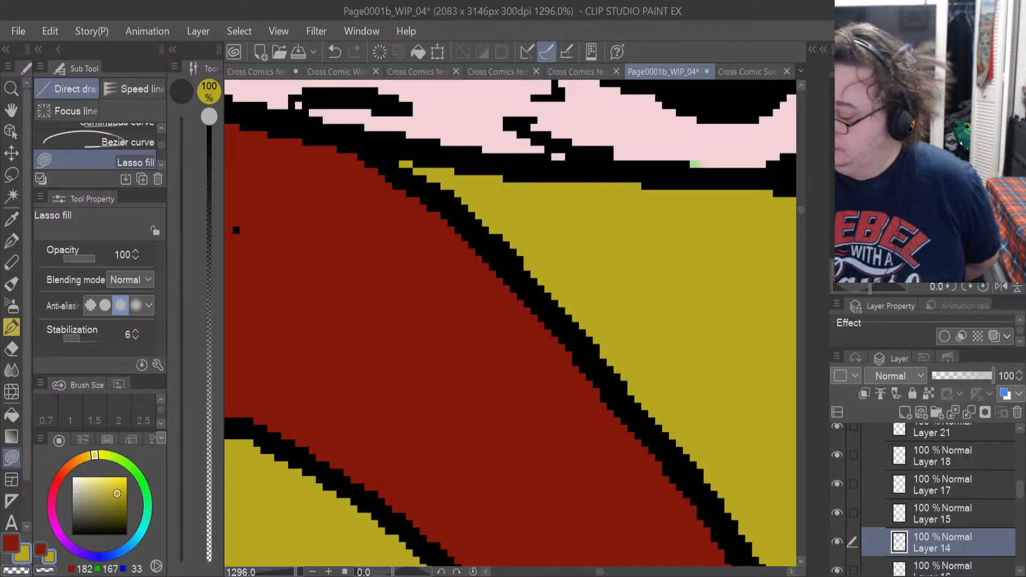
pyautogui.scroll(-1, 1017, 492)
pyautogui.click(952, 550)
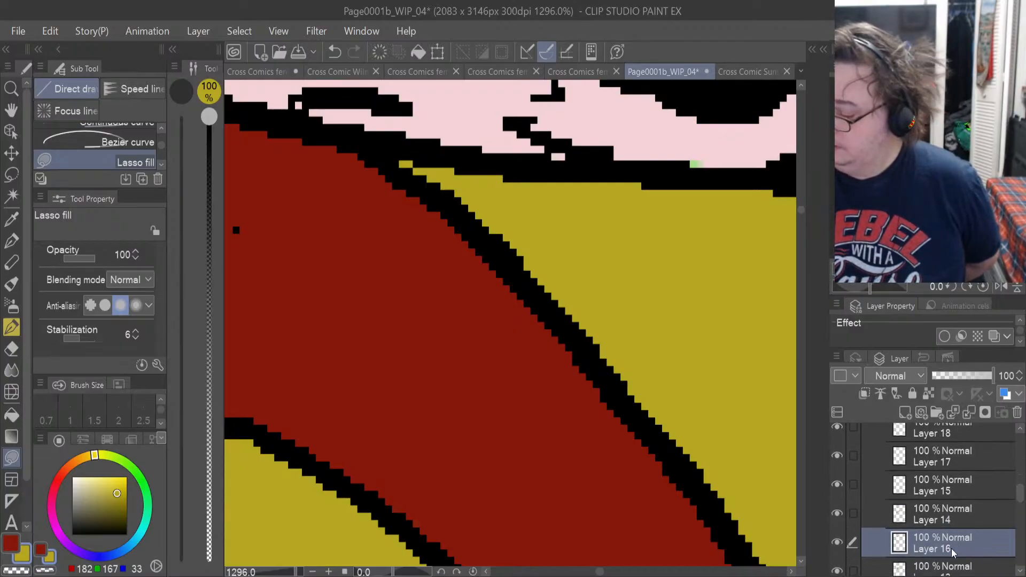
# Sample the pale pink skin color and lasso-fill the leftover green specks along the neckline on Layer 16.
pyautogui.click(14, 220)
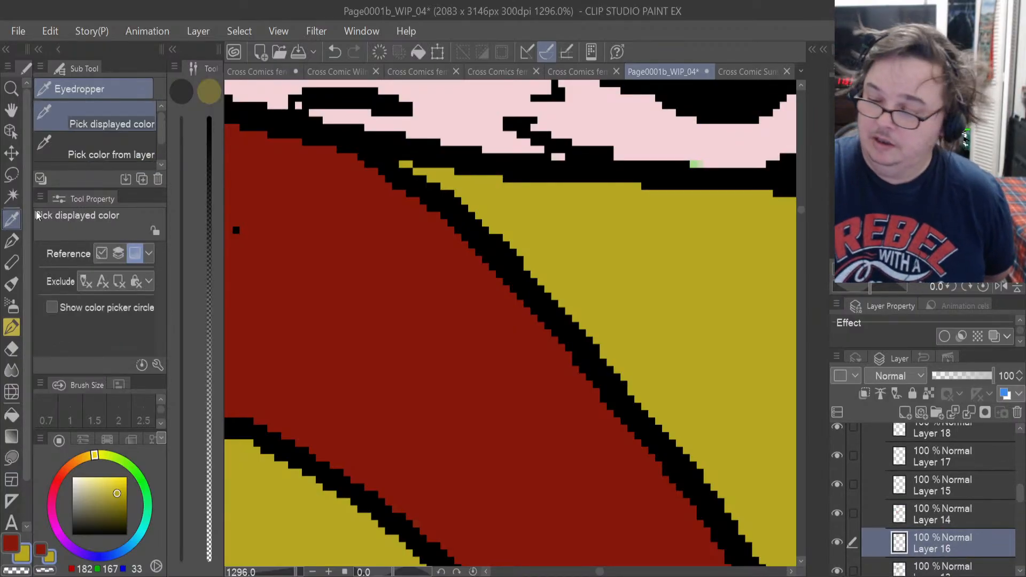
pyautogui.click(608, 106)
pyautogui.click(12, 457)
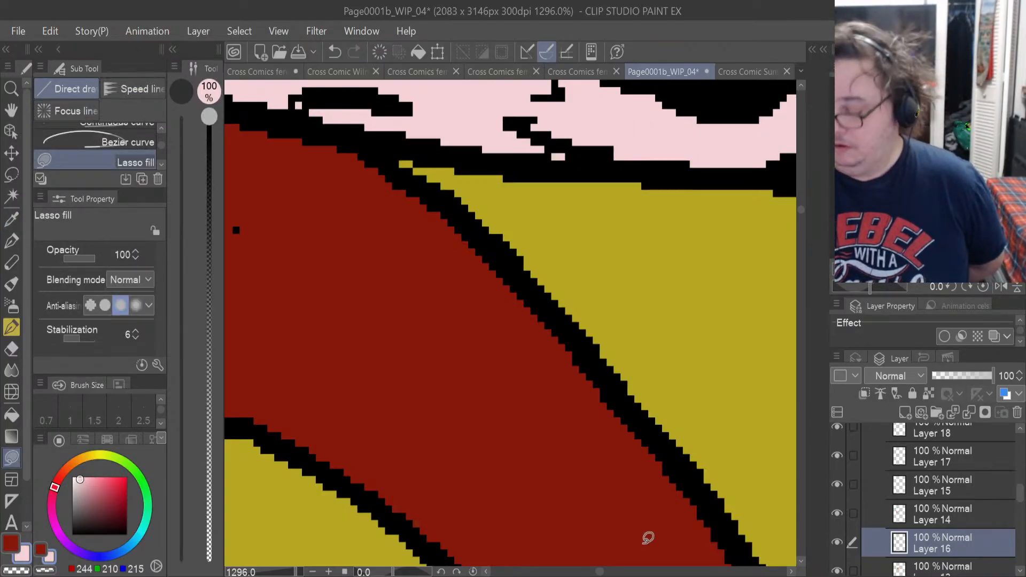
pyautogui.moveTo(602, 572); pyautogui.dragTo(611, 572)
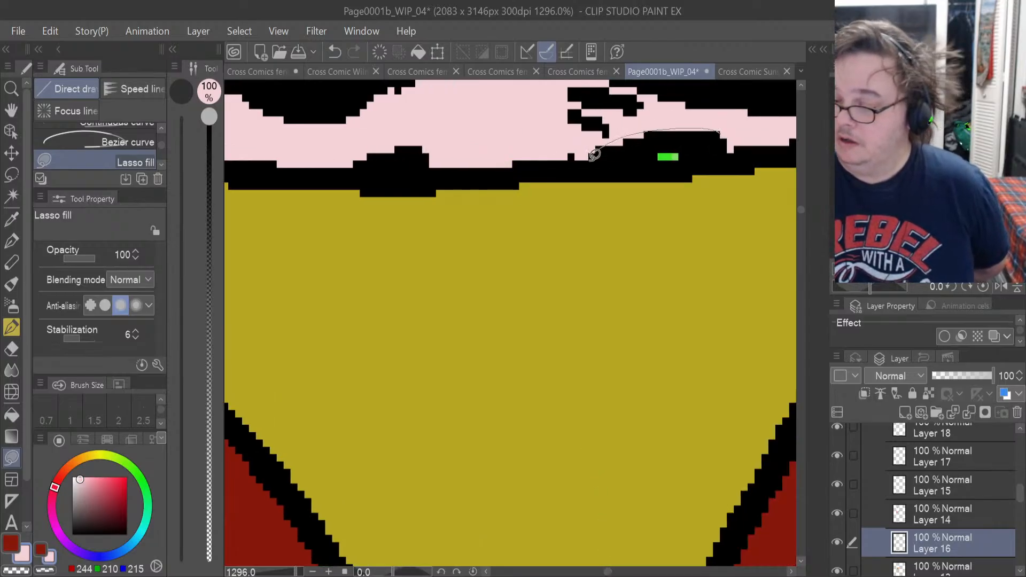
pyautogui.moveTo(595, 155); pyautogui.dragTo(721, 134)
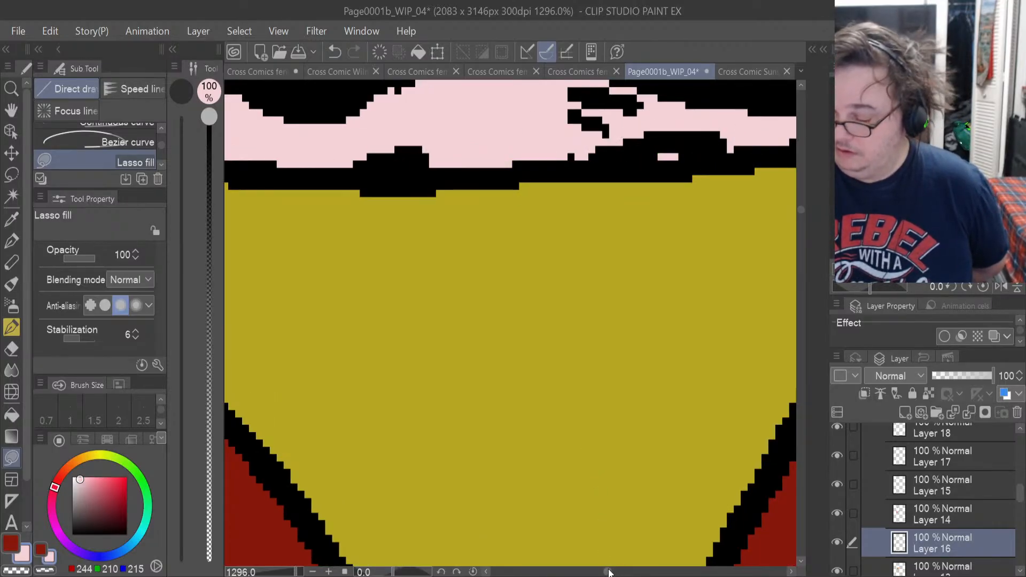
pyautogui.moveTo(609, 572); pyautogui.dragTo(613, 574)
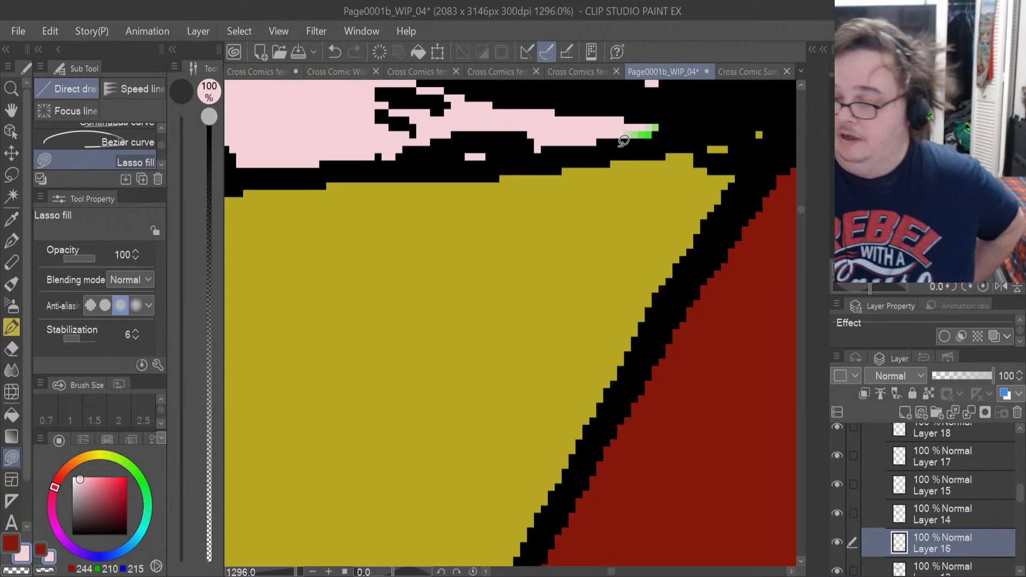
pyautogui.moveTo(676, 123); pyautogui.dragTo(674, 123)
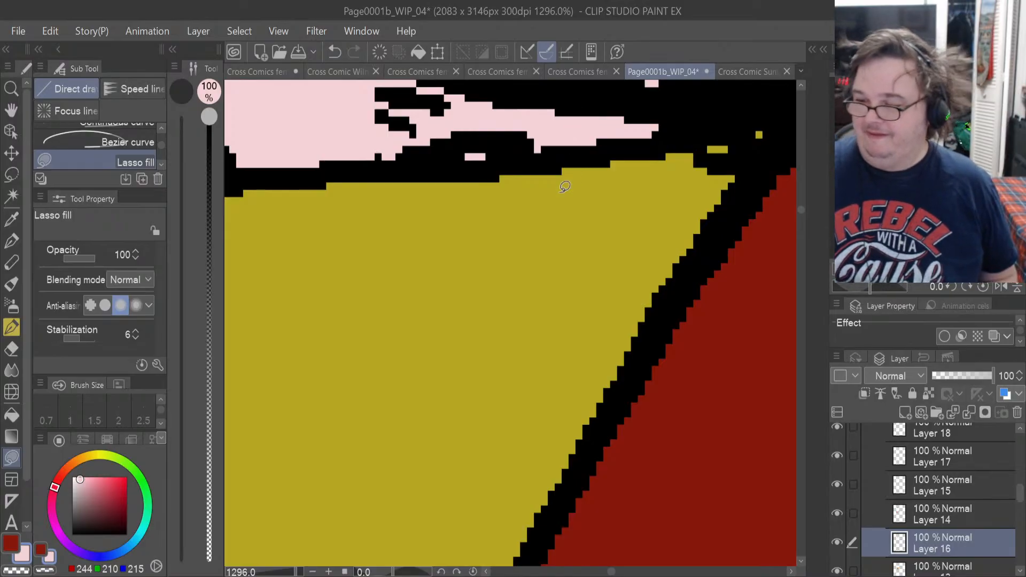
# Review the flat colors of Sunset and her mirror reflection across the whole of Panel 1.
pyautogui.scroll(-1, 570, 194)
pyautogui.scroll(-4, 569, 194)
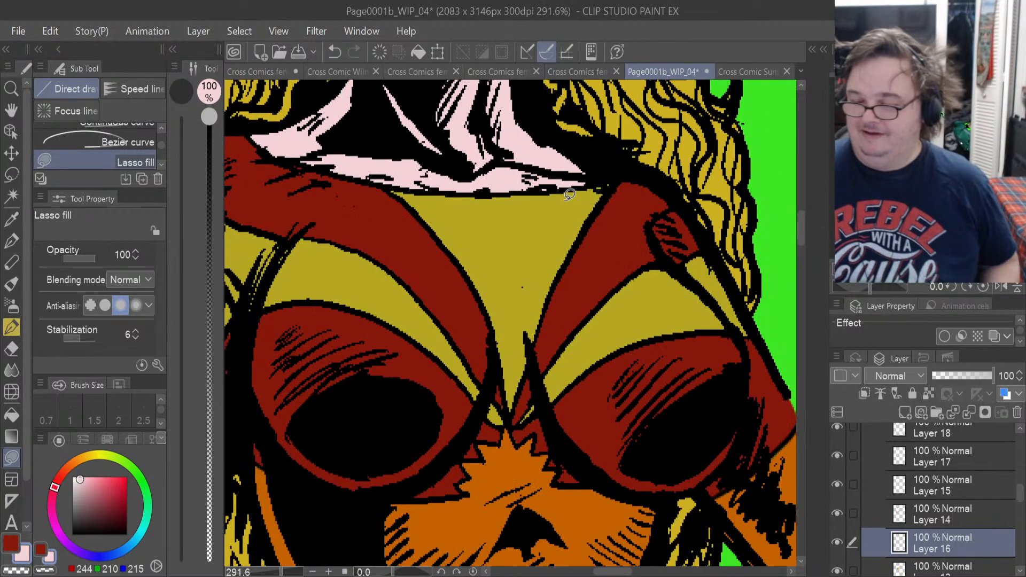
pyautogui.scroll(-4, 569, 194)
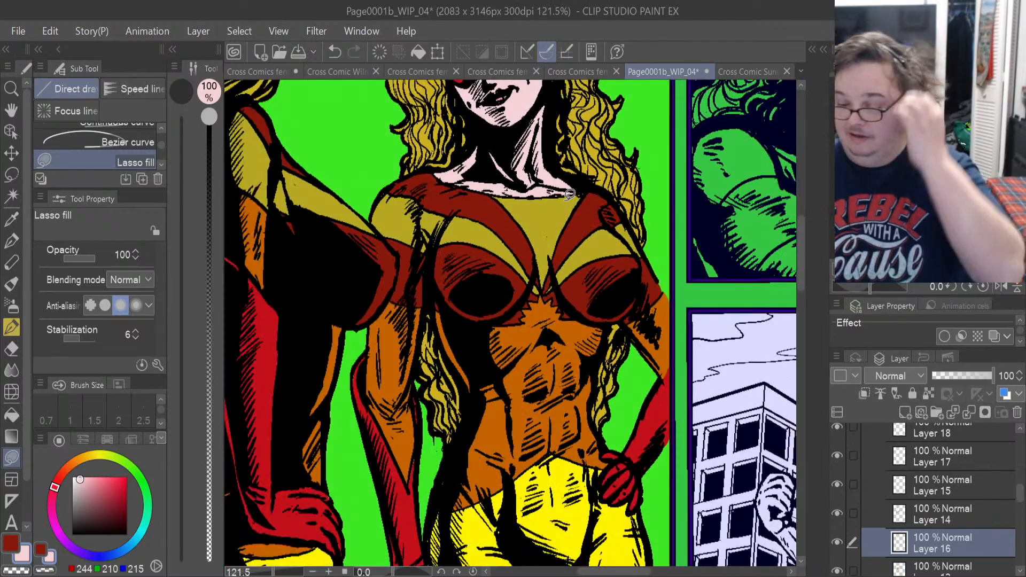
pyautogui.scroll(-1, 570, 195)
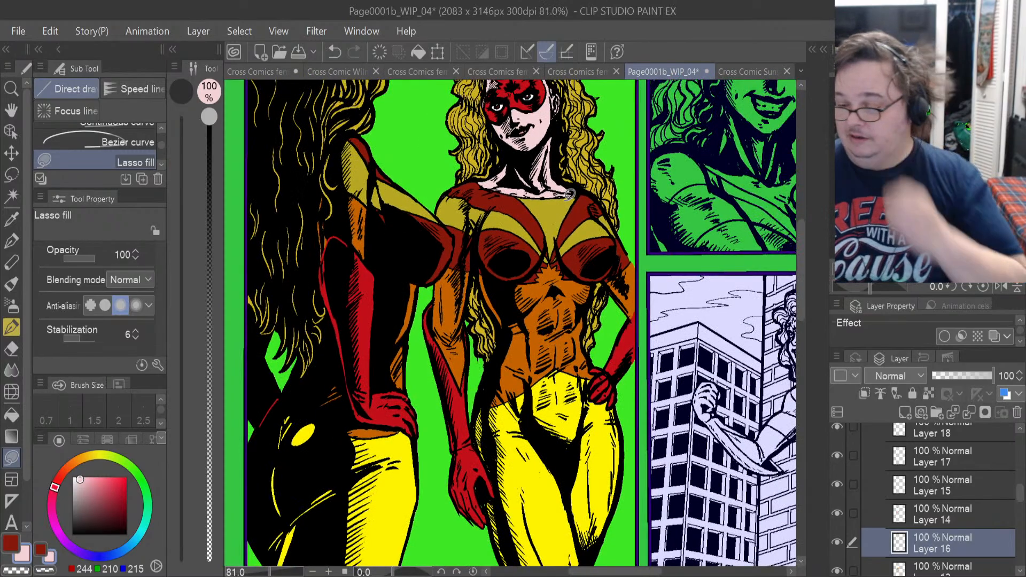
pyautogui.scroll(-1, 569, 195)
pyautogui.scroll(-1, 569, 194)
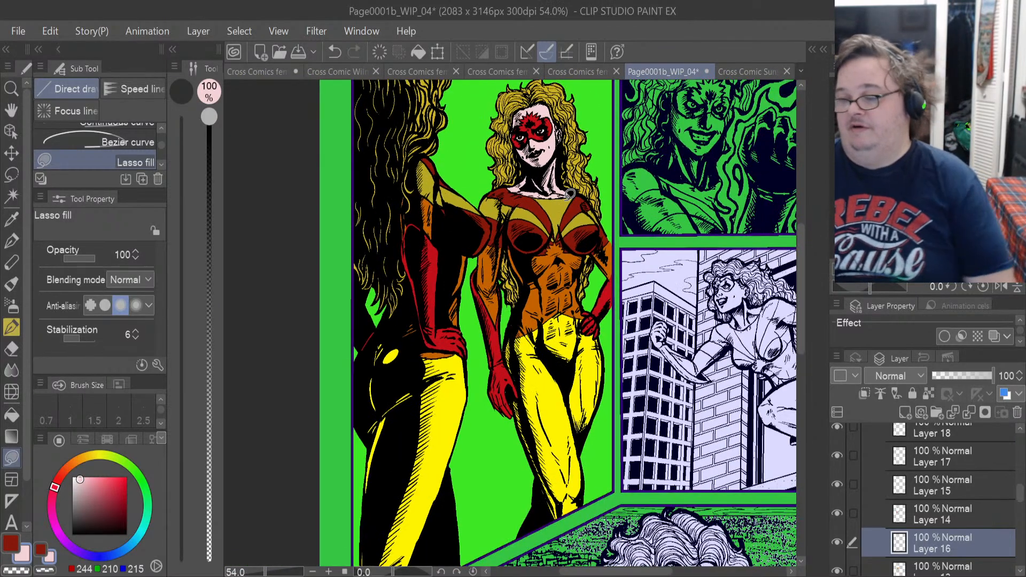
# Collapse the Sunset reflection color folder and show the mirror line art layer in Panel 1.
pyautogui.scroll(-1, 570, 194)
pyautogui.scroll(-1, 569, 193)
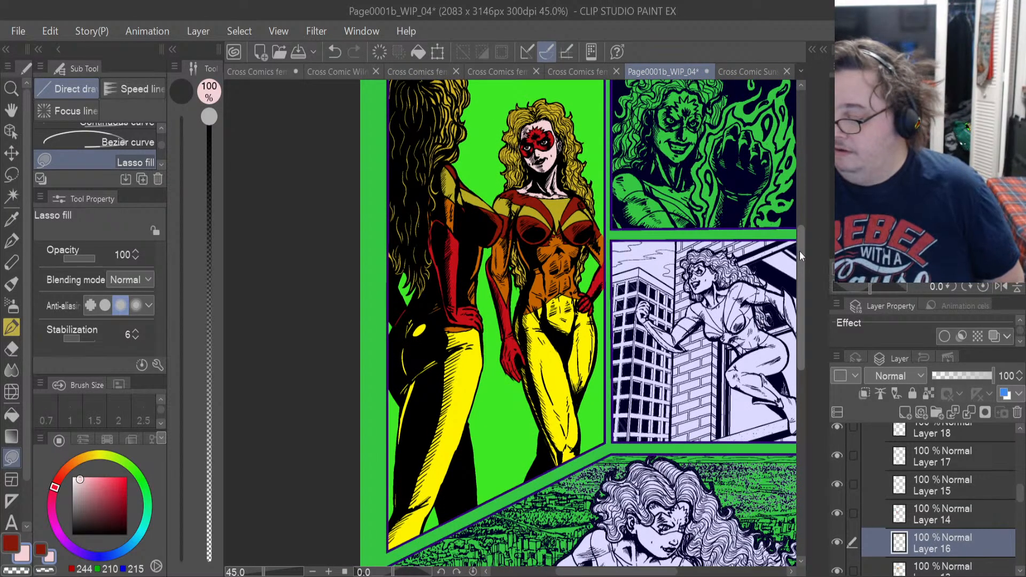
pyautogui.moveTo(799, 251); pyautogui.dragTo(816, 239)
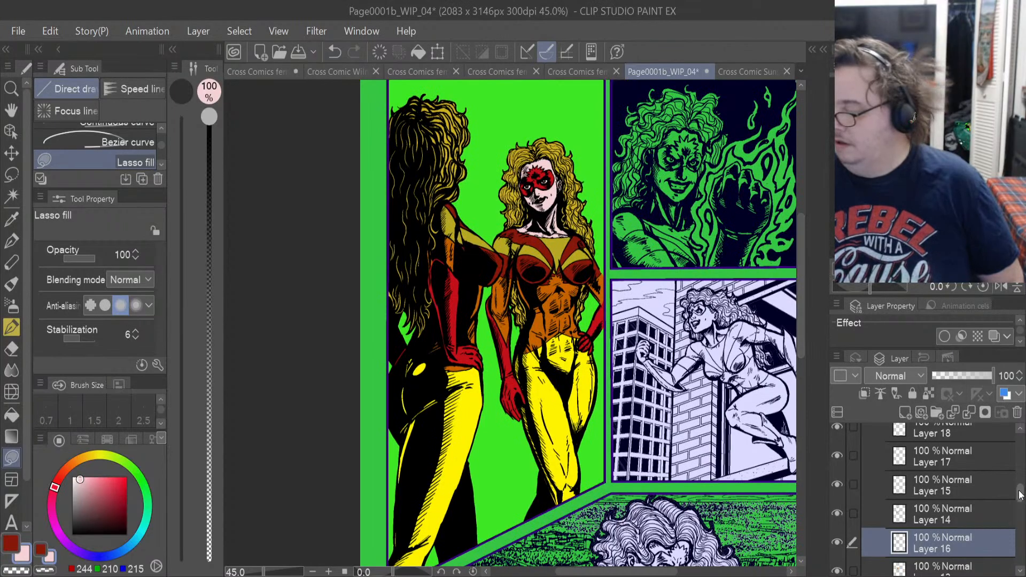
pyautogui.moveTo(1020, 495)
pyautogui.mouseDown()
pyautogui.moveTo(1021, 431)
pyautogui.moveTo(1020, 512)
pyautogui.moveTo(1020, 477)
pyautogui.mouseUp()
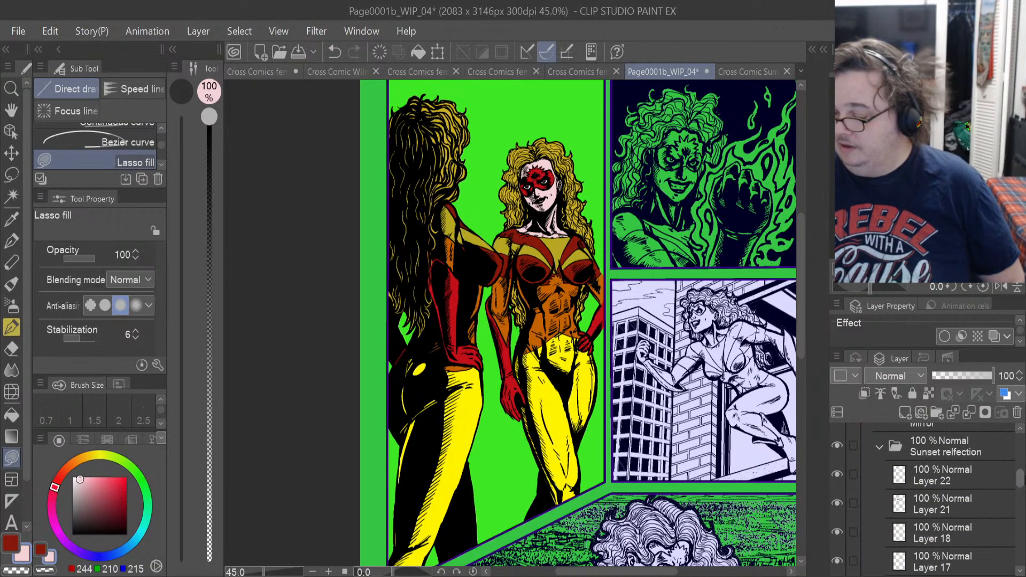
pyautogui.click(876, 443)
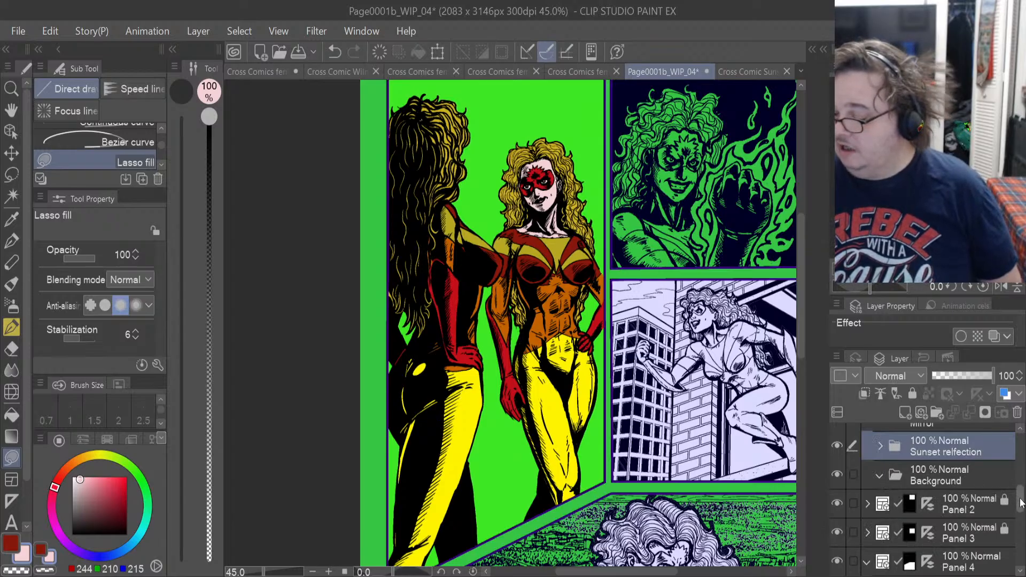
pyautogui.moveTo(1021, 505); pyautogui.dragTo(1021, 455)
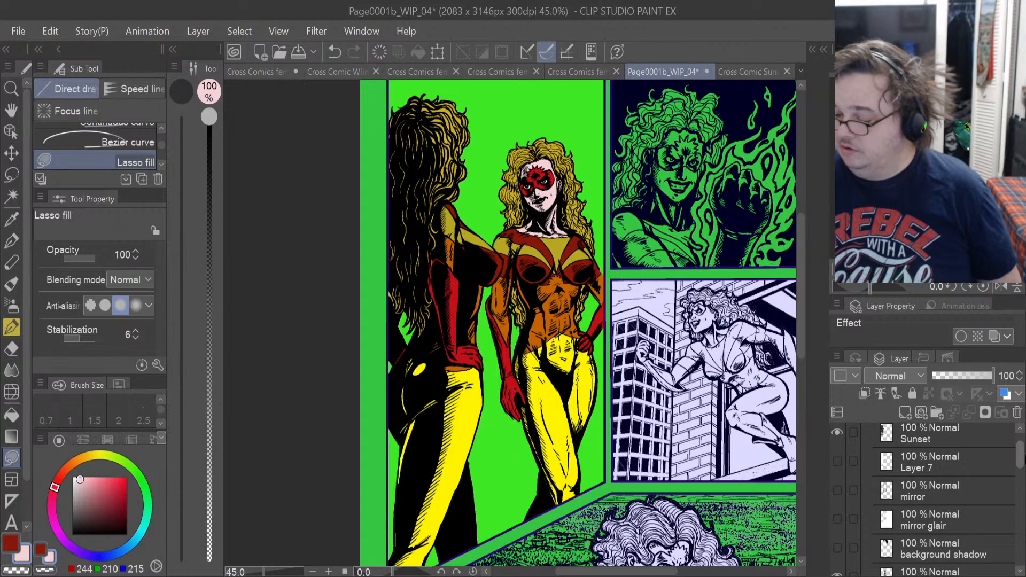
pyautogui.click(837, 491)
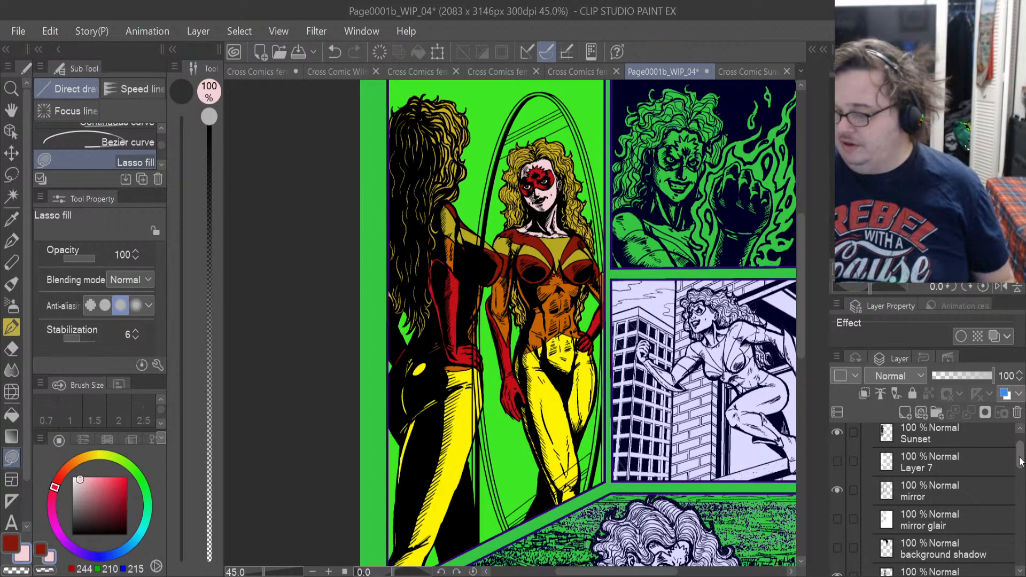
# Add a new layer inside the Mirror folder.
pyautogui.moveTo(1021, 461); pyautogui.dragTo(1021, 495)
pyautogui.scroll(1, 967, 479)
pyautogui.click(951, 490)
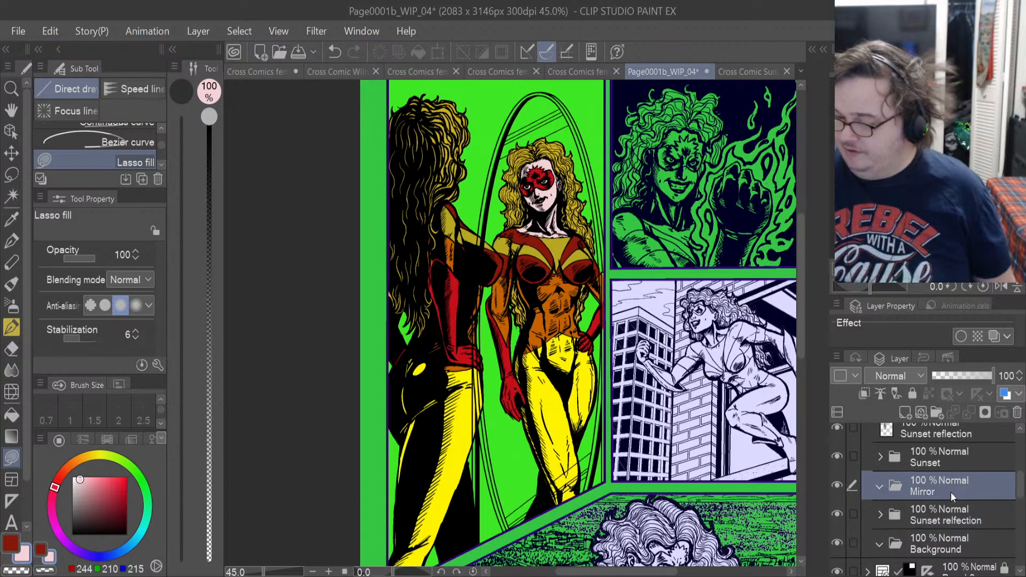
pyautogui.click(904, 413)
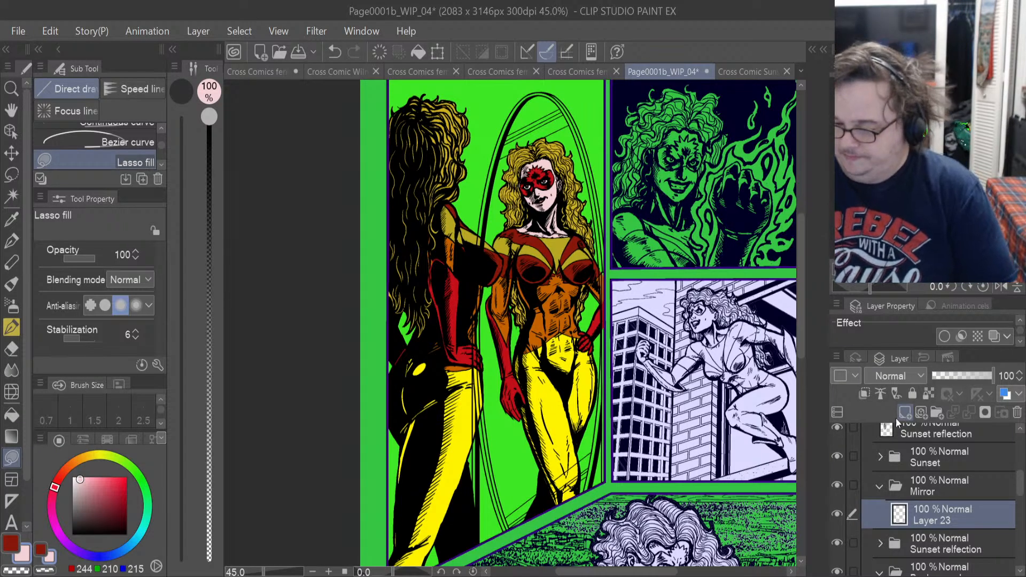
# Lower the opacity of the Sunset reflection color folder to 70%.
pyautogui.click(982, 546)
pyautogui.click(989, 376)
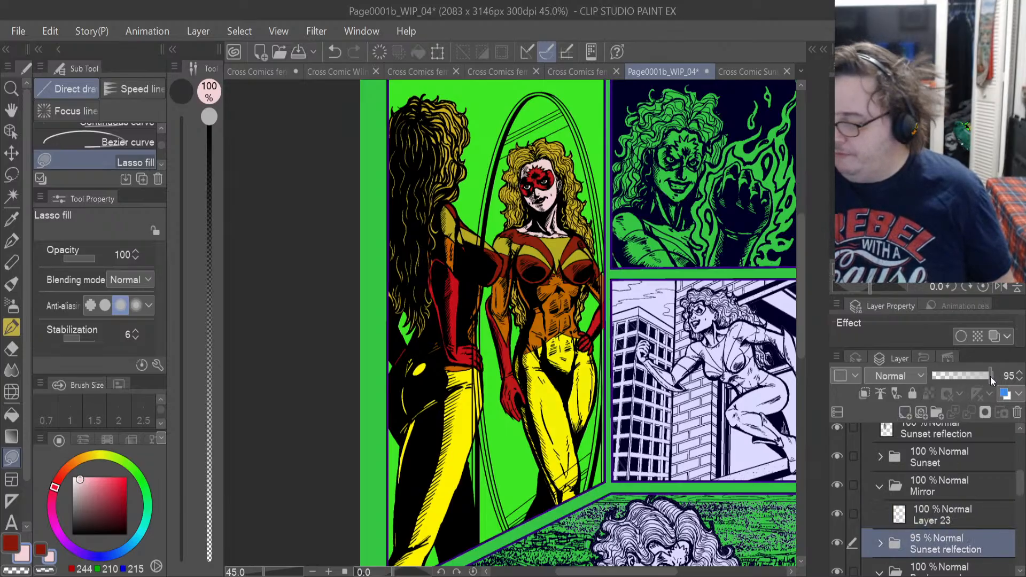
pyautogui.moveTo(979, 375); pyautogui.dragTo(973, 373)
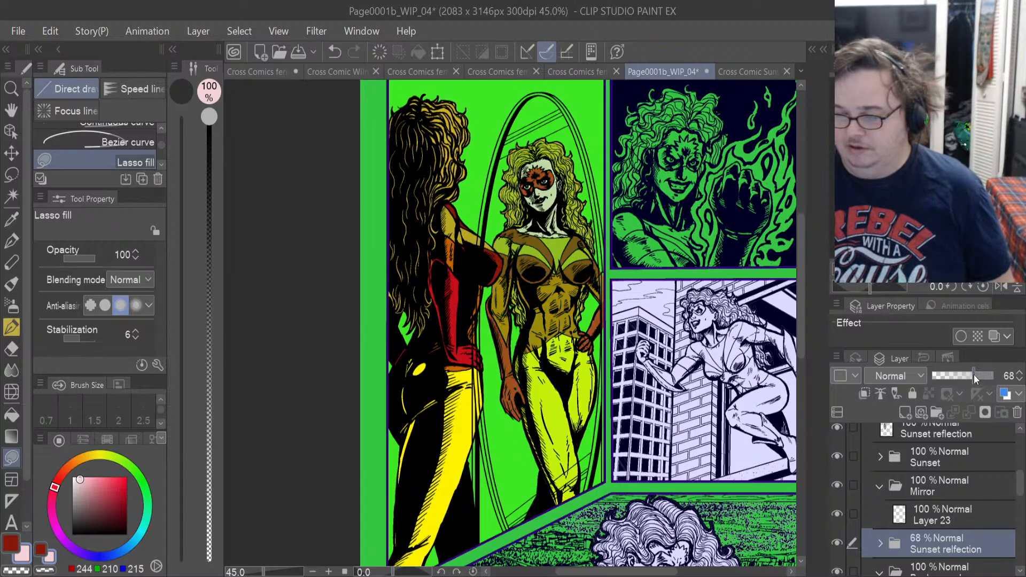
pyautogui.moveTo(973, 374); pyautogui.dragTo(976, 374)
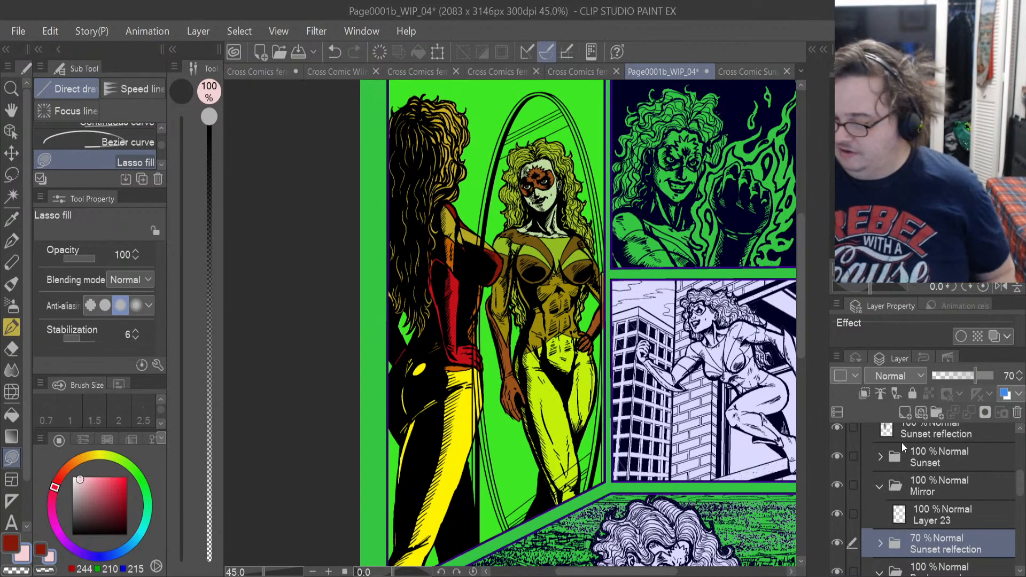
# Make Layer 23 active and examine where the mirror's frame lines cross Sunset's hip and leg and the reflection's legs.
pyautogui.click(942, 521)
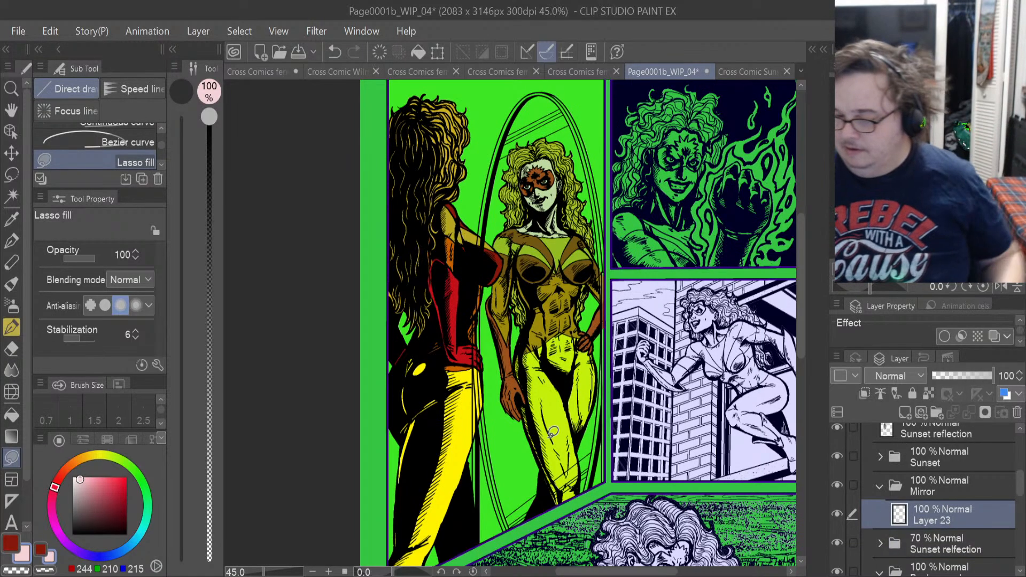
pyautogui.scroll(2, 530, 493)
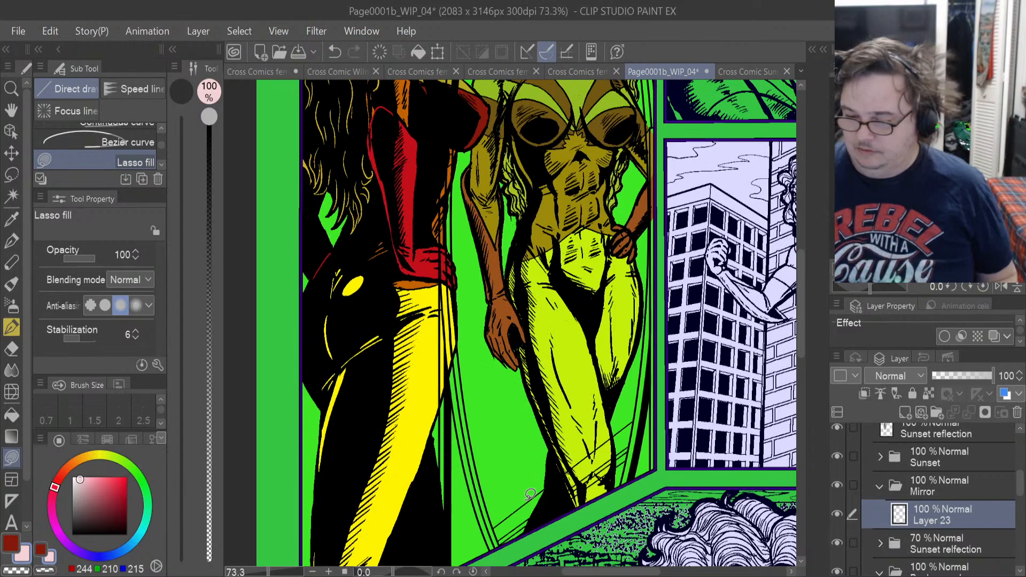
pyautogui.scroll(2, 530, 493)
pyautogui.scroll(1, 530, 493)
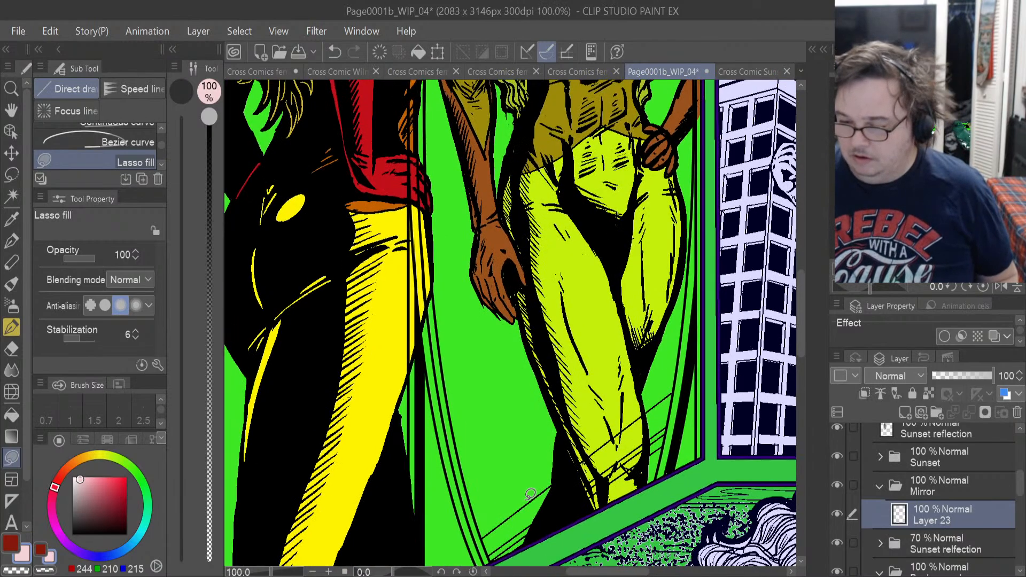
pyautogui.scroll(1, 530, 493)
pyautogui.scroll(-1, 530, 494)
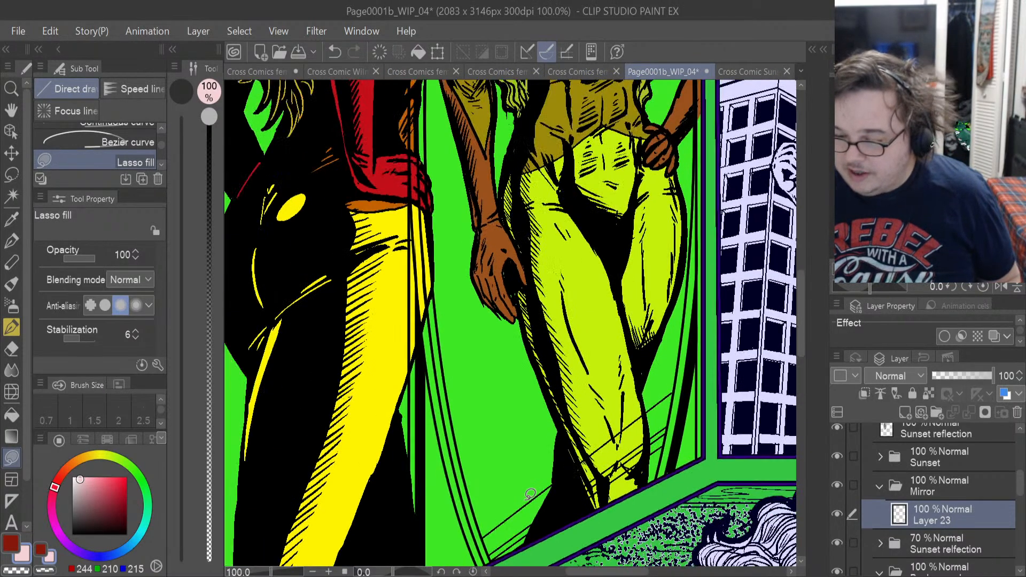
pyautogui.scroll(-2, 529, 493)
pyautogui.scroll(-1, 530, 494)
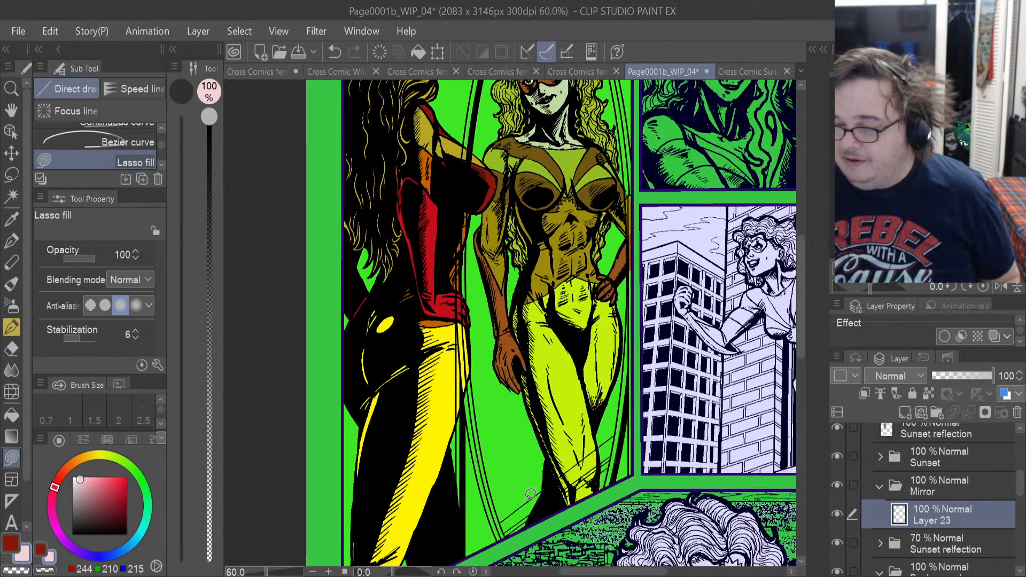
pyautogui.scroll(1, 530, 494)
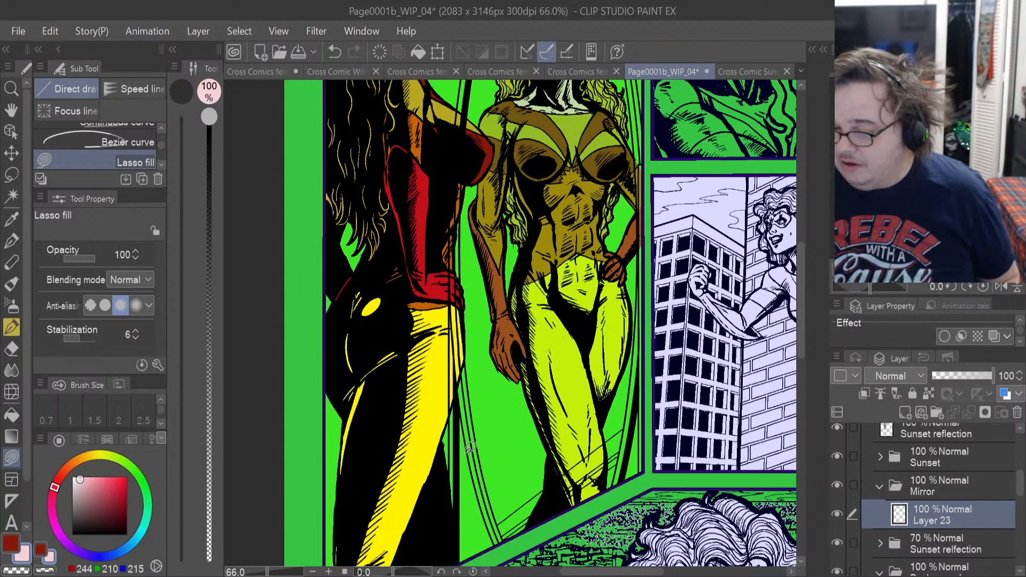
pyautogui.scroll(2, 429, 372)
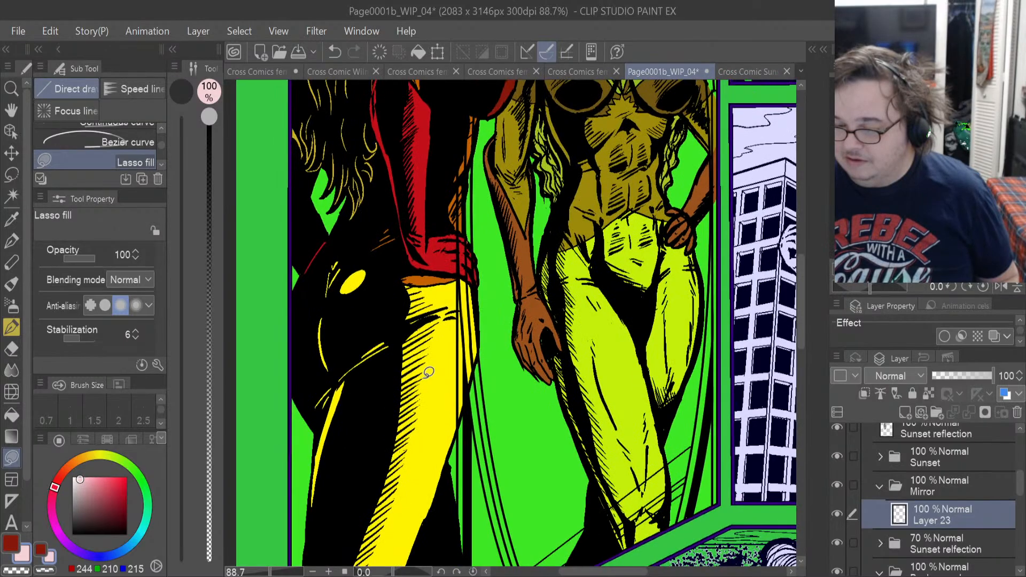
pyautogui.scroll(1, 429, 372)
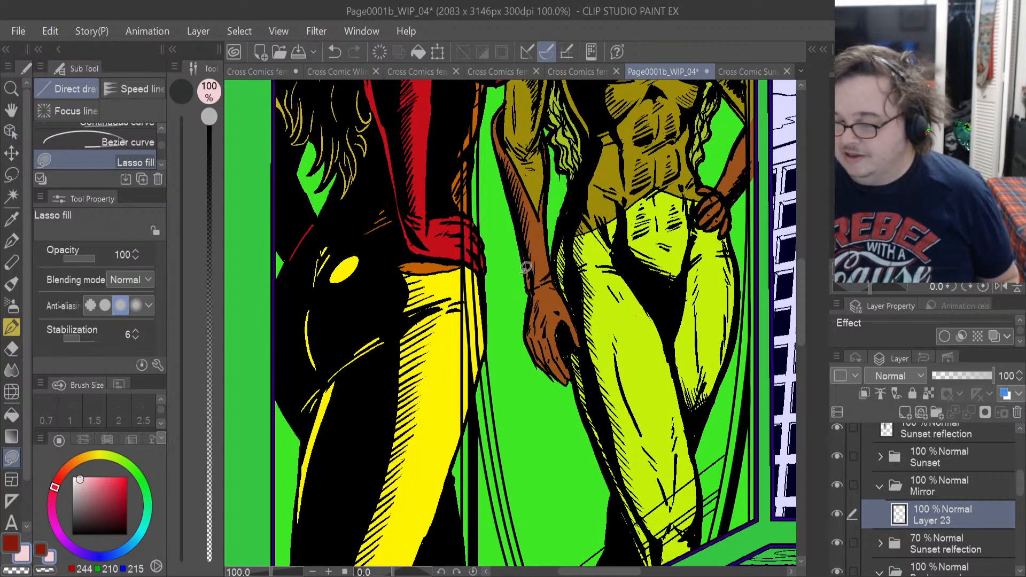
pyautogui.scroll(-2, 517, 271)
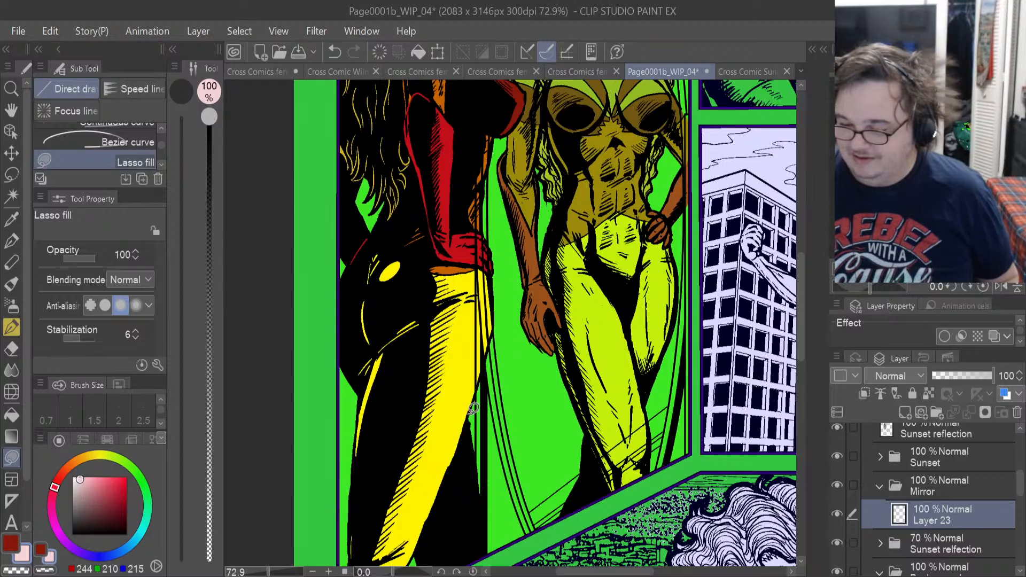
pyautogui.scroll(3, 493, 348)
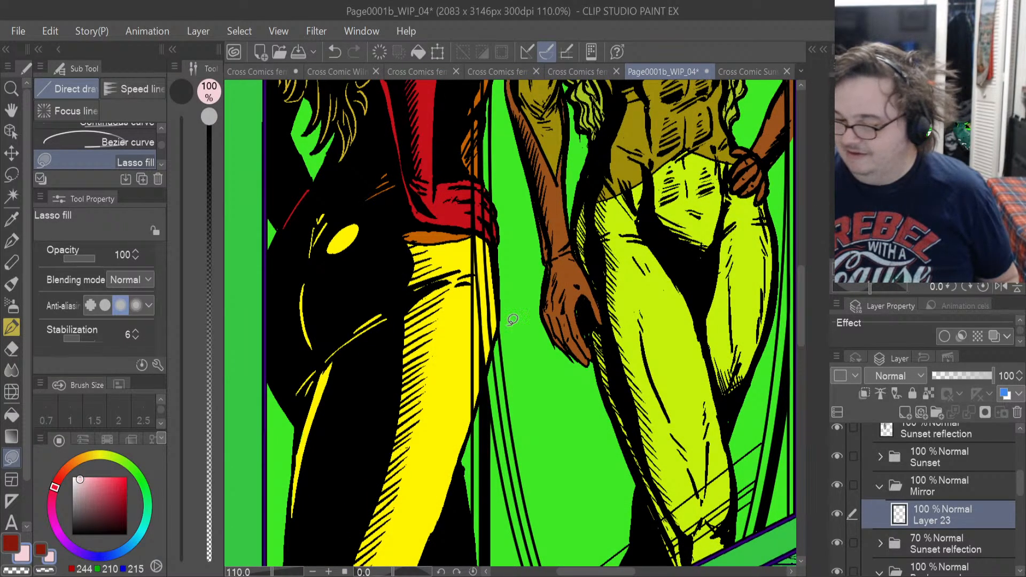
pyautogui.scroll(-1, 644, 319)
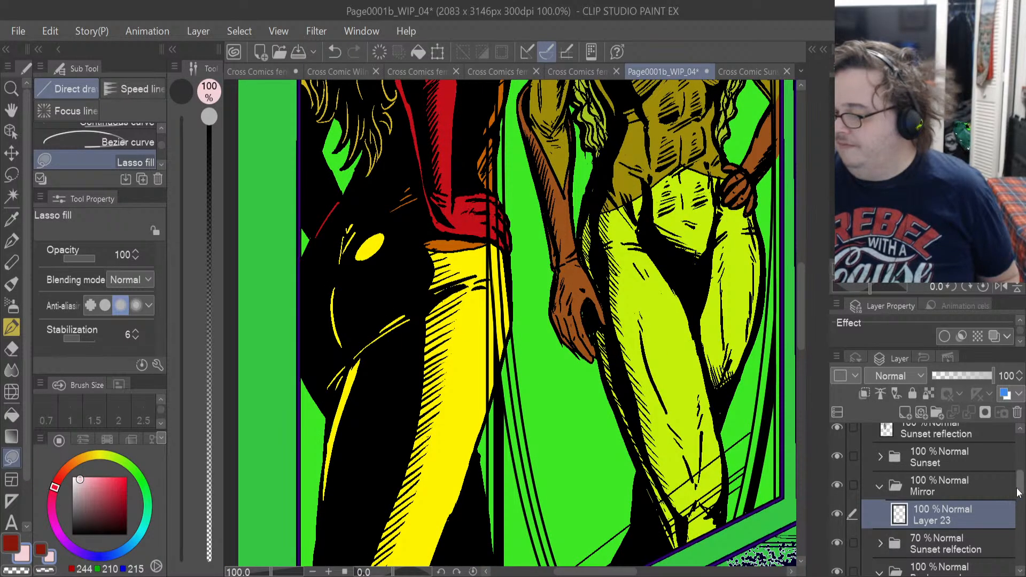
# Show Layer 7 temporarily and compare Panel 1 with that layer at 0% and 100% opacity.
pyautogui.moveTo(1018, 484); pyautogui.dragTo(1020, 450)
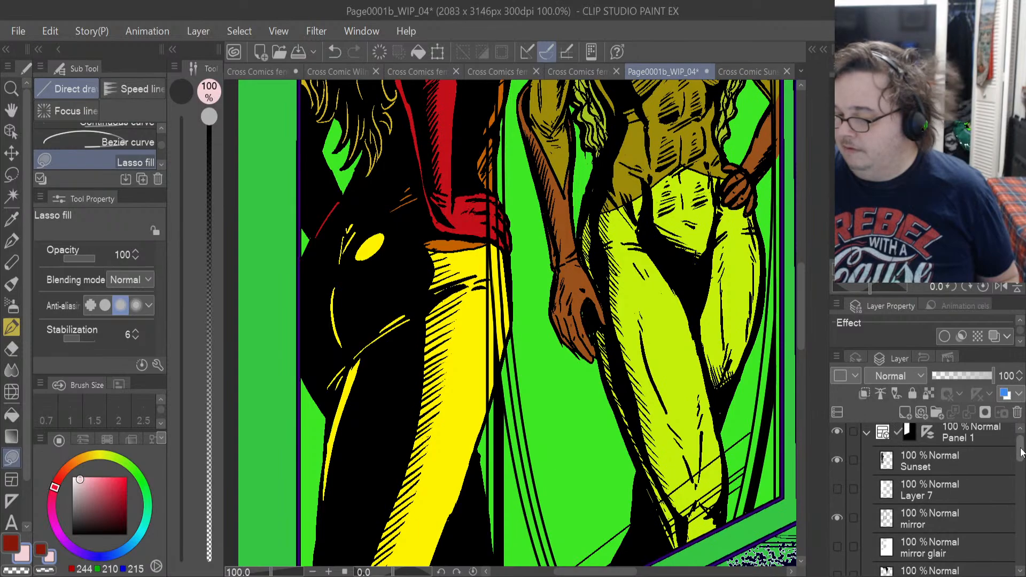
pyautogui.click(836, 492)
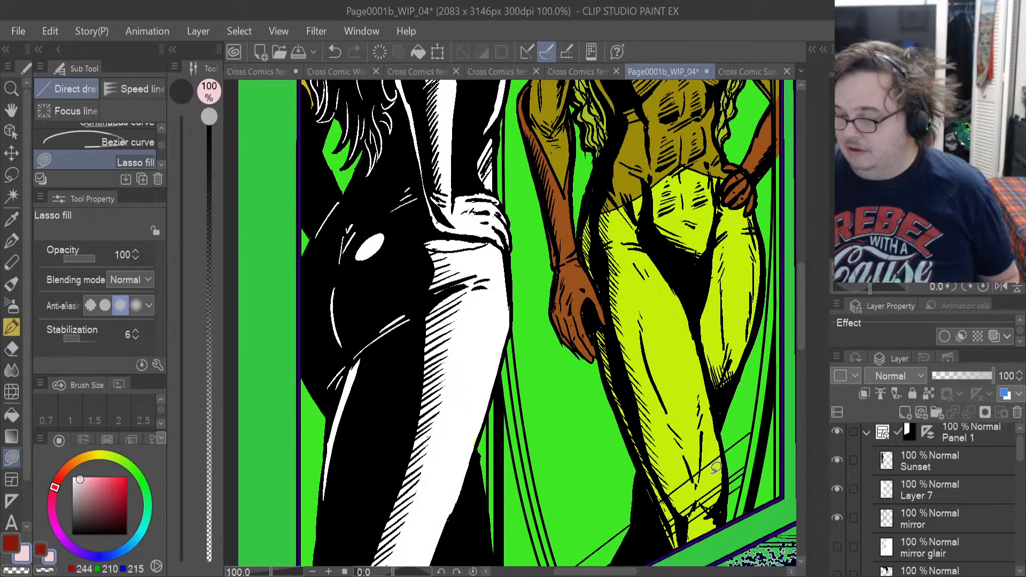
pyautogui.scroll(-2, 716, 466)
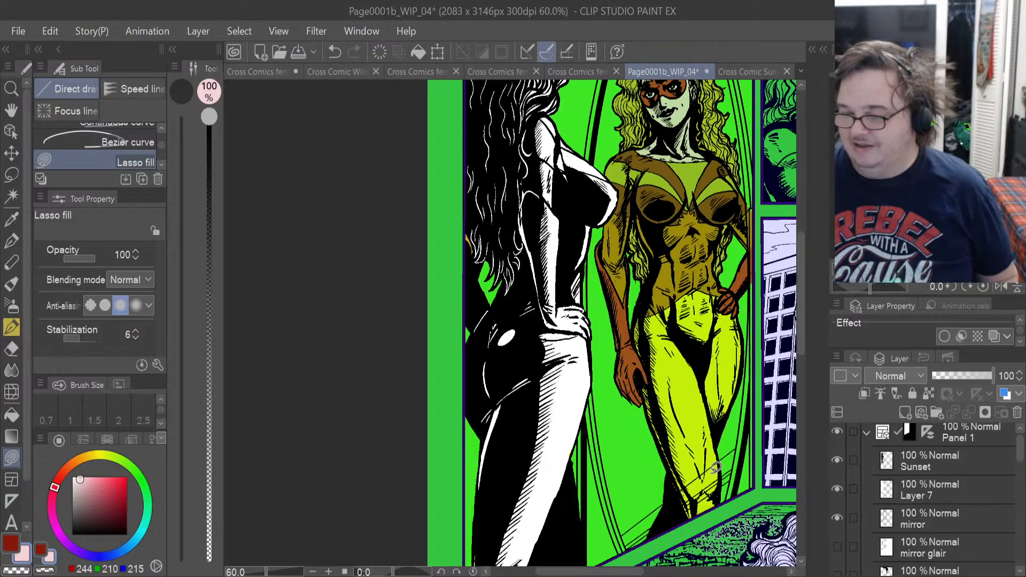
pyautogui.scroll(-1, 716, 466)
pyautogui.scroll(-1, 716, 467)
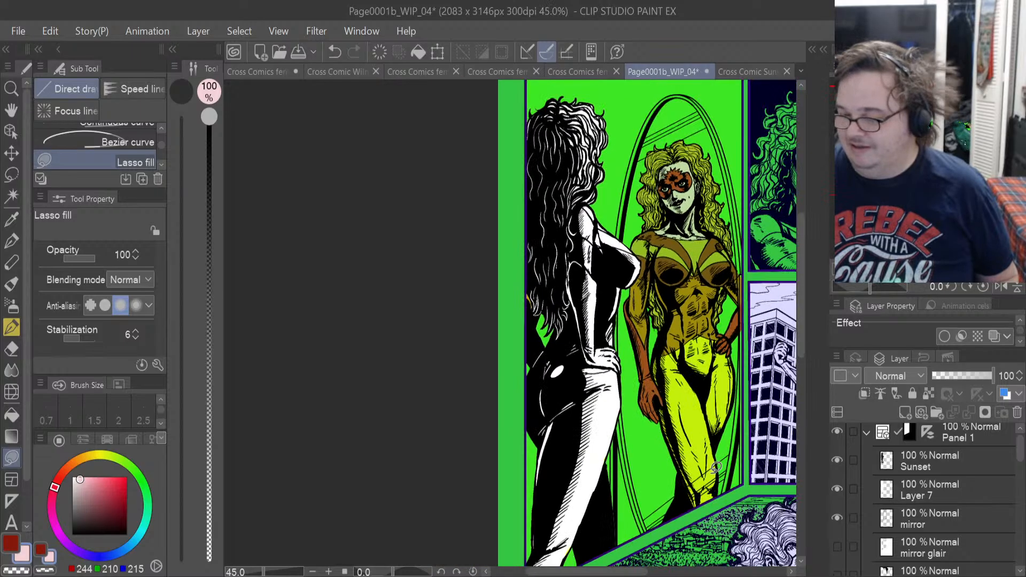
pyautogui.click(942, 489)
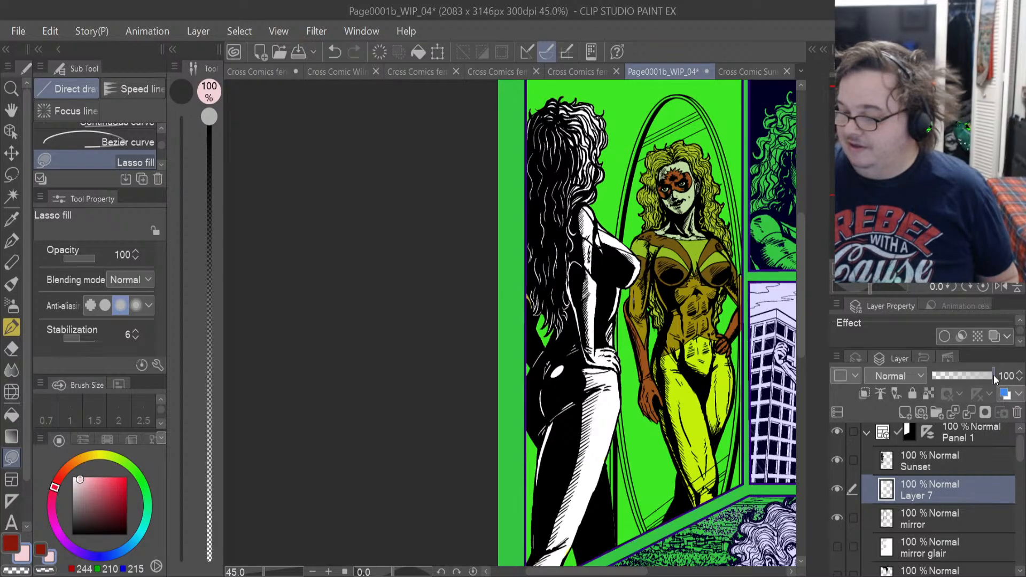
pyautogui.moveTo(992, 375); pyautogui.dragTo(810, 383)
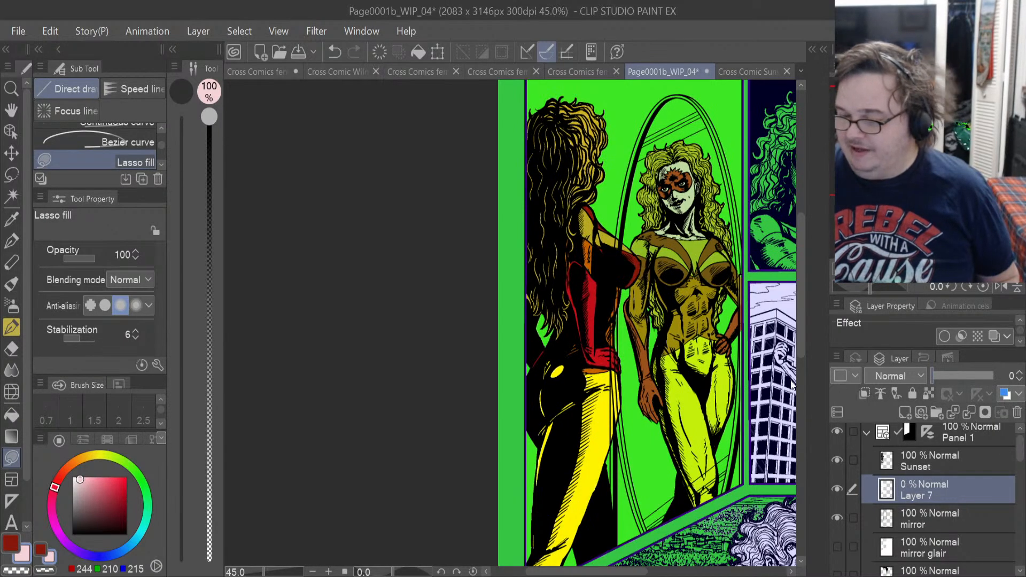
pyautogui.moveTo(877, 380); pyautogui.dragTo(1022, 378)
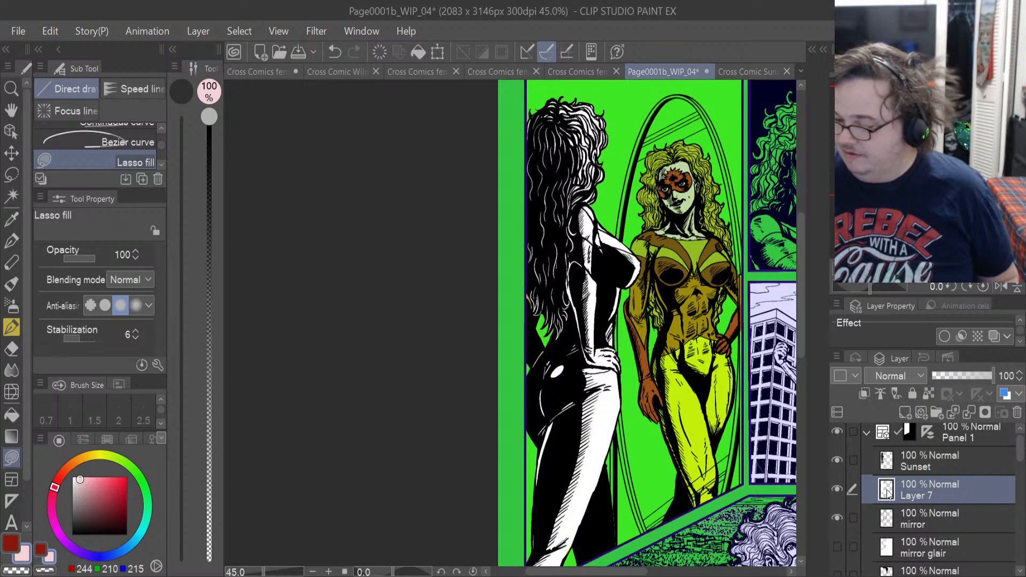
pyautogui.click(838, 488)
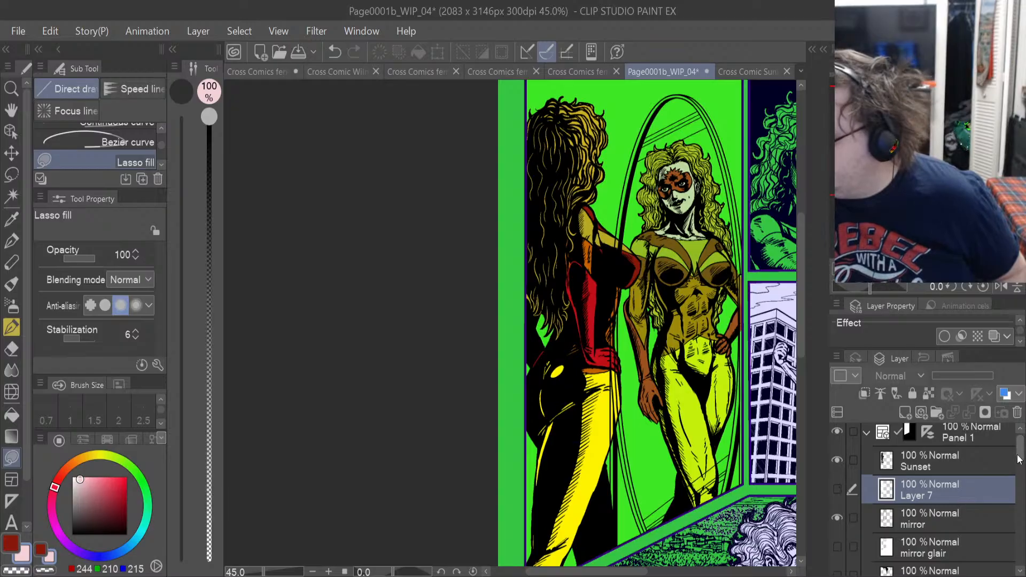
# Move the Sunset color folder above Layer 7, directly beneath the Sunset line art layer.
pyautogui.moveTo(1017, 457); pyautogui.dragTo(1021, 478)
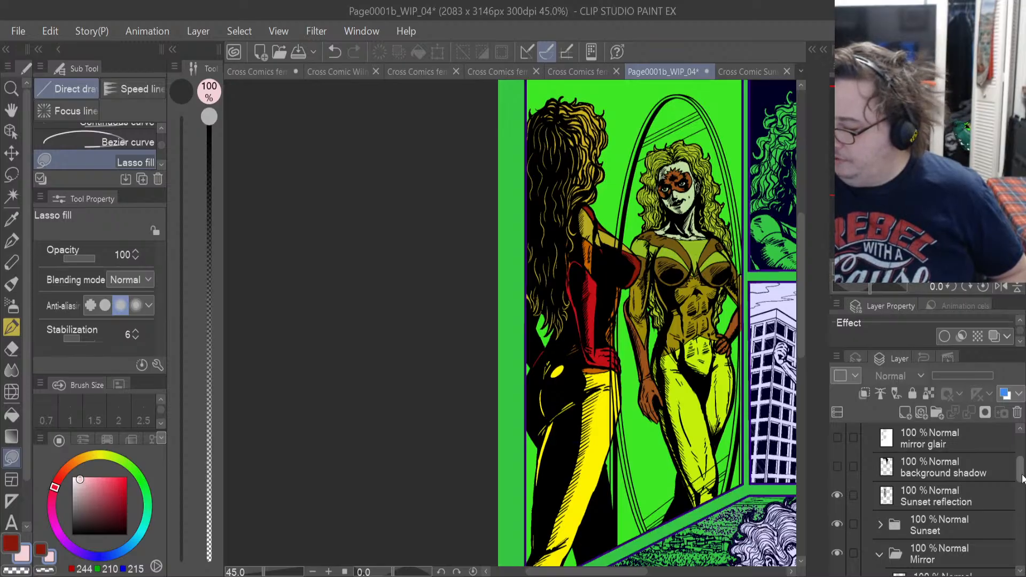
pyautogui.moveTo(1022, 477); pyautogui.dragTo(1021, 487)
pyautogui.moveTo(956, 480); pyautogui.dragTo(948, 460)
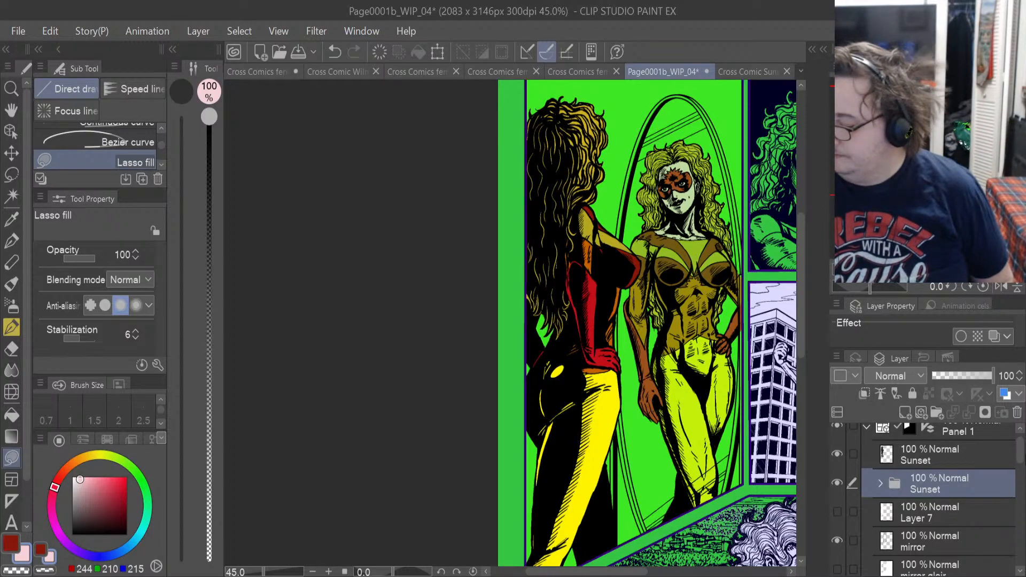
# Make Layer 23 in the Mirror folder active and choose a neutral grey, RGB 176, 176, 176, as the drawing color.
pyautogui.moveTo(1022, 454); pyautogui.dragTo(1022, 497)
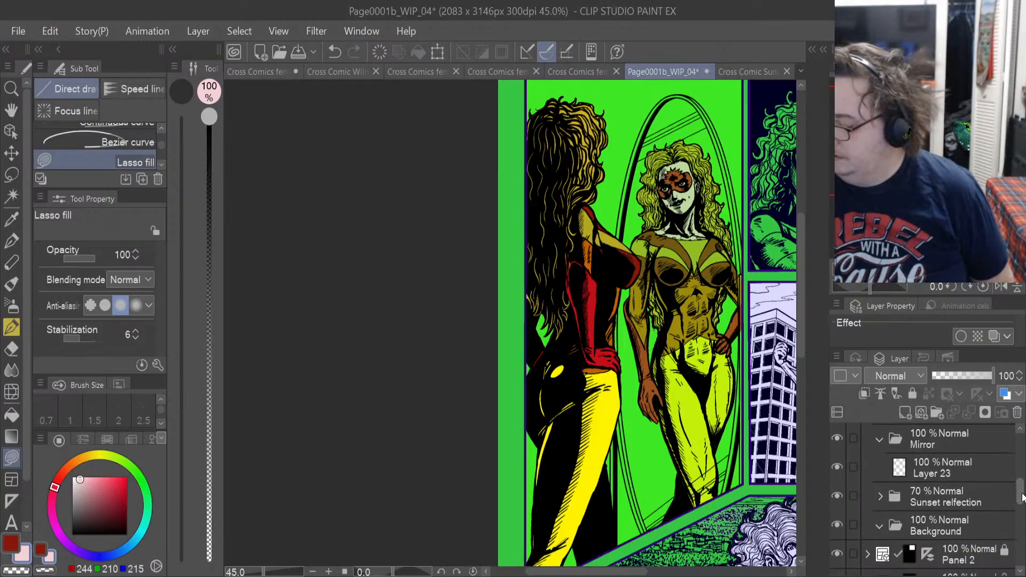
pyautogui.click(940, 478)
pyautogui.scroll(6, 694, 520)
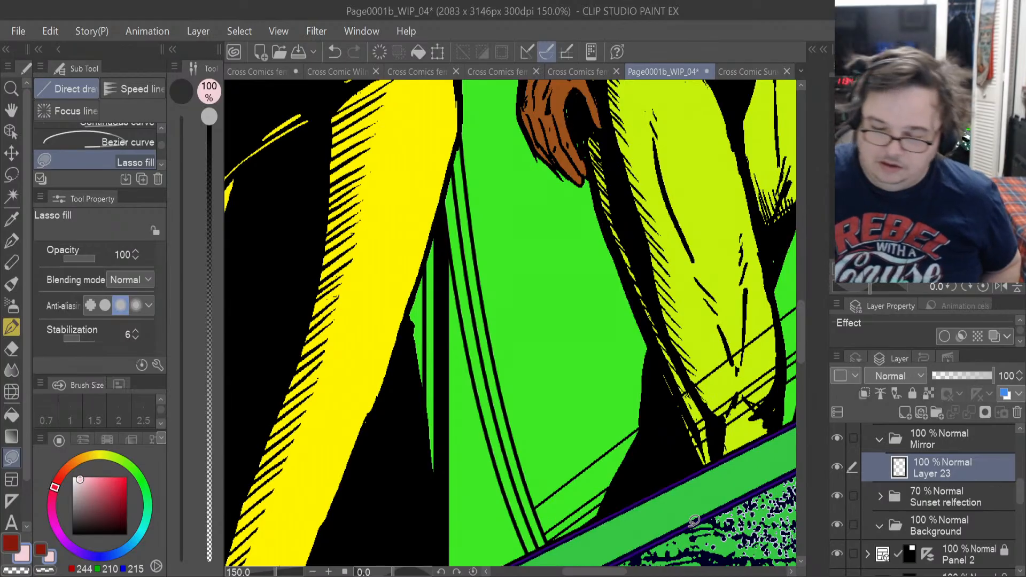
pyautogui.click(79, 477)
pyautogui.moveTo(76, 481); pyautogui.dragTo(70, 495)
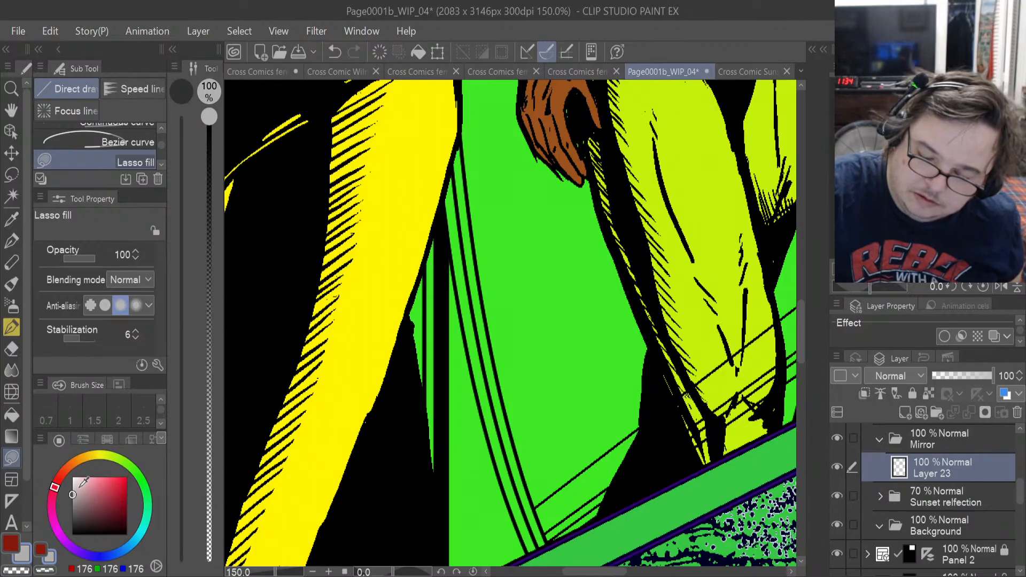
# Lighten the drawing color to RGB 196, 196, 196 and lasso-fill the lower end of the mirror frame's curved double band.
pyautogui.click(67, 490)
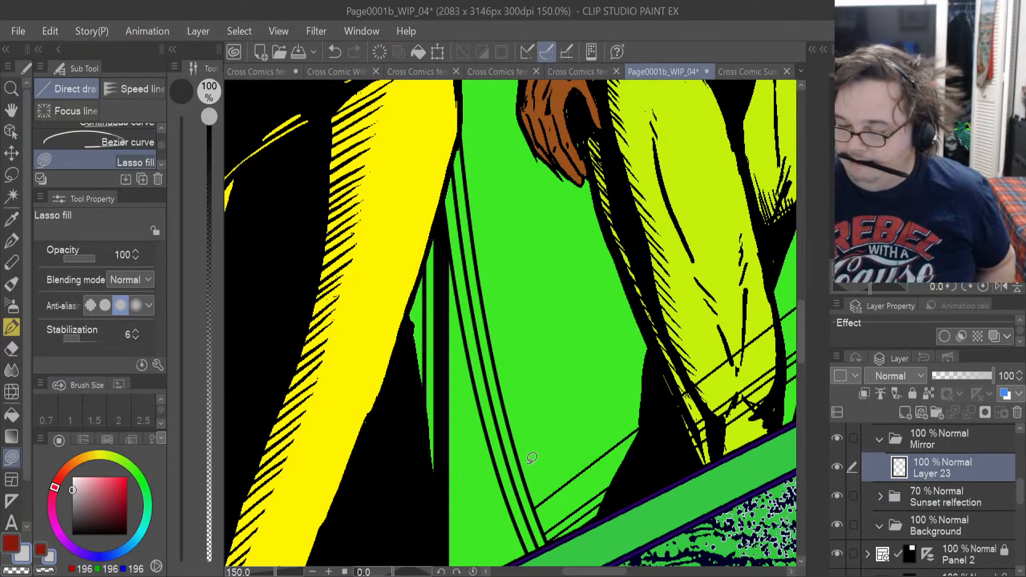
pyautogui.scroll(4, 526, 455)
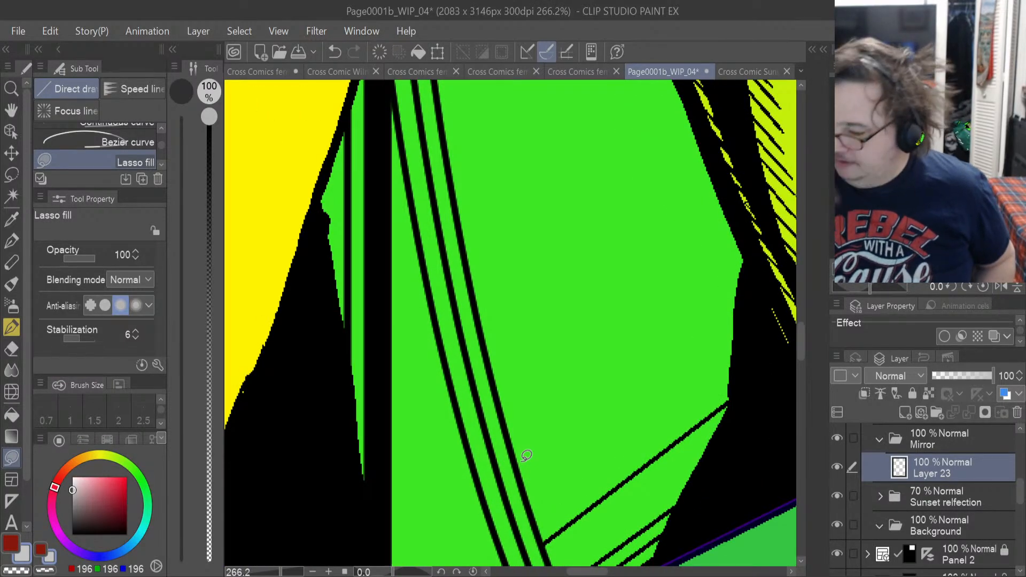
pyautogui.moveTo(799, 342); pyautogui.dragTo(800, 361)
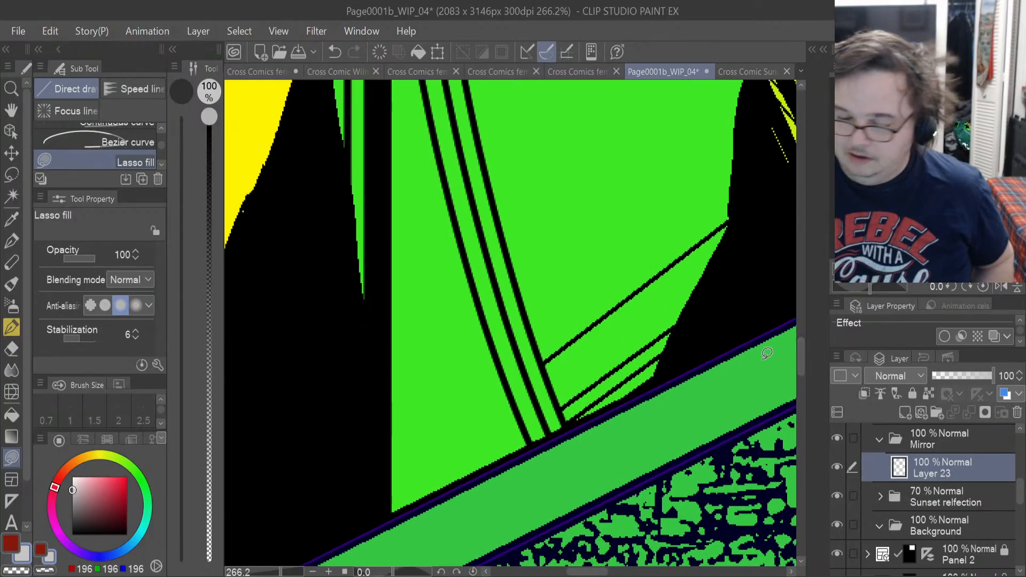
pyautogui.moveTo(535, 409)
pyautogui.mouseDown()
pyautogui.moveTo(537, 440)
pyautogui.moveTo(559, 423)
pyautogui.moveTo(528, 309)
pyautogui.moveTo(504, 250)
pyautogui.moveTo(478, 216)
pyautogui.moveTo(460, 220)
pyautogui.moveTo(486, 327)
pyautogui.moveTo(525, 414)
pyautogui.moveTo(548, 439)
pyautogui.moveTo(571, 426)
pyautogui.moveTo(478, 139)
pyautogui.moveTo(466, 110)
pyautogui.moveTo(439, 104)
pyautogui.moveTo(461, 216)
pyautogui.mouseUp()
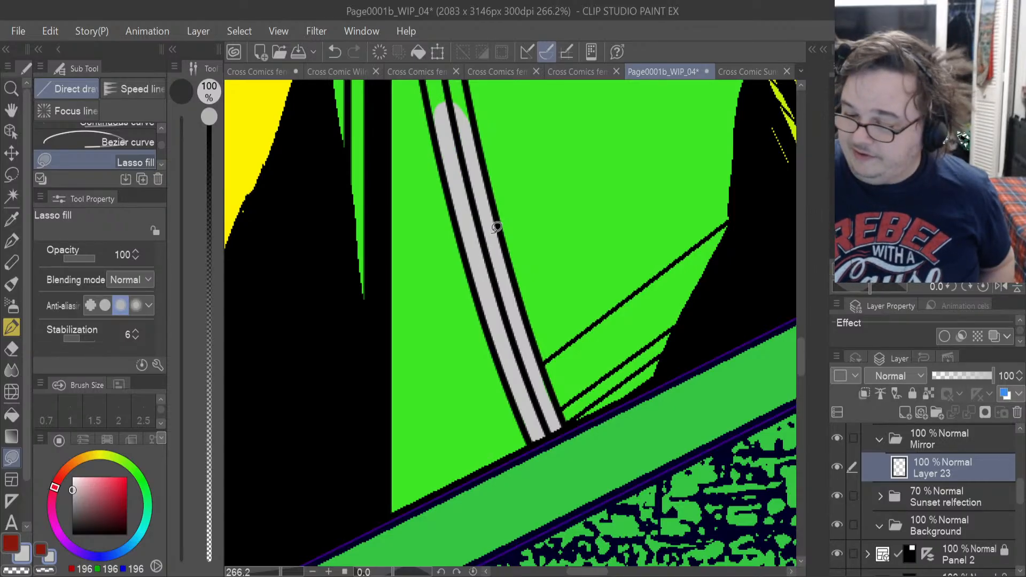
# Fill the narrow vertical frame strip beside Sunset's leg and the rest of the curved band up to her leg with the light grey.
pyautogui.moveTo(800, 362); pyautogui.dragTo(800, 341)
pyautogui.moveTo(346, 432)
pyautogui.mouseDown()
pyautogui.moveTo(368, 533)
pyautogui.moveTo(380, 468)
pyautogui.moveTo(383, 257)
pyautogui.moveTo(367, 132)
pyautogui.moveTo(353, 220)
pyautogui.mouseUp()
pyautogui.moveTo(434, 353)
pyautogui.mouseDown()
pyautogui.moveTo(408, 225)
pyautogui.moveTo(422, 140)
pyautogui.moveTo(441, 168)
pyautogui.moveTo(469, 332)
pyautogui.moveTo(460, 403)
pyautogui.mouseUp()
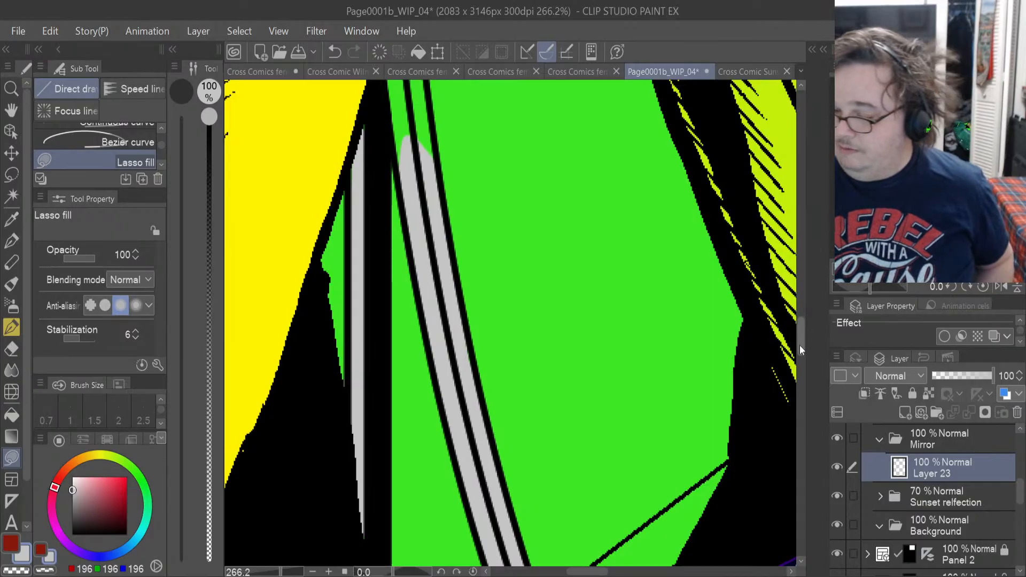
pyautogui.moveTo(799, 344); pyautogui.dragTo(799, 320)
pyautogui.moveTo(379, 309)
pyautogui.mouseDown()
pyautogui.moveTo(396, 416)
pyautogui.moveTo(413, 443)
pyautogui.moveTo(431, 441)
pyautogui.moveTo(434, 385)
pyautogui.moveTo(408, 210)
pyautogui.moveTo(383, 291)
pyautogui.mouseUp()
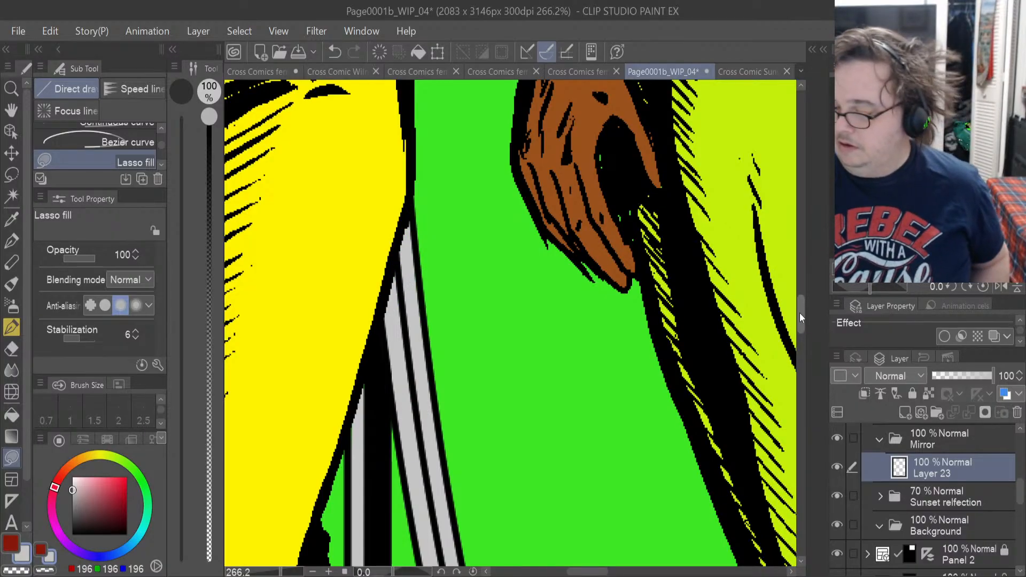
# Fill the frame sliver above Sunset's red glove and the left frame's lower stretch rising from her shoulder with light grey.
pyautogui.moveTo(799, 313); pyautogui.dragTo(799, 268)
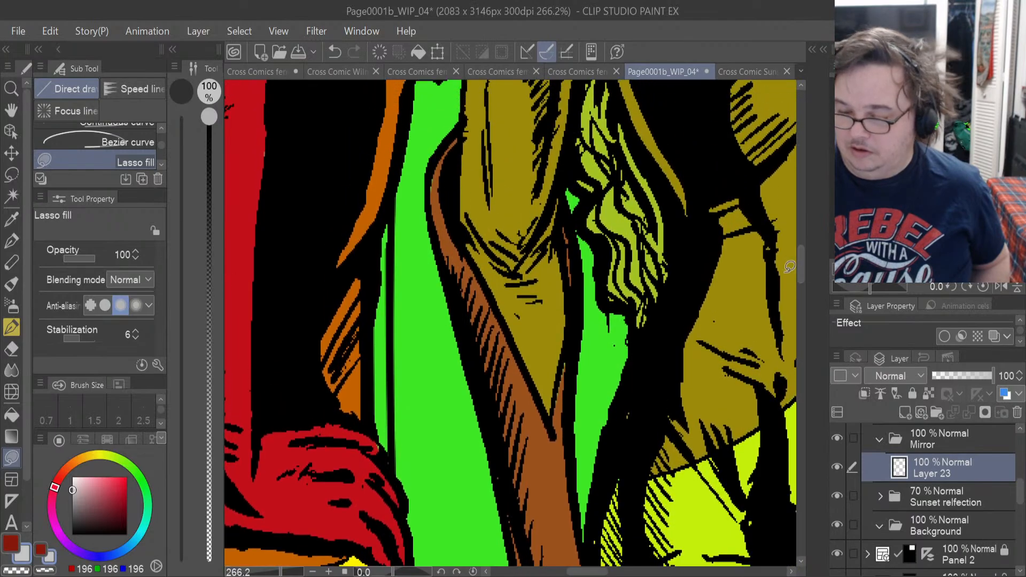
pyautogui.moveTo(368, 422)
pyautogui.mouseDown()
pyautogui.moveTo(396, 452)
pyautogui.moveTo(384, 228)
pyautogui.moveTo(378, 409)
pyautogui.mouseUp()
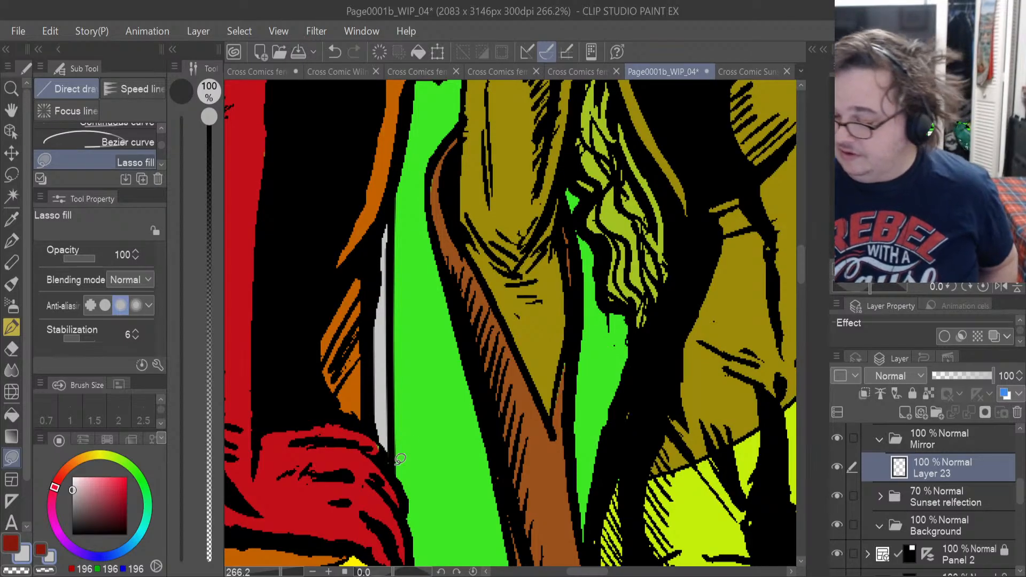
pyautogui.moveTo(800, 271); pyautogui.dragTo(806, 212)
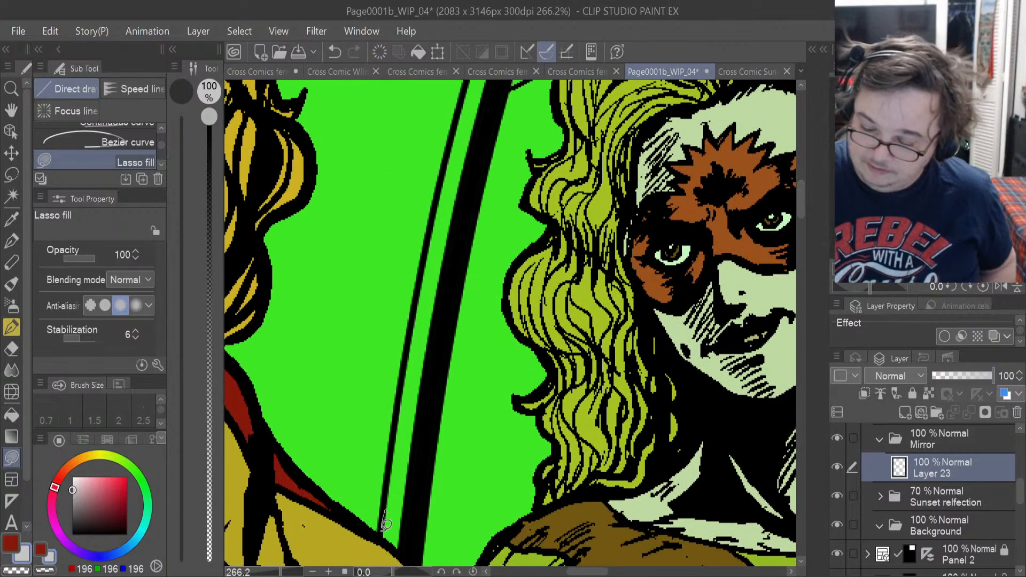
pyautogui.moveTo(383, 510)
pyautogui.mouseDown()
pyautogui.moveTo(398, 549)
pyautogui.moveTo(417, 513)
pyautogui.moveTo(473, 171)
pyautogui.moveTo(462, 169)
pyautogui.moveTo(428, 238)
pyautogui.moveTo(394, 516)
pyautogui.mouseUp()
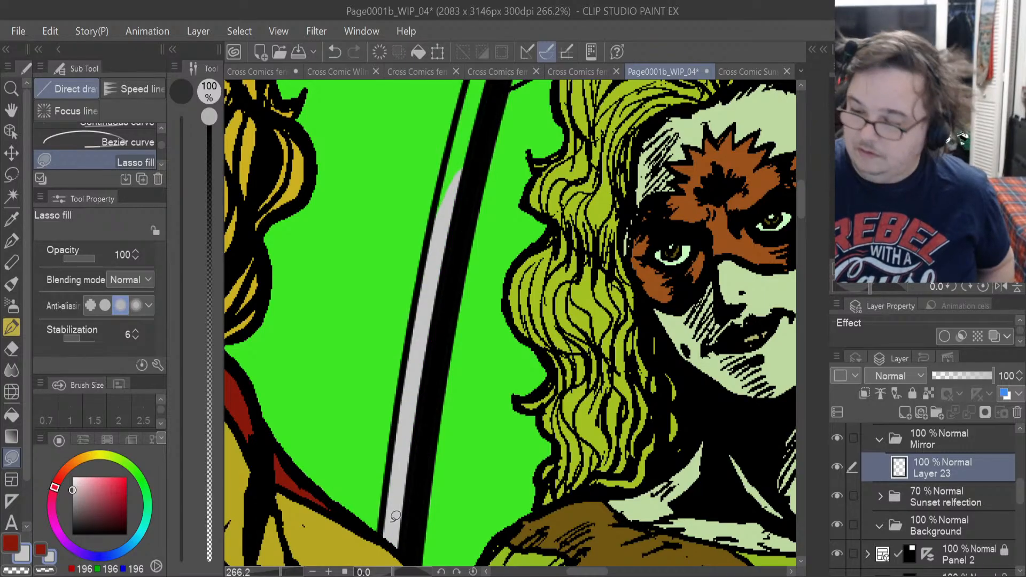
# Extend the light grey fill up the mirror's left frame band, past the reflection's hair and the diagonal glare lines.
pyautogui.scroll(5, 801, 207)
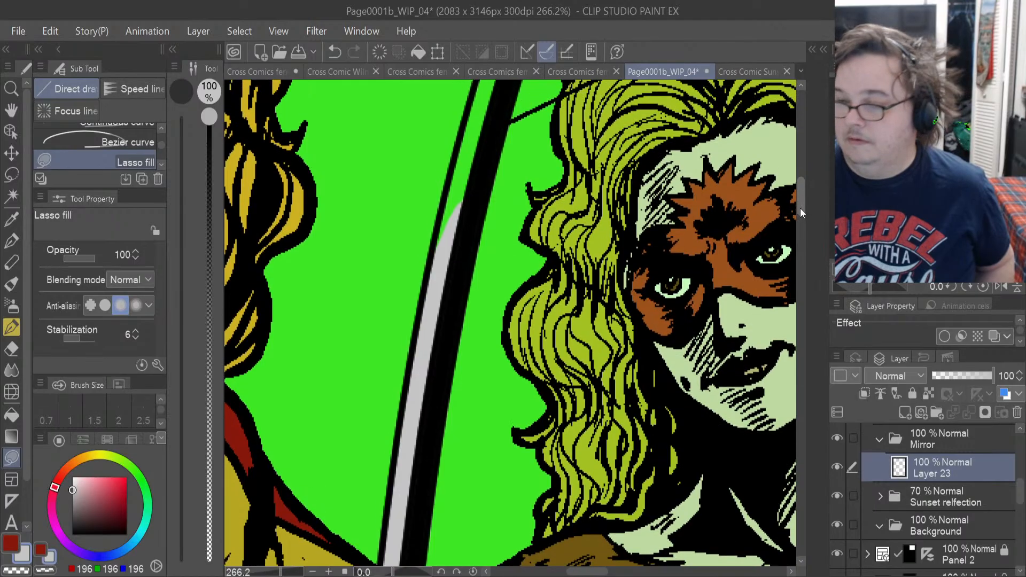
pyautogui.scroll(1, 802, 200)
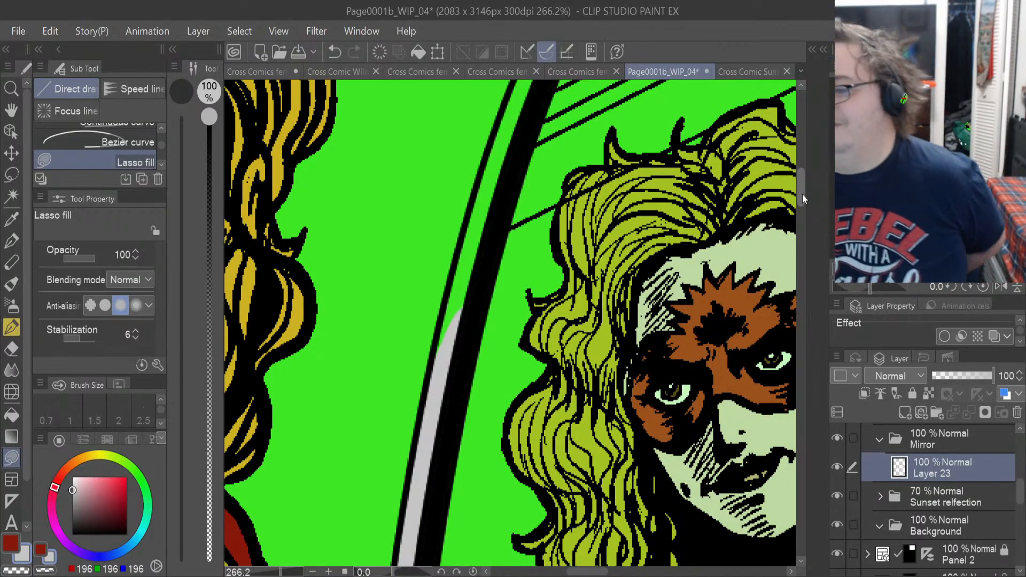
pyautogui.moveTo(487, 292)
pyautogui.mouseDown()
pyautogui.moveTo(437, 422)
pyautogui.moveTo(428, 412)
pyautogui.moveTo(443, 332)
pyautogui.mouseUp()
pyautogui.moveTo(513, 131); pyautogui.dragTo(512, 135)
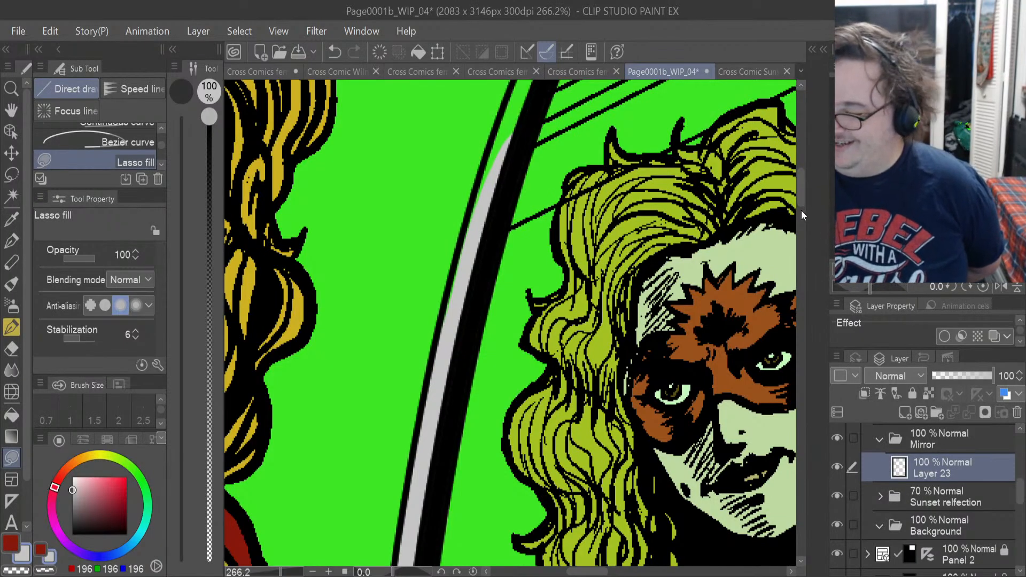
pyautogui.moveTo(801, 210); pyautogui.dragTo(811, 188)
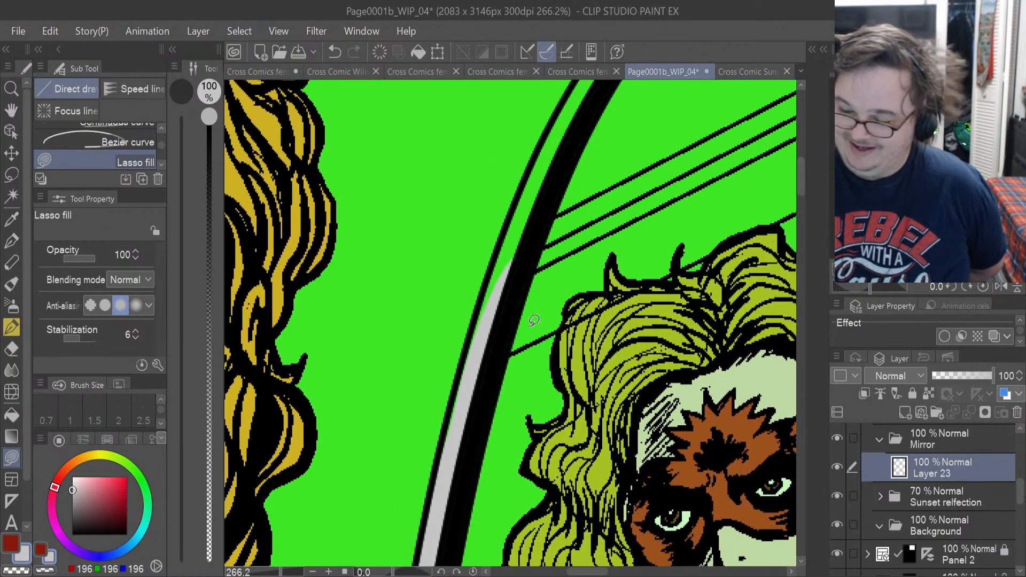
pyautogui.moveTo(522, 271); pyautogui.dragTo(475, 375)
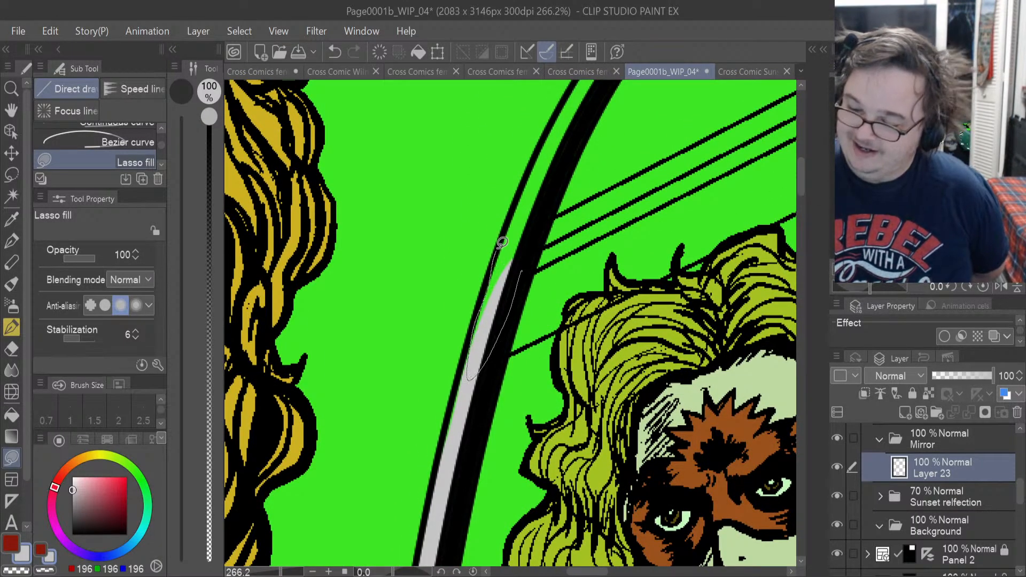
pyautogui.moveTo(502, 242)
pyautogui.mouseDown()
pyautogui.moveTo(534, 155)
pyautogui.moveTo(568, 137)
pyautogui.mouseUp()
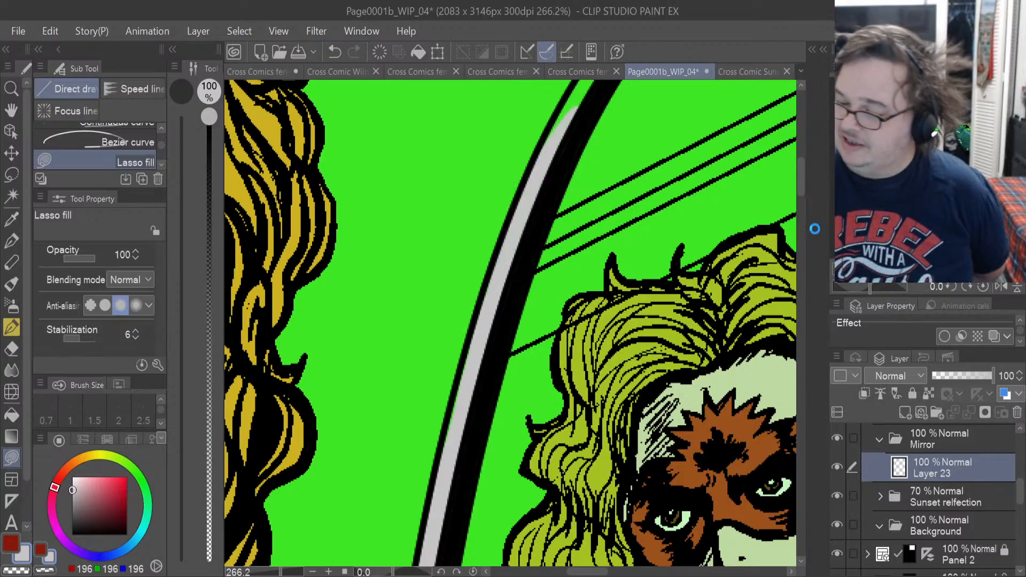
# Fill the upper-left curve of the mirror frame with light grey, up to near the top of the arch.
pyautogui.moveTo(799, 182); pyautogui.dragTo(802, 168)
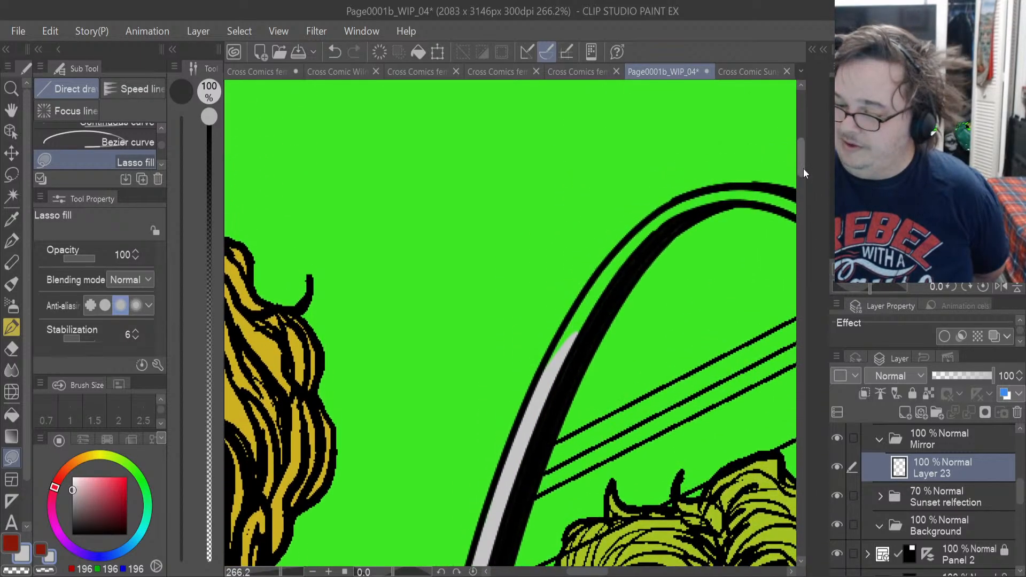
pyautogui.moveTo(582, 344)
pyautogui.mouseDown()
pyautogui.moveTo(646, 232)
pyautogui.moveTo(595, 279)
pyautogui.moveTo(574, 342)
pyautogui.mouseUp()
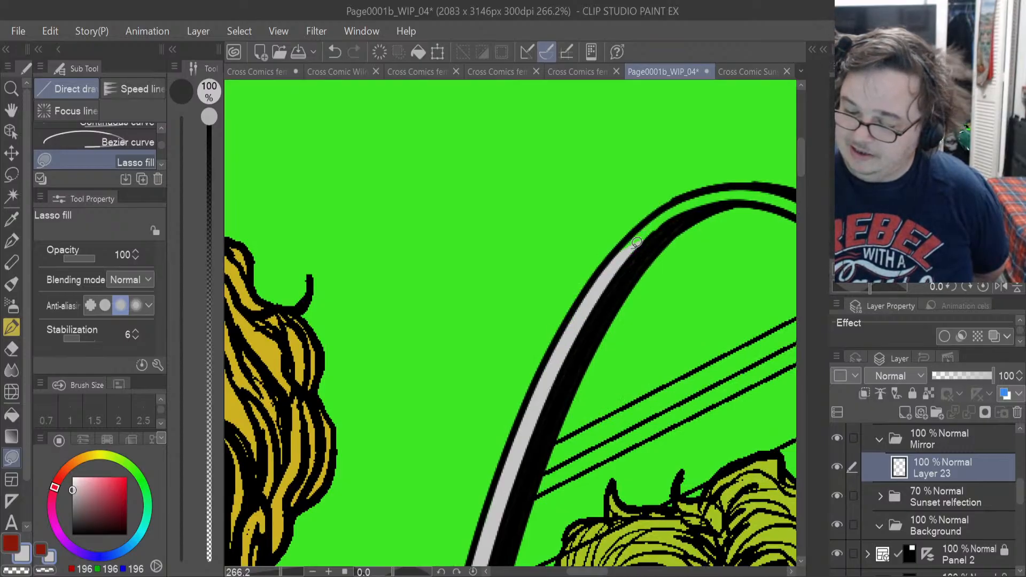
pyautogui.moveTo(641, 254); pyautogui.dragTo(714, 202)
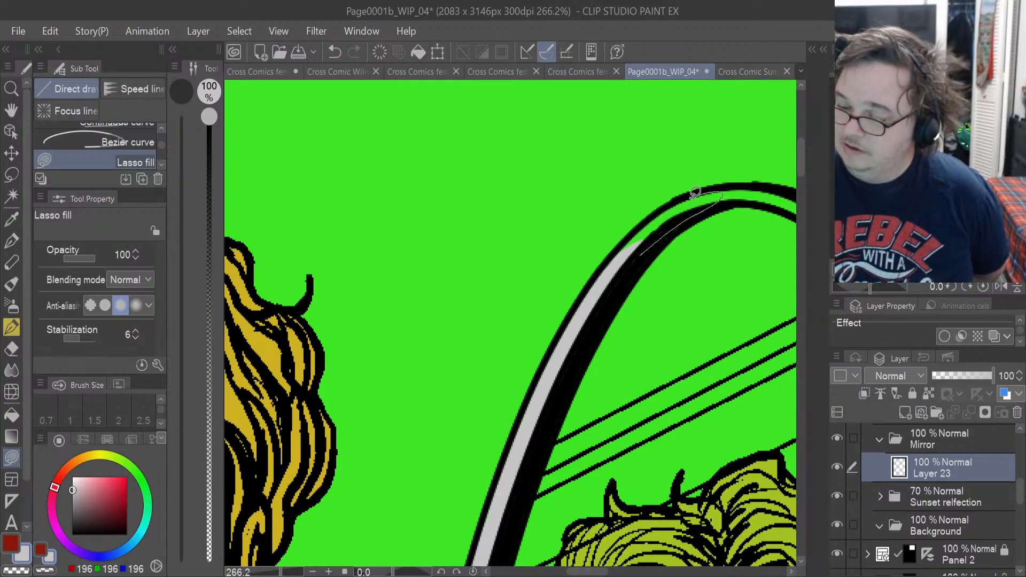
pyautogui.moveTo(637, 225); pyautogui.dragTo(602, 303)
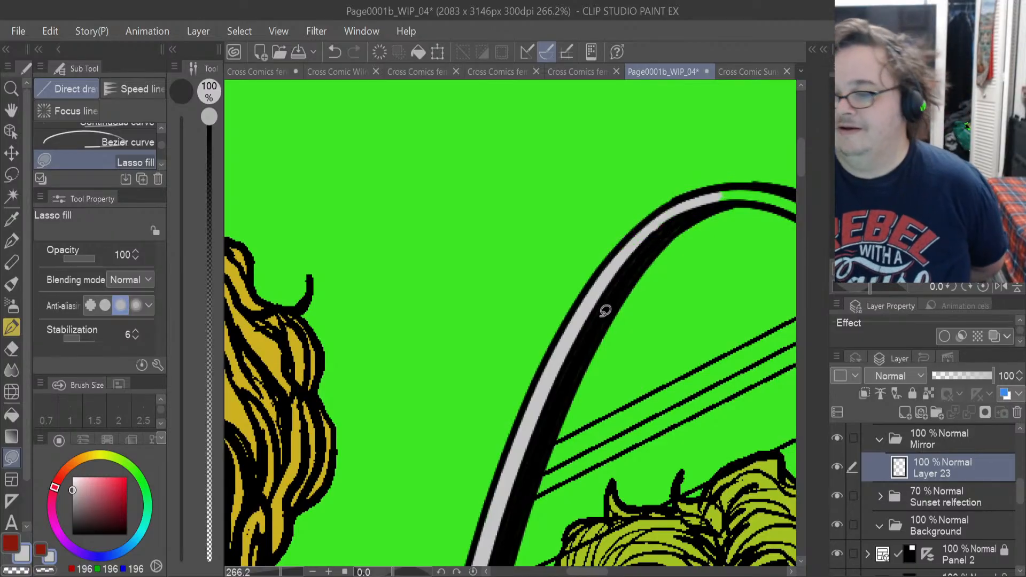
# Fill the top of the mirror's arch and both bands of its upper-right curve, down past the diagonal glare lines.
pyautogui.moveTo(590, 572); pyautogui.dragTo(615, 575)
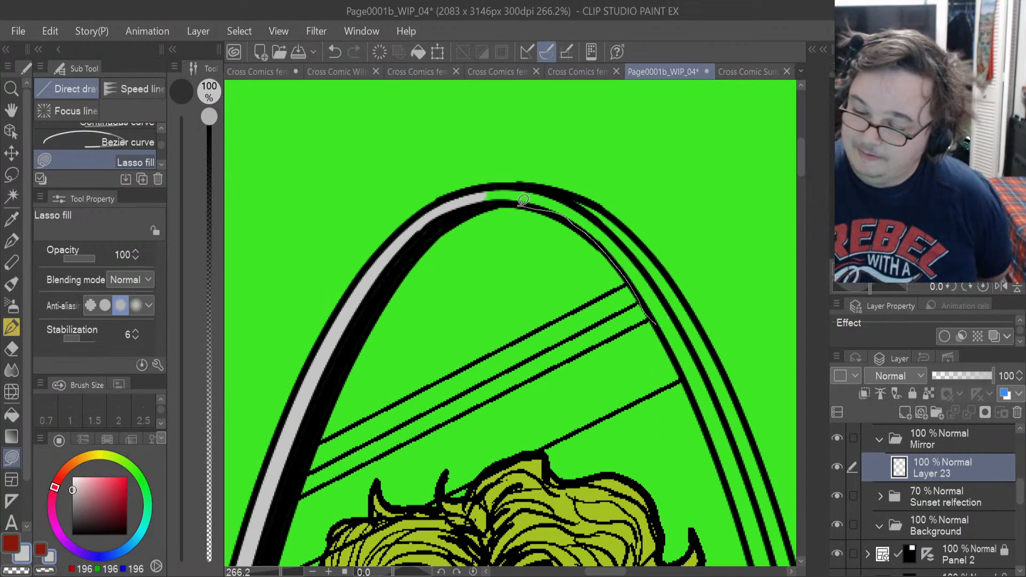
pyautogui.moveTo(653, 314)
pyautogui.mouseDown()
pyautogui.moveTo(489, 186)
pyautogui.moveTo(598, 199)
pyautogui.mouseUp()
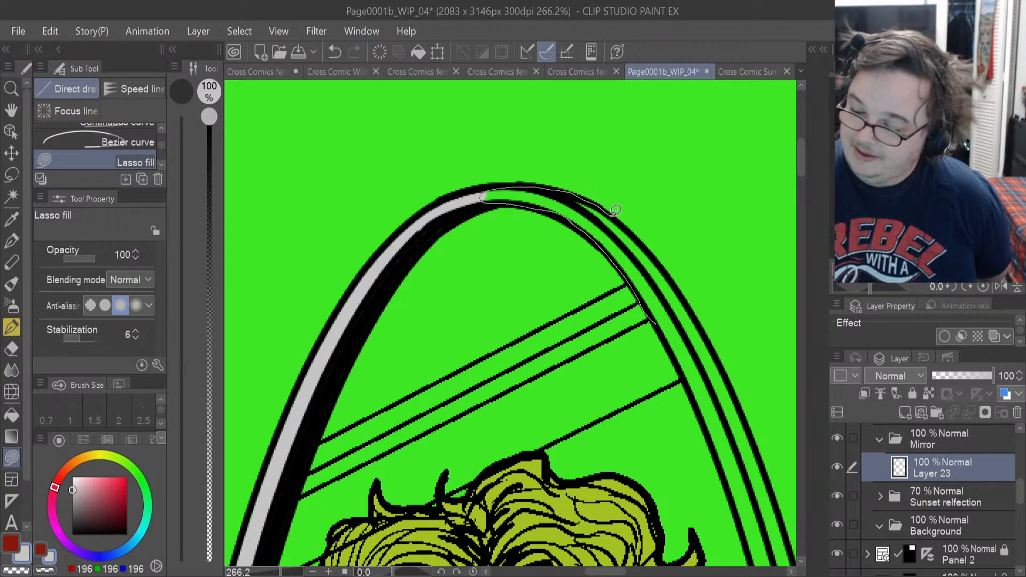
pyautogui.moveTo(667, 258)
pyautogui.mouseDown()
pyautogui.moveTo(687, 311)
pyautogui.moveTo(654, 322)
pyautogui.moveTo(680, 353)
pyautogui.moveTo(707, 430)
pyautogui.moveTo(748, 444)
pyautogui.mouseUp()
pyautogui.moveTo(739, 390); pyautogui.dragTo(716, 349)
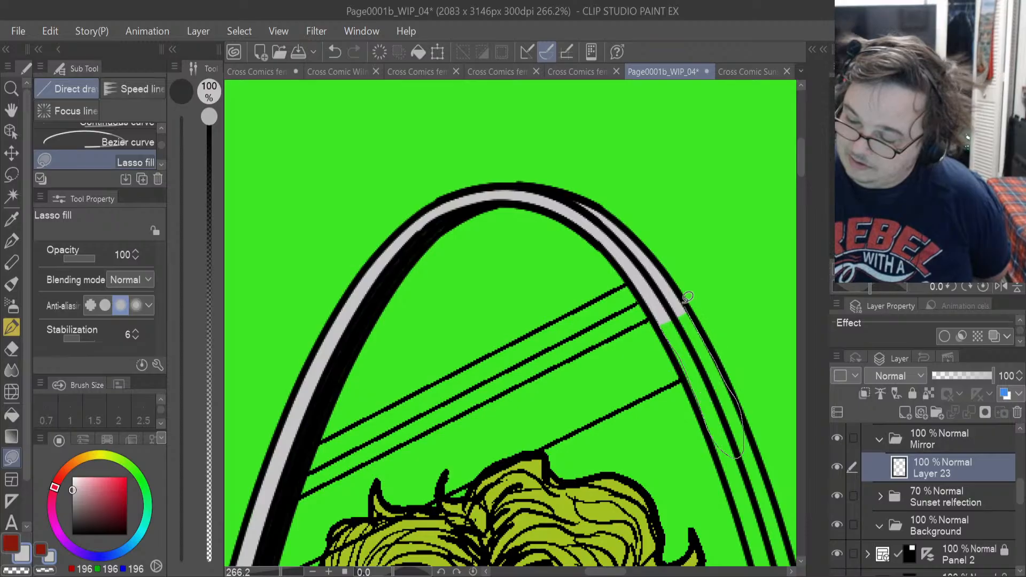
pyautogui.moveTo(687, 296); pyautogui.dragTo(673, 318)
pyautogui.moveTo(695, 377)
pyautogui.mouseDown()
pyautogui.moveTo(691, 339)
pyautogui.moveTo(662, 315)
pyautogui.mouseUp()
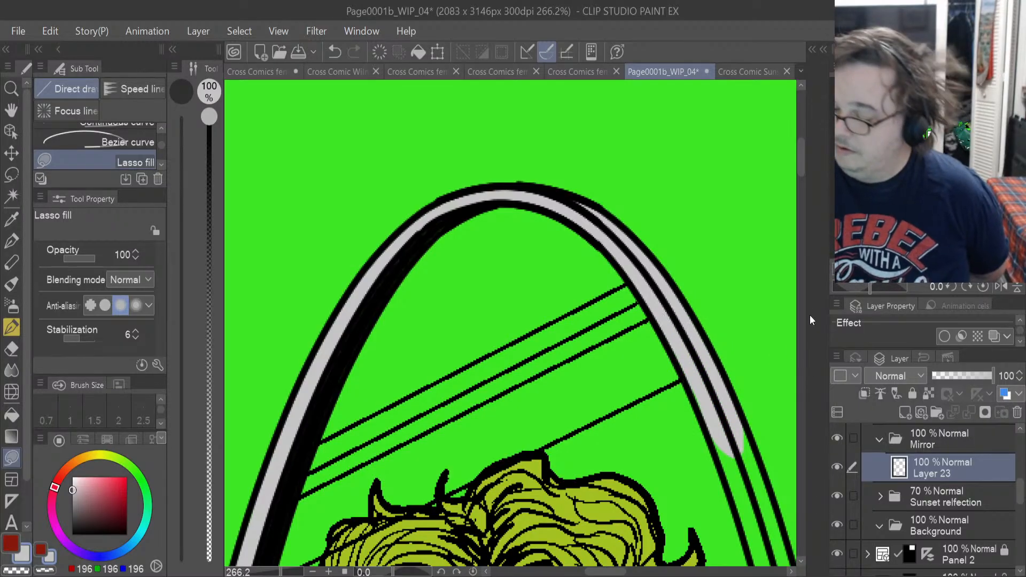
# Lasso-fill both bands of the mirror's right frame beside the upper part of the reflection's hair with light grey.
pyautogui.moveTo(799, 168); pyautogui.dragTo(800, 194)
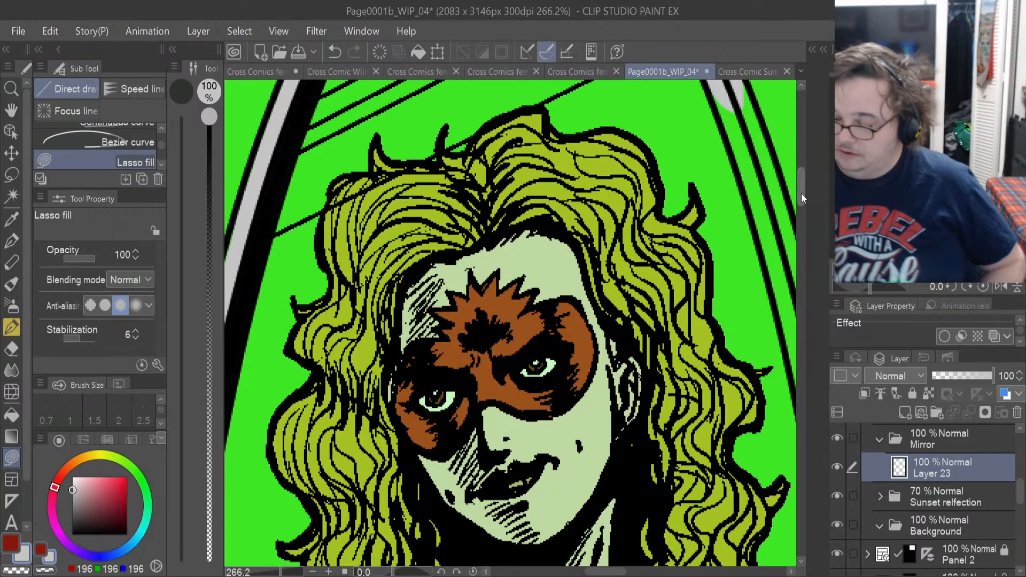
pyautogui.moveTo(613, 574); pyautogui.dragTo(626, 575)
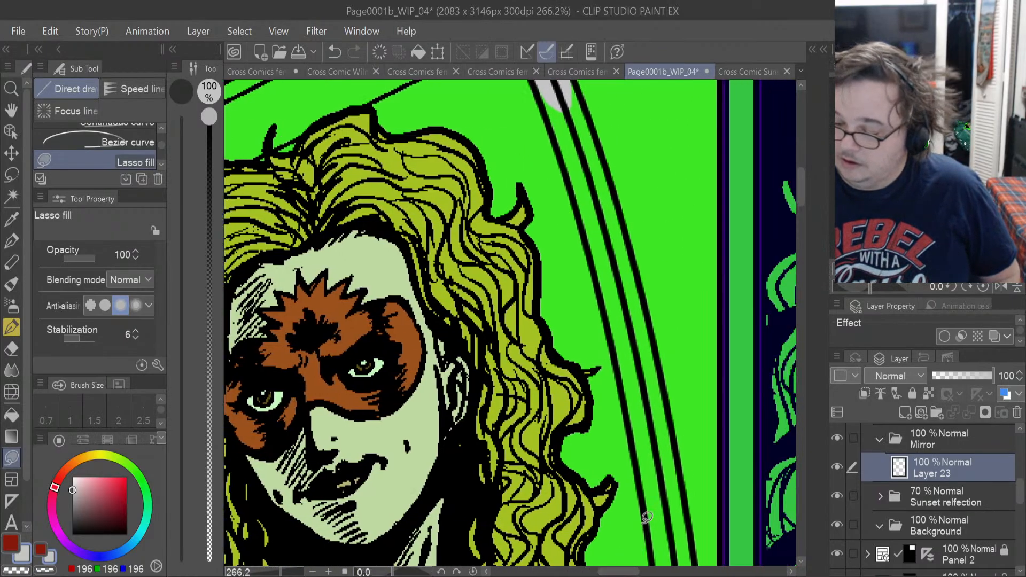
pyautogui.moveTo(617, 361); pyautogui.dragTo(604, 294)
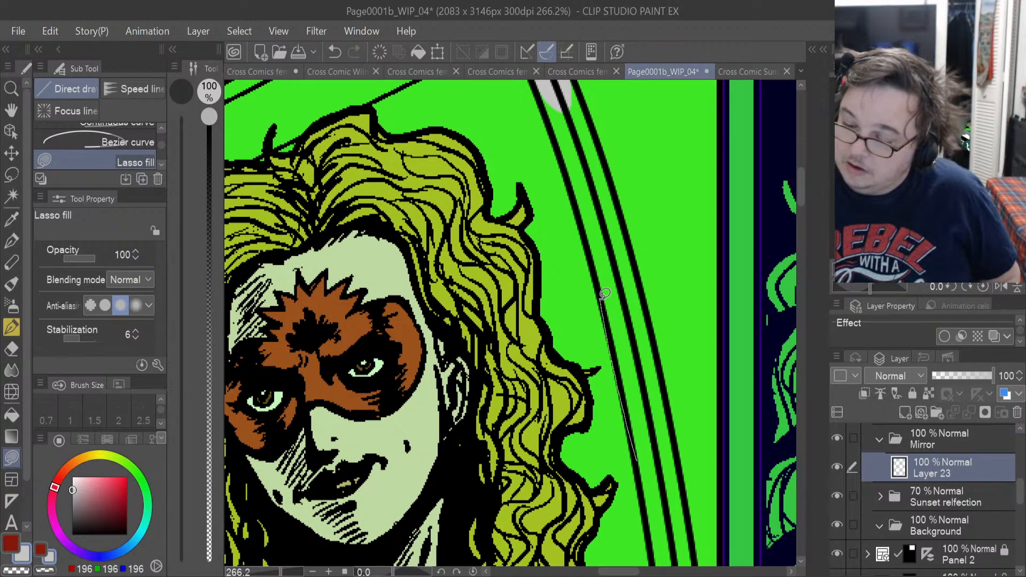
pyautogui.moveTo(583, 217)
pyautogui.mouseDown()
pyautogui.moveTo(548, 122)
pyautogui.moveTo(551, 88)
pyautogui.mouseUp()
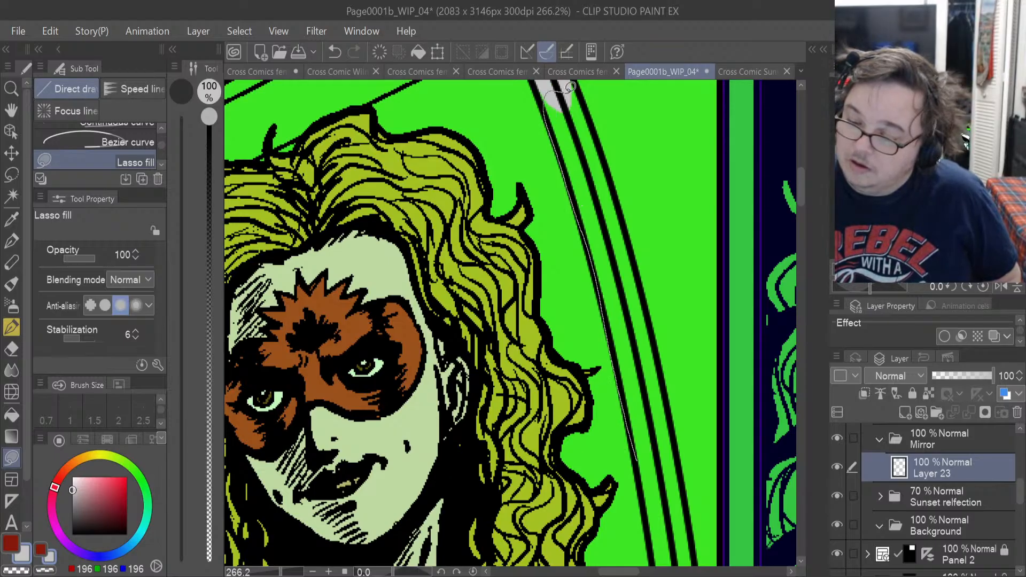
pyautogui.moveTo(605, 141)
pyautogui.mouseDown()
pyautogui.moveTo(656, 355)
pyautogui.moveTo(657, 446)
pyautogui.mouseUp()
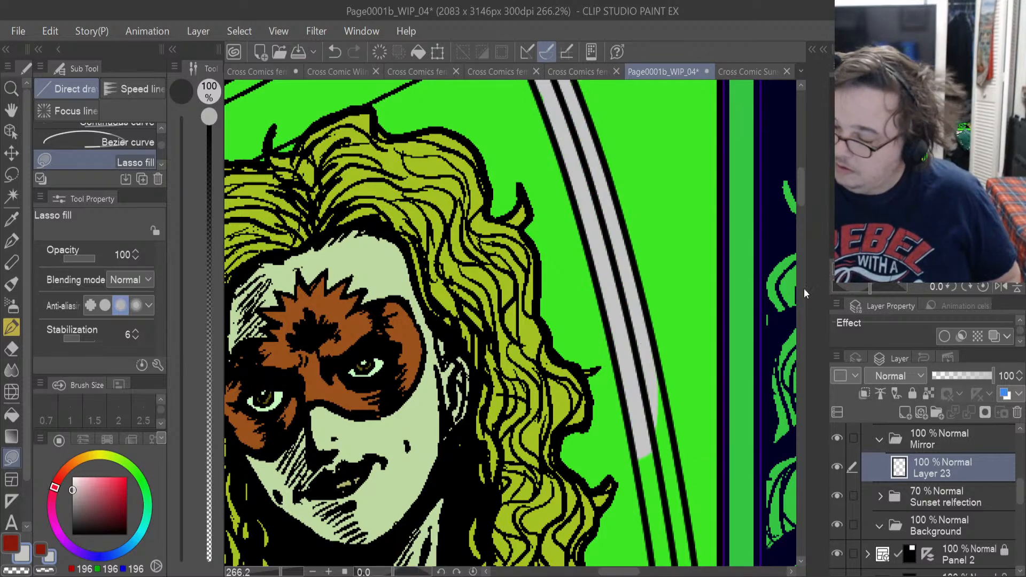
# Continue the light grey fill down the right frame's double band toward the reflection's shoulder.
pyautogui.moveTo(800, 197); pyautogui.dragTo(800, 213)
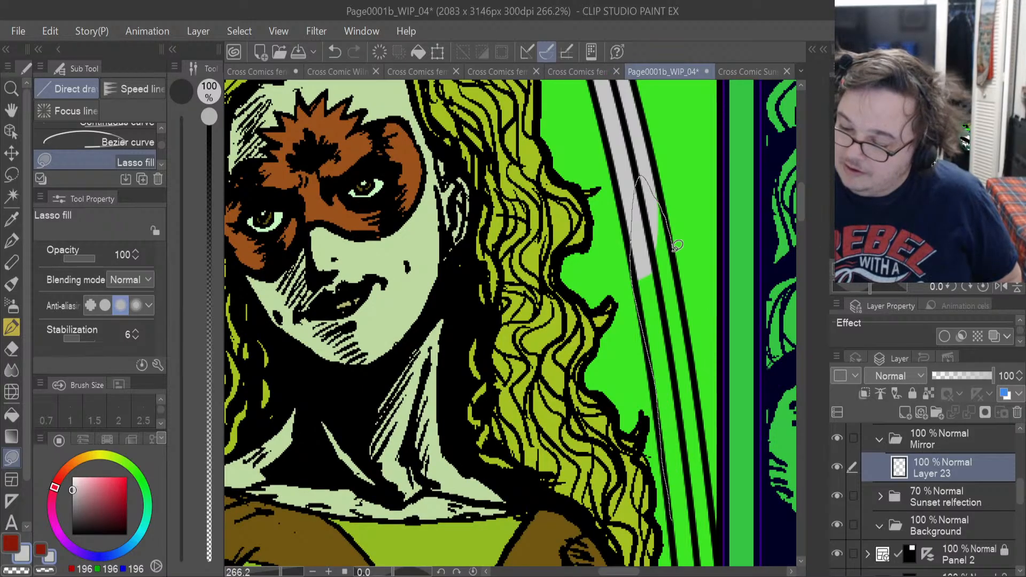
pyautogui.moveTo(699, 348)
pyautogui.mouseDown()
pyautogui.moveTo(706, 471)
pyautogui.moveTo(686, 518)
pyautogui.mouseUp()
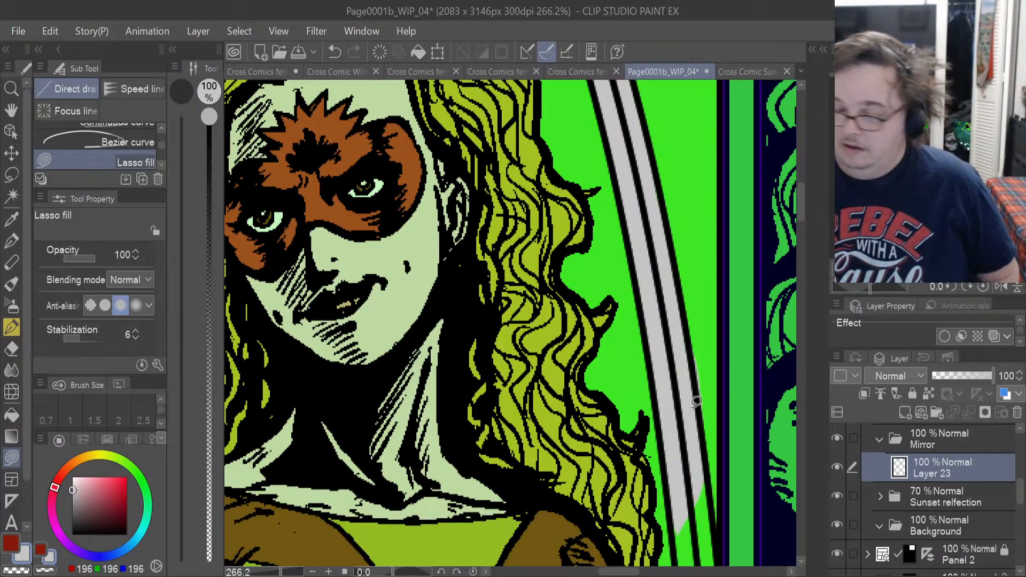
pyautogui.click(15, 350)
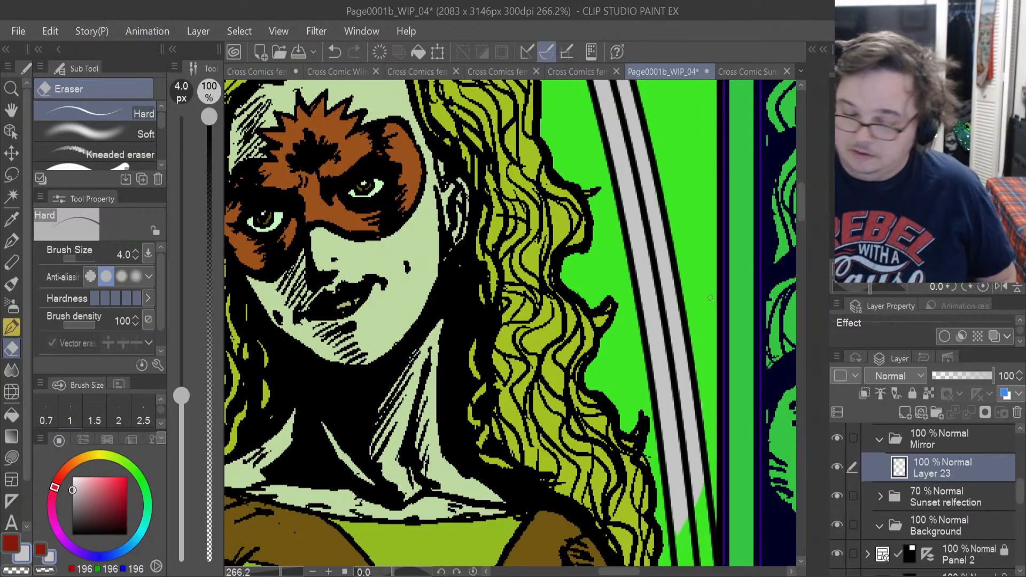
pyautogui.click(20, 458)
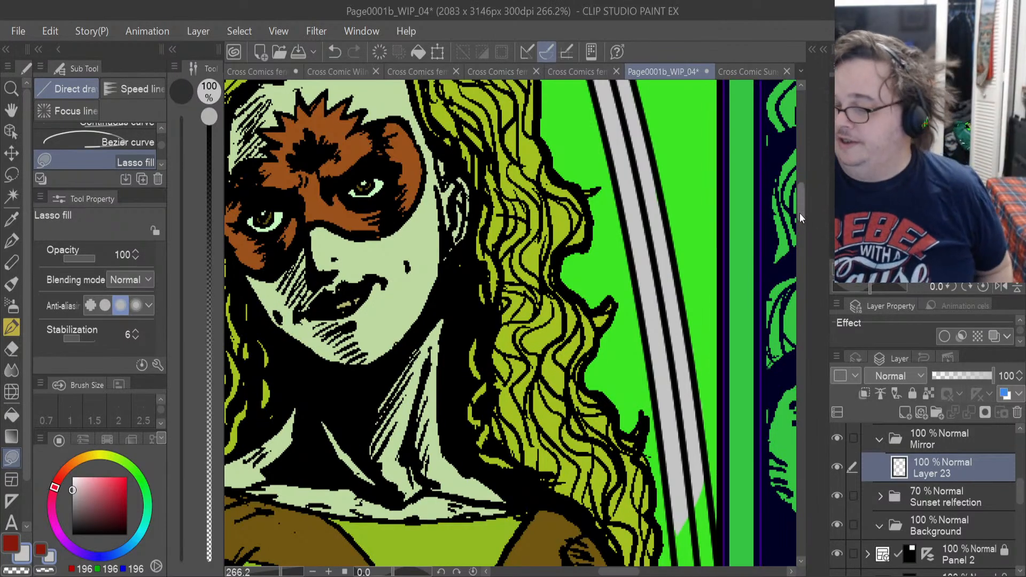
# Lasso-fill the mirror's right frame with light grey from the reflection's shoulder down past her upper arm.
pyautogui.moveTo(800, 213); pyautogui.dragTo(802, 244)
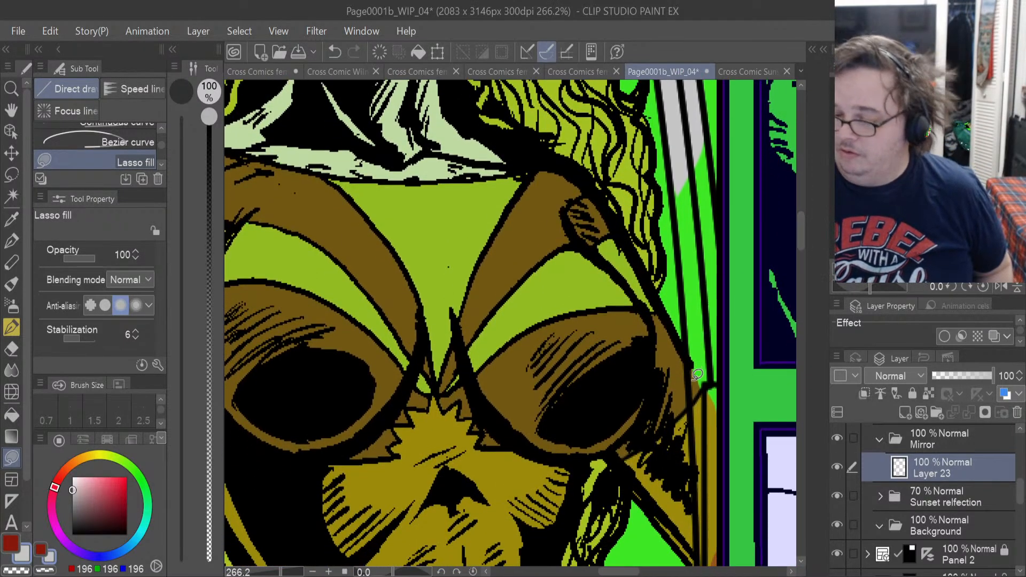
pyautogui.moveTo(689, 398); pyautogui.dragTo(687, 313)
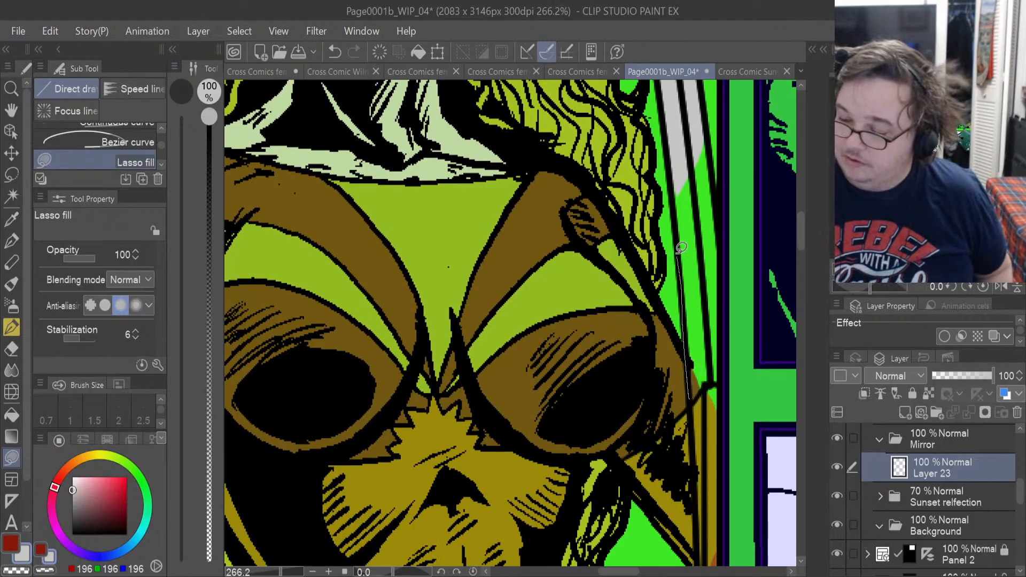
pyautogui.moveTo(719, 199); pyautogui.dragTo(726, 354)
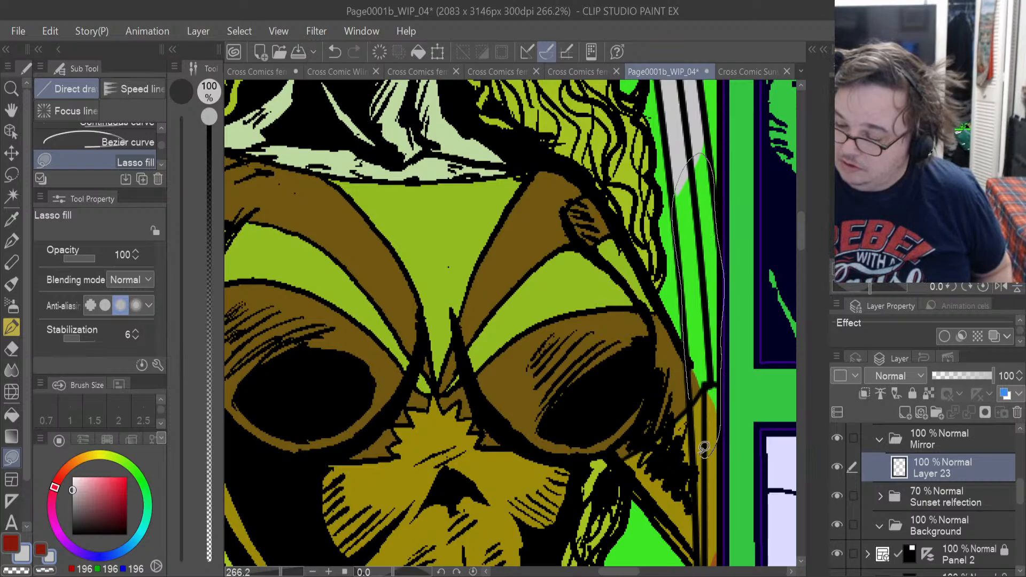
pyautogui.moveTo(694, 405); pyautogui.dragTo(695, 404)
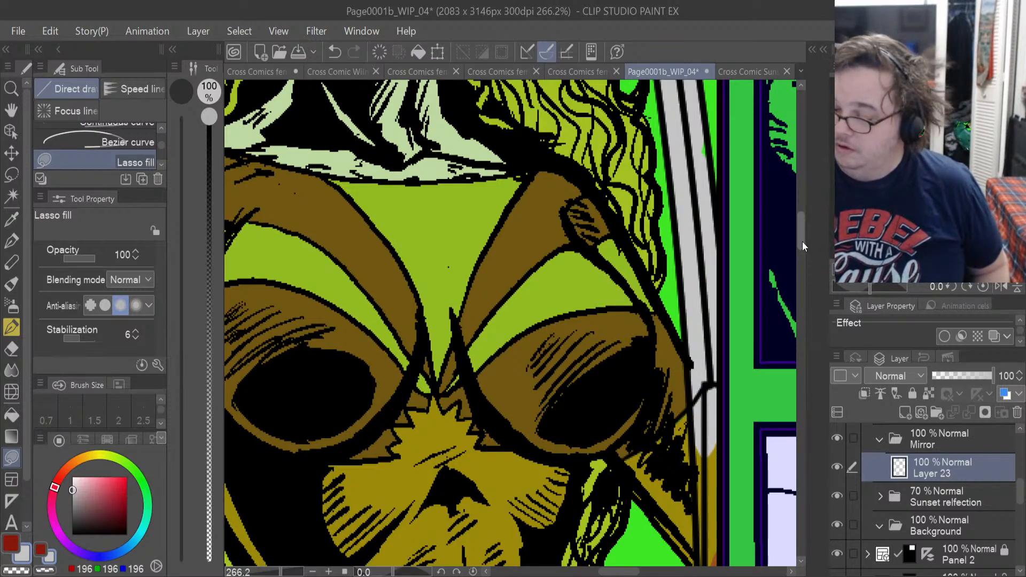
pyautogui.moveTo(803, 242); pyautogui.dragTo(803, 258)
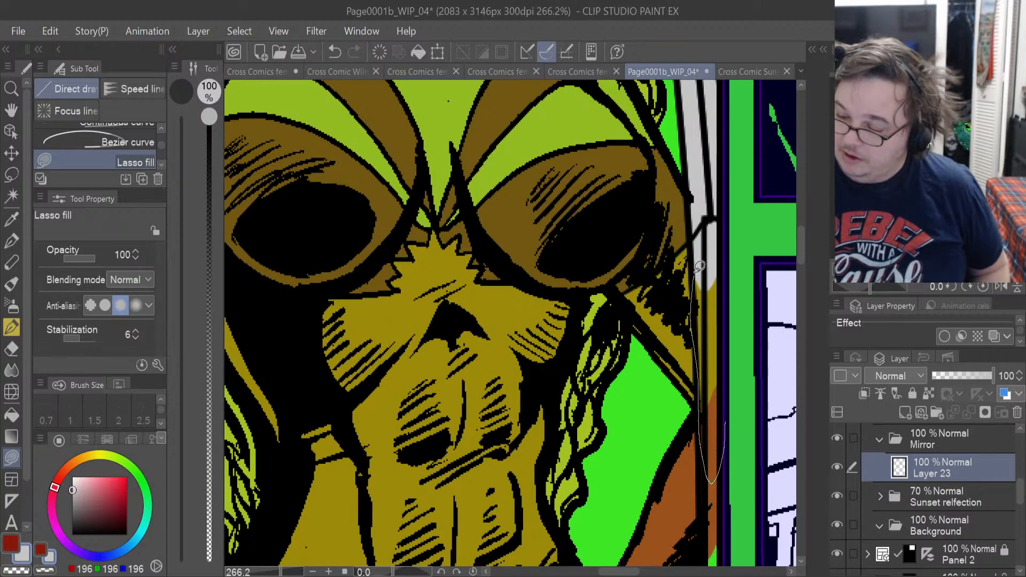
pyautogui.moveTo(699, 266)
pyautogui.mouseDown()
pyautogui.moveTo(721, 246)
pyautogui.moveTo(700, 259)
pyautogui.mouseUp()
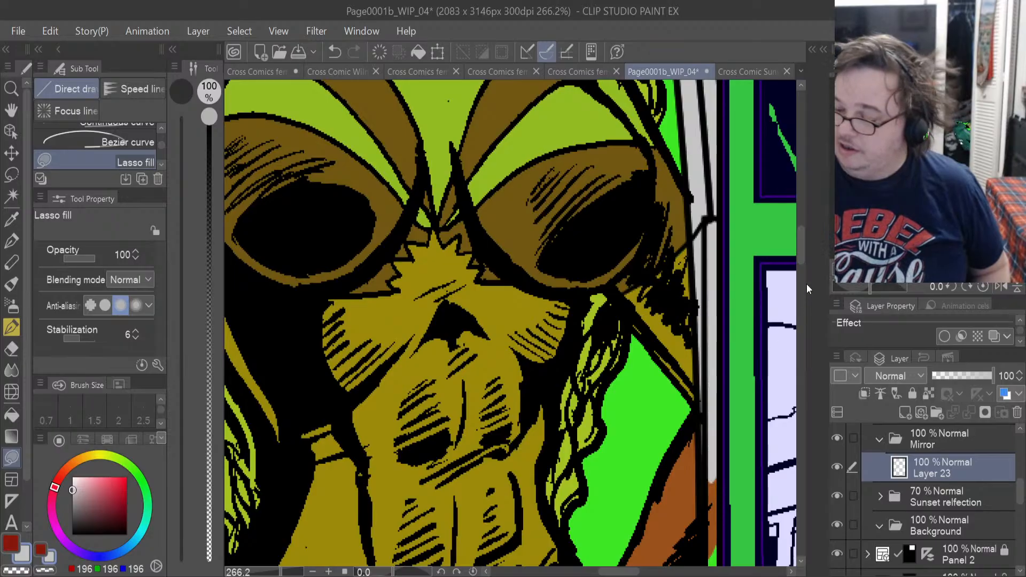
# Continue the light grey fill down the narrow right frame strip beside the reflection's forearm and the hand on her hip.
pyautogui.moveTo(801, 252); pyautogui.dragTo(804, 266)
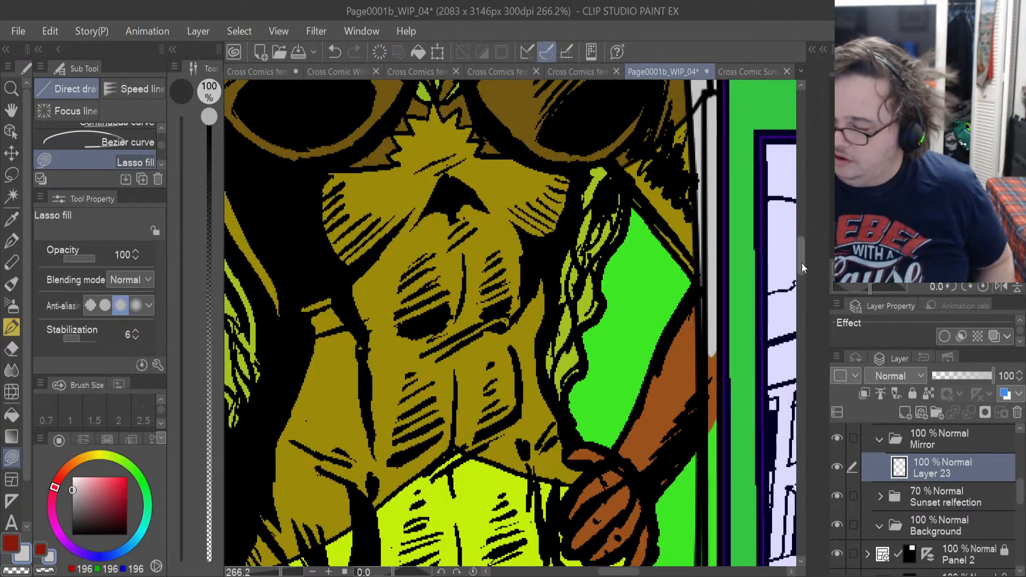
pyautogui.scroll(-1, 801, 264)
pyautogui.moveTo(800, 265); pyautogui.dragTo(803, 284)
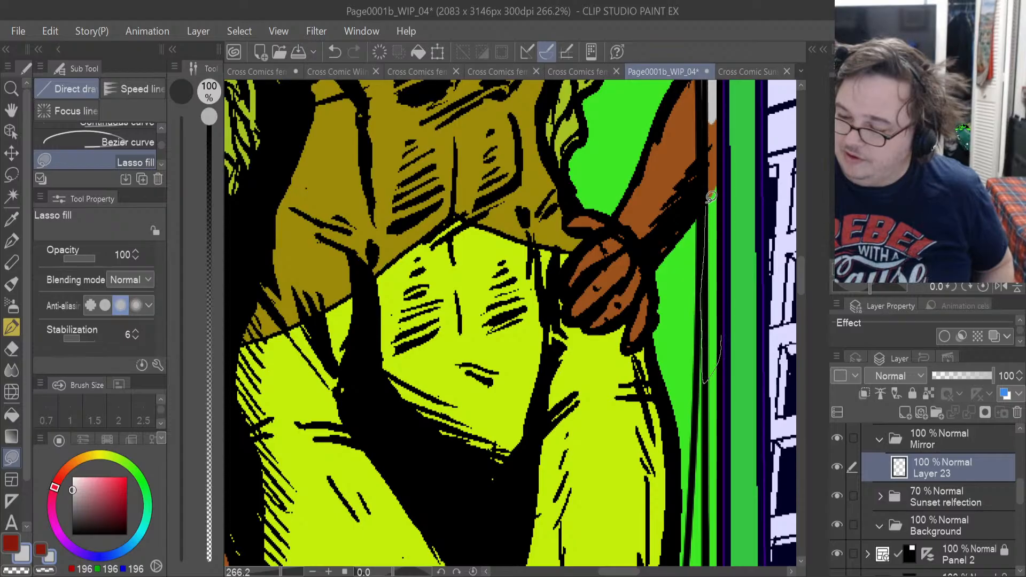
pyautogui.moveTo(730, 119); pyautogui.dragTo(725, 101)
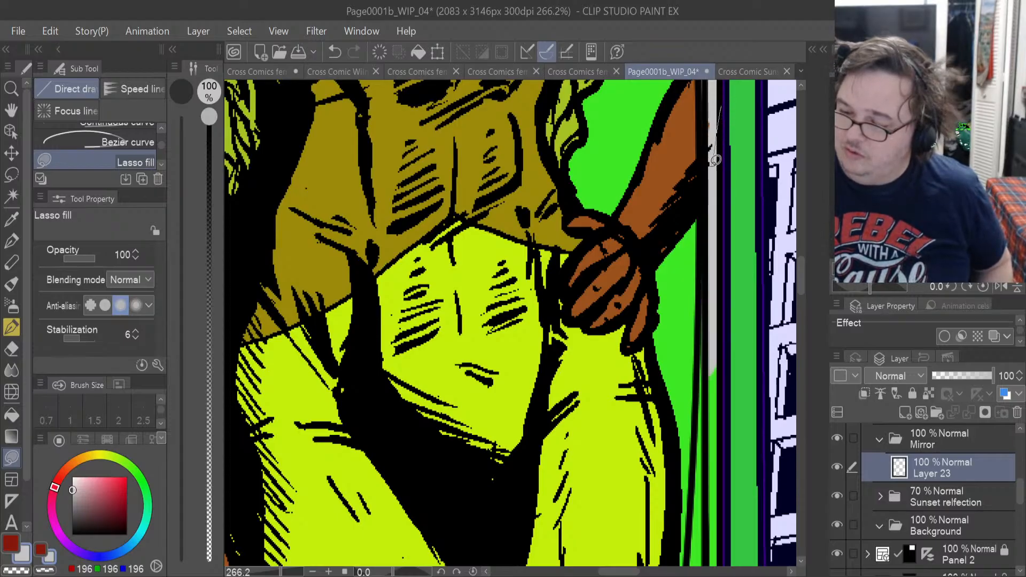
pyautogui.moveTo(714, 159); pyautogui.dragTo(713, 161)
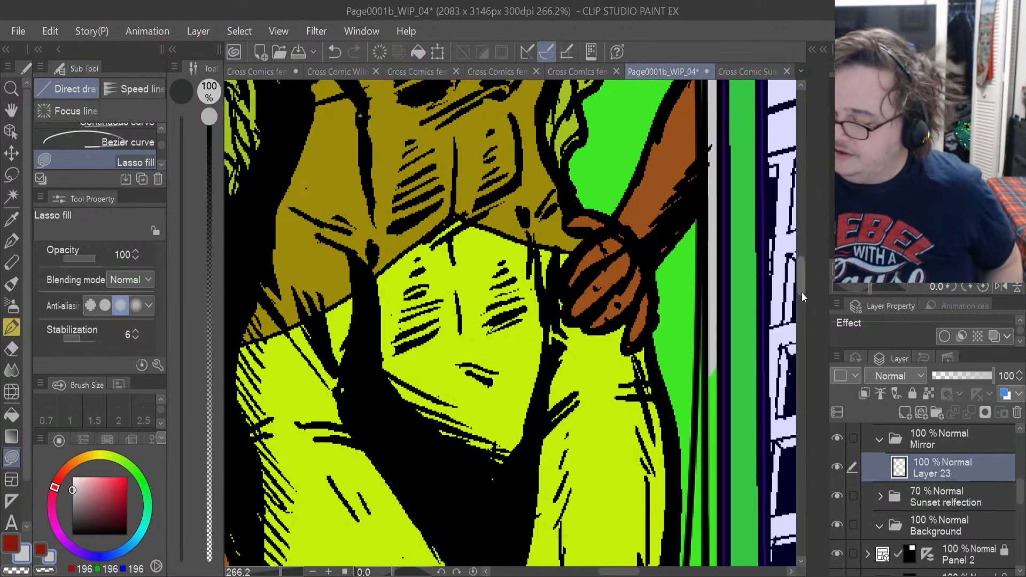
# Fill both grey bands of the right frame beside the reflection's thigh, down to knee level.
pyautogui.moveTo(800, 281); pyautogui.dragTo(800, 297)
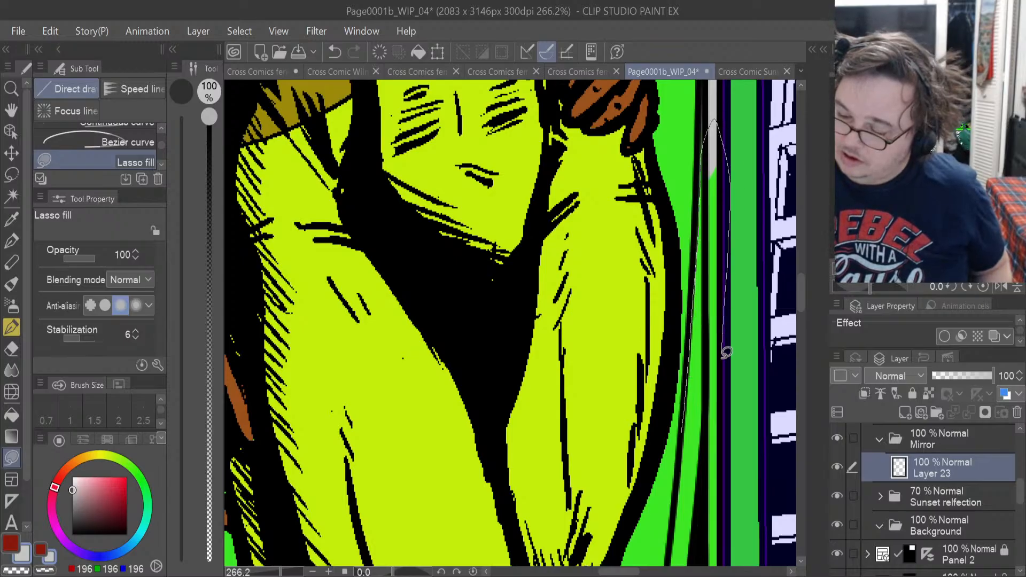
pyautogui.moveTo(700, 461); pyautogui.dragTo(708, 440)
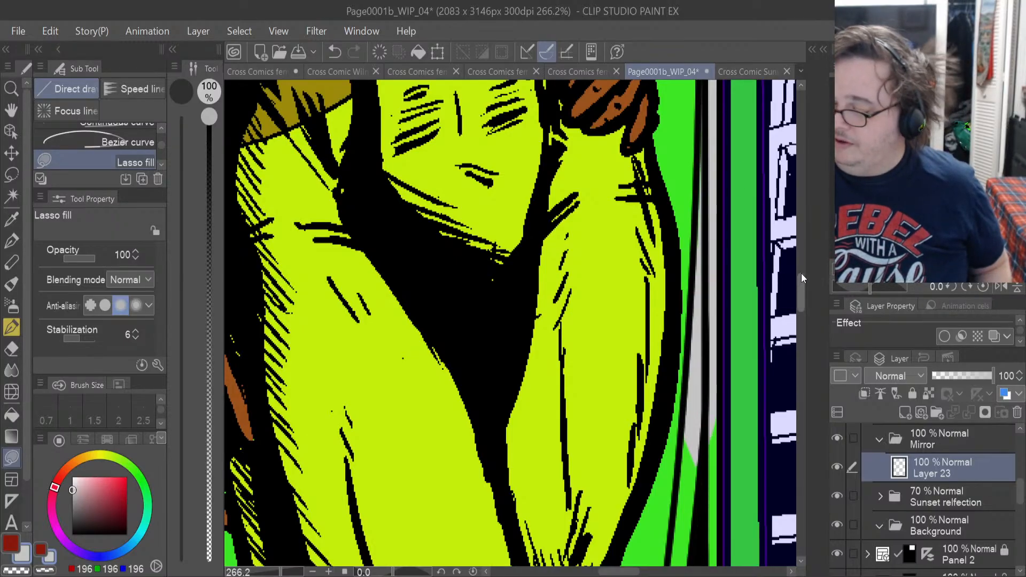
pyautogui.moveTo(800, 278); pyautogui.dragTo(803, 320)
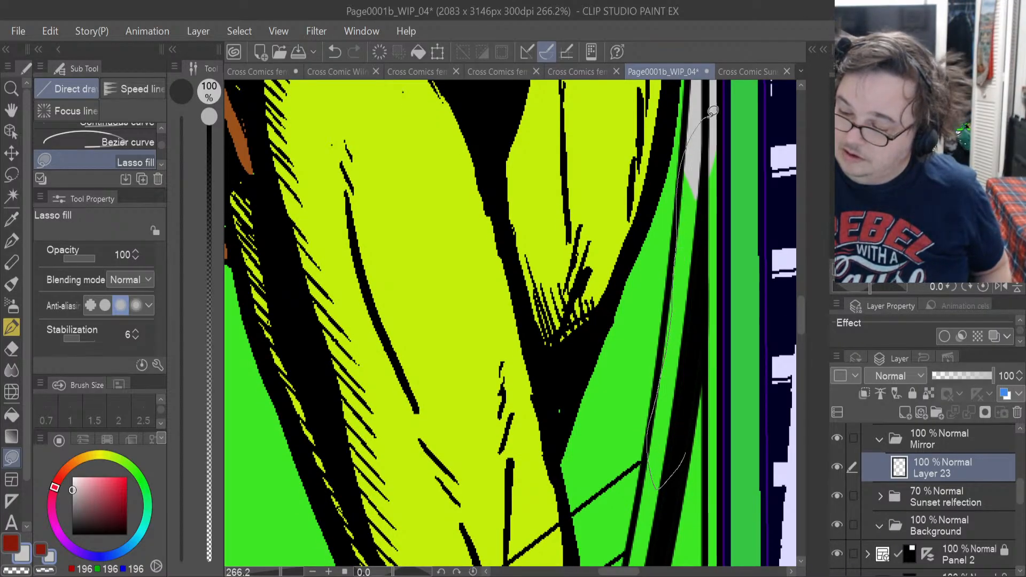
pyautogui.moveTo(731, 199); pyautogui.dragTo(726, 334)
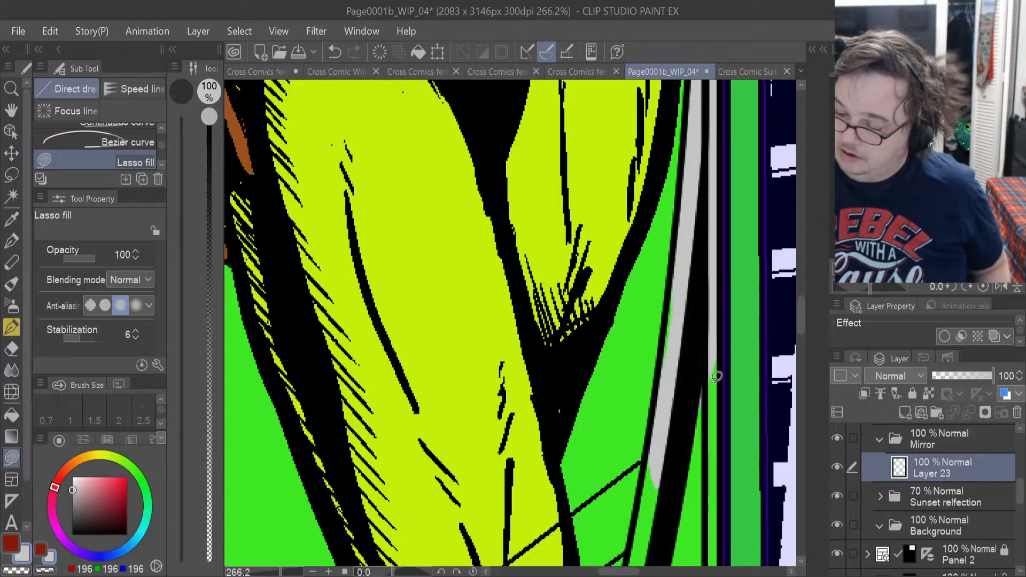
pyautogui.click(11, 348)
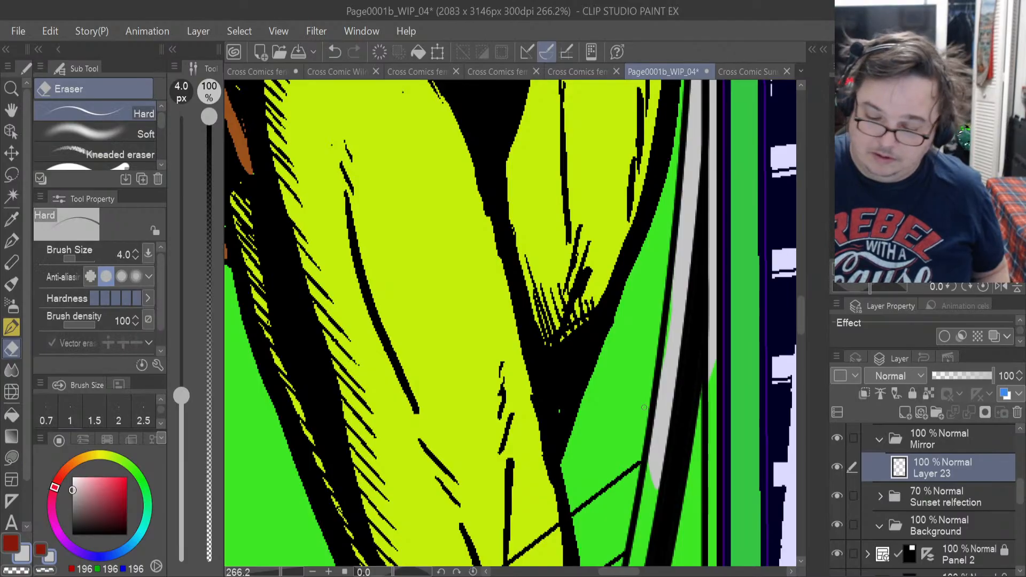
pyautogui.click(17, 457)
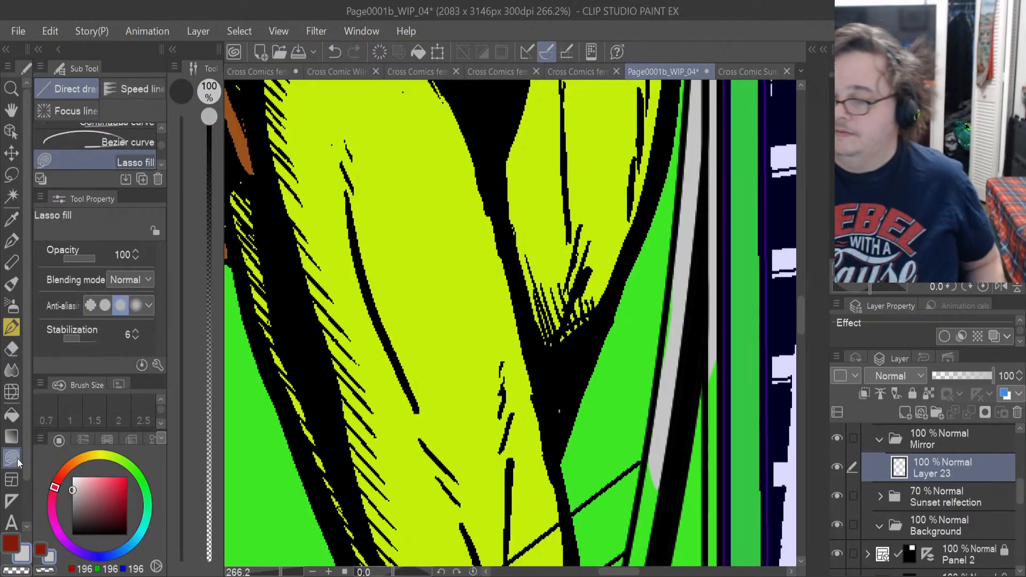
# Finish the light grey fill of the right frame's outer strip and inner curved band down to the panel's lower border.
pyautogui.moveTo(800, 320); pyautogui.dragTo(802, 346)
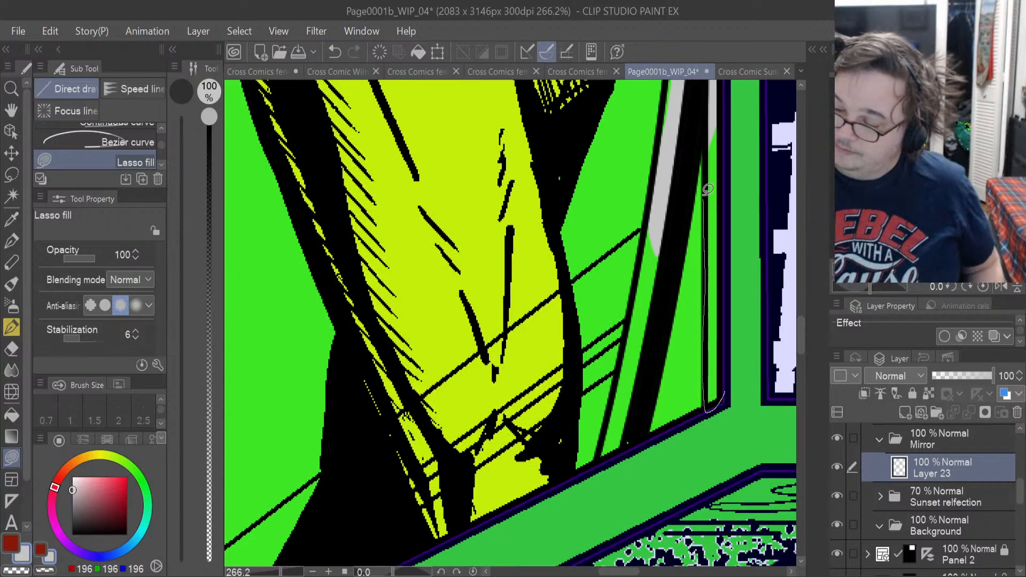
pyautogui.moveTo(726, 112); pyautogui.dragTo(723, 337)
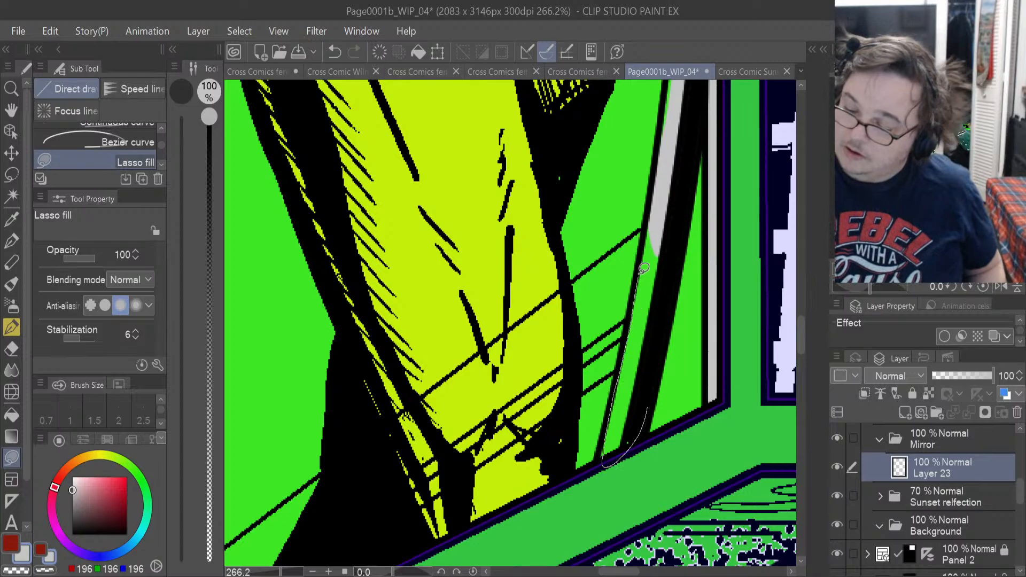
pyautogui.moveTo(681, 190); pyautogui.dragTo(661, 400)
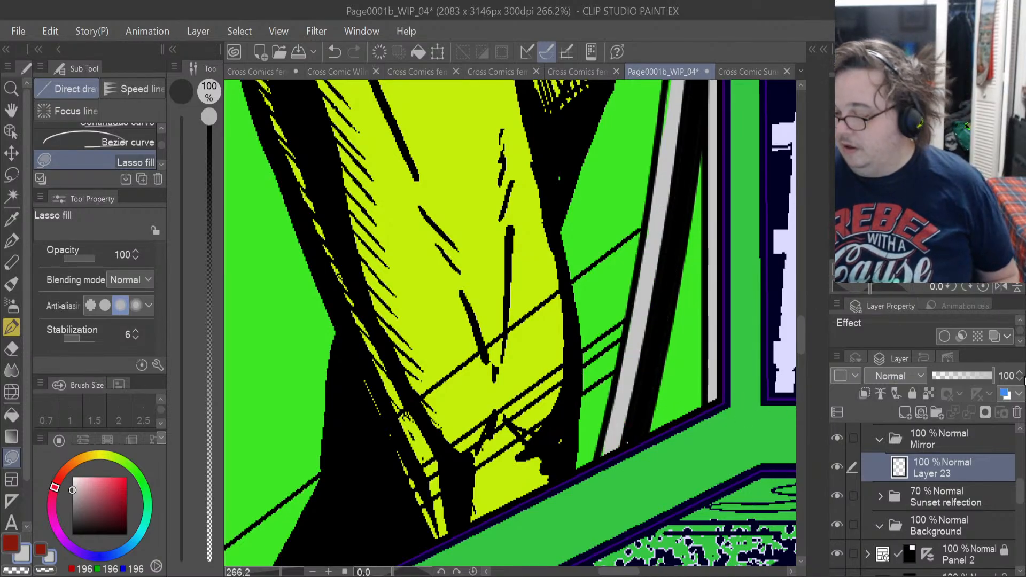
# Add a new raster layer above the frame fill in the Mirror folder and bring the whole mirror into view.
pyautogui.click(907, 416)
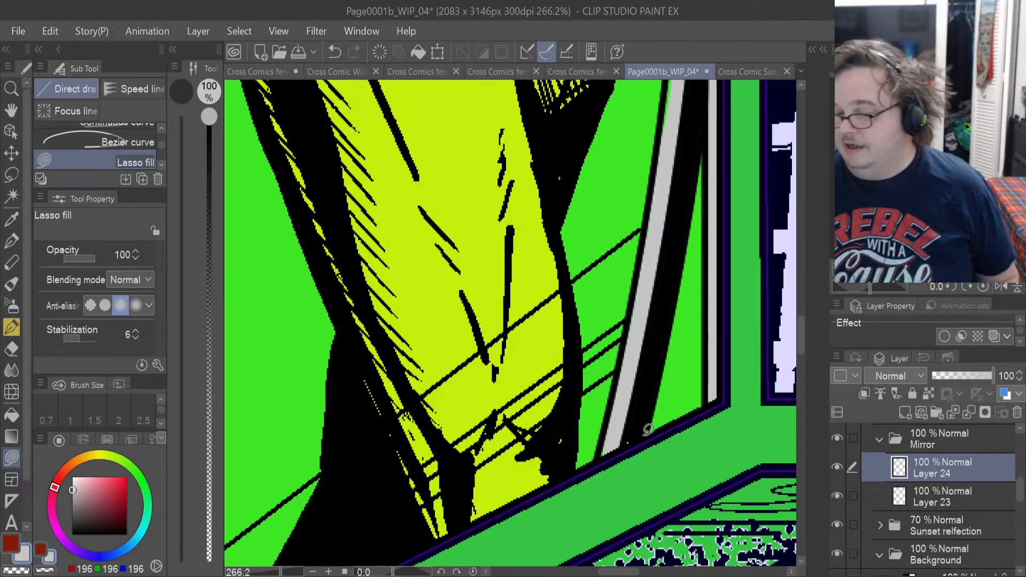
pyautogui.scroll(-3, 648, 429)
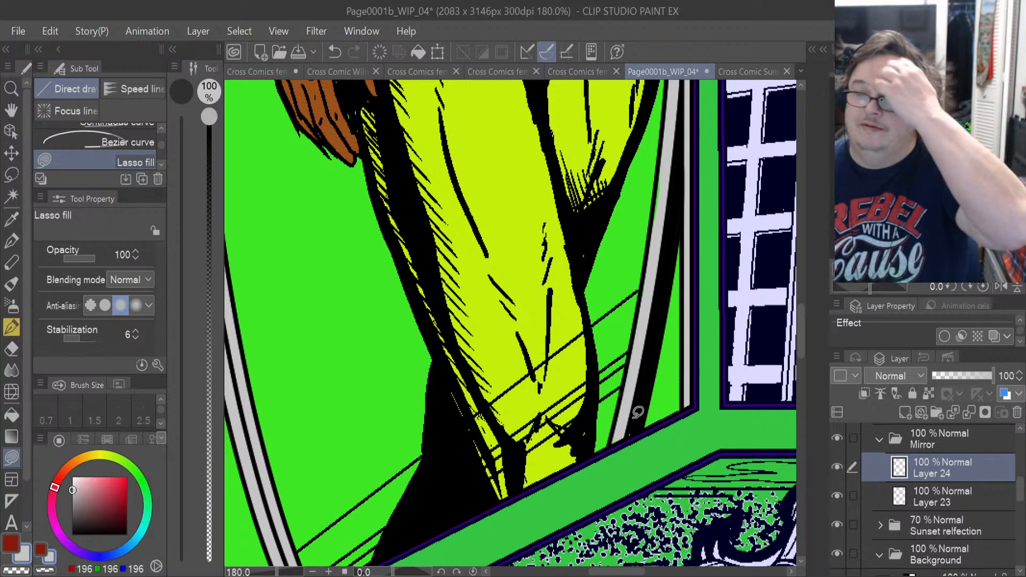
pyautogui.scroll(-1, 637, 412)
pyautogui.scroll(-2, 637, 412)
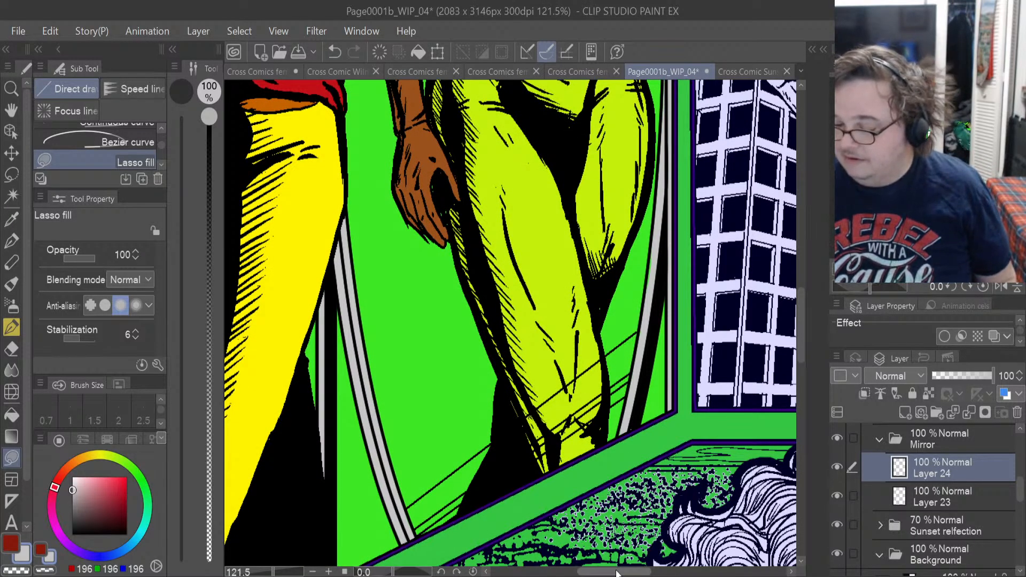
pyautogui.moveTo(616, 573); pyautogui.dragTo(609, 573)
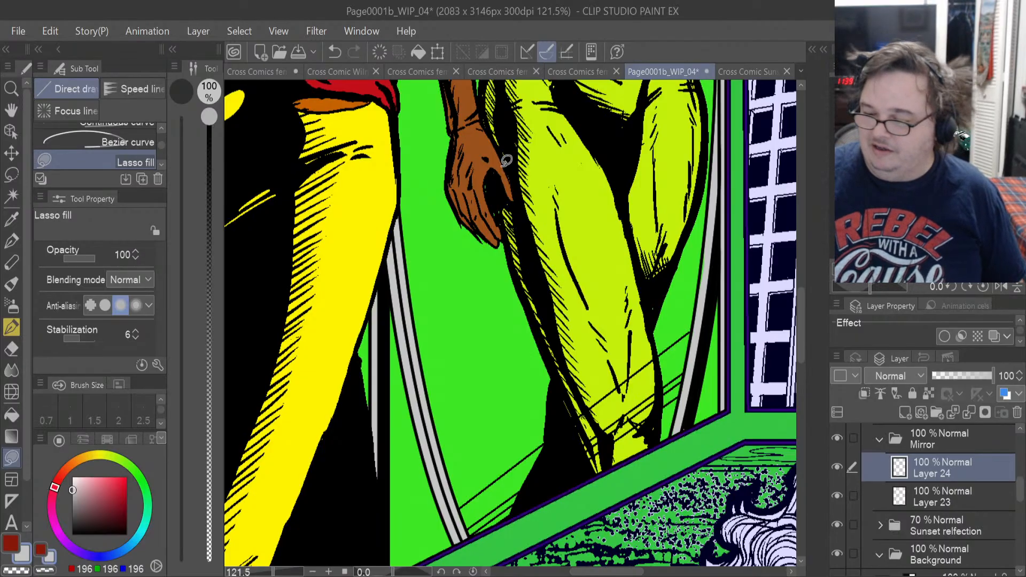
pyautogui.scroll(-5, 507, 160)
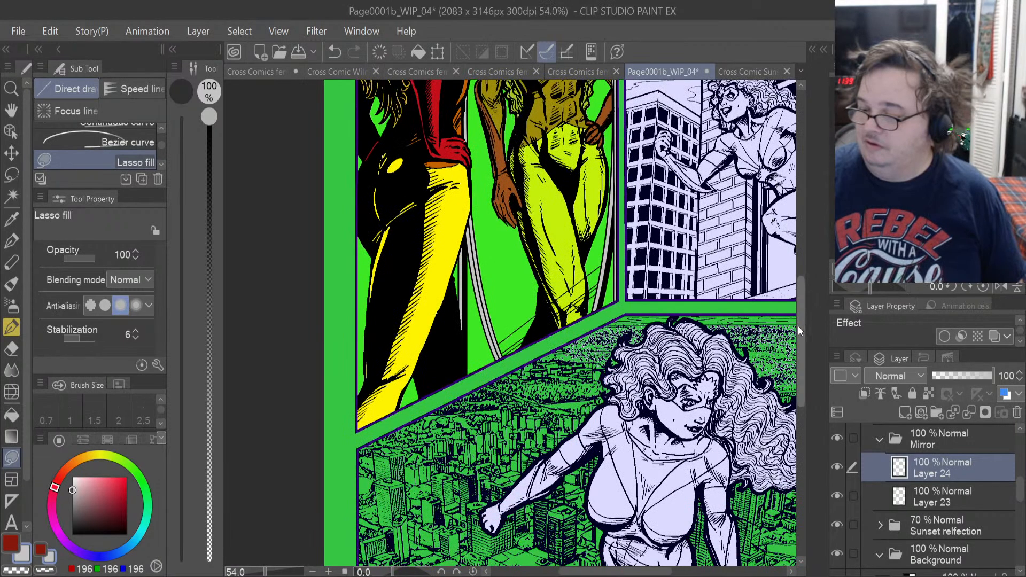
pyautogui.moveTo(797, 325); pyautogui.dragTo(798, 253)
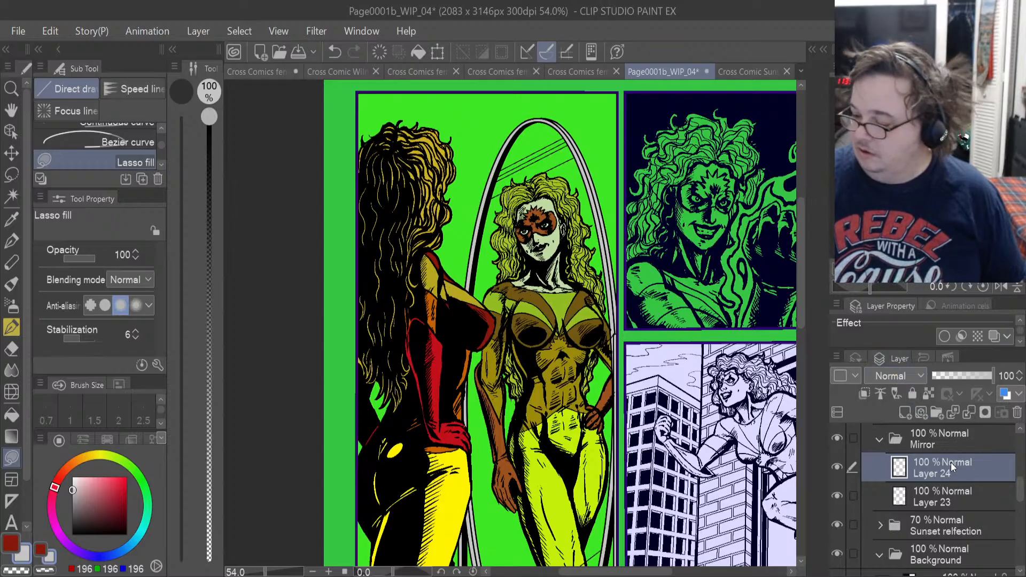
# Auto-select the mirror's glass area below the glare lines, referring only to the mirror line art layer.
pyautogui.click(19, 199)
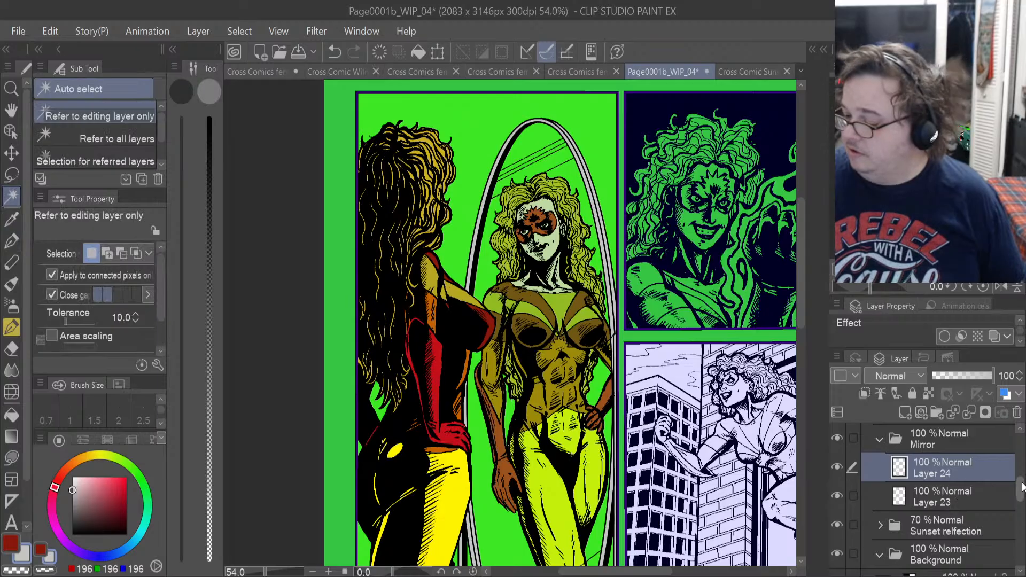
pyautogui.moveTo(1021, 485); pyautogui.dragTo(1022, 450)
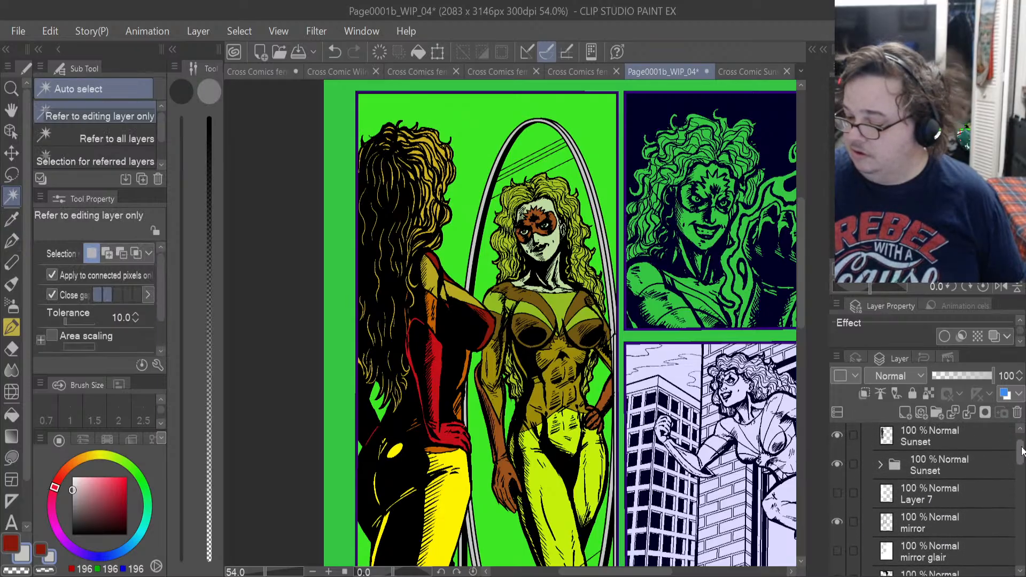
pyautogui.click(936, 516)
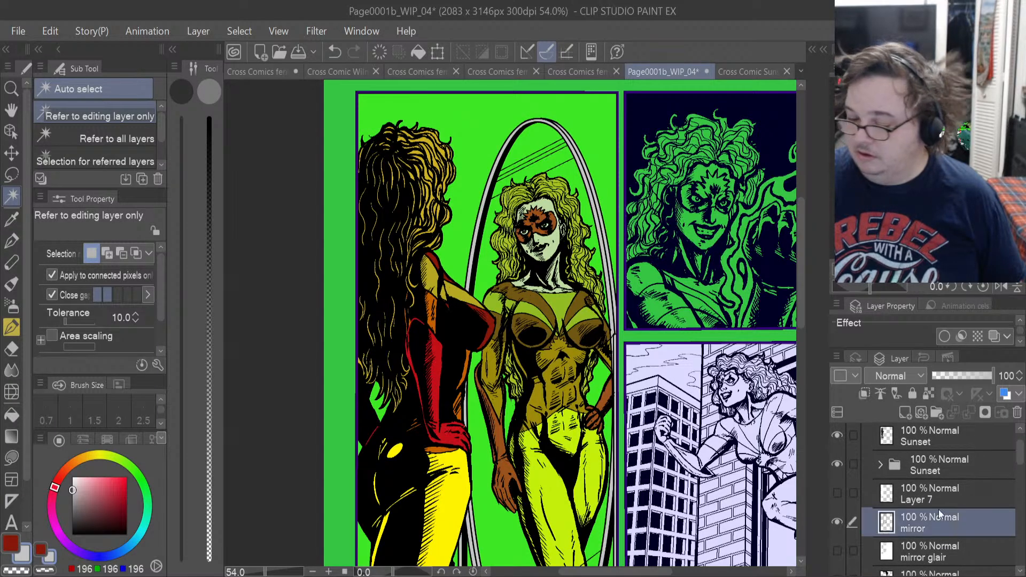
pyautogui.click(497, 535)
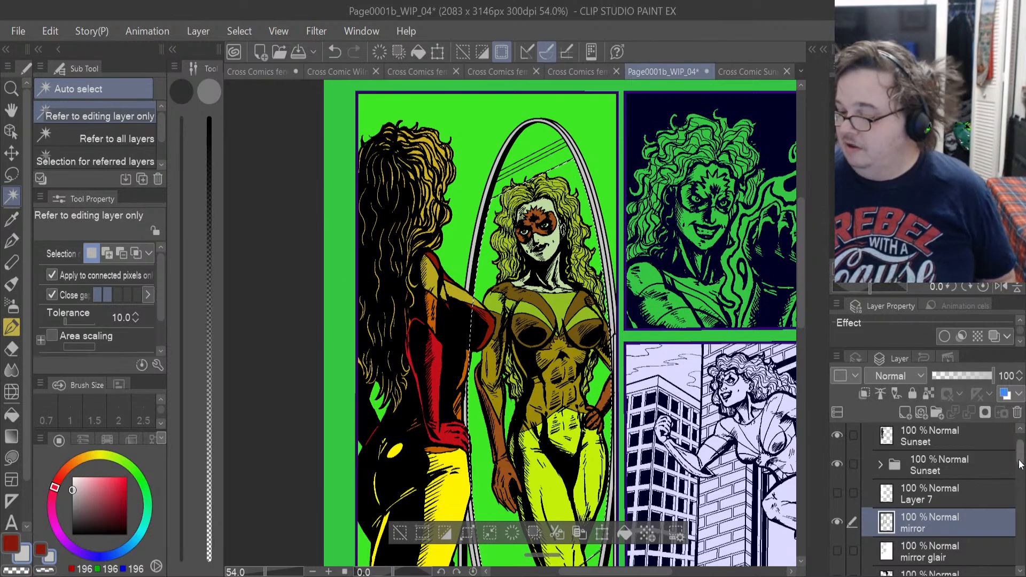
# Fill the selected glass area on Layer 24 with pale cyan, RGB 210, 250, 255.
pyautogui.scroll(-3, 1020, 480)
pyautogui.moveTo(1019, 481); pyautogui.dragTo(1021, 507)
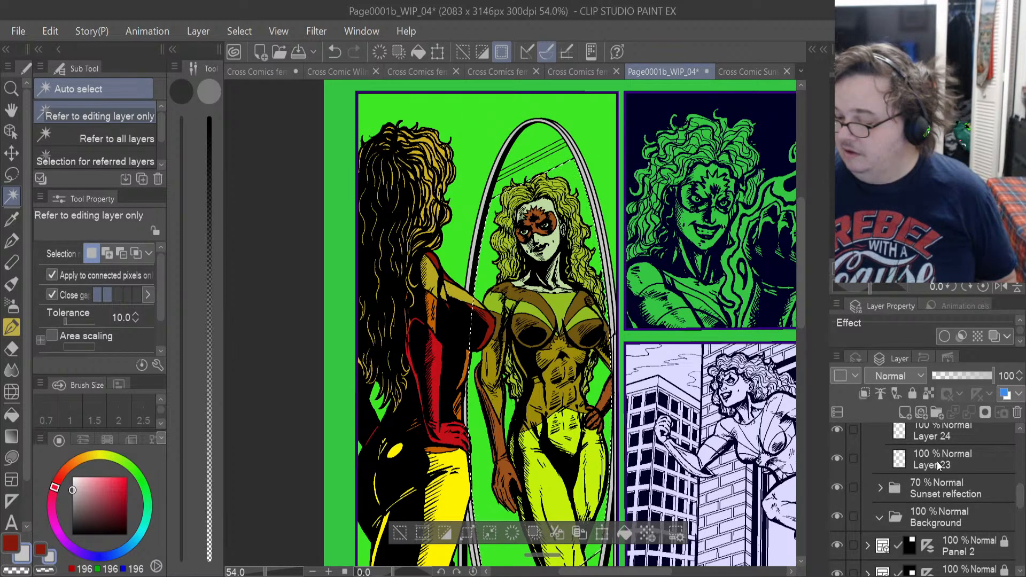
pyautogui.moveTo(1022, 503); pyautogui.dragTo(1020, 494)
pyautogui.click(919, 463)
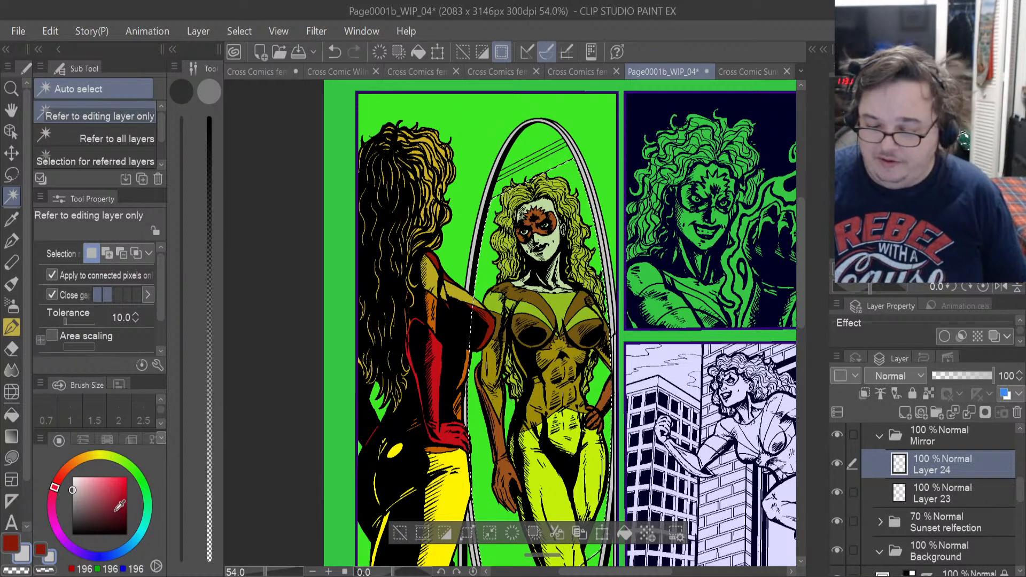
pyautogui.click(139, 536)
pyautogui.moveTo(81, 483); pyautogui.dragTo(81, 477)
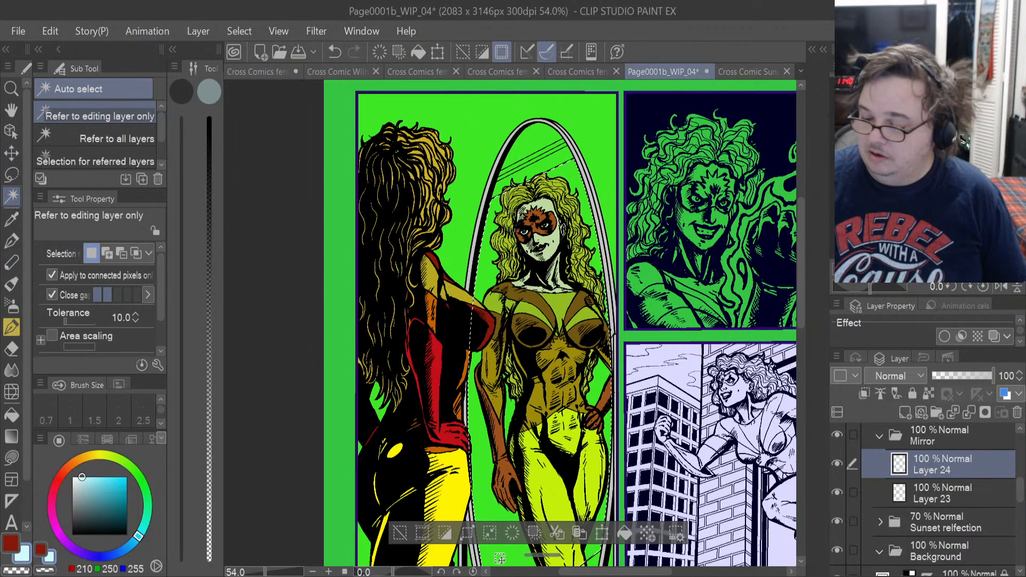
pyautogui.click(621, 533)
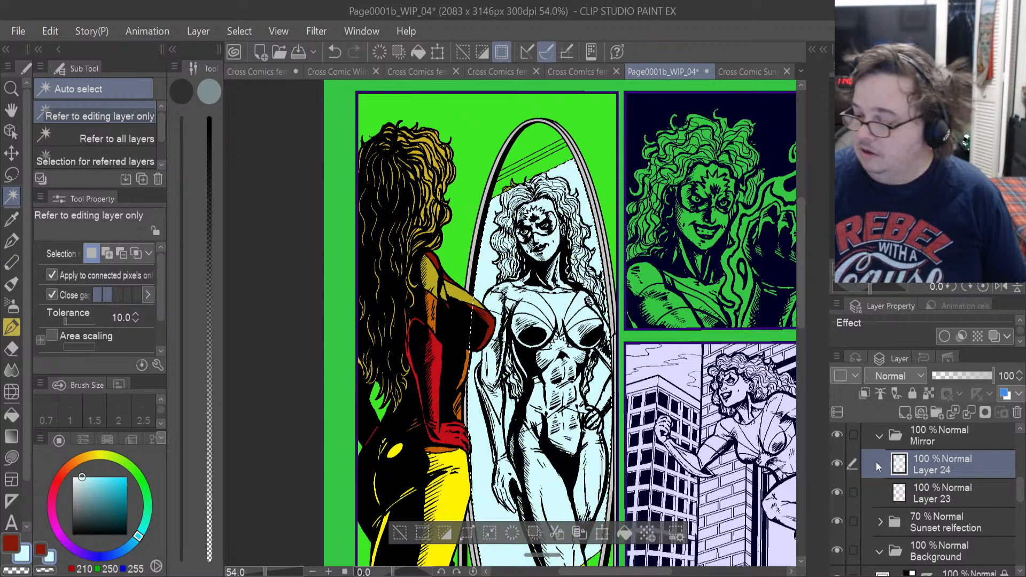
# Try reducing the pale cyan glass layer's opacity to 63%, and undo the change.
pyautogui.moveTo(988, 377); pyautogui.dragTo(970, 376)
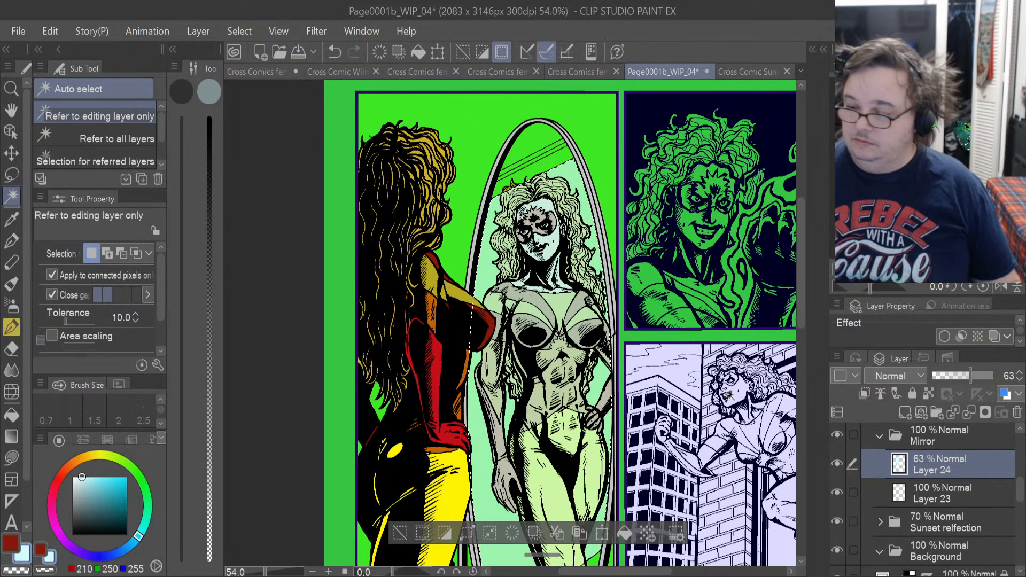
pyautogui.hotkey('ctrl', 'z')
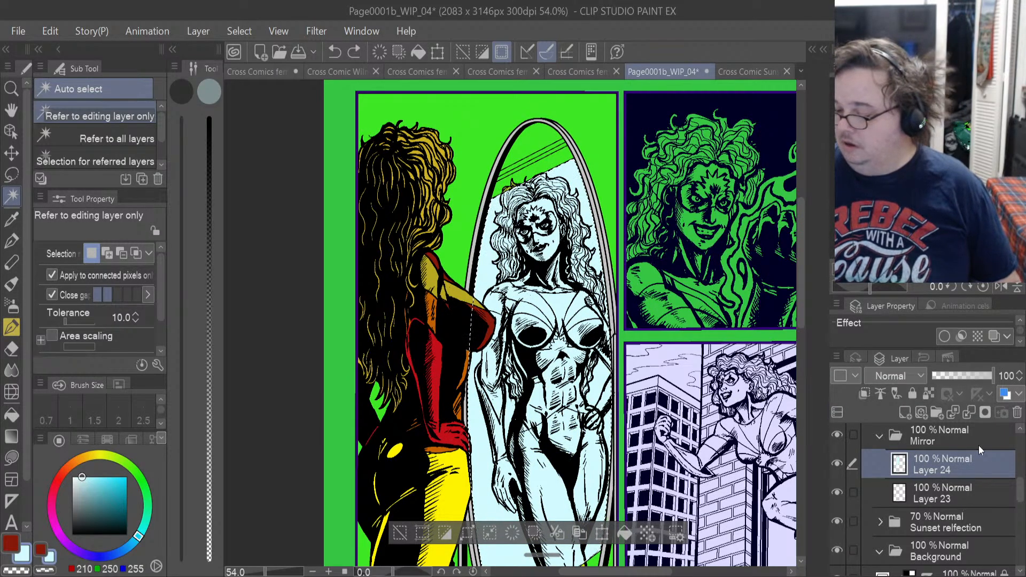
# Add a new raster layer inside the Background folder and name it "mirrior background".
pyautogui.click(967, 550)
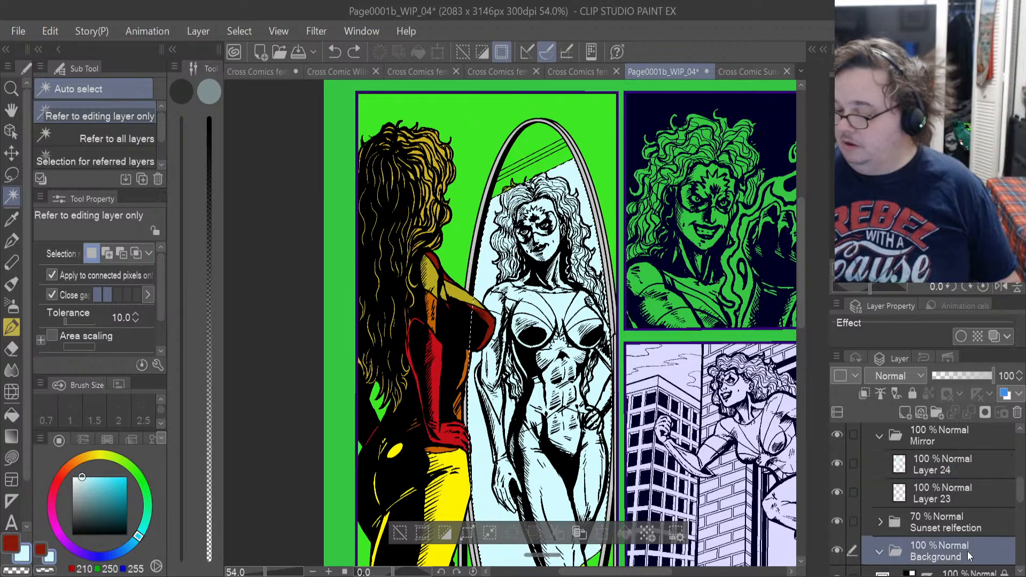
pyautogui.click(907, 413)
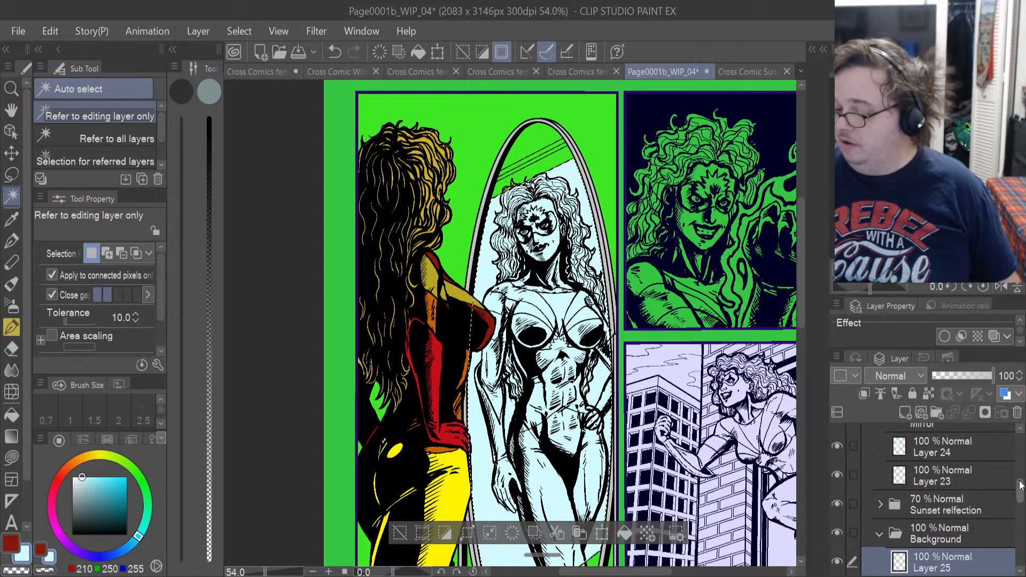
pyautogui.moveTo(1021, 484); pyautogui.dragTo(1021, 494)
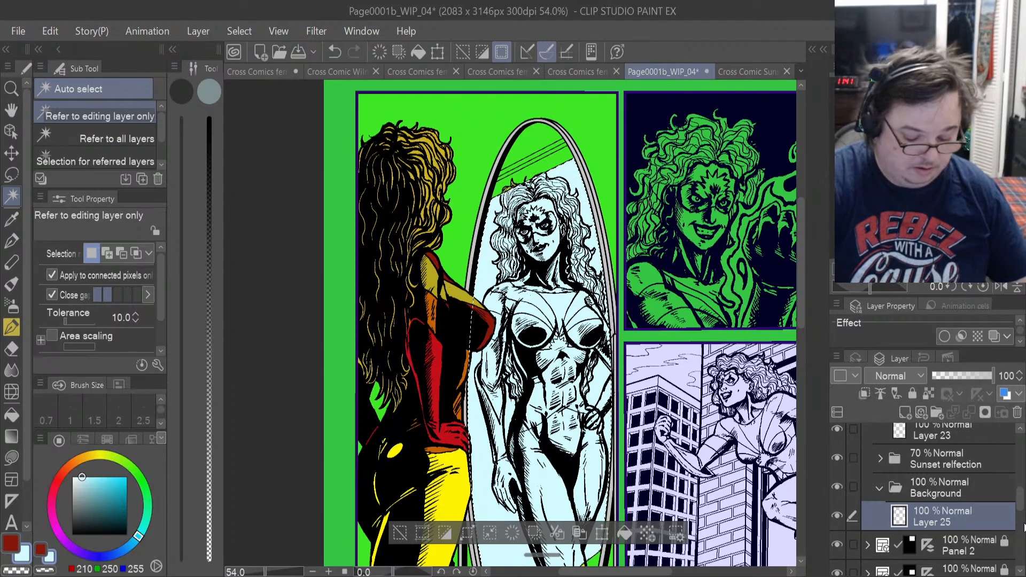
pyautogui.click(959, 476)
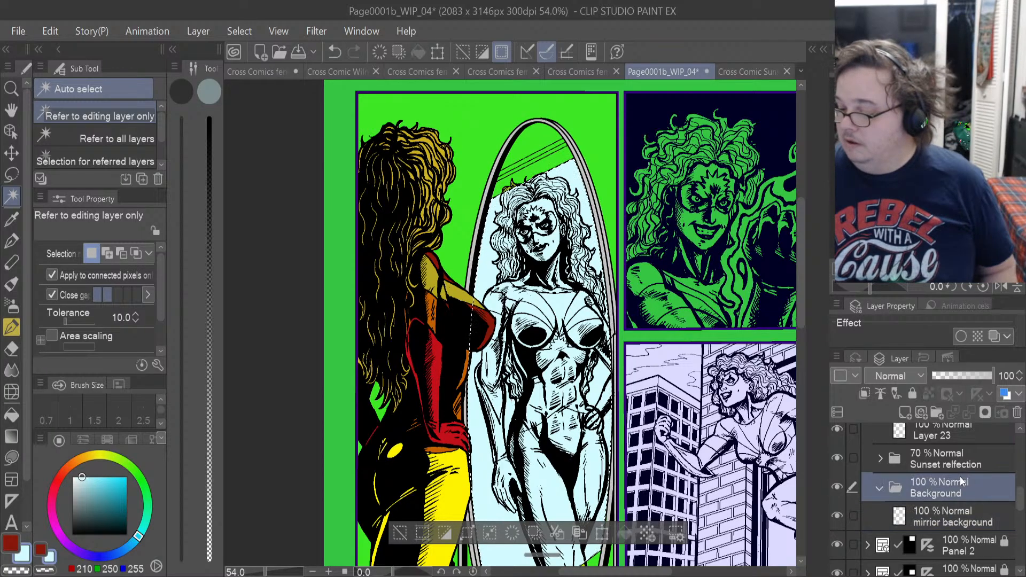
pyautogui.click(953, 518)
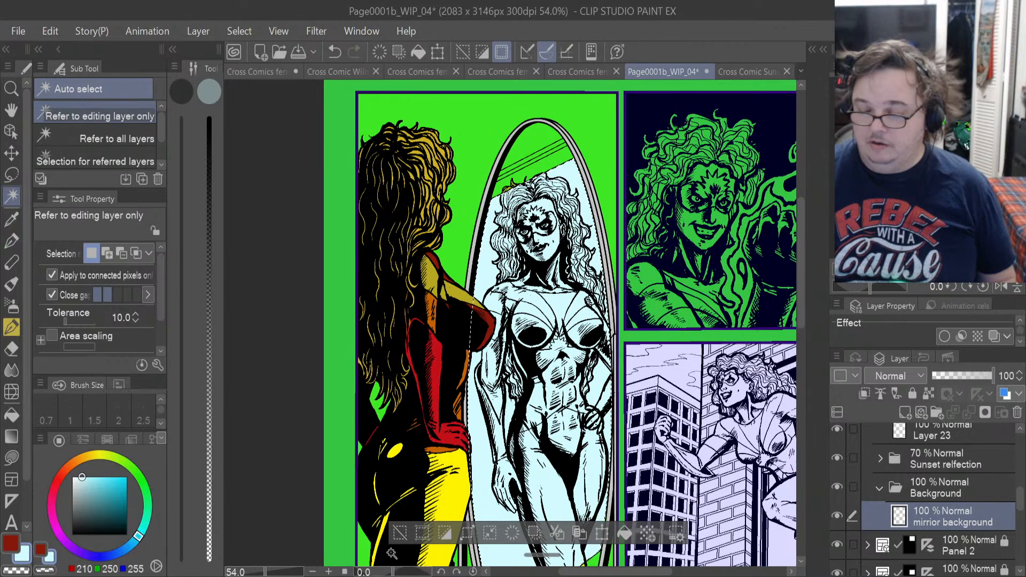
# Fill the selected glass area on the mirrior background layer with near-black, RGB 16, 16, 16.
pyautogui.click(11, 542)
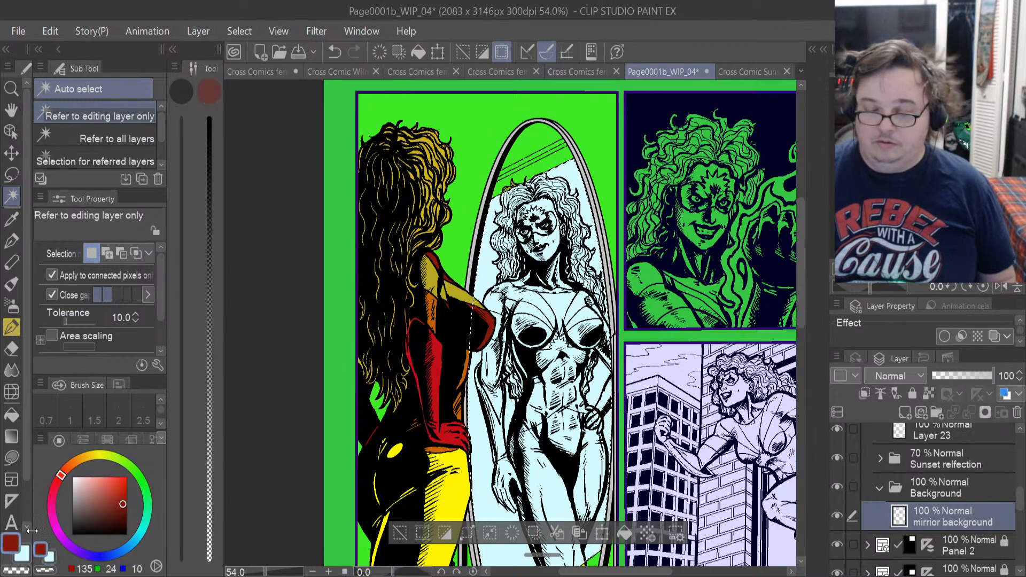
pyautogui.moveTo(124, 503)
pyautogui.mouseDown()
pyautogui.moveTo(48, 504)
pyautogui.moveTo(18, 522)
pyautogui.mouseUp()
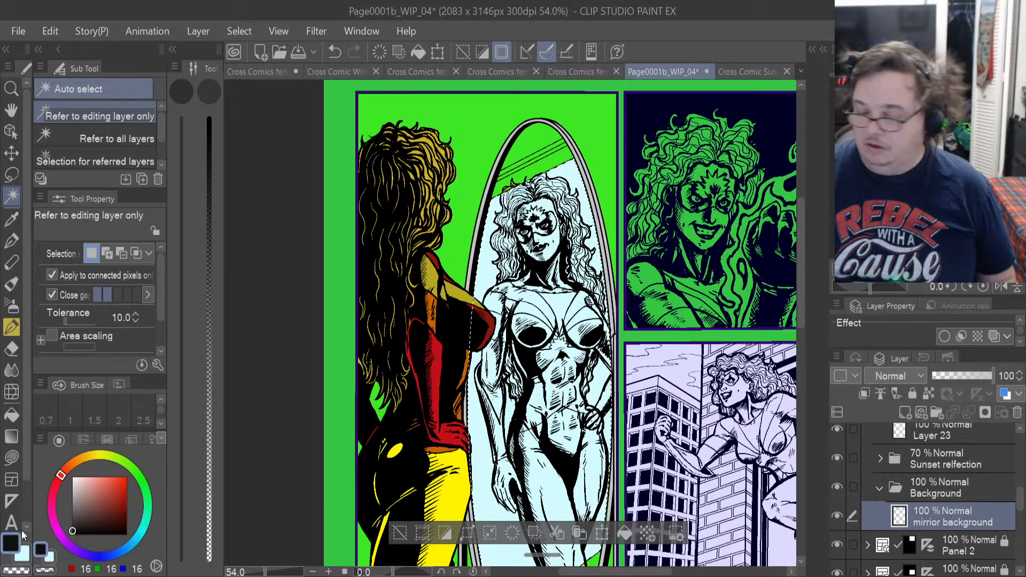
pyautogui.click(623, 534)
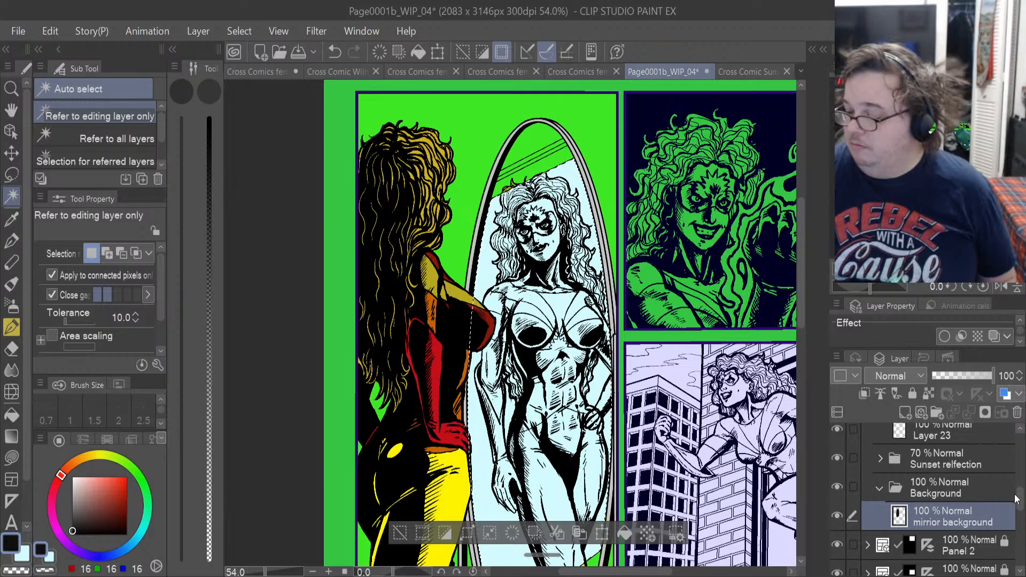
# Lower the opacity of the pale cyan glass on Layer 24 to 52%.
pyautogui.moveTo(1018, 500); pyautogui.dragTo(1019, 494)
pyautogui.scroll(2, 1004, 494)
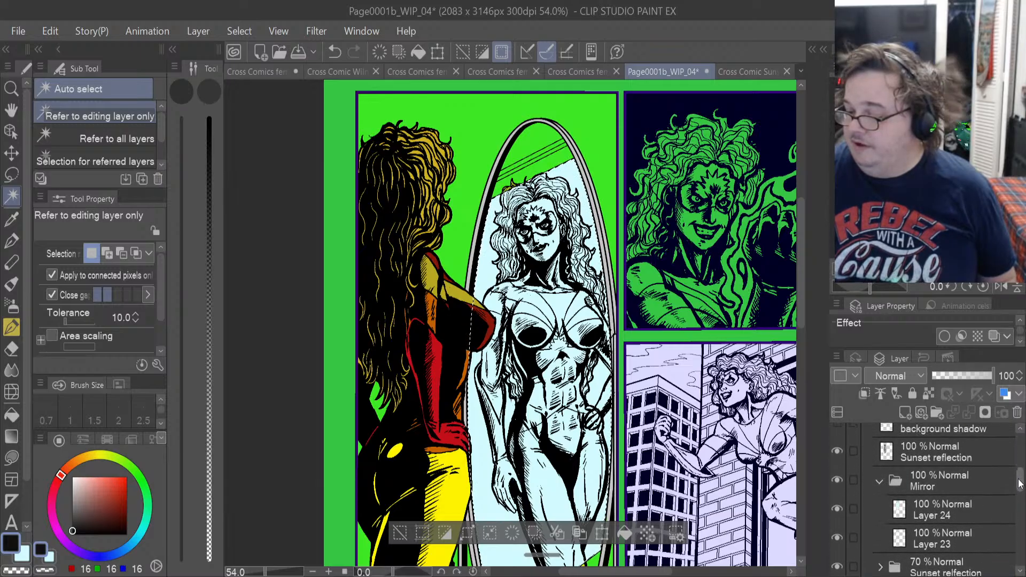
pyautogui.click(972, 513)
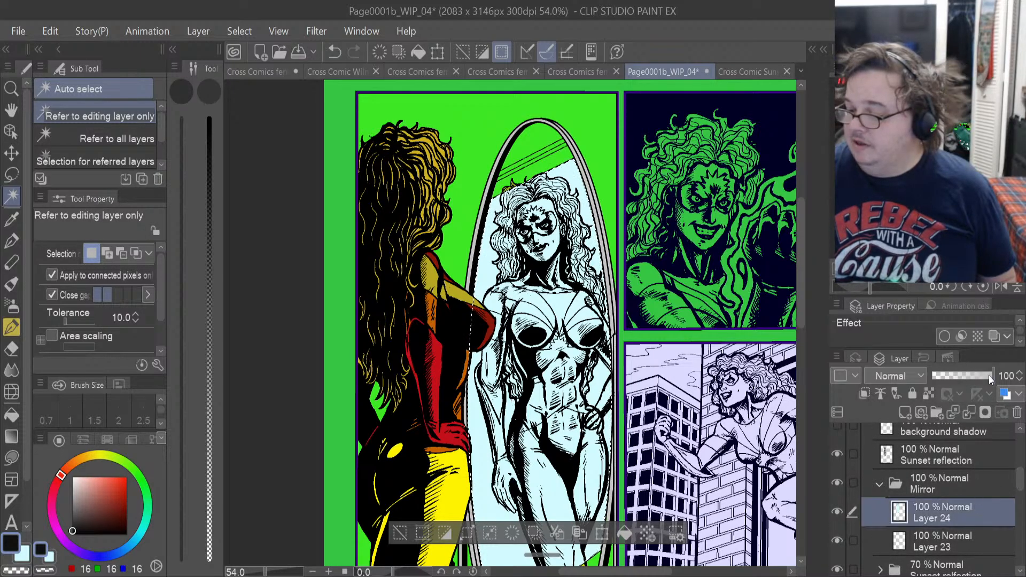
pyautogui.moveTo(988, 375); pyautogui.dragTo(975, 376)
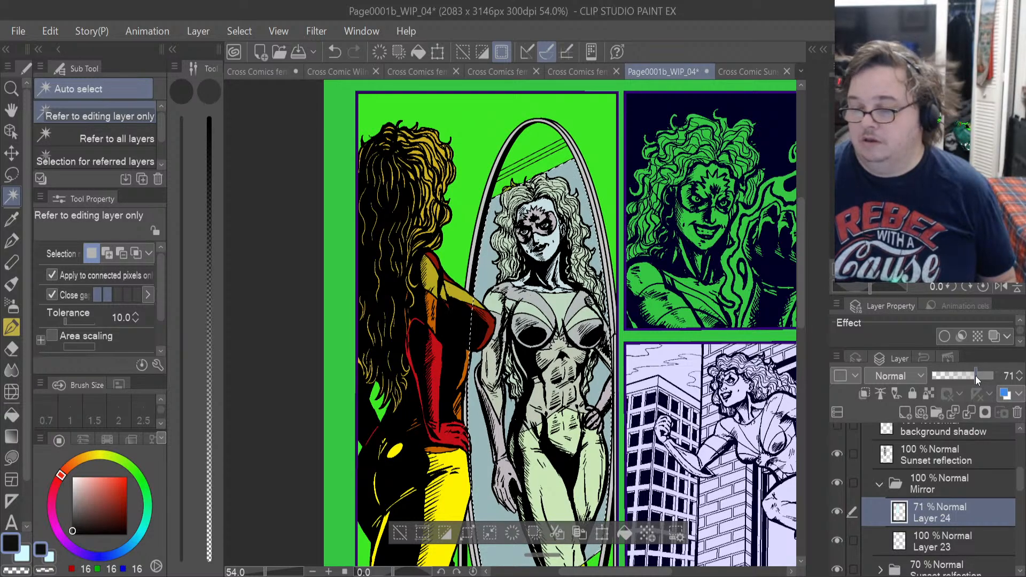
pyautogui.moveTo(975, 376); pyautogui.dragTo(975, 376)
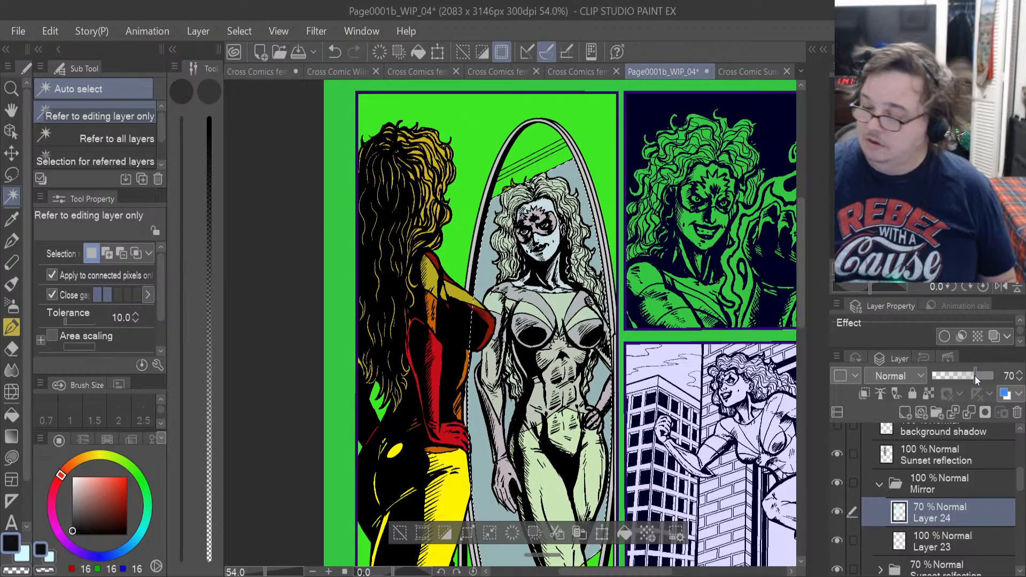
pyautogui.moveTo(974, 376); pyautogui.dragTo(964, 376)
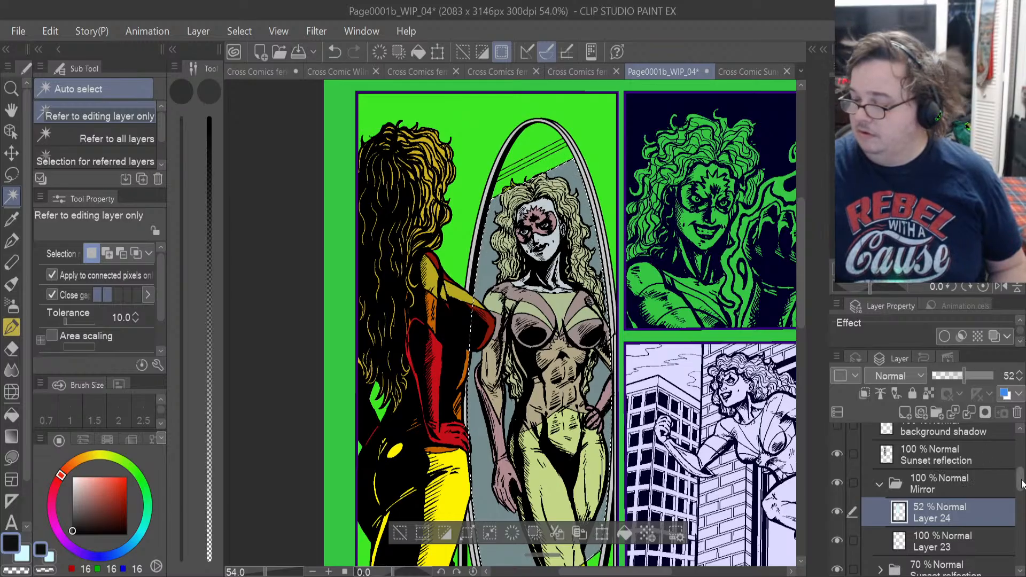
# Raise the opacity of the Sunset relfection folder to 100%.
pyautogui.moveTo(1021, 484); pyautogui.dragTo(1022, 455)
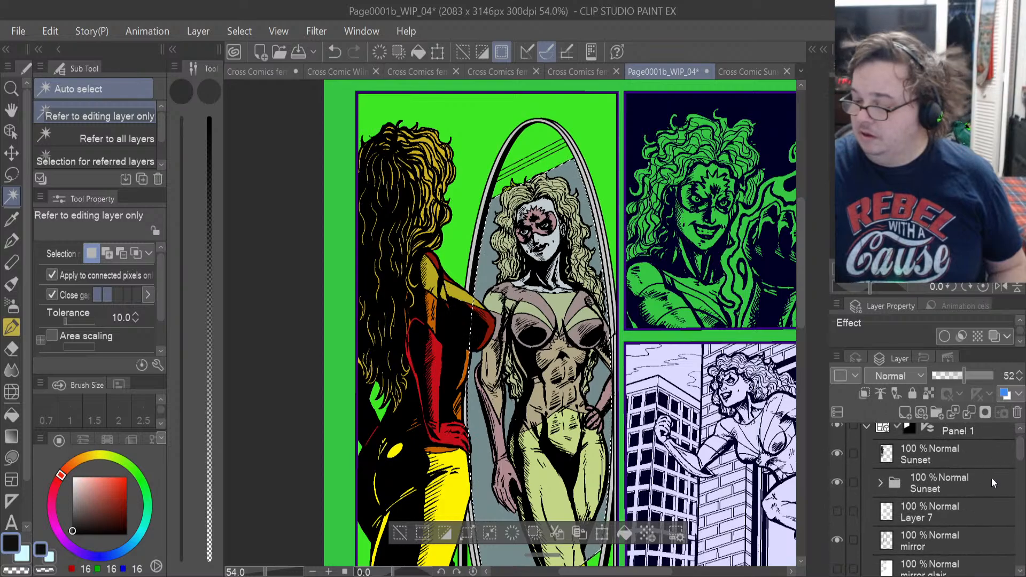
pyautogui.moveTo(1020, 453); pyautogui.dragTo(1010, 496)
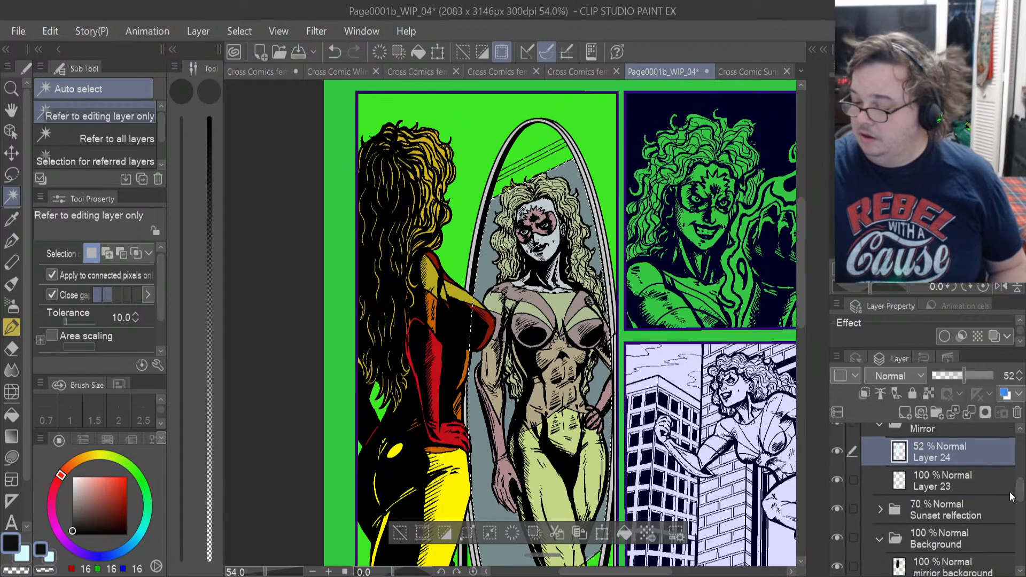
pyautogui.click(989, 504)
pyautogui.moveTo(975, 373); pyautogui.dragTo(1000, 376)
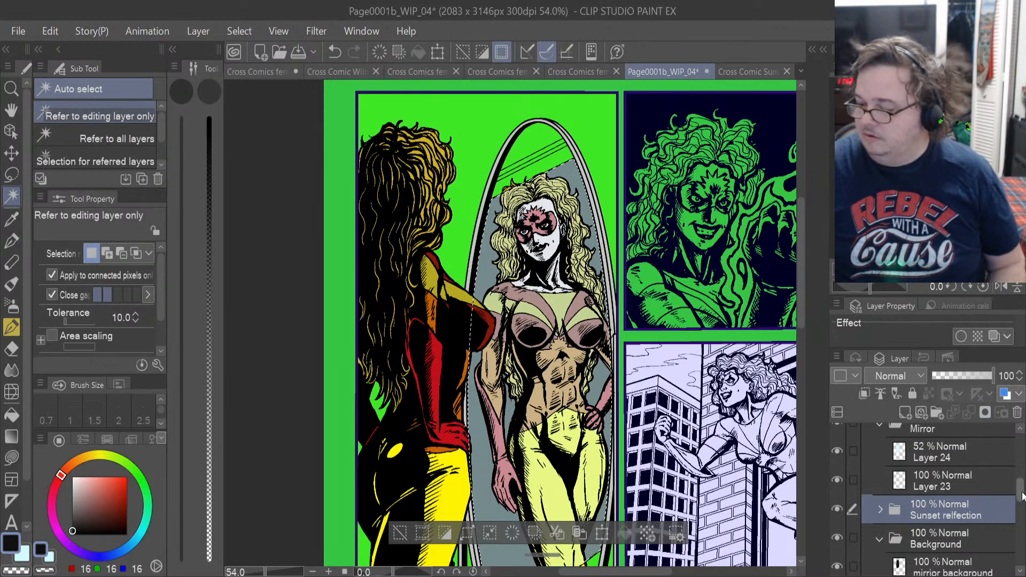
# Try the Sunset relfection folder above the Mirror folder, set its opacity to 91%, and return it below the Mirror folder.
pyautogui.moveTo(1021, 496); pyautogui.dragTo(1022, 486)
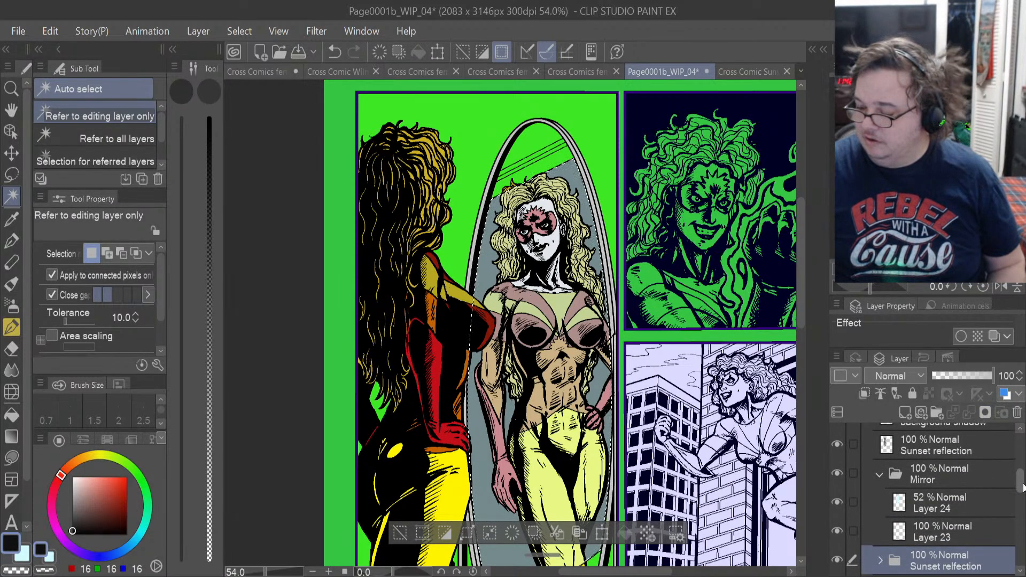
pyautogui.moveTo(972, 568); pyautogui.dragTo(970, 464)
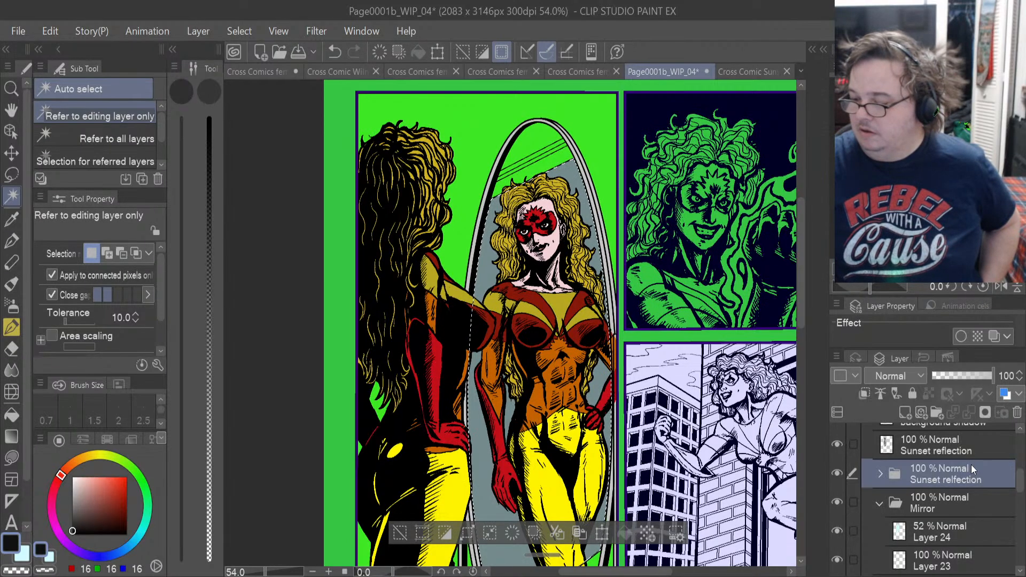
pyautogui.click(990, 372)
pyautogui.moveTo(988, 372)
pyautogui.mouseDown()
pyautogui.moveTo(975, 364)
pyautogui.moveTo(988, 363)
pyautogui.mouseUp()
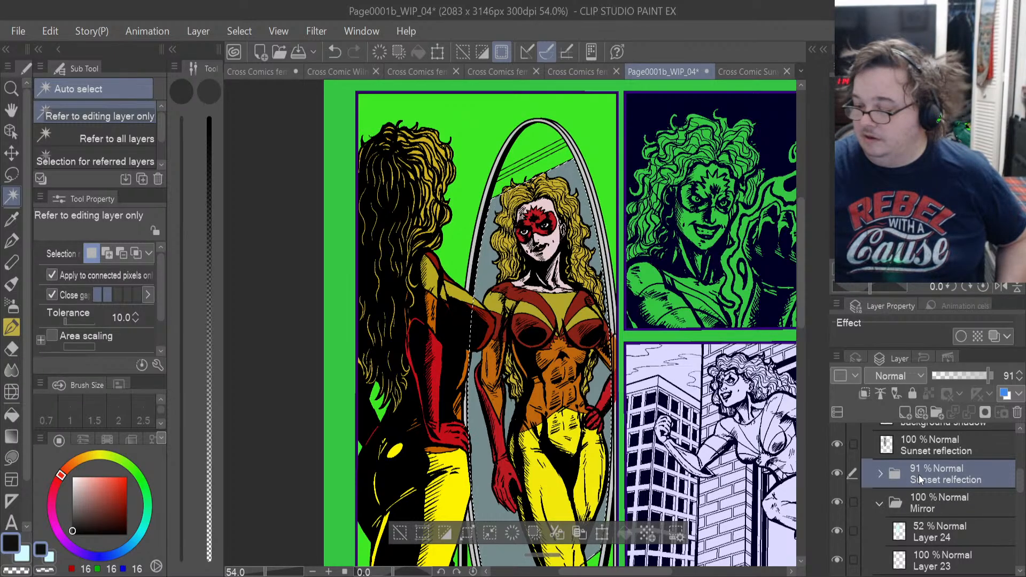
pyautogui.moveTo(918, 474); pyautogui.dragTo(925, 501)
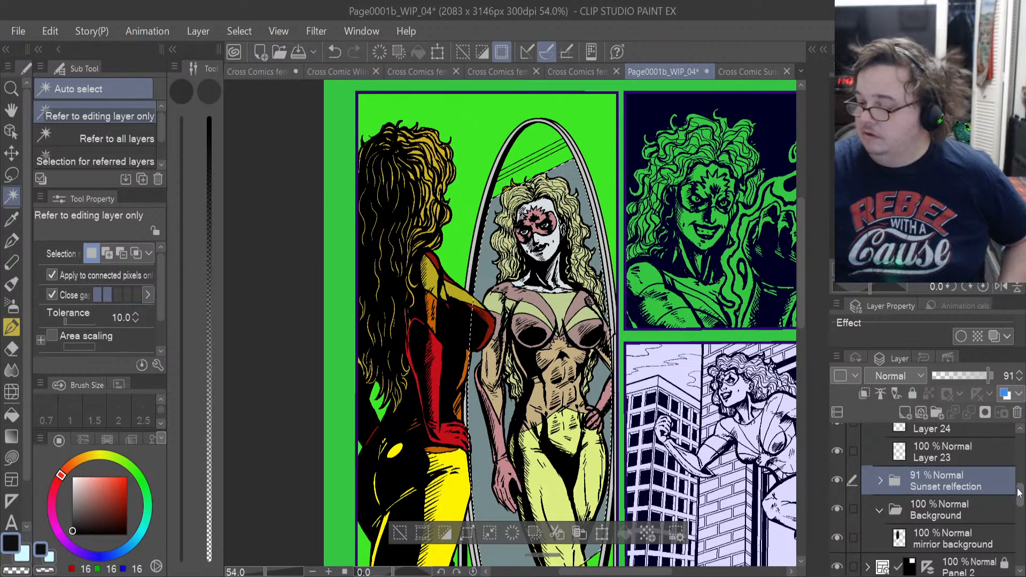
# Compare the reflection with Layer 24 hidden and shown, and set that layer's opacity to 100%.
pyautogui.scroll(1, 1018, 488)
pyautogui.scroll(2, 1018, 488)
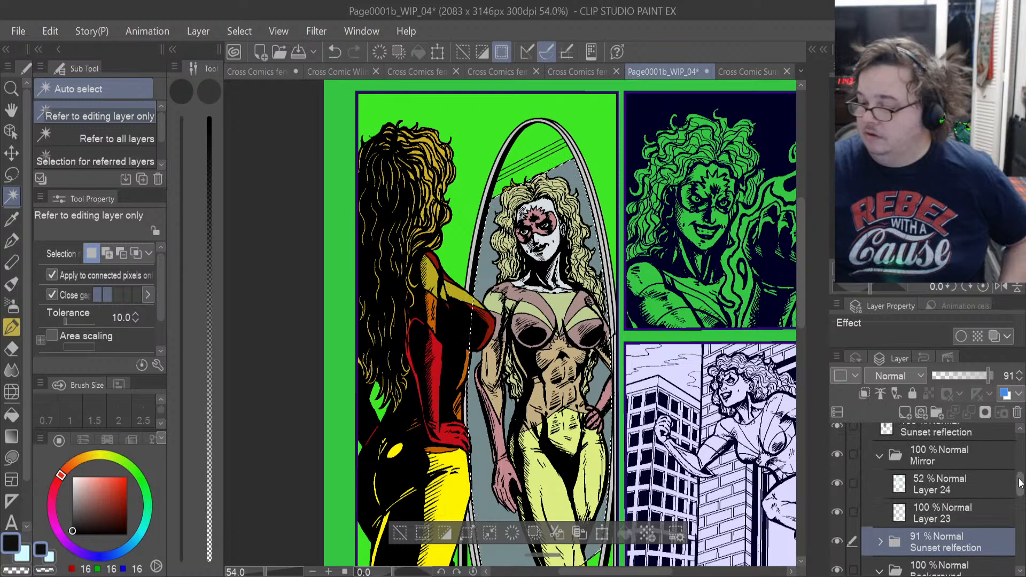
pyautogui.click(973, 482)
pyautogui.click(842, 481)
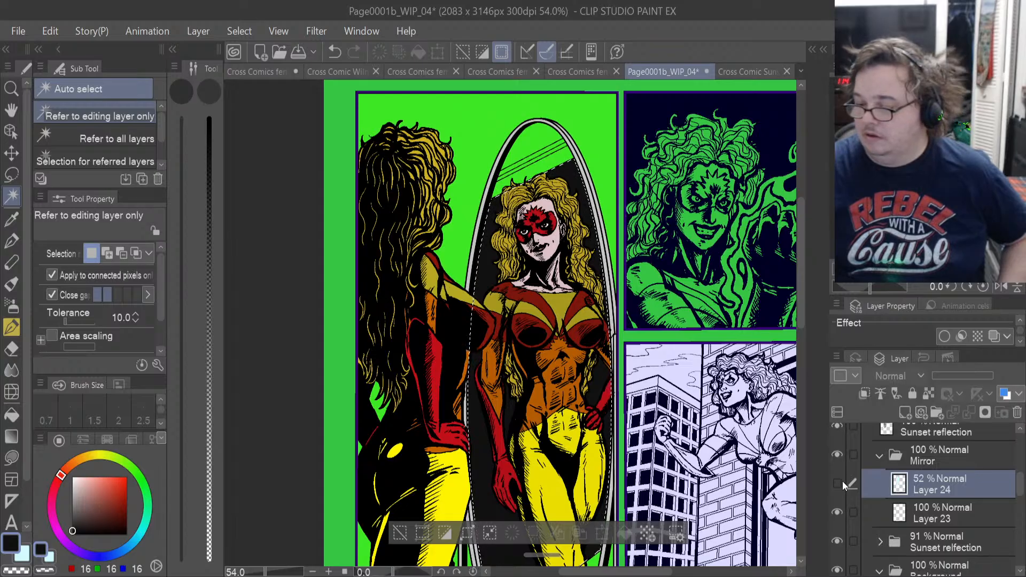
pyautogui.click(837, 484)
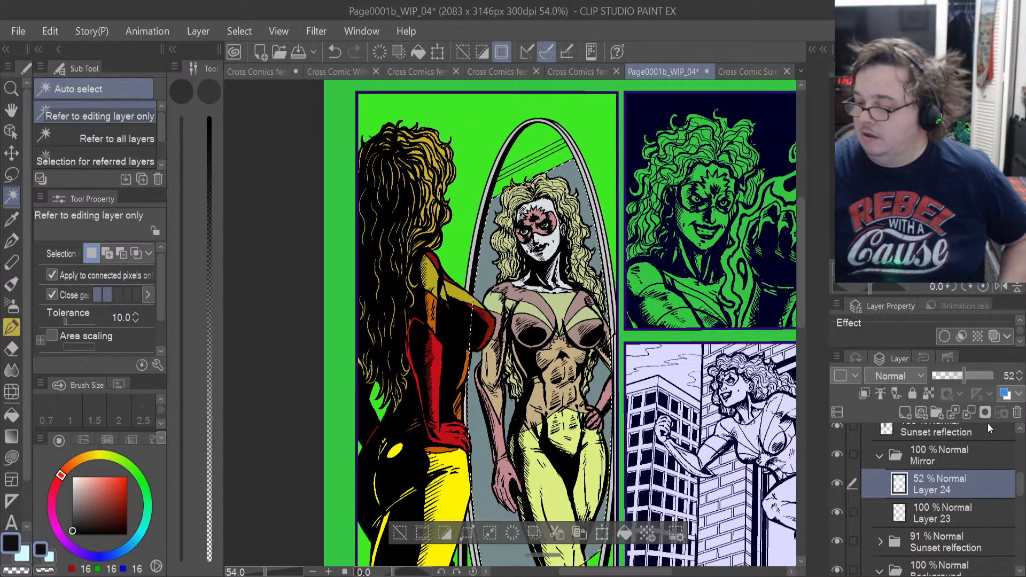
pyautogui.moveTo(969, 376); pyautogui.dragTo(993, 375)
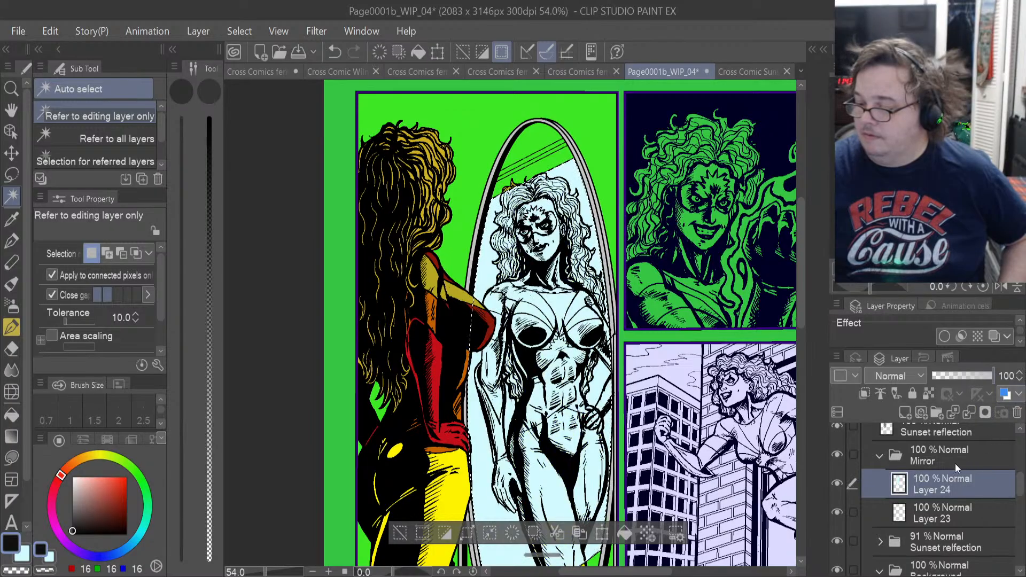
# Move Layer 24 below Layer 23 in the Mirror folder, compare the glass with and without it, and hide it.
pyautogui.moveTo(925, 487); pyautogui.dragTo(924, 517)
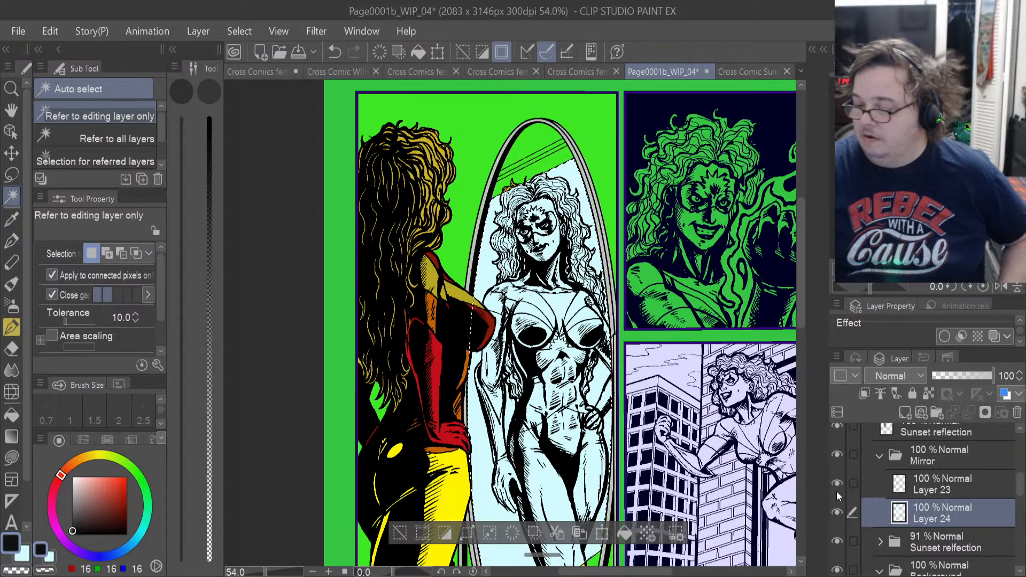
pyautogui.click(837, 511)
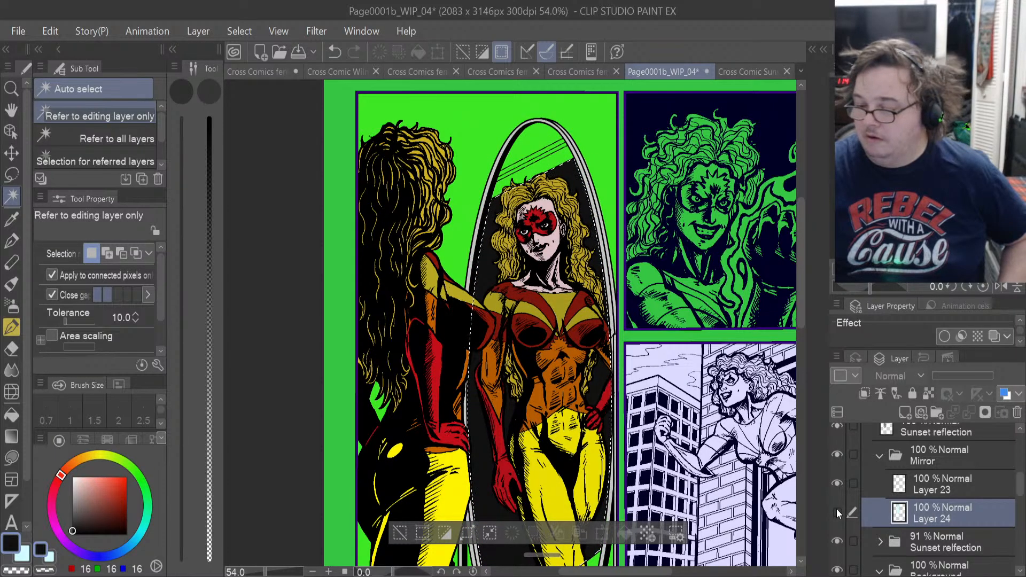
pyautogui.click(836, 512)
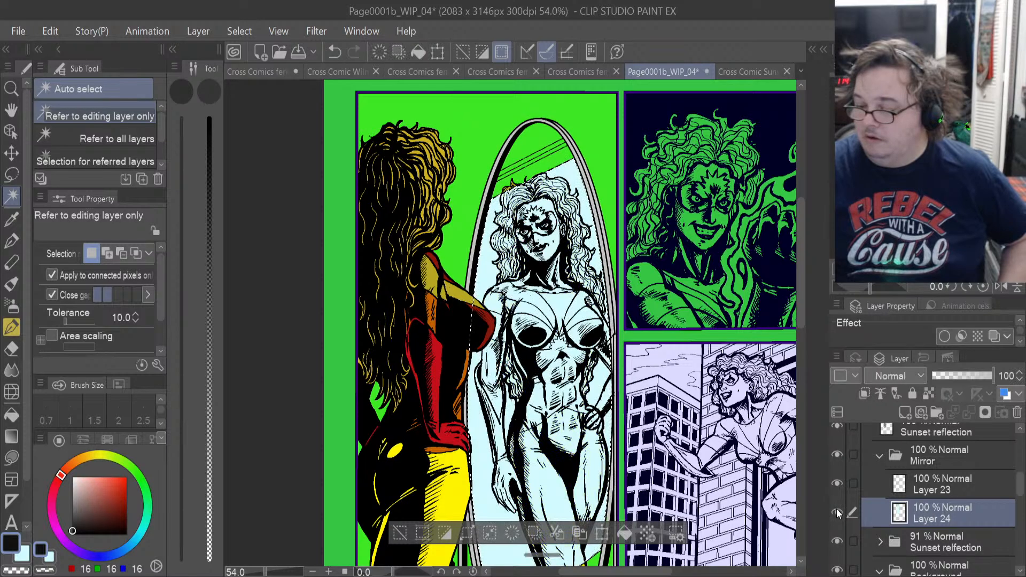
pyautogui.click(836, 512)
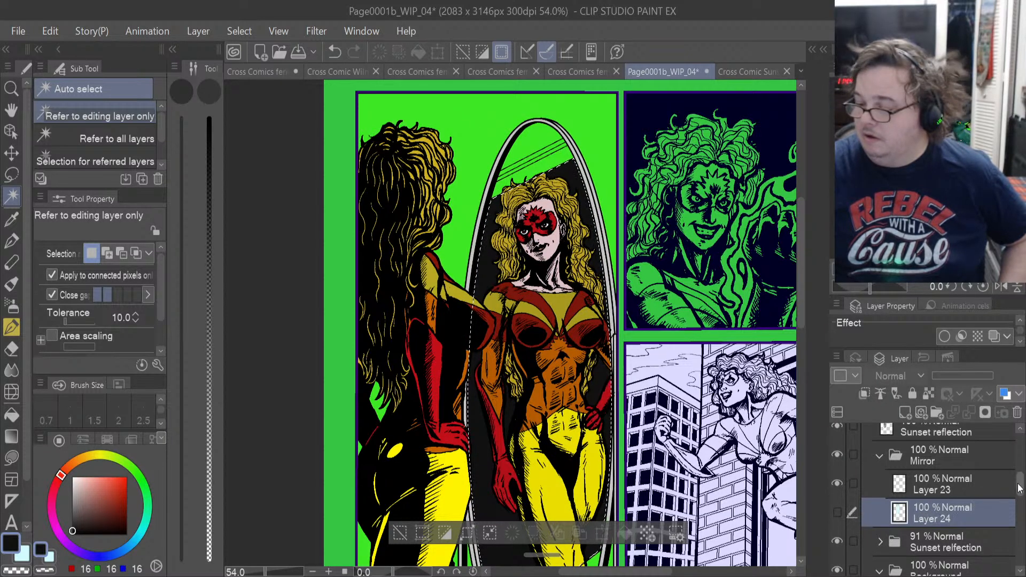
# Move Layer 24 into the Background folder above the mirrior background layer, show it, and hide the mirrior background layer.
pyautogui.moveTo(1019, 487); pyautogui.dragTo(1020, 498)
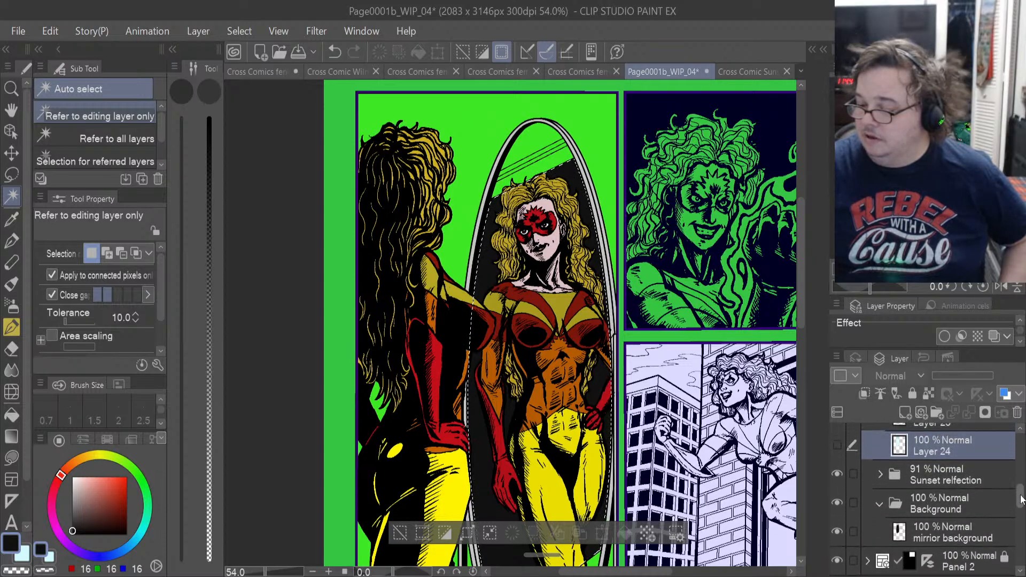
pyautogui.moveTo(937, 450); pyautogui.dragTo(939, 527)
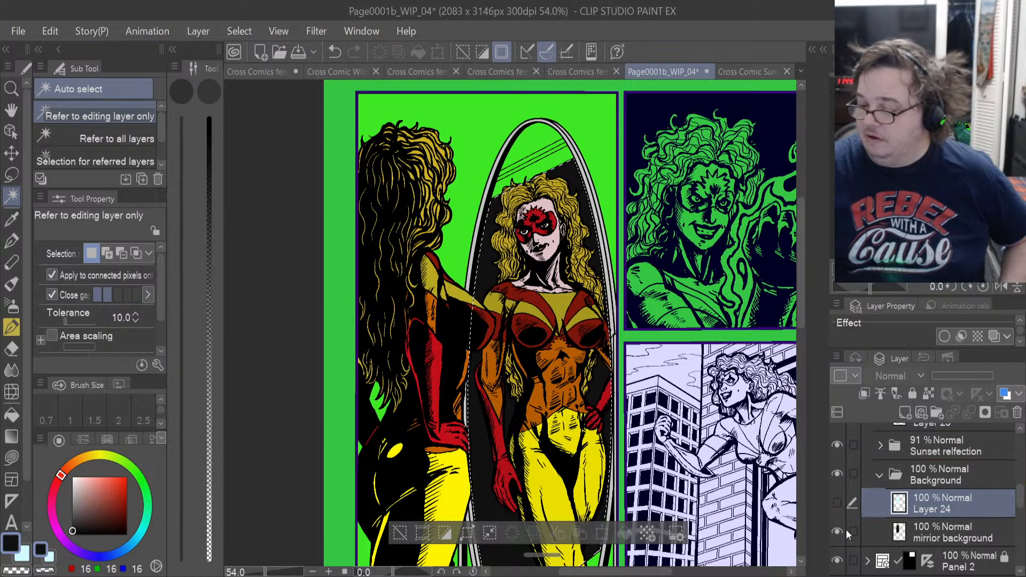
pyautogui.click(836, 503)
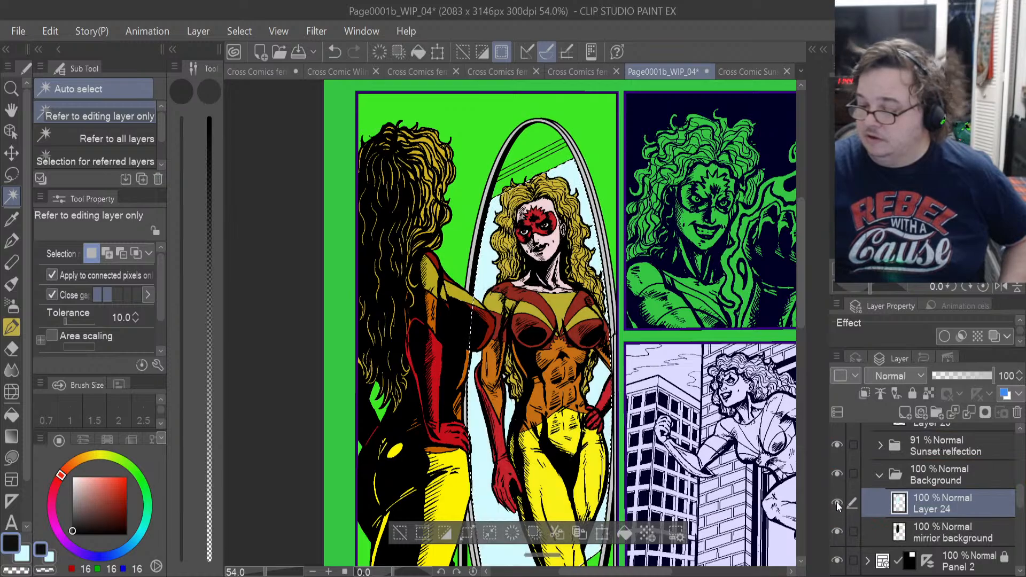
pyautogui.click(837, 531)
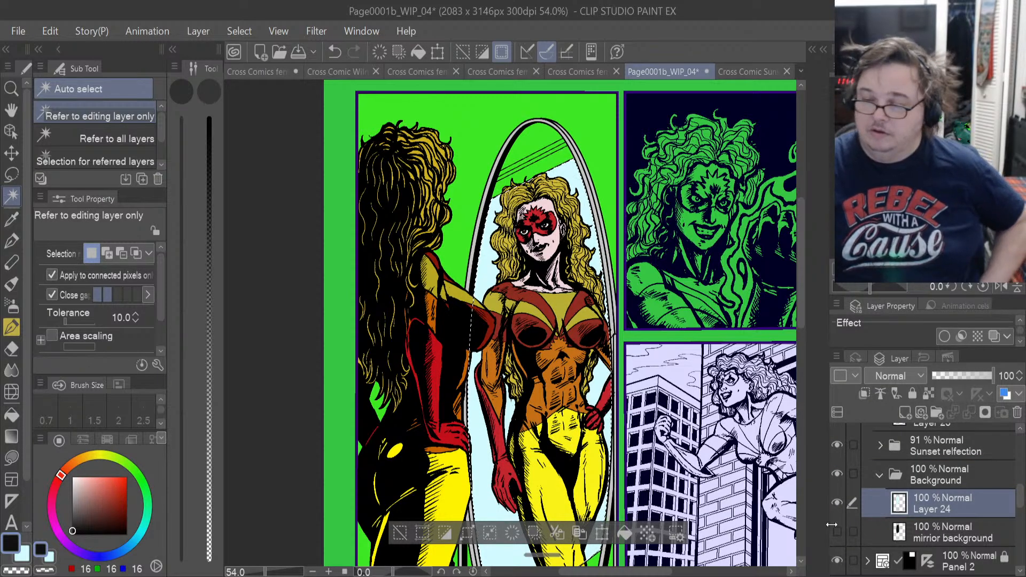
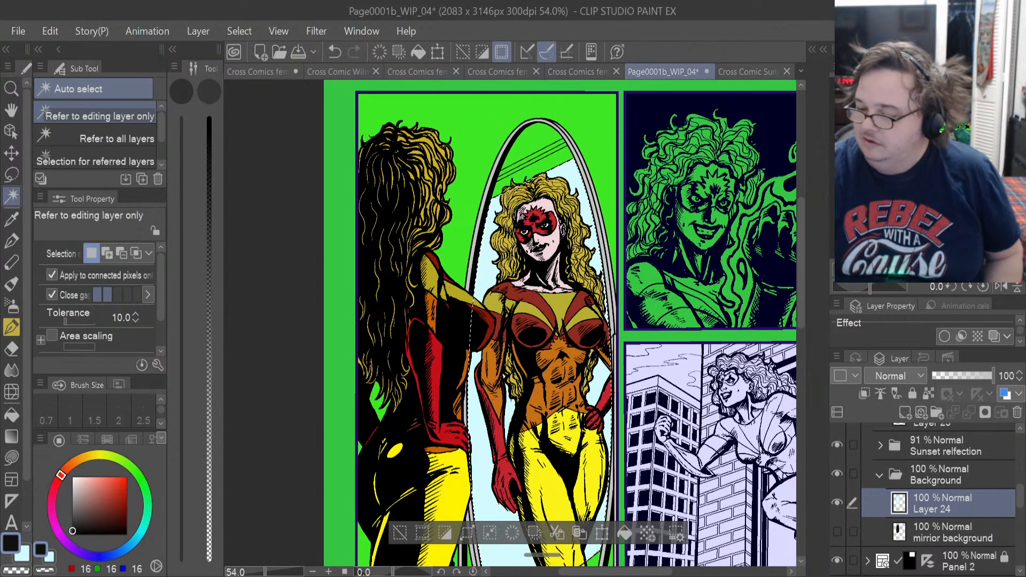
# Collapse the Background folder and make Layer 23 in the Mirror folder the active layer.
pyautogui.click(880, 479)
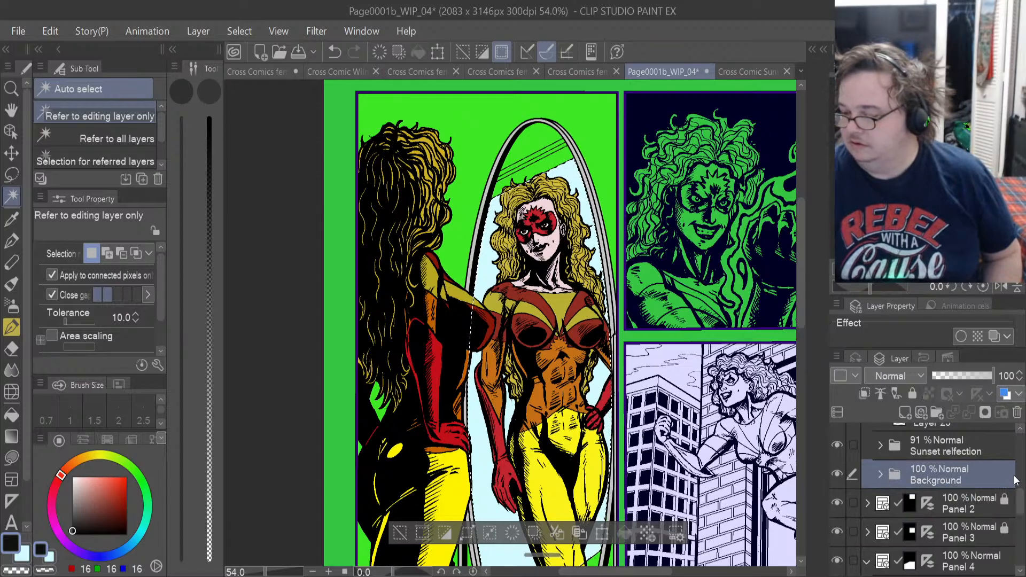
pyautogui.scroll(4, 1021, 482)
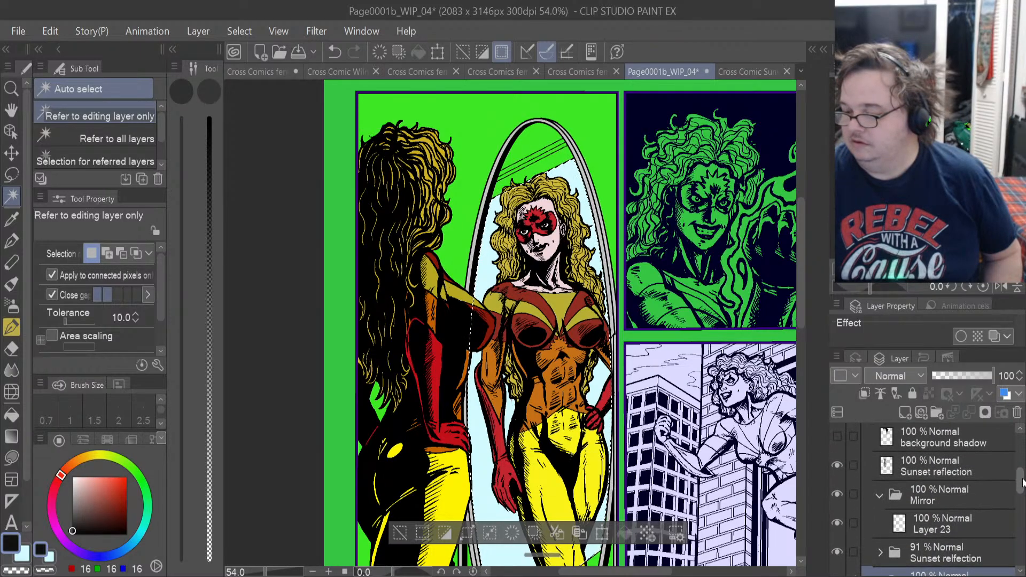
pyautogui.moveTo(1022, 479); pyautogui.dragTo(1022, 478)
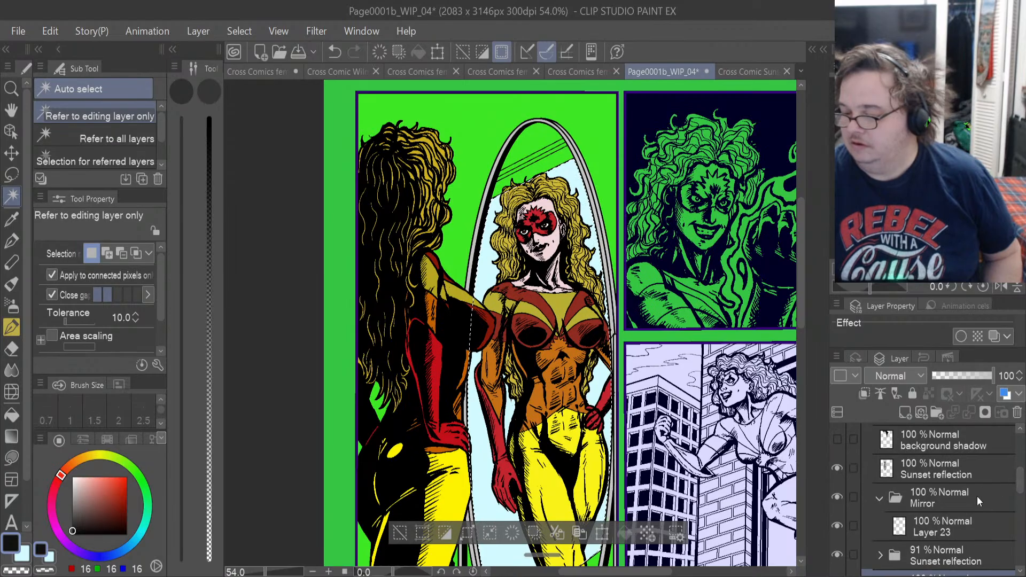
pyautogui.click(953, 525)
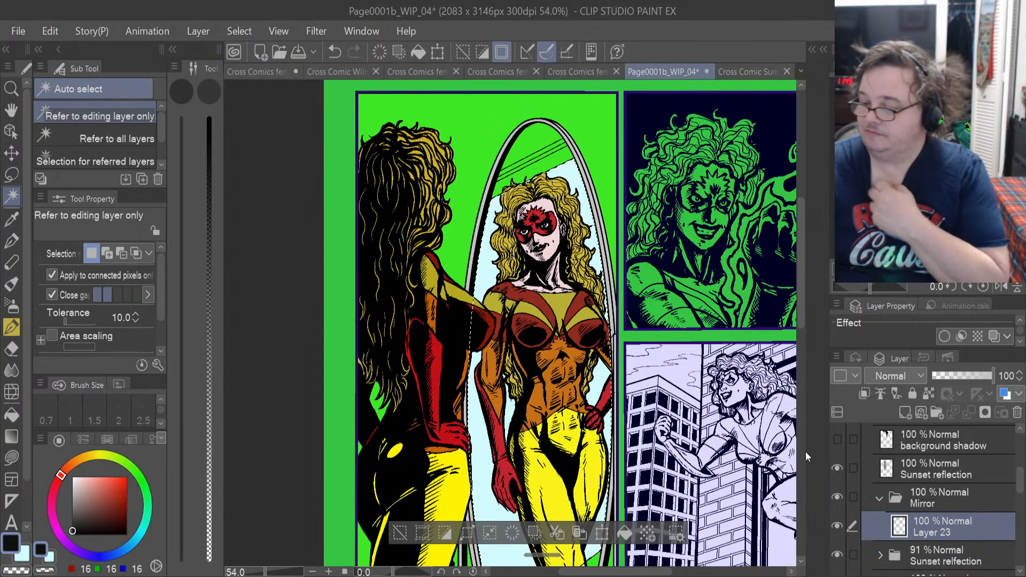
# Show the hidden mirror glair and background shadow layers in Panel 1.
pyautogui.moveTo(1022, 486); pyautogui.dragTo(1022, 471)
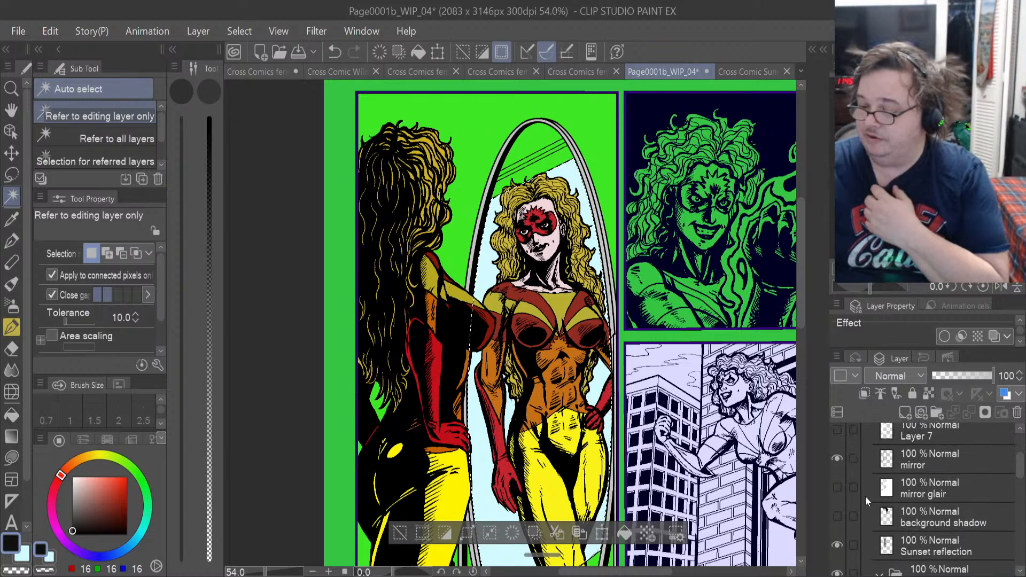
pyautogui.click(838, 489)
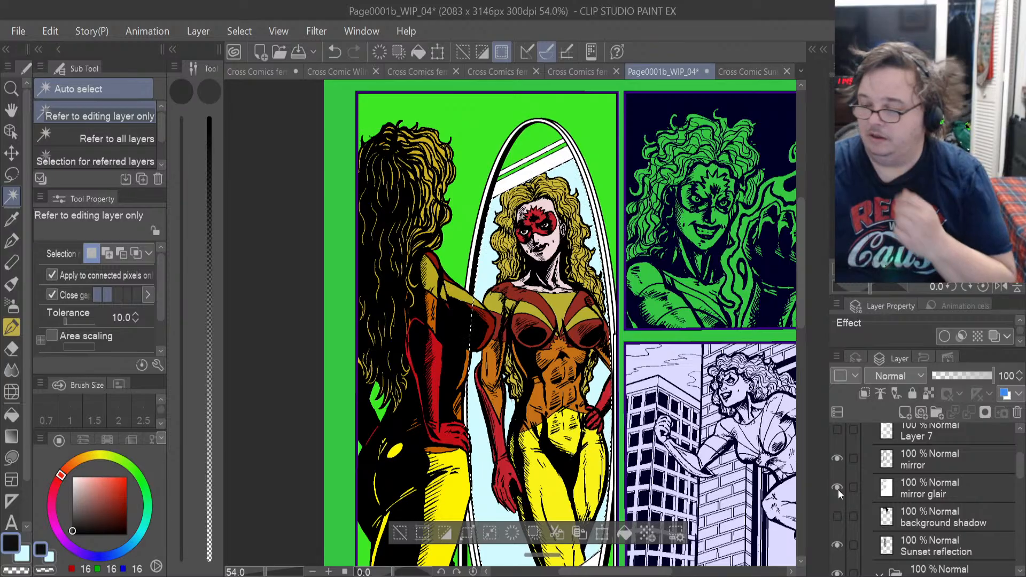
pyautogui.click(837, 516)
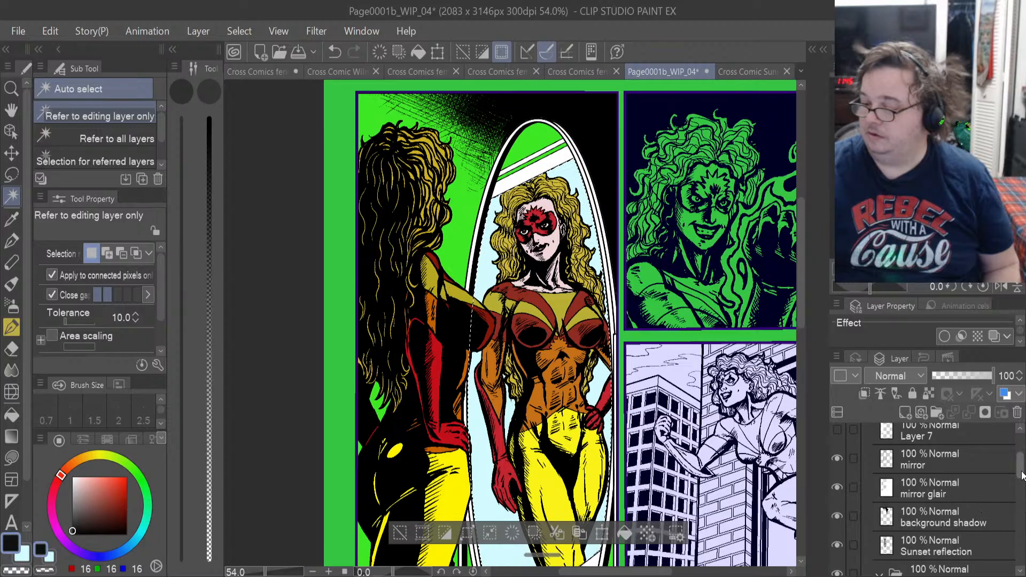
# Collapse the Mirror folder and clear the existing selection on the canvas with the Lasso tool.
pyautogui.moveTo(1021, 475); pyautogui.dragTo(1019, 495)
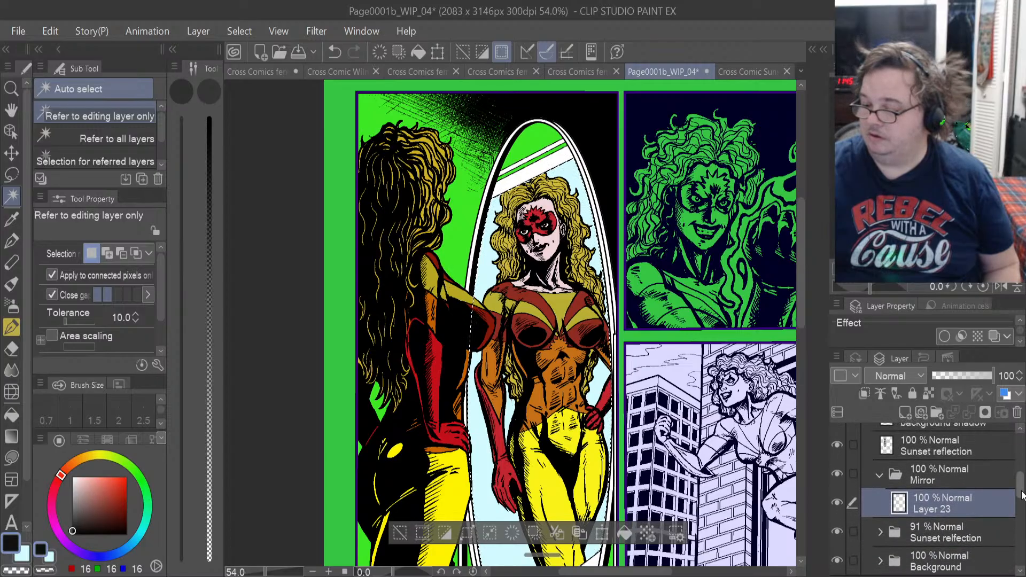
pyautogui.click(882, 476)
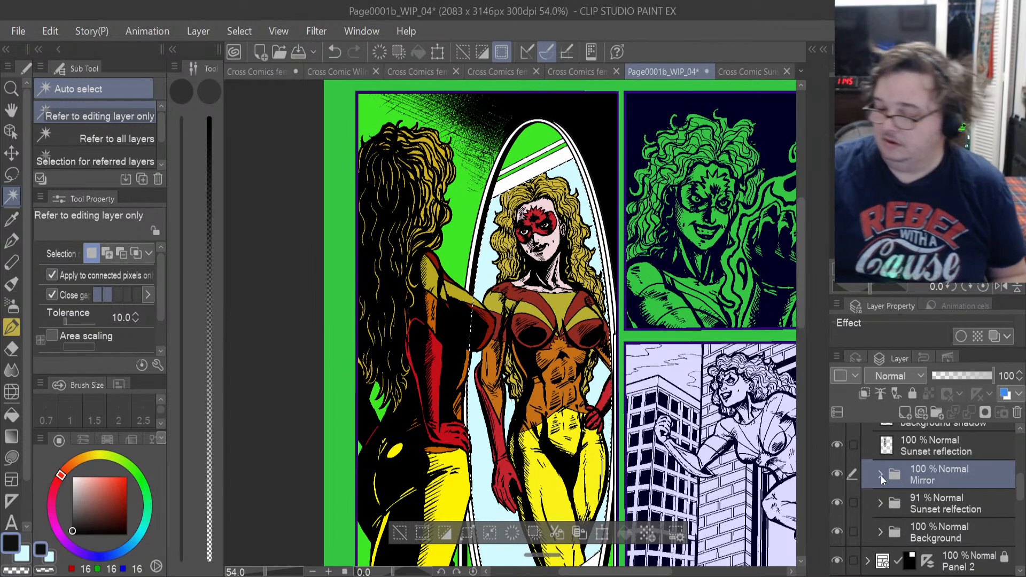
pyautogui.click(12, 176)
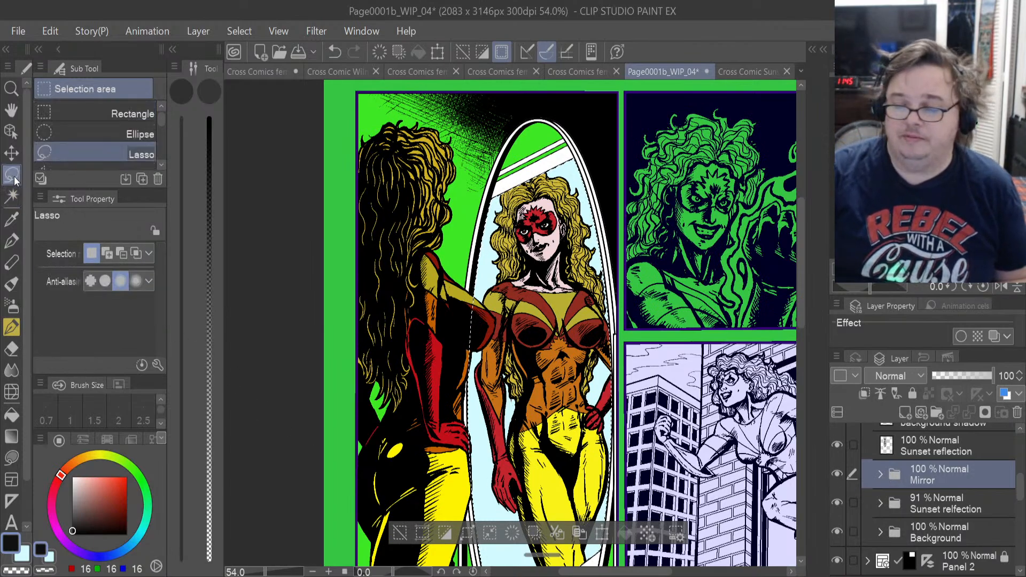
pyautogui.click(272, 228)
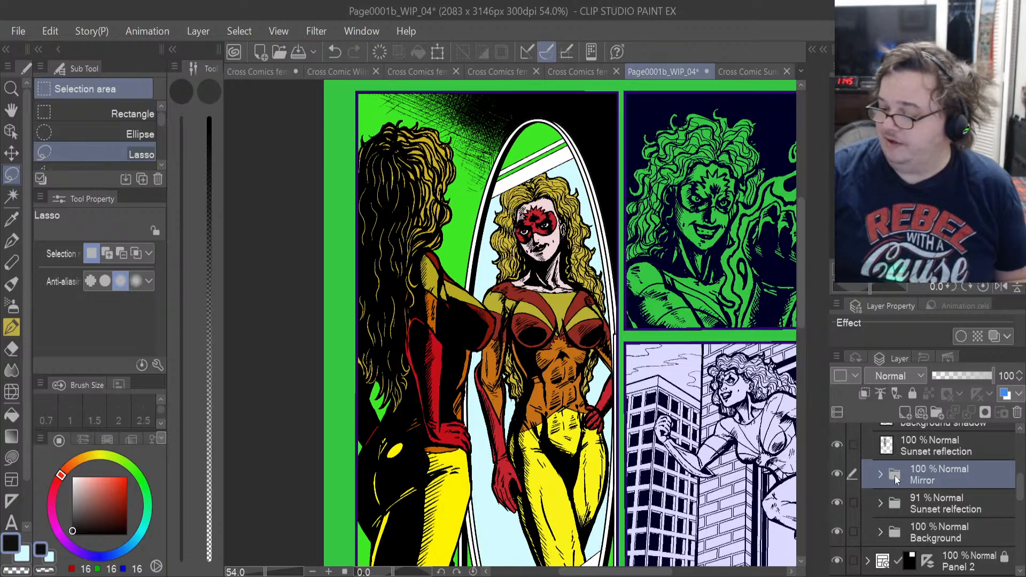
# Try to select the first panel's area with a rectangular selection on the Background folder.
pyautogui.click(932, 531)
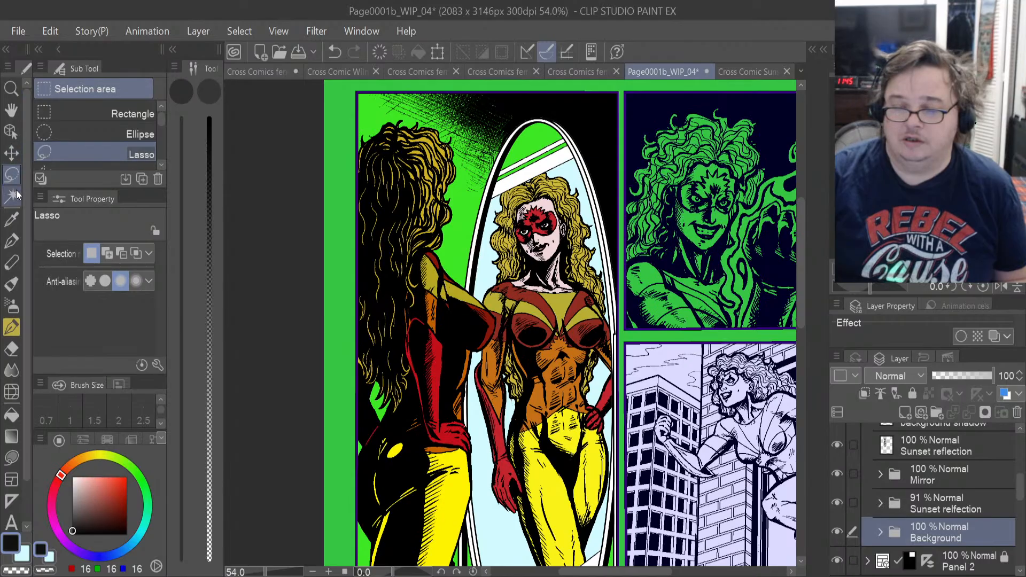
pyautogui.click(69, 114)
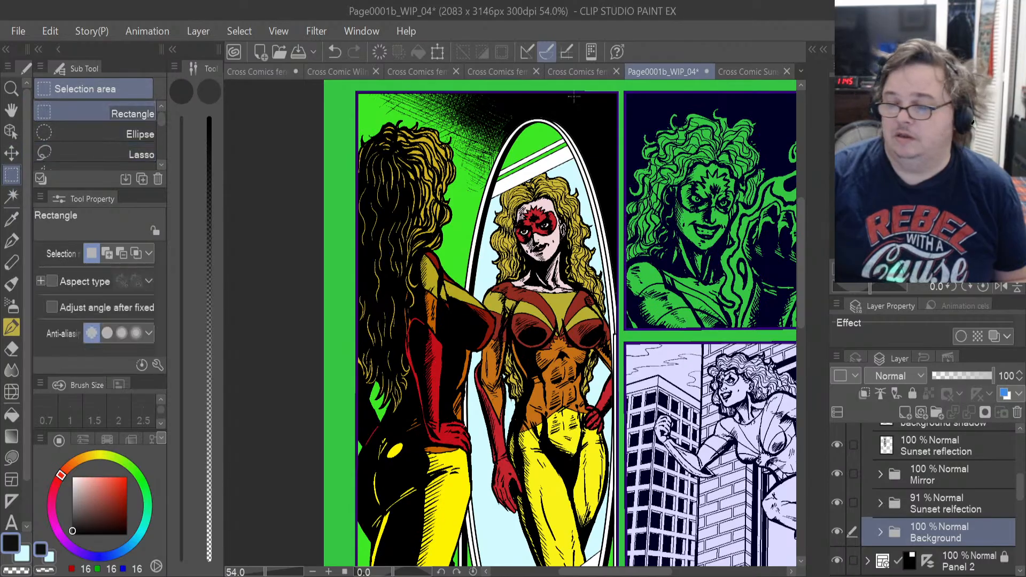
pyautogui.scroll(1, 551, 86)
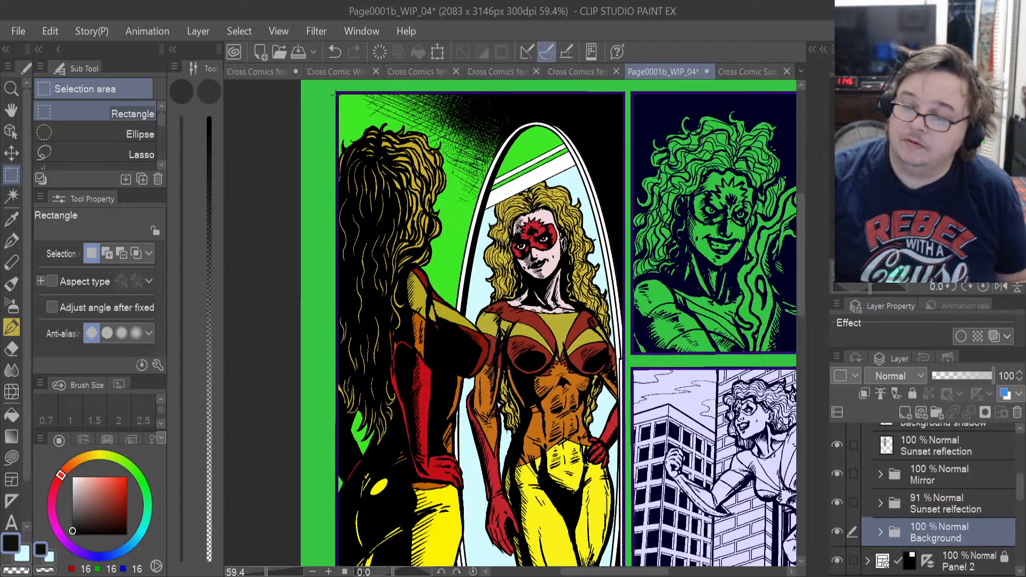
pyautogui.moveTo(337, 95); pyautogui.dragTo(406, 157)
pyautogui.scroll(6, 638, 187)
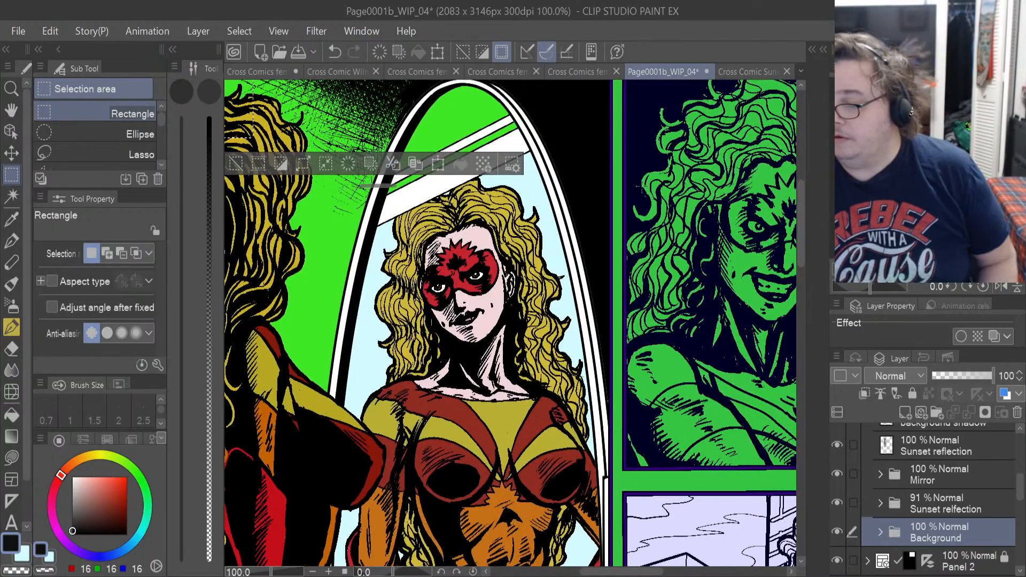
pyautogui.scroll(-7, 640, 187)
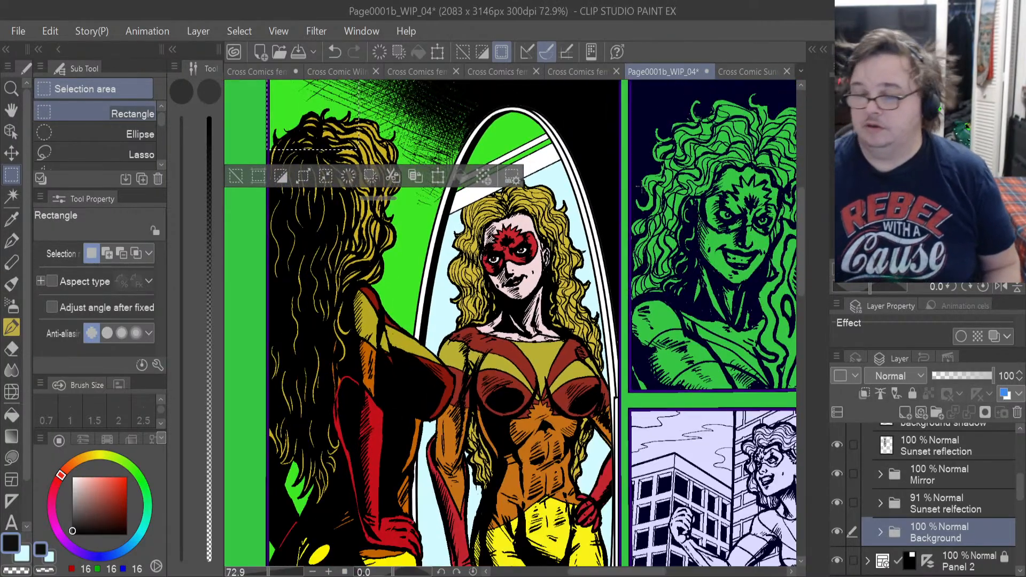
pyautogui.scroll(-2, 638, 187)
pyautogui.click(302, 314)
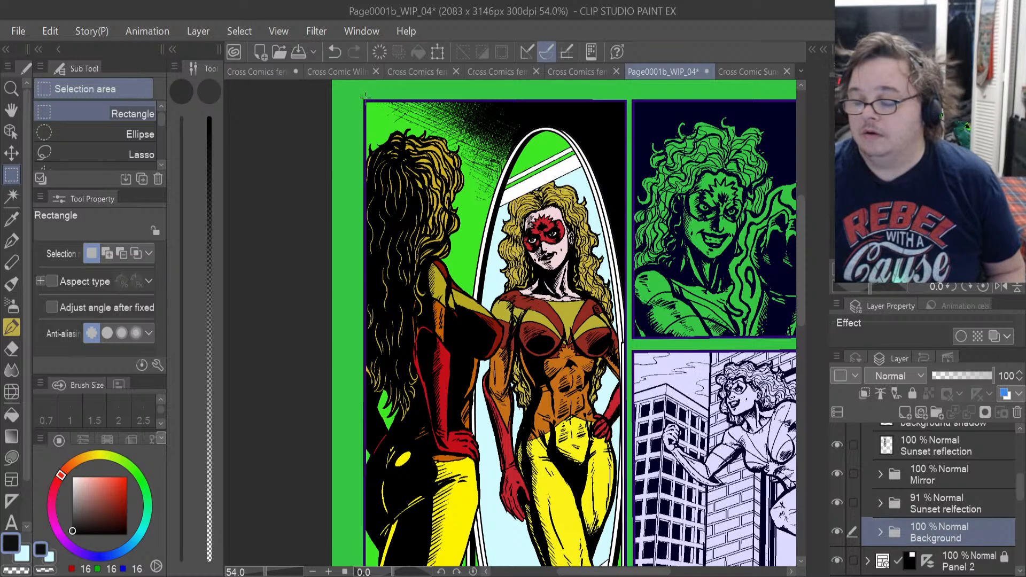
pyautogui.moveTo(365, 97); pyautogui.dragTo(627, 297)
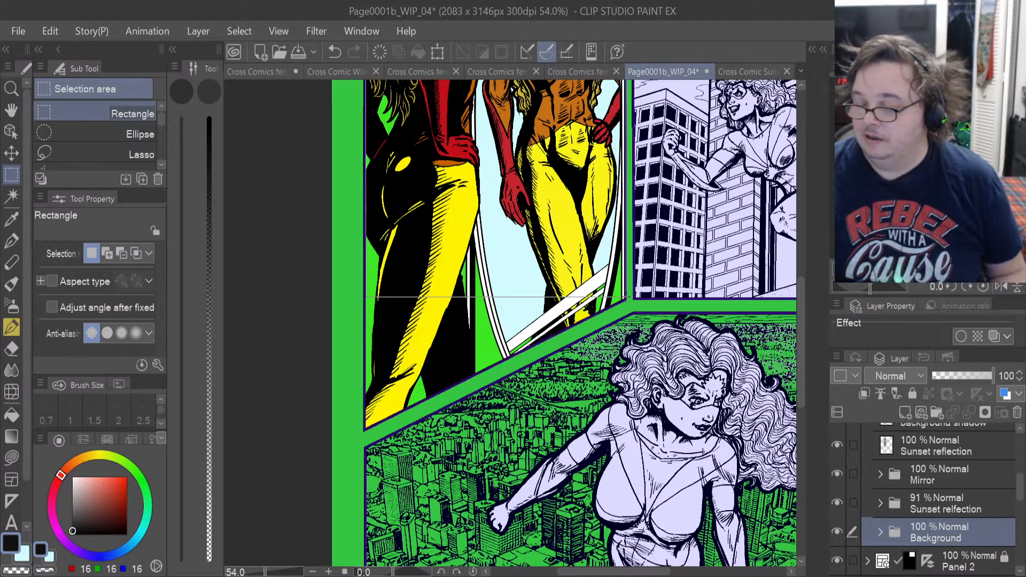
pyautogui.moveTo(625, 296); pyautogui.dragTo(626, 297)
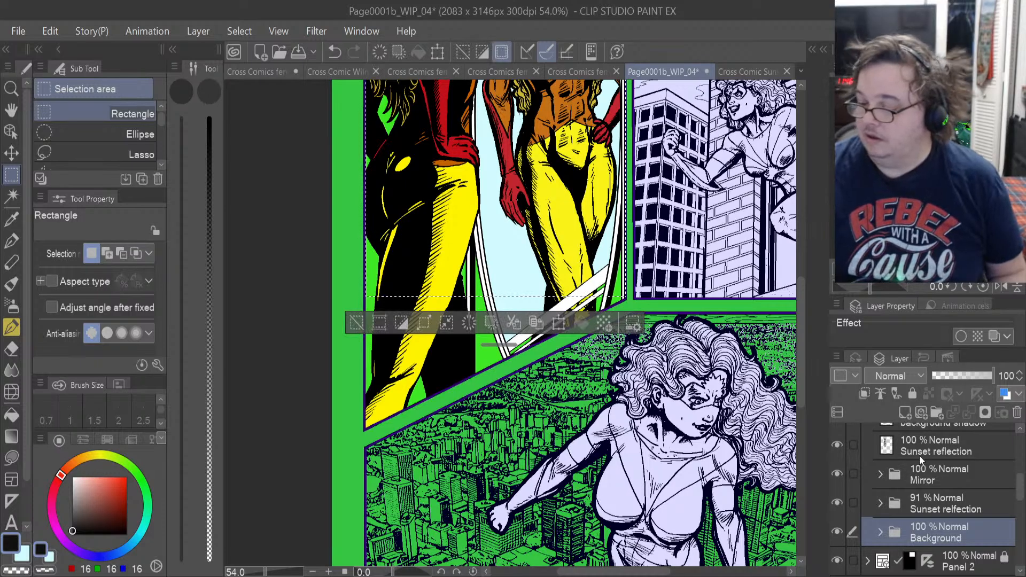
# Make the Panel 1 frame folder active and clear the rectangular selection.
pyautogui.scroll(5, 919, 455)
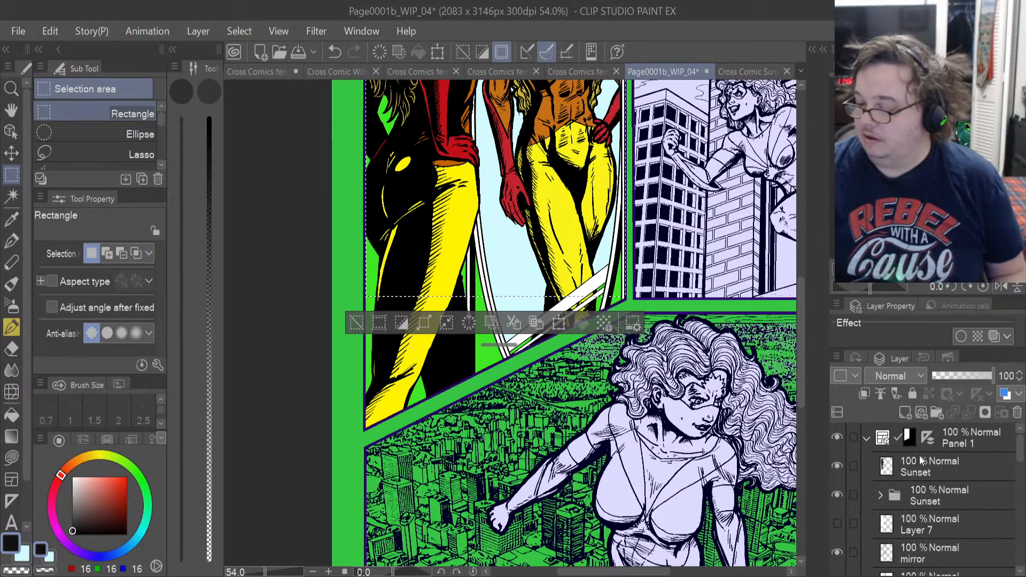
pyautogui.click(955, 440)
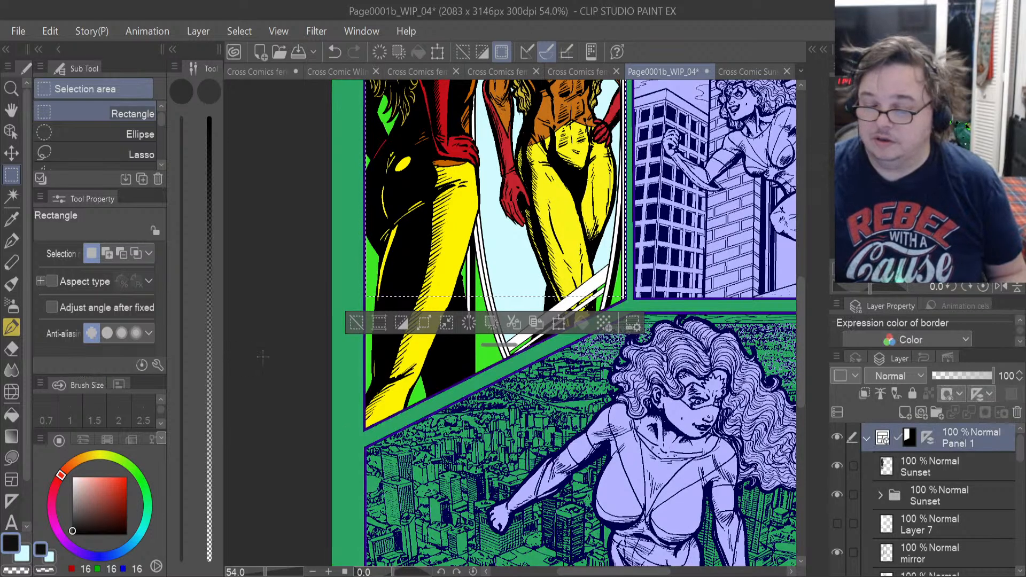
pyautogui.click(286, 231)
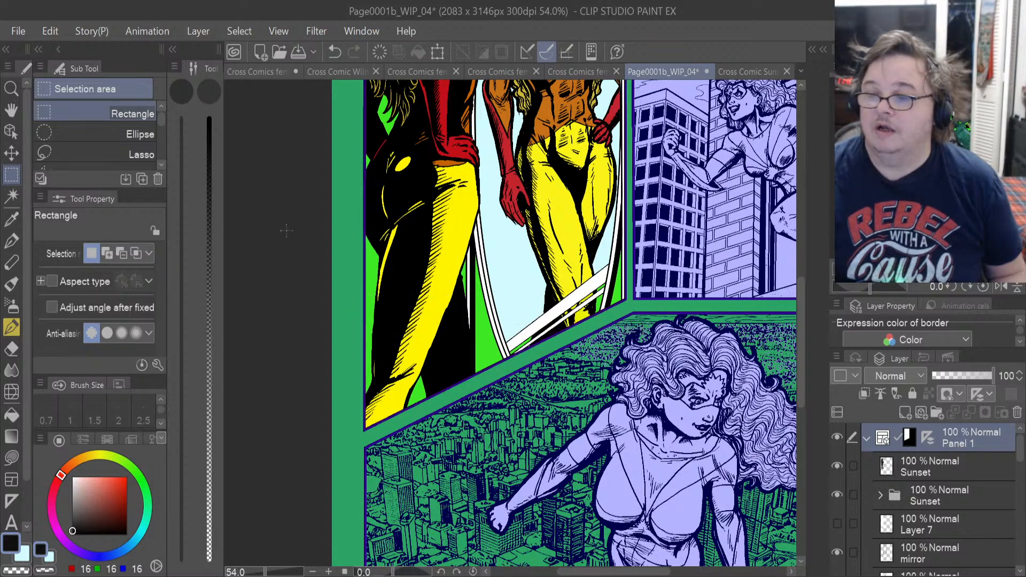
# Try Auto select, referring to the editing layer only, on the green sliver beside the mirror's lower frame, and deselect it.
pyautogui.click(12, 196)
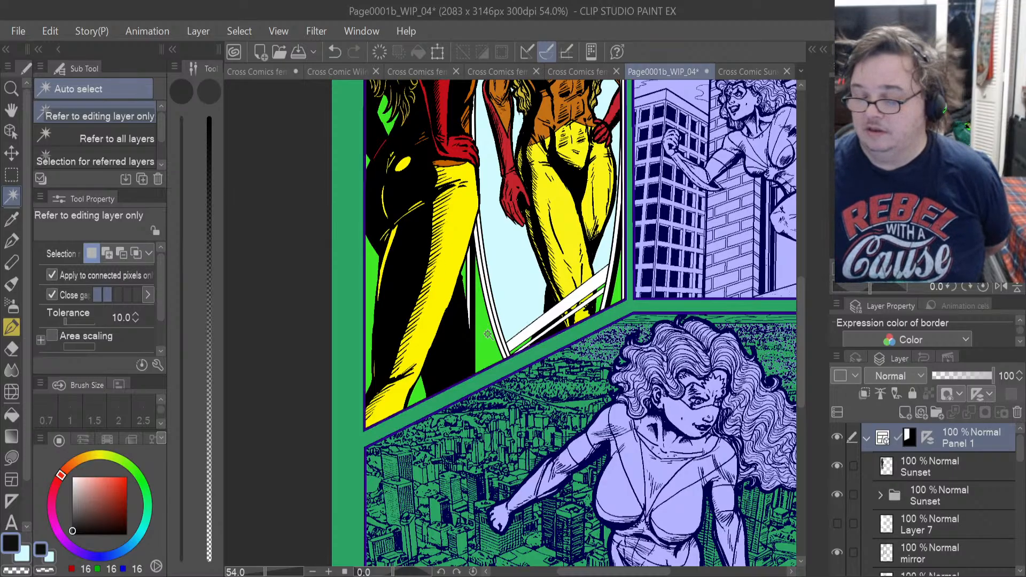
pyautogui.click(487, 335)
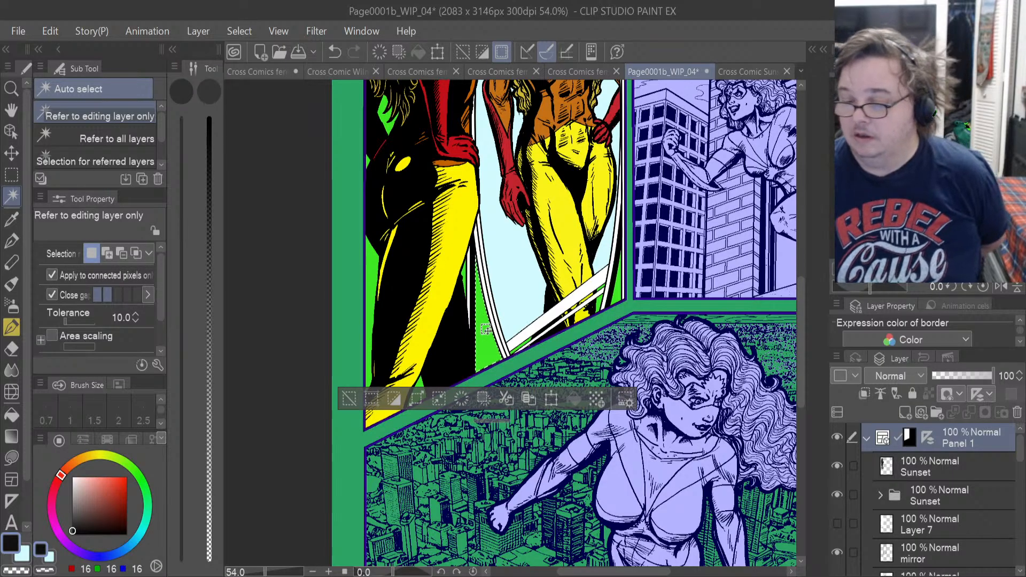
pyautogui.scroll(4, 488, 335)
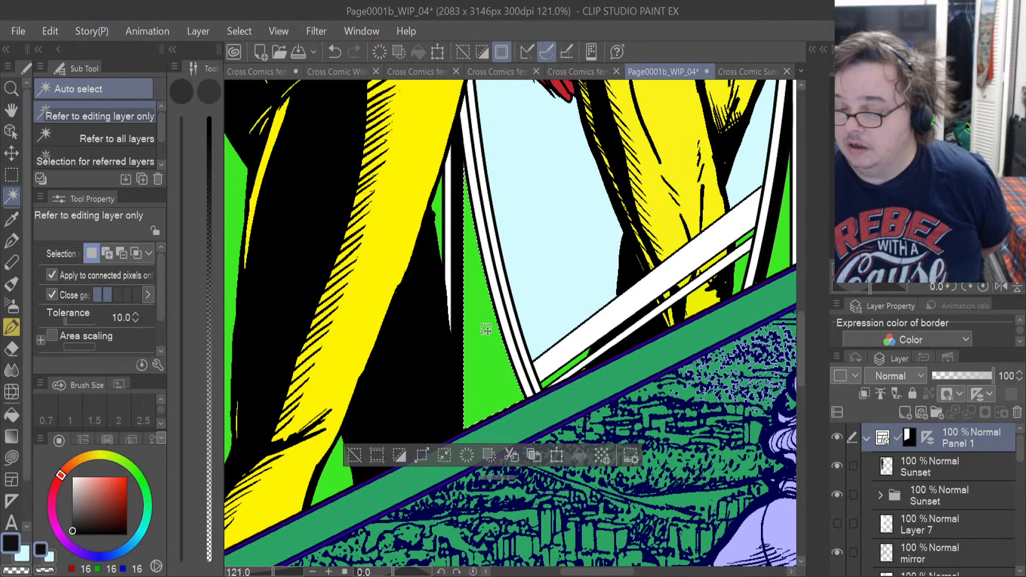
pyautogui.scroll(2, 485, 329)
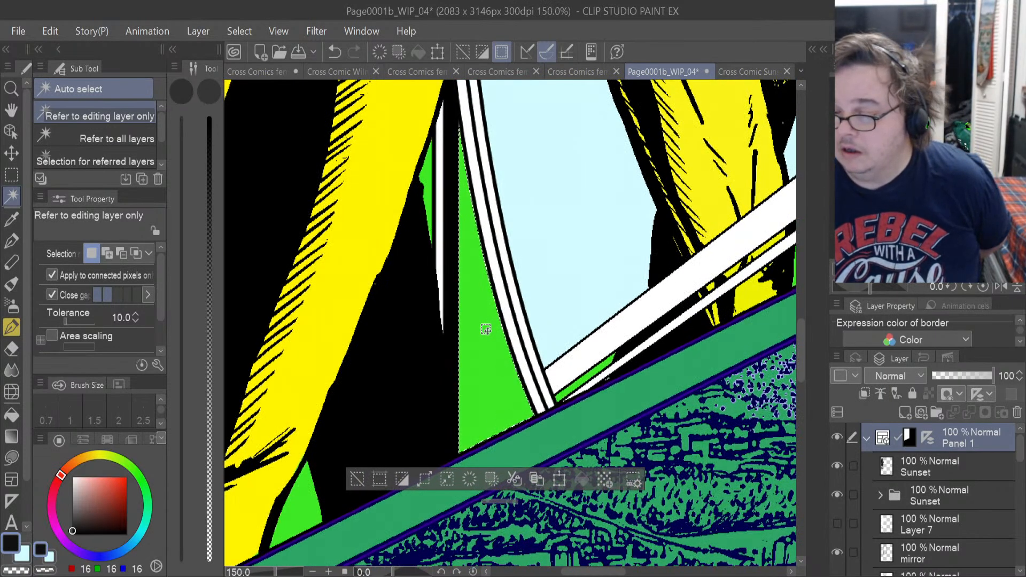
pyautogui.scroll(-5, 485, 328)
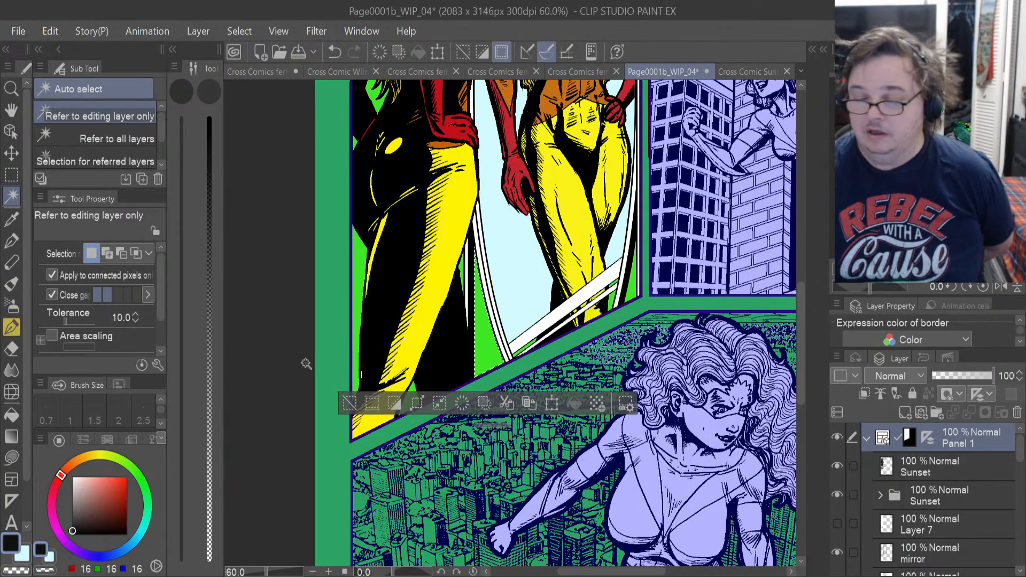
pyautogui.hotkey('ctrl', 'd')
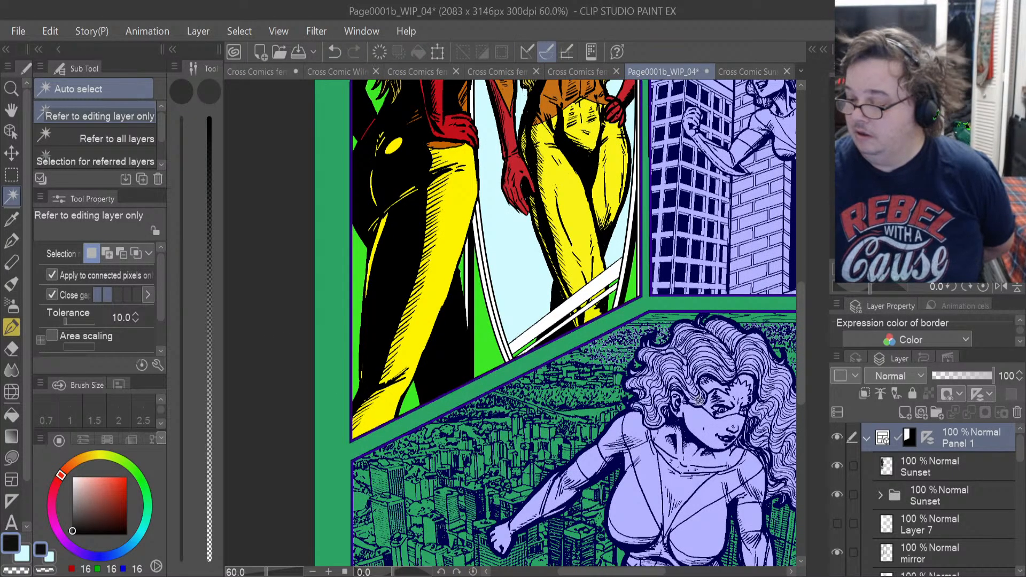
# Hide the Sunset line art layer and the mirror layer in Panel 1.
pyautogui.click(837, 466)
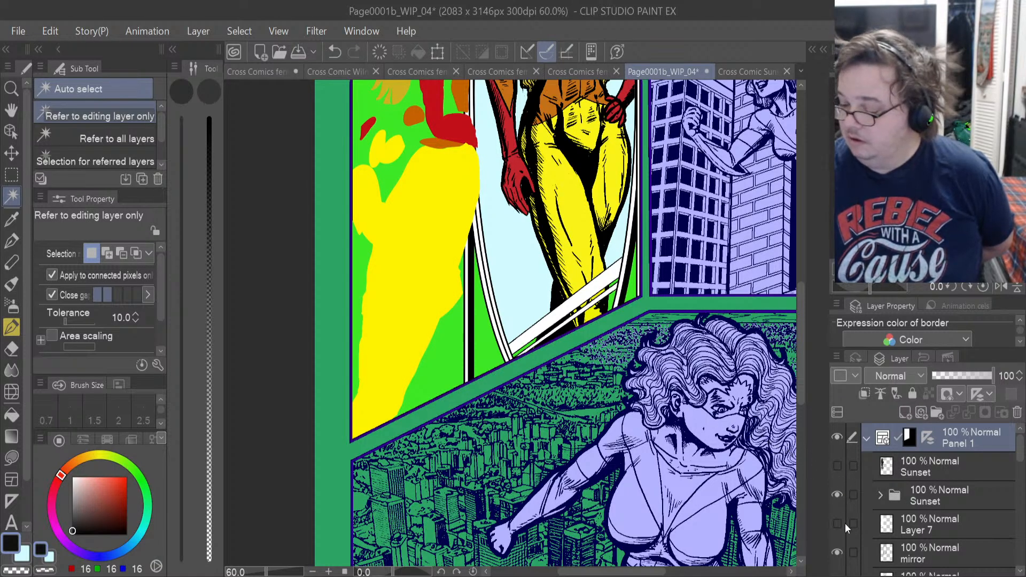
pyautogui.click(838, 553)
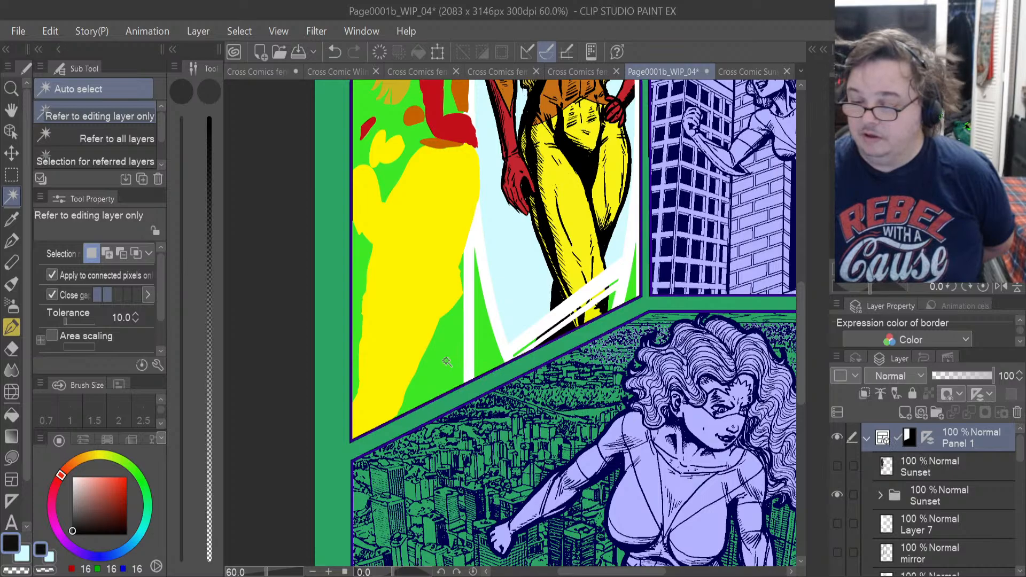
# Try Auto select on the green area between the foreground figure's yellow leg and the mirror stand, and deselect it.
pyautogui.scroll(4, 447, 361)
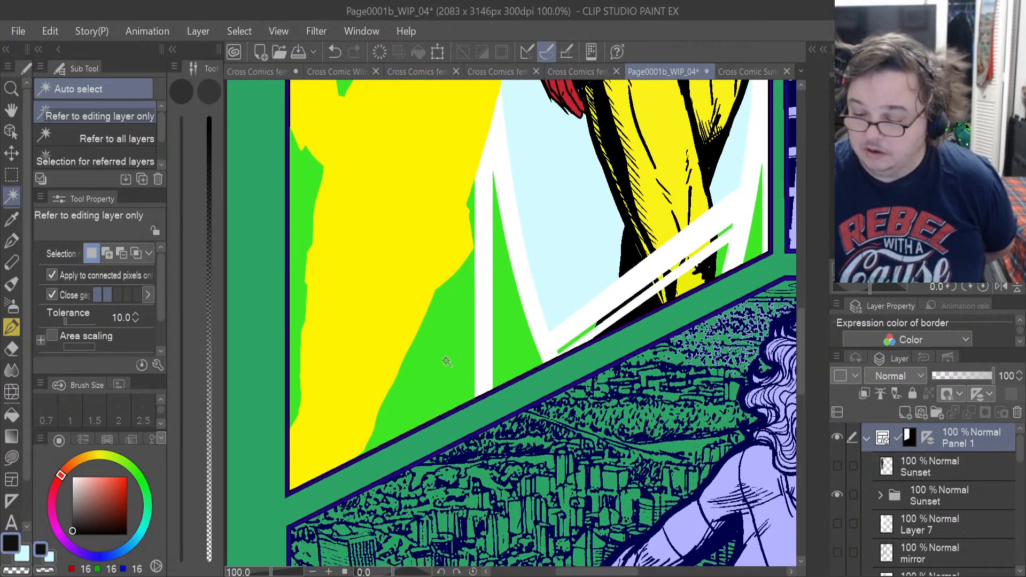
pyautogui.click(447, 362)
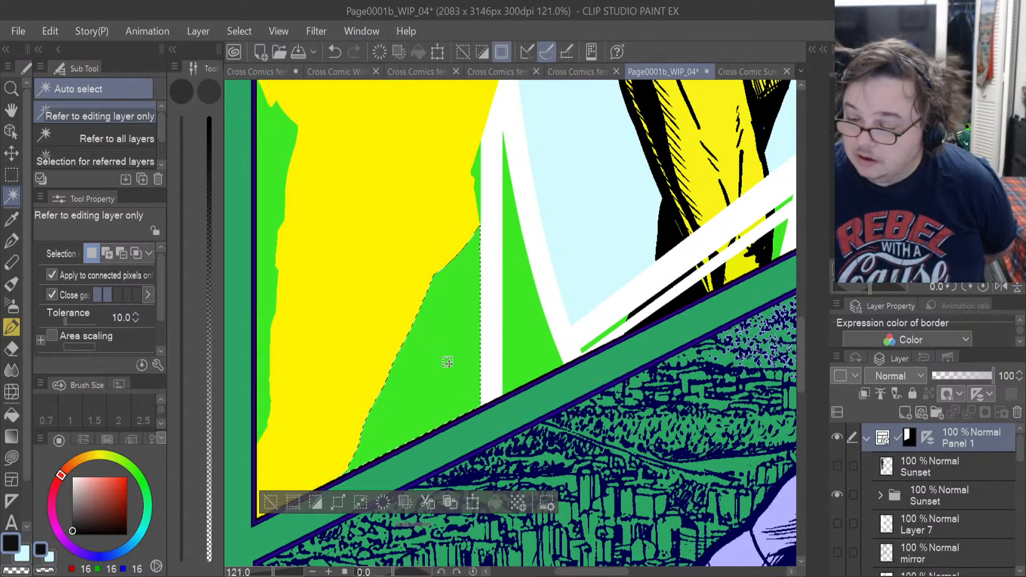
pyautogui.scroll(1, 447, 362)
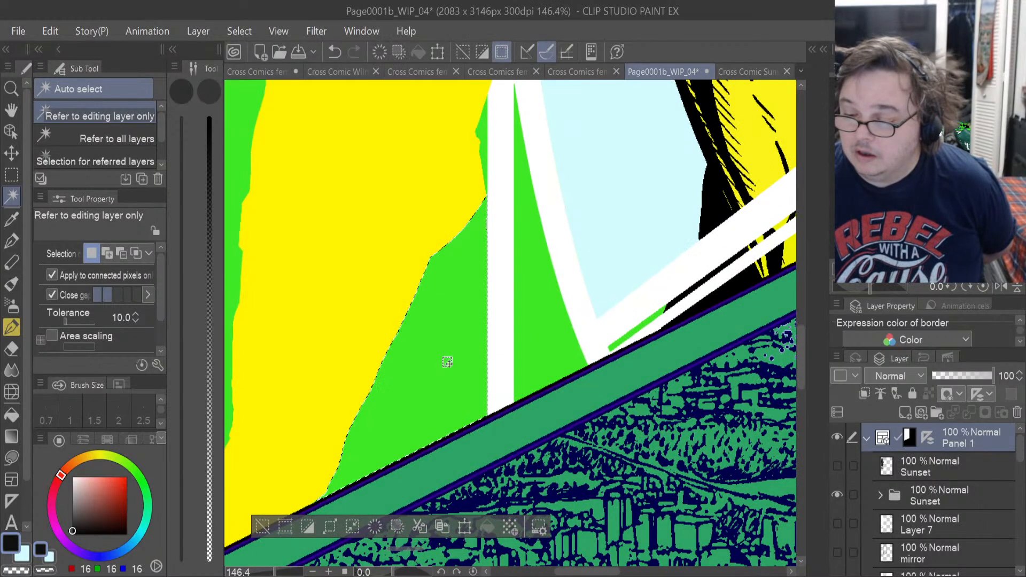
pyautogui.scroll(-4, 447, 362)
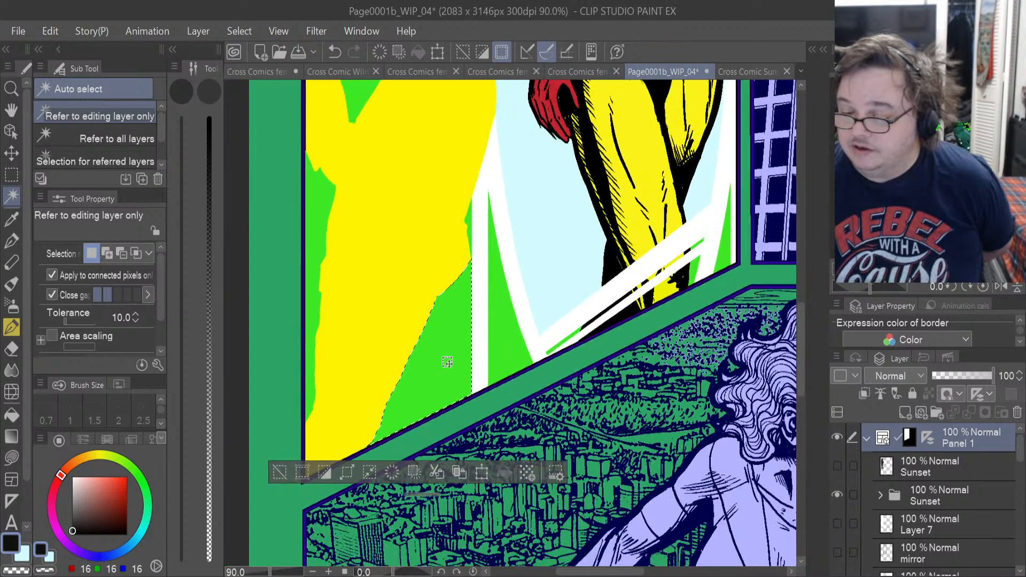
pyautogui.hotkey('ctrl', 'd')
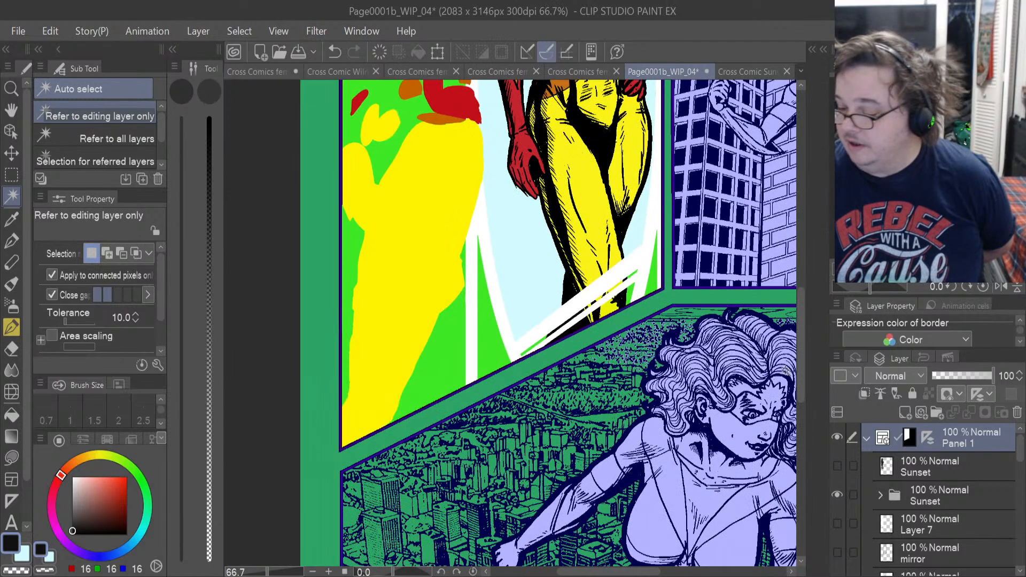
# Show the Sunset line art layer and the mirror layer in Panel 1 again.
pyautogui.click(836, 465)
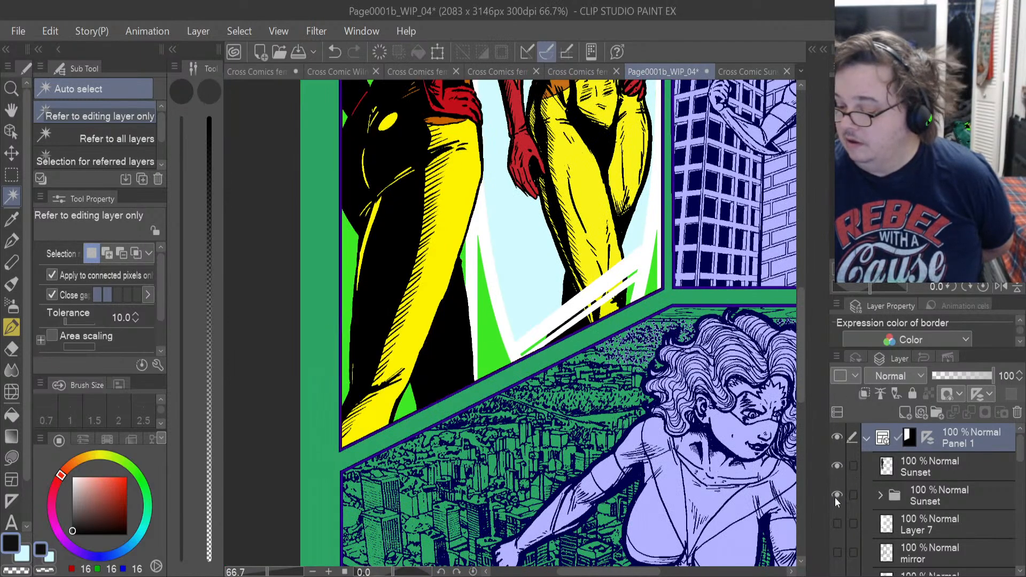
pyautogui.click(837, 551)
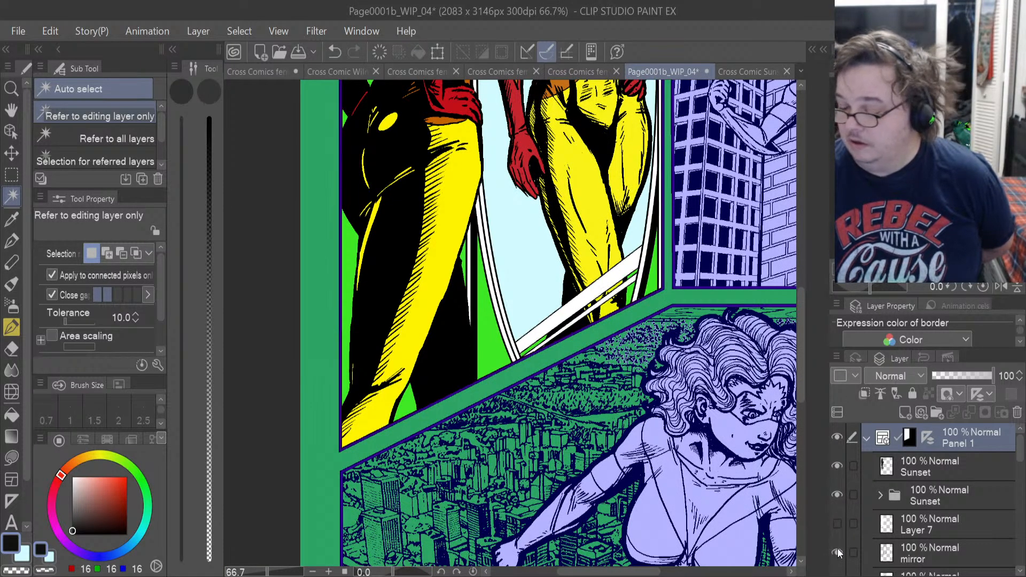
pyautogui.scroll(-3, 498, 288)
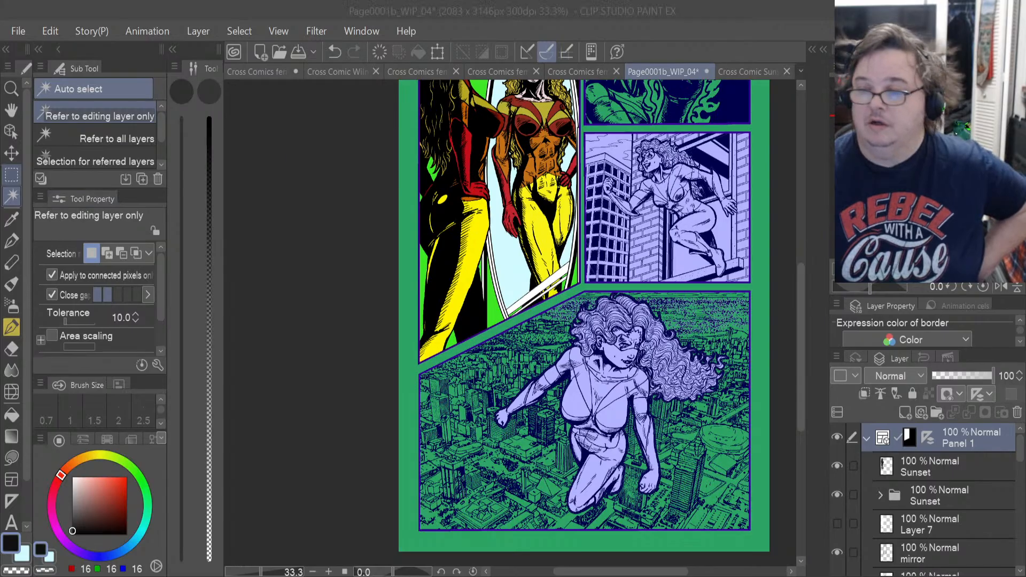
# Draw a rectangular selection across the full width of Panel 1, from its upper edge to just above the mirror's lower end.
pyautogui.click(12, 174)
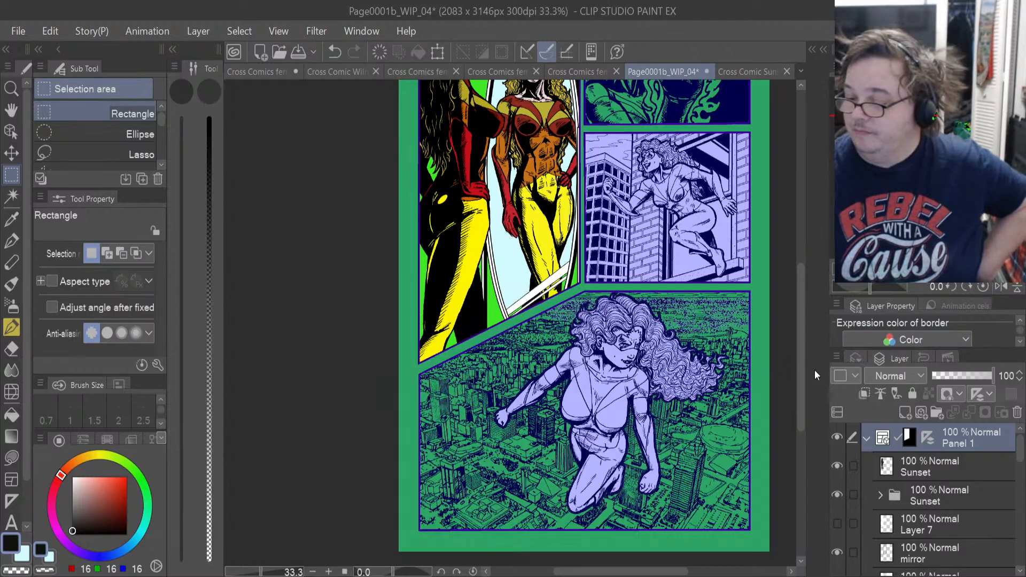
pyautogui.moveTo(801, 377); pyautogui.dragTo(804, 334)
pyautogui.scroll(4, 612, 214)
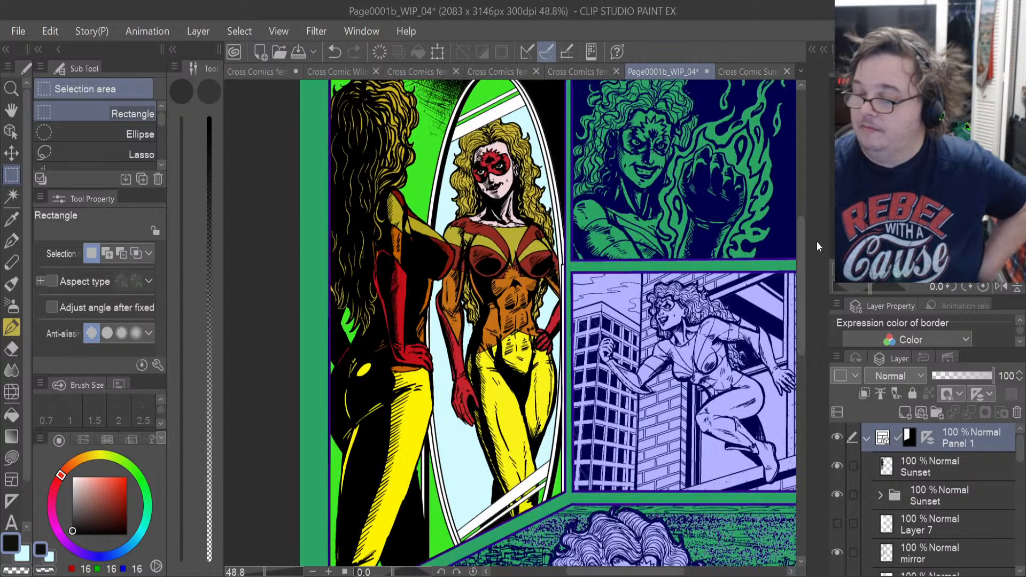
pyautogui.moveTo(799, 265); pyautogui.dragTo(803, 252)
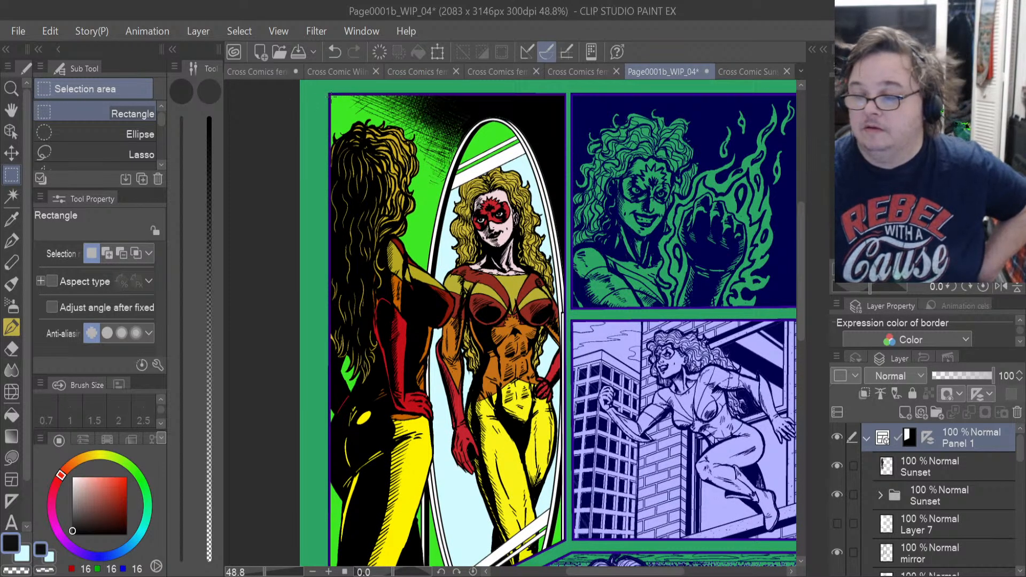
pyautogui.moveTo(331, 98); pyautogui.dragTo(567, 542)
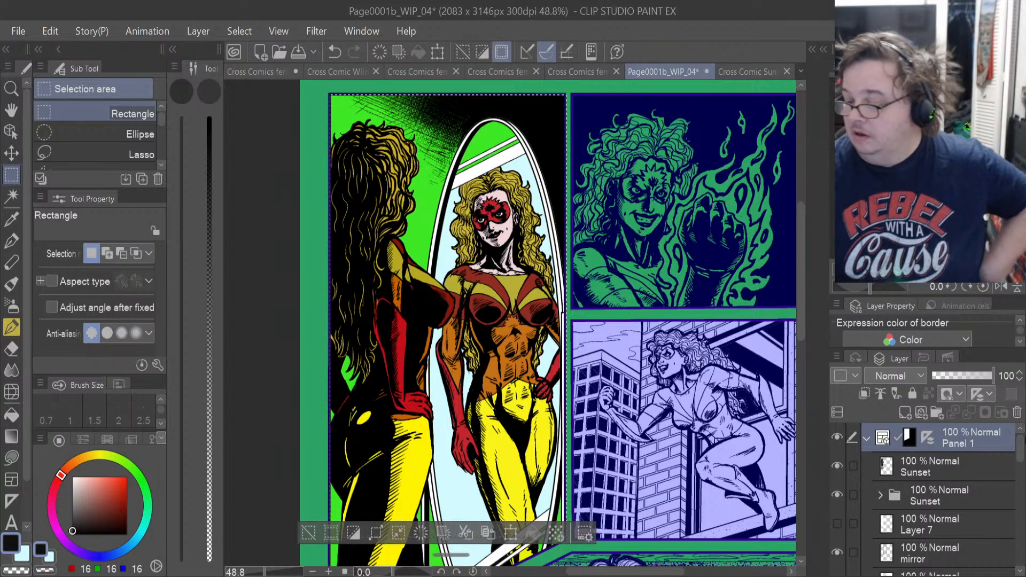
# Add a new raster layer directly above the mirror background layer in Panel 1's Background folder.
pyautogui.moveTo(1018, 457); pyautogui.dragTo(1017, 502)
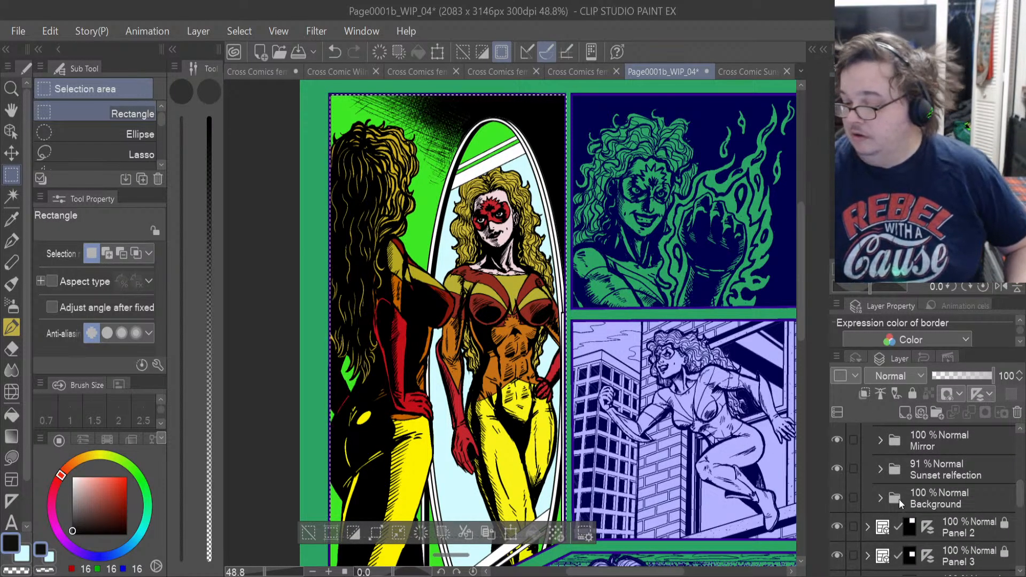
pyautogui.click(880, 501)
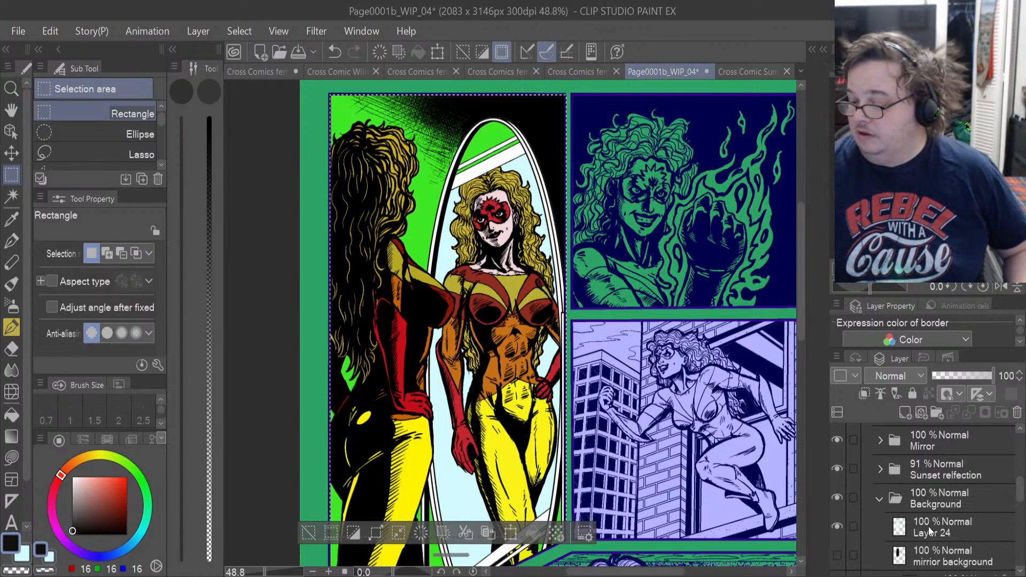
pyautogui.click(941, 560)
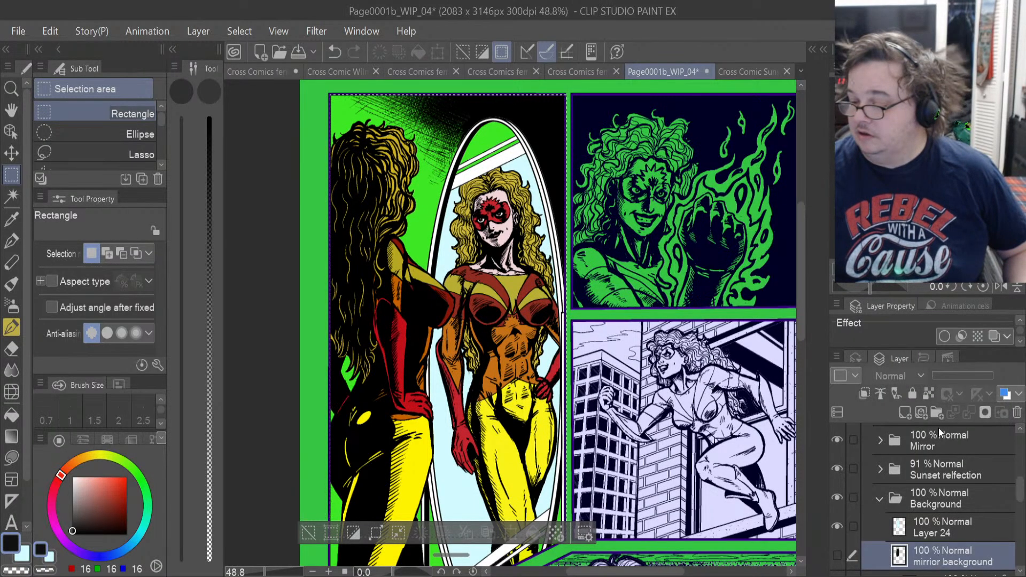
pyautogui.click(905, 412)
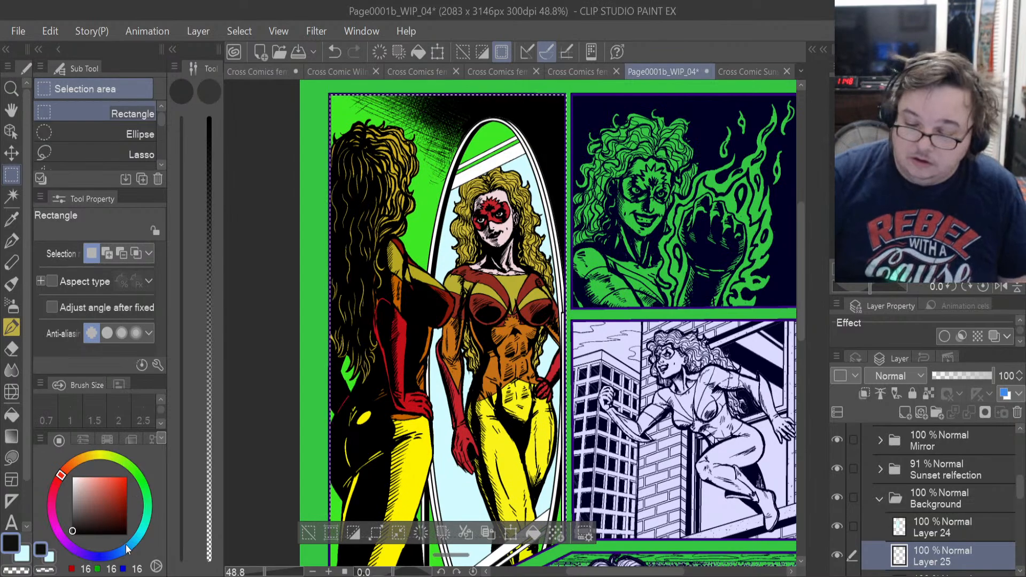
# Set the drawing colour to light blue (RGB 111, 180, 221) and fill the rectangular selection on the new background layer.
pyautogui.click(84, 476)
pyautogui.moveTo(82, 477); pyautogui.dragTo(73, 477)
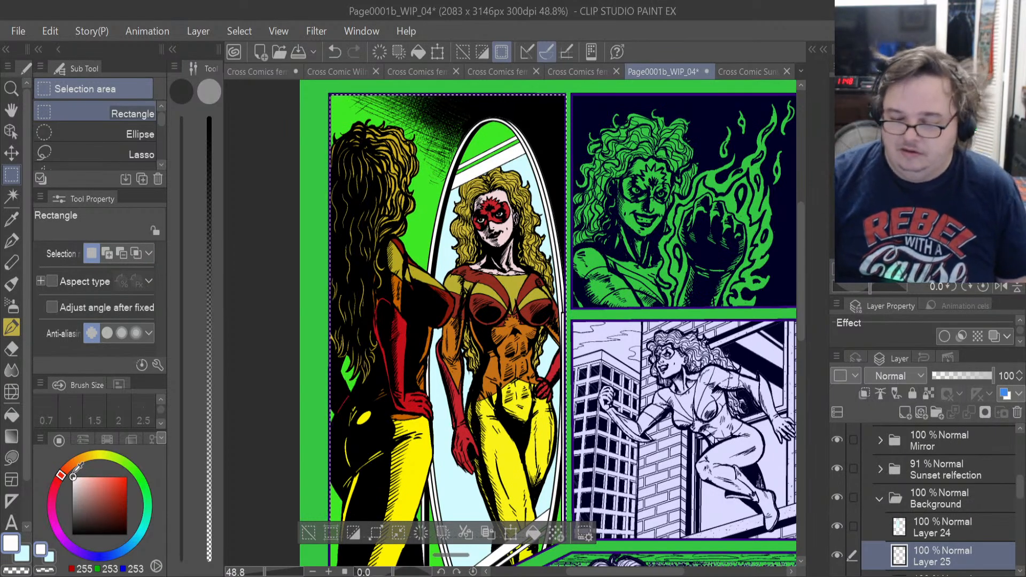
pyautogui.click(130, 547)
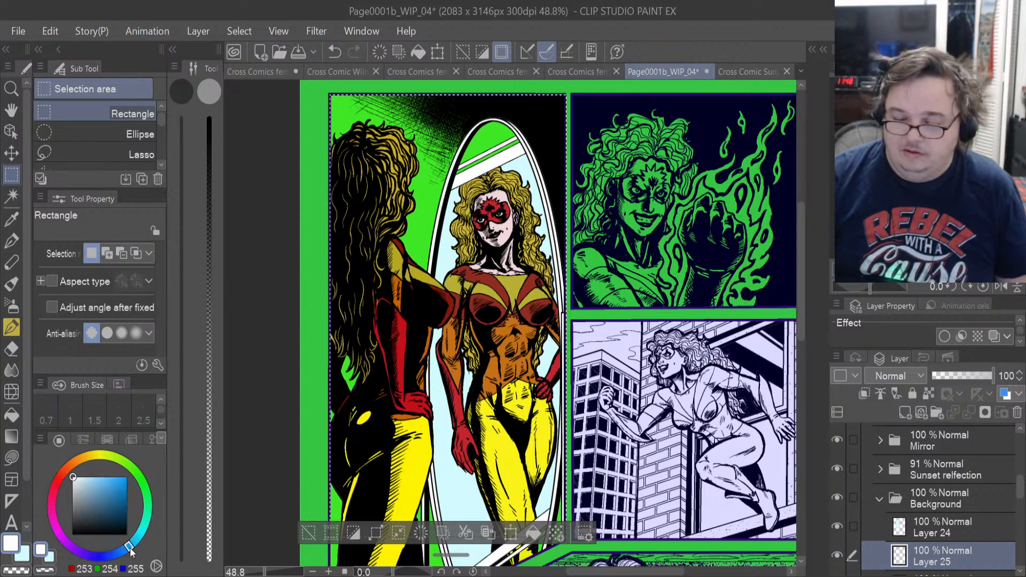
pyautogui.click(99, 480)
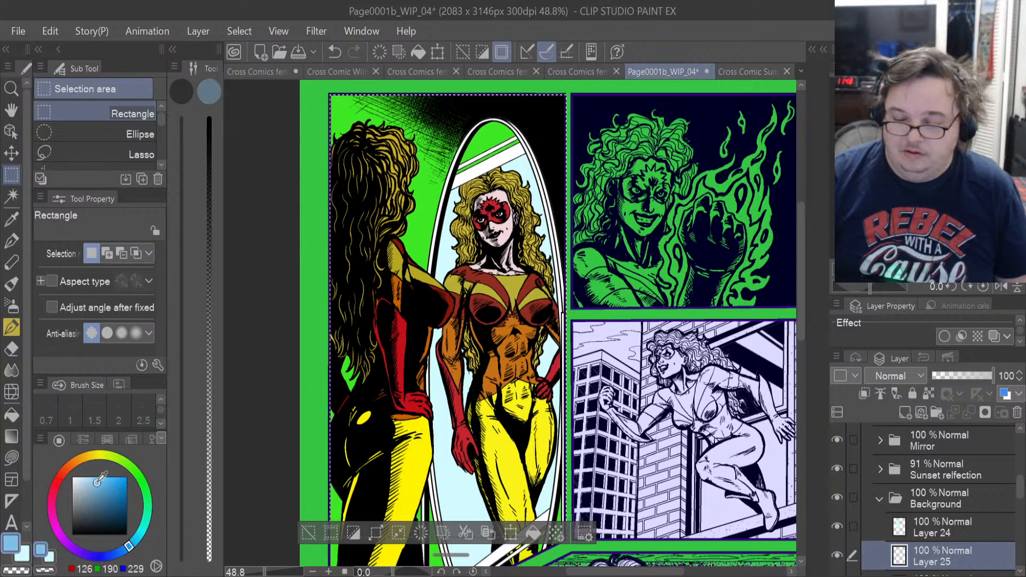
pyautogui.moveTo(98, 481); pyautogui.dragTo(100, 483)
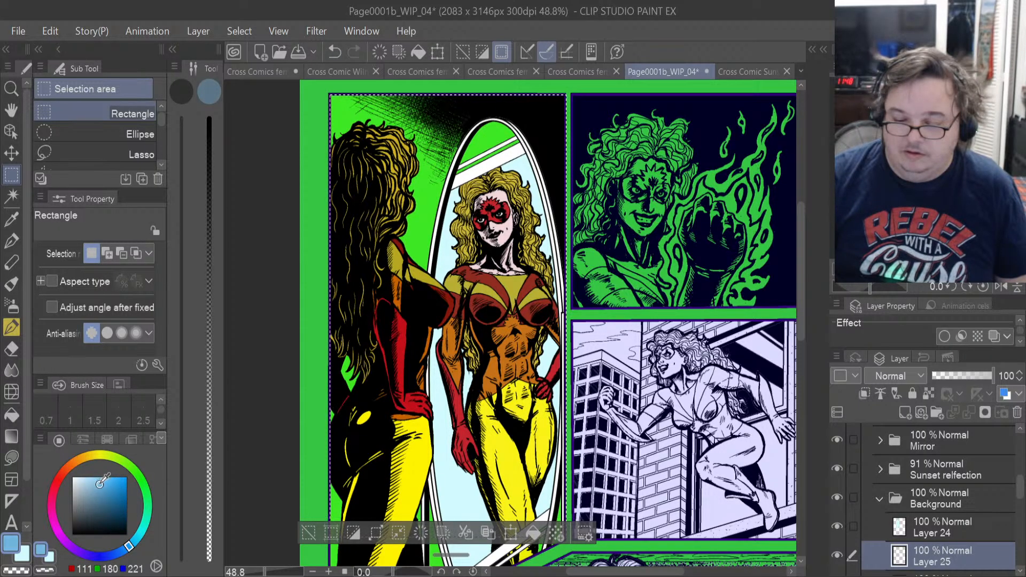
pyautogui.click(537, 528)
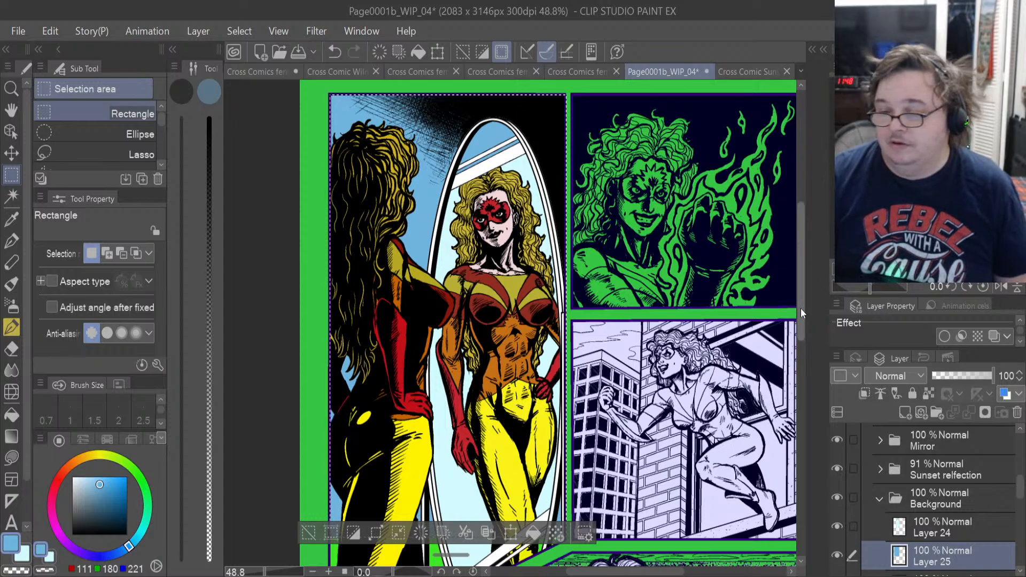
# Clear the rectangular selection over Panel 1.
pyautogui.moveTo(801, 309); pyautogui.dragTo(797, 349)
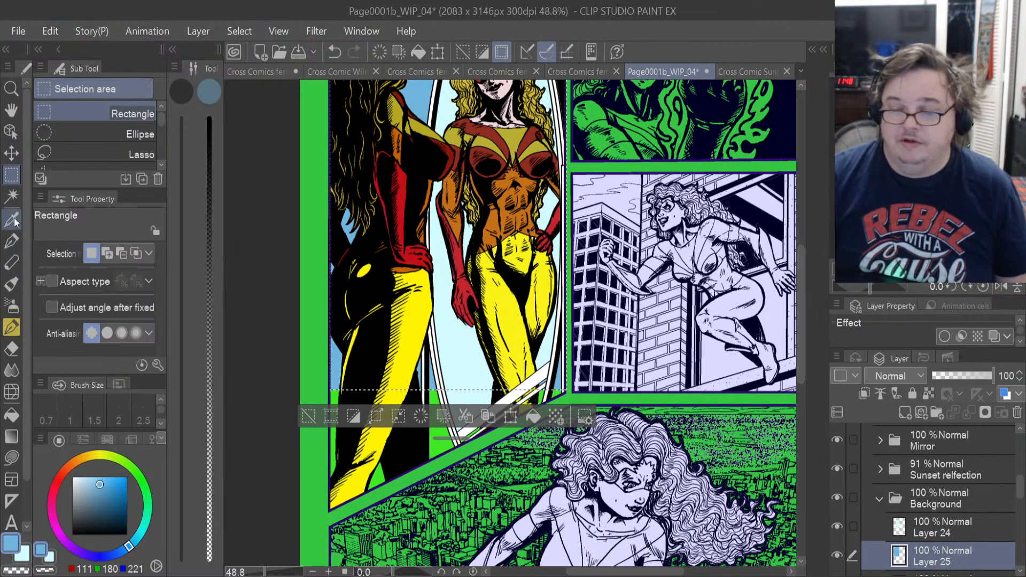
pyautogui.click(62, 155)
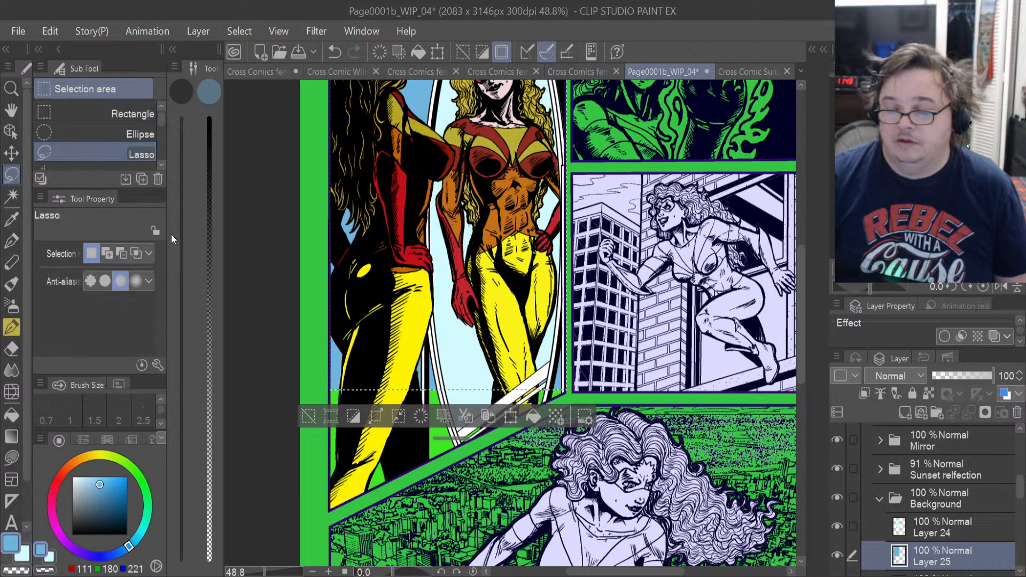
pyautogui.click(255, 261)
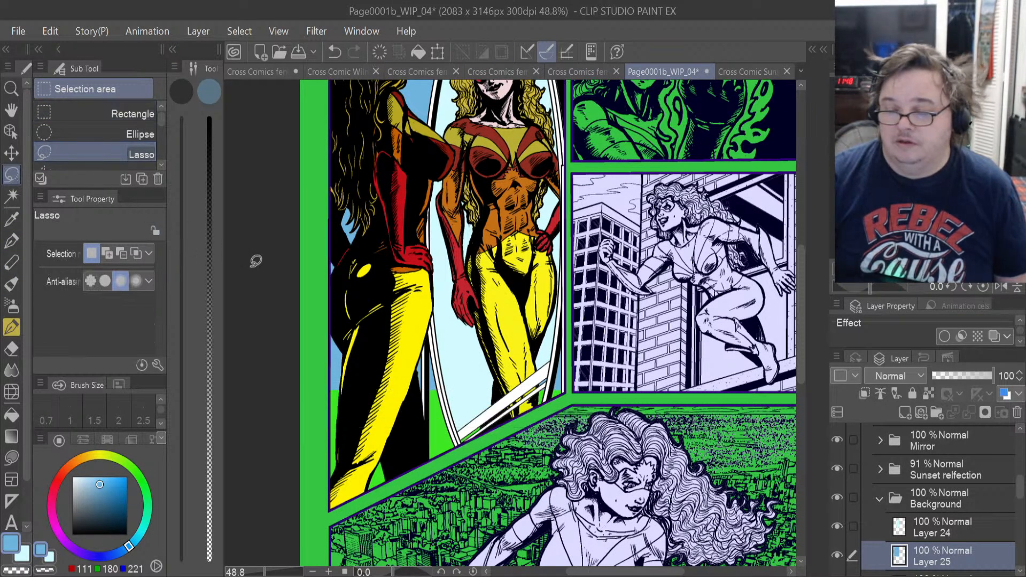
# Use Lasso fill to cover the green gaps around the foreground legs and beside the mirror's lower frame with the light blue.
pyautogui.click(11, 456)
pyautogui.scroll(2, 394, 499)
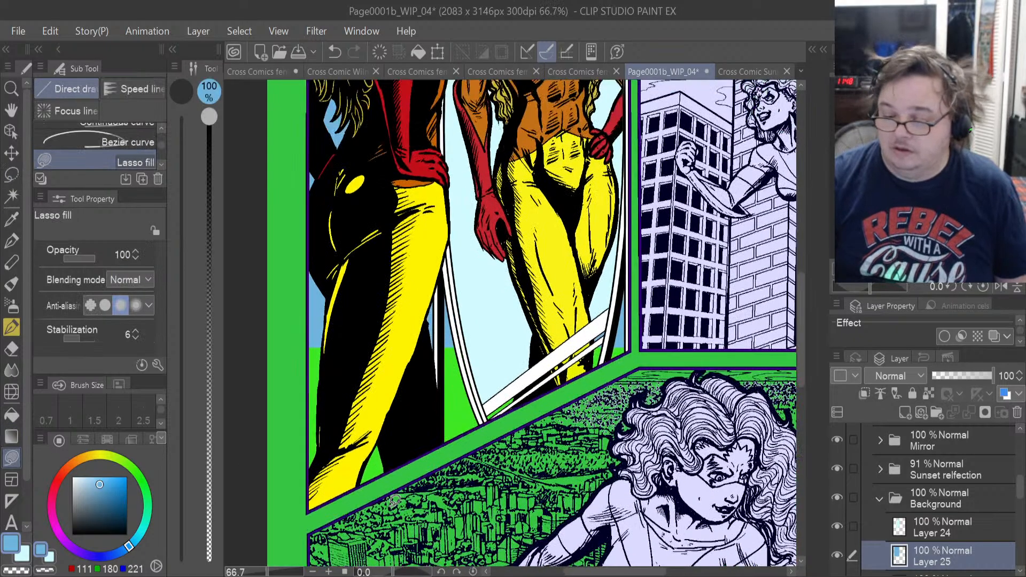
pyautogui.scroll(2, 394, 500)
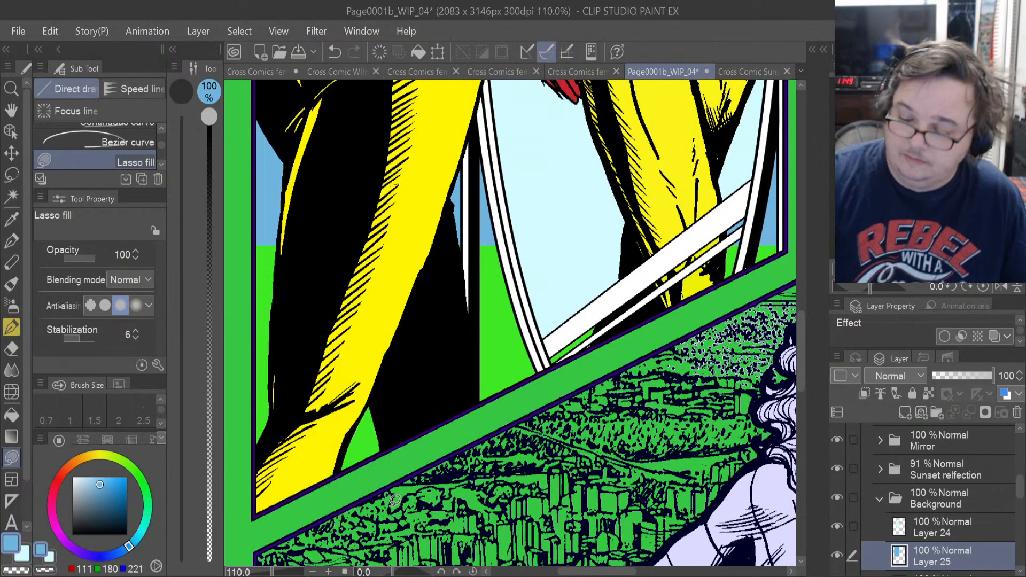
pyautogui.moveTo(278, 503)
pyautogui.mouseDown()
pyautogui.moveTo(521, 385)
pyautogui.moveTo(531, 225)
pyautogui.moveTo(486, 238)
pyautogui.mouseUp()
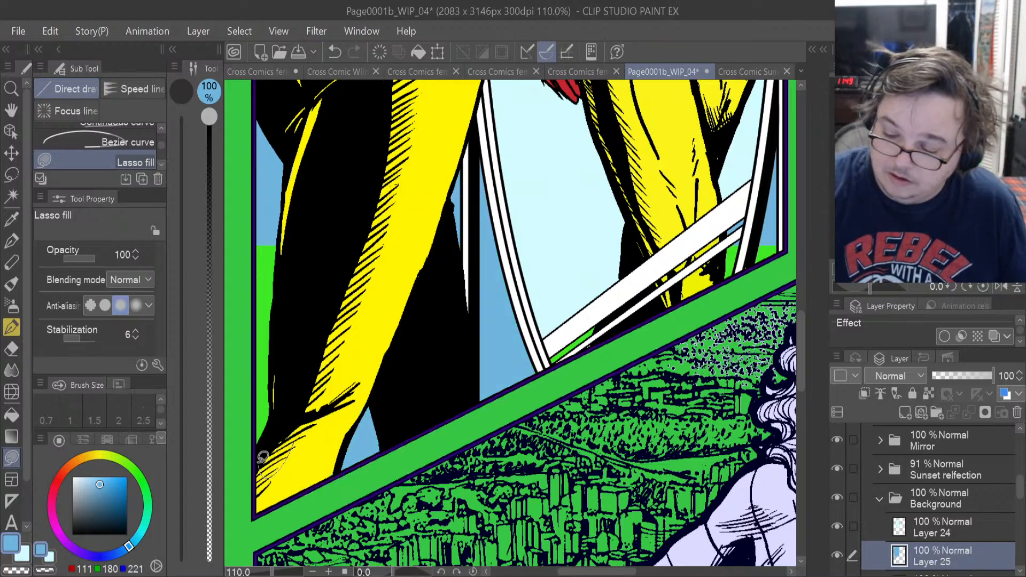
pyautogui.moveTo(263, 457)
pyautogui.mouseDown()
pyautogui.moveTo(262, 206)
pyautogui.moveTo(323, 367)
pyautogui.mouseUp()
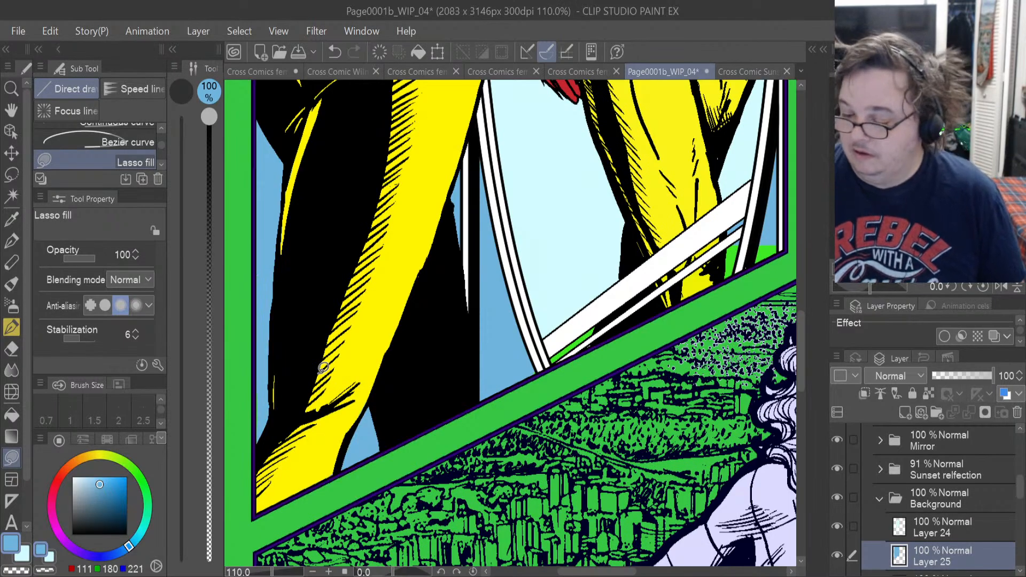
pyautogui.hscroll(5, 627, 447)
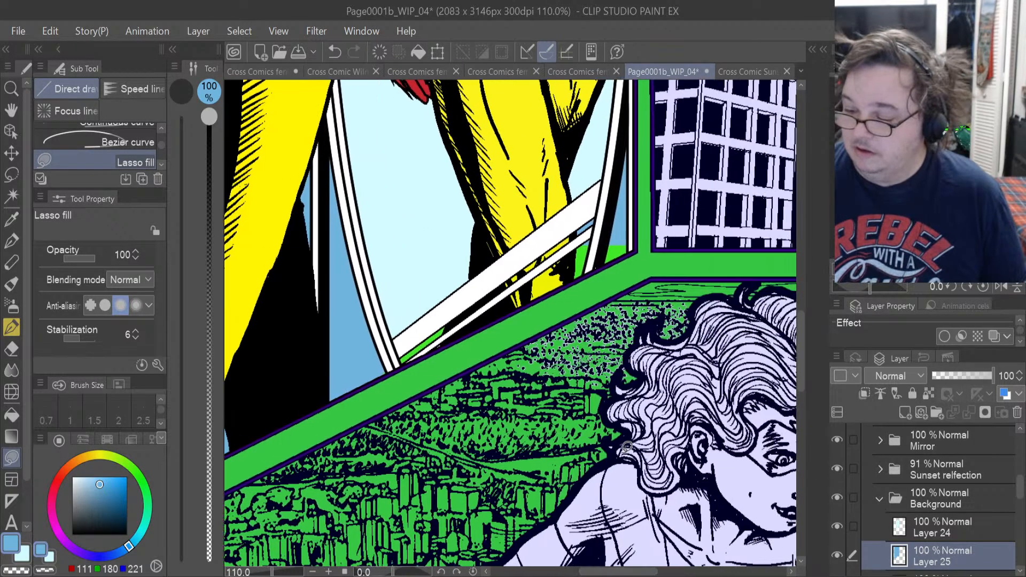
pyautogui.moveTo(603, 265)
pyautogui.mouseDown()
pyautogui.moveTo(632, 249)
pyautogui.moveTo(596, 210)
pyautogui.moveTo(573, 265)
pyautogui.mouseUp()
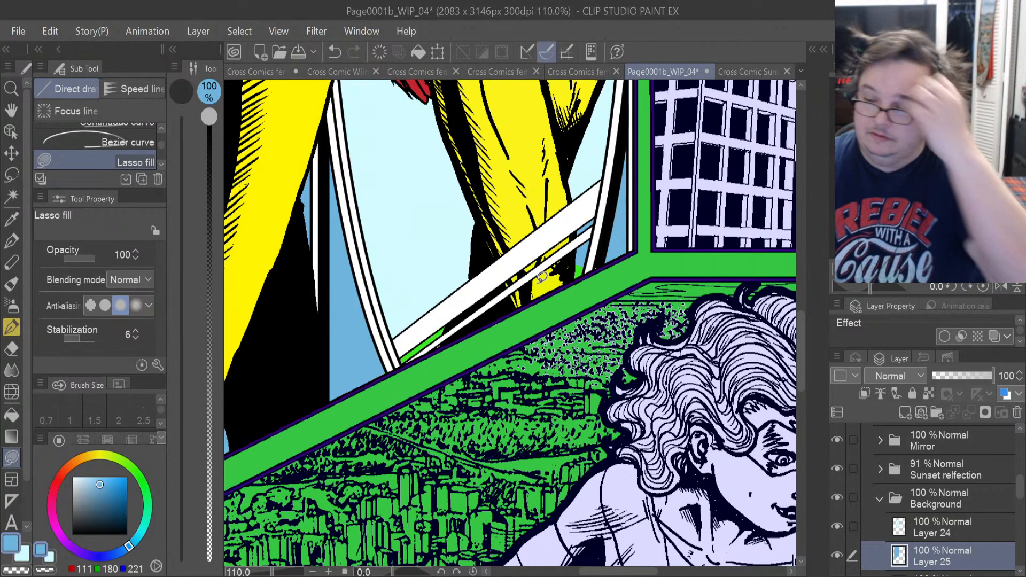
# Try Auto select on the page border outside Panel 1 with its frame folder active, then reactivate the blue fill layer and deselect.
pyautogui.scroll(-2, 541, 277)
pyautogui.scroll(-3, 541, 277)
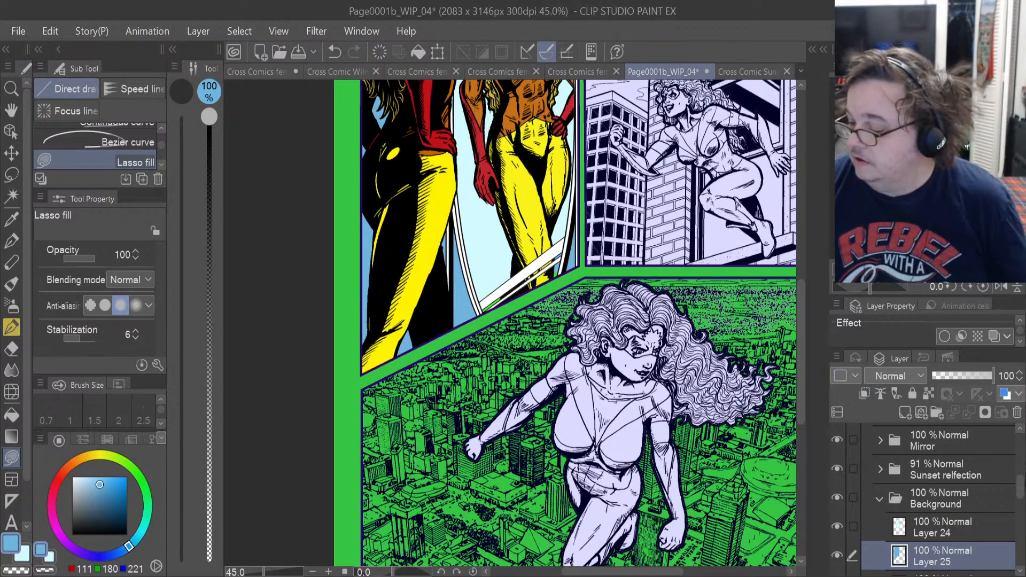
pyautogui.moveTo(1019, 490); pyautogui.dragTo(1019, 473)
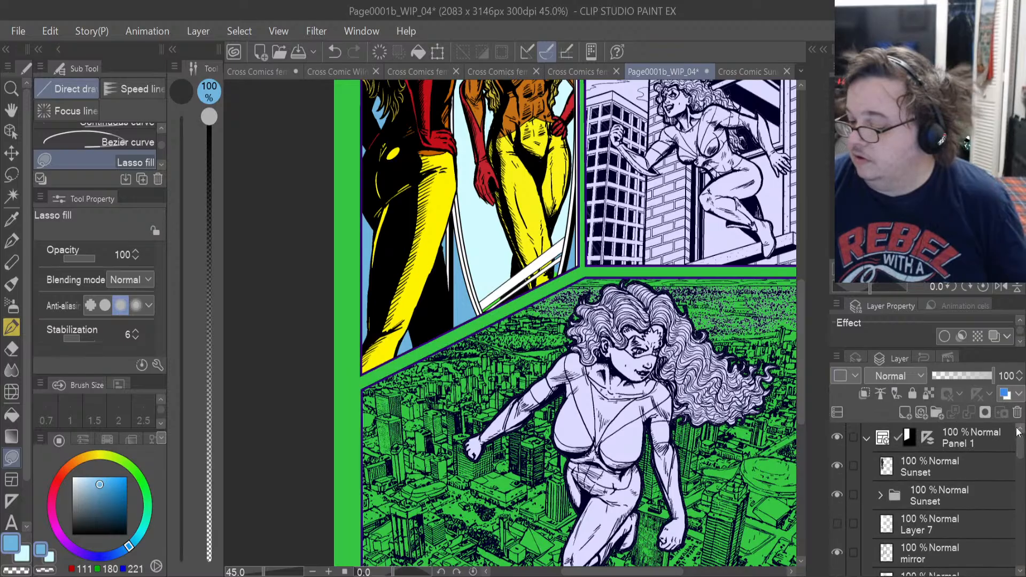
pyautogui.click(975, 441)
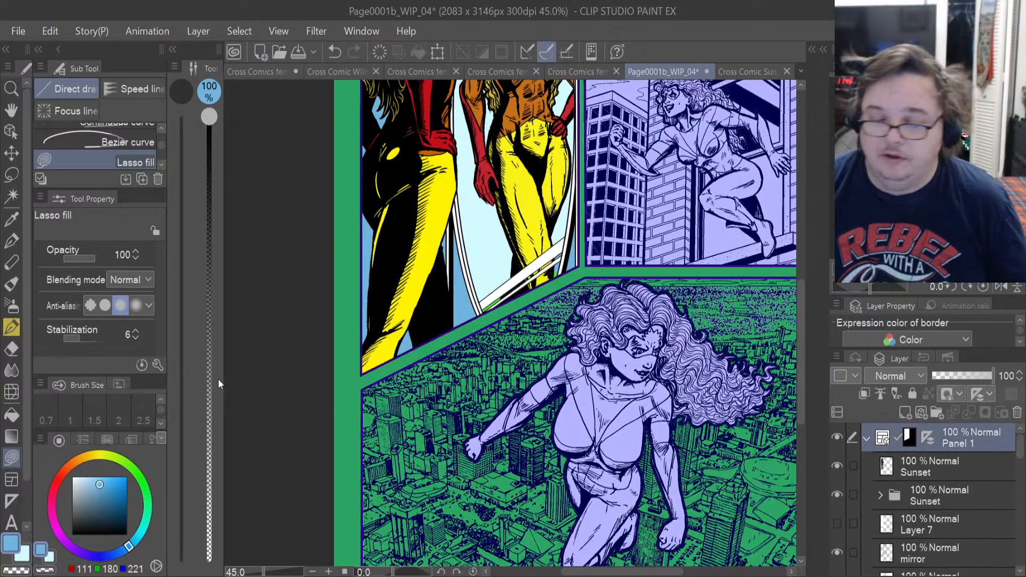
pyautogui.click(11, 196)
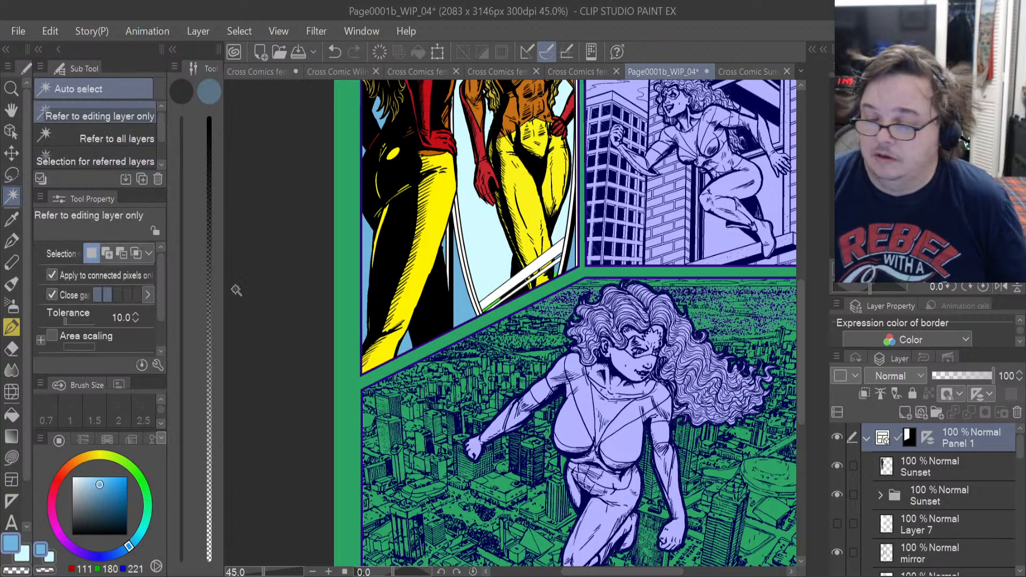
pyautogui.click(345, 342)
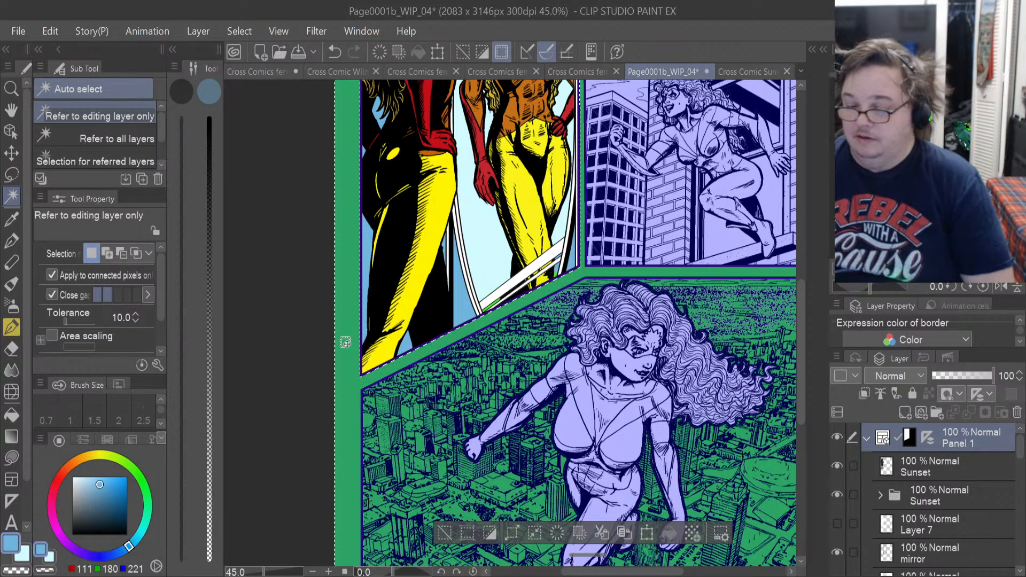
pyautogui.moveTo(1019, 468); pyautogui.dragTo(1024, 509)
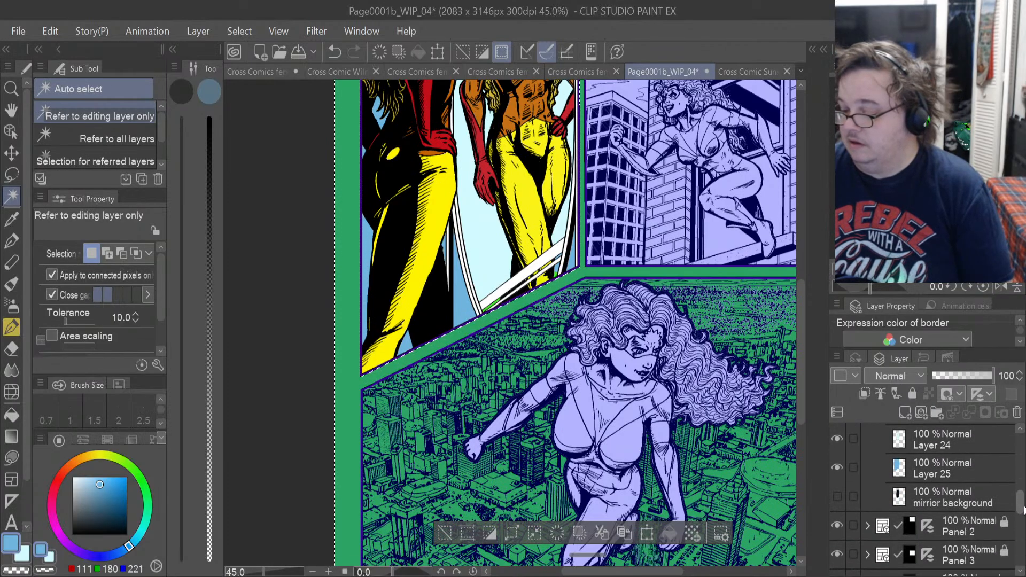
pyautogui.click(946, 476)
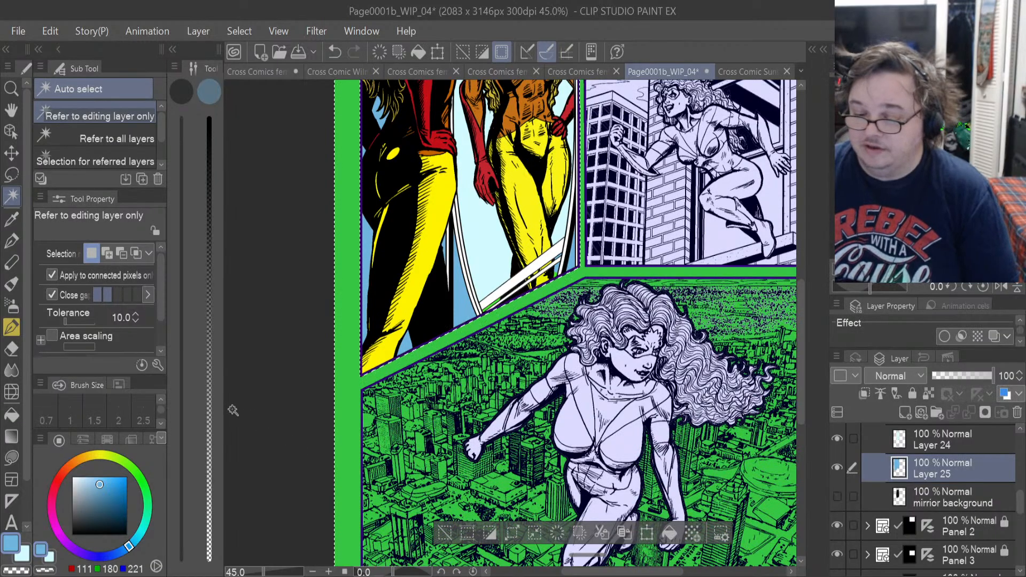
pyautogui.click(269, 401)
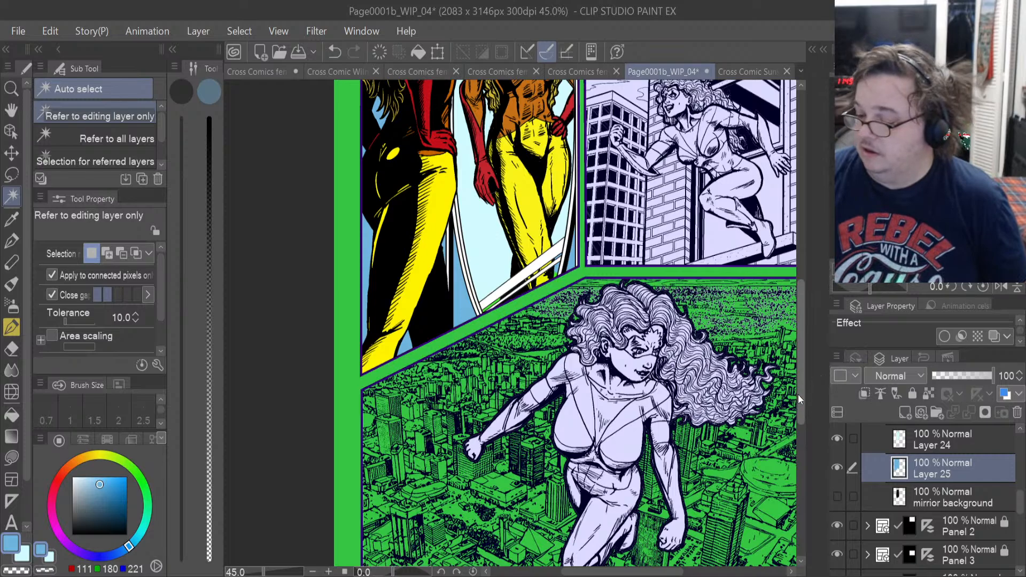
# Lasso fill the remaining green slivers beneath the mirror's lower frame band and beside the reflected legs with the light blue.
pyautogui.moveTo(800, 394); pyautogui.dragTo(790, 309)
pyautogui.scroll(-5, 789, 308)
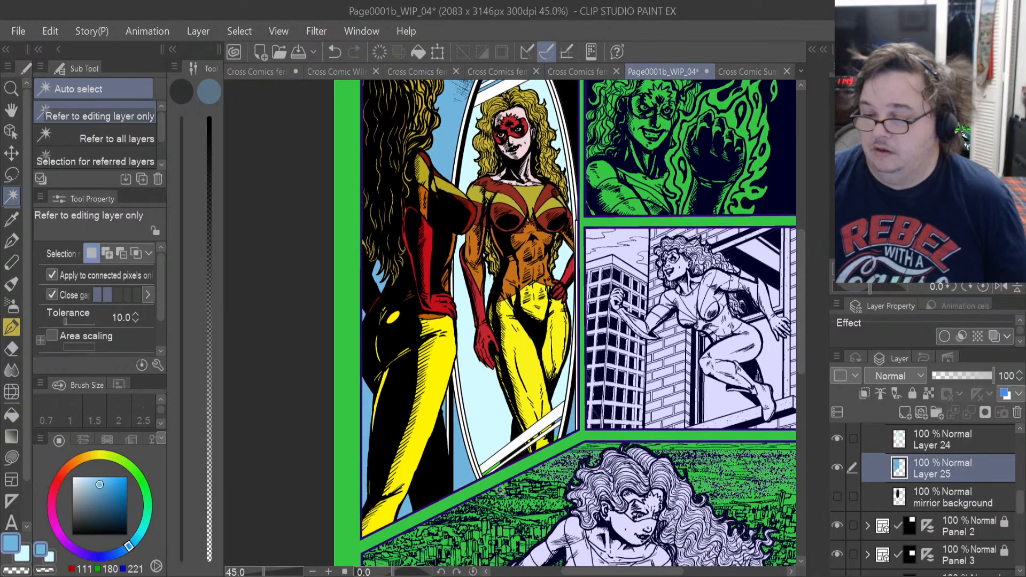
pyautogui.scroll(5, 500, 488)
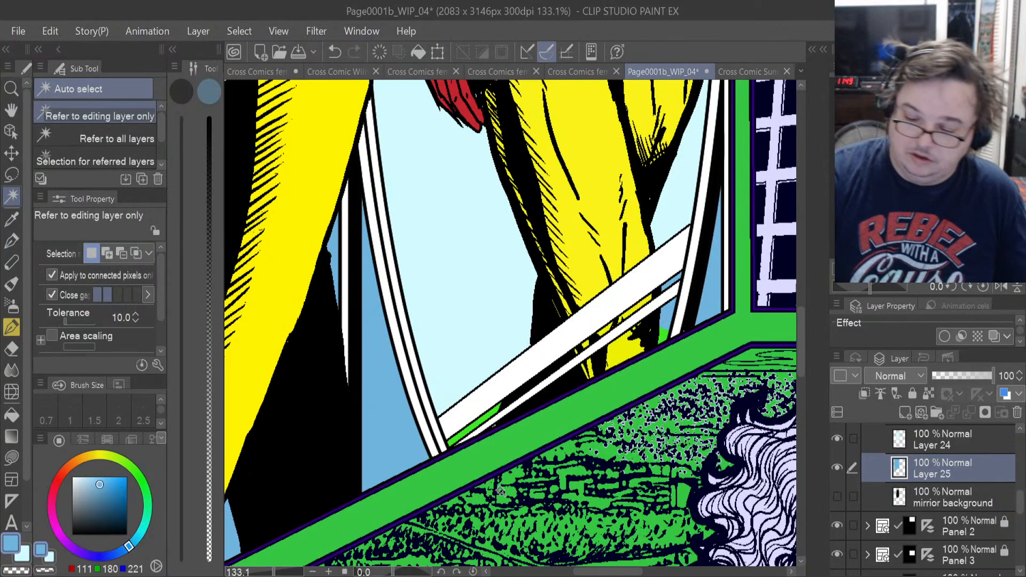
pyautogui.click(12, 457)
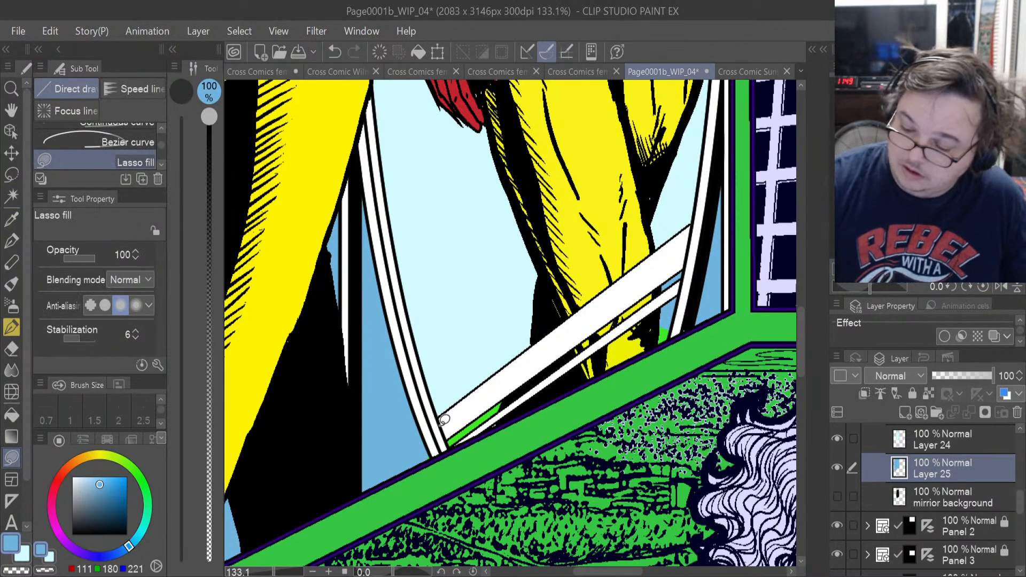
pyautogui.moveTo(444, 420)
pyautogui.mouseDown()
pyautogui.moveTo(450, 445)
pyautogui.moveTo(463, 445)
pyautogui.moveTo(581, 388)
pyautogui.mouseUp()
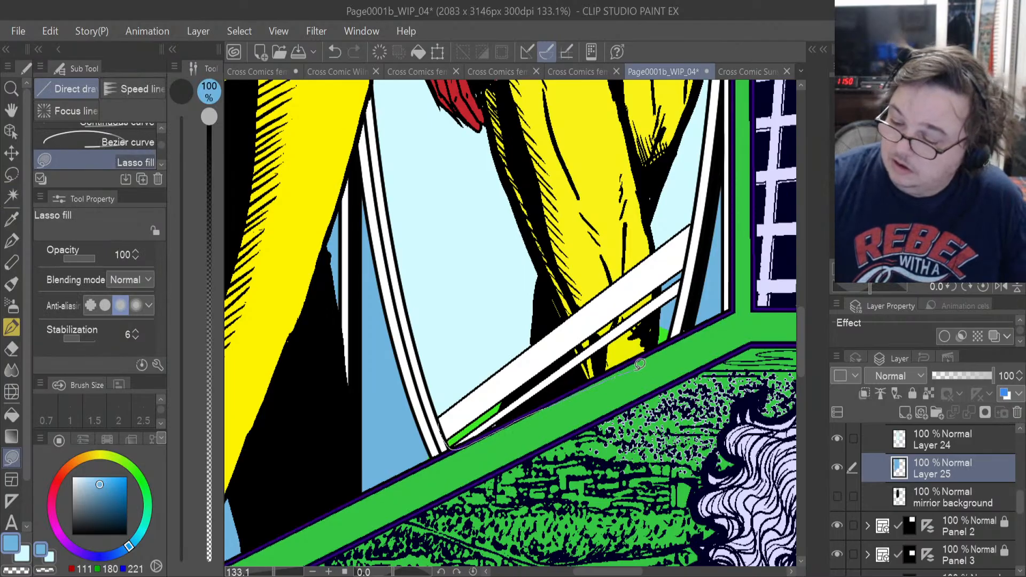
pyautogui.moveTo(676, 322); pyautogui.dragTo(429, 418)
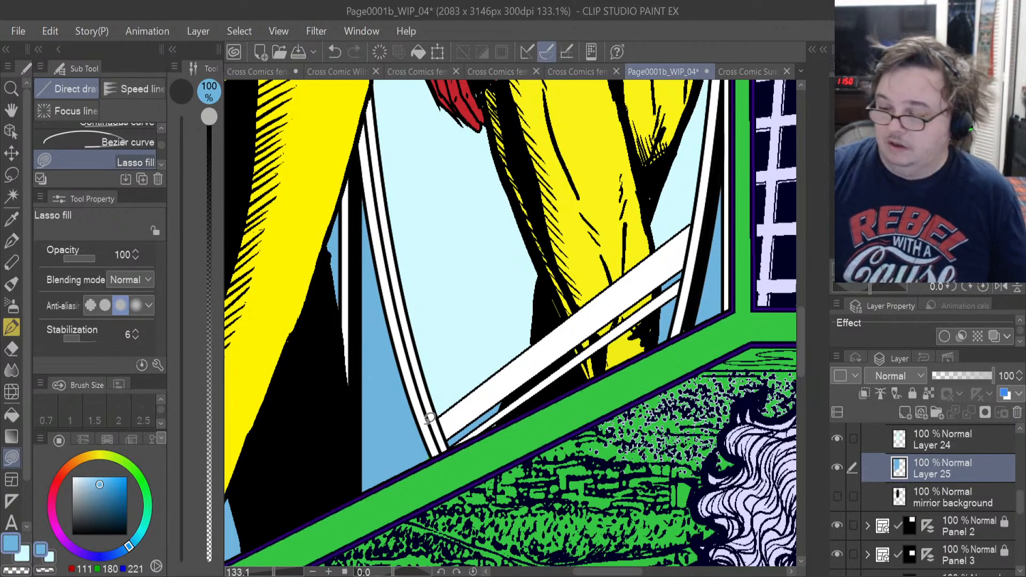
# Collapse the Background folder and the Panel 1 frame folder, and lock Panel 1.
pyautogui.scroll(-5, 429, 419)
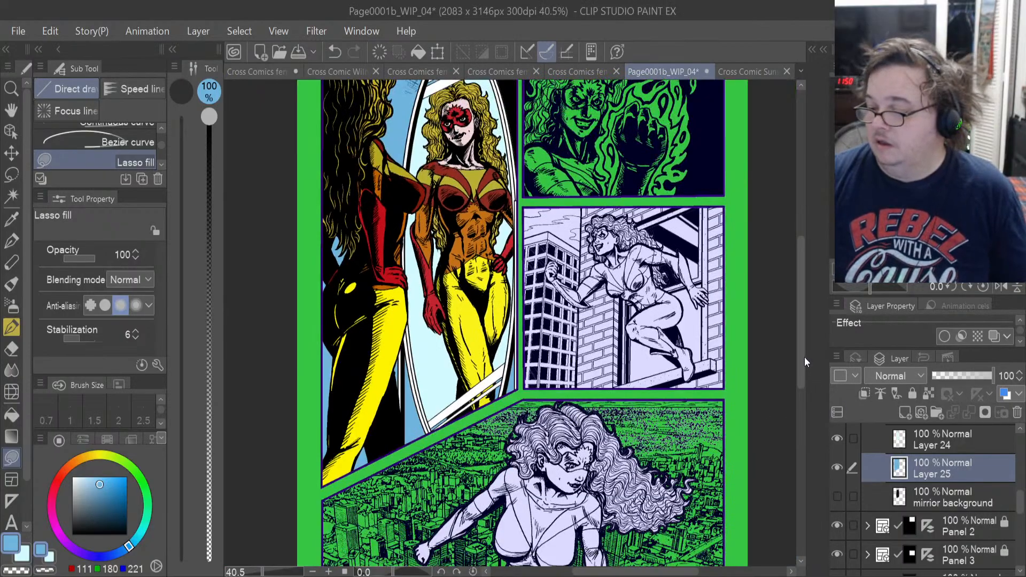
pyautogui.moveTo(799, 354); pyautogui.dragTo(797, 323)
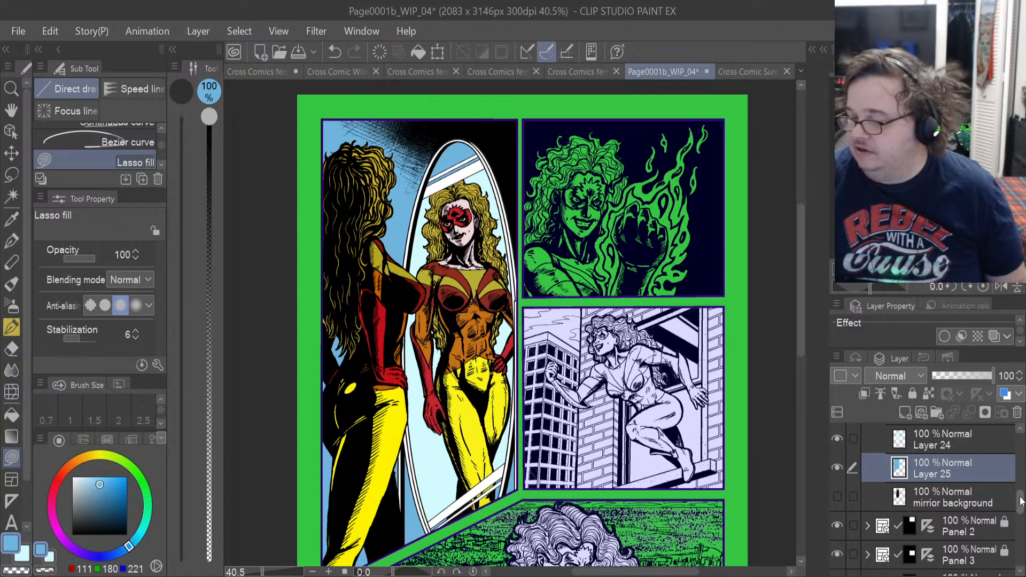
pyautogui.scroll(10, 1020, 500)
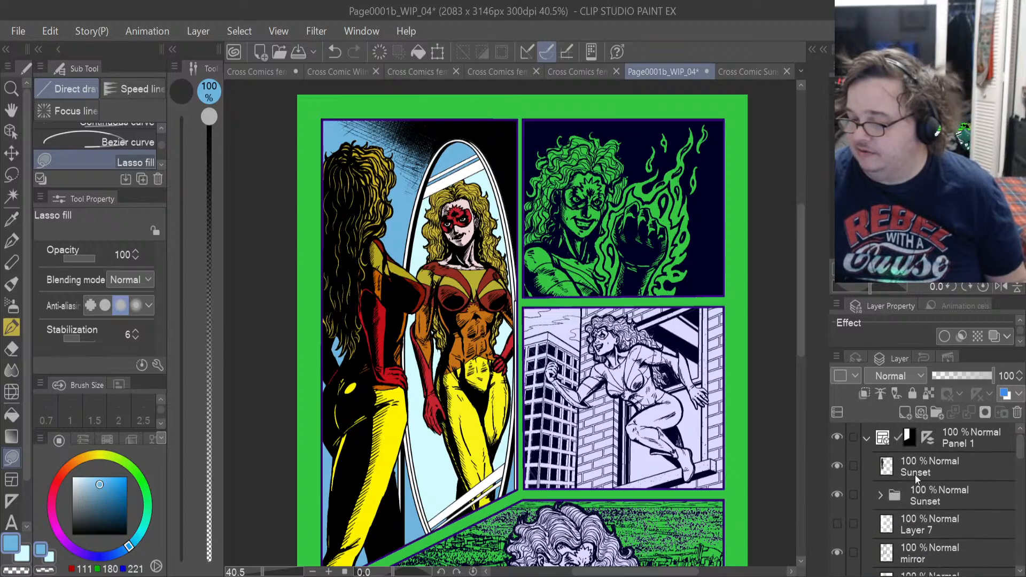
pyautogui.scroll(-2, 895, 497)
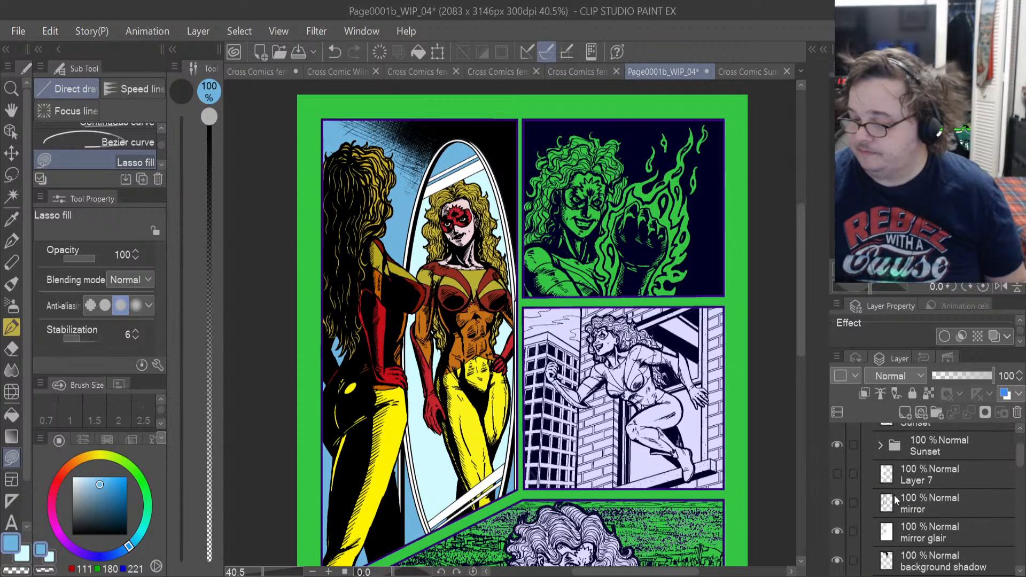
pyautogui.scroll(2, 894, 497)
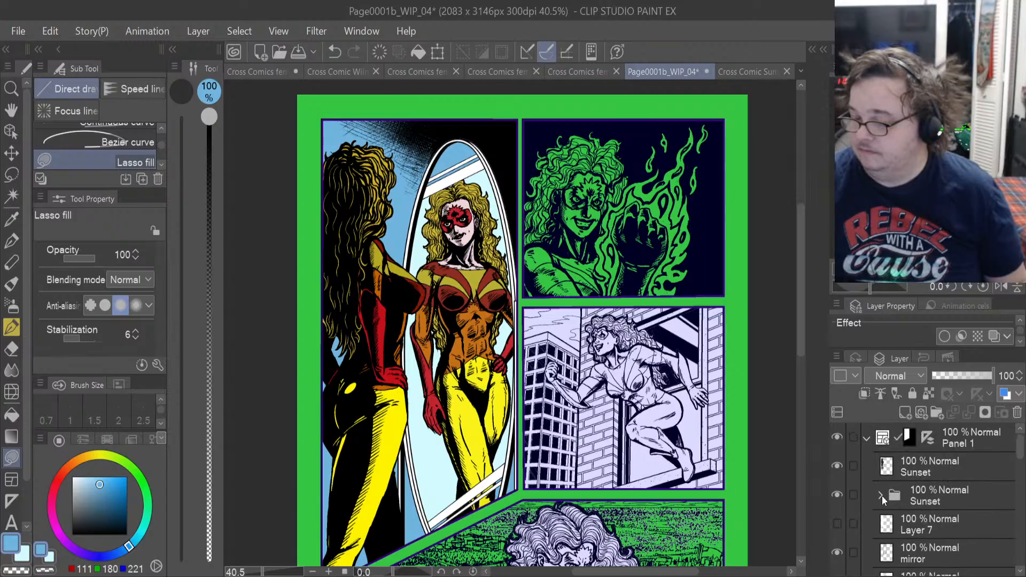
pyautogui.scroll(-6, 882, 496)
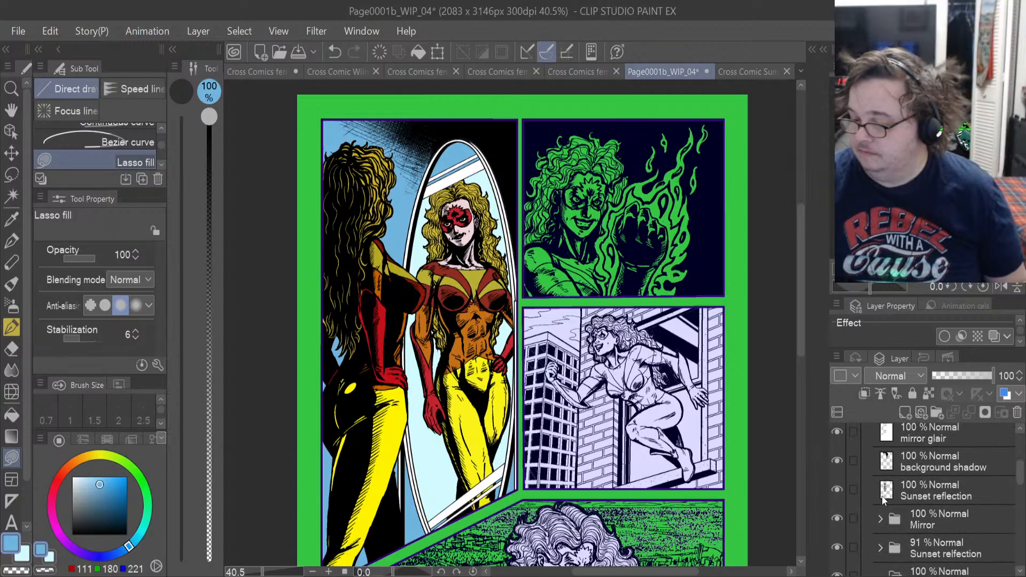
pyautogui.scroll(-2, 882, 498)
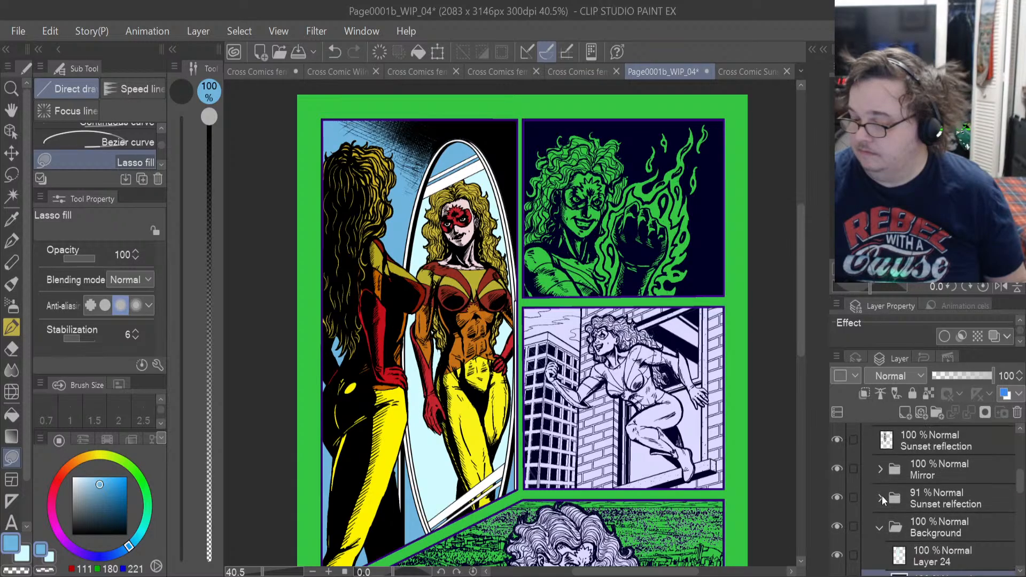
pyautogui.click(880, 525)
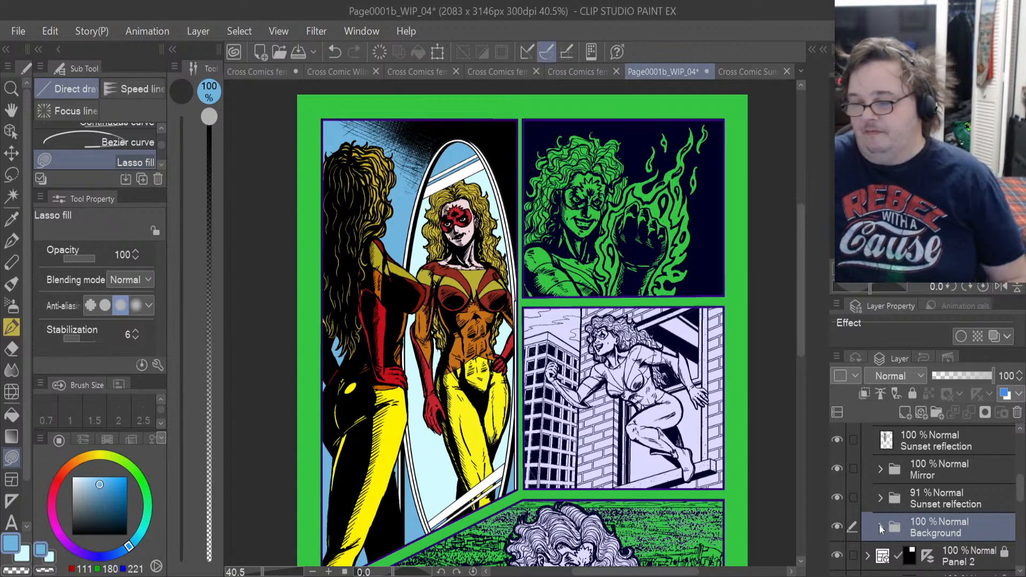
pyautogui.scroll(5, 879, 524)
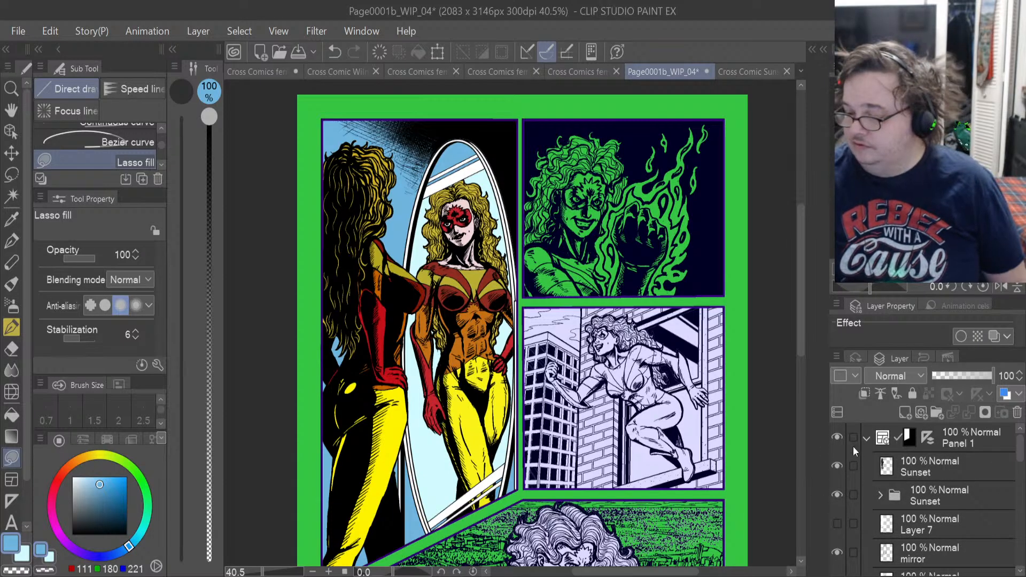
pyautogui.click(866, 439)
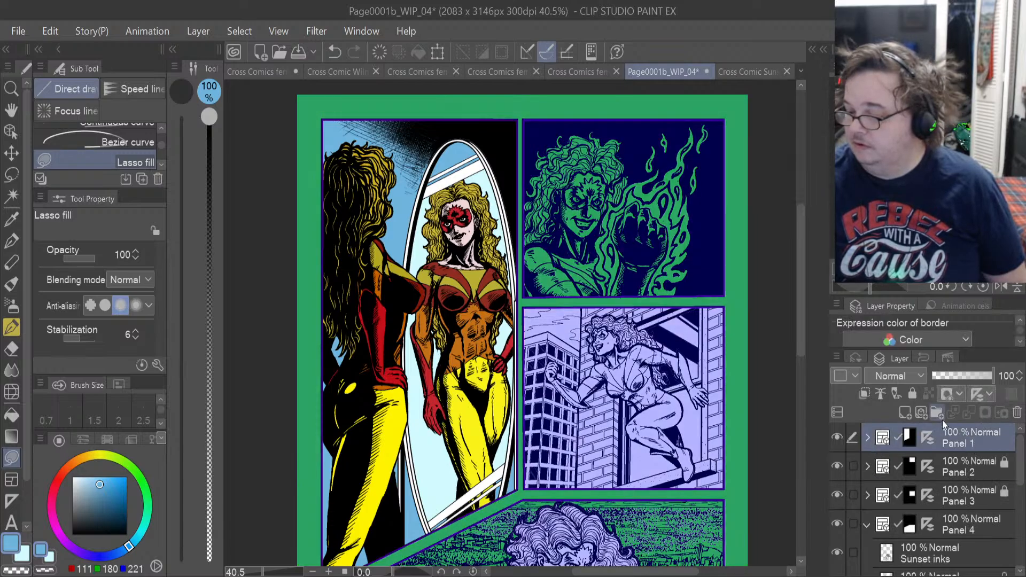
pyautogui.click(912, 394)
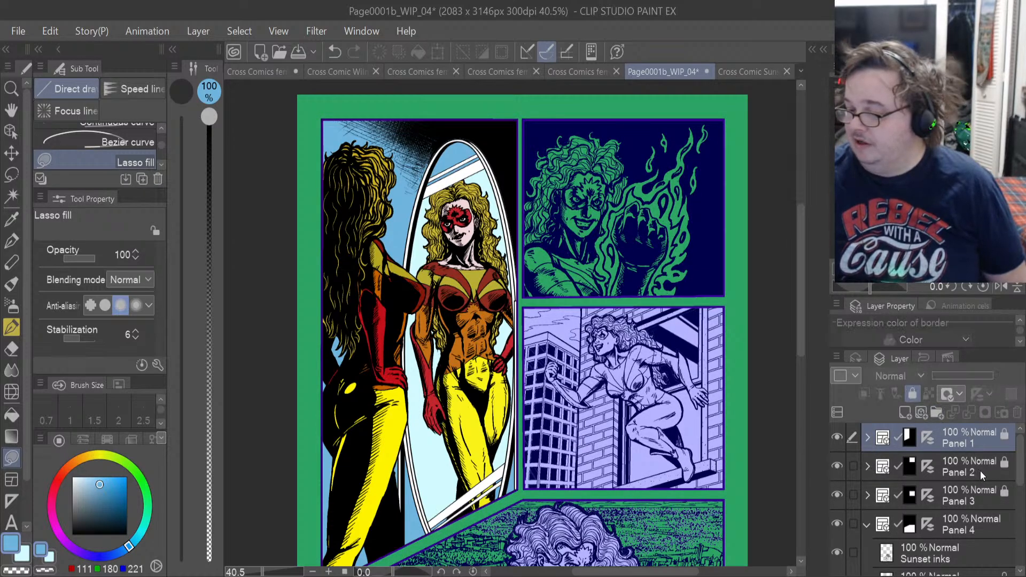
# Unlock the Panel 2 frame folder and its Layer 8, toggling that layer's visibility to check what it contains.
pyautogui.click(980, 468)
pyautogui.click(912, 394)
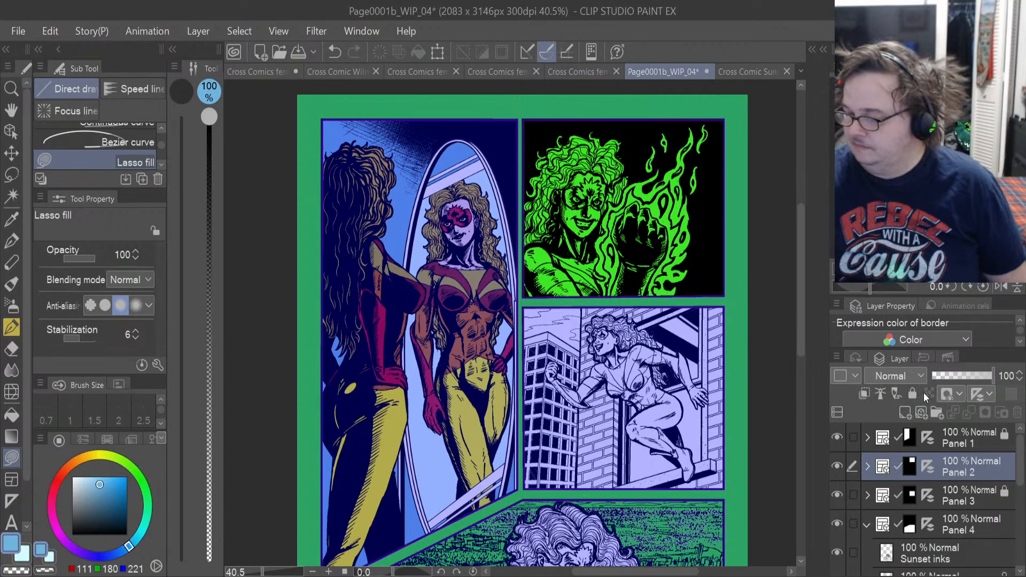
pyautogui.click(866, 467)
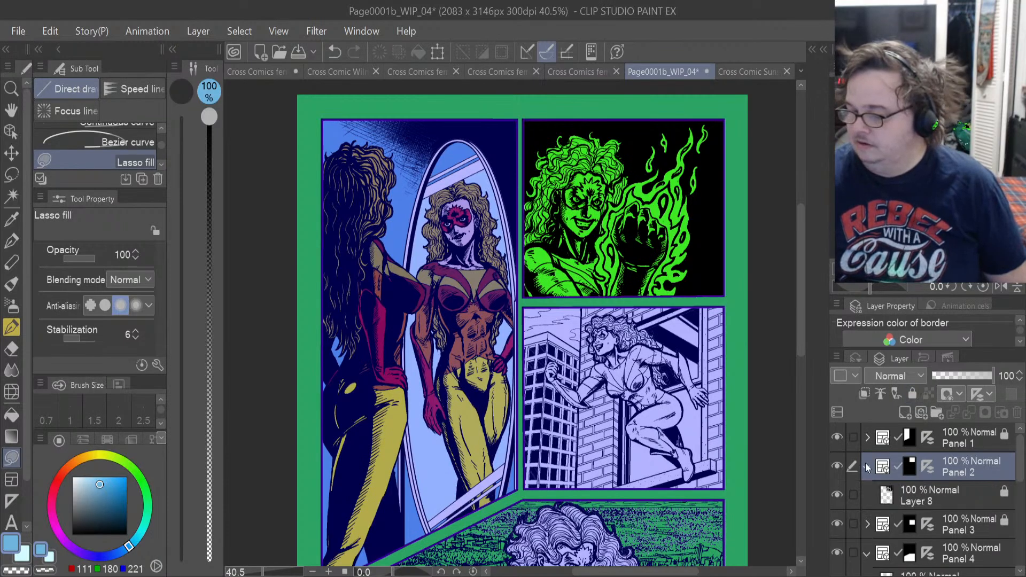
pyautogui.click(943, 492)
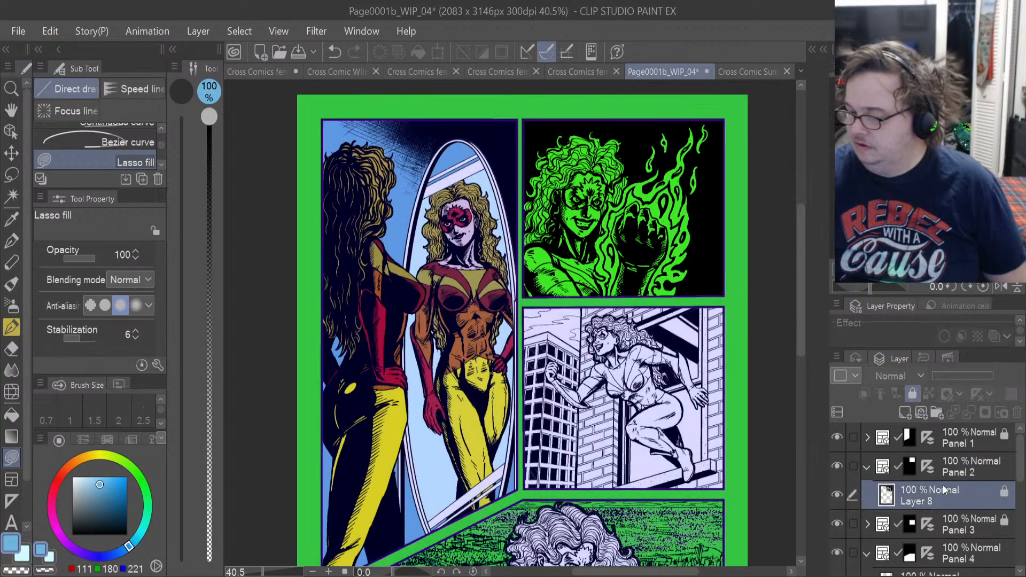
pyautogui.click(832, 492)
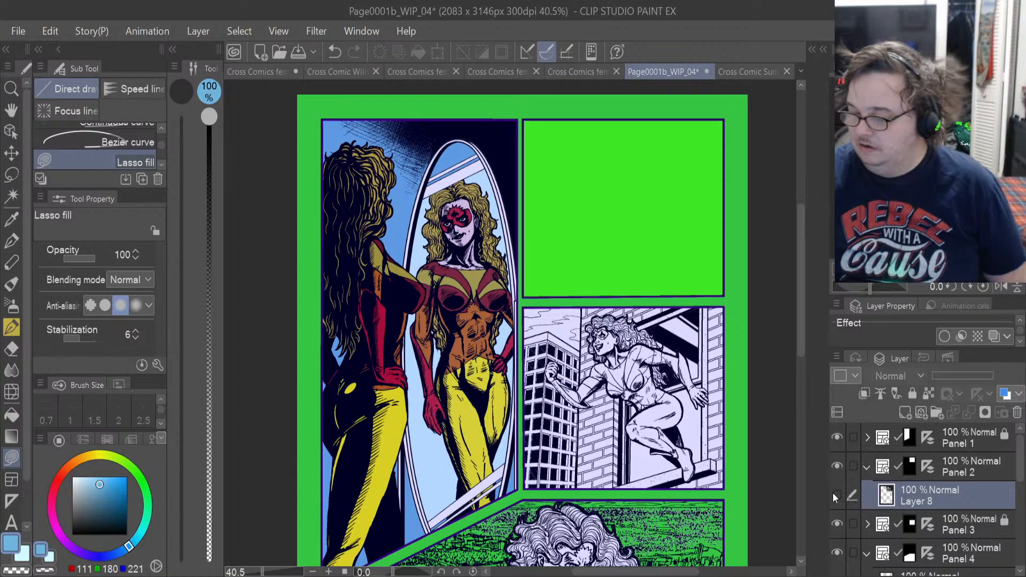
pyautogui.click(833, 493)
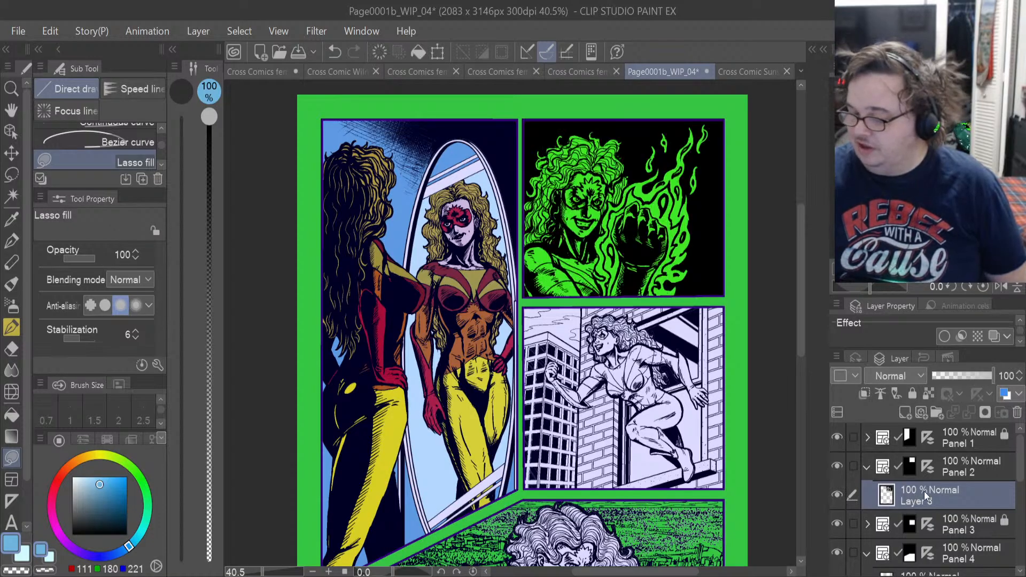
# Create a folder below Layer 8 in Panel 2 and add a new raster layer inside it.
pyautogui.click(936, 412)
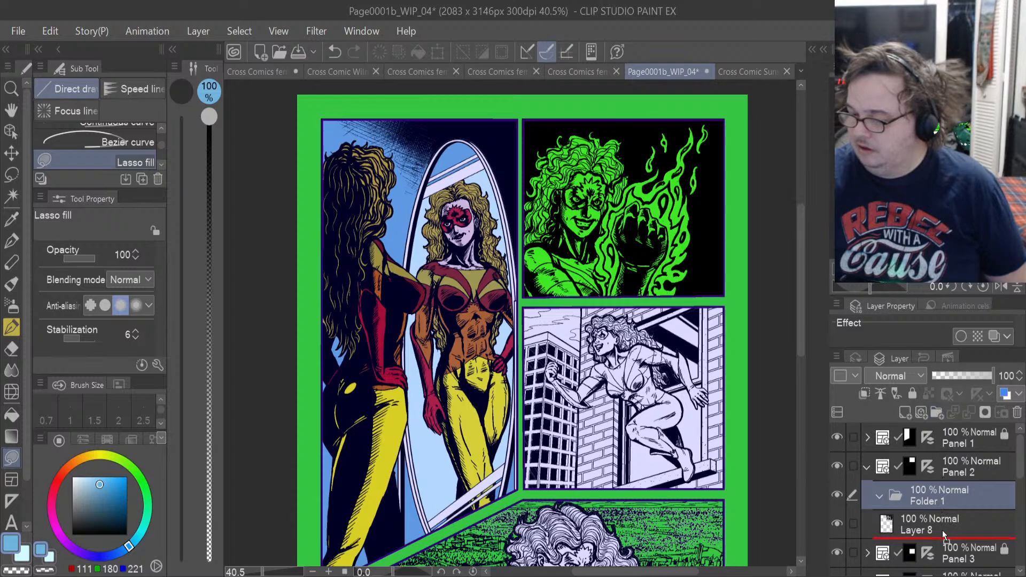
pyautogui.moveTo(941, 530); pyautogui.dragTo(942, 531)
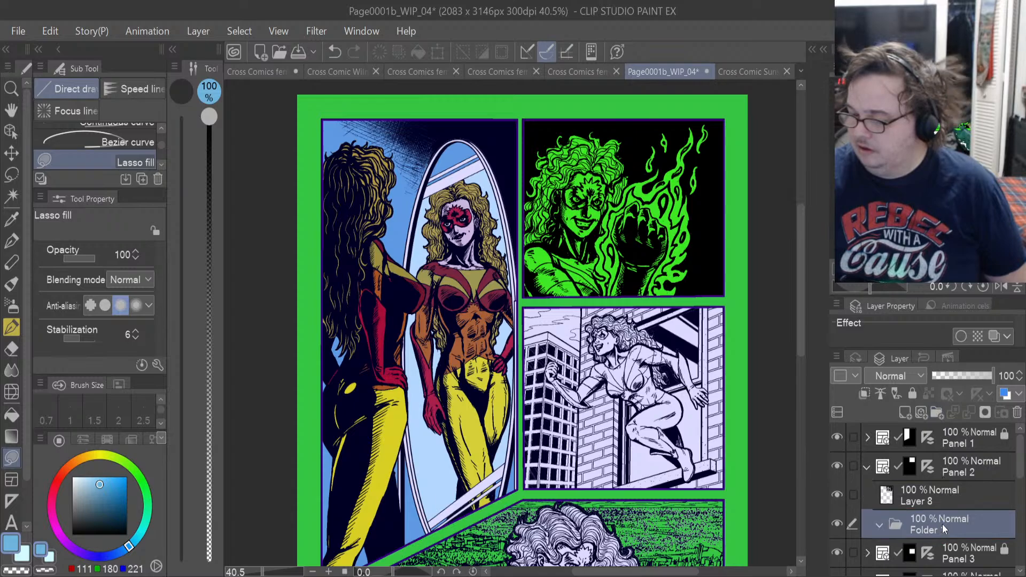
pyautogui.click(935, 495)
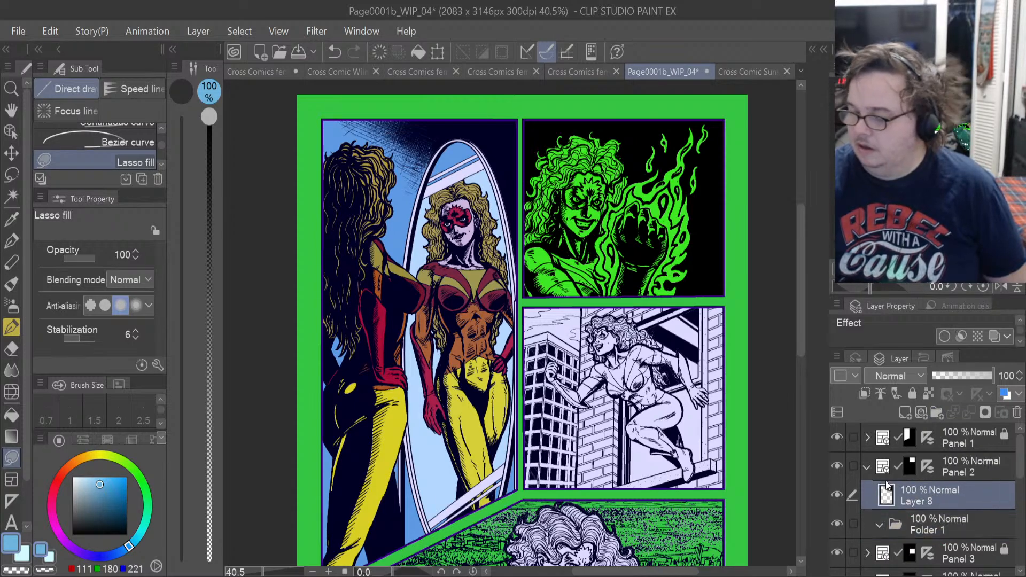
pyautogui.click(928, 523)
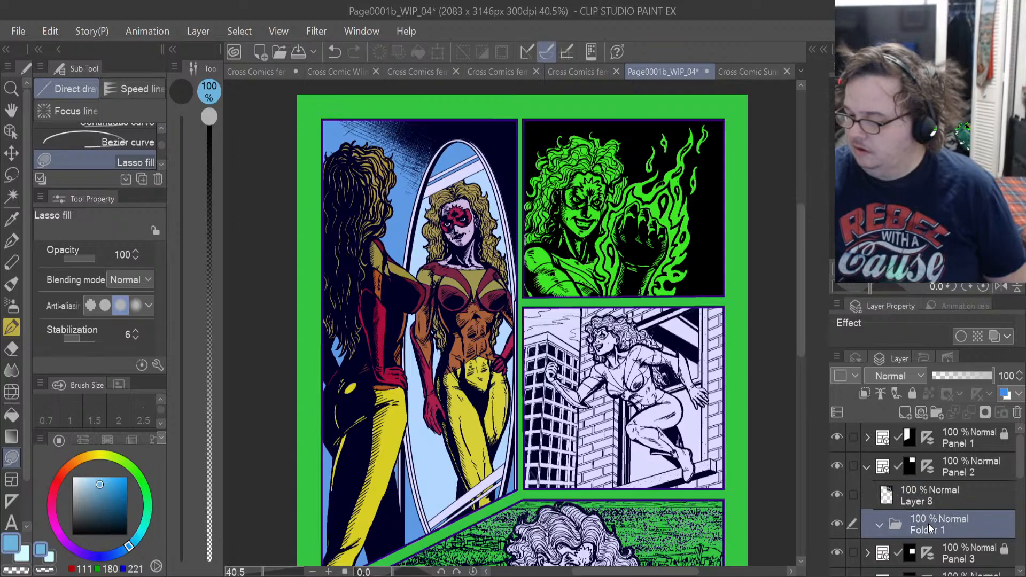
pyautogui.click(907, 413)
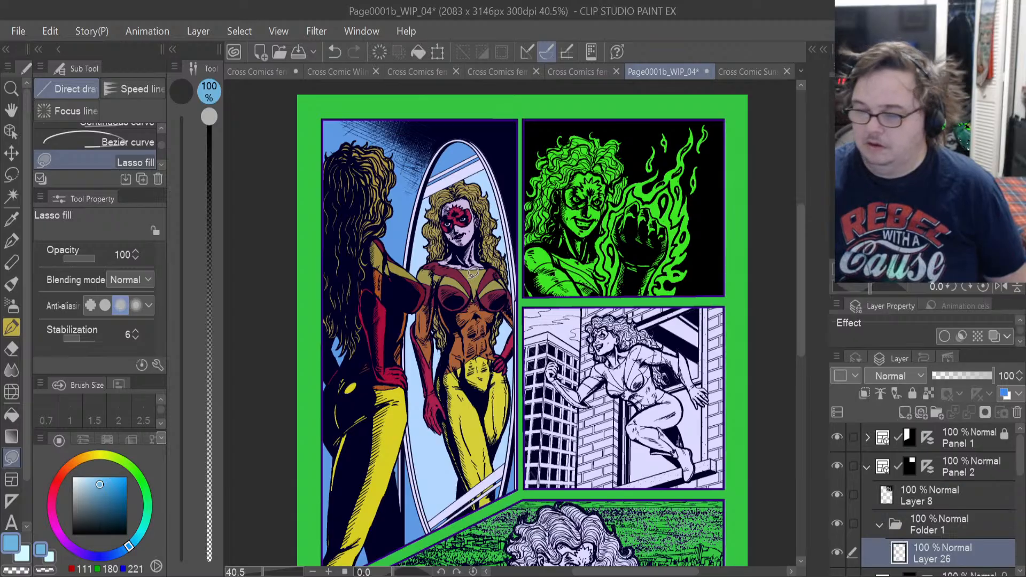
# Sample the pale pink skin tone (RGB 244, 210, 215) from Cross Comic Sunset Turn around.png and return to the comic page.
pyautogui.scroll(4, 507, 168)
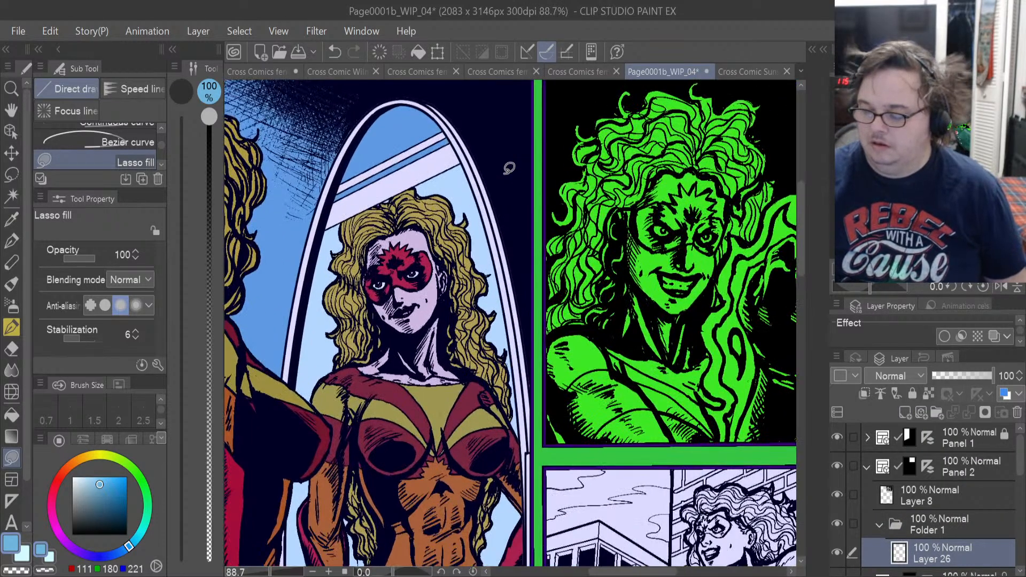
pyautogui.scroll(-4, 508, 169)
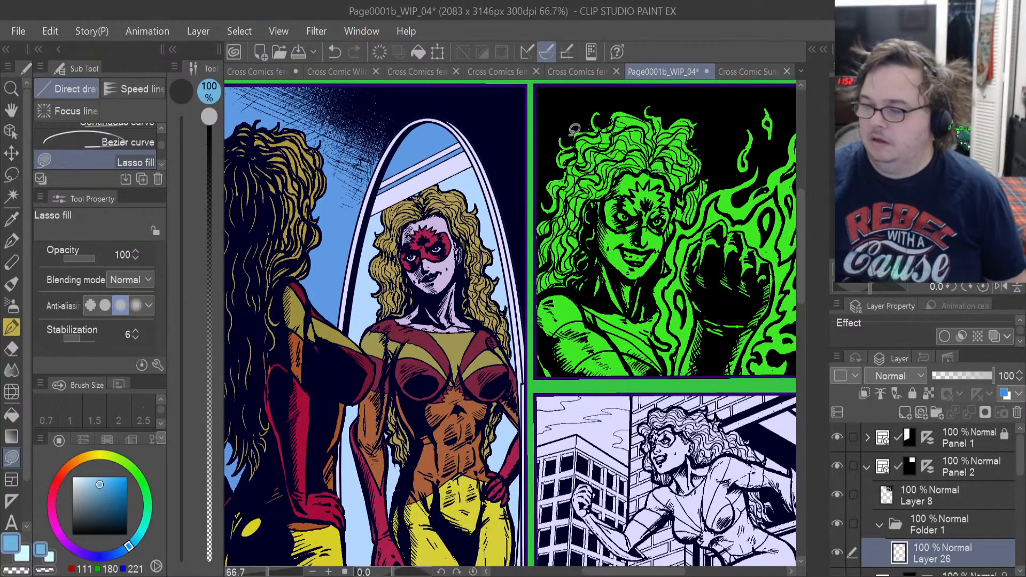
pyautogui.click(745, 74)
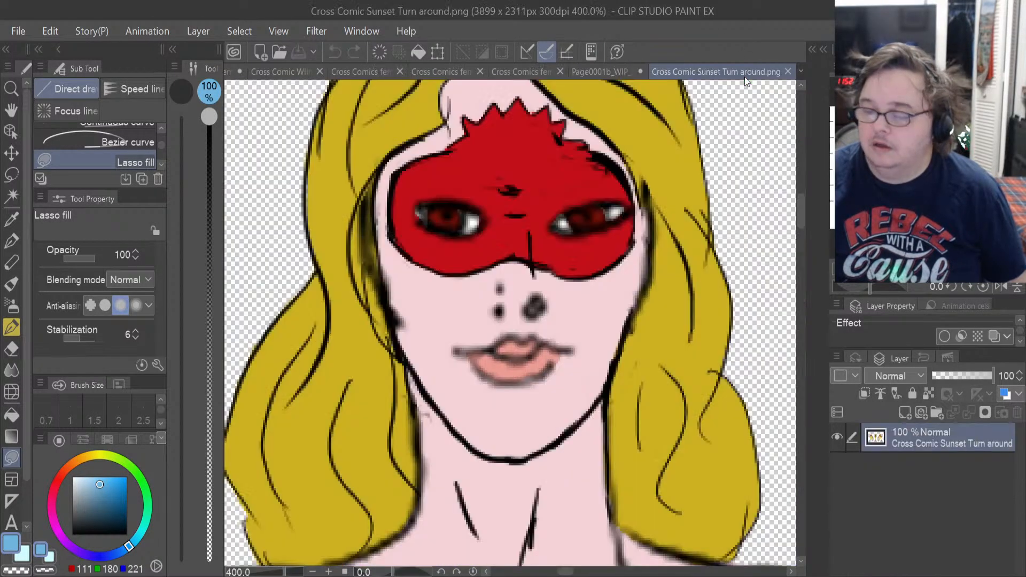
pyautogui.click(12, 218)
pyautogui.click(473, 391)
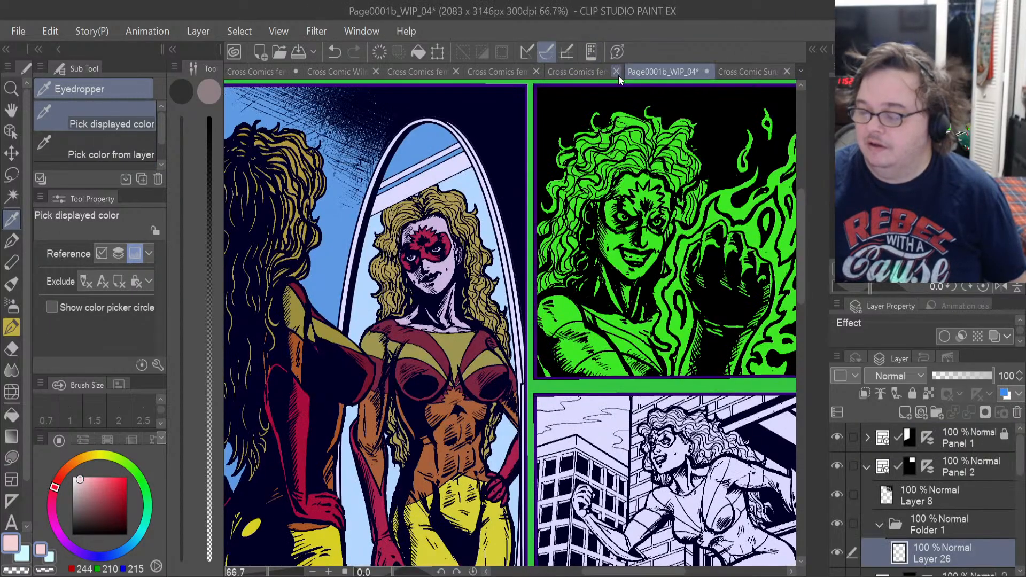
pyautogui.click(618, 74)
# Lasso-fill the neck and lower face of the woman in Panel 2 with the pale pink skin tone.
pyautogui.scroll(4, 662, 250)
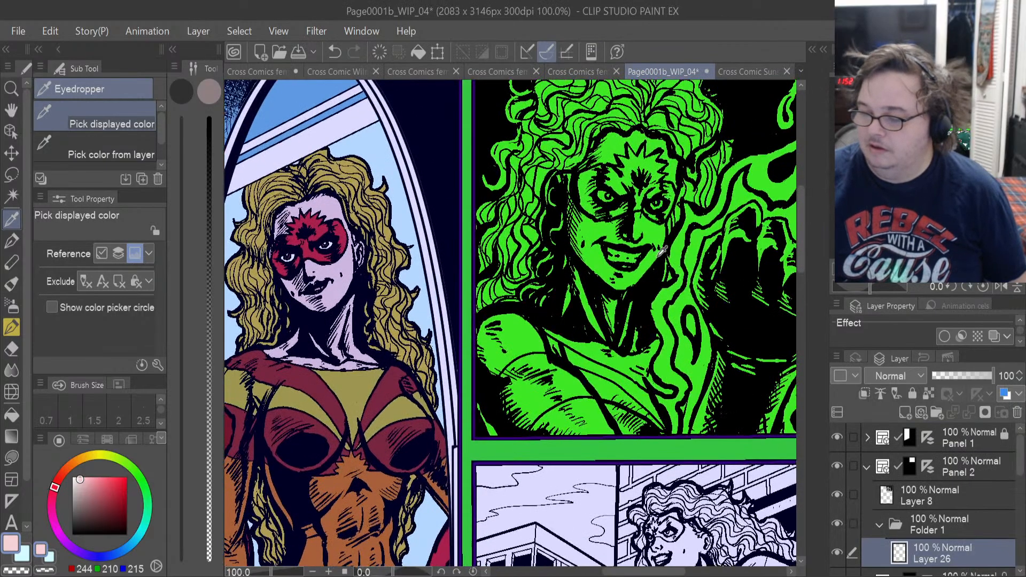
pyautogui.scroll(2, 662, 249)
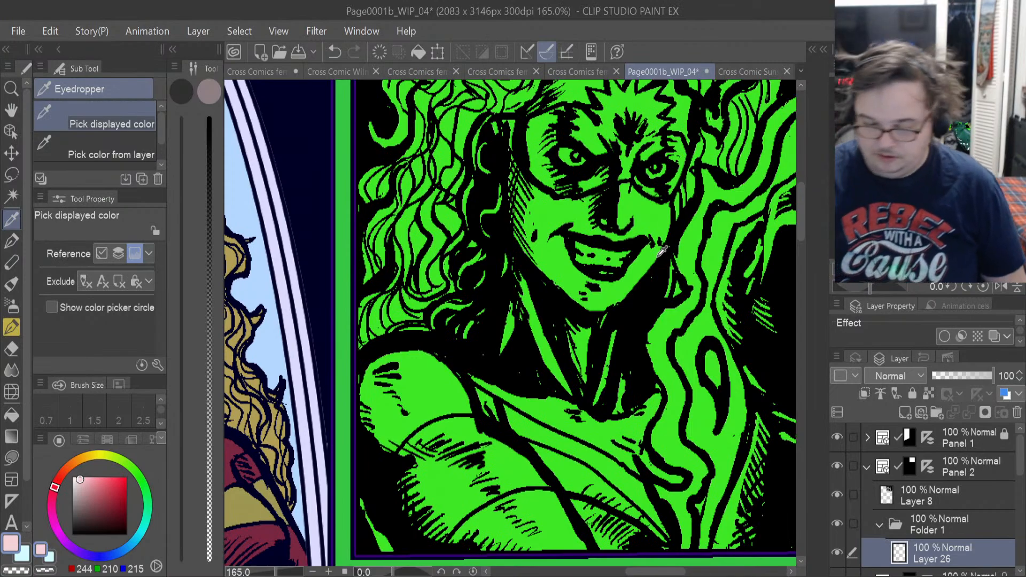
pyautogui.click(16, 450)
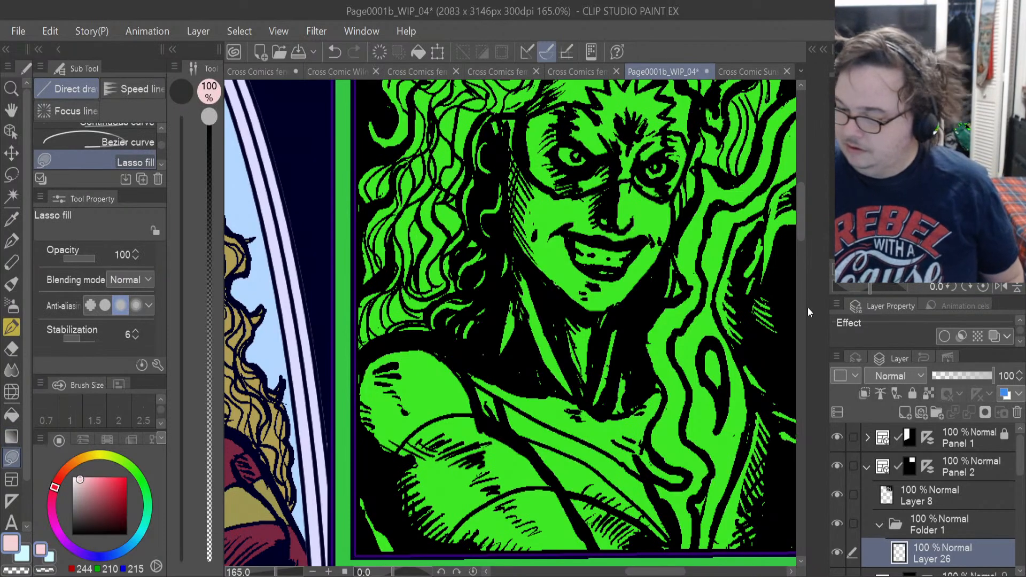
pyautogui.moveTo(800, 228); pyautogui.dragTo(800, 225)
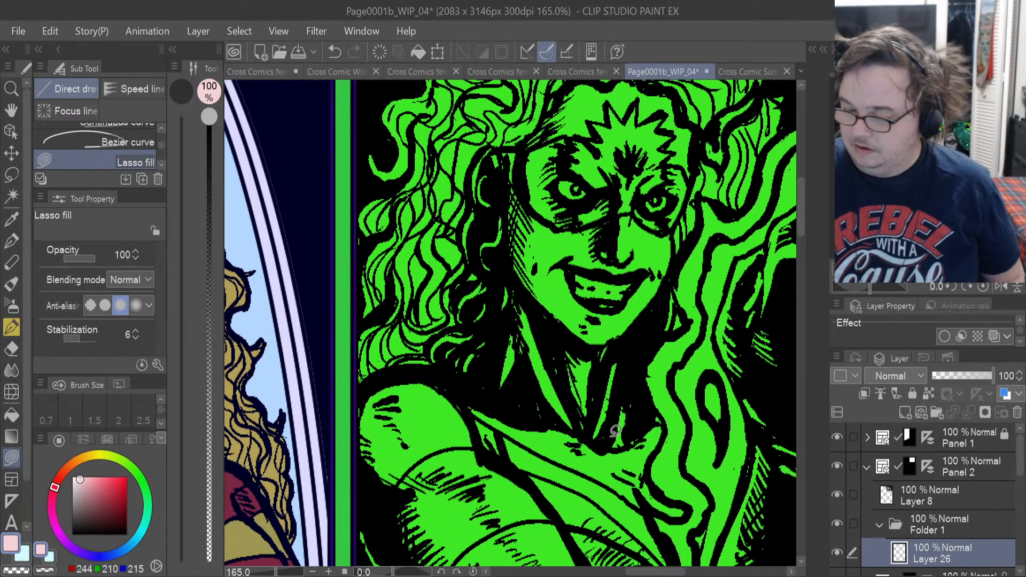
pyautogui.moveTo(610, 443)
pyautogui.mouseDown()
pyautogui.moveTo(641, 381)
pyautogui.moveTo(629, 338)
pyautogui.moveTo(559, 303)
pyautogui.moveTo(507, 329)
pyautogui.moveTo(510, 406)
pyautogui.mouseUp()
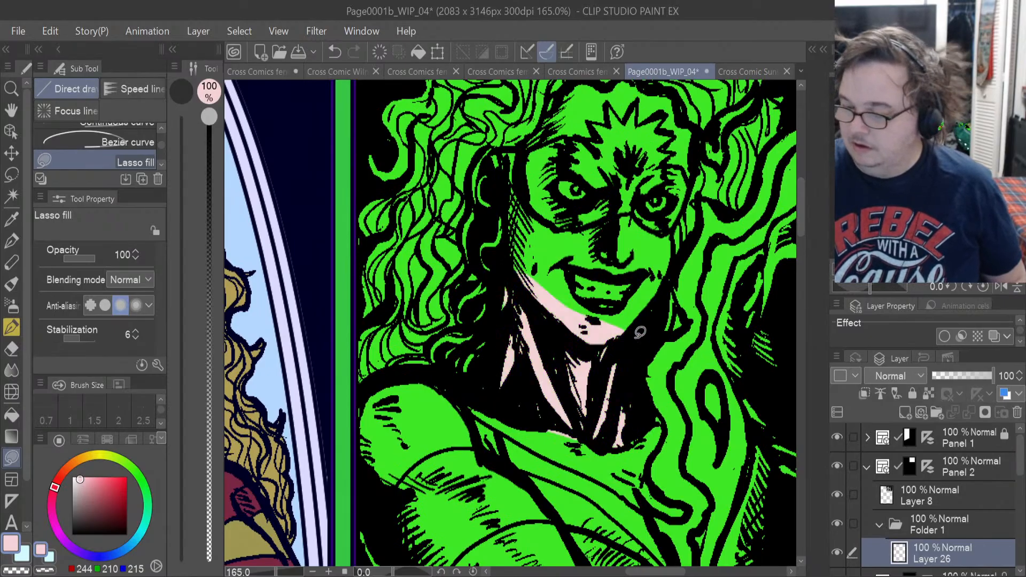
pyautogui.moveTo(635, 337)
pyautogui.mouseDown()
pyautogui.moveTo(674, 236)
pyautogui.moveTo(639, 215)
pyautogui.moveTo(585, 220)
pyautogui.moveTo(524, 195)
pyautogui.moveTo(526, 281)
pyautogui.mouseUp()
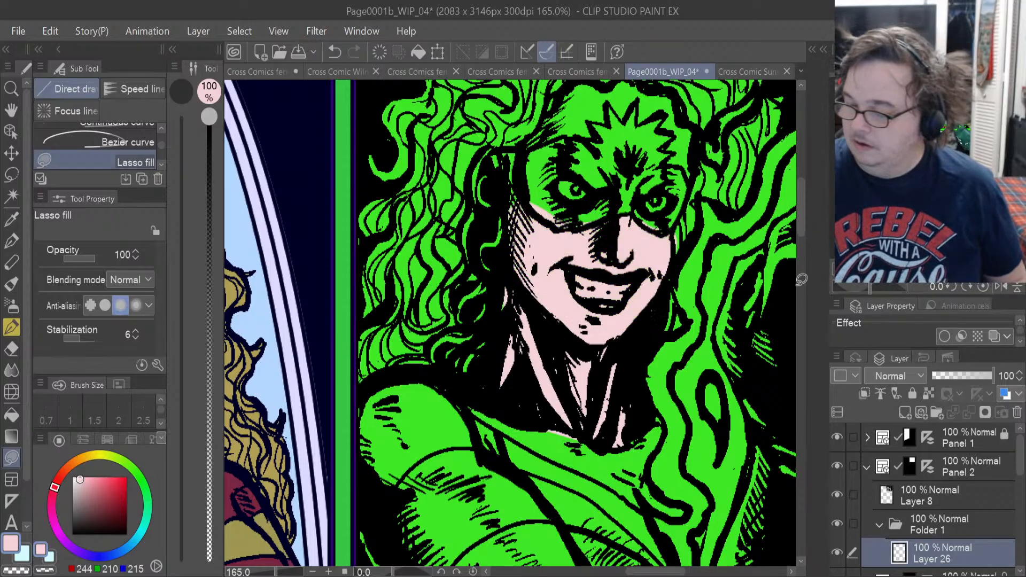
# Lasso-fill her forehead, eye area and ear in Panel 2 with the same pale pink skin tone.
pyautogui.moveTo(801, 222); pyautogui.dragTo(799, 203)
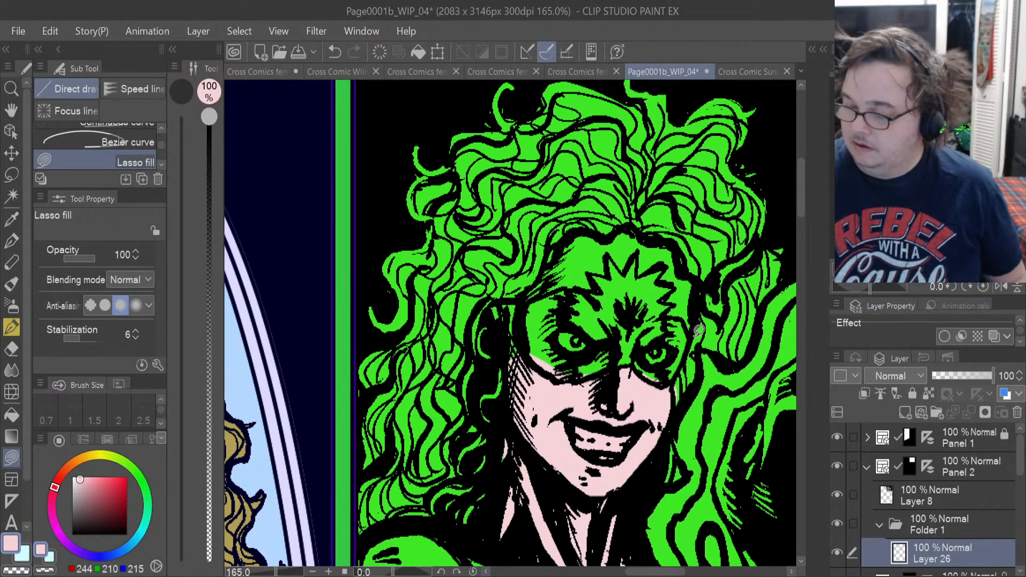
pyautogui.moveTo(691, 348)
pyautogui.mouseDown()
pyautogui.moveTo(697, 282)
pyautogui.moveTo(672, 245)
pyautogui.moveTo(621, 228)
pyautogui.moveTo(570, 231)
pyautogui.moveTo(528, 294)
pyautogui.moveTo(519, 351)
pyautogui.mouseUp()
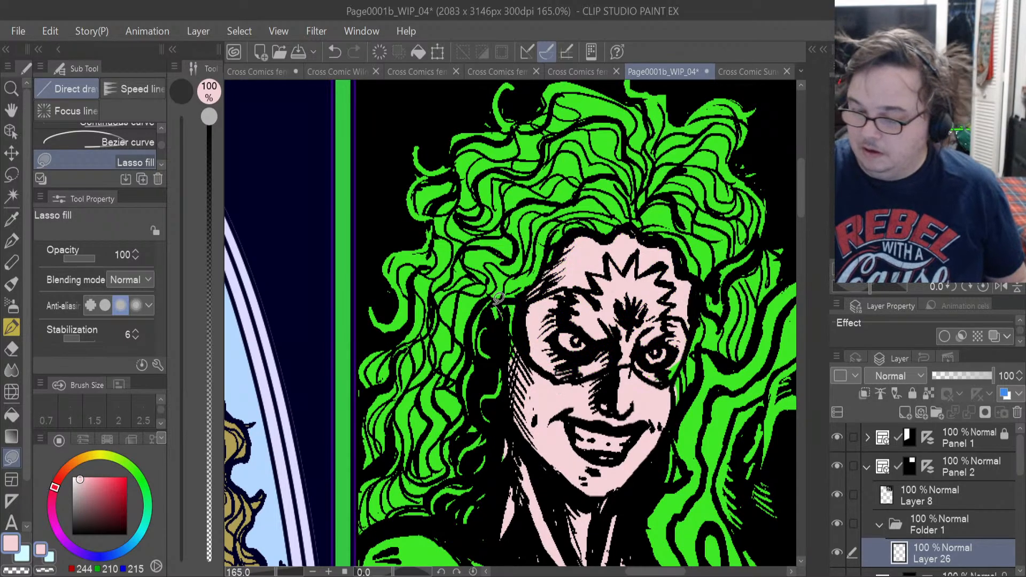
pyautogui.moveTo(499, 300)
pyautogui.mouseDown()
pyautogui.moveTo(480, 309)
pyautogui.moveTo(473, 335)
pyautogui.moveTo(489, 361)
pyautogui.moveTo(504, 351)
pyautogui.moveTo(499, 304)
pyautogui.mouseUp()
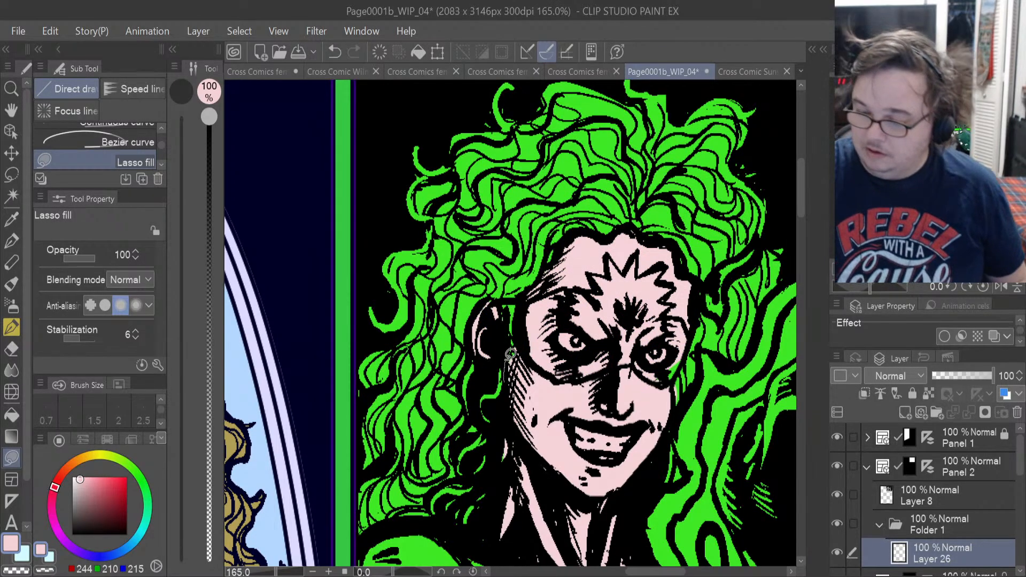
pyautogui.moveTo(504, 382)
pyautogui.mouseDown()
pyautogui.moveTo(518, 294)
pyautogui.moveTo(525, 315)
pyautogui.mouseUp()
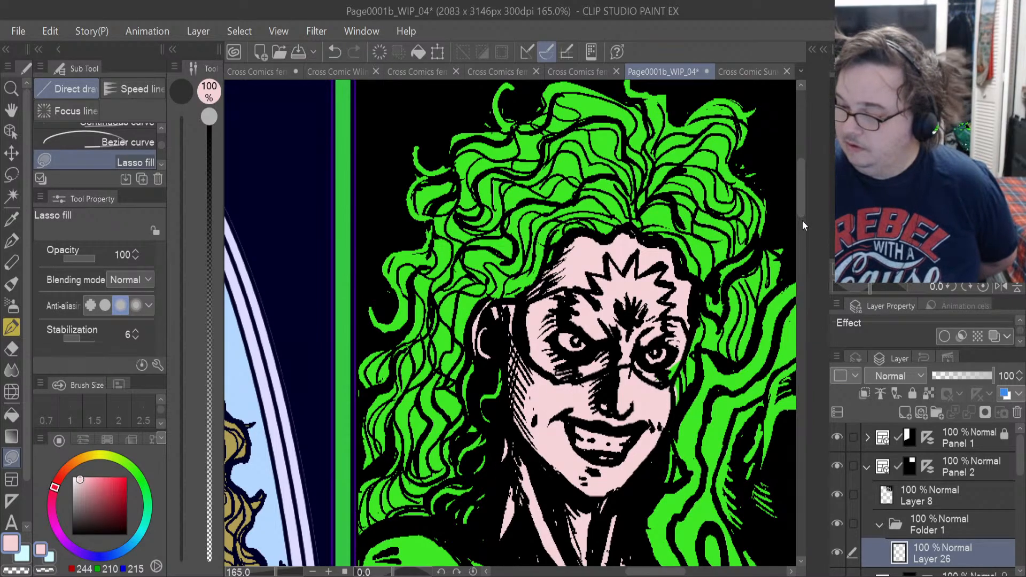
pyautogui.scroll(-4, 799, 200)
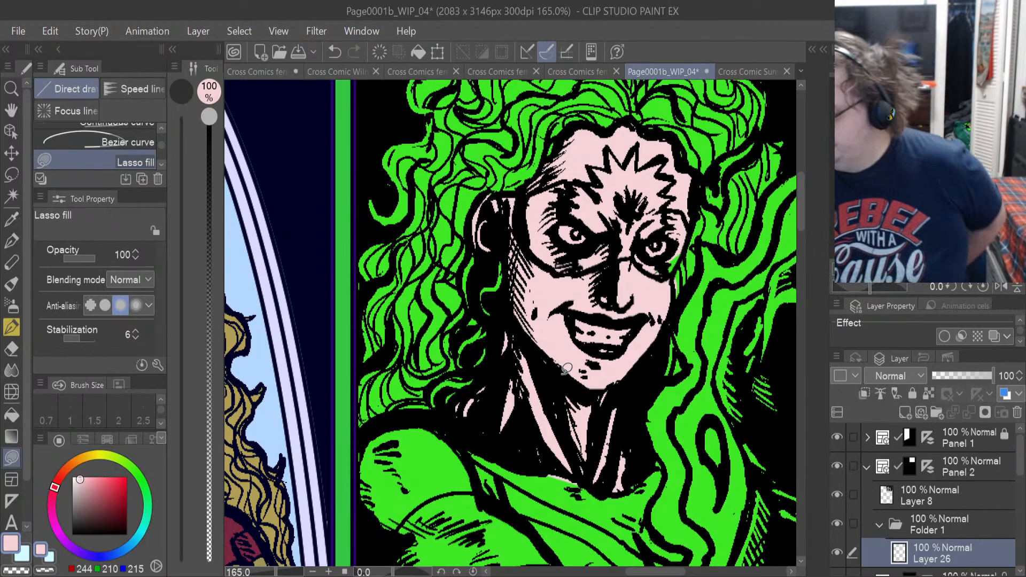
pyautogui.click(904, 413)
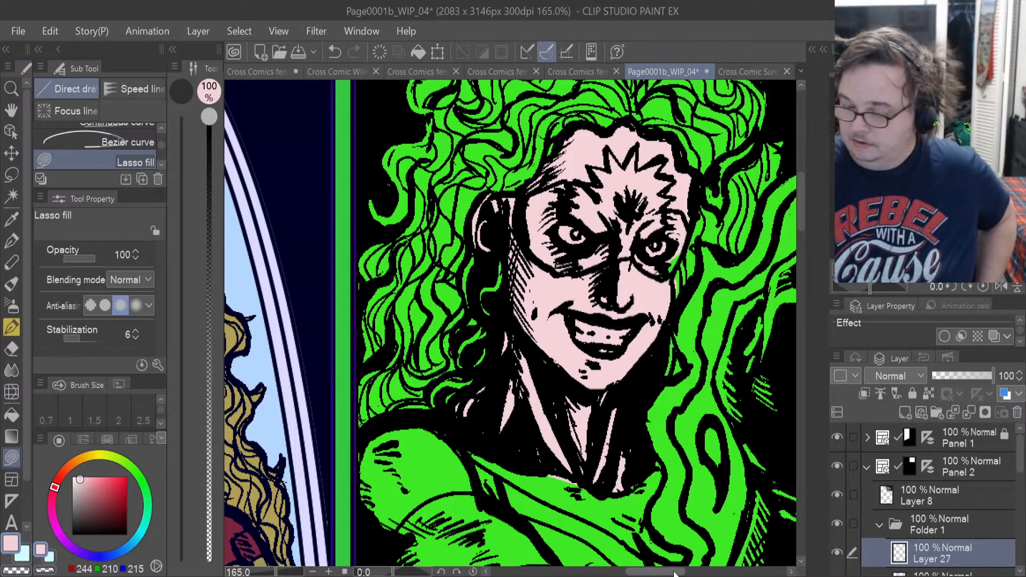
pyautogui.moveTo(677, 572); pyautogui.dragTo(601, 571)
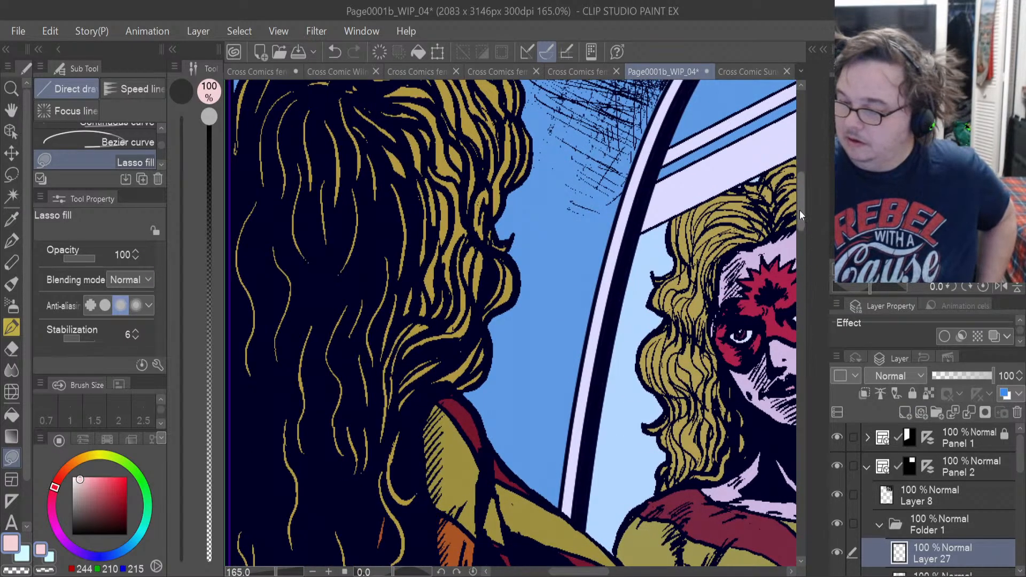
pyautogui.moveTo(799, 210); pyautogui.dragTo(803, 281)
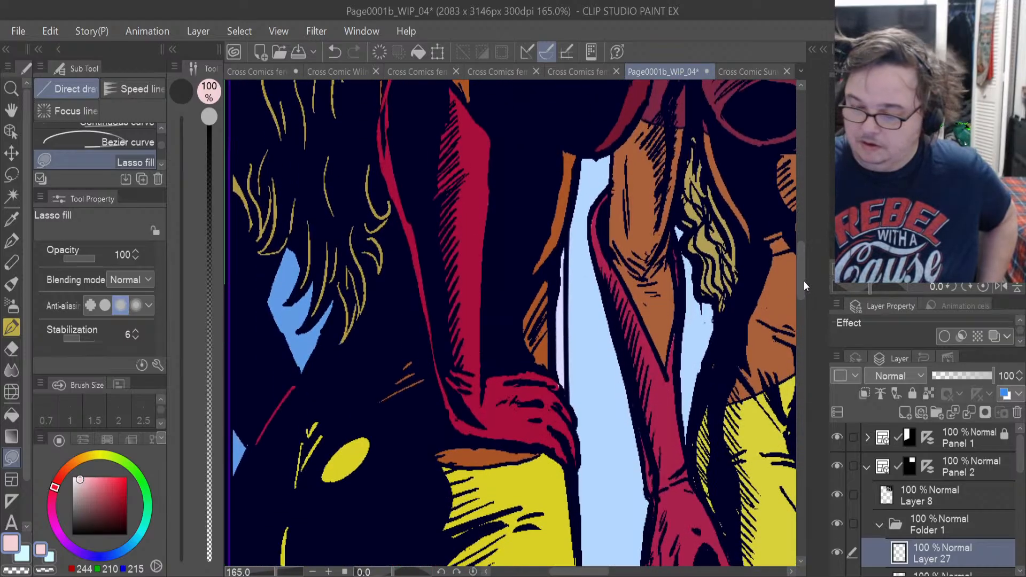
pyautogui.click(16, 219)
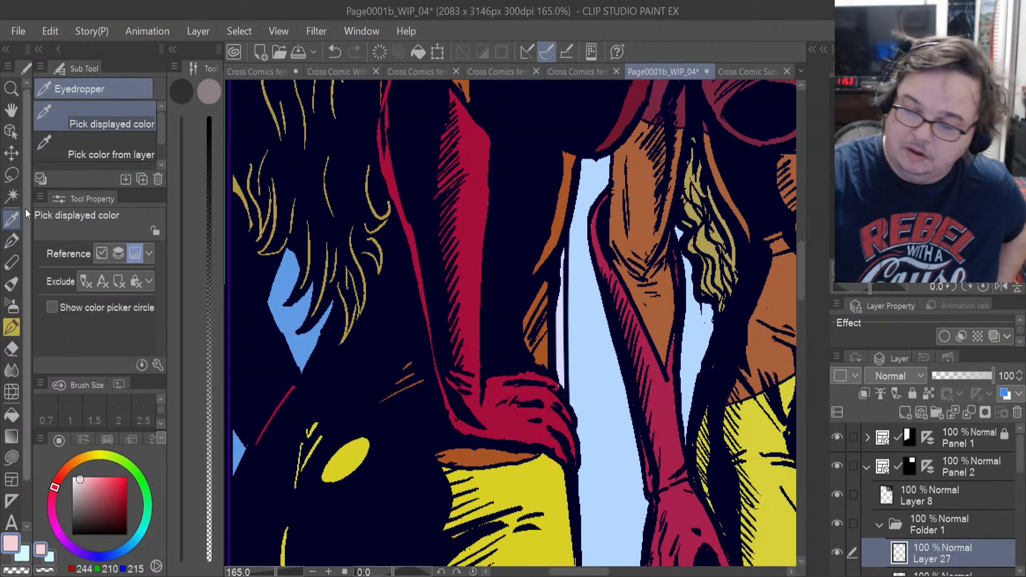
pyautogui.click(483, 233)
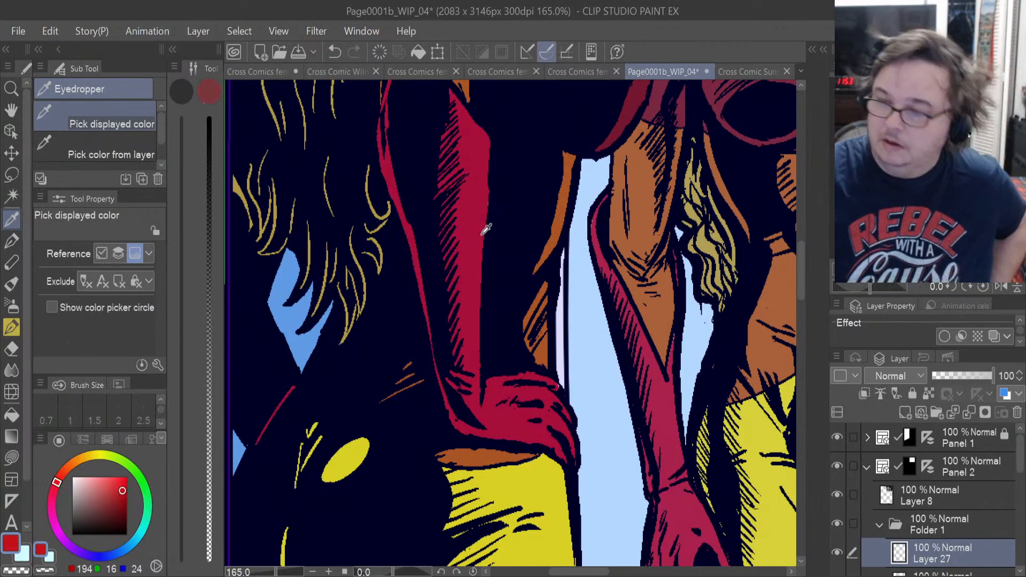
pyautogui.moveTo(589, 572); pyautogui.dragTo(670, 573)
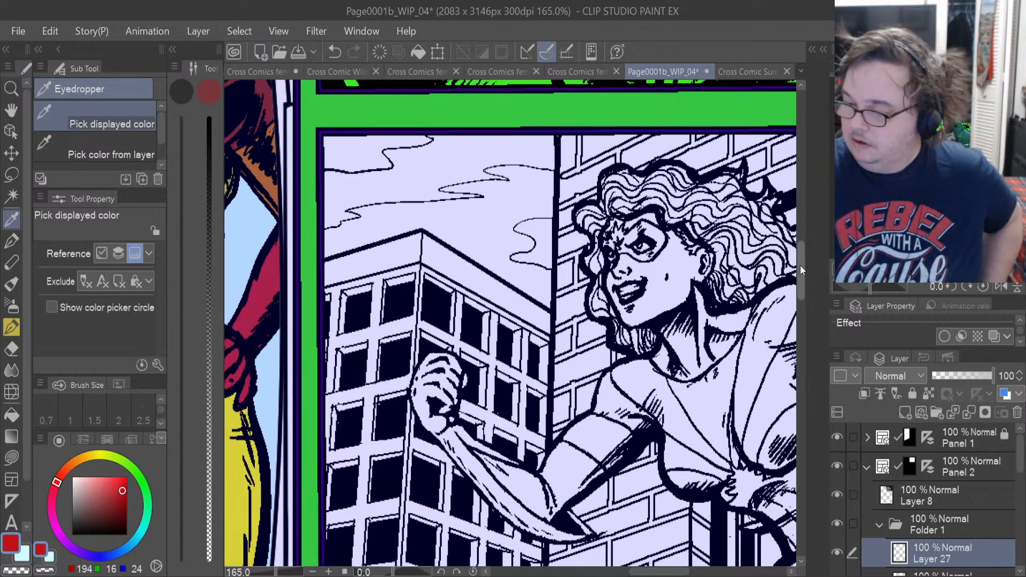
pyautogui.moveTo(796, 276); pyautogui.dragTo(806, 216)
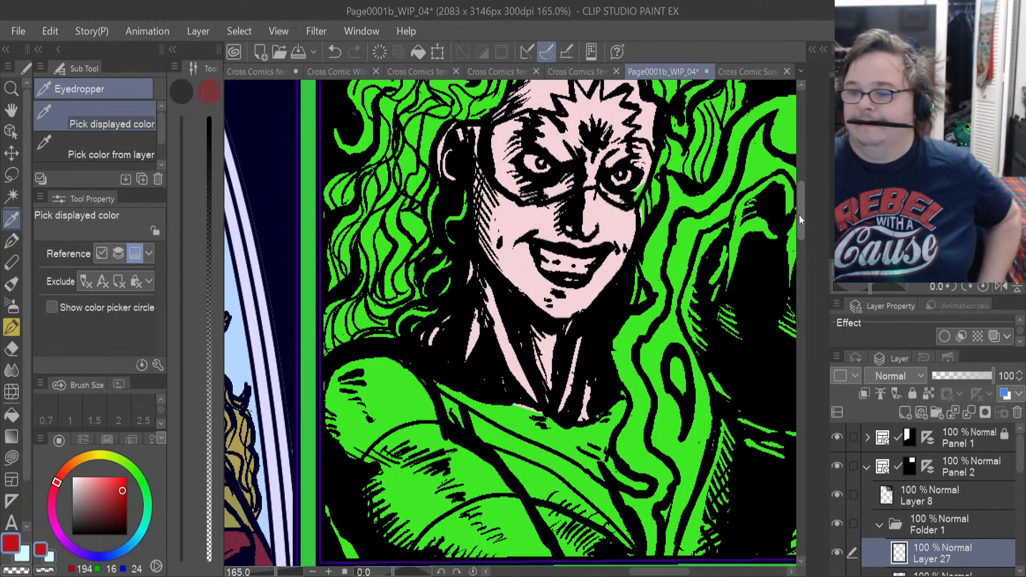
pyautogui.scroll(1, 535, 136)
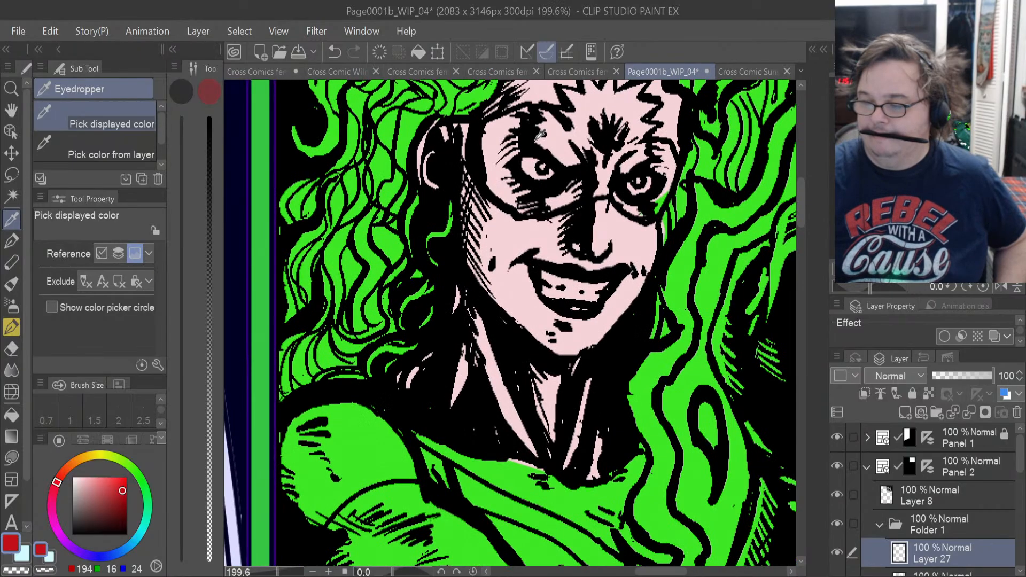
pyautogui.scroll(1, 539, 135)
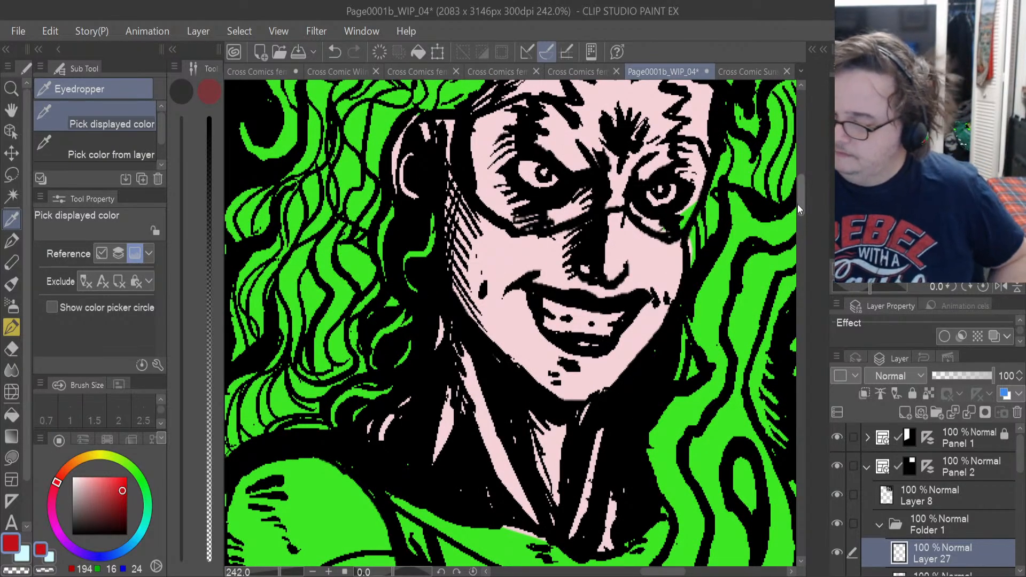
pyautogui.moveTo(798, 204); pyautogui.dragTo(799, 197)
pyautogui.click(675, 322)
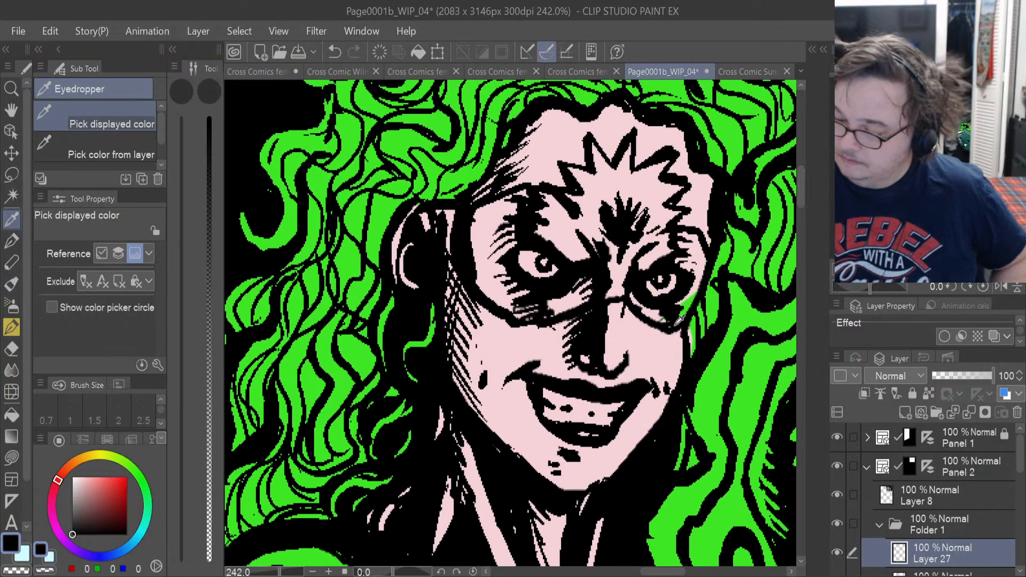
pyautogui.moveTo(676, 325); pyautogui.dragTo(708, 263)
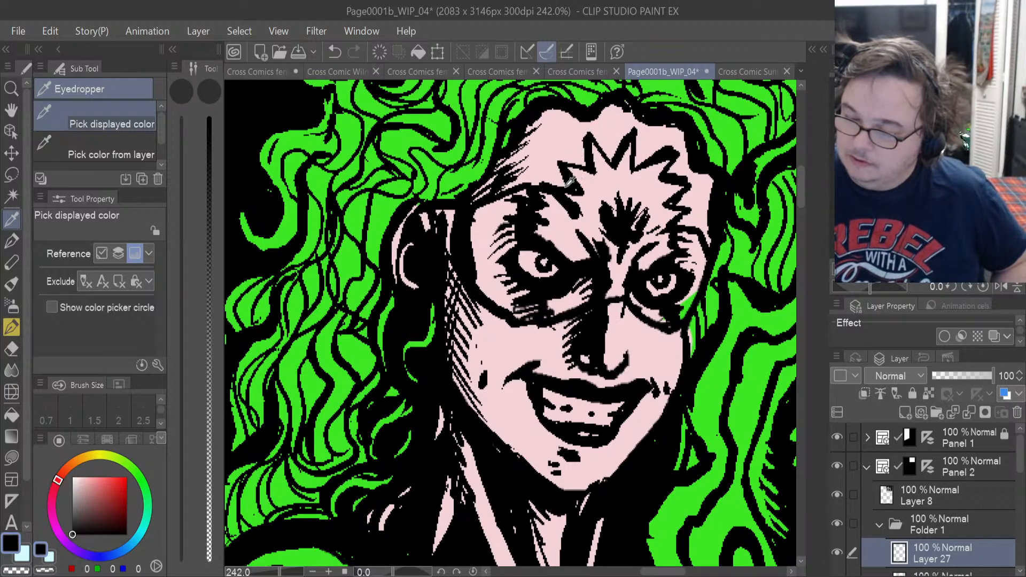
pyautogui.click(496, 205)
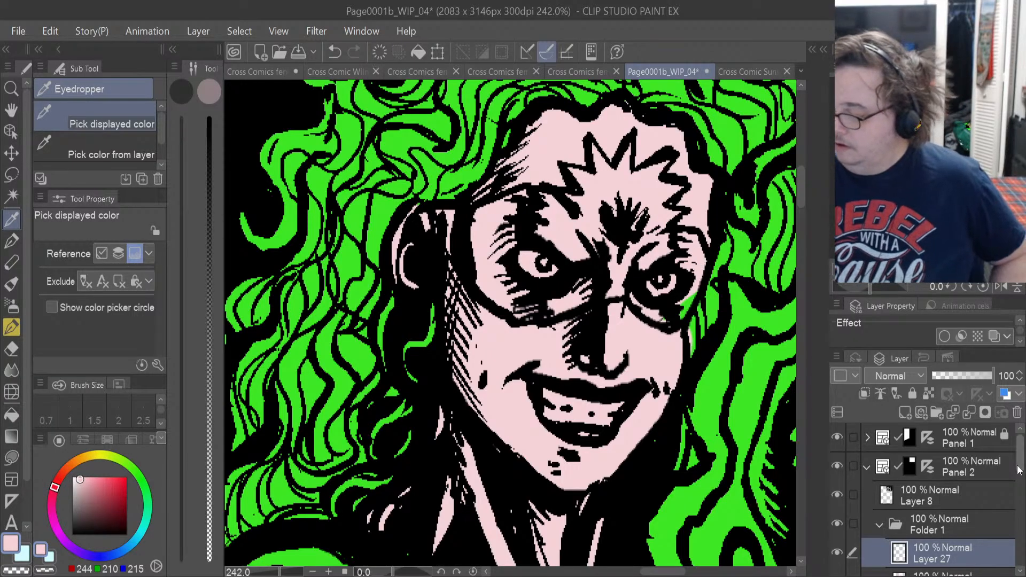
pyautogui.scroll(-2, 924, 496)
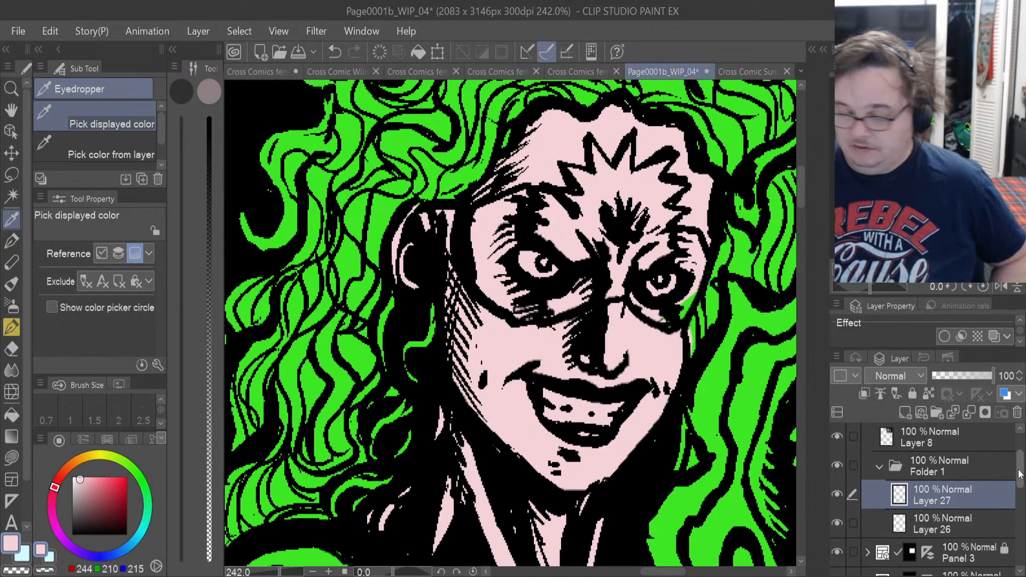
pyautogui.hotkey('ctrl', 'z')
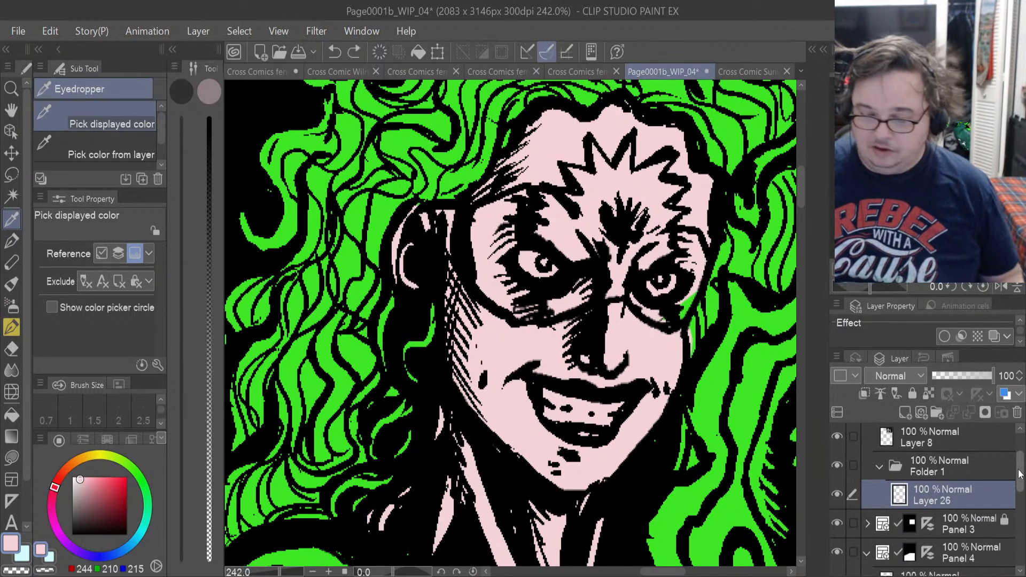
# Sample the red (RGB 194, 16, 24) from the woman's long glove in Panel 1.
pyautogui.moveTo(672, 571); pyautogui.dragTo(620, 572)
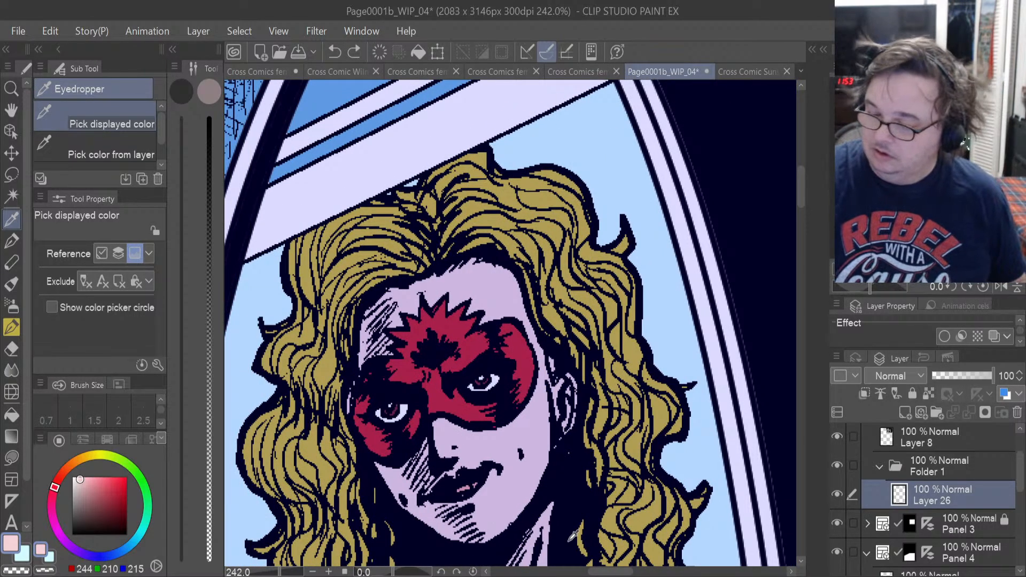
pyautogui.moveTo(799, 193); pyautogui.dragTo(790, 233)
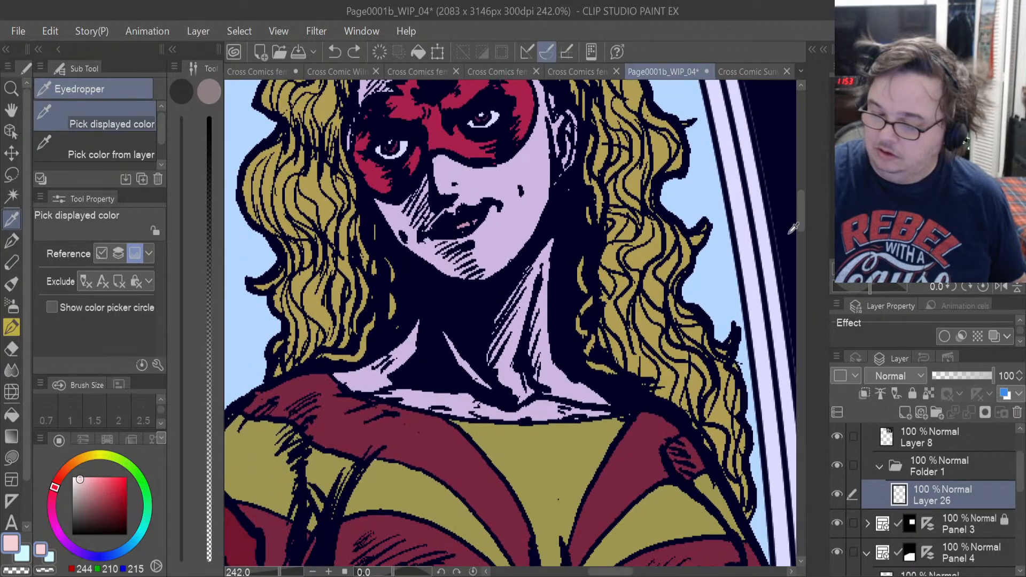
pyautogui.moveTo(610, 571); pyautogui.dragTo(563, 571)
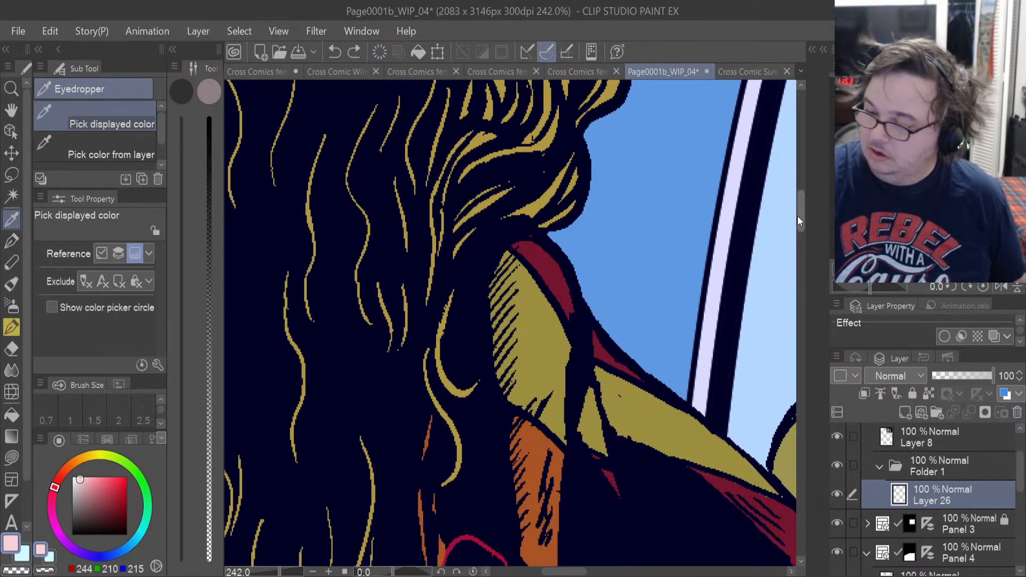
pyautogui.moveTo(798, 220); pyautogui.dragTo(802, 249)
pyautogui.click(566, 428)
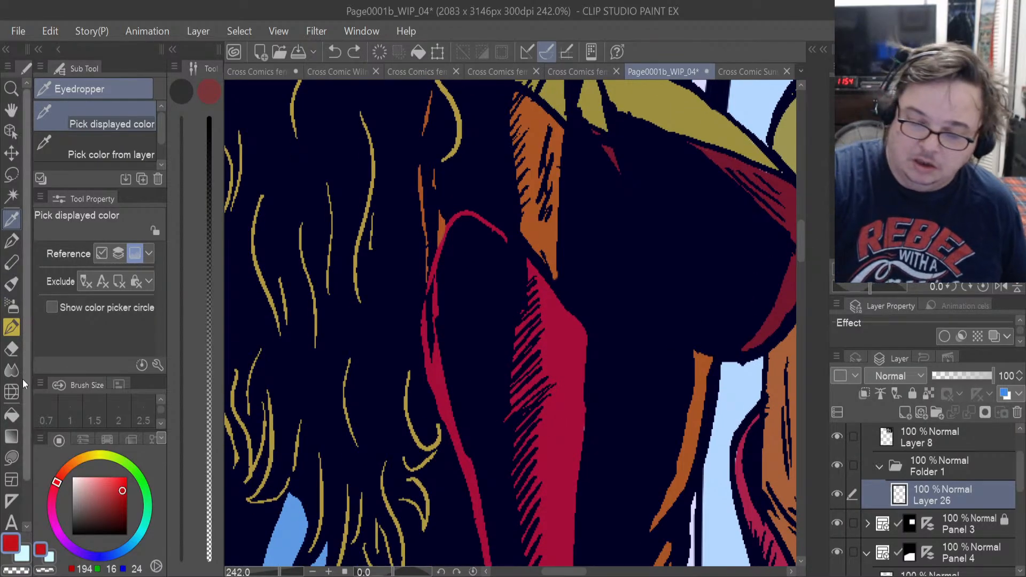
# Try to lasso-fill the mask of the woman in Panel 2 with the sampled red on the skin-tone layer.
pyautogui.click(17, 451)
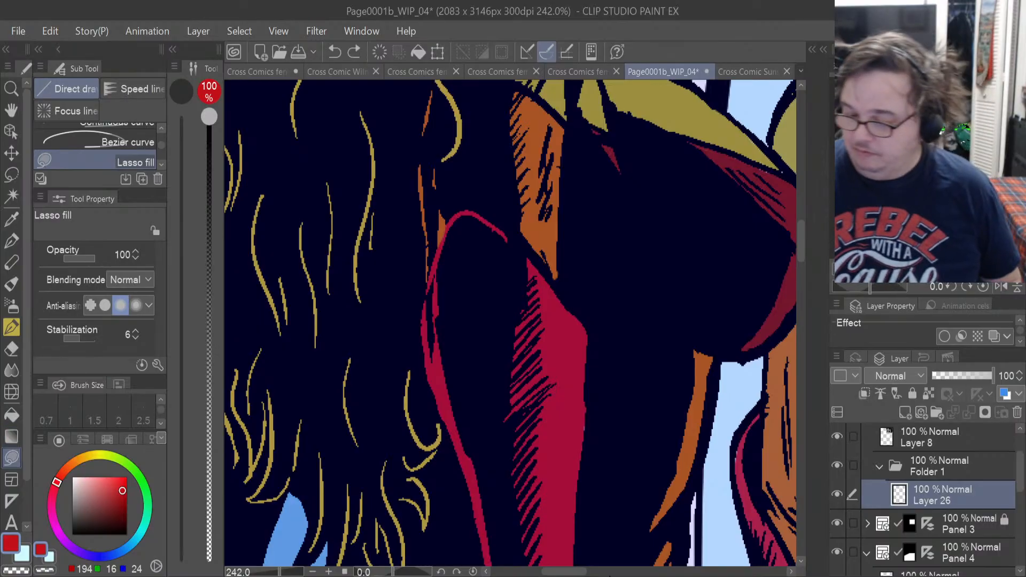
pyautogui.moveTo(564, 571); pyautogui.dragTo(668, 572)
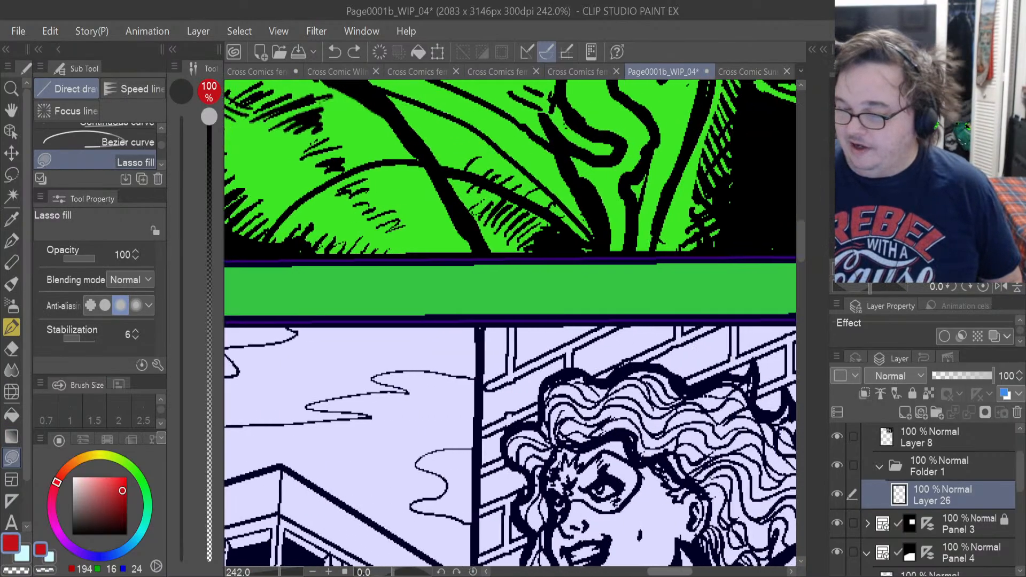
pyautogui.moveTo(800, 254); pyautogui.dragTo(799, 192)
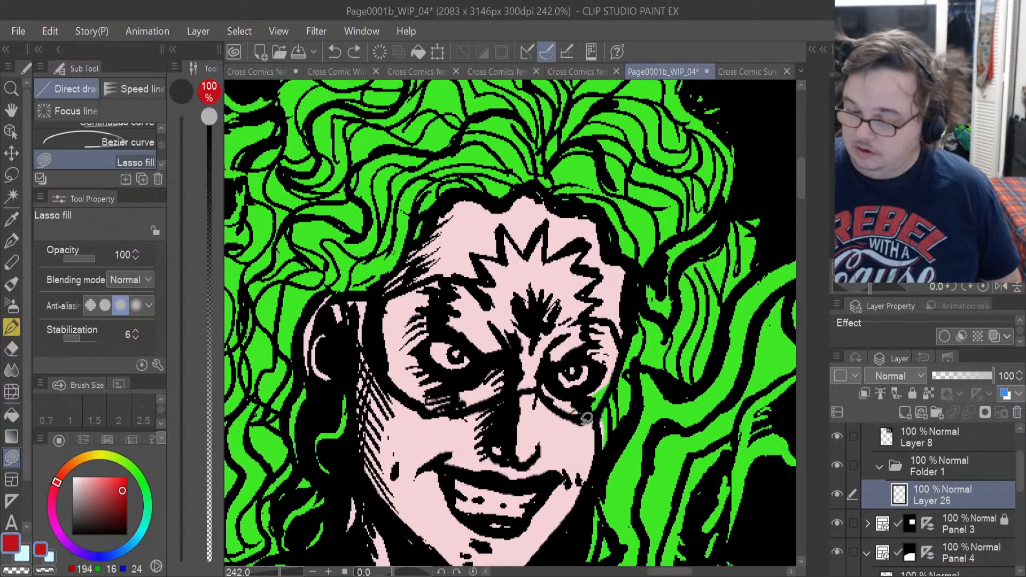
pyautogui.moveTo(560, 414); pyautogui.dragTo(607, 410)
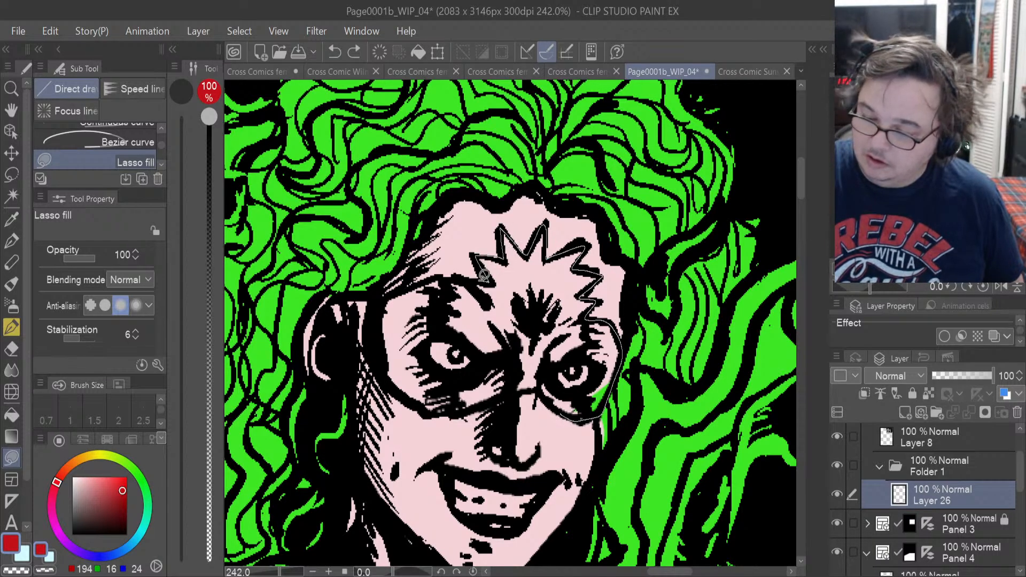
pyautogui.moveTo(388, 368)
pyautogui.mouseDown()
pyautogui.moveTo(449, 408)
pyautogui.moveTo(420, 403)
pyautogui.mouseUp()
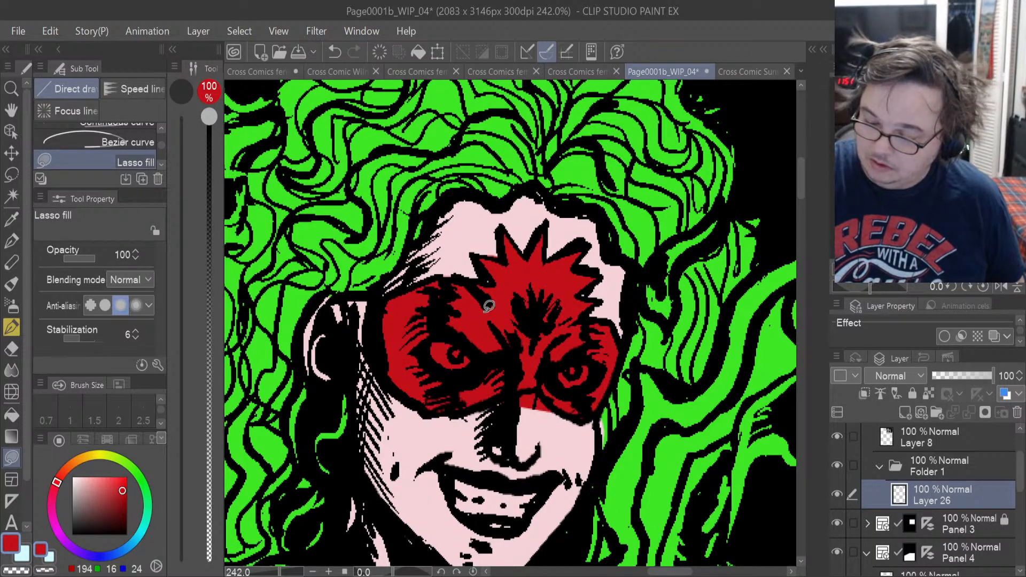
pyautogui.press('e')
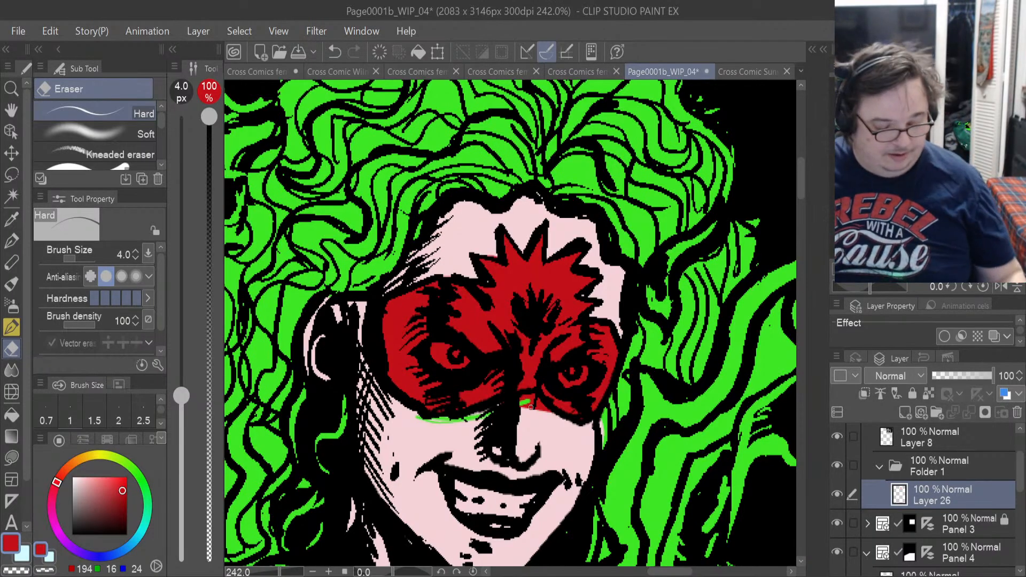
pyautogui.press('Delete')
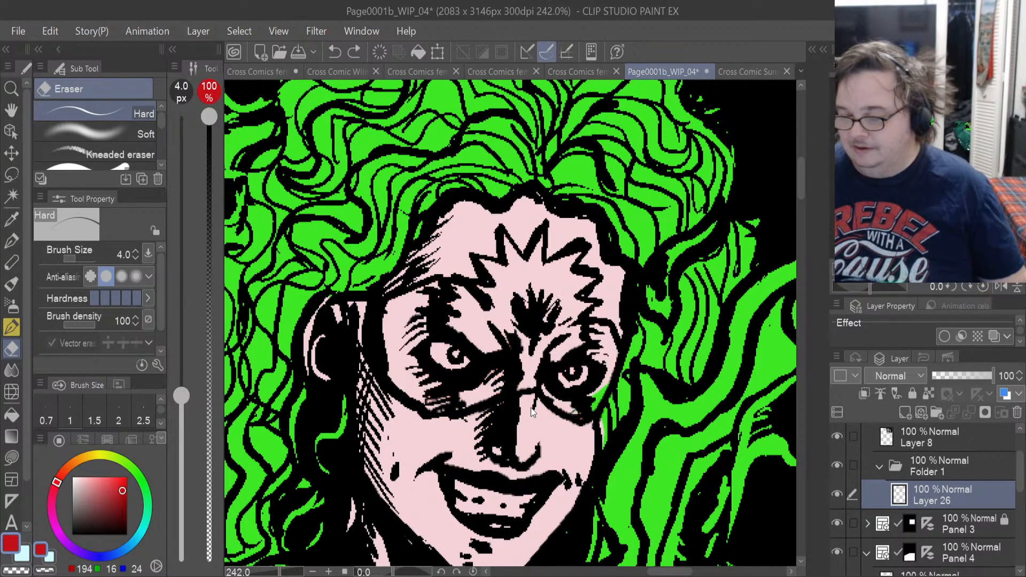
# Add a new layer above the skin-tone layer in Folder 1 and lasso-fill the woman's Panel 2 mask with red.
pyautogui.click(909, 412)
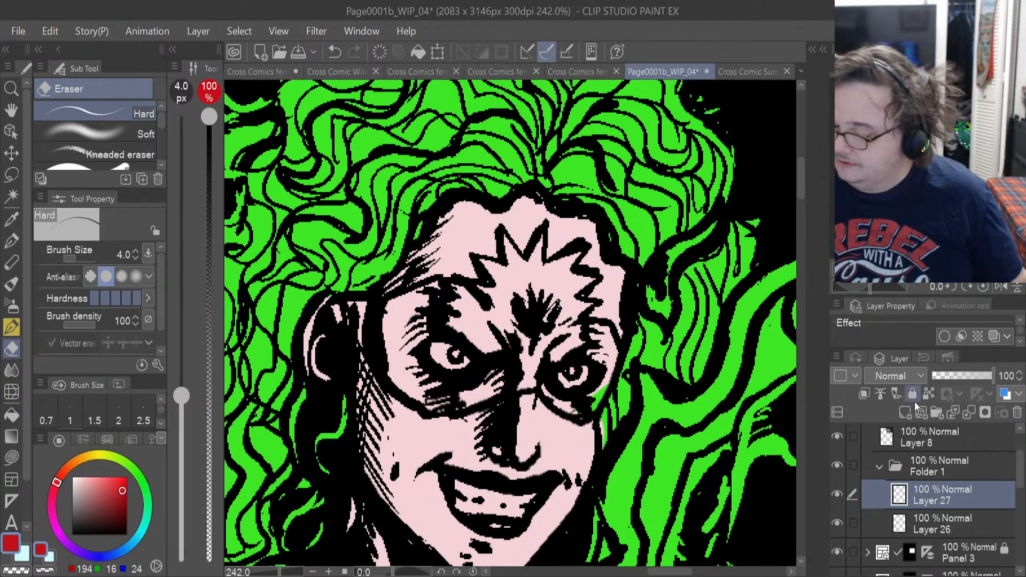
pyautogui.click(12, 457)
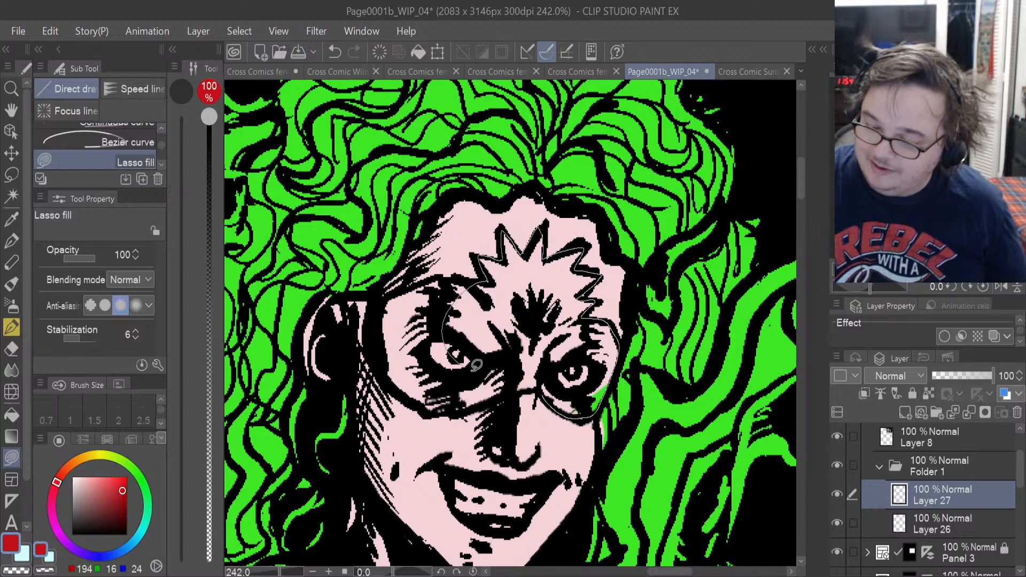
pyautogui.moveTo(547, 386); pyautogui.dragTo(549, 382)
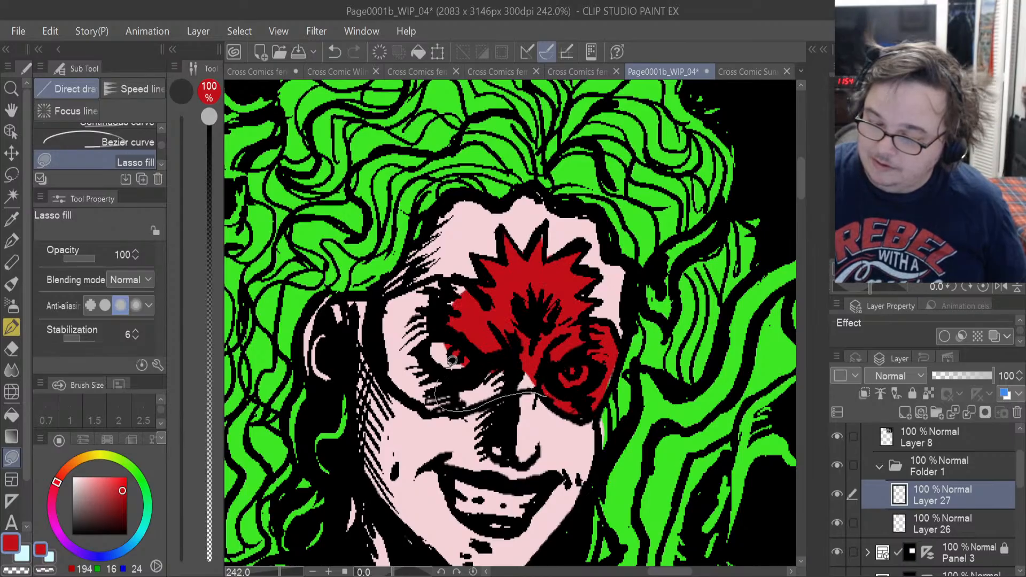
pyautogui.moveTo(451, 360); pyautogui.dragTo(453, 362)
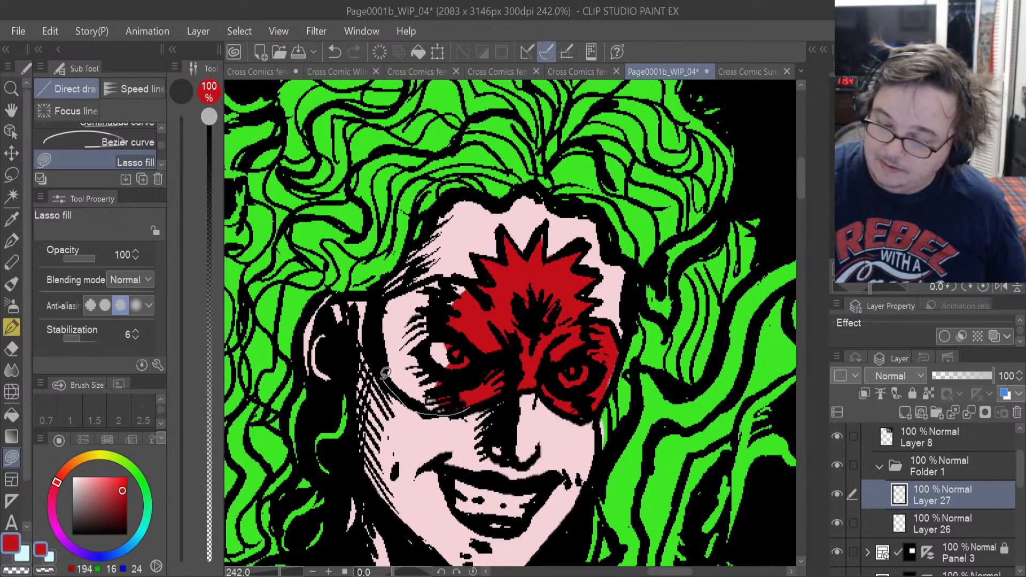
pyautogui.moveTo(407, 285)
pyautogui.mouseDown()
pyautogui.moveTo(474, 295)
pyautogui.moveTo(462, 279)
pyautogui.moveTo(422, 284)
pyautogui.mouseUp()
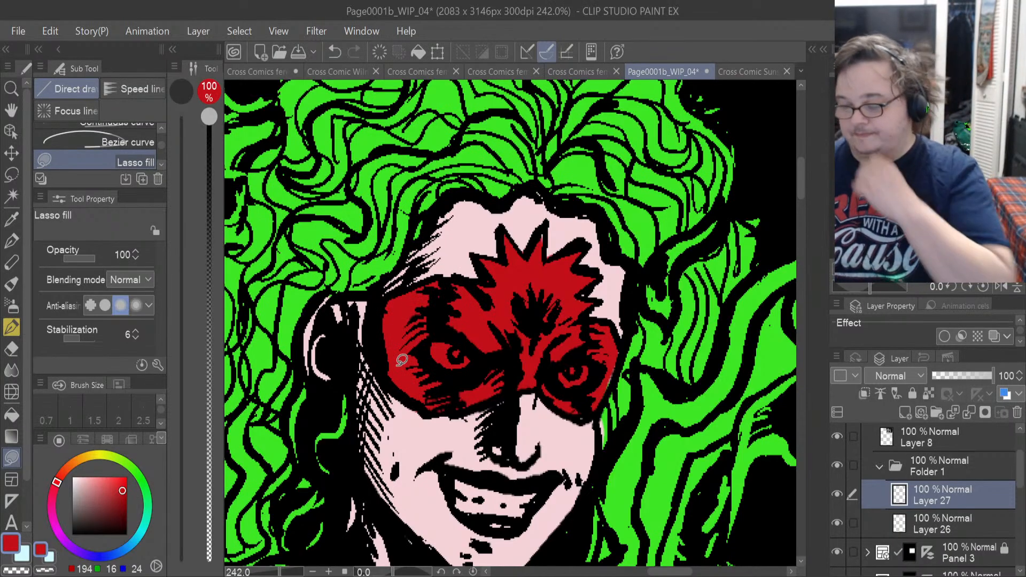
pyautogui.moveTo(613, 371)
pyautogui.mouseDown()
pyautogui.moveTo(607, 392)
pyautogui.moveTo(615, 373)
pyautogui.mouseUp()
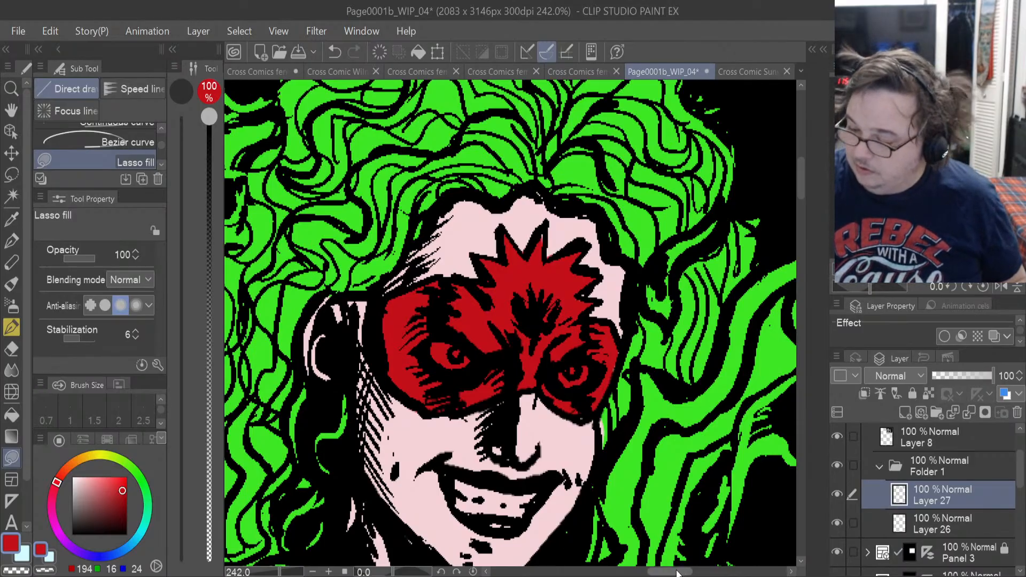
# Lasso-fill the fingers, thumb side and outer edge of the woman's raised gloved fist in Panel 2 with the same red.
pyautogui.moveTo(678, 572); pyautogui.dragTo(695, 572)
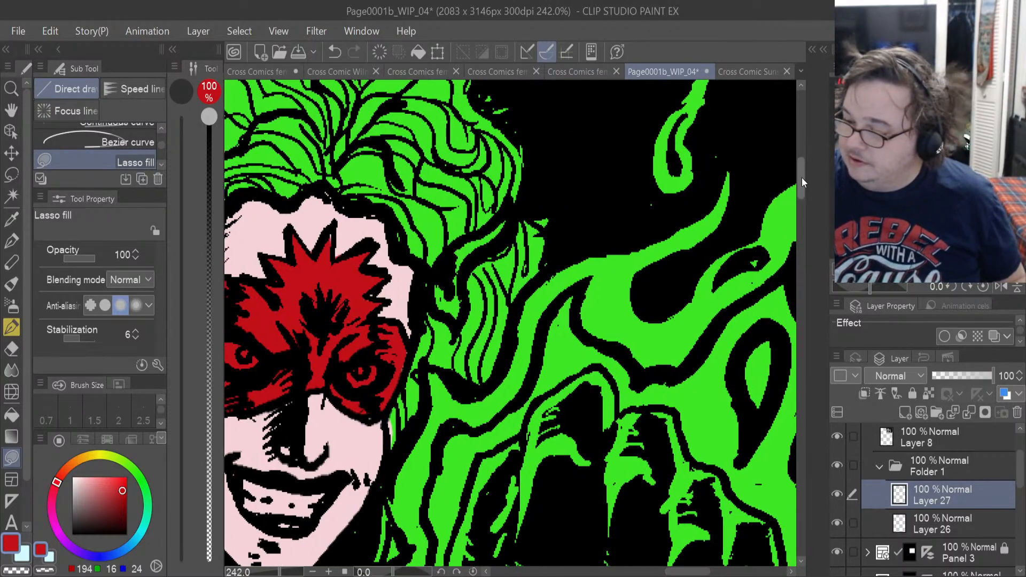
pyautogui.moveTo(801, 182); pyautogui.dragTo(802, 205)
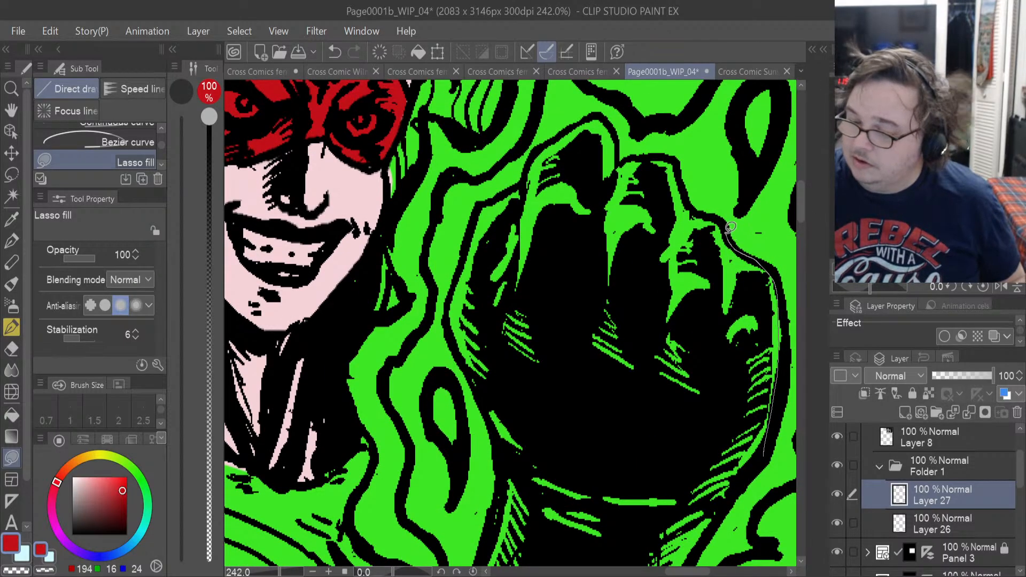
pyautogui.moveTo(731, 227)
pyautogui.mouseDown()
pyautogui.moveTo(695, 213)
pyautogui.moveTo(593, 496)
pyautogui.mouseUp()
pyautogui.moveTo(769, 324); pyautogui.dragTo(784, 362)
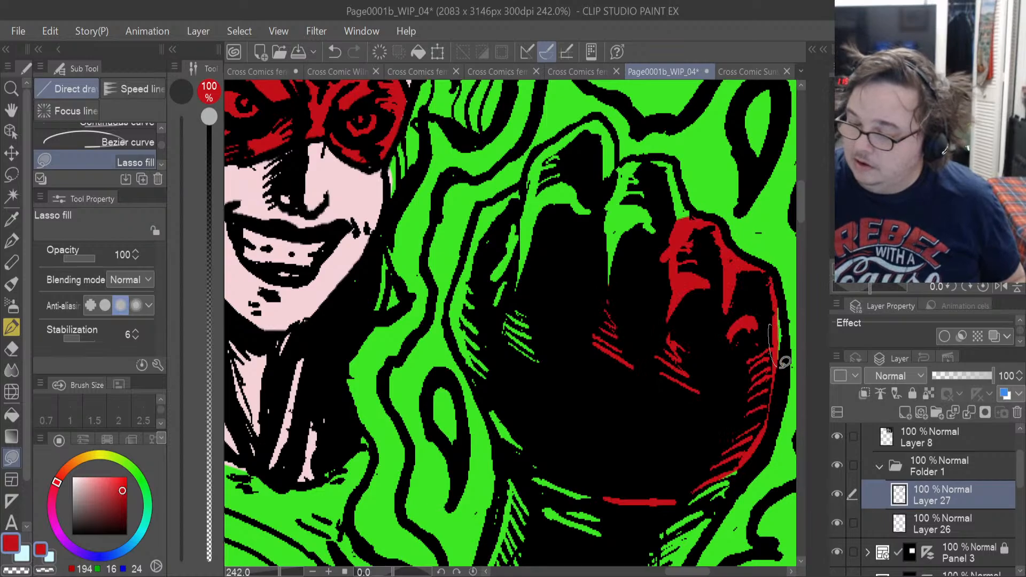
pyautogui.moveTo(788, 312); pyautogui.dragTo(784, 283)
pyautogui.moveTo(705, 228); pyautogui.dragTo(696, 207)
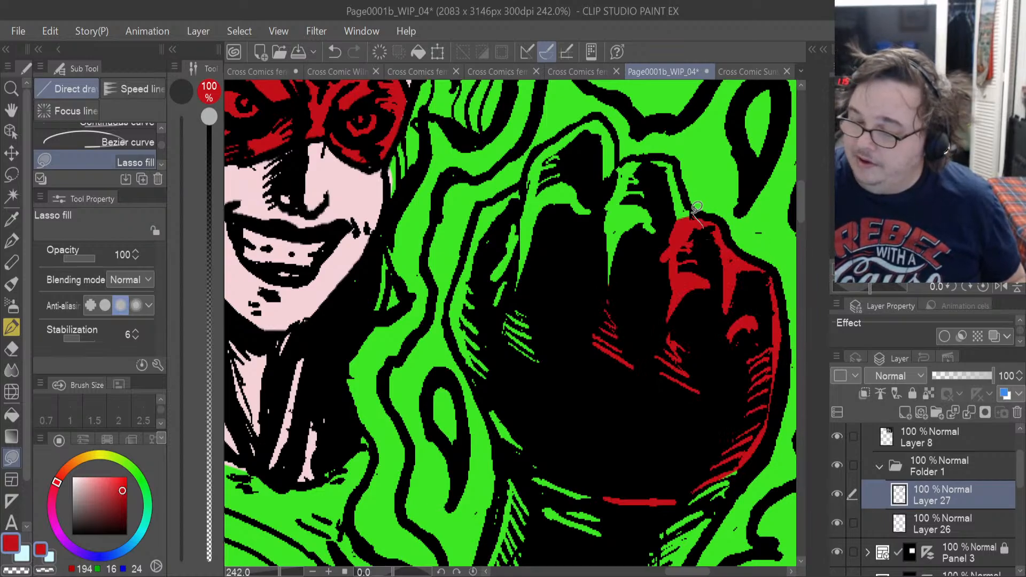
pyautogui.moveTo(630, 156)
pyautogui.mouseDown()
pyautogui.moveTo(682, 181)
pyautogui.moveTo(676, 164)
pyautogui.moveTo(615, 169)
pyautogui.moveTo(617, 138)
pyautogui.mouseUp()
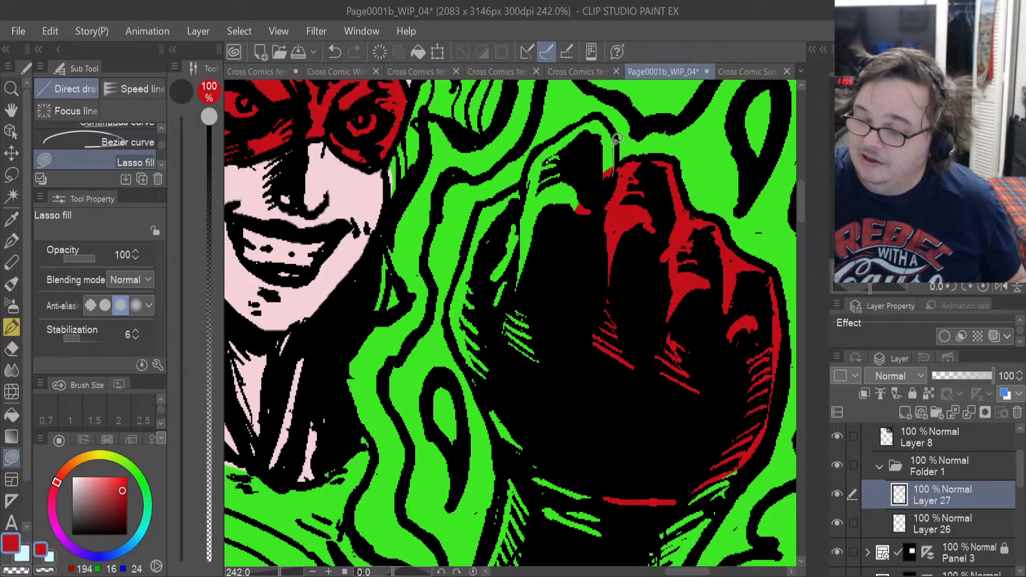
pyautogui.moveTo(542, 279); pyautogui.dragTo(544, 278)
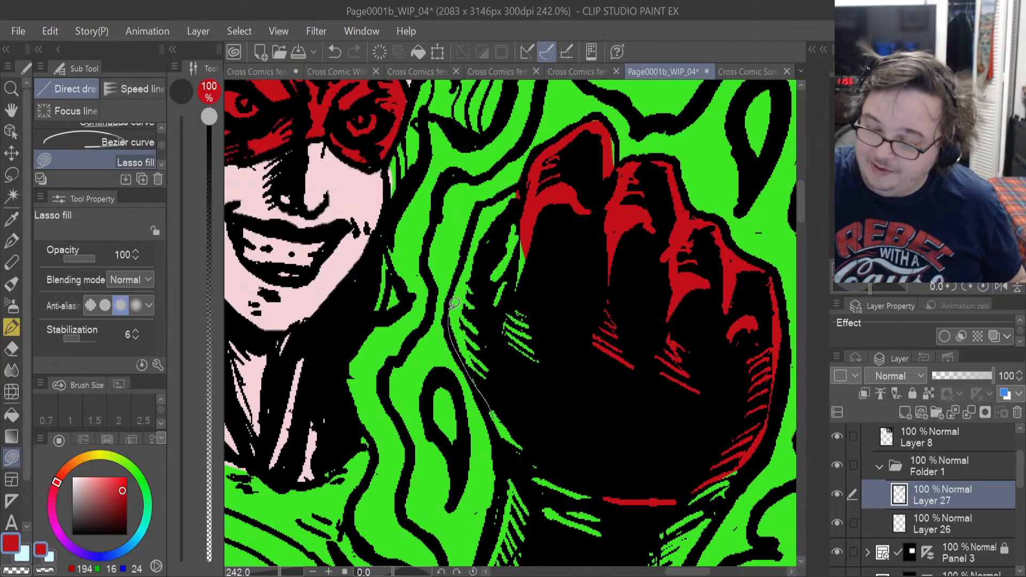
pyautogui.moveTo(454, 303); pyautogui.dragTo(540, 249)
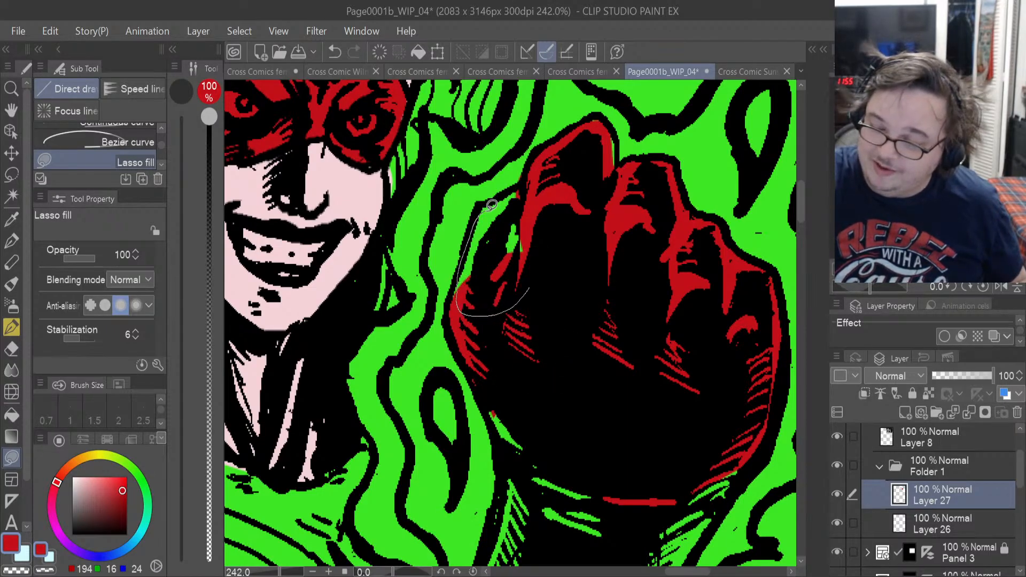
pyautogui.moveTo(532, 190); pyautogui.dragTo(512, 297)
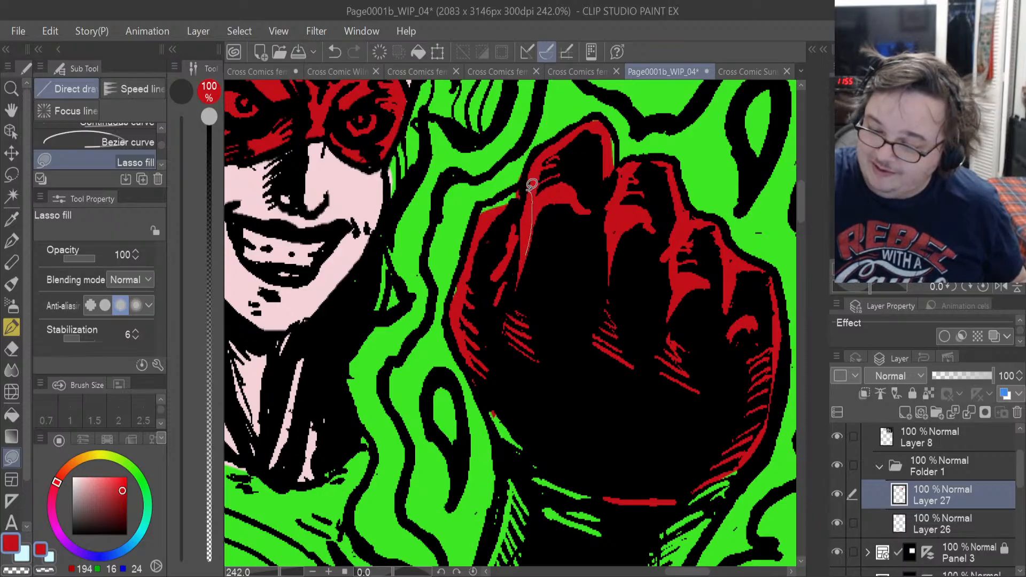
pyautogui.moveTo(499, 192); pyautogui.dragTo(480, 246)
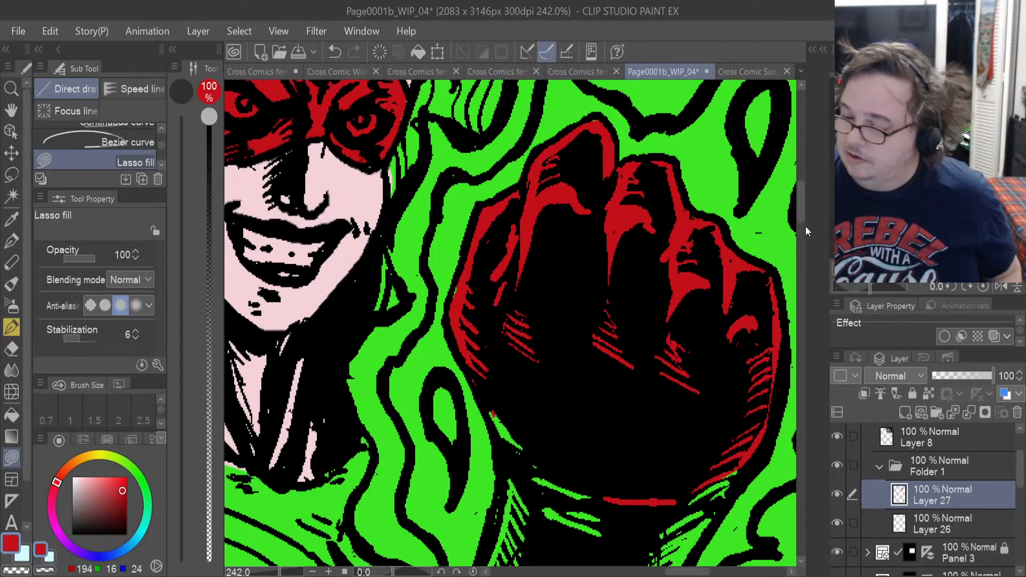
# Lasso-fill the wrist and forearm of the raised glove in Panel 2 with red, down to the panel border.
pyautogui.moveTo(800, 210); pyautogui.dragTo(804, 235)
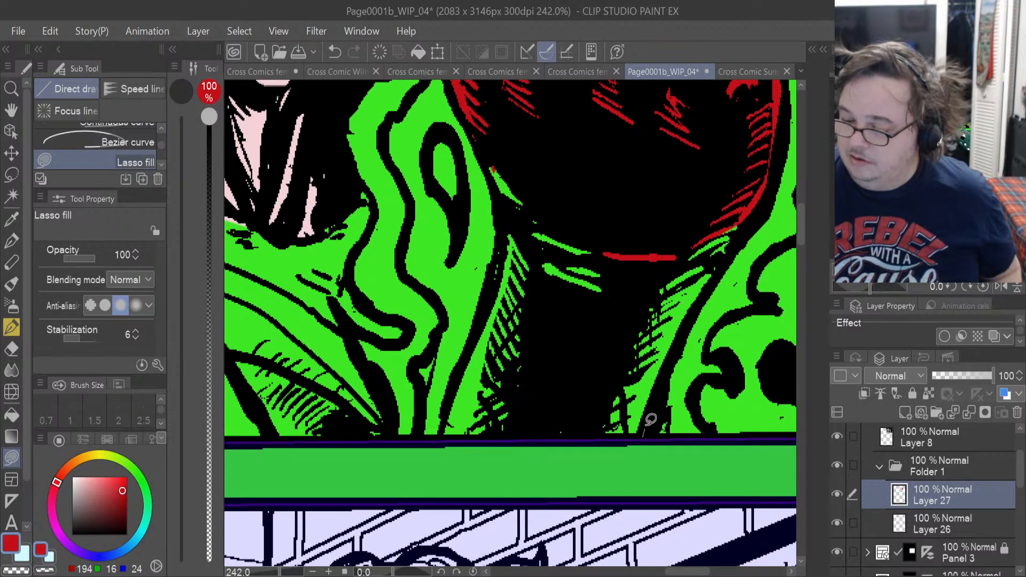
pyautogui.moveTo(693, 181)
pyautogui.mouseDown()
pyautogui.moveTo(554, 347)
pyautogui.moveTo(603, 391)
pyautogui.moveTo(613, 437)
pyautogui.moveTo(451, 432)
pyautogui.mouseUp()
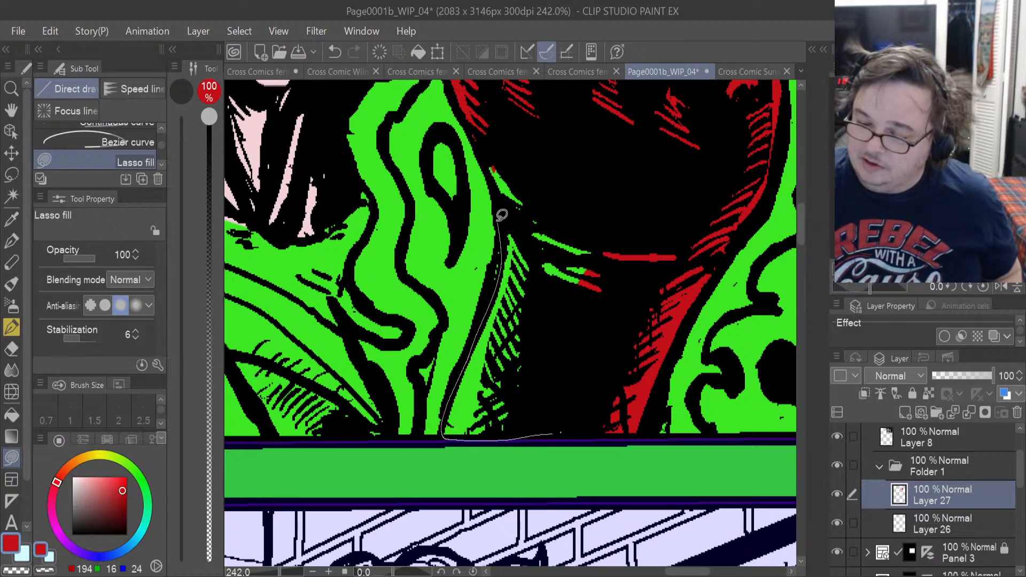
pyautogui.moveTo(511, 124); pyautogui.dragTo(513, 126)
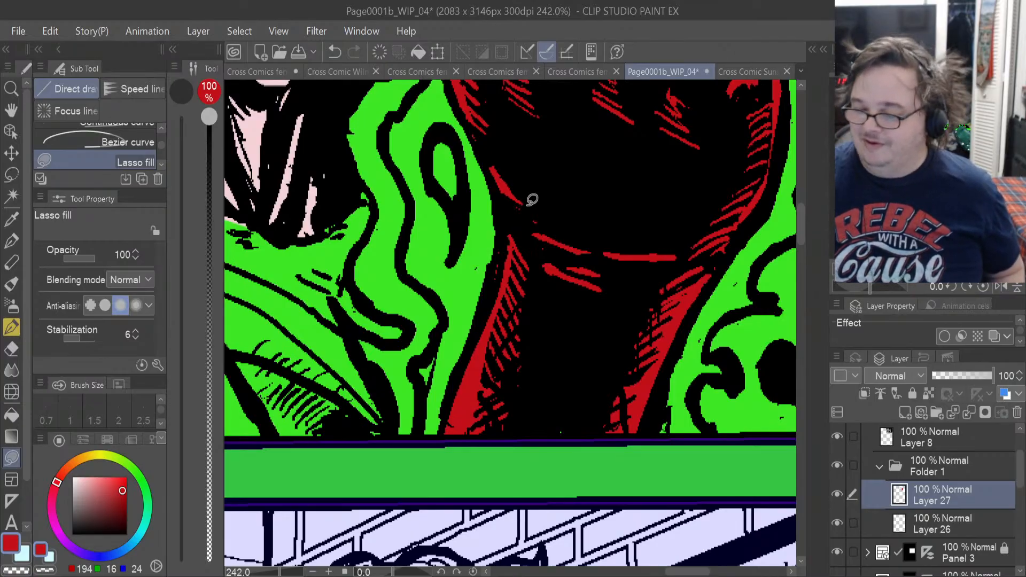
pyautogui.scroll(-2, 531, 199)
pyautogui.scroll(-4, 532, 200)
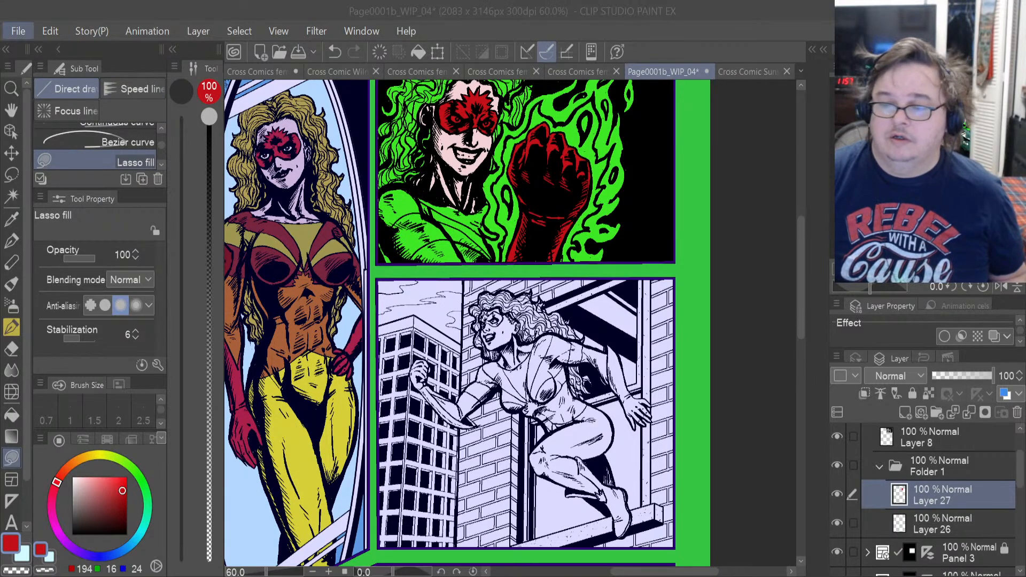
# Bring in the illustration of the red-haired heroine in yellow as a separate reference document, and check Cross Comic Sunset Turn around.png.
pyautogui.click(7, 31)
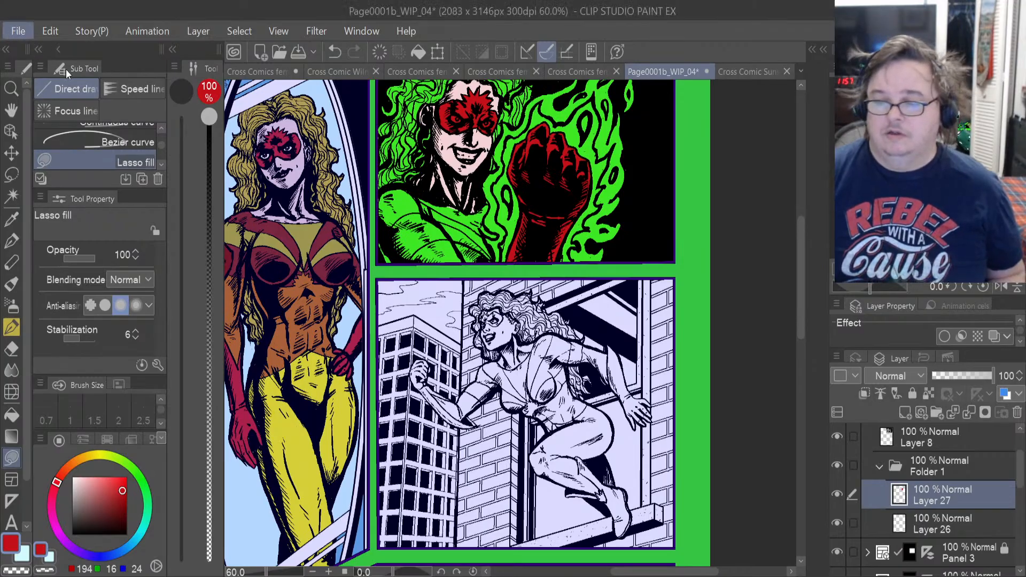
pyautogui.click(72, 56)
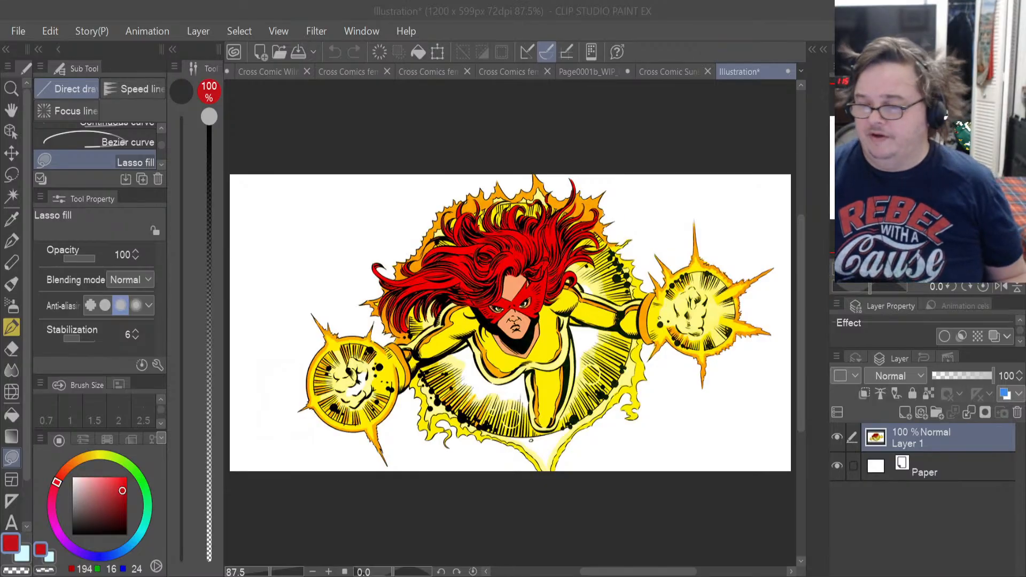
pyautogui.click(660, 72)
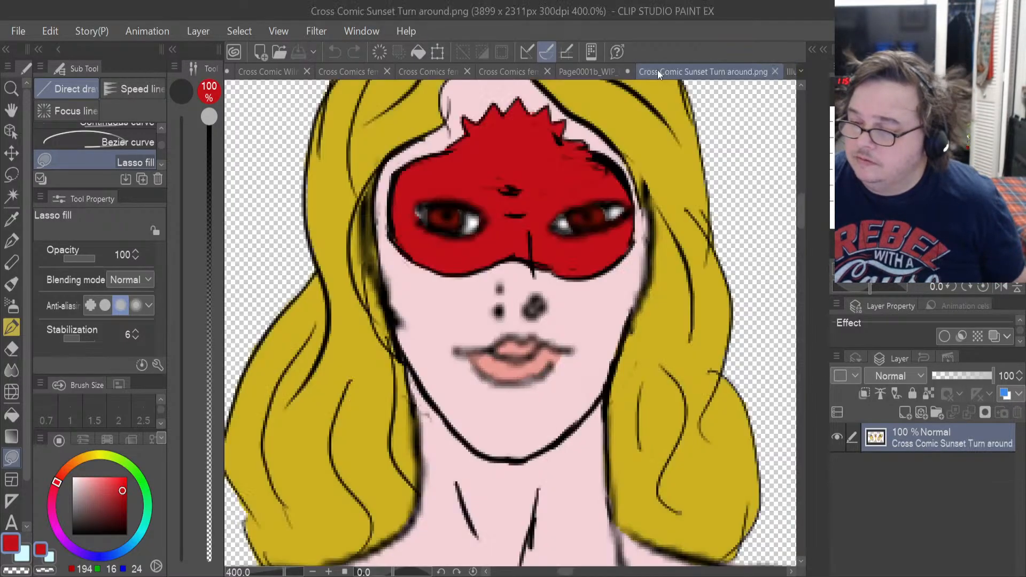
# Return to Page0001b_WIP_04 and sample the Panel 1 costume's yellow as main colour and its dark red as sub colour.
pyautogui.click(588, 72)
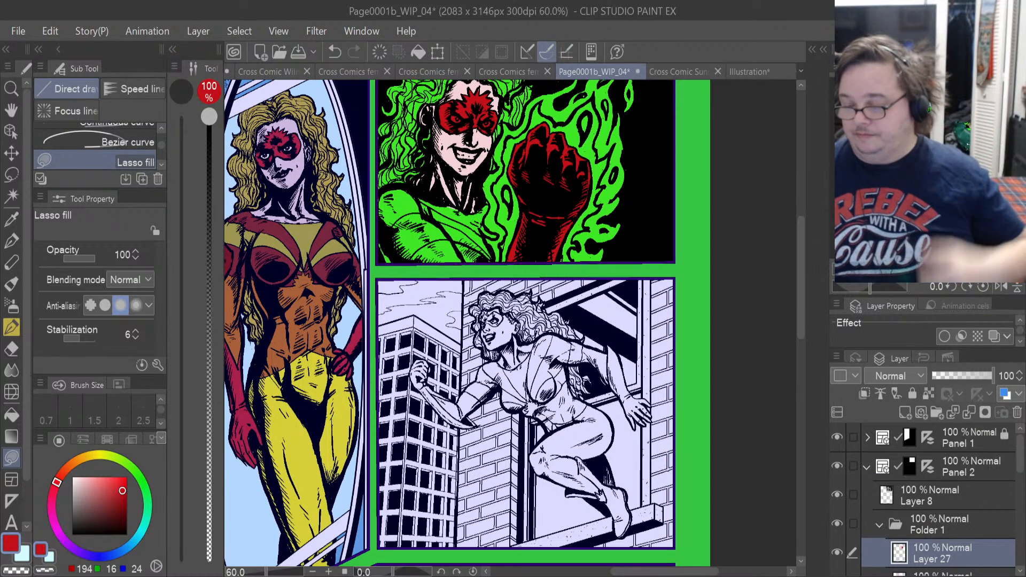
pyautogui.moveTo(675, 572); pyautogui.dragTo(616, 574)
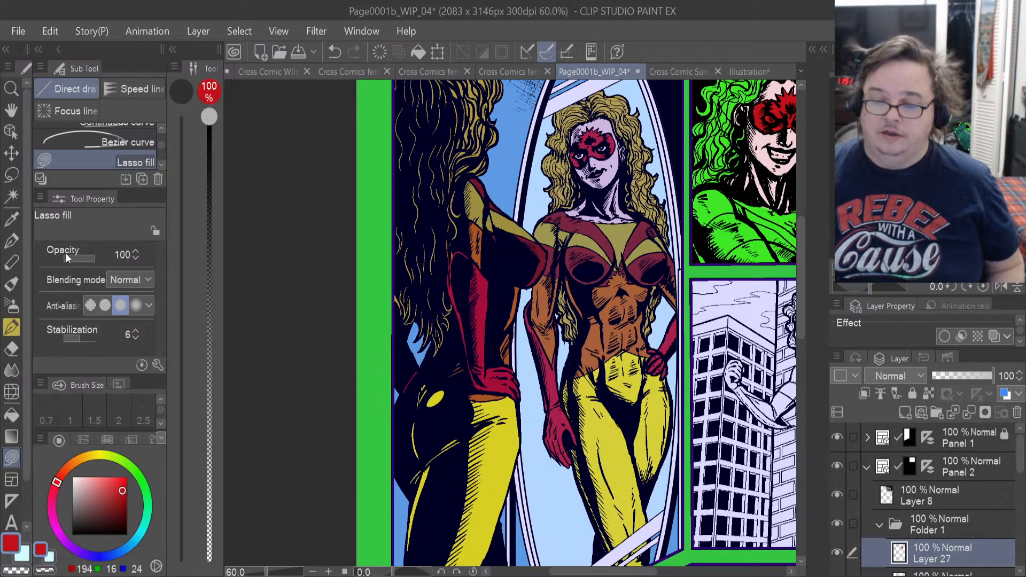
pyautogui.click(13, 219)
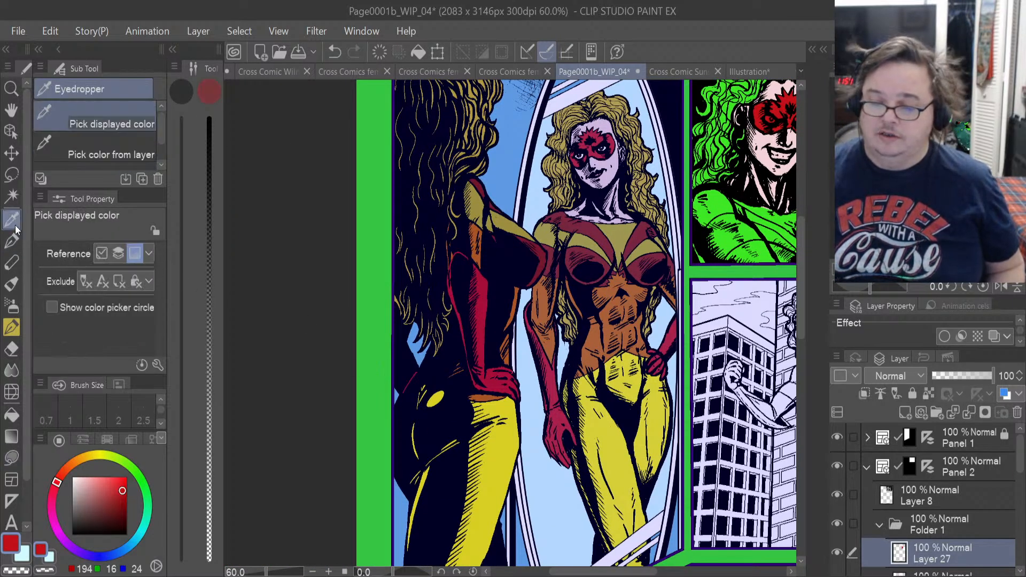
pyautogui.click(505, 221)
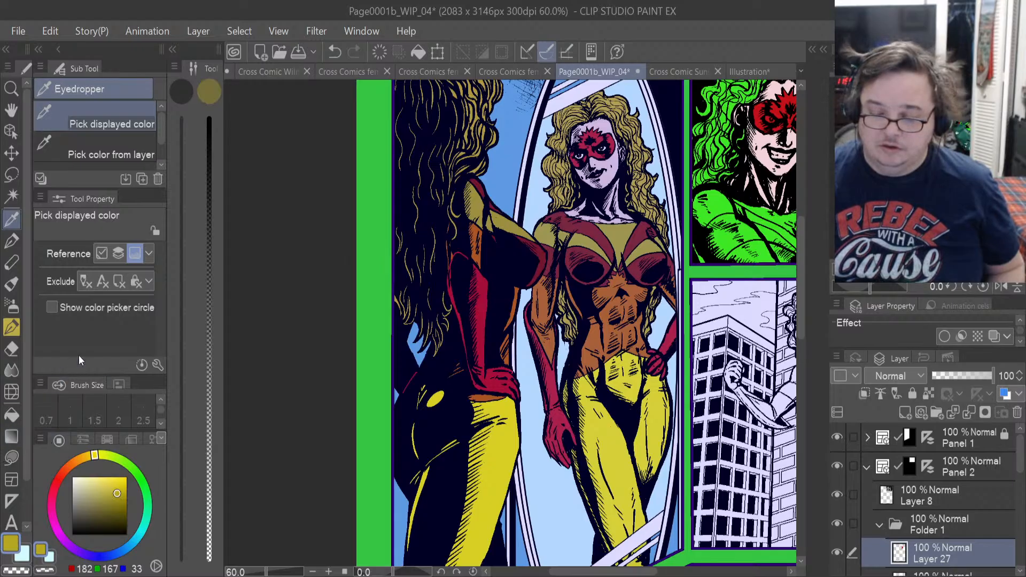
pyautogui.click(24, 556)
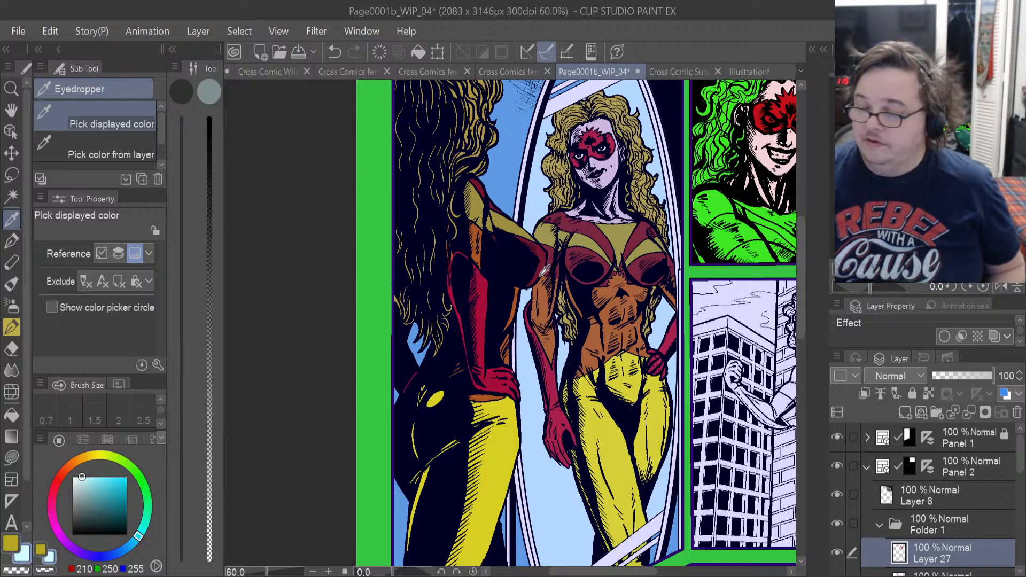
pyautogui.scroll(2, 542, 246)
pyautogui.scroll(2, 542, 246)
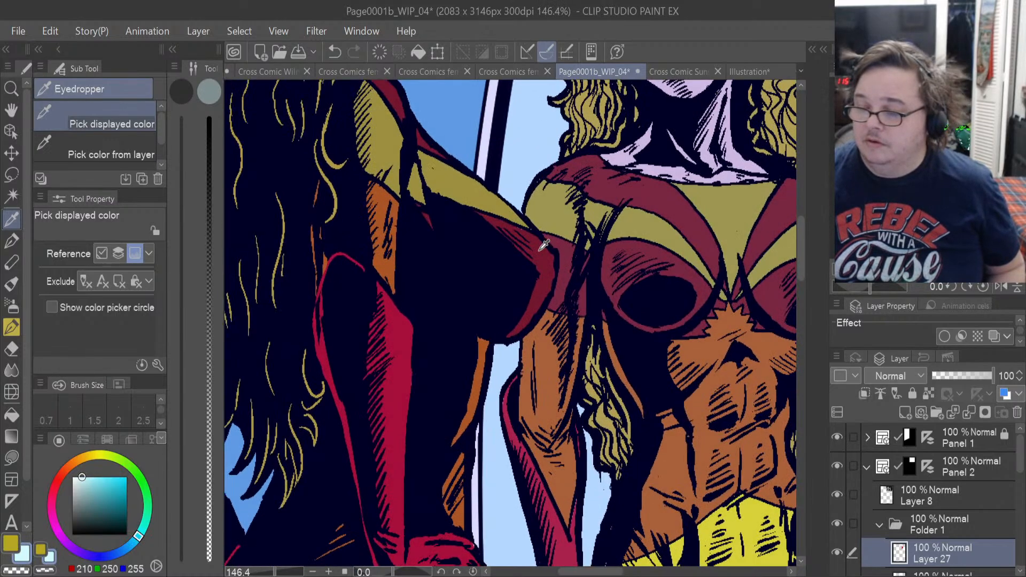
pyautogui.click(542, 245)
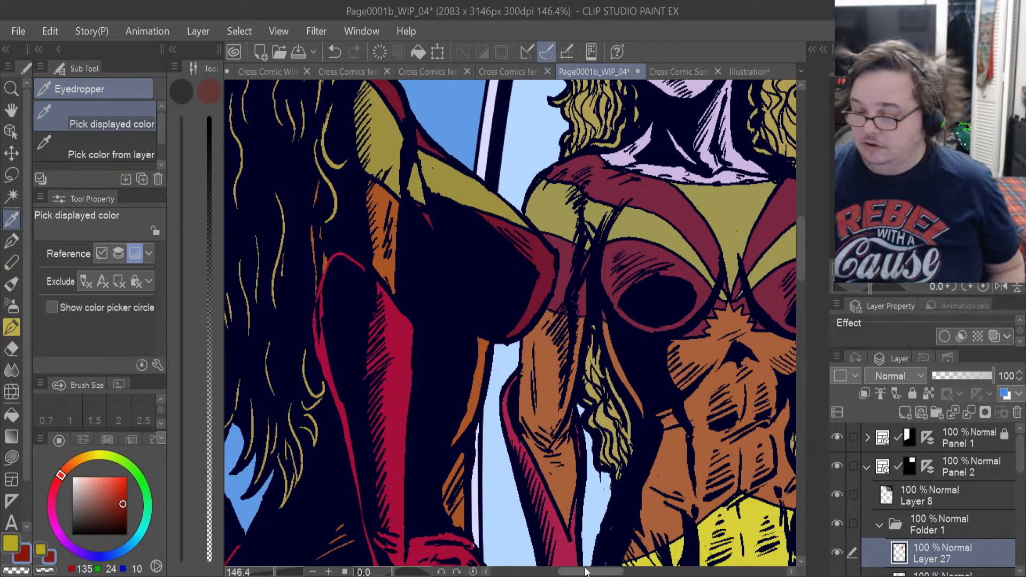
# Add a new layer above the red mask-and-glove layer in Folder 1 and lasso-fill the woman's Panel 2 collar with the sampled yellow.
pyautogui.moveTo(587, 572); pyautogui.dragTo(665, 572)
pyautogui.scroll(2, 584, 164)
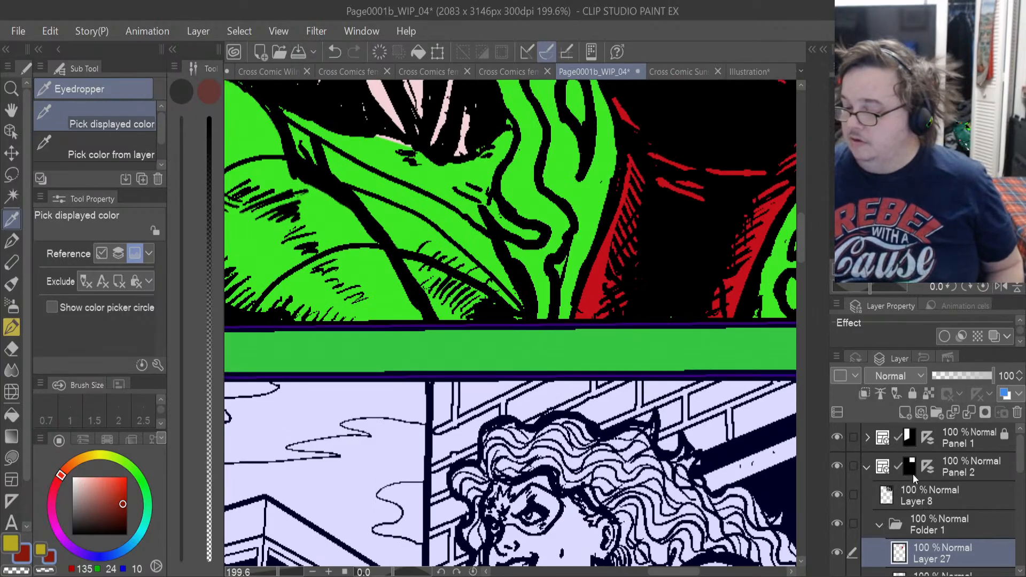
pyautogui.click(904, 411)
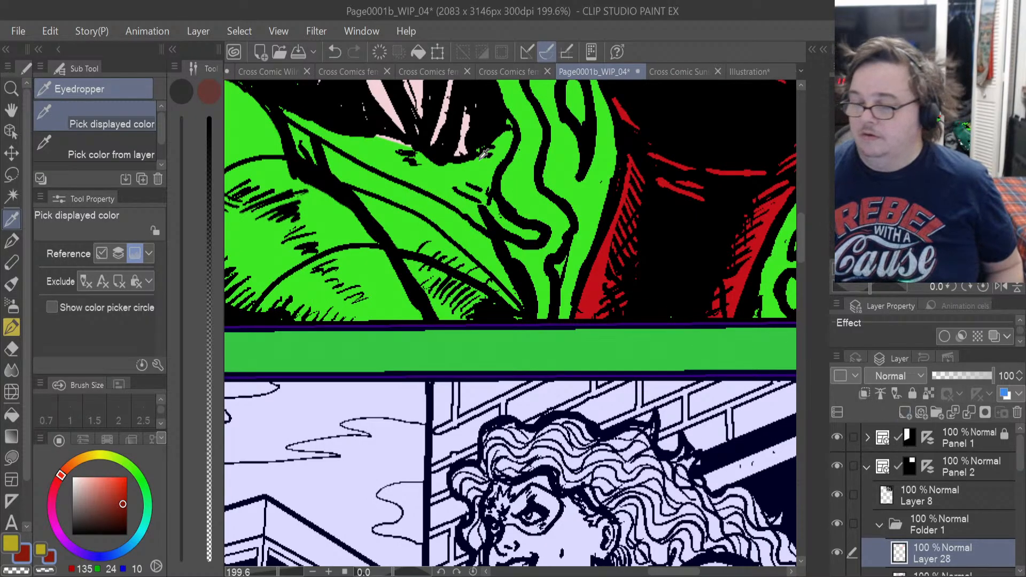
pyautogui.scroll(1, 410, 108)
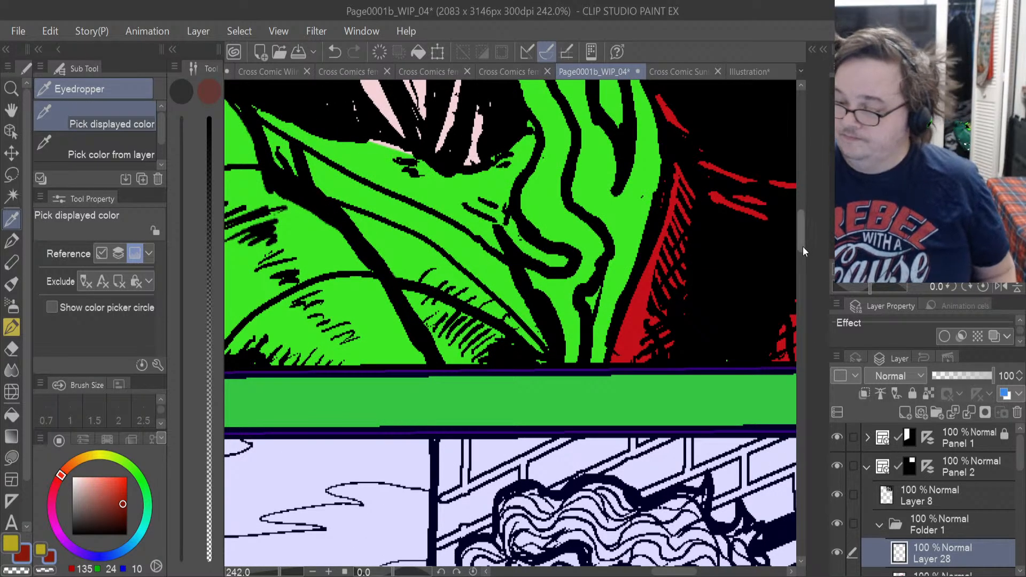
pyautogui.moveTo(802, 246); pyautogui.dragTo(796, 235)
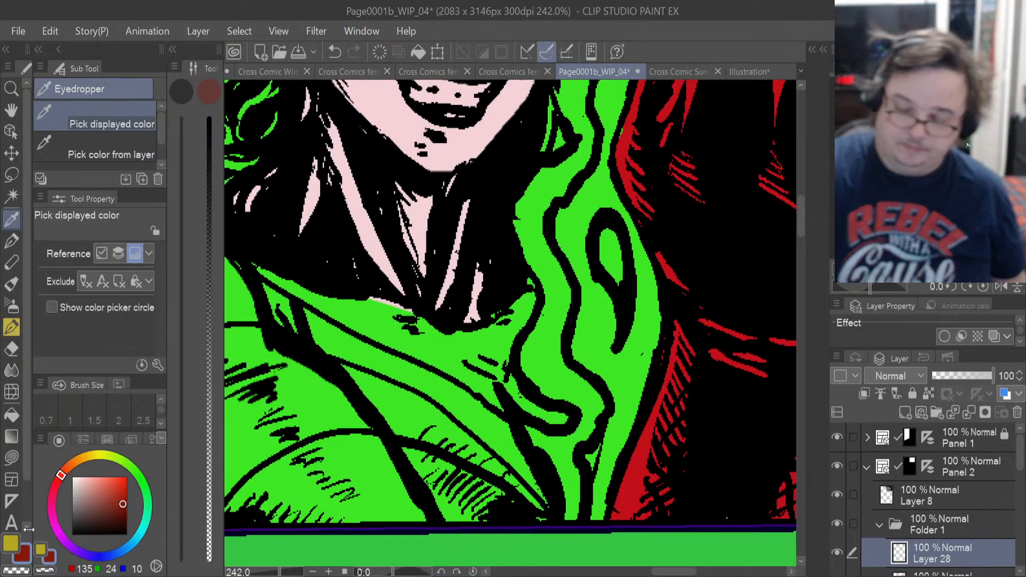
pyautogui.click(12, 542)
pyautogui.click(11, 456)
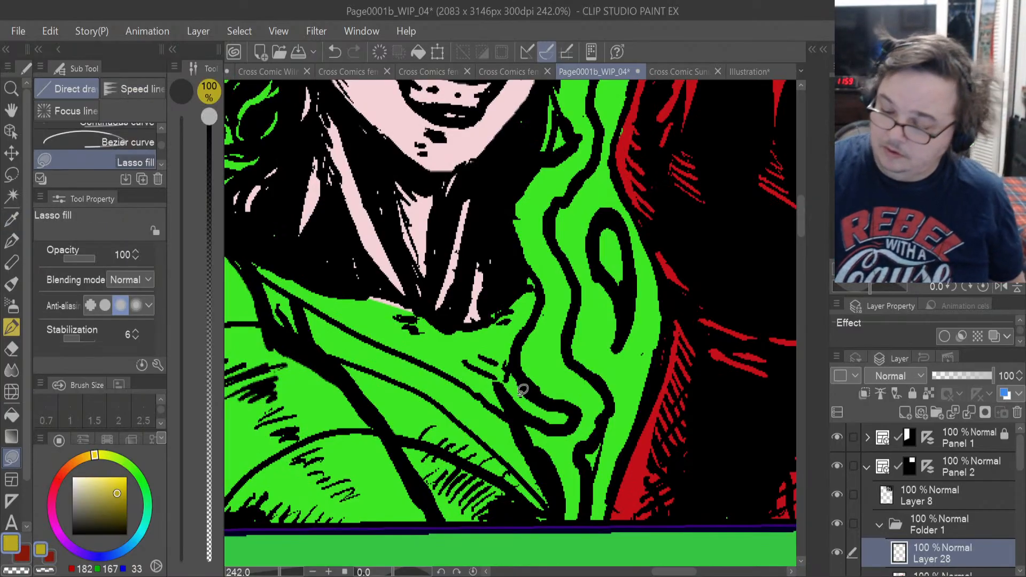
pyautogui.moveTo(476, 386)
pyautogui.mouseDown()
pyautogui.moveTo(271, 277)
pyautogui.moveTo(436, 295)
pyautogui.moveTo(479, 323)
pyautogui.moveTo(536, 294)
pyautogui.moveTo(538, 353)
pyautogui.moveTo(566, 385)
pyautogui.moveTo(558, 427)
pyautogui.mouseUp()
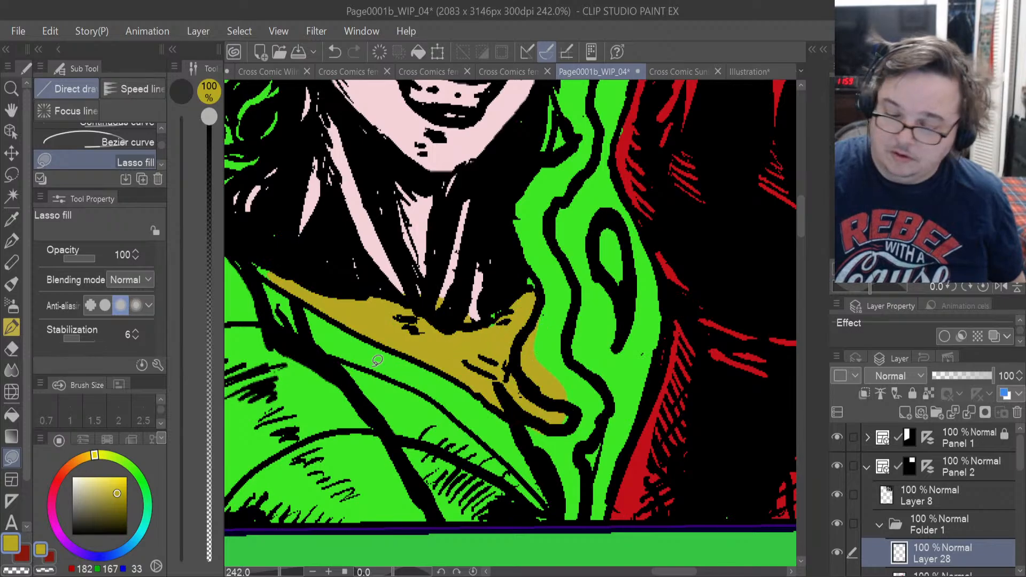
# Erase the yellow spill on the neck with the hard eraser at size 11 and fill the collar's narrow shoulder tip.
pyautogui.click(11, 349)
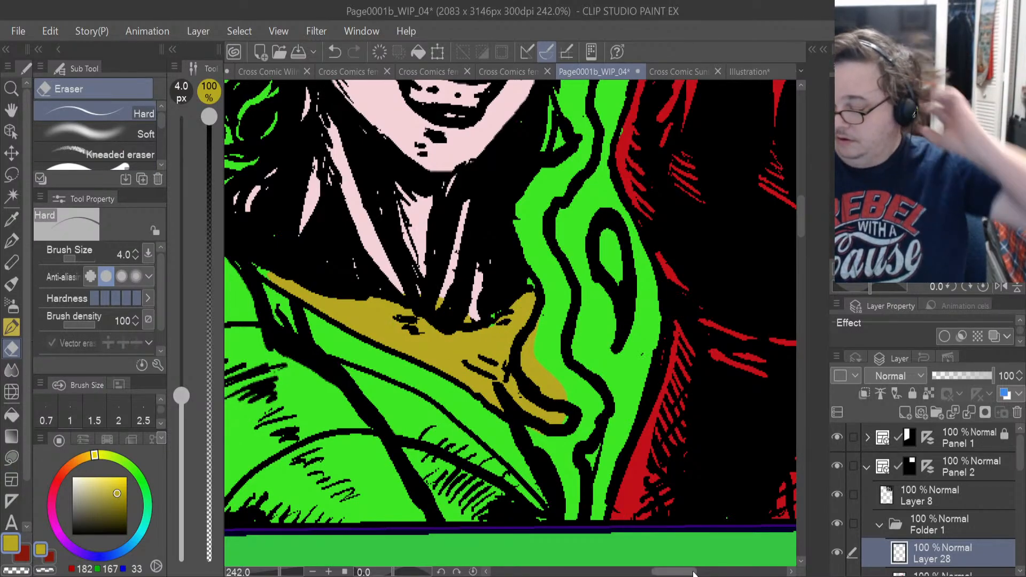
pyautogui.moveTo(684, 571); pyautogui.dragTo(678, 572)
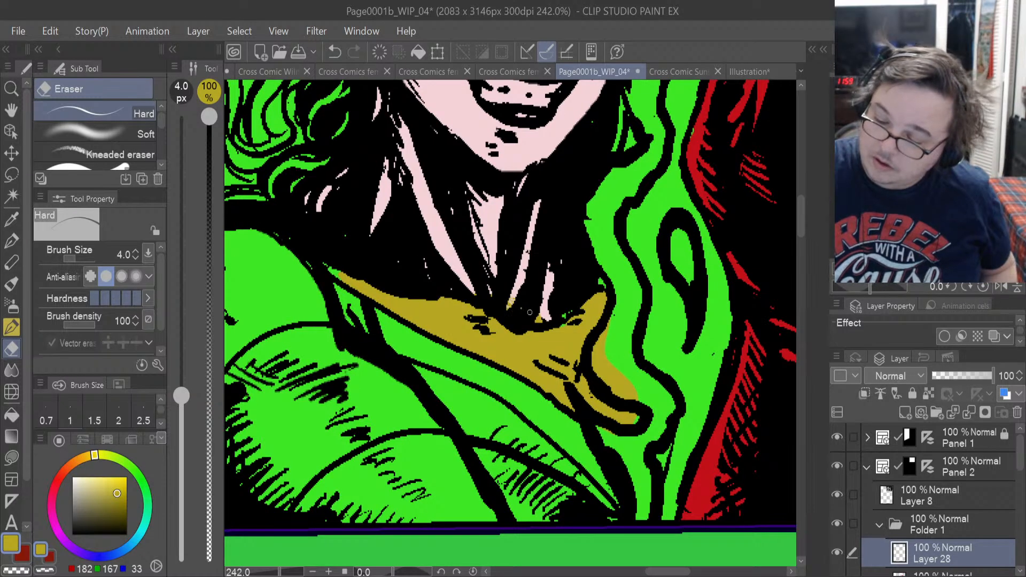
pyautogui.moveTo(79, 259); pyautogui.dragTo(77, 259)
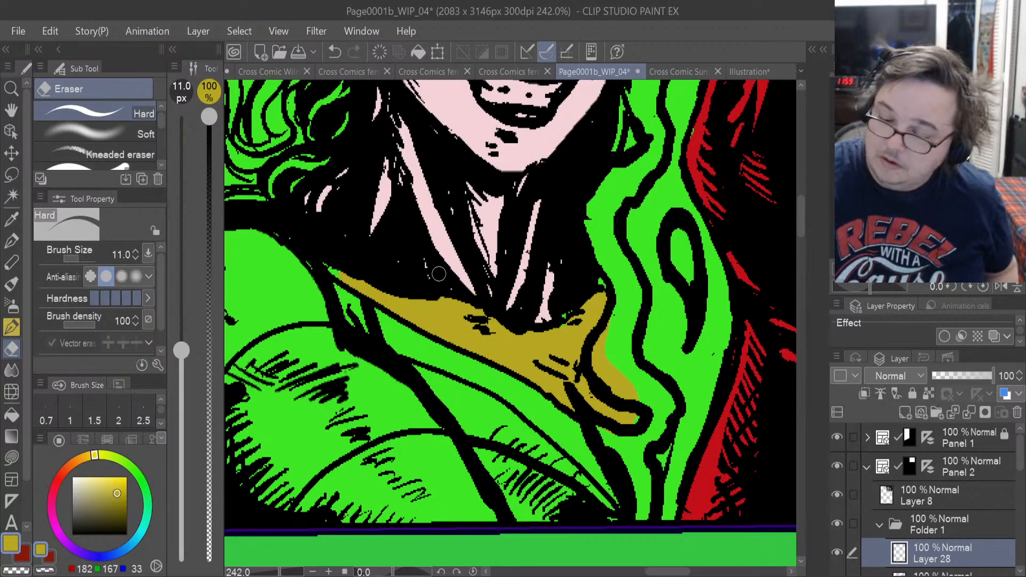
pyautogui.click(14, 459)
pyautogui.moveTo(347, 280)
pyautogui.mouseDown()
pyautogui.moveTo(325, 265)
pyautogui.moveTo(353, 277)
pyautogui.mouseUp()
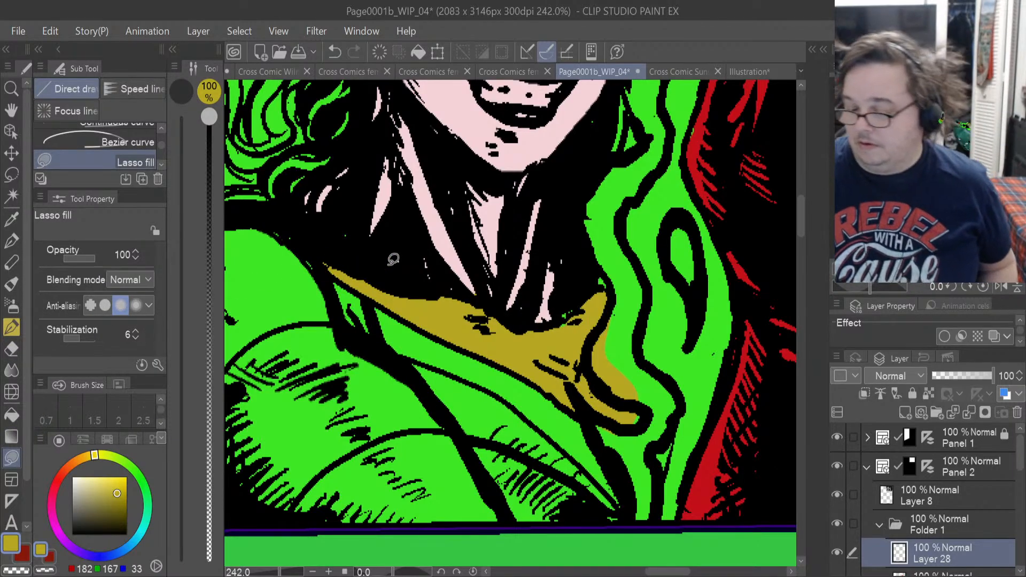
# Lasso-fill the wide costume band below the near shoulder with yellow and erase the spill along its lower edge.
pyautogui.moveTo(294, 511)
pyautogui.mouseDown()
pyautogui.moveTo(354, 455)
pyautogui.moveTo(447, 432)
pyautogui.moveTo(412, 374)
pyautogui.moveTo(344, 333)
pyautogui.moveTo(315, 322)
pyautogui.moveTo(226, 478)
pyautogui.mouseUp()
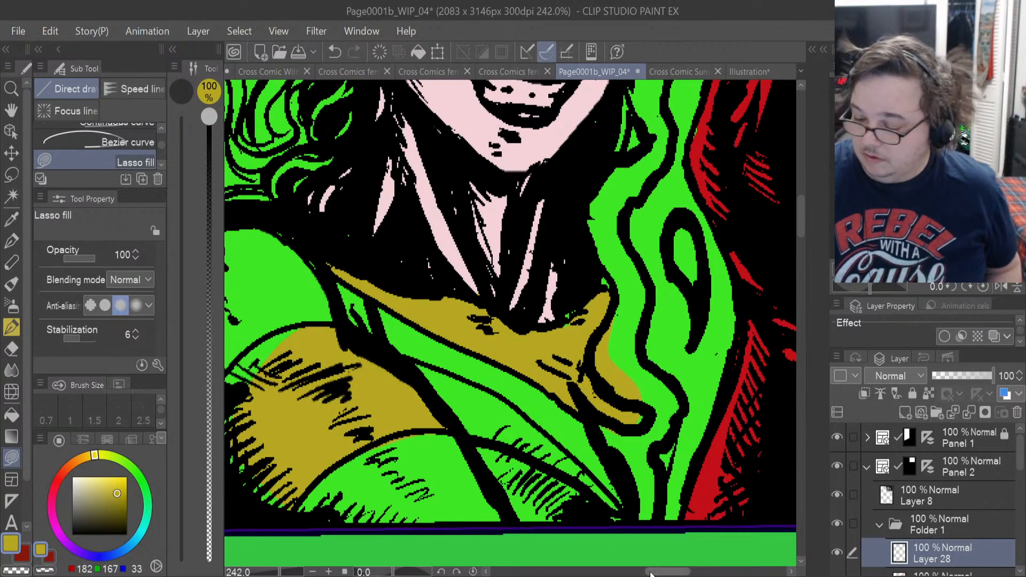
pyautogui.hscroll(-5, 450, 431)
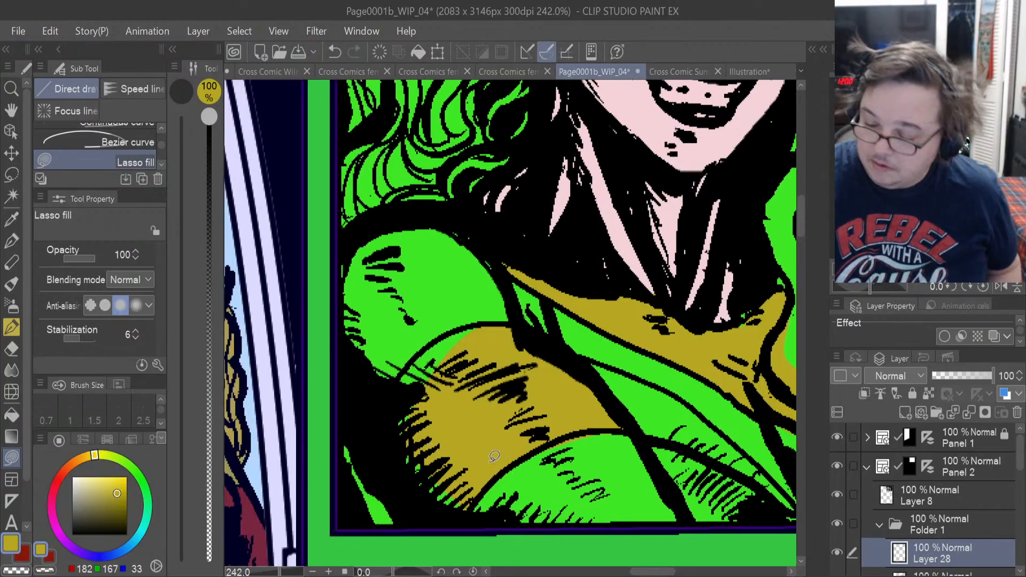
pyautogui.moveTo(404, 453)
pyautogui.mouseDown()
pyautogui.moveTo(394, 407)
pyautogui.moveTo(426, 350)
pyautogui.moveTo(499, 331)
pyautogui.moveTo(472, 355)
pyautogui.moveTo(456, 332)
pyautogui.mouseUp()
pyautogui.moveTo(420, 396)
pyautogui.mouseDown()
pyautogui.moveTo(402, 389)
pyautogui.moveTo(423, 357)
pyautogui.mouseUp()
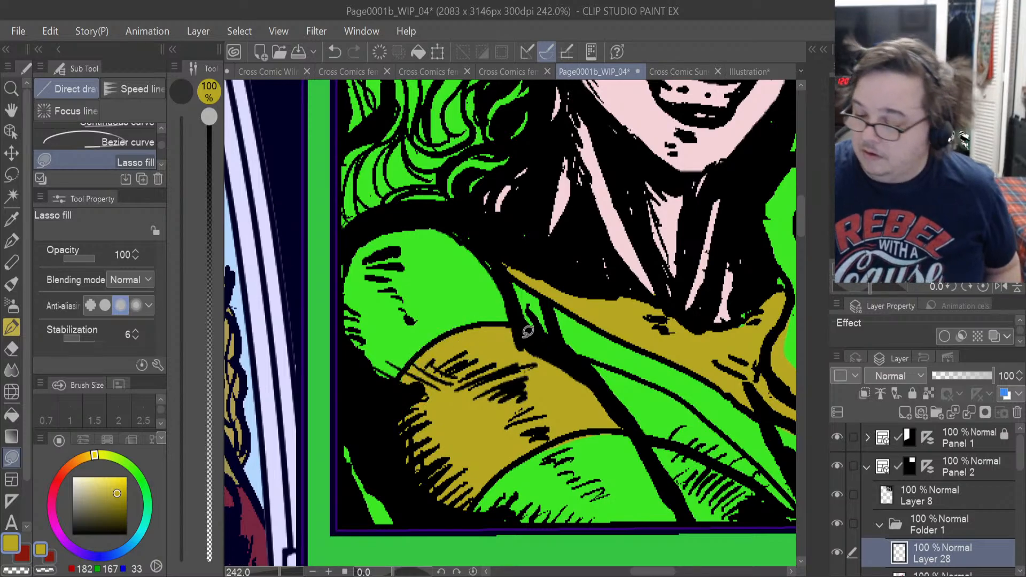
pyautogui.click(11, 348)
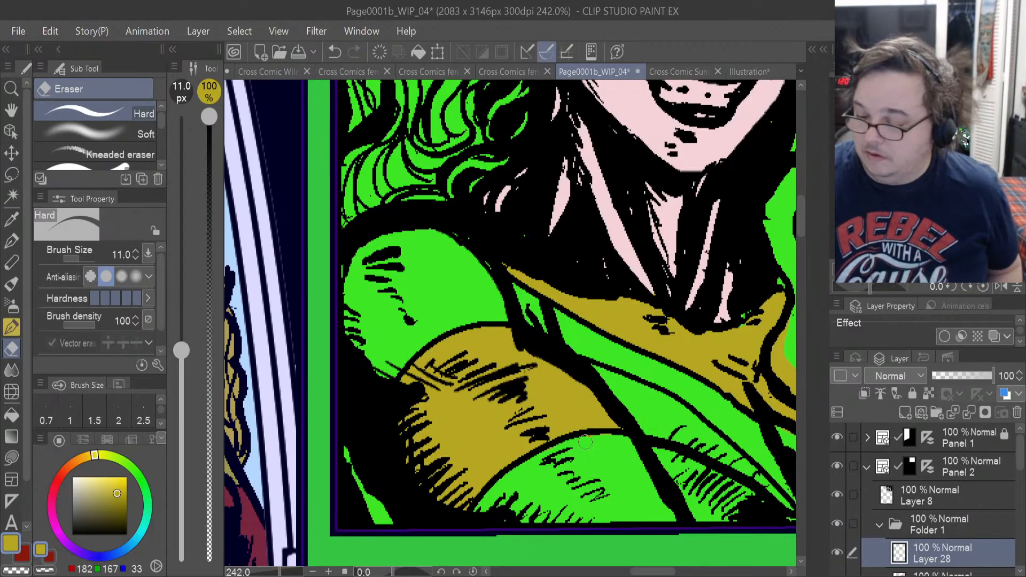
# Lasso-fill the tapering continuation of the yellow band across the chest, down to its point near the panel border.
pyautogui.click(11, 457)
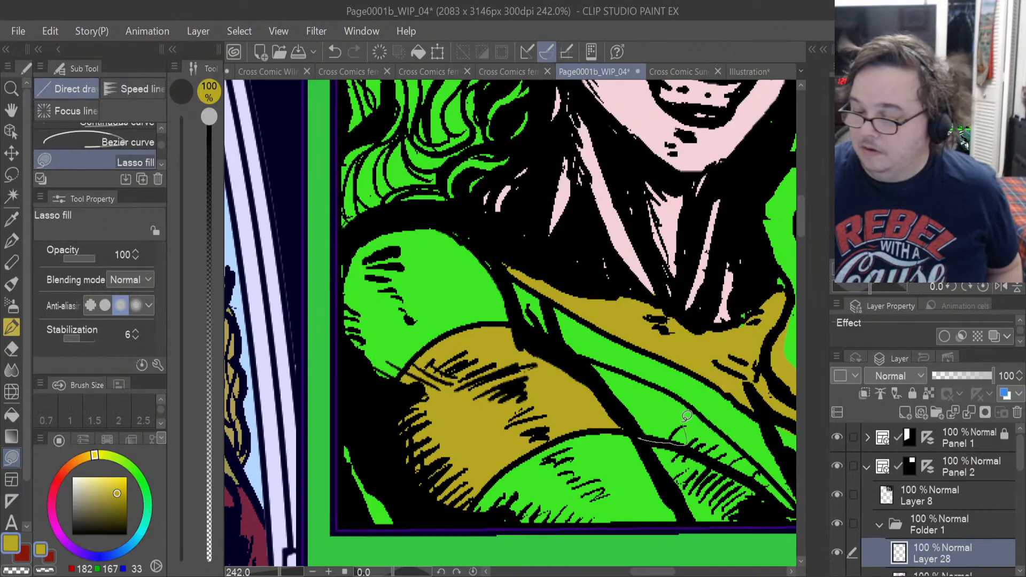
pyautogui.moveTo(614, 364); pyautogui.dragTo(560, 364)
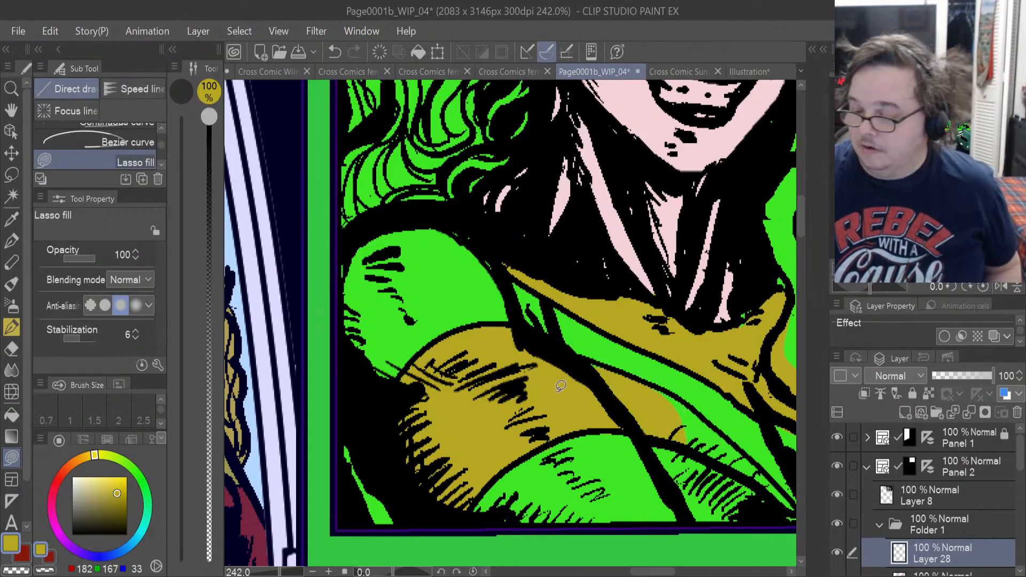
pyautogui.moveTo(652, 574); pyautogui.dragTo(678, 546)
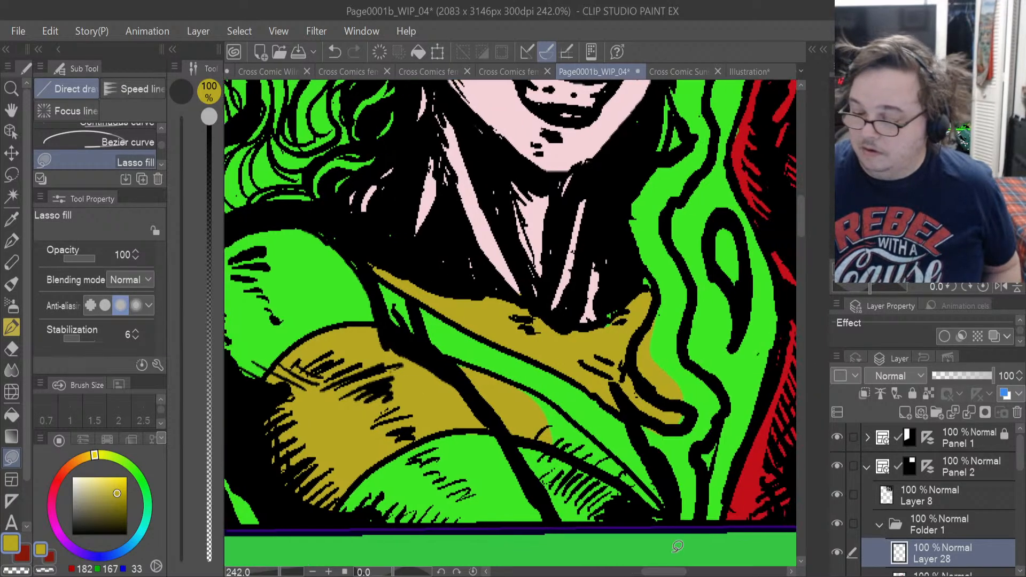
pyautogui.moveTo(666, 511); pyautogui.dragTo(647, 488)
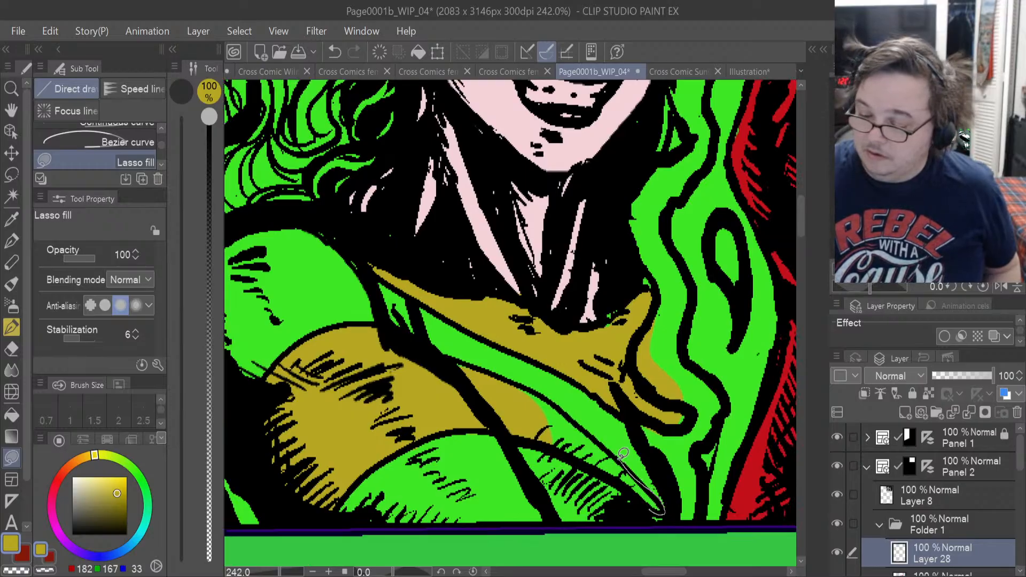
pyautogui.moveTo(527, 385); pyautogui.dragTo(586, 440)
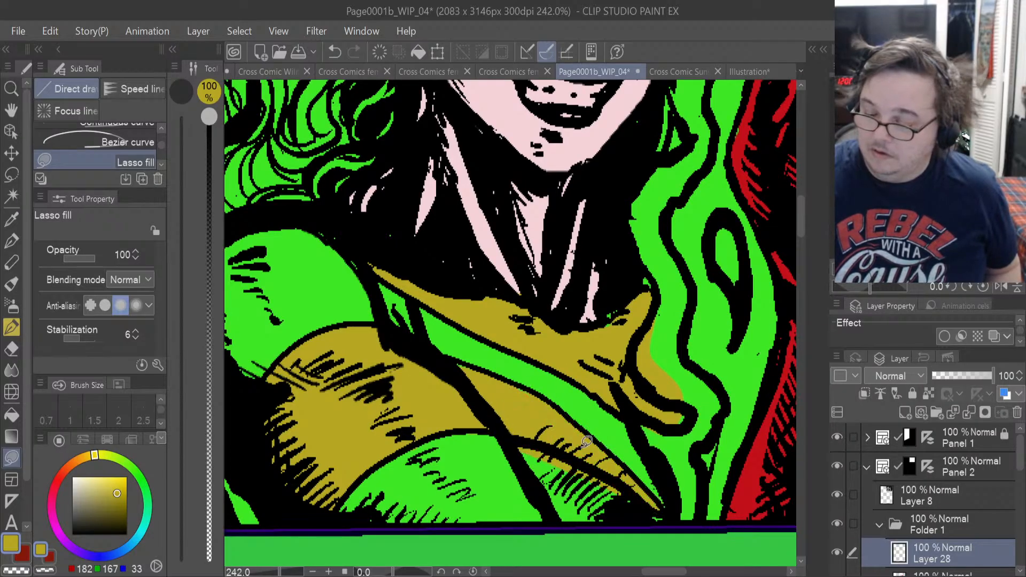
# Erase the yellow spill below the chest band and over the flame beside the collar, and touch up the collar's outer tip.
pyautogui.click(11, 349)
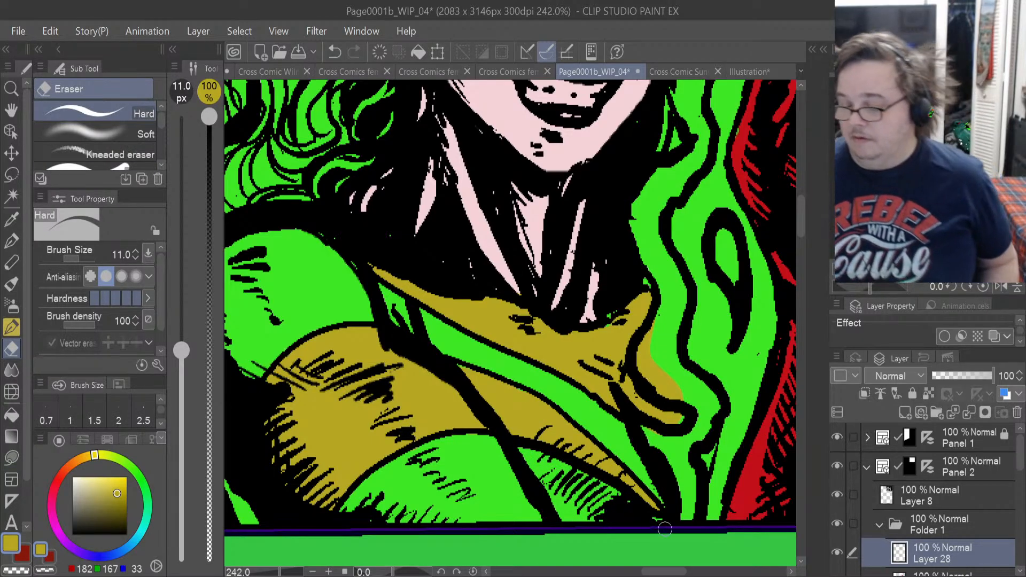
pyautogui.moveTo(671, 393); pyautogui.dragTo(648, 368)
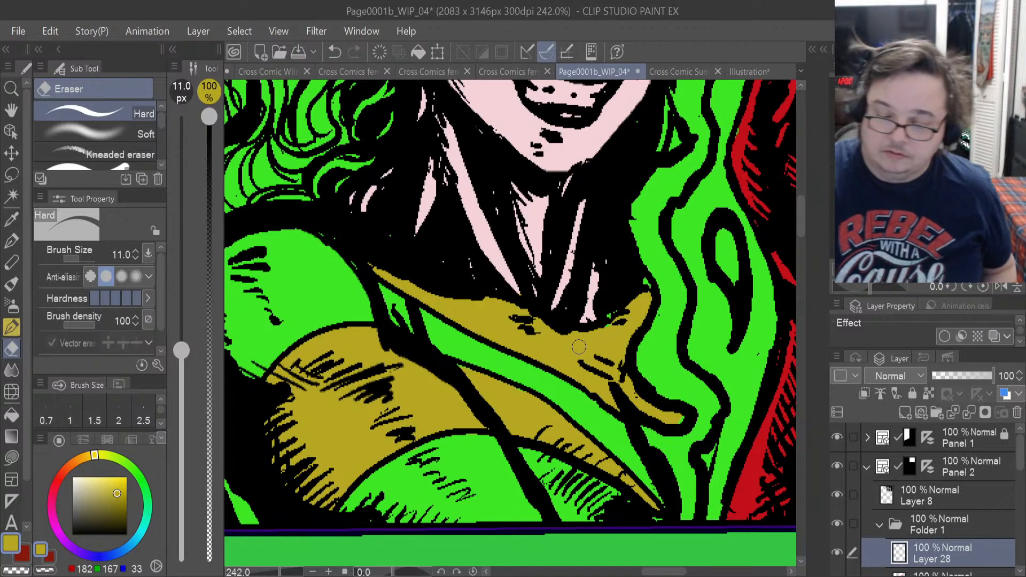
pyautogui.click(11, 460)
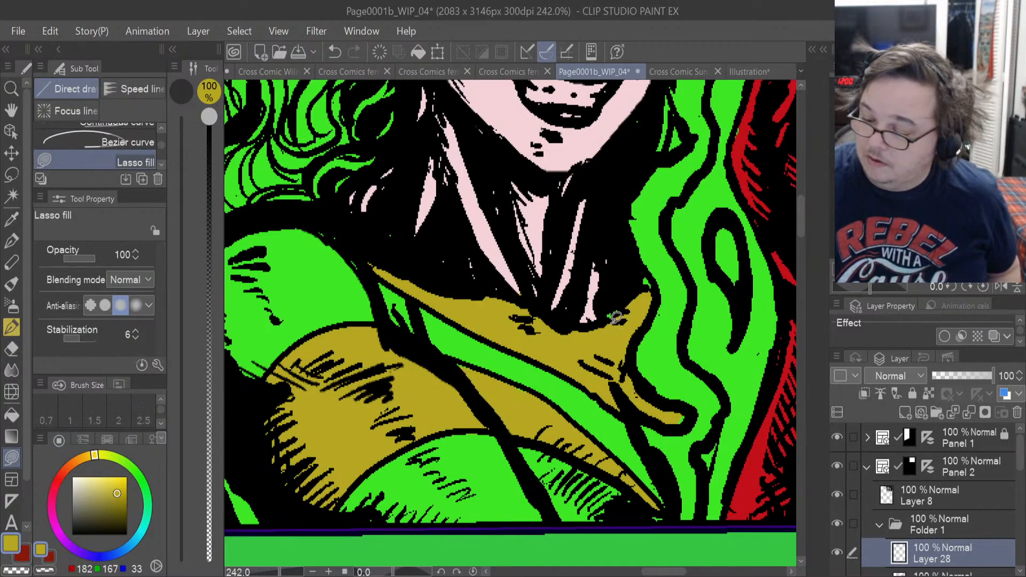
pyautogui.moveTo(689, 422); pyautogui.dragTo(685, 400)
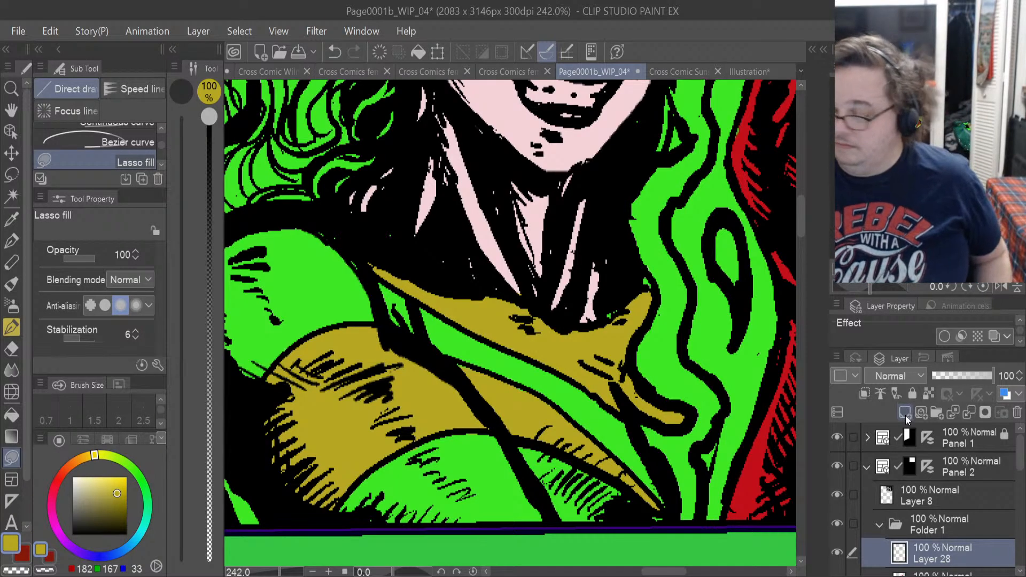
# Add another layer above the yellow one and lasso-fill both lower chest sections of the costume with the sampled dark red.
pyautogui.click(27, 547)
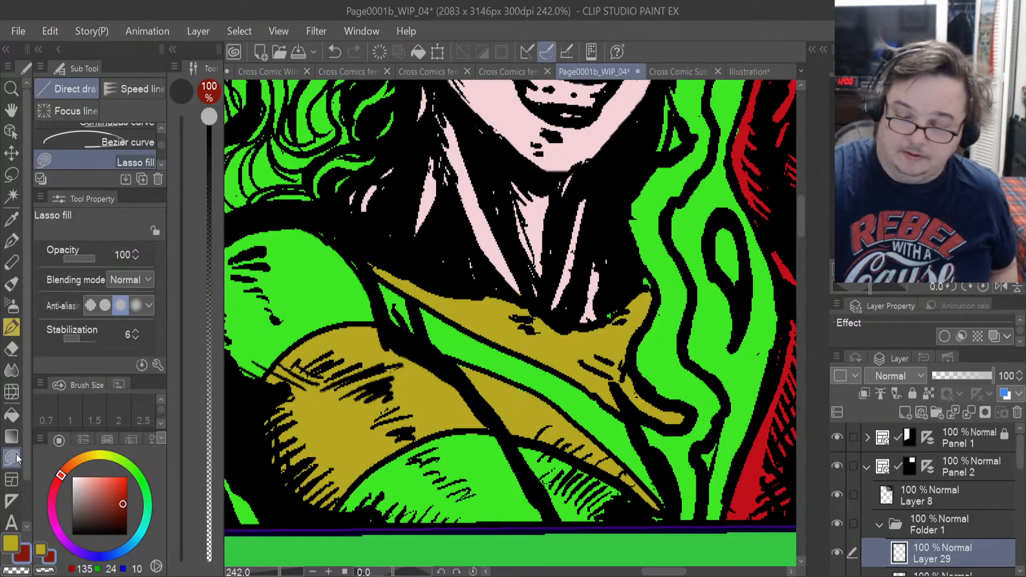
pyautogui.moveTo(663, 522)
pyautogui.mouseDown()
pyautogui.moveTo(566, 457)
pyautogui.moveTo(485, 431)
pyautogui.mouseUp()
pyautogui.moveTo(398, 453)
pyautogui.mouseDown()
pyautogui.moveTo(374, 521)
pyautogui.moveTo(668, 526)
pyautogui.mouseUp()
pyautogui.moveTo(501, 446)
pyautogui.mouseDown()
pyautogui.moveTo(460, 435)
pyautogui.moveTo(406, 453)
pyautogui.mouseUp()
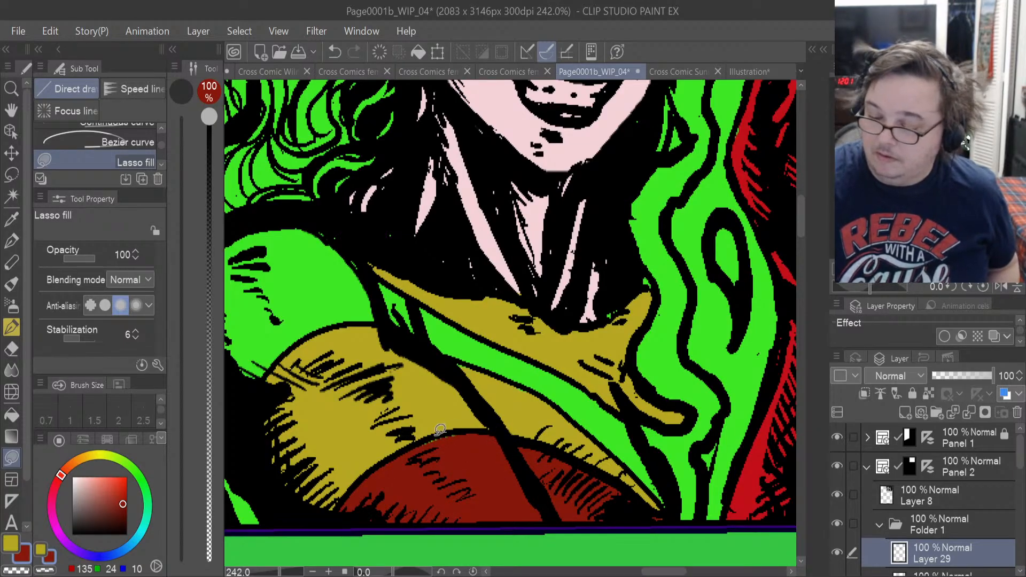
# Lasso-fill the stripe between the collar and the upper chest band with dark red, up to the small section at the shoulder seam.
pyautogui.moveTo(644, 460)
pyautogui.mouseDown()
pyautogui.moveTo(660, 504)
pyautogui.moveTo(669, 491)
pyautogui.moveTo(644, 441)
pyautogui.moveTo(607, 398)
pyautogui.mouseUp()
pyautogui.moveTo(606, 437); pyautogui.dragTo(607, 438)
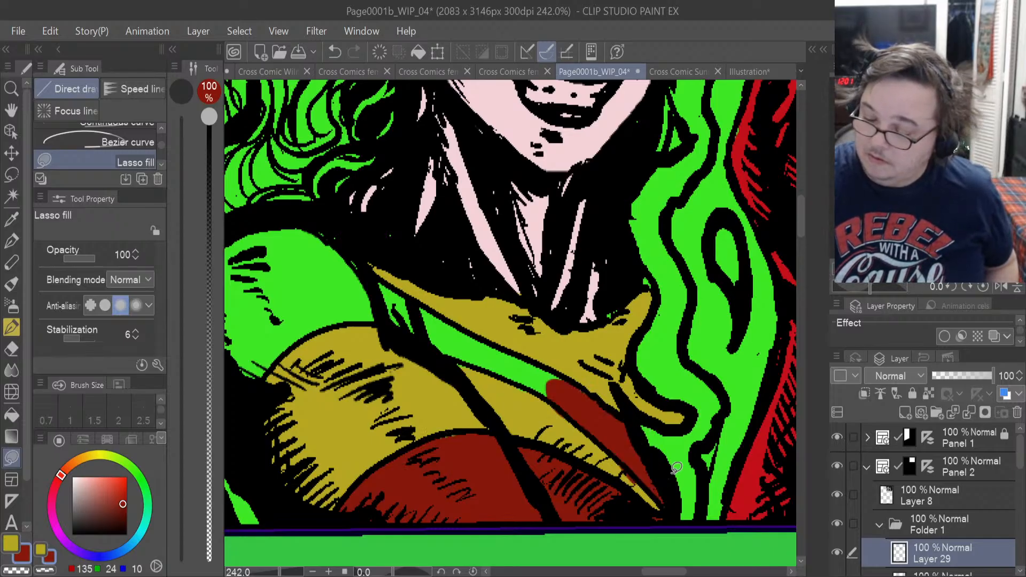
pyautogui.moveTo(558, 407)
pyautogui.mouseDown()
pyautogui.moveTo(427, 341)
pyautogui.moveTo(444, 316)
pyautogui.mouseUp()
pyautogui.moveTo(567, 371); pyautogui.dragTo(560, 405)
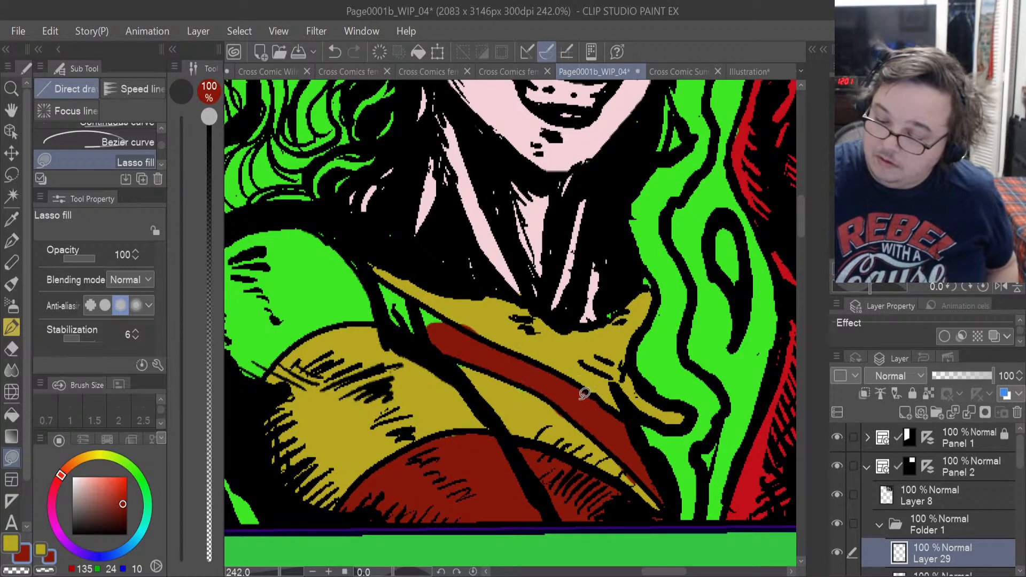
pyautogui.moveTo(437, 351)
pyautogui.mouseDown()
pyautogui.moveTo(400, 332)
pyautogui.moveTo(371, 284)
pyautogui.mouseUp()
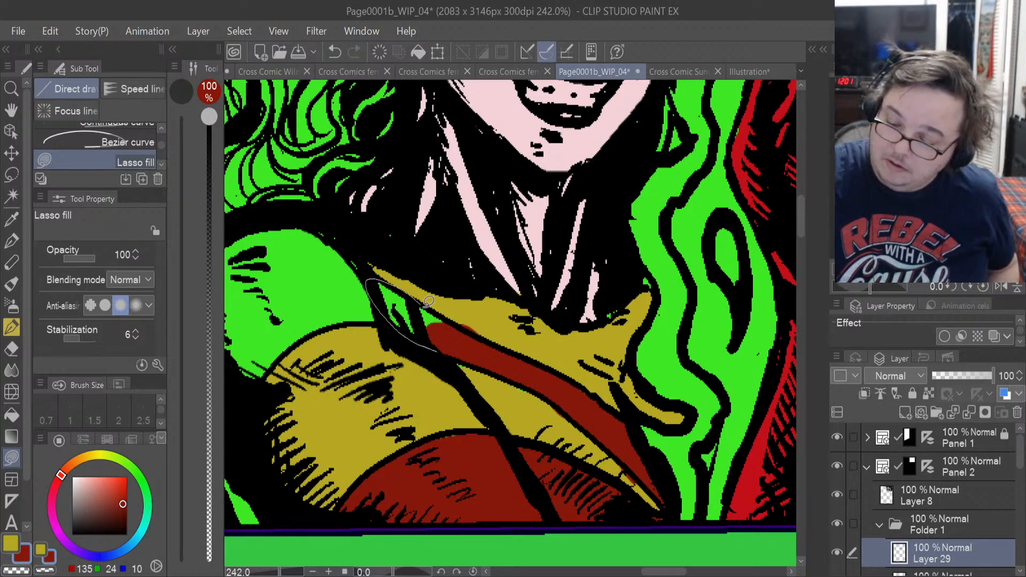
pyautogui.moveTo(471, 328); pyautogui.dragTo(474, 330)
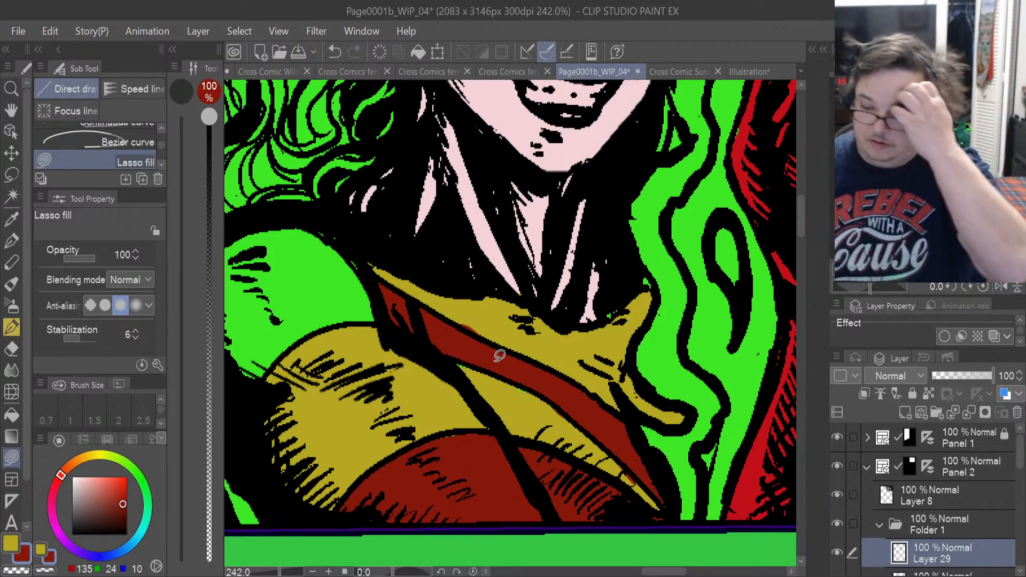
# Lasso-fill the near shoulder cap above the wide yellow band with dark red, including its outer edge by the panel border.
pyautogui.moveTo(674, 576); pyautogui.dragTo(652, 576)
pyautogui.moveTo(546, 363)
pyautogui.mouseDown()
pyautogui.moveTo(617, 319)
pyautogui.moveTo(615, 235)
pyautogui.moveTo(494, 237)
pyautogui.moveTo(531, 380)
pyautogui.mouseUp()
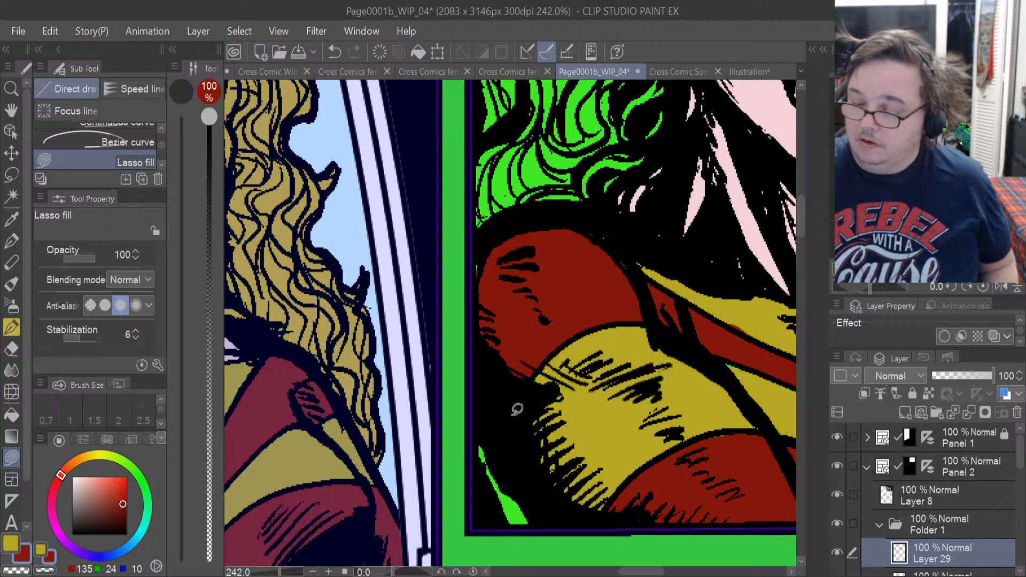
pyautogui.moveTo(480, 300); pyautogui.dragTo(497, 235)
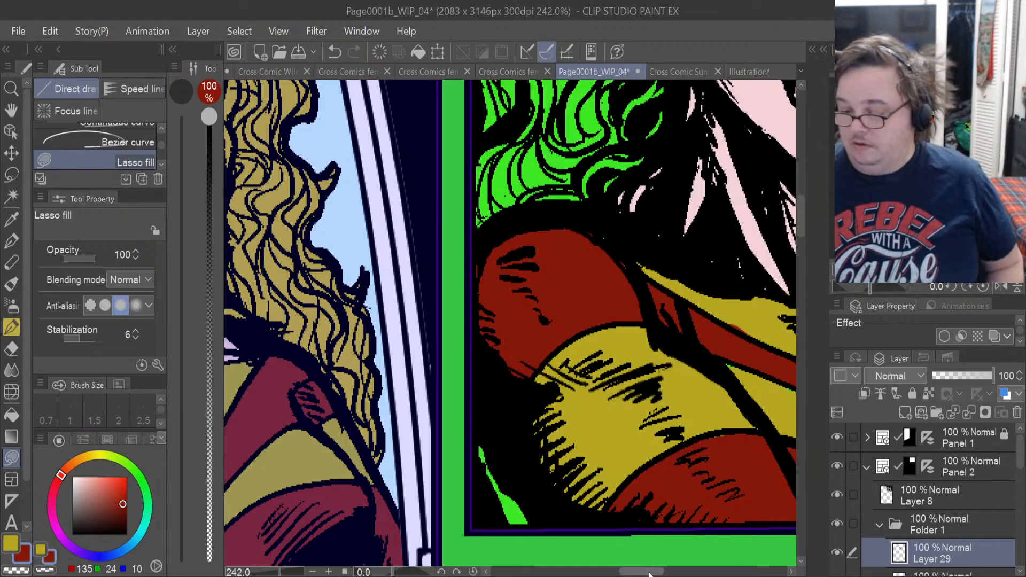
# Set the hard eraser to 5.6 px and erase the dark red spill along the upper edge and point of the yellow chest band.
pyautogui.moveTo(641, 572); pyautogui.dragTo(661, 573)
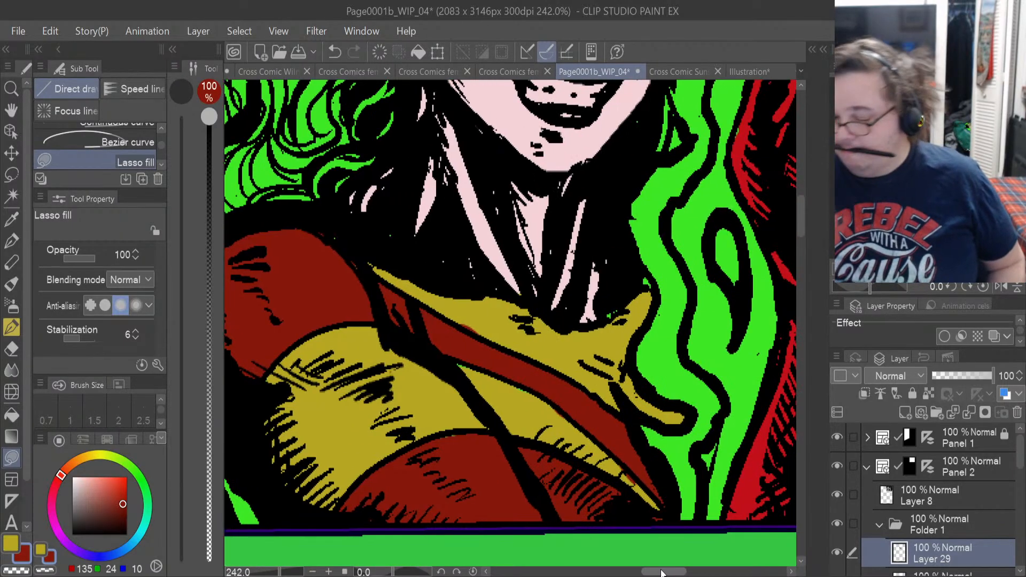
pyautogui.hscroll(-5, 661, 573)
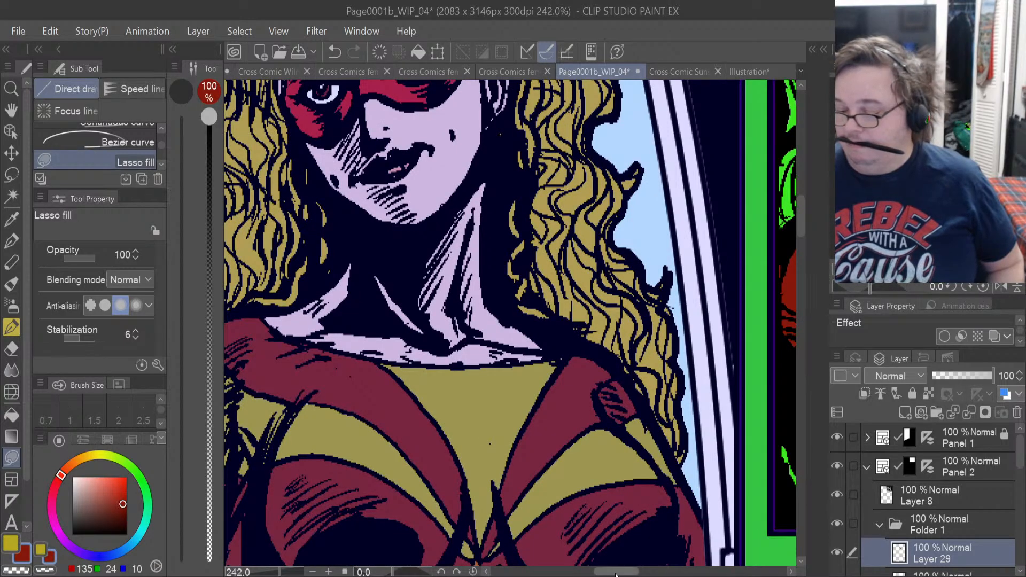
pyautogui.moveTo(613, 572); pyautogui.dragTo(660, 572)
pyautogui.scroll(1, 574, 504)
pyautogui.scroll(6, 574, 503)
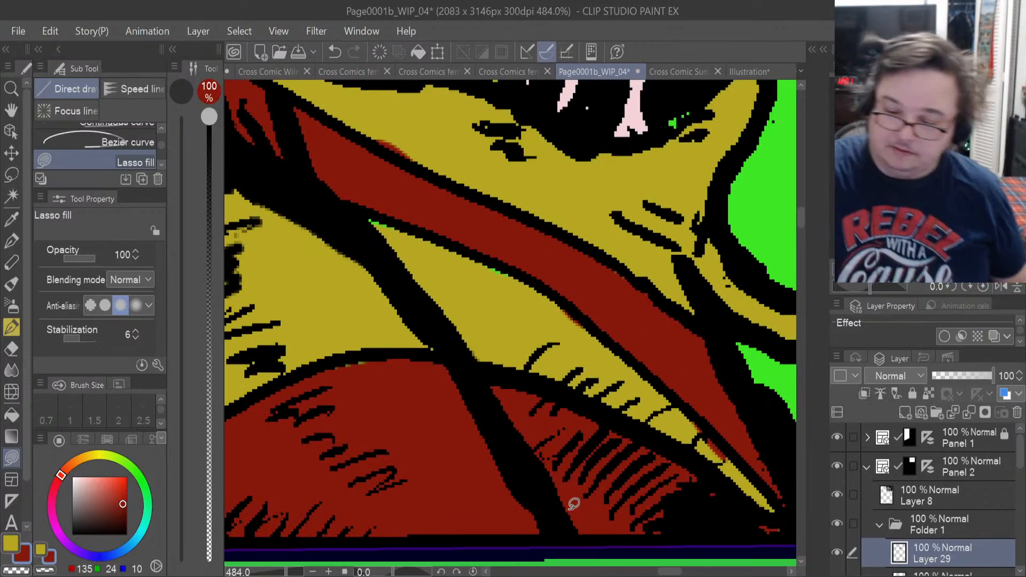
pyautogui.click(18, 353)
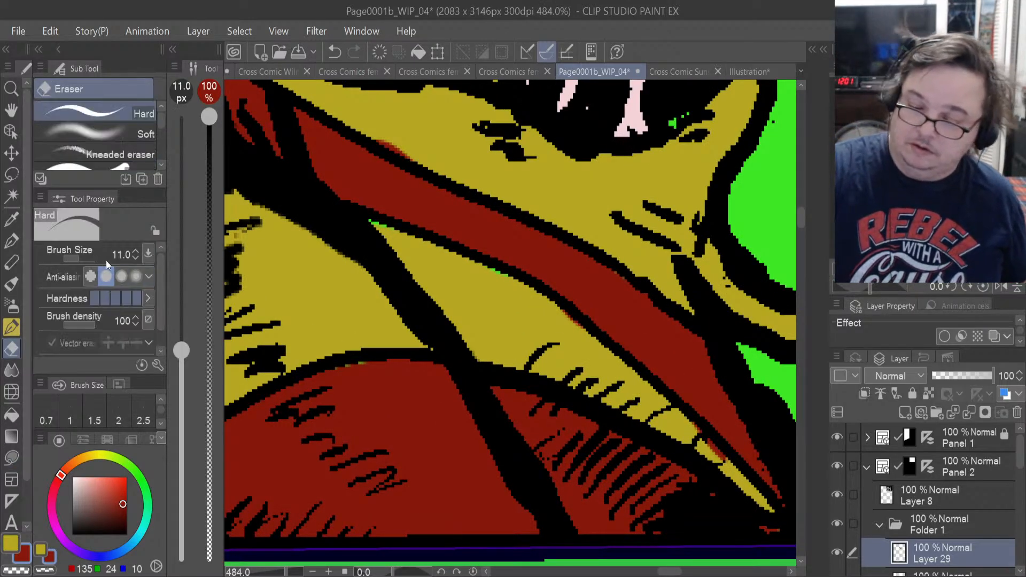
pyautogui.moveTo(106, 261); pyautogui.dragTo(76, 261)
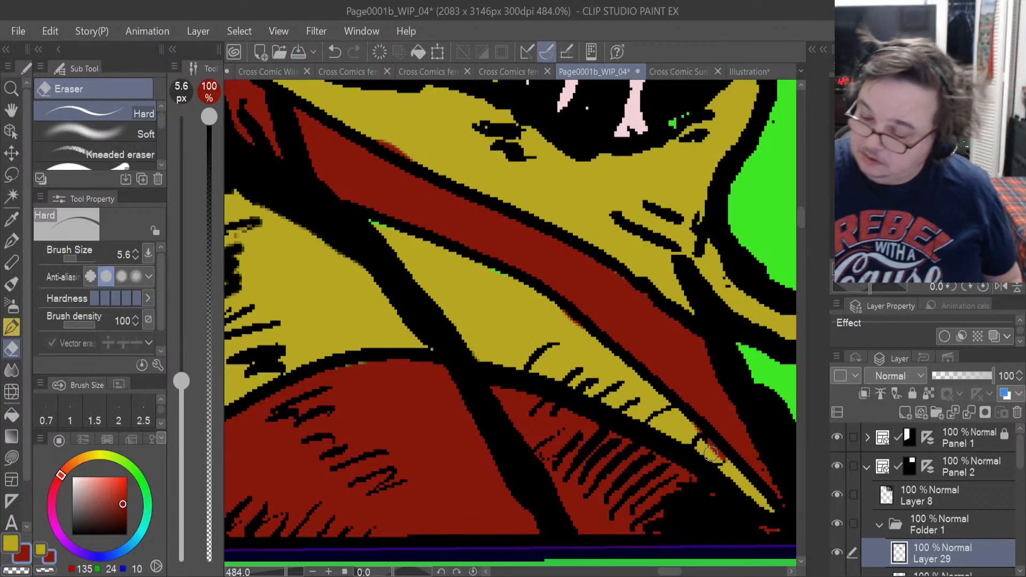
pyautogui.moveTo(710, 454); pyautogui.dragTo(724, 460)
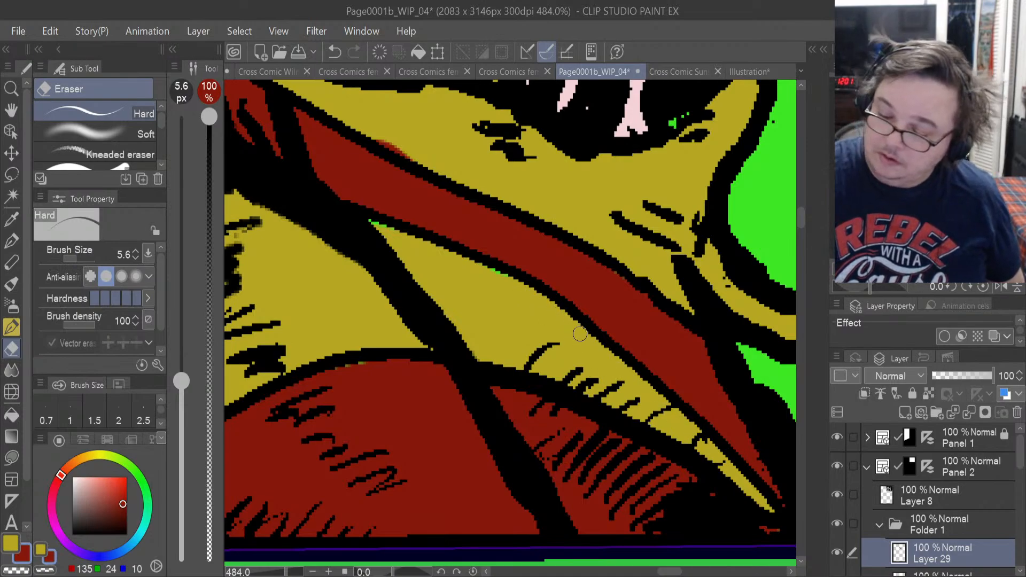
# Lasso-fill the gap at the lower chest section's upper edge with dark red and erase the red spill onto the collar.
pyautogui.click(11, 458)
pyautogui.moveTo(350, 371)
pyautogui.mouseDown()
pyautogui.moveTo(375, 350)
pyautogui.moveTo(348, 367)
pyautogui.mouseUp()
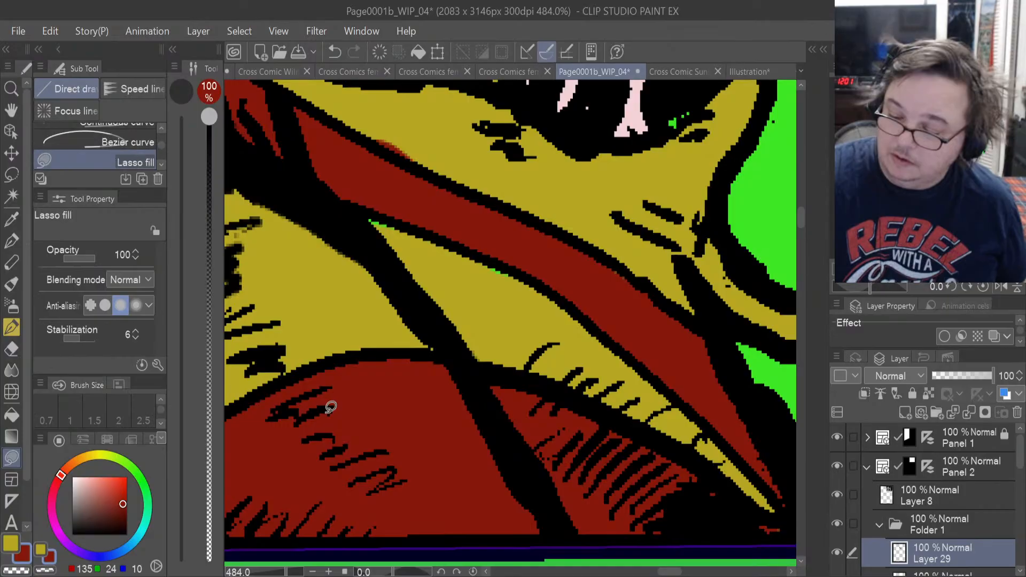
pyautogui.click(12, 349)
pyautogui.moveTo(390, 140); pyautogui.dragTo(412, 157)
pyautogui.moveTo(412, 158); pyautogui.dragTo(368, 135)
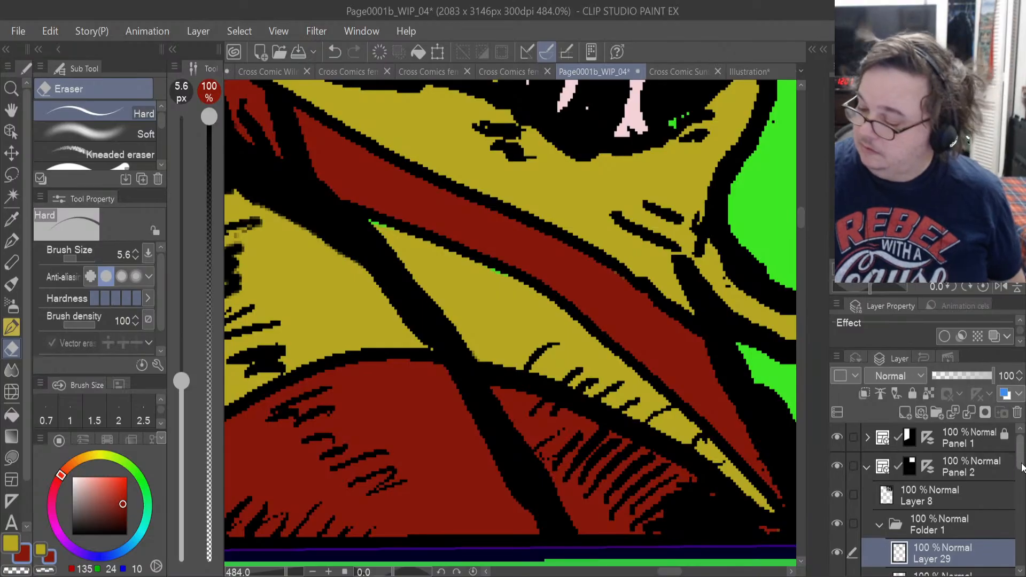
# On Layer 28, lasso-fill the leftover green gaps along the upper edge of the yellow chest band with the costume yellow.
pyautogui.scroll(-2, 945, 534)
pyautogui.click(945, 543)
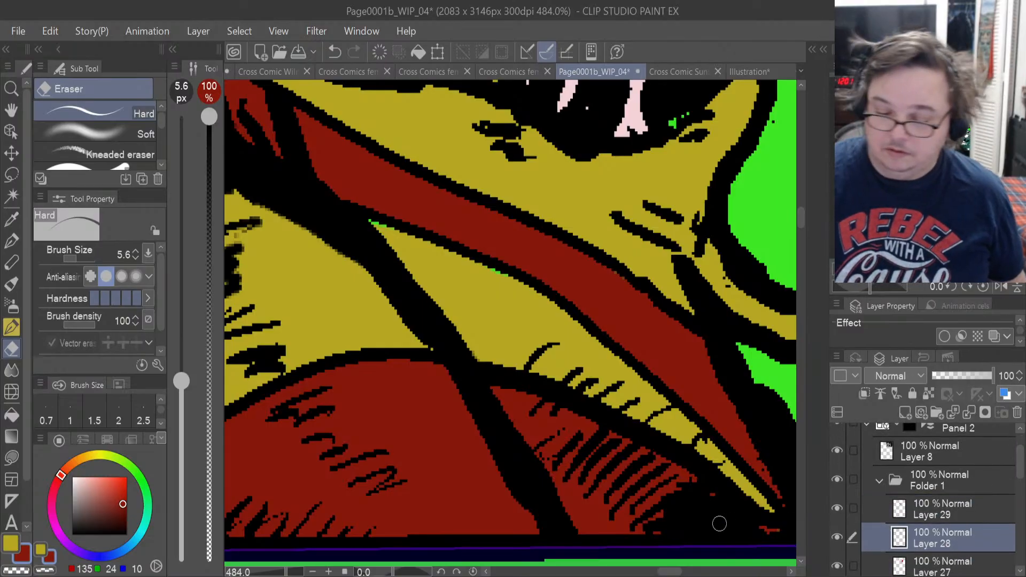
pyautogui.click(10, 542)
pyautogui.click(13, 459)
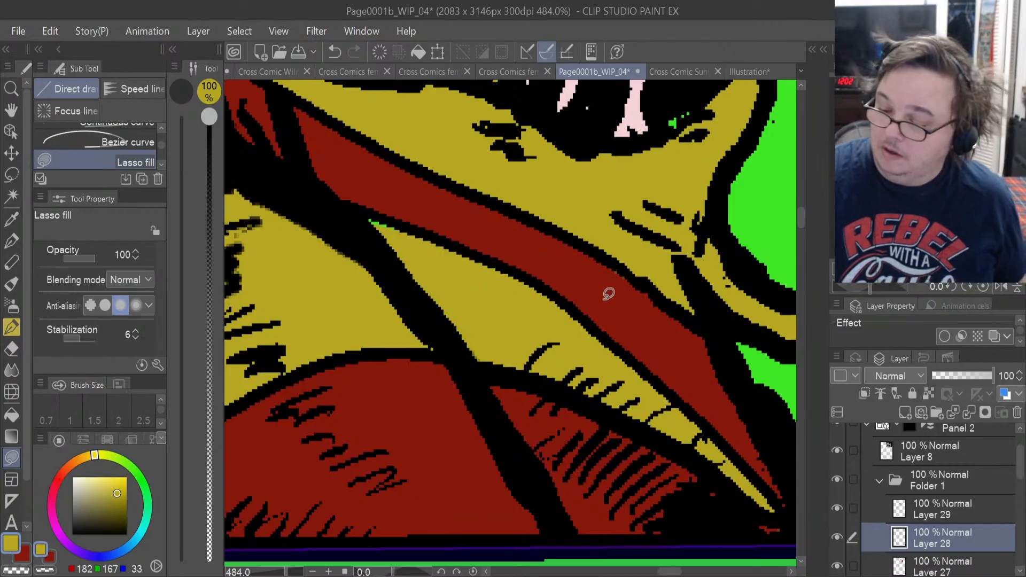
pyautogui.moveTo(384, 235)
pyautogui.mouseDown()
pyautogui.moveTo(411, 237)
pyautogui.moveTo(399, 223)
pyautogui.moveTo(355, 210)
pyautogui.mouseUp()
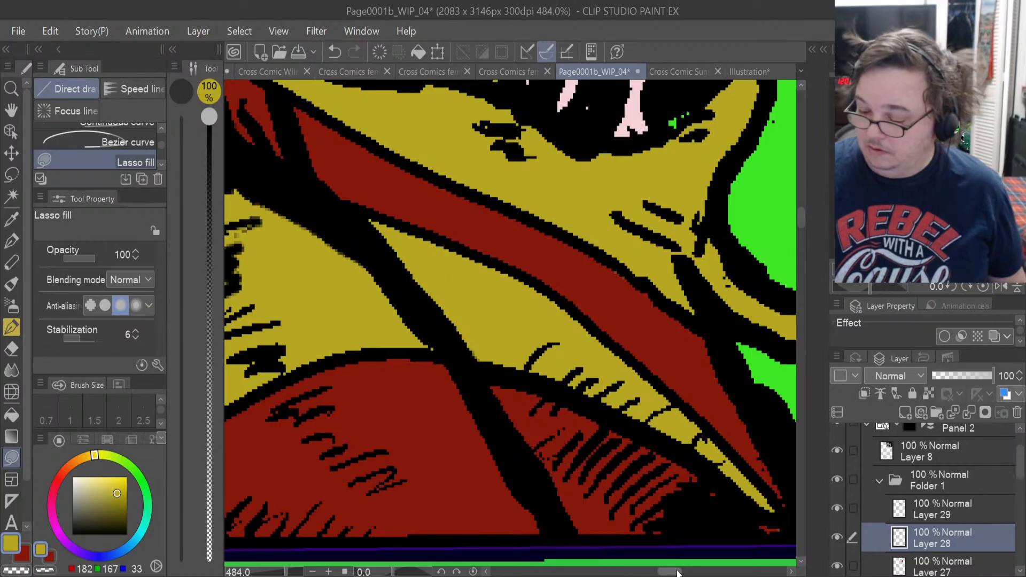
# On Layer 26, lasso-fill the green specks between the neck and the collar's tip with the skin pink sampled from the neck.
pyautogui.moveTo(680, 572); pyautogui.dragTo(662, 576)
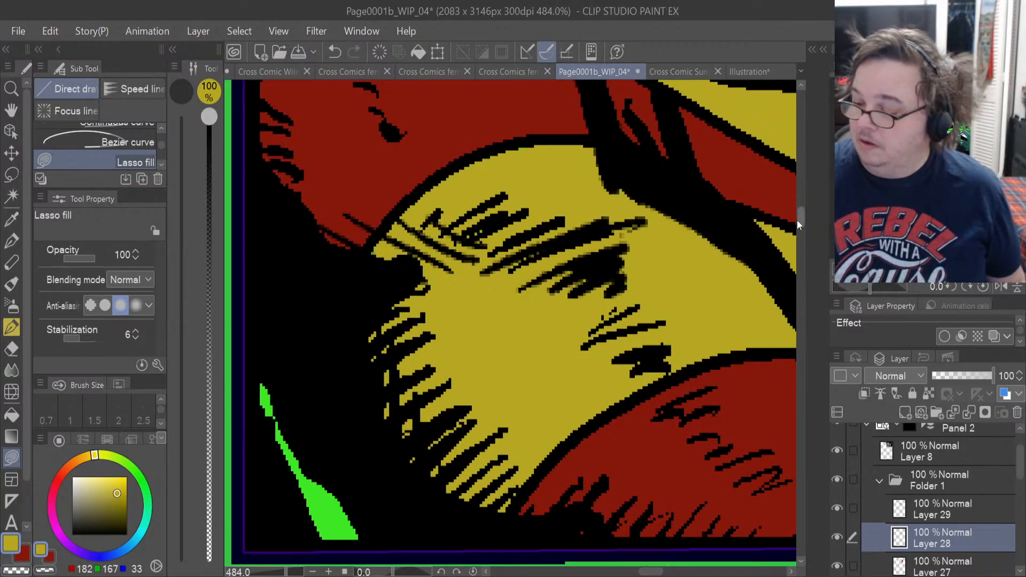
pyautogui.moveTo(797, 219); pyautogui.dragTo(797, 208)
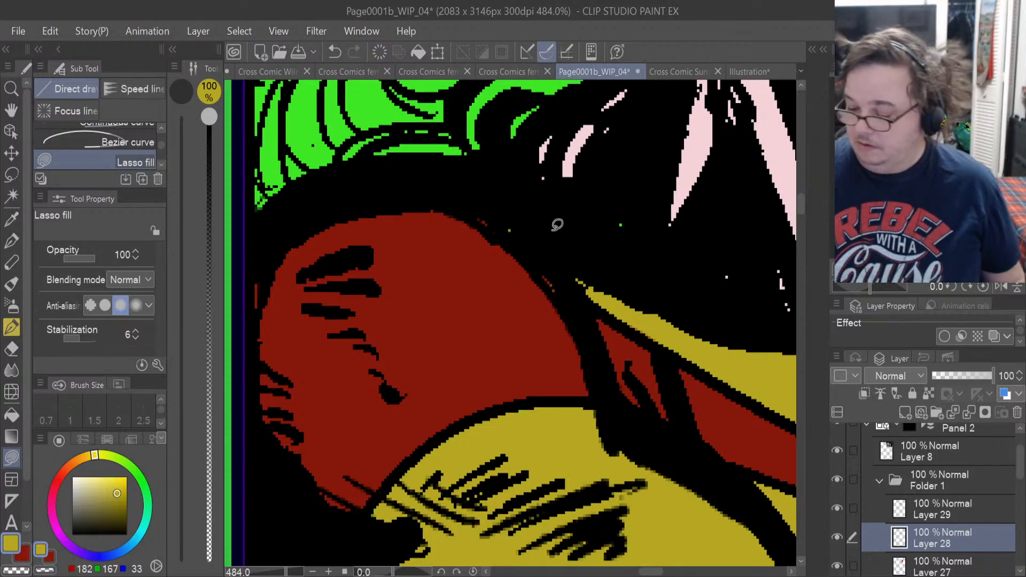
pyautogui.moveTo(650, 571); pyautogui.dragTo(679, 573)
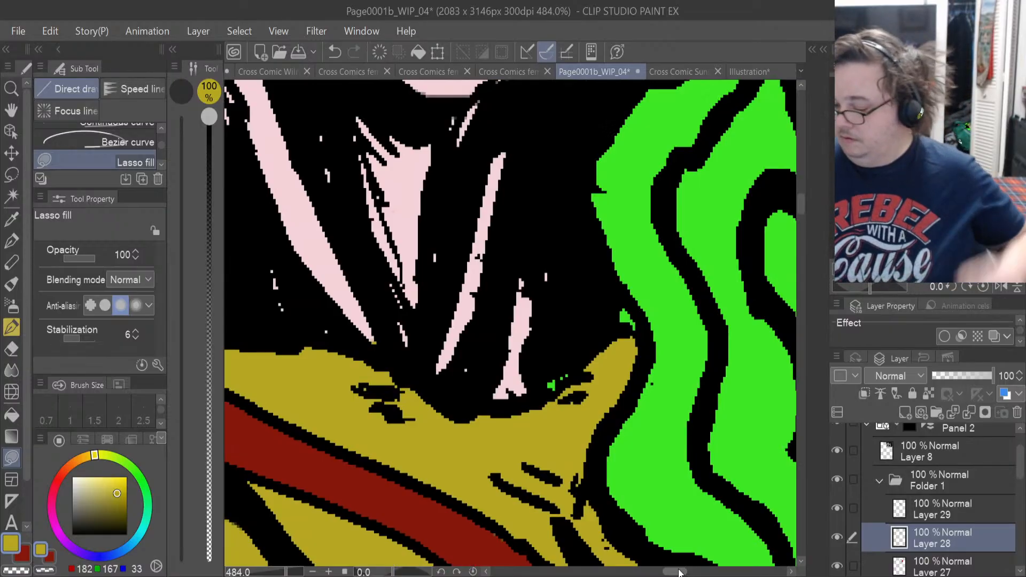
pyautogui.moveTo(1019, 464); pyautogui.dragTo(1020, 480)
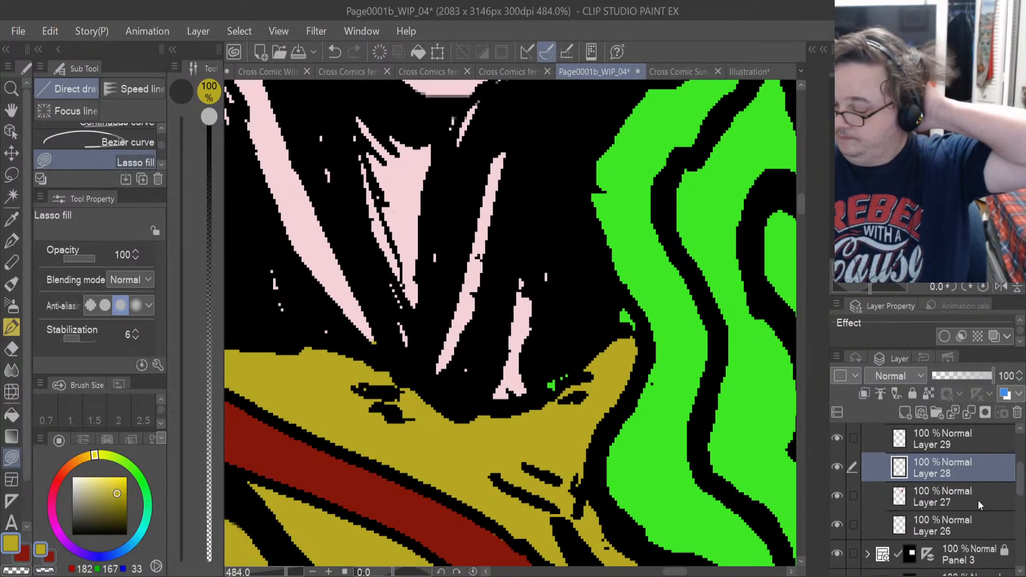
pyautogui.click(924, 522)
pyautogui.click(839, 526)
pyautogui.click(839, 526)
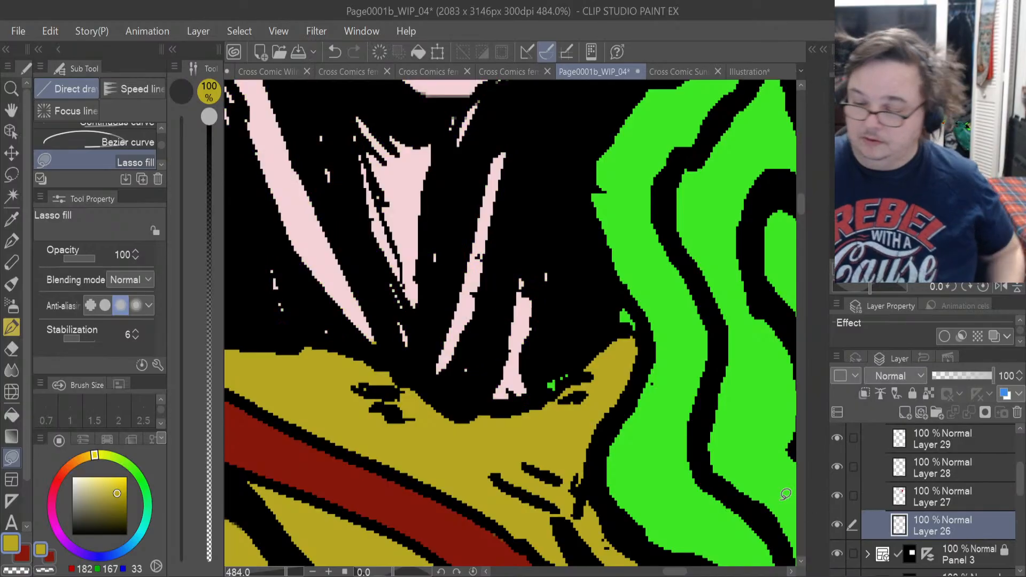
pyautogui.click(12, 219)
pyautogui.click(400, 194)
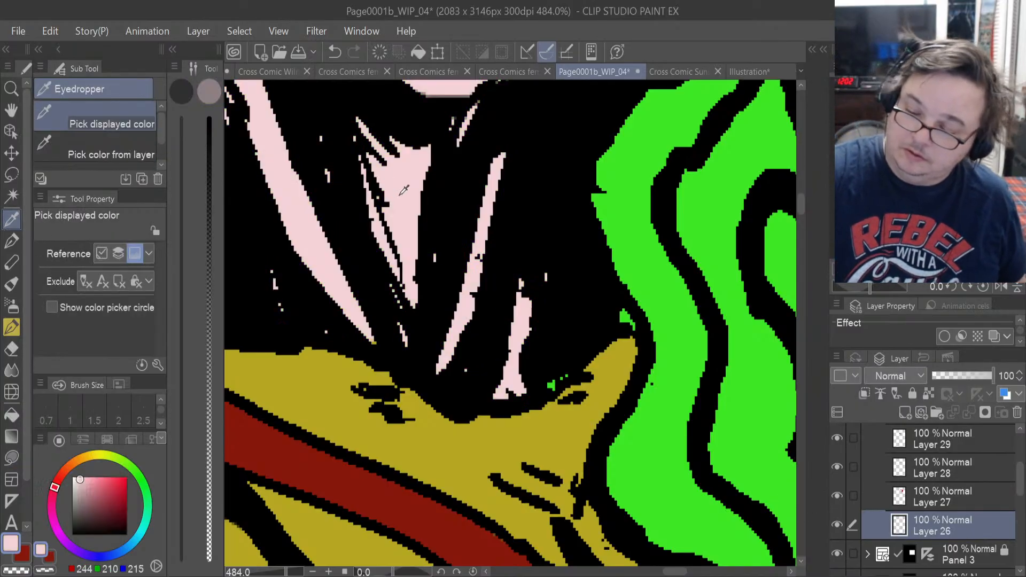
pyautogui.press('u')
pyautogui.moveTo(563, 395)
pyautogui.mouseDown()
pyautogui.moveTo(557, 377)
pyautogui.moveTo(534, 368)
pyautogui.mouseUp()
pyautogui.moveTo(610, 332)
pyautogui.mouseDown()
pyautogui.moveTo(645, 313)
pyautogui.moveTo(605, 291)
pyautogui.moveTo(639, 329)
pyautogui.moveTo(632, 305)
pyautogui.mouseUp()
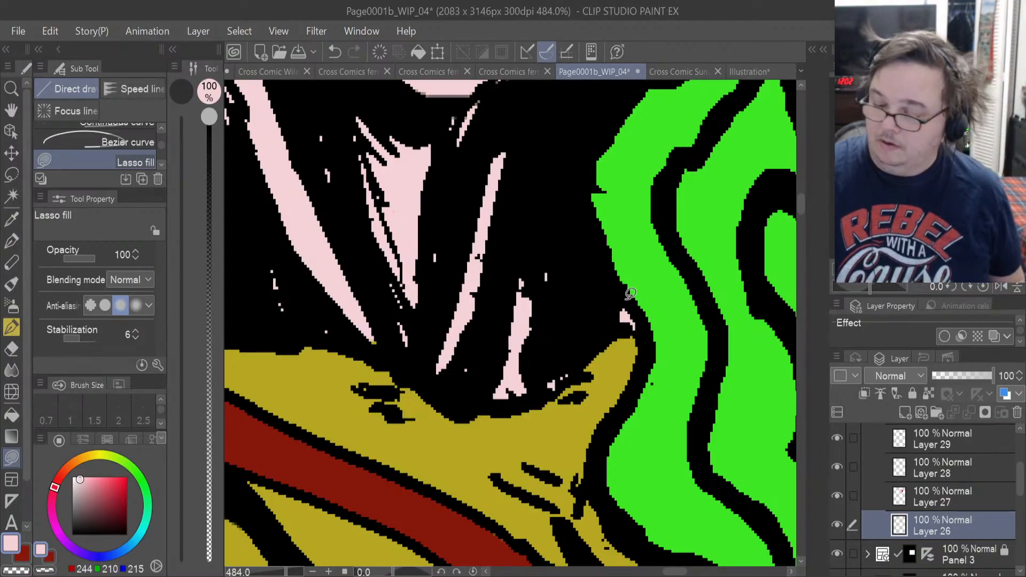
# Add a new layer above the dark red Layer 29 and lasso-fill the woman's teeth with pure white.
pyautogui.scroll(-6, 631, 293)
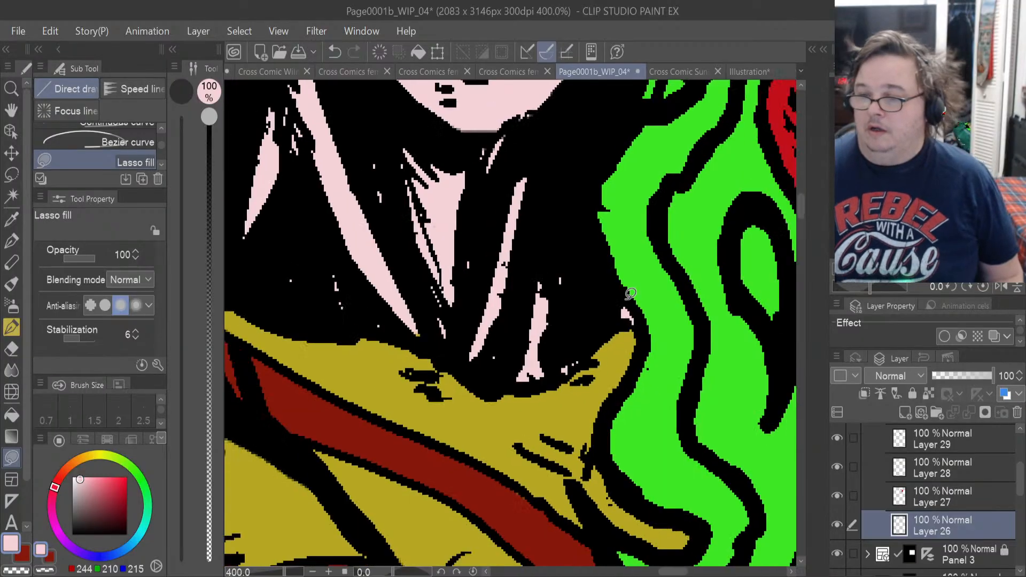
pyautogui.scroll(-1, 631, 293)
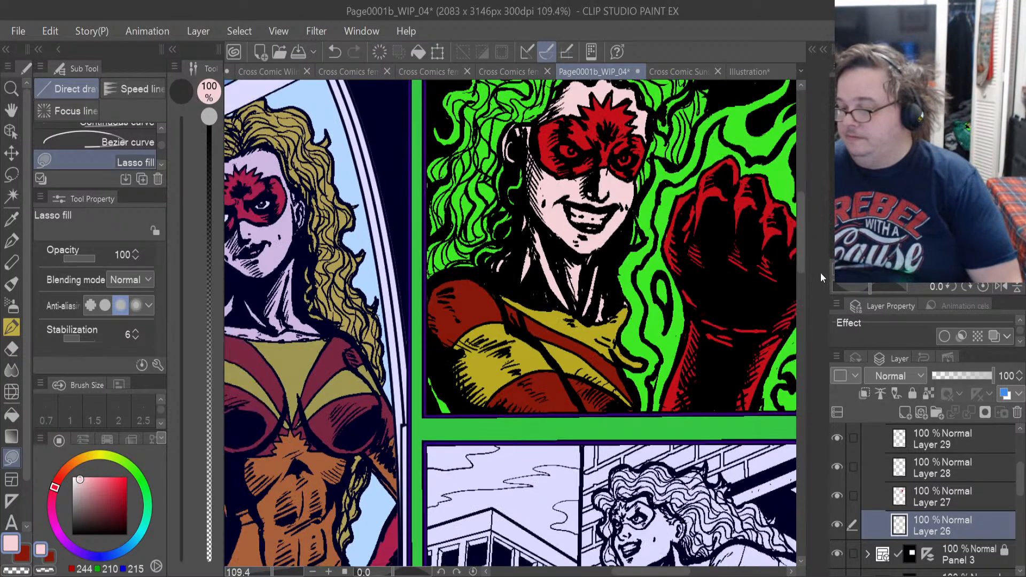
pyautogui.moveTo(1021, 486); pyautogui.dragTo(1021, 465)
pyautogui.click(951, 512)
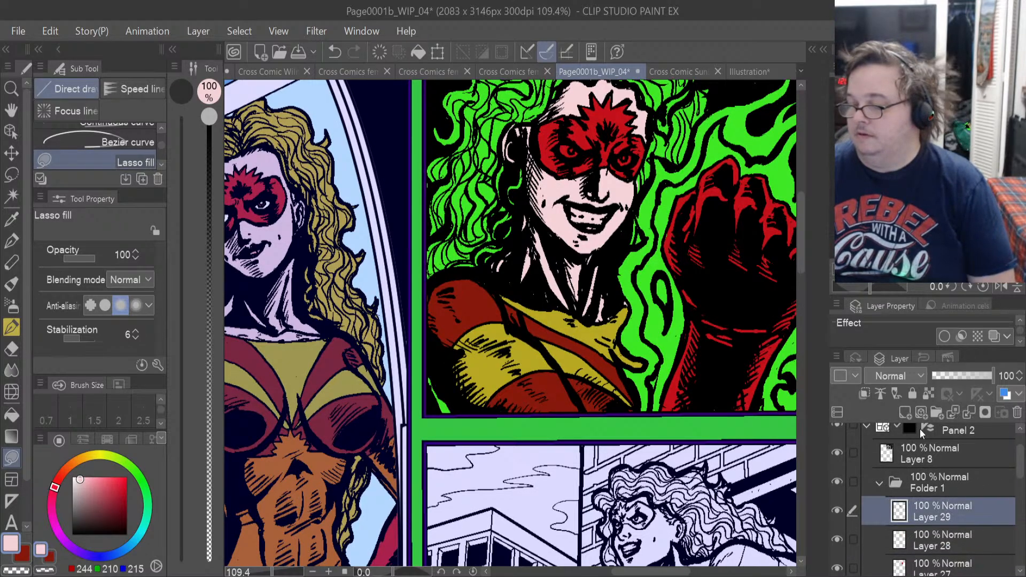
pyautogui.click(910, 410)
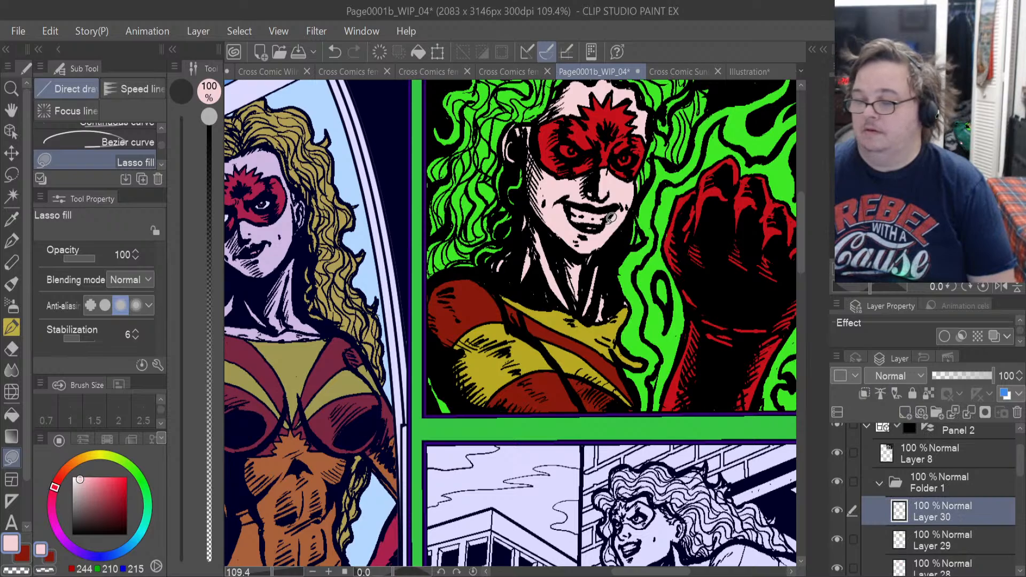
pyautogui.scroll(5, 610, 217)
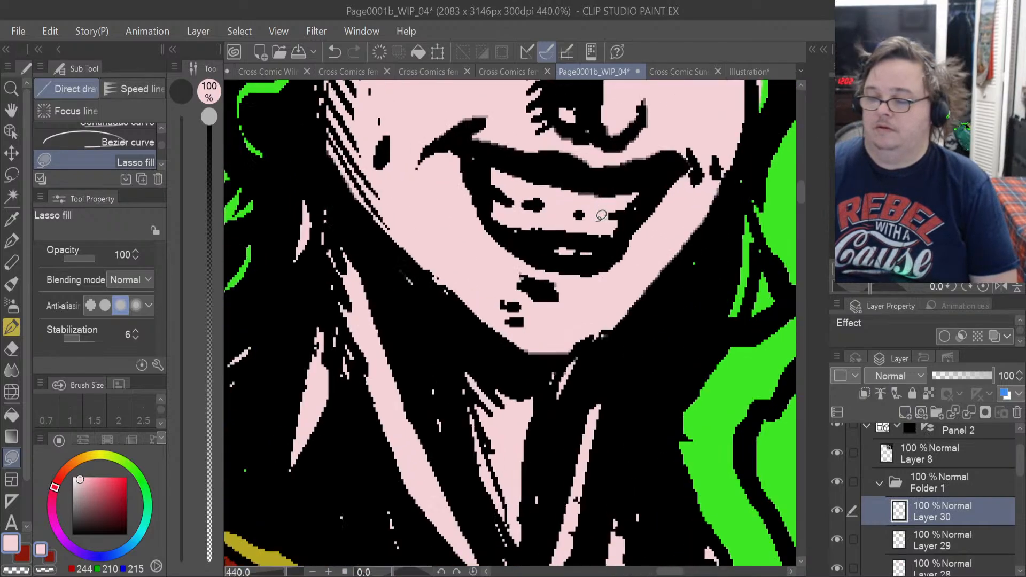
pyautogui.scroll(1, 601, 215)
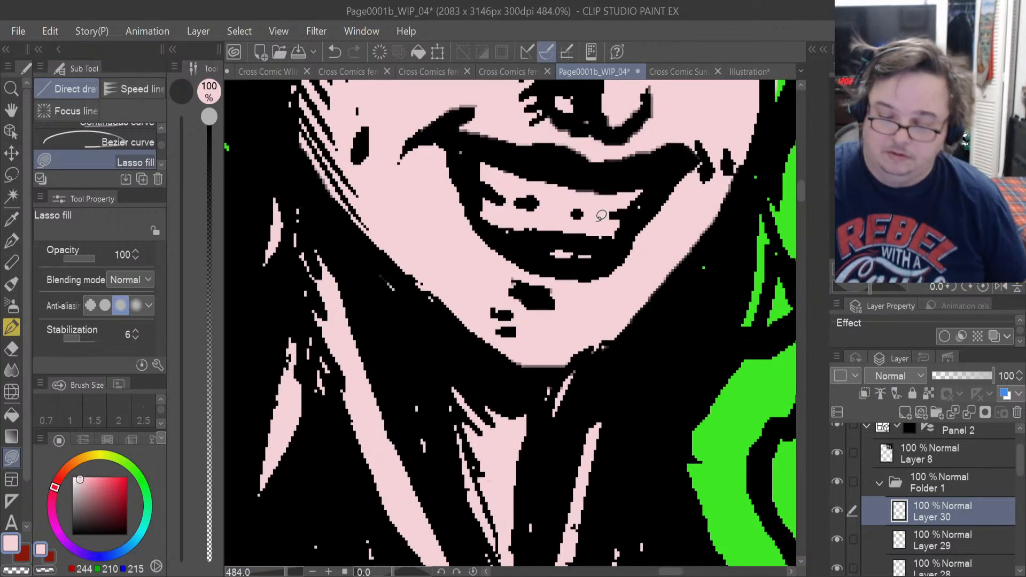
pyautogui.click(72, 477)
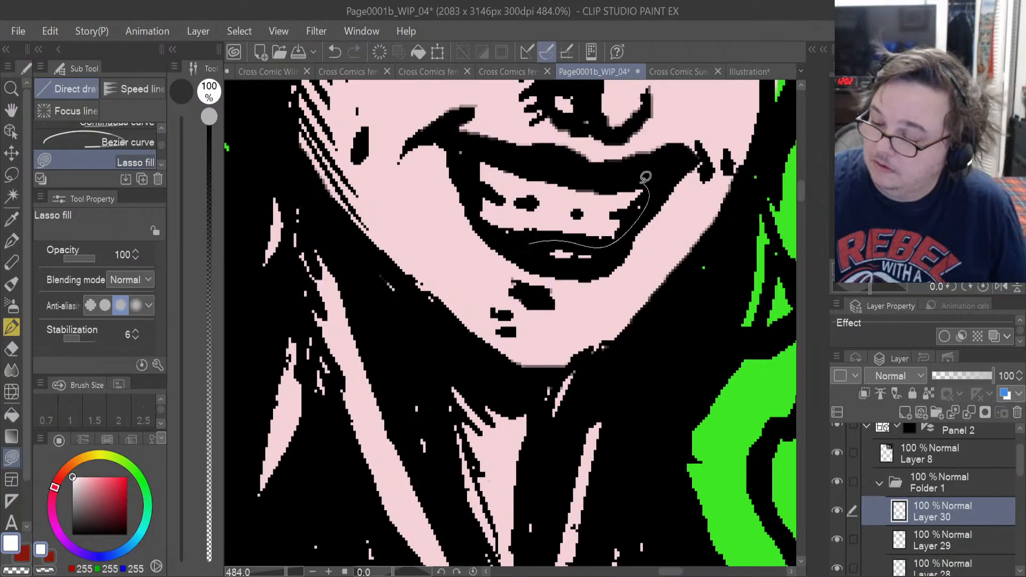
pyautogui.moveTo(474, 165); pyautogui.dragTo(477, 170)
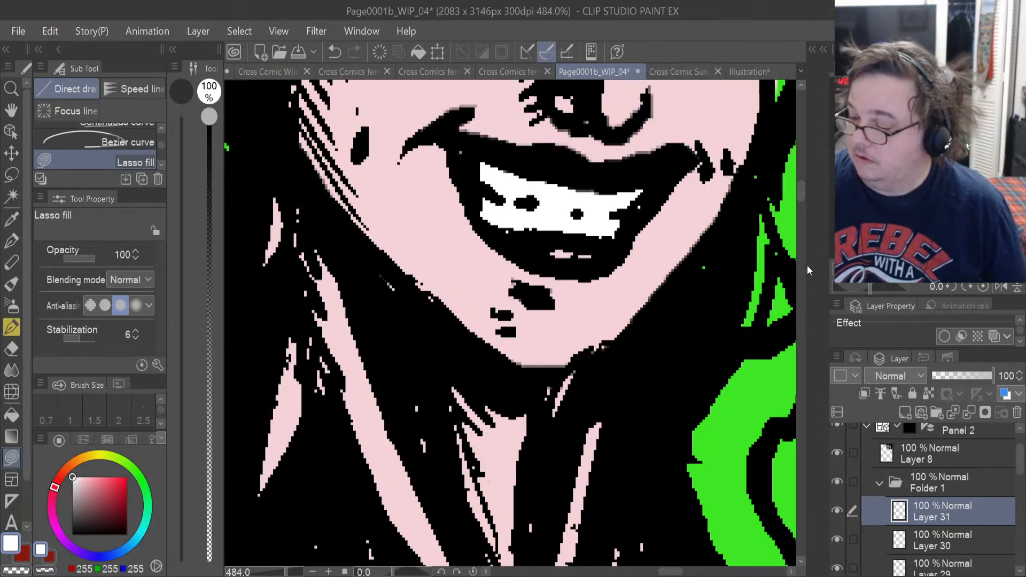
# Lasso-fill the whites of both eyes inside the red mask with white.
pyautogui.moveTo(800, 197); pyautogui.dragTo(802, 176)
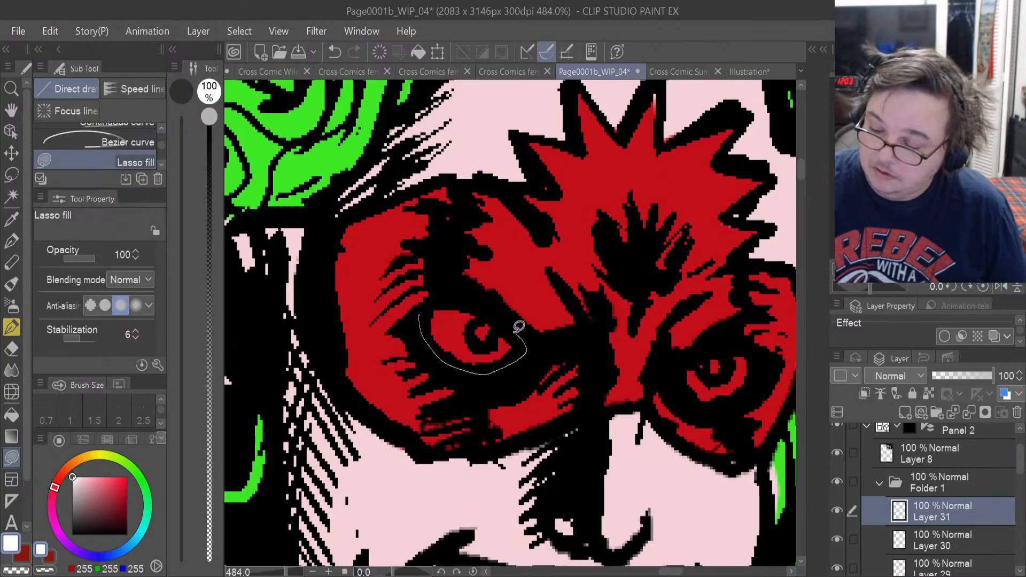
pyautogui.moveTo(448, 295); pyautogui.dragTo(420, 314)
pyautogui.moveTo(678, 368); pyautogui.dragTo(686, 386)
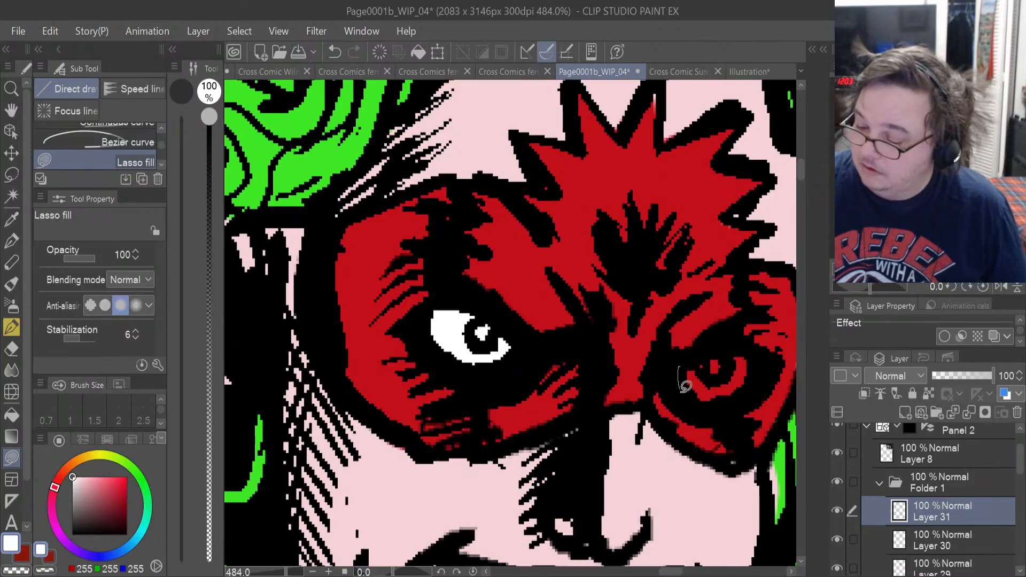
pyautogui.moveTo(701, 342); pyautogui.dragTo(694, 360)
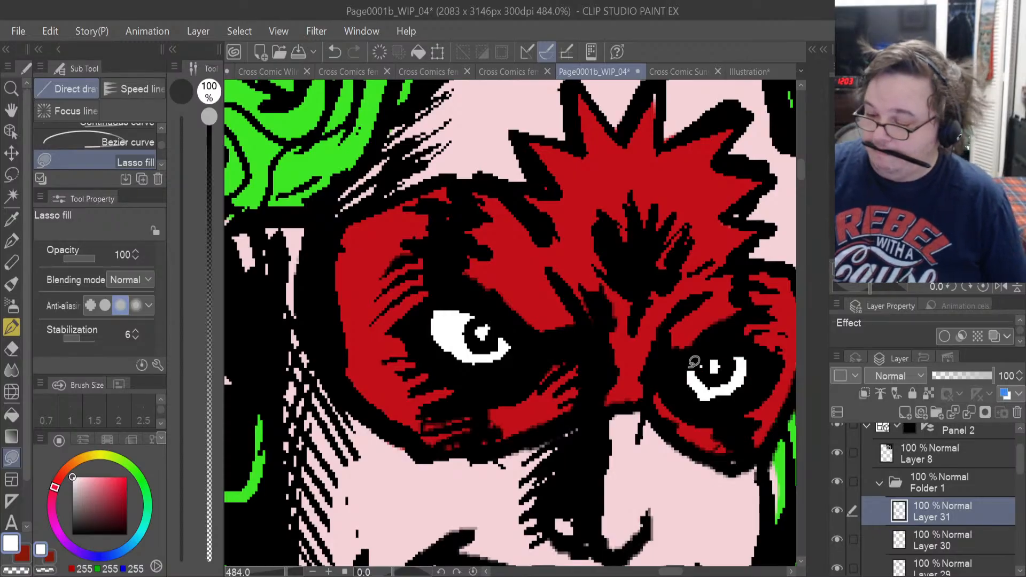
# Add a new layer above Layer 31 and sample the golden hair colour (206, 177, 34) from the woman seen from behind in the neighbouring panel.
pyautogui.scroll(-3, 694, 358)
pyautogui.scroll(-1, 698, 353)
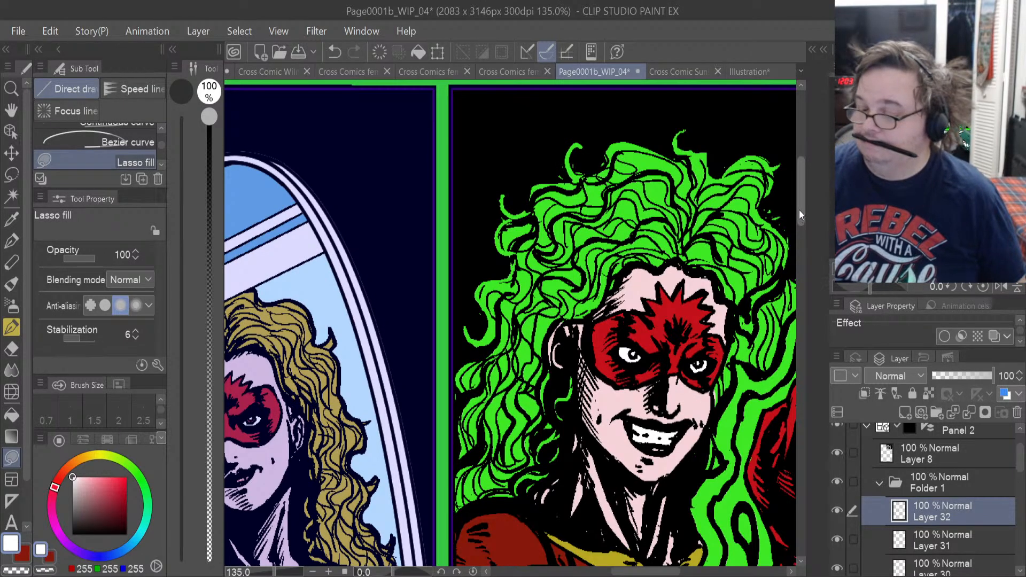
pyautogui.moveTo(799, 211)
pyautogui.mouseDown()
pyautogui.moveTo(796, 249)
pyautogui.moveTo(798, 216)
pyautogui.mouseUp()
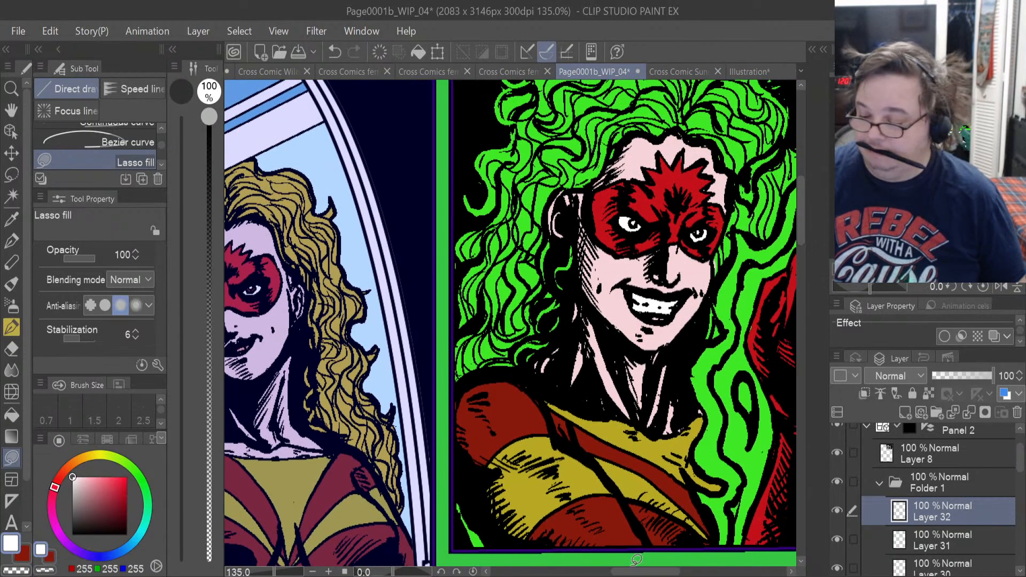
pyautogui.moveTo(638, 574); pyautogui.dragTo(586, 576)
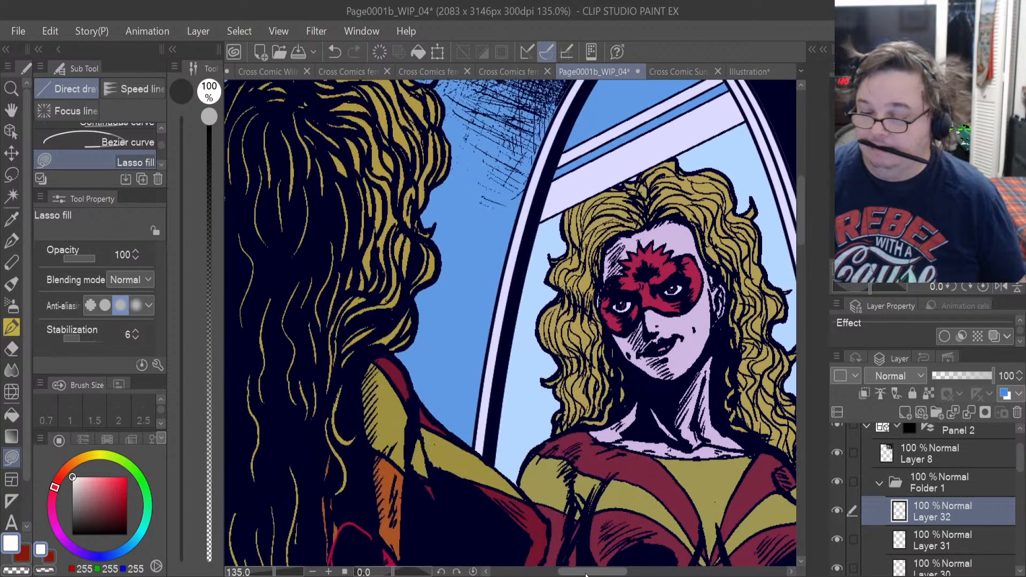
pyautogui.click(13, 220)
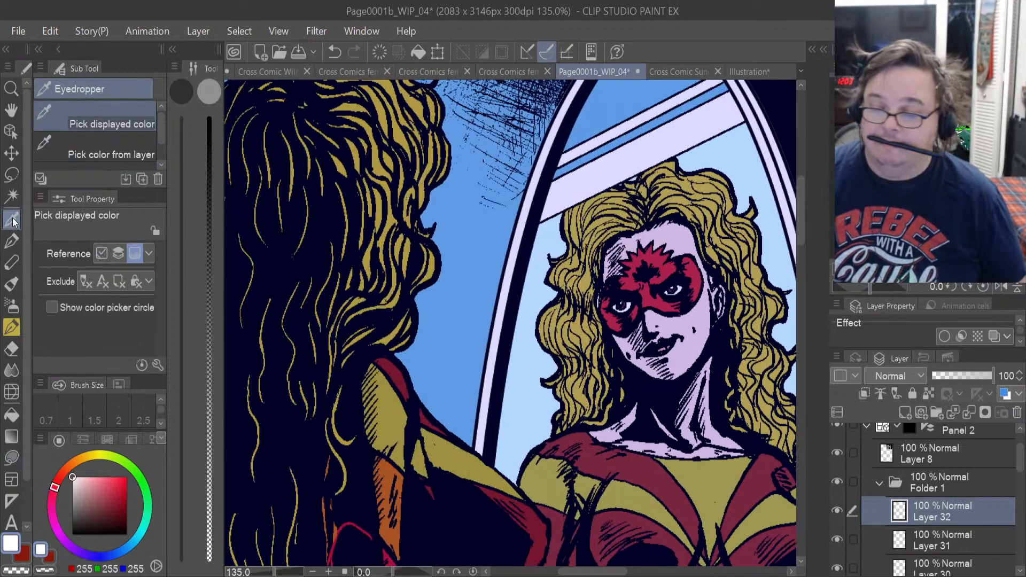
pyautogui.click(382, 160)
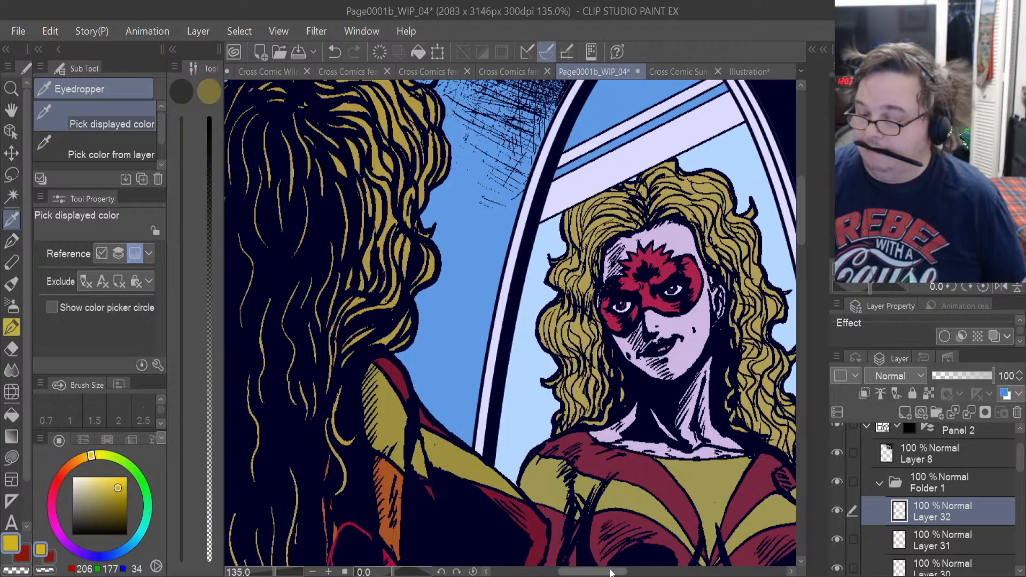
pyautogui.moveTo(611, 573); pyautogui.dragTo(673, 576)
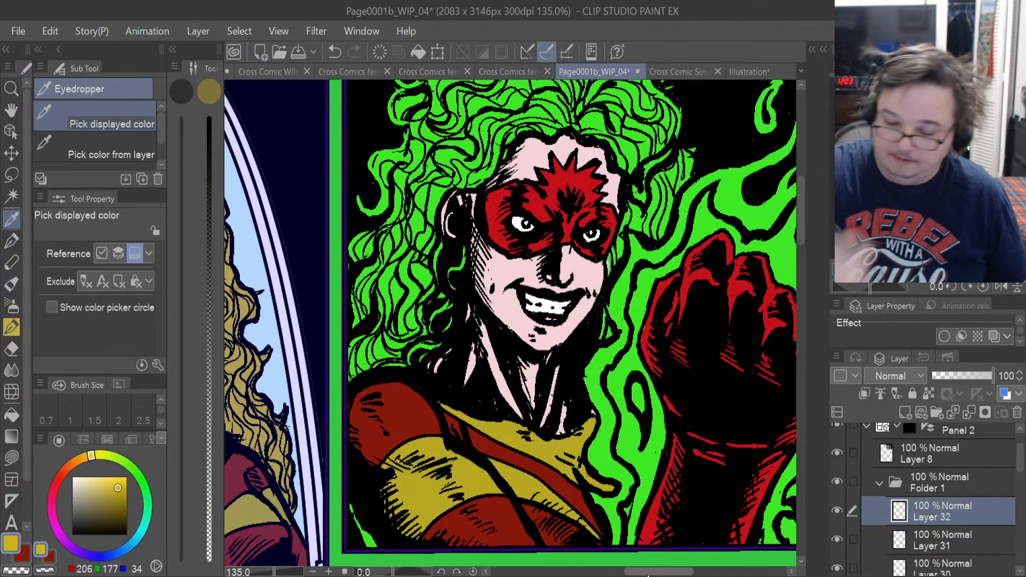
# Lasso-fill the hair sliver below the red sleeve and the main mass of curls beside the woman's ear with the sampled gold.
pyautogui.click(11, 457)
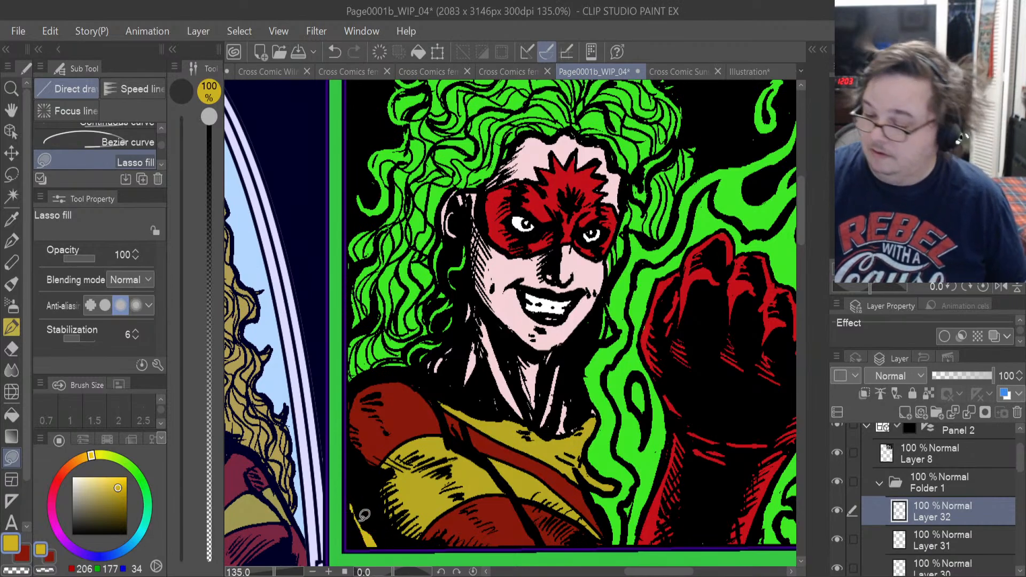
pyautogui.moveTo(800, 230); pyautogui.dragTo(801, 217)
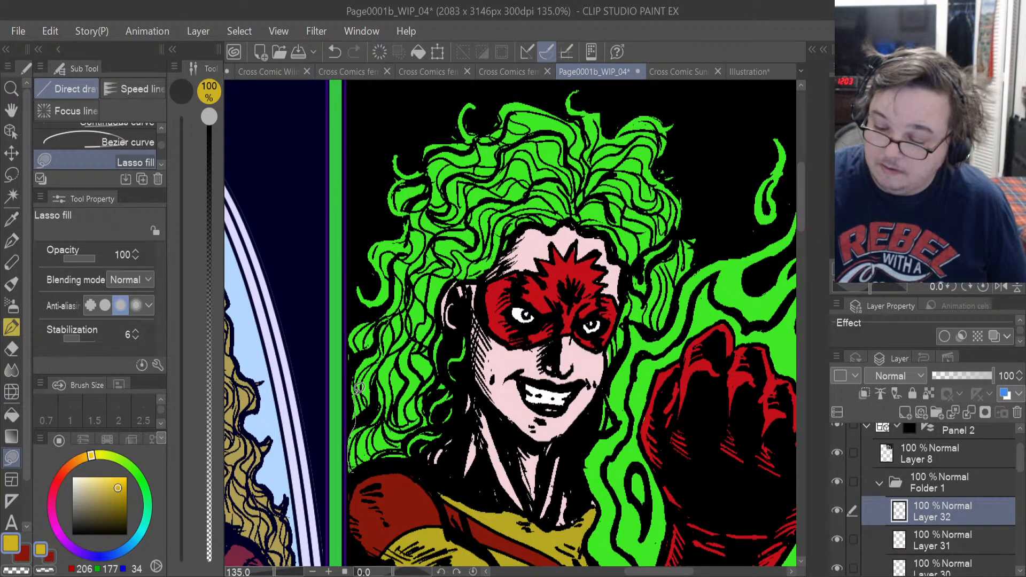
pyautogui.moveTo(436, 343); pyautogui.dragTo(410, 418)
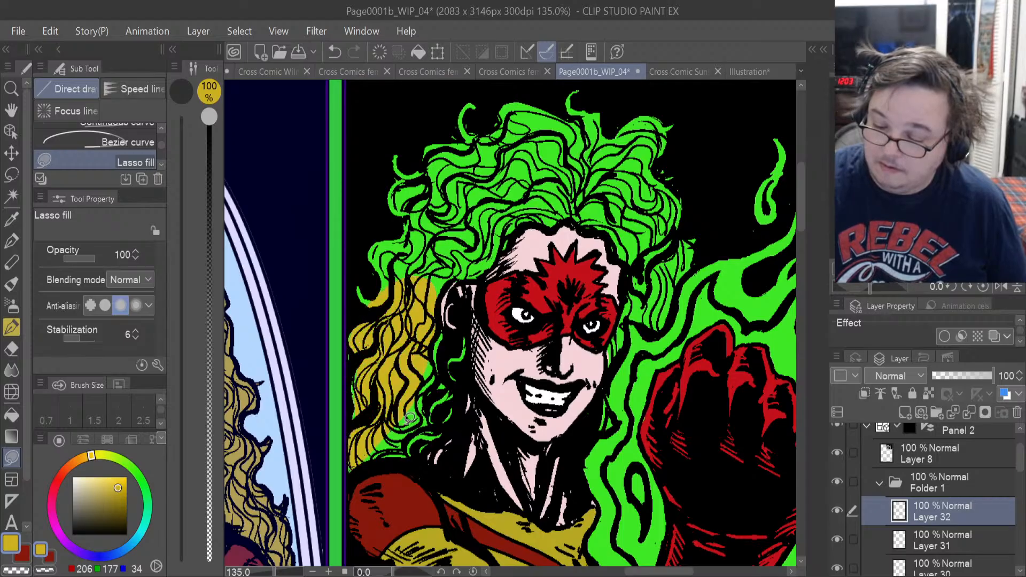
# Lasso-fill the remaining green curls between the ear, neck and shoulder with the same gold.
pyautogui.scroll(4, 410, 418)
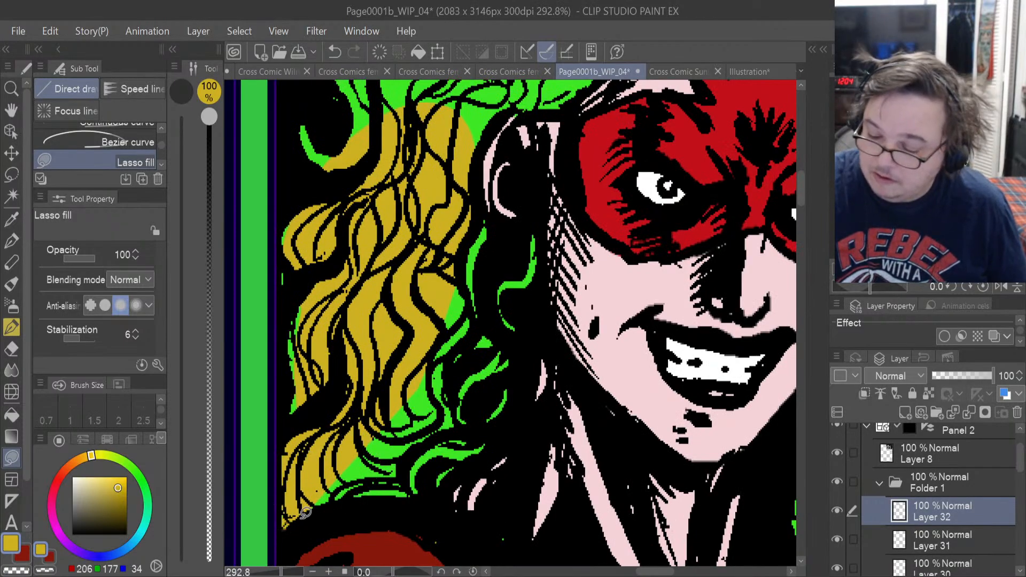
pyautogui.moveTo(299, 518)
pyautogui.mouseDown()
pyautogui.moveTo(359, 501)
pyautogui.moveTo(415, 500)
pyautogui.mouseUp()
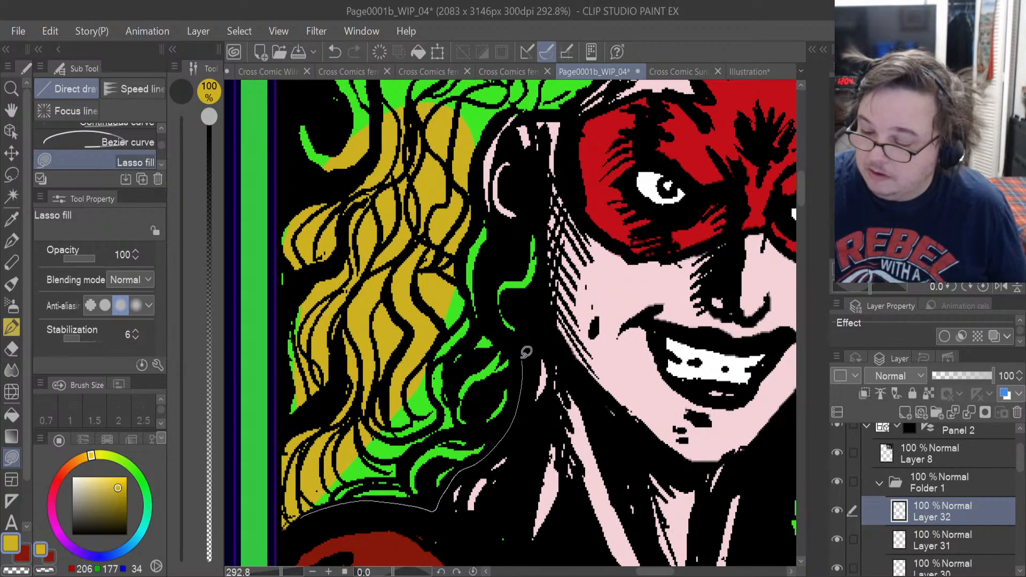
pyautogui.moveTo(387, 249); pyautogui.dragTo(331, 369)
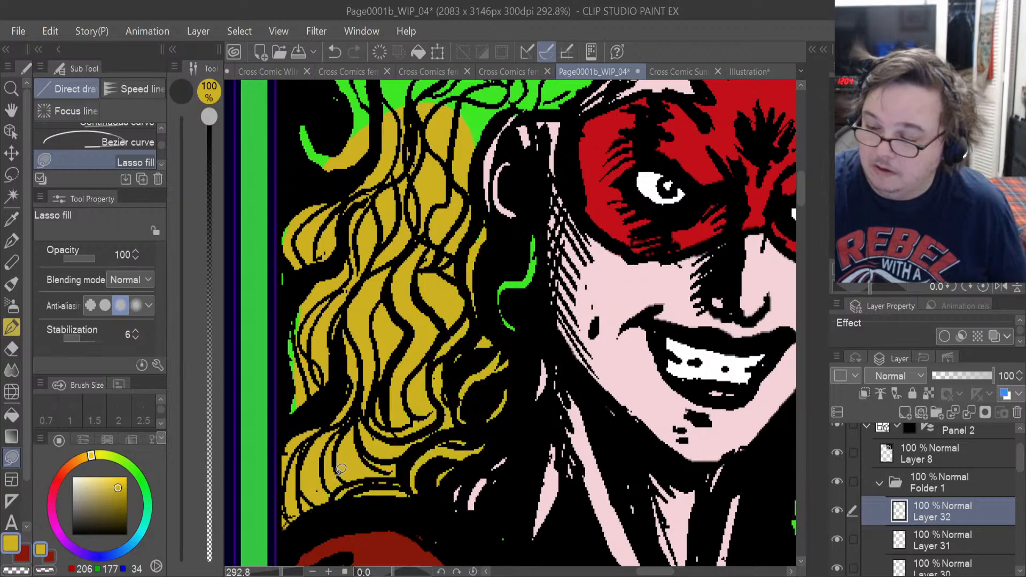
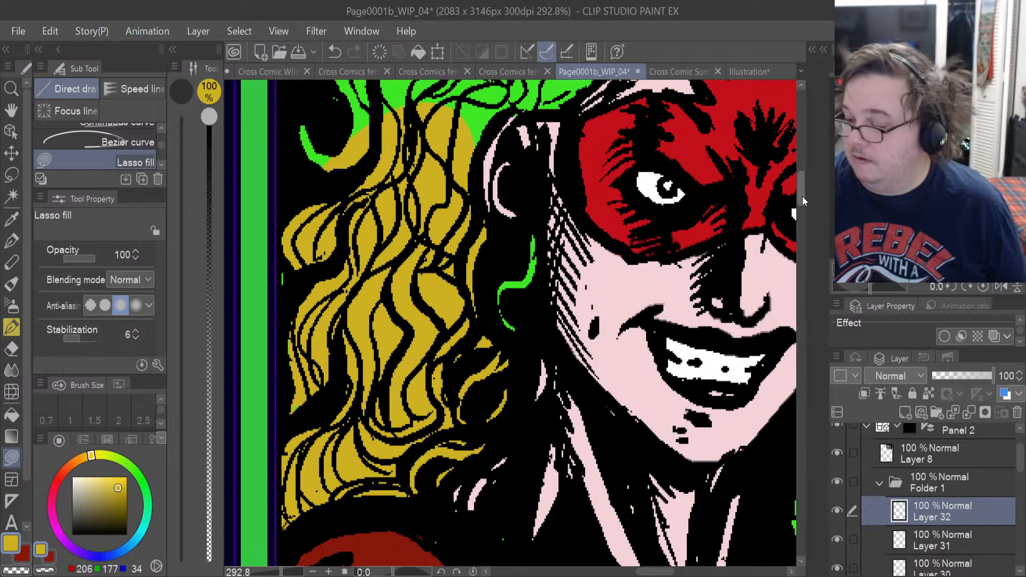
# Lasso-fill the green strand inside the ear's shadow, the hair directly above the ear and the adjoining outer curls with the sampled gold.
pyautogui.moveTo(803, 200); pyautogui.dragTo(798, 189)
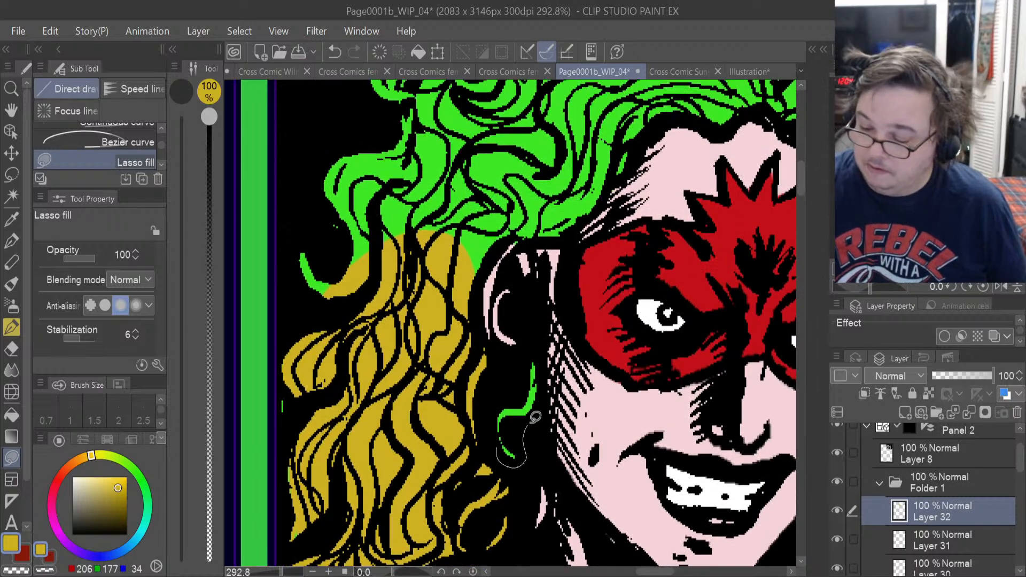
pyautogui.moveTo(545, 355); pyautogui.dragTo(531, 332)
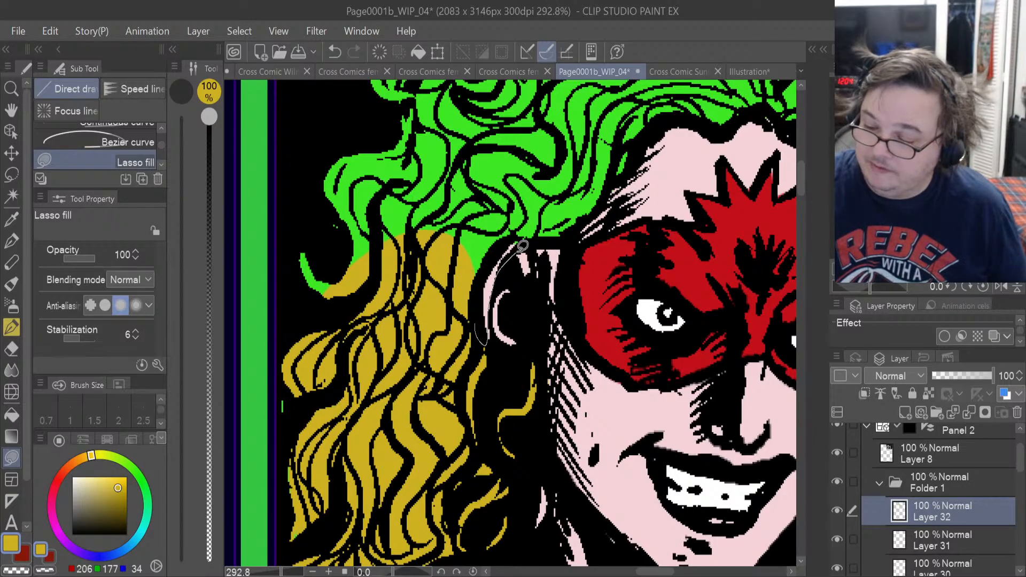
pyautogui.moveTo(586, 222)
pyautogui.mouseDown()
pyautogui.moveTo(534, 153)
pyautogui.moveTo(332, 297)
pyautogui.mouseUp()
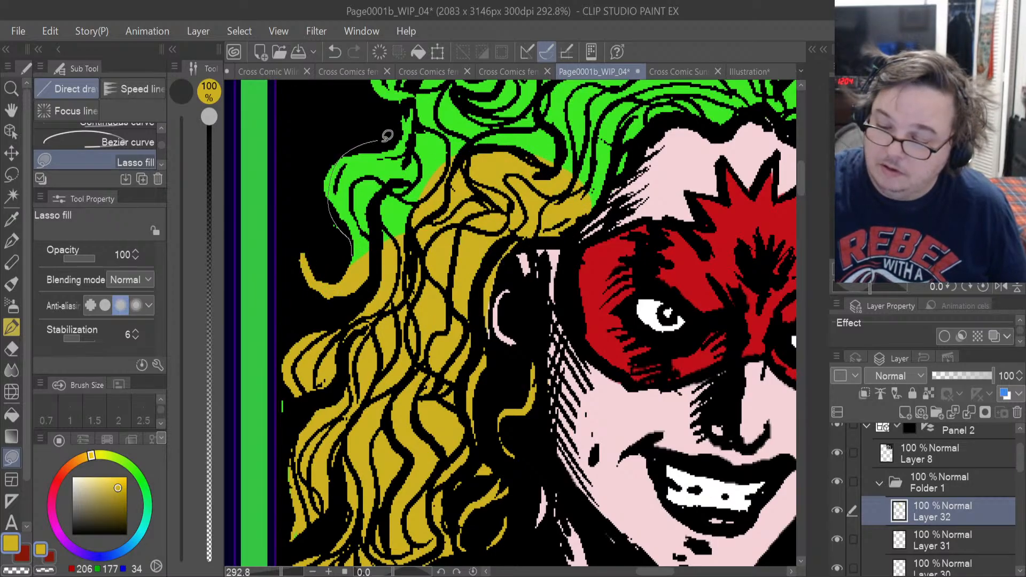
pyautogui.moveTo(387, 136)
pyautogui.mouseDown()
pyautogui.moveTo(421, 193)
pyautogui.moveTo(337, 207)
pyautogui.mouseUp()
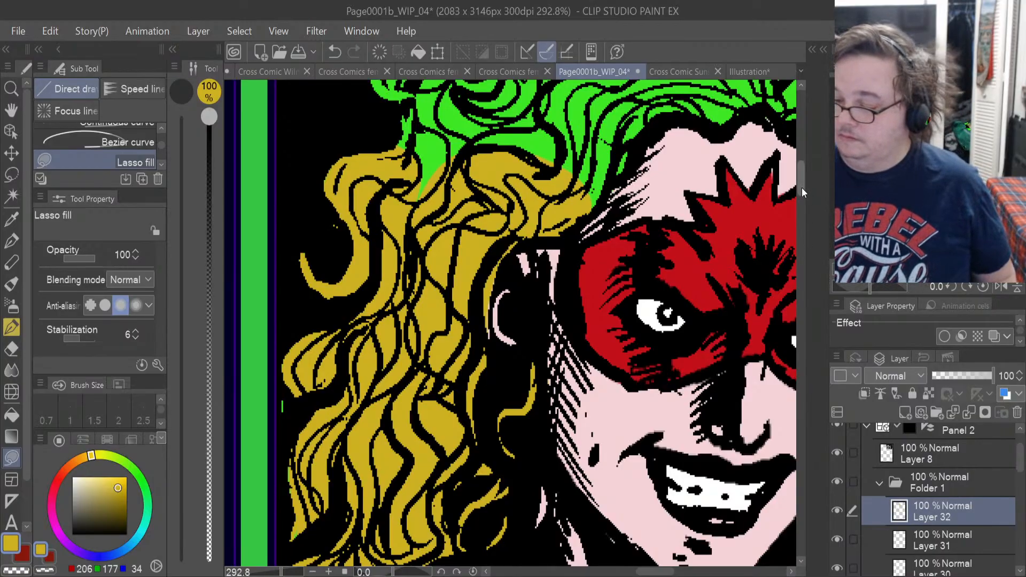
# Lasso-fill the green curls above the temple, from the outer looping locks across to the middle of the forehead hairline, with gold.
pyautogui.moveTo(801, 188); pyautogui.dragTo(801, 177)
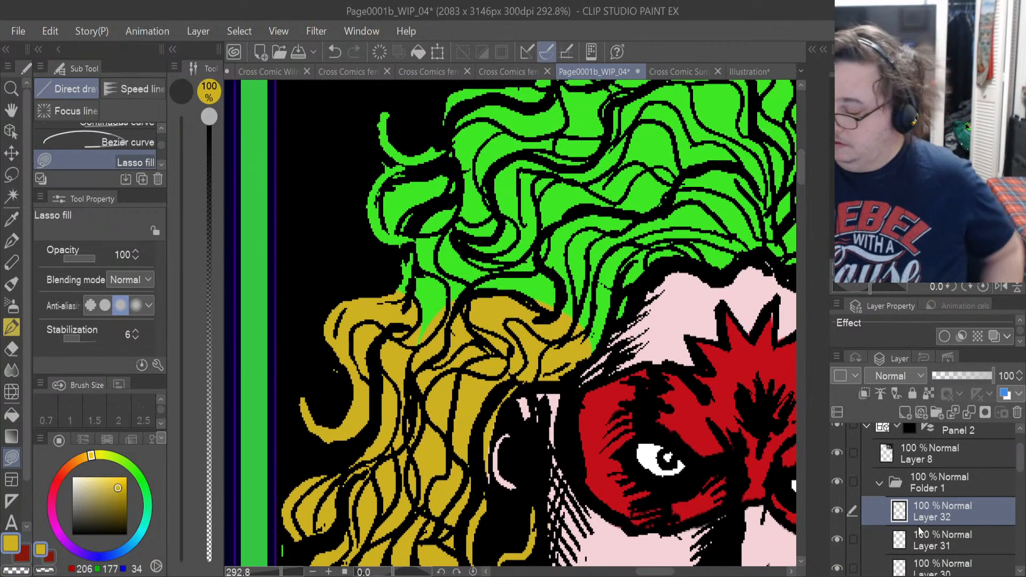
pyautogui.moveTo(613, 342)
pyautogui.mouseDown()
pyautogui.moveTo(645, 297)
pyautogui.moveTo(658, 253)
pyautogui.moveTo(613, 175)
pyautogui.moveTo(558, 122)
pyautogui.moveTo(464, 96)
pyautogui.moveTo(446, 102)
pyautogui.moveTo(438, 136)
pyautogui.moveTo(415, 148)
pyautogui.moveTo(383, 110)
pyautogui.mouseUp()
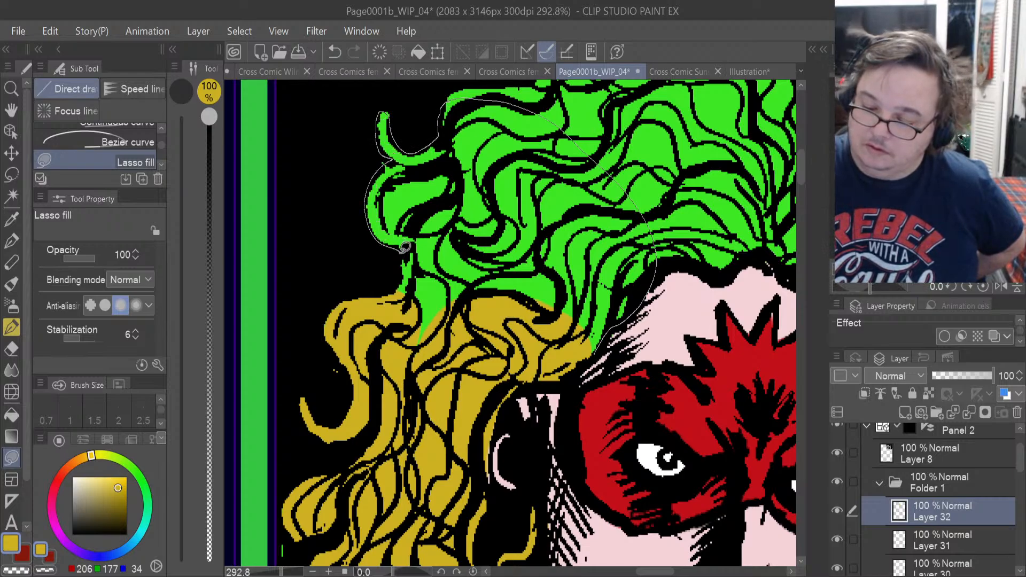
pyautogui.moveTo(404, 247); pyautogui.dragTo(406, 291)
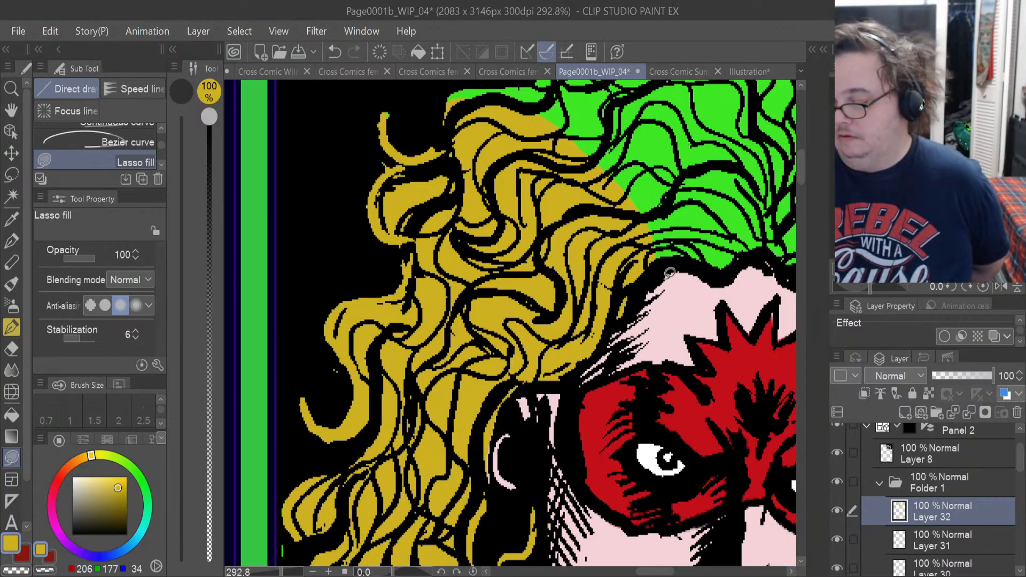
pyautogui.moveTo(657, 268)
pyautogui.mouseDown()
pyautogui.moveTo(713, 277)
pyautogui.moveTo(745, 259)
pyautogui.moveTo(682, 123)
pyautogui.moveTo(598, 134)
pyautogui.mouseUp()
# Lasso-fill the upper crown on the ear side of the parting with gold, including the loose curl sticking up from it.
pyautogui.scroll(2, 799, 171)
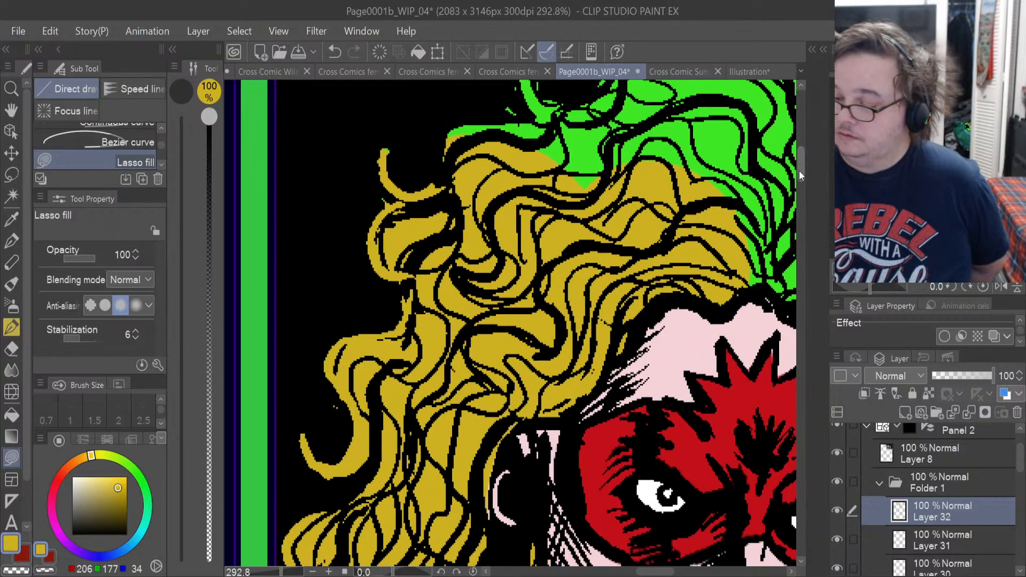
pyautogui.scroll(3, 799, 171)
pyautogui.moveTo(745, 427)
pyautogui.mouseDown()
pyautogui.moveTo(777, 222)
pyautogui.moveTo(759, 199)
pyautogui.moveTo(662, 161)
pyautogui.moveTo(617, 167)
pyautogui.moveTo(598, 206)
pyautogui.mouseUp()
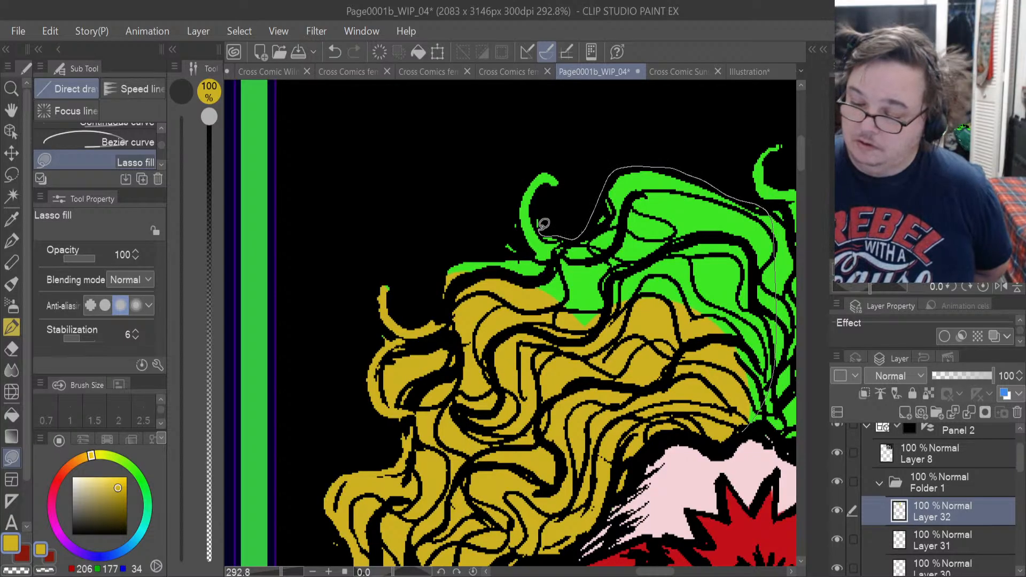
pyautogui.moveTo(544, 223)
pyautogui.mouseDown()
pyautogui.moveTo(540, 192)
pyautogui.moveTo(561, 186)
pyautogui.moveTo(558, 175)
pyautogui.moveTo(536, 168)
pyautogui.mouseUp()
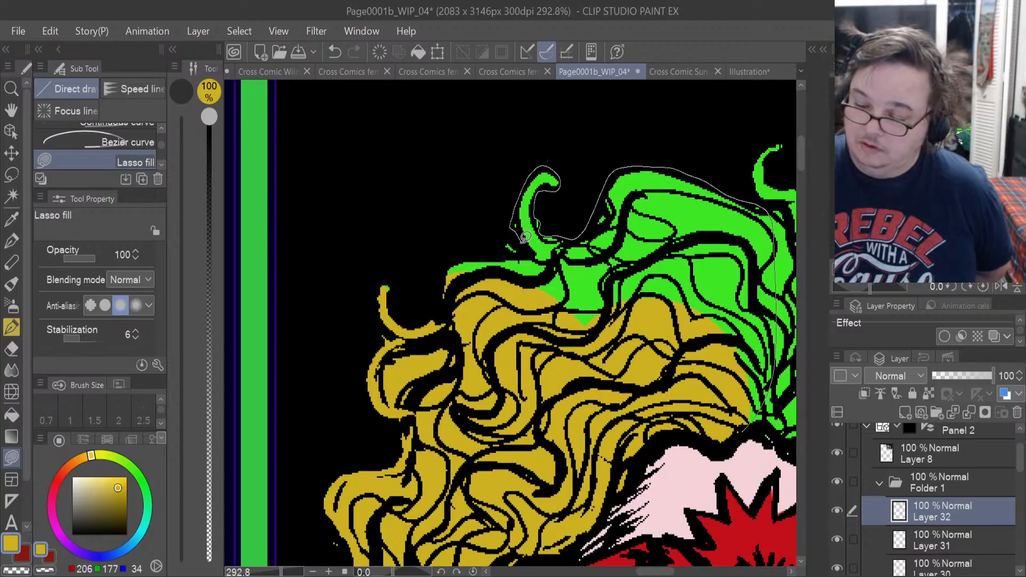
pyautogui.moveTo(463, 253); pyautogui.dragTo(441, 307)
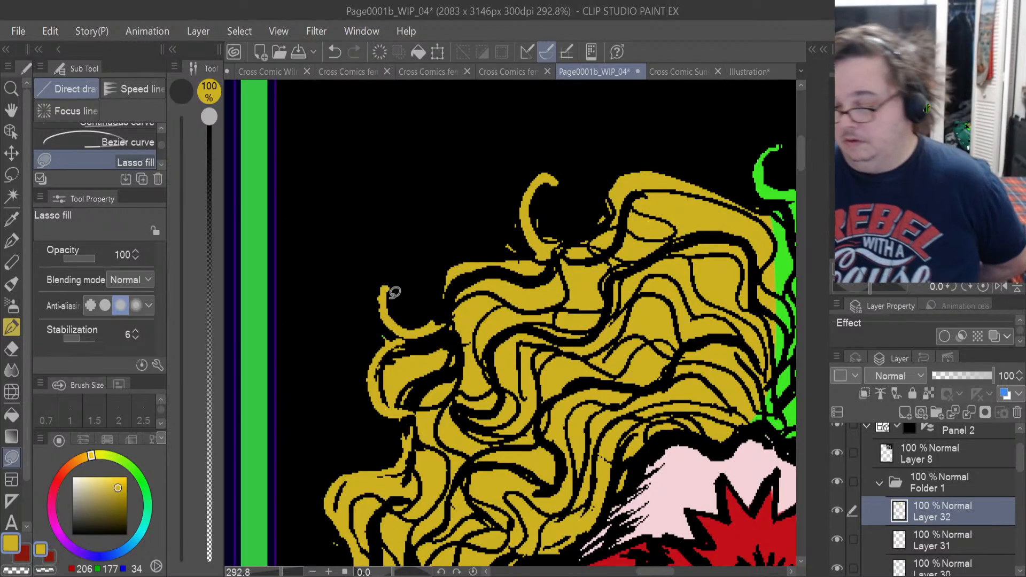
# Lasso-fill the crown on the far side of the parting, the tuft at the parting and its thin upward curl with gold.
pyautogui.moveTo(660, 573); pyautogui.dragTo(674, 572)
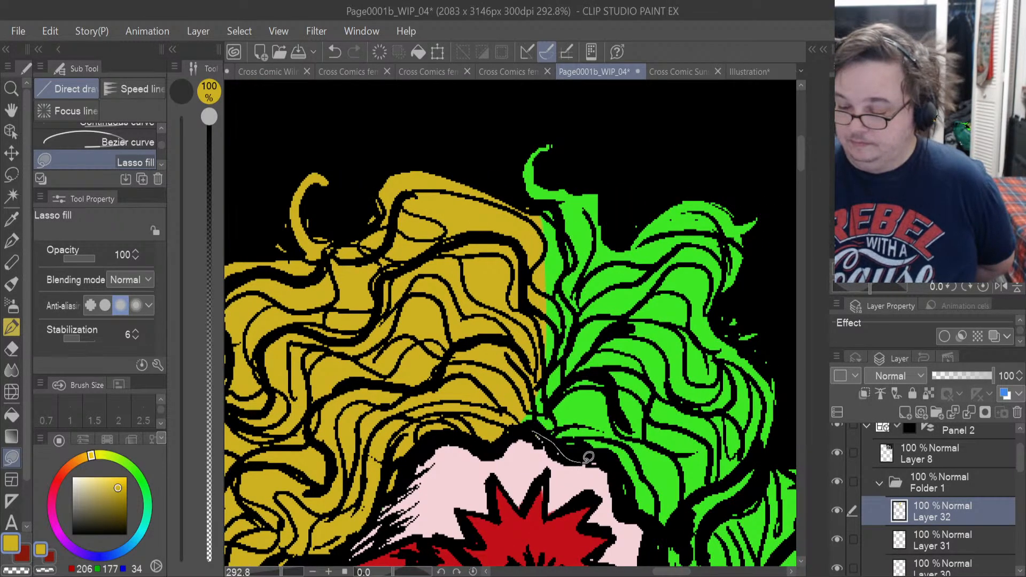
pyautogui.moveTo(587, 458)
pyautogui.mouseDown()
pyautogui.moveTo(696, 413)
pyautogui.moveTo(739, 368)
pyautogui.moveTo(741, 352)
pyautogui.moveTo(714, 316)
pyautogui.moveTo(728, 292)
pyautogui.mouseUp()
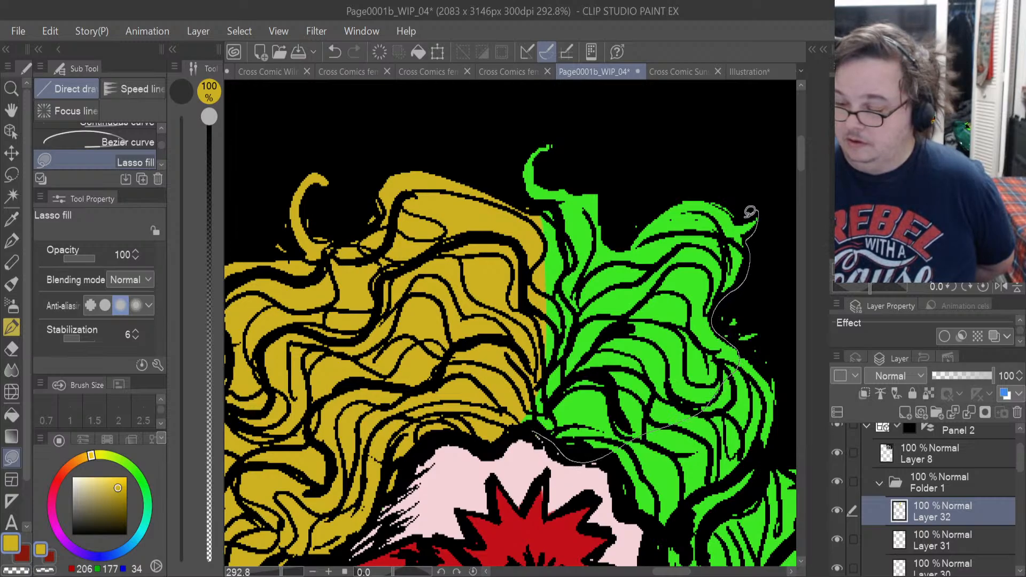
pyautogui.moveTo(750, 213); pyautogui.dragTo(711, 185)
pyautogui.moveTo(640, 209)
pyautogui.mouseDown()
pyautogui.moveTo(621, 252)
pyautogui.moveTo(587, 288)
pyautogui.mouseUp()
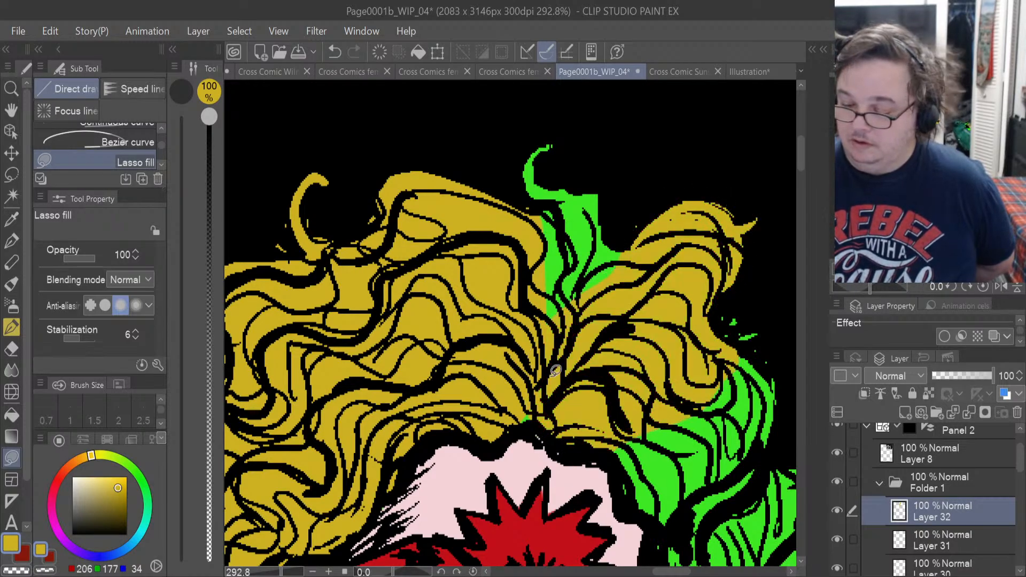
pyautogui.moveTo(586, 327)
pyautogui.mouseDown()
pyautogui.moveTo(626, 259)
pyautogui.moveTo(597, 184)
pyautogui.mouseUp()
pyautogui.moveTo(538, 205); pyautogui.dragTo(539, 207)
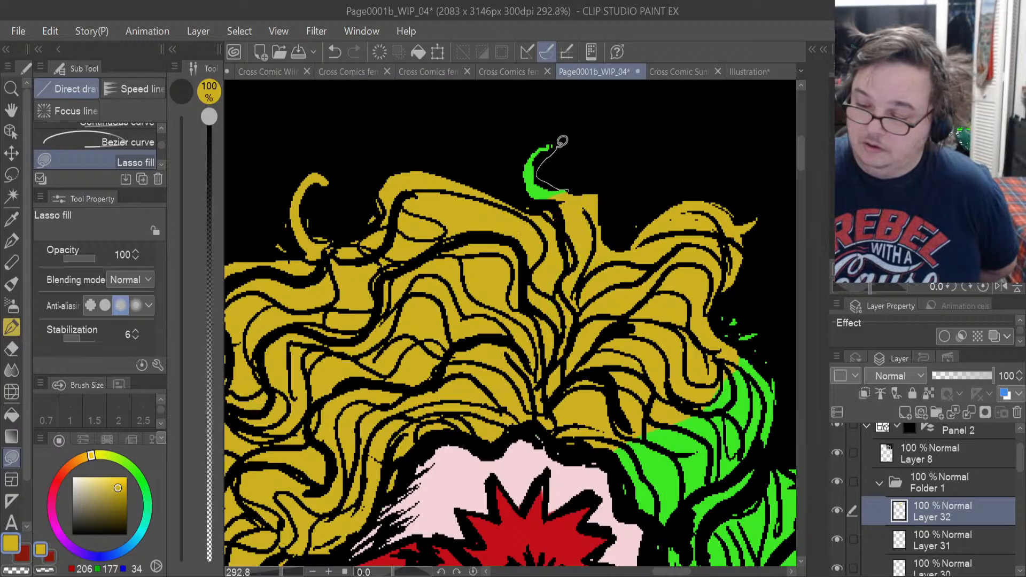
pyautogui.moveTo(525, 154)
pyautogui.mouseDown()
pyautogui.moveTo(527, 190)
pyautogui.moveTo(550, 206)
pyautogui.mouseUp()
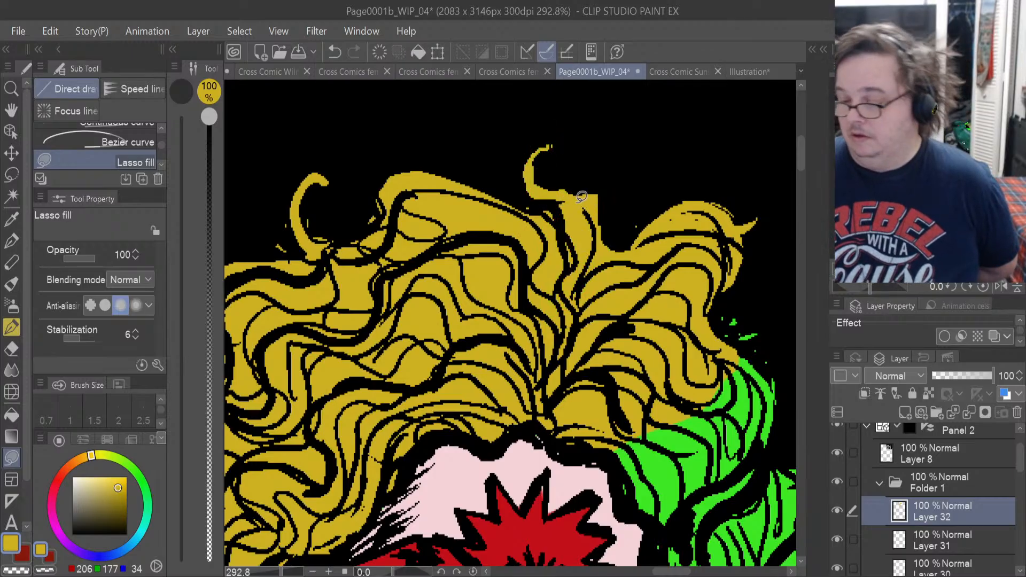
# Lasso-fill the remaining green hair on the raised-glove side, from the crown's edge down beside the mask, with gold.
pyautogui.scroll(-4, 800, 160)
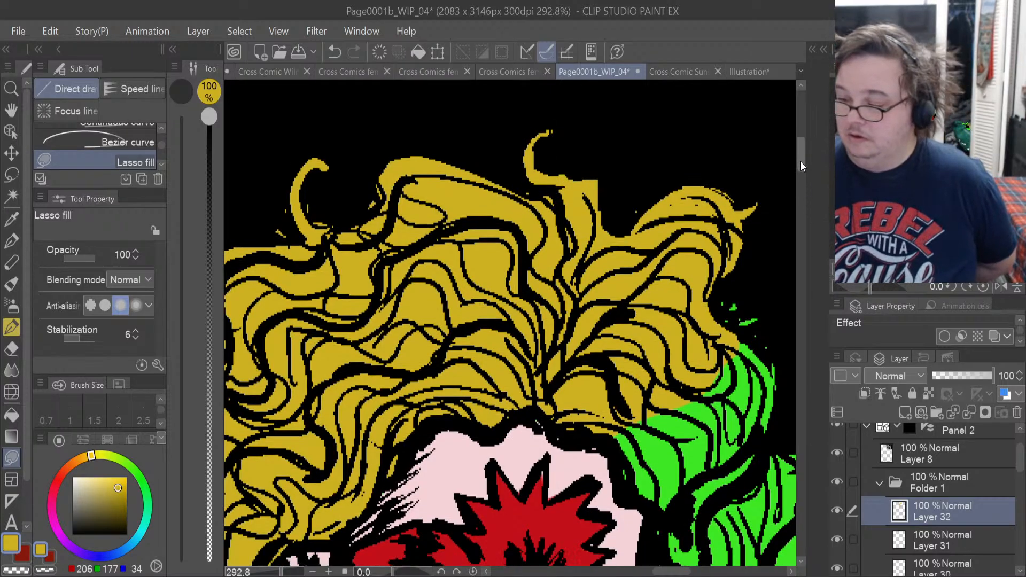
pyautogui.hscroll(3, 657, 555)
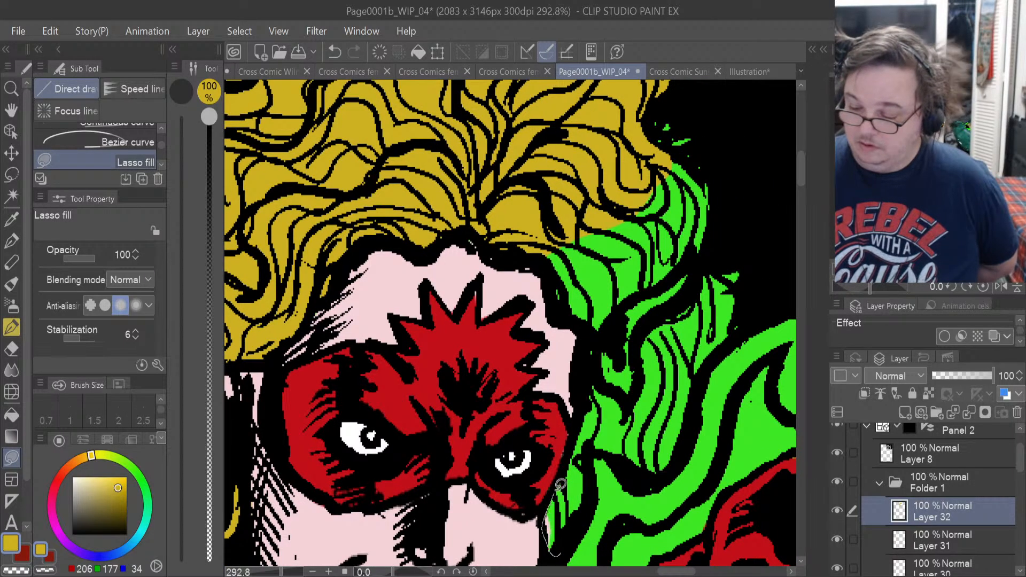
pyautogui.moveTo(590, 357)
pyautogui.mouseDown()
pyautogui.moveTo(552, 289)
pyautogui.moveTo(556, 214)
pyautogui.moveTo(640, 251)
pyautogui.moveTo(639, 458)
pyautogui.mouseUp()
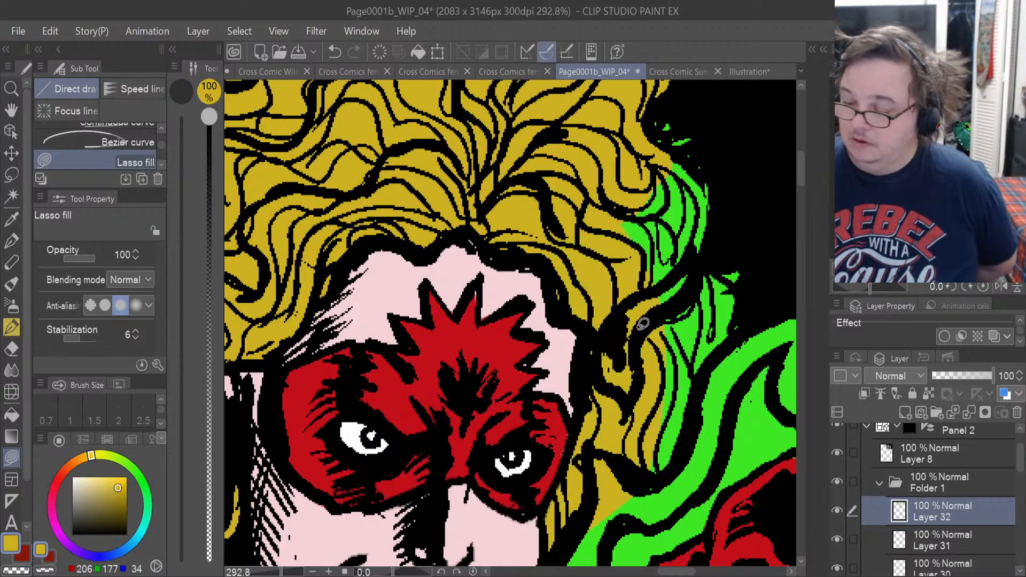
pyautogui.moveTo(638, 327)
pyautogui.mouseDown()
pyautogui.moveTo(687, 297)
pyautogui.moveTo(717, 223)
pyautogui.moveTo(713, 178)
pyautogui.moveTo(696, 166)
pyautogui.moveTo(690, 131)
pyautogui.moveTo(651, 115)
pyautogui.mouseUp()
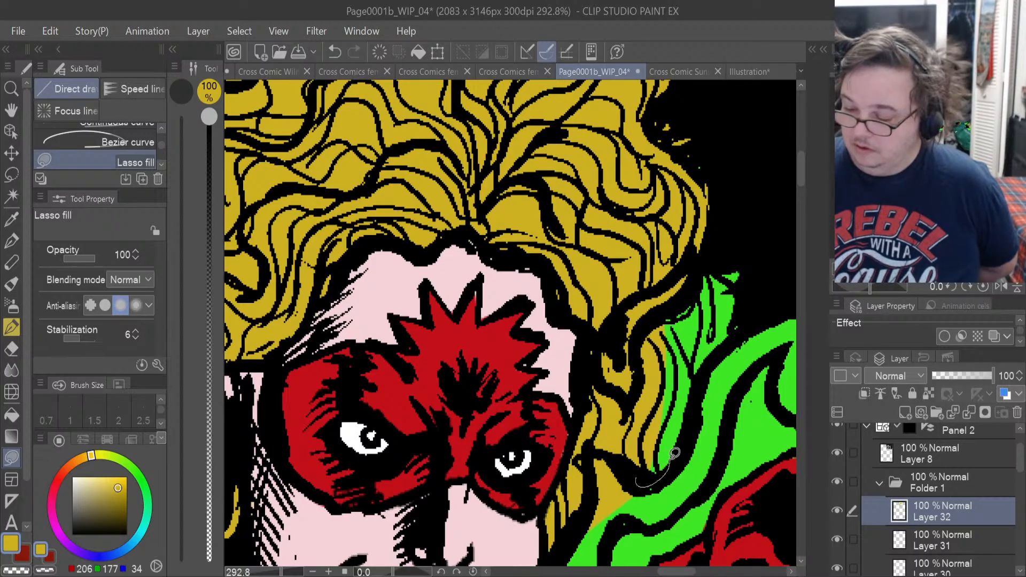
pyautogui.moveTo(674, 453)
pyautogui.mouseDown()
pyautogui.moveTo(703, 362)
pyautogui.moveTo(732, 346)
pyautogui.moveTo(749, 271)
pyautogui.mouseUp()
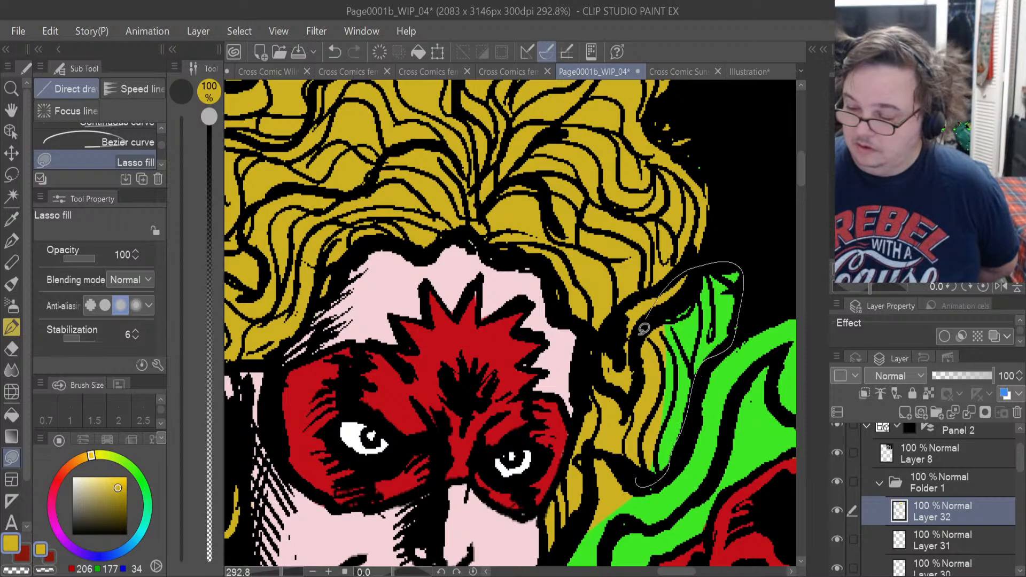
pyautogui.moveTo(644, 328); pyautogui.dragTo(641, 334)
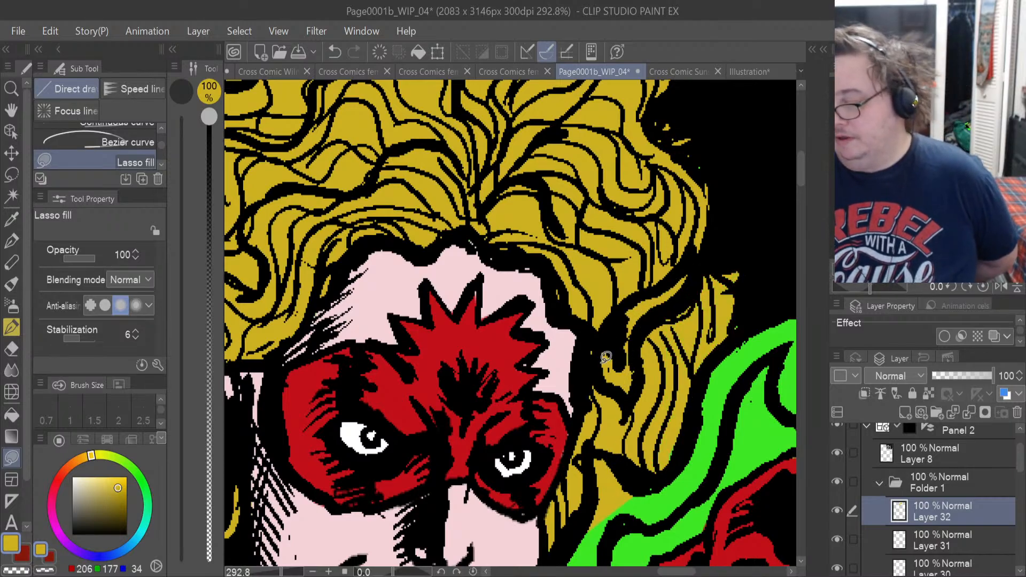
# Erase the gold spill from the green smoke beneath the hair with the Hard eraser.
pyautogui.moveTo(800, 177); pyautogui.dragTo(802, 193)
pyautogui.click(11, 348)
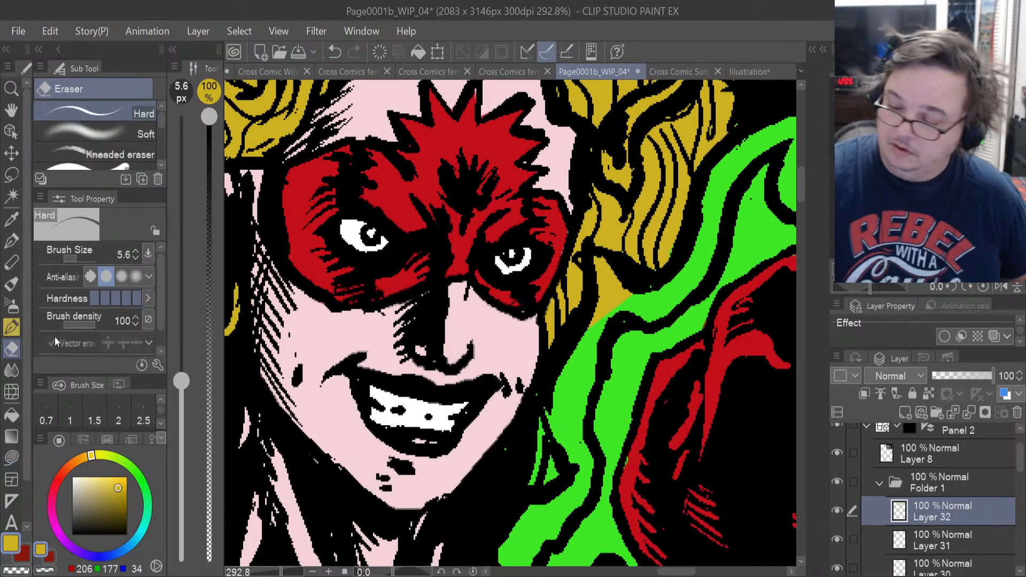
pyautogui.moveTo(605, 287)
pyautogui.mouseDown()
pyautogui.moveTo(602, 308)
pyautogui.moveTo(624, 295)
pyautogui.moveTo(606, 291)
pyautogui.moveTo(597, 262)
pyautogui.mouseUp()
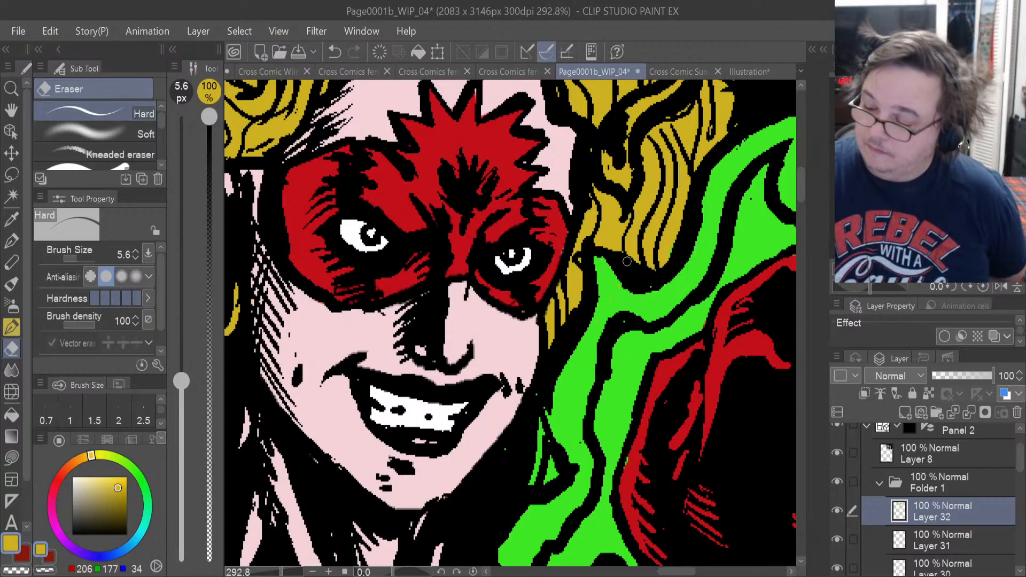
# Lasso-fill the small green hair slivers between the jaw and the green smoke with gold.
pyautogui.click(12, 458)
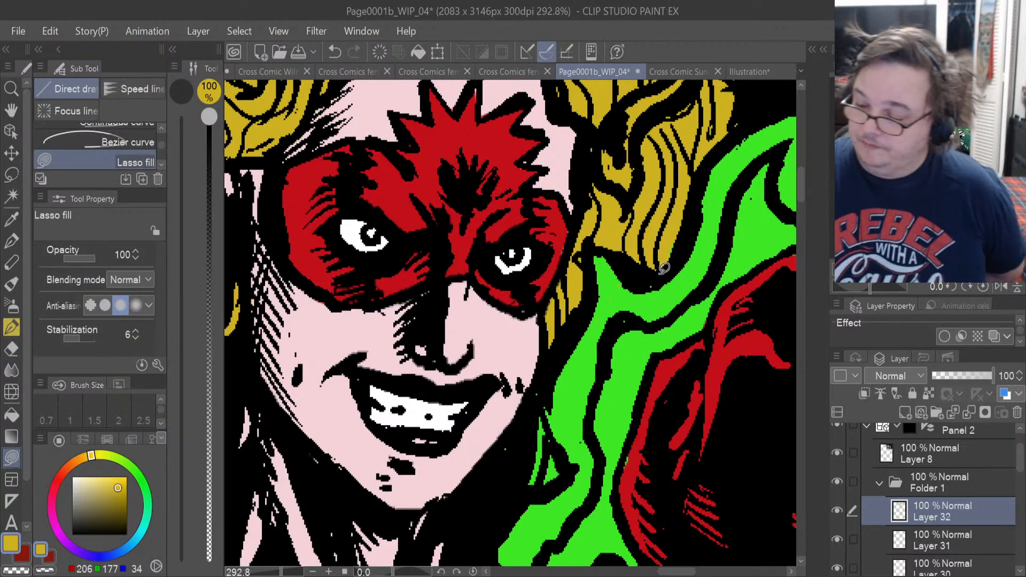
pyautogui.moveTo(525, 488); pyautogui.dragTo(570, 470)
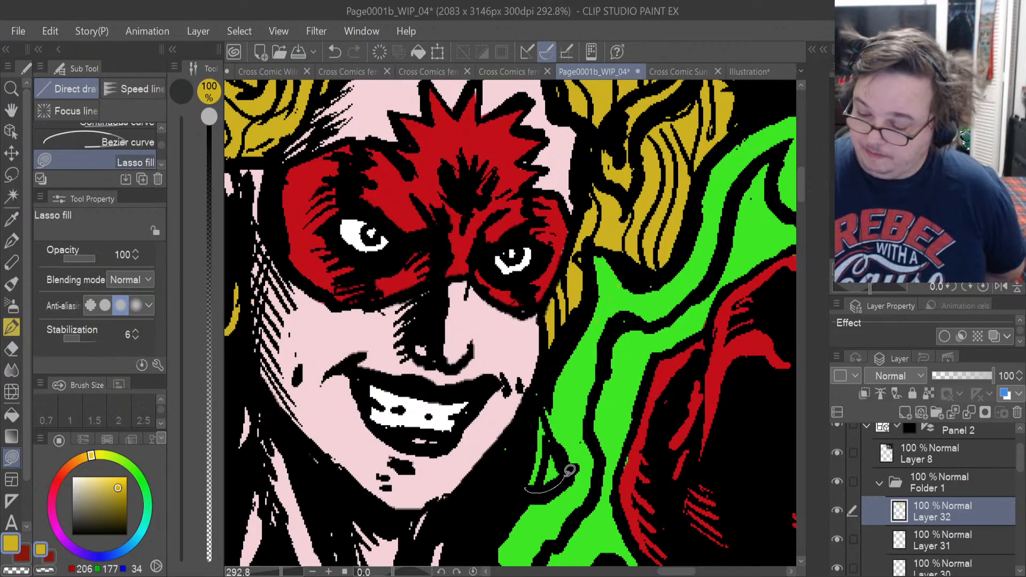
pyautogui.moveTo(530, 421); pyautogui.dragTo(522, 496)
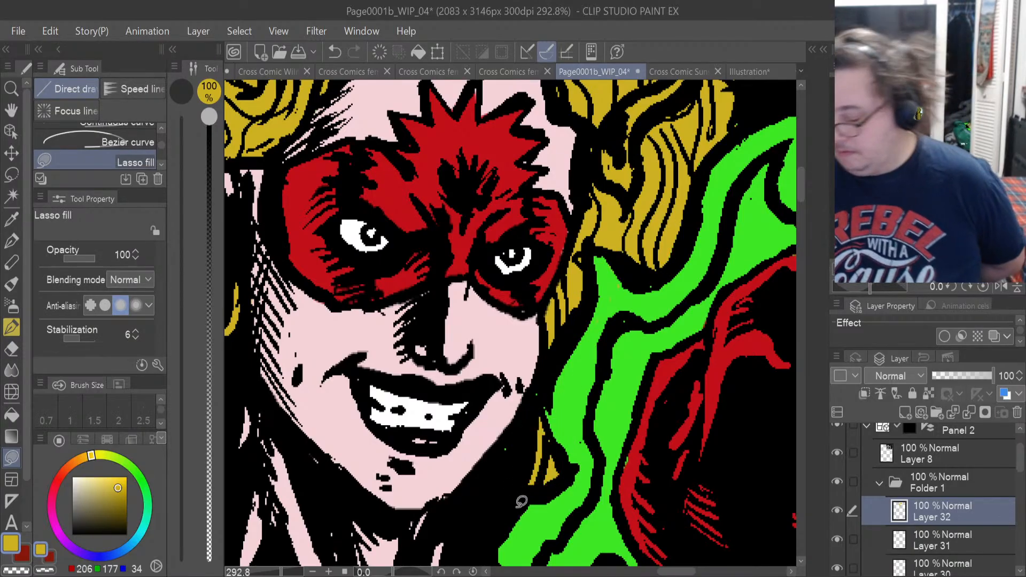
# Toggle the visibility of Layer 28 and Layer 27 to identify which one holds the red flats.
pyautogui.scroll(-5, 521, 501)
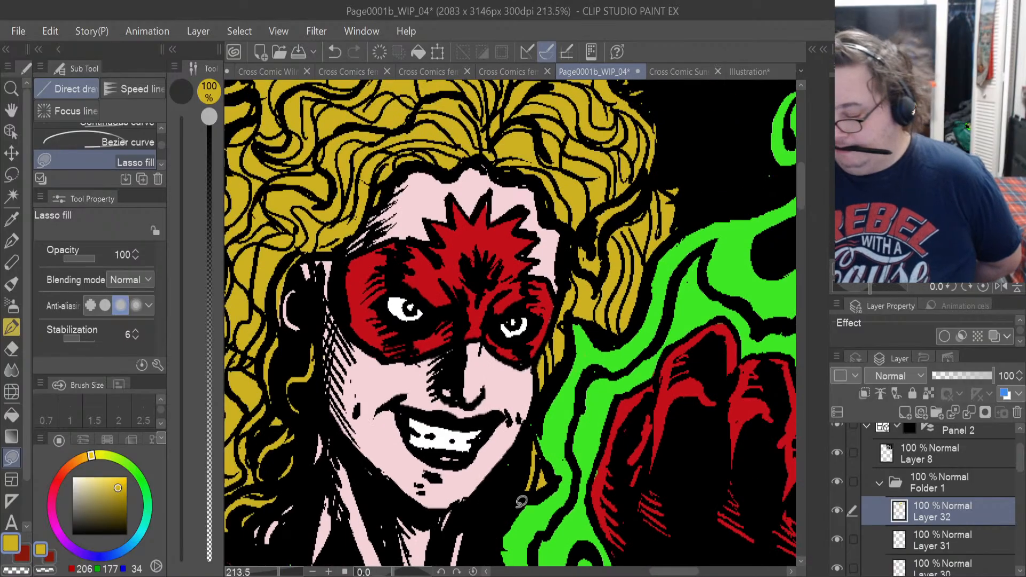
pyautogui.scroll(2, 520, 501)
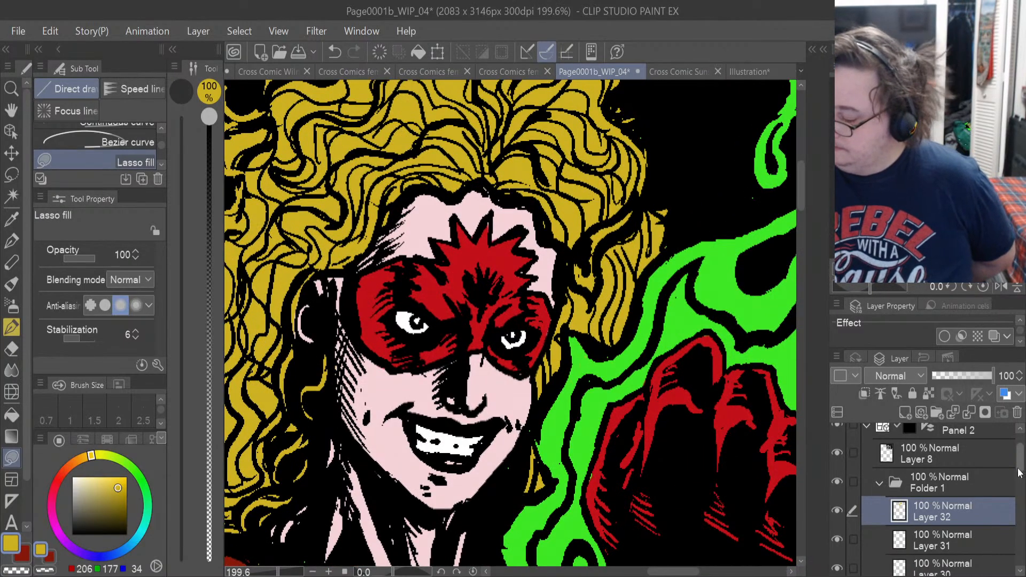
pyautogui.scroll(-3, 1019, 472)
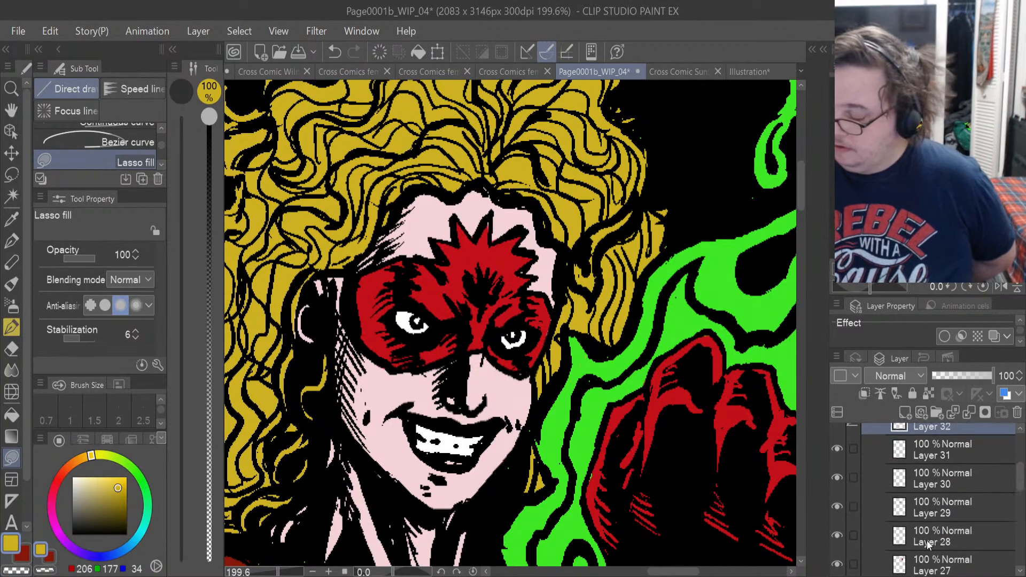
pyautogui.click(927, 544)
pyautogui.click(837, 535)
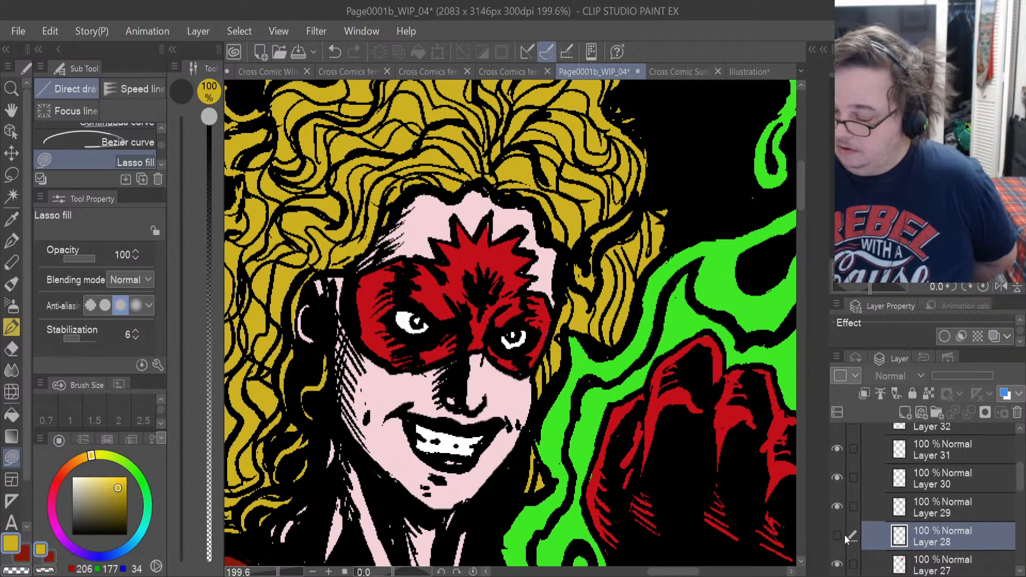
pyautogui.scroll(-2, 1021, 490)
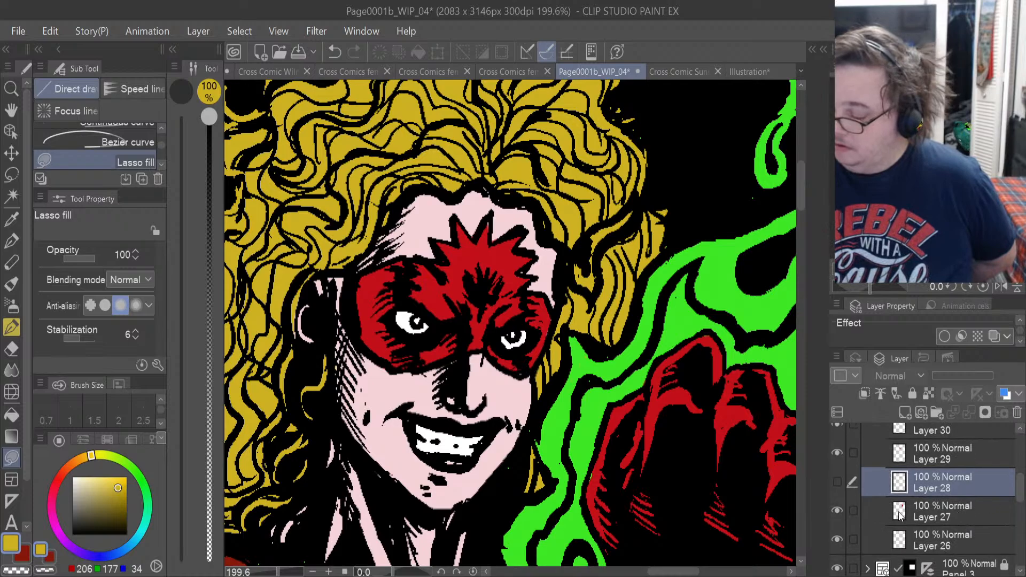
pyautogui.click(838, 510)
pyautogui.click(838, 512)
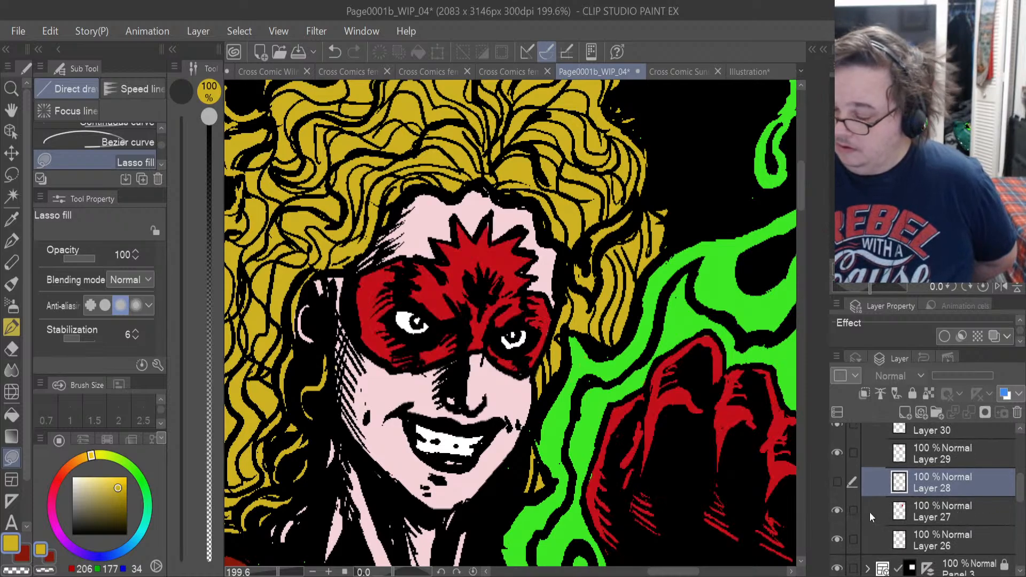
# Make Layer 27 active, show Layer 28 again and sample the mask's red (194, 16, 24).
pyautogui.click(955, 511)
pyautogui.click(837, 481)
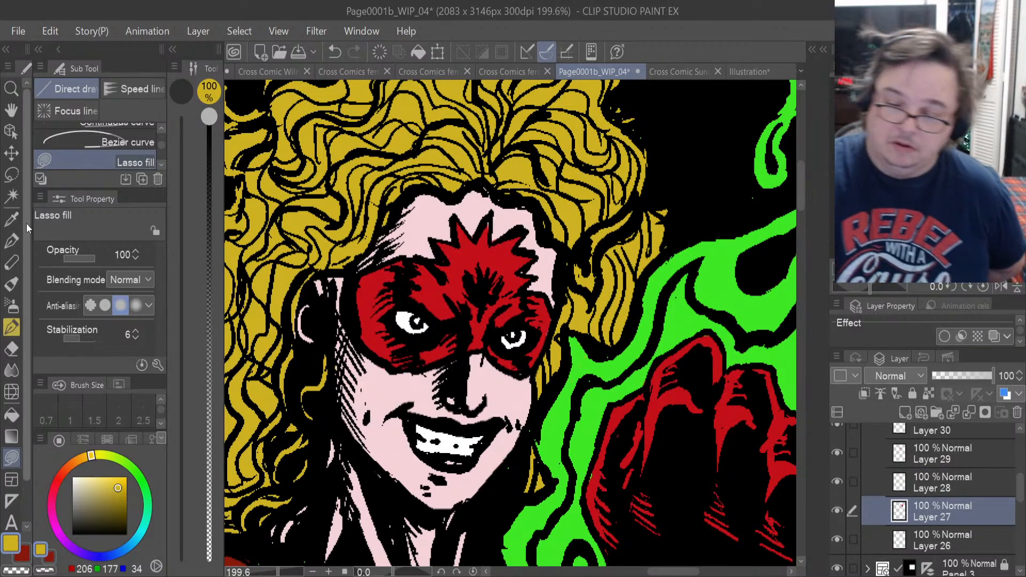
pyautogui.click(12, 219)
pyautogui.click(440, 277)
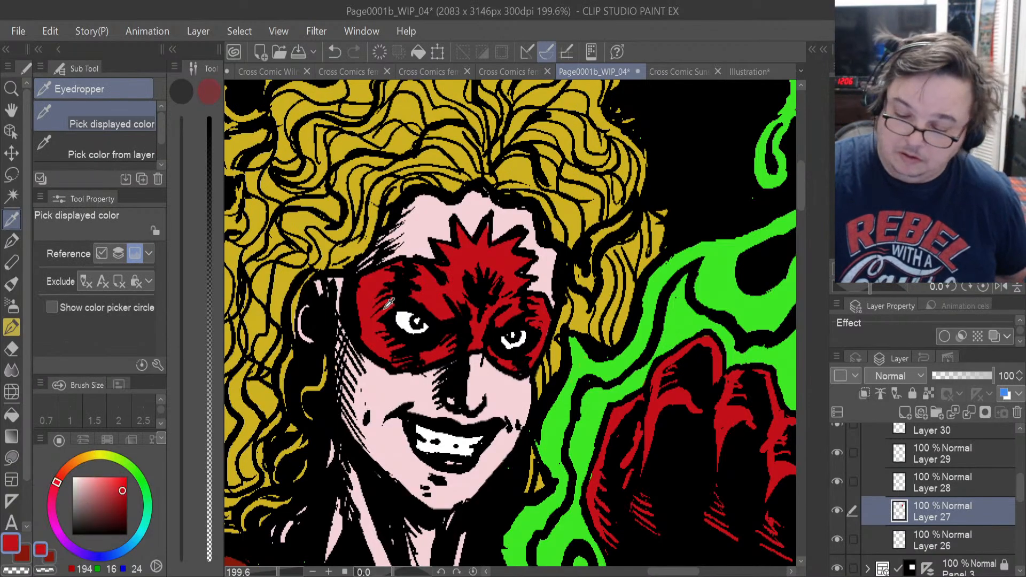
# Check the red flats of the mask and fist up close for unfilled gaps or spill.
pyautogui.click(14, 458)
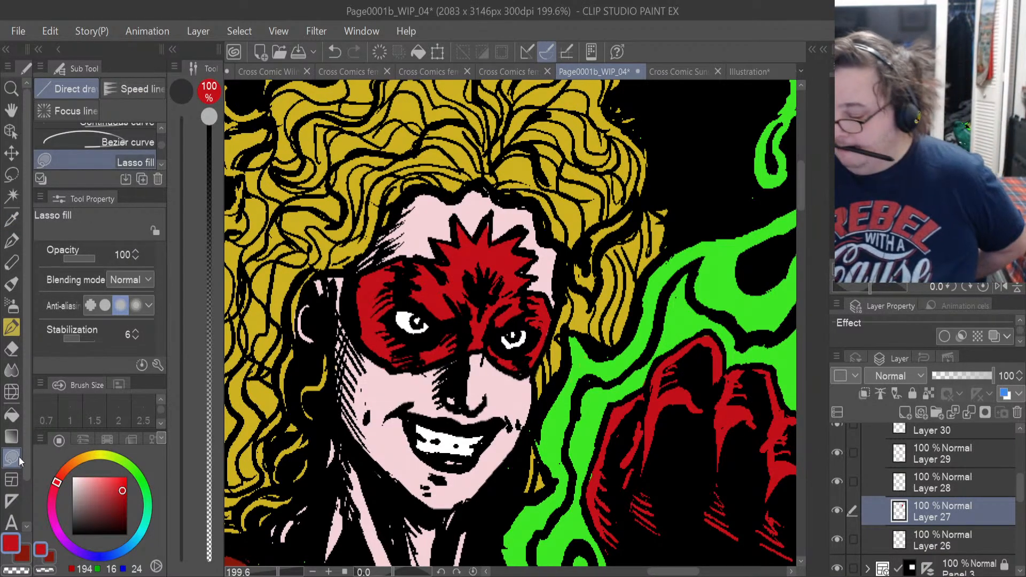
pyautogui.scroll(5, 515, 545)
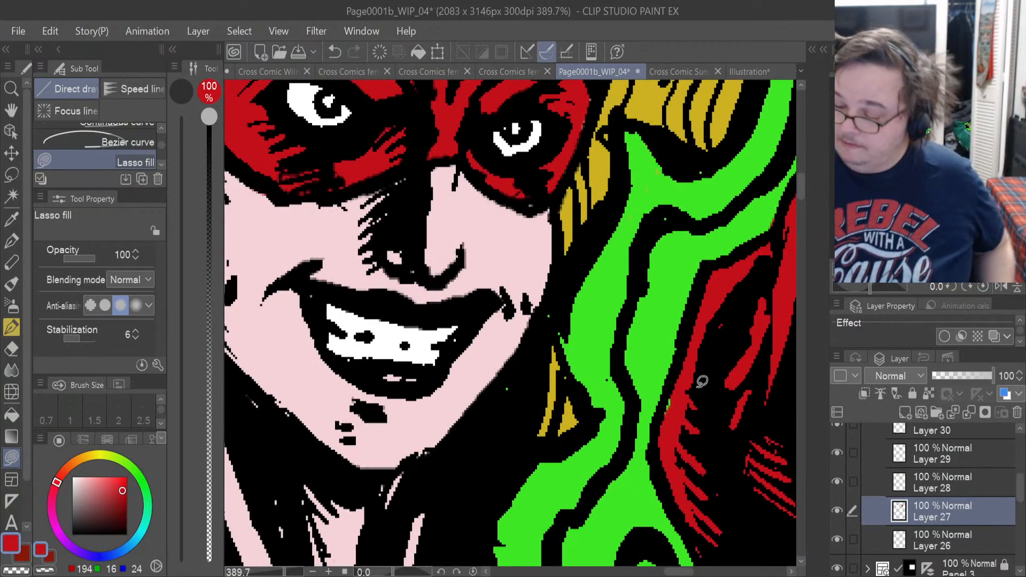
pyautogui.moveTo(674, 383)
pyautogui.mouseDown()
pyautogui.moveTo(683, 413)
pyautogui.moveTo(676, 384)
pyautogui.mouseUp()
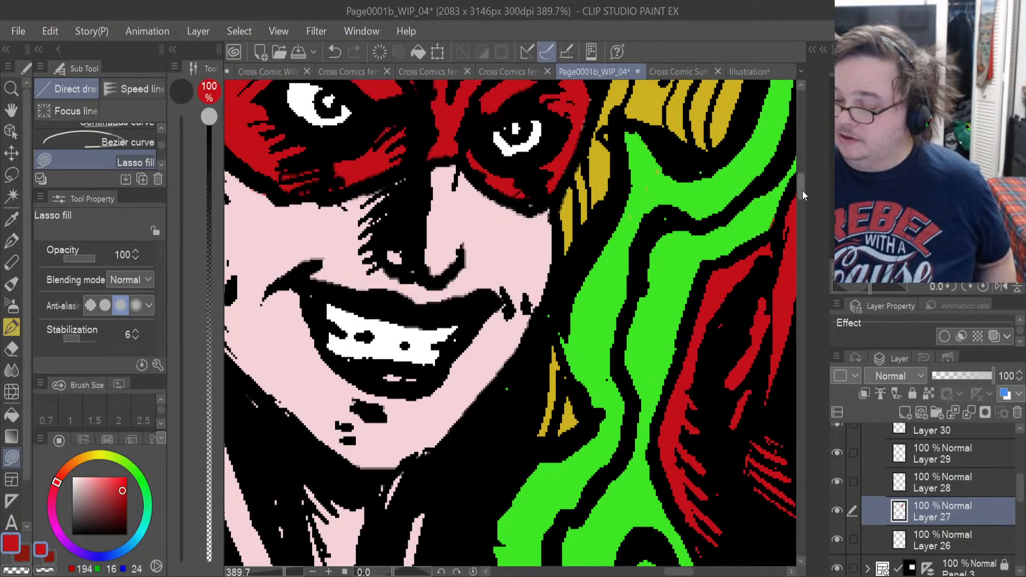
pyautogui.scroll(3, 803, 190)
pyautogui.press('e')
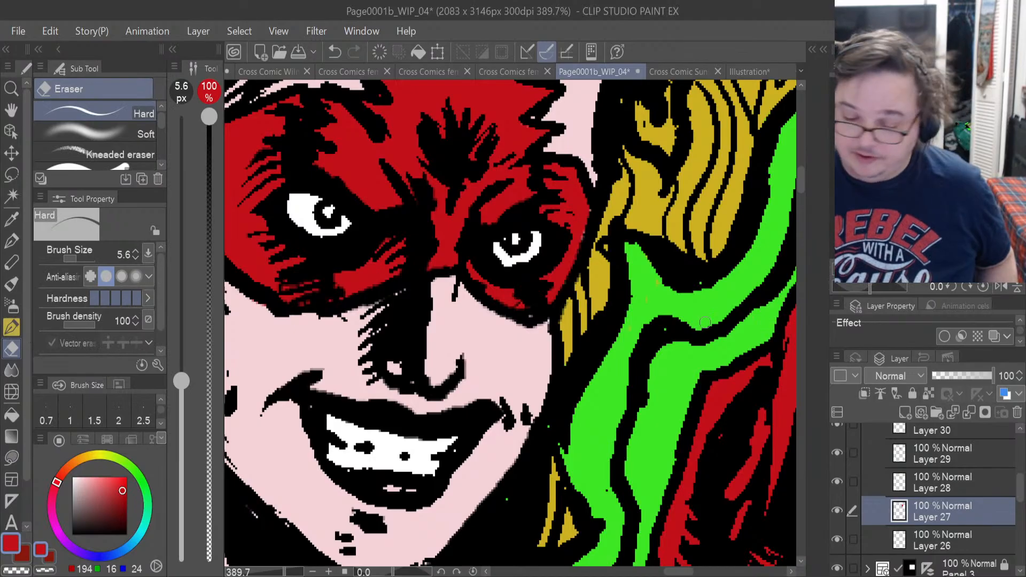
pyautogui.click(11, 457)
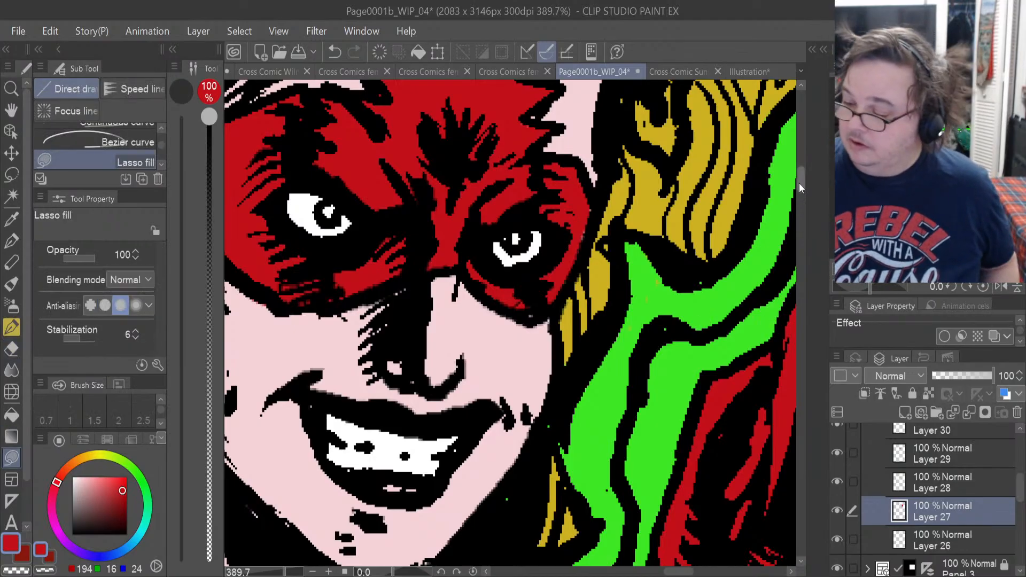
pyautogui.scroll(3, 800, 181)
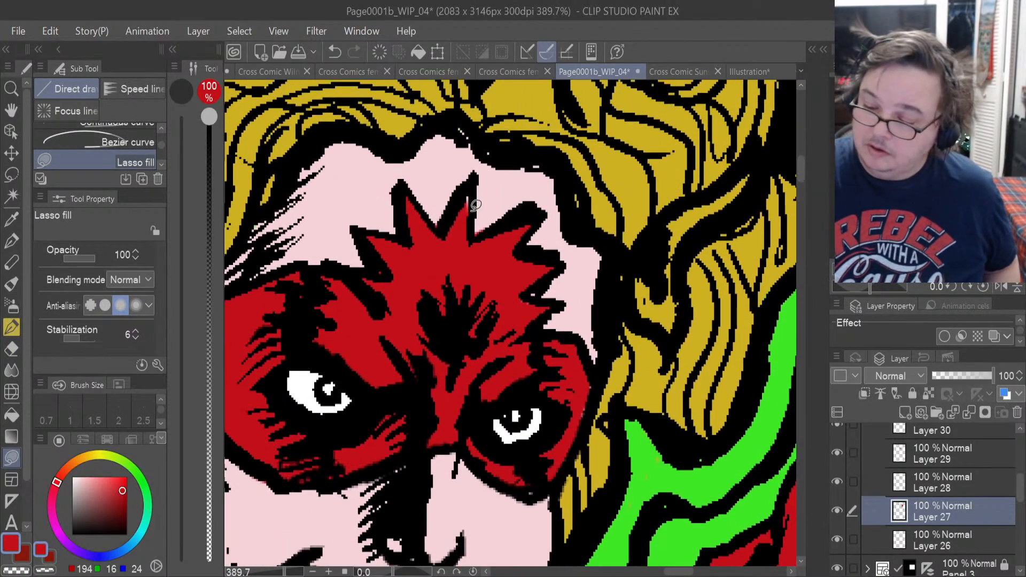
pyautogui.press('e')
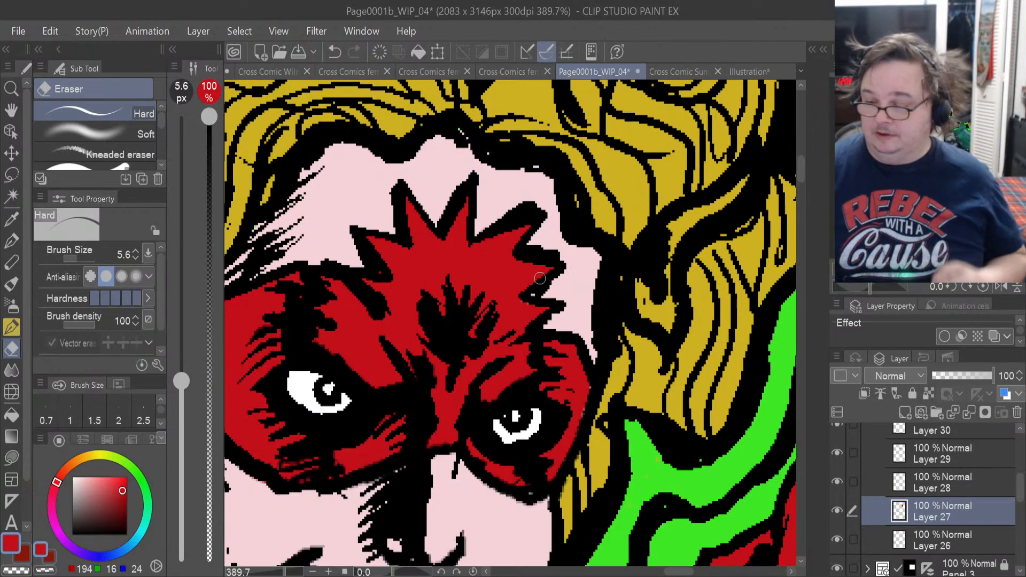
pyautogui.scroll(-4, 540, 277)
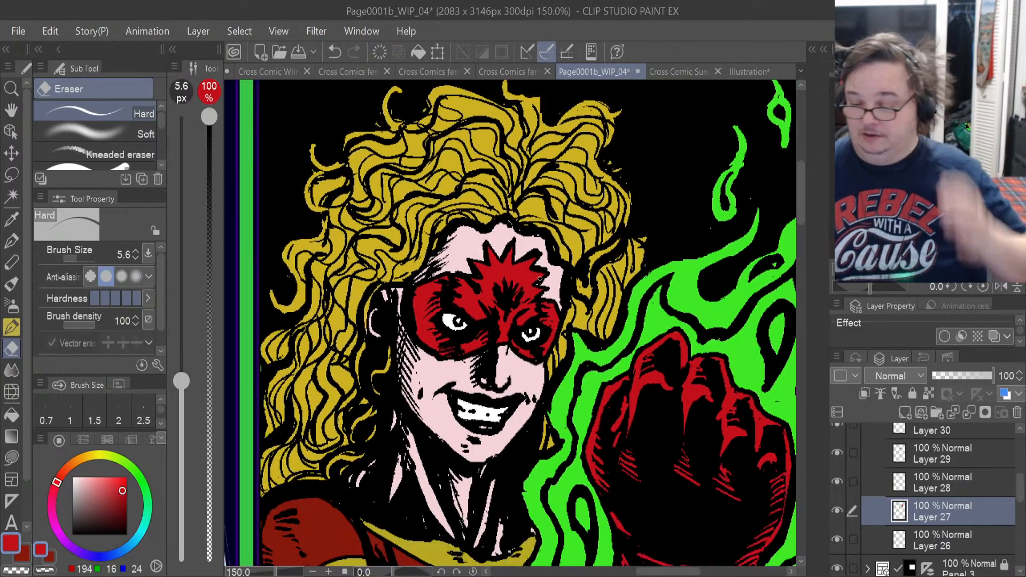
pyautogui.scroll(-2, 539, 278)
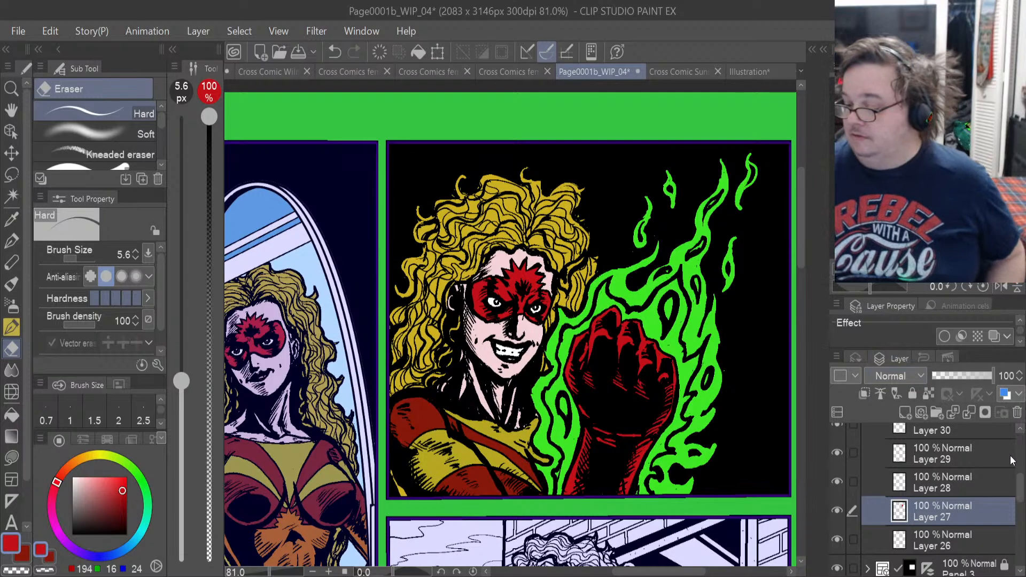
# Collapse Folder 1, which holds the finished colour layers, and rename it sunset.
pyautogui.moveTo(1019, 492); pyautogui.dragTo(1020, 465)
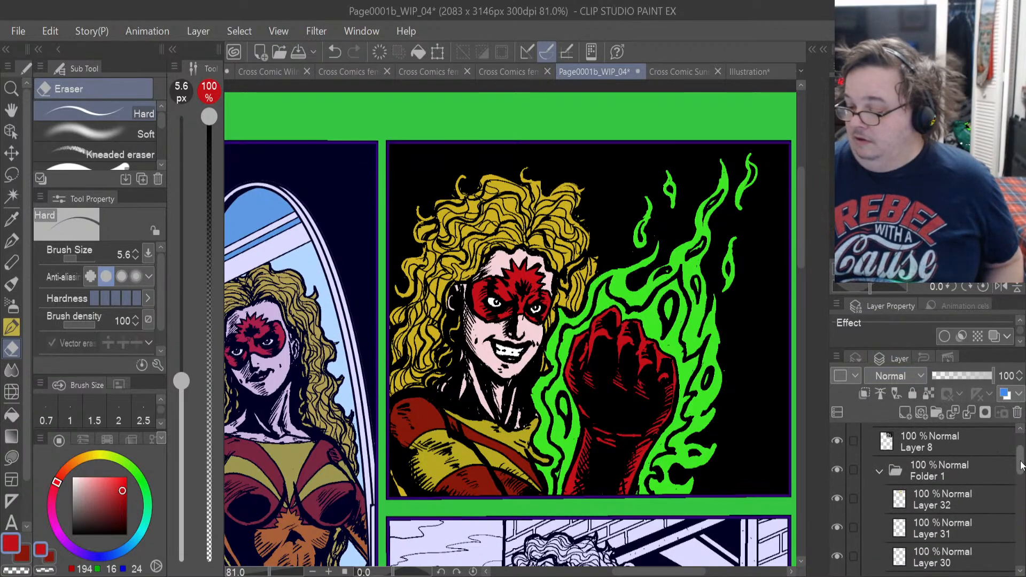
pyautogui.click(878, 472)
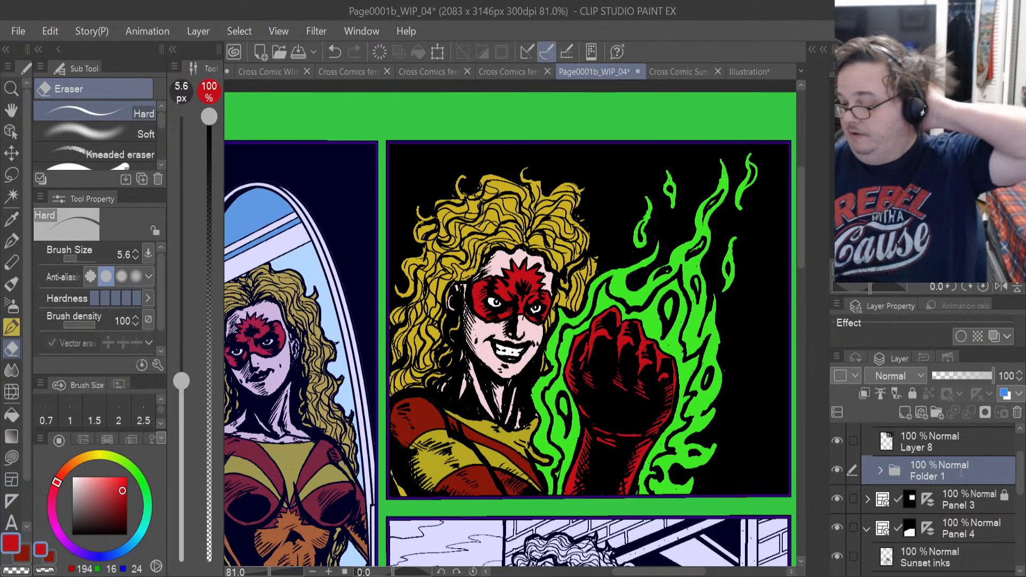
pyautogui.click(953, 452)
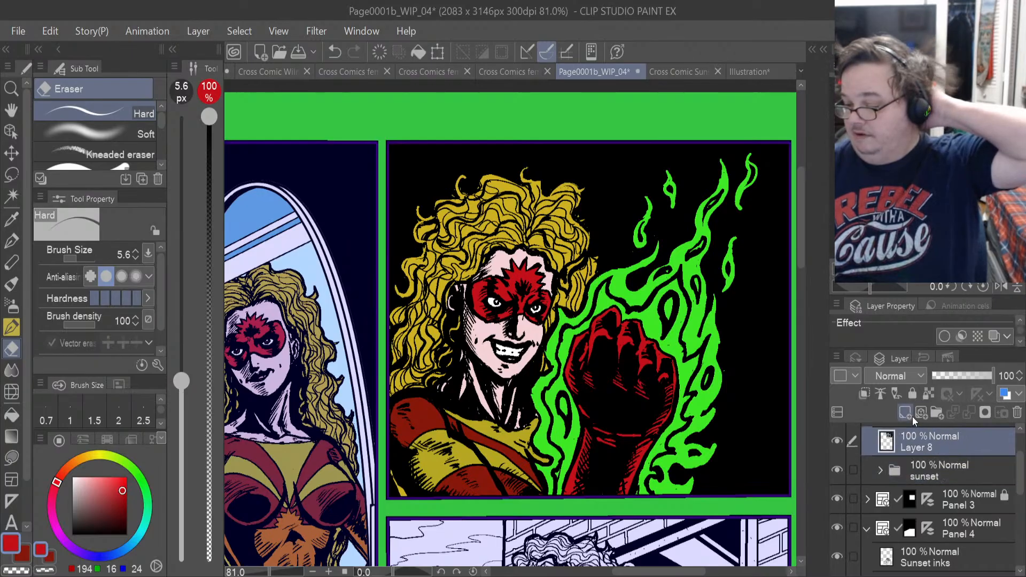
# Create a folder named Fire between Layer 8 and the sunset folder, and add a new raster layer inside it.
pyautogui.click(937, 412)
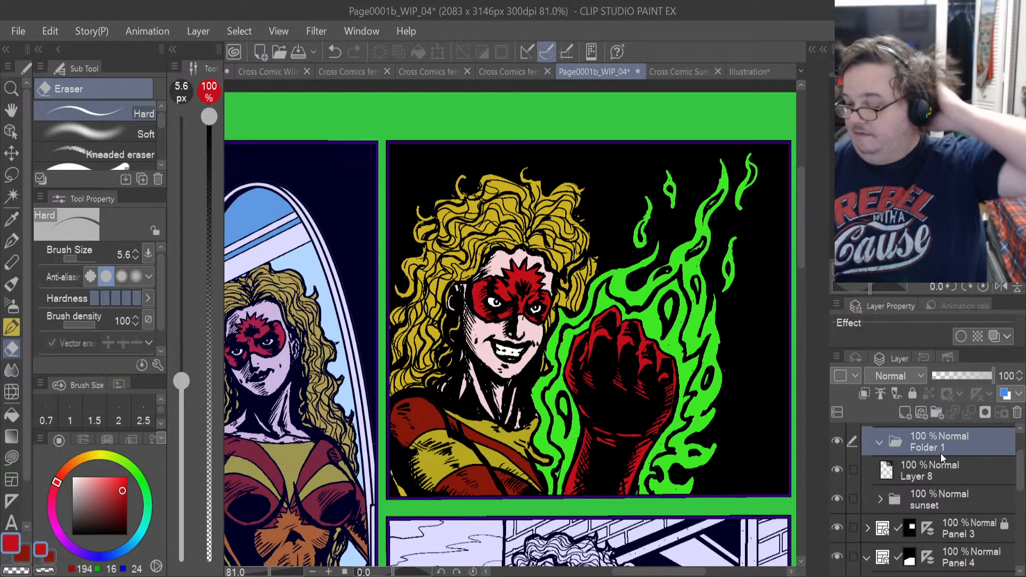
pyautogui.moveTo(939, 445); pyautogui.dragTo(945, 483)
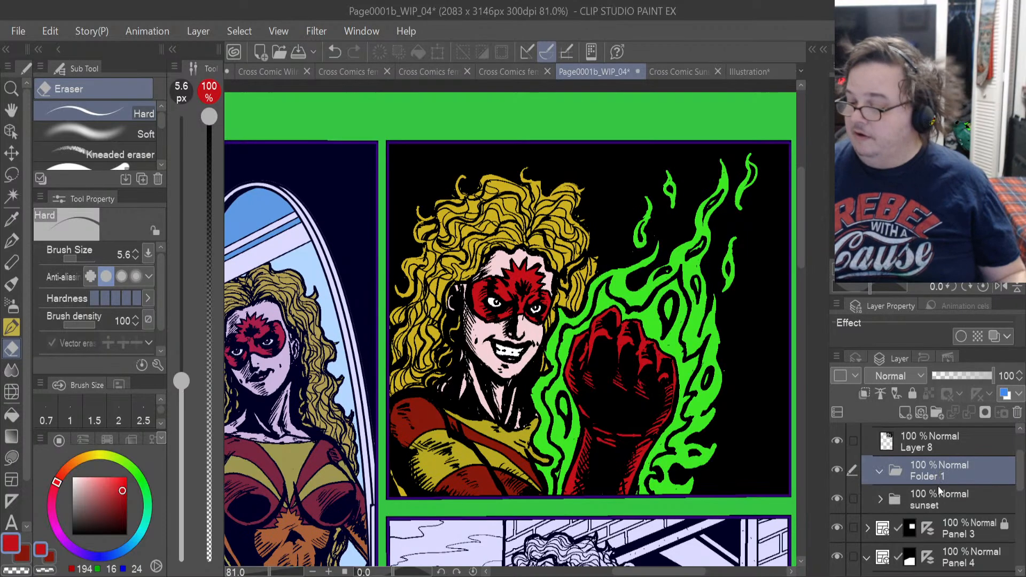
pyautogui.doubleClick(936, 478)
pyautogui.write('Fire')
pyautogui.press('Return')
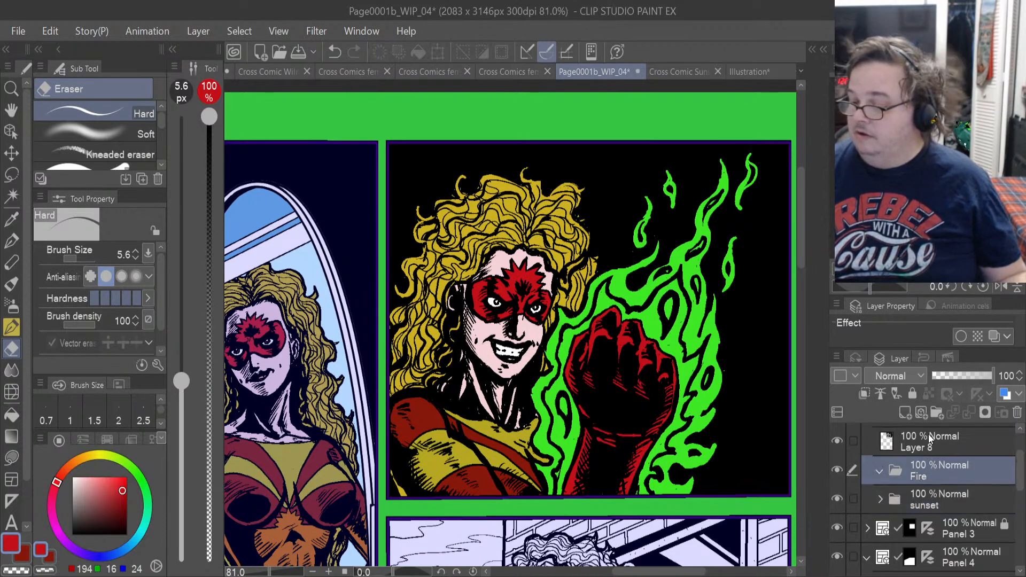
pyautogui.click(906, 410)
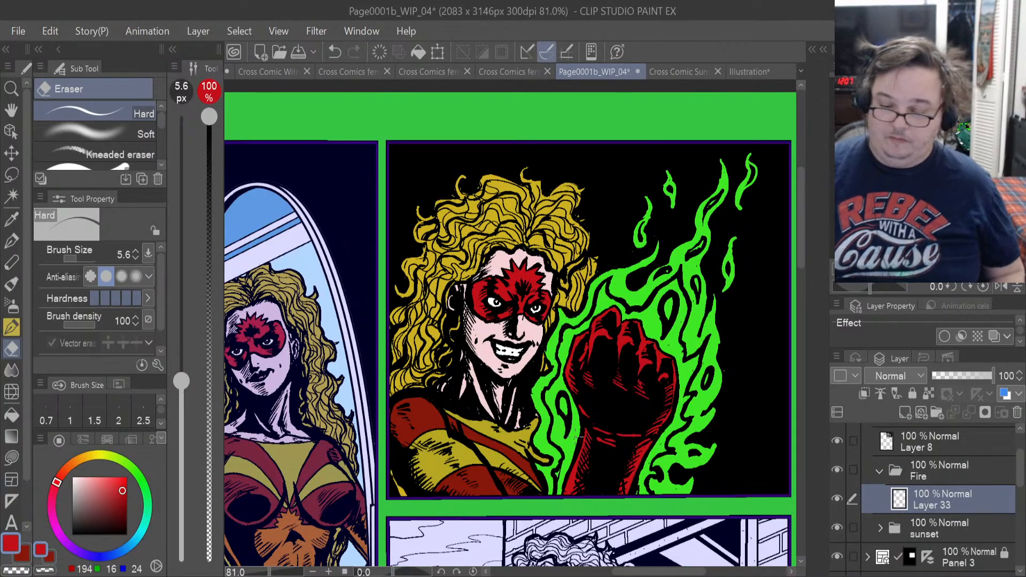
# Set the drawing colour to a muted golden orange (206, 162, 73).
pyautogui.click(83, 458)
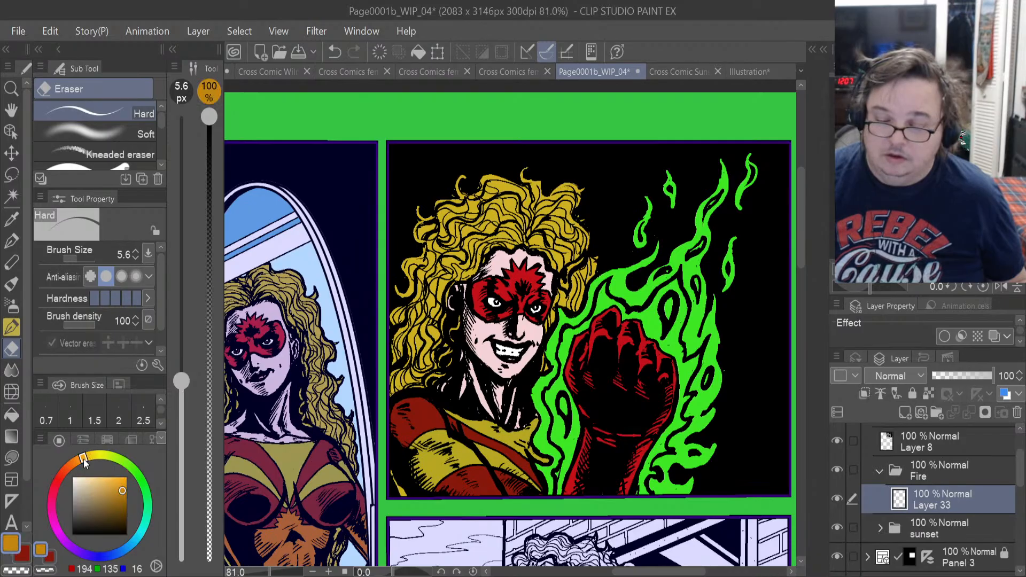
pyautogui.click(109, 481)
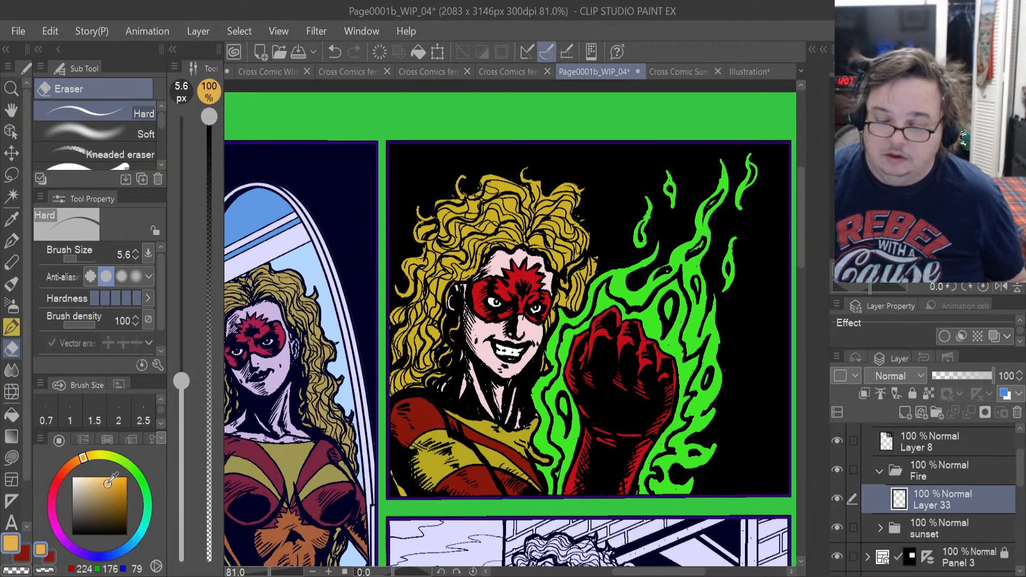
pyautogui.moveTo(108, 482); pyautogui.dragTo(111, 486)
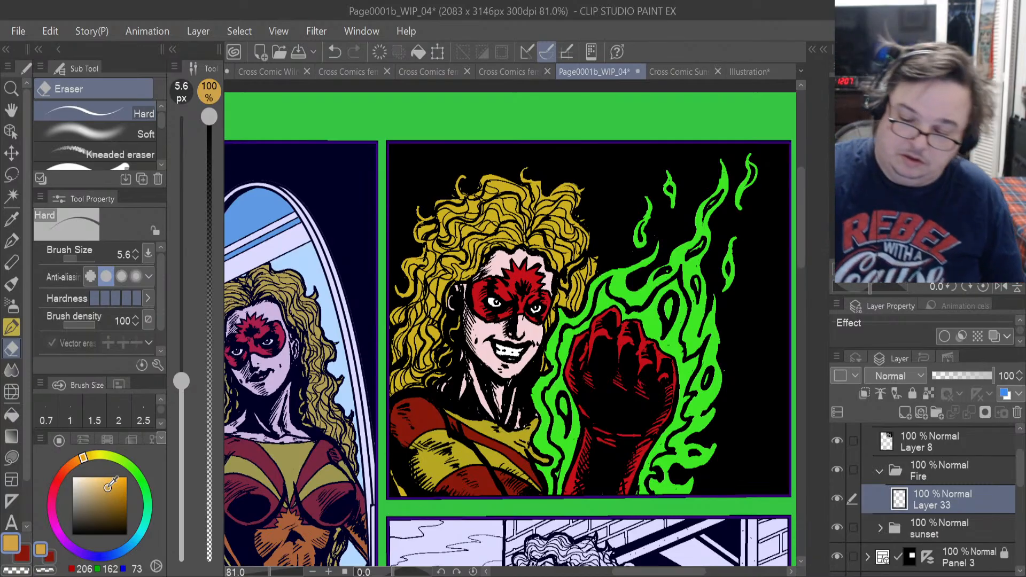
# Lasso-fill the green flames between the woman's shoulder and her raised fist with the orange, from the panel's lower border up to her chin.
pyautogui.press('u')
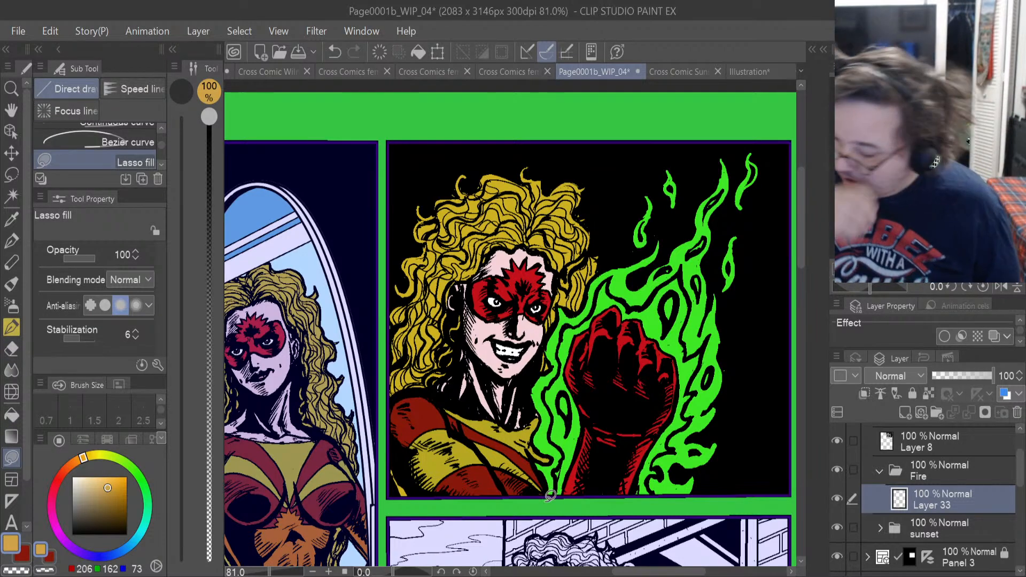
pyautogui.scroll(2, 551, 496)
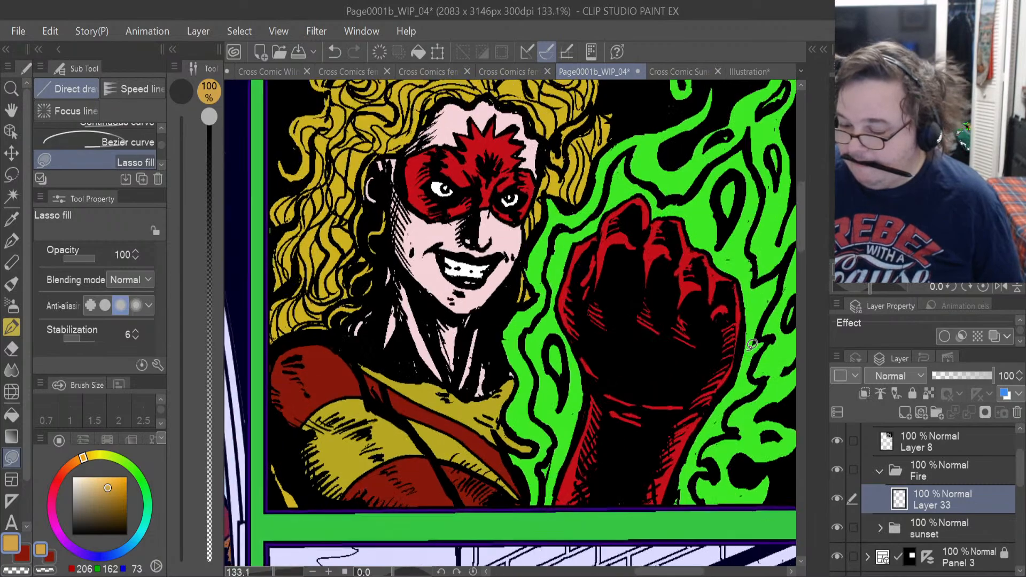
pyautogui.scroll(2, 668, 413)
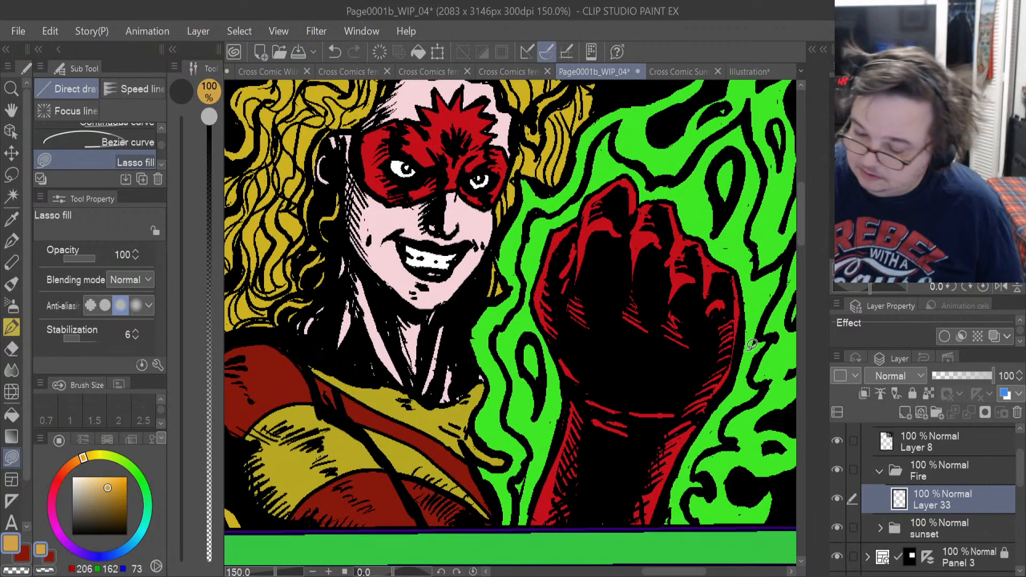
pyautogui.moveTo(502, 519); pyautogui.dragTo(479, 453)
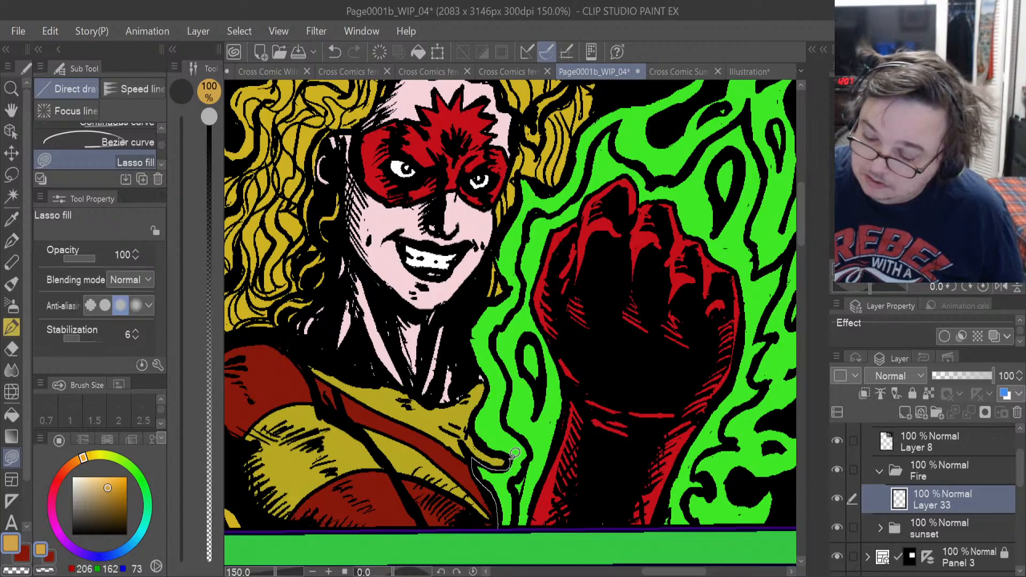
pyautogui.moveTo(475, 424)
pyautogui.mouseDown()
pyautogui.moveTo(481, 409)
pyautogui.moveTo(630, 459)
pyautogui.moveTo(574, 513)
pyautogui.mouseUp()
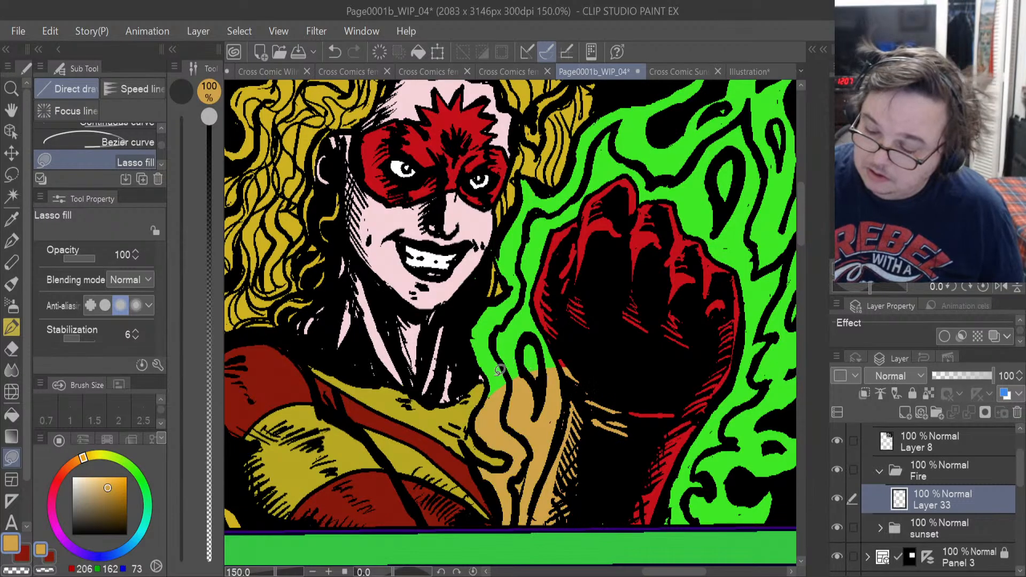
pyautogui.moveTo(506, 392)
pyautogui.mouseDown()
pyautogui.moveTo(486, 404)
pyautogui.moveTo(472, 330)
pyautogui.mouseUp()
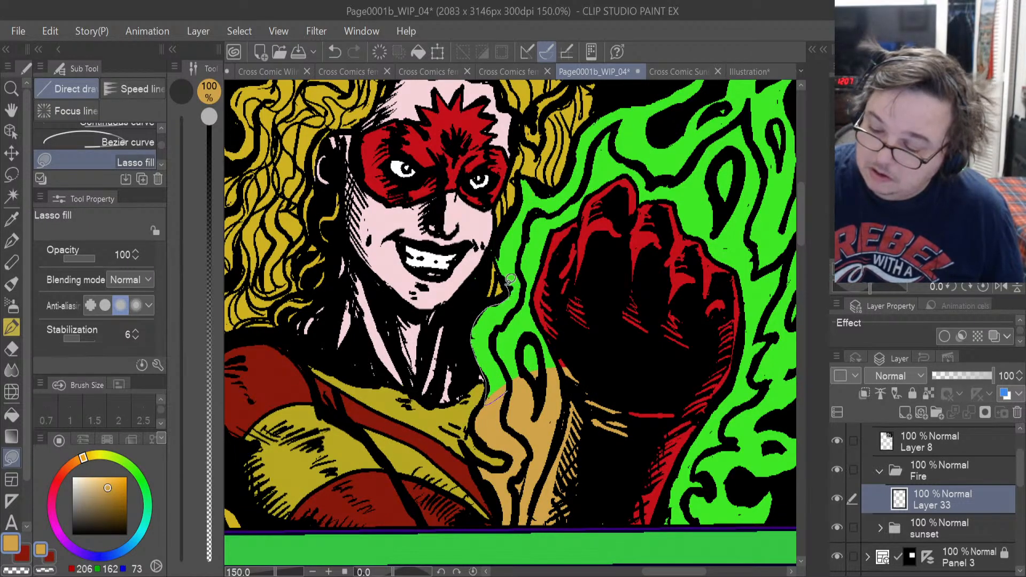
pyautogui.moveTo(510, 279)
pyautogui.mouseDown()
pyautogui.moveTo(592, 232)
pyautogui.moveTo(614, 368)
pyautogui.mouseUp()
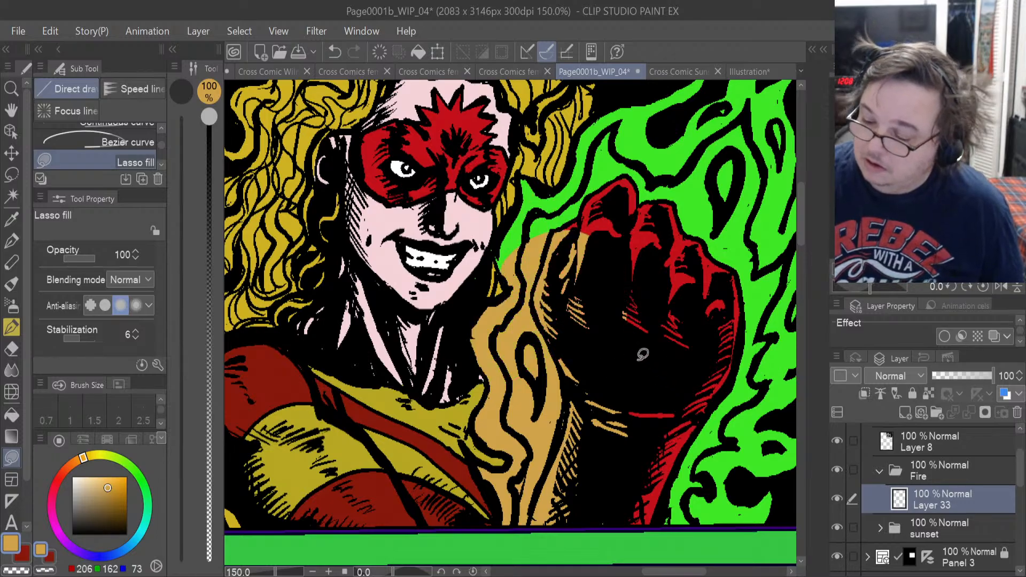
# Lasso-fill the flames beside her face and hair and above the knuckles with the orange, covering the fingers as well.
pyautogui.moveTo(799, 232); pyautogui.dragTo(800, 212)
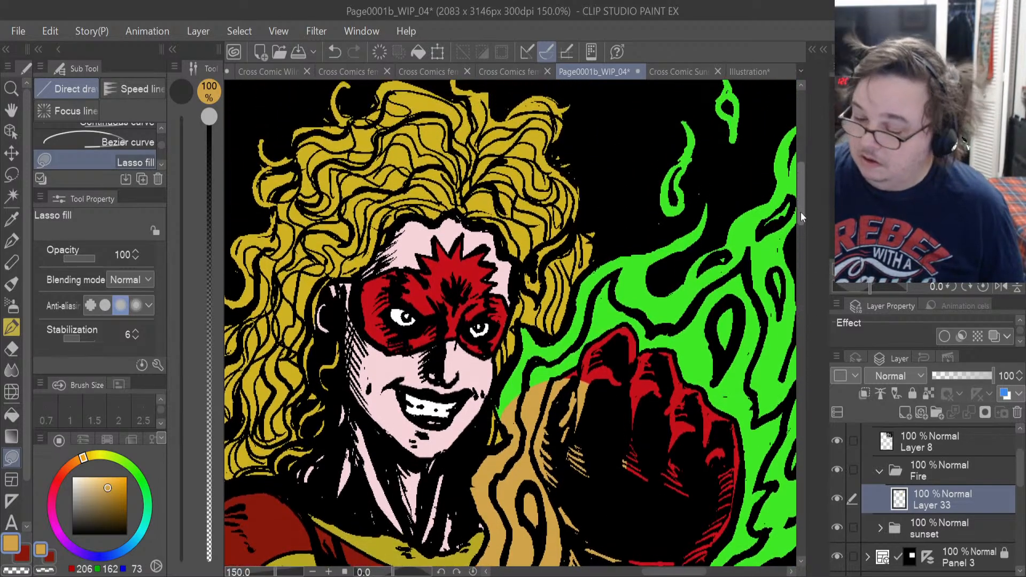
pyautogui.moveTo(513, 427)
pyautogui.mouseDown()
pyautogui.moveTo(498, 398)
pyautogui.moveTo(515, 369)
pyautogui.mouseUp()
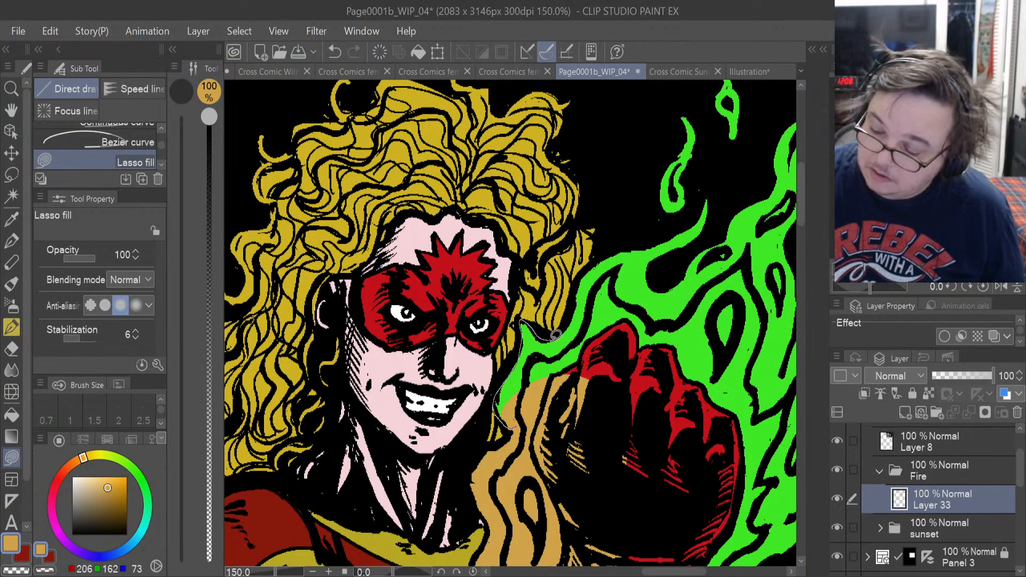
pyautogui.moveTo(556, 335); pyautogui.dragTo(569, 374)
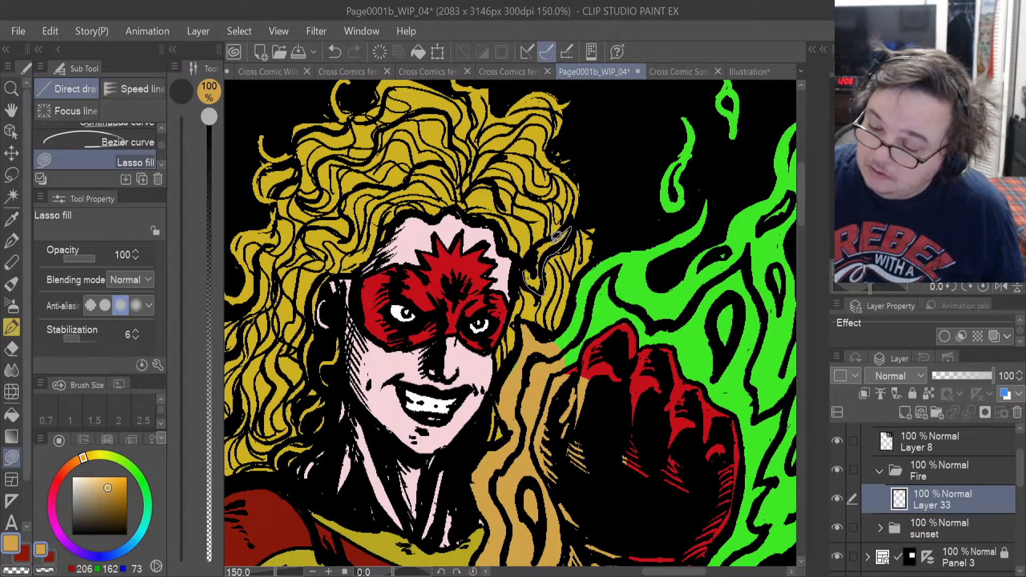
pyautogui.moveTo(532, 261); pyautogui.dragTo(525, 273)
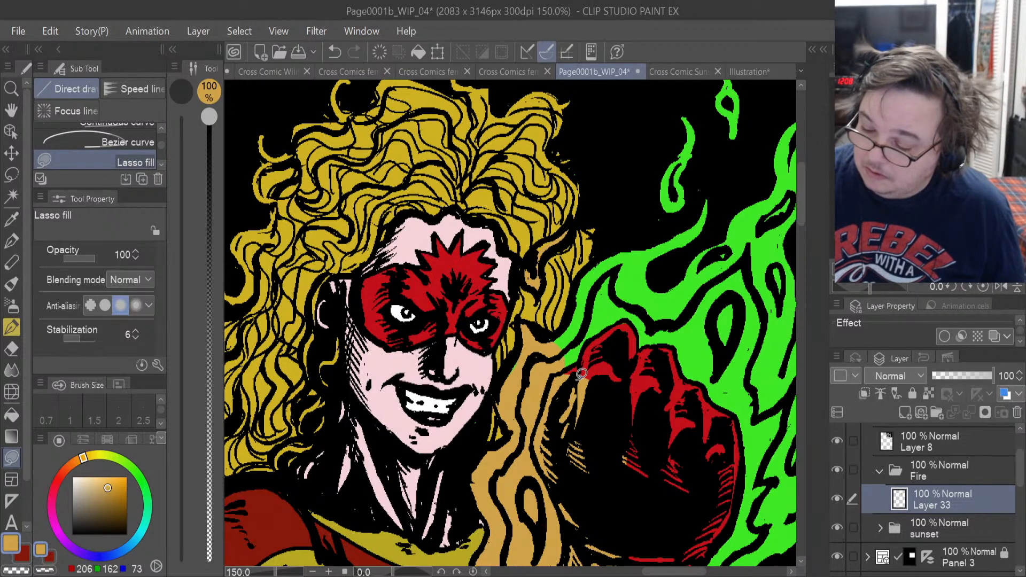
pyautogui.moveTo(577, 382); pyautogui.dragTo(558, 367)
pyautogui.moveTo(562, 324); pyautogui.dragTo(577, 292)
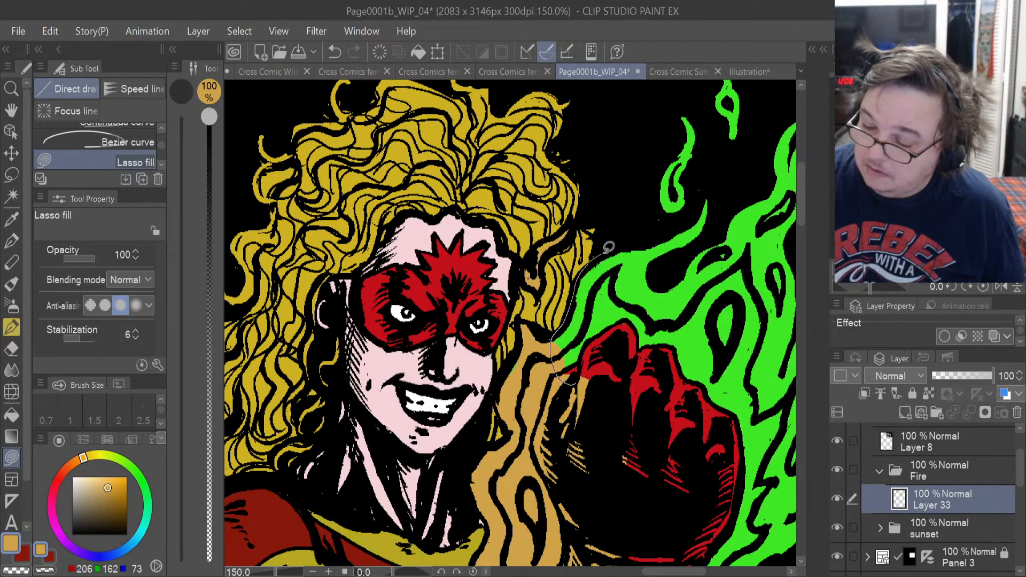
pyautogui.moveTo(608, 246); pyautogui.dragTo(588, 344)
pyautogui.moveTo(588, 494)
pyautogui.mouseDown()
pyautogui.moveTo(627, 498)
pyautogui.moveTo(742, 326)
pyautogui.moveTo(641, 299)
pyautogui.mouseUp()
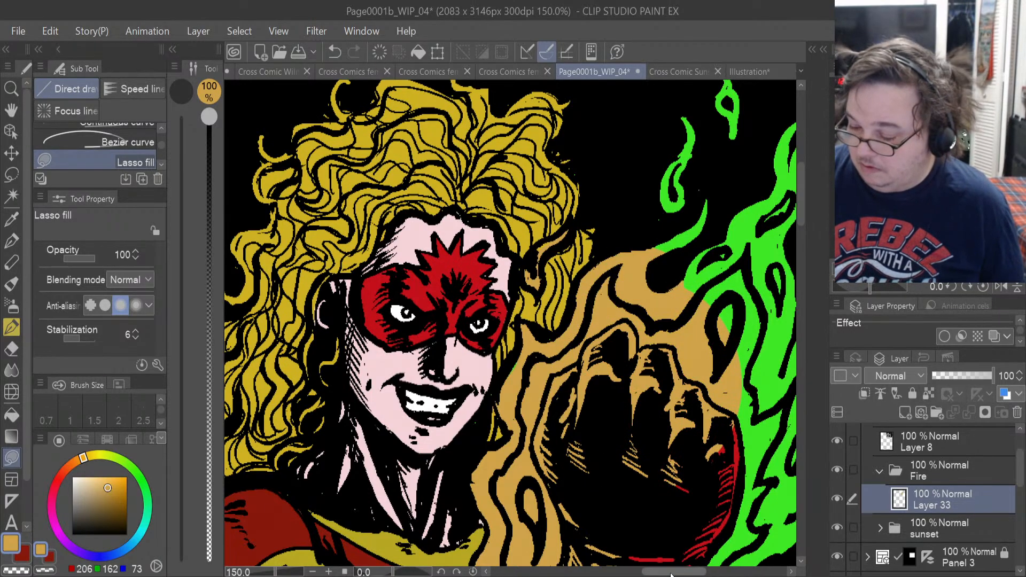
# Lasso-fill the flames along the outer side of the fist and the detached wisp beside them with the orange.
pyautogui.moveTo(671, 575); pyautogui.dragTo(689, 574)
pyautogui.moveTo(588, 552)
pyautogui.mouseDown()
pyautogui.moveTo(645, 555)
pyautogui.moveTo(677, 530)
pyautogui.moveTo(698, 450)
pyautogui.moveTo(685, 417)
pyautogui.moveTo(698, 374)
pyautogui.mouseUp()
pyautogui.moveTo(684, 326)
pyautogui.mouseDown()
pyautogui.moveTo(673, 291)
pyautogui.moveTo(663, 319)
pyautogui.moveTo(660, 282)
pyautogui.moveTo(568, 300)
pyautogui.moveTo(548, 494)
pyautogui.mouseUp()
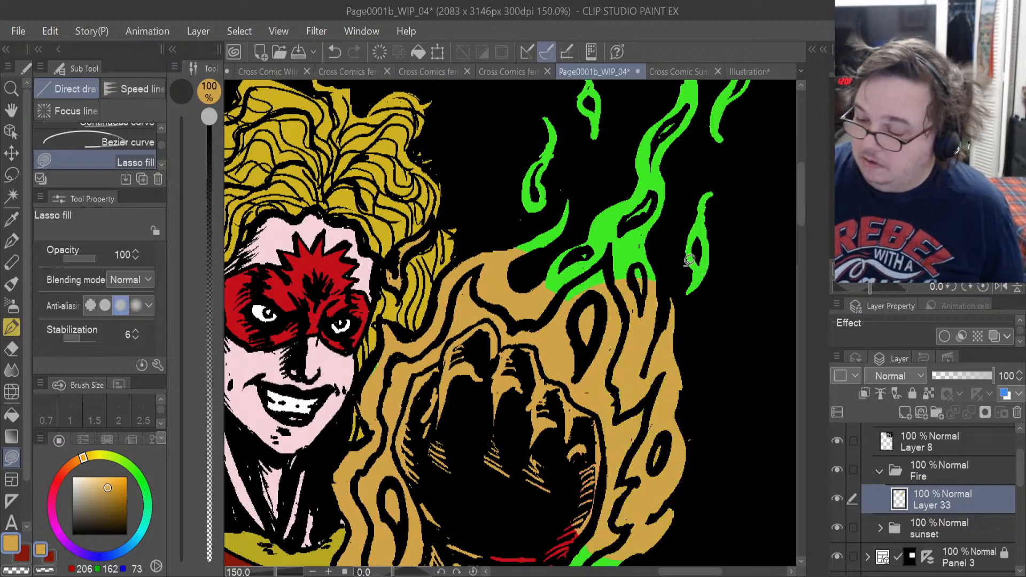
pyautogui.moveTo(683, 267)
pyautogui.mouseDown()
pyautogui.moveTo(684, 295)
pyautogui.moveTo(705, 287)
pyautogui.moveTo(715, 270)
pyautogui.moveTo(715, 192)
pyautogui.moveTo(704, 192)
pyautogui.moveTo(686, 228)
pyautogui.moveTo(685, 292)
pyautogui.mouseUp()
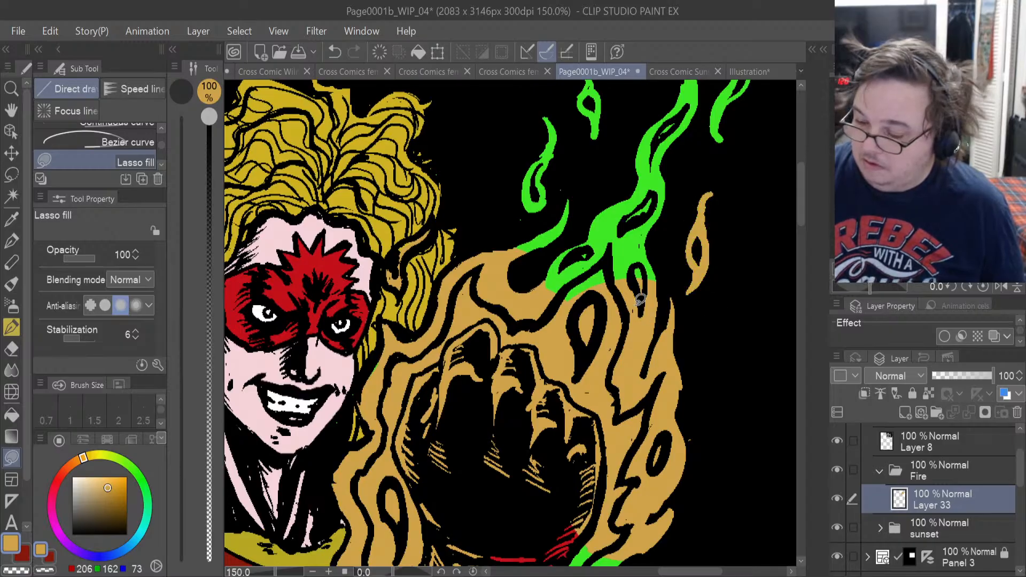
pyautogui.click(801, 229)
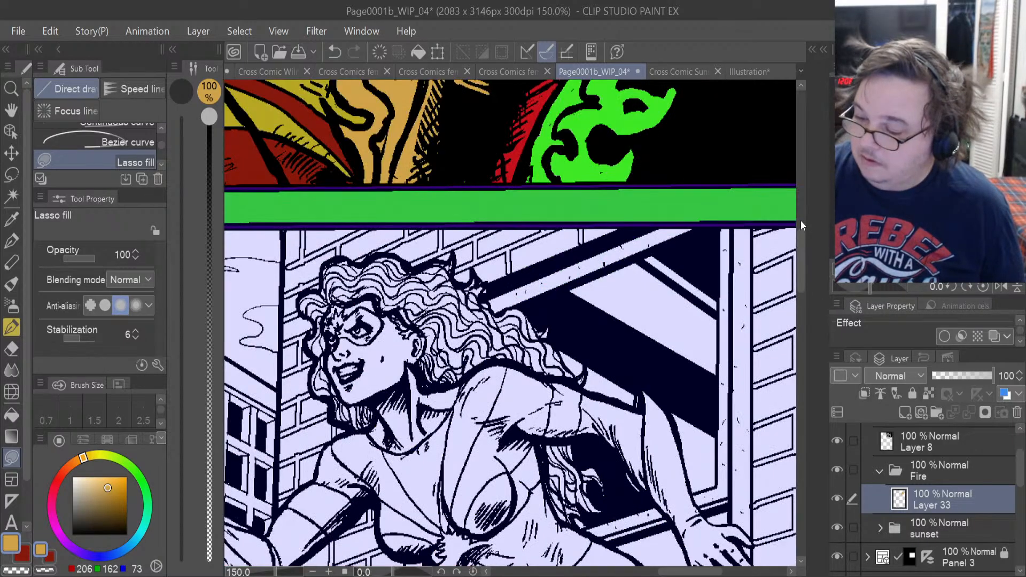
# Lasso-fill the tall green flame above the knuckles and the detached wisps on both sides of it with the orange.
pyautogui.moveTo(803, 271); pyautogui.dragTo(811, 185)
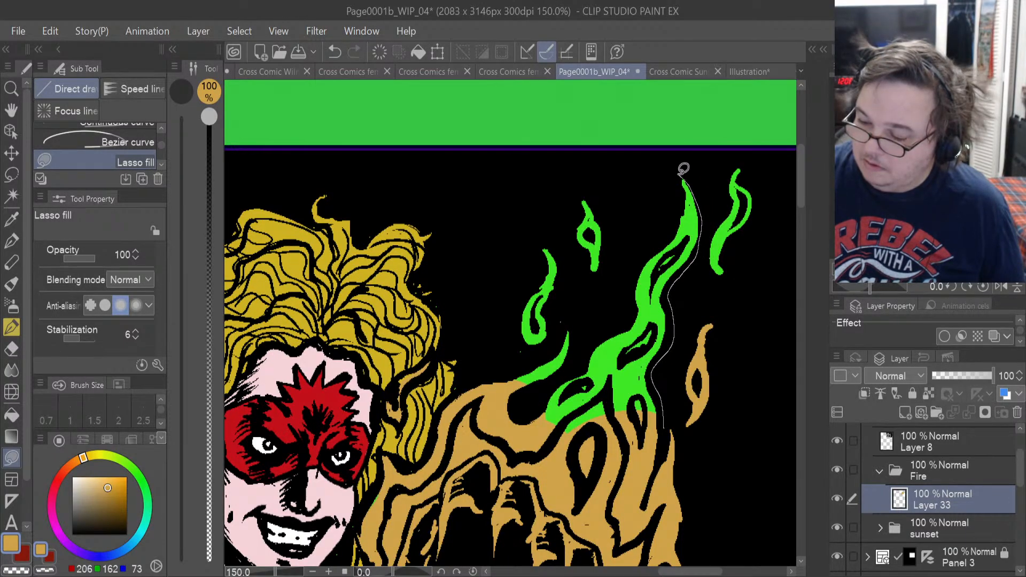
pyautogui.moveTo(683, 169); pyautogui.dragTo(684, 211)
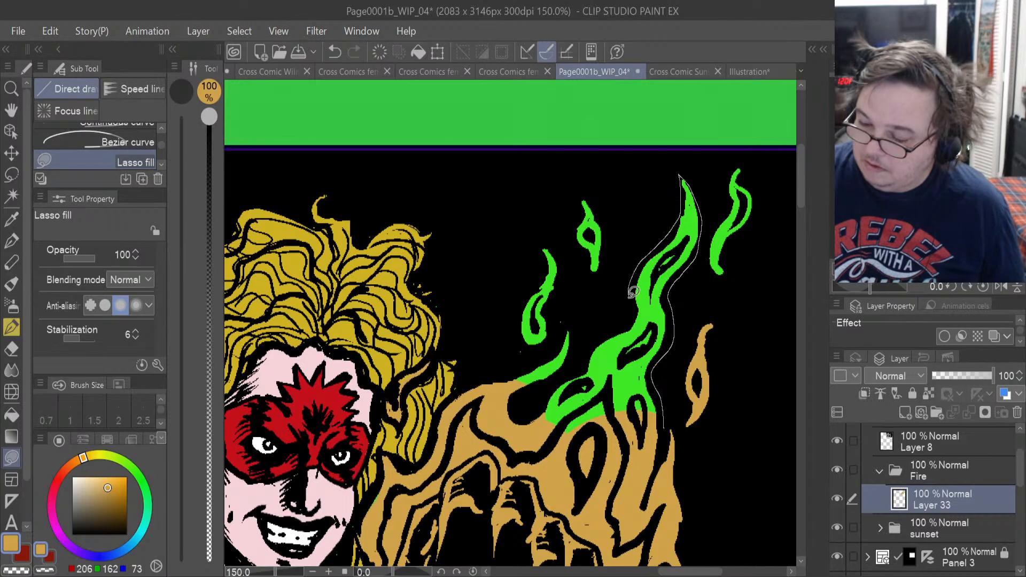
pyautogui.moveTo(587, 356)
pyautogui.mouseDown()
pyautogui.moveTo(537, 398)
pyautogui.moveTo(572, 332)
pyautogui.moveTo(515, 393)
pyautogui.moveTo(558, 352)
pyautogui.mouseUp()
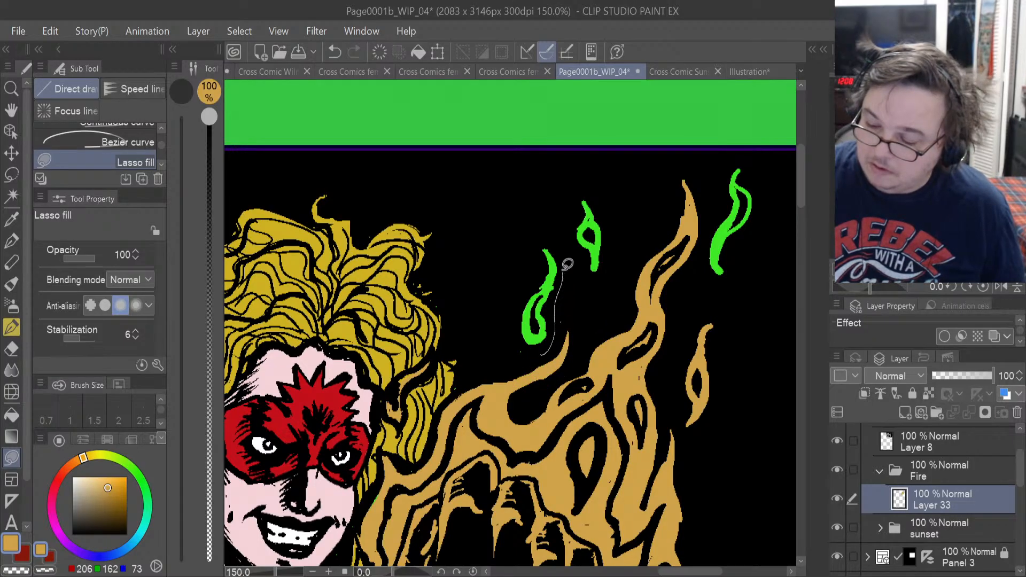
pyautogui.moveTo(567, 264)
pyautogui.mouseDown()
pyautogui.moveTo(508, 340)
pyautogui.moveTo(537, 354)
pyautogui.mouseUp()
pyautogui.moveTo(597, 210)
pyautogui.mouseDown()
pyautogui.moveTo(576, 216)
pyautogui.moveTo(601, 184)
pyautogui.mouseUp()
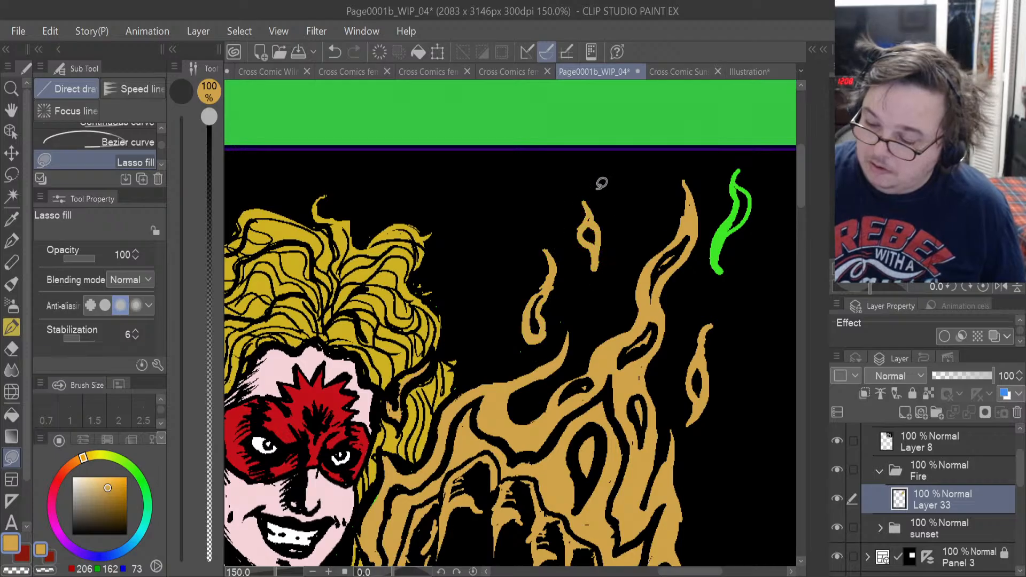
pyautogui.moveTo(730, 175)
pyautogui.mouseDown()
pyautogui.moveTo(718, 219)
pyautogui.moveTo(733, 278)
pyautogui.moveTo(770, 203)
pyautogui.moveTo(732, 172)
pyautogui.mouseUp()
# Lasso-fill the remaining red areas of the wrist, forearm and outer edge of the fist with the orange.
pyautogui.moveTo(802, 195); pyautogui.dragTo(806, 246)
pyautogui.moveTo(526, 446); pyautogui.dragTo(607, 441)
pyautogui.moveTo(648, 400)
pyautogui.mouseDown()
pyautogui.moveTo(684, 349)
pyautogui.moveTo(568, 312)
pyautogui.moveTo(526, 398)
pyautogui.mouseUp()
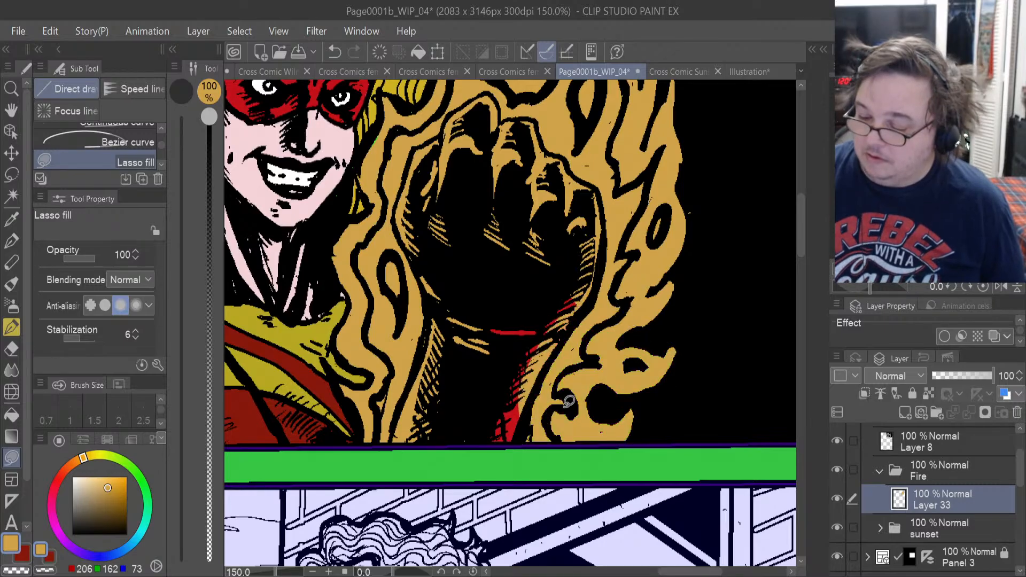
pyautogui.moveTo(593, 276)
pyautogui.mouseDown()
pyautogui.moveTo(433, 359)
pyautogui.moveTo(481, 427)
pyautogui.moveTo(515, 445)
pyautogui.moveTo(594, 276)
pyautogui.mouseUp()
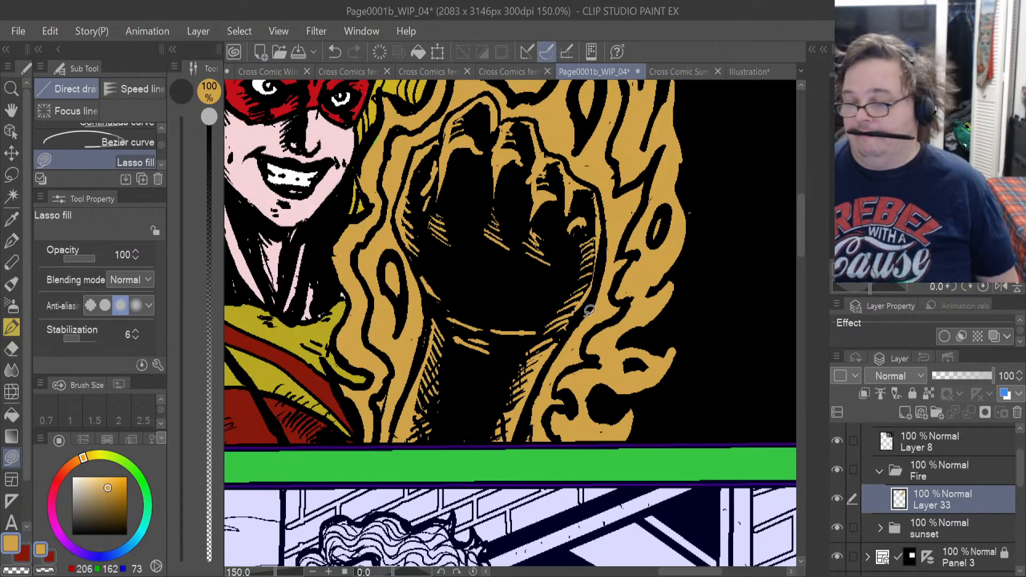
pyautogui.scroll(-2, 577, 305)
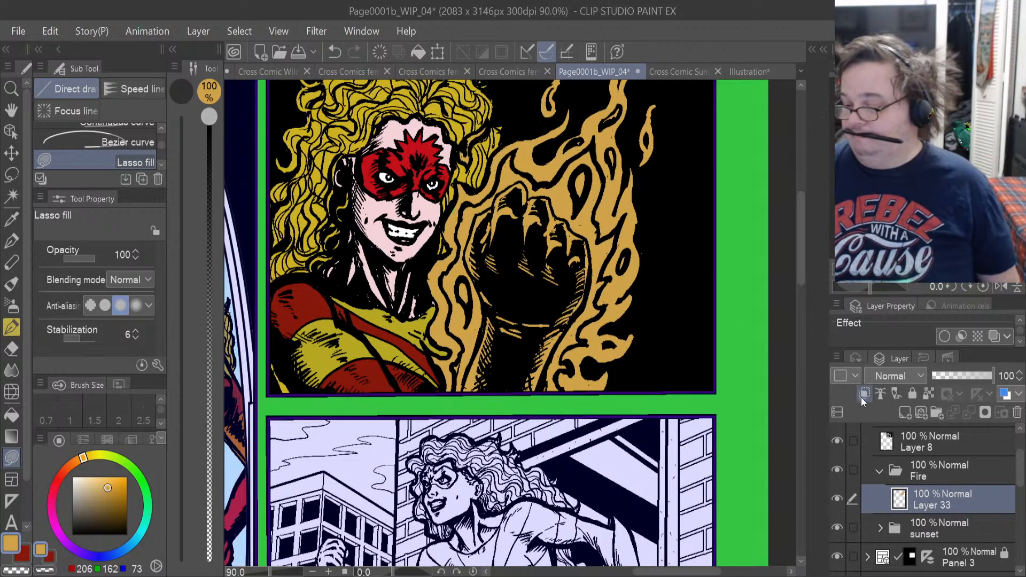
# On a new layer above the flame flats, airbrush reddish orange (199, 95, 62) over the fist and flames with a 373.3 px Soft brush.
pyautogui.click(903, 412)
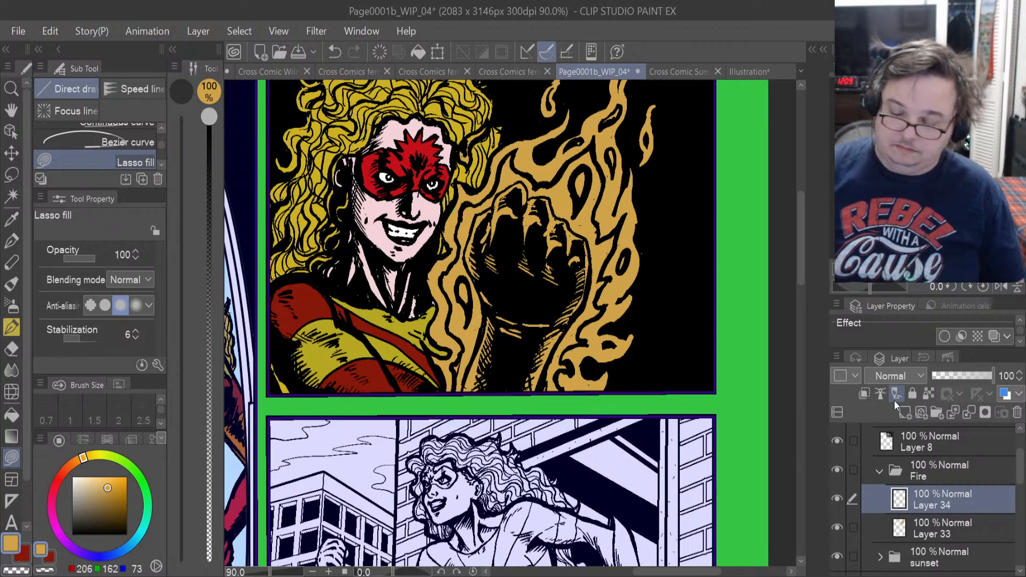
pyautogui.click(69, 477)
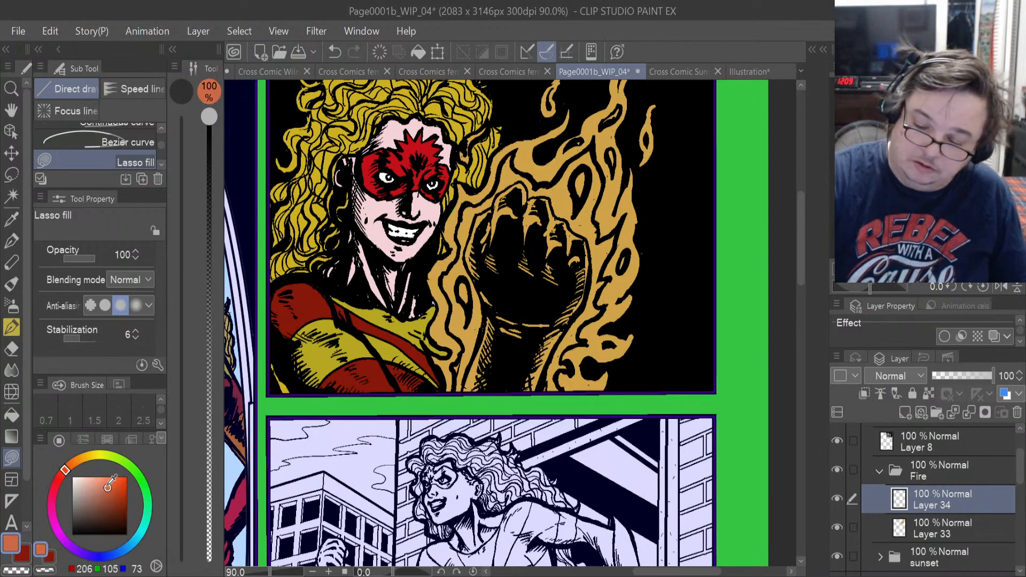
pyautogui.click(110, 489)
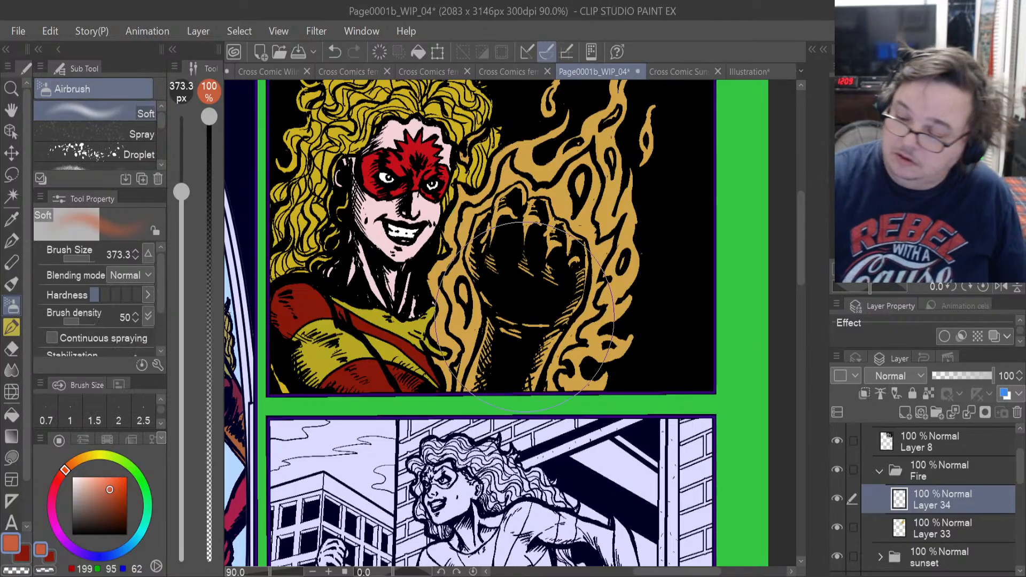
pyautogui.moveTo(527, 280)
pyautogui.mouseDown()
pyautogui.moveTo(507, 300)
pyautogui.moveTo(521, 281)
pyautogui.moveTo(586, 319)
pyautogui.moveTo(582, 300)
pyautogui.moveTo(613, 277)
pyautogui.moveTo(599, 219)
pyautogui.moveTo(581, 199)
pyautogui.moveTo(606, 142)
pyautogui.mouseUp()
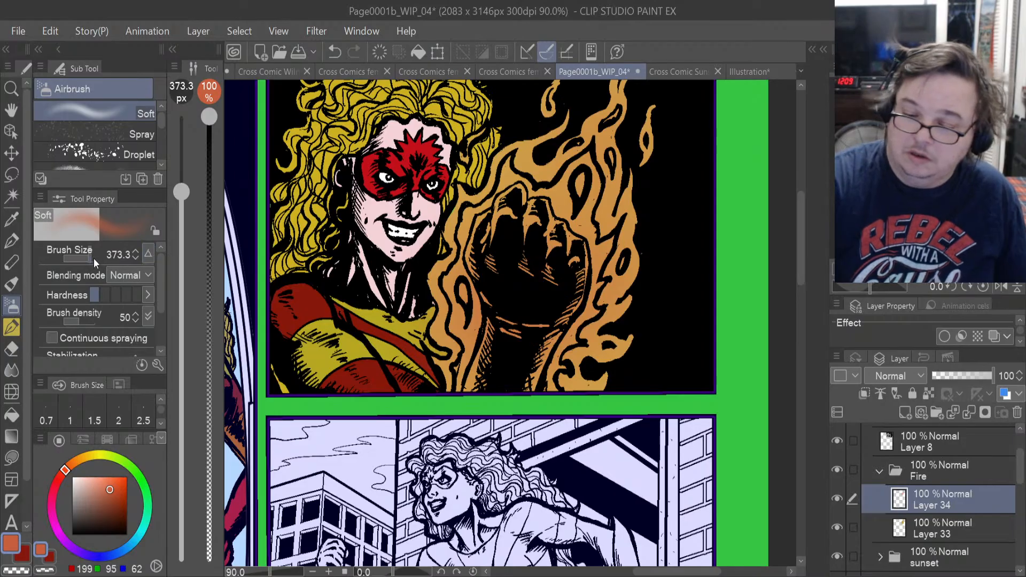
# Shade the flame edges and tips with reddish orange using the Soft airbrush at 97.5 px, and undo the last stroke.
pyautogui.moveTo(92, 261); pyautogui.dragTo(84, 262)
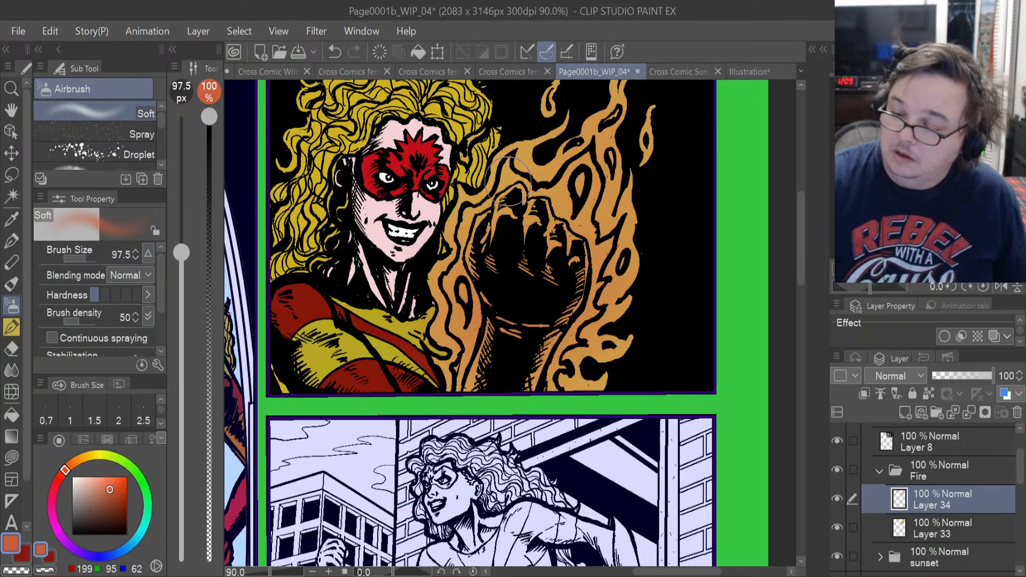
pyautogui.moveTo(535, 142); pyautogui.dragTo(561, 118)
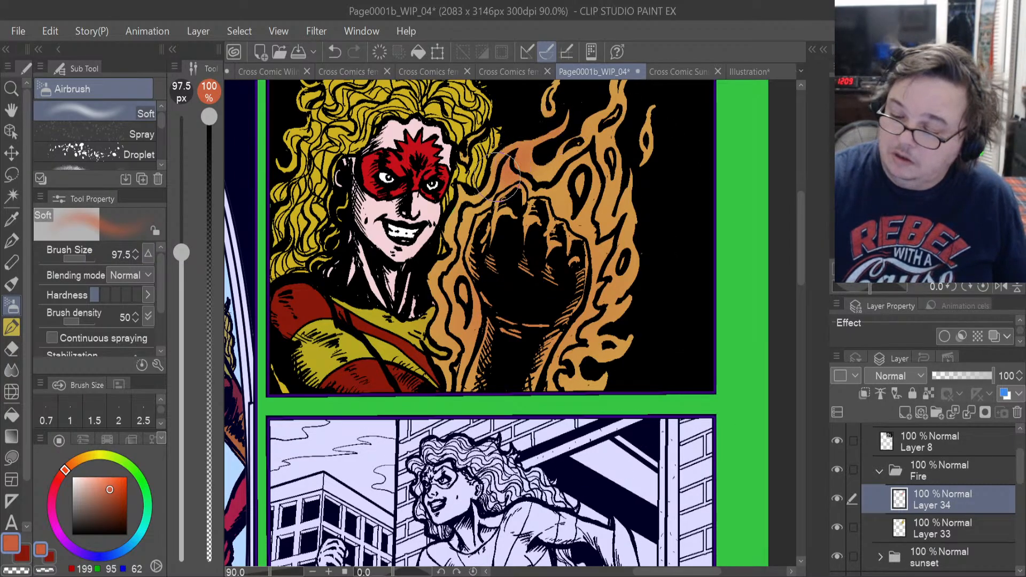
pyautogui.moveTo(464, 182)
pyautogui.mouseDown()
pyautogui.moveTo(466, 285)
pyautogui.moveTo(504, 331)
pyautogui.moveTo(550, 339)
pyautogui.moveTo(576, 379)
pyautogui.moveTo(603, 384)
pyautogui.moveTo(633, 310)
pyautogui.moveTo(626, 272)
pyautogui.moveTo(624, 303)
pyautogui.moveTo(650, 154)
pyautogui.mouseUp()
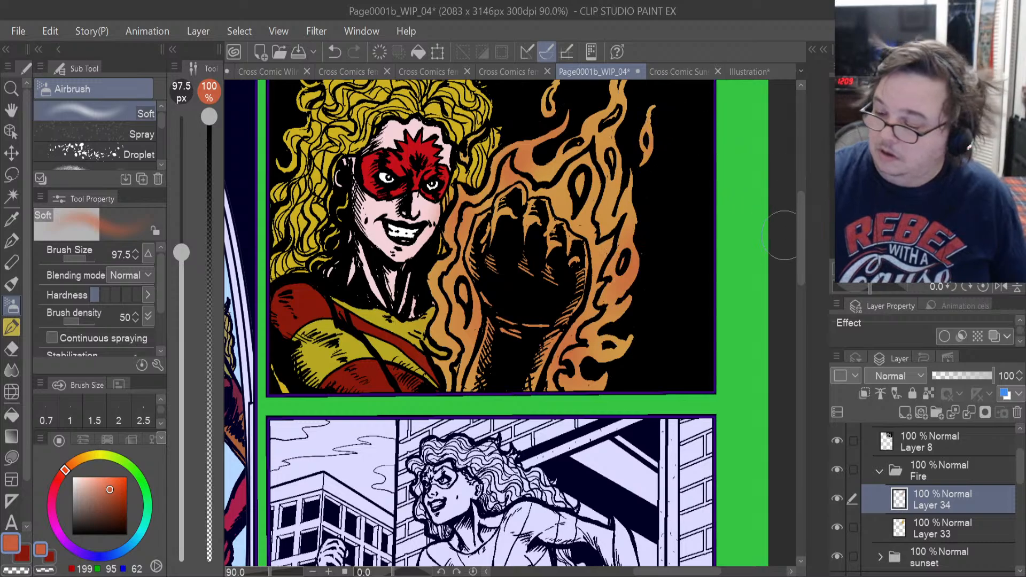
pyautogui.moveTo(800, 266); pyautogui.dragTo(800, 225)
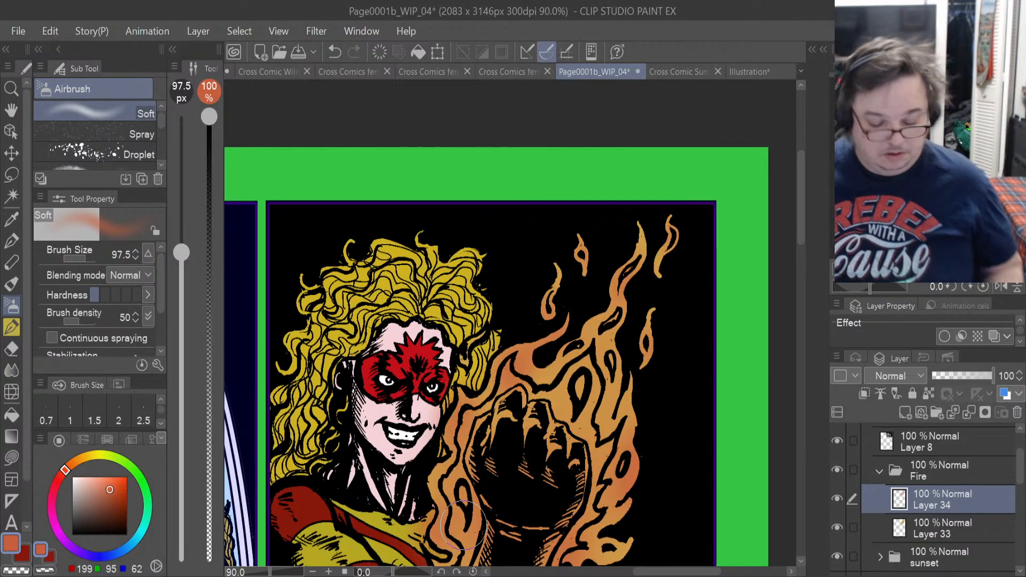
pyautogui.hotkey('ctrl', 'z')
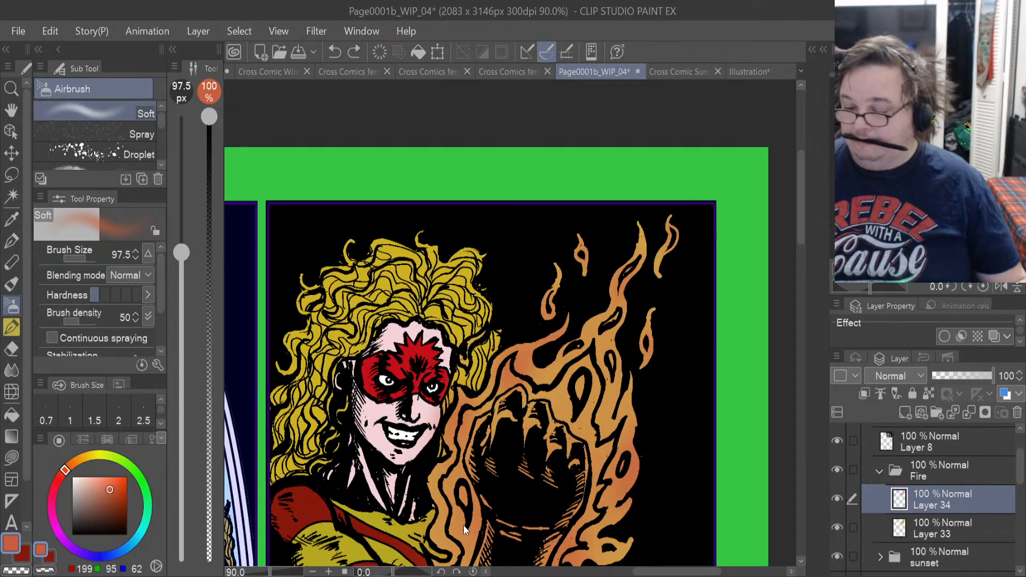
# Switch to the orange flats layer in the Fire folder and restore the selection around the flames and detached wisps.
pyautogui.click(950, 530)
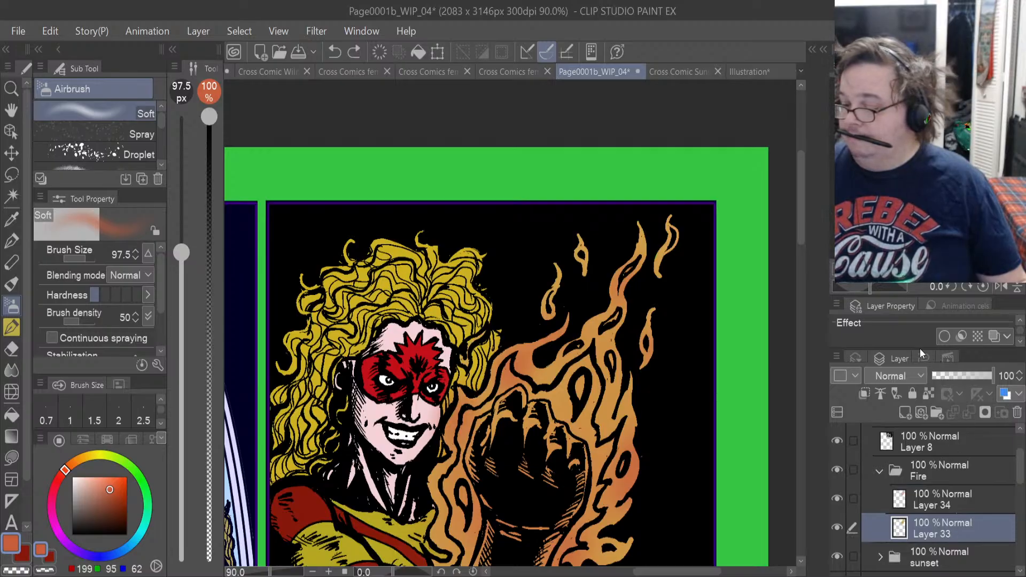
pyautogui.hotkey('ctrl', 'shift', 'd')
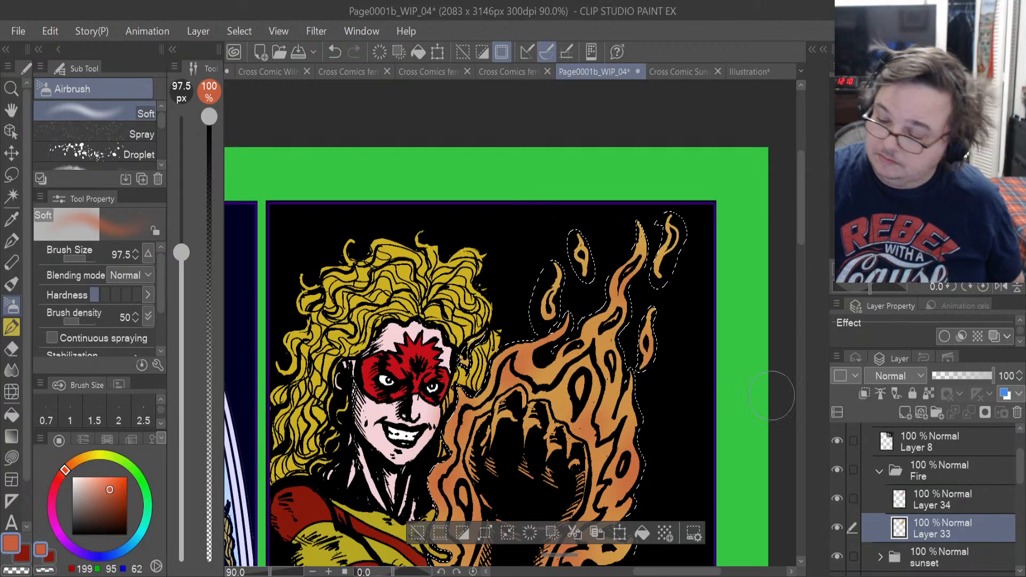
pyautogui.moveTo(799, 237); pyautogui.dragTo(802, 261)
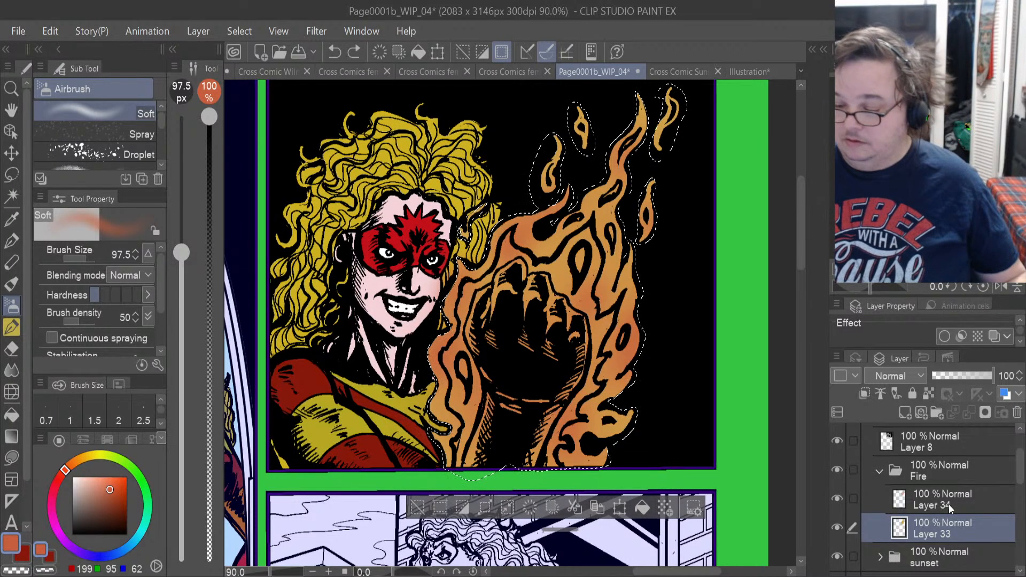
pyautogui.hotkey('ctrl', 'z')
pyautogui.hotkey('ctrl', 'd')
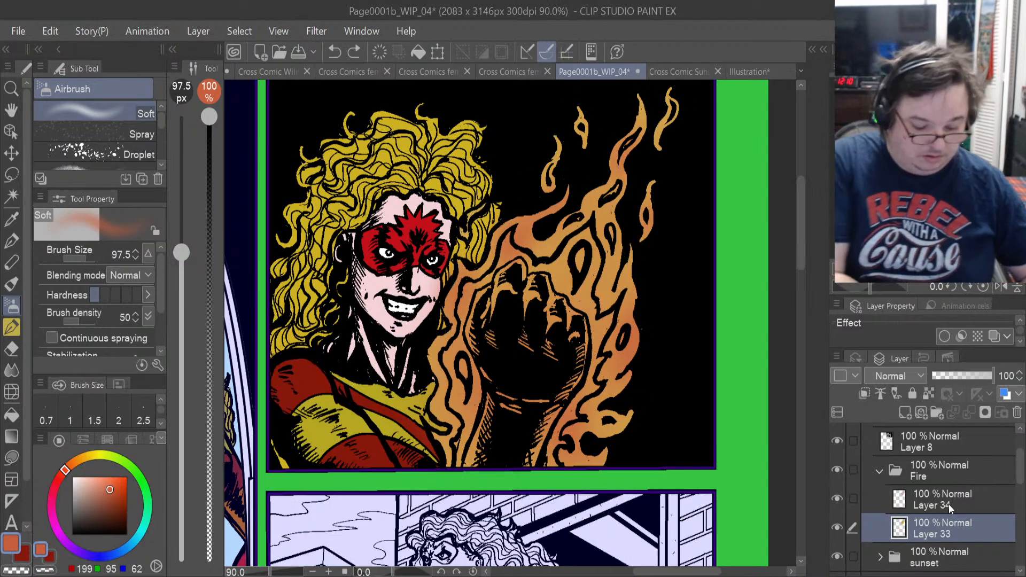
pyautogui.hotkey('ctrl', 'z')
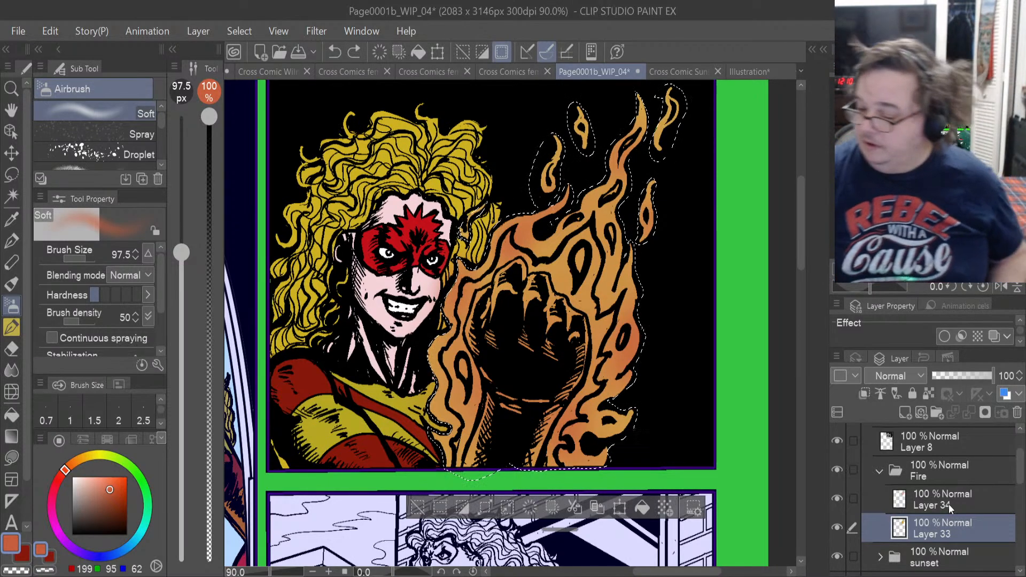
# On Layer 34, airbrush more reddish orange inside the selection along the flames on both sides of the fist.
pyautogui.click(934, 501)
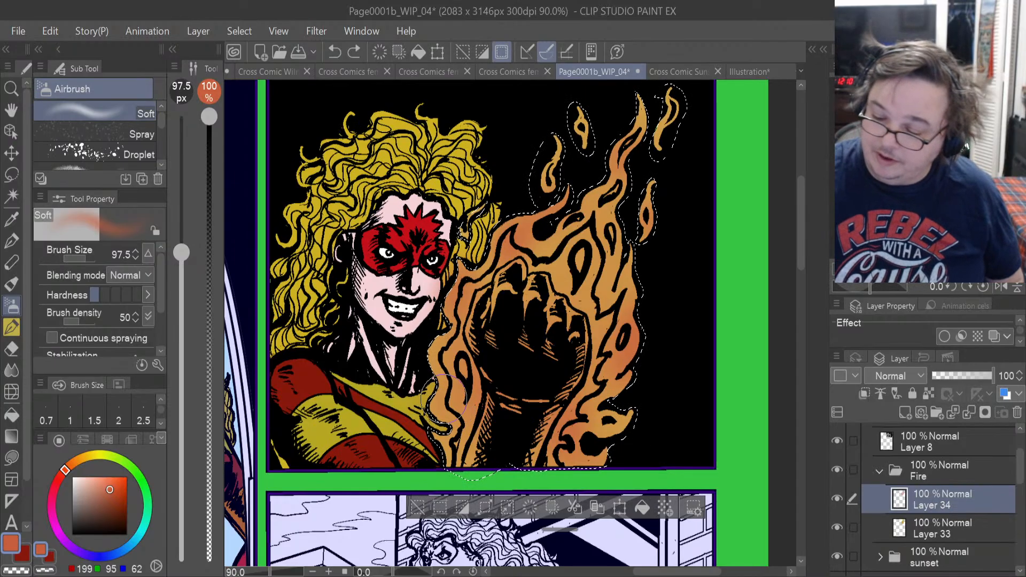
pyautogui.moveTo(444, 369)
pyautogui.mouseDown()
pyautogui.moveTo(447, 343)
pyautogui.moveTo(439, 359)
pyautogui.mouseUp()
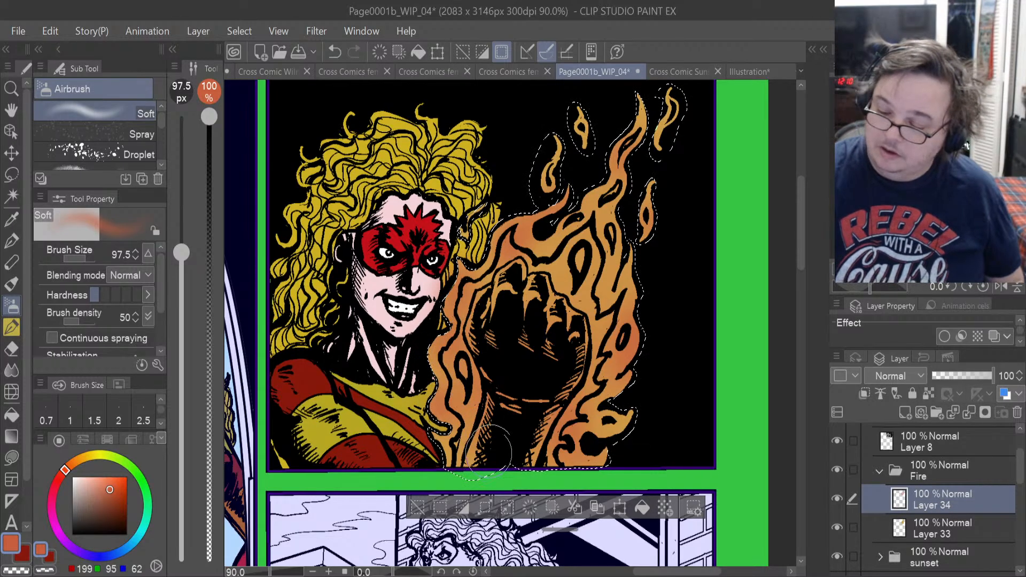
pyautogui.moveTo(596, 286); pyautogui.dragTo(591, 311)
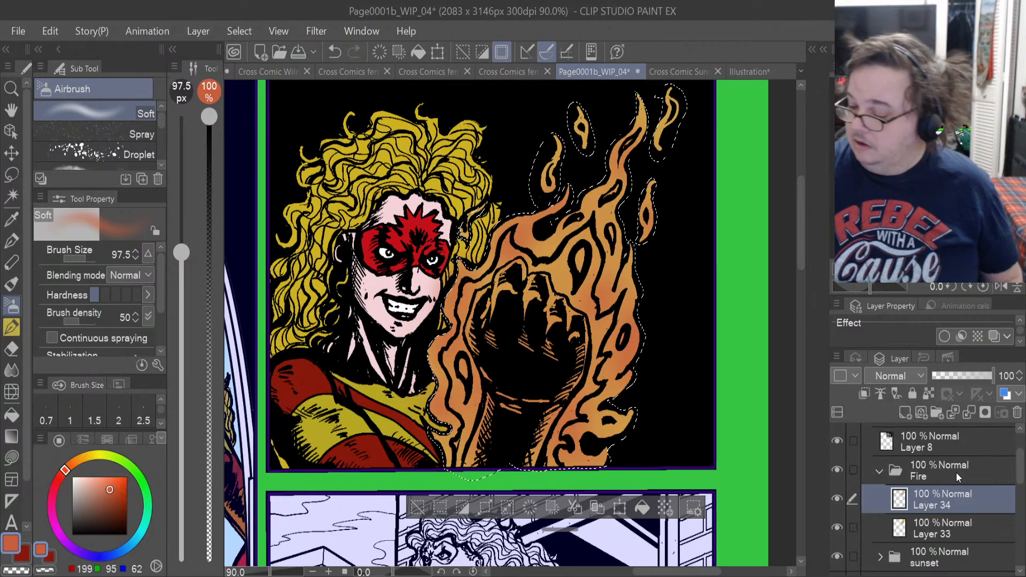
# Airbrush pale yellow (224, 226, 102) highlights over the selected flames on a new layer above the reddish shading, and clear the selection.
pyautogui.click(904, 412)
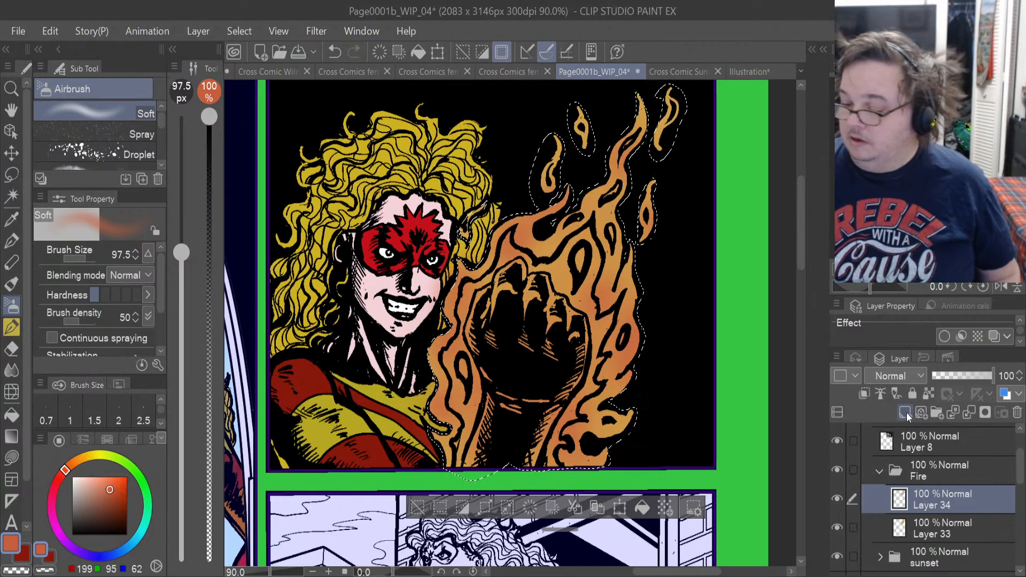
pyautogui.click(105, 456)
pyautogui.moveTo(112, 486); pyautogui.dragTo(102, 483)
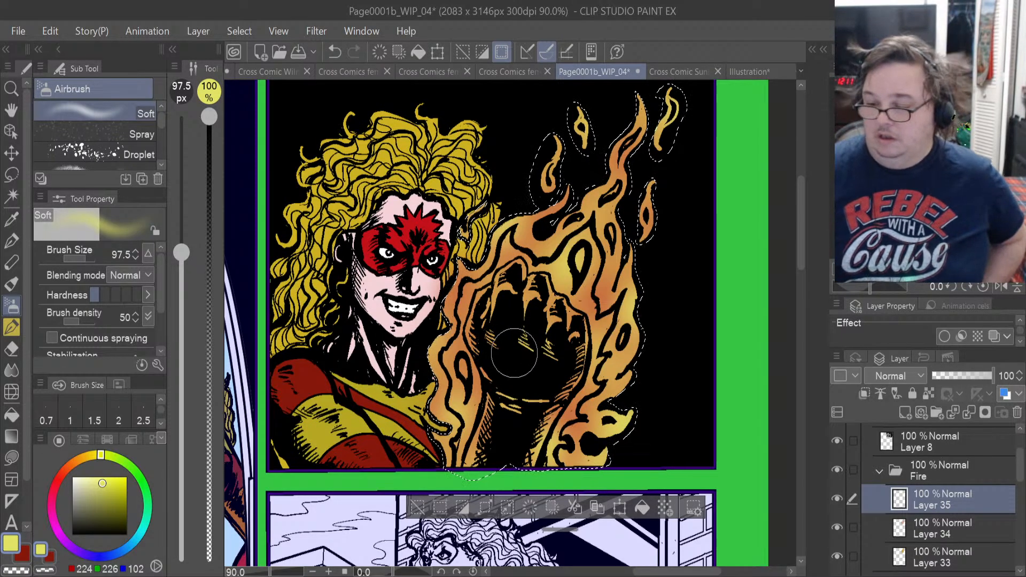
pyautogui.click(12, 174)
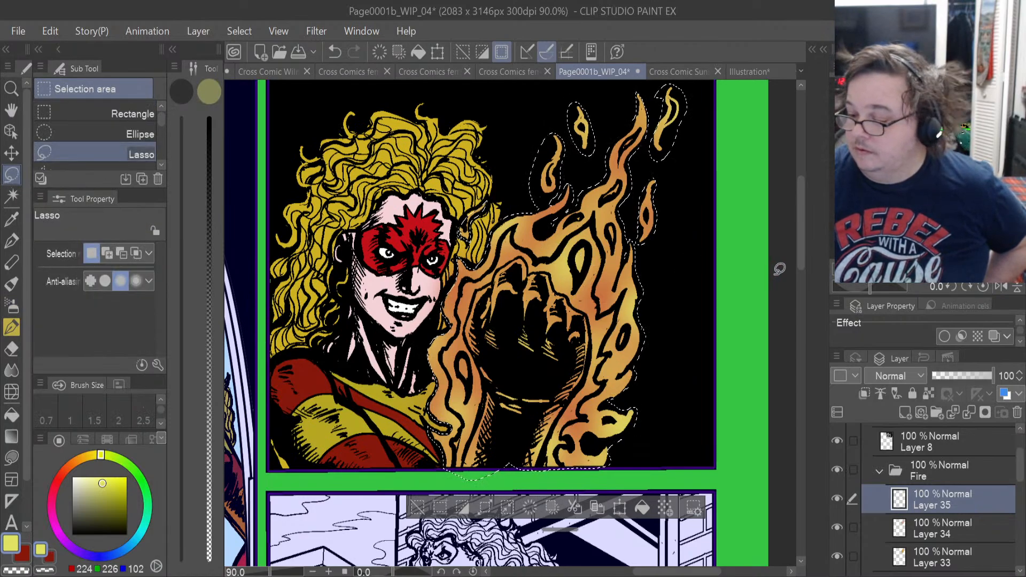
pyautogui.hotkey('ctrl', 'd')
# Lower the opacity of the whole Fire folder to 83%.
pyautogui.click(950, 467)
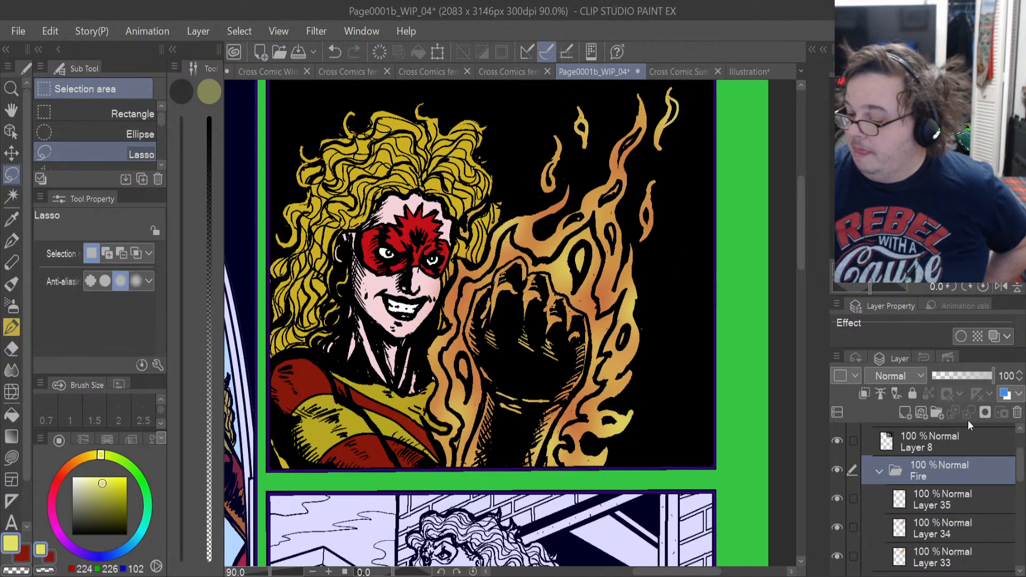
pyautogui.moveTo(992, 374)
pyautogui.mouseDown()
pyautogui.moveTo(977, 371)
pyautogui.moveTo(990, 371)
pyautogui.mouseUp()
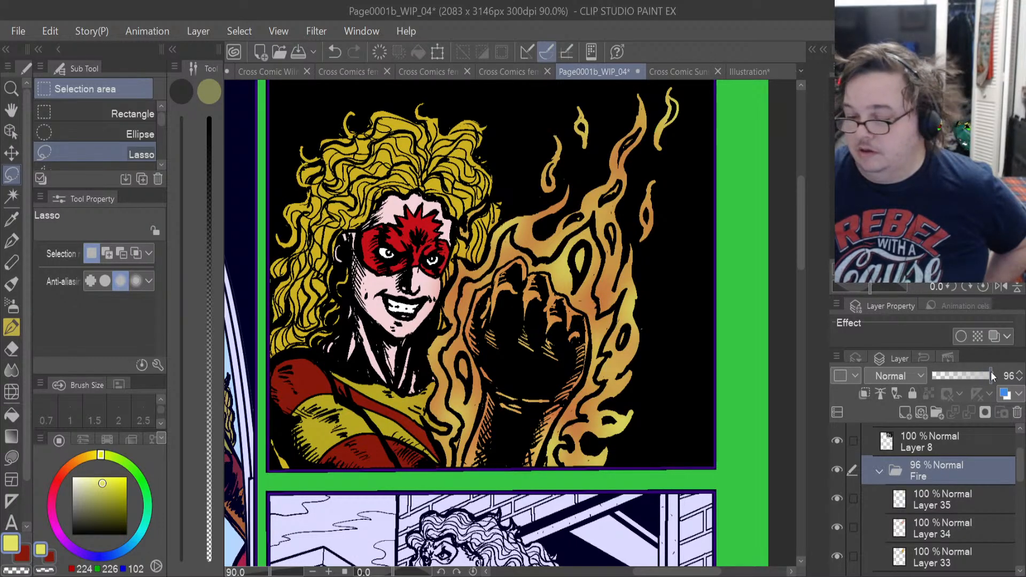
pyautogui.moveTo(989, 371)
pyautogui.mouseDown()
pyautogui.moveTo(966, 374)
pyautogui.moveTo(983, 374)
pyautogui.mouseUp()
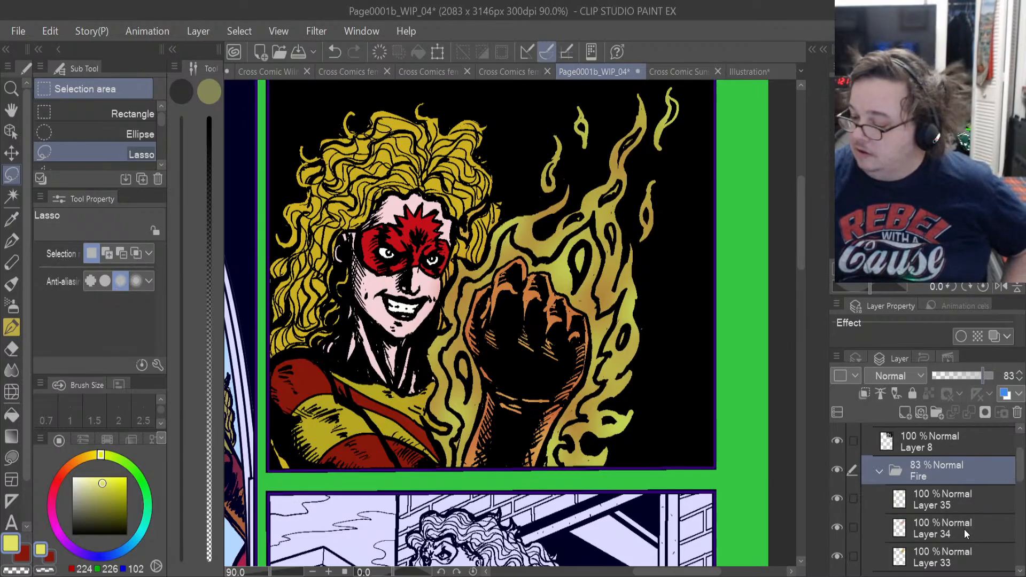
# Add a new layer above Layer 33 and ready the soft airbrush with a golden orange (211, 163, 50).
pyautogui.click(956, 549)
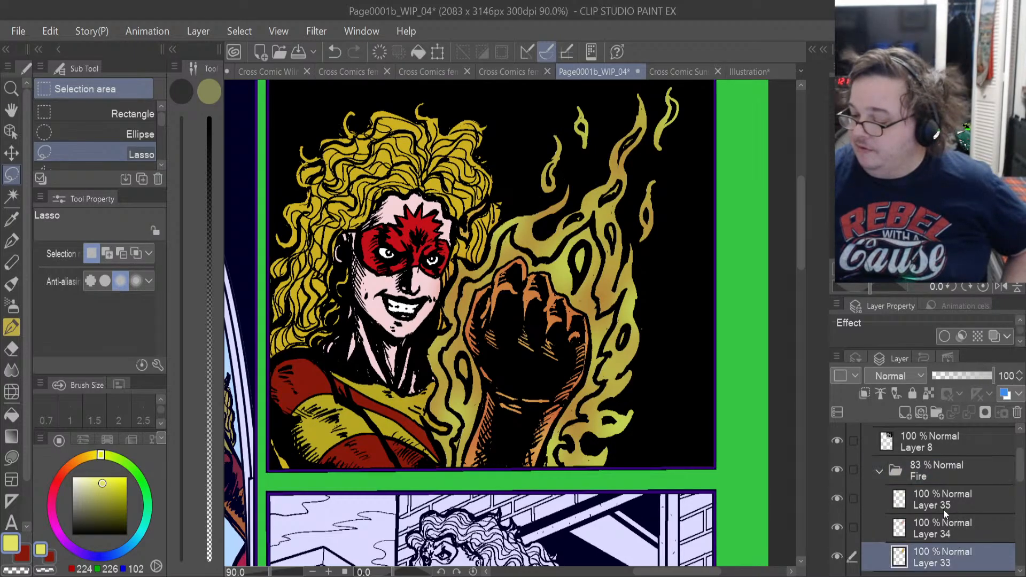
pyautogui.click(908, 411)
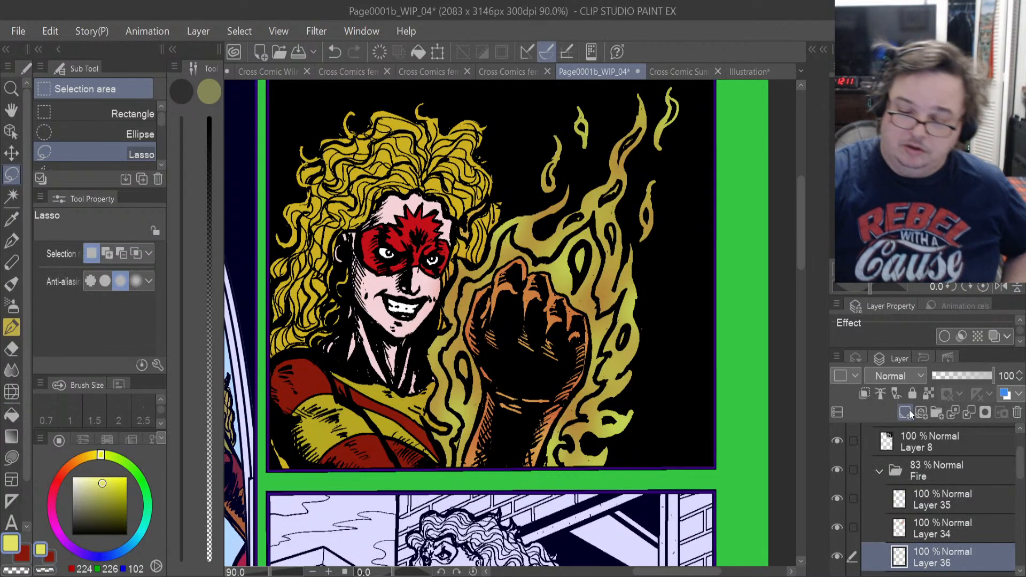
pyautogui.click(86, 458)
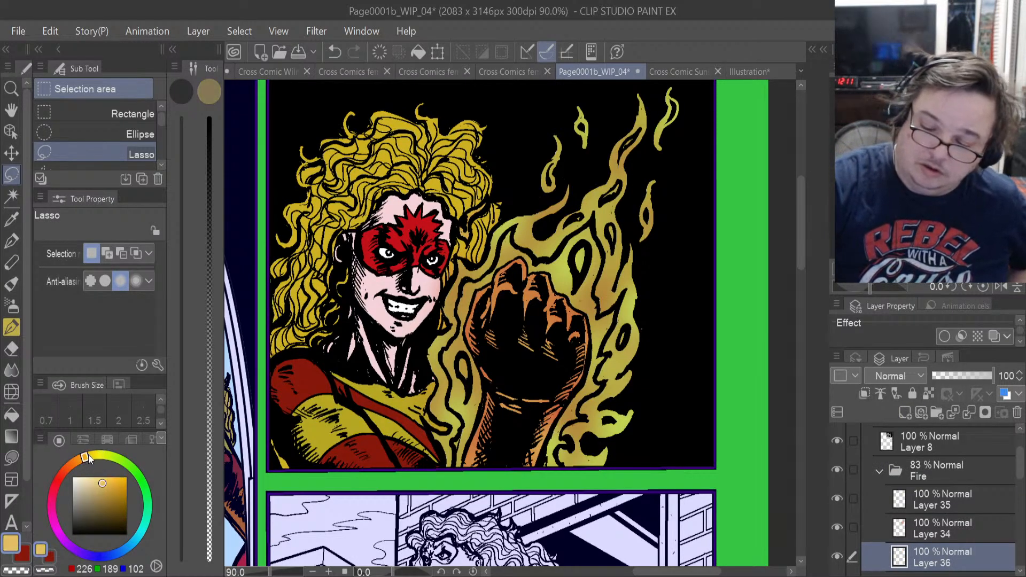
pyautogui.moveTo(118, 489); pyautogui.dragTo(114, 487)
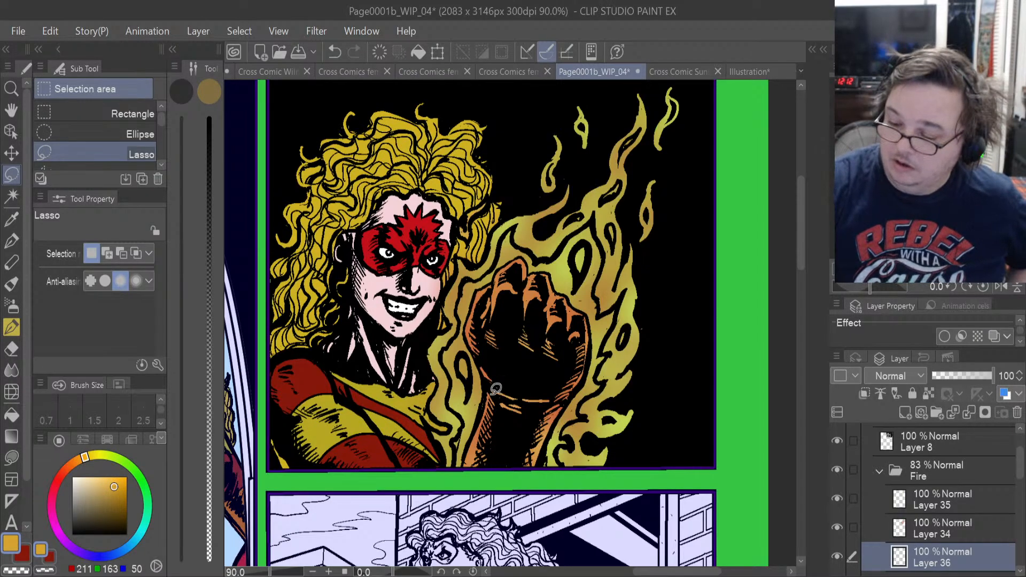
pyautogui.click(12, 306)
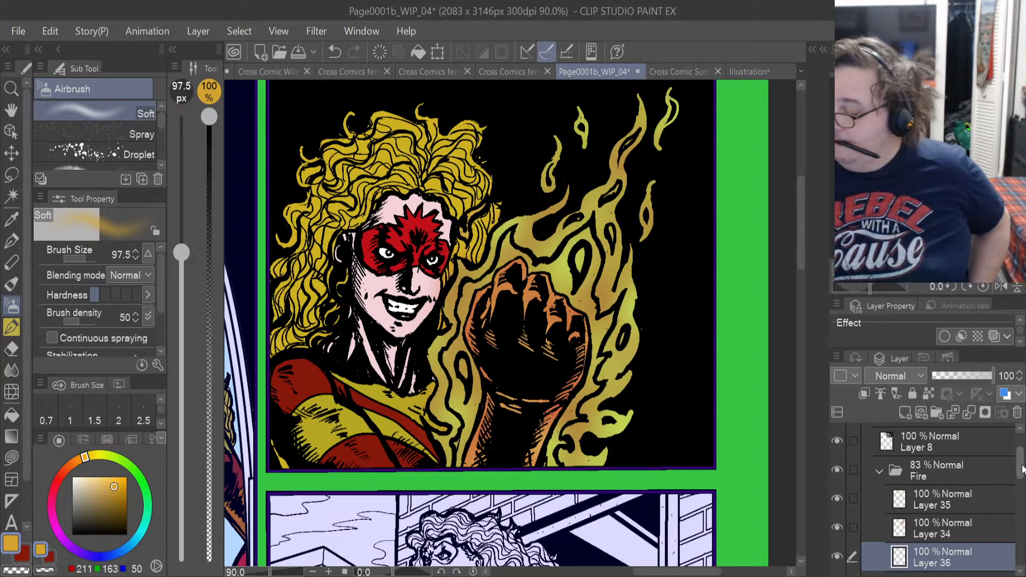
# Restore the selection around the flames and move Layer 36 to the top of the Fire folder.
pyautogui.scroll(-1, 1015, 481)
pyautogui.click(956, 567)
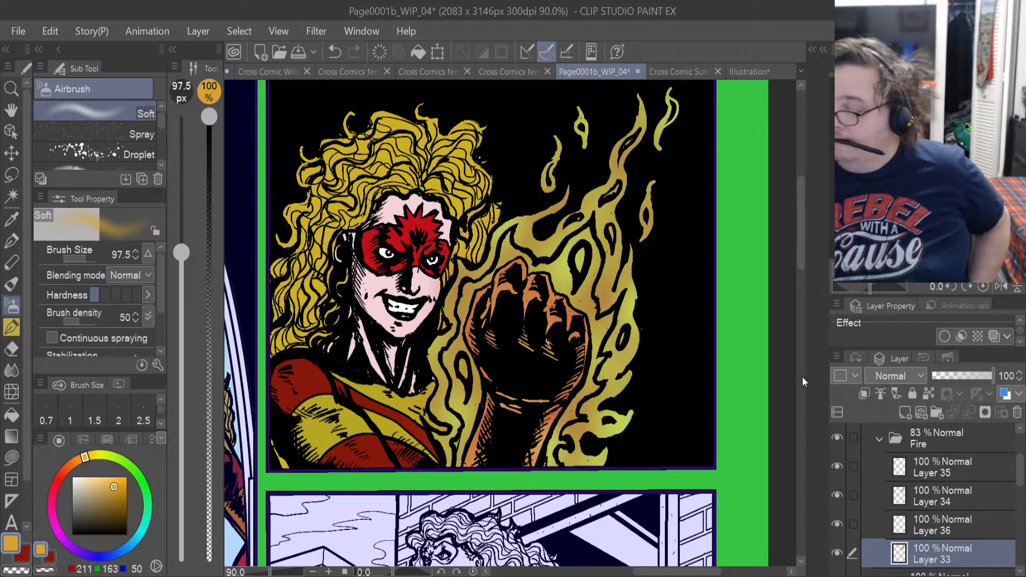
pyautogui.hotkey('ctrl', 'shift', 'd')
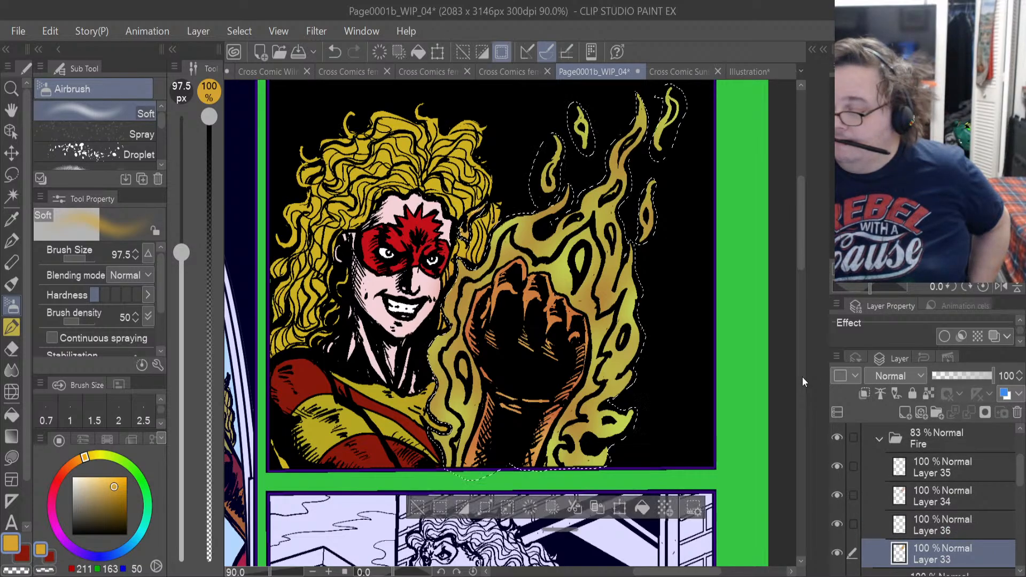
pyautogui.click(932, 524)
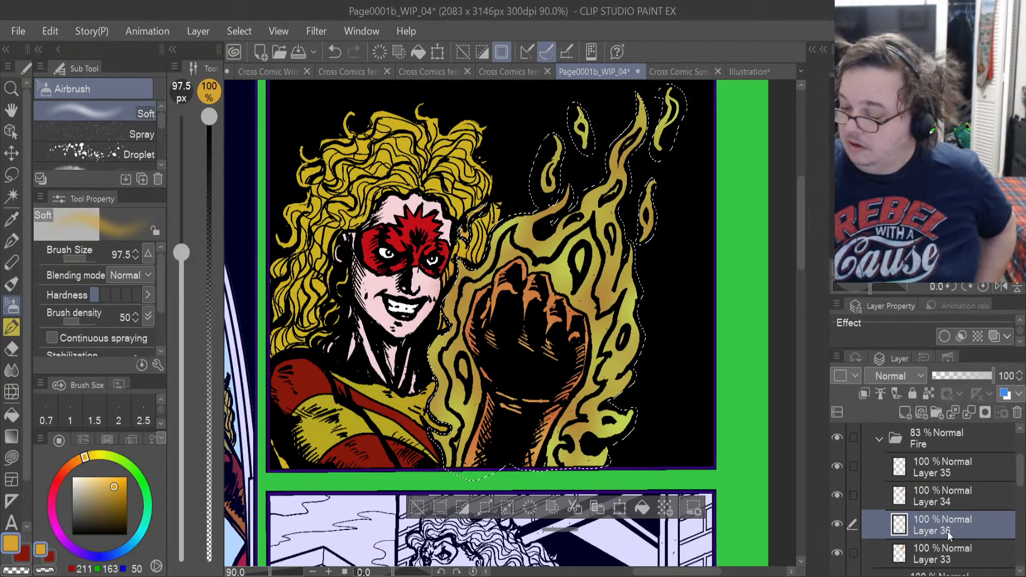
pyautogui.moveTo(947, 529); pyautogui.dragTo(947, 467)
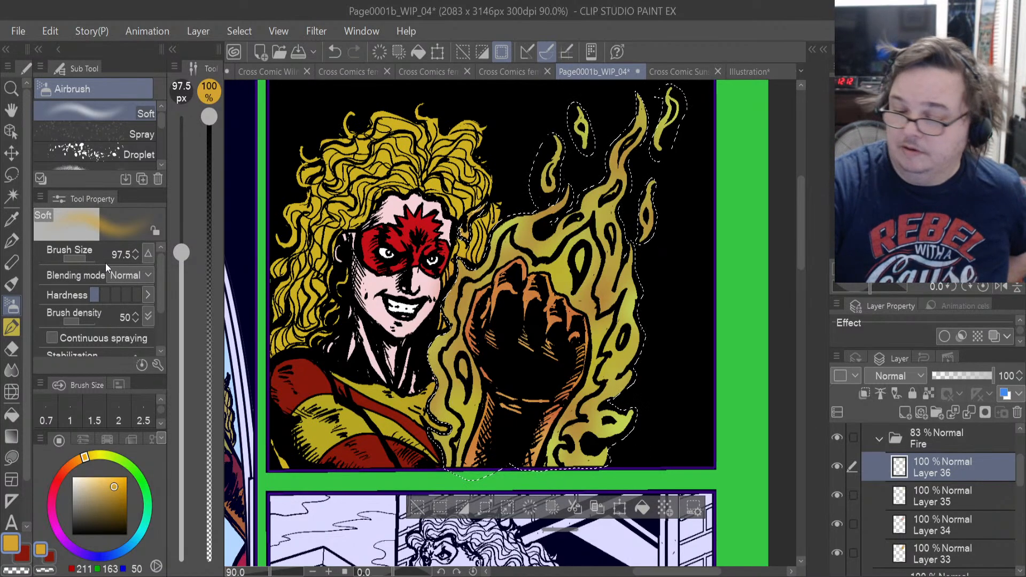
# Airbrush golden orange over the selected flames on a new layer inside a new folder above the Fire folder.
pyautogui.click(91, 261)
pyautogui.moveTo(91, 260); pyautogui.dragTo(92, 255)
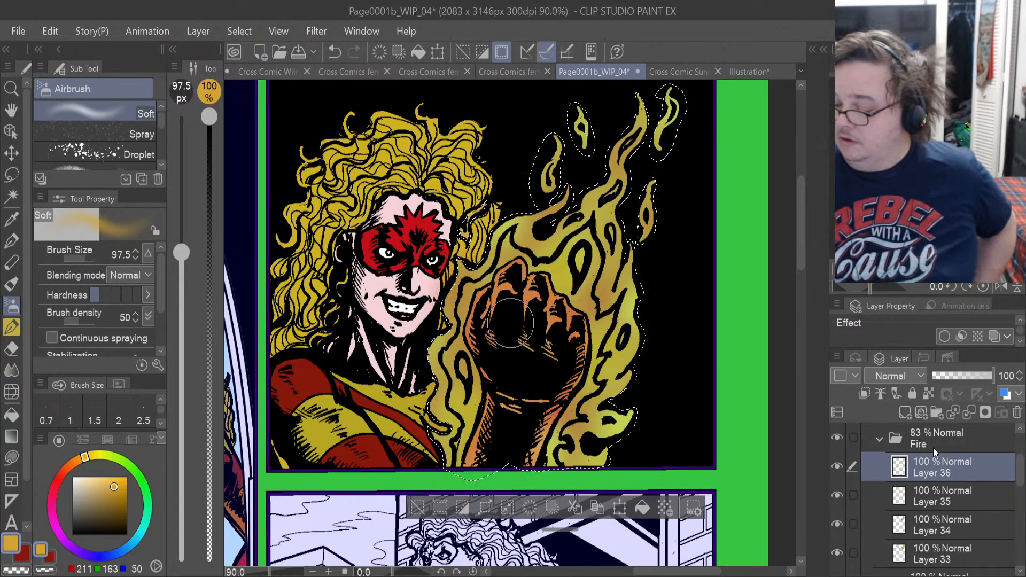
pyautogui.click(881, 439)
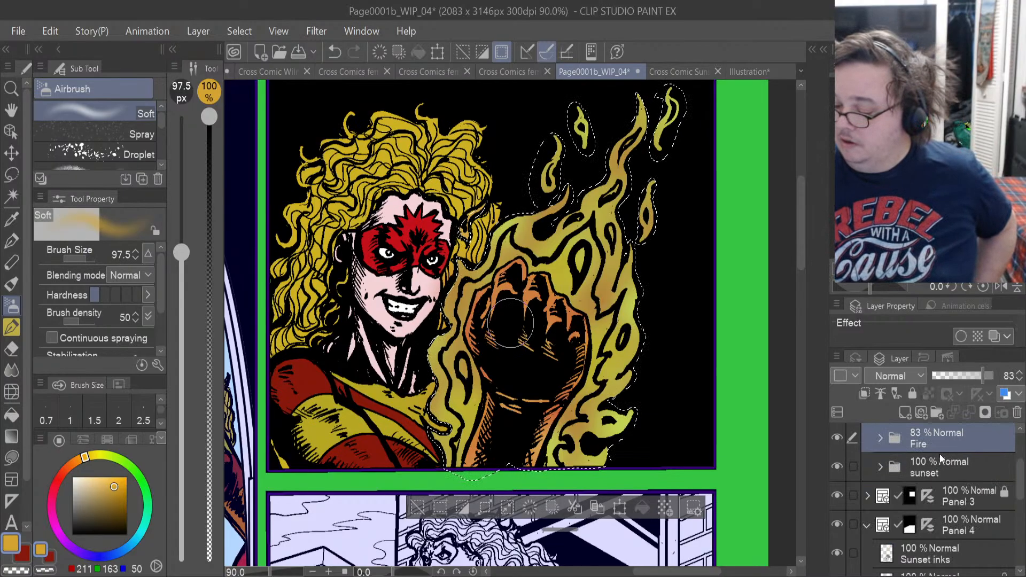
pyautogui.click(937, 412)
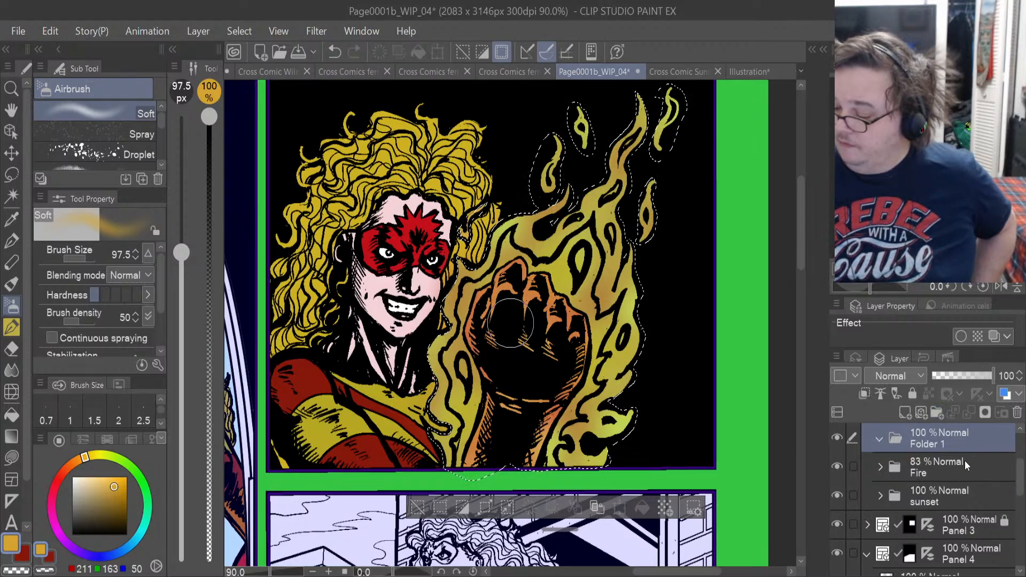
pyautogui.click(910, 412)
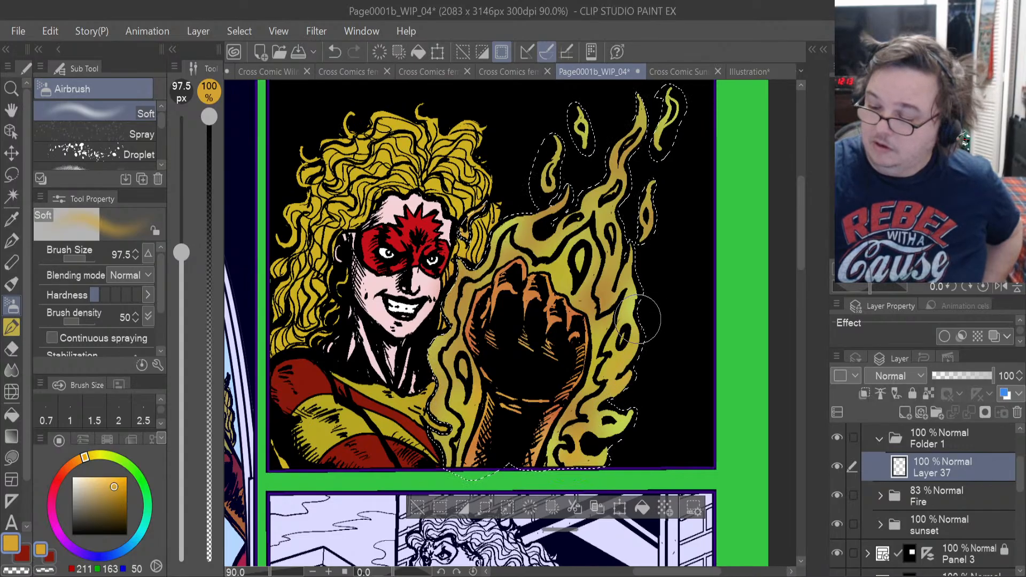
pyautogui.moveTo(589, 342); pyautogui.dragTo(601, 328)
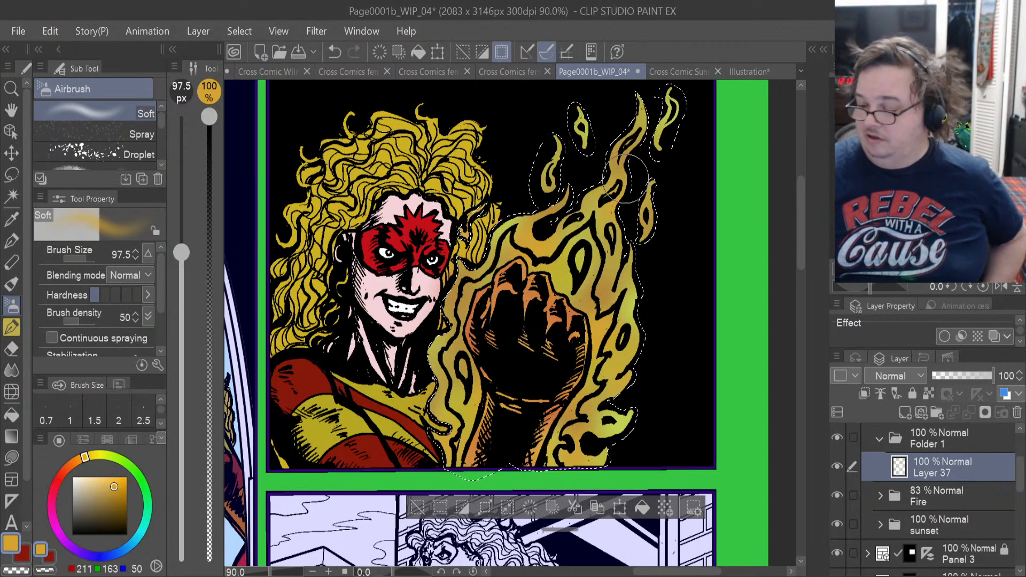
# Hide Layers 34 to 37 and try the Fire folder at 100% opacity.
pyautogui.click(880, 496)
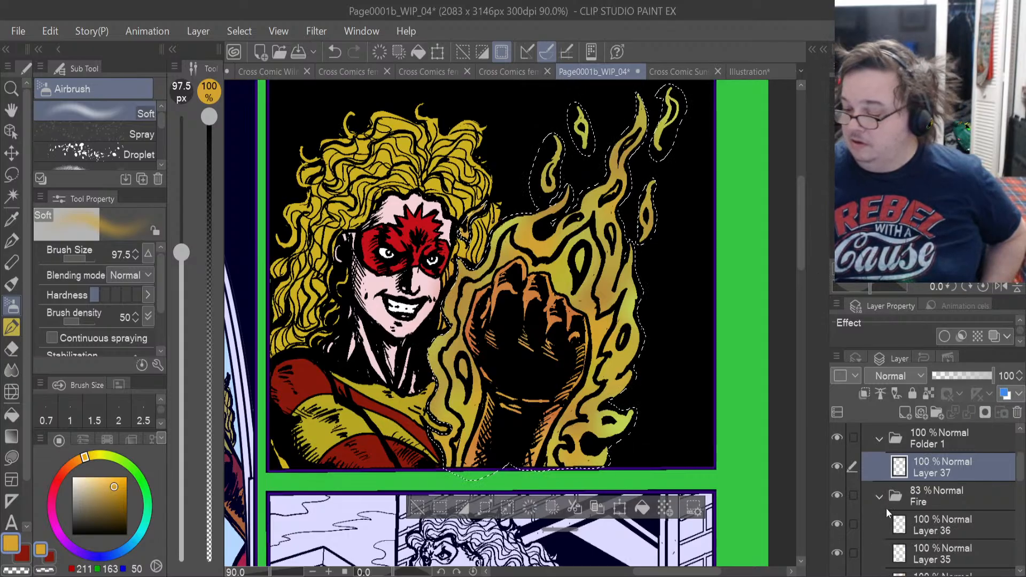
pyautogui.moveTo(1019, 469); pyautogui.dragTo(1019, 483)
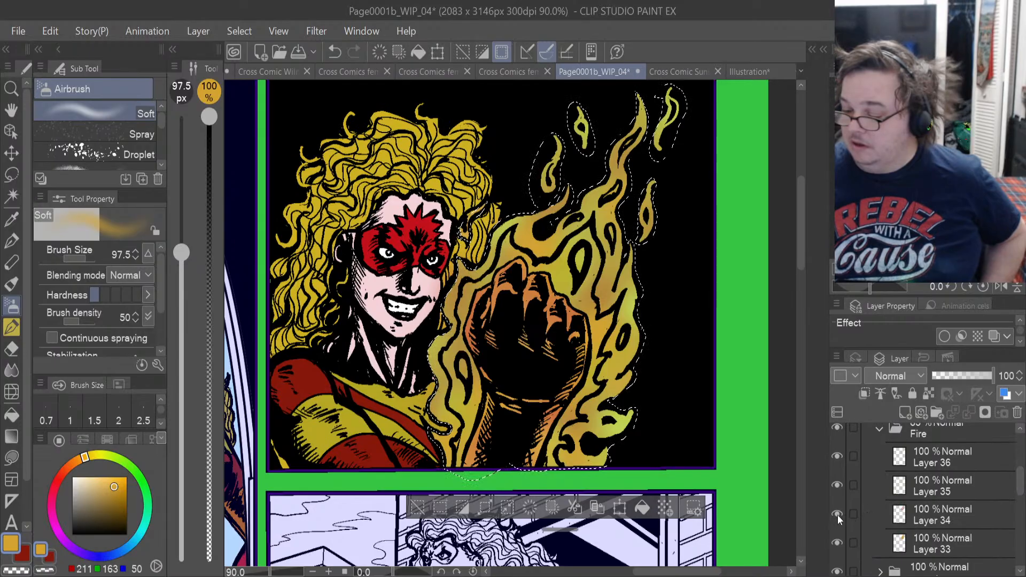
pyautogui.moveTo(1021, 482); pyautogui.dragTo(1021, 469)
pyautogui.click(833, 464)
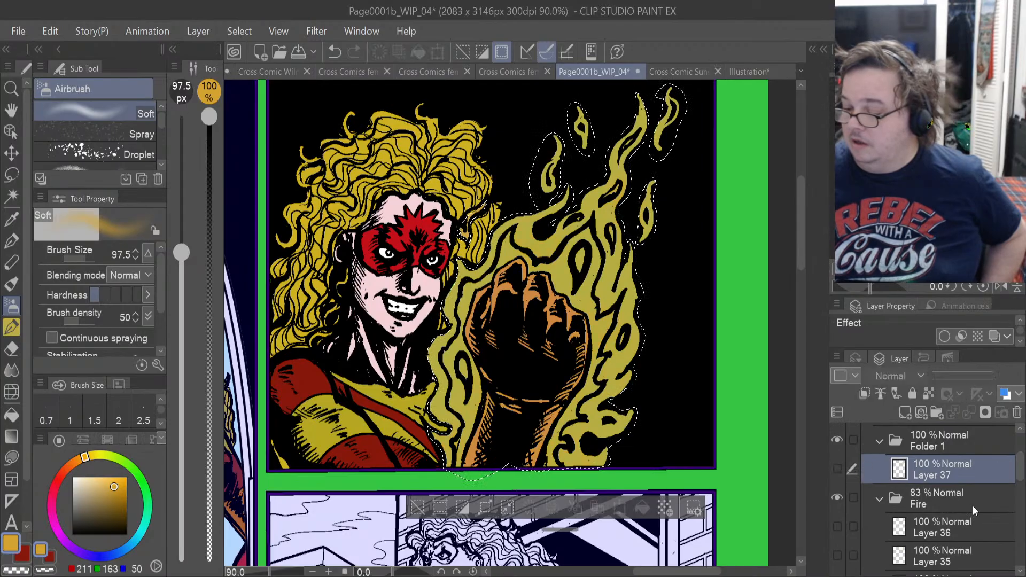
pyautogui.click(972, 505)
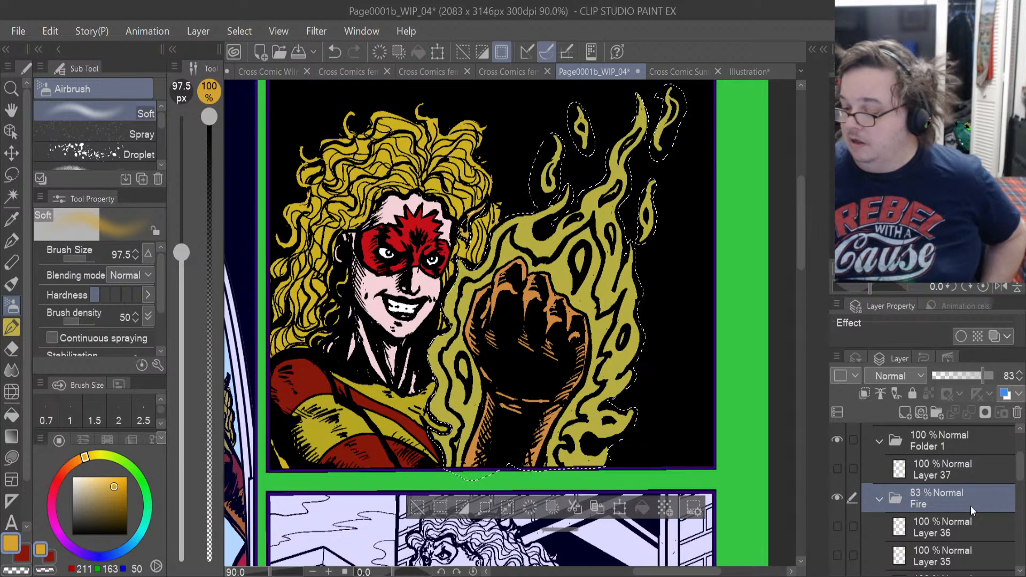
pyautogui.moveTo(985, 376); pyautogui.dragTo(995, 376)
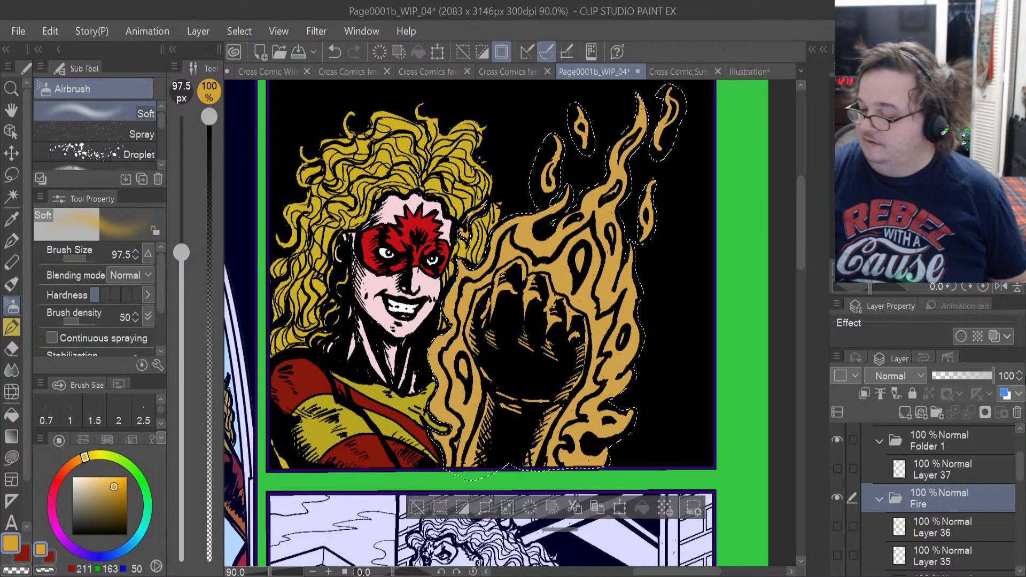
# Compare the flames with Layers 34 to 36 toggled, leave those layers shown, and undo the Fire folder's opacity change.
pyautogui.moveTo(1017, 475); pyautogui.dragTo(1023, 485)
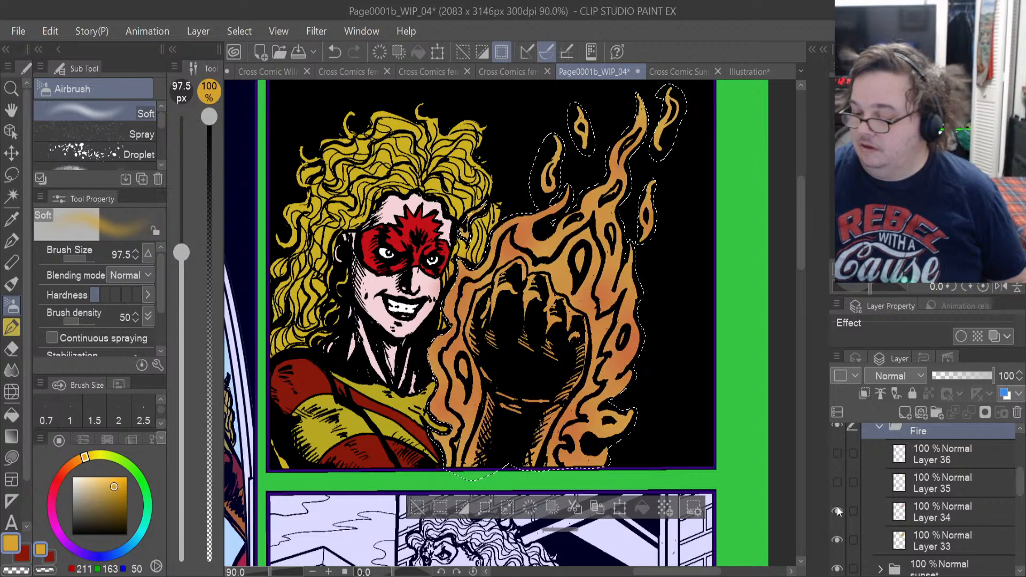
pyautogui.click(838, 482)
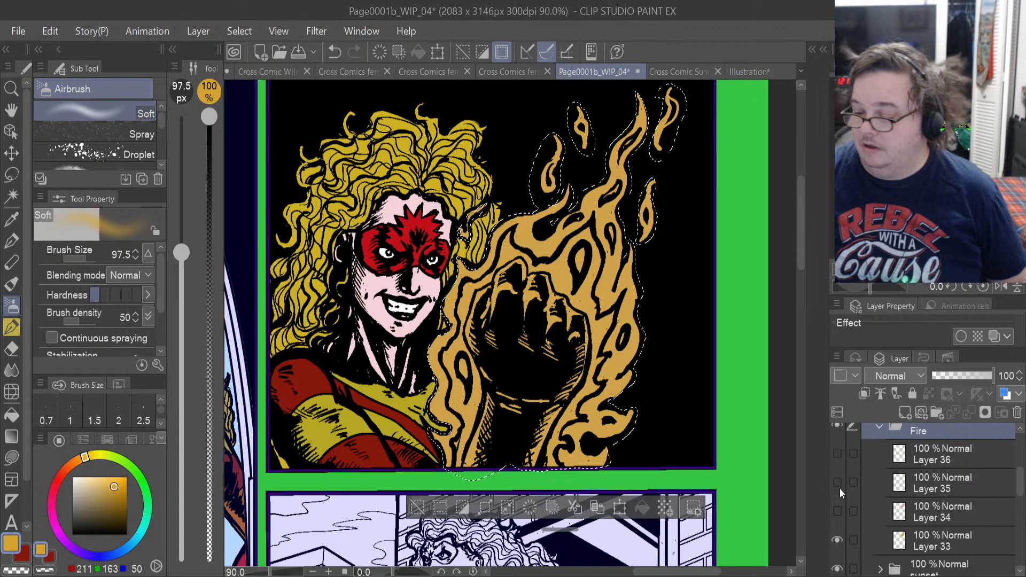
pyautogui.click(838, 505)
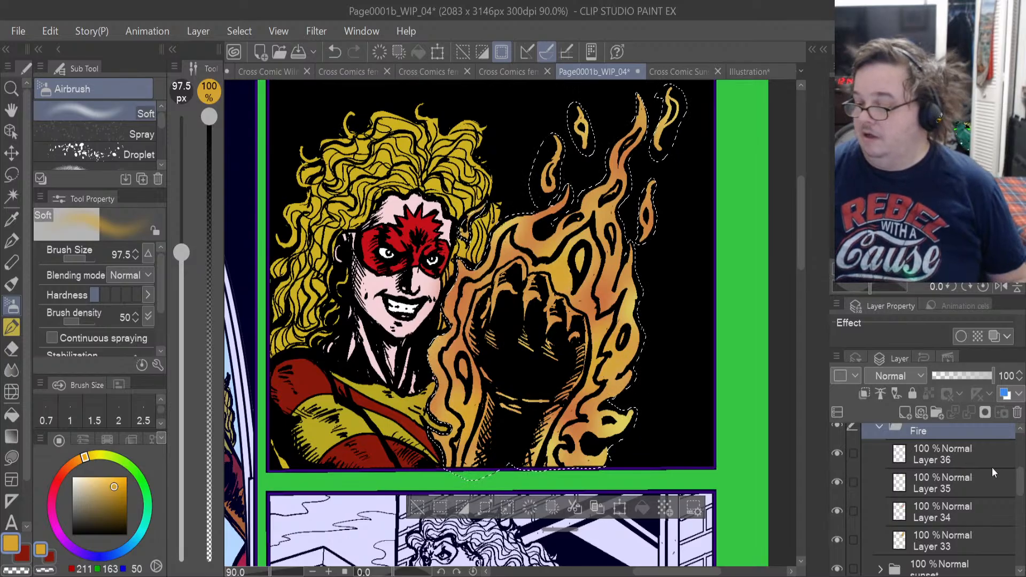
pyautogui.click(1016, 485)
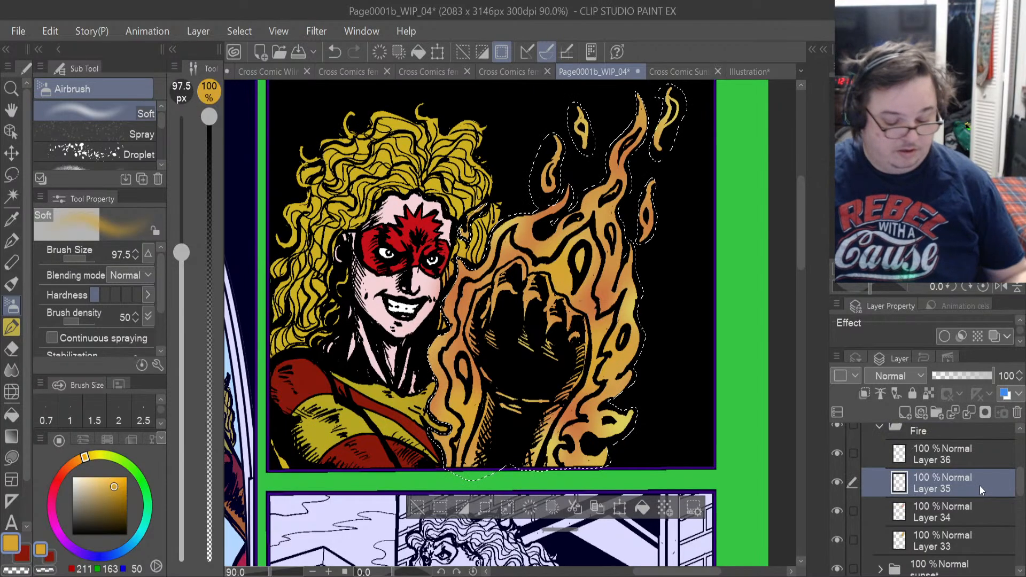
pyautogui.hotkey('ctrl', 'z')
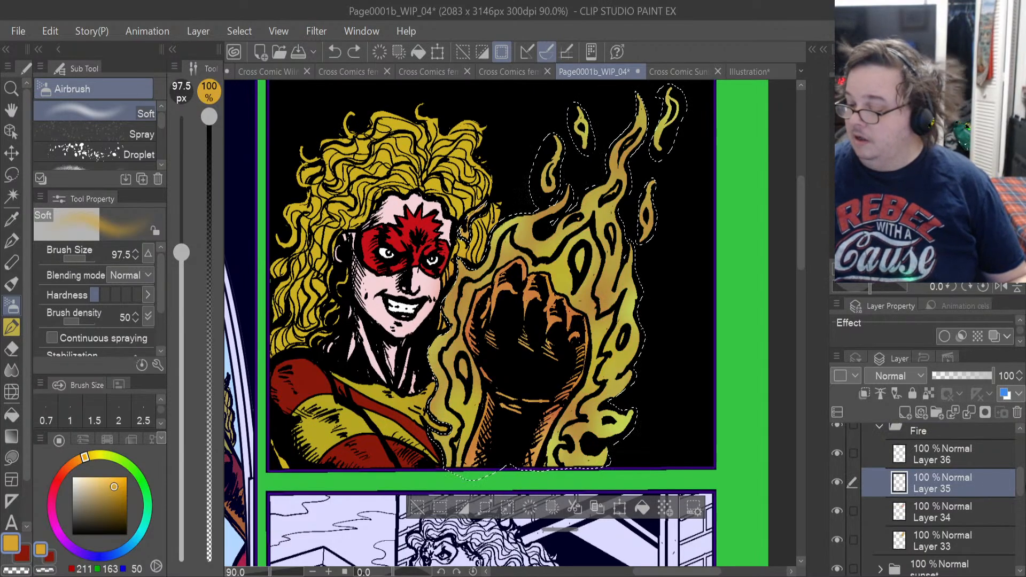
# Collapse the Fire folder, show Layer 37 again and add a new layer above it in Folder 1.
pyautogui.scroll(2, 1018, 477)
pyautogui.moveTo(1019, 477); pyautogui.dragTo(1018, 468)
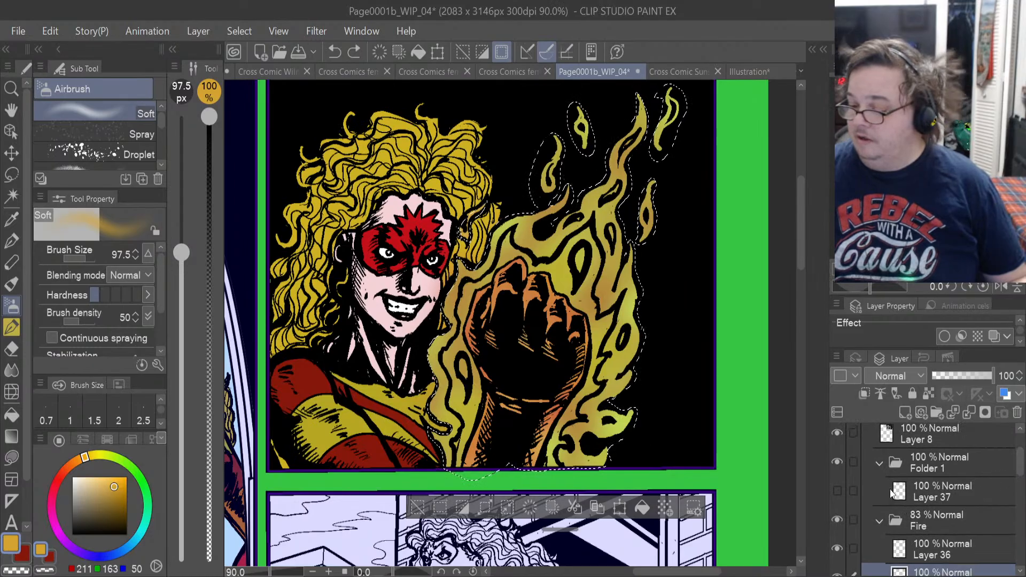
pyautogui.click(879, 521)
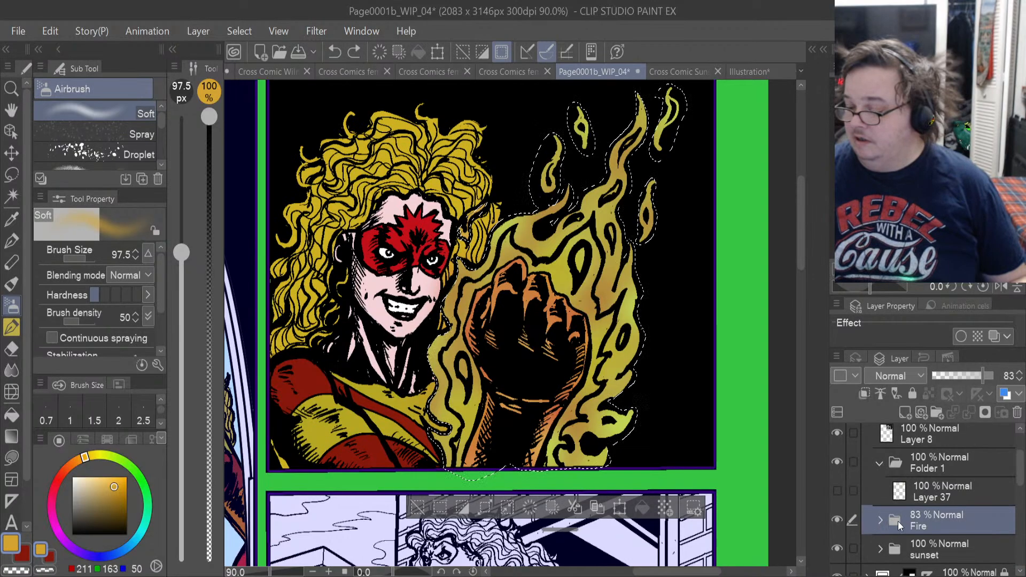
pyautogui.click(838, 491)
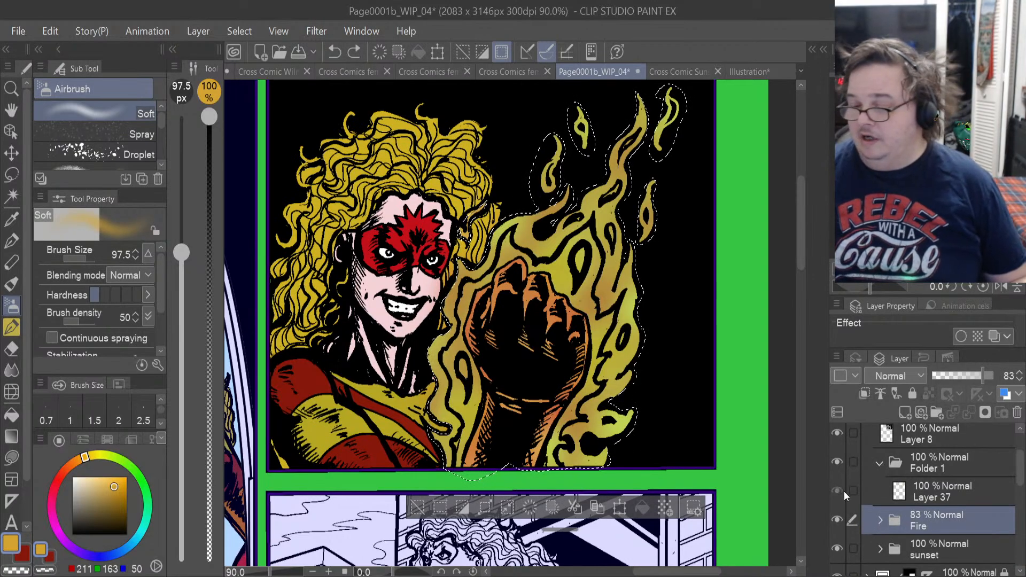
pyautogui.click(917, 495)
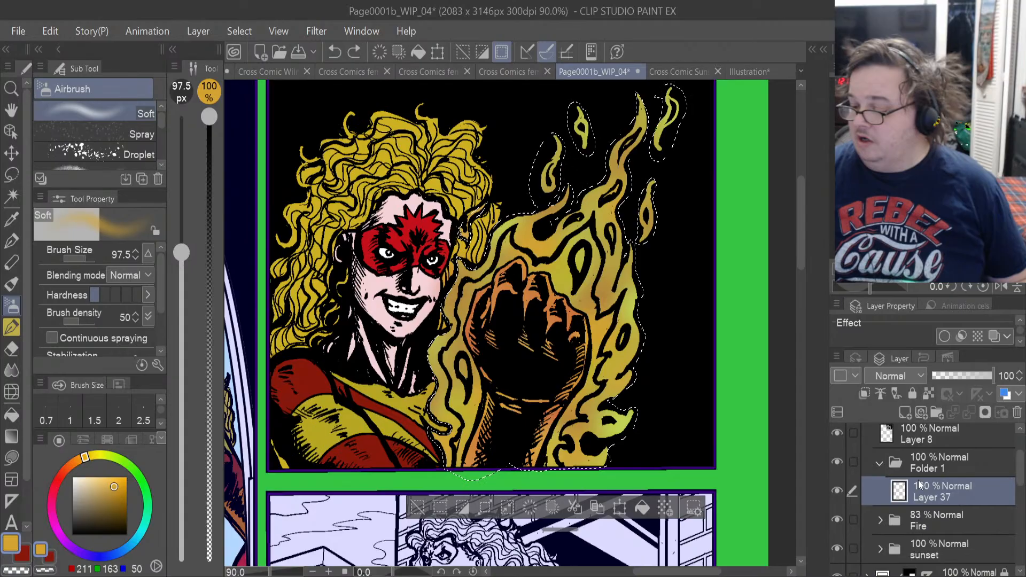
pyautogui.click(907, 416)
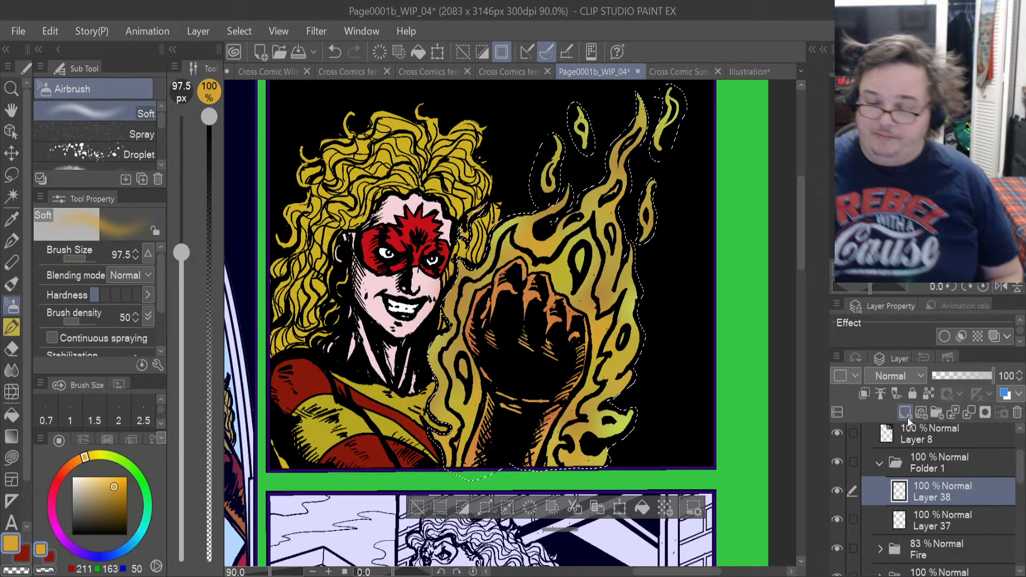
# Airbrush yellow (205, 211, 50) and red (221, 52, 30) over the flames on Layer 38, reducing the brush size to 49.8.
pyautogui.click(102, 456)
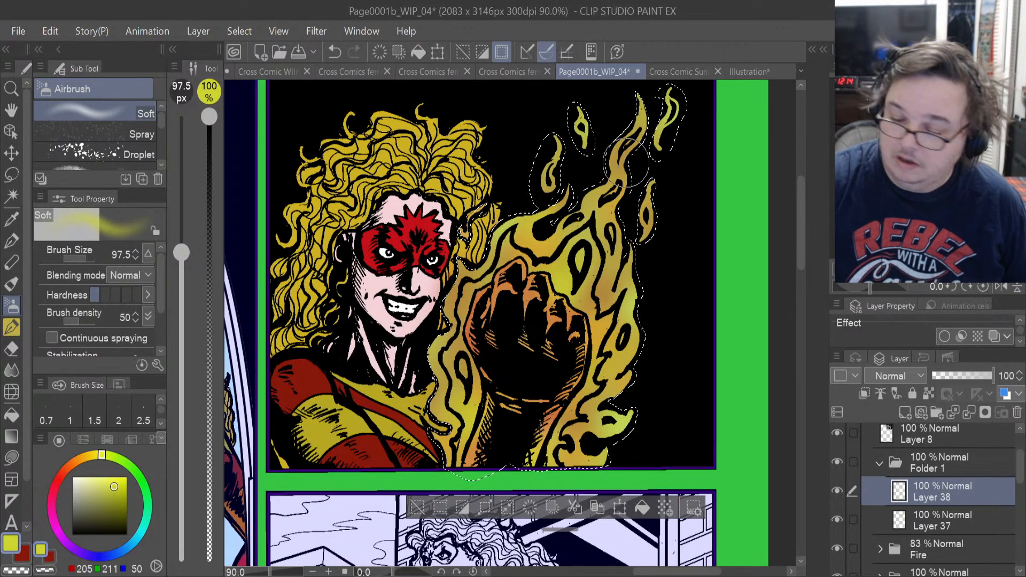
pyautogui.click(74, 470)
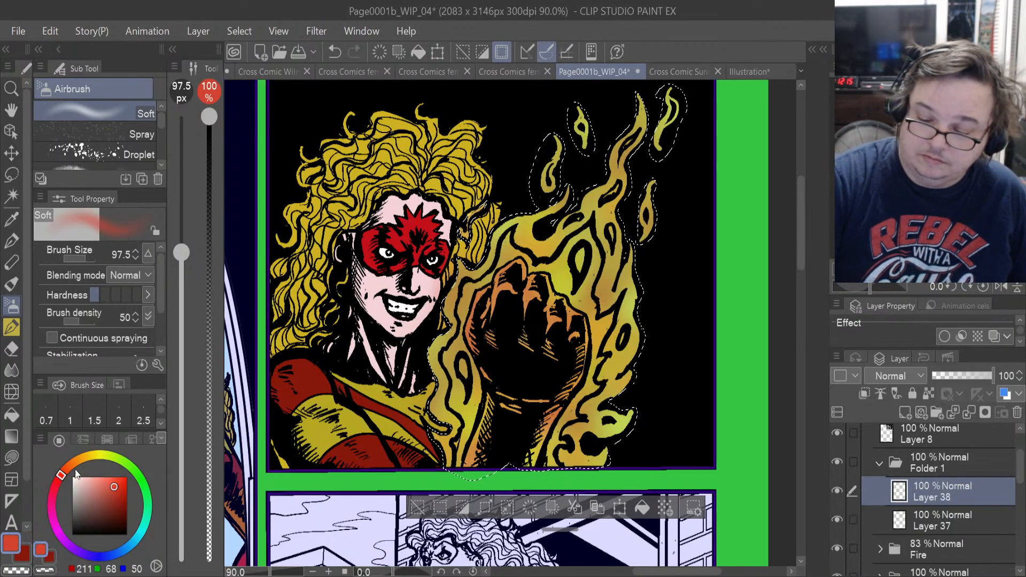
pyautogui.moveTo(115, 486); pyautogui.dragTo(119, 484)
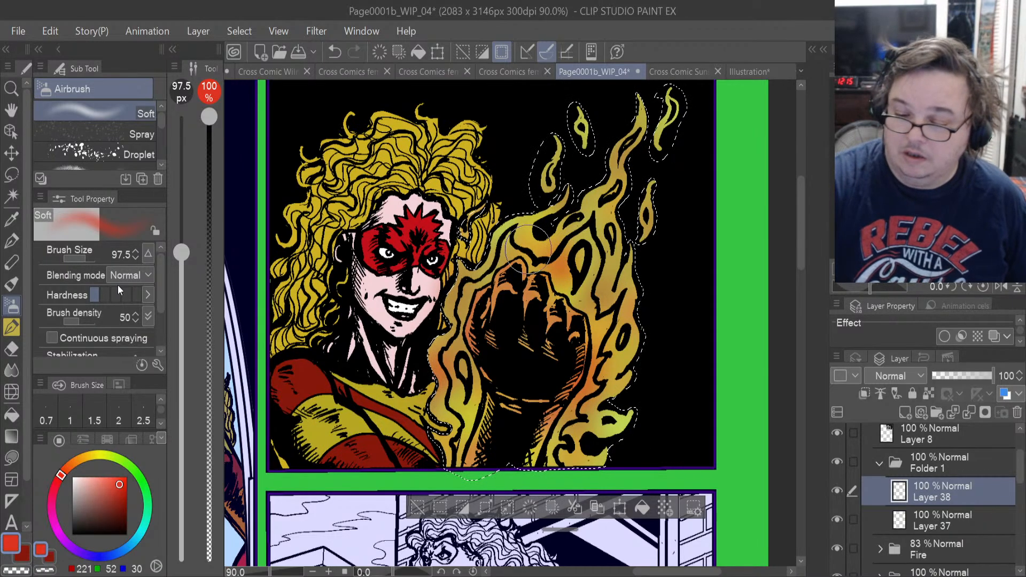
pyautogui.moveTo(85, 261); pyautogui.dragTo(111, 254)
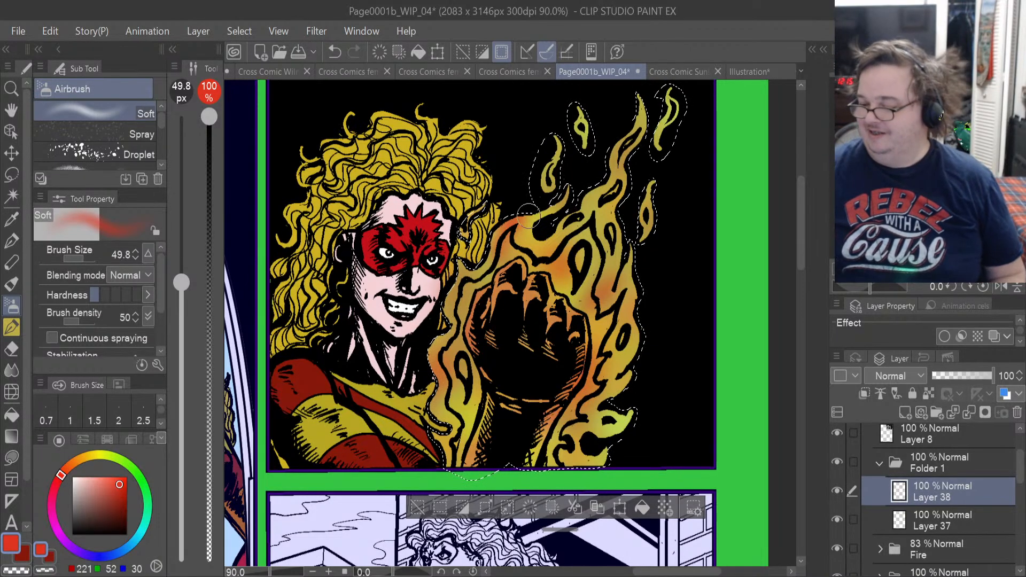
# Collapse Folder 1 and hide both it and the Fire folder.
pyautogui.click(879, 462)
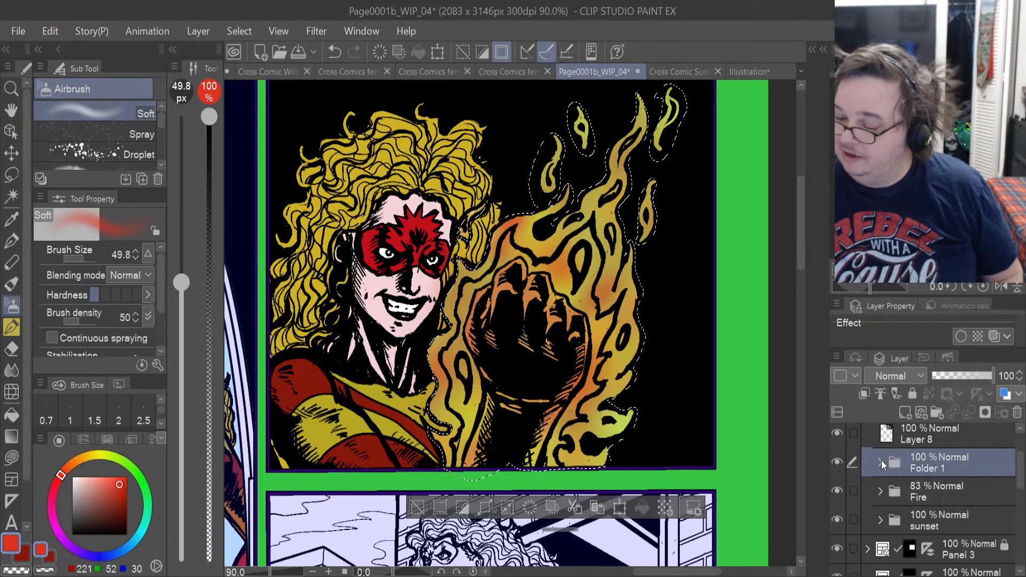
pyautogui.click(838, 464)
pyautogui.click(837, 490)
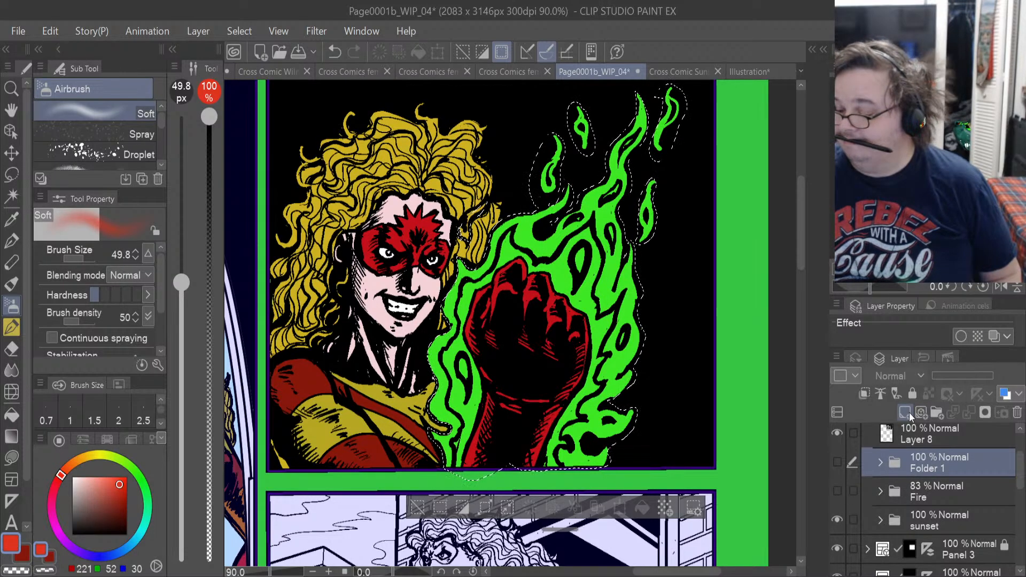
# Add a folder above Folder 1 with a new layer inside, and choose the FIREエフェクト 飛び火 brush from the Fire brushes.
pyautogui.click(938, 410)
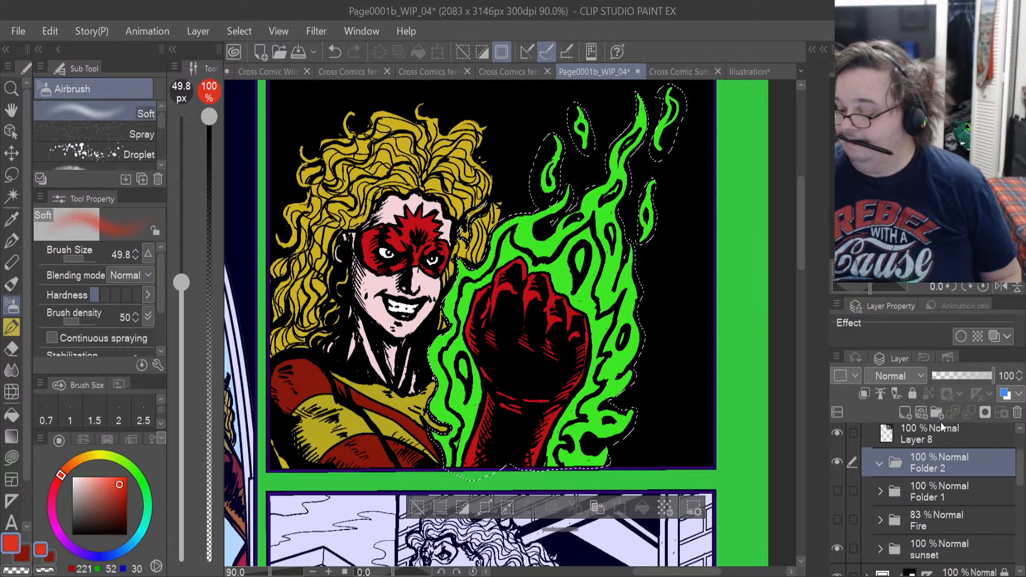
pyautogui.click(902, 416)
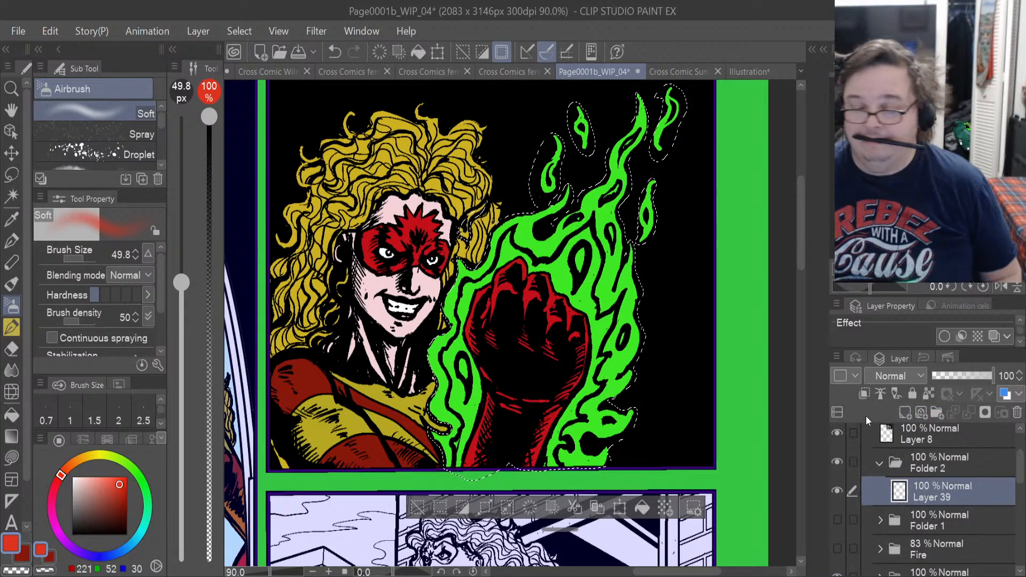
pyautogui.click(16, 333)
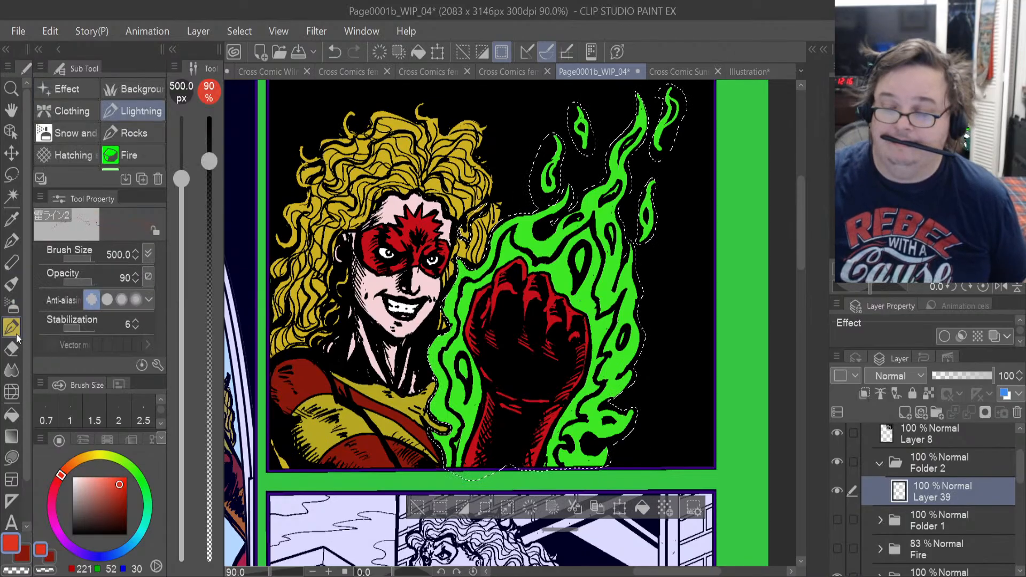
pyautogui.click(146, 156)
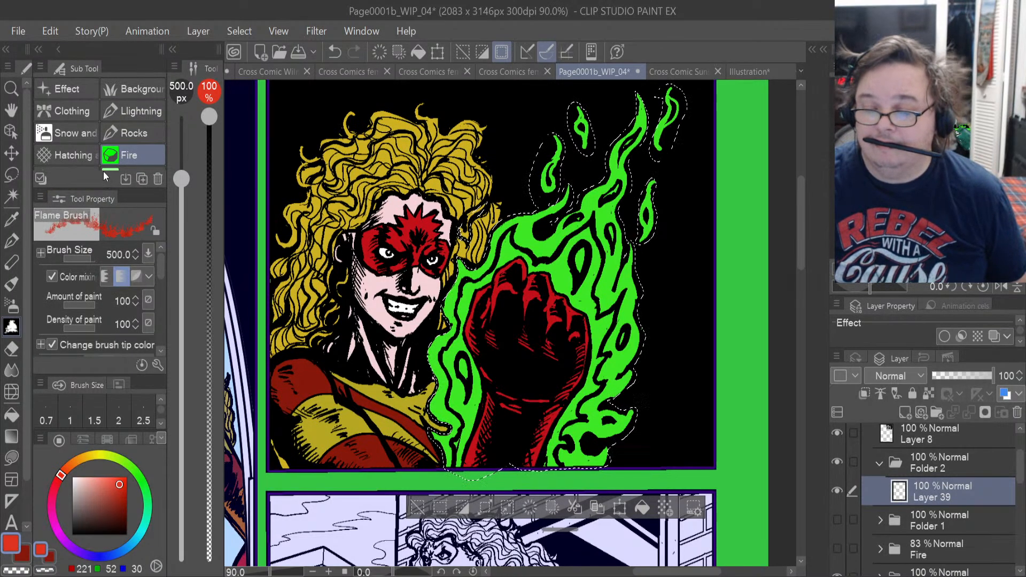
pyautogui.moveTo(102, 188); pyautogui.dragTo(98, 290)
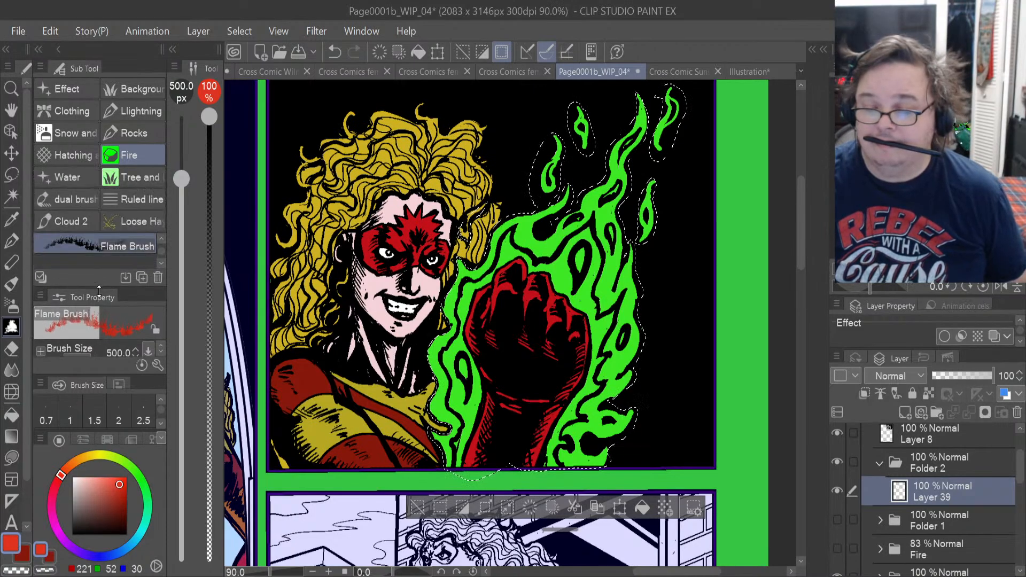
pyautogui.click(161, 239)
pyautogui.click(160, 240)
pyautogui.click(160, 239)
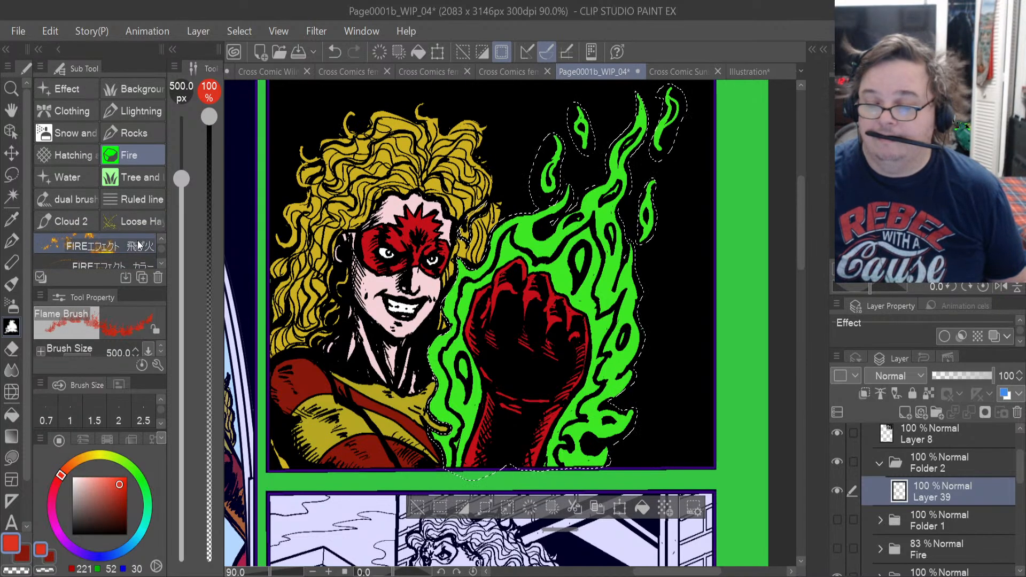
pyautogui.click(138, 244)
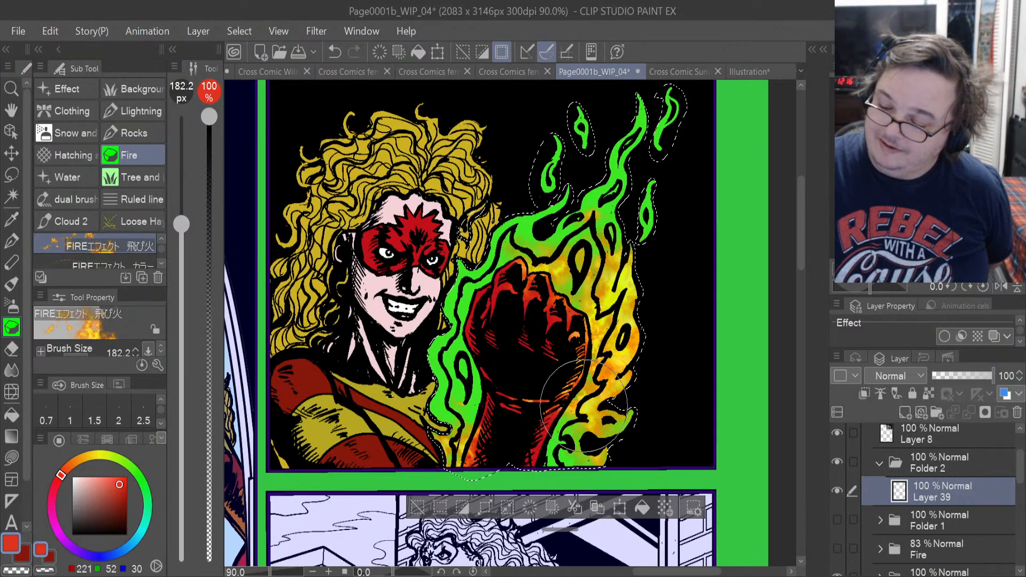
# Paint orange and yellow fire texture over all the selected flames and loose sparks around the fist on Layer 39 at brush size 182.2.
pyautogui.moveTo(528, 380)
pyautogui.mouseDown()
pyautogui.moveTo(575, 413)
pyautogui.moveTo(547, 449)
pyautogui.moveTo(511, 433)
pyautogui.moveTo(497, 355)
pyautogui.moveTo(470, 413)
pyautogui.moveTo(458, 385)
pyautogui.moveTo(469, 320)
pyautogui.moveTo(457, 394)
pyautogui.moveTo(455, 374)
pyautogui.moveTo(468, 417)
pyautogui.moveTo(472, 383)
pyautogui.moveTo(469, 408)
pyautogui.moveTo(456, 328)
pyautogui.moveTo(512, 261)
pyautogui.moveTo(471, 340)
pyautogui.moveTo(610, 206)
pyautogui.moveTo(652, 99)
pyautogui.moveTo(643, 210)
pyautogui.moveTo(670, 170)
pyautogui.moveTo(644, 193)
pyautogui.moveTo(672, 119)
pyautogui.moveTo(651, 149)
pyautogui.moveTo(665, 118)
pyautogui.moveTo(585, 161)
pyautogui.moveTo(573, 153)
pyautogui.moveTo(542, 182)
pyautogui.mouseUp()
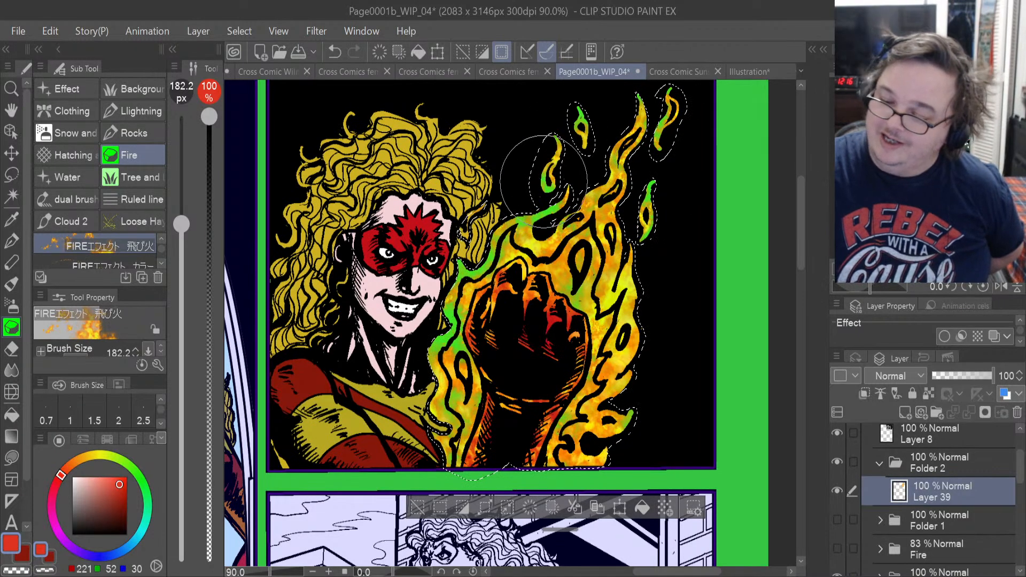
pyautogui.moveTo(470, 283)
pyautogui.mouseDown()
pyautogui.moveTo(443, 341)
pyautogui.moveTo(457, 276)
pyautogui.moveTo(481, 249)
pyautogui.moveTo(467, 315)
pyautogui.moveTo(475, 355)
pyautogui.moveTo(486, 355)
pyautogui.moveTo(470, 419)
pyautogui.moveTo(517, 355)
pyautogui.moveTo(534, 403)
pyautogui.moveTo(595, 354)
pyautogui.moveTo(593, 227)
pyautogui.moveTo(573, 243)
pyautogui.moveTo(526, 234)
pyautogui.moveTo(535, 208)
pyautogui.moveTo(456, 302)
pyautogui.moveTo(576, 161)
pyautogui.moveTo(584, 115)
pyautogui.mouseUp()
pyautogui.moveTo(646, 243); pyautogui.dragTo(658, 186)
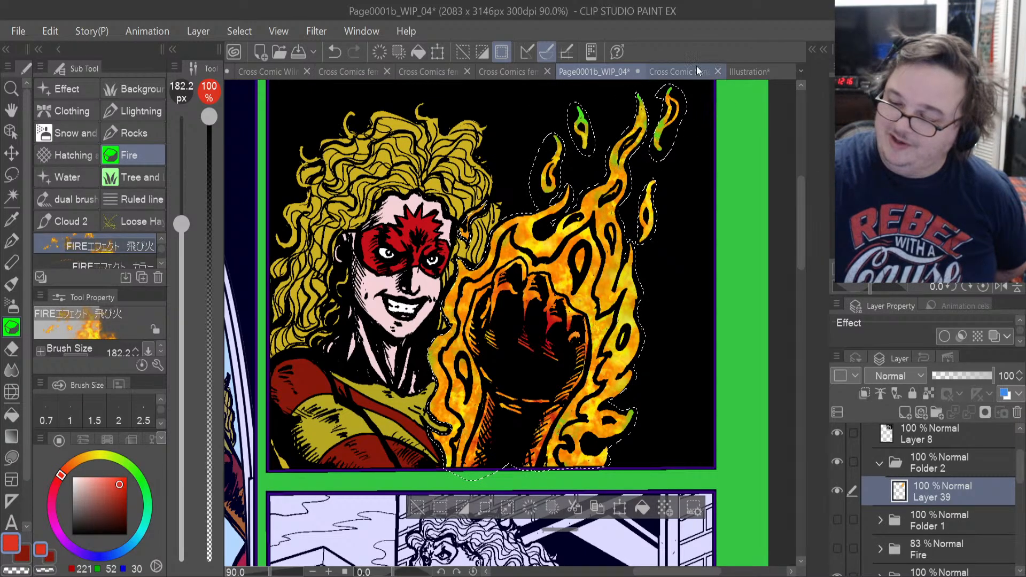
pyautogui.scroll(3, 800, 205)
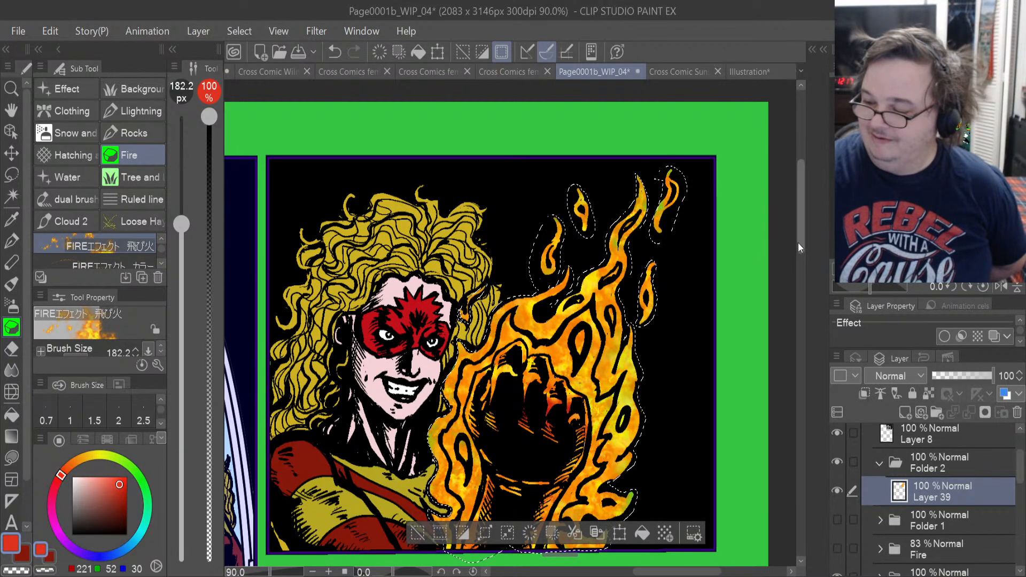
pyautogui.scroll(-2, 796, 263)
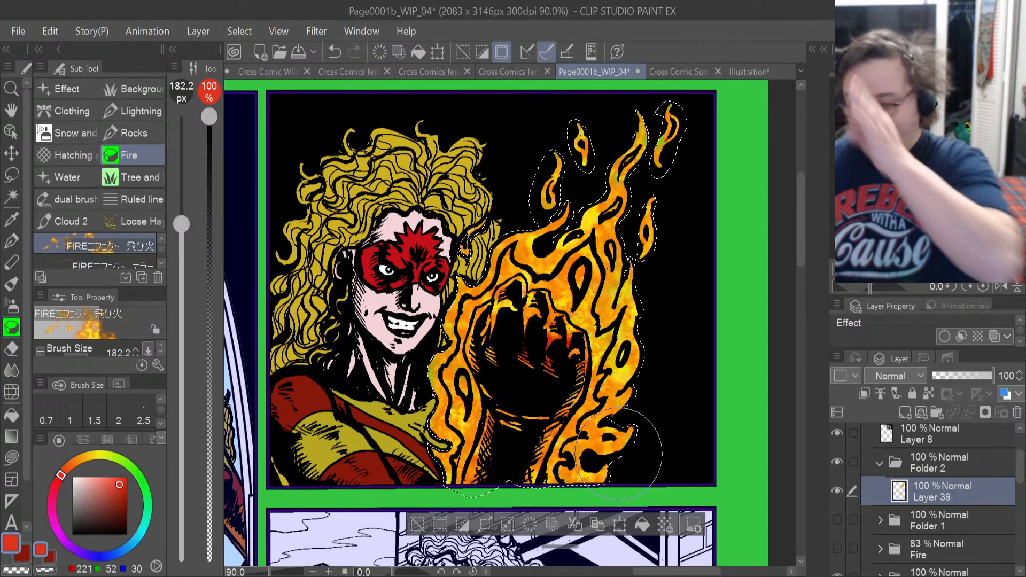
# Duplicate Layer 39, move the copy above Layer 8 in Panel 2 and set its opacity to 58%.
pyautogui.hotkey('ctrl', 'c')
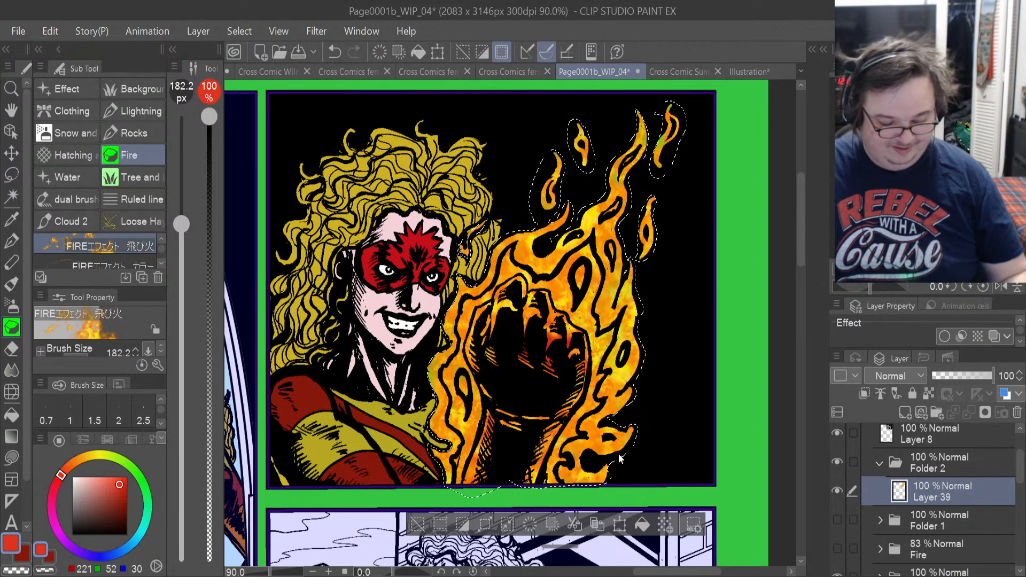
pyautogui.hotkey('ctrl', 'v')
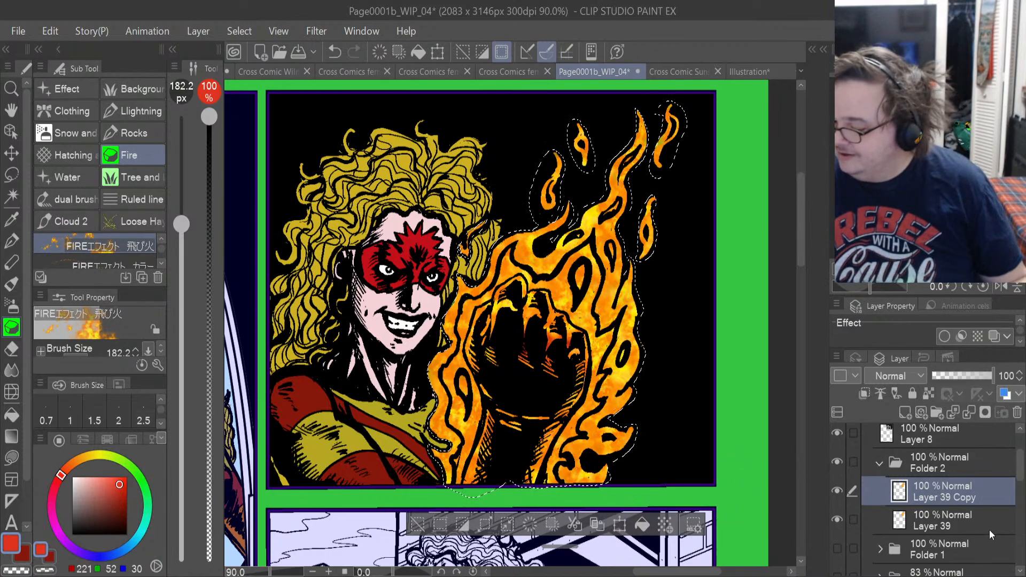
pyautogui.moveTo(970, 500); pyautogui.dragTo(961, 460)
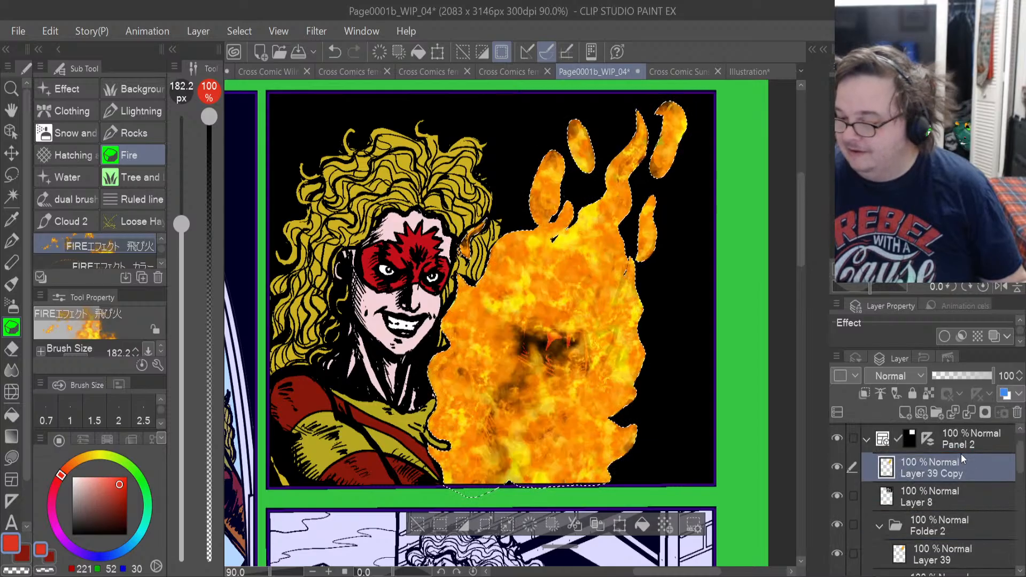
pyautogui.moveTo(992, 370); pyautogui.dragTo(967, 380)
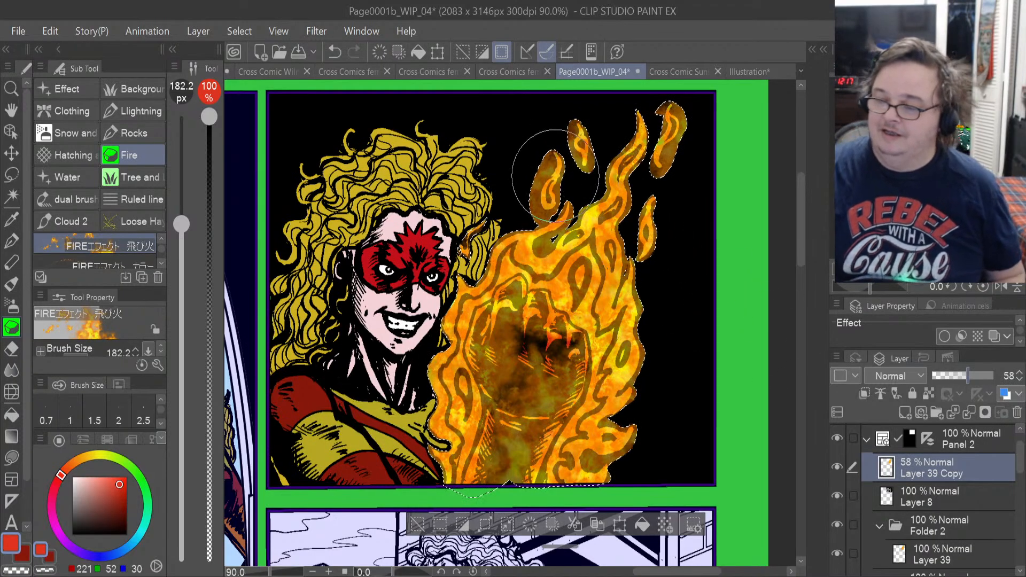
pyautogui.scroll(4, 557, 178)
pyautogui.scroll(-4, 555, 177)
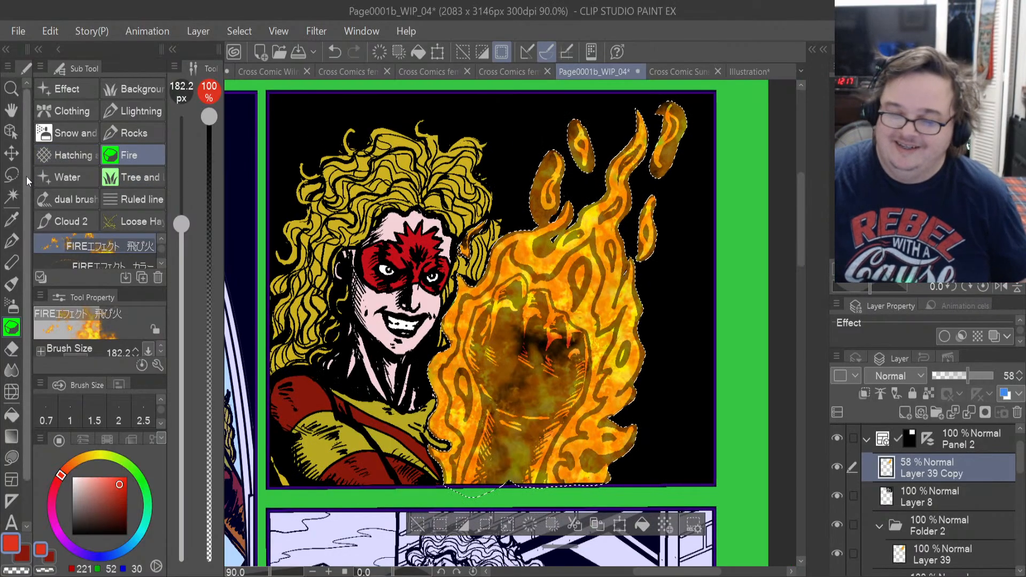
# Clear the selection around the flames.
pyautogui.click(13, 175)
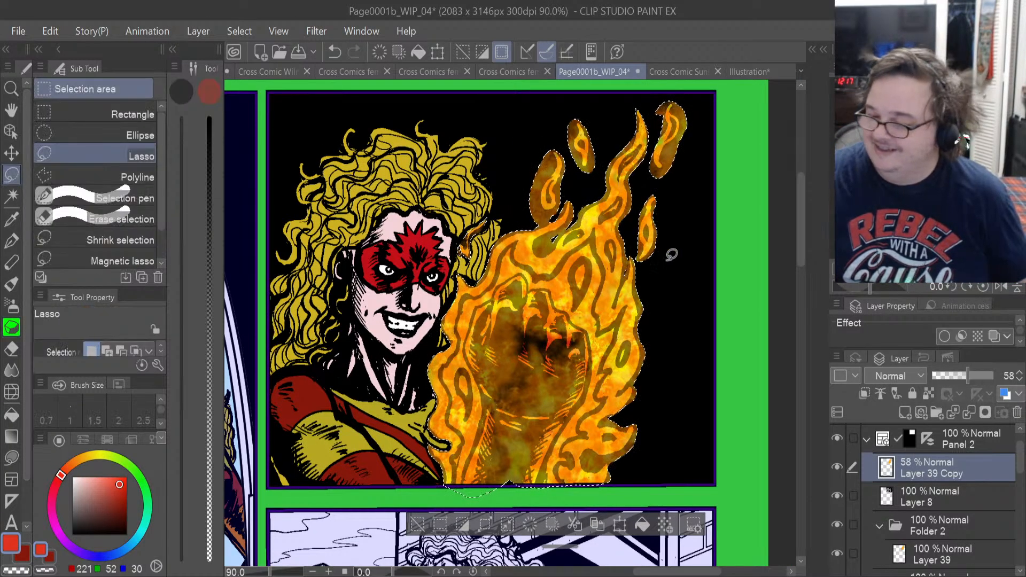
pyautogui.hotkey('ctrl', 'd')
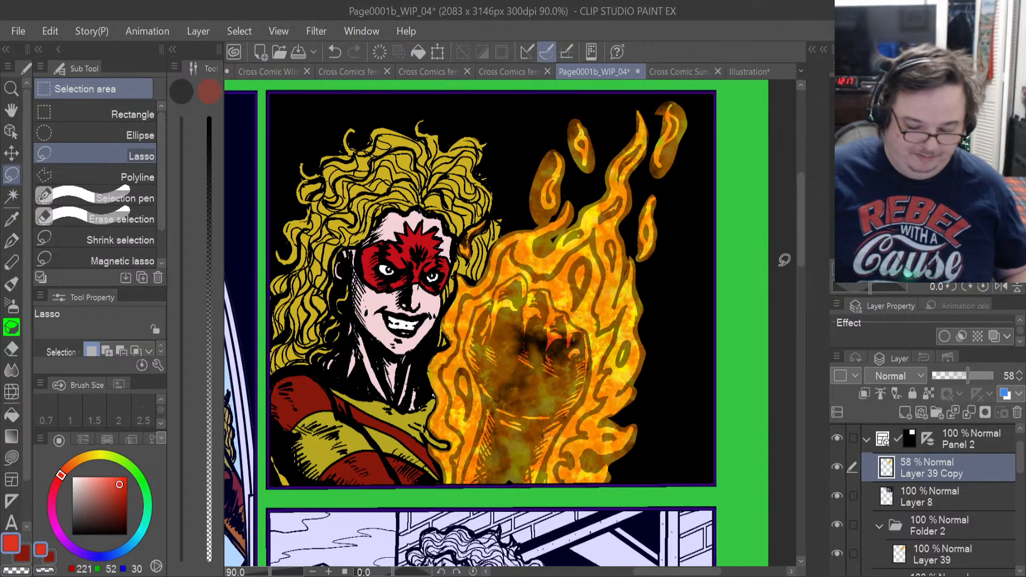
pyautogui.hotkey('ctrl', 's')
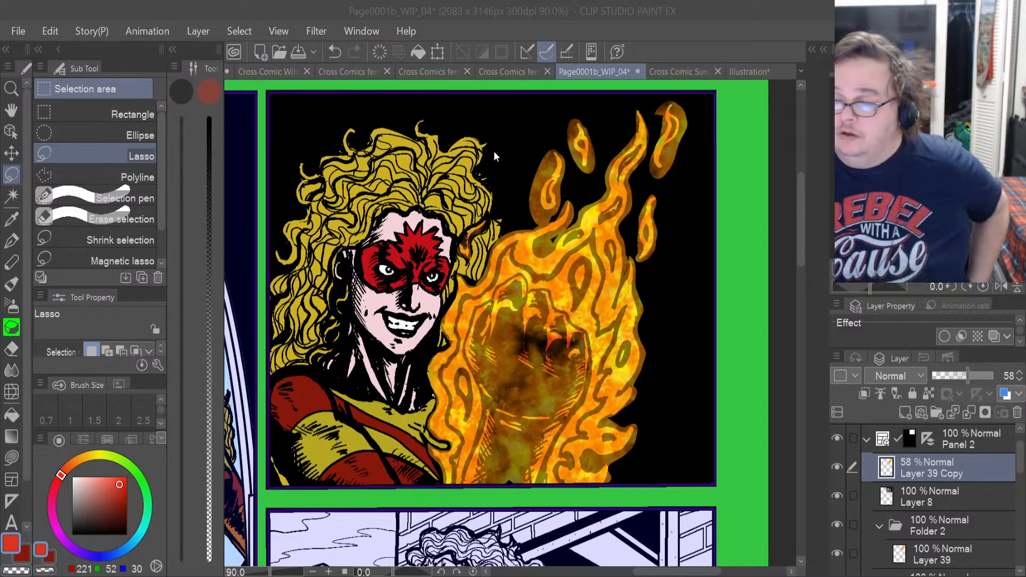
# Open Illustration4.png and examine how the fire around the fist is coloured, along with the panels below it.
pyautogui.doubleClick(534, 117)
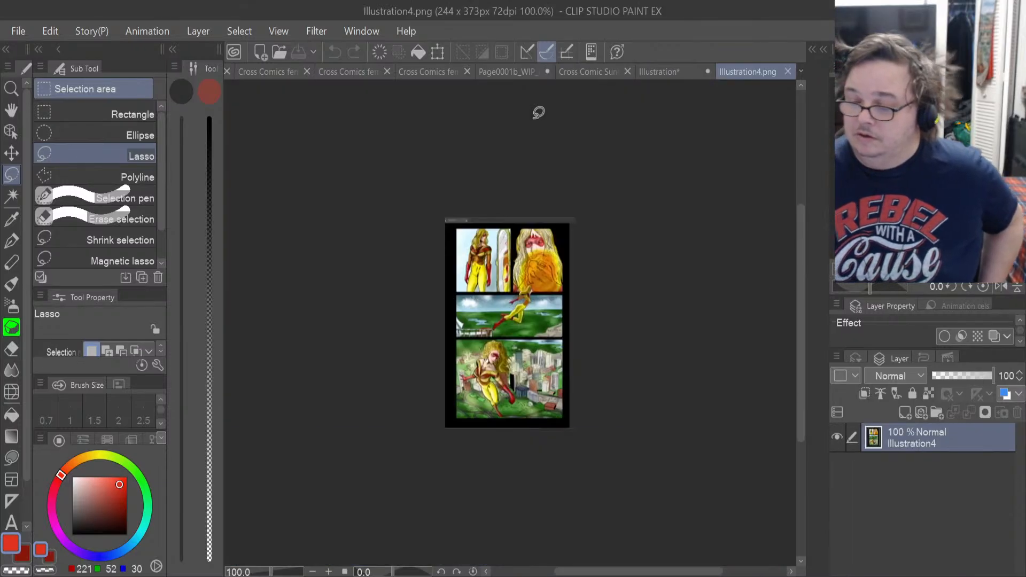
pyautogui.scroll(5, 545, 263)
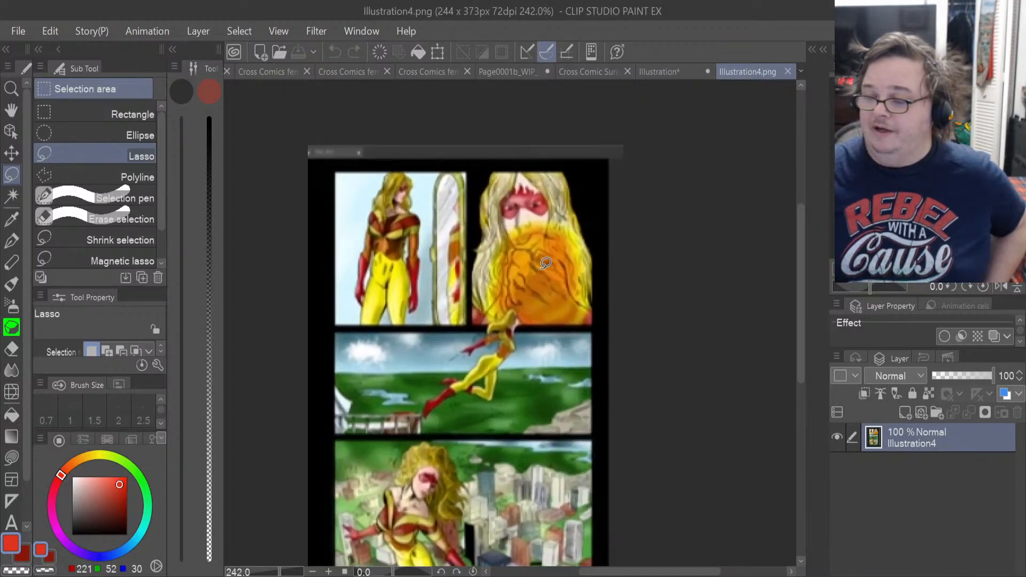
pyautogui.scroll(6, 544, 263)
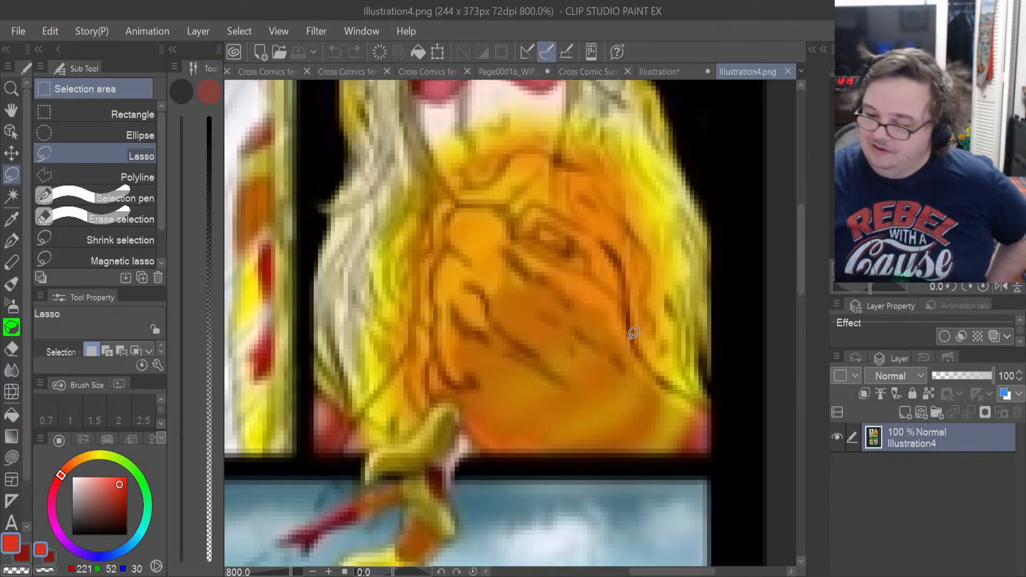
pyautogui.scroll(-1, 633, 332)
pyautogui.scroll(-4, 633, 331)
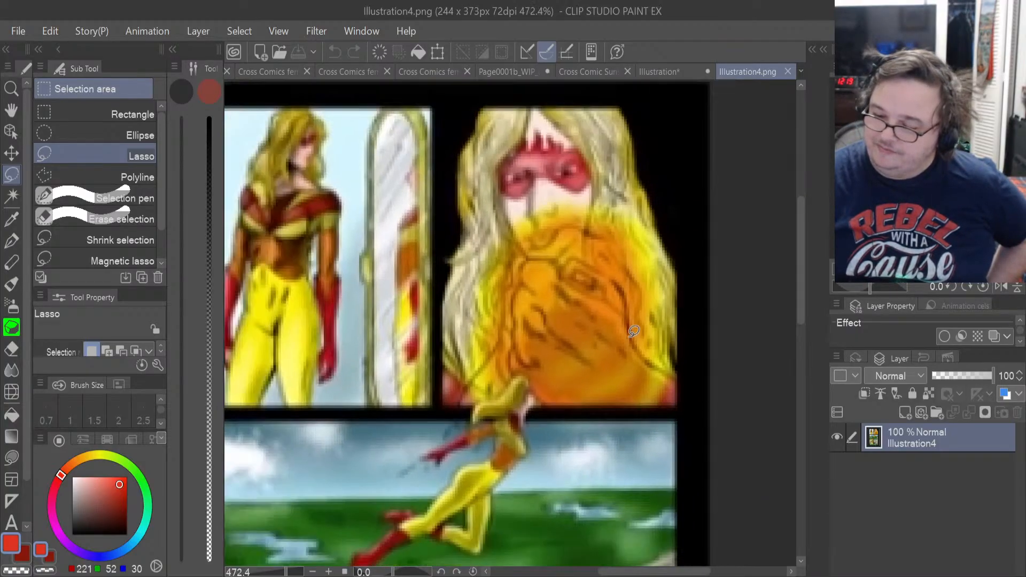
pyautogui.scroll(1, 633, 328)
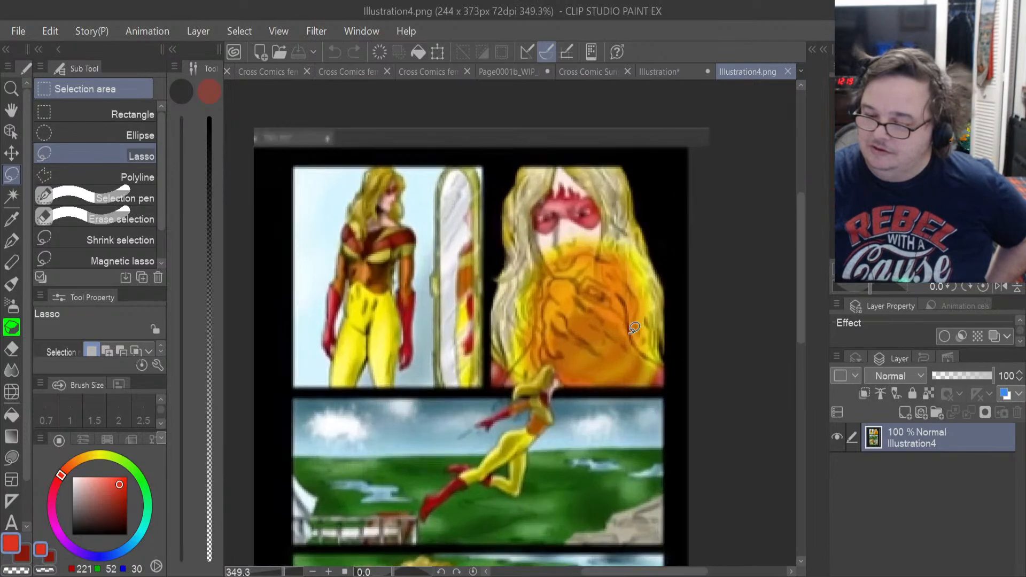
pyautogui.scroll(2, 633, 328)
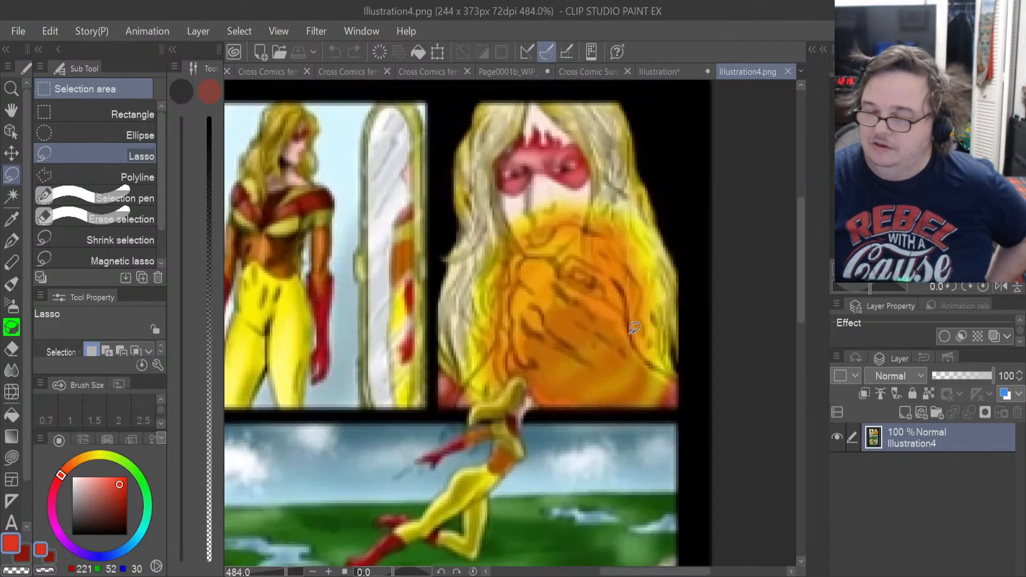
pyautogui.scroll(1, 634, 328)
pyautogui.scroll(1, 634, 327)
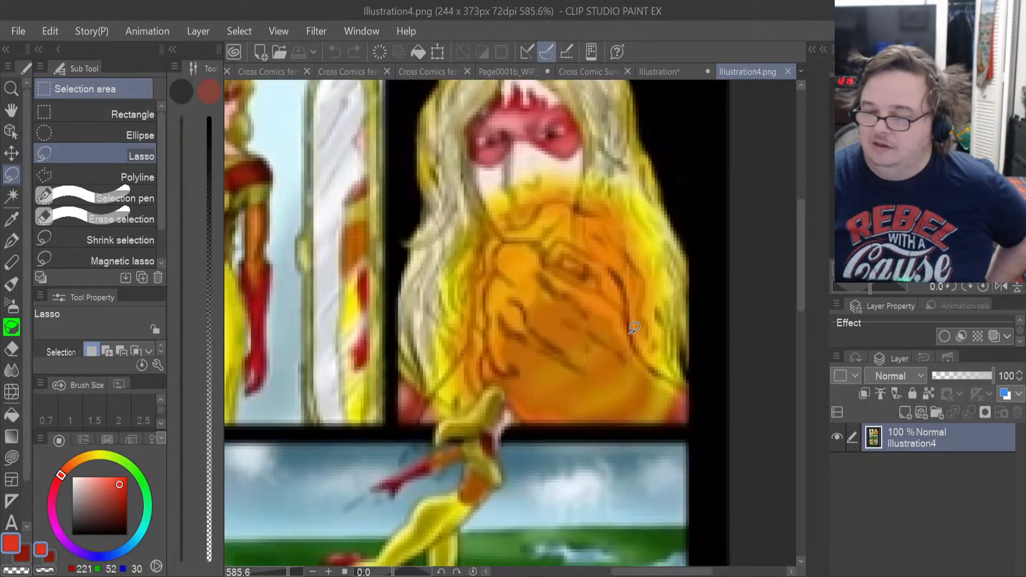
pyautogui.scroll(2, 634, 328)
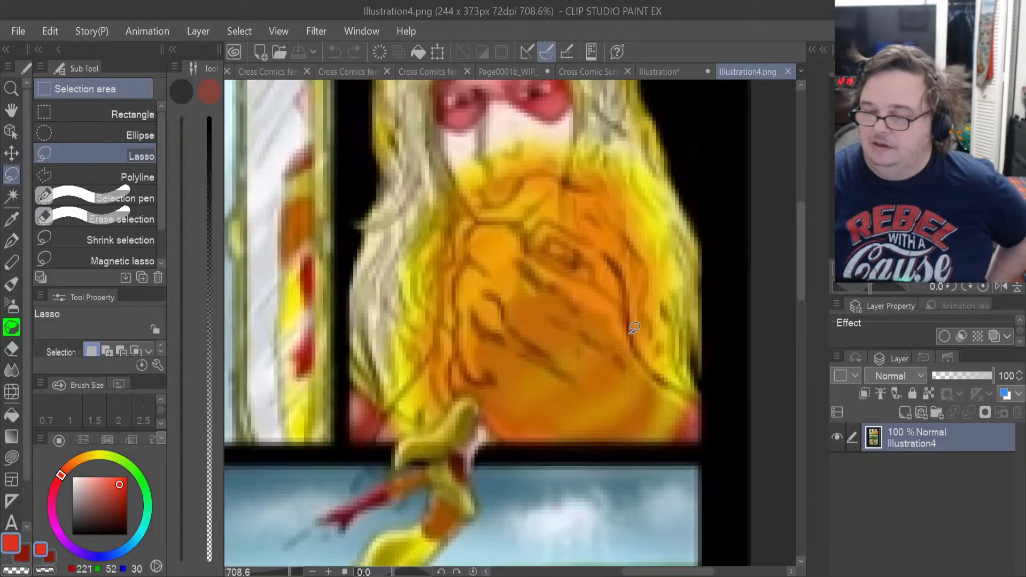
pyautogui.scroll(-7, 634, 327)
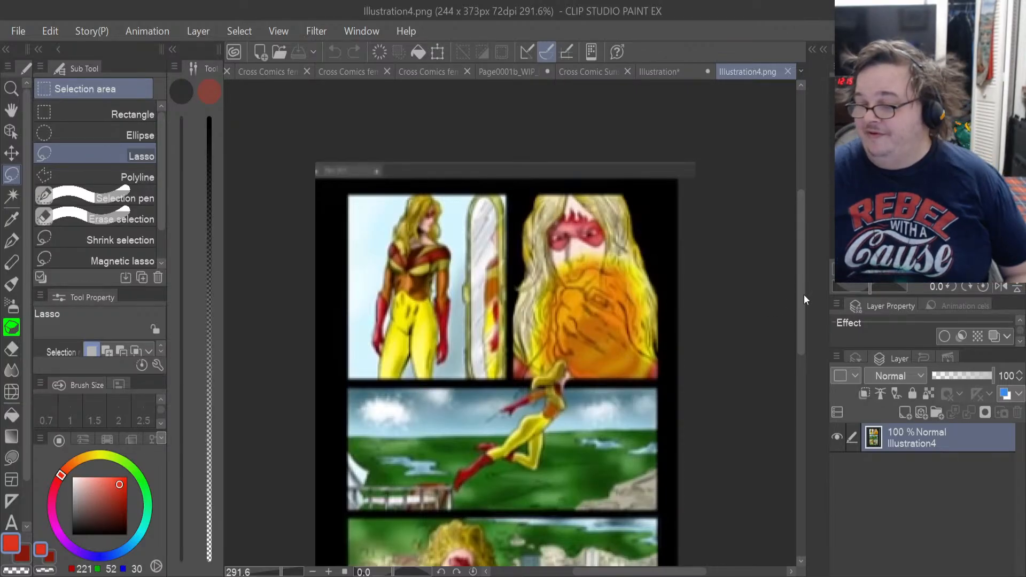
pyautogui.moveTo(798, 297); pyautogui.dragTo(799, 336)
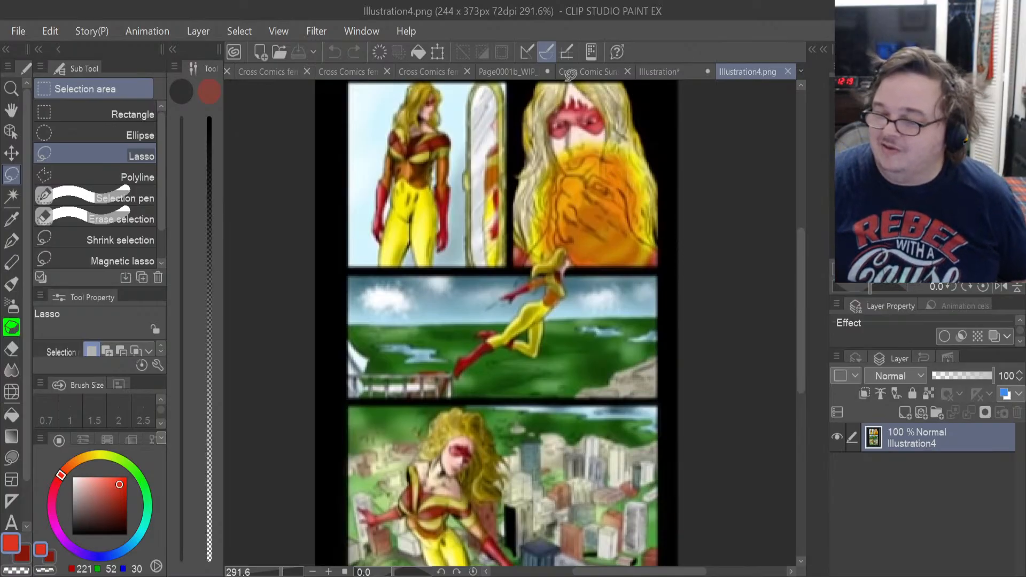
# Look through the Cross Comic Sunset Turn around reference and the Illustration image of the flaming heroine for fire colouring.
pyautogui.click(571, 73)
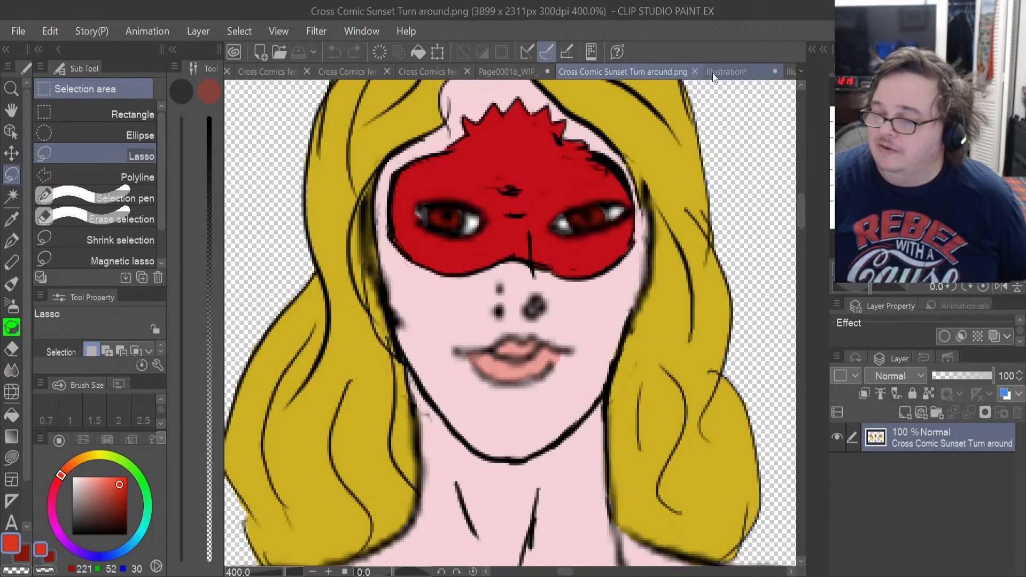
pyautogui.click(720, 69)
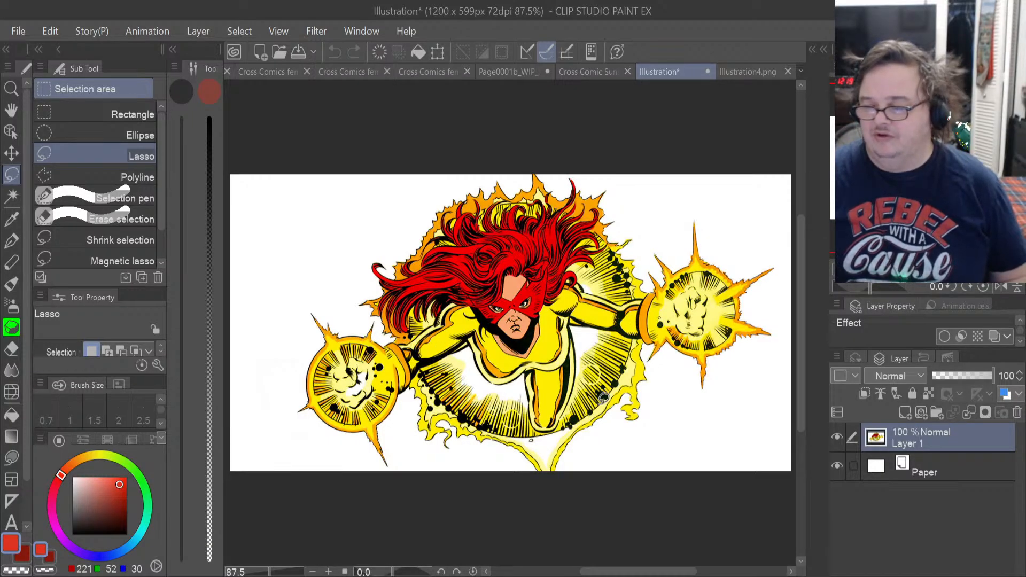
pyautogui.scroll(1, 473, 410)
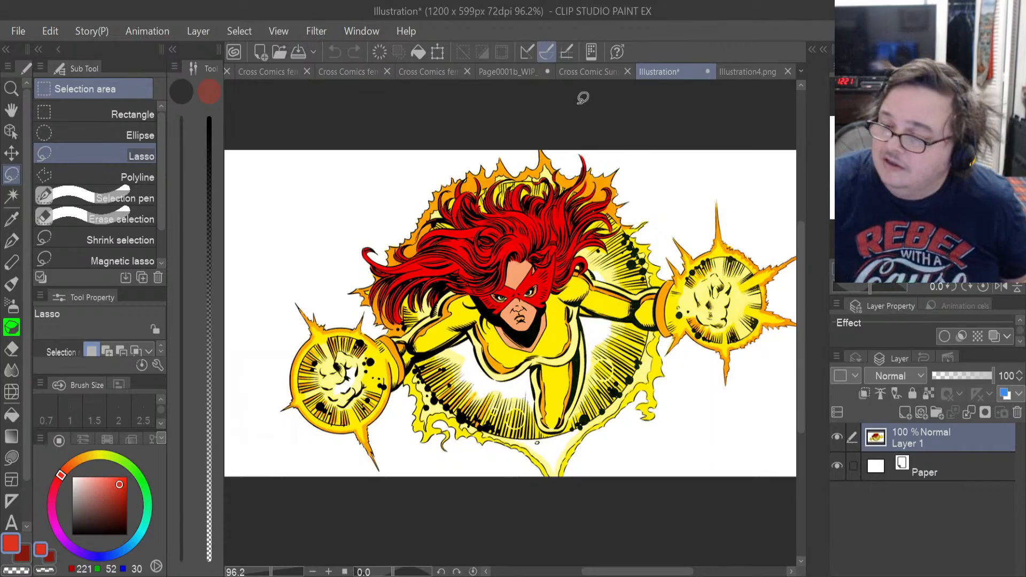
pyautogui.click(580, 73)
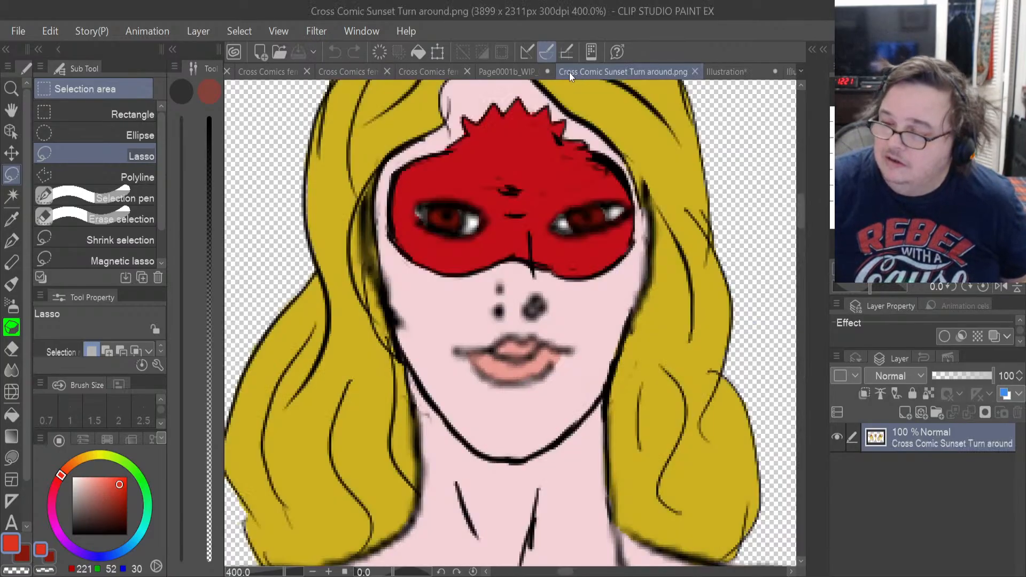
# Return to Page0001b_WIP_04 and create a new canvas from the copied fire texture.
pyautogui.click(511, 72)
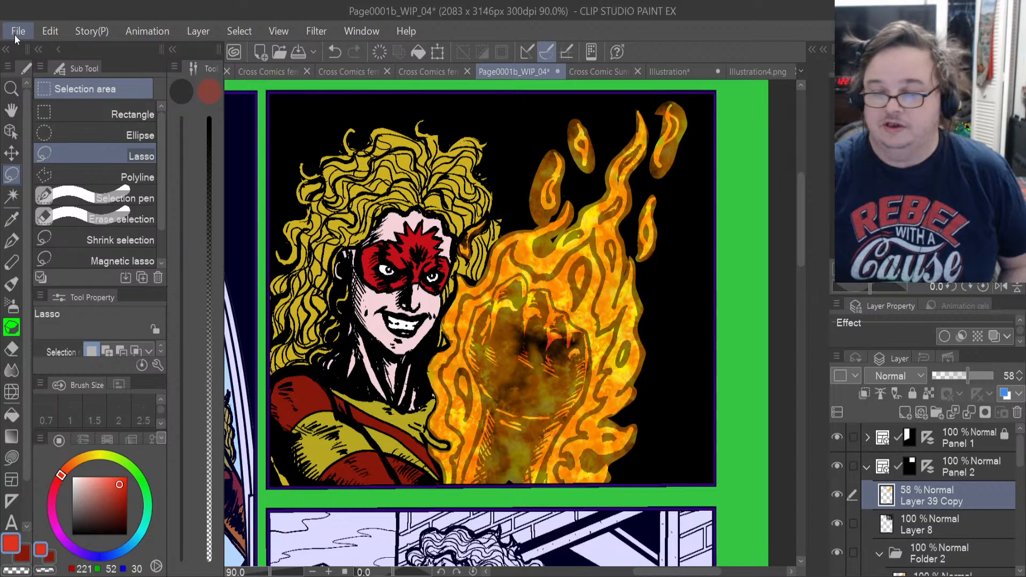
pyautogui.click(53, 47)
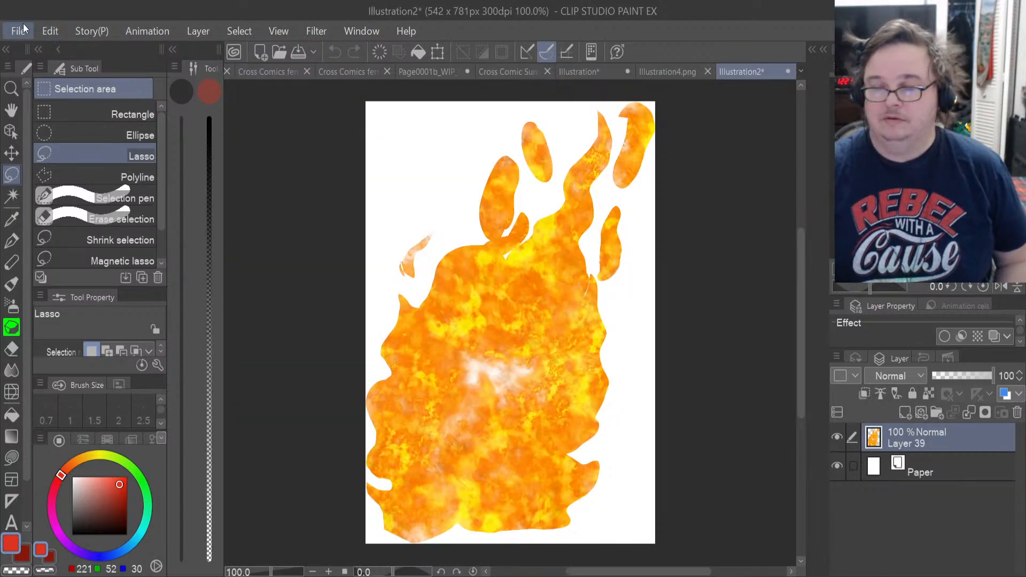
# Create a blank 8.50 × 11.00 in canvas at 300 dpi and bring up the Fire brush group with its brush list widened.
pyautogui.click(59, 28)
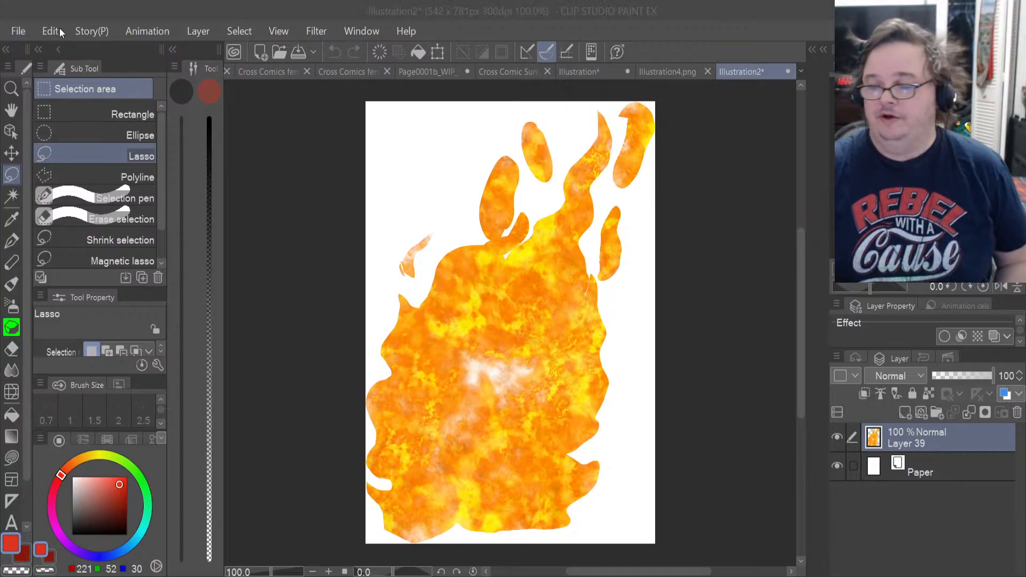
pyautogui.click(535, 35)
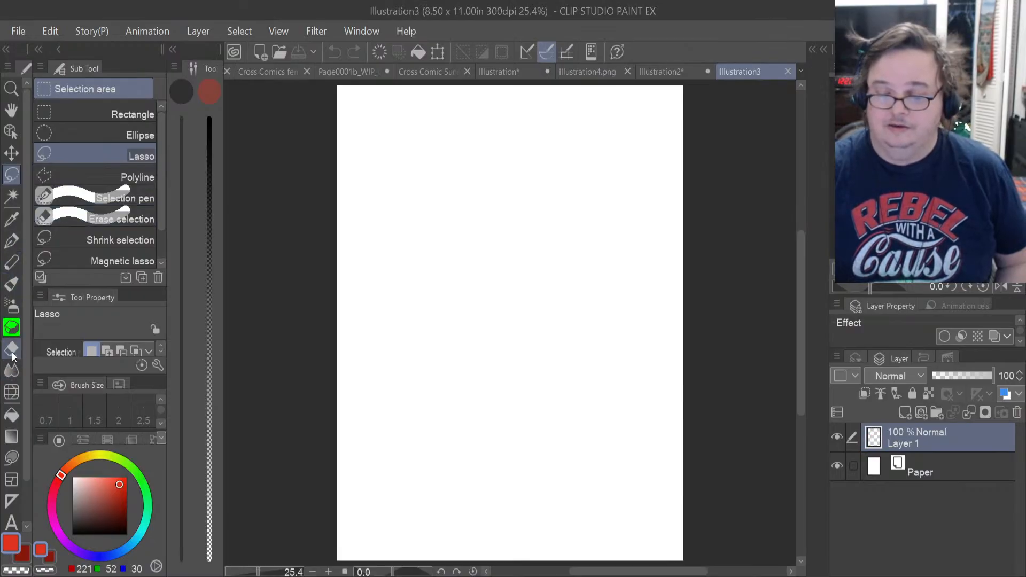
pyautogui.click(12, 328)
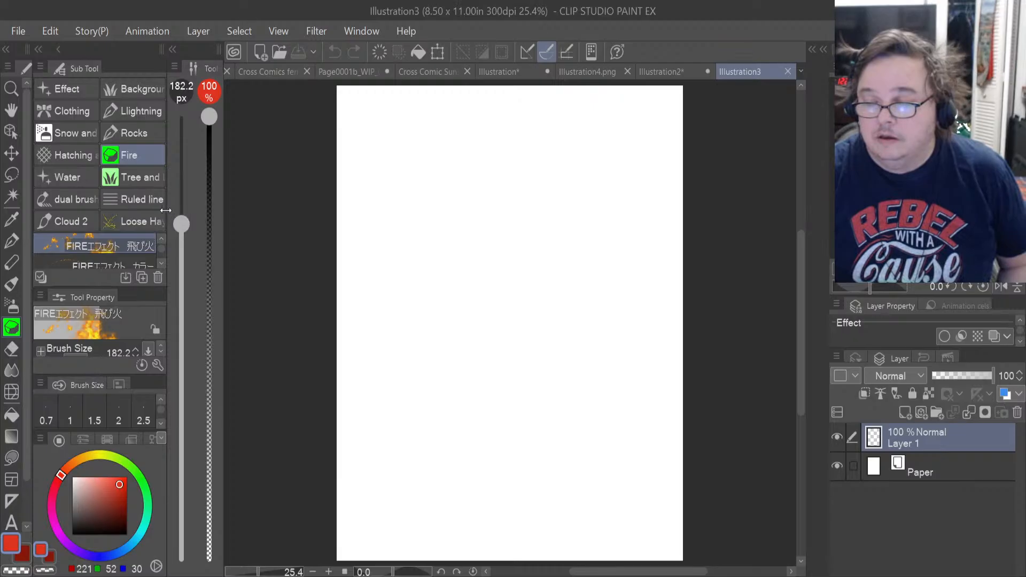
pyautogui.moveTo(166, 210); pyautogui.dragTo(213, 211)
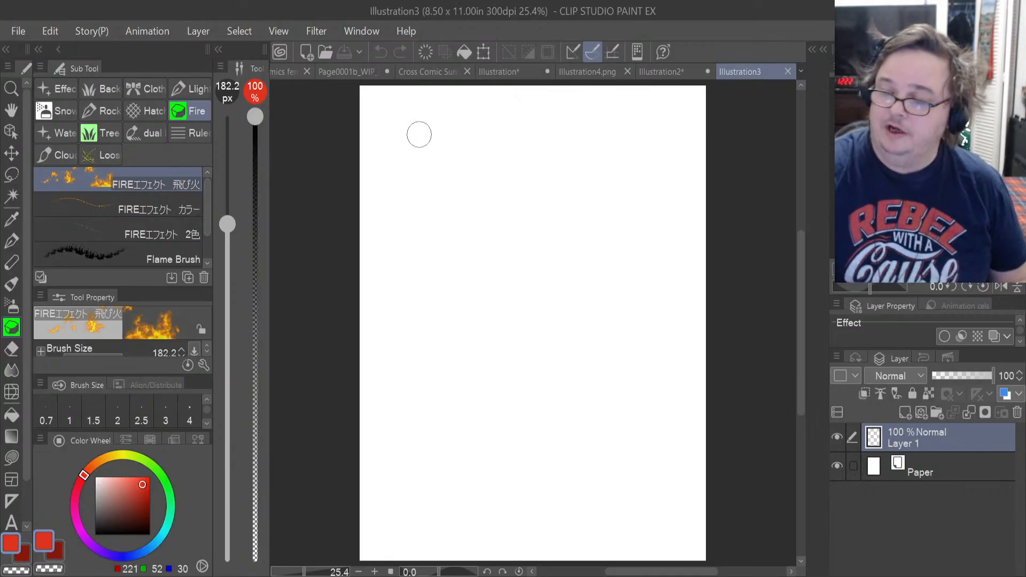
# Test the FIREエフェクト 飛び火 brush with two horizontal strokes near the upper edge of the blank canvas.
pyautogui.moveTo(417, 134)
pyautogui.mouseDown()
pyautogui.moveTo(508, 144)
pyautogui.moveTo(623, 137)
pyautogui.mouseUp()
pyautogui.moveTo(469, 173); pyautogui.dragTo(651, 160)
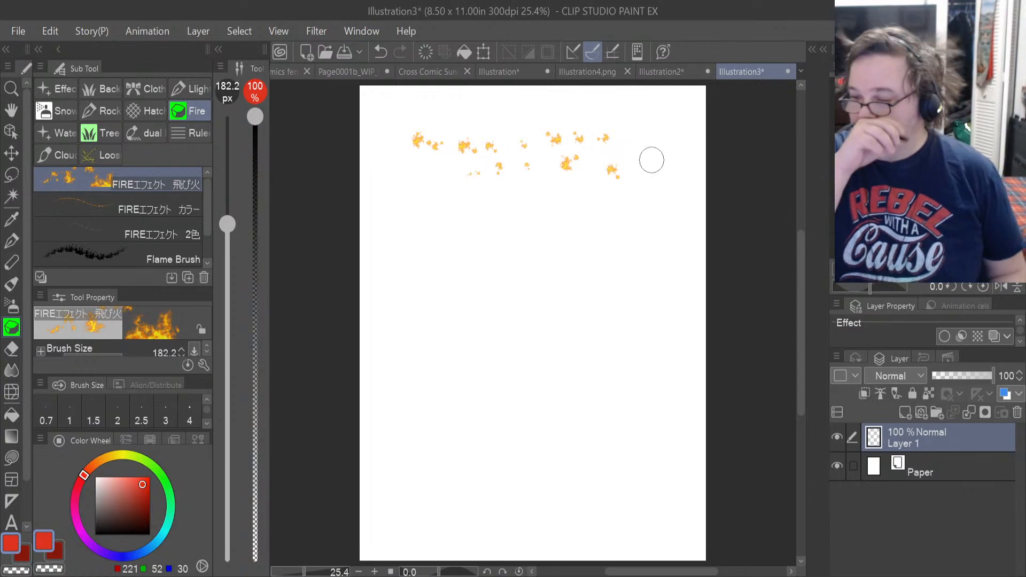
pyautogui.scroll(2, 652, 160)
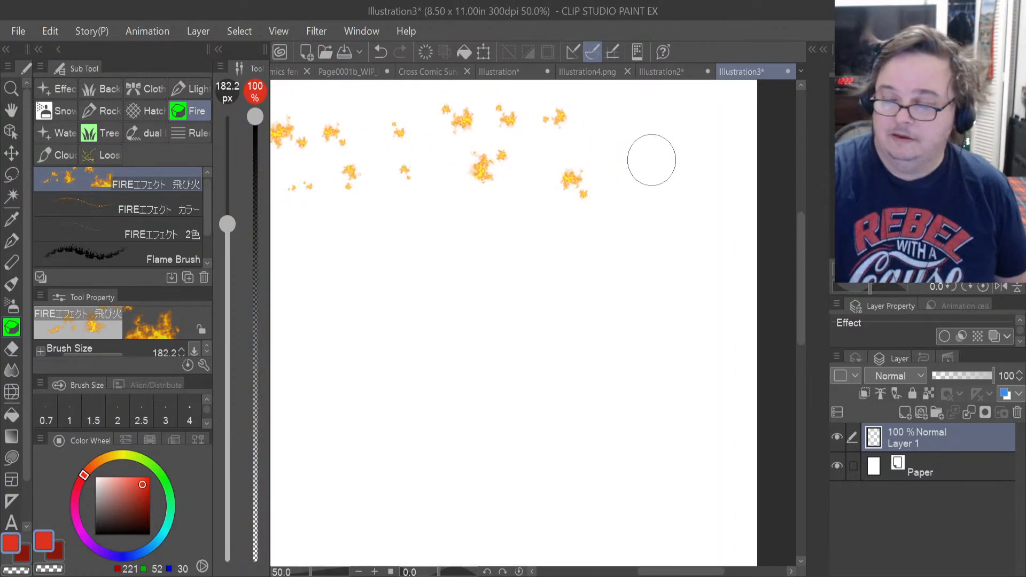
# Test the FIREエフェクト カラー brush with straight and curved strokes, enlarging its brush size to 388.3 px.
pyautogui.click(155, 207)
pyautogui.moveTo(351, 300)
pyautogui.mouseDown()
pyautogui.moveTo(508, 298)
pyautogui.moveTo(456, 304)
pyautogui.mouseUp()
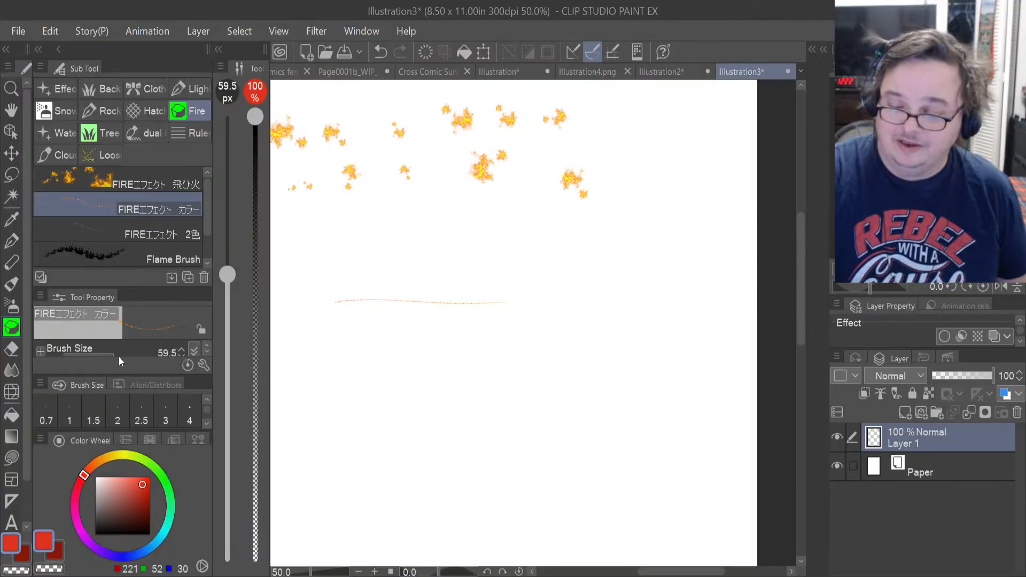
pyautogui.moveTo(115, 357); pyautogui.dragTo(128, 356)
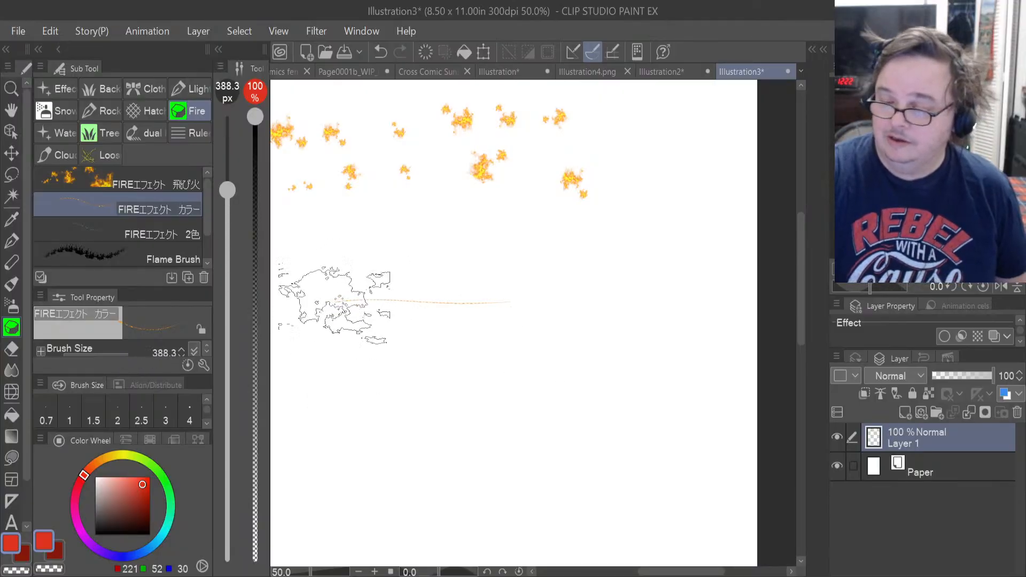
pyautogui.moveTo(333, 302)
pyautogui.mouseDown()
pyautogui.moveTo(423, 290)
pyautogui.moveTo(705, 297)
pyautogui.mouseUp()
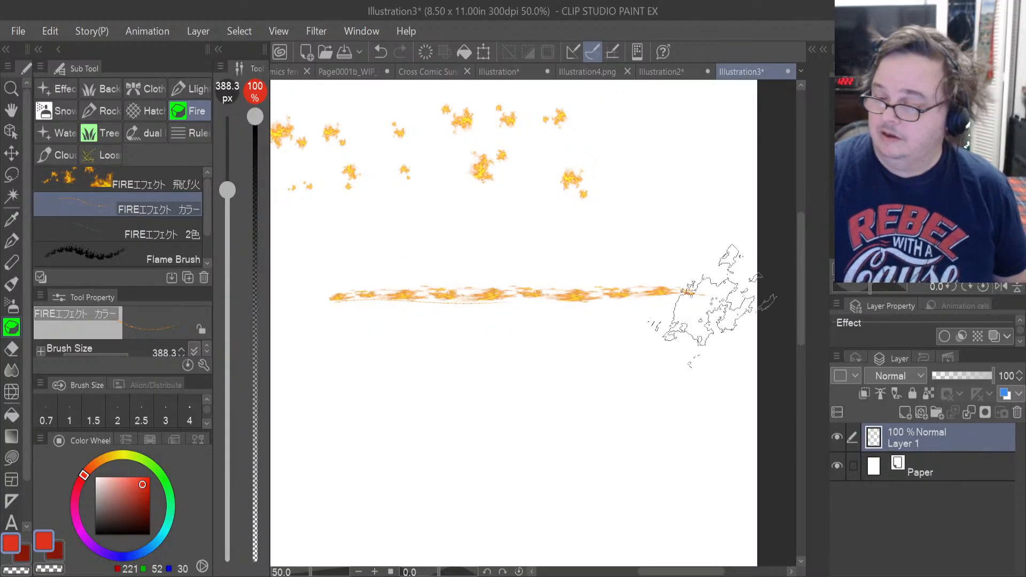
pyautogui.moveTo(447, 368)
pyautogui.mouseDown()
pyautogui.moveTo(529, 422)
pyautogui.moveTo(676, 278)
pyautogui.moveTo(636, 242)
pyautogui.mouseUp()
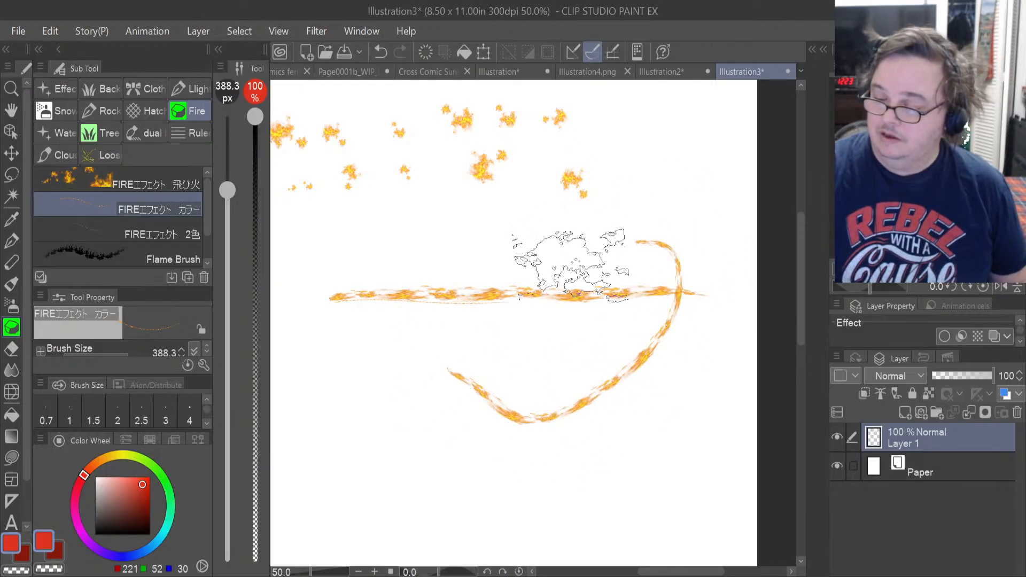
pyautogui.moveTo(570, 266)
pyautogui.mouseDown()
pyautogui.moveTo(690, 305)
pyautogui.moveTo(705, 190)
pyautogui.mouseUp()
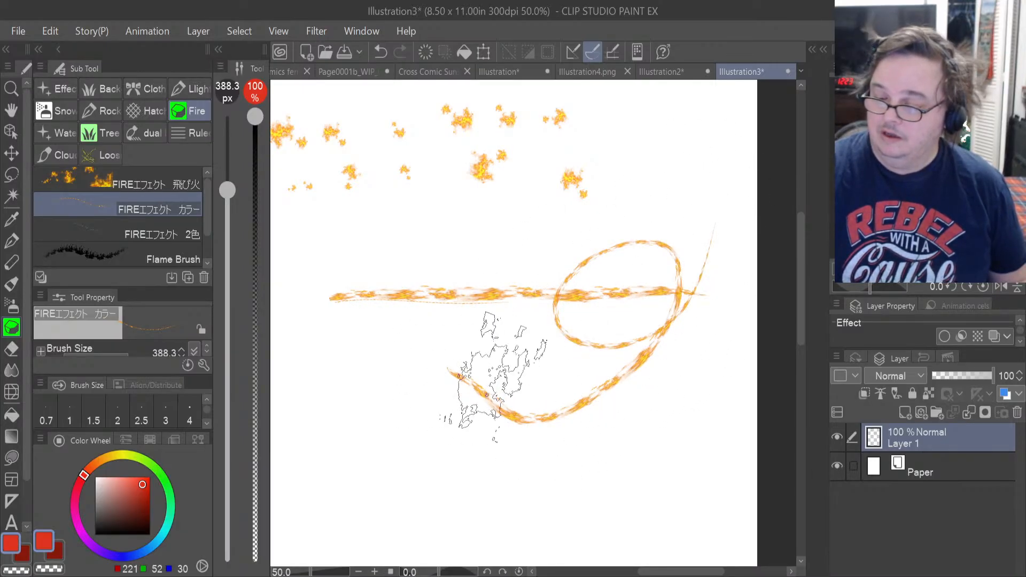
pyautogui.moveTo(487, 380)
pyautogui.mouseDown()
pyautogui.moveTo(492, 293)
pyautogui.moveTo(513, 269)
pyautogui.mouseUp()
pyautogui.moveTo(520, 378)
pyautogui.mouseDown()
pyautogui.moveTo(585, 269)
pyautogui.moveTo(578, 321)
pyautogui.moveTo(710, 300)
pyautogui.mouseUp()
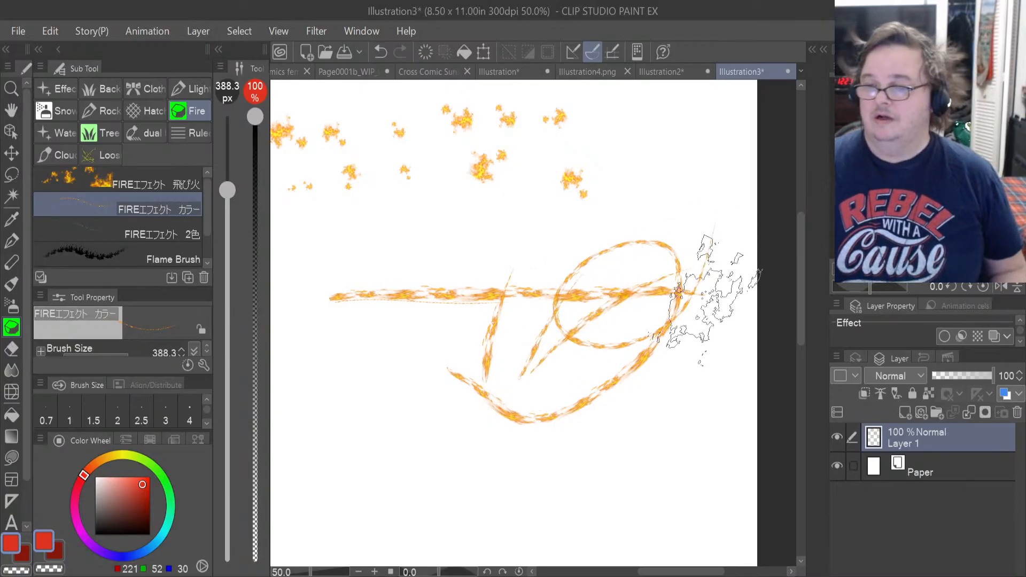
# Test the FIREエフェクト 2色 brush with a horizontal stroke below the curves and inspect its texture up close.
pyautogui.click(177, 231)
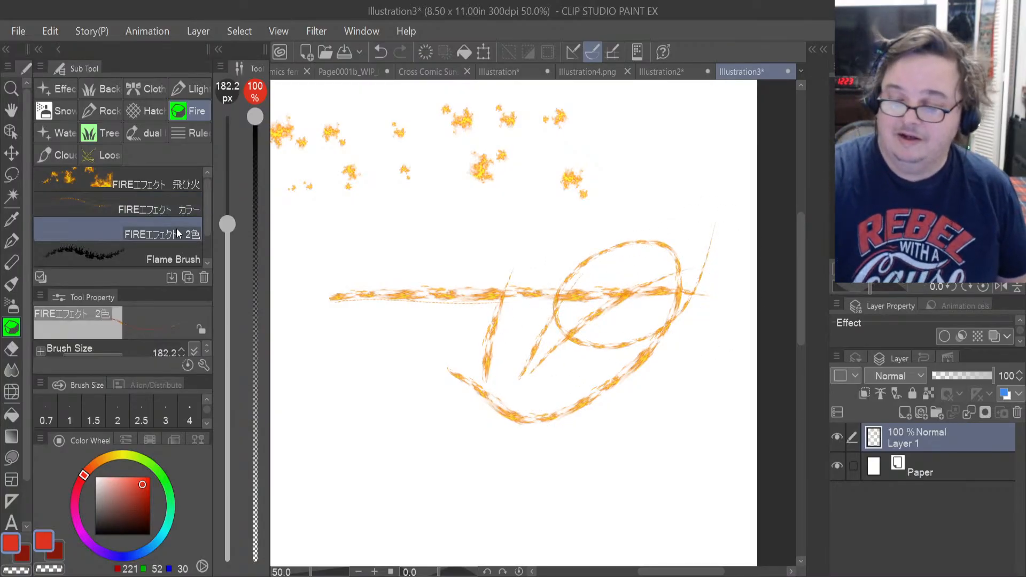
pyautogui.moveTo(374, 479)
pyautogui.mouseDown()
pyautogui.moveTo(600, 471)
pyautogui.moveTo(562, 486)
pyautogui.moveTo(571, 495)
pyautogui.mouseUp()
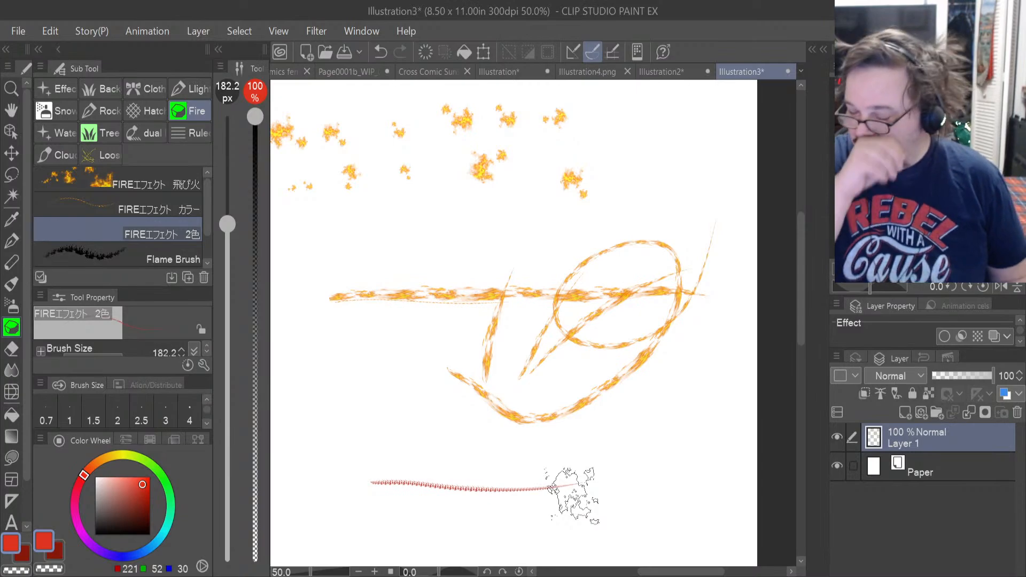
pyautogui.scroll(4, 569, 494)
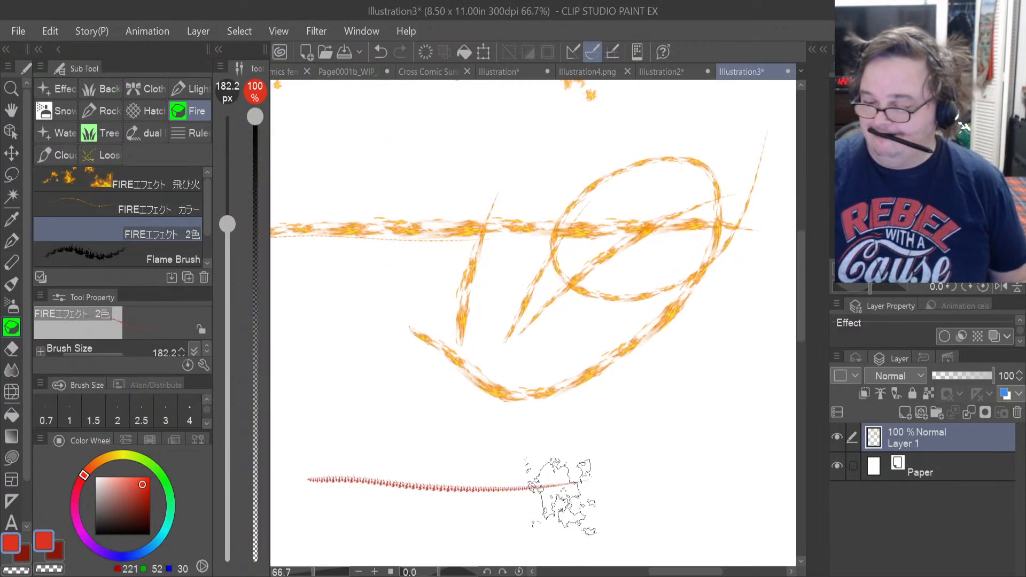
pyautogui.scroll(5, 524, 496)
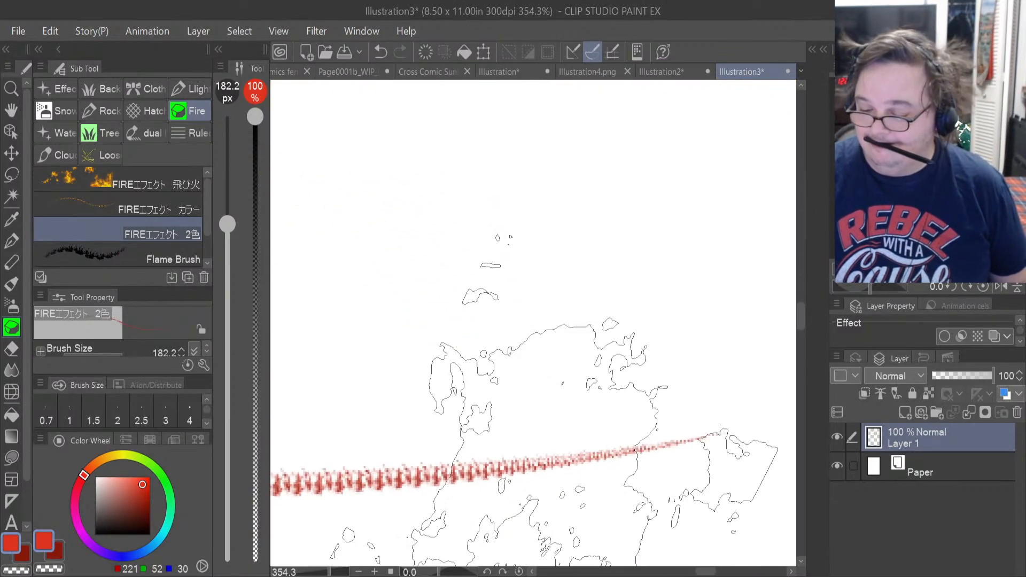
pyautogui.scroll(2, 561, 484)
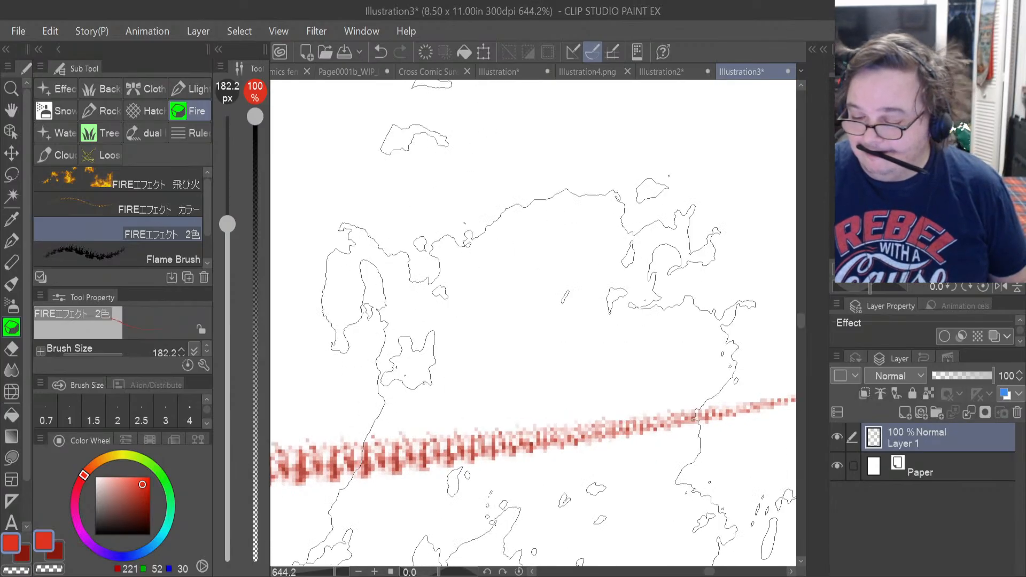
pyautogui.scroll(-7, 582, 489)
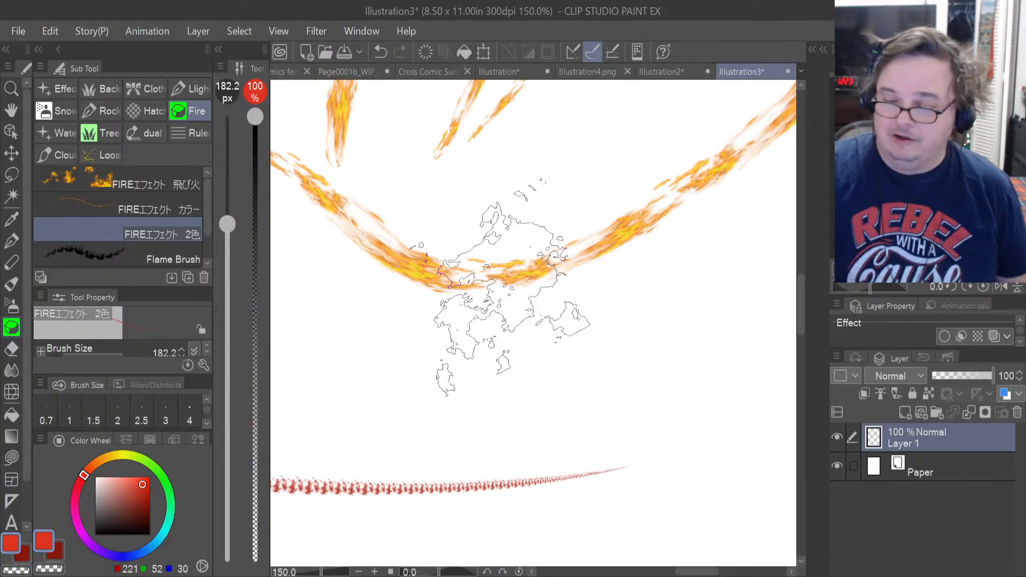
# Test the Flame Brush at 500 px in red, and again with the secondary colour changed to dark yellow (135, 122, 10).
pyautogui.click(117, 252)
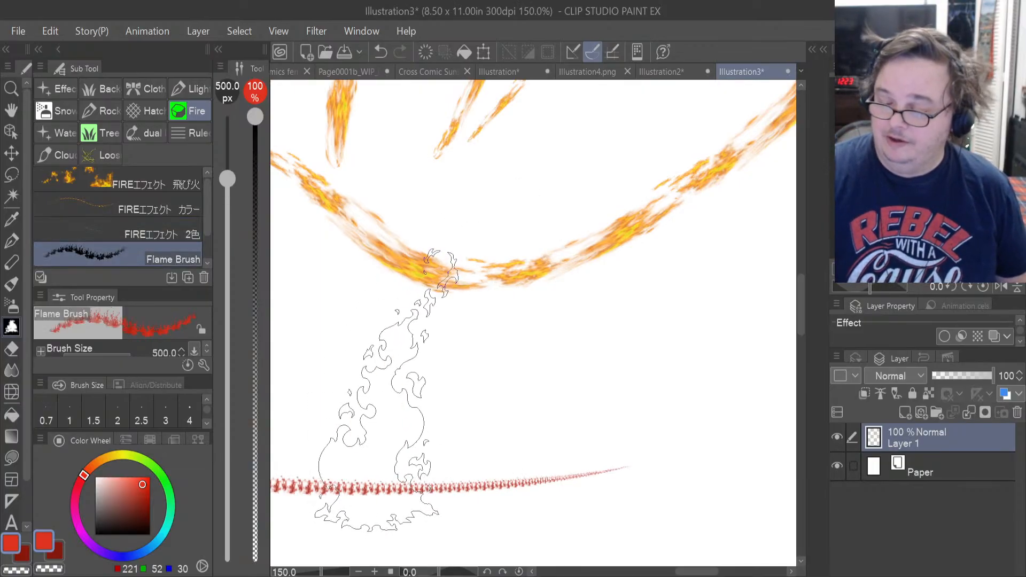
pyautogui.moveTo(387, 390)
pyautogui.mouseDown()
pyautogui.moveTo(654, 369)
pyautogui.moveTo(660, 378)
pyautogui.moveTo(686, 357)
pyautogui.moveTo(733, 209)
pyautogui.mouseUp()
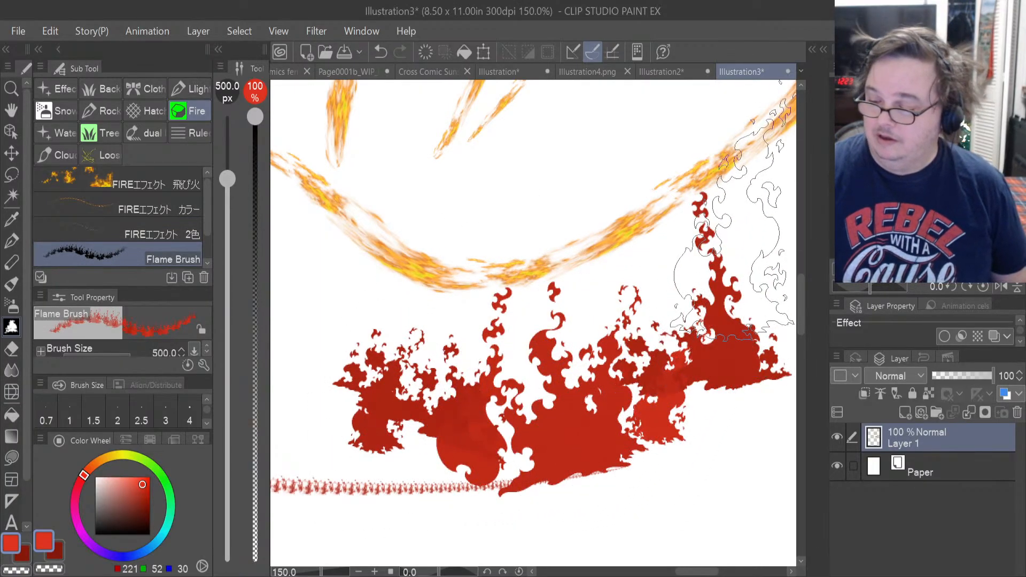
pyautogui.click(146, 503)
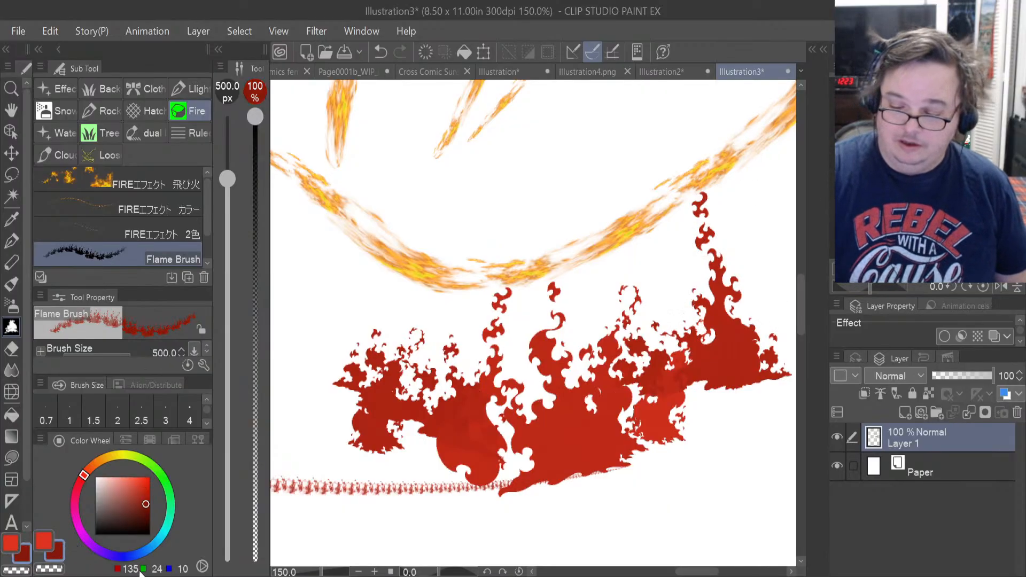
pyautogui.click(118, 456)
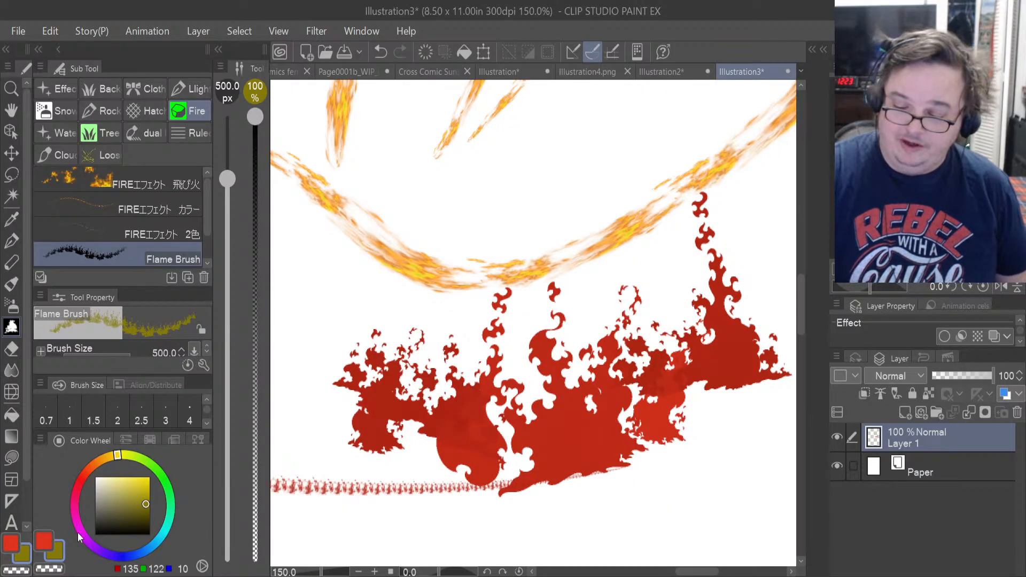
pyautogui.moveTo(307, 396); pyautogui.dragTo(481, 348)
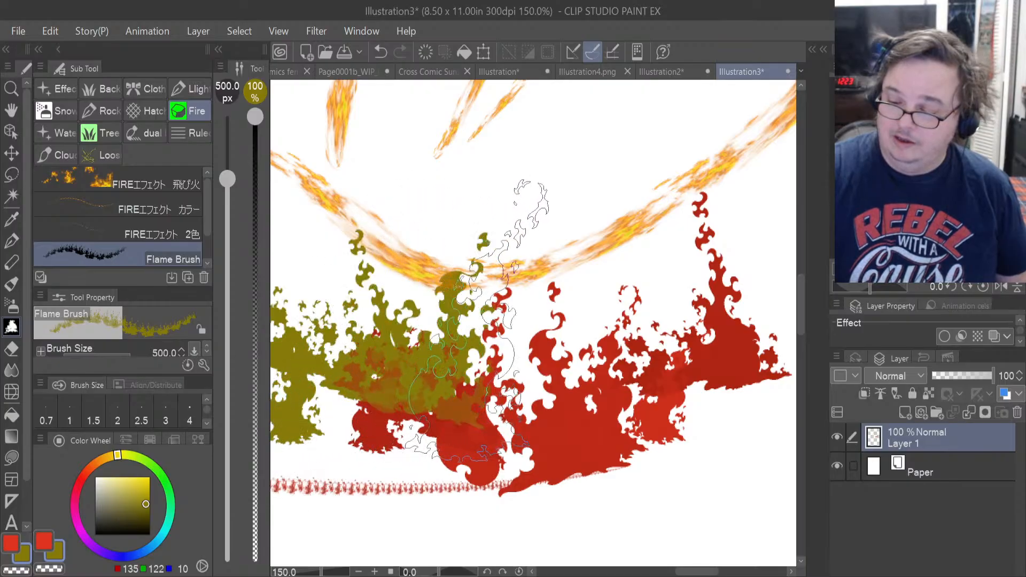
pyautogui.moveTo(550, 433); pyautogui.dragTo(700, 326)
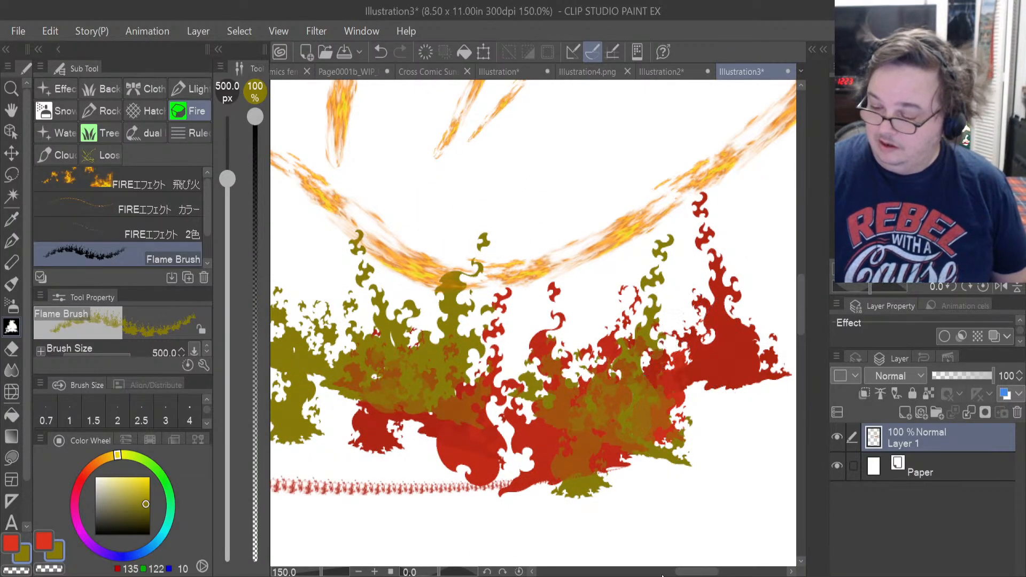
# Switch back to the main red (221, 52, 30) and paint Flame Brush strokes below and beside the earlier flames.
pyautogui.click(10, 545)
pyautogui.moveTo(690, 502)
pyautogui.mouseDown()
pyautogui.moveTo(687, 492)
pyautogui.moveTo(620, 507)
pyautogui.mouseUp()
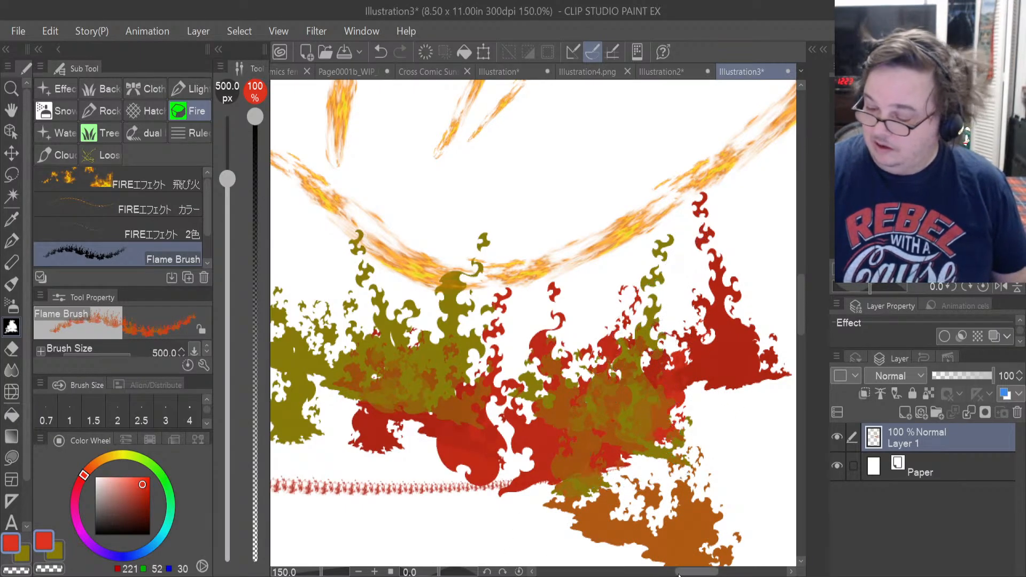
pyautogui.moveTo(694, 571); pyautogui.dragTo(652, 571)
pyautogui.moveTo(342, 416)
pyautogui.mouseDown()
pyautogui.moveTo(566, 229)
pyautogui.moveTo(549, 417)
pyautogui.moveTo(662, 315)
pyautogui.mouseUp()
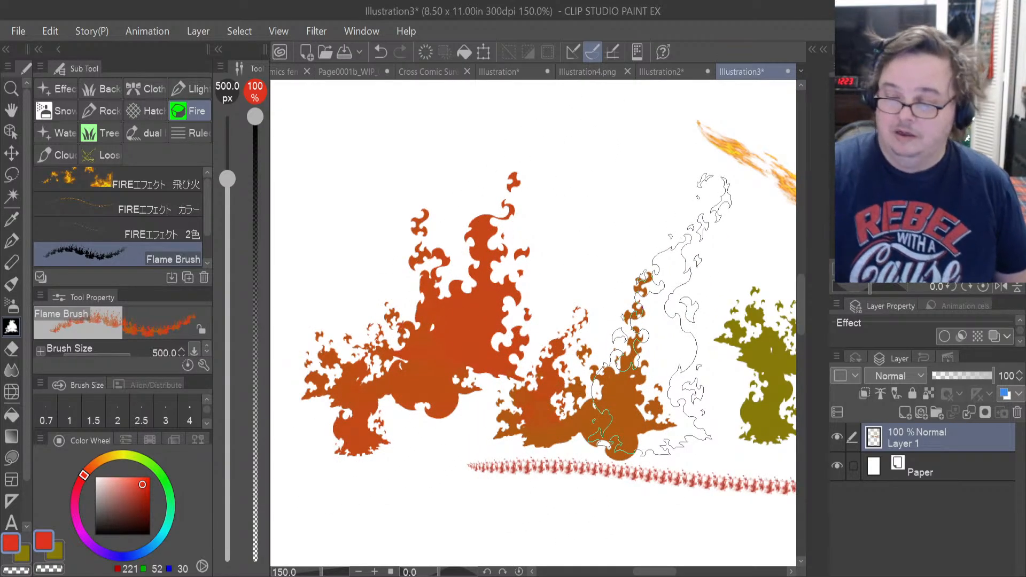
pyautogui.moveTo(207, 231)
pyautogui.mouseDown()
pyautogui.moveTo(207, 264)
pyautogui.moveTo(212, 203)
pyautogui.mouseUp()
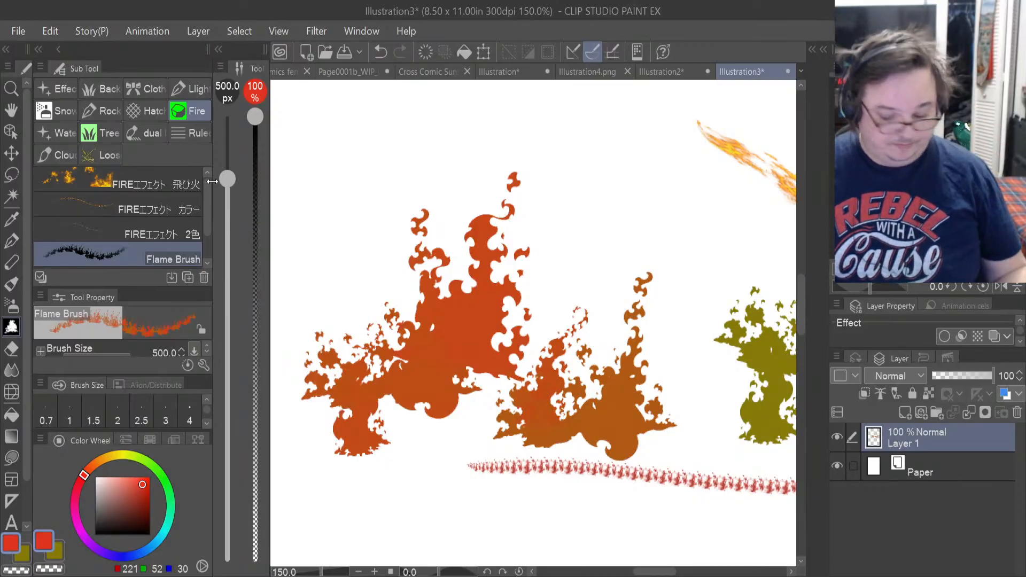
# Undo all the fire-brush test strokes on the Illustration3 canvas.
pyautogui.hotkey('ctrl', 'z')
pyautogui.hotkey('ctrl', 'z')
pyautogui.hotkey('ctrl', 'z')
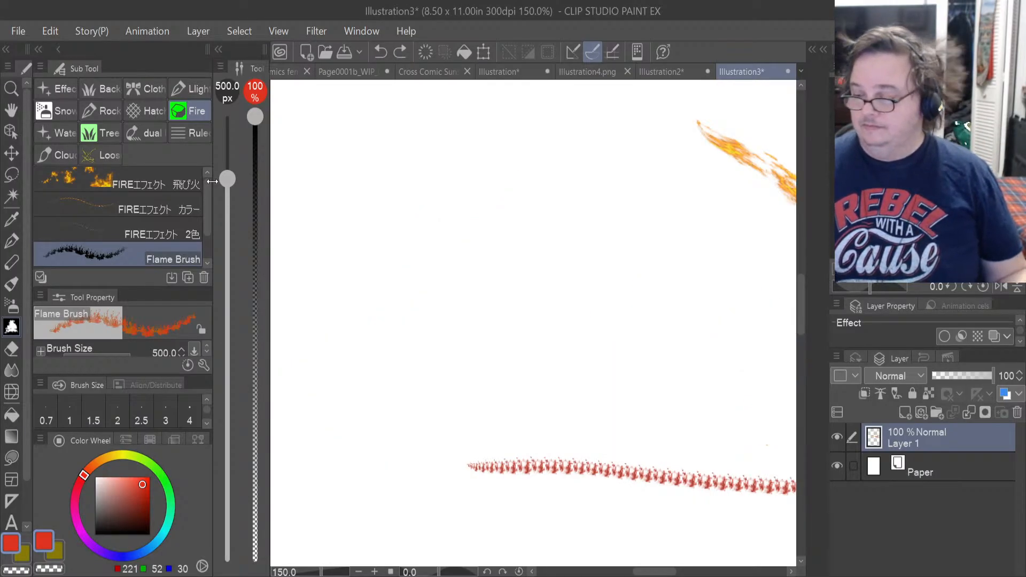
pyautogui.hotkey('ctrl', 'z')
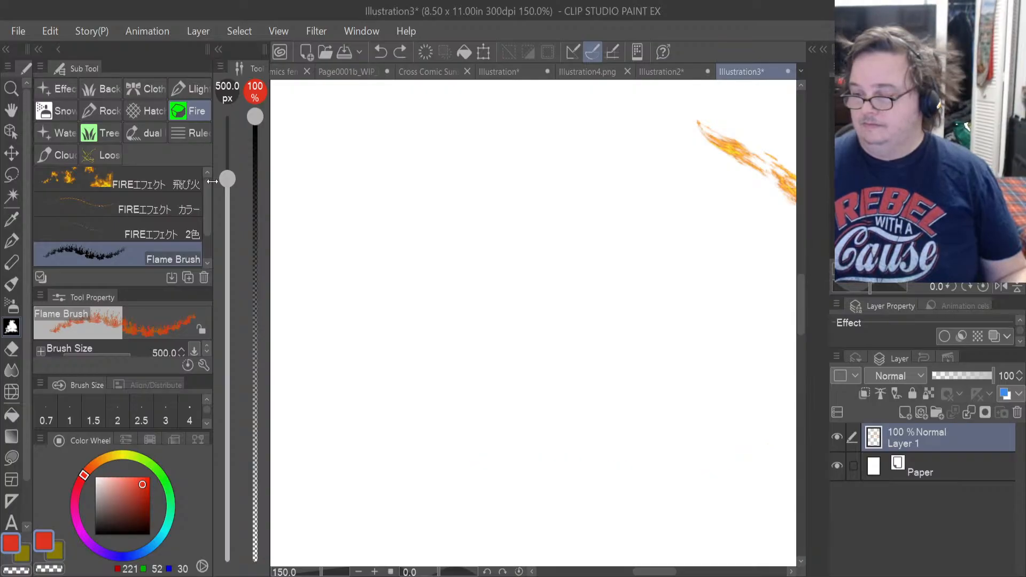
pyautogui.hotkey('ctrl', 'z')
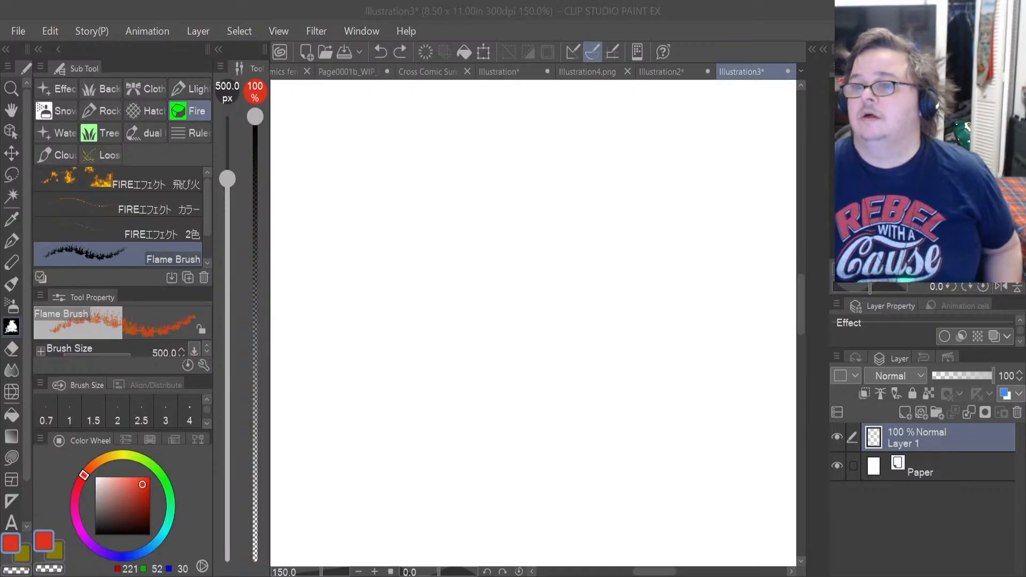
# Close the Illustration3 test canvas and the Illustration2 fire texture canvas without saving.
pyautogui.hotkey('alt', 'Tab')
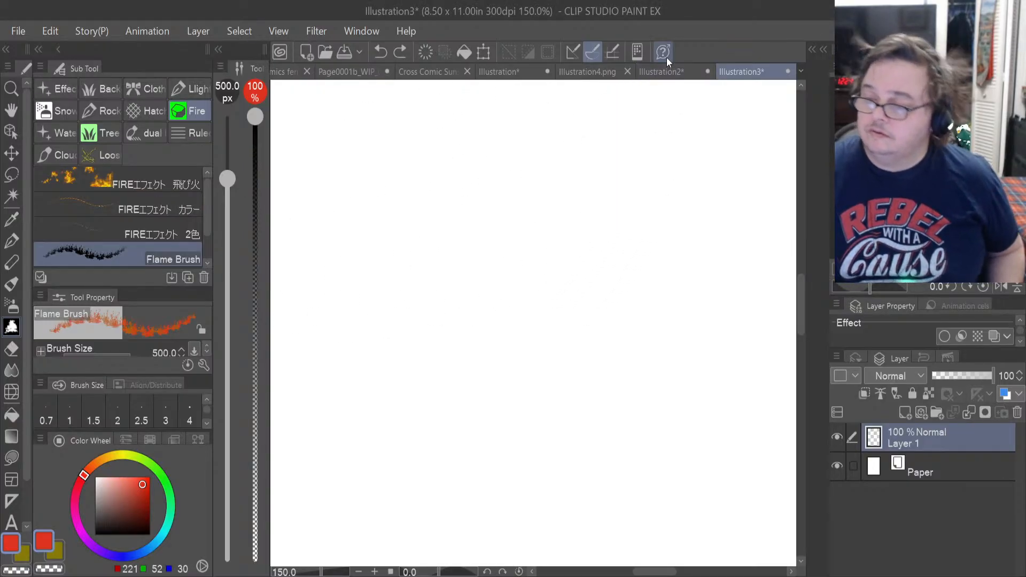
pyautogui.click(787, 70)
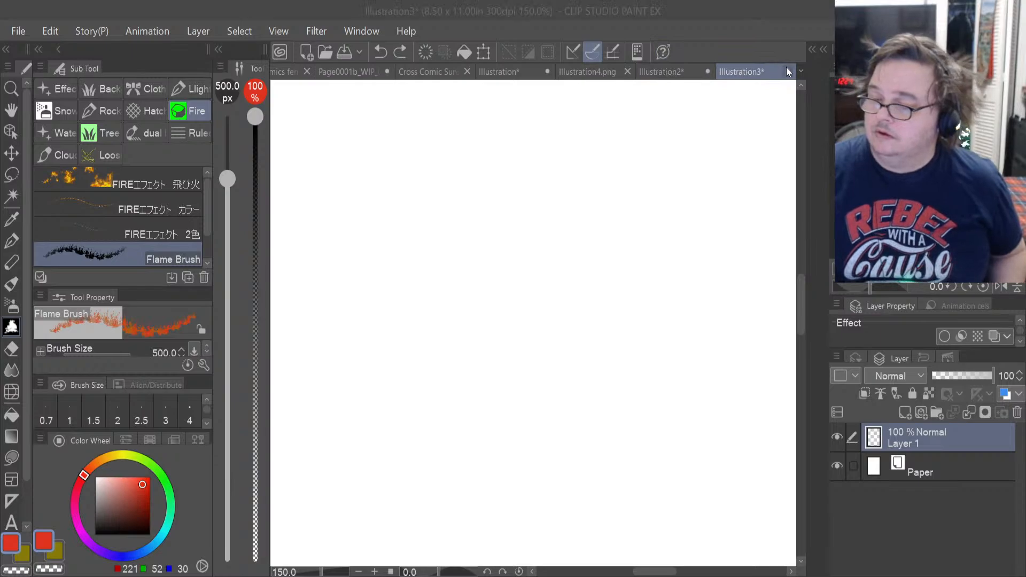
pyautogui.click(533, 238)
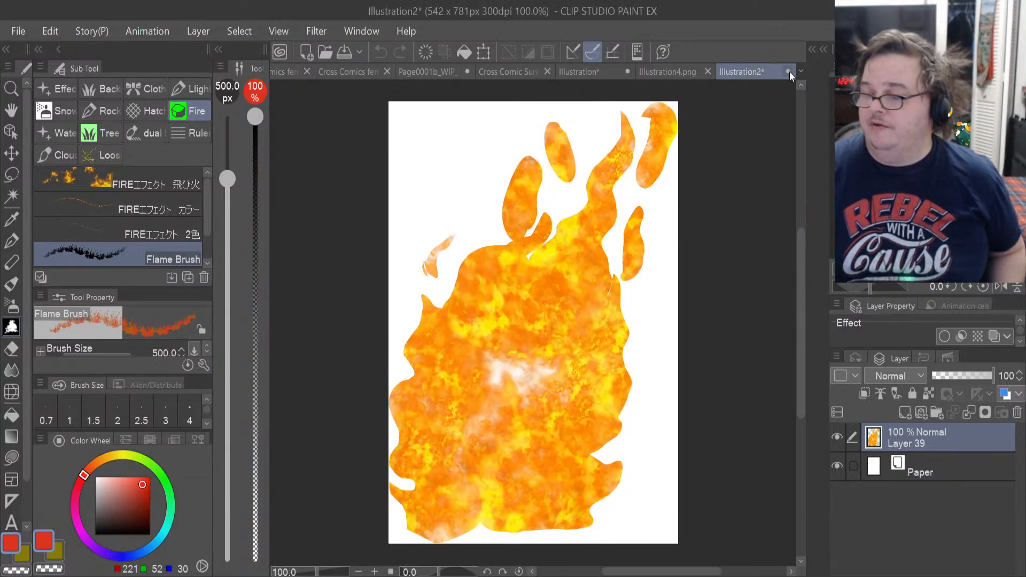
pyautogui.click(788, 71)
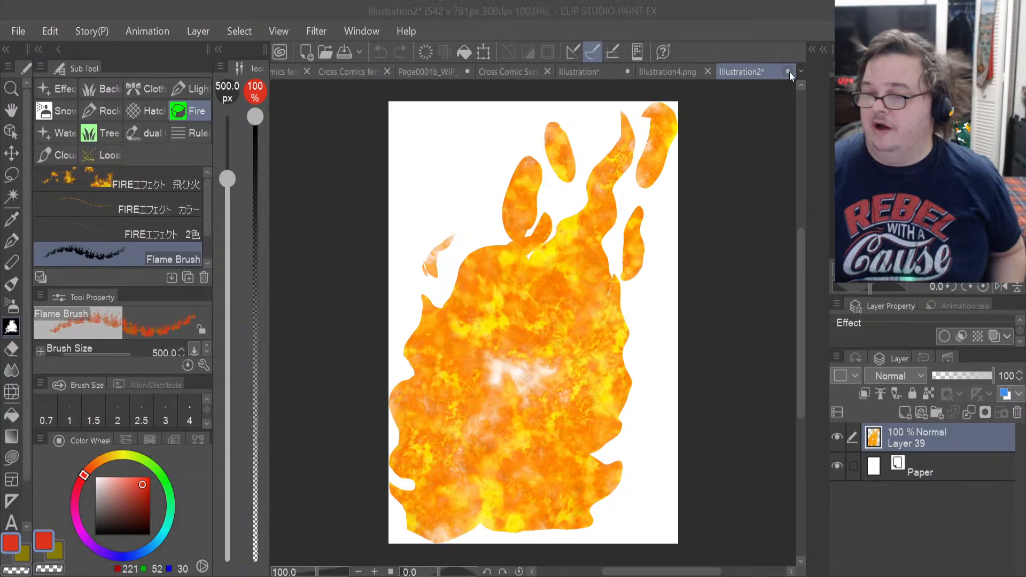
pyautogui.click(532, 235)
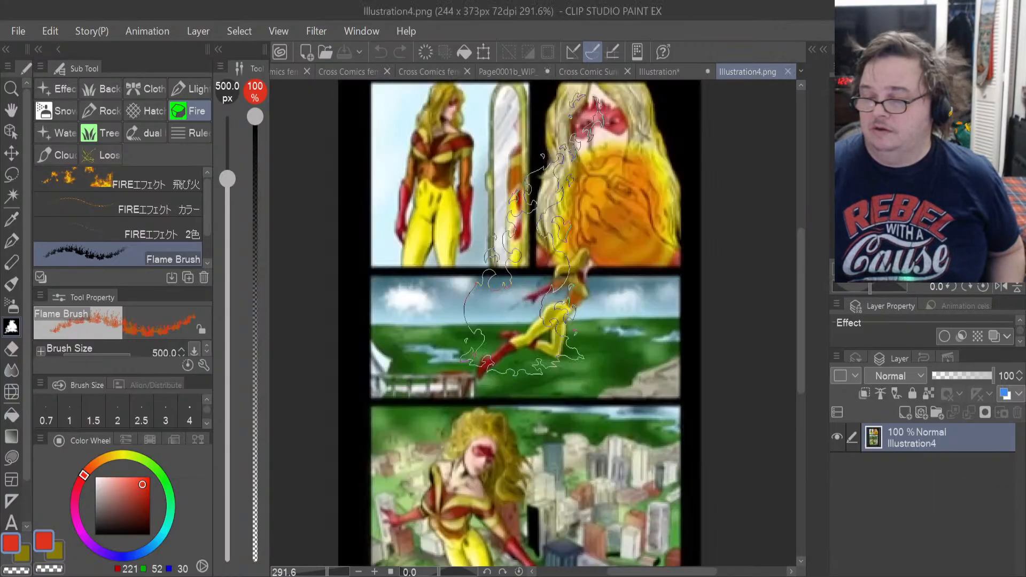
# Close the Illustration4 reference image and return to the Page0001b_WIP_04 comic page to review its upper panels together.
pyautogui.click(787, 72)
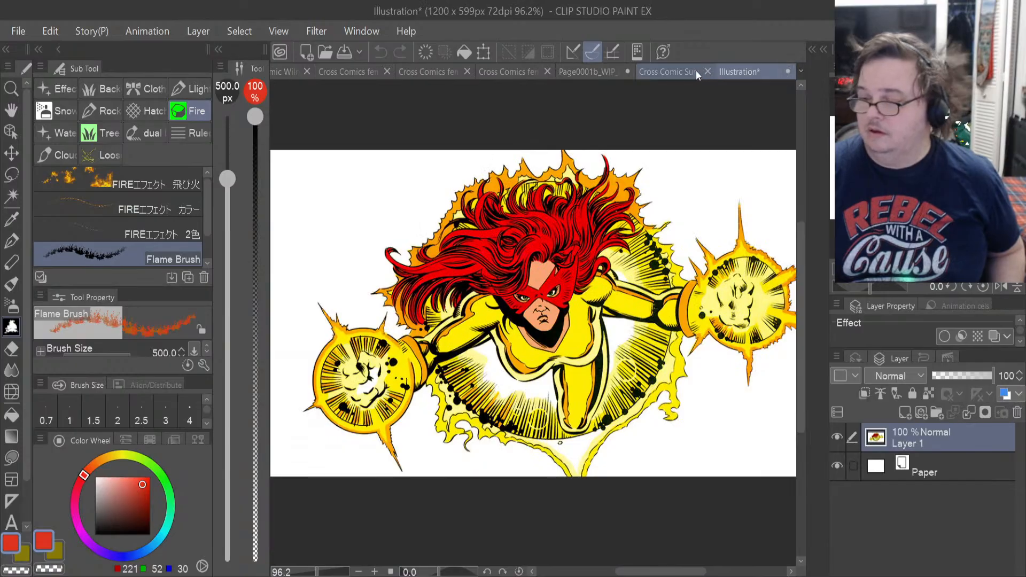
pyautogui.click(663, 70)
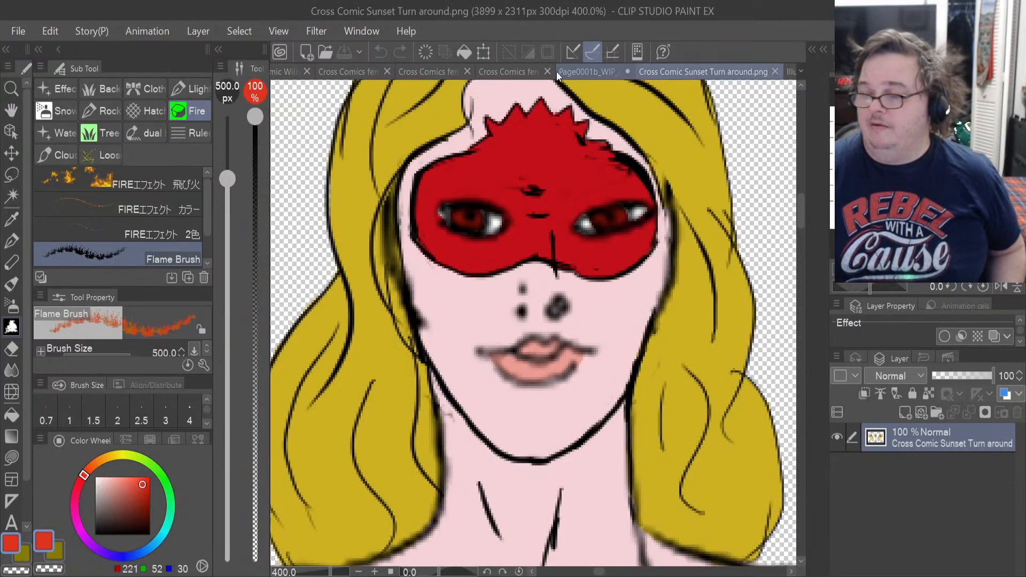
pyautogui.click(591, 68)
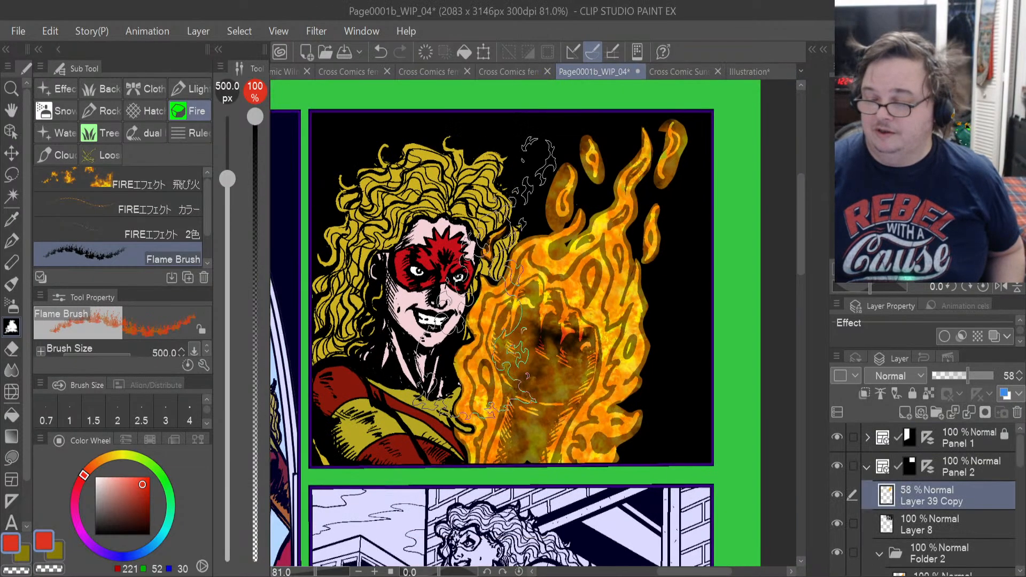
pyautogui.scroll(-5, 485, 278)
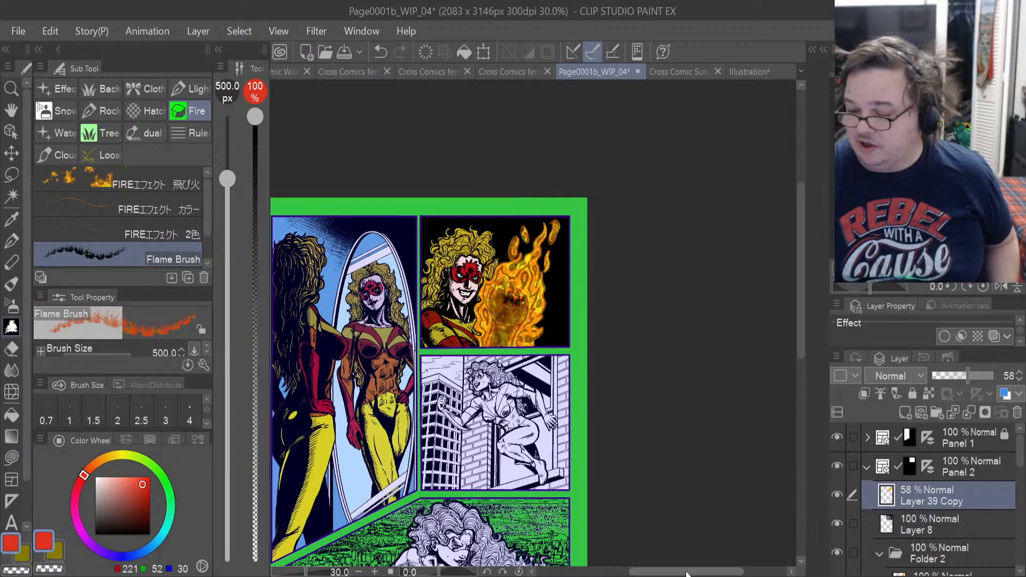
pyautogui.moveTo(687, 573); pyautogui.dragTo(665, 574)
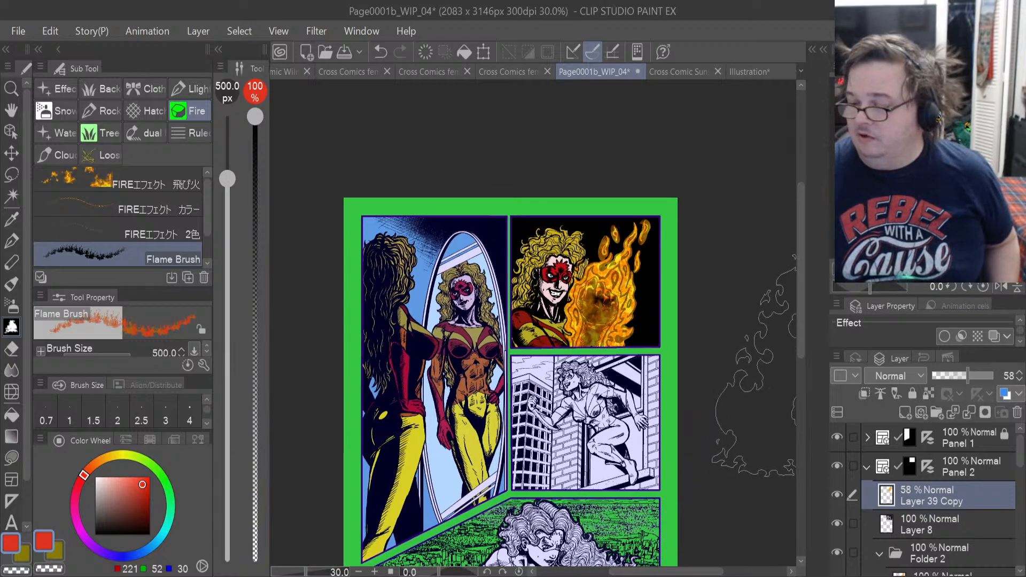
pyautogui.moveTo(800, 287); pyautogui.dragTo(800, 312)
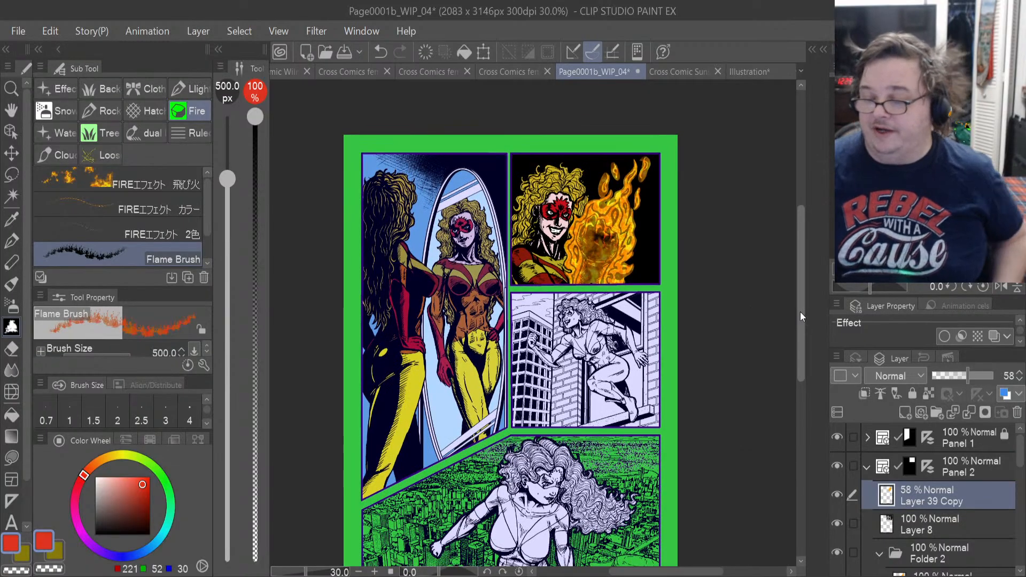